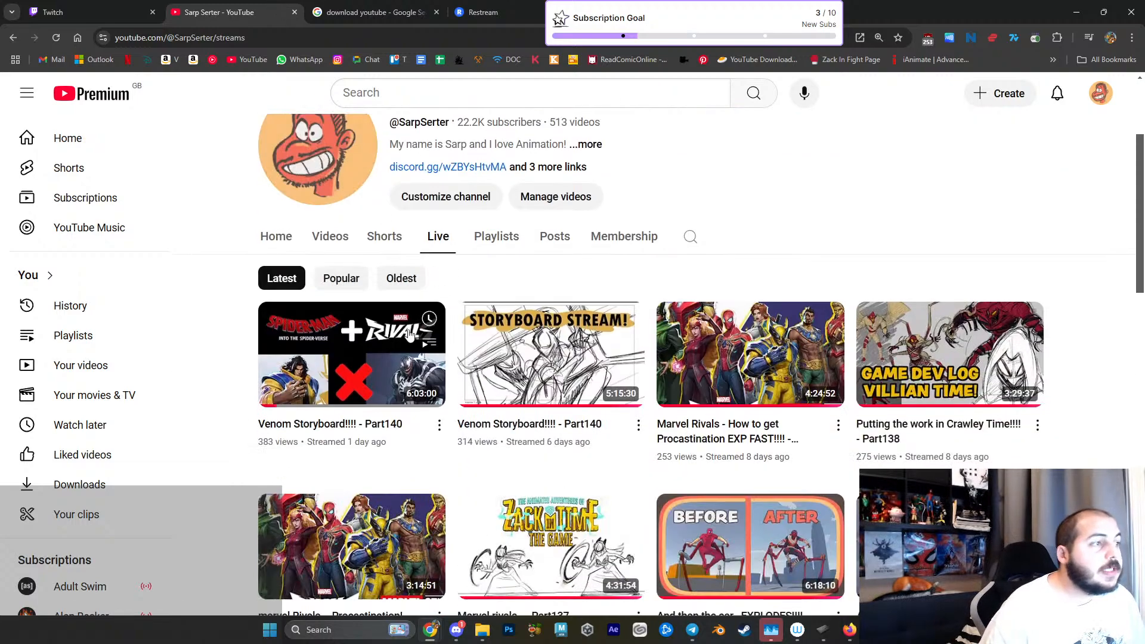
- Open the Venom Storyboard!!!! - Part140 stream in a new tab and the live stream Zack in Time anim Styles!!!! - Part142 from the channel home
{"action": "middle_click", "coordinate": [427, 337]}
{"action": "scroll", "coordinate": [424, 171], "scroll_direction": "up", "scroll_amount": 3}
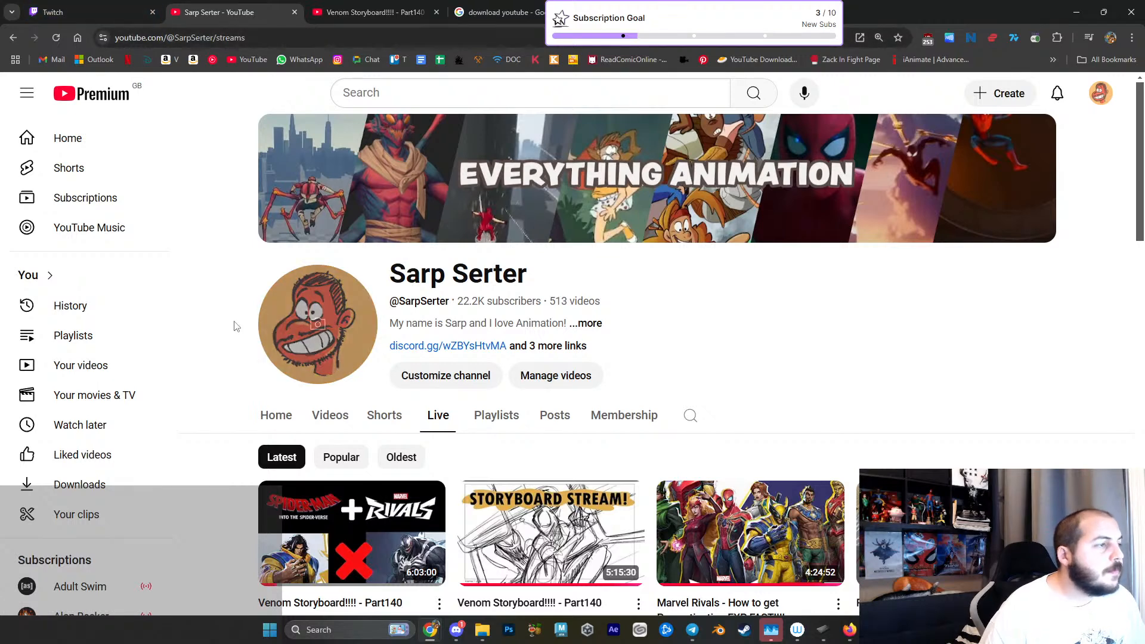
{"action": "left_click", "coordinate": [276, 415]}
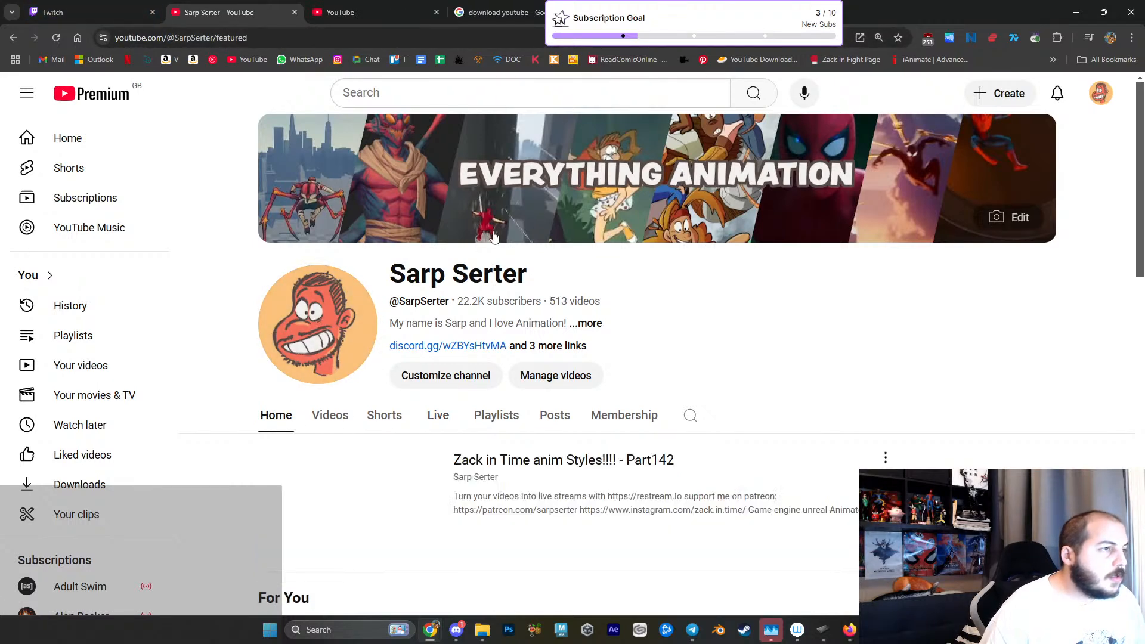
{"action": "left_click", "coordinate": [425, 477]}
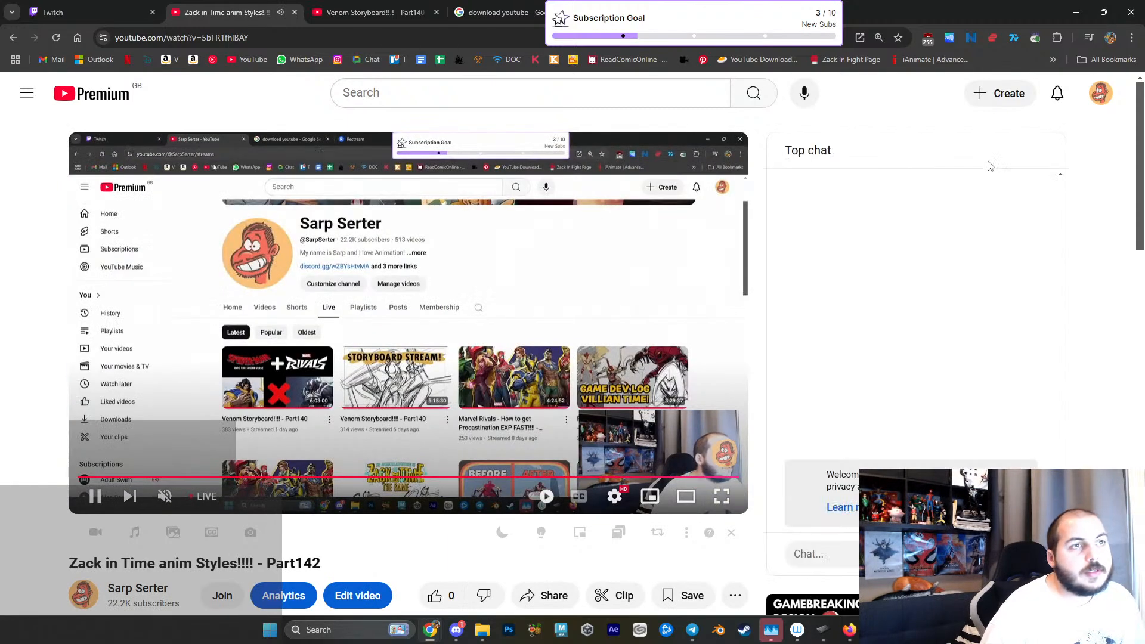
- Pop the stream's live chat out into its own window and move that window off this screen
{"action": "left_click", "coordinate": [1015, 151]}
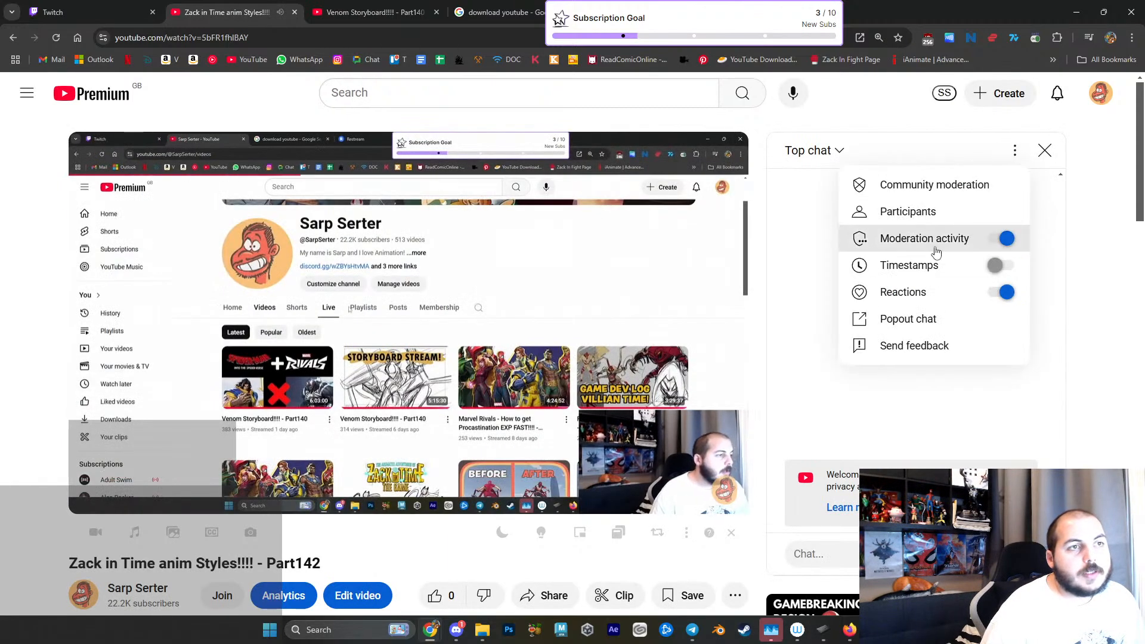
{"action": "left_click", "coordinate": [908, 319]}
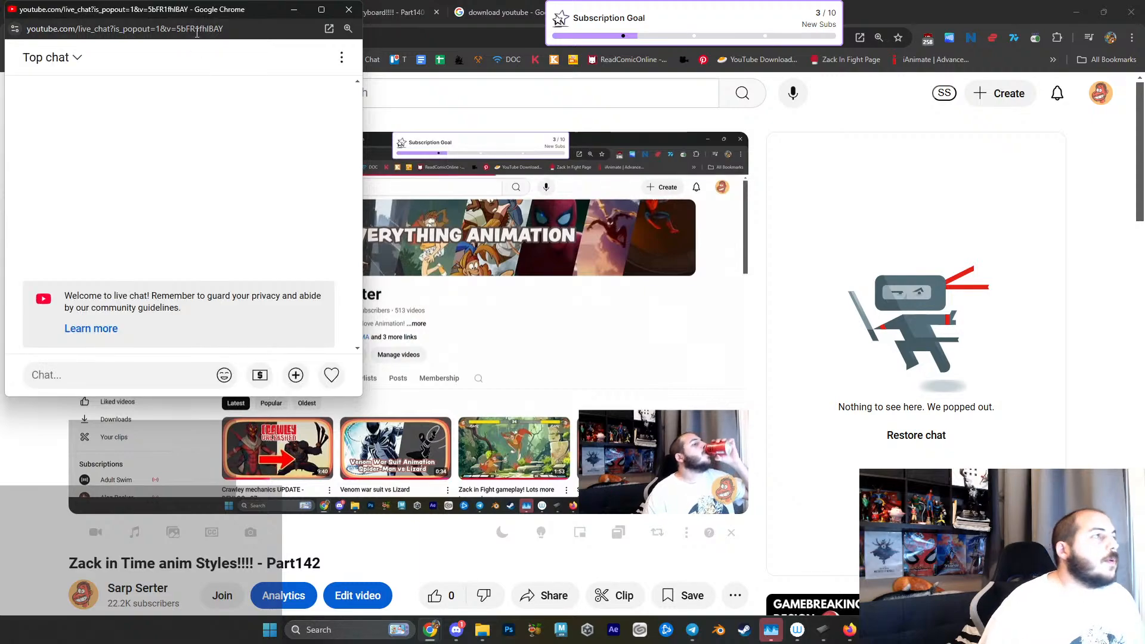
{"action": "left_click_drag", "start_coordinate": [197, 9], "coordinate": [299, 0]}
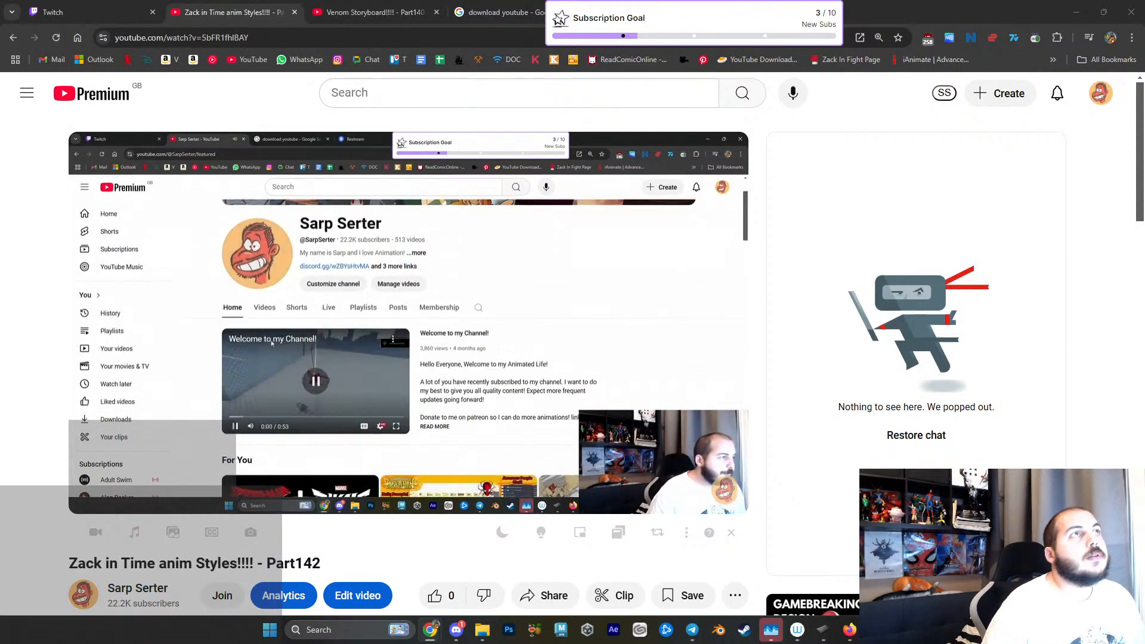
{"action": "key", "text": "super+d"}
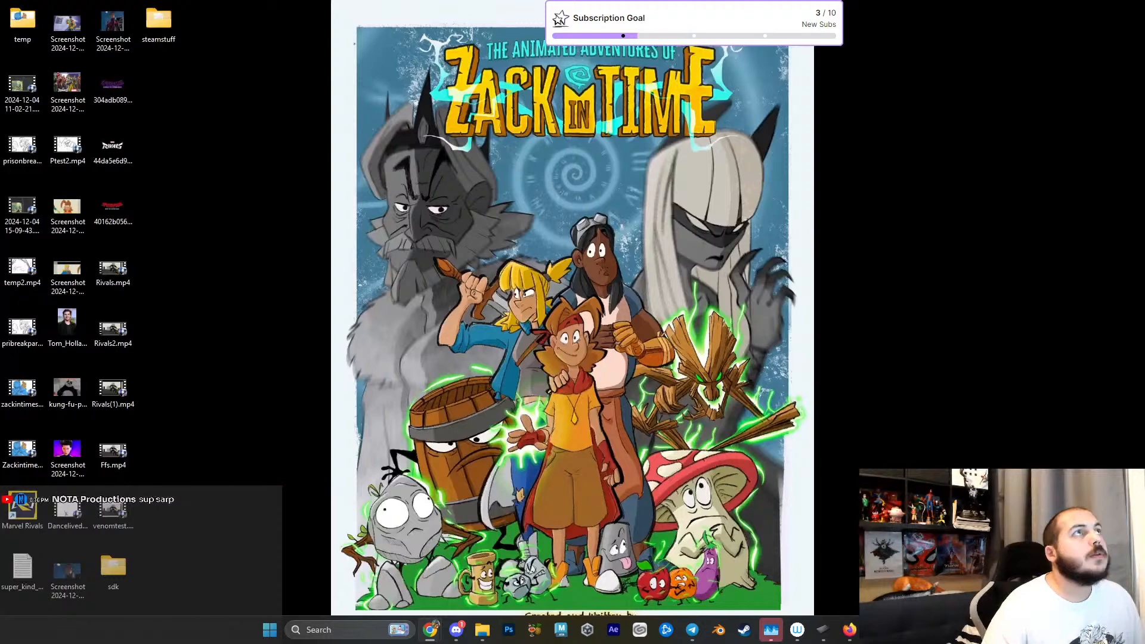
{"action": "key", "text": "super+d"}
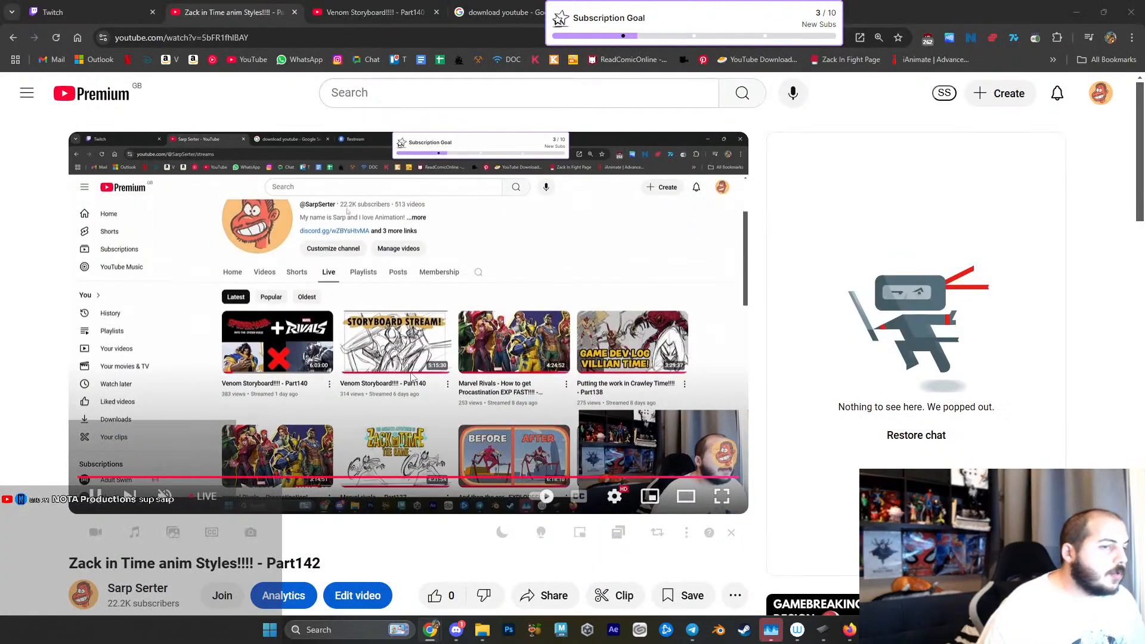
- Open the live stream's video details for editing and browse to SAVE > Work > YoutubeChannel to upload a thumbnail
{"action": "scroll", "coordinate": [383, 569], "scroll_direction": "down", "scroll_amount": 1}
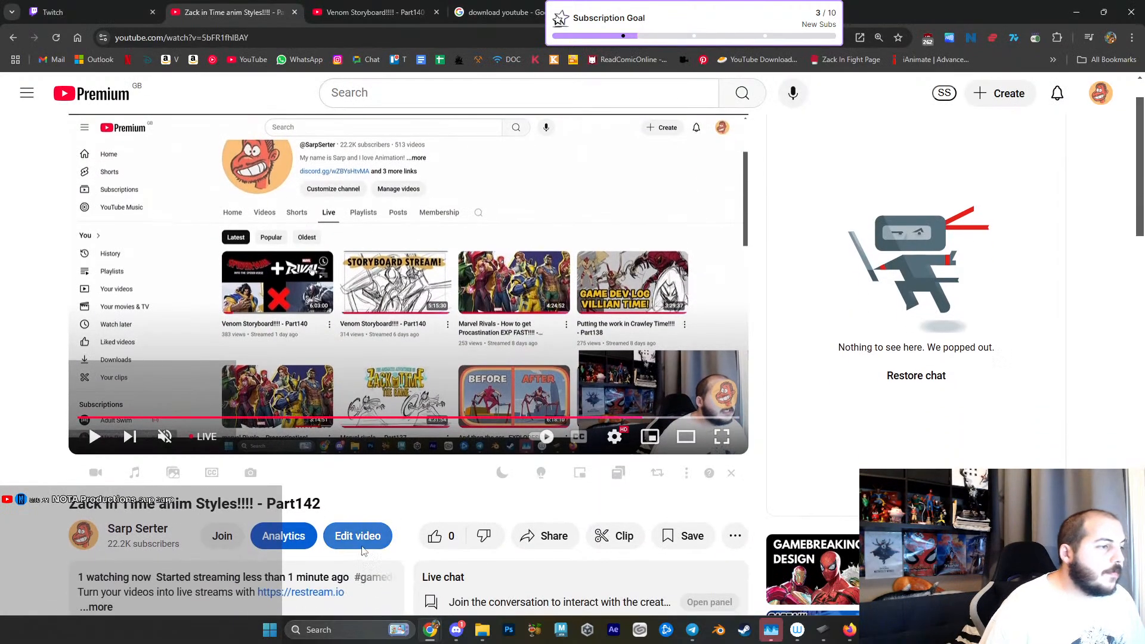
{"action": "left_click", "coordinate": [364, 536]}
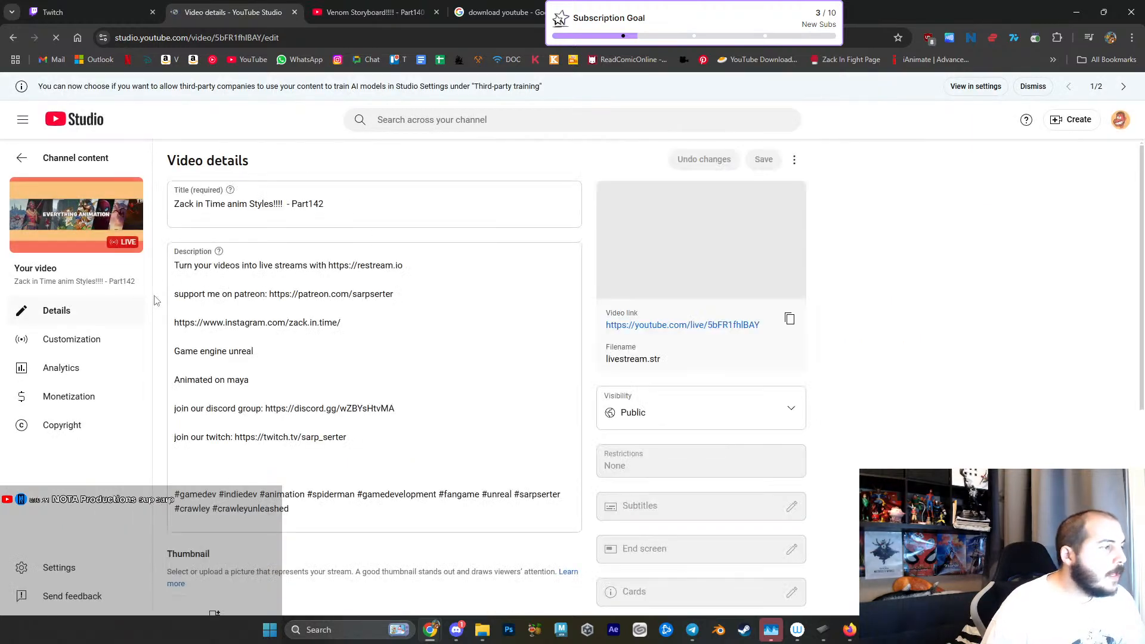
{"action": "scroll", "coordinate": [233, 436], "scroll_direction": "down", "scroll_amount": 4}
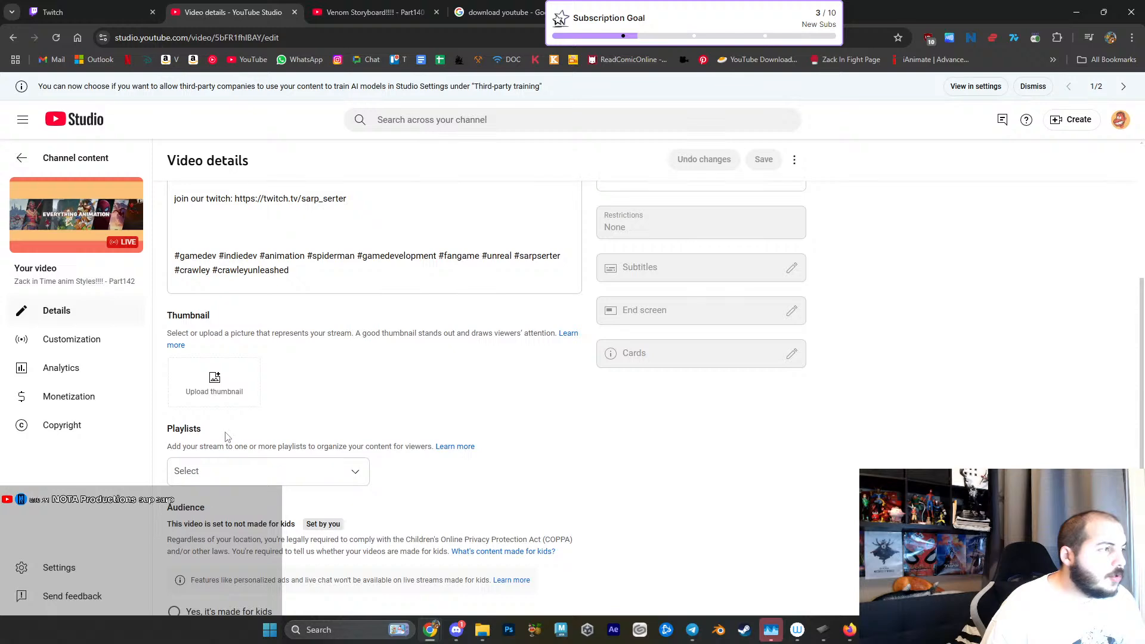
{"action": "left_click", "coordinate": [215, 394]}
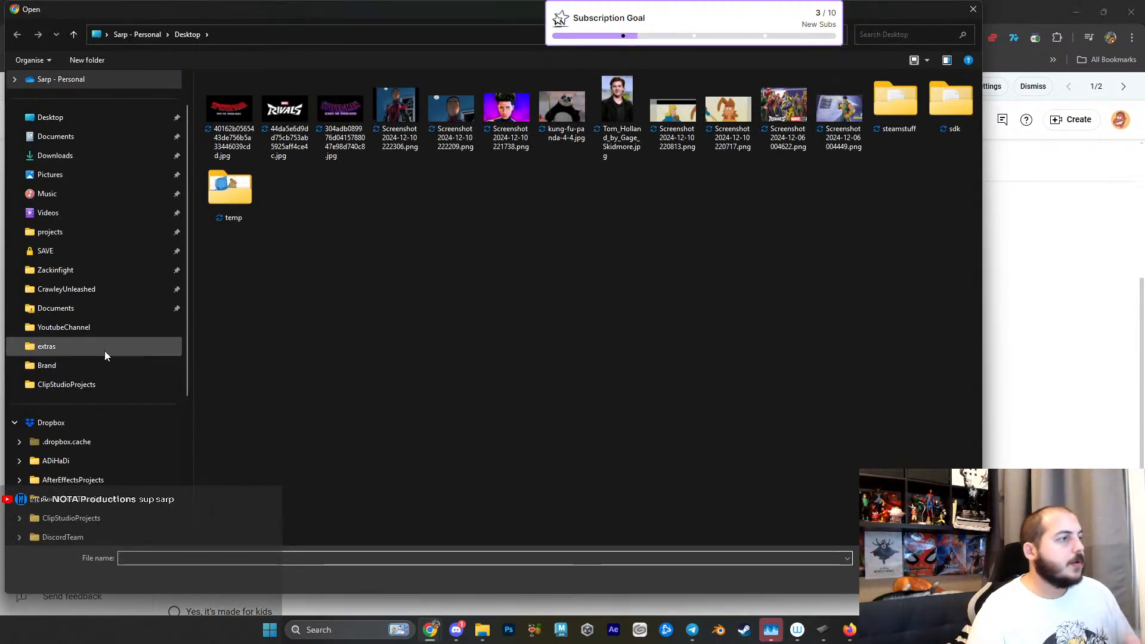
{"action": "left_click", "coordinate": [67, 251]}
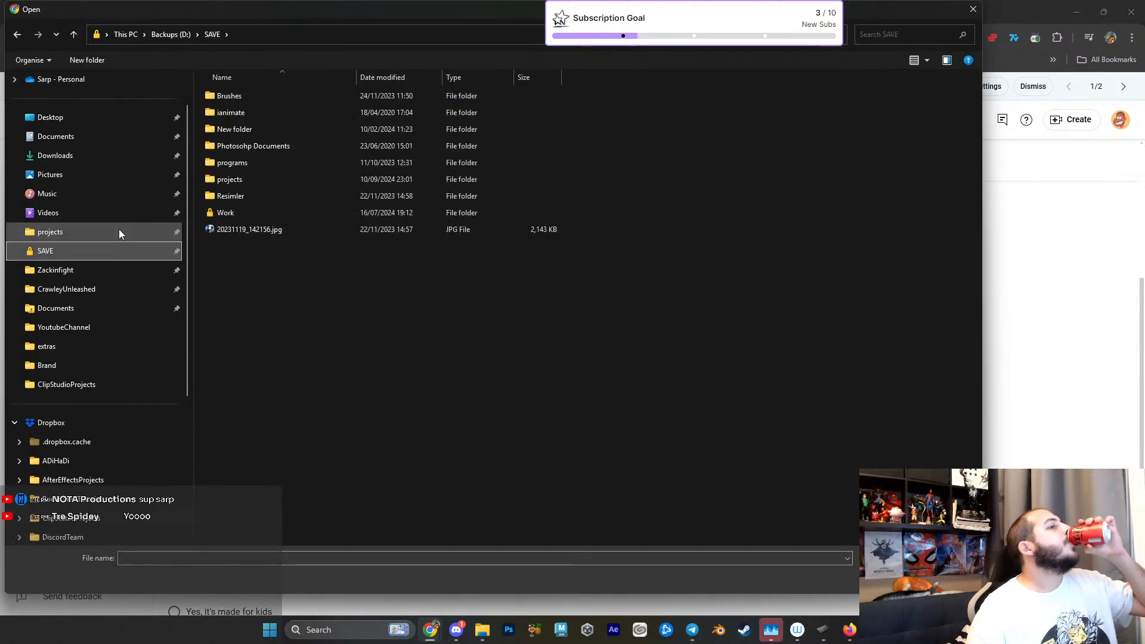
{"action": "double_click", "coordinate": [248, 215]}
{"action": "scroll", "coordinate": [300, 442], "scroll_direction": "down", "scroll_amount": 7}
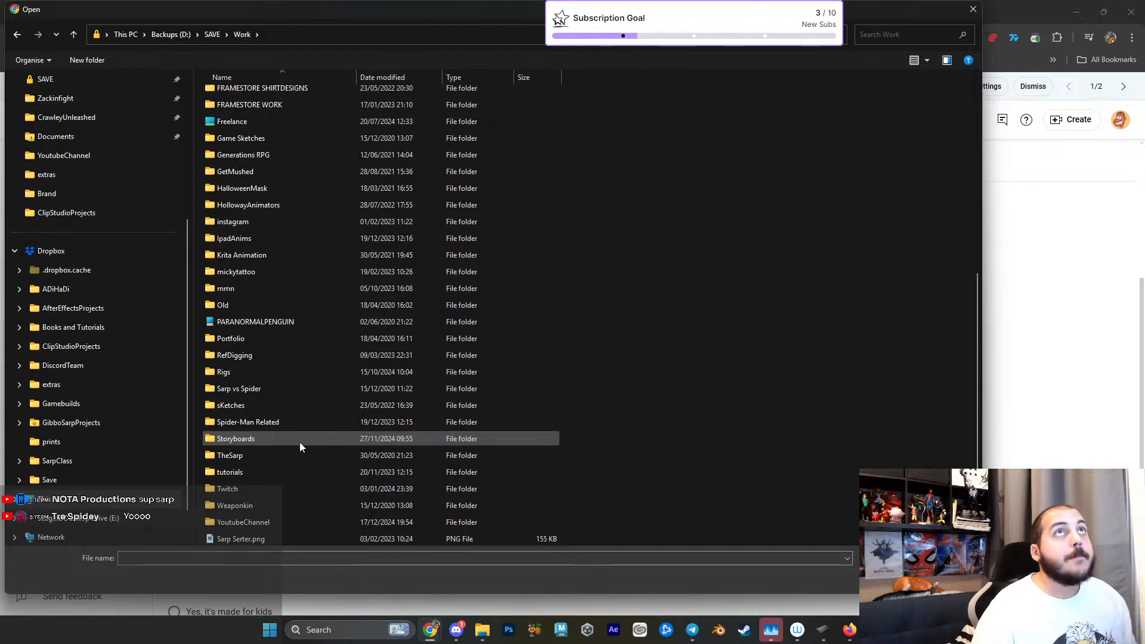
{"action": "double_click", "coordinate": [255, 522]}
- Find toptenthumbnail.png in the folder and upload it as the stream's thumbnail
{"action": "scroll", "coordinate": [477, 322], "scroll_direction": "down", "scroll_amount": 6}
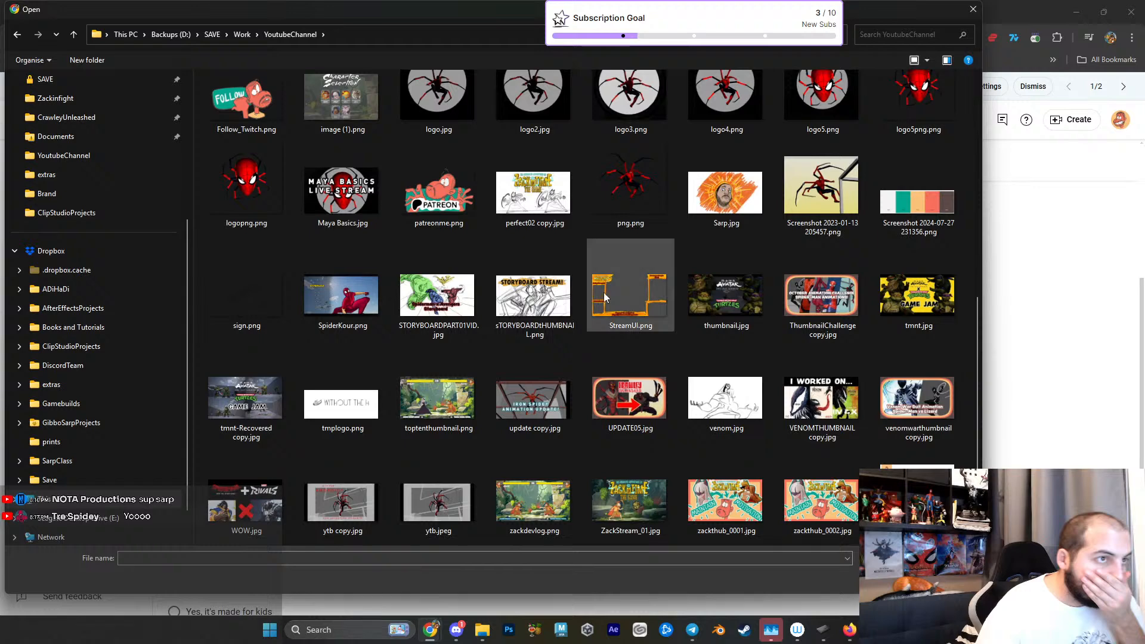
{"action": "scroll", "coordinate": [656, 298], "scroll_direction": "up", "scroll_amount": 3}
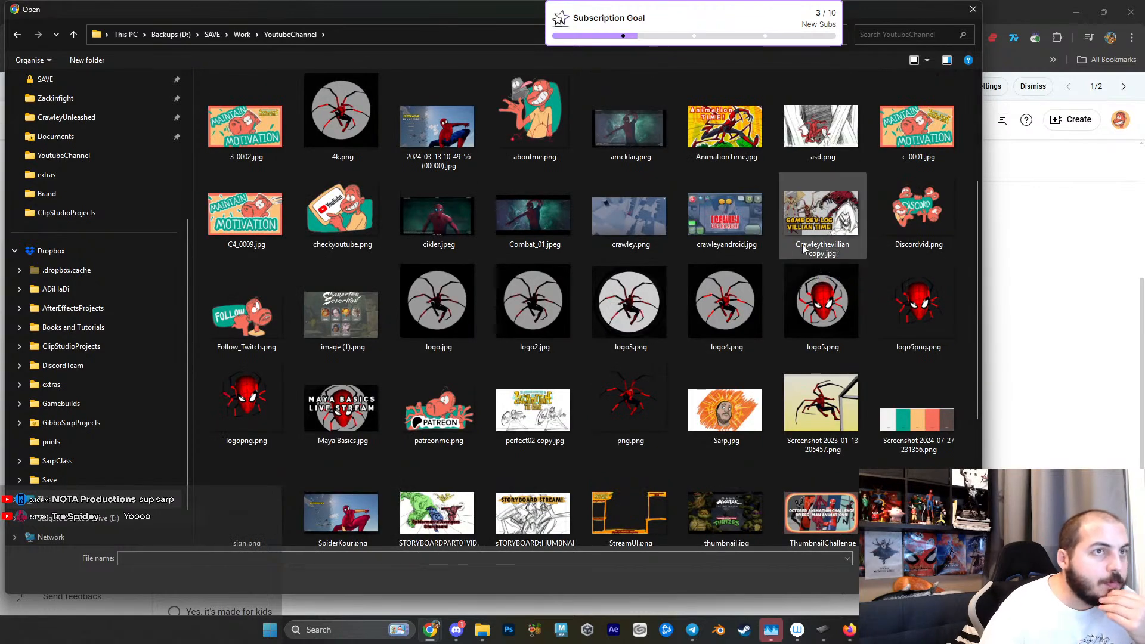
{"action": "scroll", "coordinate": [801, 242], "scroll_direction": "down", "scroll_amount": 3}
{"action": "left_click", "coordinate": [438, 418]}
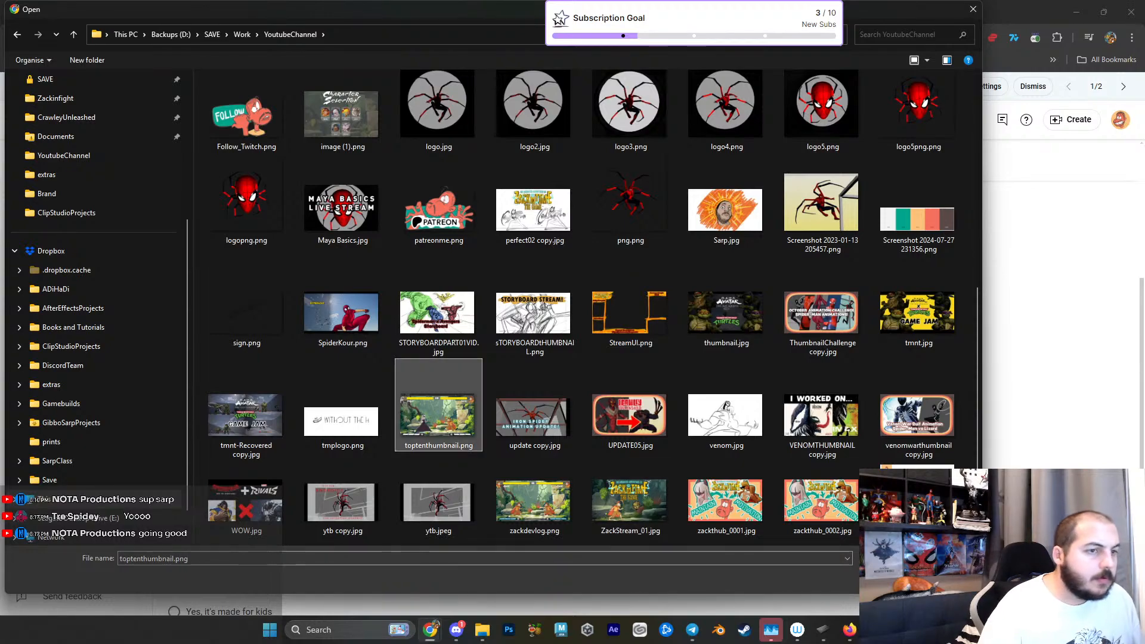
{"action": "key", "text": "Return"}
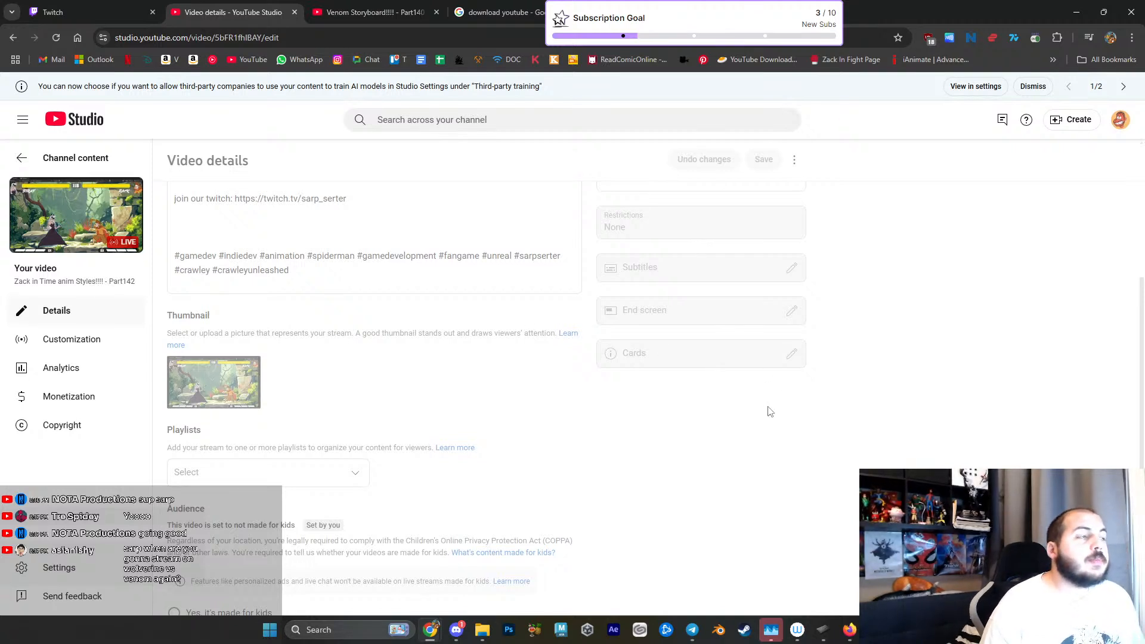
- Turn on monetization for the stream and let YouTube insert the mid-rolls automatically
{"action": "left_click", "coordinate": [45, 398]}
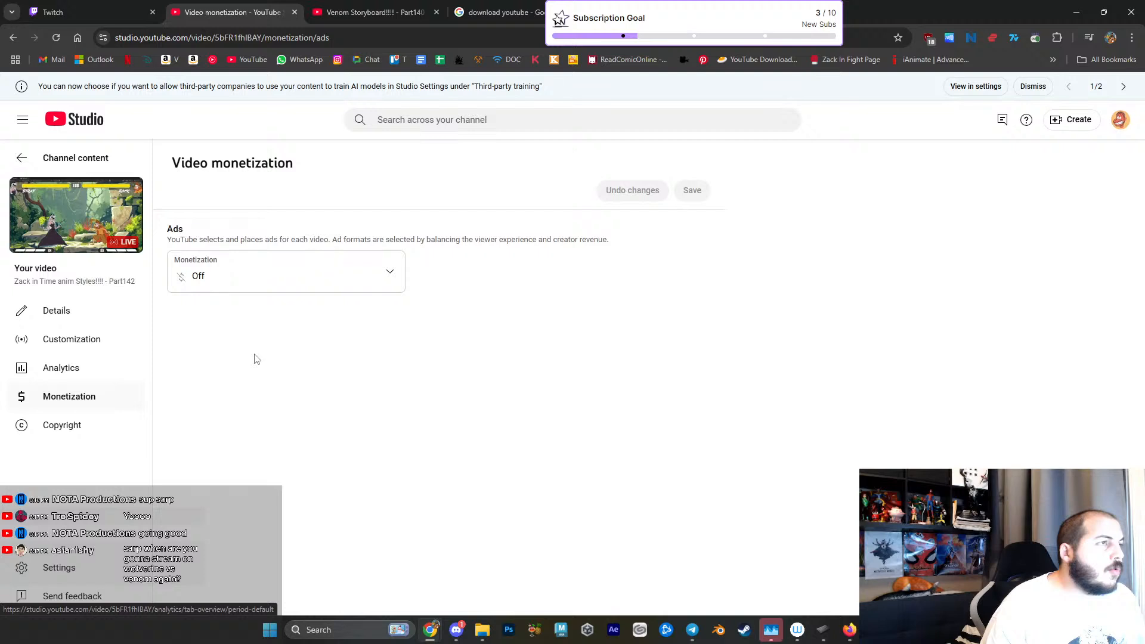
{"action": "left_click", "coordinate": [224, 280]}
{"action": "left_click", "coordinate": [198, 271]}
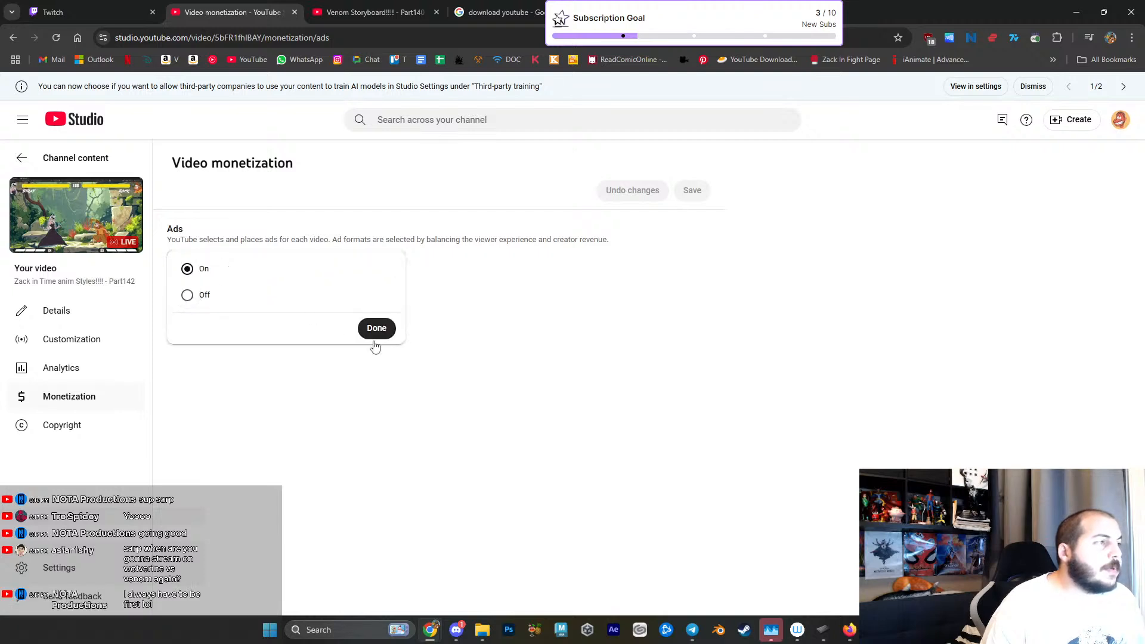
{"action": "left_click", "coordinate": [366, 330]}
{"action": "left_click", "coordinate": [303, 351]}
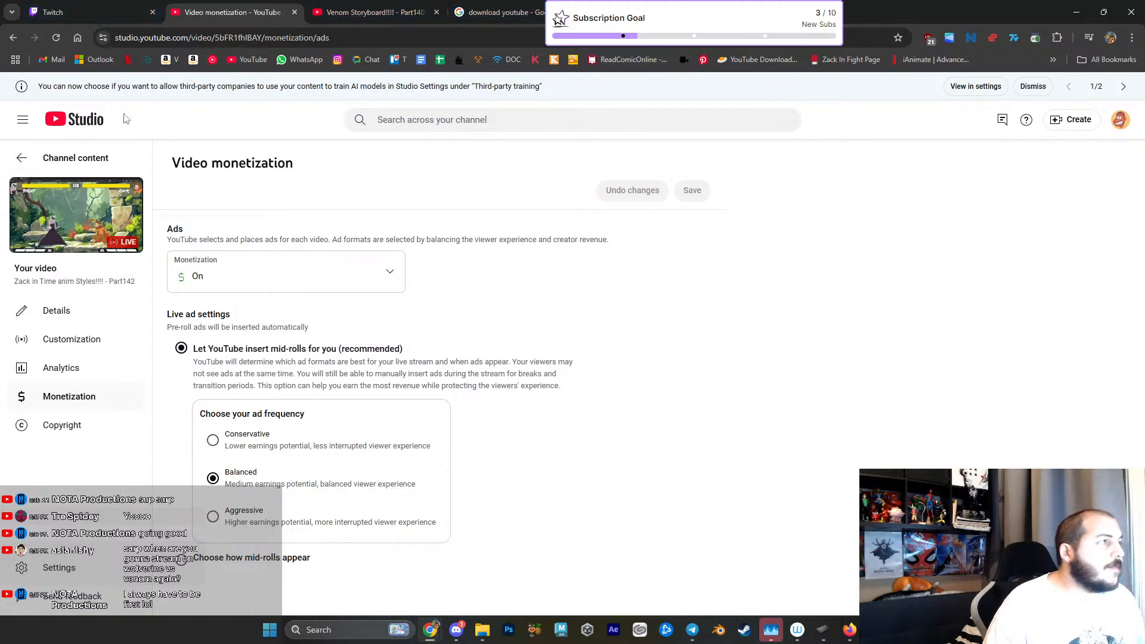
{"action": "left_click", "coordinate": [1076, 12]}
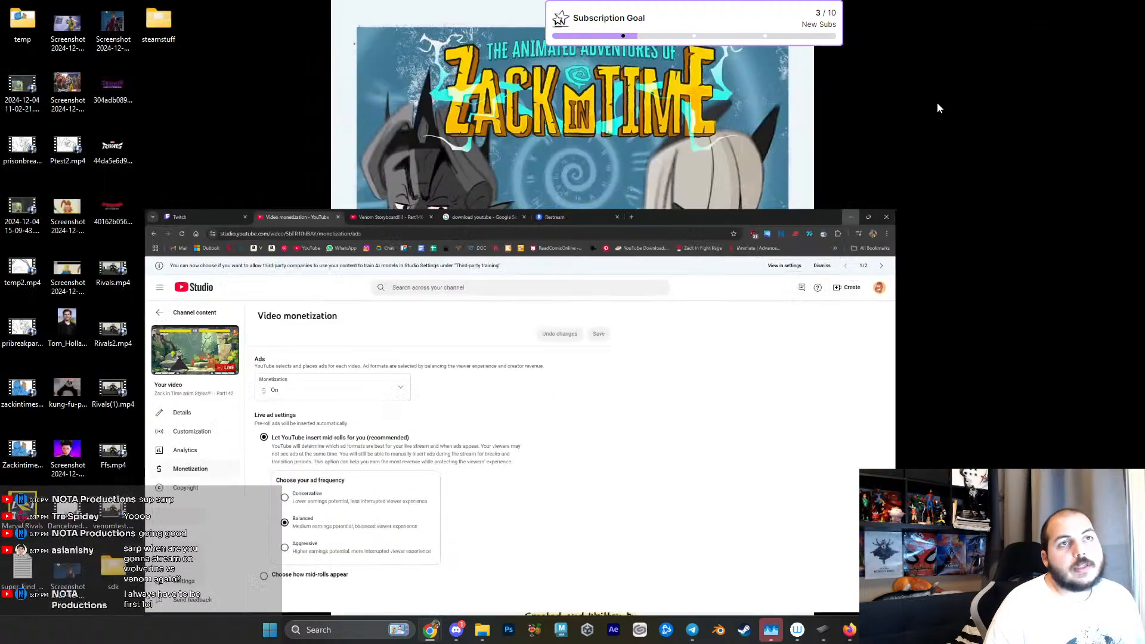
{"action": "mouse_move", "coordinate": [429, 629]}
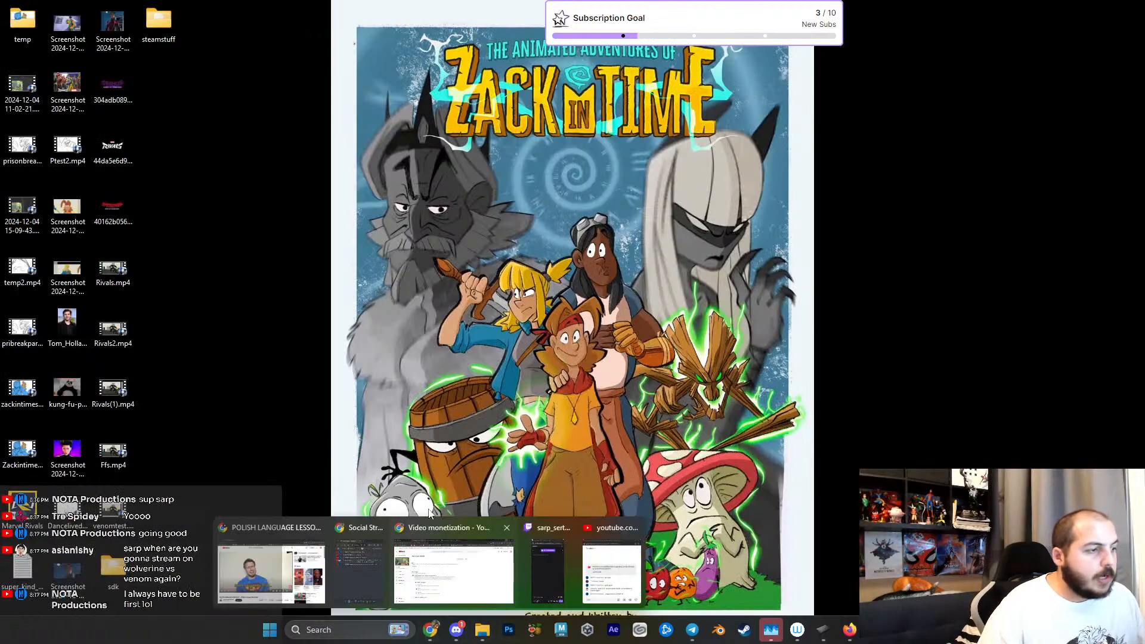
{"action": "left_click", "coordinate": [441, 552]}
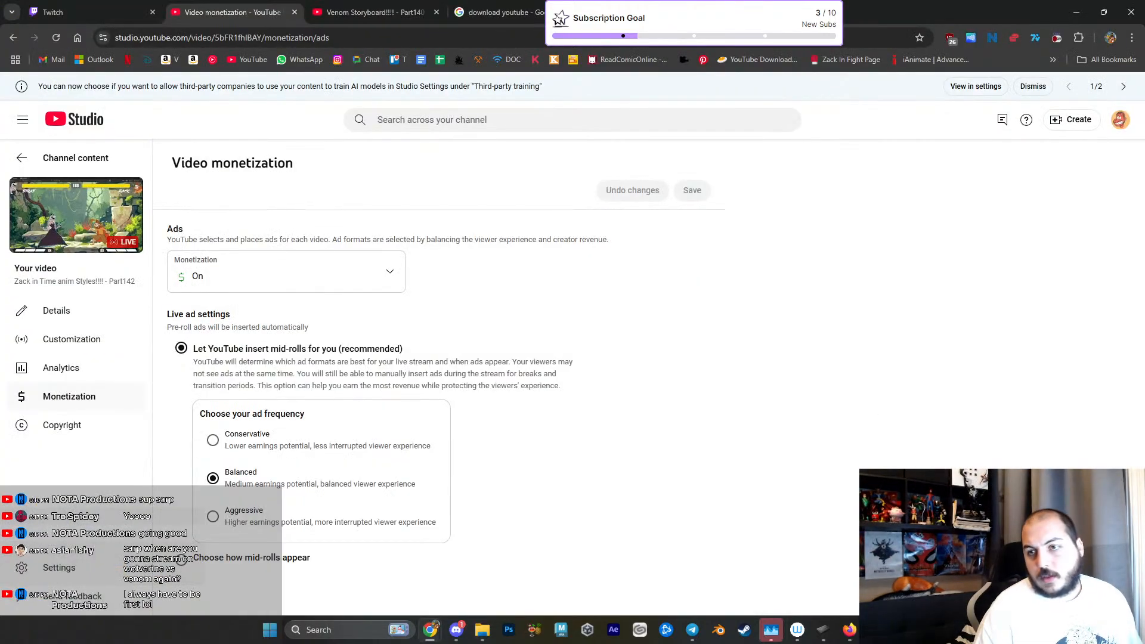
{"action": "left_click_drag", "start_coordinate": [1144, 176], "coordinate": [838, 171]}
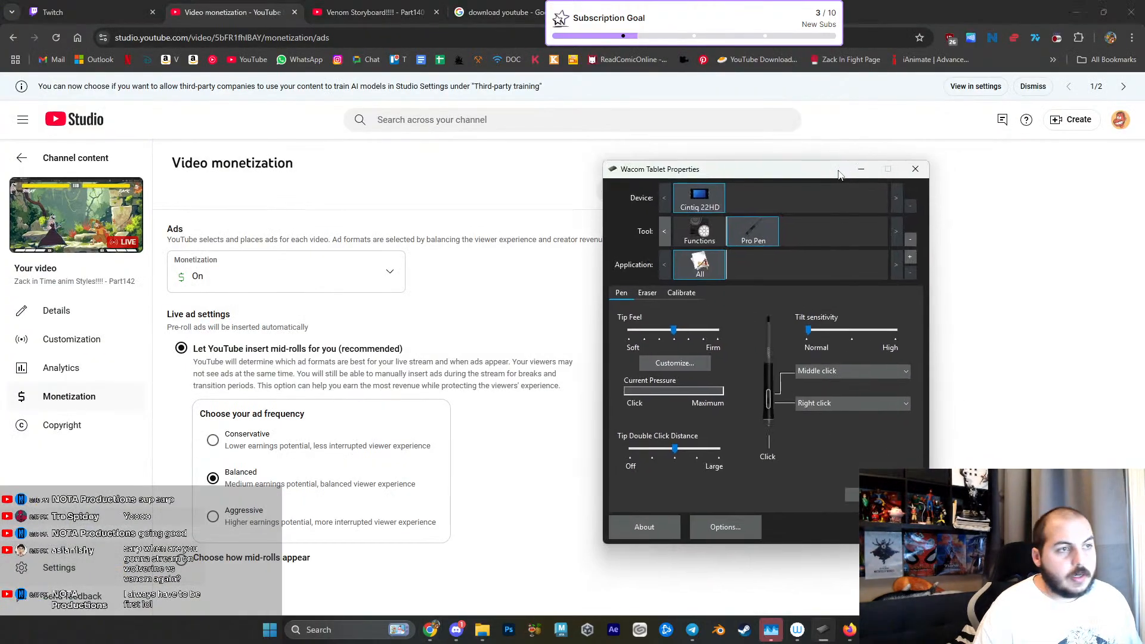
{"action": "left_click", "coordinate": [996, 390]}
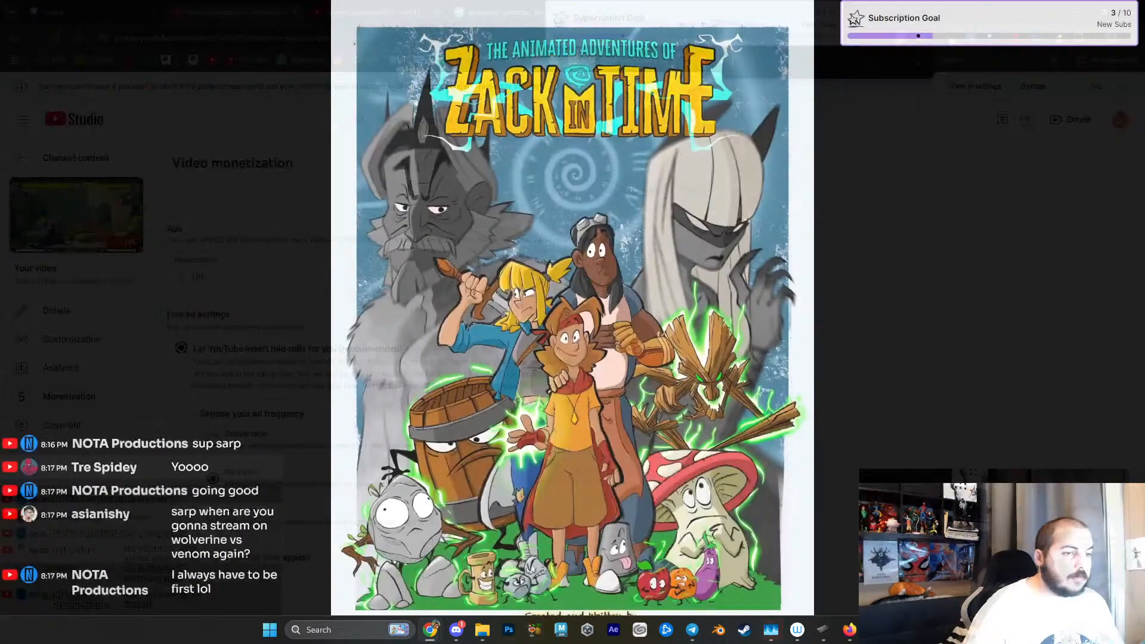
{"action": "left_click", "coordinate": [535, 630]}
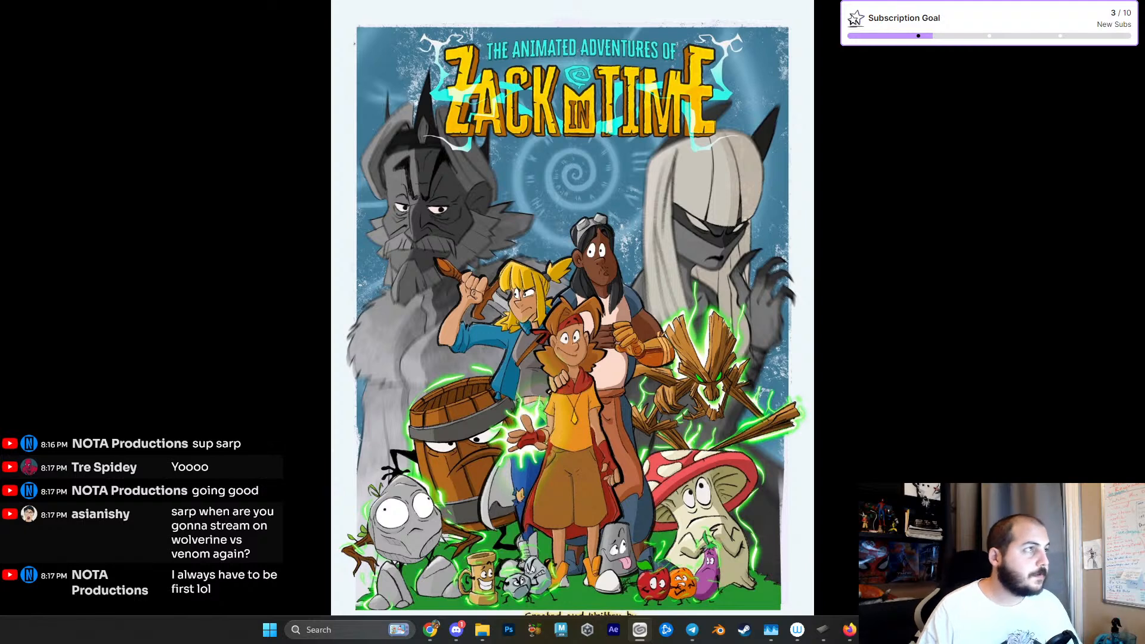
- Switch to Clip Studio Paint, dismiss the new-document setup and open the recent file FRAME_EXPORTER_FORGAME_12
{"action": "left_click", "coordinate": [639, 629]}
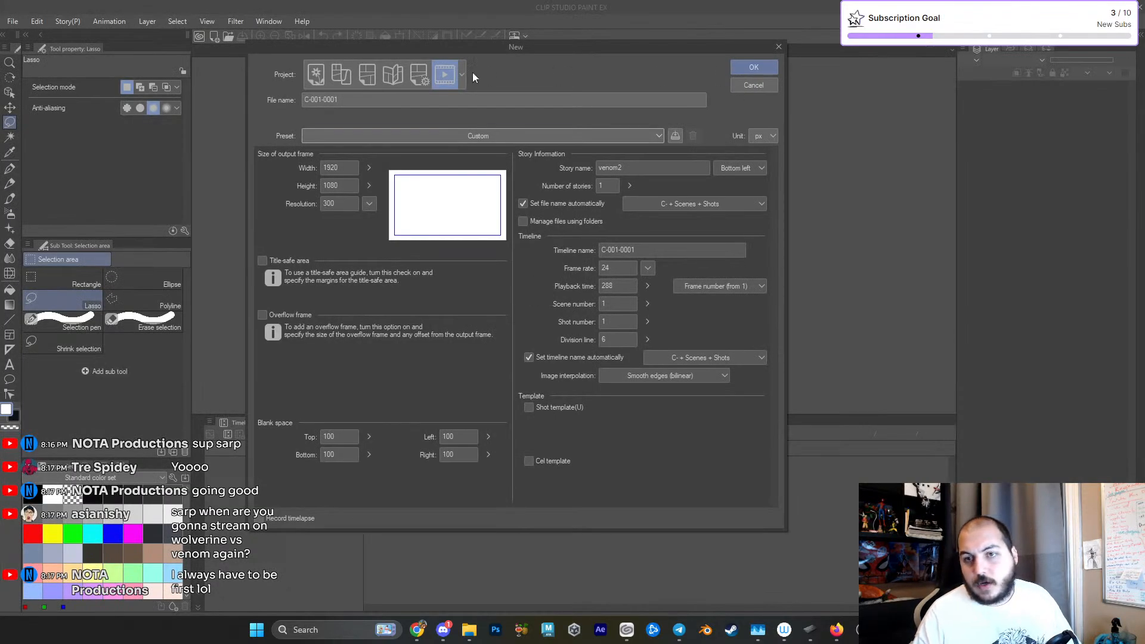
{"action": "left_click", "coordinate": [753, 85]}
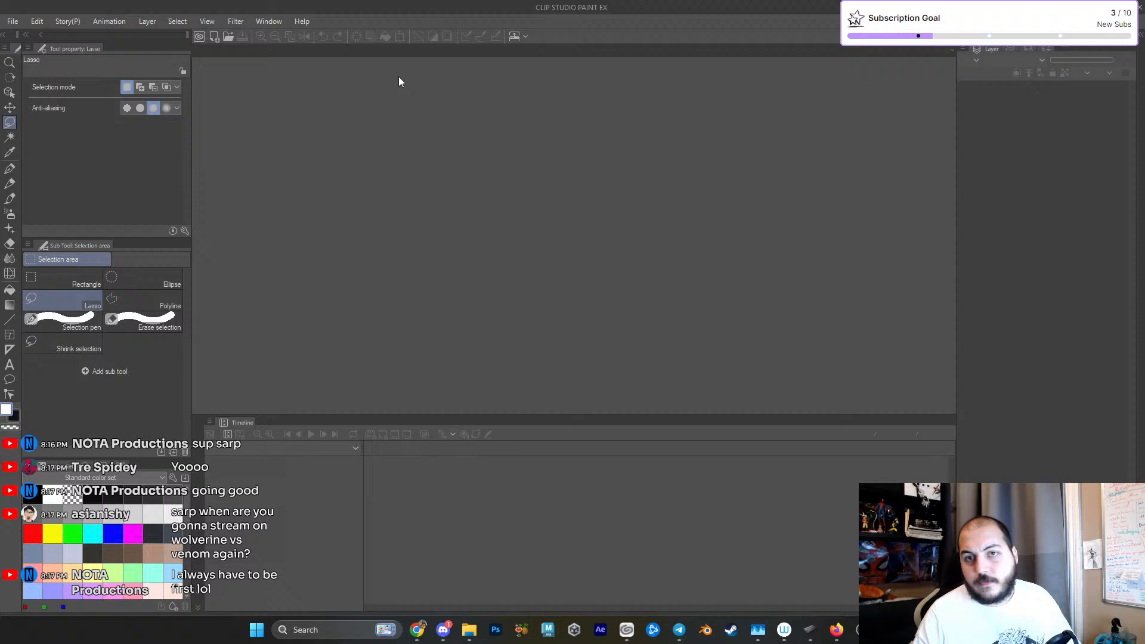
{"action": "left_click", "coordinate": [13, 21]}
{"action": "mouse_move", "coordinate": [69, 80]}
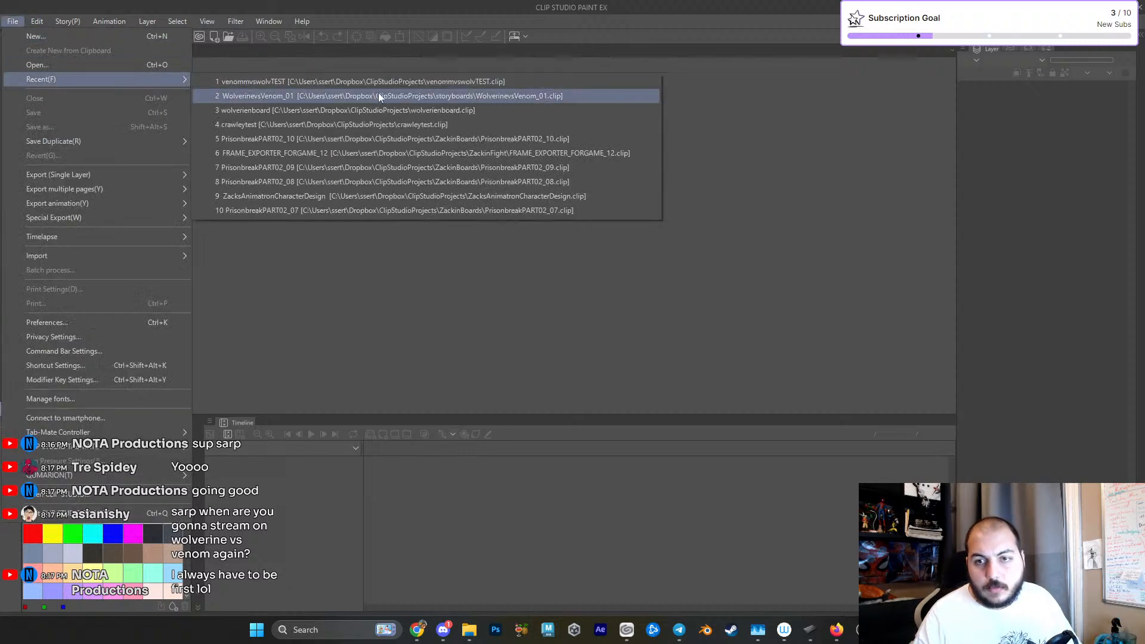
{"action": "left_click", "coordinate": [569, 155]}
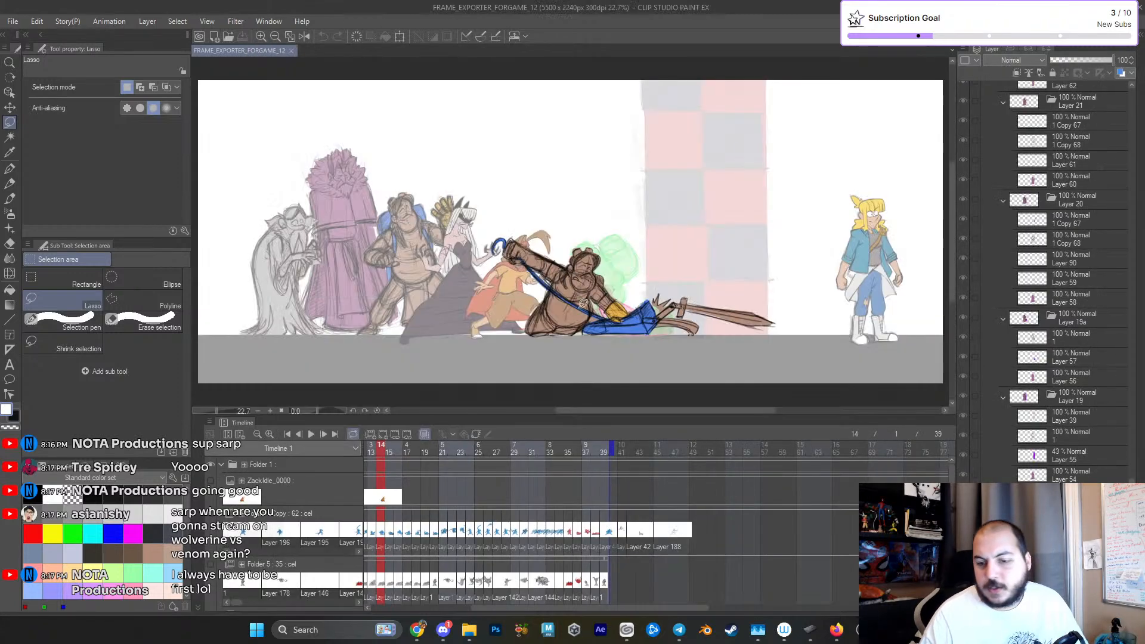
- Move the timeline's current frame to frame 1 and look over the animation tracks
{"action": "left_click_drag", "start_coordinate": [445, 507], "coordinate": [622, 495]}
{"action": "scroll", "coordinate": [623, 507], "scroll_direction": "down", "scroll_amount": 2}
{"action": "scroll", "coordinate": [622, 510], "scroll_direction": "up", "scroll_amount": 1}
{"action": "left_click_drag", "start_coordinate": [468, 494], "coordinate": [441, 453]}
{"action": "mouse_move", "coordinate": [540, 500]}
{"action": "left_mouse_down"}
{"action": "mouse_move", "coordinate": [577, 505]}
{"action": "mouse_move", "coordinate": [554, 510]}
{"action": "left_mouse_up"}
{"action": "scroll", "coordinate": [576, 504], "scroll_direction": "up", "scroll_amount": 1}
{"action": "left_click_drag", "start_coordinate": [334, 474], "coordinate": [354, 512]}
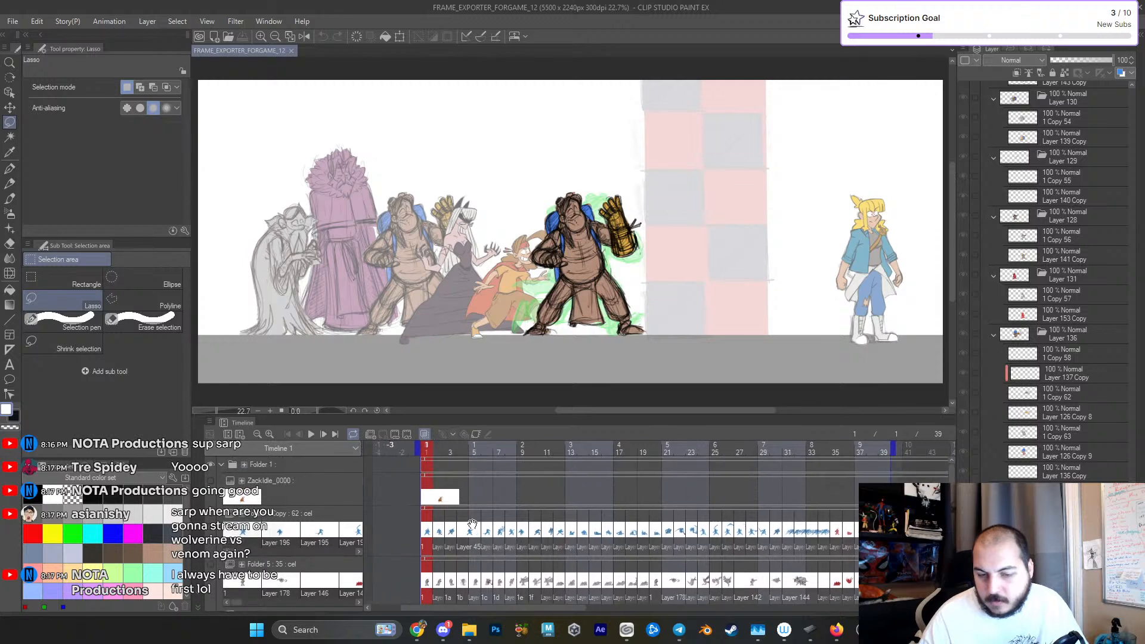
- Make the Animation folder Copy track visible and check the surrounding folder tracks in the timeline
{"action": "left_click_drag", "start_coordinate": [516, 574], "coordinate": [522, 519]}
{"action": "left_click_drag", "start_coordinate": [467, 544], "coordinate": [465, 515]}
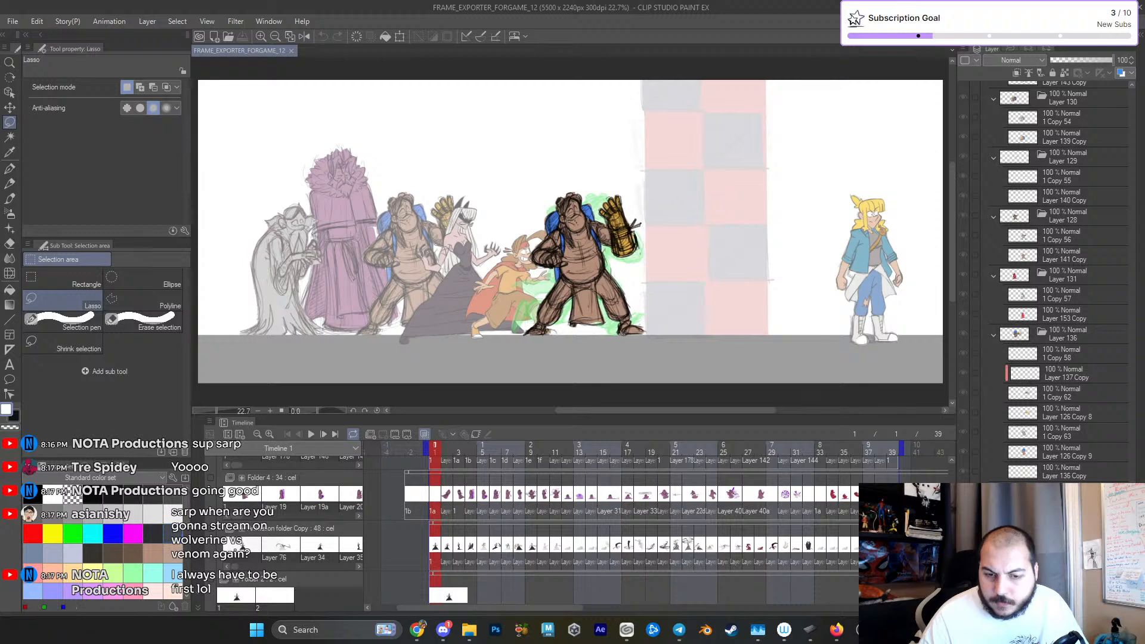
{"action": "left_click", "coordinate": [212, 529]}
{"action": "left_click_drag", "start_coordinate": [473, 468], "coordinate": [472, 560]}
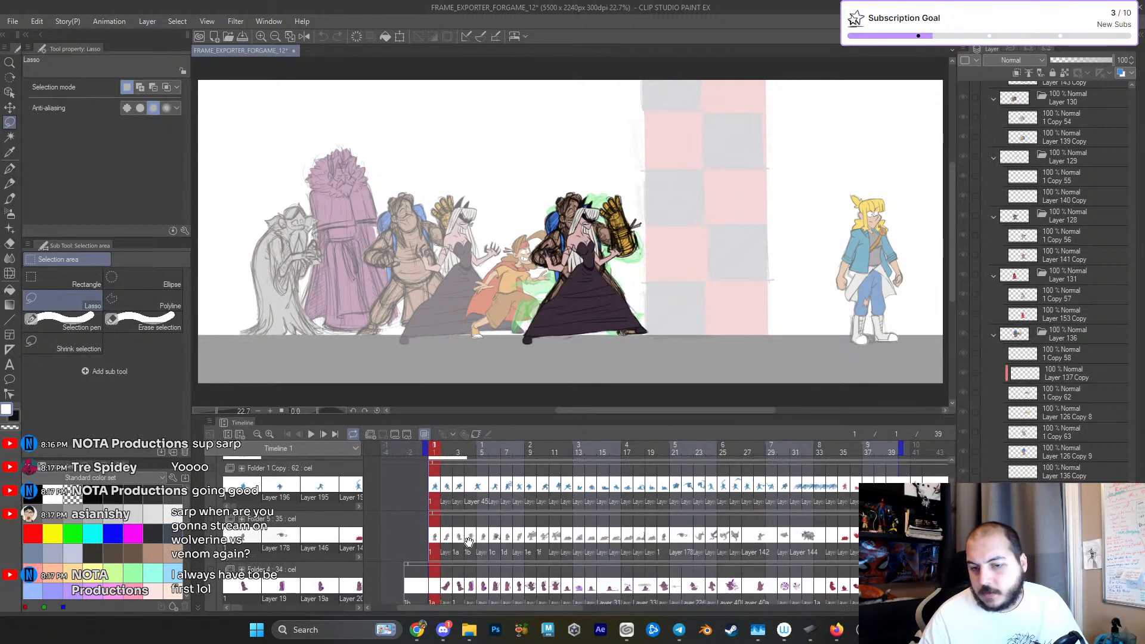
{"action": "left_click_drag", "start_coordinate": [455, 493], "coordinate": [458, 539]}
{"action": "scroll", "coordinate": [456, 539], "scroll_direction": "down", "scroll_amount": 5}
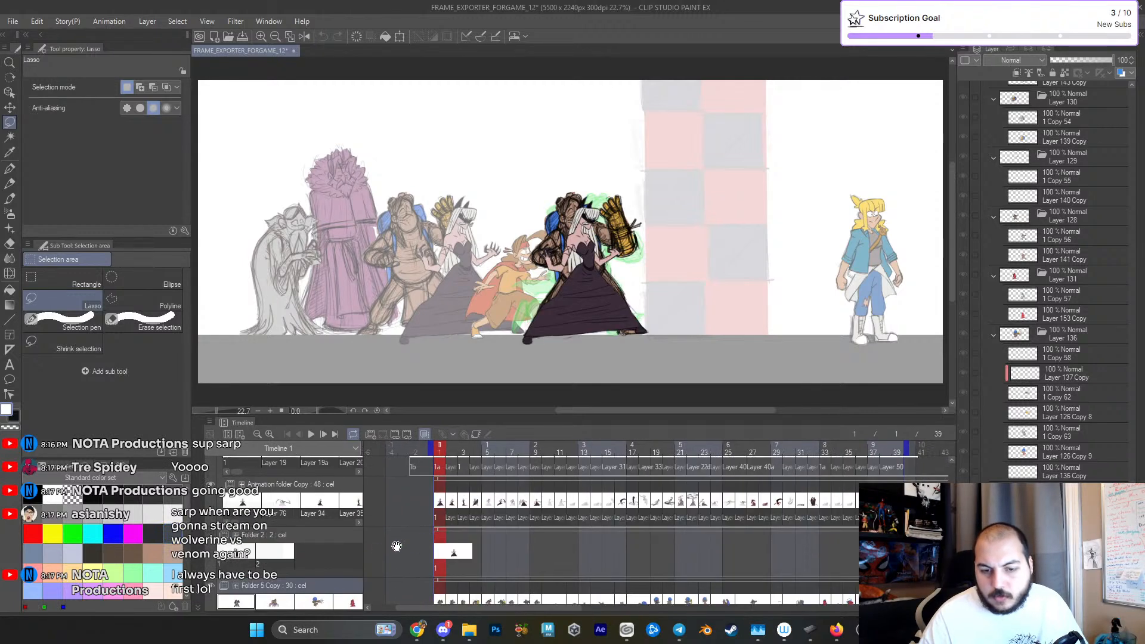
- Hide the Folder 2 track in the timeline
{"action": "left_click", "coordinate": [210, 544]}
{"action": "left_click_drag", "start_coordinate": [543, 552], "coordinate": [542, 584]}
- Switch to Steam, look over the ZackinFight and Crashphalt library entries and Crashphalt's management options, and return to Clip Studio Paint
{"action": "left_click", "coordinate": [732, 630]}
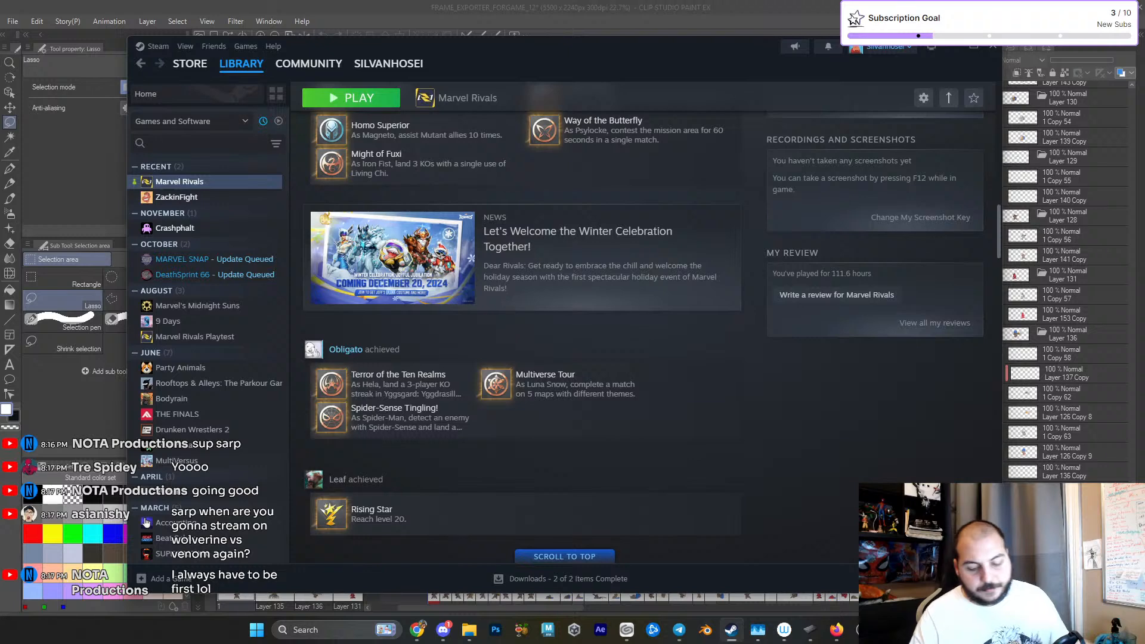
{"action": "left_click", "coordinate": [179, 198]}
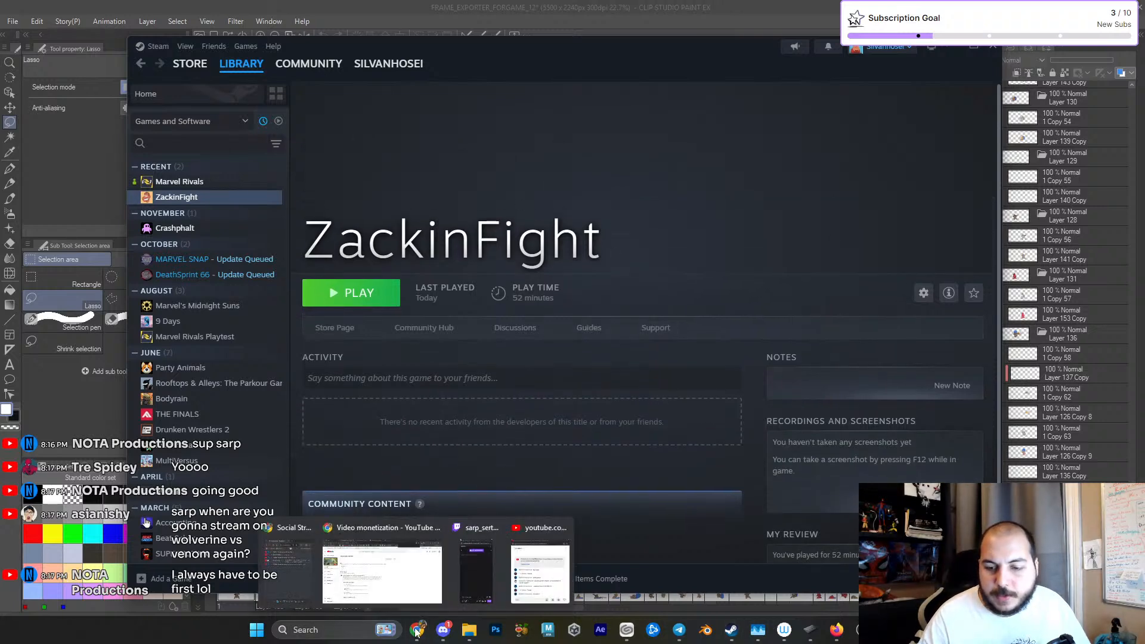
{"action": "mouse_move", "coordinate": [541, 55]}
{"action": "left_mouse_down"}
{"action": "mouse_move", "coordinate": [299, 159]}
{"action": "mouse_move", "coordinate": [554, 57]}
{"action": "left_mouse_up"}
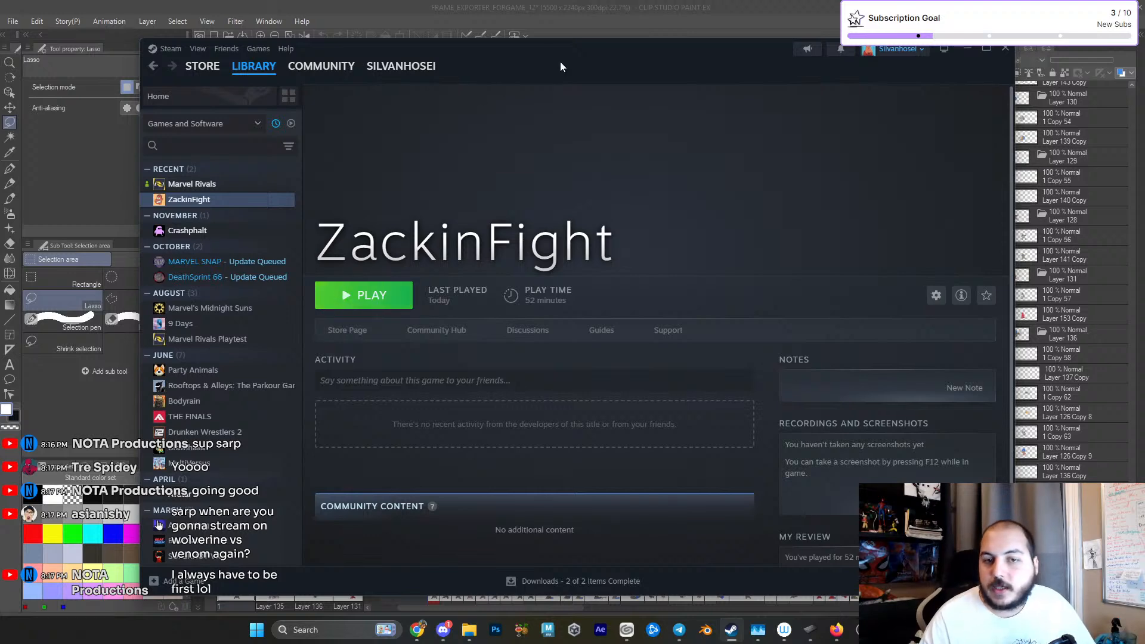
{"action": "left_click", "coordinate": [203, 231]}
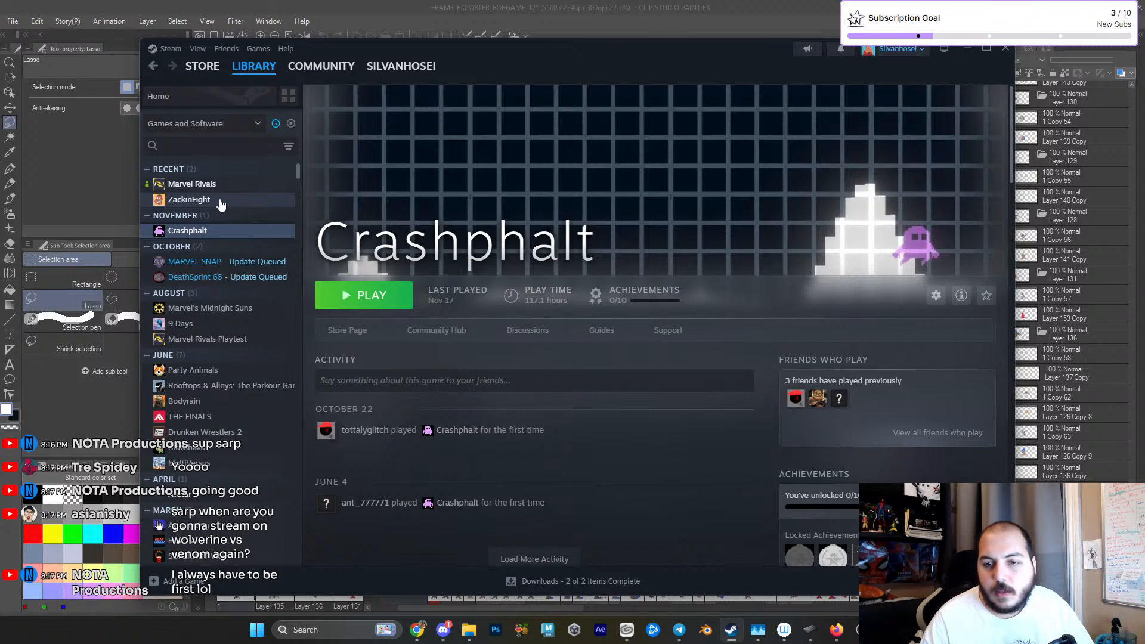
{"action": "right_click", "coordinate": [245, 231]}
{"action": "mouse_move", "coordinate": [272, 304]}
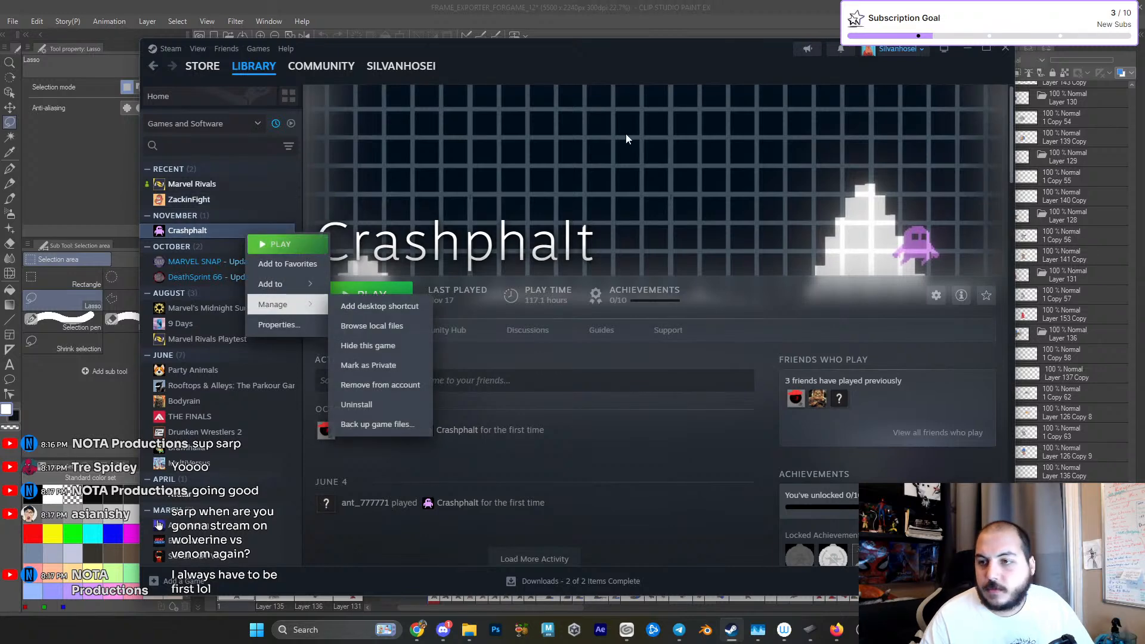
{"action": "left_click", "coordinate": [775, 8]}
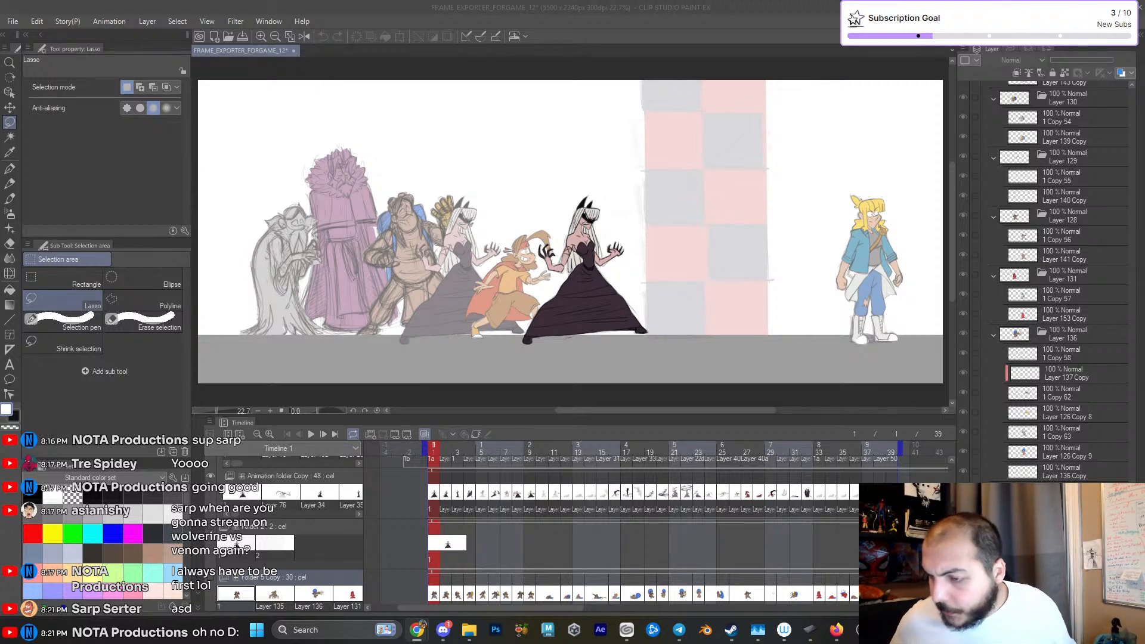
- Move the timeline's current frame to frame 2 to show the dark-dressed woman's next pose
{"action": "left_click_drag", "start_coordinate": [549, 530], "coordinate": [587, 535]}
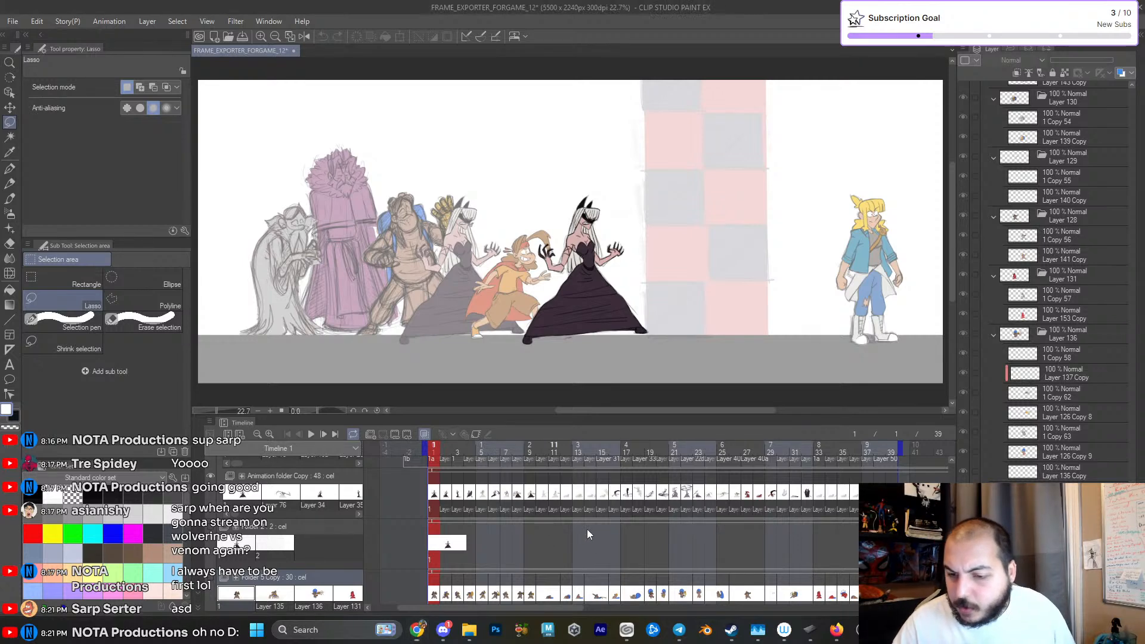
{"action": "left_click_drag", "start_coordinate": [480, 452], "coordinate": [447, 480]}
{"action": "left_click_drag", "start_coordinate": [513, 524], "coordinate": [560, 537]}
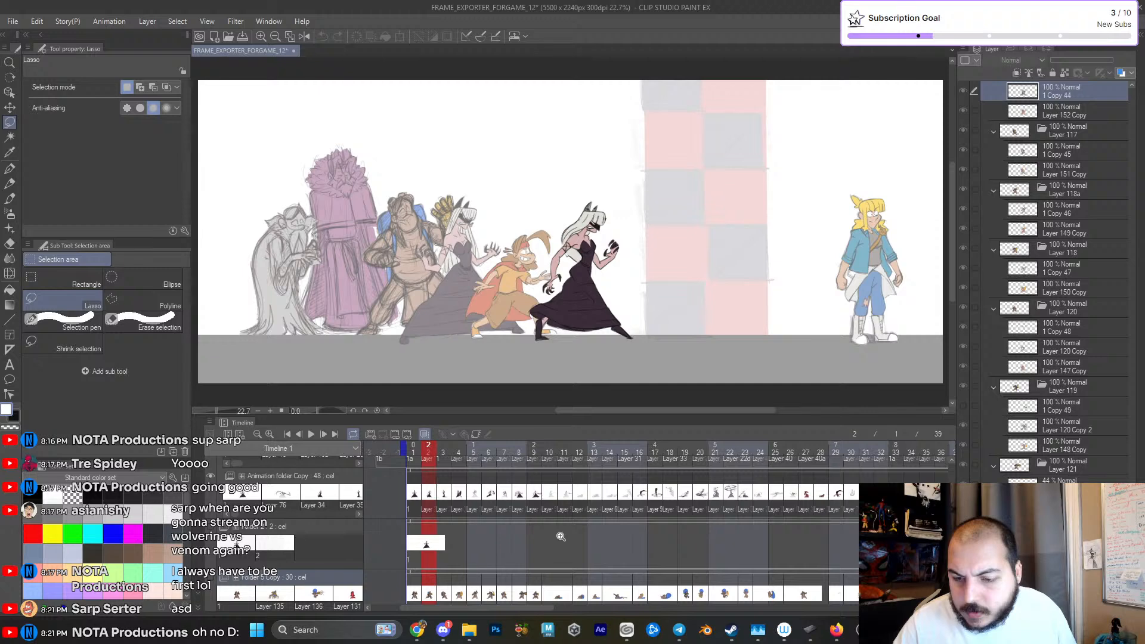
{"action": "left_click_drag", "start_coordinate": [453, 452], "coordinate": [427, 480]}
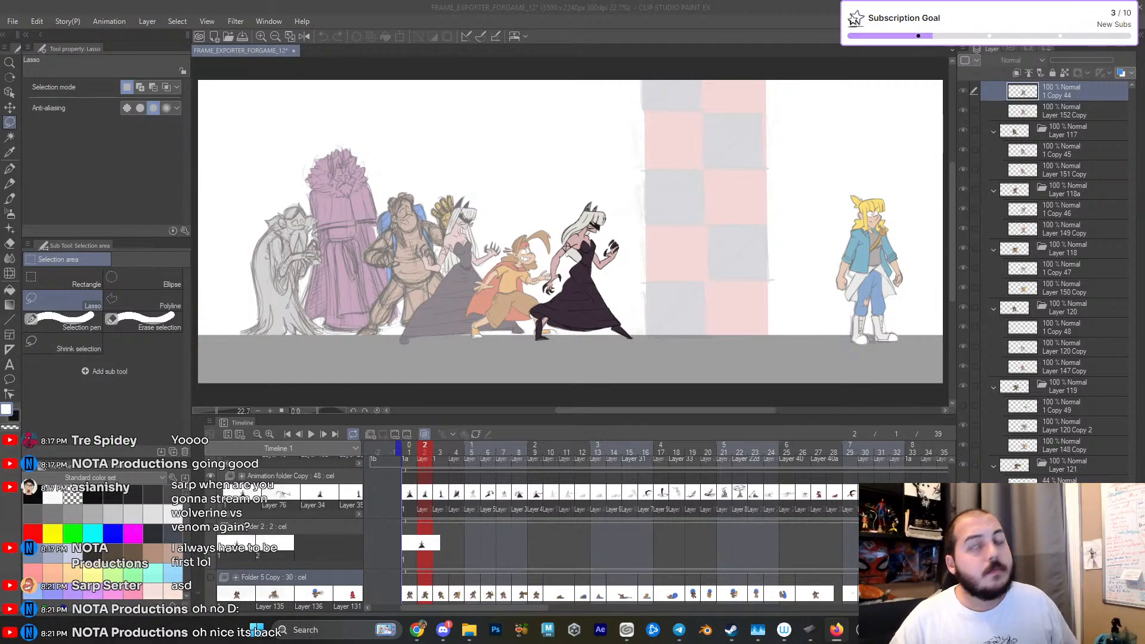
{"action": "left_click", "coordinate": [613, 204]}
- Move the timeline's current frame to frame 4 and examine the pose on the whole canvas
{"action": "left_click_drag", "start_coordinate": [529, 519], "coordinate": [577, 452]}
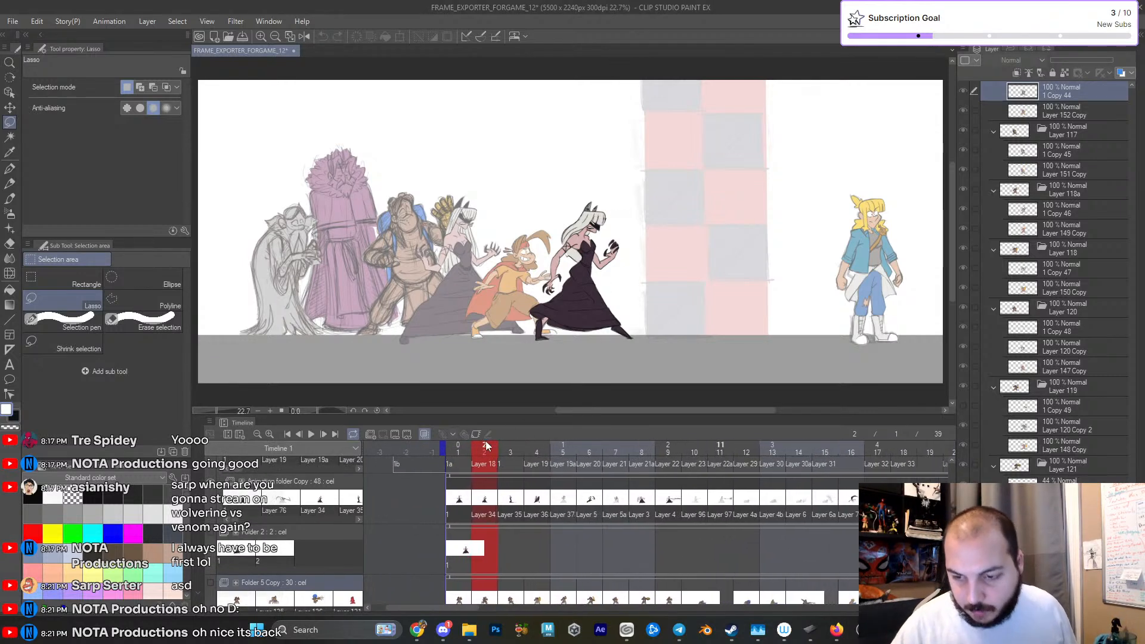
{"action": "left_click_drag", "start_coordinate": [505, 464], "coordinate": [544, 486]}
{"action": "left_click_drag", "start_coordinate": [625, 534], "coordinate": [540, 535]}
{"action": "scroll", "coordinate": [718, 287], "scroll_direction": "down", "scroll_amount": 4}
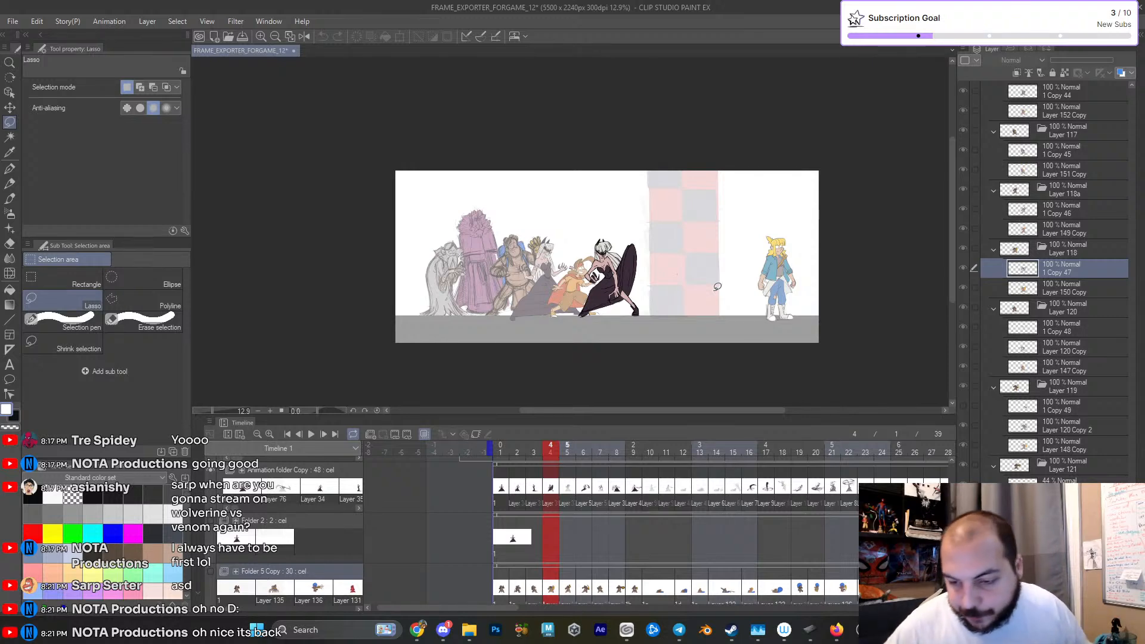
{"action": "scroll", "coordinate": [632, 523], "scroll_direction": "up", "scroll_amount": 3}
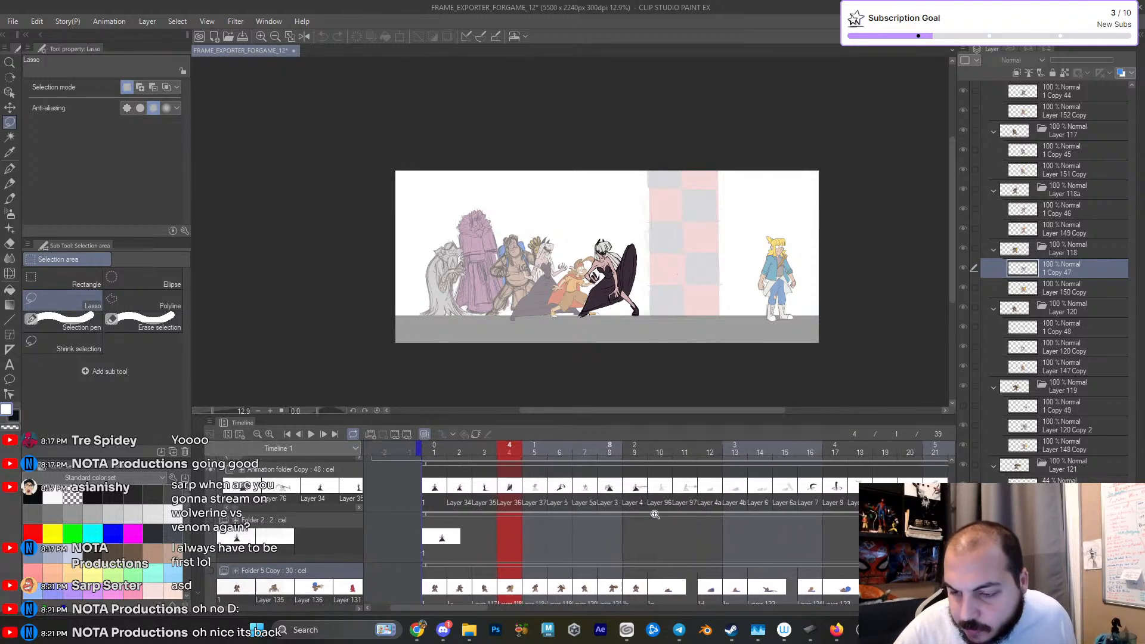
{"action": "left_click_drag", "start_coordinate": [511, 448], "coordinate": [554, 544]}
- Select the Animation folder Copy track and move the current frame to frame 3
{"action": "left_click", "coordinate": [422, 512]}
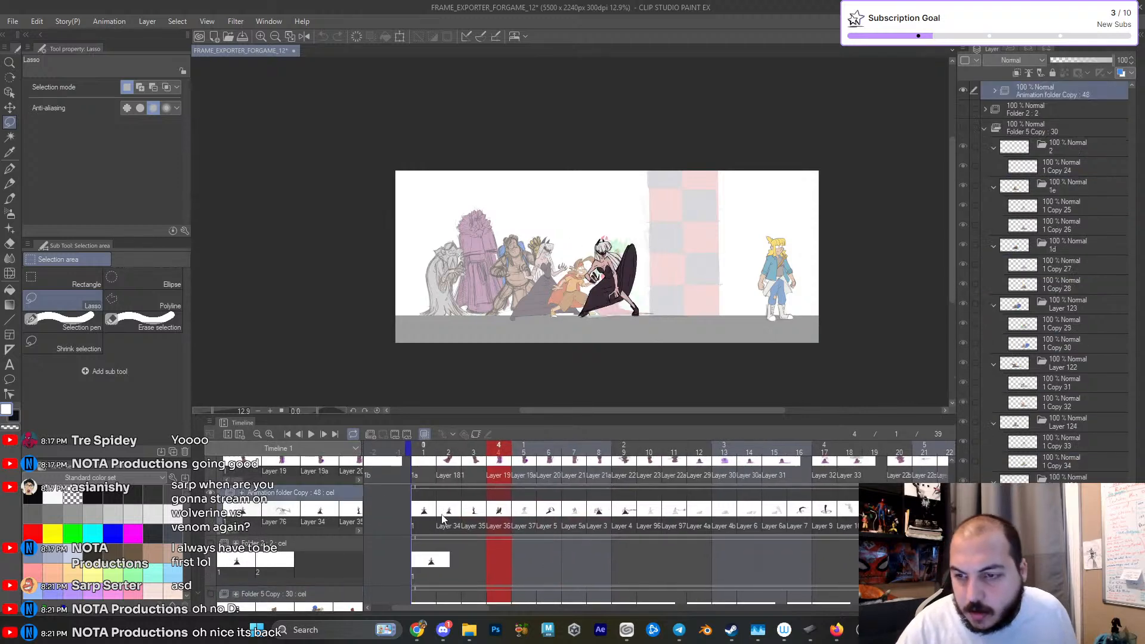
{"action": "left_click_drag", "start_coordinate": [632, 510], "coordinate": [699, 514]}
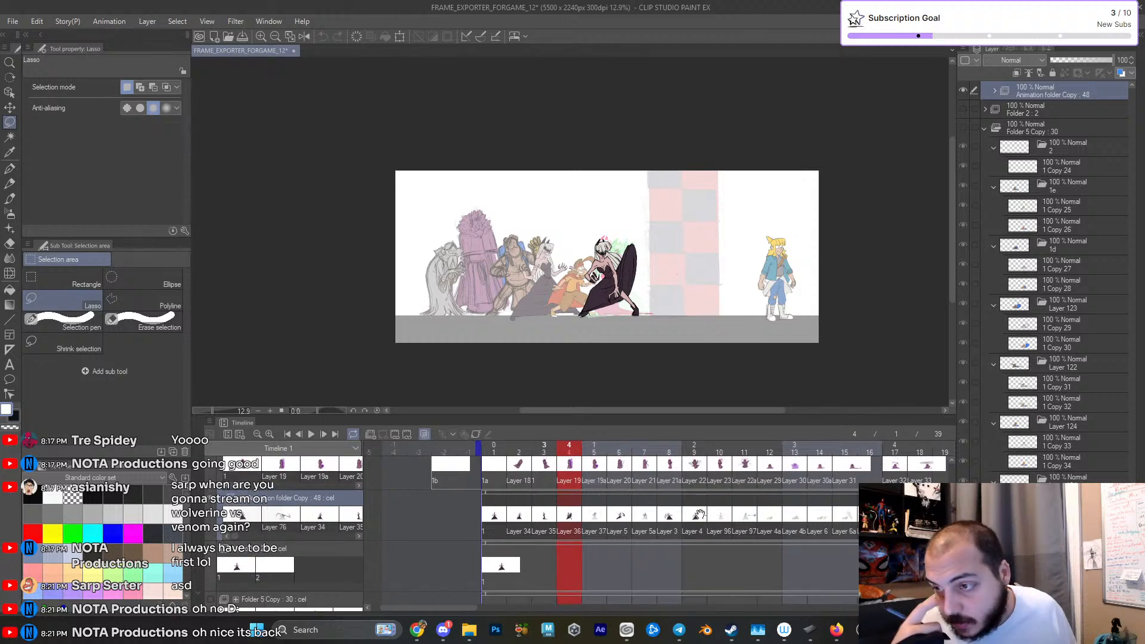
{"action": "left_click_drag", "start_coordinate": [606, 544], "coordinate": [575, 539]}
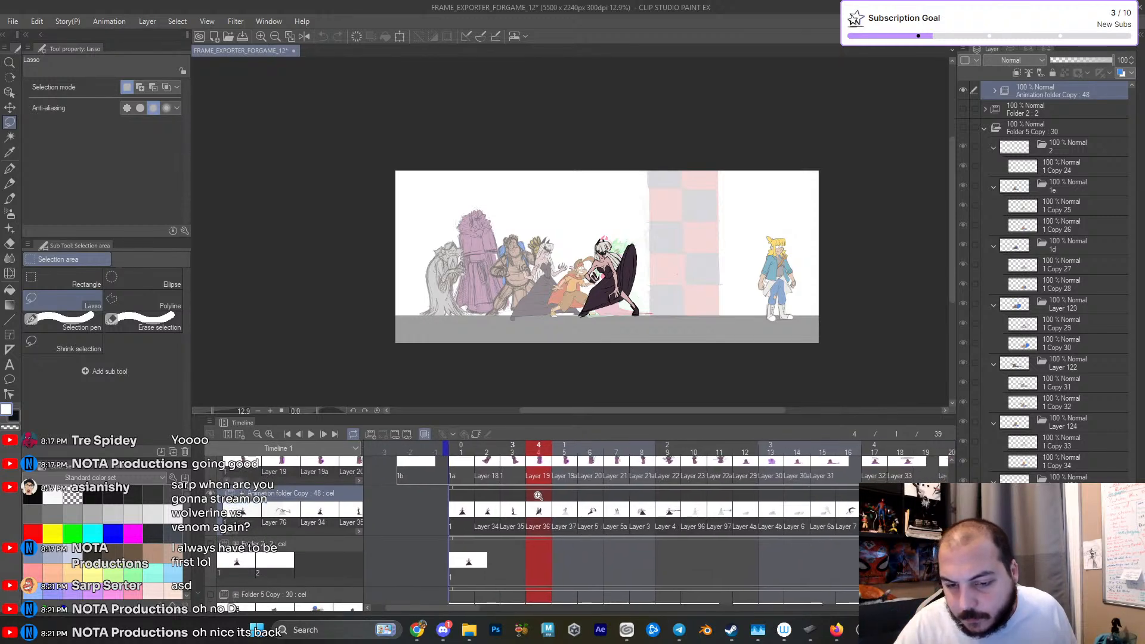
{"action": "scroll", "coordinate": [1037, 259], "scroll_direction": "up", "scroll_amount": 4}
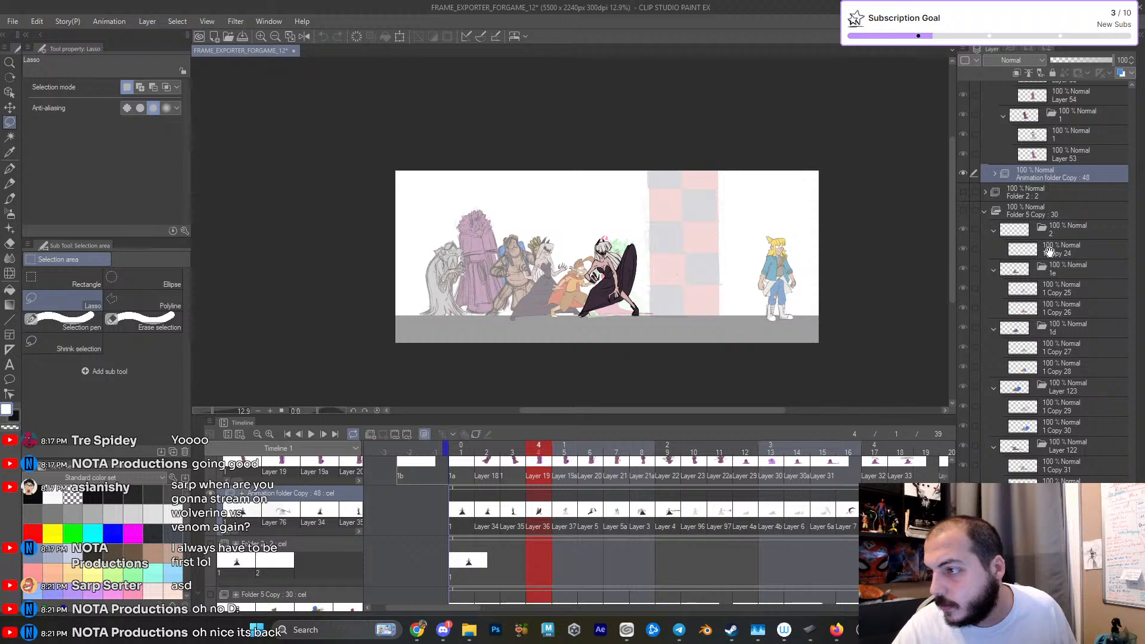
{"action": "left_click", "coordinate": [1059, 159]}
{"action": "left_click", "coordinate": [1068, 177]}
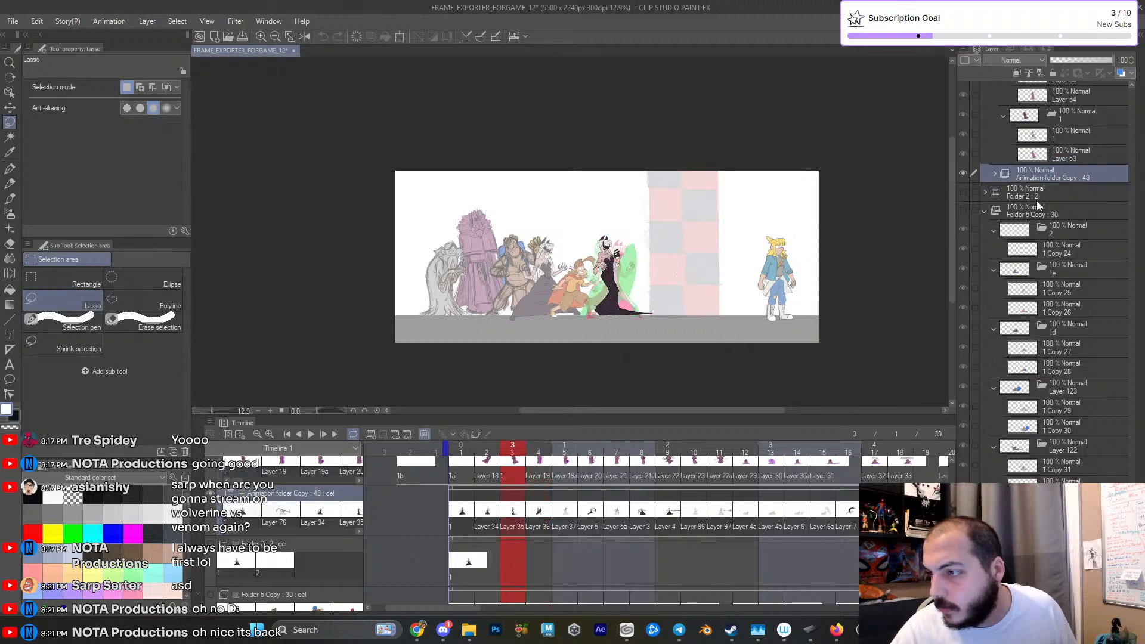
{"action": "left_click", "coordinate": [336, 545]}
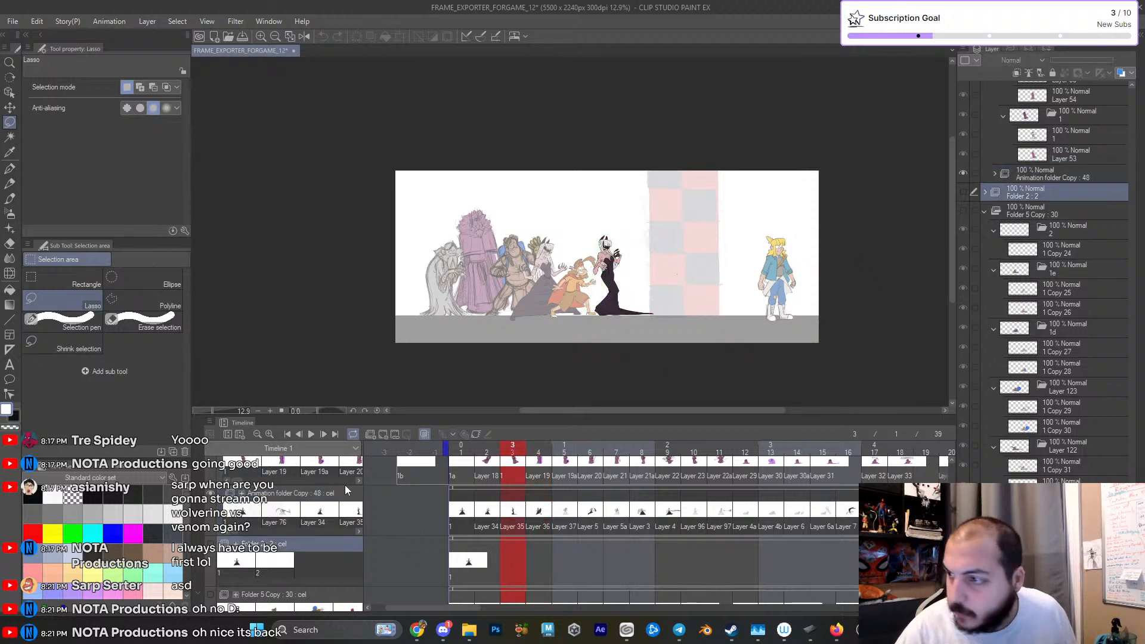
{"action": "left_click", "coordinate": [344, 486]}
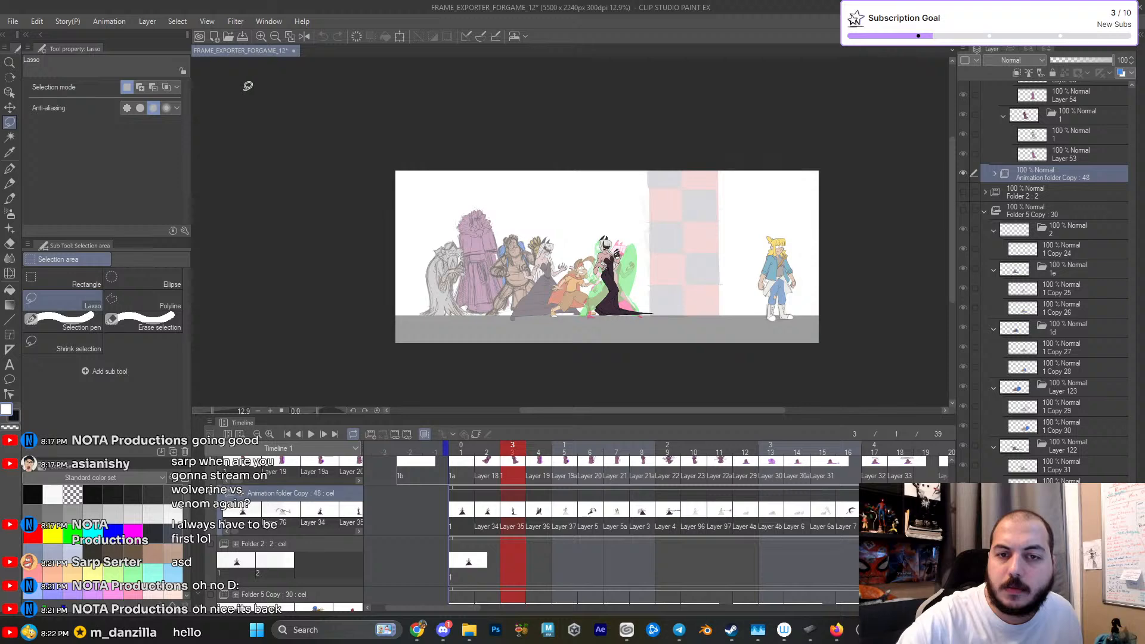
{"action": "left_click", "coordinate": [10, 22]}
{"action": "left_click", "coordinate": [36, 37]}
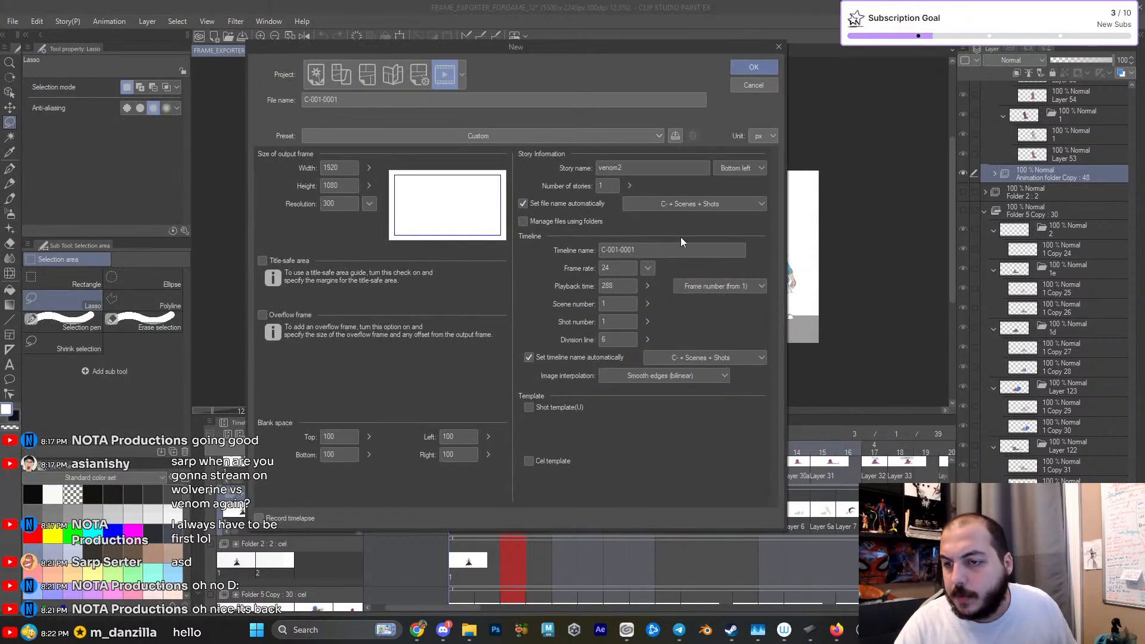
{"action": "left_click", "coordinate": [763, 86]}
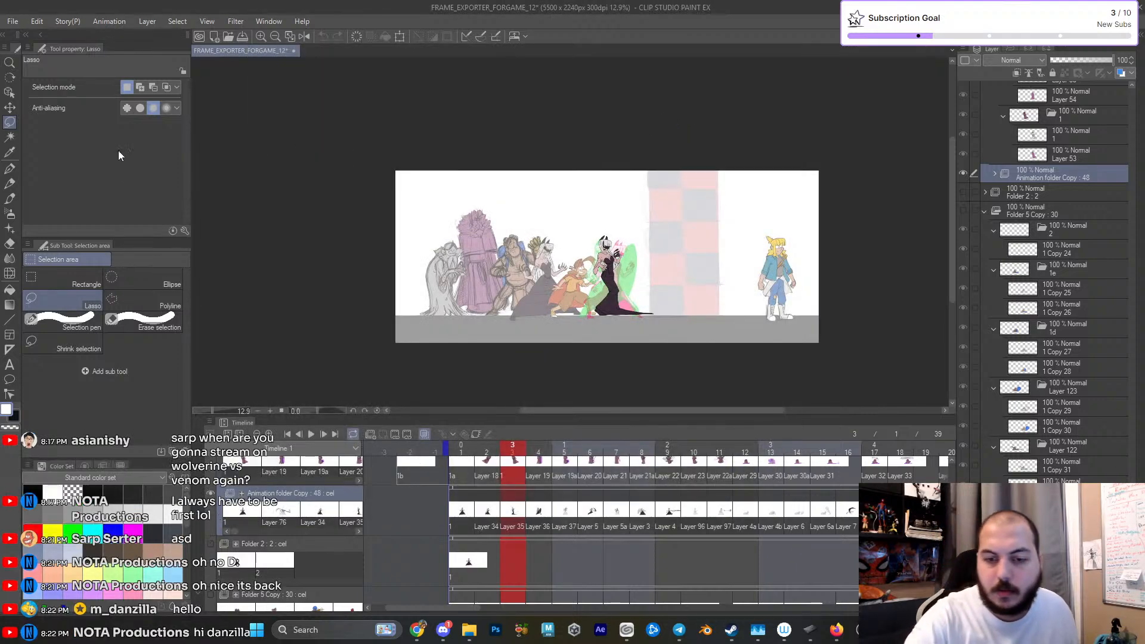
{"action": "left_click_drag", "start_coordinate": [322, 245], "coordinate": [297, 233]}
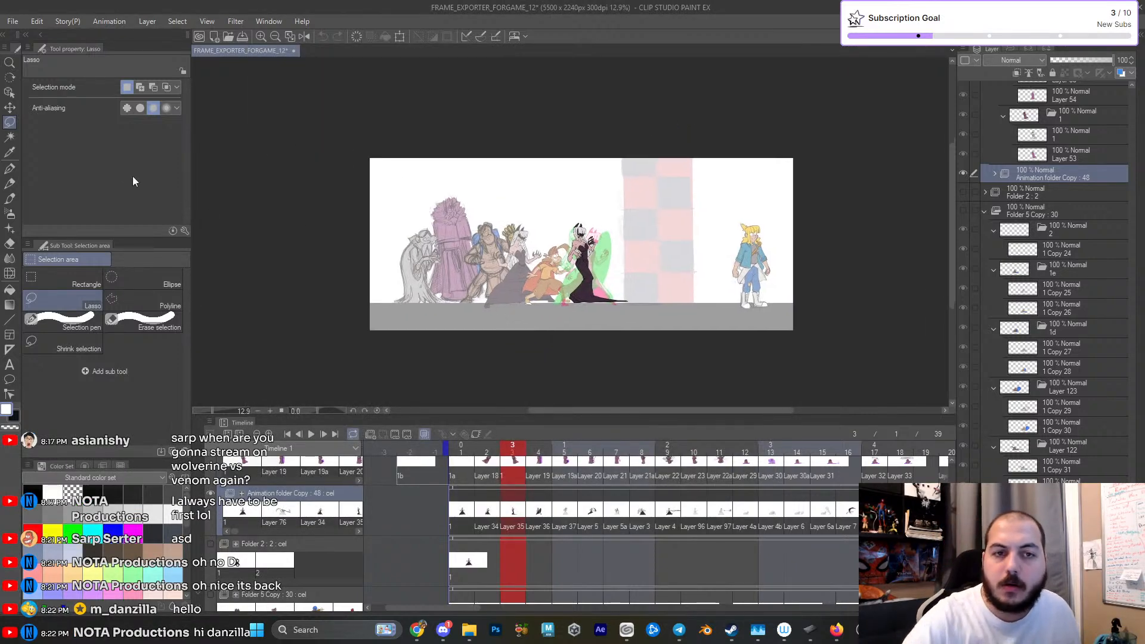
- Check the current document's dimensions in the Change Canvas Size settings and leave them without changes
{"action": "left_click", "coordinate": [12, 21]}
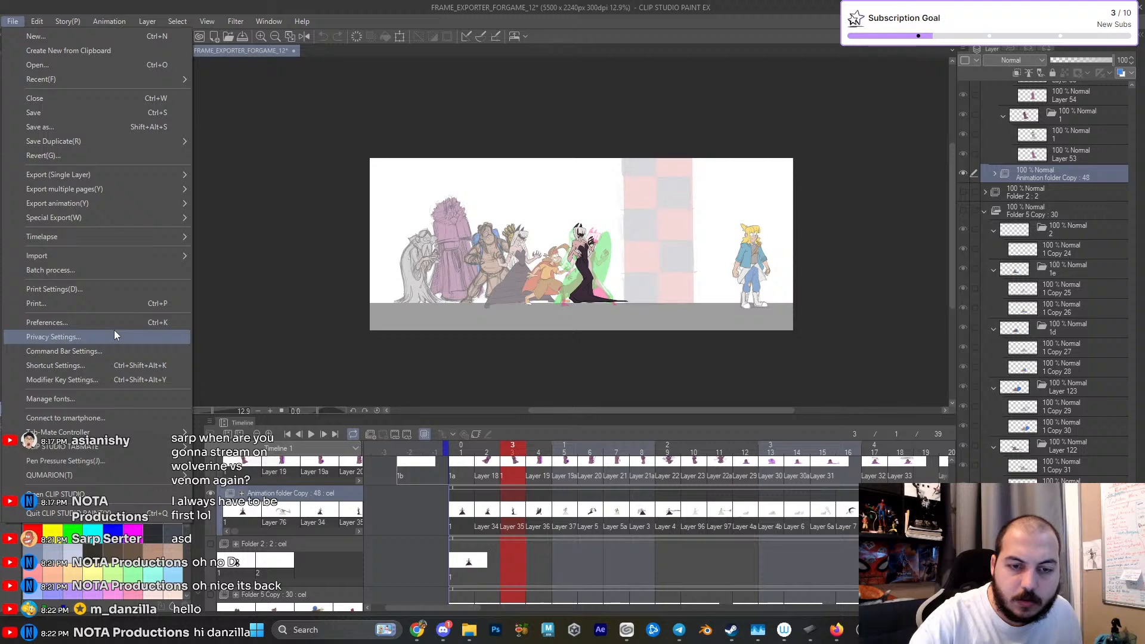
{"action": "mouse_move", "coordinate": [37, 21]}
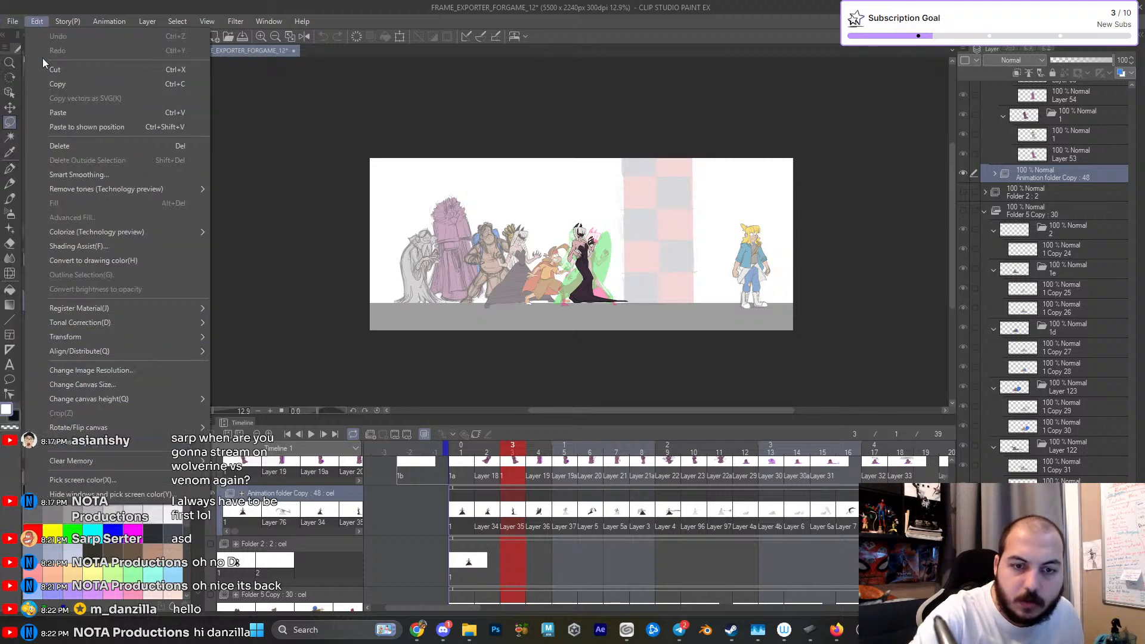
{"action": "left_click", "coordinate": [113, 386]}
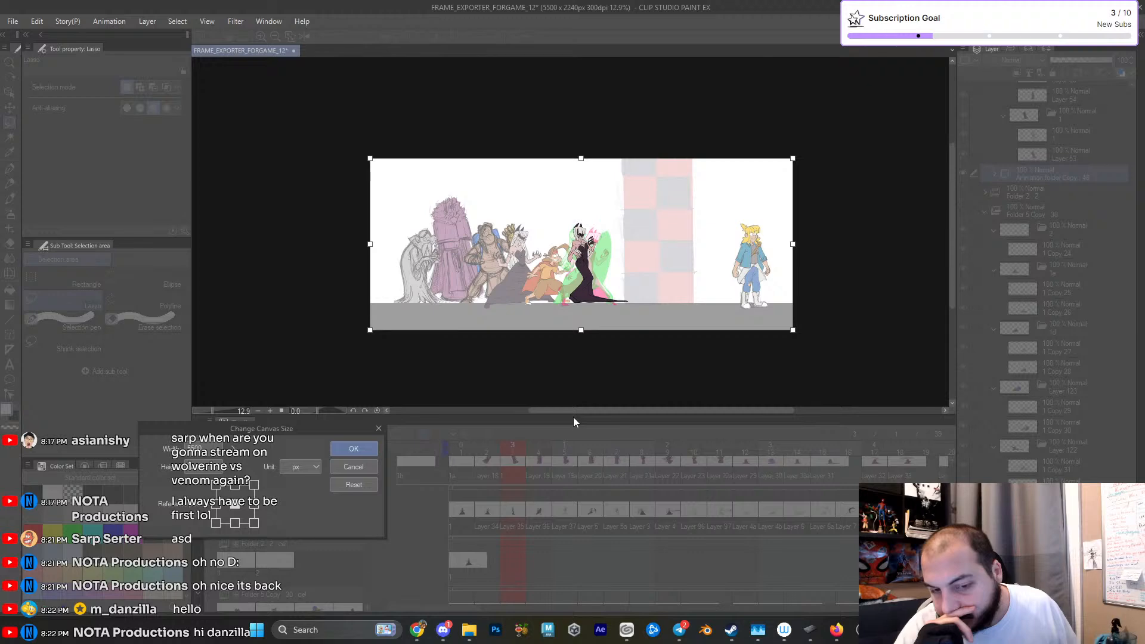
{"action": "key", "text": "Escape"}
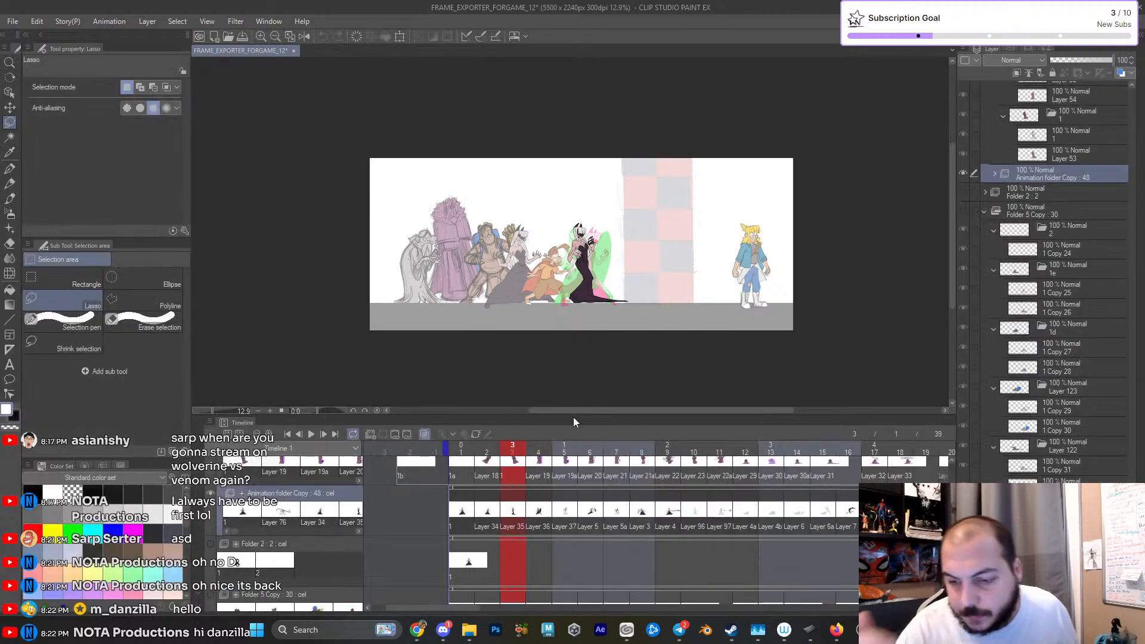
{"action": "mouse_move", "coordinate": [582, 537]}
{"action": "left_mouse_down"}
{"action": "mouse_move", "coordinate": [629, 532]}
{"action": "mouse_move", "coordinate": [563, 534]}
{"action": "mouse_move", "coordinate": [602, 537]}
{"action": "left_mouse_up"}
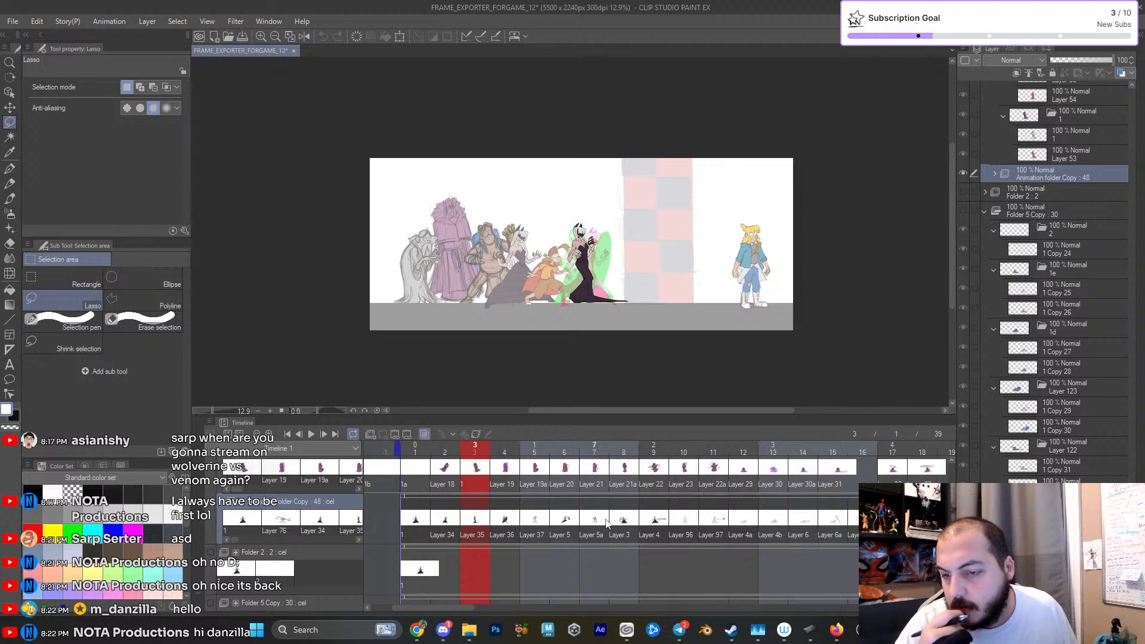
{"action": "left_click", "coordinate": [13, 22]}
{"action": "left_click", "coordinate": [38, 35]}
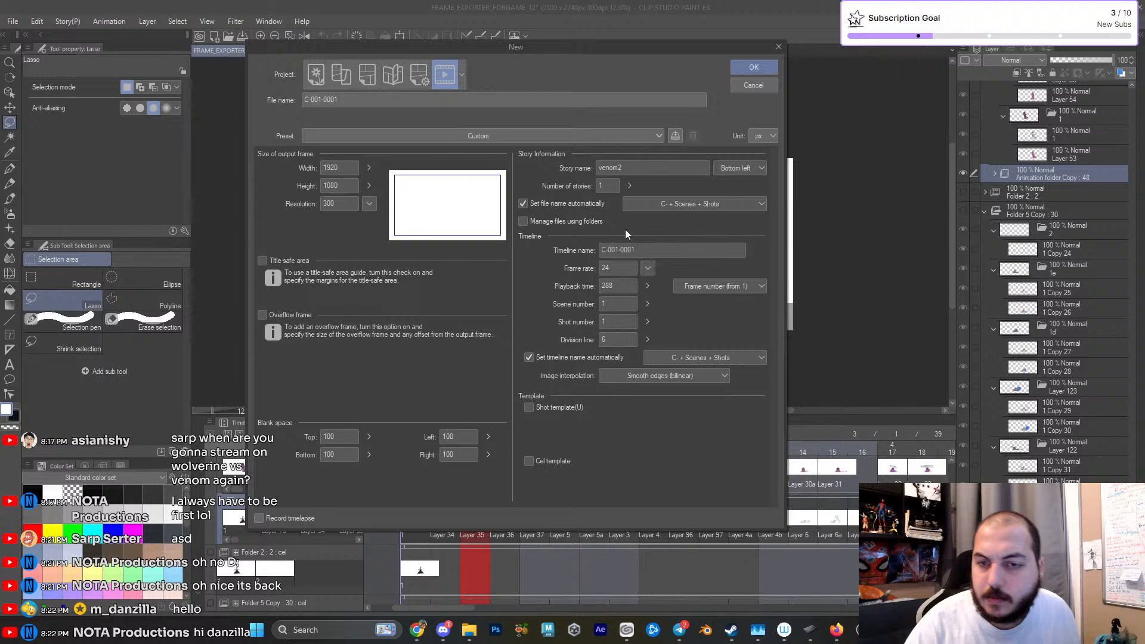
{"action": "left_click", "coordinate": [761, 88]}
- Look up the open animation's canvas width and height once more and cancel the resize
{"action": "left_click", "coordinate": [37, 21]}
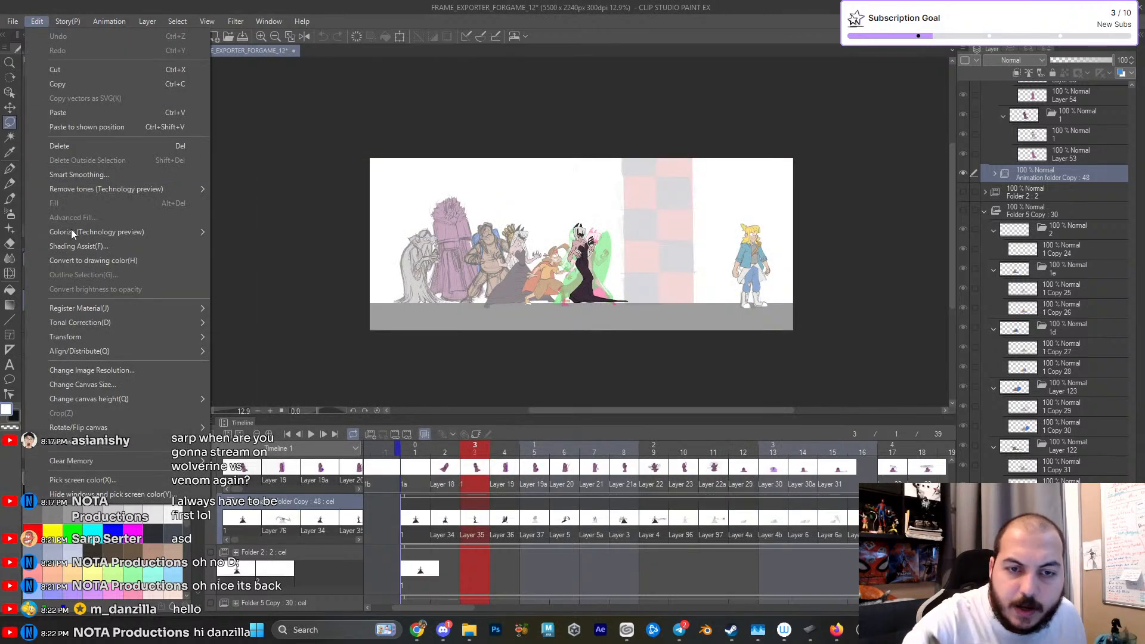
{"action": "left_click", "coordinate": [115, 384]}
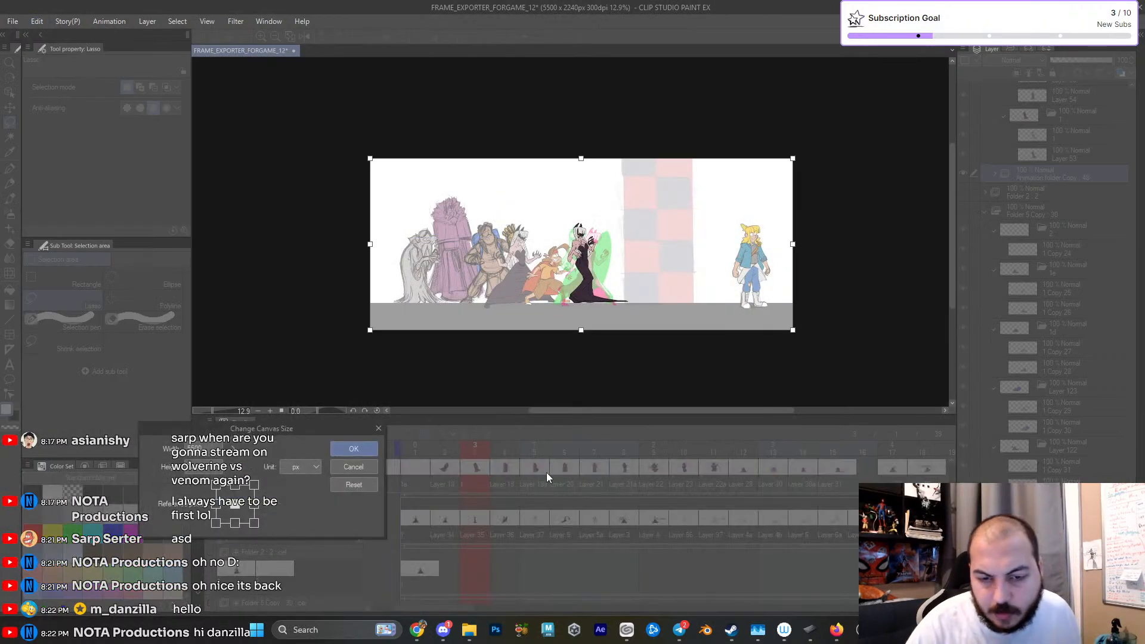
{"action": "key", "text": "Escape"}
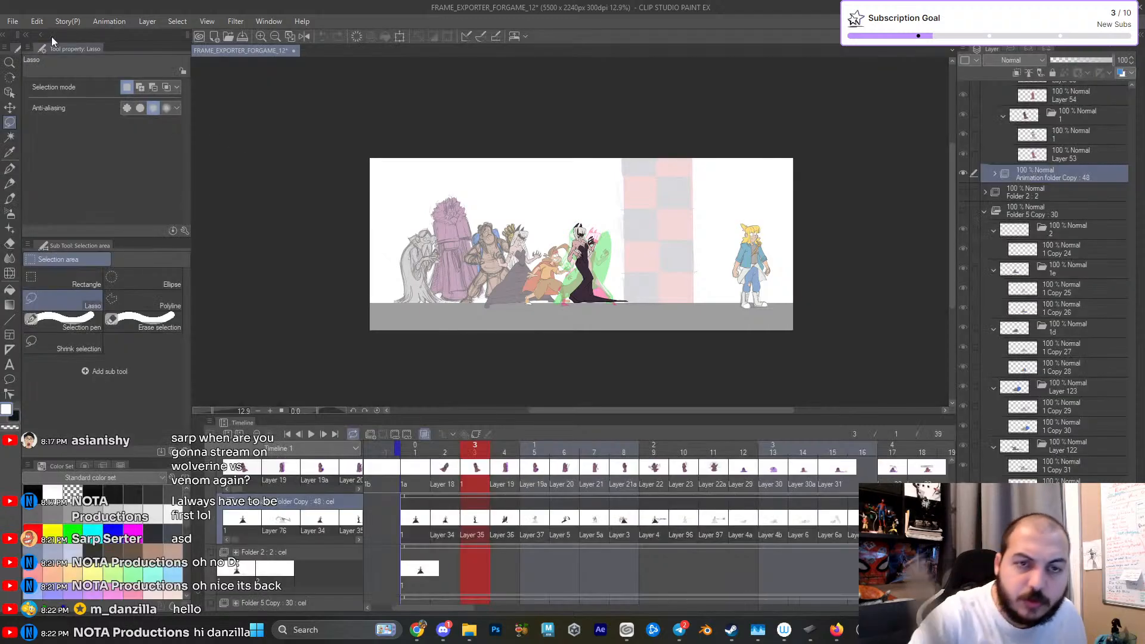
- Start a new animation document and set its output frame size to 5500 × 2240 px
{"action": "left_click", "coordinate": [12, 21]}
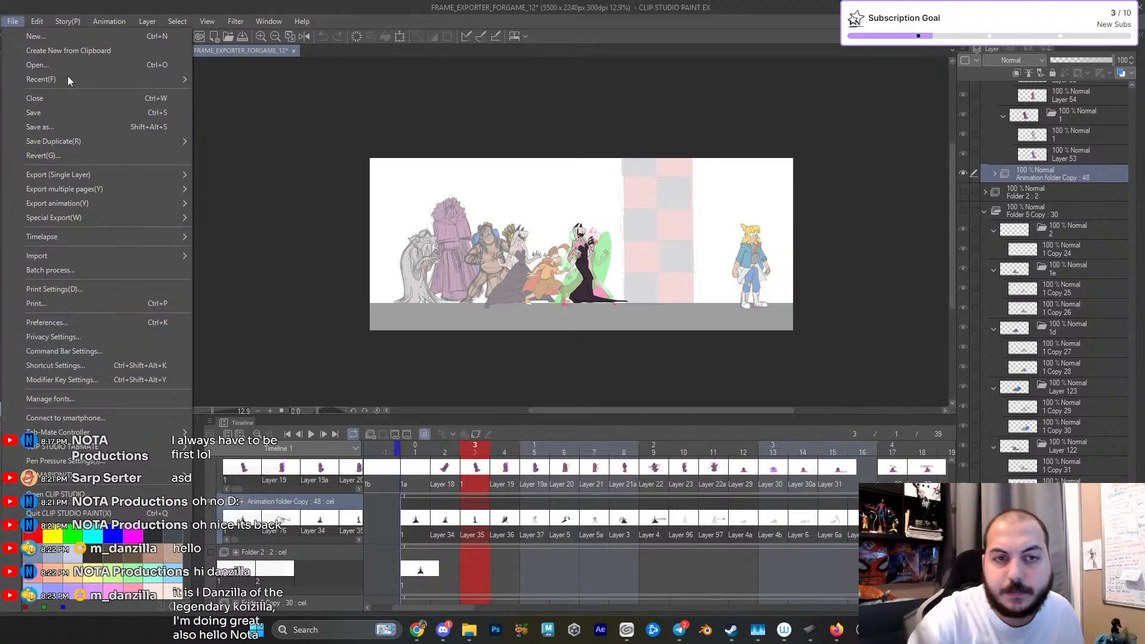
{"action": "left_click", "coordinate": [50, 37]}
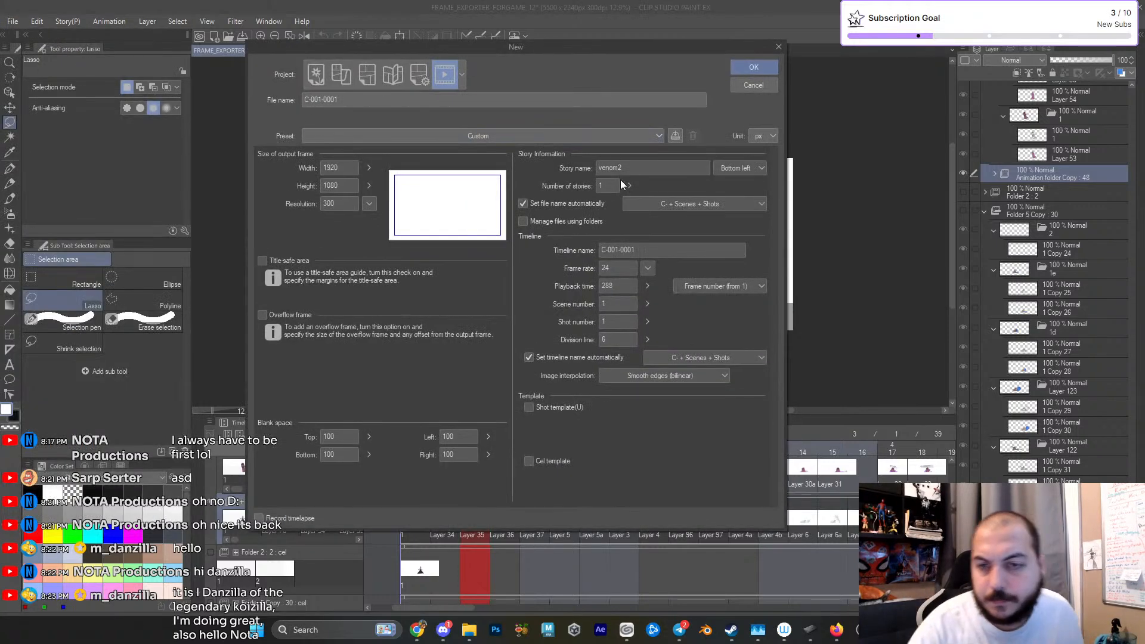
{"action": "left_click_drag", "start_coordinate": [353, 169], "coordinate": [313, 174]}
{"action": "type", "text": "5500"}
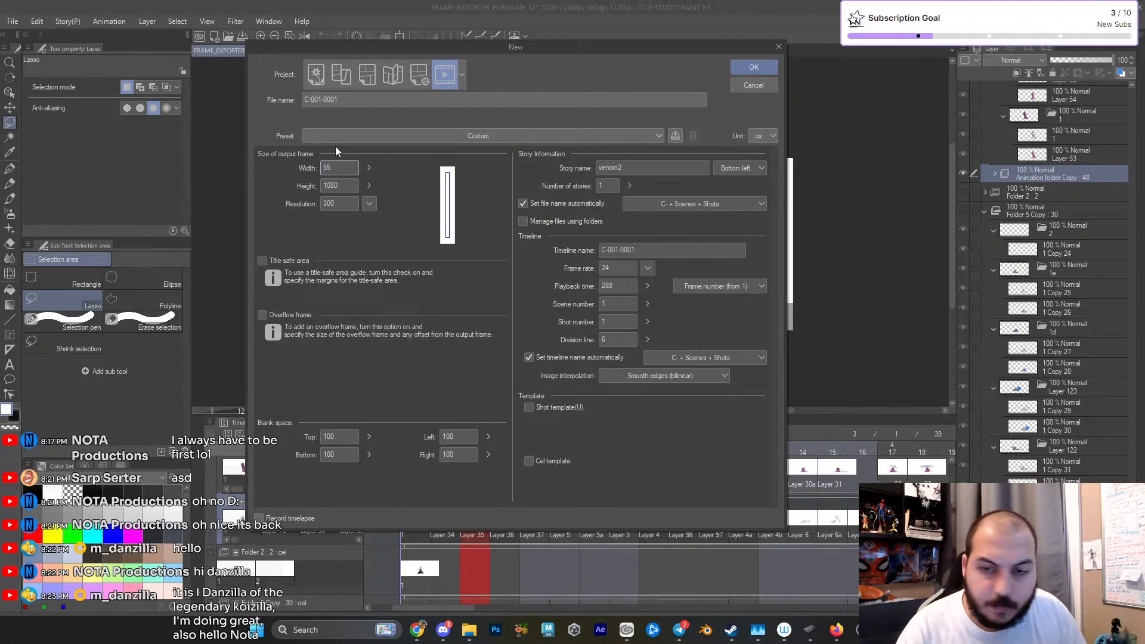
{"action": "left_click", "coordinate": [341, 185]}
{"action": "type", "text": "2240"}
{"action": "key", "text": "Tab"}
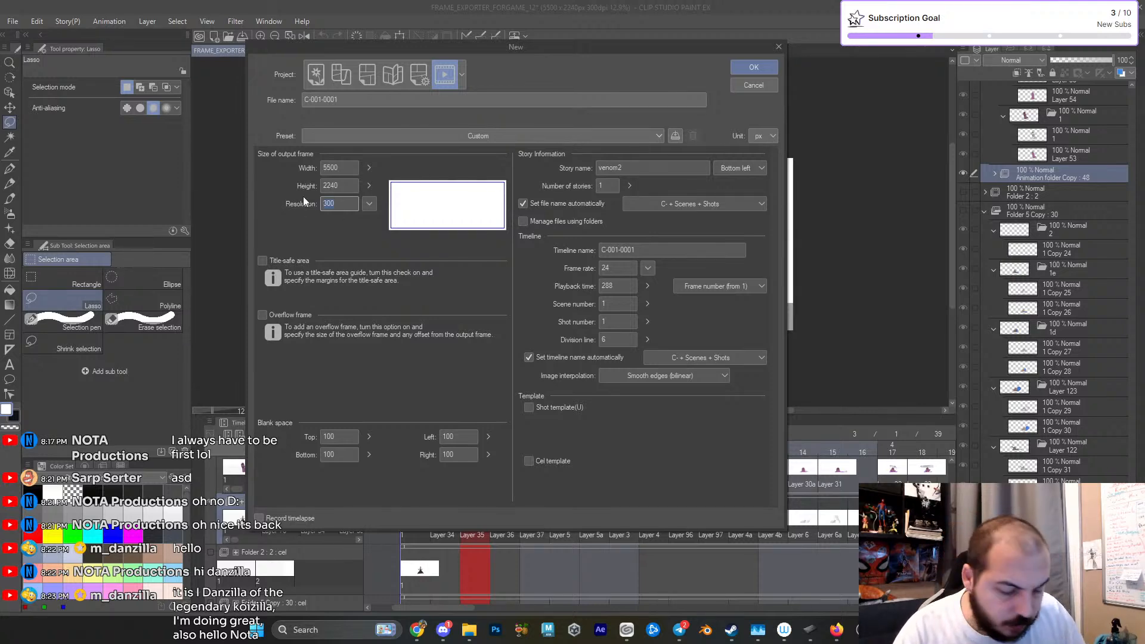
- Set the new document's resolution to 192 and its story name to strayCleanup_01, and create it
{"action": "type", "text": "192"}
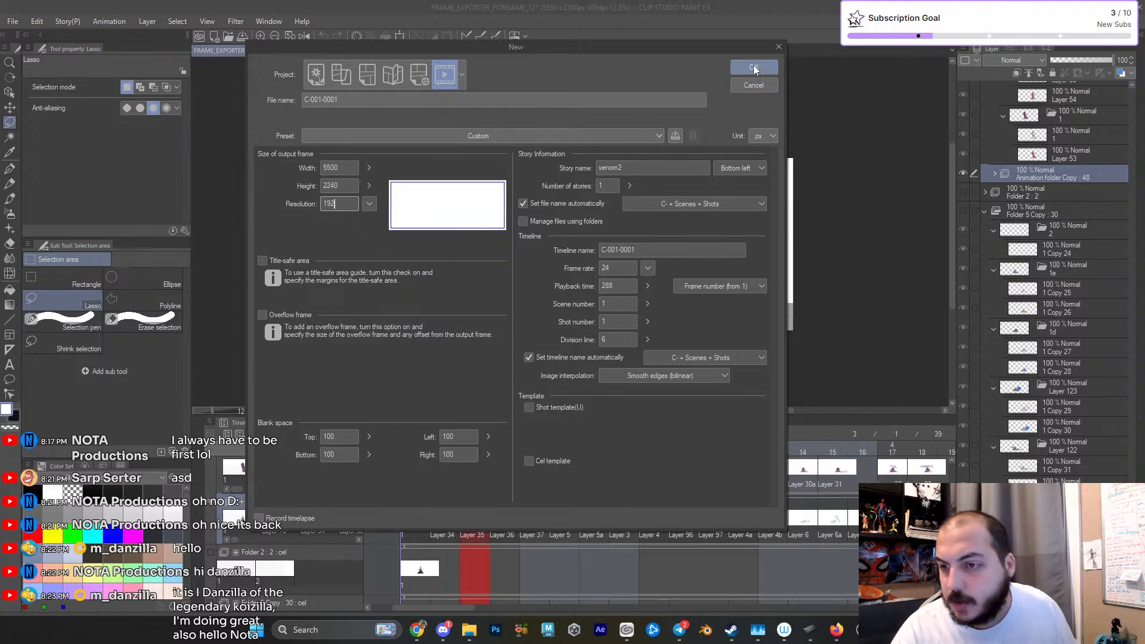
{"action": "key", "text": "Tab"}
{"action": "type", "text": "s"}
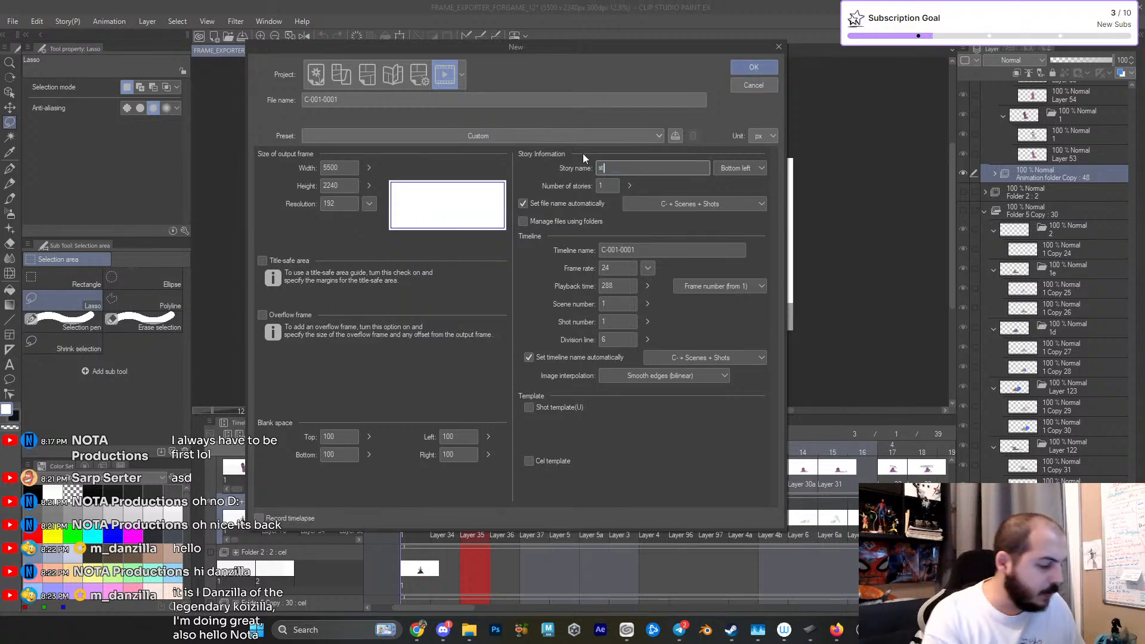
{"action": "type", "text": "trayCleanup_01"}
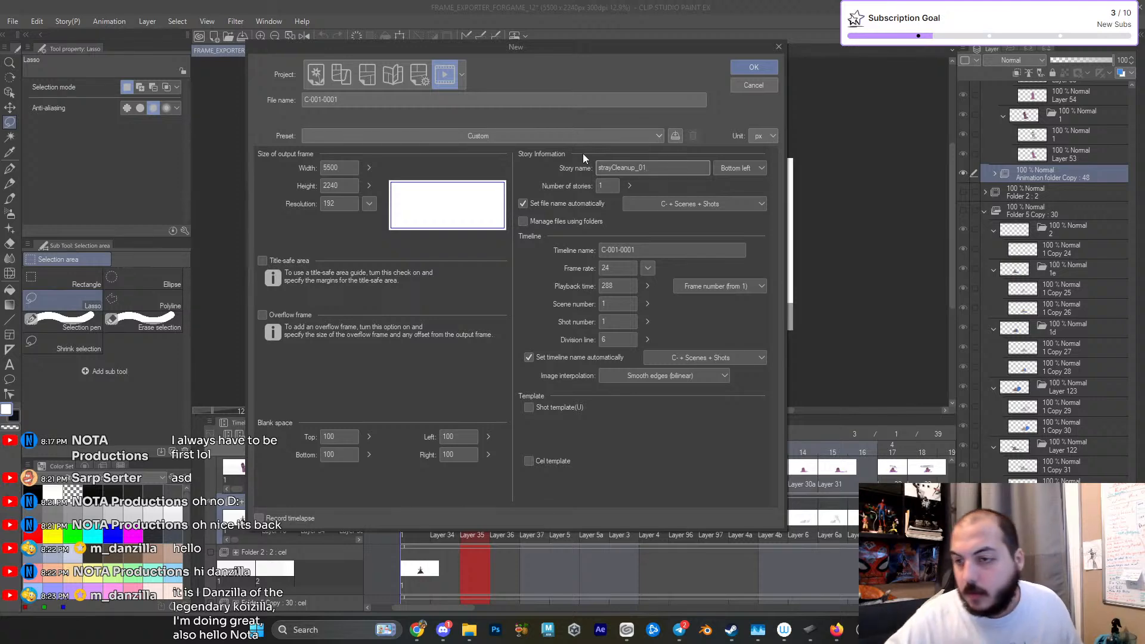
{"action": "left_click", "coordinate": [745, 68]}
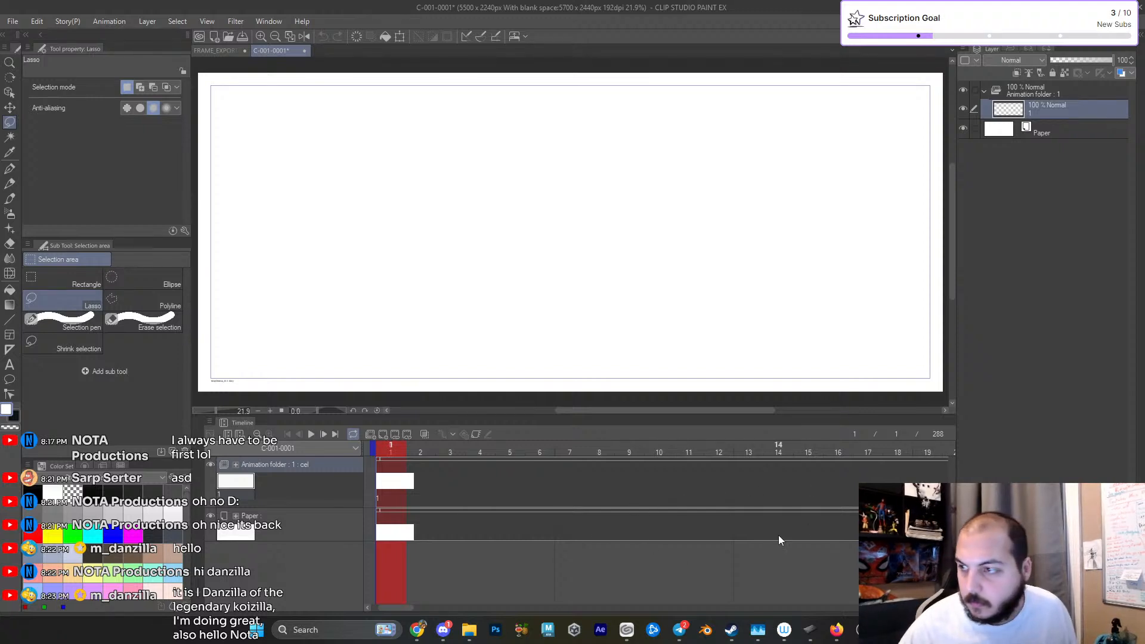
- Paste the copied animation folder above the empty Animation folder and briefly play back the animation
{"action": "left_click", "coordinate": [985, 91]}
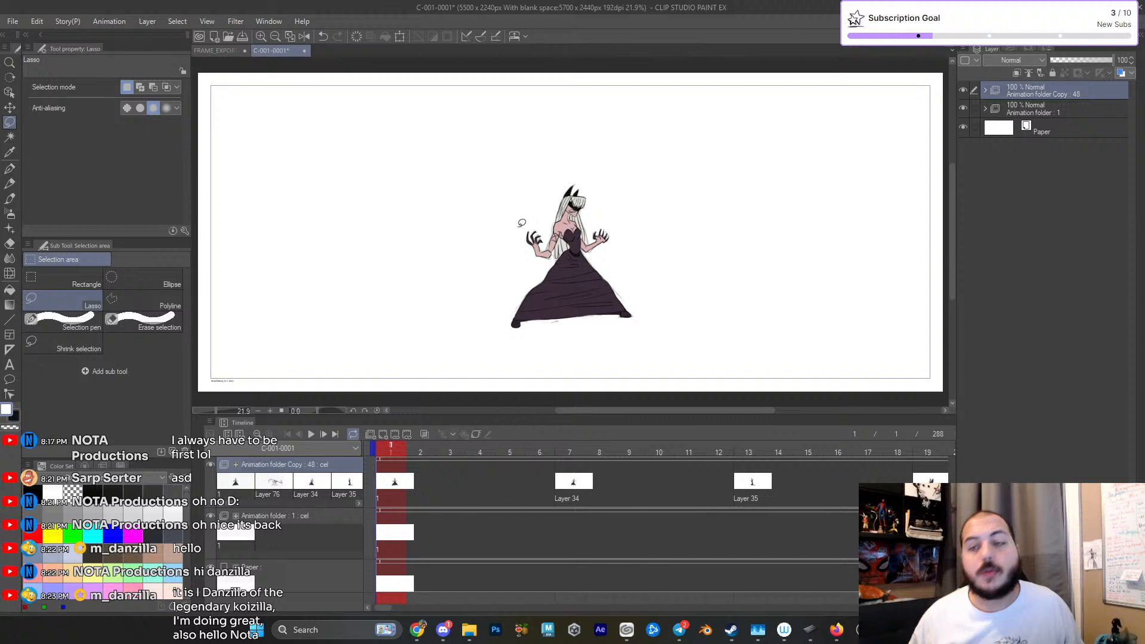
{"action": "scroll", "coordinate": [694, 274], "scroll_direction": "down", "scroll_amount": 2}
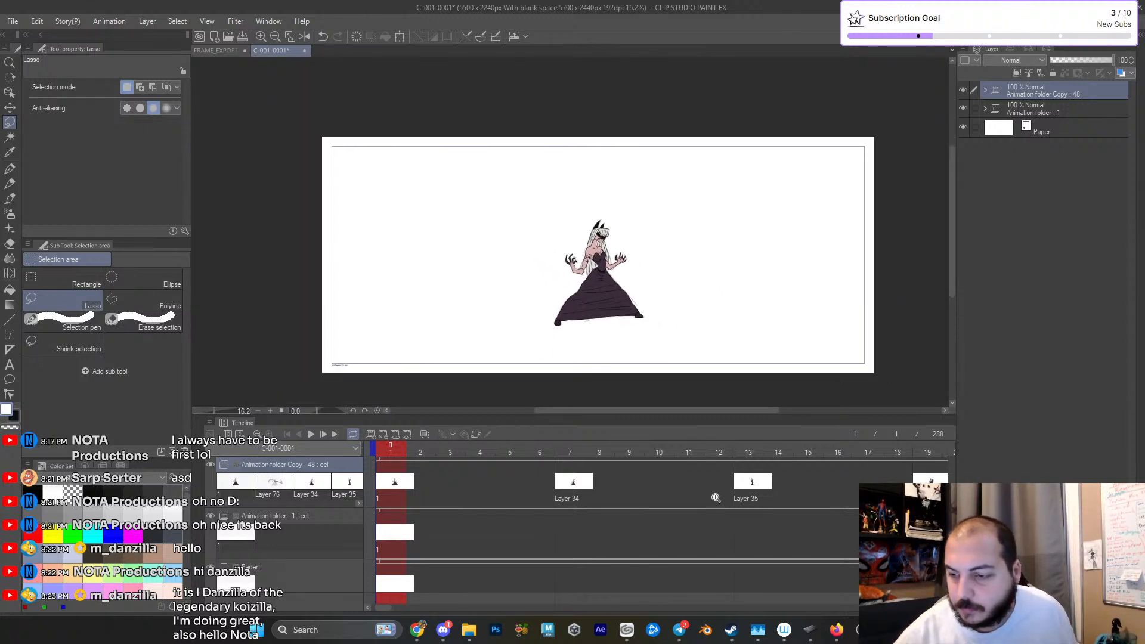
{"action": "scroll", "coordinate": [722, 489], "scroll_direction": "down", "scroll_amount": 4}
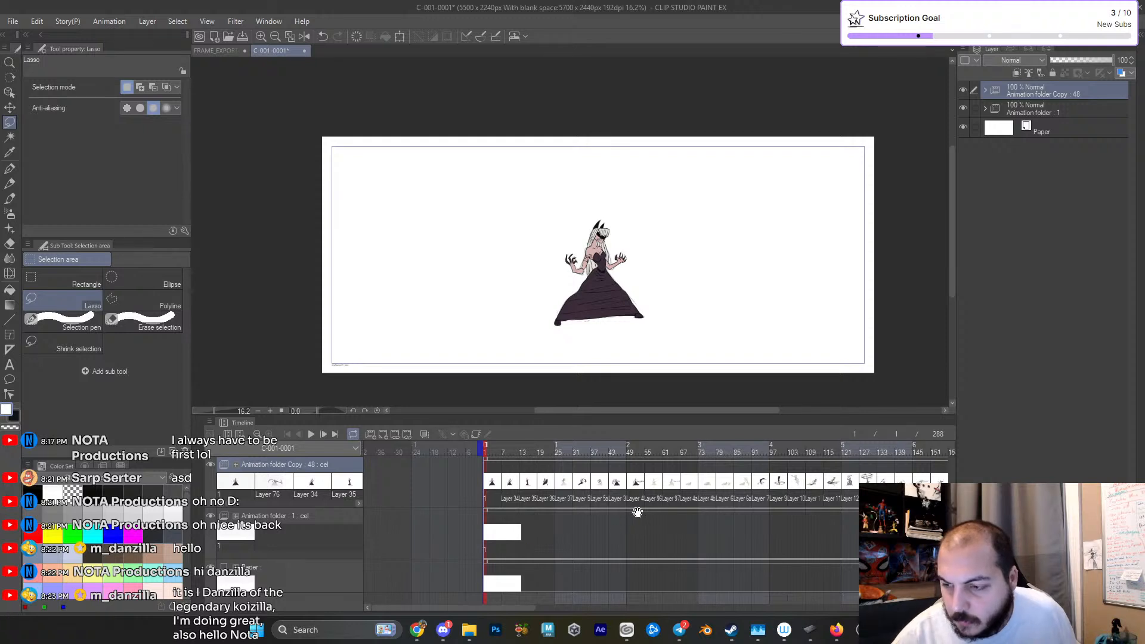
{"action": "left_click_drag", "start_coordinate": [636, 510], "coordinate": [603, 524]}
{"action": "key", "text": "space"}
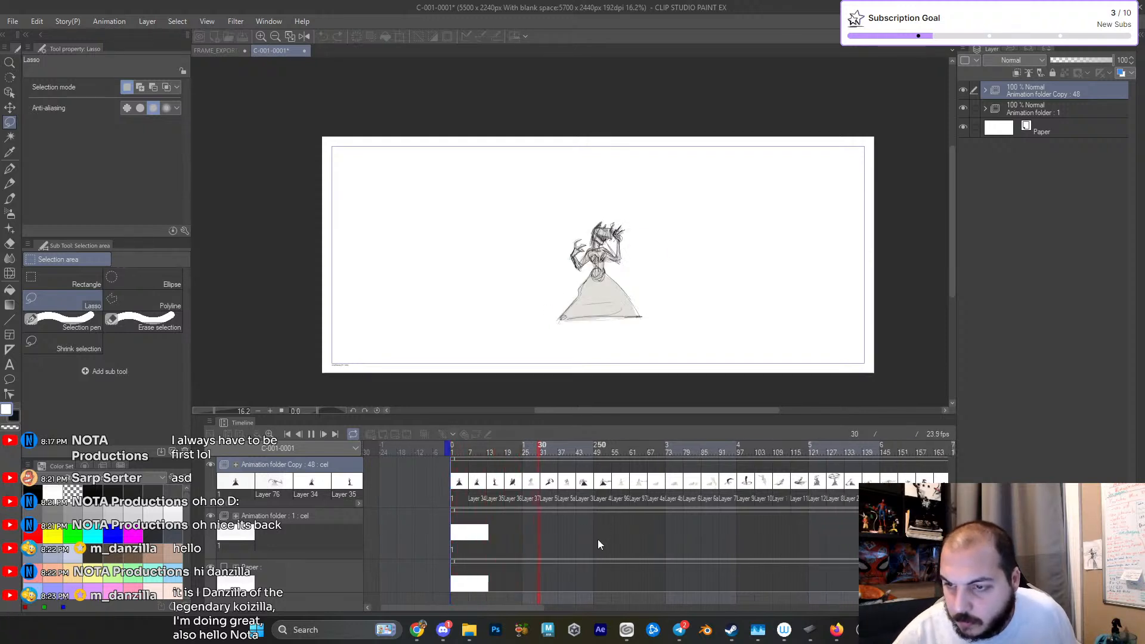
{"action": "key", "text": "space"}
- Examine the cels on the timeline around frame 31 and inspect the character's first-frame pose up close
{"action": "scroll", "coordinate": [551, 499], "scroll_direction": "up", "scroll_amount": 1}
{"action": "scroll", "coordinate": [552, 500], "scroll_direction": "up", "scroll_amount": 2}
{"action": "mouse_move", "coordinate": [561, 458]}
{"action": "left_mouse_down"}
{"action": "mouse_move", "coordinate": [459, 499]}
{"action": "mouse_move", "coordinate": [564, 490]}
{"action": "left_mouse_up"}
{"action": "scroll", "coordinate": [586, 551], "scroll_direction": "down", "scroll_amount": 3}
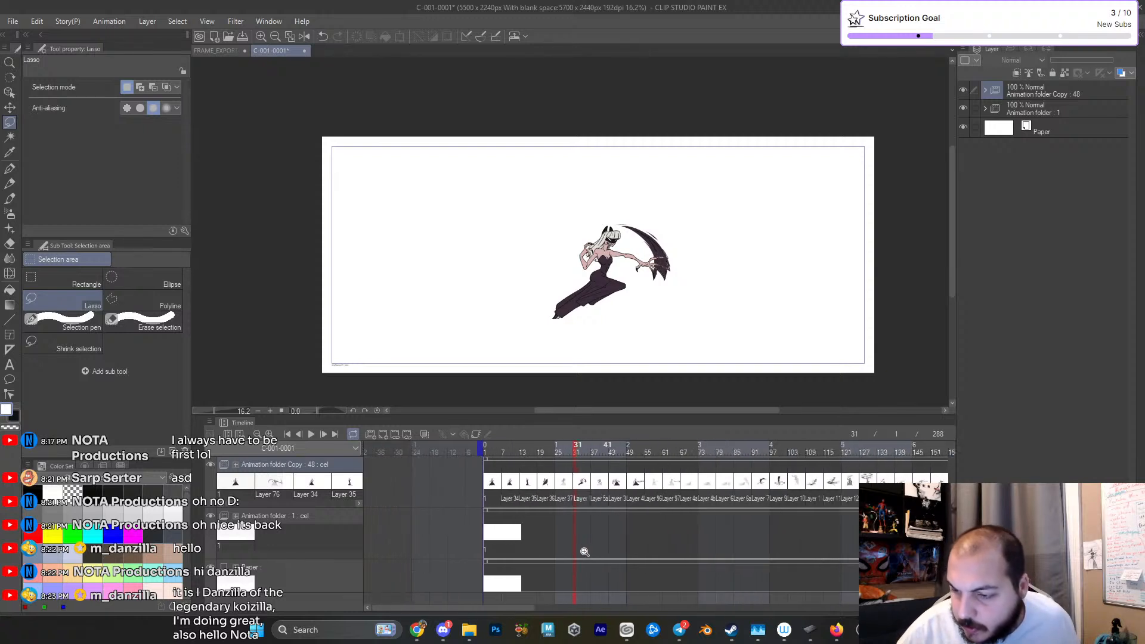
{"action": "scroll", "coordinate": [591, 547], "scroll_direction": "up", "scroll_amount": 4}
{"action": "scroll", "coordinate": [520, 498], "scroll_direction": "left", "scroll_amount": 3}
{"action": "scroll", "coordinate": [478, 495], "scroll_direction": "up", "scroll_amount": 1}
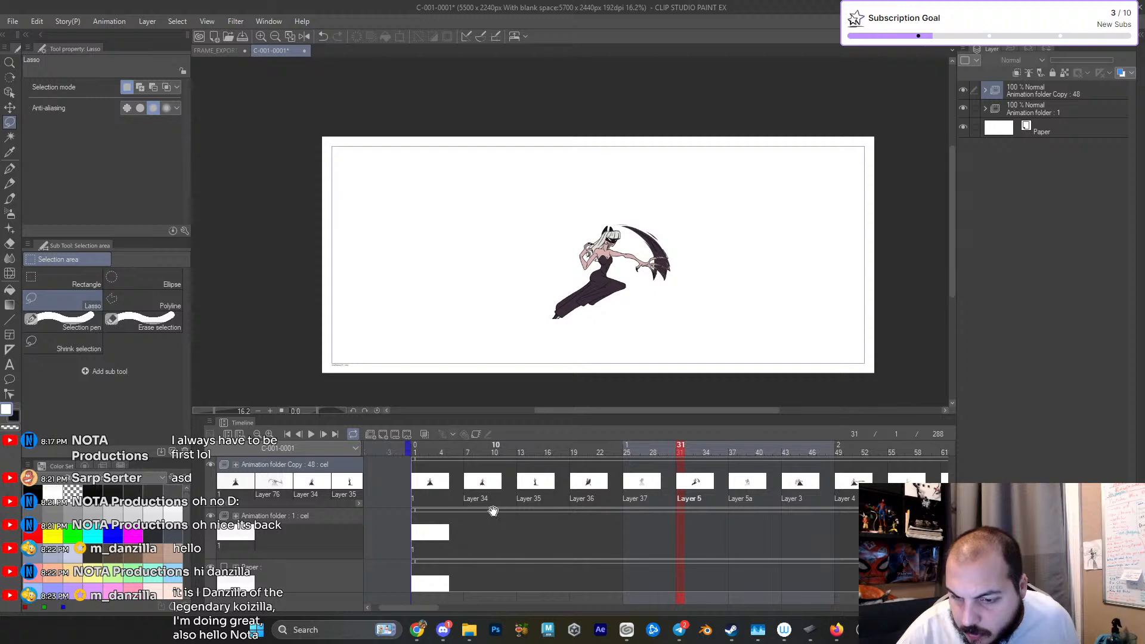
{"action": "left_click", "coordinate": [404, 477]}
{"action": "left_click_drag", "start_coordinate": [639, 301], "coordinate": [700, 387]}
{"action": "left_click_drag", "start_coordinate": [693, 314], "coordinate": [724, 262]}
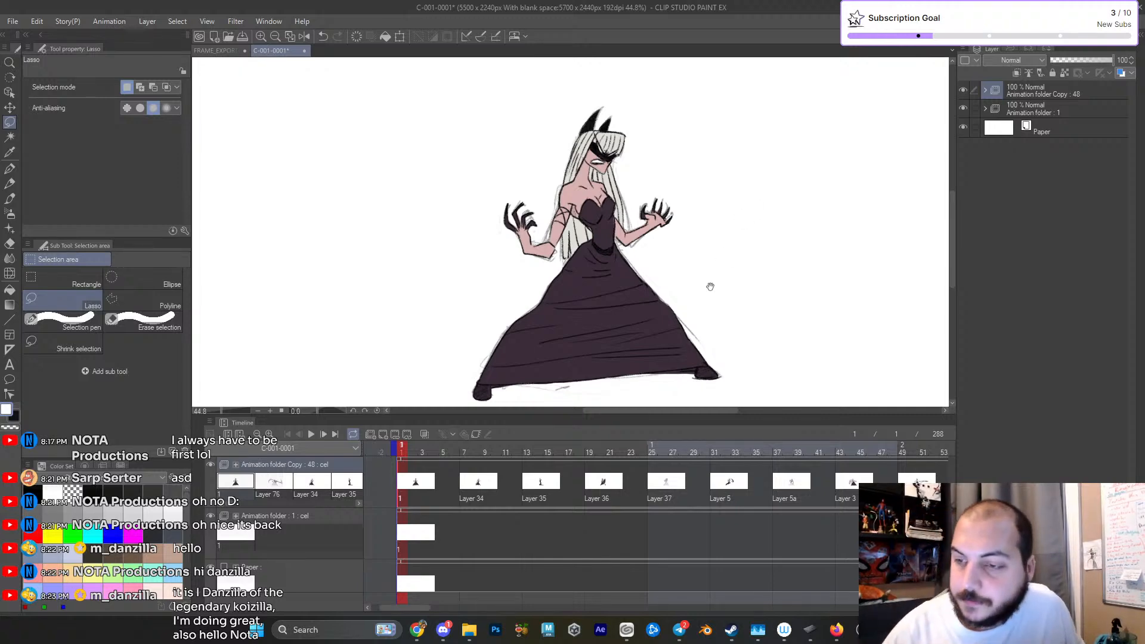
{"action": "left_click_drag", "start_coordinate": [710, 284], "coordinate": [687, 290]}
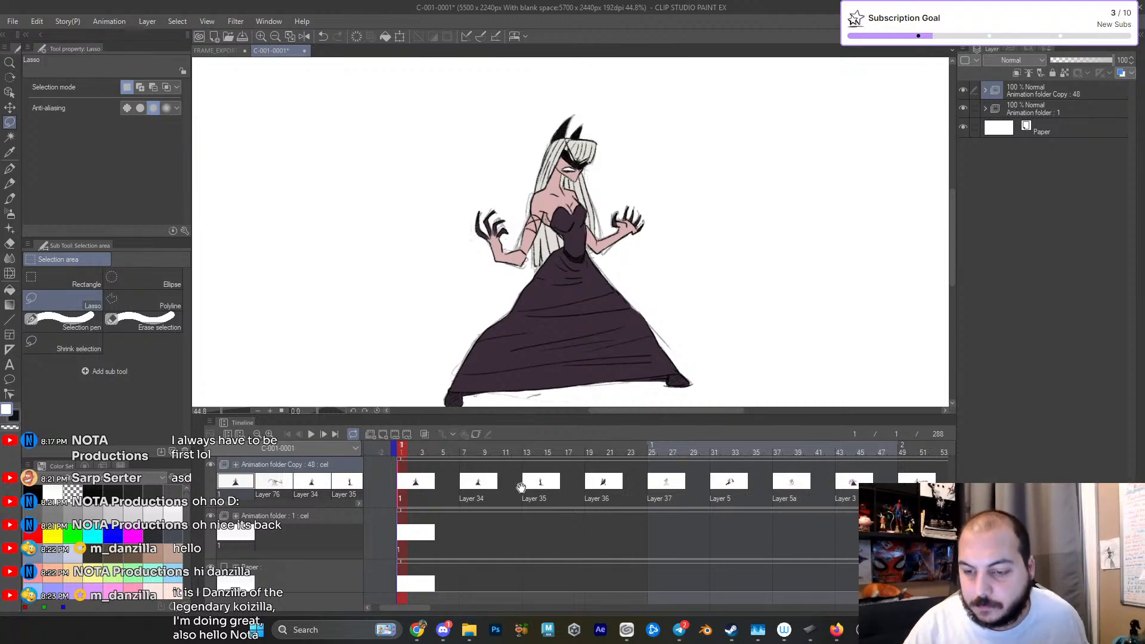
- Copy the coloured first cel from the start of the Animation folder Copy track
{"action": "scroll", "coordinate": [520, 483], "scroll_direction": "down", "scroll_amount": 3}
{"action": "left_click", "coordinate": [547, 453]}
{"action": "mouse_move", "coordinate": [549, 454]}
{"action": "left_mouse_down"}
{"action": "mouse_move", "coordinate": [593, 453]}
{"action": "mouse_move", "coordinate": [474, 460]}
{"action": "mouse_move", "coordinate": [618, 460]}
{"action": "mouse_move", "coordinate": [544, 471]}
{"action": "left_mouse_up"}
{"action": "scroll", "coordinate": [556, 479], "scroll_direction": "up", "scroll_amount": 2}
{"action": "left_click", "coordinate": [386, 474]}
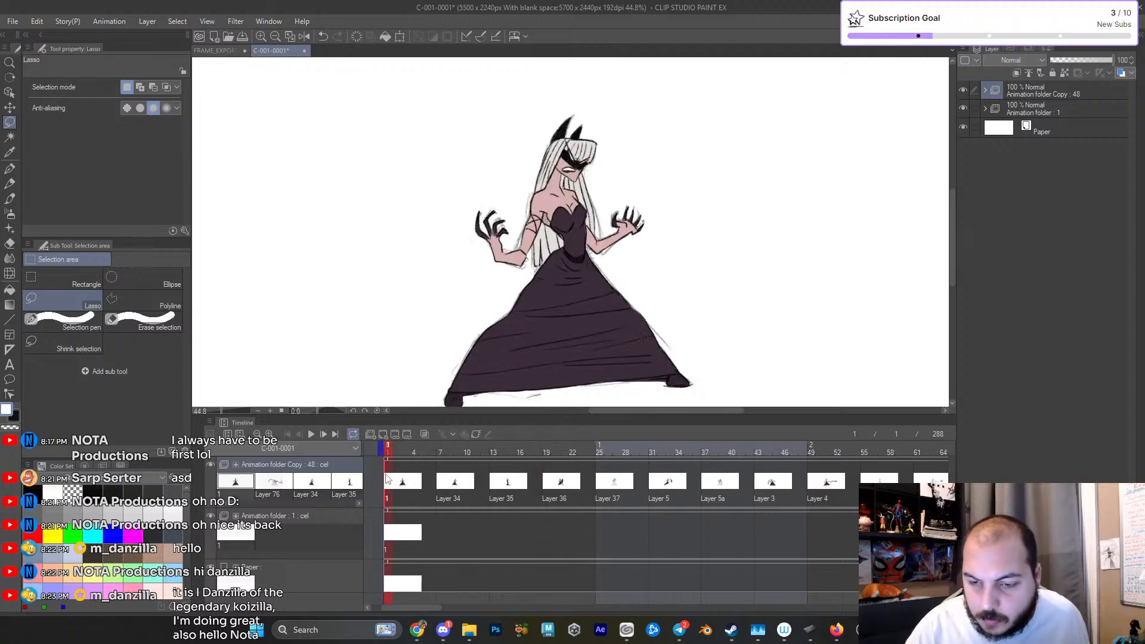
{"action": "right_click", "coordinate": [387, 477]}
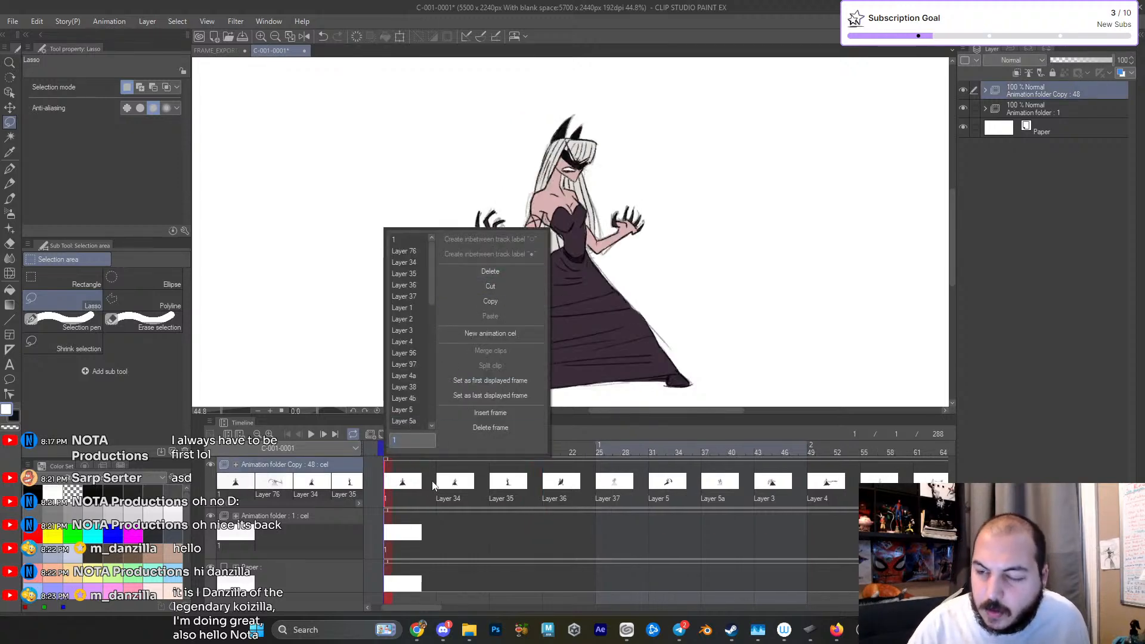
{"action": "left_click", "coordinate": [406, 490]}
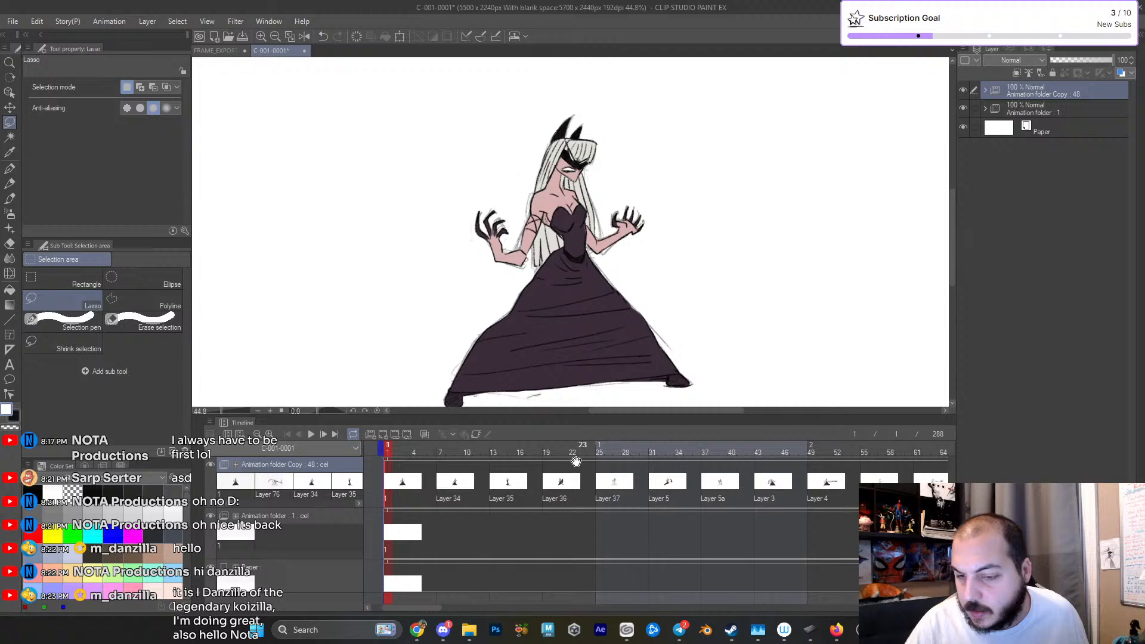
{"action": "right_click", "coordinate": [403, 482]}
{"action": "left_click", "coordinate": [504, 298]}
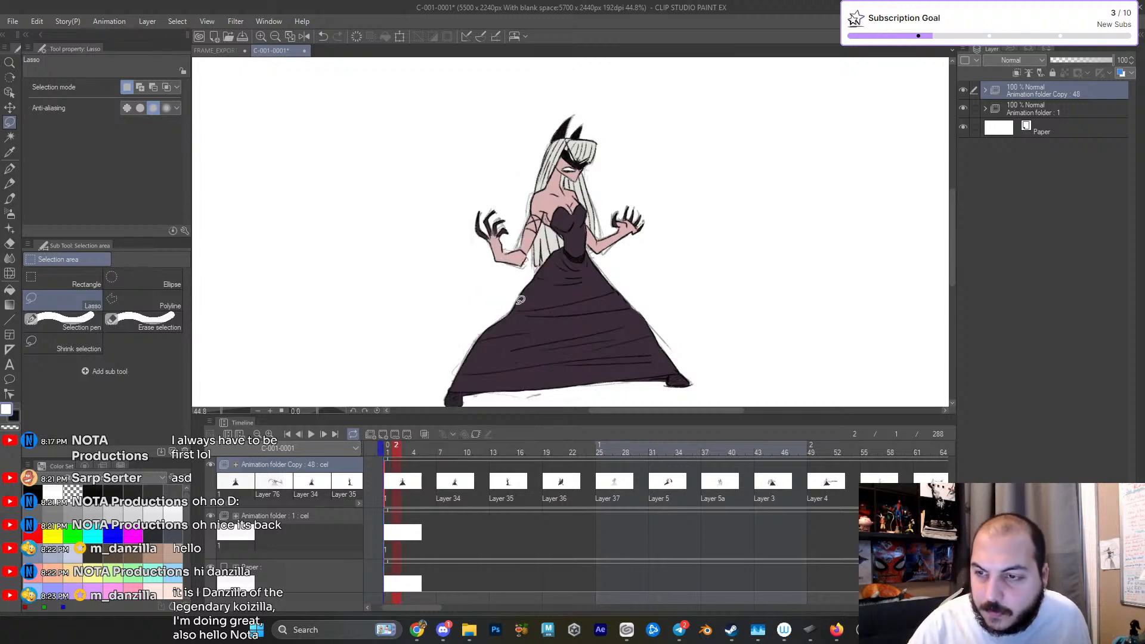
- Paste the copied cel at frame 28, between the Layer 37 and Layer 5 cels
{"action": "mouse_move", "coordinate": [596, 486]}
{"action": "left_mouse_down"}
{"action": "mouse_move", "coordinate": [668, 497]}
{"action": "mouse_move", "coordinate": [598, 503]}
{"action": "left_mouse_up"}
{"action": "left_click", "coordinate": [597, 486]}
{"action": "left_click", "coordinate": [676, 488]}
{"action": "right_click", "coordinate": [632, 480]}
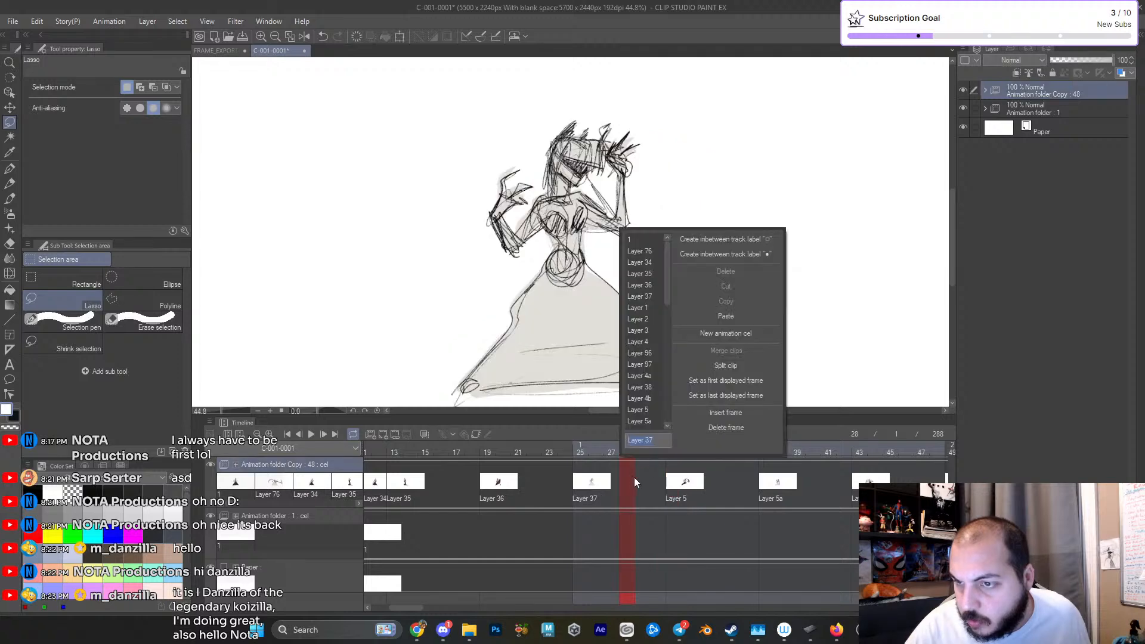
{"action": "left_click", "coordinate": [628, 480]}
{"action": "right_click", "coordinate": [628, 480]}
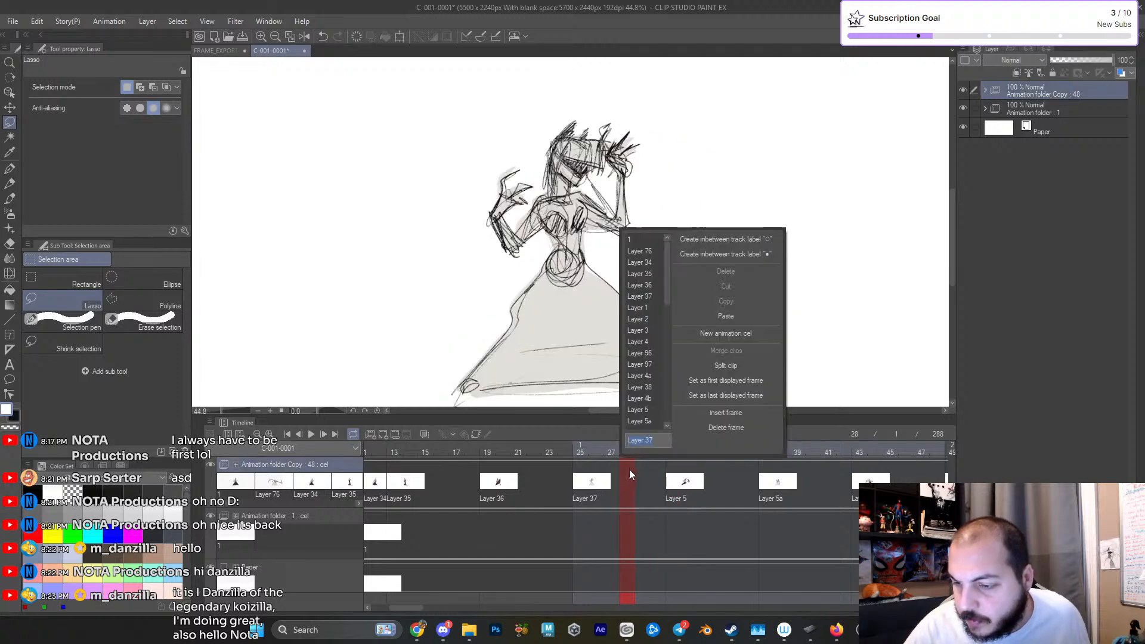
{"action": "left_click", "coordinate": [726, 318]}
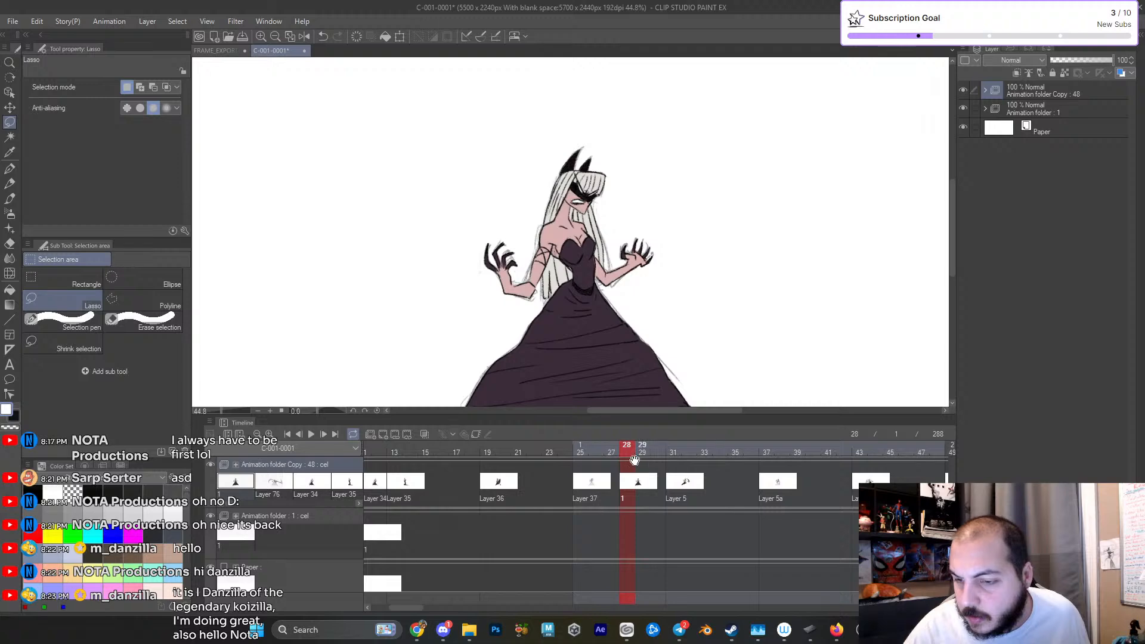
- Turn on onion skin and expand the Animation folder Copy to reach the layers of cel 1
{"action": "left_click", "coordinate": [425, 434]}
{"action": "scroll", "coordinate": [734, 302], "scroll_direction": "up", "scroll_amount": 5}
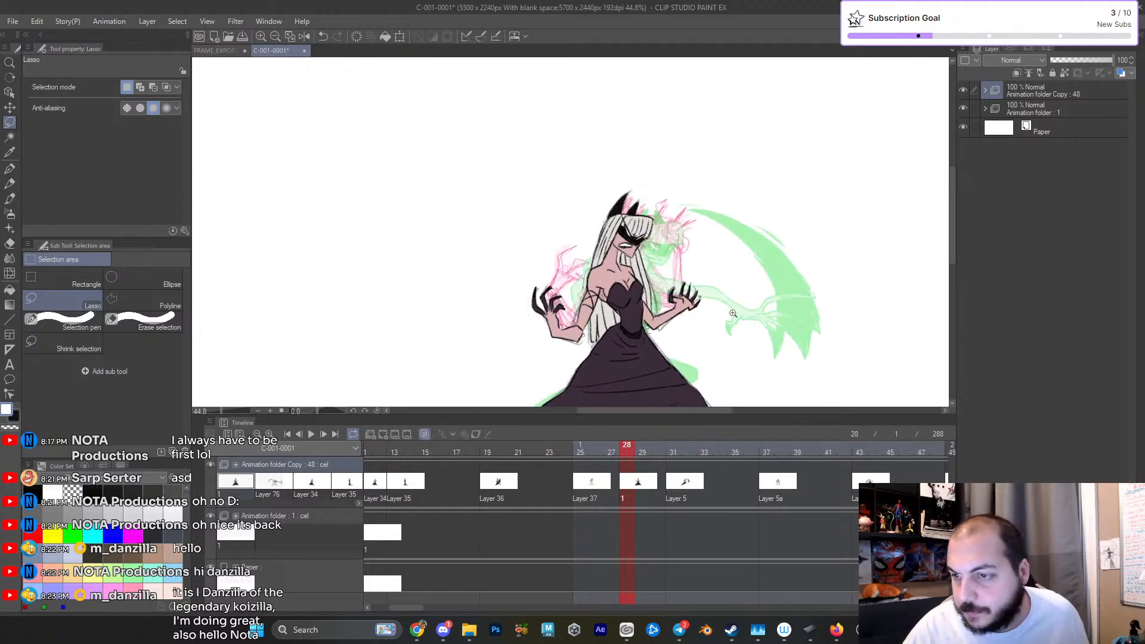
{"action": "scroll", "coordinate": [733, 302], "scroll_direction": "up", "scroll_amount": 1}
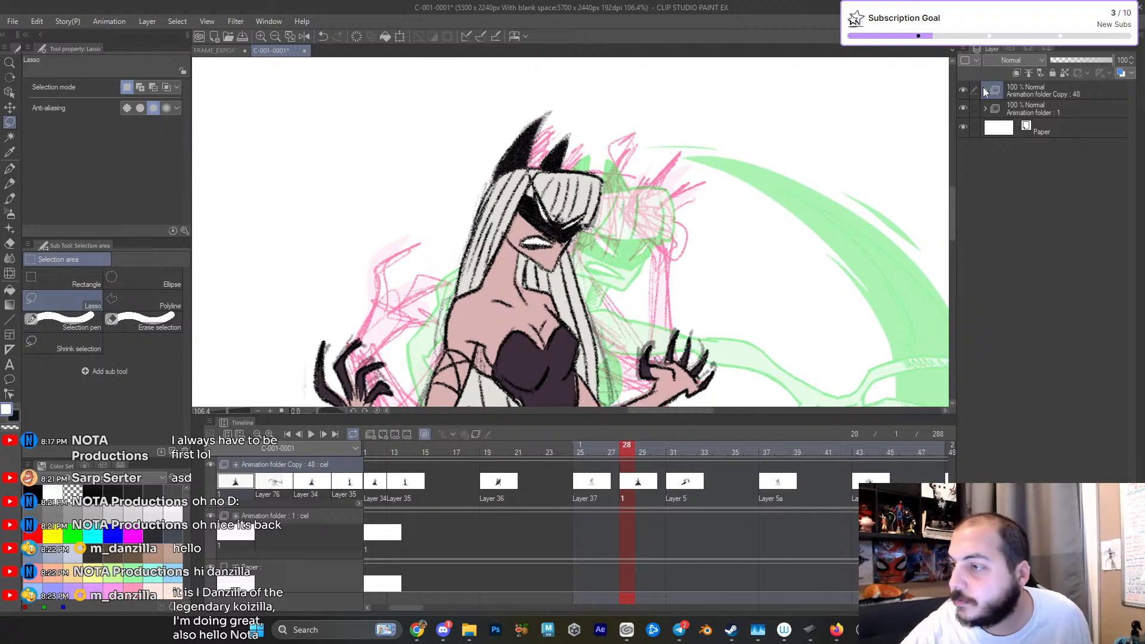
{"action": "left_click", "coordinate": [984, 90]}
{"action": "scroll", "coordinate": [1091, 328], "scroll_direction": "down", "scroll_amount": 10}
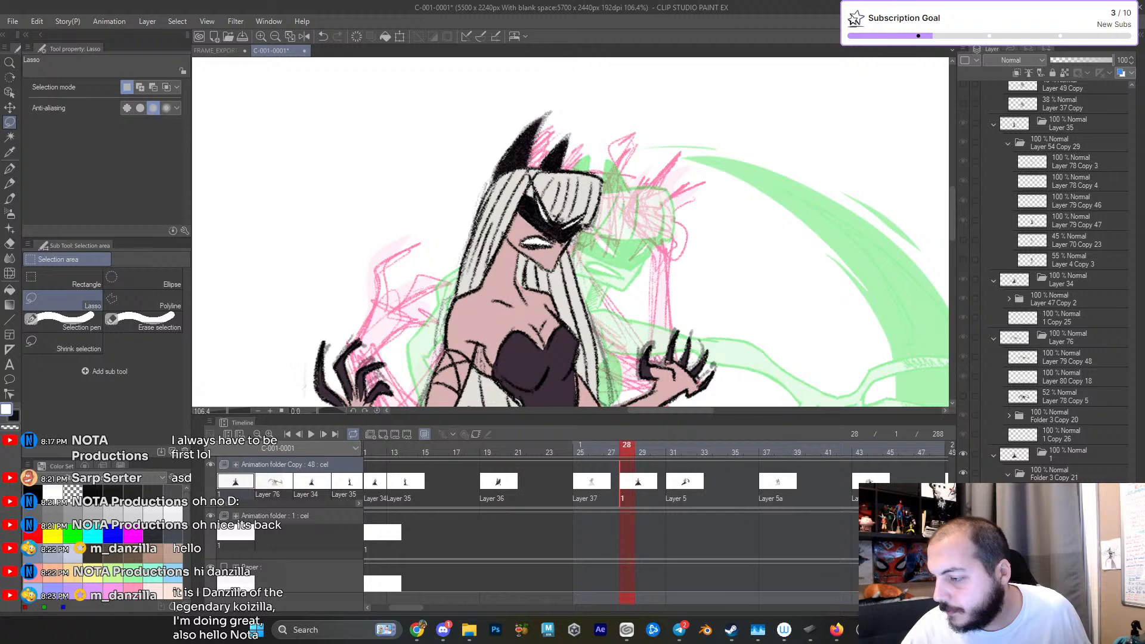
- Identify cel 1's line art layer by toggling layer visibility, and lower its opacity to 50%
{"action": "left_click", "coordinate": [1067, 554]}
{"action": "left_click", "coordinate": [963, 554]}
{"action": "left_click", "coordinate": [963, 554]}
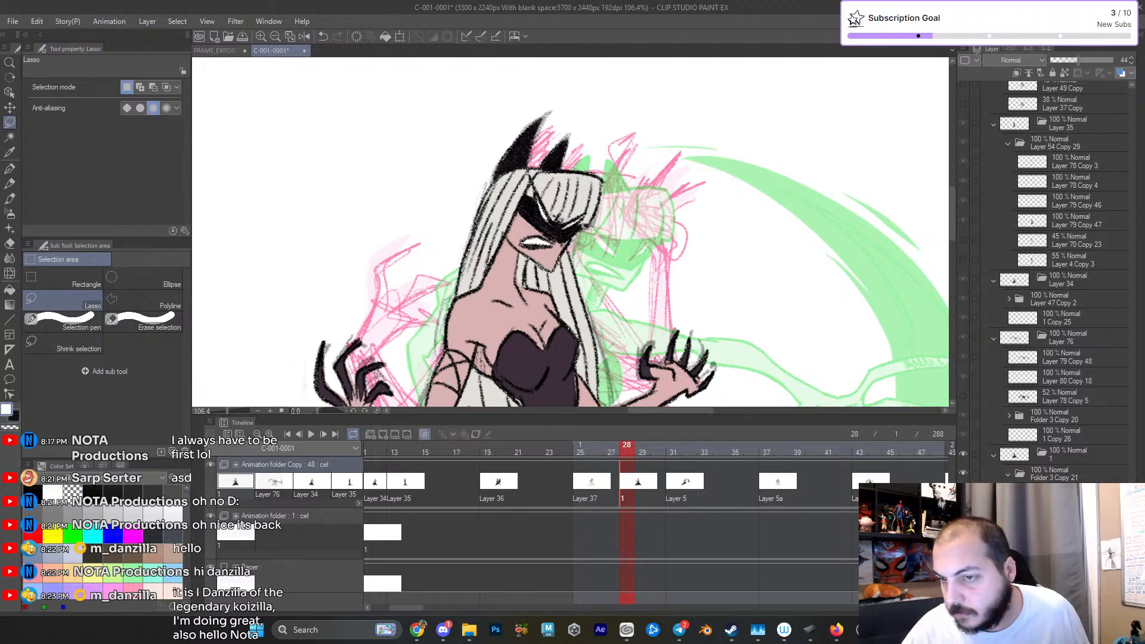
{"action": "left_click_drag", "start_coordinate": [849, 379], "coordinate": [849, 239]}
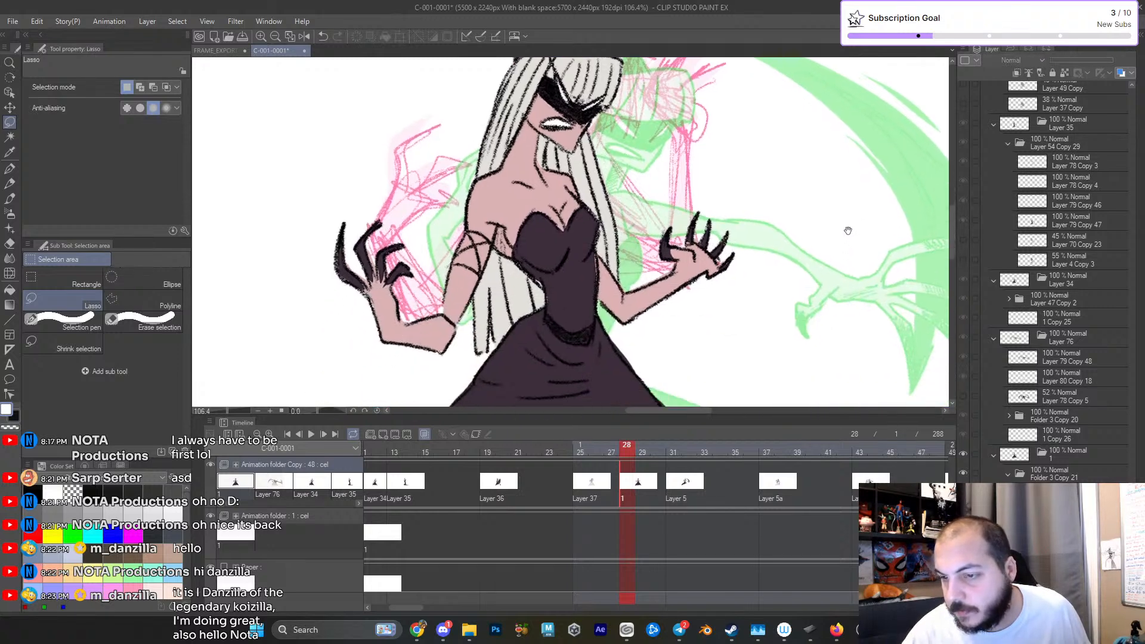
{"action": "left_click", "coordinate": [963, 514]}
{"action": "left_click", "coordinate": [963, 514]}
{"action": "left_click_drag", "start_coordinate": [927, 447], "coordinate": [927, 522]}
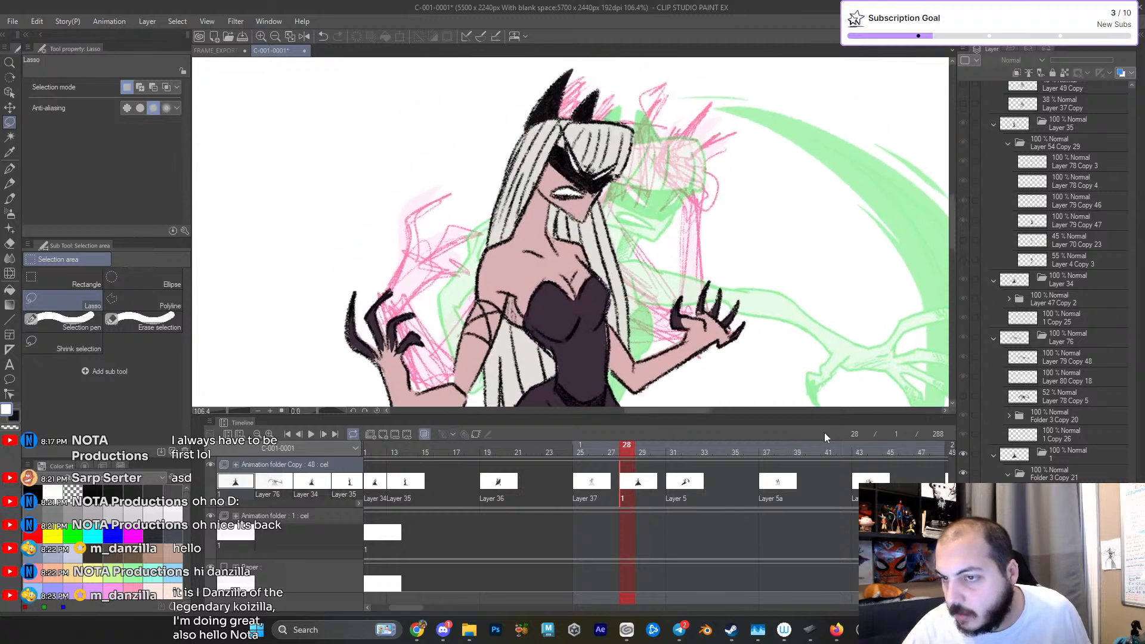
{"action": "scroll", "coordinate": [791, 321], "scroll_direction": "up", "scroll_amount": 3}
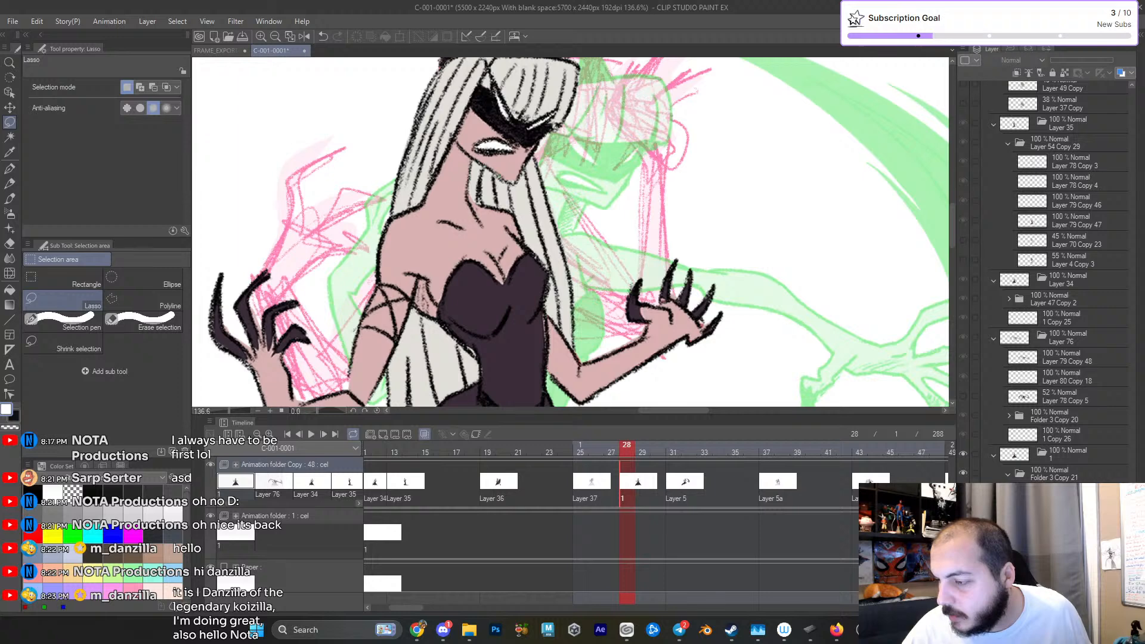
{"action": "left_click", "coordinate": [1068, 514]}
{"action": "left_click_drag", "start_coordinate": [1093, 60], "coordinate": [1079, 66]}
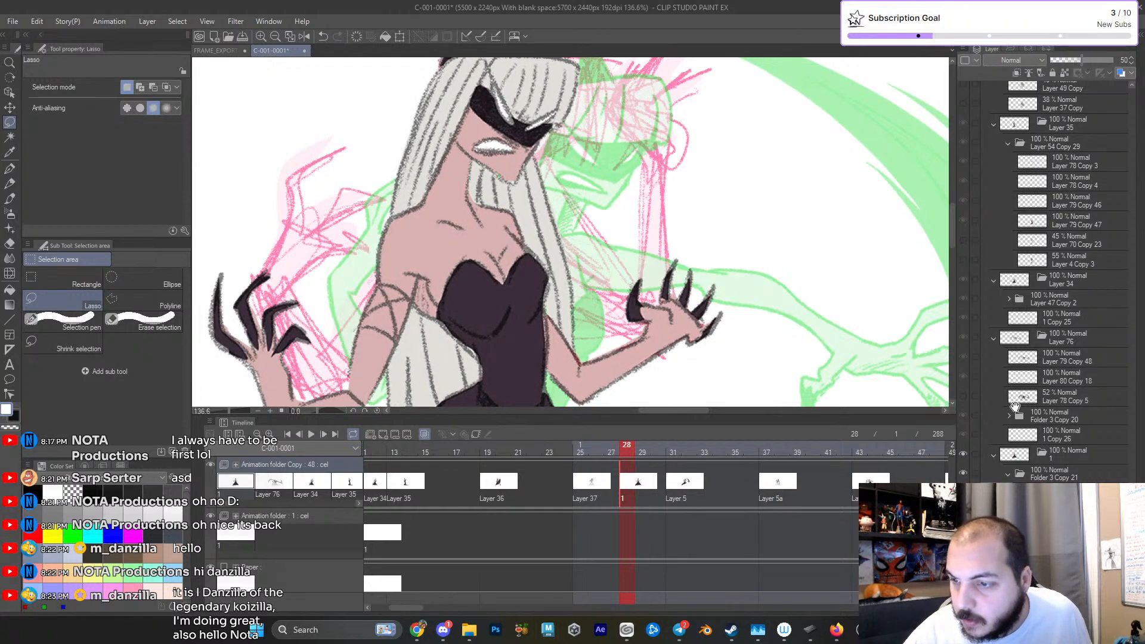
- Hide the colour fill of cel 1 so only its faded line art shows with the onion skin
{"action": "scroll", "coordinate": [769, 294], "scroll_direction": "down", "scroll_amount": 10}
{"action": "left_click_drag", "start_coordinate": [768, 293], "coordinate": [694, 243]}
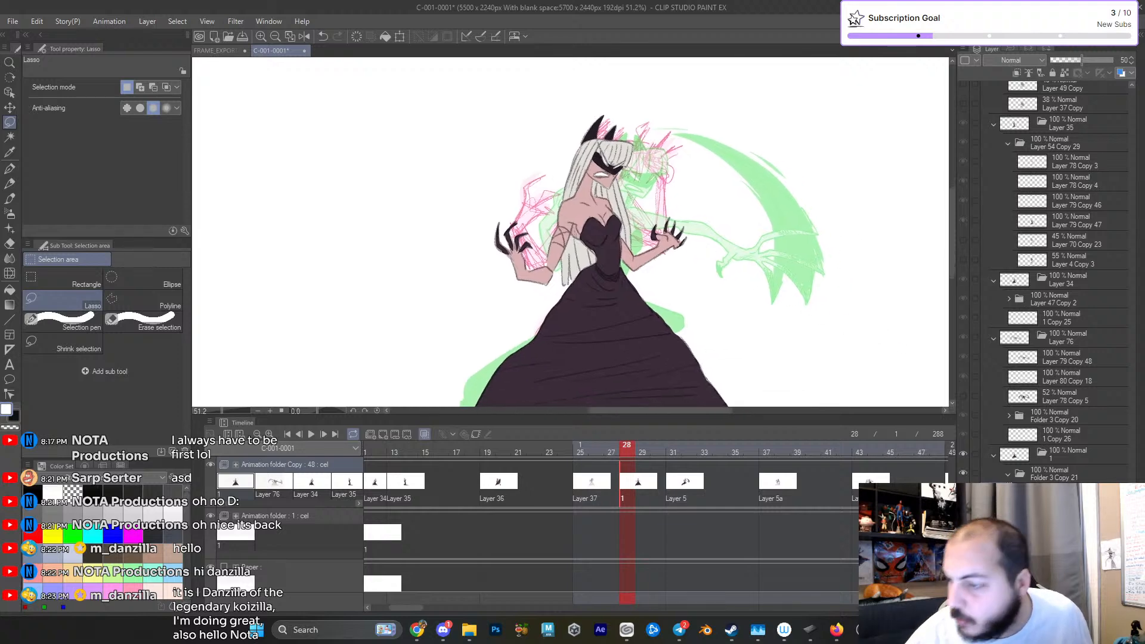
{"action": "left_click", "coordinate": [962, 517]}
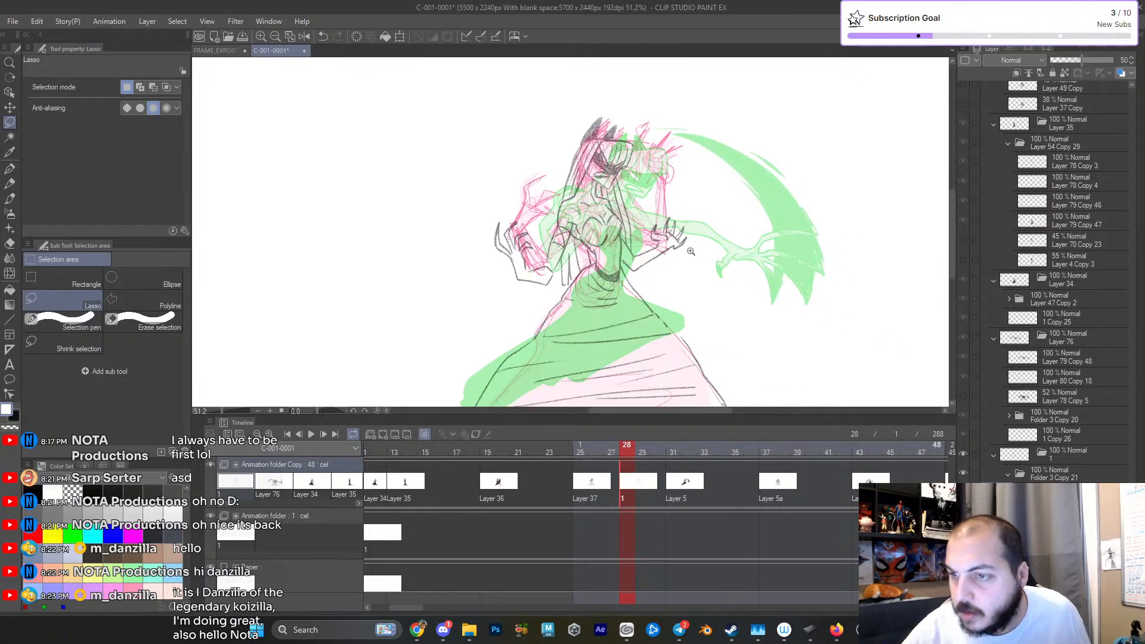
{"action": "scroll", "coordinate": [694, 255], "scroll_direction": "up", "scroll_amount": 6}
{"action": "left_click_drag", "start_coordinate": [698, 253], "coordinate": [720, 322]}
{"action": "scroll", "coordinate": [719, 323], "scroll_direction": "up", "scroll_amount": 4}
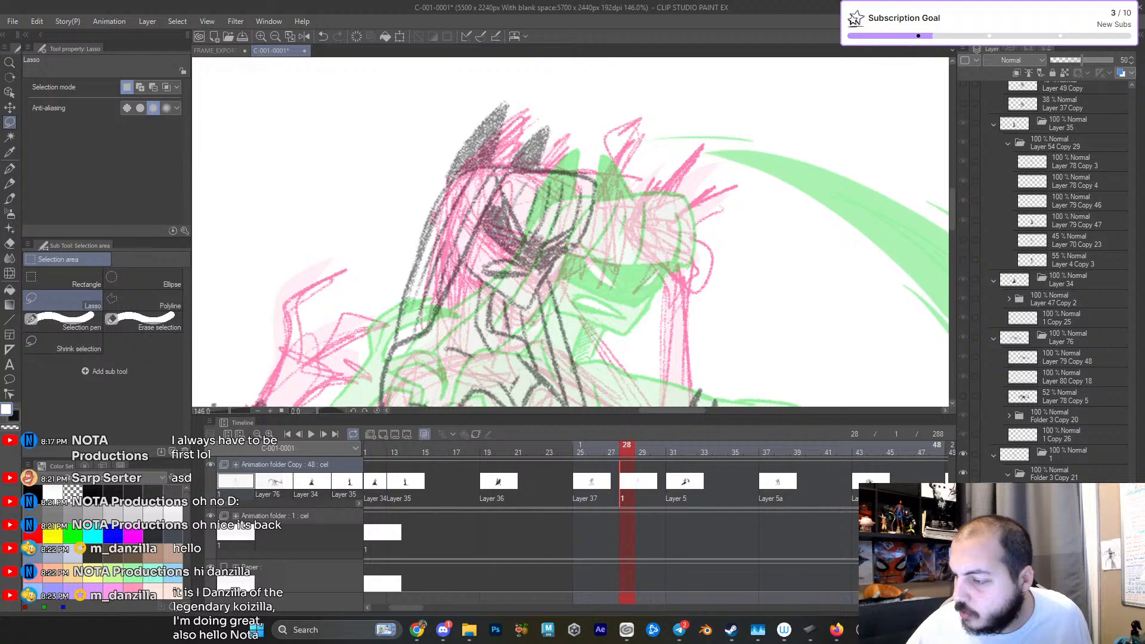
- Select a full-opacity layer in cel 1 and rough in the head, horns and neck in black with the carpentoo pencil
{"action": "left_click", "coordinate": [1073, 532]}
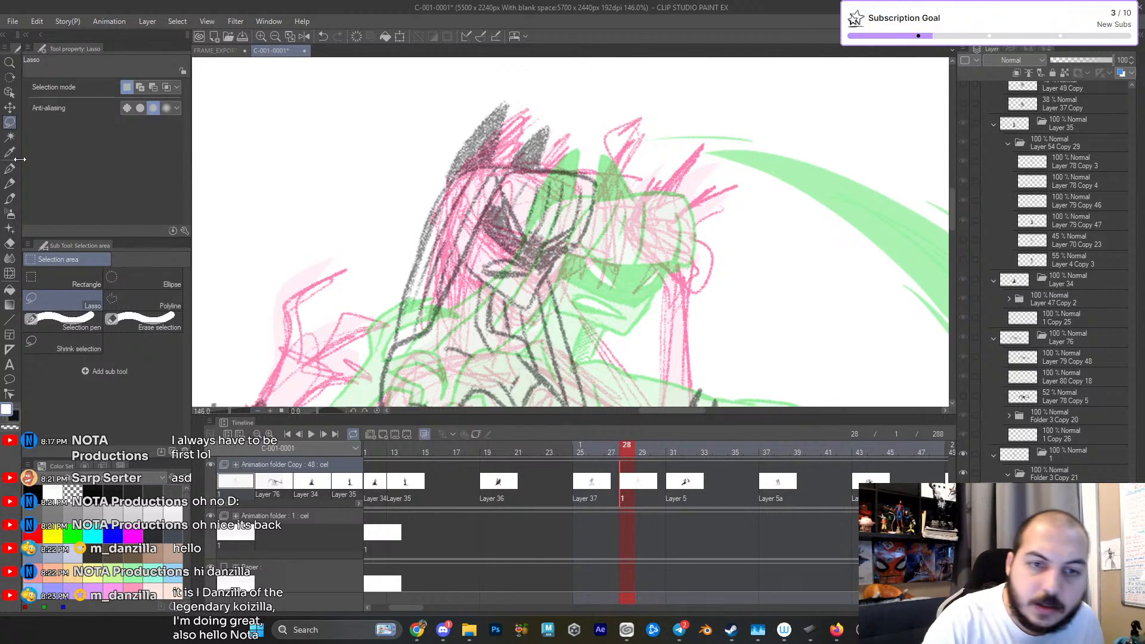
{"action": "left_click", "coordinate": [10, 183]}
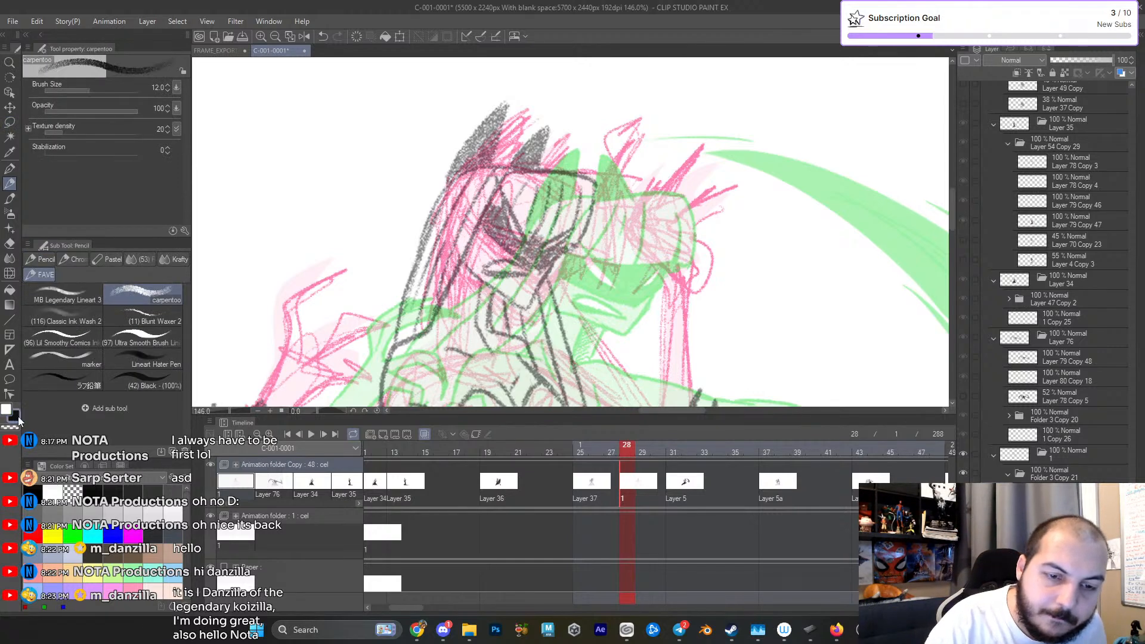
{"action": "scroll", "coordinate": [480, 175], "scroll_direction": "down", "scroll_amount": 1}
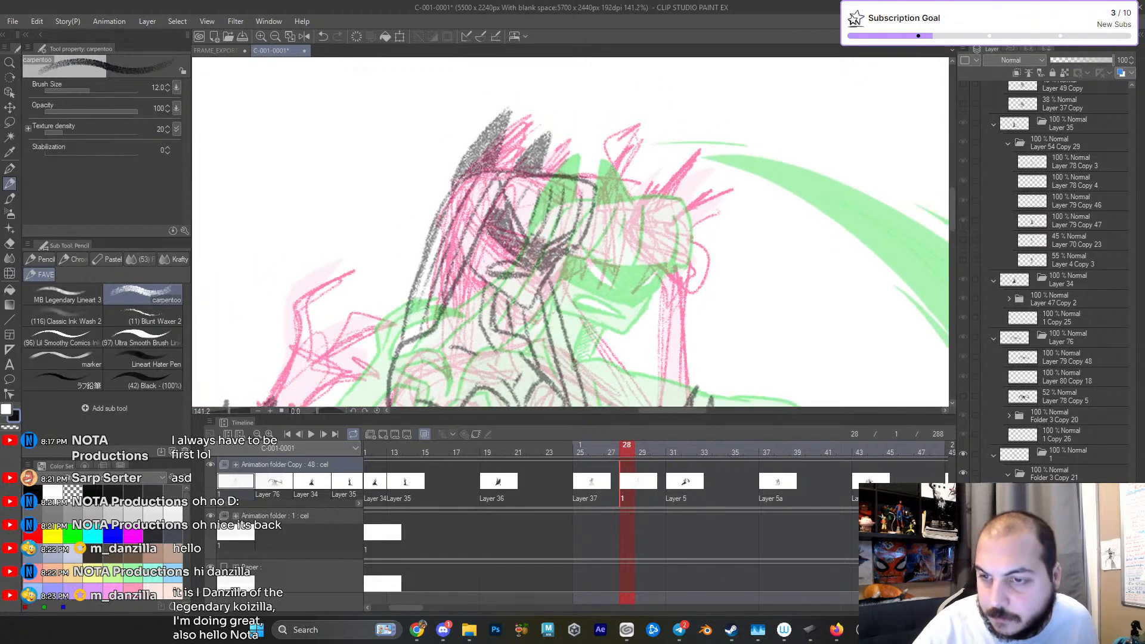
{"action": "left_click_drag", "start_coordinate": [654, 283], "coordinate": [752, 268]}
{"action": "mouse_move", "coordinate": [571, 203]}
{"action": "left_mouse_down"}
{"action": "mouse_move", "coordinate": [632, 197]}
{"action": "mouse_move", "coordinate": [538, 164]}
{"action": "mouse_move", "coordinate": [631, 214]}
{"action": "mouse_move", "coordinate": [544, 148]}
{"action": "mouse_move", "coordinate": [578, 269]}
{"action": "mouse_move", "coordinate": [524, 206]}
{"action": "mouse_move", "coordinate": [564, 283]}
{"action": "mouse_move", "coordinate": [532, 257]}
{"action": "mouse_move", "coordinate": [618, 299]}
{"action": "mouse_move", "coordinate": [637, 236]}
{"action": "mouse_move", "coordinate": [611, 291]}
{"action": "mouse_move", "coordinate": [539, 250]}
{"action": "mouse_move", "coordinate": [545, 261]}
{"action": "mouse_move", "coordinate": [565, 272]}
{"action": "mouse_move", "coordinate": [596, 238]}
{"action": "mouse_move", "coordinate": [521, 191]}
{"action": "mouse_move", "coordinate": [599, 260]}
{"action": "mouse_move", "coordinate": [522, 218]}
{"action": "mouse_move", "coordinate": [628, 243]}
{"action": "mouse_move", "coordinate": [625, 262]}
{"action": "mouse_move", "coordinate": [637, 167]}
{"action": "mouse_move", "coordinate": [531, 231]}
{"action": "mouse_move", "coordinate": [536, 149]}
{"action": "mouse_move", "coordinate": [590, 141]}
{"action": "mouse_move", "coordinate": [535, 162]}
{"action": "mouse_move", "coordinate": [522, 218]}
{"action": "mouse_move", "coordinate": [525, 294]}
{"action": "mouse_move", "coordinate": [530, 222]}
{"action": "mouse_move", "coordinate": [529, 253]}
{"action": "mouse_move", "coordinate": [576, 281]}
{"action": "mouse_move", "coordinate": [604, 282]}
{"action": "mouse_move", "coordinate": [613, 266]}
{"action": "mouse_move", "coordinate": [524, 263]}
{"action": "mouse_move", "coordinate": [524, 314]}
{"action": "mouse_move", "coordinate": [571, 339]}
{"action": "left_mouse_up"}
{"action": "mouse_move", "coordinate": [712, 166]}
{"action": "left_mouse_down"}
{"action": "mouse_move", "coordinate": [641, 273]}
{"action": "mouse_move", "coordinate": [544, 307]}
{"action": "mouse_move", "coordinate": [598, 274]}
{"action": "mouse_move", "coordinate": [650, 282]}
{"action": "left_mouse_up"}
{"action": "left_click_drag", "start_coordinate": [638, 248], "coordinate": [625, 327]}
{"action": "mouse_move", "coordinate": [577, 261]}
{"action": "left_mouse_down"}
{"action": "mouse_move", "coordinate": [612, 202]}
{"action": "mouse_move", "coordinate": [601, 252]}
{"action": "mouse_move", "coordinate": [578, 245]}
{"action": "mouse_move", "coordinate": [650, 221]}
{"action": "mouse_move", "coordinate": [623, 232]}
{"action": "mouse_move", "coordinate": [611, 203]}
{"action": "mouse_move", "coordinate": [588, 255]}
{"action": "left_mouse_up"}
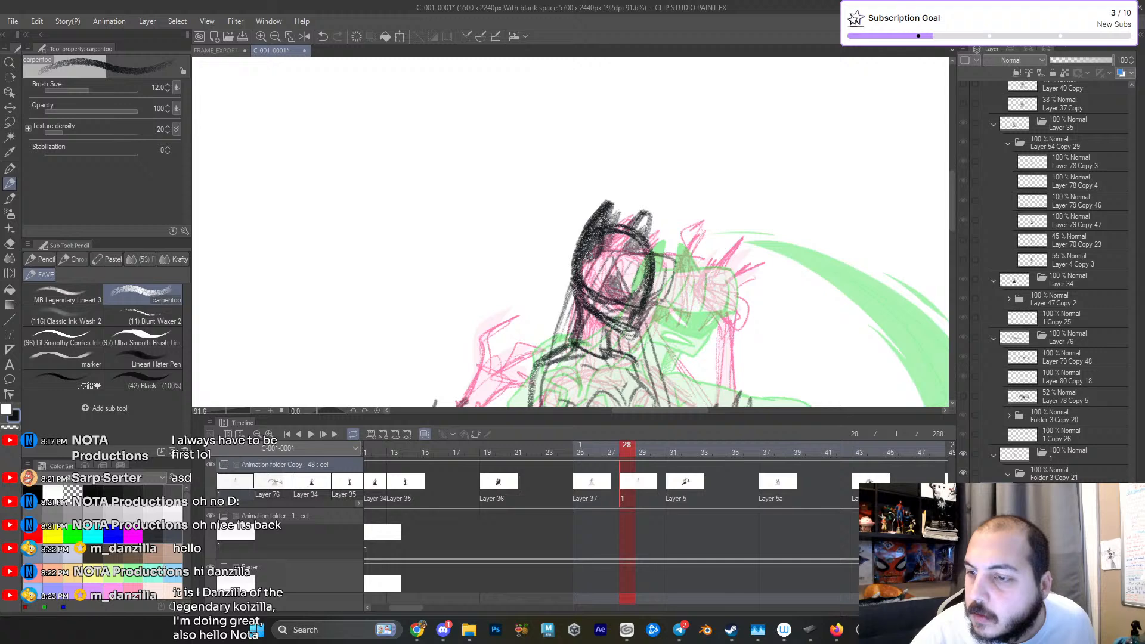
- Rough in the face markings and strengthen the jaw, neck and shoulder lines of the frame 28 pose with the carpentoo pencil
{"action": "left_click_drag", "start_coordinate": [649, 213], "coordinate": [650, 235]}
{"action": "scroll", "coordinate": [662, 273], "scroll_direction": "up", "scroll_amount": 4}
{"action": "mouse_move", "coordinate": [570, 253]}
{"action": "left_mouse_down"}
{"action": "mouse_move", "coordinate": [615, 303]}
{"action": "mouse_move", "coordinate": [571, 265]}
{"action": "mouse_move", "coordinate": [615, 301]}
{"action": "mouse_move", "coordinate": [569, 291]}
{"action": "mouse_move", "coordinate": [594, 303]}
{"action": "mouse_move", "coordinate": [575, 265]}
{"action": "mouse_move", "coordinate": [619, 299]}
{"action": "left_mouse_up"}
{"action": "left_click_drag", "start_coordinate": [559, 272], "coordinate": [612, 310]}
{"action": "mouse_move", "coordinate": [567, 250]}
{"action": "left_mouse_down"}
{"action": "mouse_move", "coordinate": [641, 279]}
{"action": "mouse_move", "coordinate": [676, 332]}
{"action": "mouse_move", "coordinate": [739, 239]}
{"action": "left_mouse_up"}
{"action": "scroll", "coordinate": [663, 295], "scroll_direction": "down", "scroll_amount": 9}
{"action": "scroll", "coordinate": [739, 240], "scroll_direction": "up", "scroll_amount": 8}
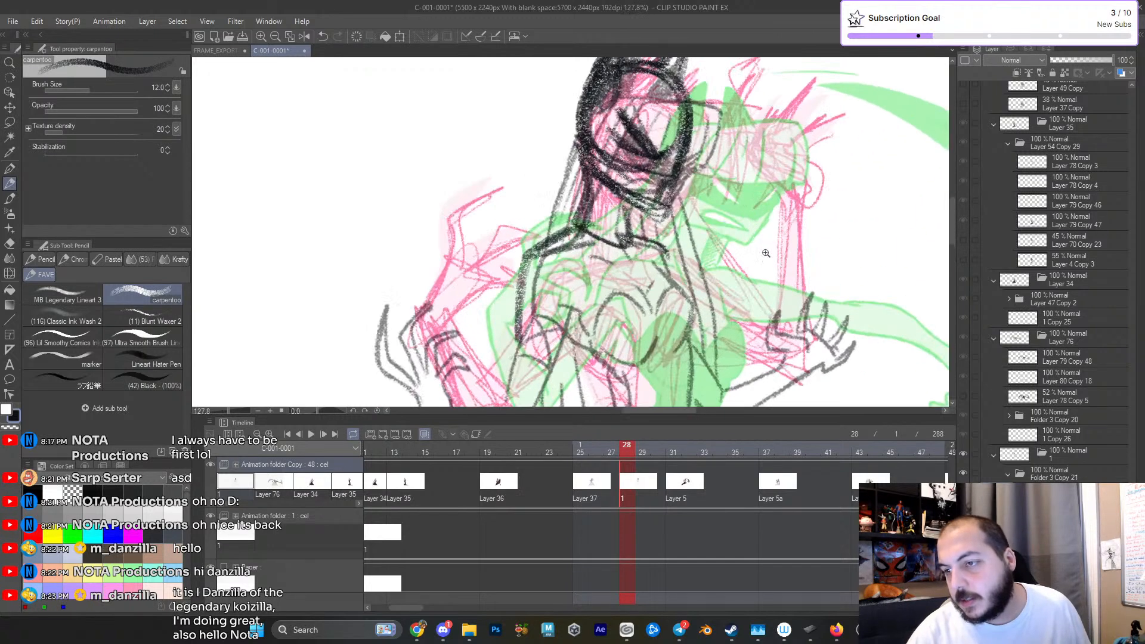
{"action": "left_click_drag", "start_coordinate": [619, 200], "coordinate": [625, 240]}
{"action": "mouse_move", "coordinate": [592, 237]}
{"action": "left_mouse_down"}
{"action": "mouse_move", "coordinate": [614, 249]}
{"action": "mouse_move", "coordinate": [601, 288]}
{"action": "left_mouse_up"}
{"action": "mouse_move", "coordinate": [560, 200]}
{"action": "left_mouse_down"}
{"action": "mouse_move", "coordinate": [566, 221]}
{"action": "mouse_move", "coordinate": [625, 257]}
{"action": "mouse_move", "coordinate": [641, 228]}
{"action": "left_mouse_up"}
{"action": "left_click_drag", "start_coordinate": [636, 240], "coordinate": [622, 263]}
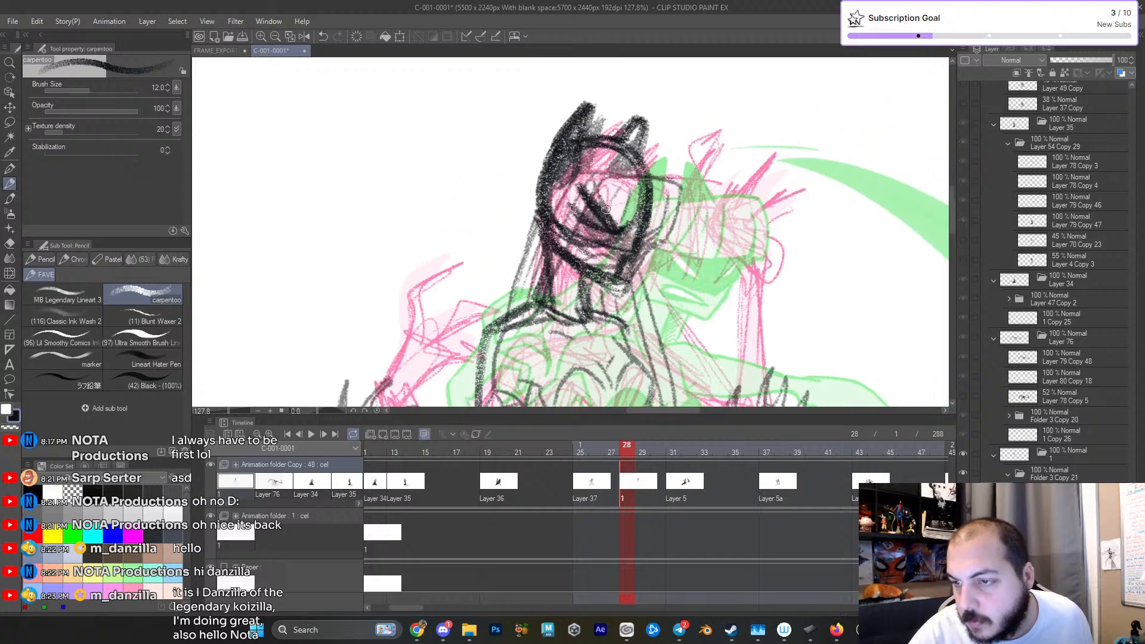
- Shade the face and head of the frame 28 rough in black with the carpentoo pencil
{"action": "mouse_move", "coordinate": [564, 180]}
{"action": "left_mouse_down"}
{"action": "mouse_move", "coordinate": [549, 206]}
{"action": "mouse_move", "coordinate": [601, 243]}
{"action": "mouse_move", "coordinate": [633, 238]}
{"action": "mouse_move", "coordinate": [637, 210]}
{"action": "mouse_move", "coordinate": [617, 210]}
{"action": "mouse_move", "coordinate": [609, 195]}
{"action": "mouse_move", "coordinate": [621, 161]}
{"action": "mouse_move", "coordinate": [565, 153]}
{"action": "left_mouse_up"}
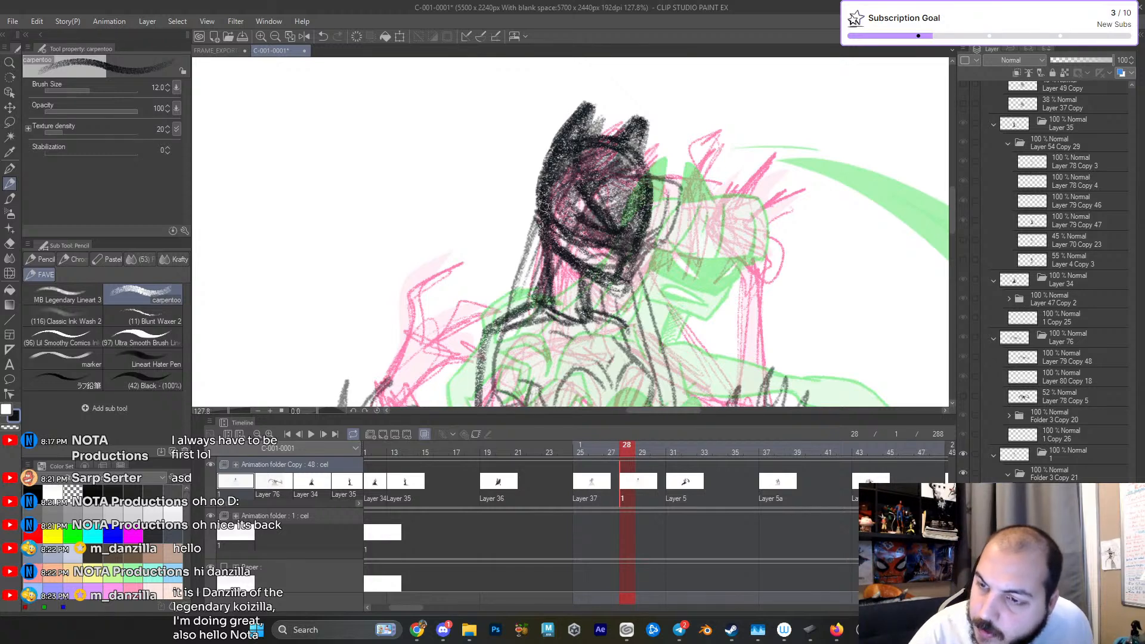
{"action": "scroll", "coordinate": [705, 271], "scroll_direction": "down", "scroll_amount": 2}
{"action": "left_click_drag", "start_coordinate": [751, 311], "coordinate": [728, 202]}
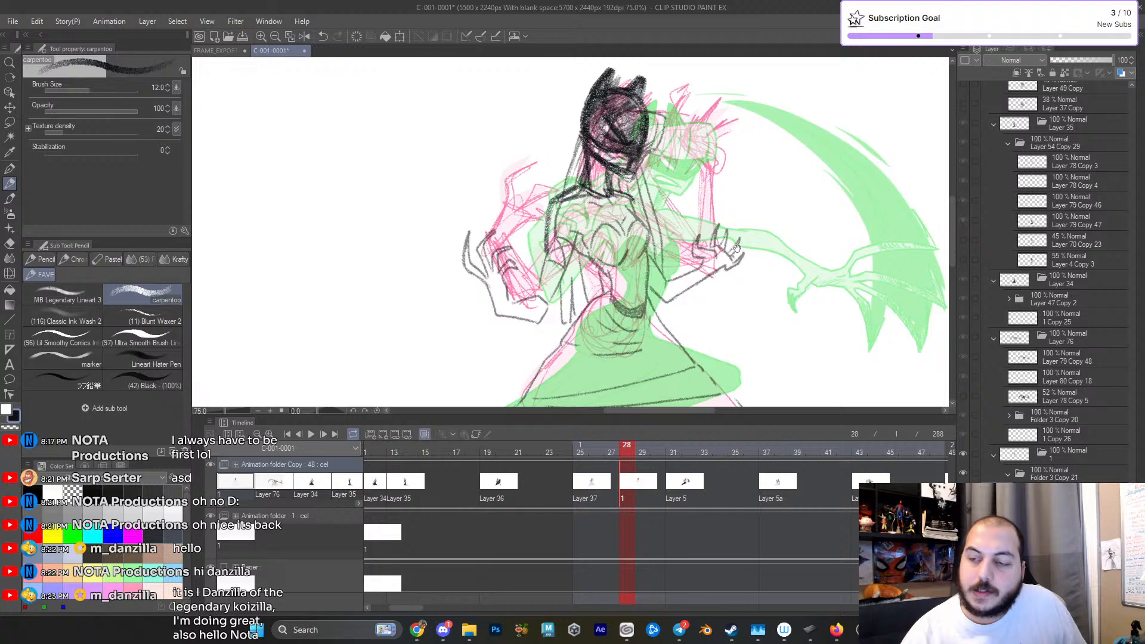
{"action": "scroll", "coordinate": [739, 252], "scroll_direction": "down", "scroll_amount": 3}
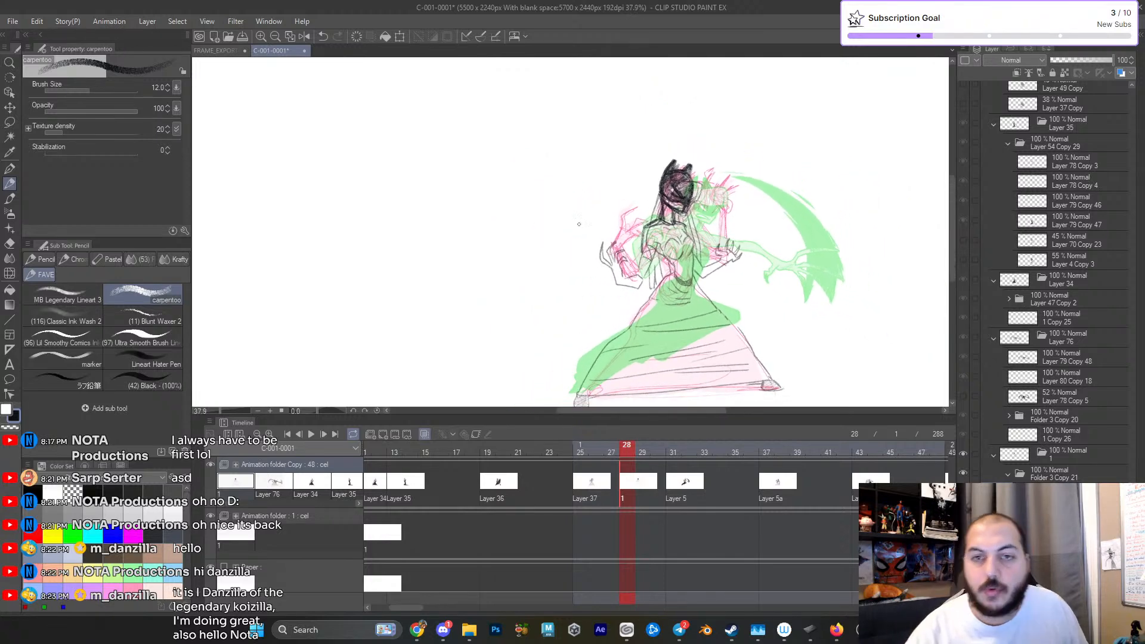
- Save the document as StrayCleanup_01 in the ZackinFight folder inside Dropbox's ClipStudioProjects
{"action": "left_click", "coordinate": [12, 21]}
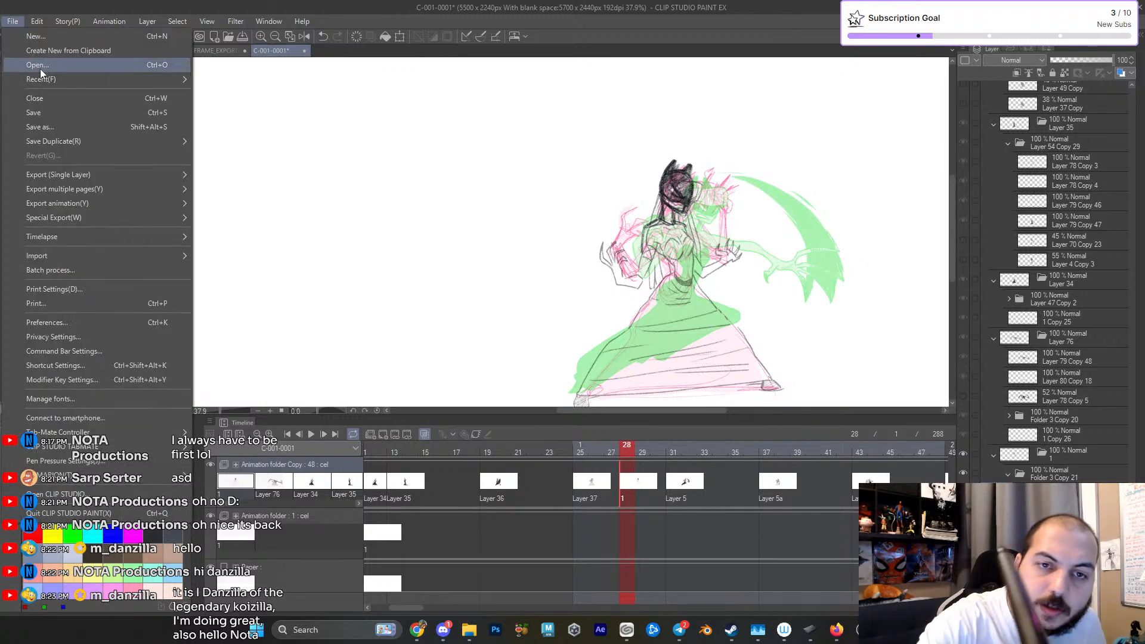
{"action": "left_click", "coordinate": [55, 126]}
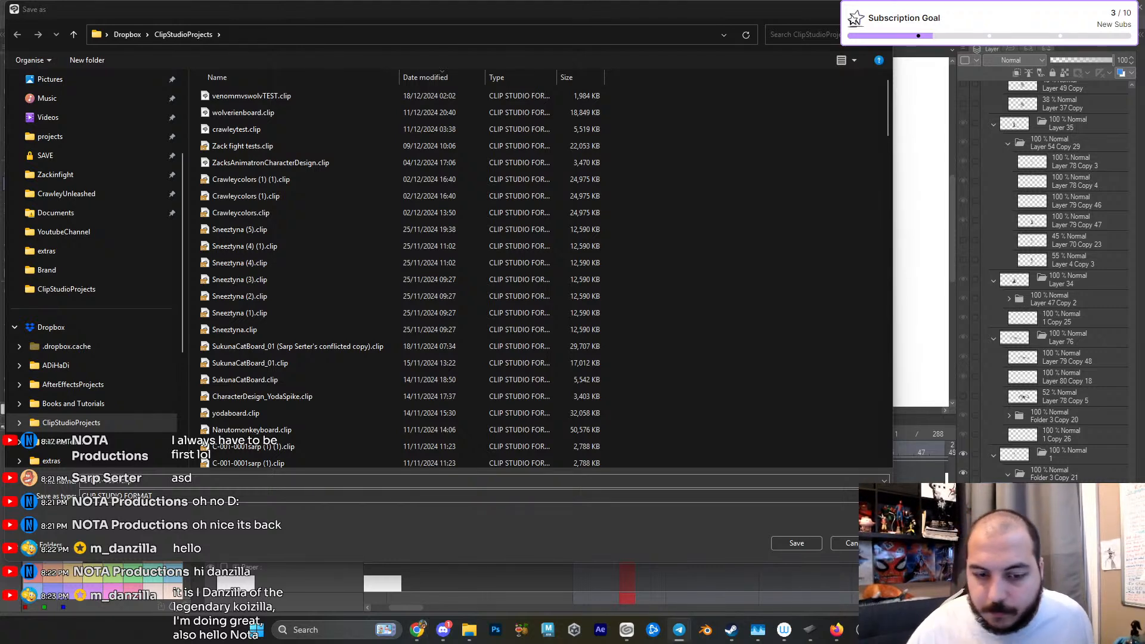
{"action": "key", "text": "super+e"}
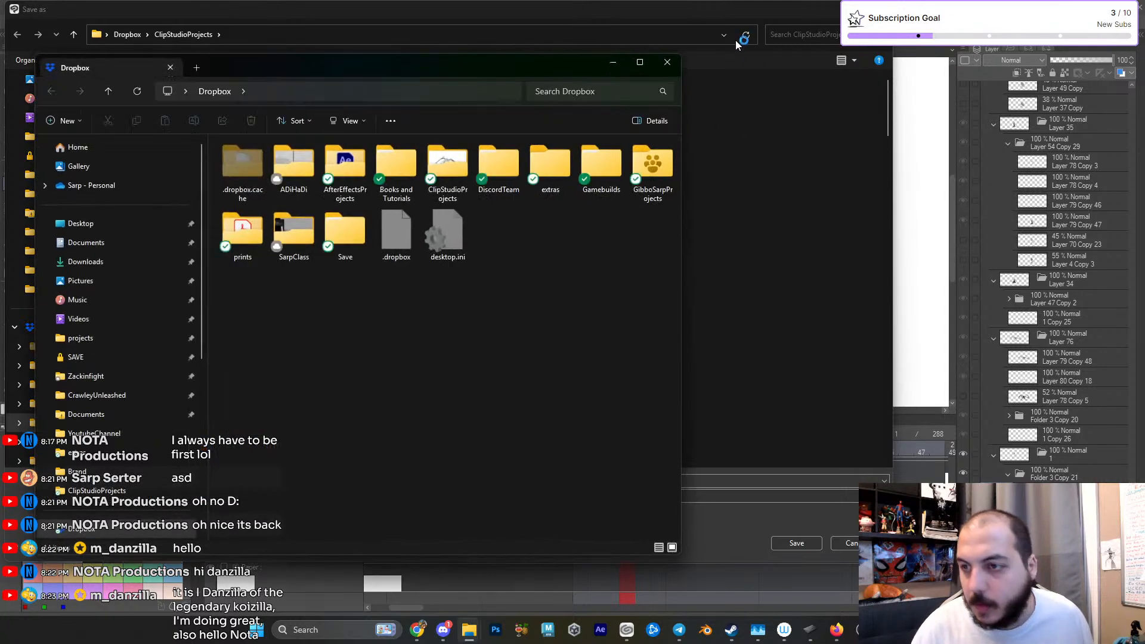
{"action": "left_click", "coordinate": [746, 65]}
{"action": "scroll", "coordinate": [288, 179], "scroll_direction": "down", "scroll_amount": 5}
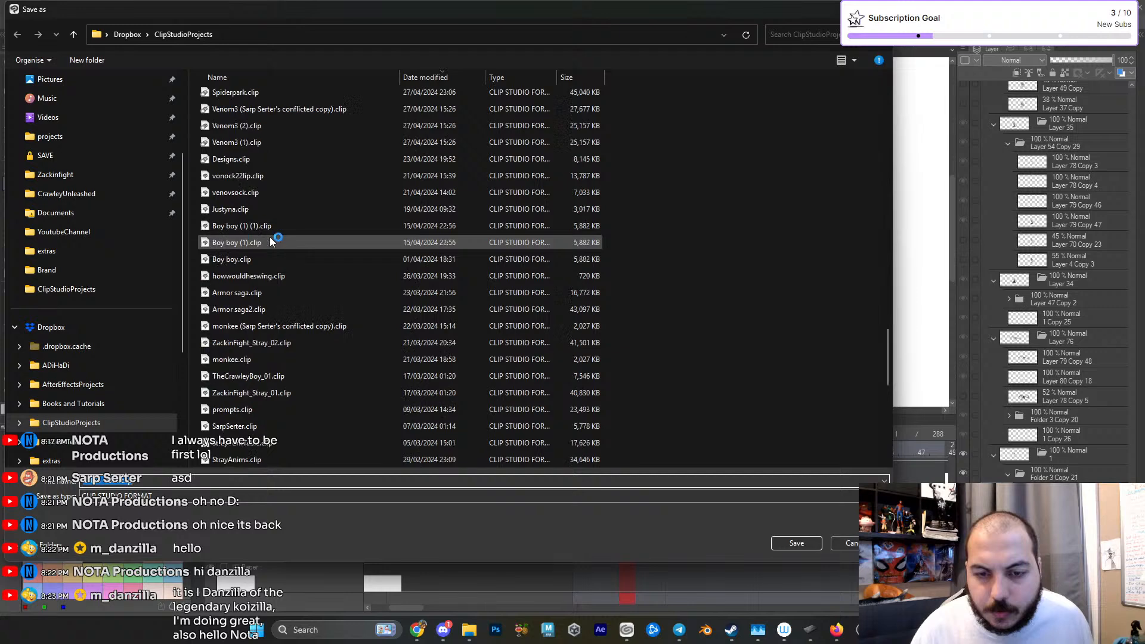
{"action": "scroll", "coordinate": [268, 239], "scroll_direction": "down", "scroll_amount": 5}
{"action": "double_click", "coordinate": [248, 311]}
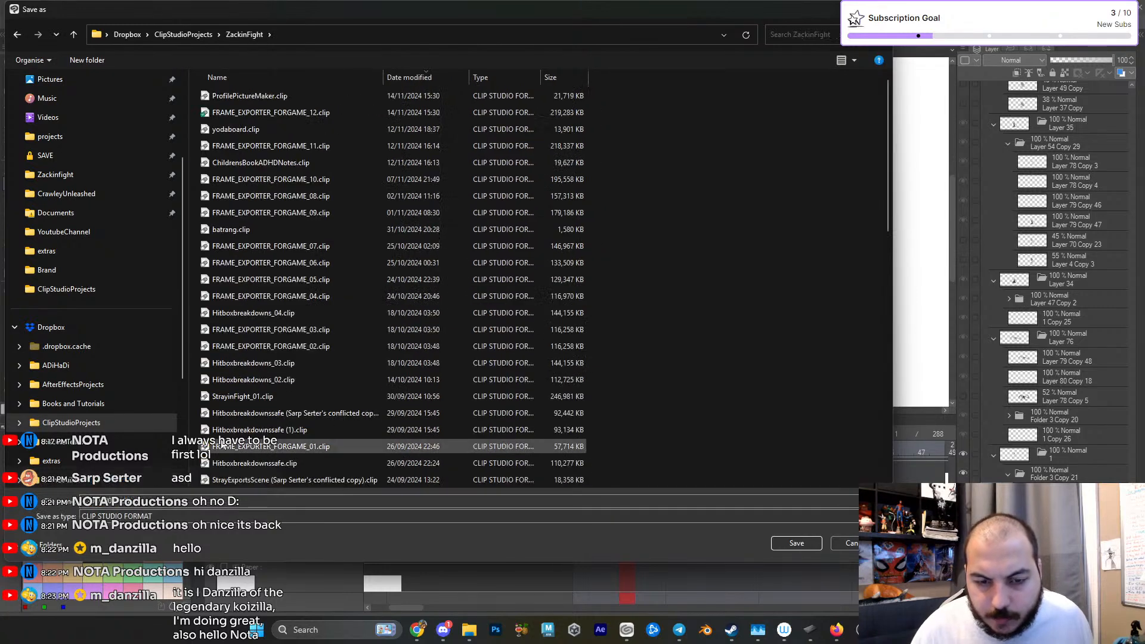
{"action": "left_click", "coordinate": [173, 504]}
{"action": "type", "text": "StrayBreakd"}
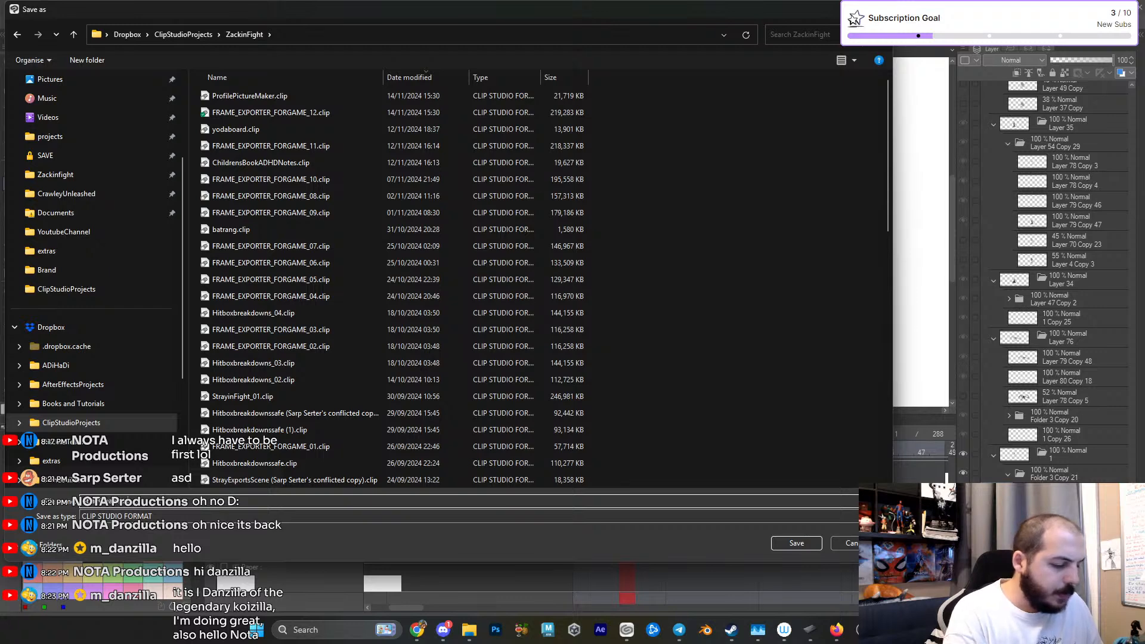
{"action": "left_click", "coordinate": [795, 541]}
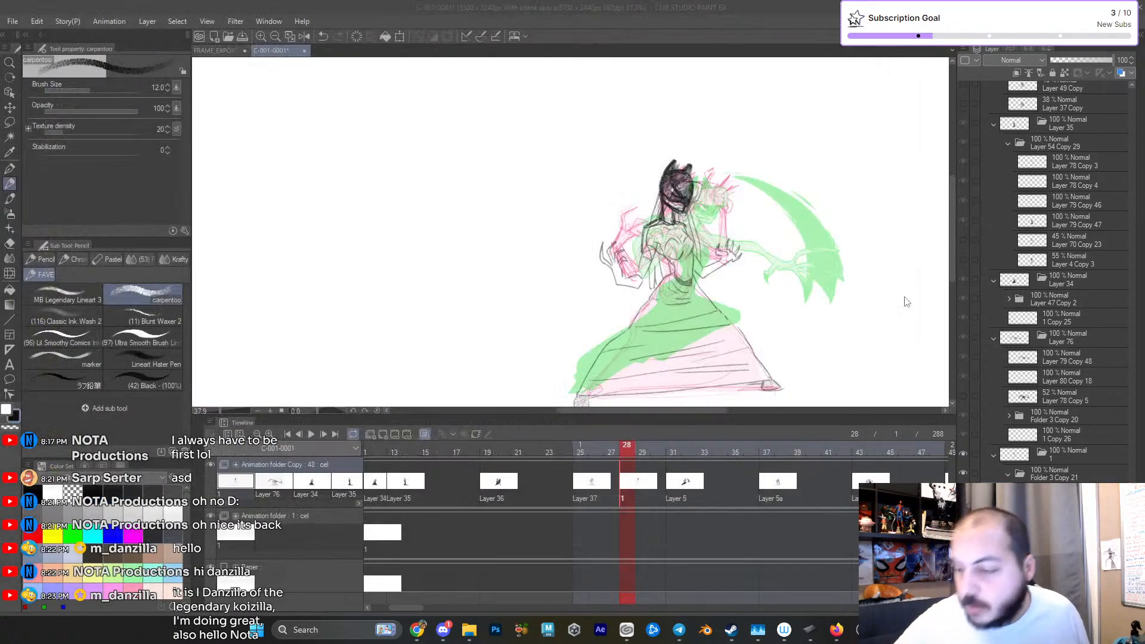
{"action": "left_click", "coordinate": [14, 23]}
{"action": "left_click", "coordinate": [30, 45]}
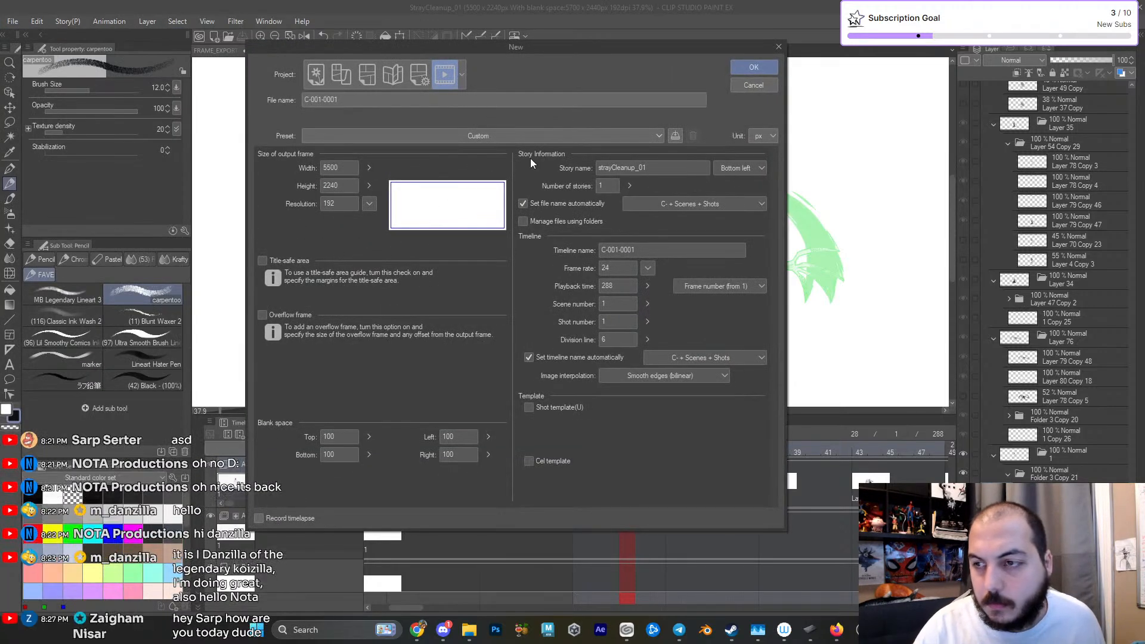
{"action": "left_click", "coordinate": [753, 85]}
- Create a new animation document with a 1920 × 1920 px output frame at 300 dpi resolution
{"action": "left_click", "coordinate": [17, 24]}
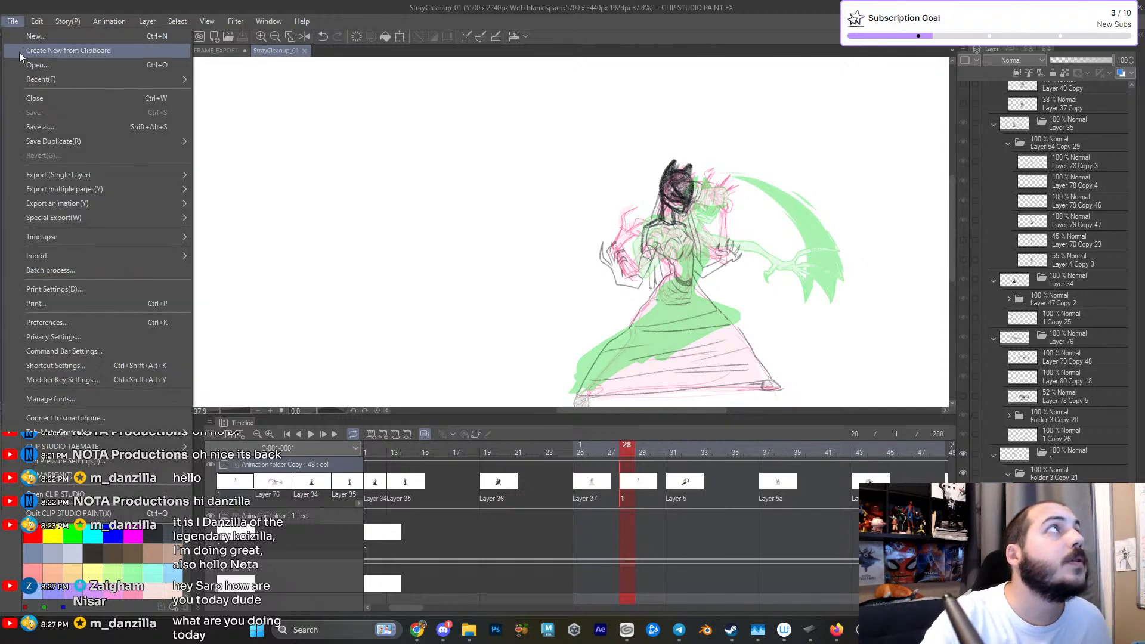
{"action": "left_click", "coordinate": [34, 35]}
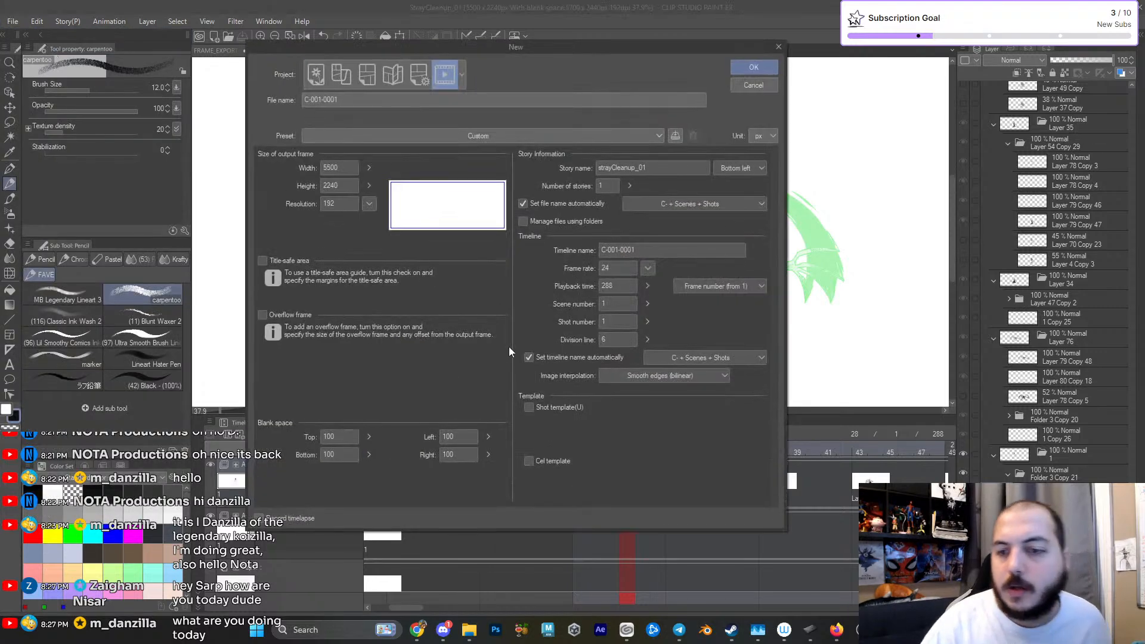
{"action": "left_click_drag", "start_coordinate": [344, 169], "coordinate": [300, 174]}
{"action": "type", "text": "1920"}
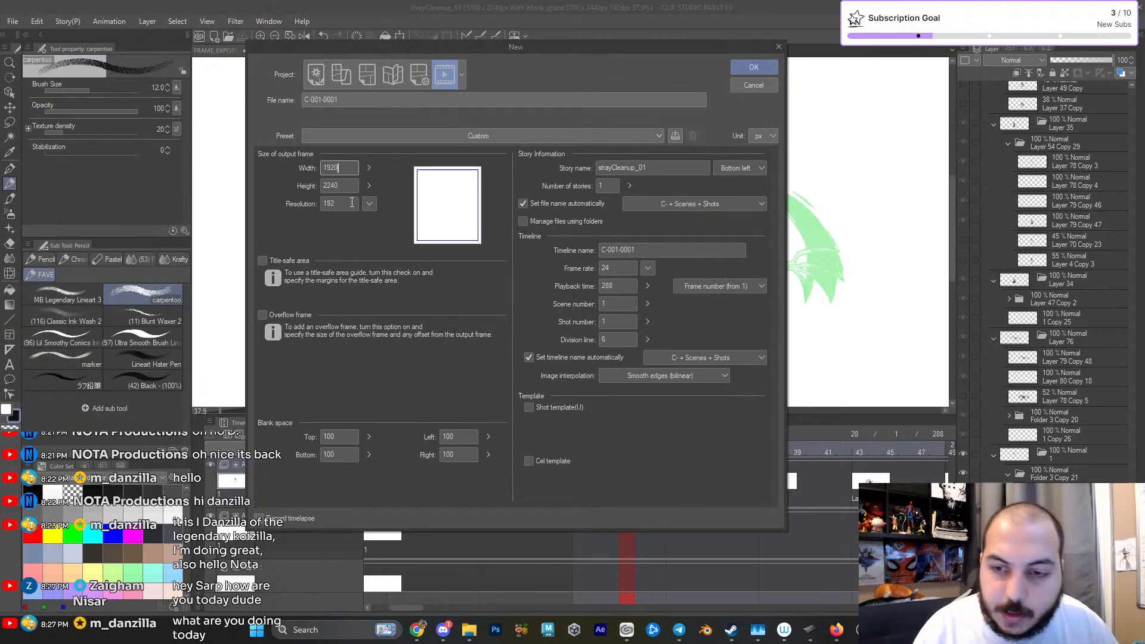
{"action": "key", "text": "Tab"}
{"action": "type", "text": "1920"}
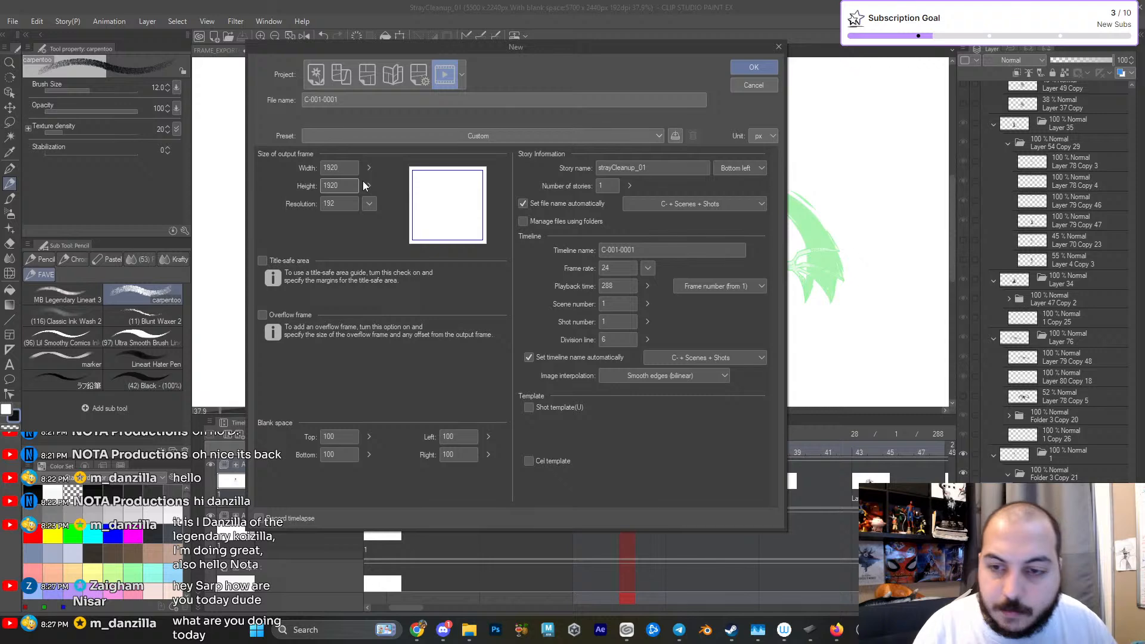
{"action": "left_click_drag", "start_coordinate": [337, 208], "coordinate": [332, 222]}
{"action": "type", "text": "300"}
{"action": "left_click", "coordinate": [352, 184]}
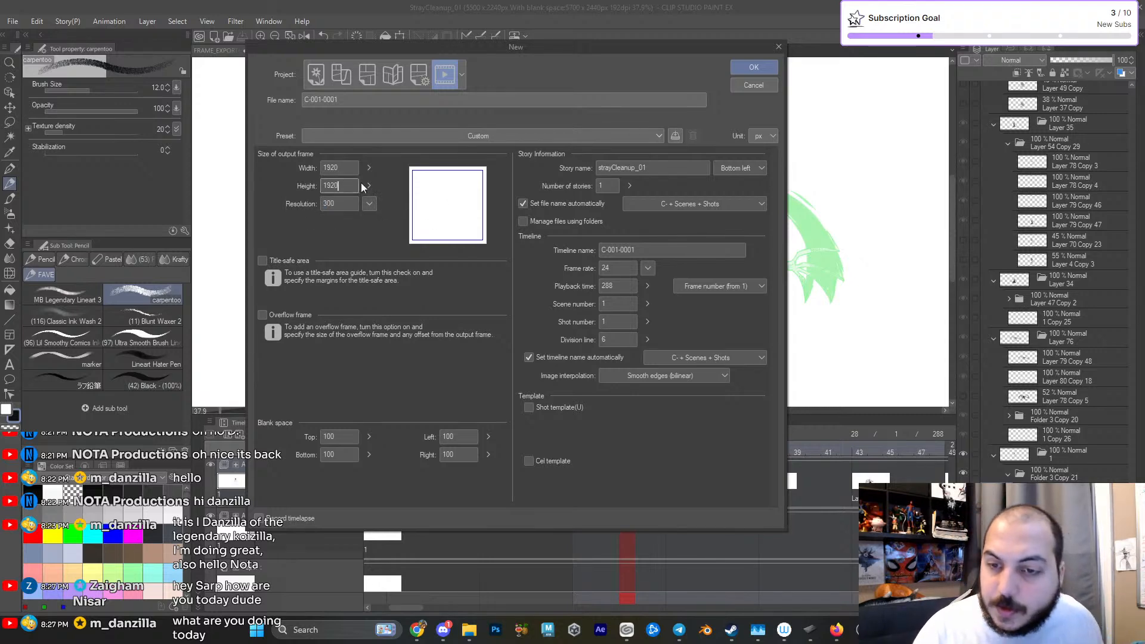
{"action": "left_click", "coordinate": [751, 70]}
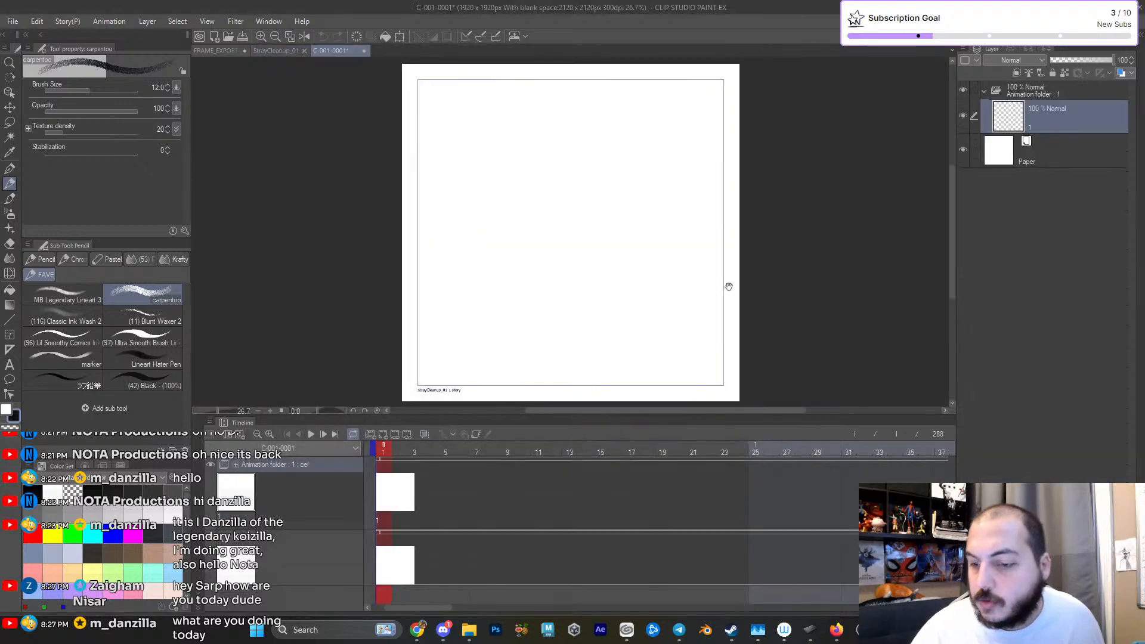
- Nest the existing layer in a new cel folder, add another cel folder at frame 1, and enlarge the canvas area
{"action": "left_click", "coordinate": [1026, 605]}
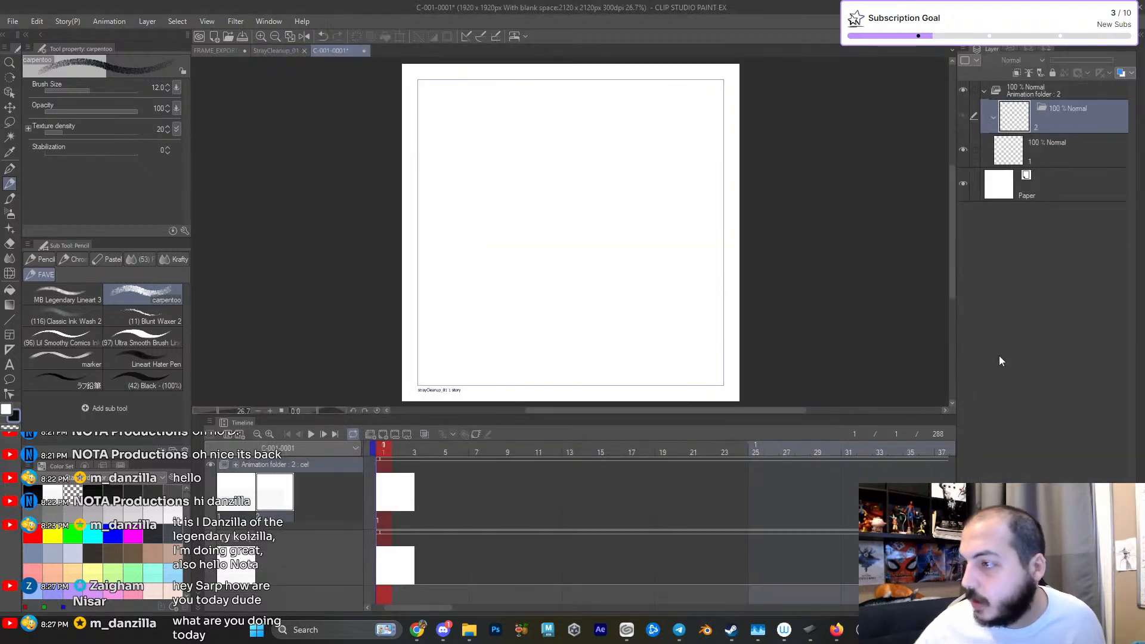
{"action": "left_click_drag", "start_coordinate": [1017, 147], "coordinate": [1055, 116]}
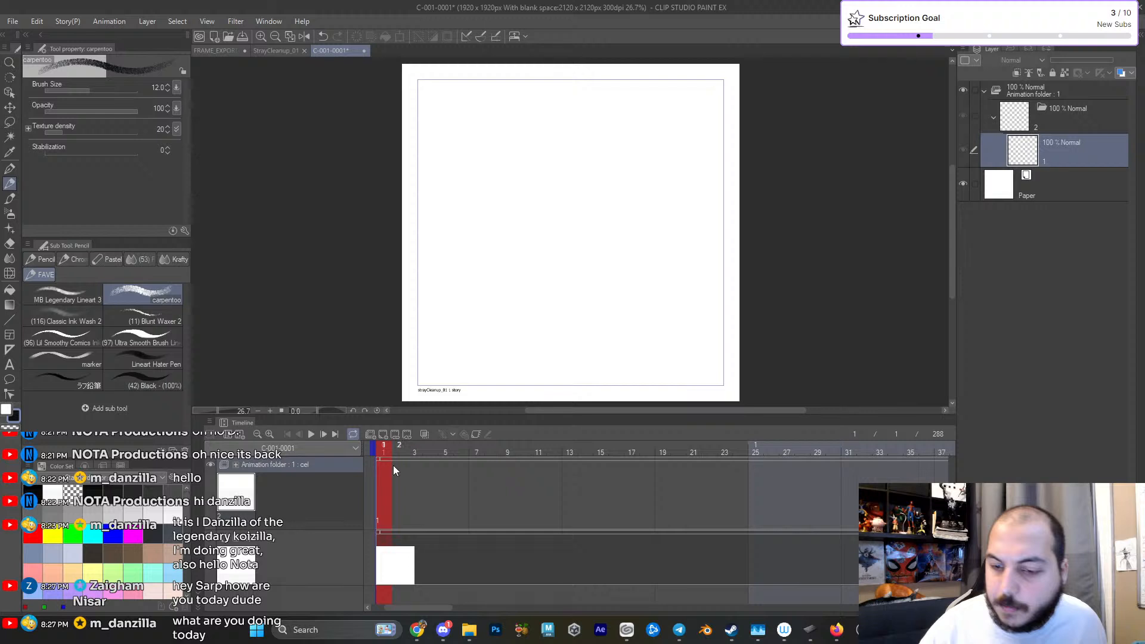
{"action": "left_click", "coordinate": [383, 434]}
{"action": "left_click_drag", "start_coordinate": [622, 299], "coordinate": [615, 302]}
{"action": "left_click_drag", "start_coordinate": [609, 415], "coordinate": [609, 450]}
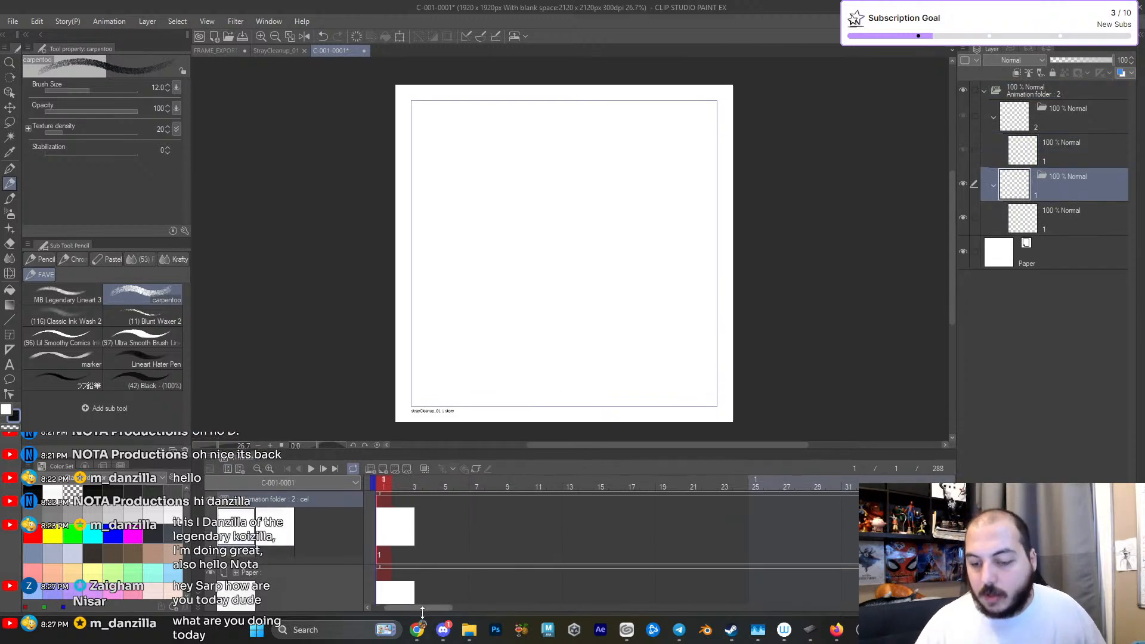
- Switch to a maximized Chrome window and open kickstarter.com
{"action": "left_click", "coordinate": [416, 632]}
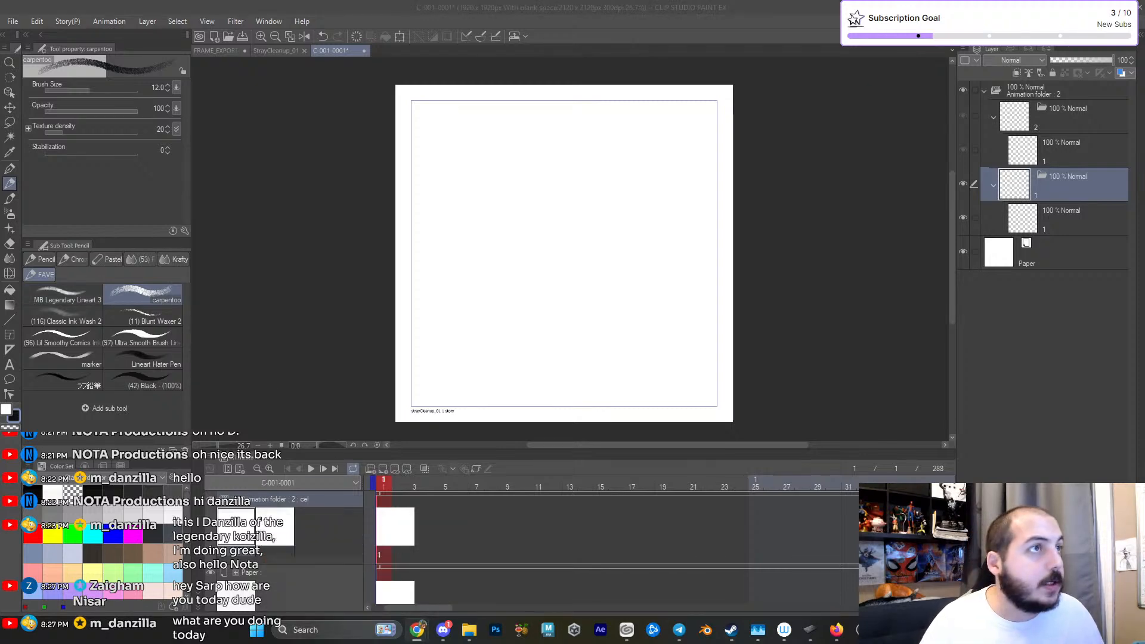
{"action": "left_click_drag", "start_coordinate": [2, 274], "coordinate": [428, 216]}
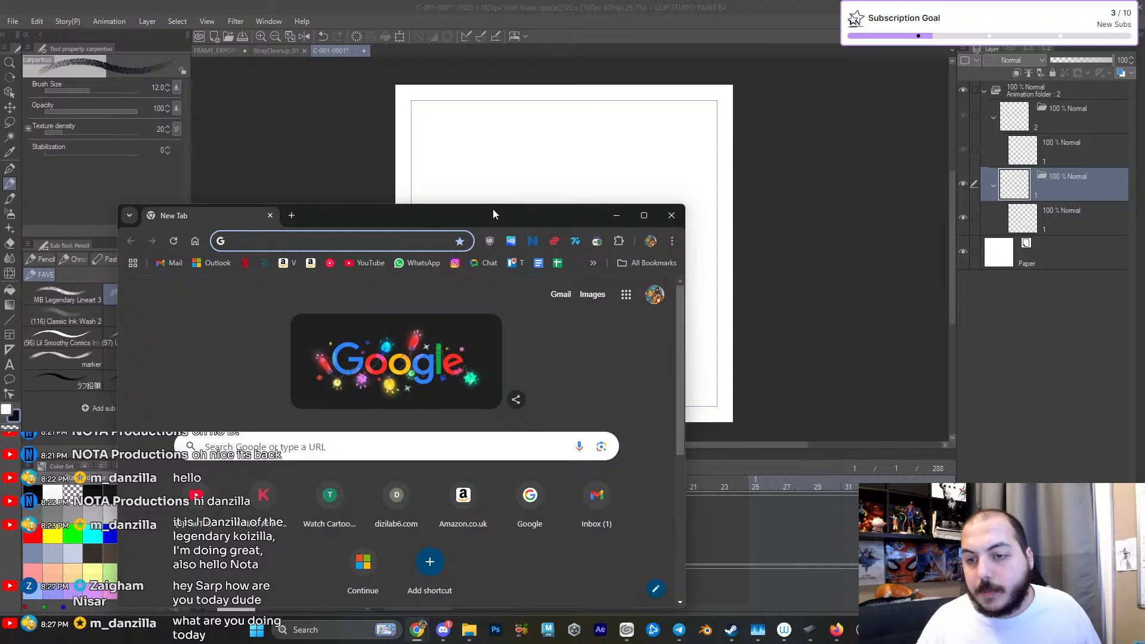
{"action": "double_click", "coordinate": [493, 208]}
{"action": "type", "text": "kicks"}
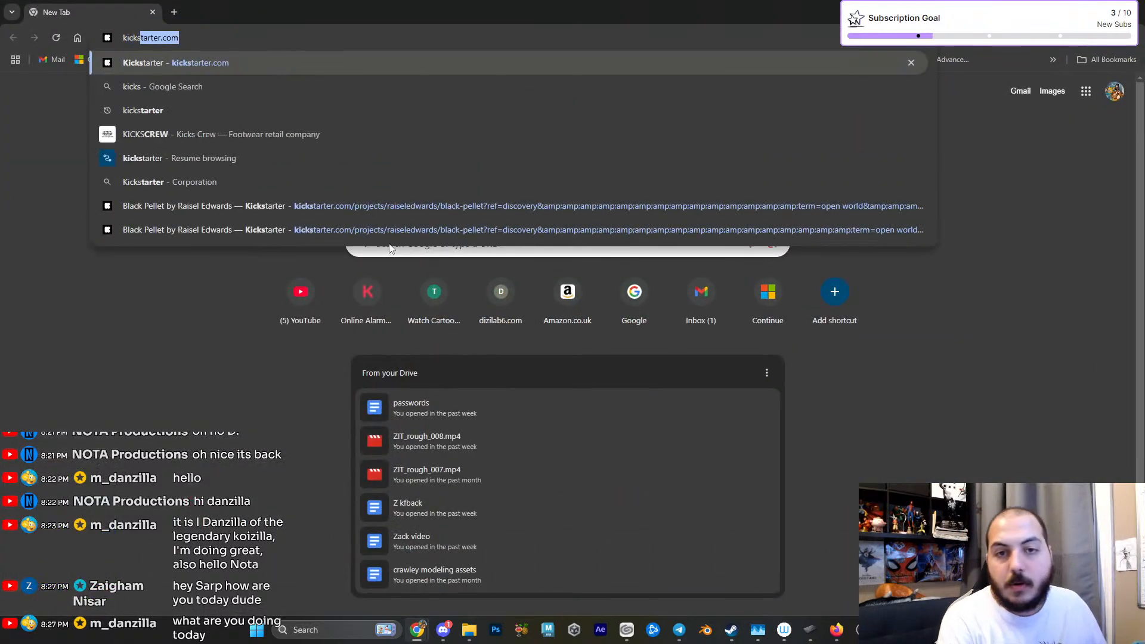
{"action": "key", "text": "Return"}
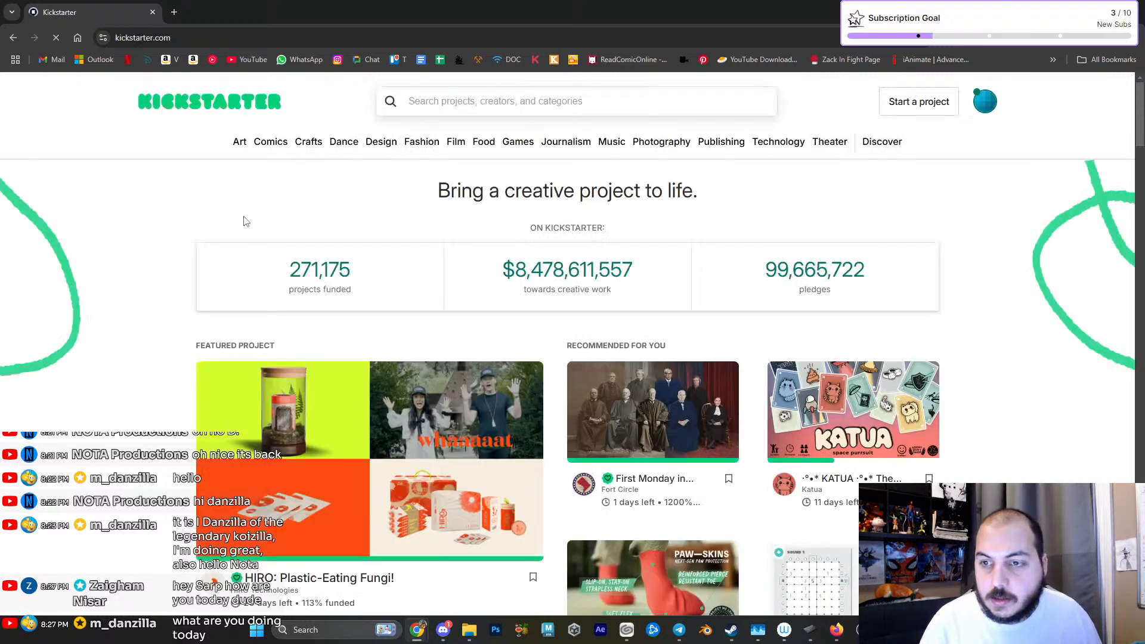
- Search Kickstarter's projects for "pilot"
{"action": "left_click", "coordinate": [454, 103]}
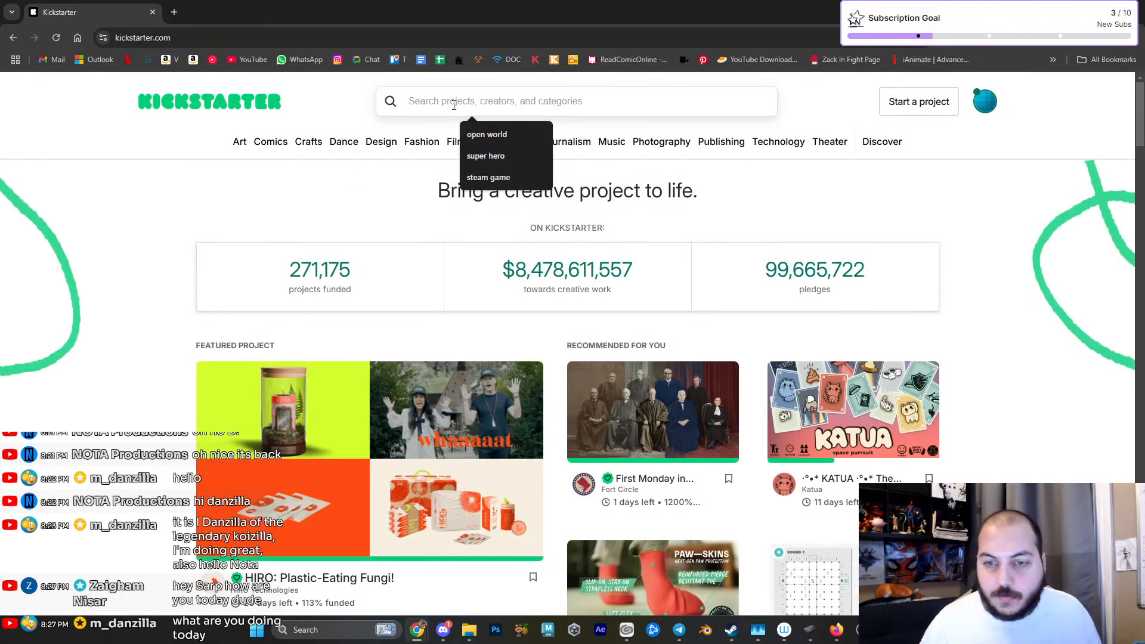
{"action": "type", "text": "pilot"}
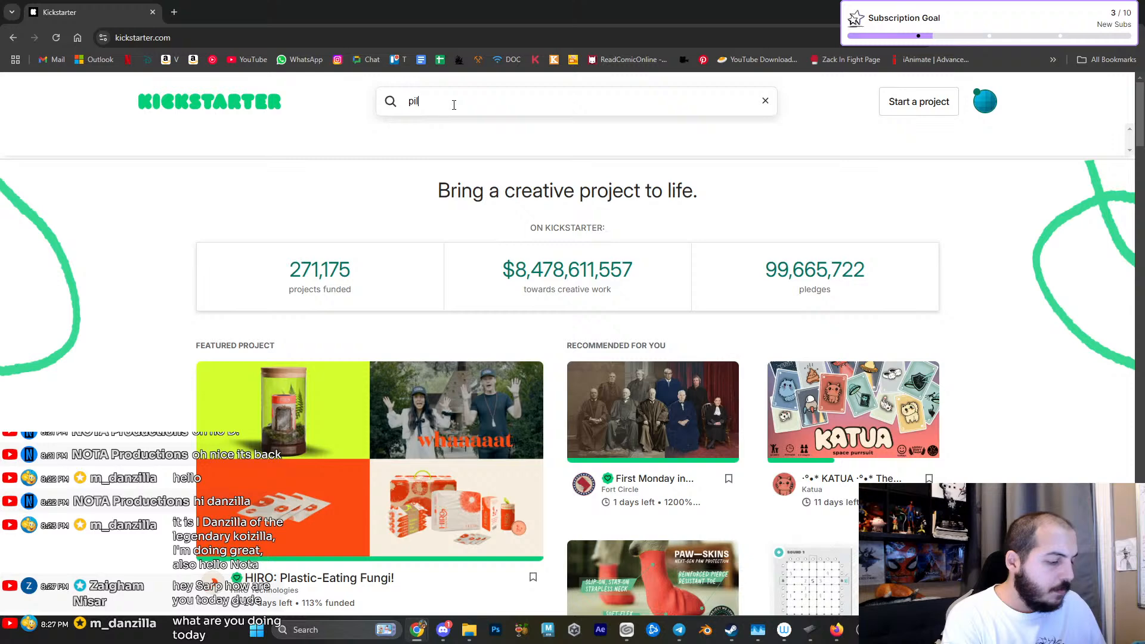
{"action": "key", "text": "Return"}
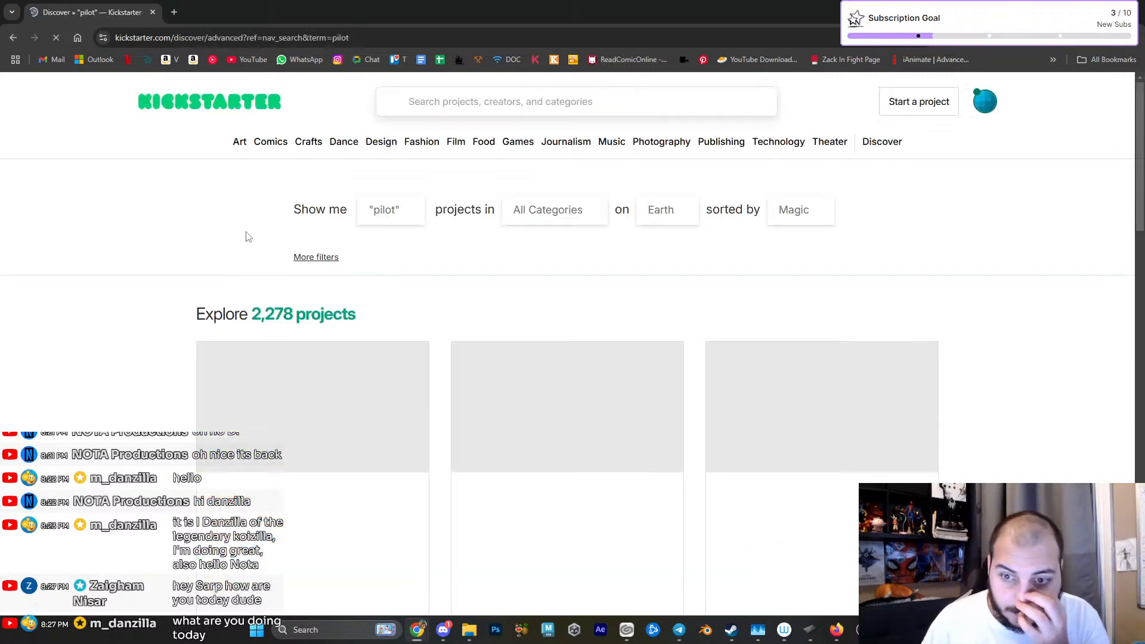
- Open the Detective Palooka, The Ebony Witch and "Friends with The Devil" animated pilot projects in separate browser tabs
{"action": "scroll", "coordinate": [166, 250], "scroll_direction": "down", "scroll_amount": 3}
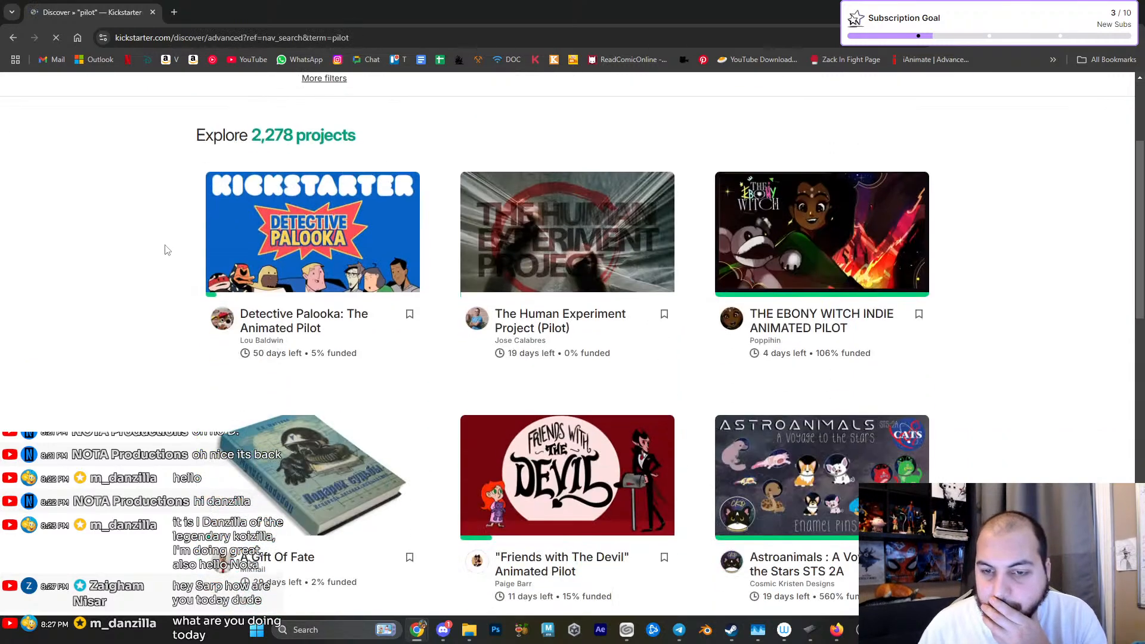
{"action": "middle_click", "coordinate": [306, 320]}
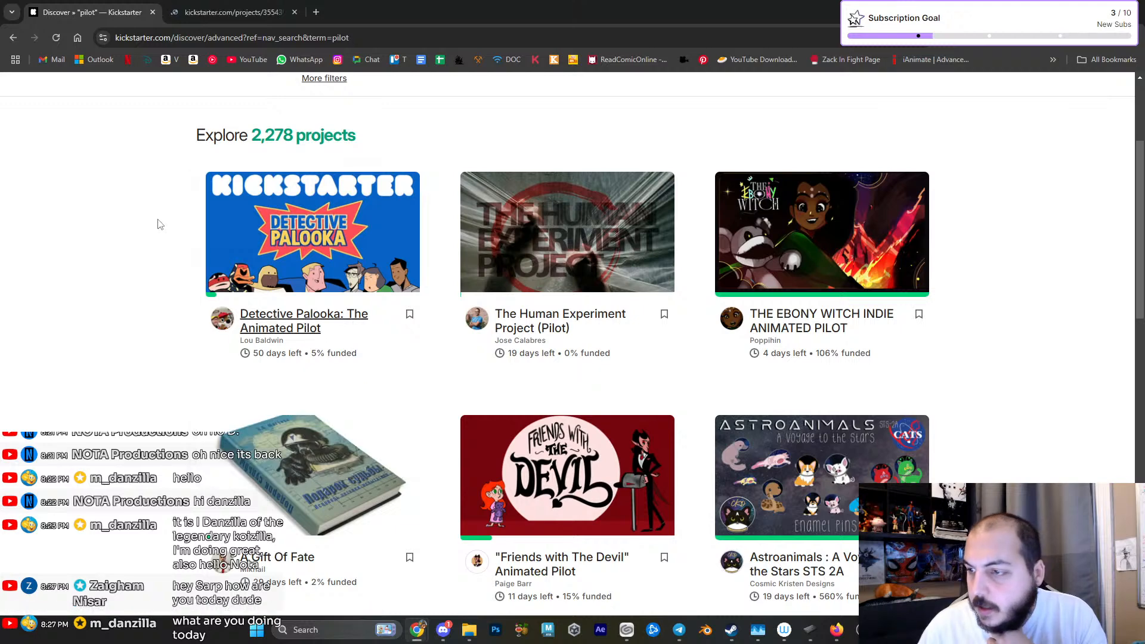
{"action": "middle_click", "coordinate": [783, 324]}
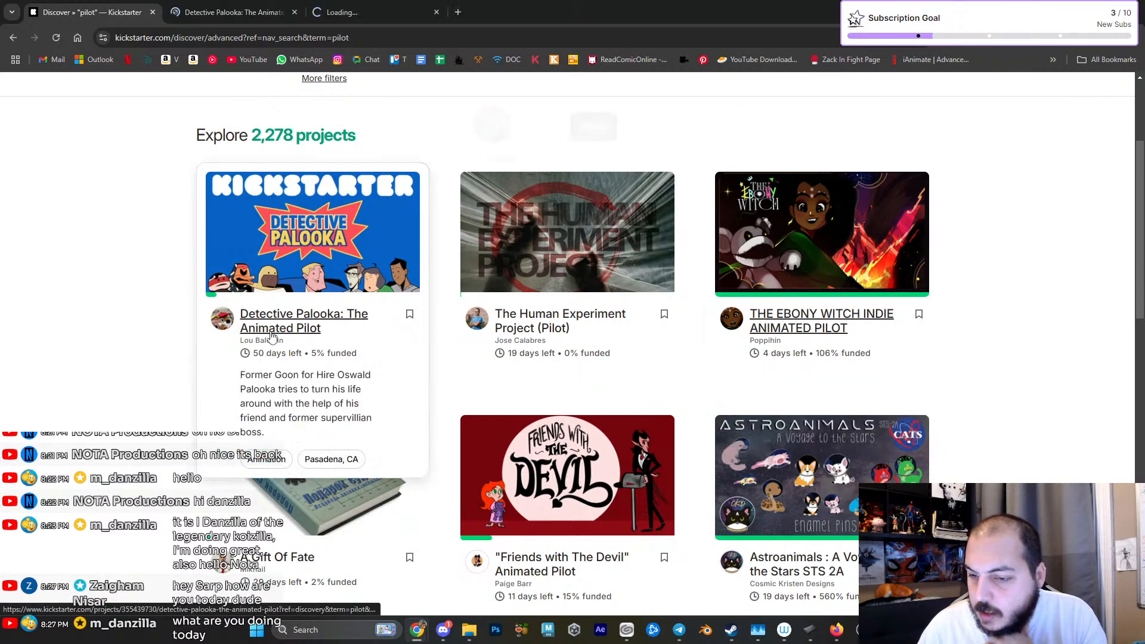
{"action": "scroll", "coordinate": [166, 332], "scroll_direction": "down", "scroll_amount": 2}
{"action": "middle_click", "coordinate": [561, 439]}
- Open the Rule 56 Pilot (Revisions) and Rhythm Rivals Pilot projects in separate browser tabs
{"action": "scroll", "coordinate": [150, 396], "scroll_direction": "down", "scroll_amount": 5}
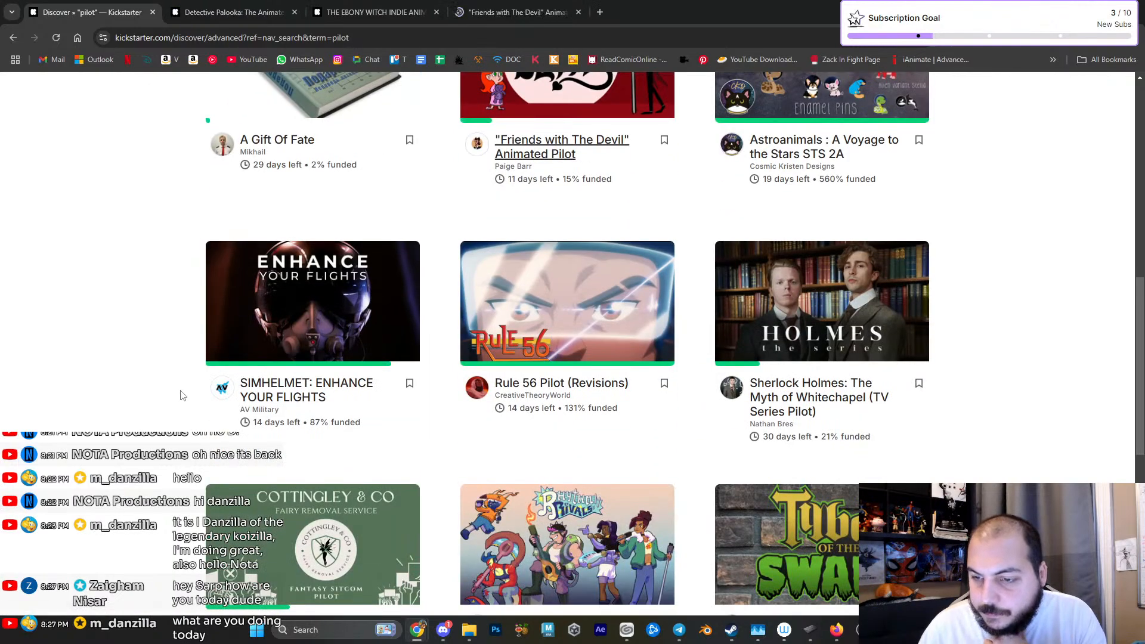
{"action": "middle_click", "coordinate": [597, 389]}
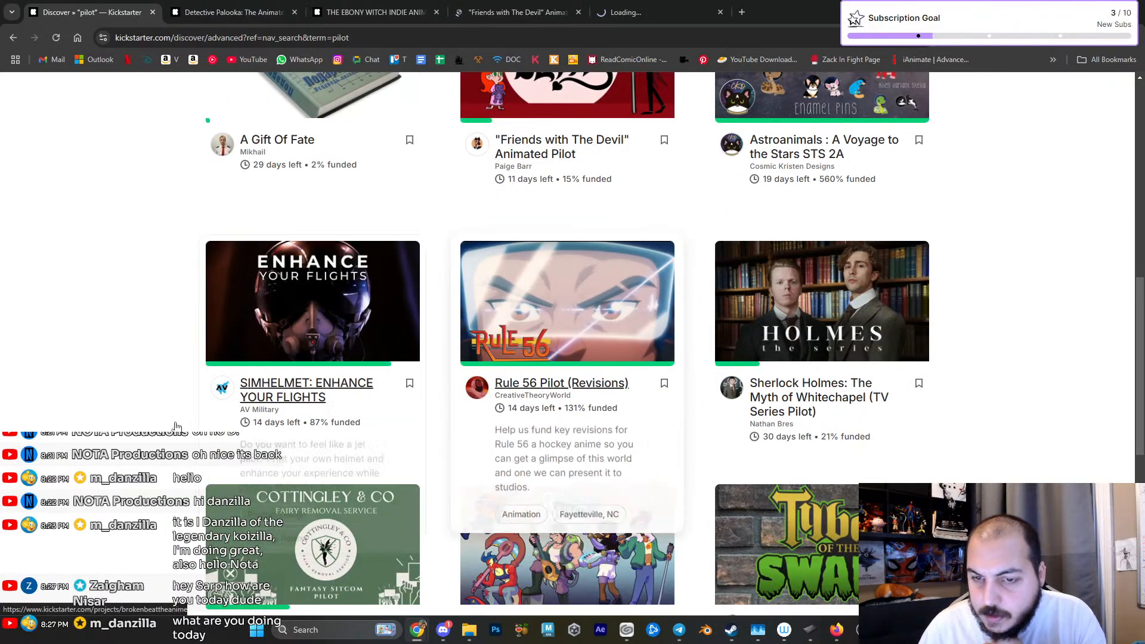
{"action": "scroll", "coordinate": [596, 391], "scroll_direction": "down", "scroll_amount": 4}
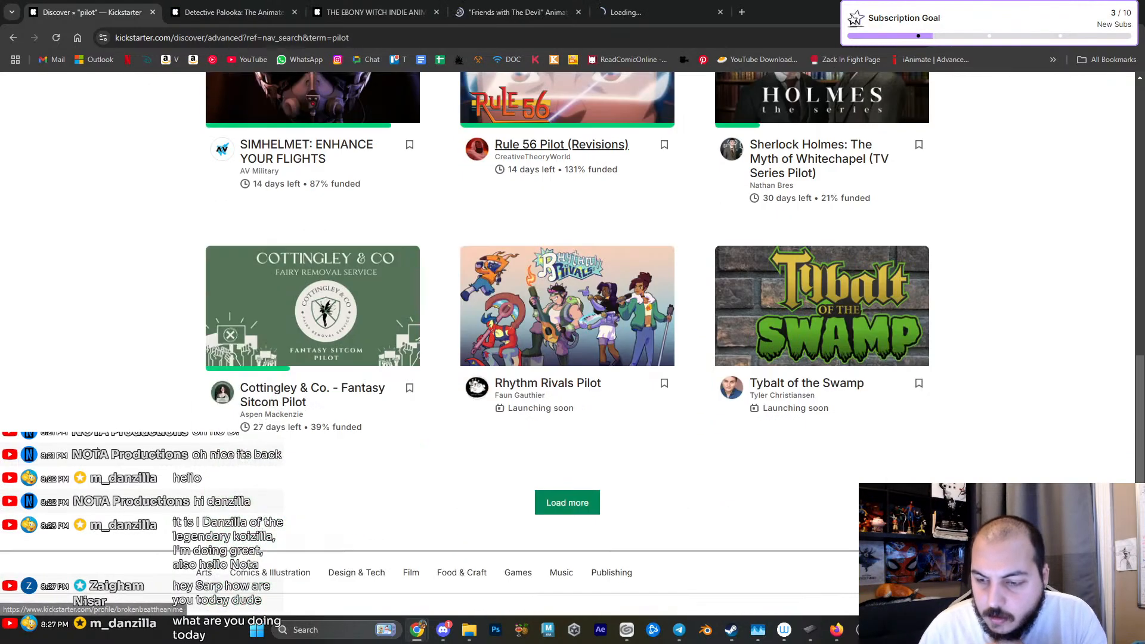
{"action": "middle_click", "coordinate": [578, 389]}
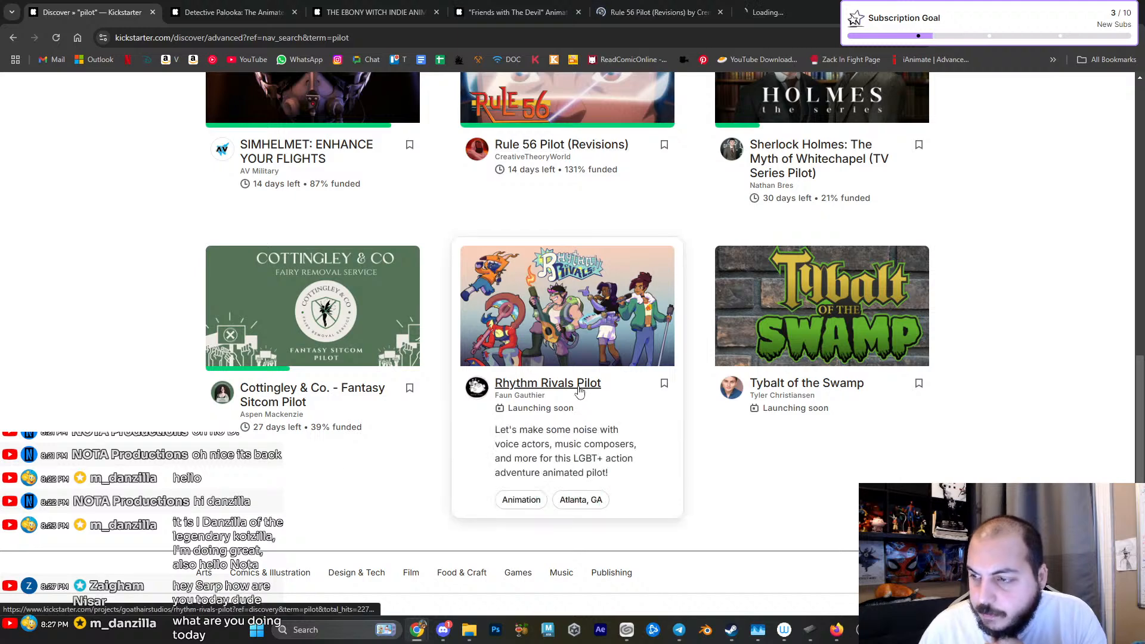
- Load more "pilot" results and look through the additional projects for animated pilots
{"action": "left_click", "coordinate": [576, 514]}
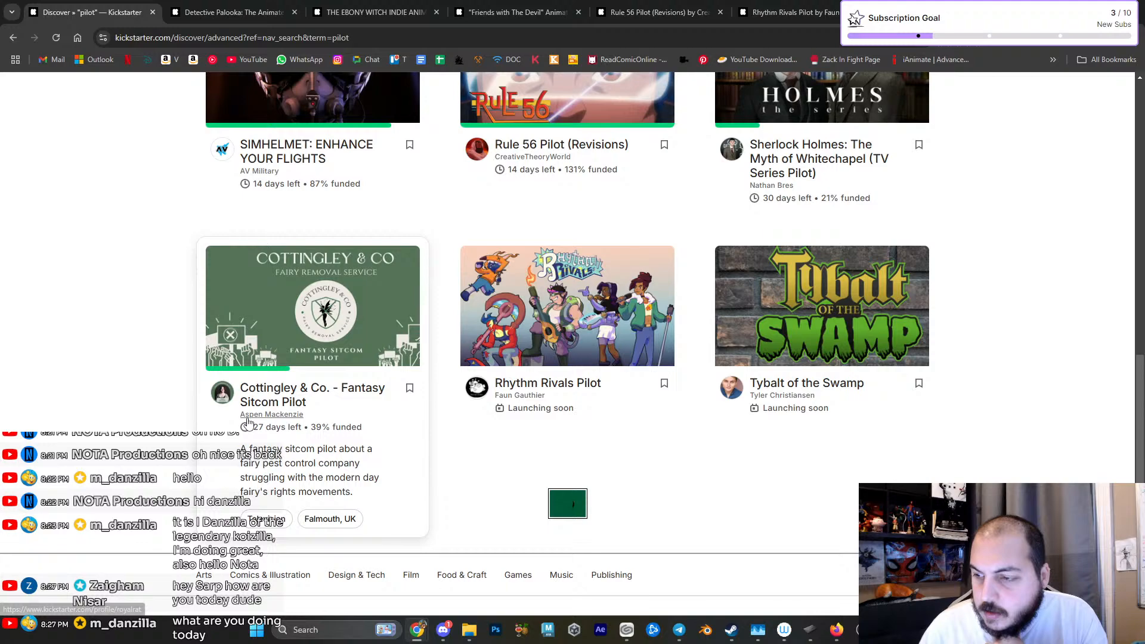
{"action": "scroll", "coordinate": [117, 412], "scroll_direction": "down", "scroll_amount": 10}
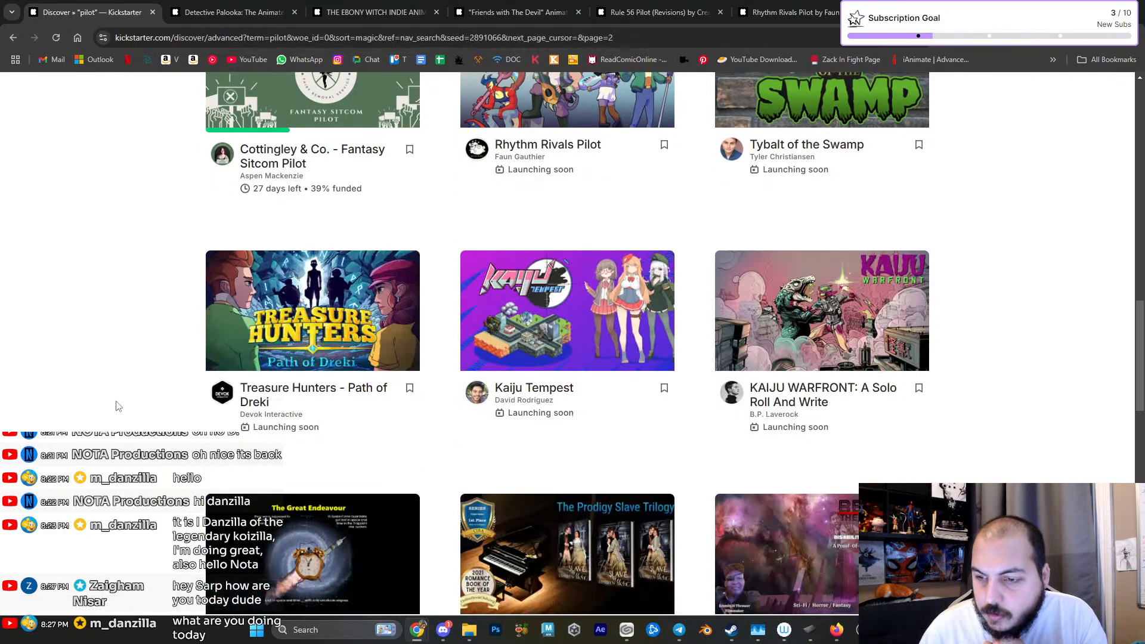
{"action": "scroll", "coordinate": [117, 406], "scroll_direction": "down", "scroll_amount": 7}
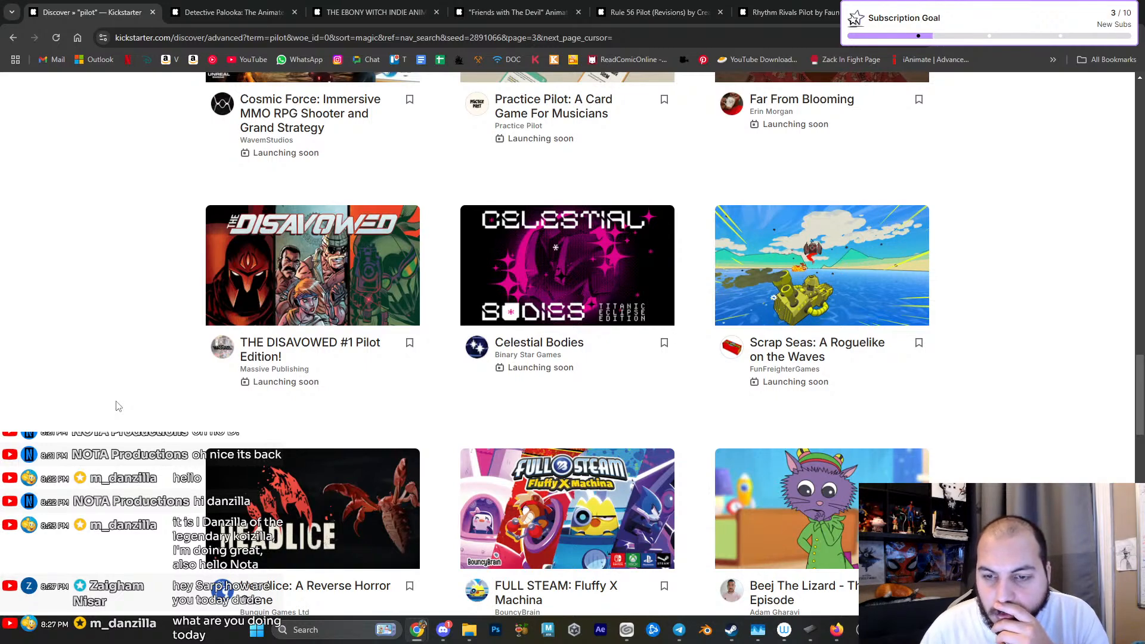
{"action": "scroll", "coordinate": [117, 406], "scroll_direction": "down", "scroll_amount": 5}
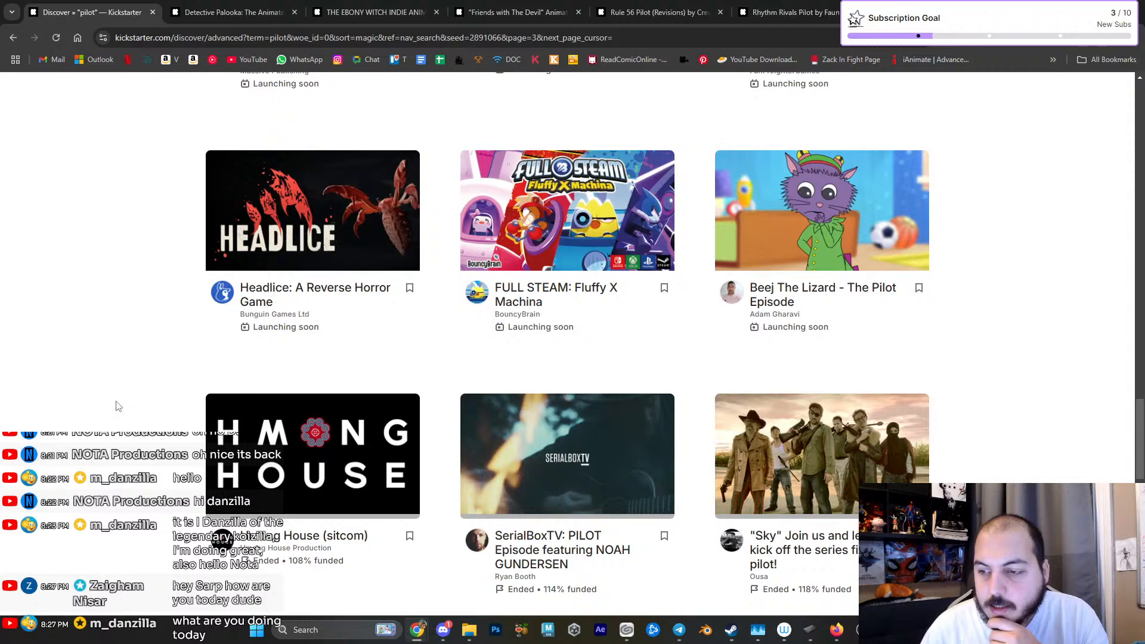
{"action": "scroll", "coordinate": [117, 406], "scroll_direction": "up", "scroll_amount": 20}
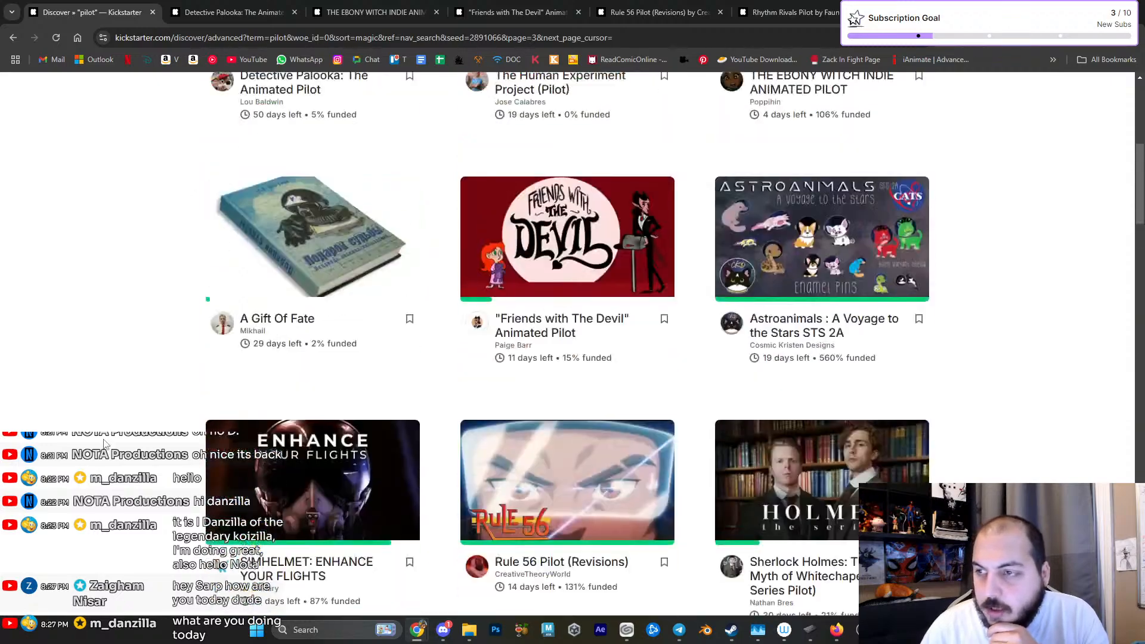
{"action": "scroll", "coordinate": [103, 442], "scroll_direction": "up", "scroll_amount": 7}
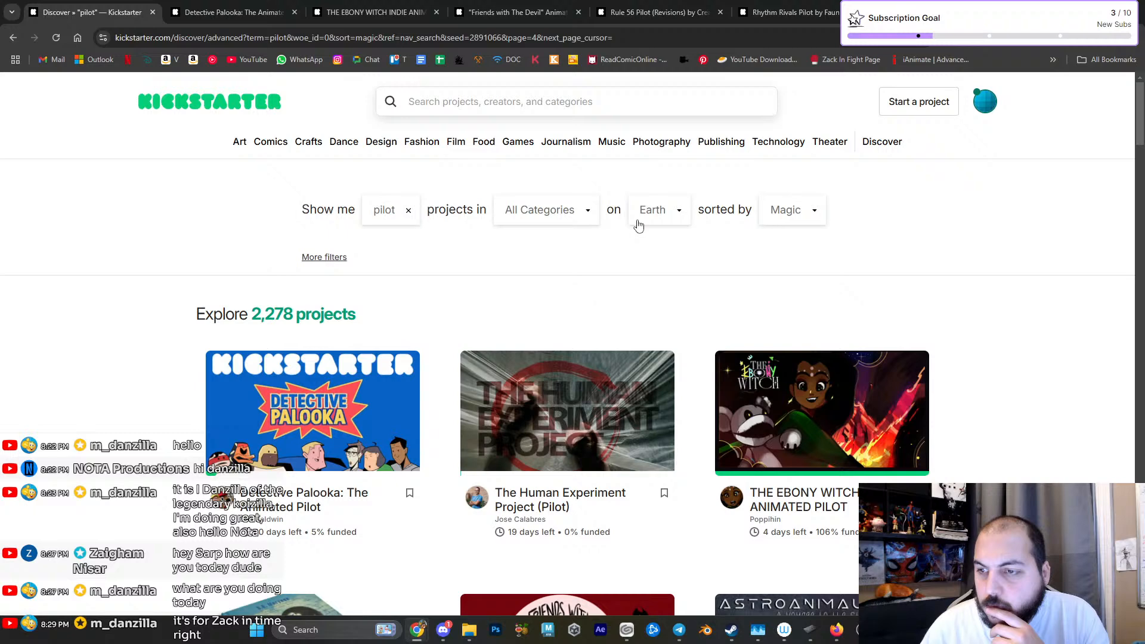
- Check the available result filters, leave them unchanged, and sort the pilot projects by Most Funded
{"action": "left_click", "coordinate": [333, 258]}
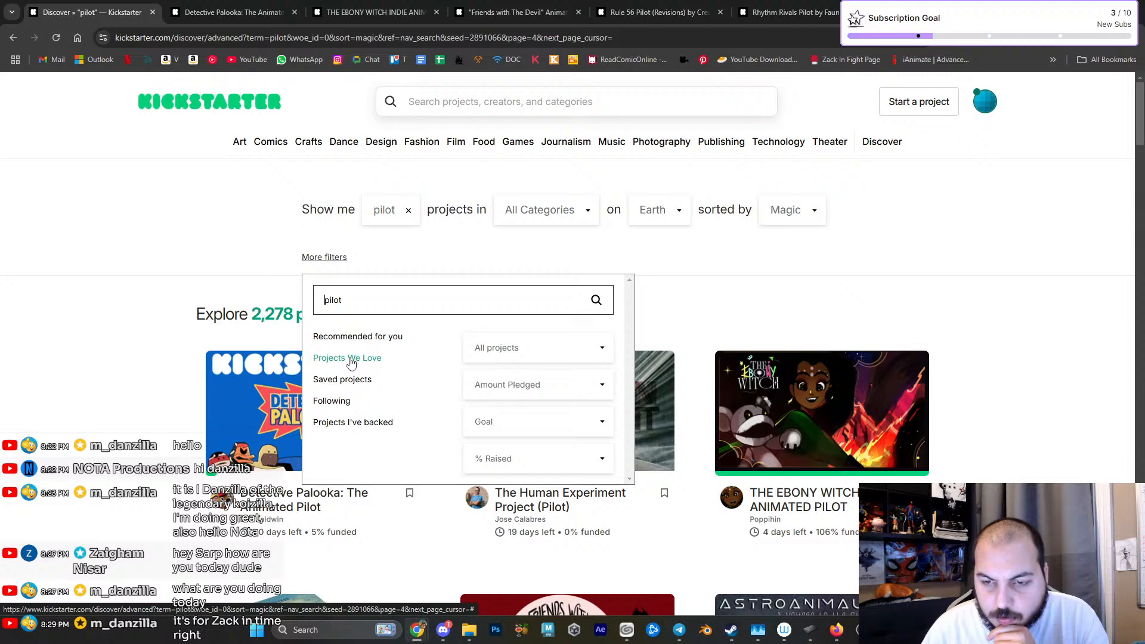
{"action": "left_click", "coordinate": [193, 249]}
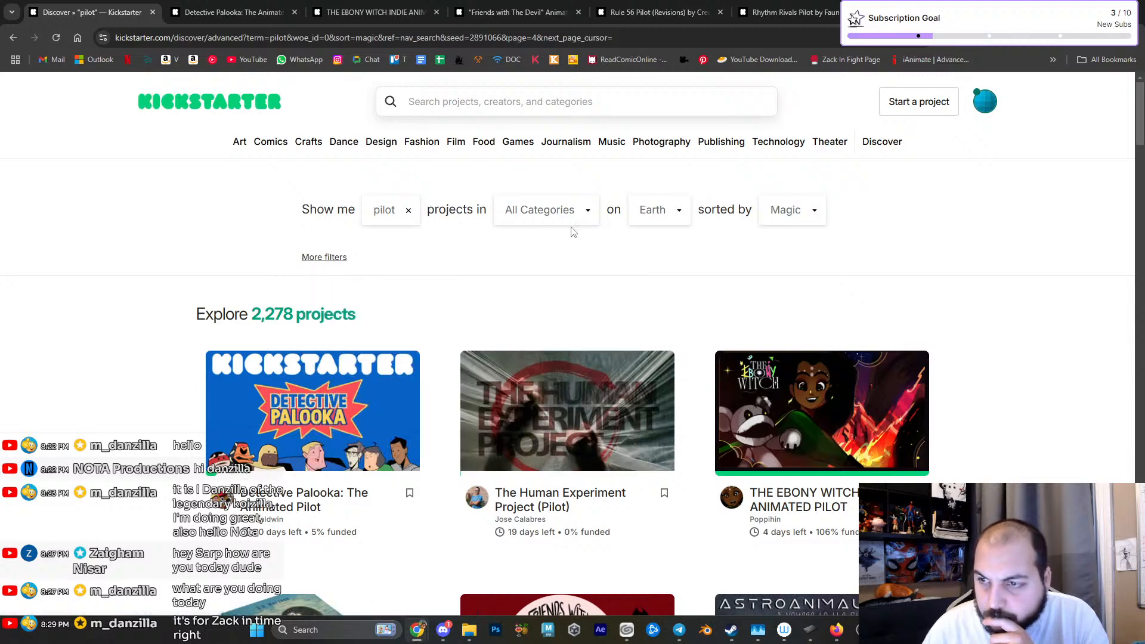
{"action": "left_click", "coordinate": [665, 222]}
{"action": "left_click", "coordinate": [791, 213]}
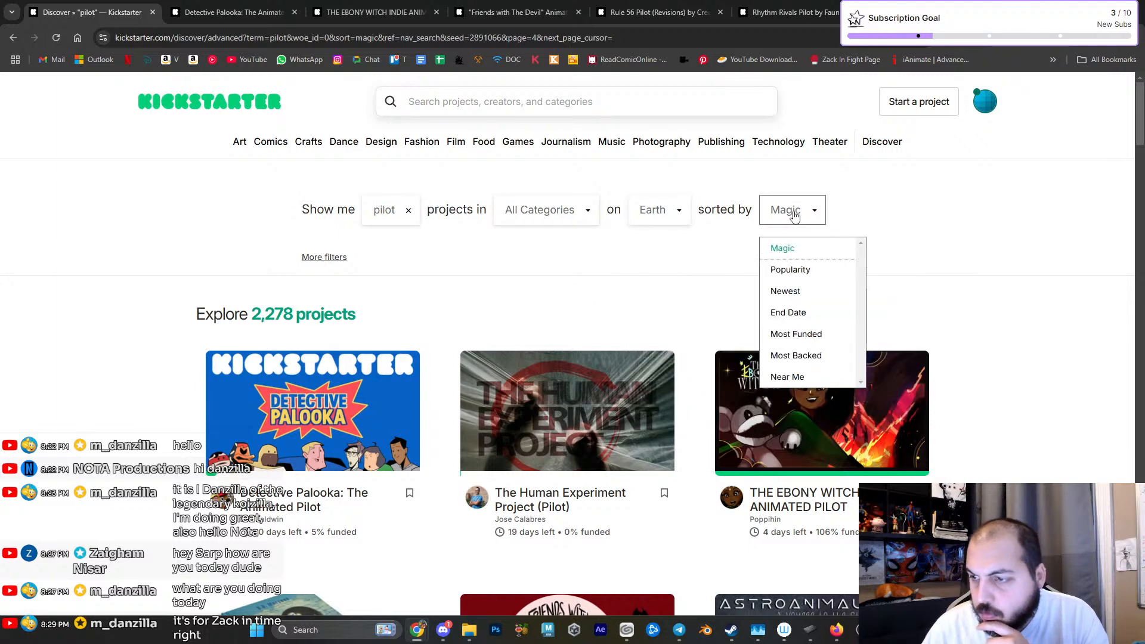
{"action": "scroll", "coordinate": [829, 307], "scroll_direction": "down", "scroll_amount": 1}
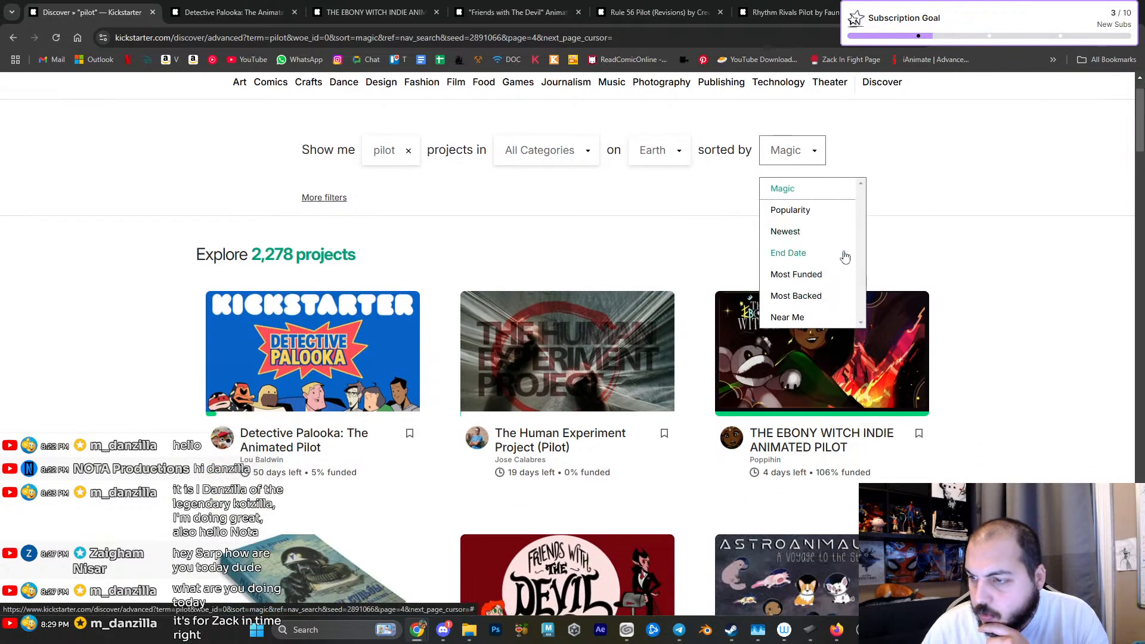
{"action": "left_click", "coordinate": [813, 276]}
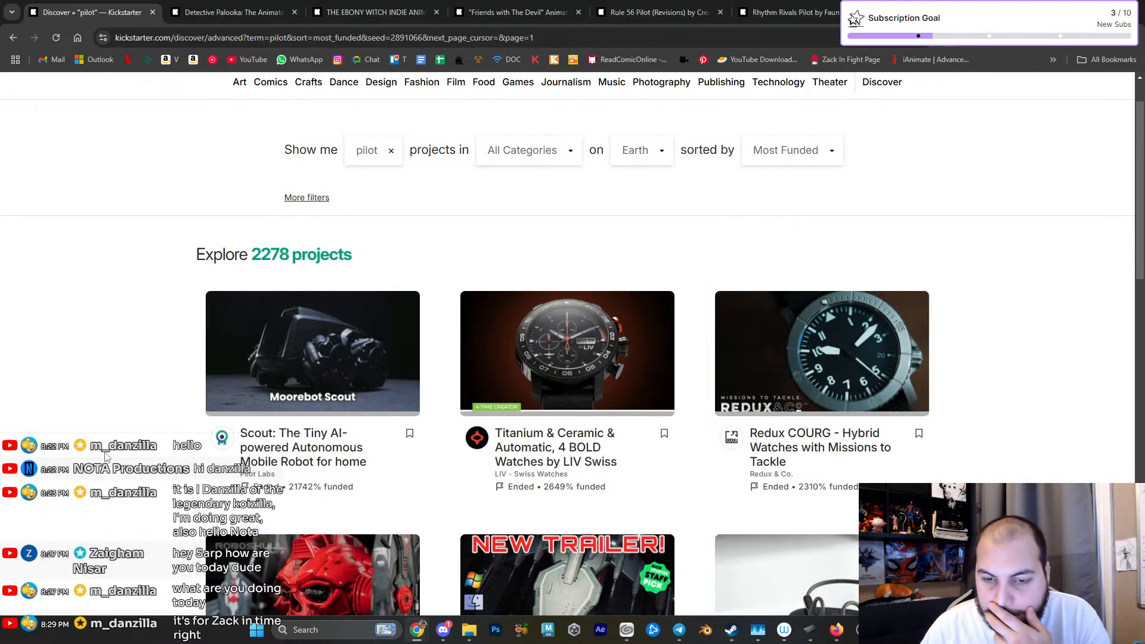
- Look through the most funded pilot projects and open the Lancer project in a separate browser tab
{"action": "scroll", "coordinate": [105, 456], "scroll_direction": "down", "scroll_amount": 1}
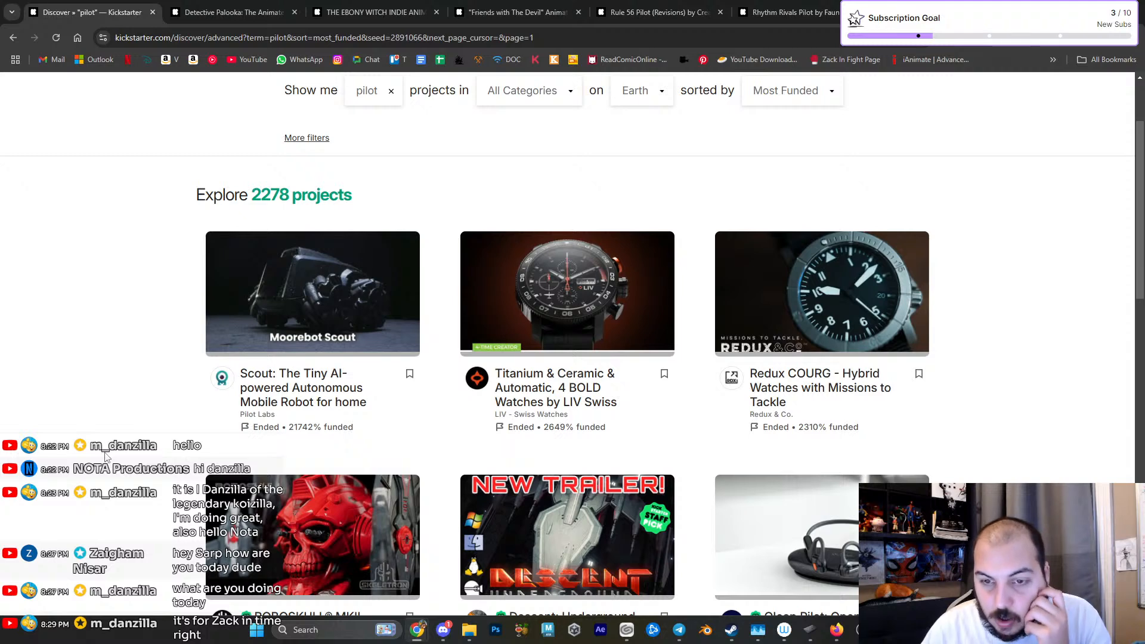
{"action": "scroll", "coordinate": [105, 456], "scroll_direction": "down", "scroll_amount": 4}
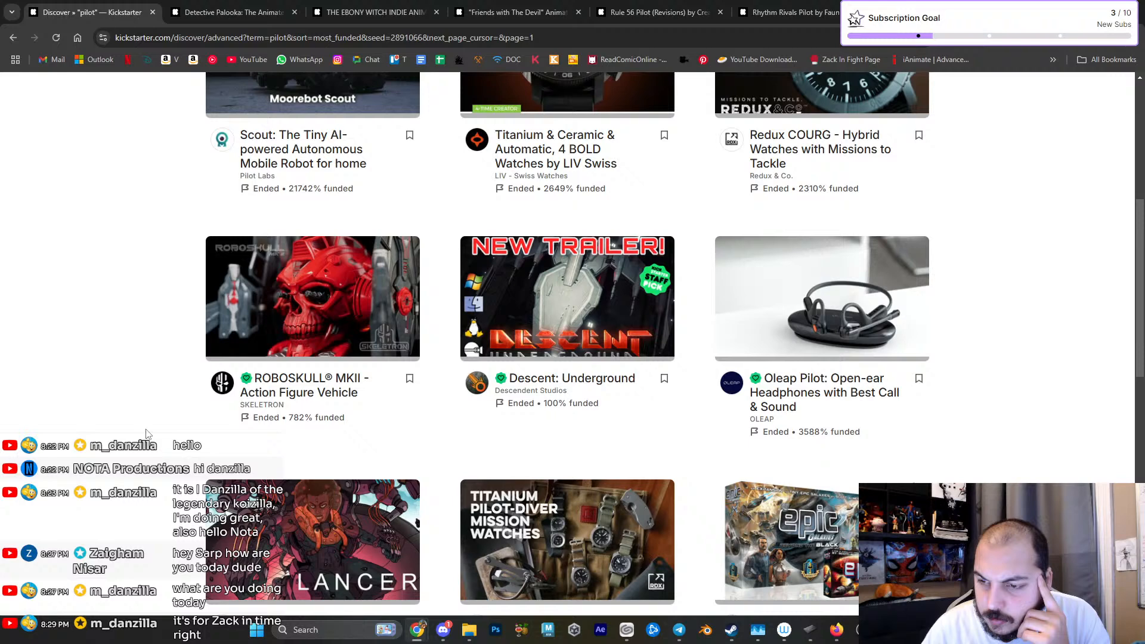
{"action": "scroll", "coordinate": [146, 433], "scroll_direction": "down", "scroll_amount": 3}
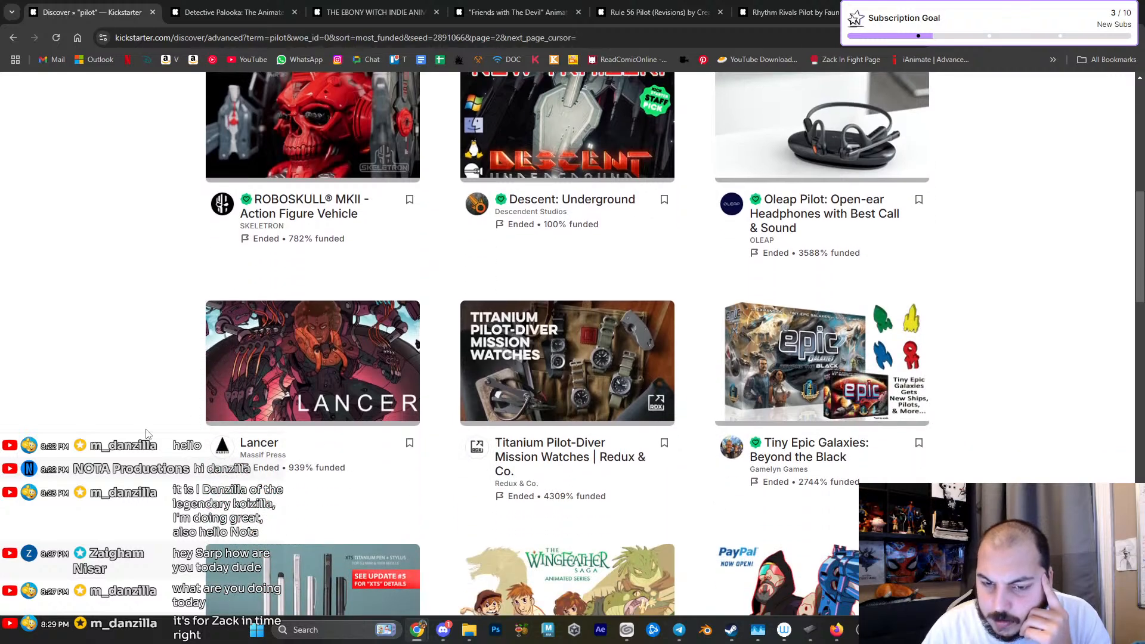
{"action": "mouse_move", "coordinate": [252, 448]}
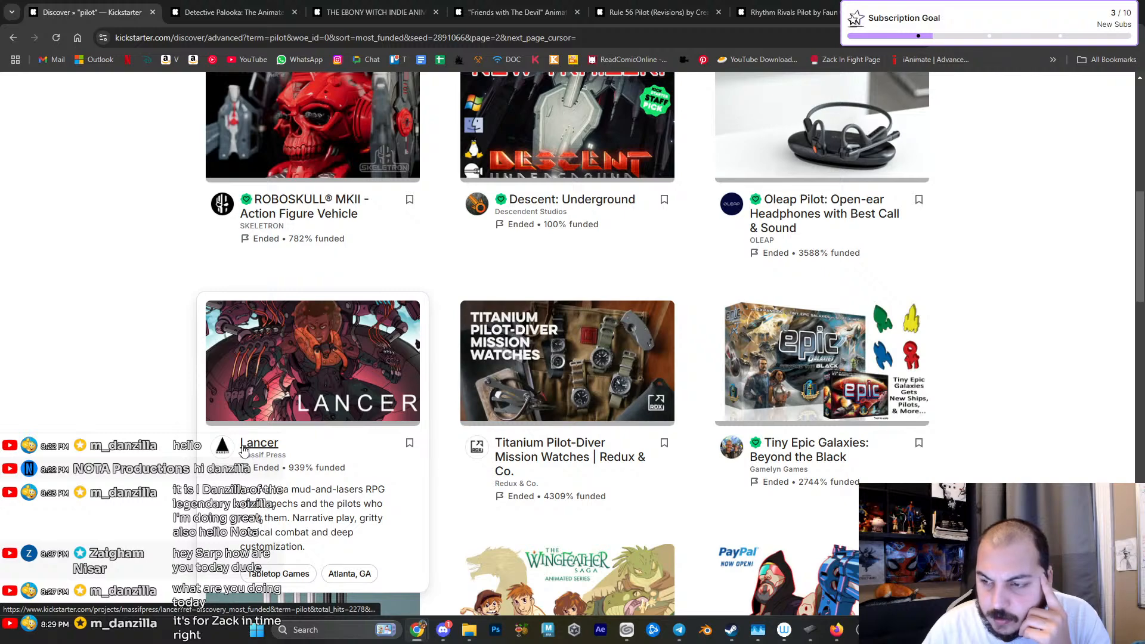
{"action": "scroll", "coordinate": [292, 247], "scroll_direction": "up", "scroll_amount": 10}
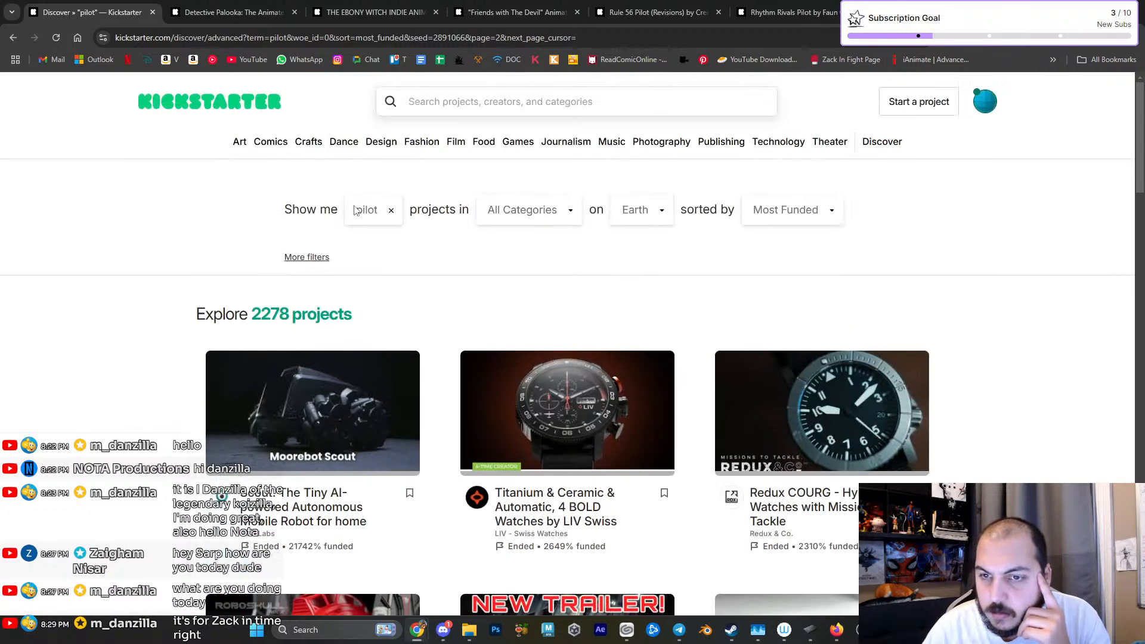
- Change the project search term to "animated pilot"
{"action": "left_click", "coordinate": [380, 209]}
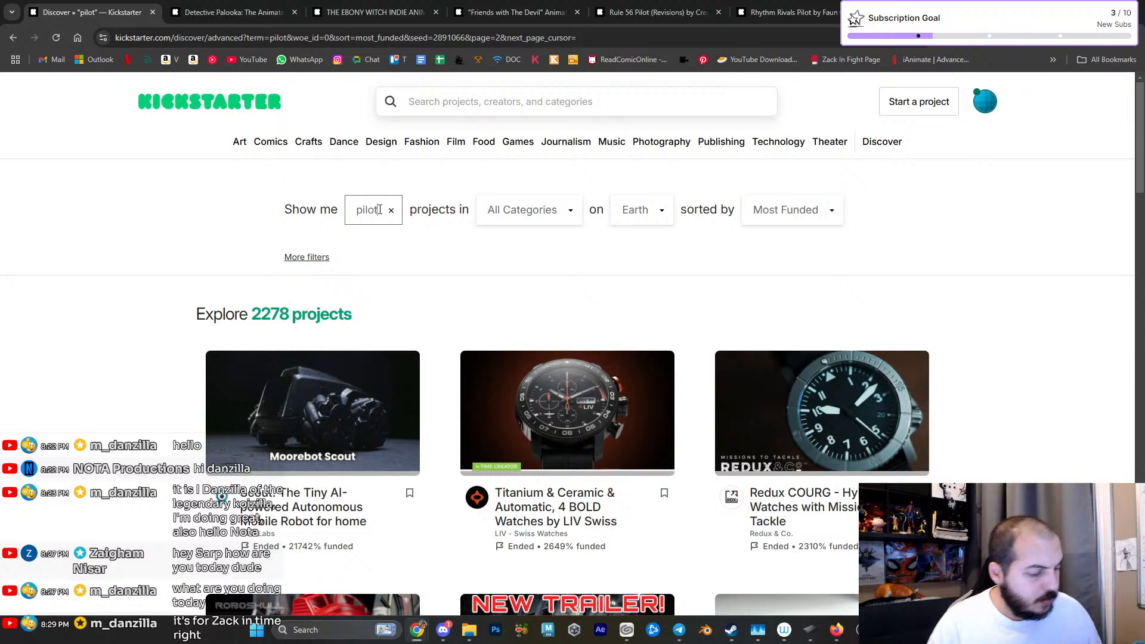
{"action": "type", "text": "animated"}
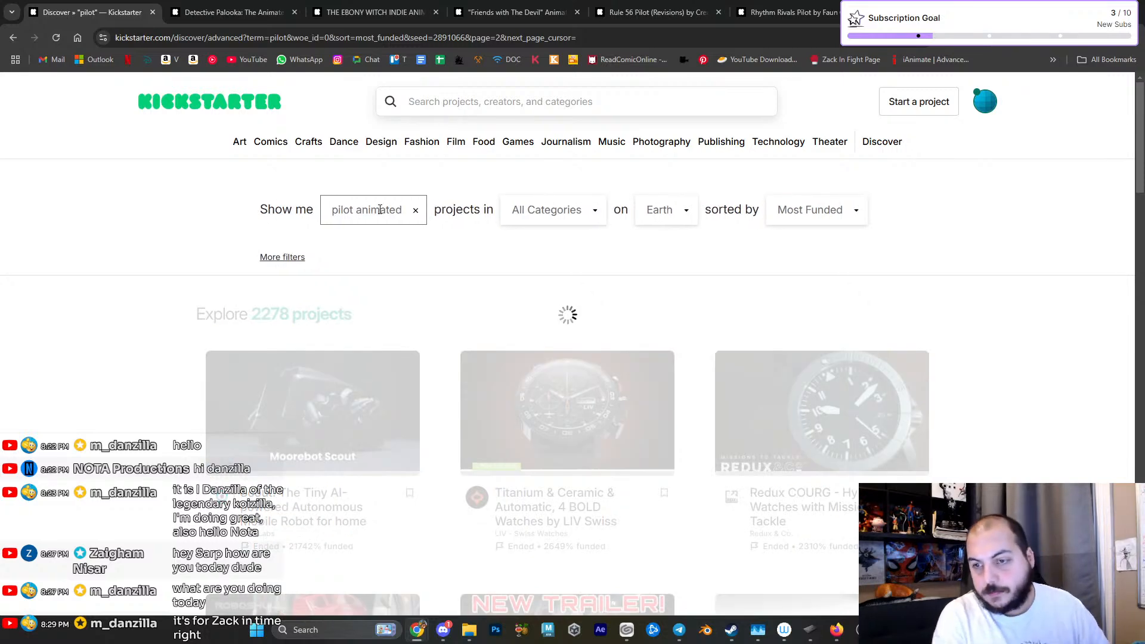
{"action": "key", "text": "ctrl+a"}
{"action": "type", "text": "animate"}
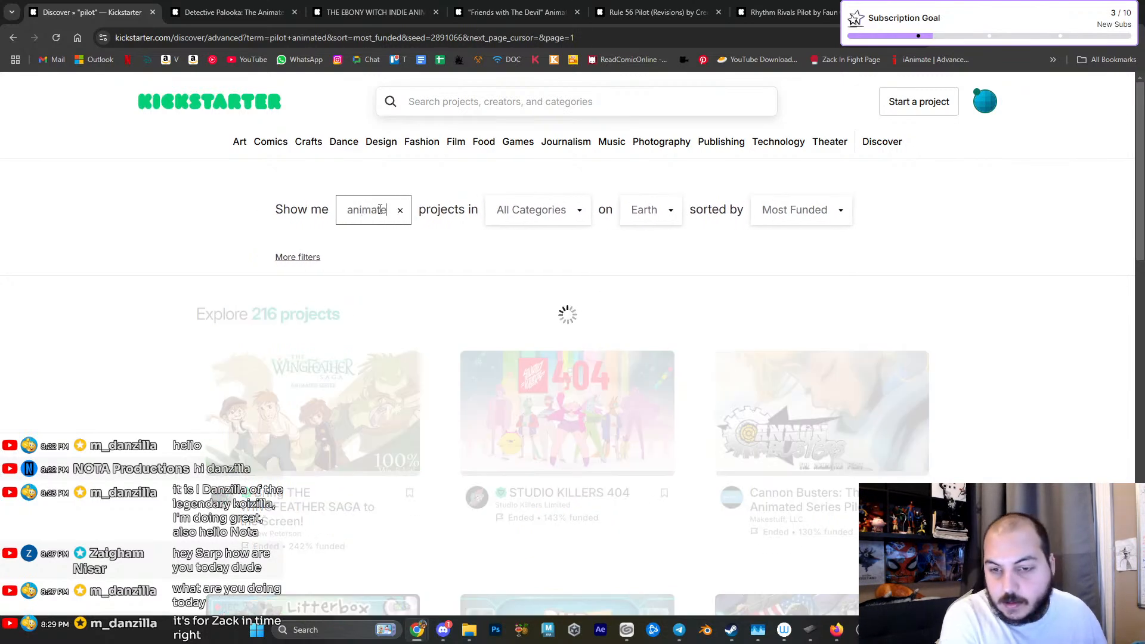
{"action": "type", "text": "d pilot"}
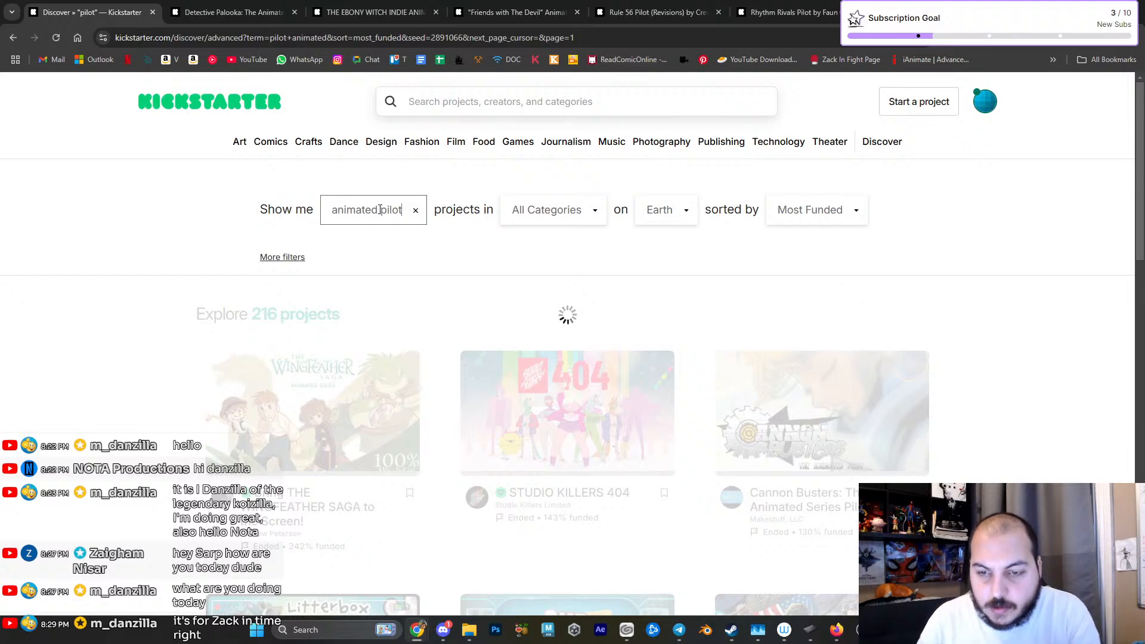
- Open the Wingfeather Saga, Studio Killers 404, Cannon Busters, Litterbox Comics and Our Heroes Rock! projects in separate browser tabs
{"action": "scroll", "coordinate": [261, 428], "scroll_direction": "down", "scroll_amount": 1}
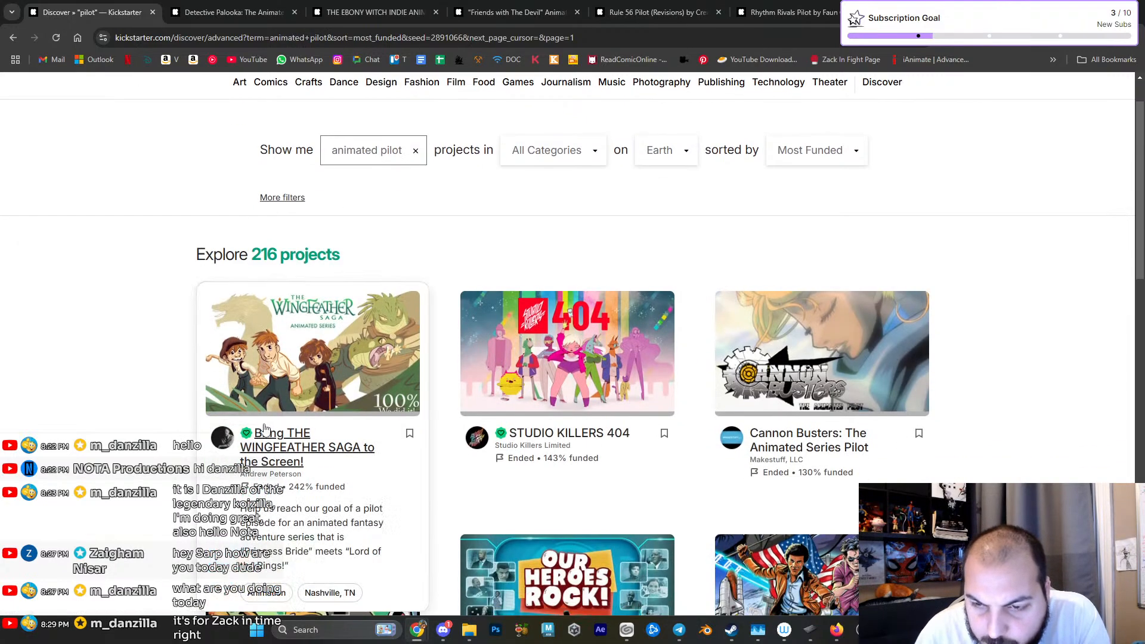
{"action": "scroll", "coordinate": [160, 428], "scroll_direction": "down", "scroll_amount": 1}
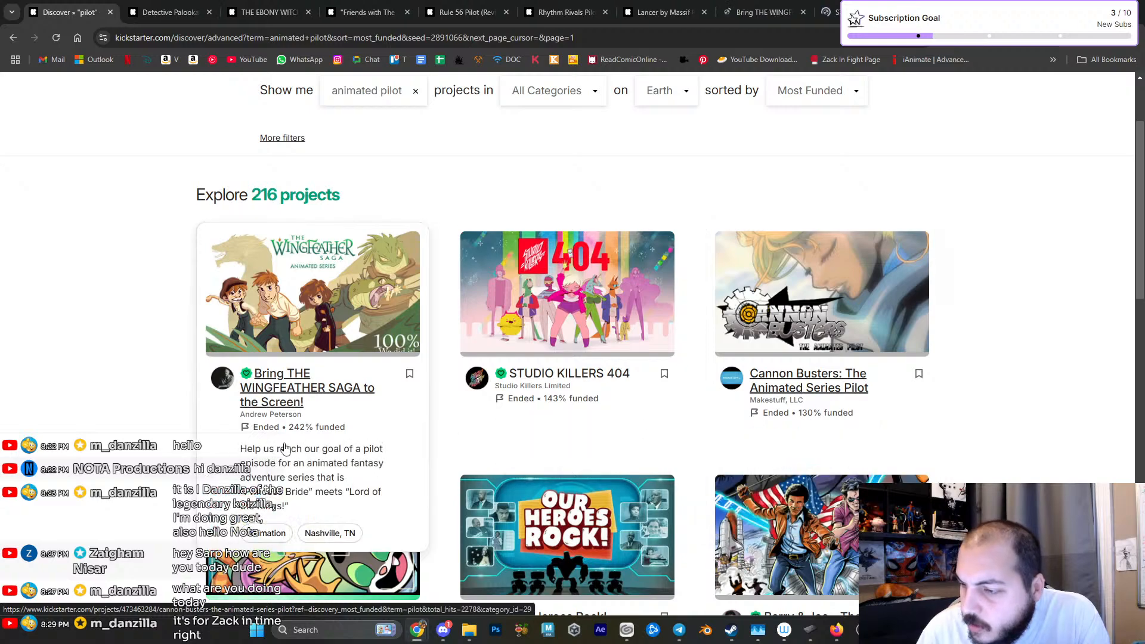
{"action": "scroll", "coordinate": [149, 418], "scroll_direction": "down", "scroll_amount": 3}
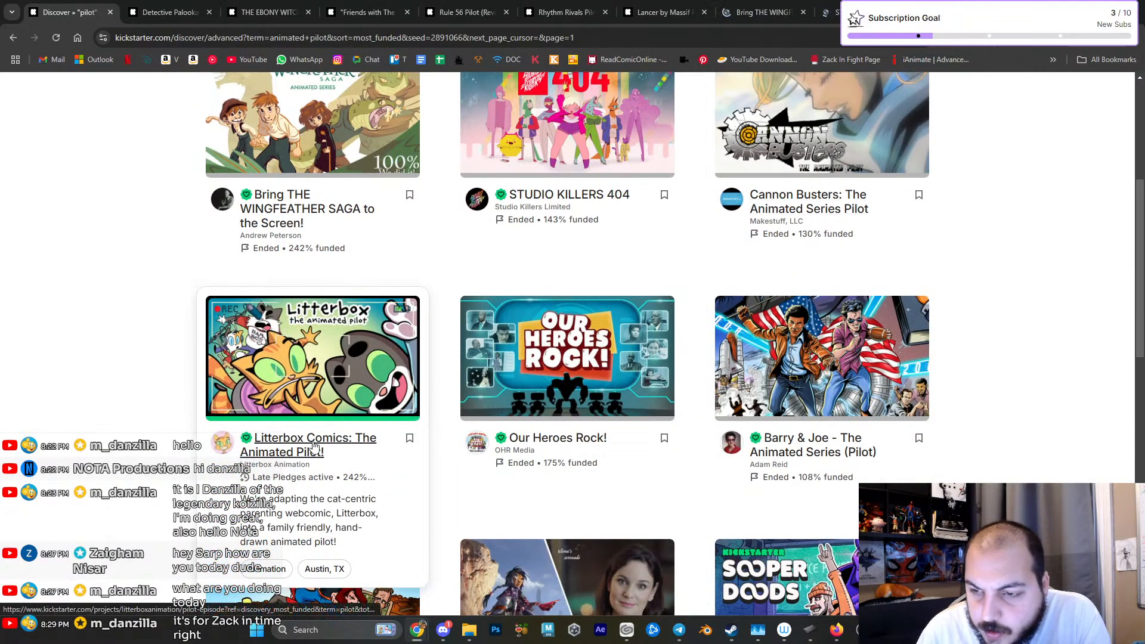
{"action": "scroll", "coordinate": [263, 430], "scroll_direction": "down", "scroll_amount": 3}
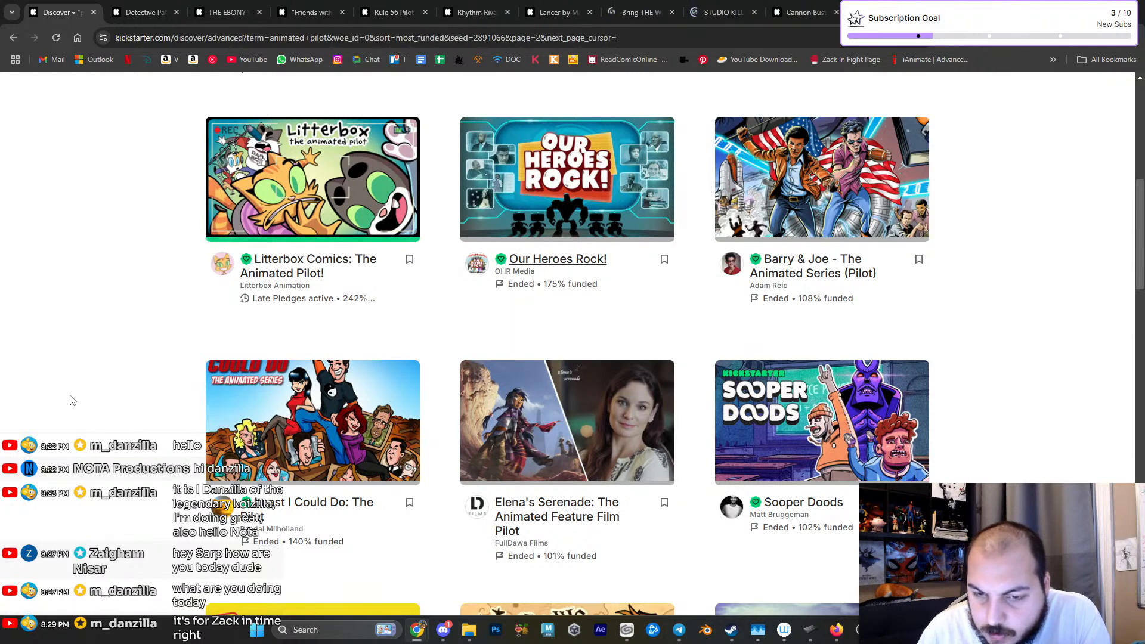
- Open the Elena's Serenade and Ramshackle animated pilot projects in separate browser tabs
{"action": "scroll", "coordinate": [72, 400], "scroll_direction": "down", "scroll_amount": 1}
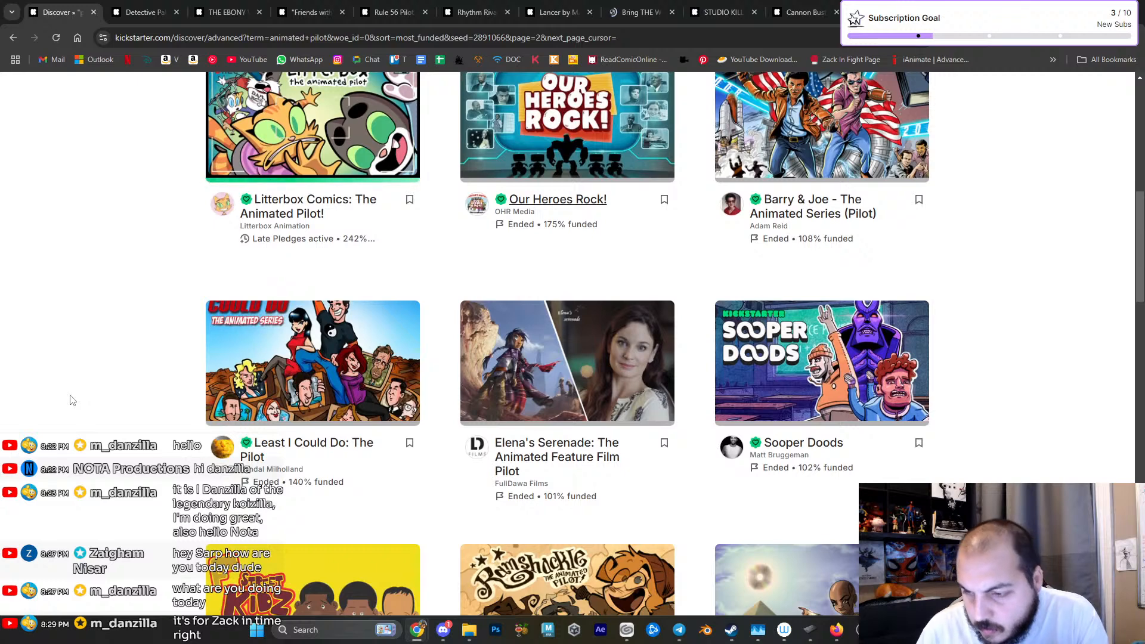
{"action": "mouse_move", "coordinate": [551, 444]}
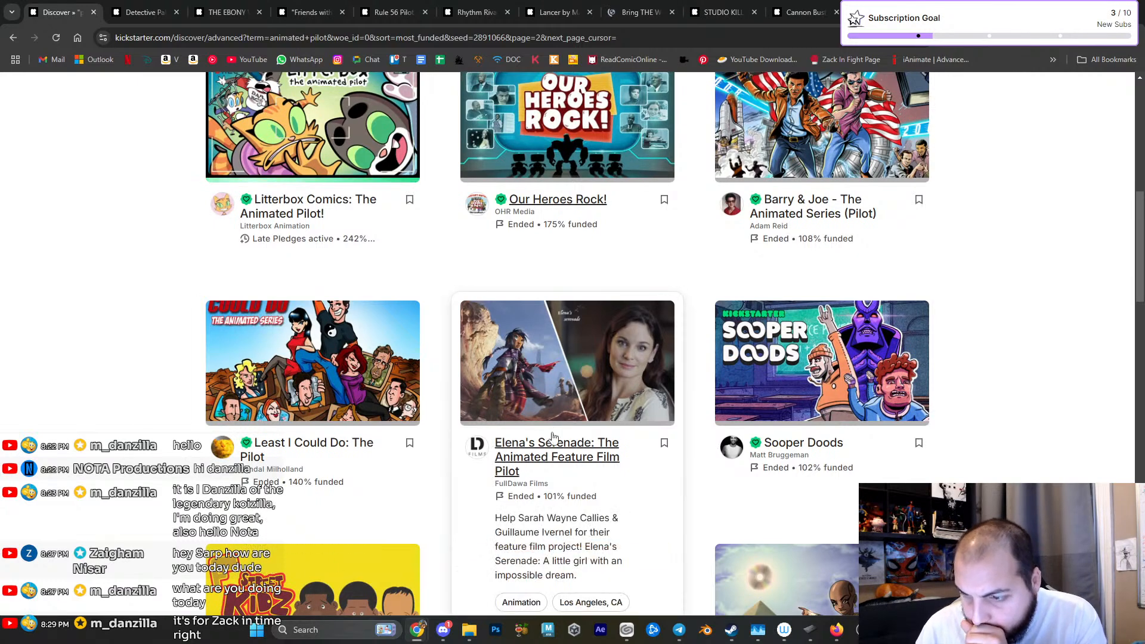
{"action": "scroll", "coordinate": [71, 475], "scroll_direction": "down", "scroll_amount": 3}
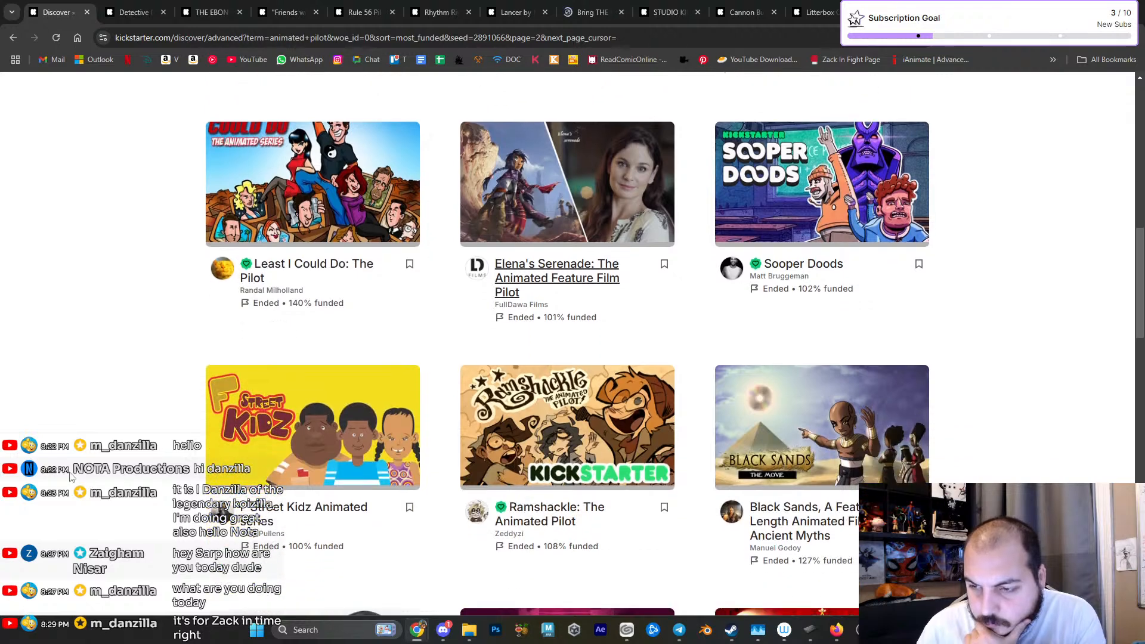
{"action": "scroll", "coordinate": [70, 475], "scroll_direction": "down", "scroll_amount": 1}
{"action": "mouse_move", "coordinate": [534, 468]}
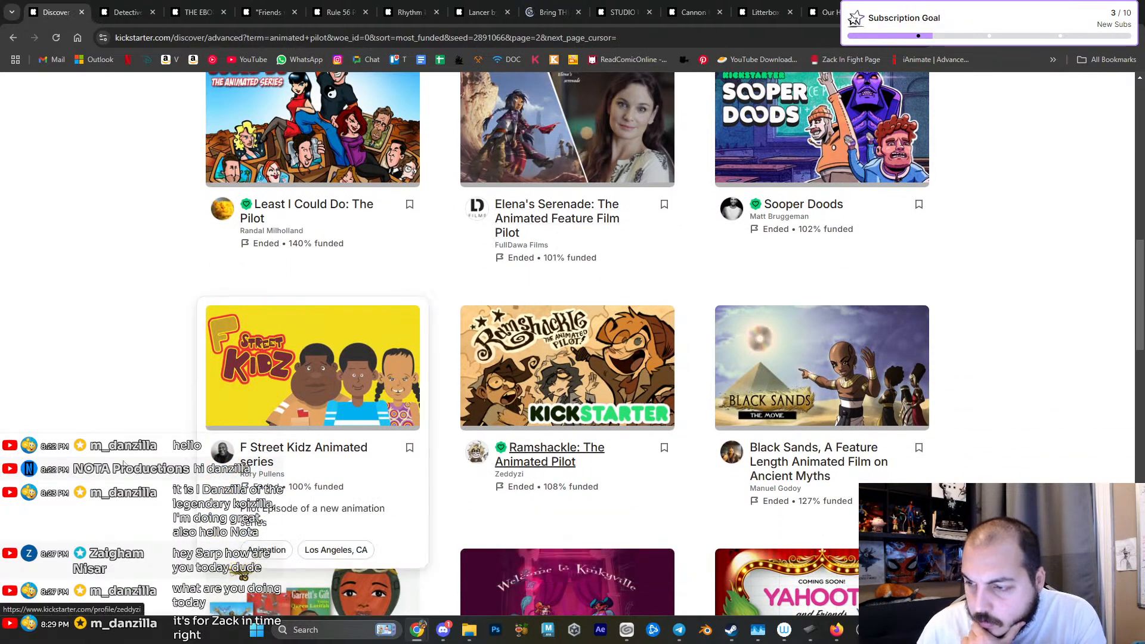
- Open the Black Sands, HEATHENS and Long Gone Gulch projects from the animated pilot results in separate browser tabs
{"action": "middle_click", "coordinate": [795, 471]}
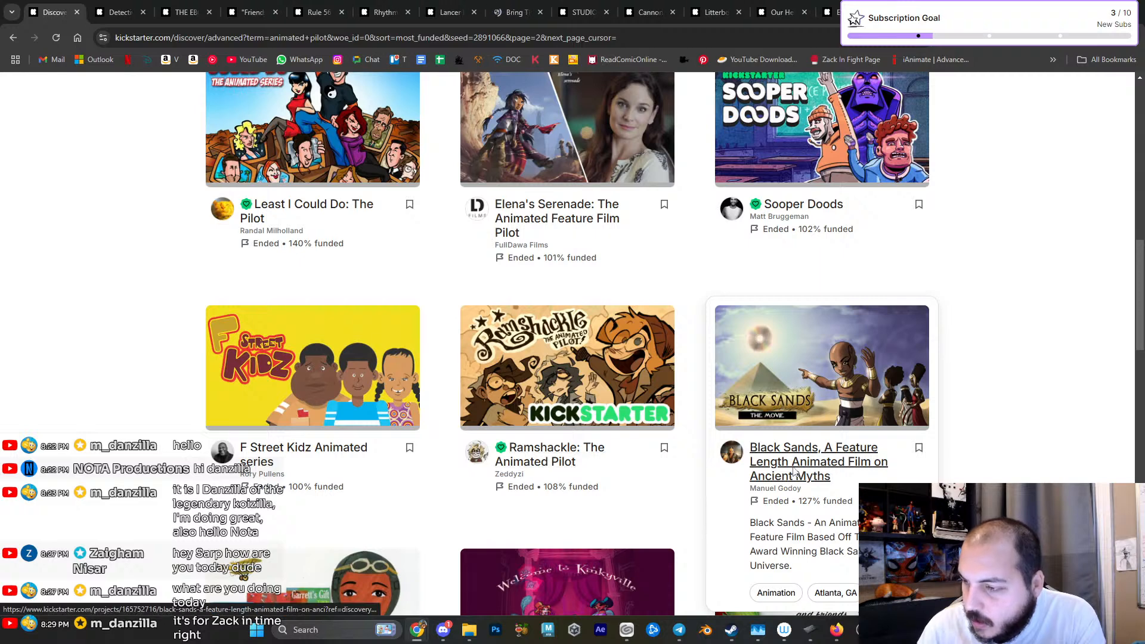
{"action": "scroll", "coordinate": [111, 475], "scroll_direction": "down", "scroll_amount": 3}
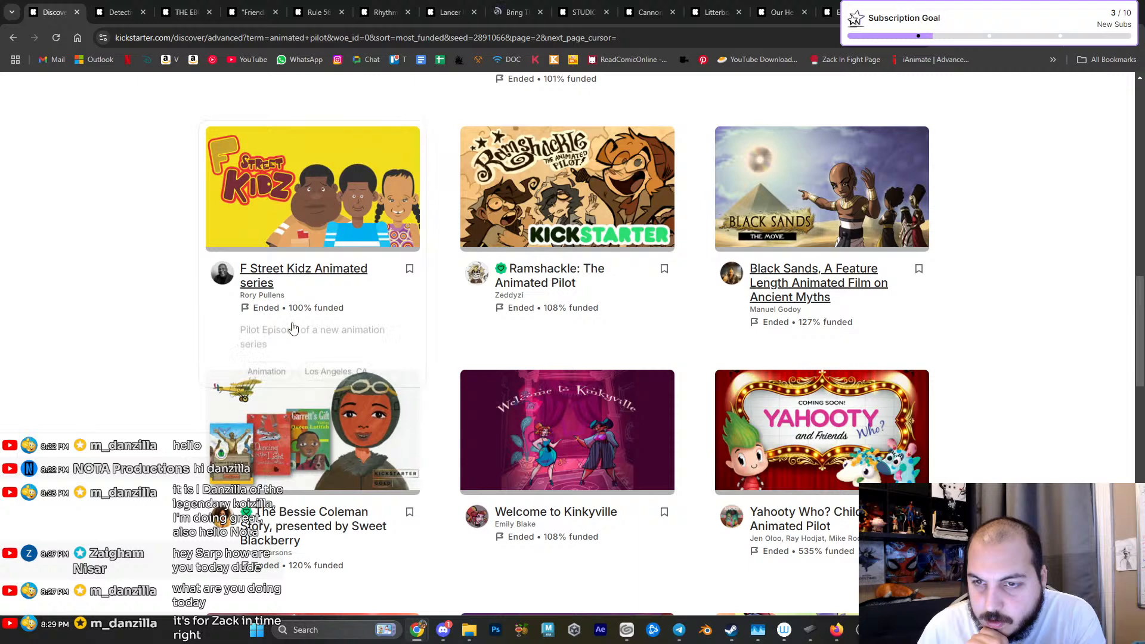
{"action": "scroll", "coordinate": [166, 413], "scroll_direction": "down", "scroll_amount": 1}
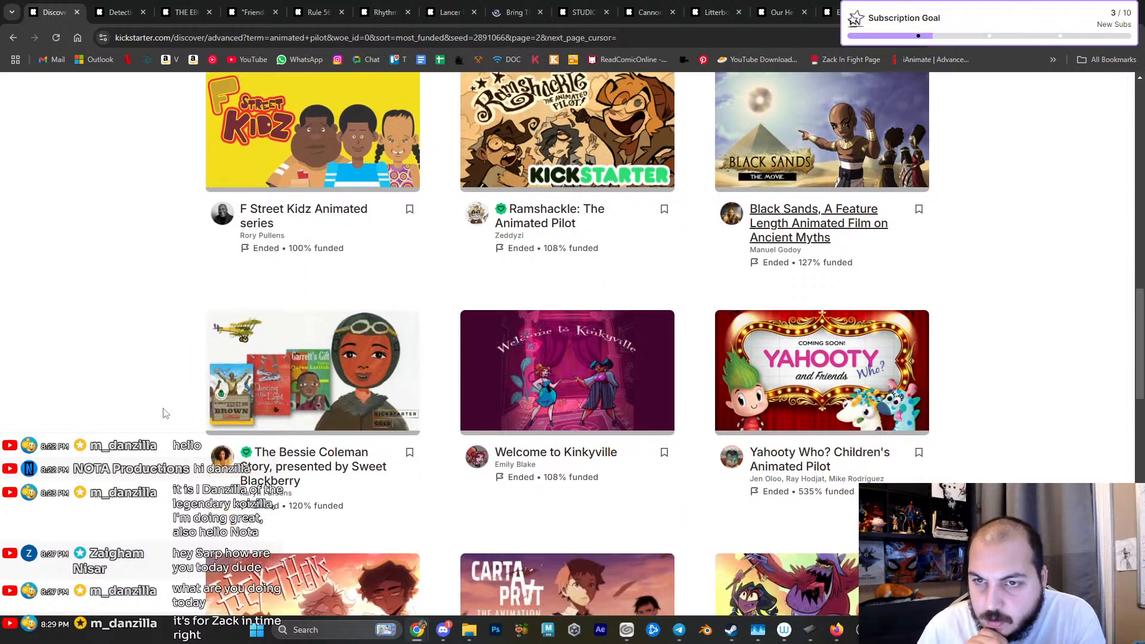
{"action": "scroll", "coordinate": [166, 413], "scroll_direction": "down", "scroll_amount": 3}
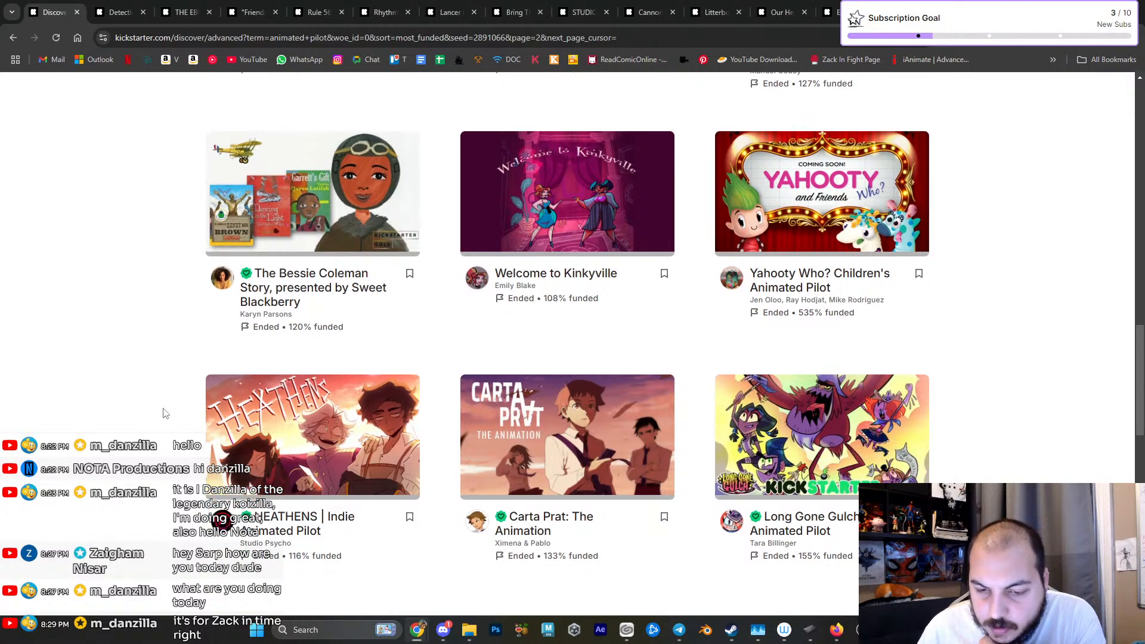
{"action": "middle_click", "coordinate": [309, 532]}
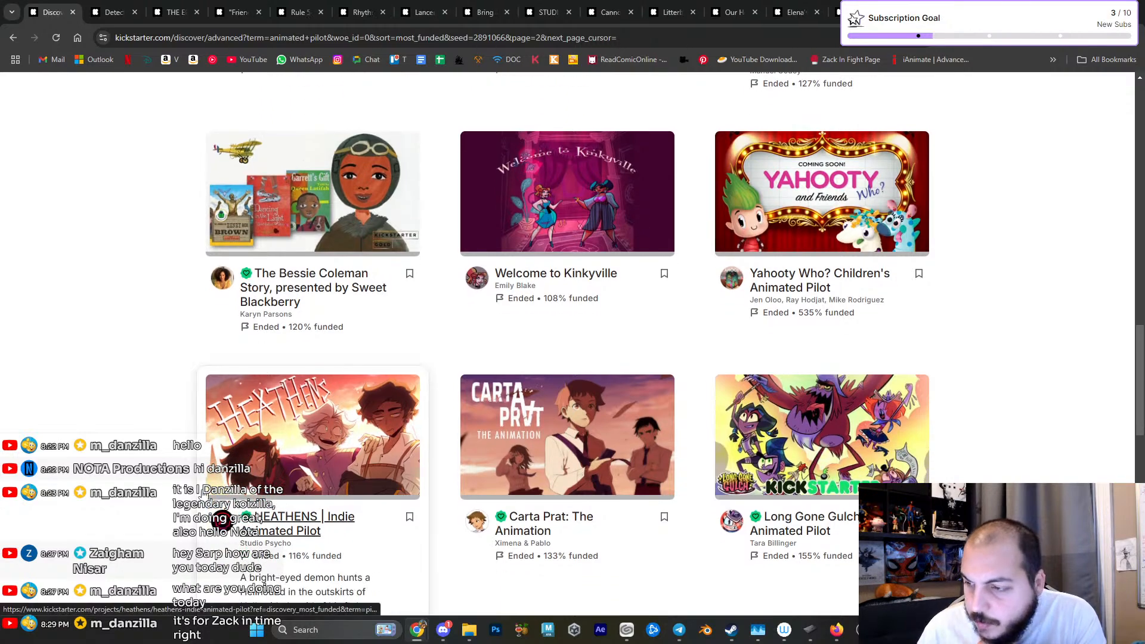
{"action": "middle_click", "coordinate": [823, 531]}
- Open the Malika Animated Series and The Rhino and the Redbill projects in separate browser tabs
{"action": "scroll", "coordinate": [105, 416], "scroll_direction": "down", "scroll_amount": 6}
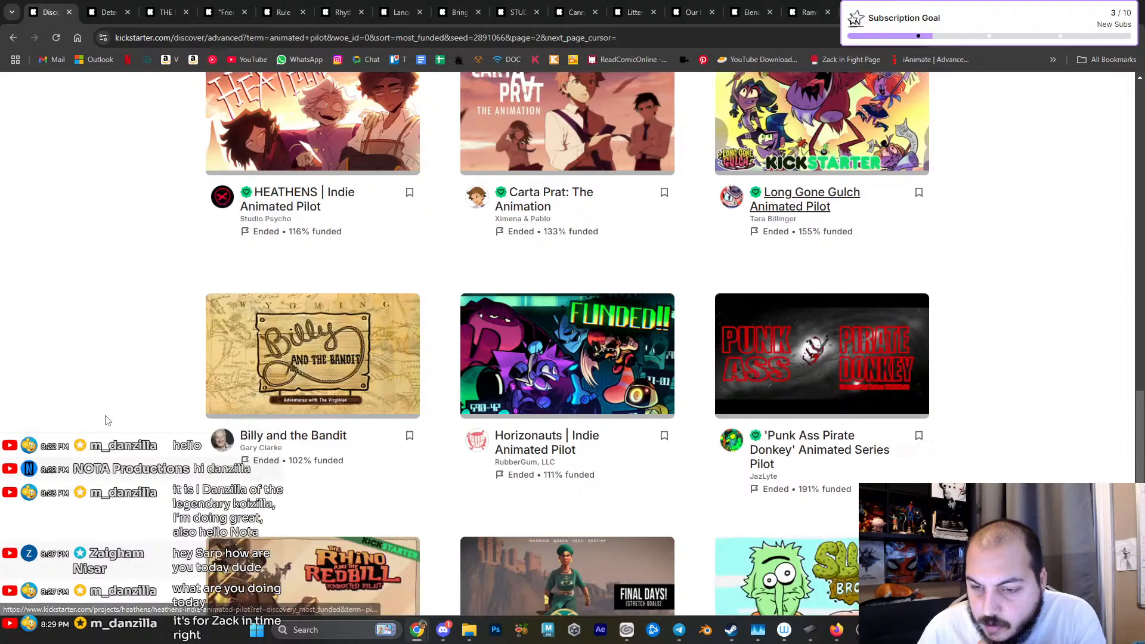
{"action": "scroll", "coordinate": [106, 420], "scroll_direction": "down", "scroll_amount": 2}
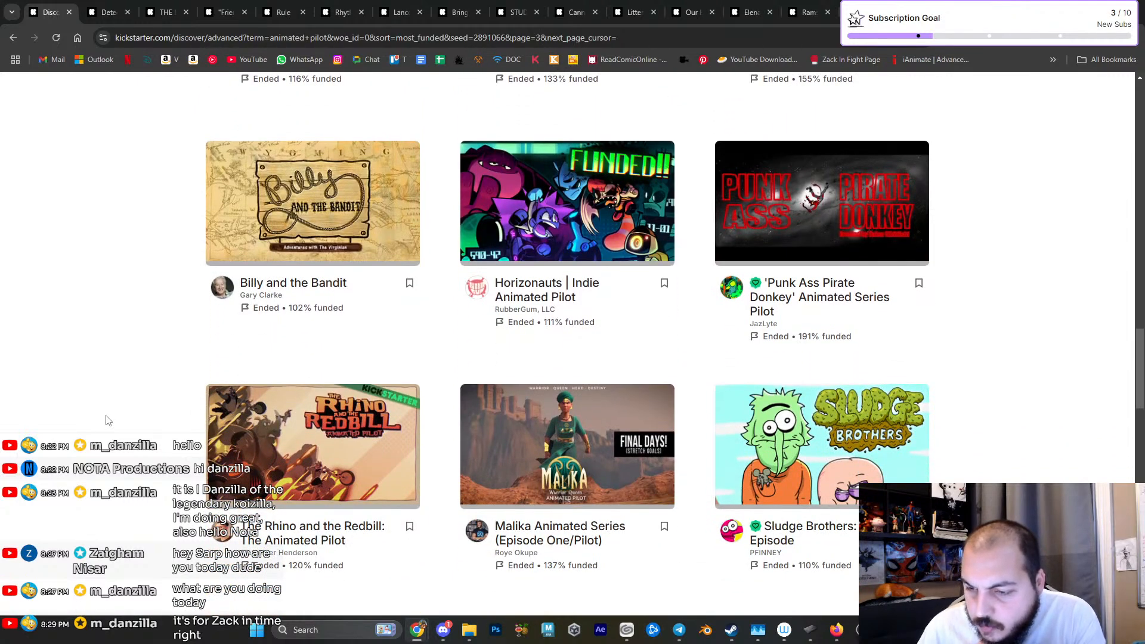
{"action": "middle_click", "coordinate": [560, 526]}
{"action": "middle_click", "coordinate": [262, 526]}
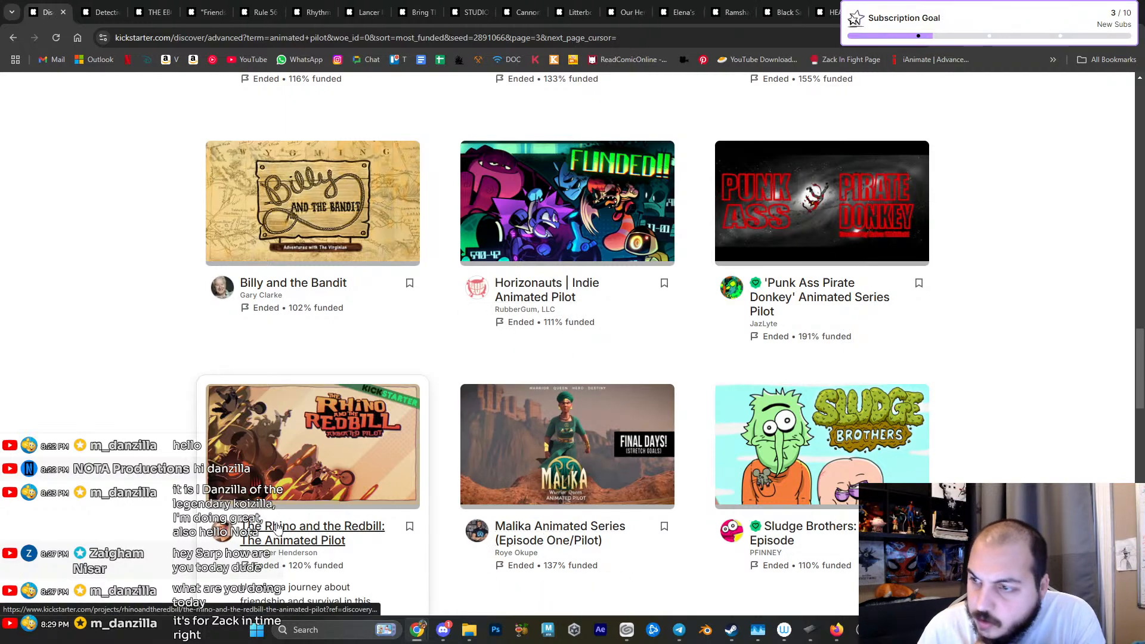
- Open The Carsons and Wizard Incidents projects in separate browser tabs and look through the further animated pilot results
{"action": "scroll", "coordinate": [262, 526], "scroll_direction": "down", "scroll_amount": 3}
{"action": "scroll", "coordinate": [567, 343], "scroll_direction": "down", "scroll_amount": 2}
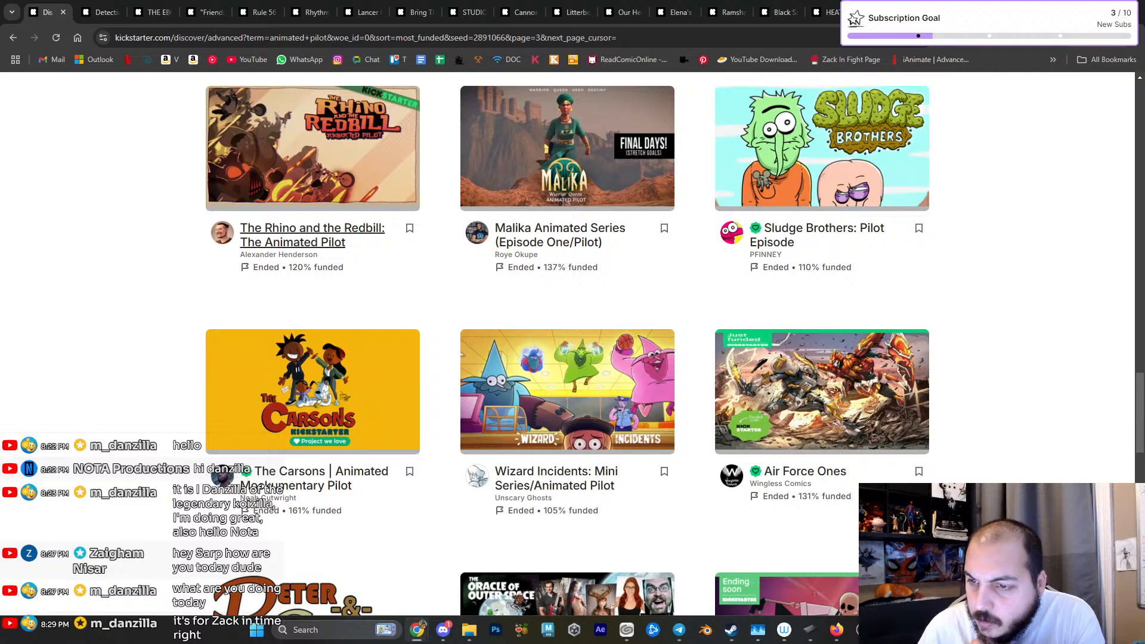
{"action": "scroll", "coordinate": [567, 343], "scroll_direction": "down", "scroll_amount": 2}
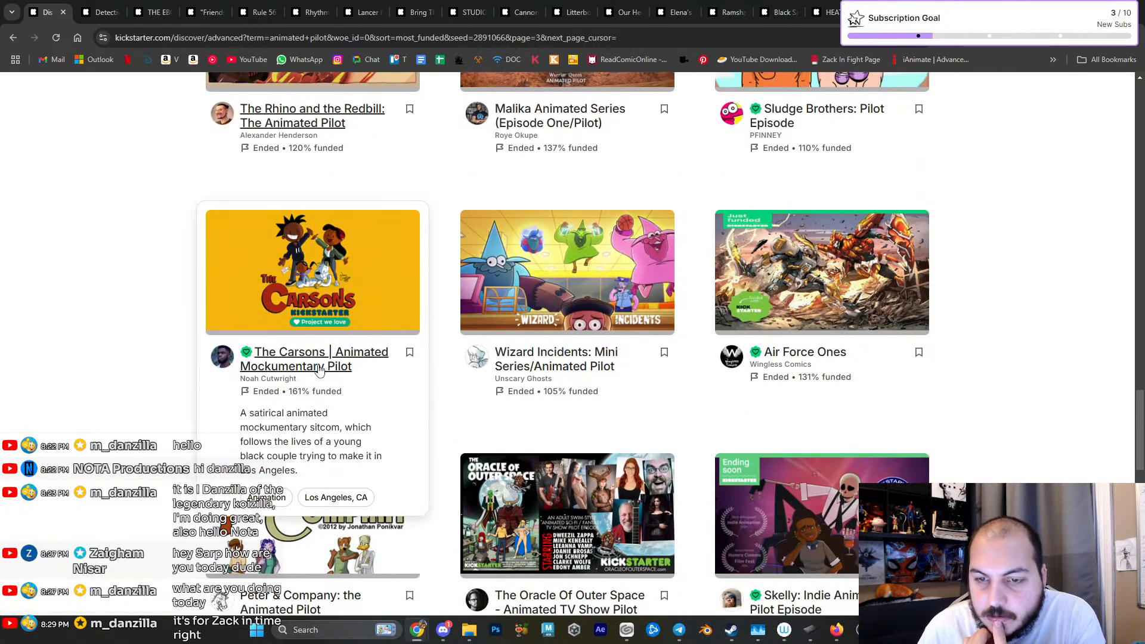
{"action": "scroll", "coordinate": [126, 384], "scroll_direction": "down", "scroll_amount": 1}
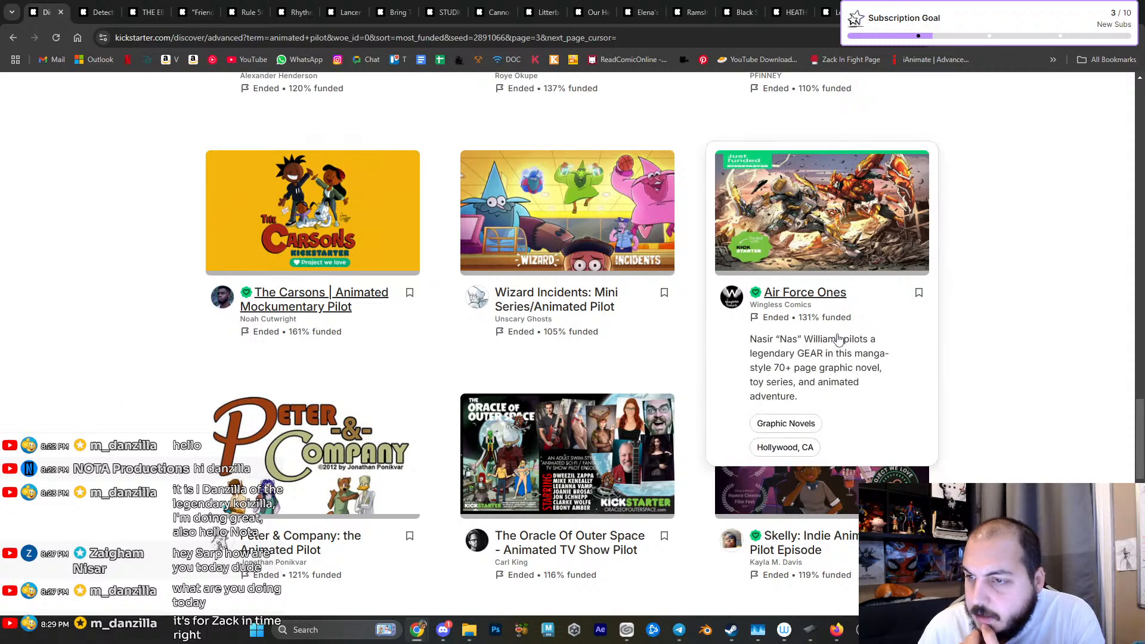
{"action": "mouse_move", "coordinate": [586, 316]}
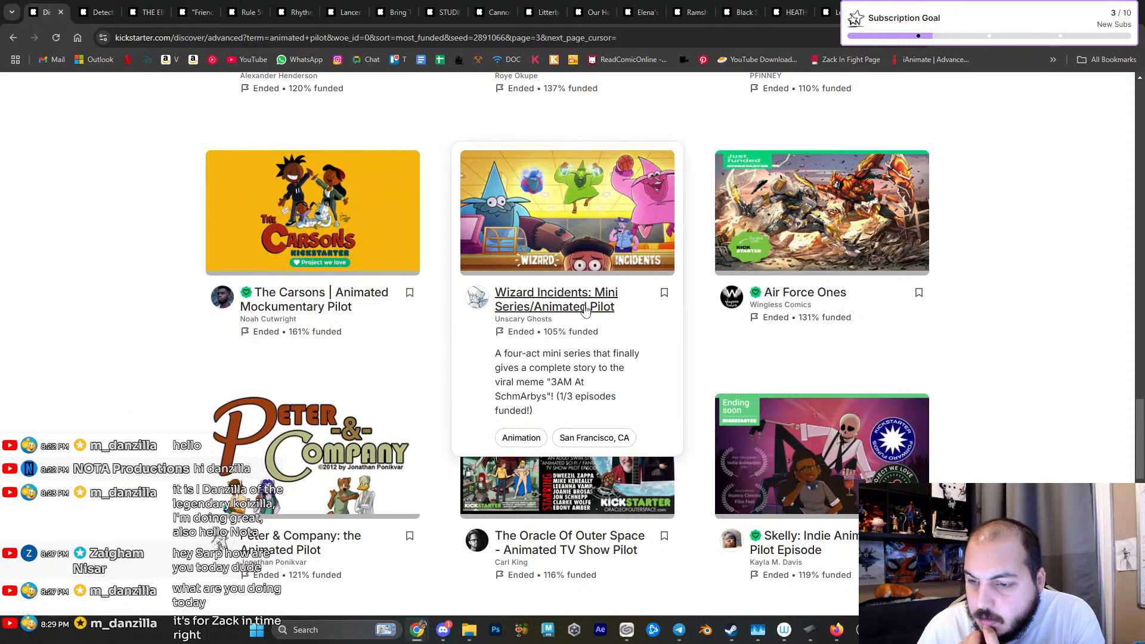
{"action": "scroll", "coordinate": [117, 396], "scroll_direction": "down", "scroll_amount": 2}
{"action": "scroll", "coordinate": [117, 397], "scroll_direction": "down", "scroll_amount": 1}
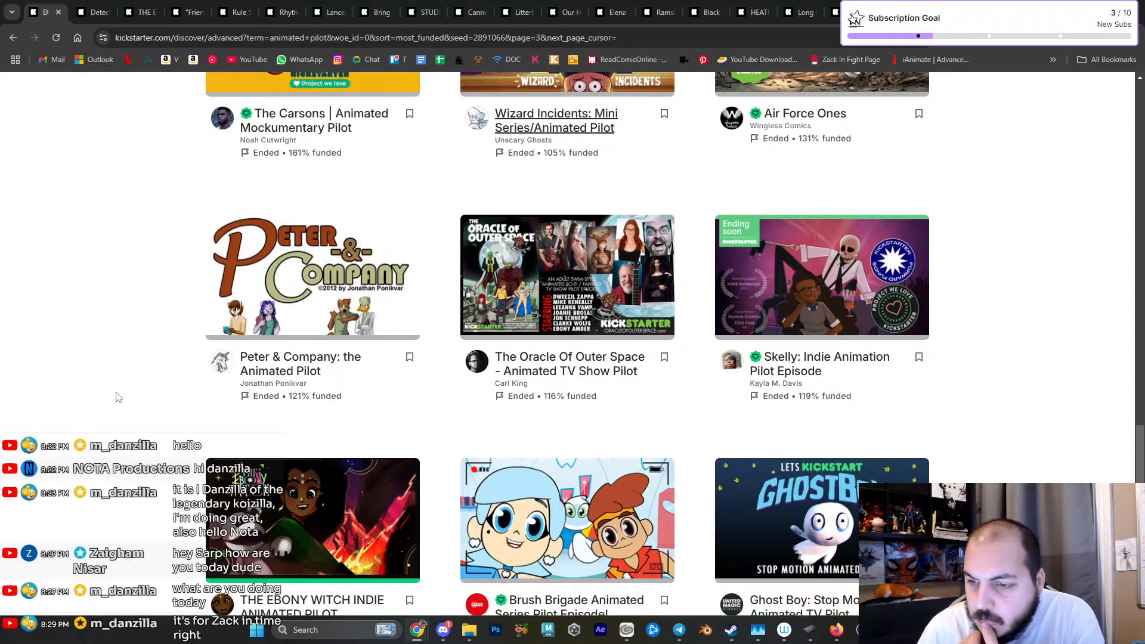
{"action": "scroll", "coordinate": [118, 396], "scroll_direction": "down", "scroll_amount": 2}
{"action": "scroll", "coordinate": [117, 397], "scroll_direction": "down", "scroll_amount": 4}
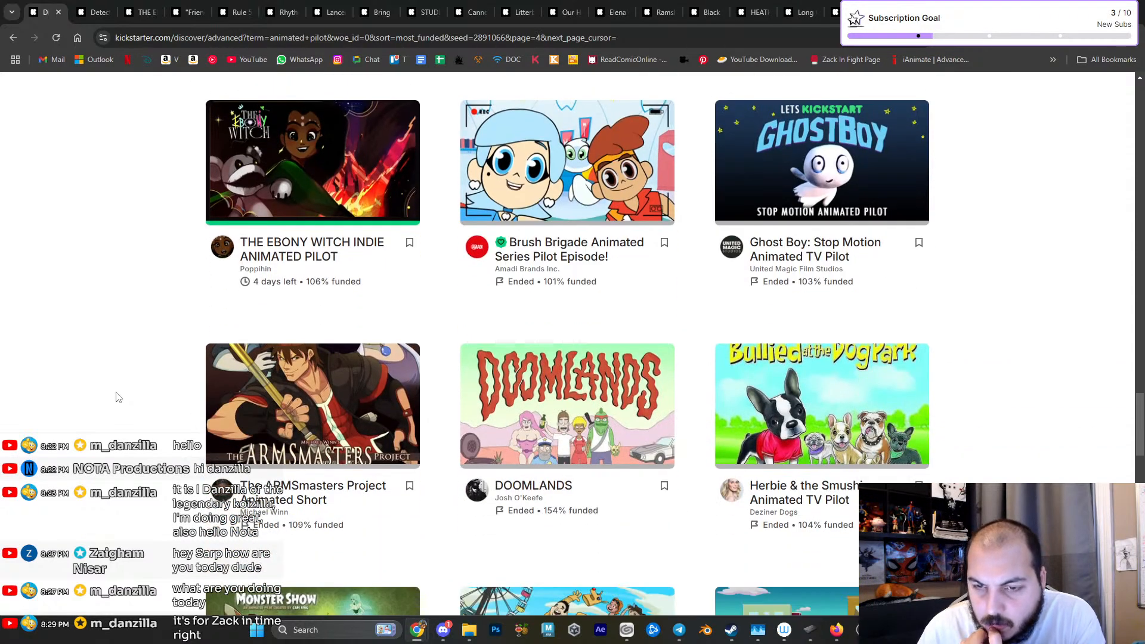
{"action": "scroll", "coordinate": [118, 396], "scroll_direction": "down", "scroll_amount": 2}
{"action": "scroll", "coordinate": [118, 397], "scroll_direction": "down", "scroll_amount": 2}
{"action": "scroll", "coordinate": [119, 395], "scroll_direction": "down", "scroll_amount": 3}
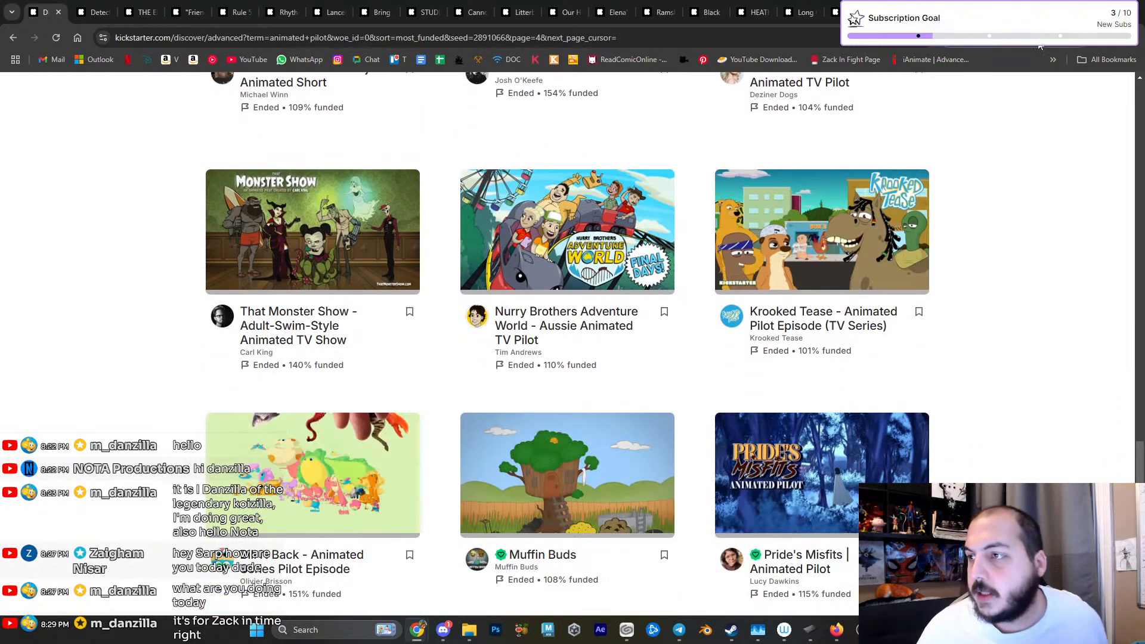
- Go to the Detective Palooka project page and play the start of its pitch video at a lower volume
{"action": "key", "text": "ctrl+Tab"}
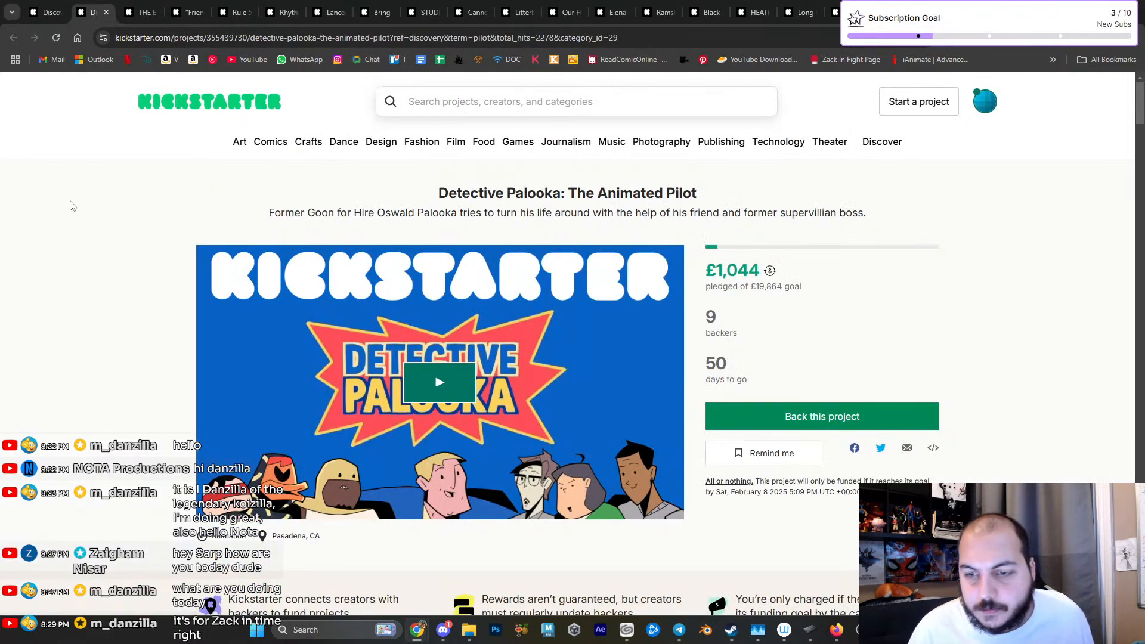
{"action": "left_click", "coordinate": [440, 378]}
{"action": "scroll", "coordinate": [174, 338], "scroll_direction": "down", "scroll_amount": 1}
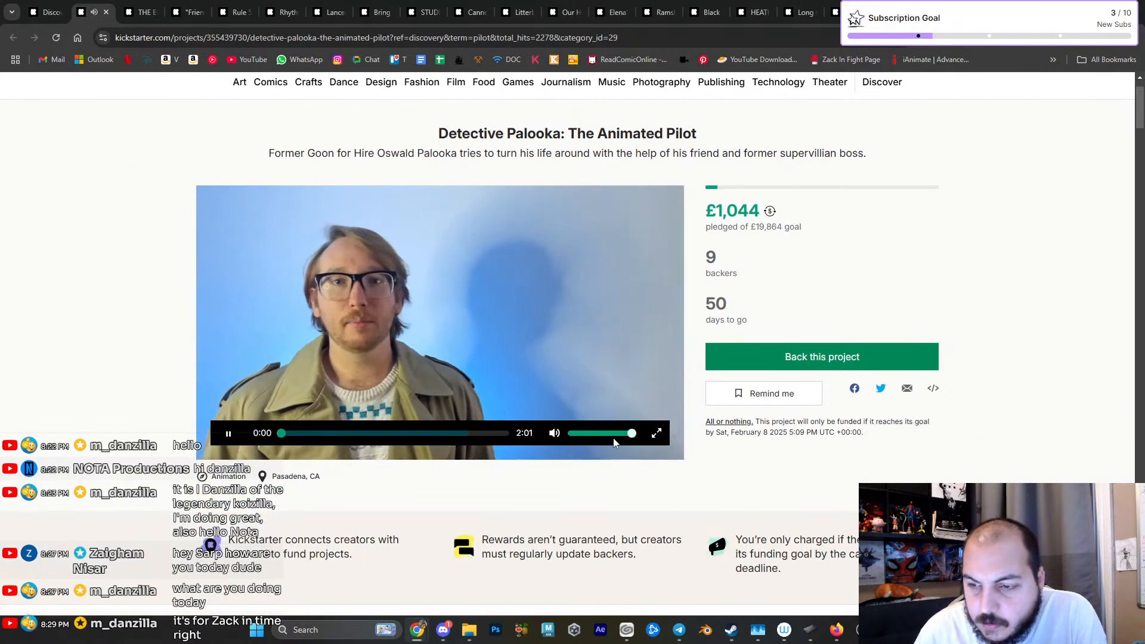
{"action": "left_click", "coordinate": [583, 433]}
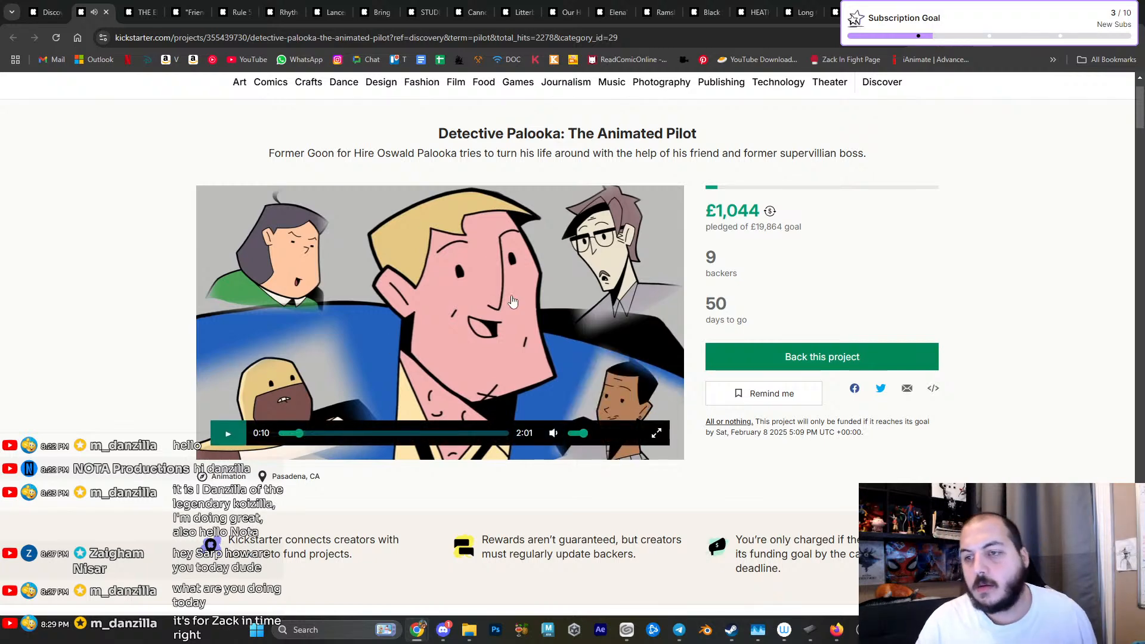
- Fit the Kickstarter window to one half of the screen and place a new tab as its own window in the other half
{"action": "mouse_move", "coordinate": [1027, 9]}
{"action": "left_mouse_down"}
{"action": "mouse_move", "coordinate": [310, 201]}
{"action": "mouse_move", "coordinate": [0, 236]}
{"action": "left_mouse_up"}
{"action": "left_click_drag", "start_coordinate": [198, 164], "coordinate": [5, 199]}
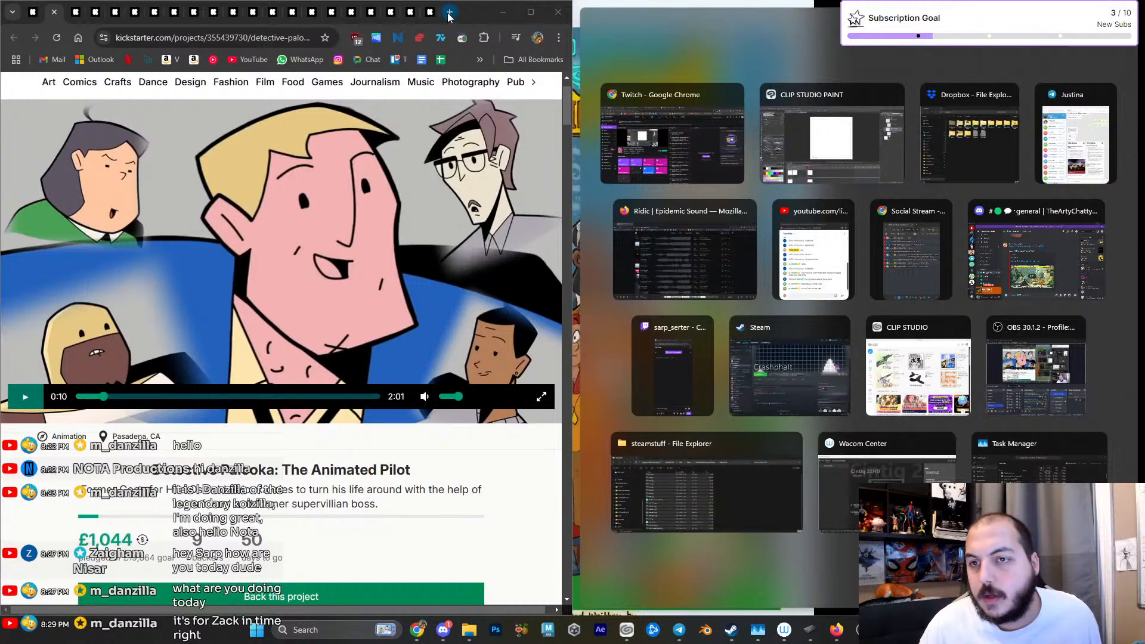
{"action": "left_click", "coordinate": [448, 13]}
{"action": "left_click_drag", "start_coordinate": [425, 17], "coordinate": [1144, 90]}
- Create a blank Google Docs document in the new window and name it CrowdFund Needs
{"action": "type", "text": "d"}
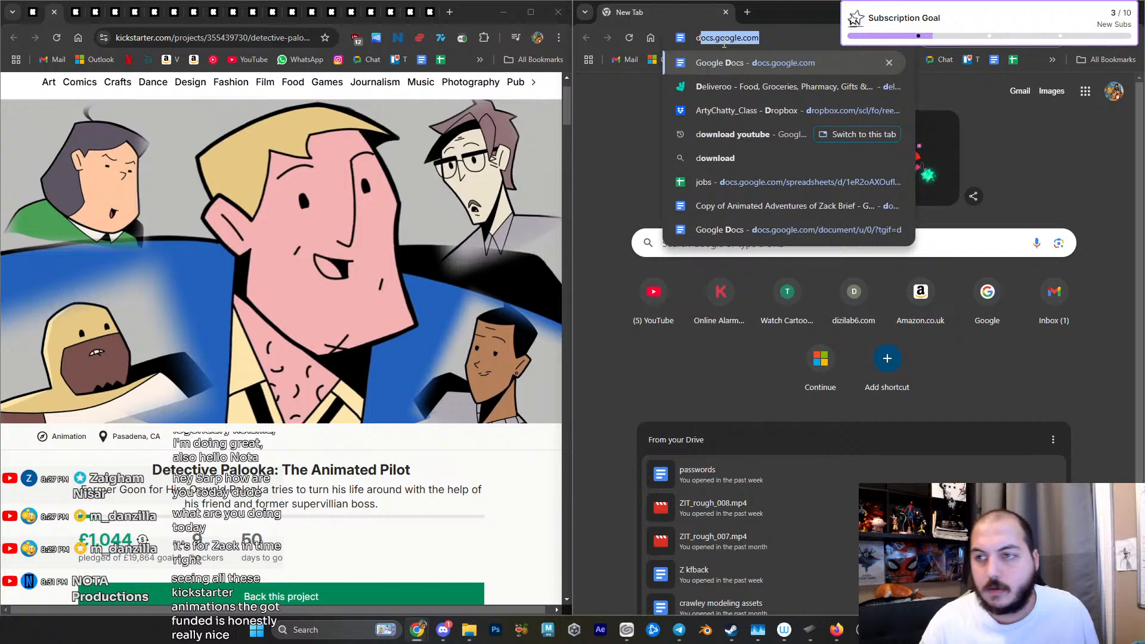
{"action": "type", "text": "ocs"}
{"action": "key", "text": "Return"}
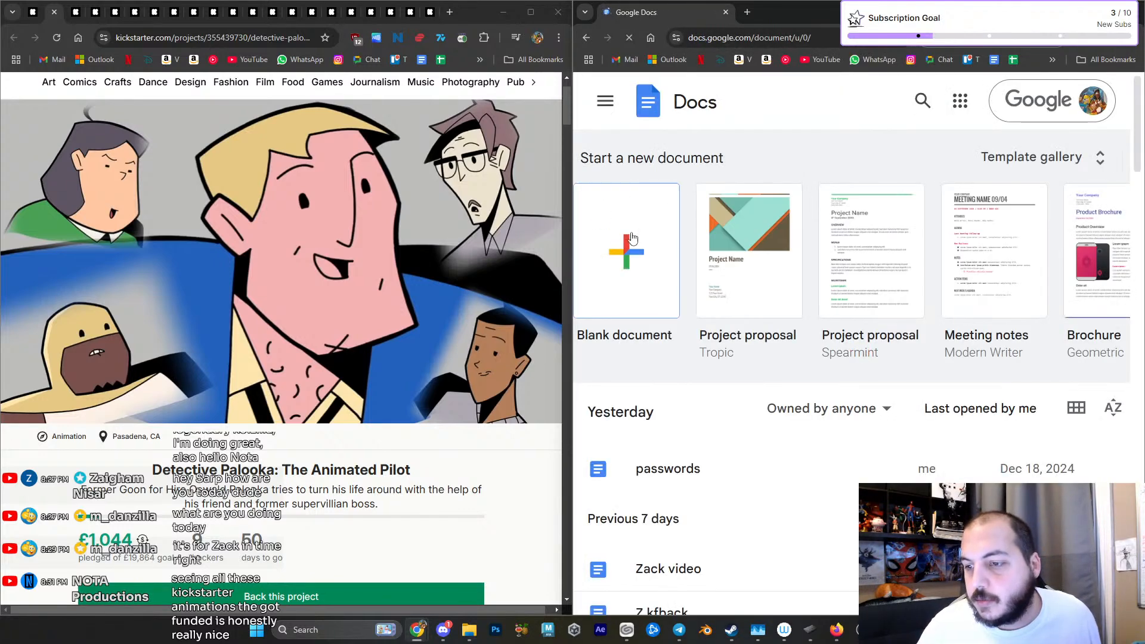
{"action": "left_click", "coordinate": [622, 242]}
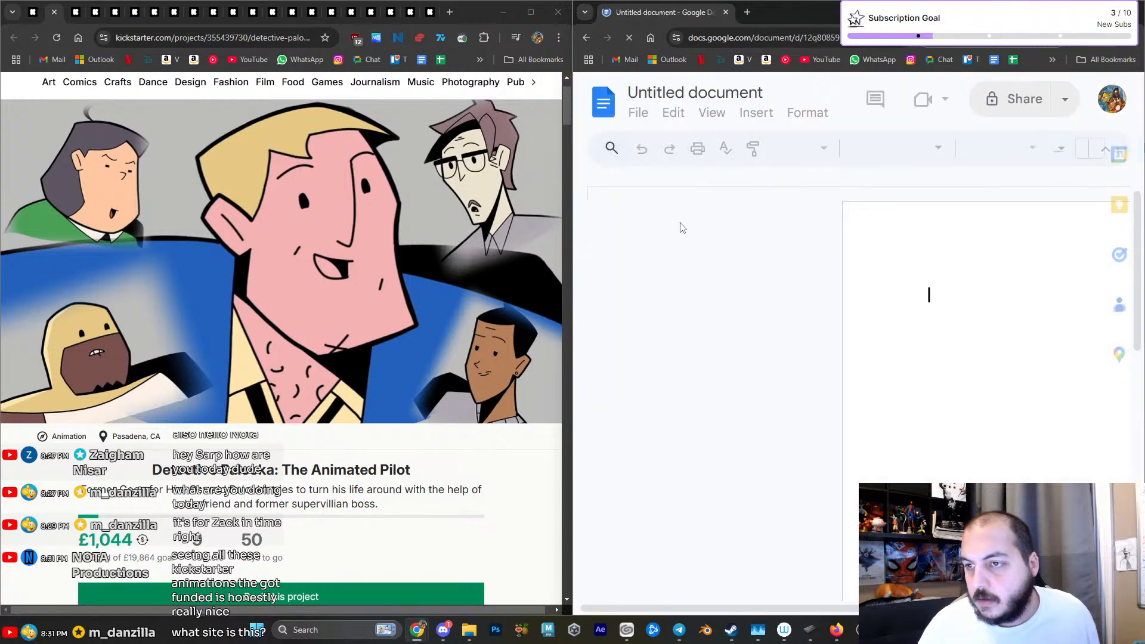
{"action": "left_click", "coordinate": [671, 92]}
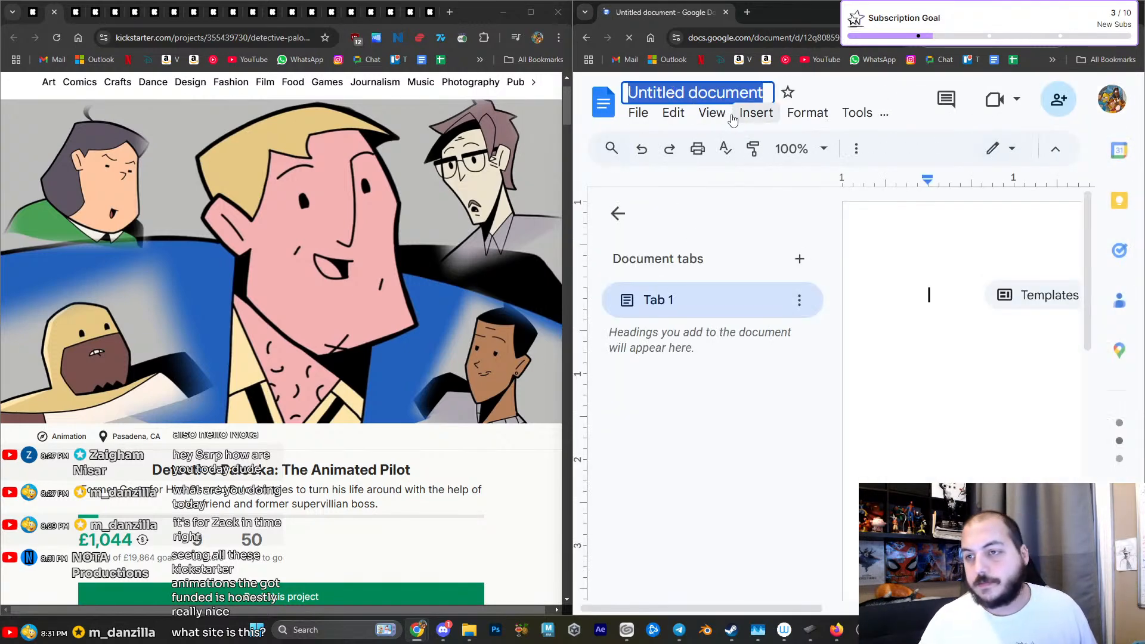
{"action": "type", "text": "CrowdFund Needs"}
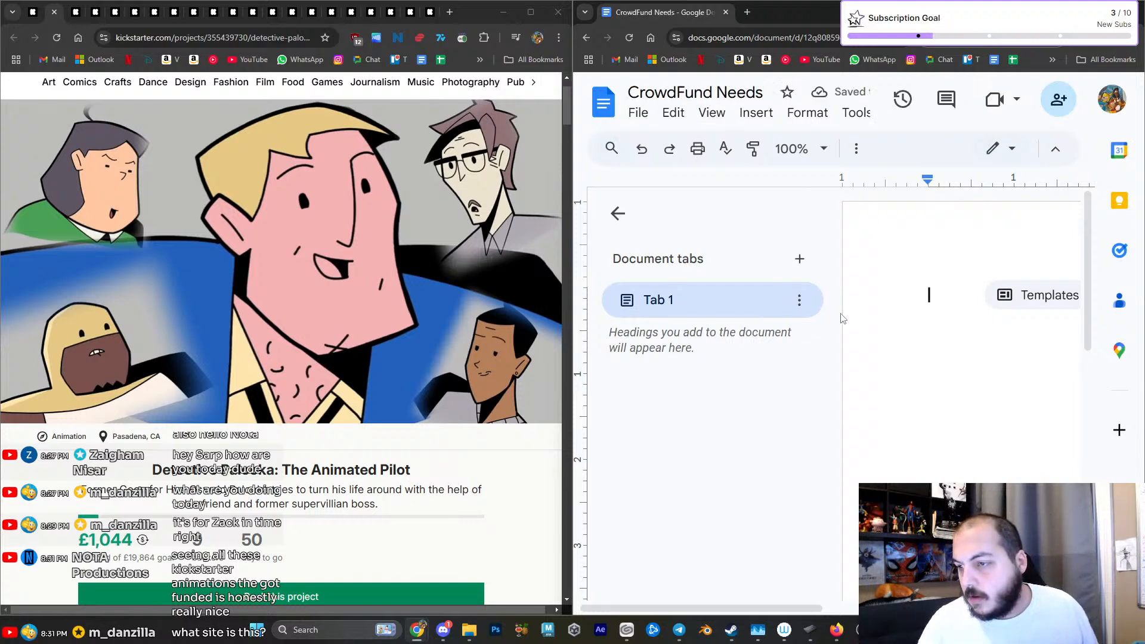
{"action": "key", "text": "Return"}
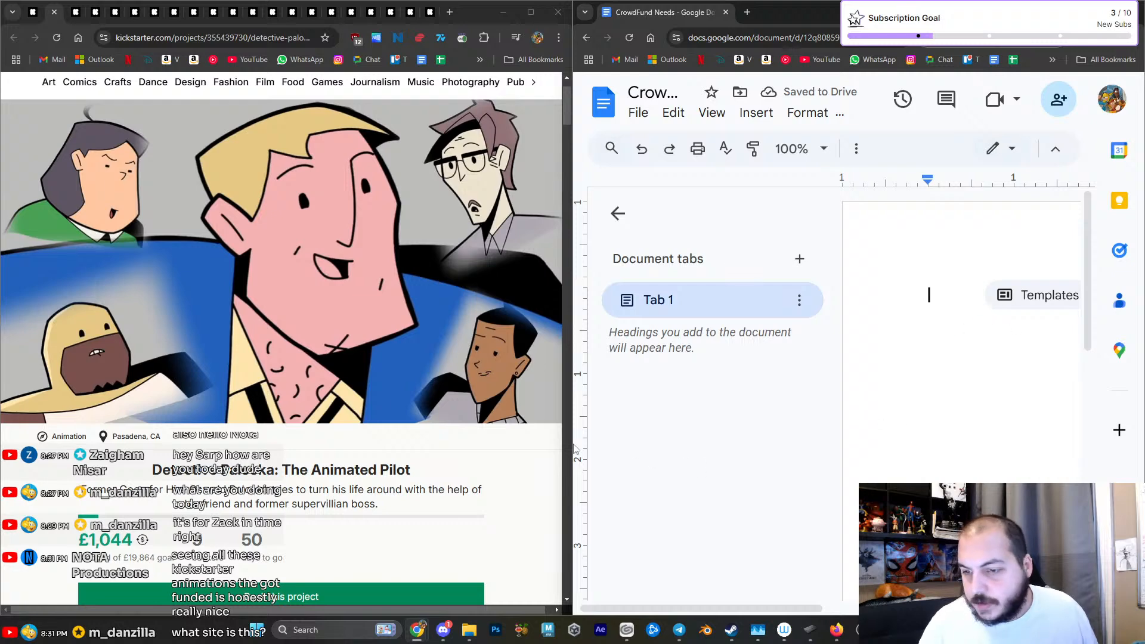
- Hide the document tabs outline, bring the page into view and write "Intro Video" as the first line
{"action": "left_click_drag", "start_coordinate": [962, 377], "coordinate": [913, 386]}
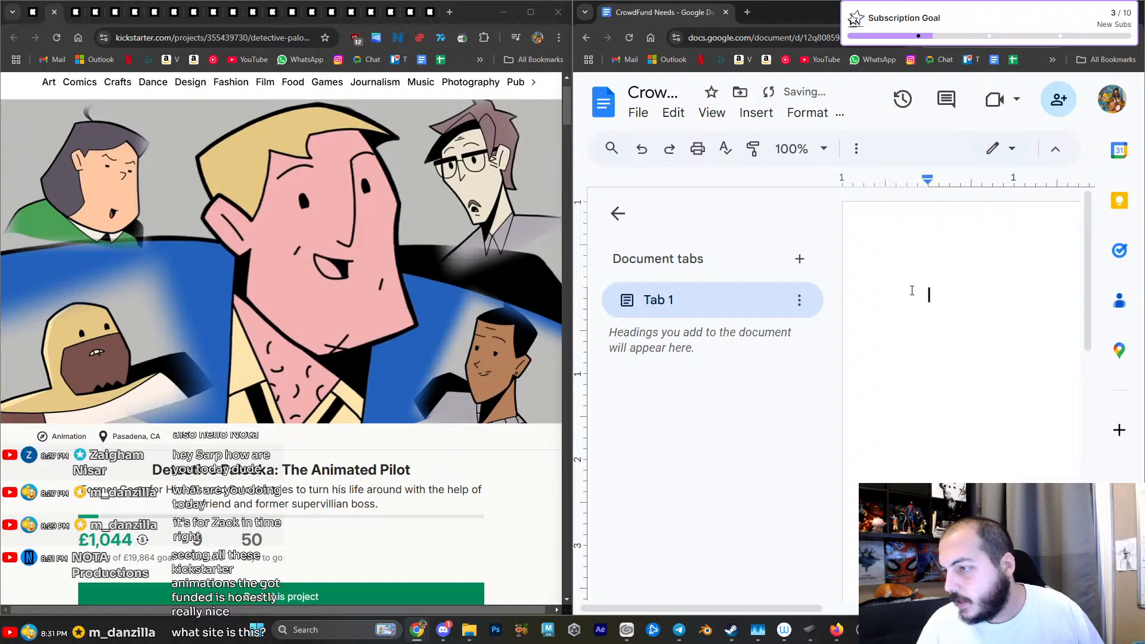
{"action": "mouse_move", "coordinate": [757, 625]}
{"action": "left_click_drag", "start_coordinate": [688, 609], "coordinate": [810, 602]}
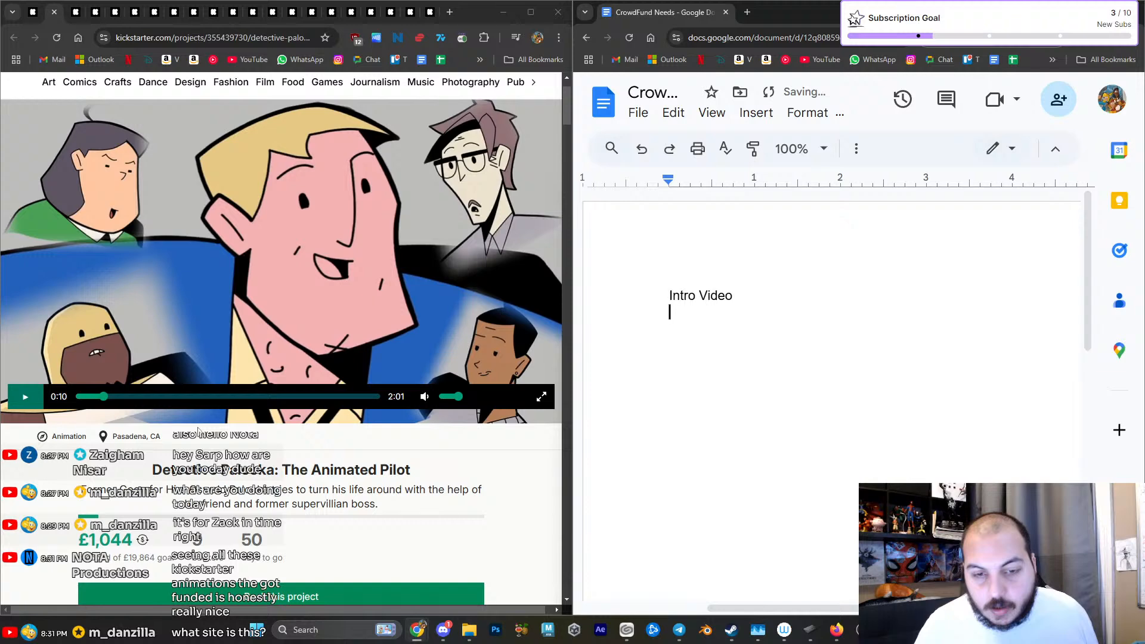
- Watch more of the Detective Palooka pitch video at a slightly higher volume and close that project's tab
{"action": "left_click", "coordinate": [18, 409]}
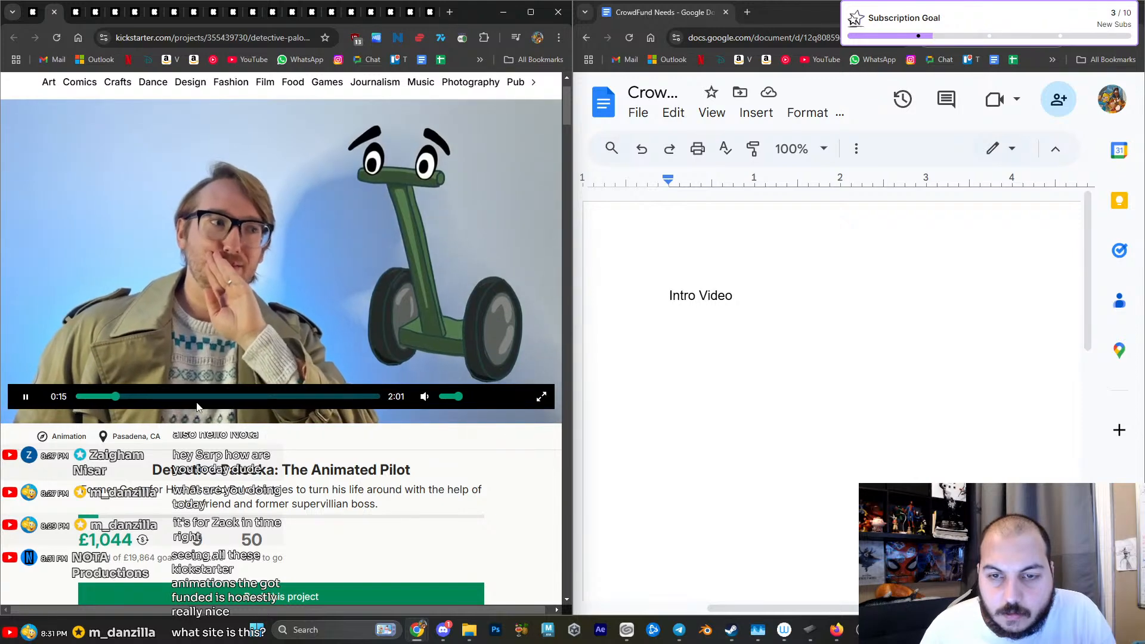
{"action": "left_click", "coordinate": [470, 398]}
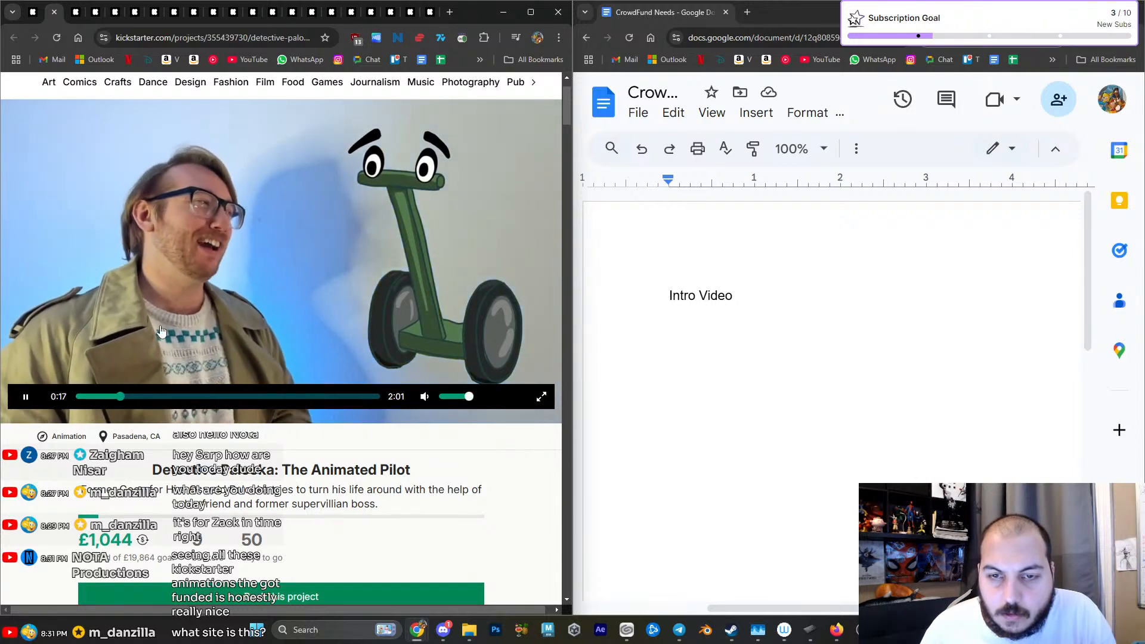
{"action": "scroll", "coordinate": [59, 177], "scroll_direction": "up", "scroll_amount": 1}
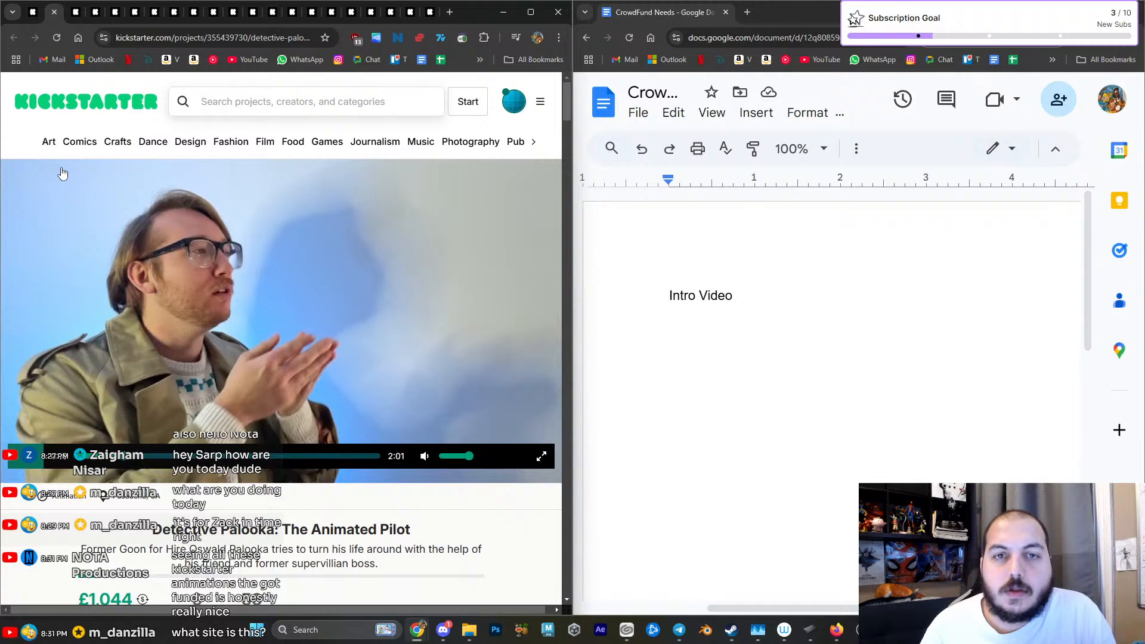
{"action": "left_click", "coordinate": [55, 11]}
- Play THE EBONY WITCH pitch video with adjusted volume and examine how it presents the project
{"action": "left_click", "coordinate": [232, 352]}
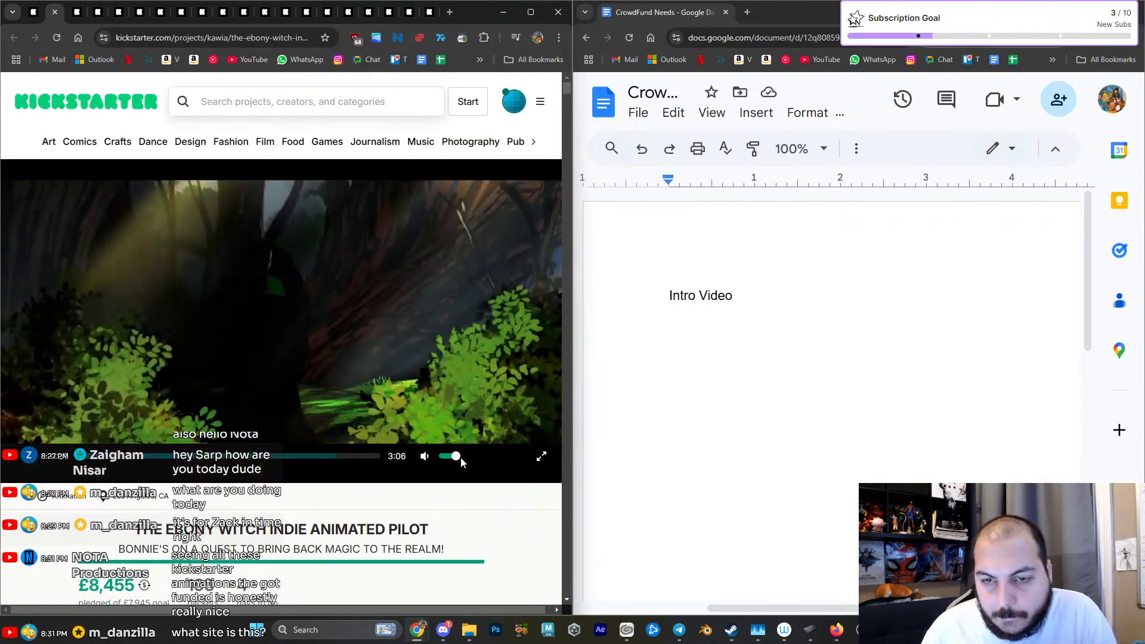
{"action": "left_click", "coordinate": [464, 458]}
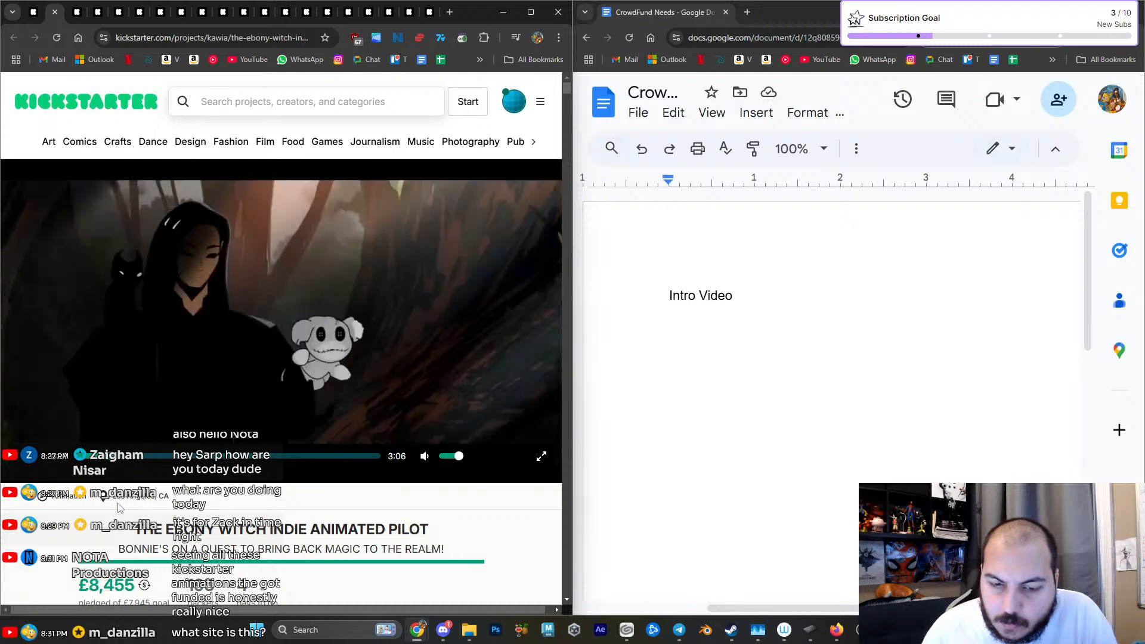
{"action": "scroll", "coordinate": [106, 511], "scroll_direction": "down", "scroll_amount": 1}
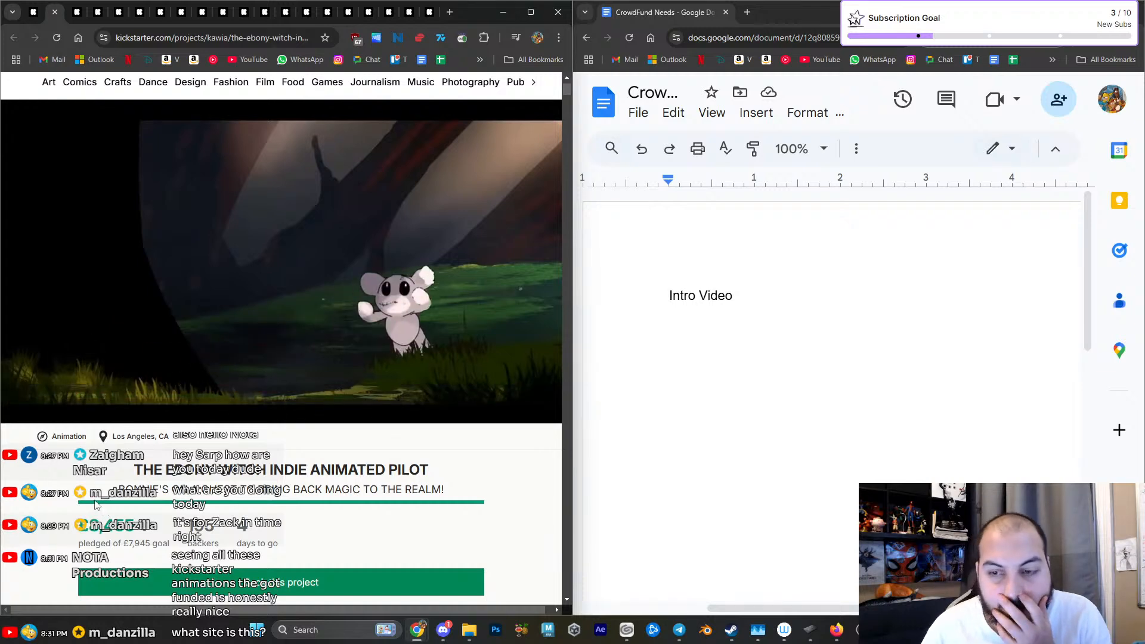
{"action": "scroll", "coordinate": [100, 505], "scroll_direction": "up", "scroll_amount": 1}
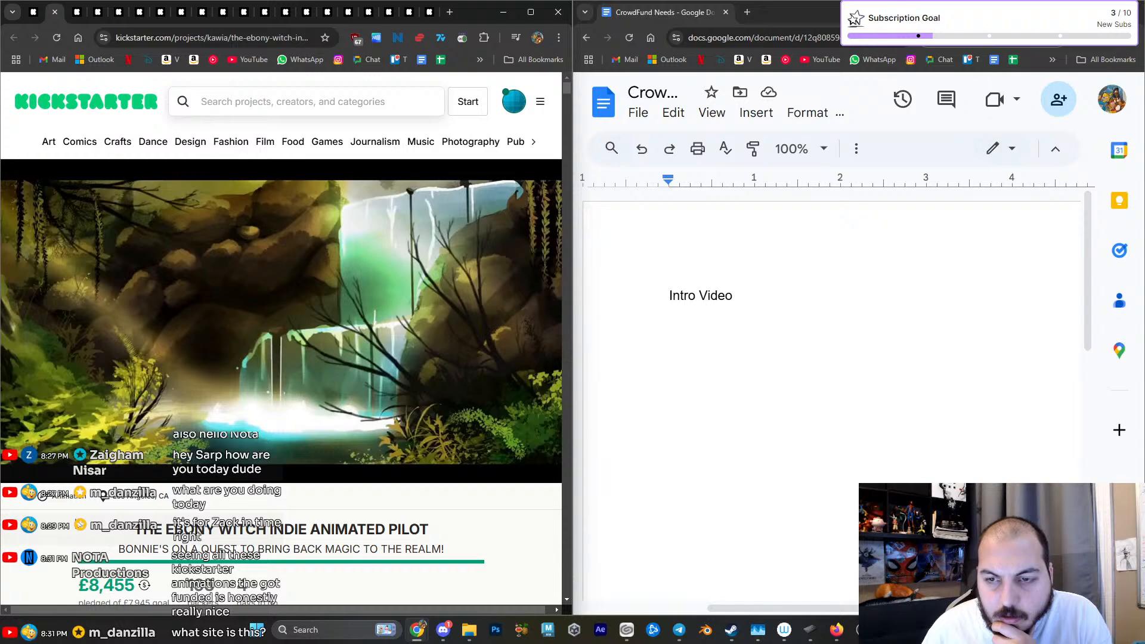
{"action": "mouse_move", "coordinate": [143, 434]}
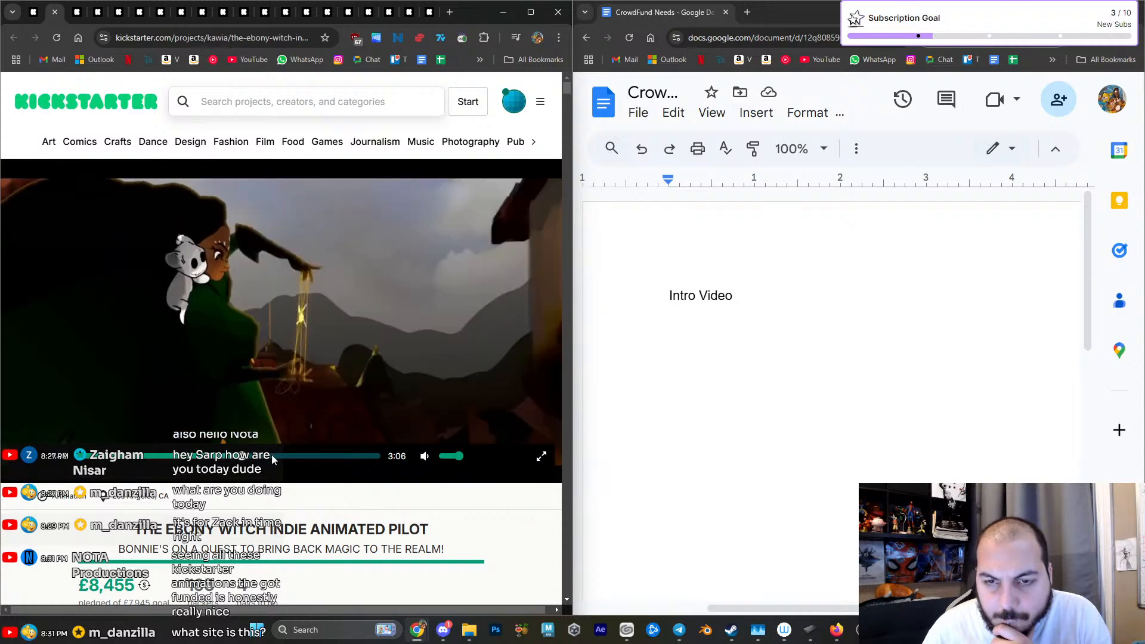
- Skip through the rest of THE EBONY WITCH pitch video, pause it and skim the project's funding details below
{"action": "left_click", "coordinate": [273, 455]}
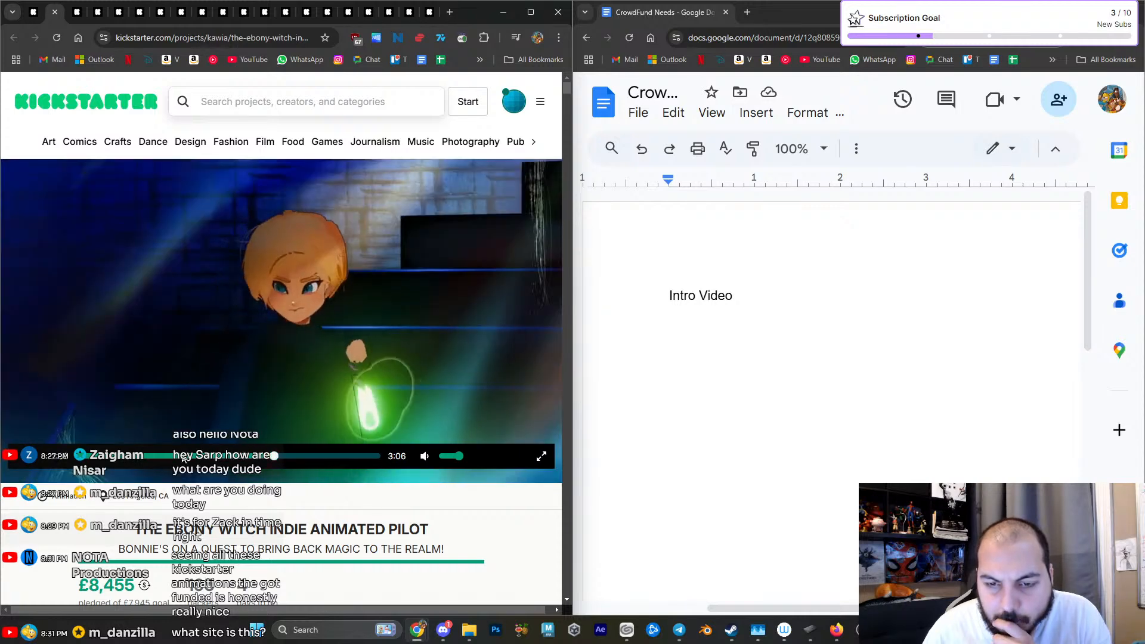
{"action": "left_click", "coordinate": [183, 457]}
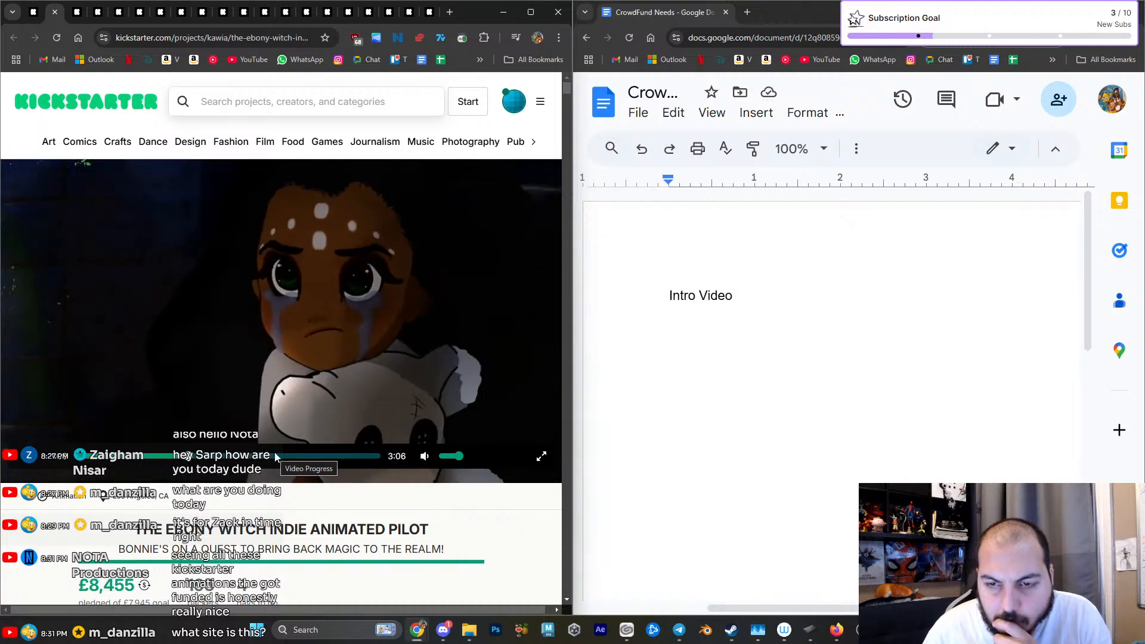
{"action": "left_click", "coordinate": [282, 456]}
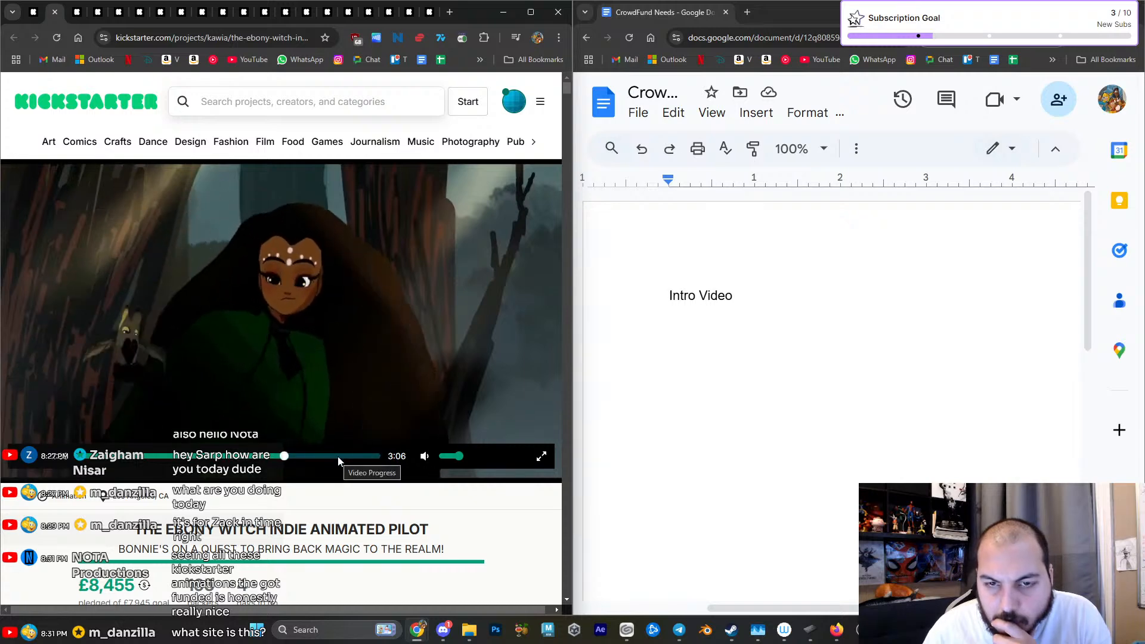
{"action": "left_click", "coordinate": [337, 456]}
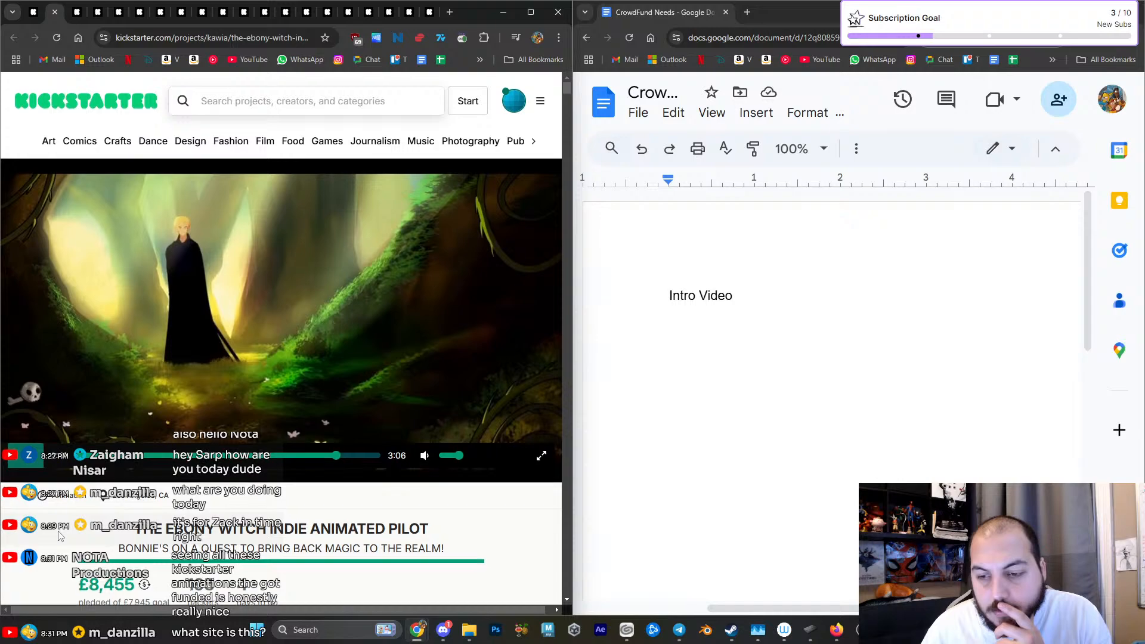
{"action": "scroll", "coordinate": [59, 536], "scroll_direction": "down", "scroll_amount": 7}
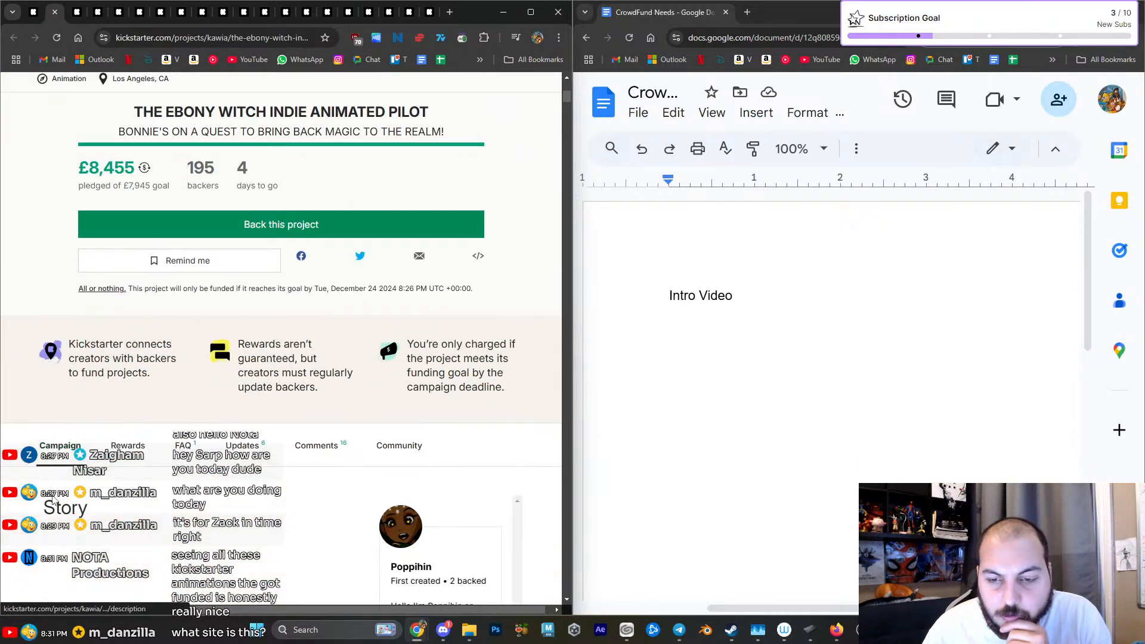
{"action": "scroll", "coordinate": [53, 501], "scroll_direction": "down", "scroll_amount": 6}
{"action": "scroll", "coordinate": [52, 501], "scroll_direction": "up", "scroll_amount": 12}
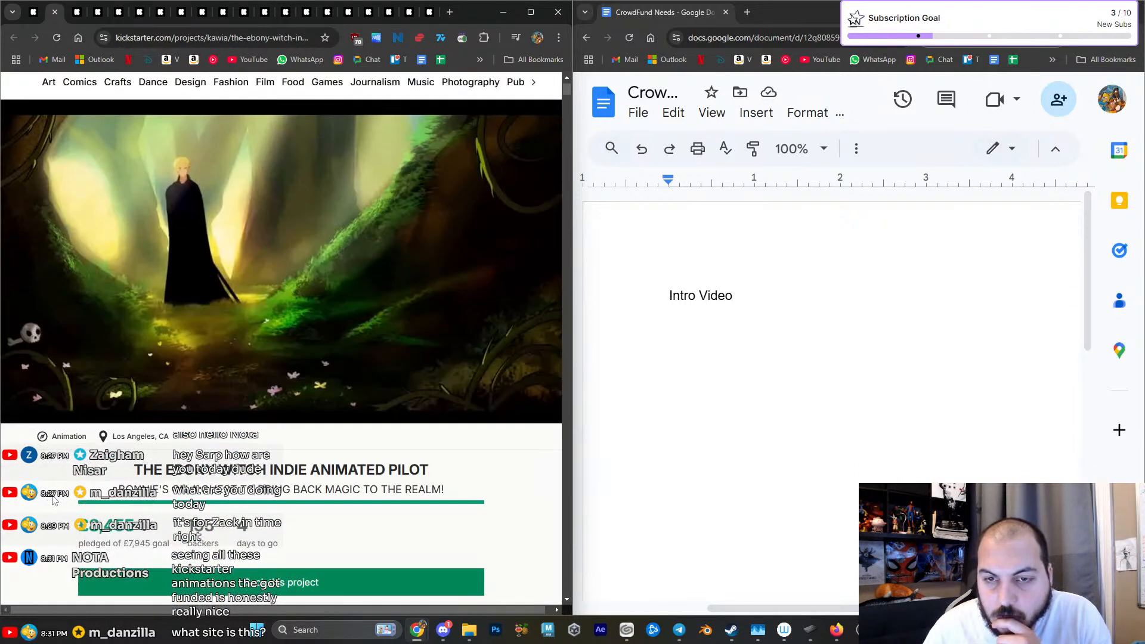
{"action": "scroll", "coordinate": [53, 501], "scroll_direction": "up", "scroll_amount": 1}
- Add "Storyboard Shots for Trailer" to the CrowdFund Needs document, one blank line below "Intro Video"
{"action": "left_click", "coordinate": [765, 300]}
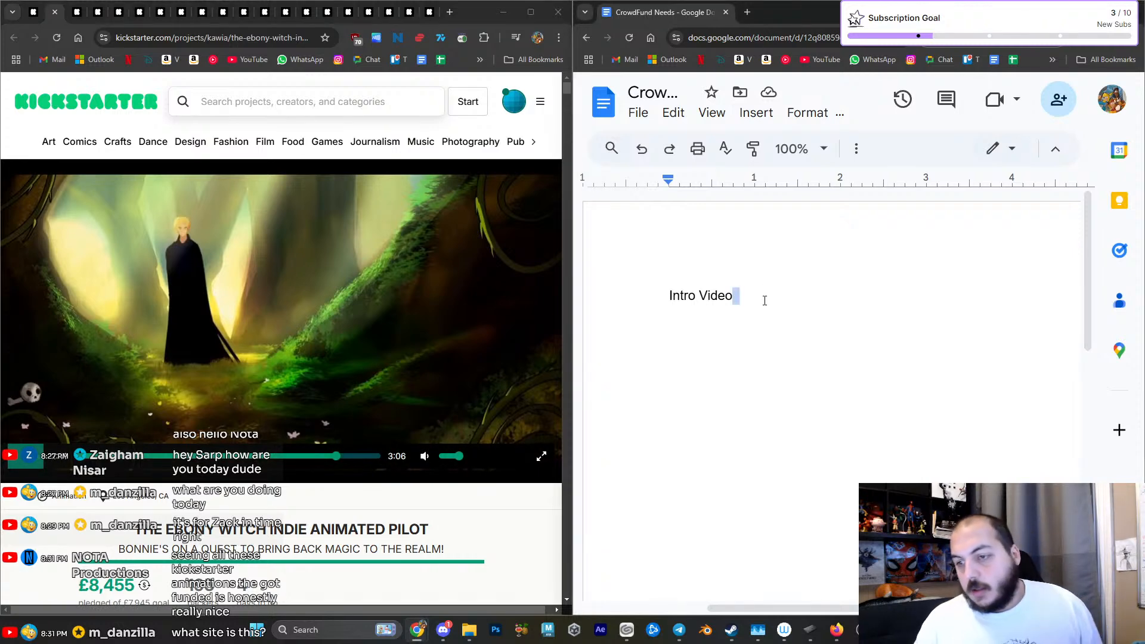
{"action": "key", "text": "Return"}
{"action": "key", "text": "Return"}
{"action": "type", "text": "Storyboard Shots for Trailer"}
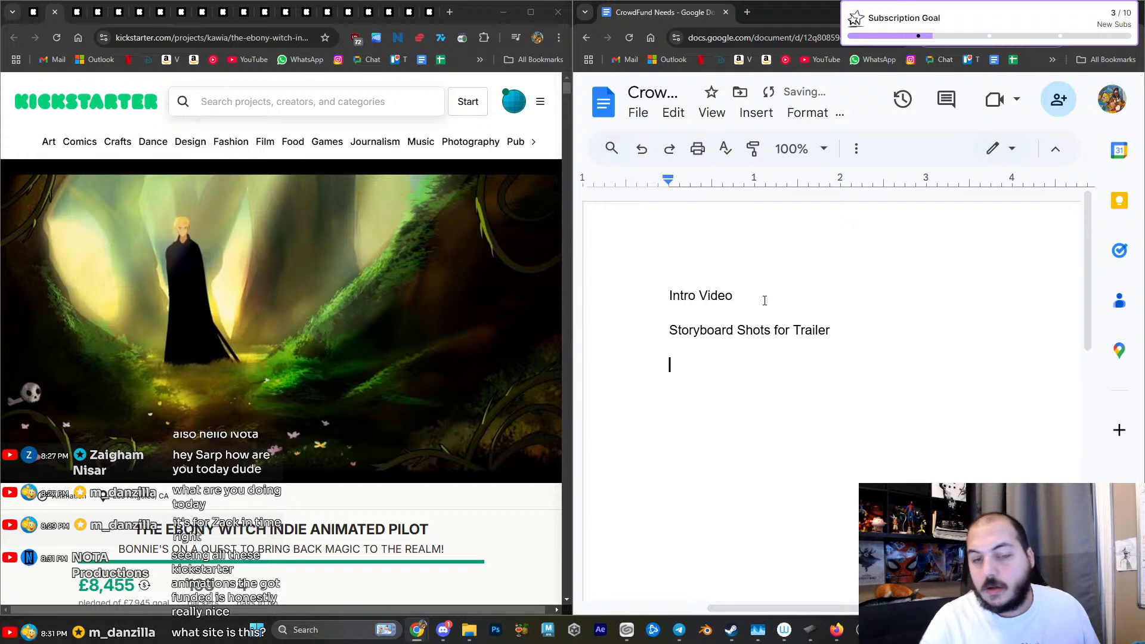
- Close THE EBONY WITCH project's tab, watch the "Friends with The Devil" pitch video and pause it near its end
{"action": "left_click", "coordinate": [54, 12]}
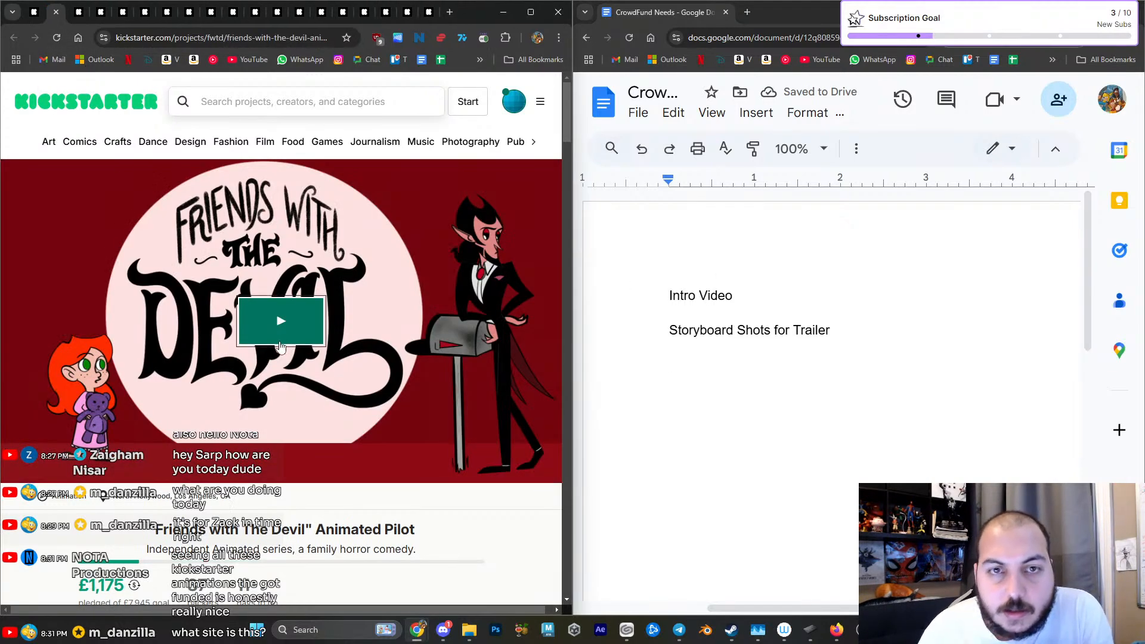
{"action": "left_click", "coordinate": [280, 322]}
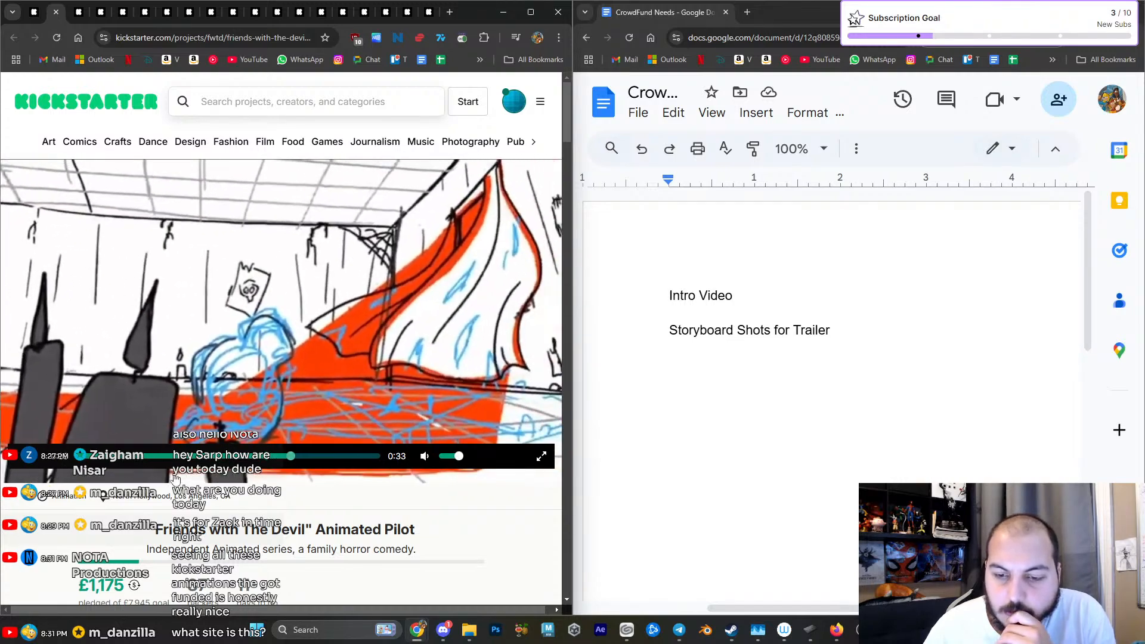
{"action": "scroll", "coordinate": [274, 473], "scroll_direction": "down", "scroll_amount": 2}
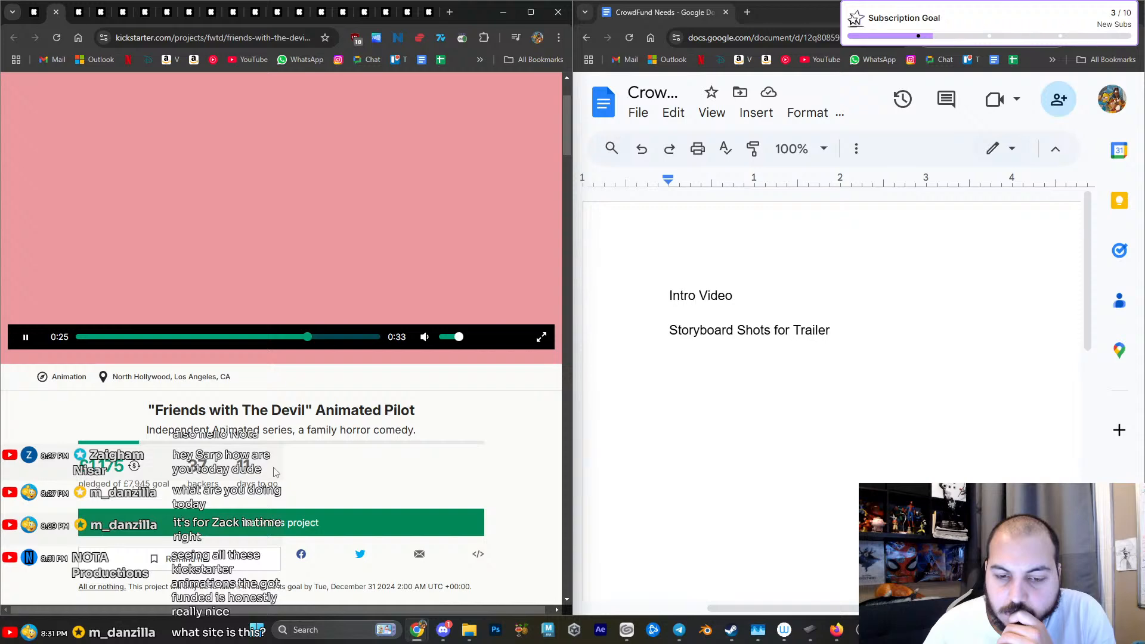
{"action": "scroll", "coordinate": [273, 473], "scroll_direction": "up", "scroll_amount": 2}
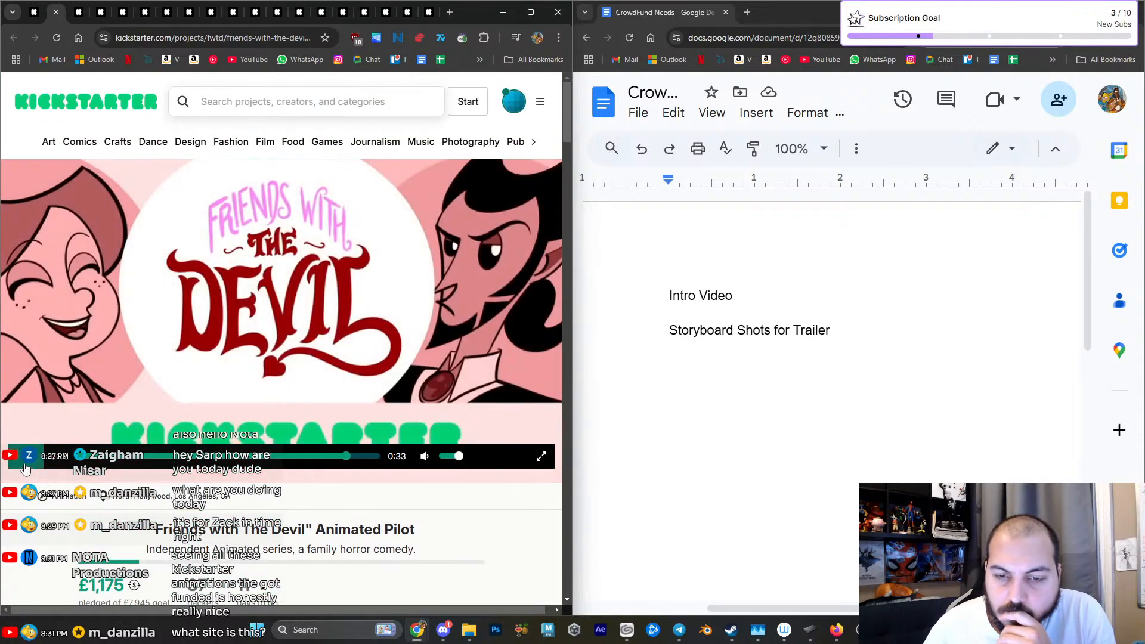
{"action": "left_click", "coordinate": [26, 465]}
- Open the pledge options of "Friends with The Devil" and examine what each reward tier offers its backers
{"action": "scroll", "coordinate": [188, 412], "scroll_direction": "down", "scroll_amount": 4}
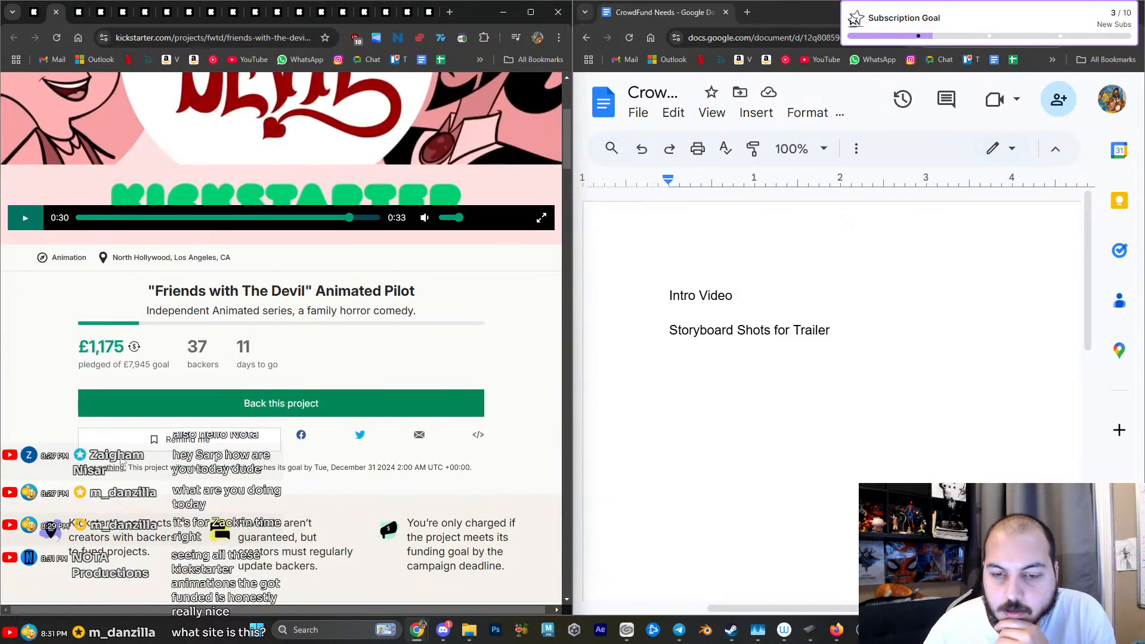
{"action": "left_click", "coordinate": [188, 412]}
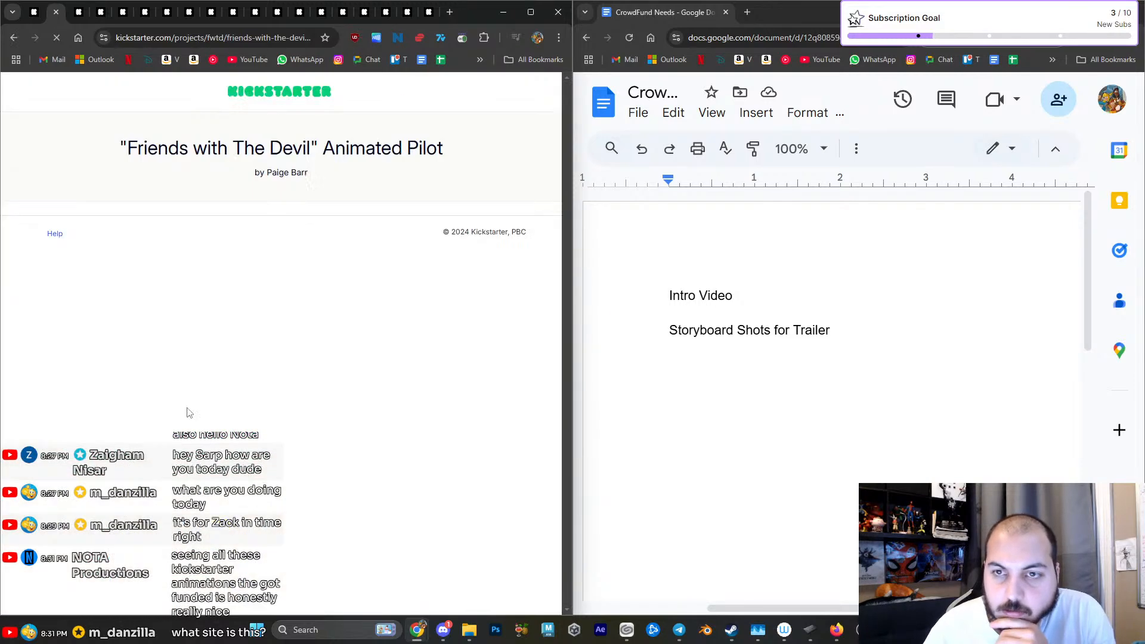
{"action": "scroll", "coordinate": [228, 431], "scroll_direction": "down", "scroll_amount": 5}
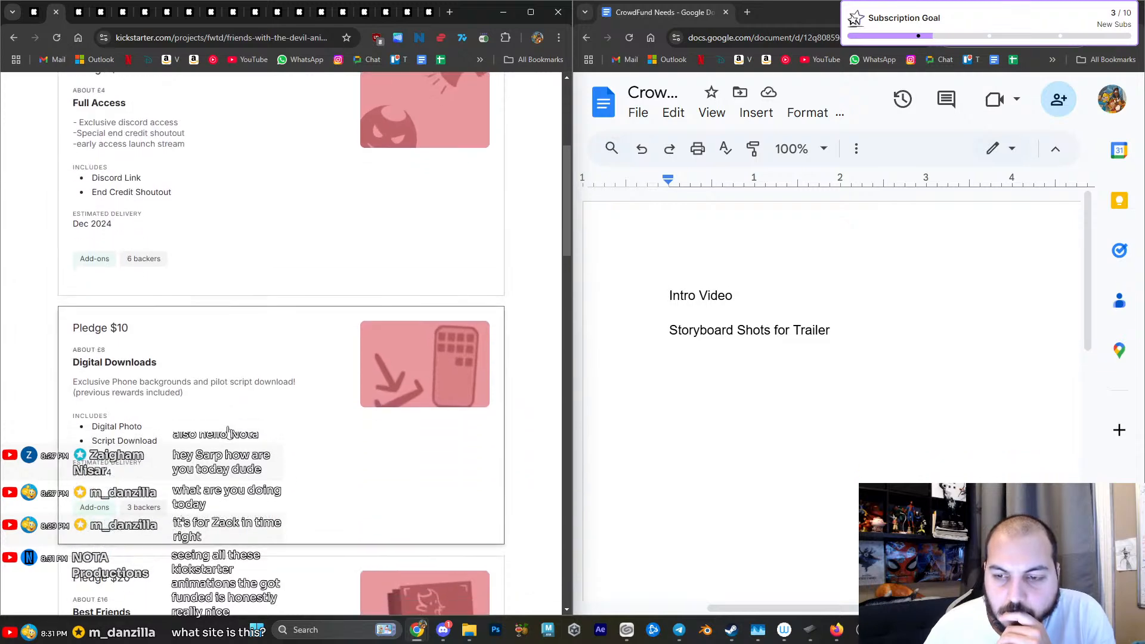
{"action": "scroll", "coordinate": [229, 431], "scroll_direction": "down", "scroll_amount": 3}
{"action": "scroll", "coordinate": [228, 430], "scroll_direction": "down", "scroll_amount": 2}
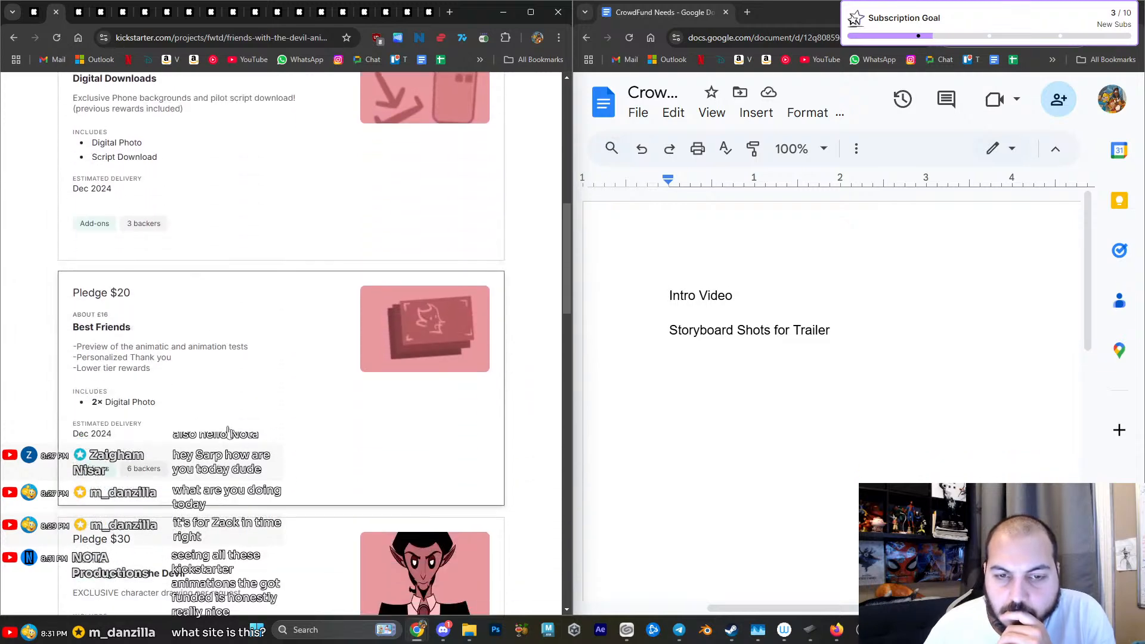
{"action": "scroll", "coordinate": [228, 431], "scroll_direction": "down", "scroll_amount": 4}
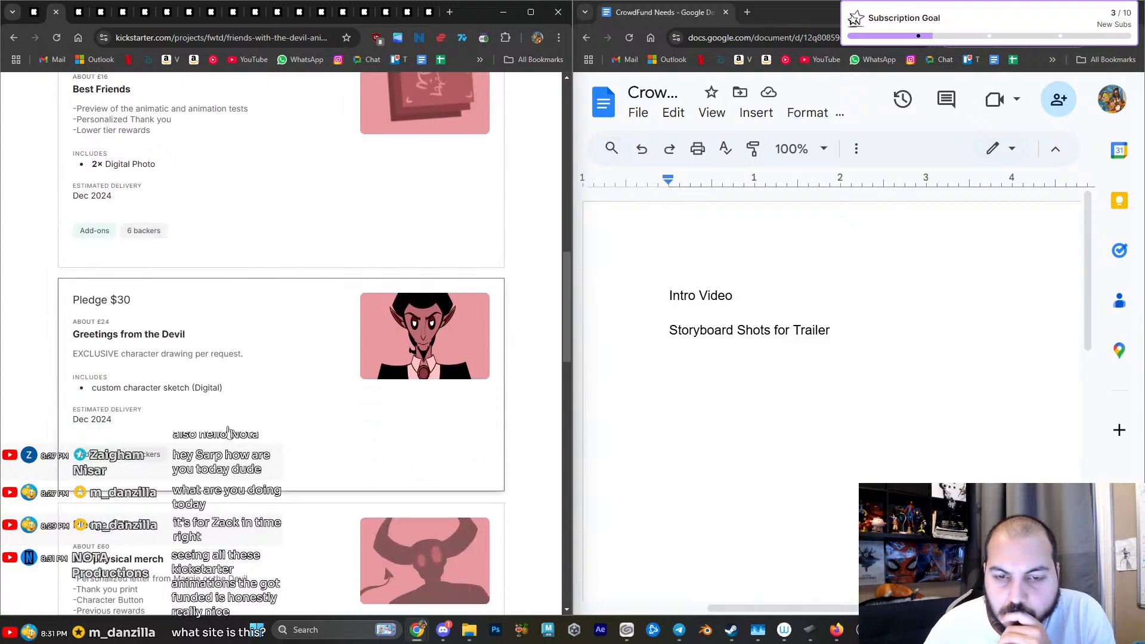
{"action": "scroll", "coordinate": [228, 430], "scroll_direction": "up", "scroll_amount": 5}
{"action": "scroll", "coordinate": [229, 431], "scroll_direction": "up", "scroll_amount": 6}
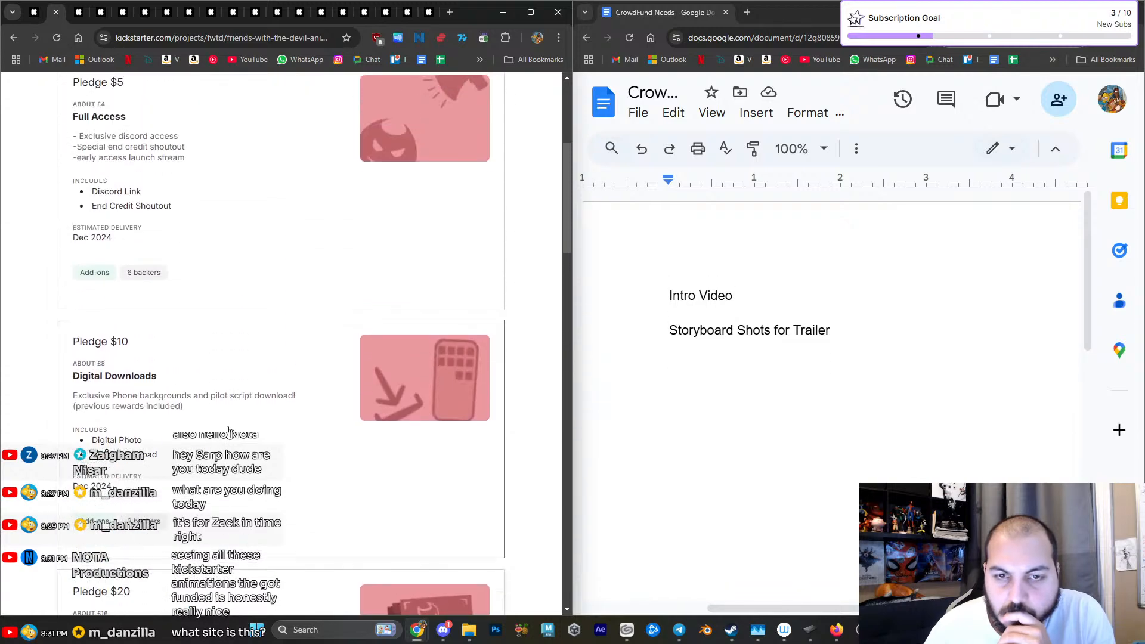
{"action": "scroll", "coordinate": [229, 431], "scroll_direction": "up", "scroll_amount": 1}
{"action": "scroll", "coordinate": [228, 430], "scroll_direction": "down", "scroll_amount": 4}
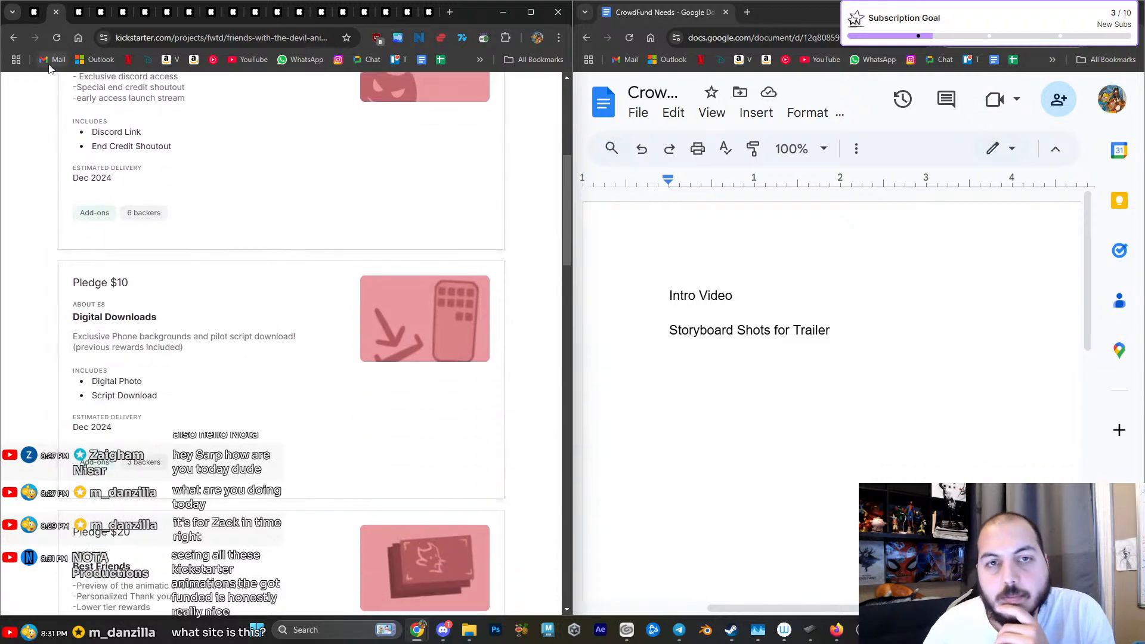
- Close the "Friends with The Devil" tab, start the Rule 56 Pilot pitch video and mute its sound
{"action": "left_click", "coordinate": [56, 12]}
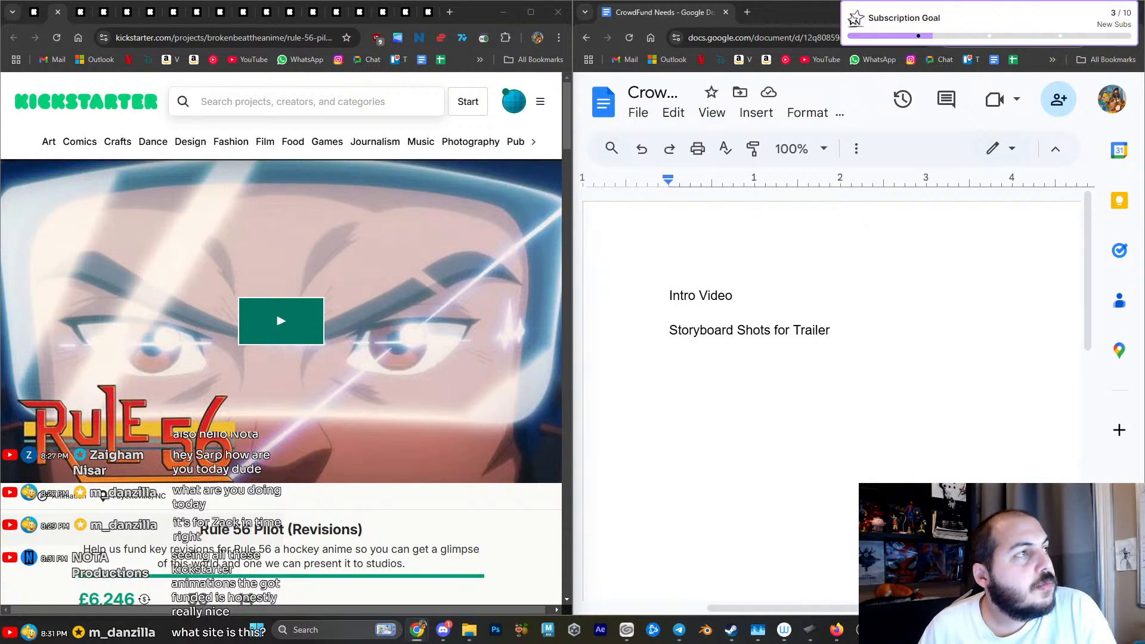
{"action": "left_click", "coordinate": [299, 340]}
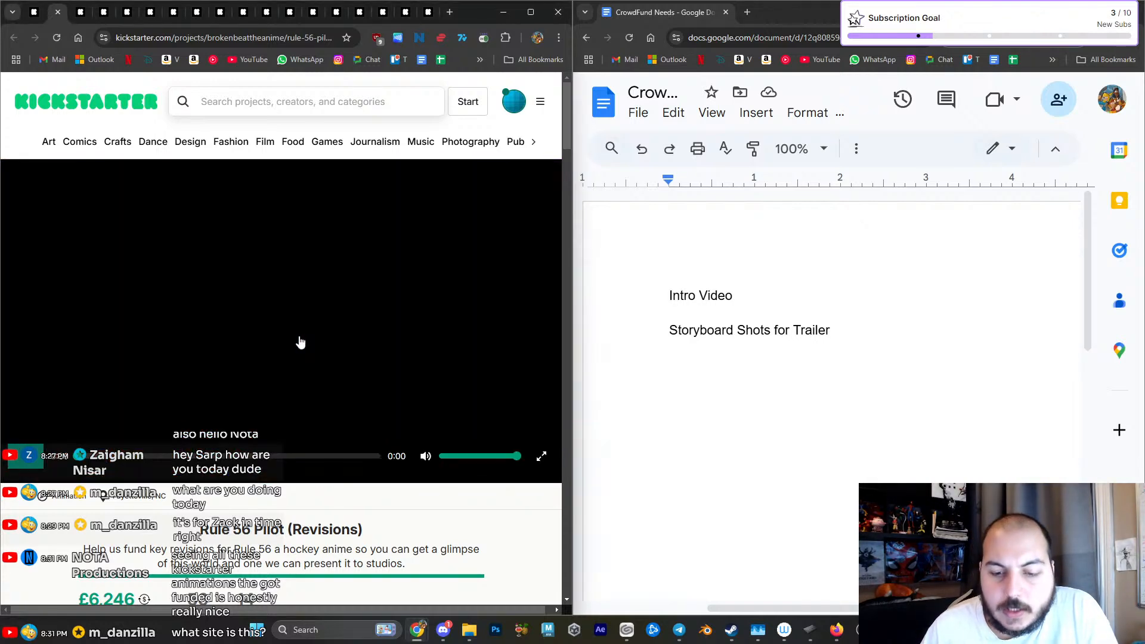
{"action": "left_click_drag", "start_coordinate": [456, 457], "coordinate": [438, 456]}
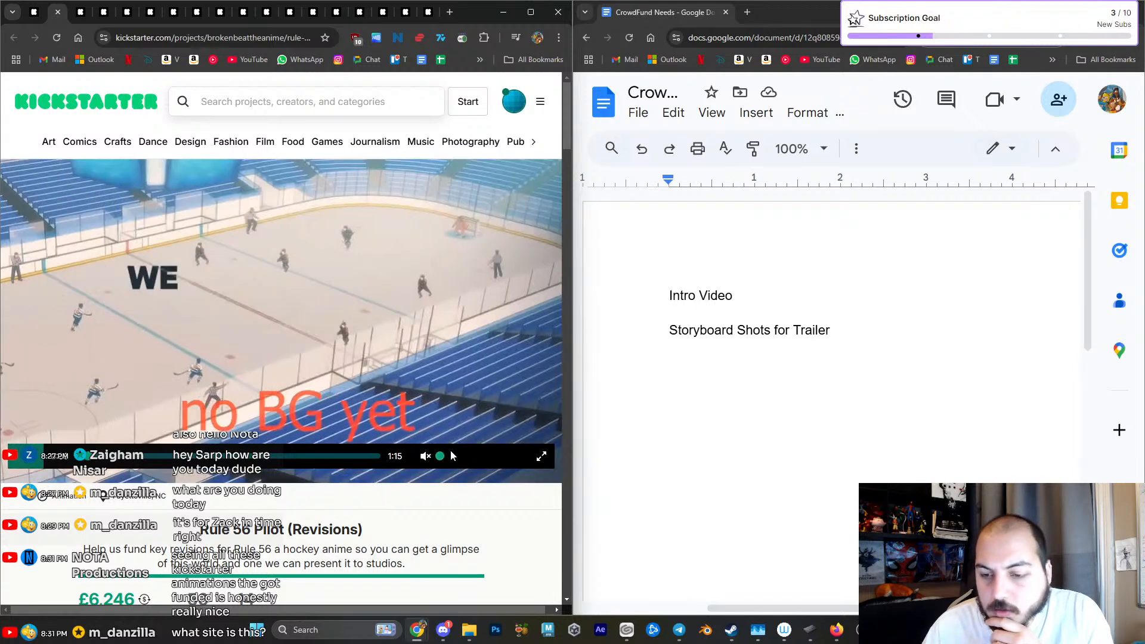
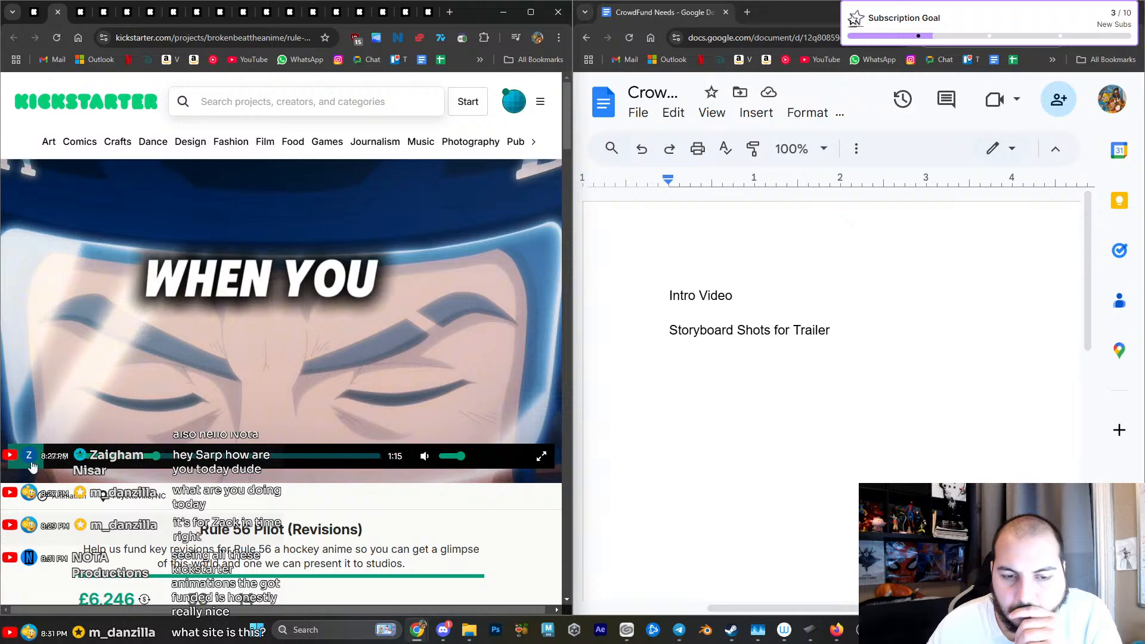
- Examine the Rule 56 Pilot page from its purpose and support sections through the pledge breakdown
{"action": "scroll", "coordinate": [36, 471], "scroll_direction": "down", "scroll_amount": 15}
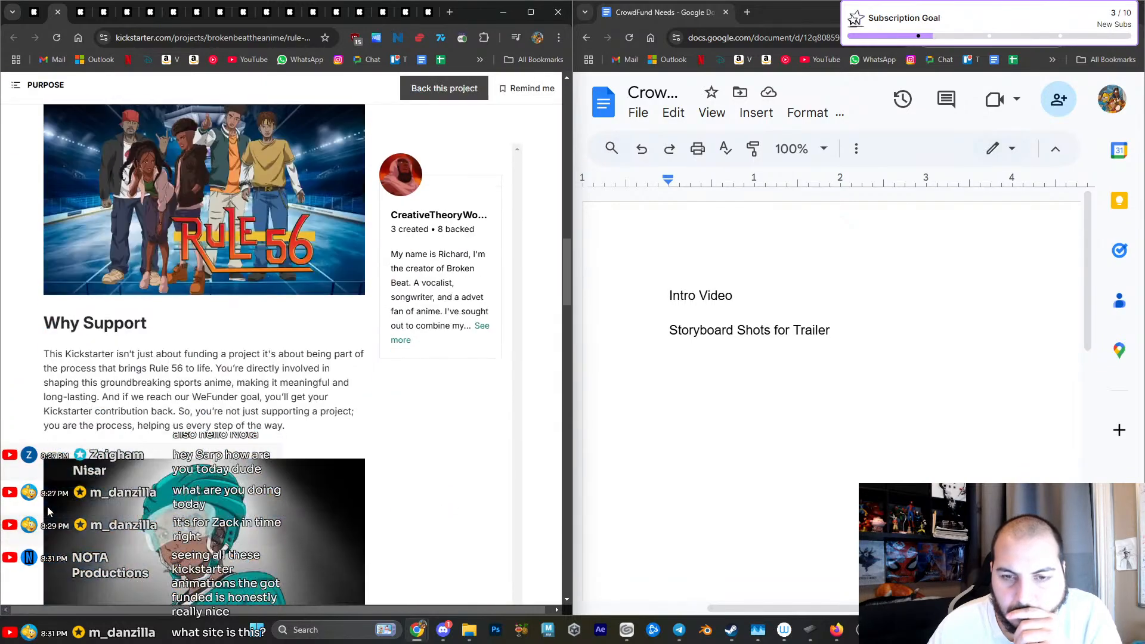
{"action": "scroll", "coordinate": [47, 506], "scroll_direction": "down", "scroll_amount": 10}
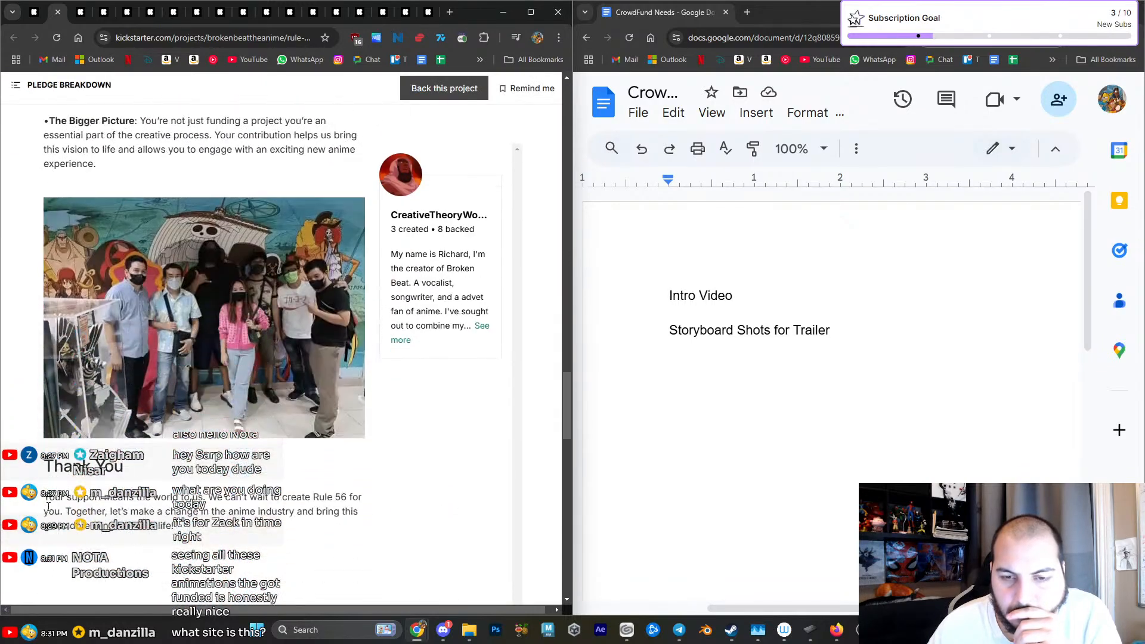
{"action": "scroll", "coordinate": [47, 506], "scroll_direction": "down", "scroll_amount": 8}
{"action": "scroll", "coordinate": [49, 510], "scroll_direction": "up", "scroll_amount": 12}
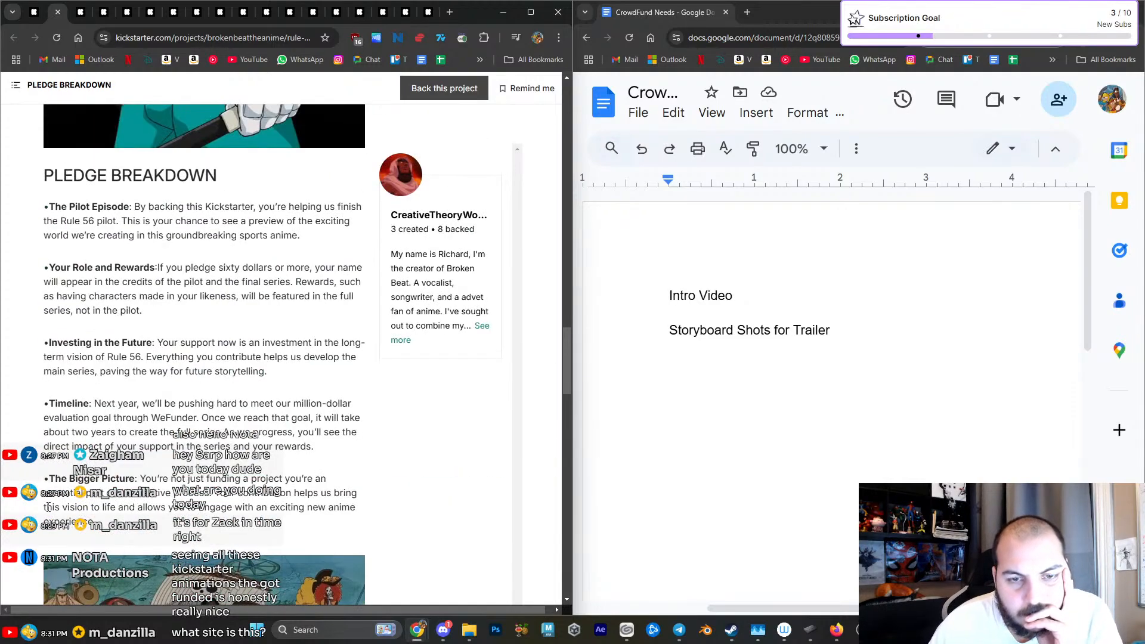
{"action": "scroll", "coordinate": [49, 507], "scroll_direction": "down", "scroll_amount": 5}
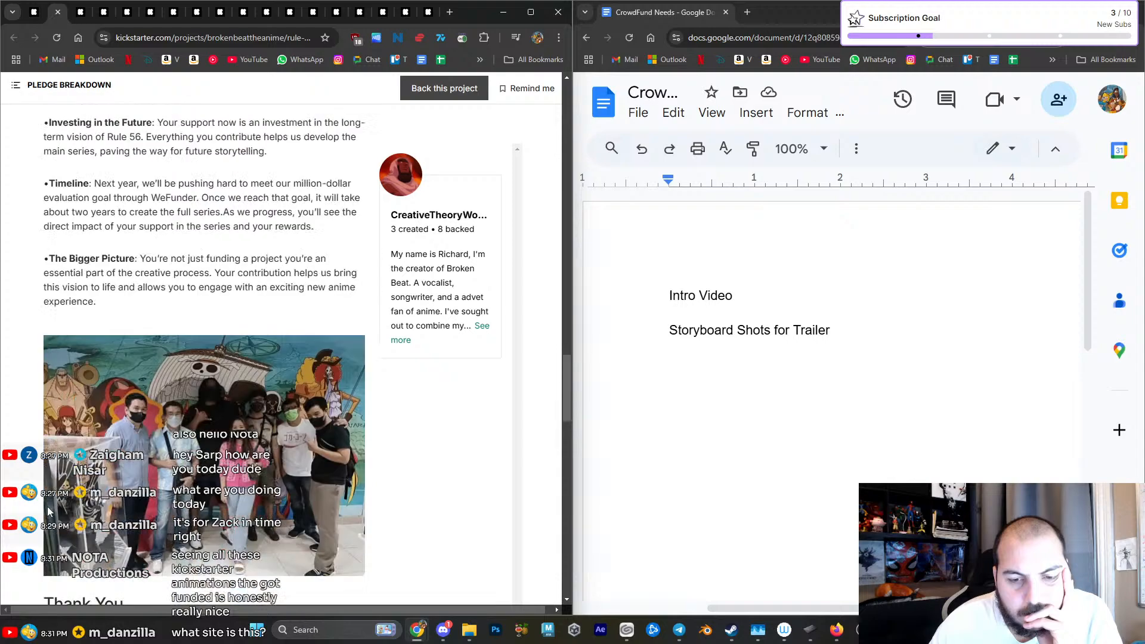
{"action": "scroll", "coordinate": [47, 148], "scroll_direction": "up", "scroll_amount": 2}
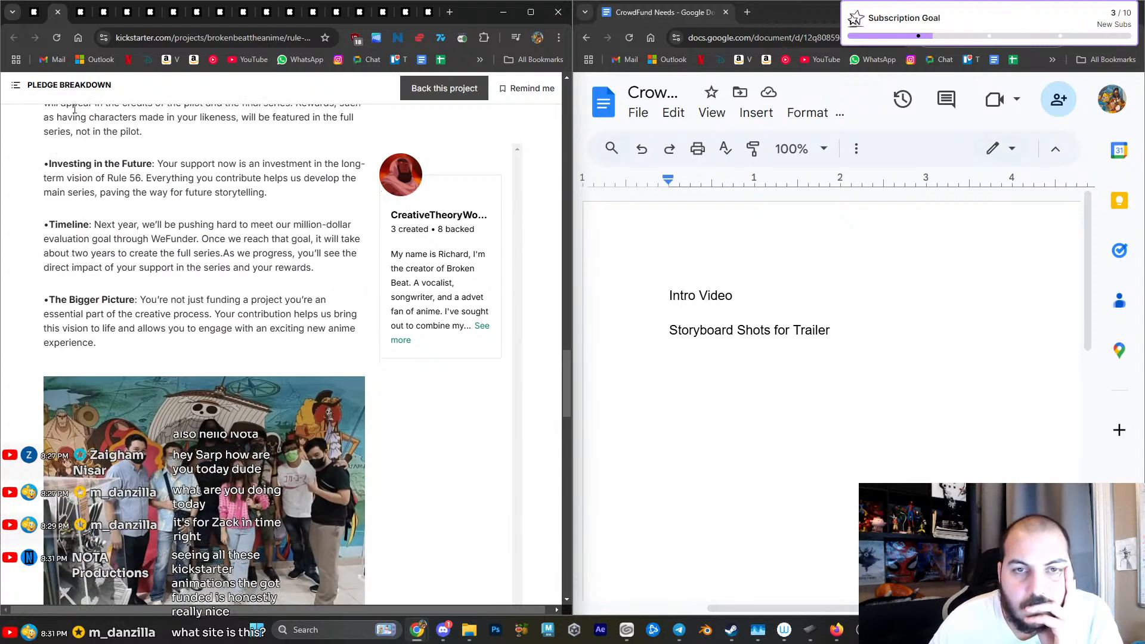
- Switch to the Rhythm Rivals Pilot project and look over its pre-launch page and description
{"action": "key", "text": "ctrl+Tab"}
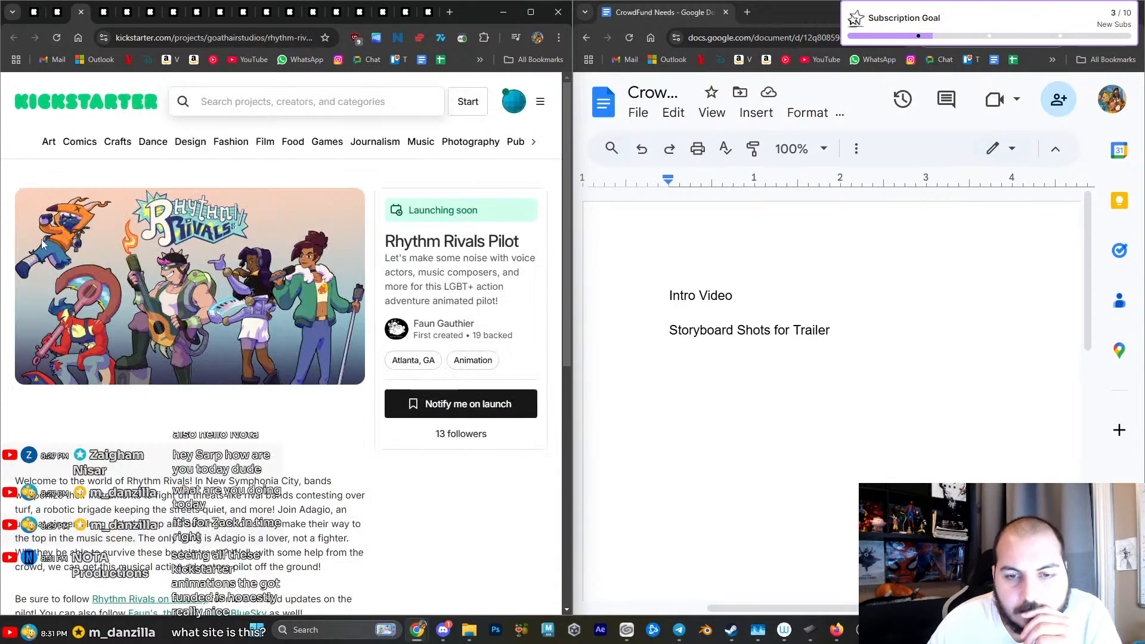
{"action": "scroll", "coordinate": [42, 244], "scroll_direction": "down", "scroll_amount": 5}
{"action": "scroll", "coordinate": [42, 243], "scroll_direction": "up", "scroll_amount": 5}
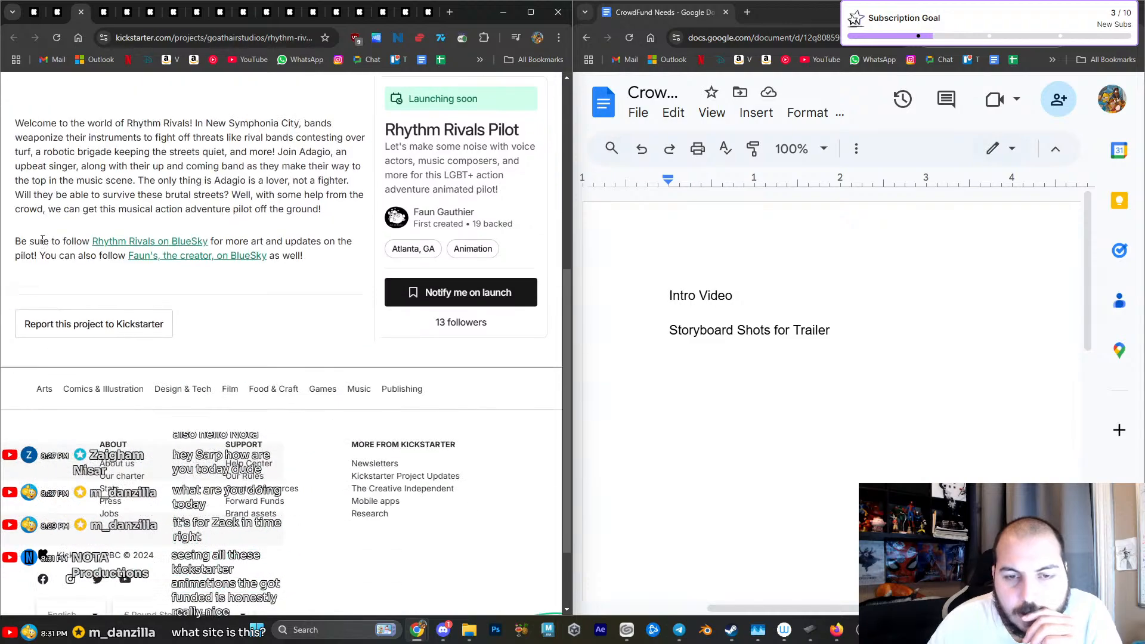
{"action": "scroll", "coordinate": [42, 243], "scroll_direction": "down", "scroll_amount": 2}
{"action": "scroll", "coordinate": [42, 243], "scroll_direction": "up", "scroll_amount": 2}
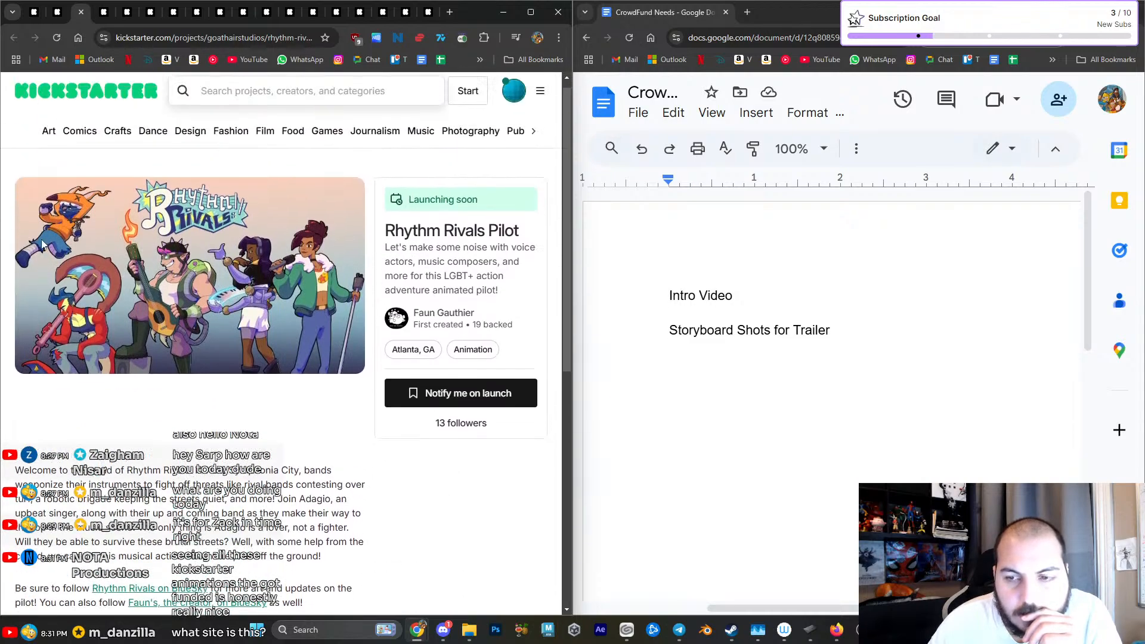
- Close the Rhythm Rivals Pilot tab and examine the Lancer campaign's cover art, funding figures and story introduction
{"action": "left_click", "coordinate": [82, 13]}
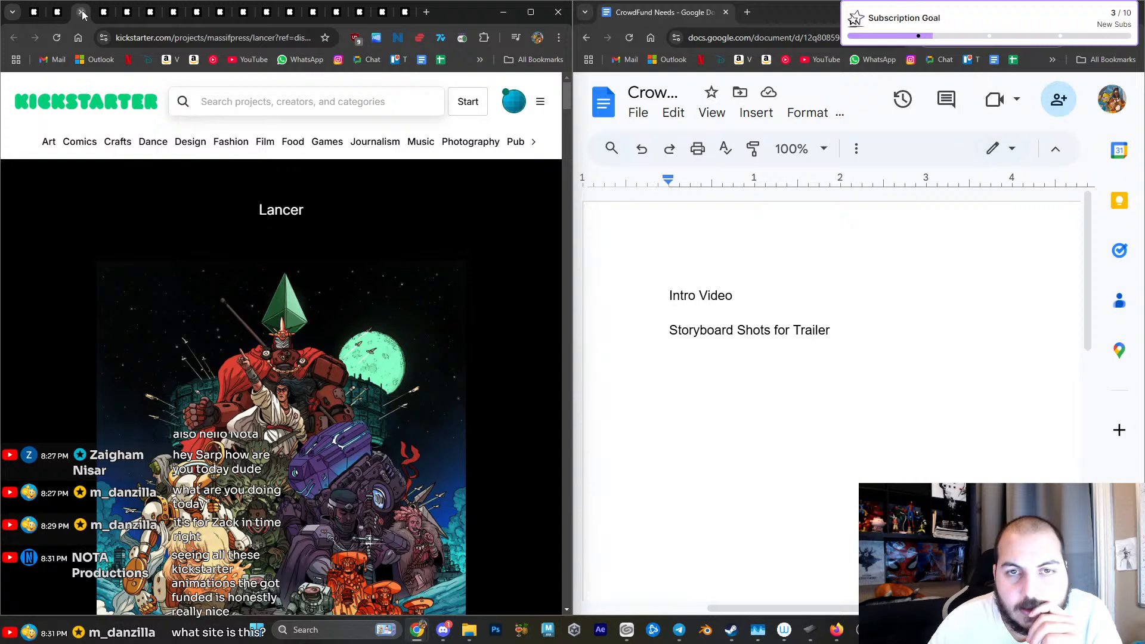
{"action": "scroll", "coordinate": [126, 223], "scroll_direction": "down", "scroll_amount": 1}
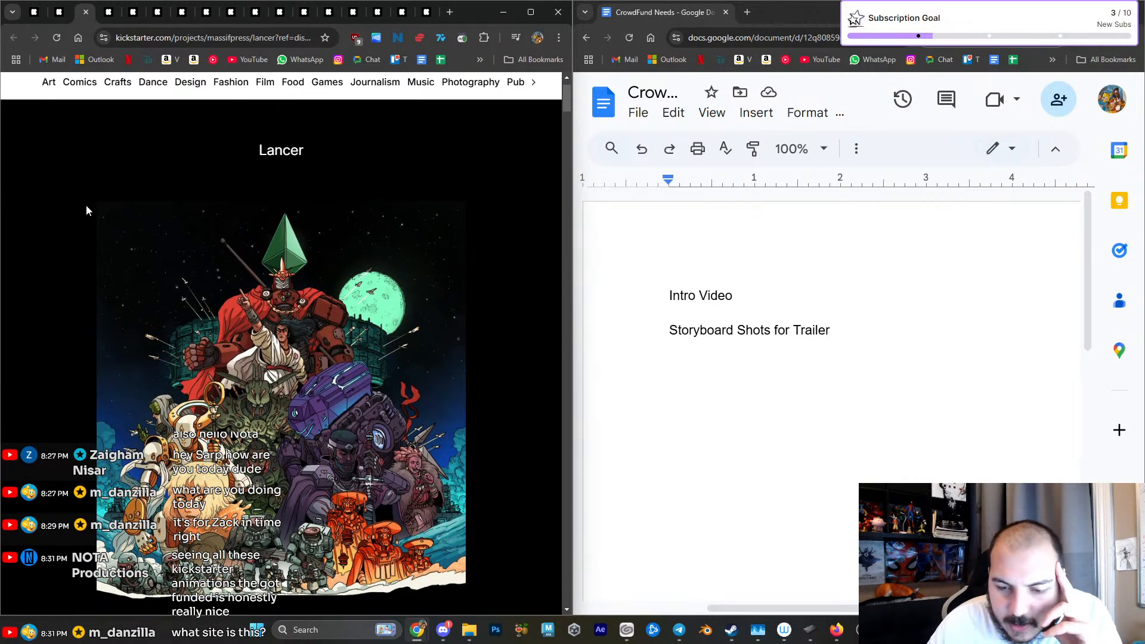
{"action": "scroll", "coordinate": [86, 210], "scroll_direction": "down", "scroll_amount": 4}
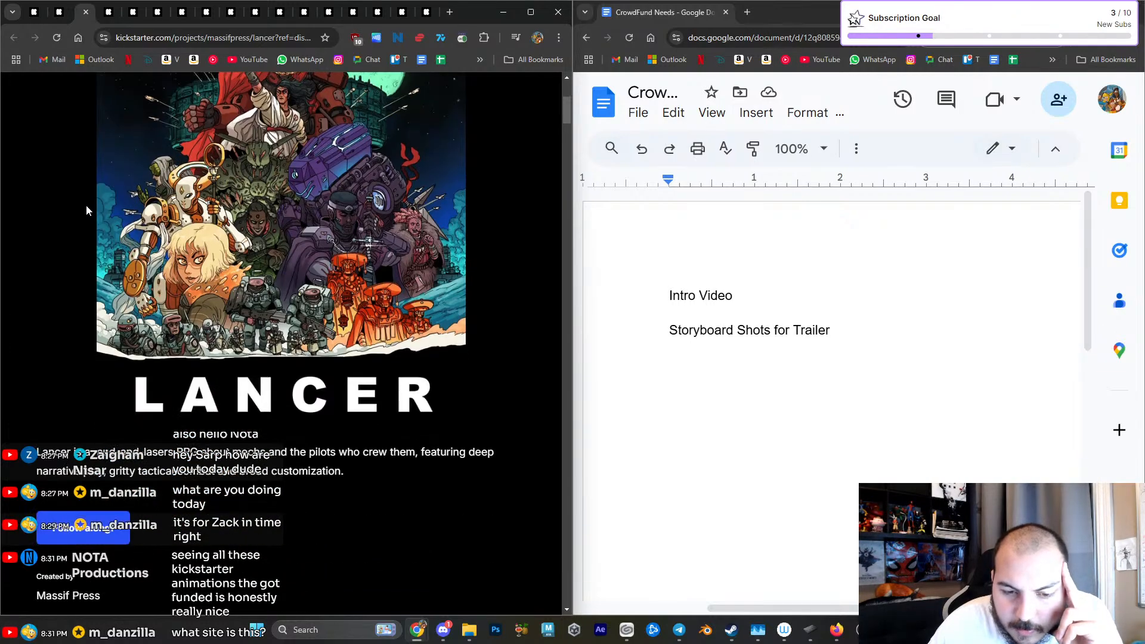
{"action": "scroll", "coordinate": [86, 210], "scroll_direction": "down", "scroll_amount": 1}
{"action": "scroll", "coordinate": [86, 210], "scroll_direction": "down", "scroll_amount": 10}
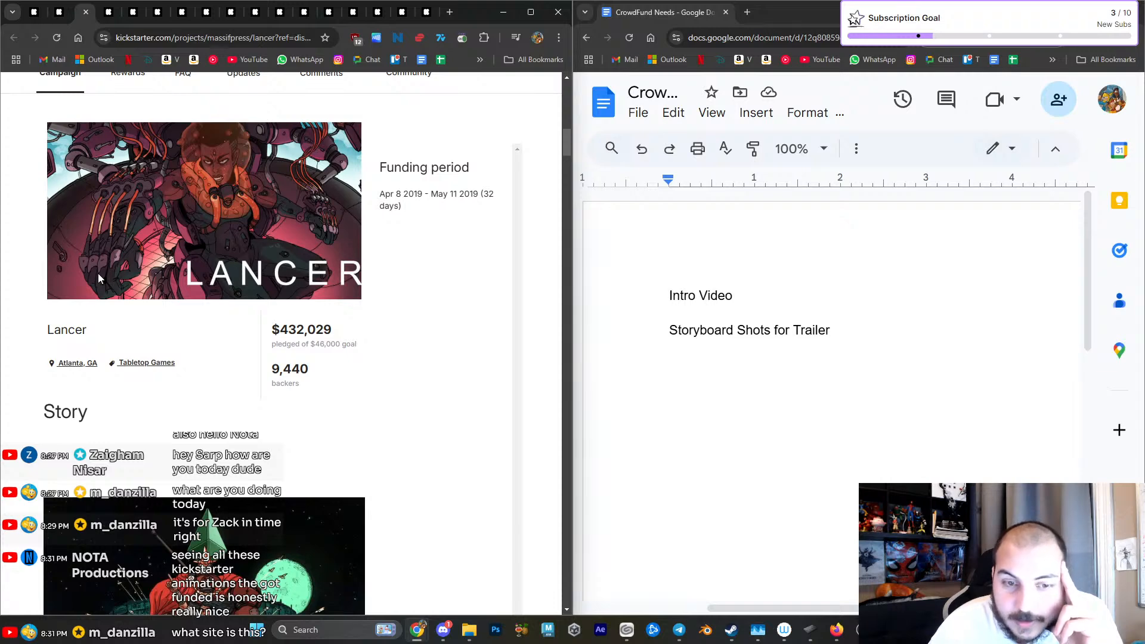
{"action": "scroll", "coordinate": [97, 273], "scroll_direction": "up", "scroll_amount": 2}
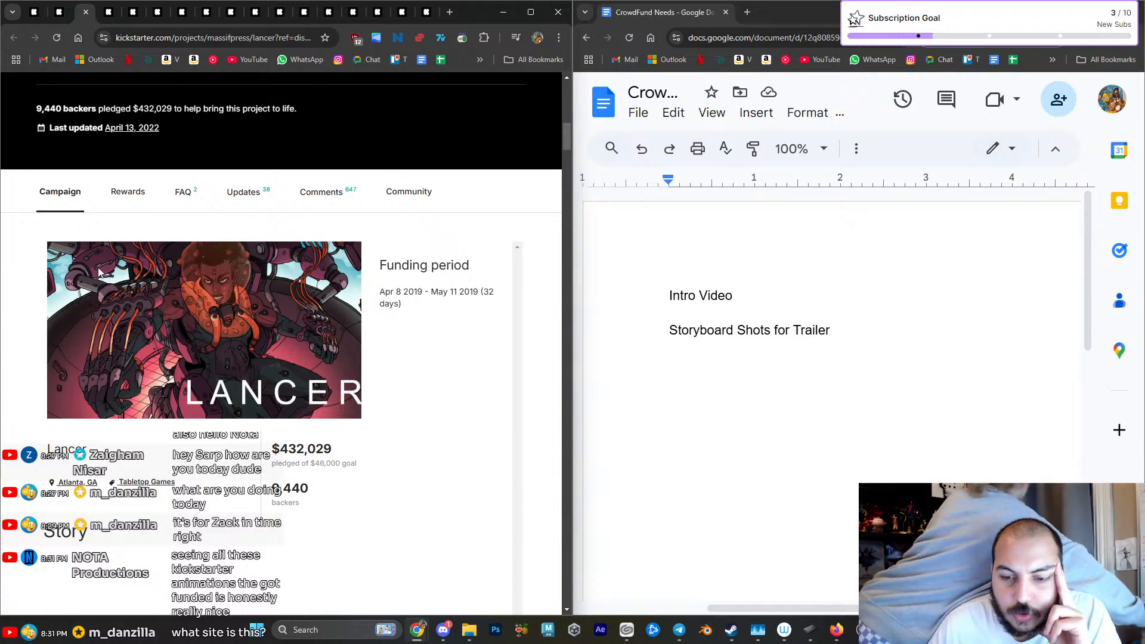
{"action": "scroll", "coordinate": [99, 272], "scroll_direction": "down", "scroll_amount": 6}
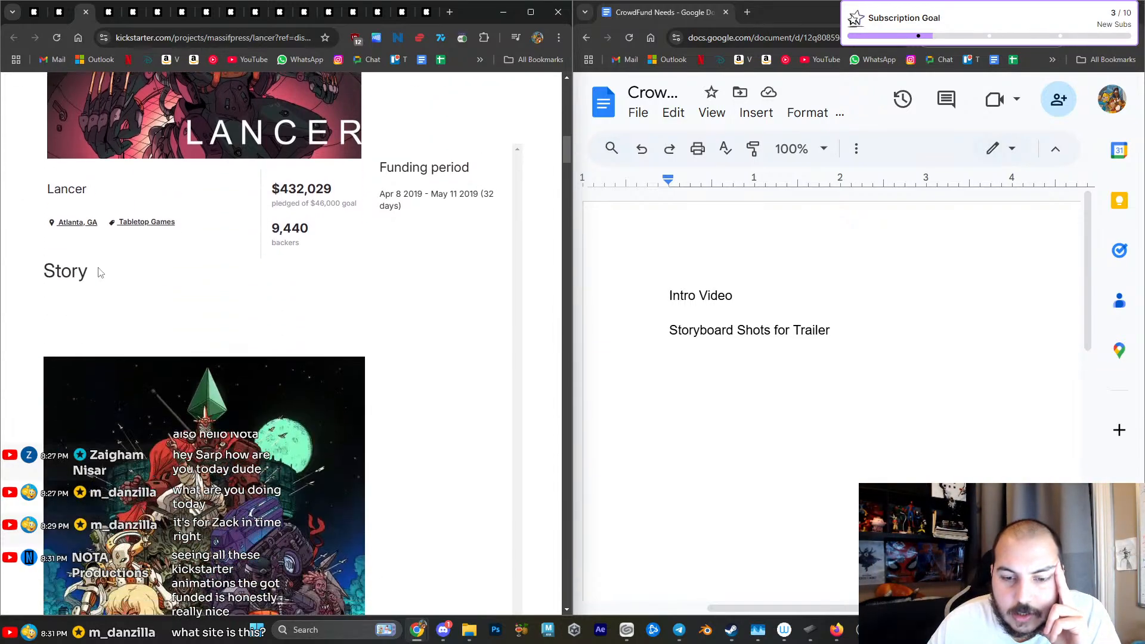
{"action": "scroll", "coordinate": [99, 273], "scroll_direction": "down", "scroll_amount": 6}
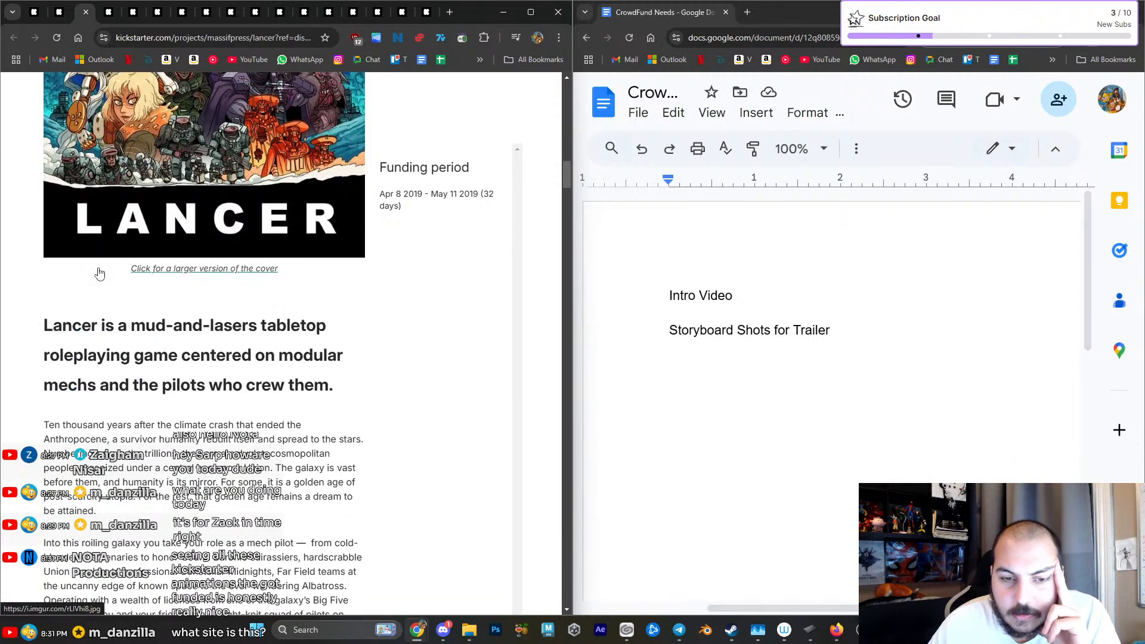
{"action": "scroll", "coordinate": [100, 273], "scroll_direction": "down", "scroll_amount": 1}
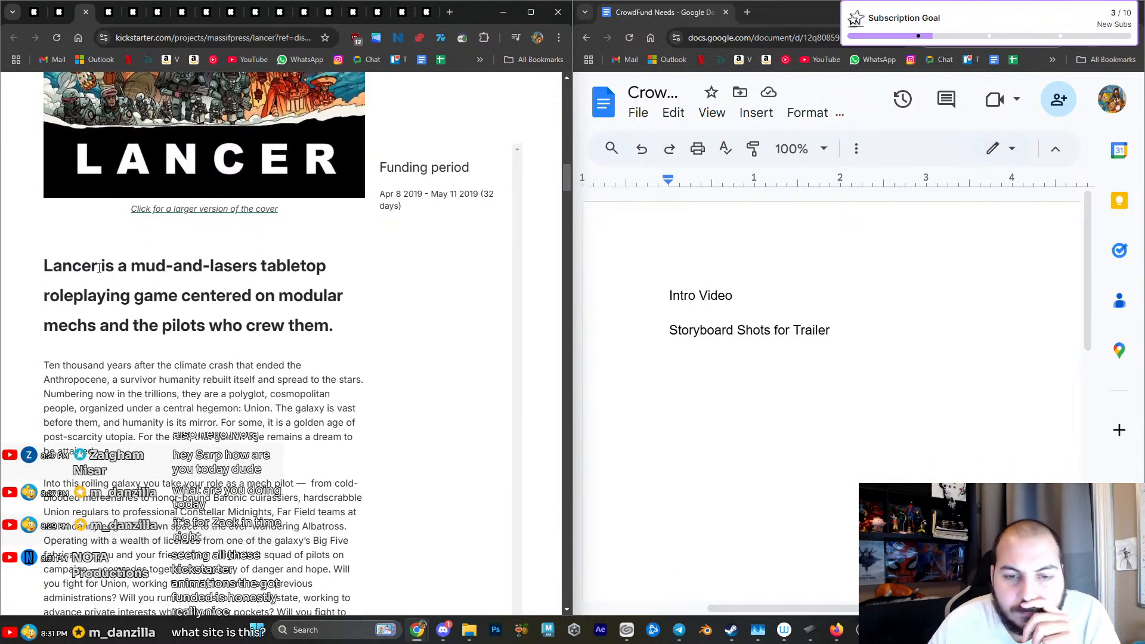
- Read the rest of the Lancer campaign, covering the game description, team, backer rewards and stretch goals
{"action": "scroll", "coordinate": [100, 270], "scroll_direction": "down", "scroll_amount": 1}
{"action": "scroll", "coordinate": [99, 268], "scroll_direction": "down", "scroll_amount": 9}
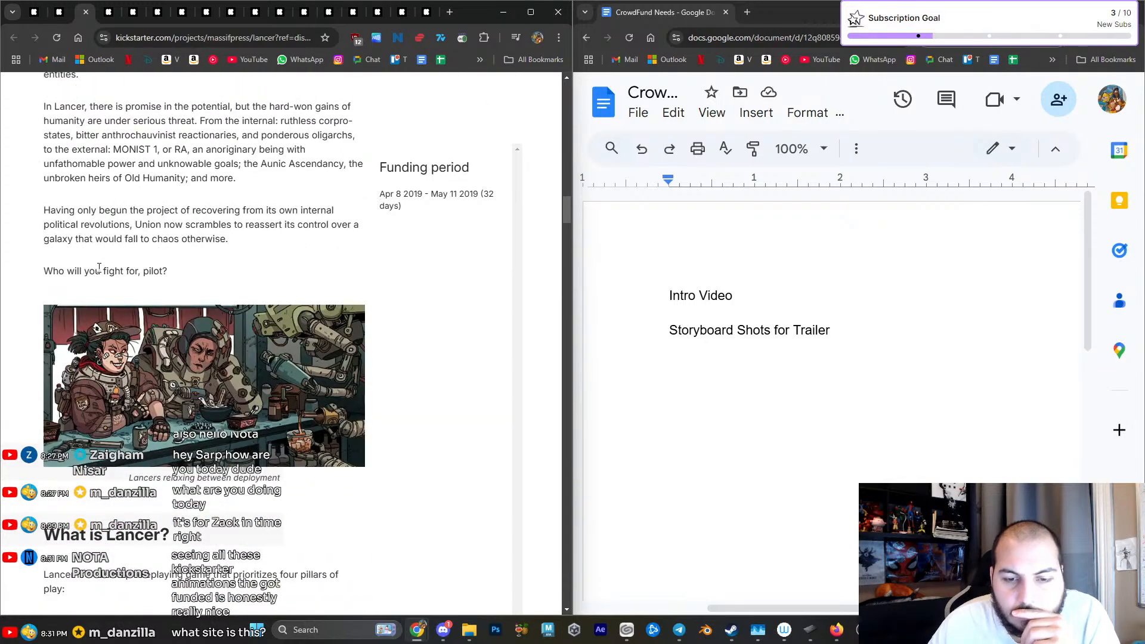
{"action": "scroll", "coordinate": [99, 268], "scroll_direction": "down", "scroll_amount": 10}
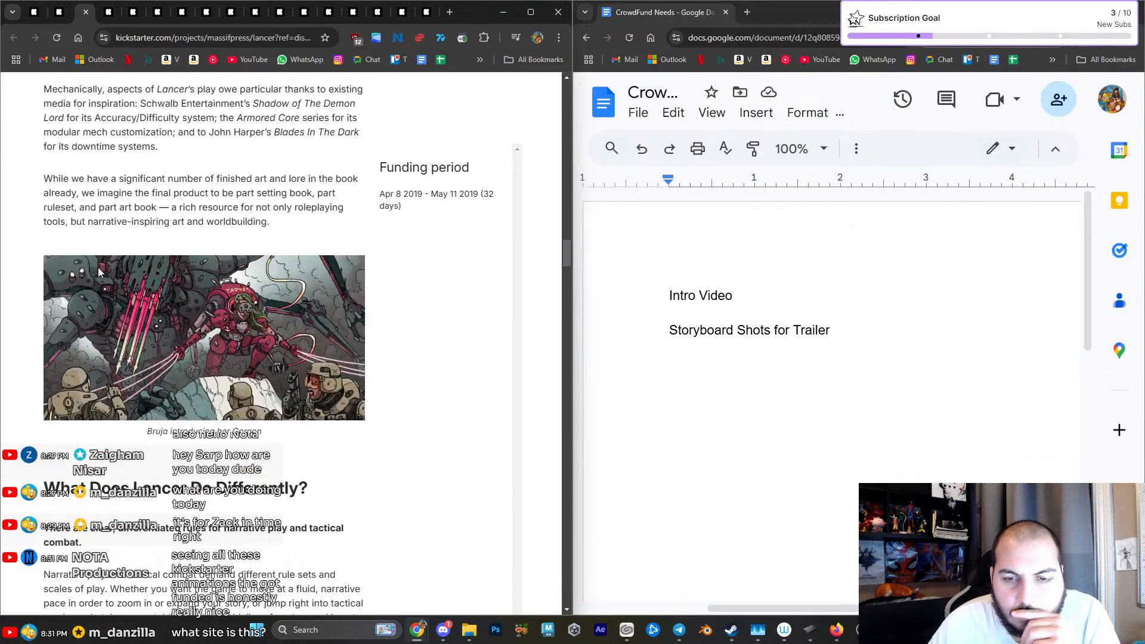
{"action": "scroll", "coordinate": [99, 272], "scroll_direction": "down", "scroll_amount": 6}
{"action": "scroll", "coordinate": [99, 272], "scroll_direction": "down", "scroll_amount": 7}
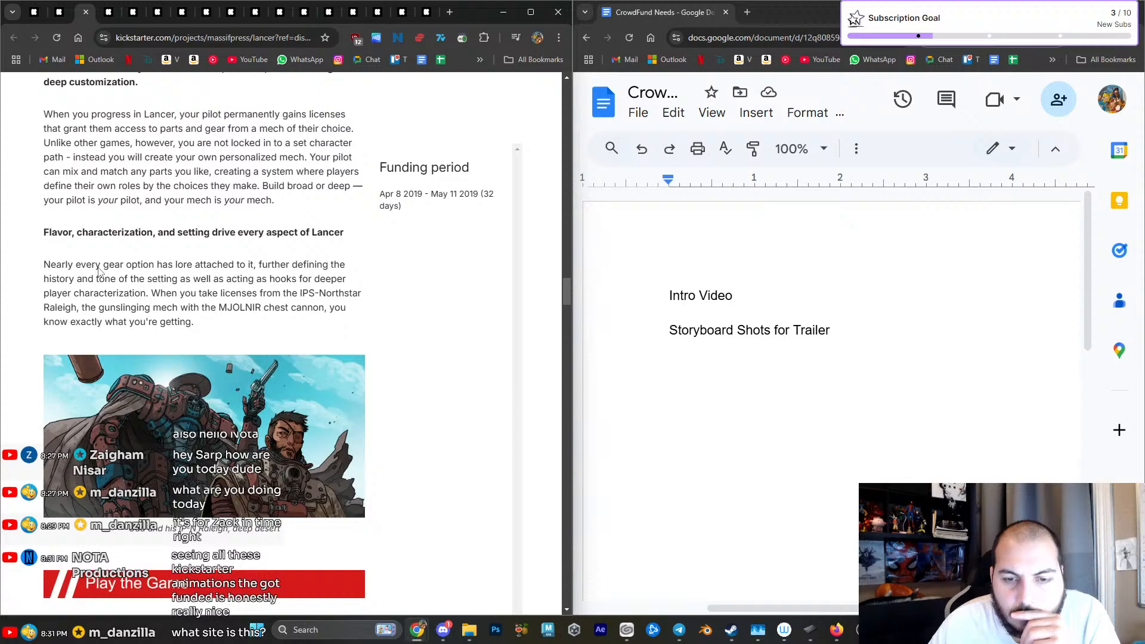
{"action": "scroll", "coordinate": [99, 268], "scroll_direction": "down", "scroll_amount": 6}
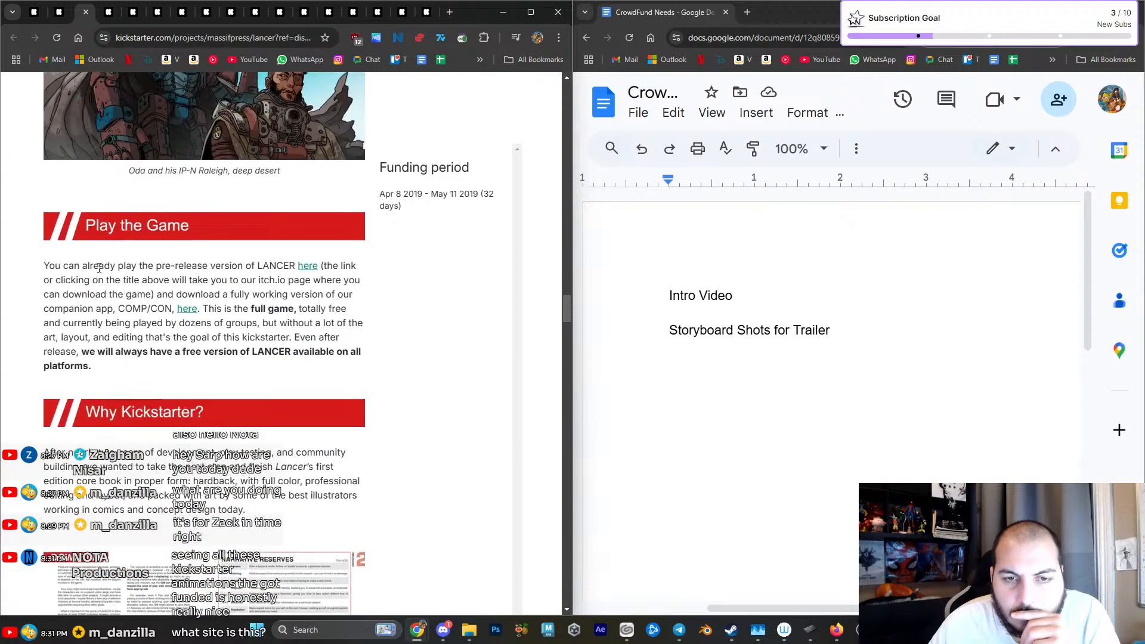
{"action": "scroll", "coordinate": [99, 267], "scroll_direction": "down", "scroll_amount": 5}
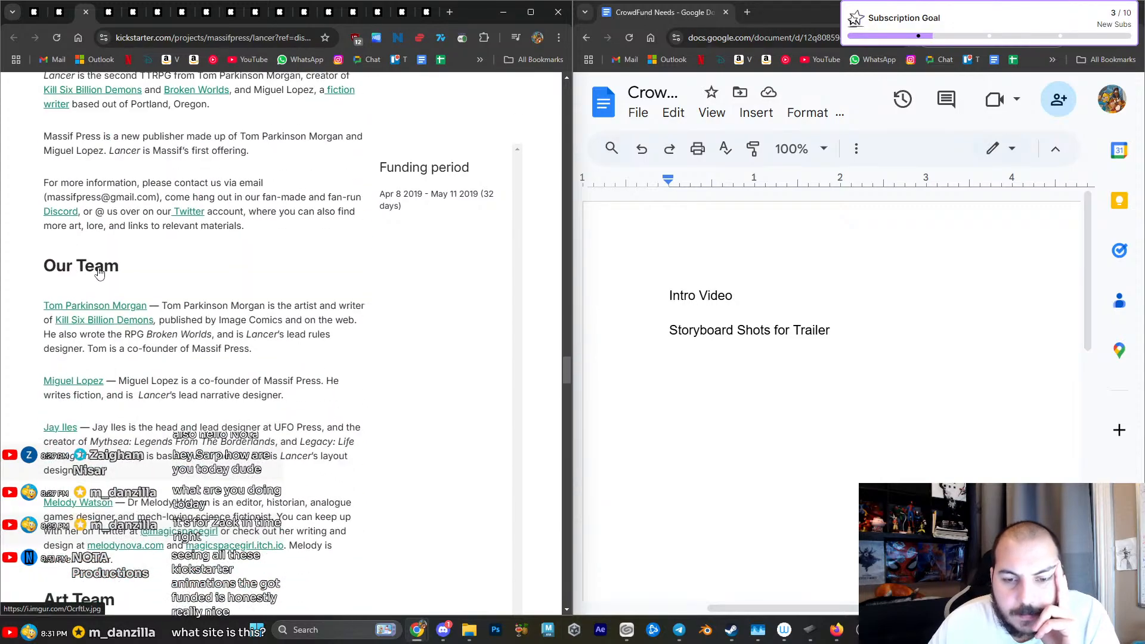
{"action": "scroll", "coordinate": [99, 273], "scroll_direction": "down", "scroll_amount": 9}
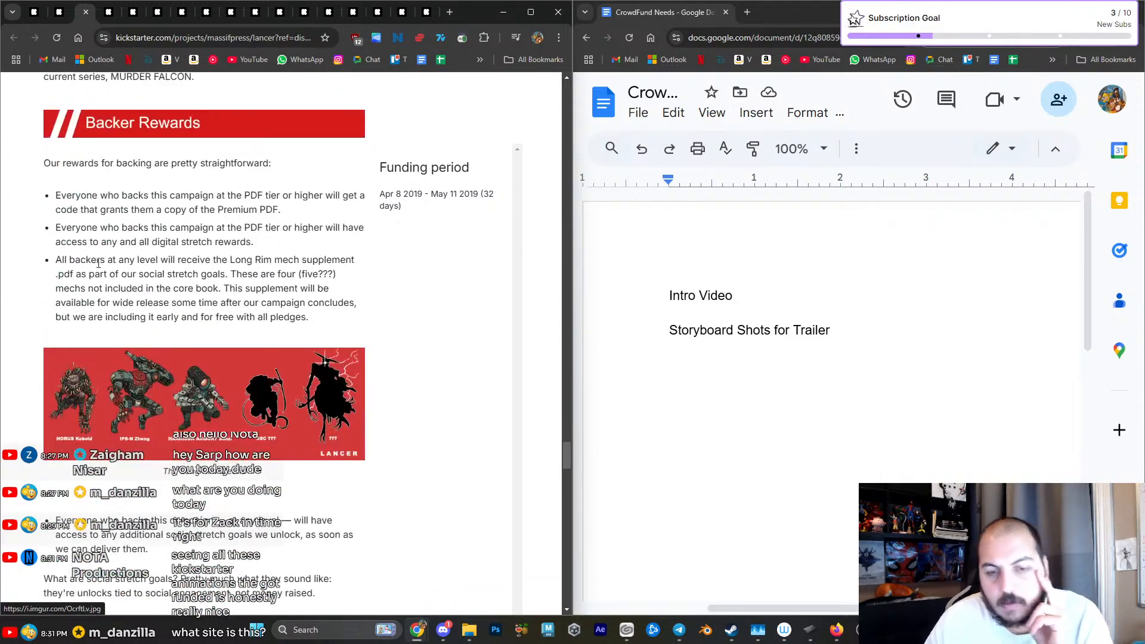
{"action": "scroll", "coordinate": [103, 247], "scroll_direction": "down", "scroll_amount": 7}
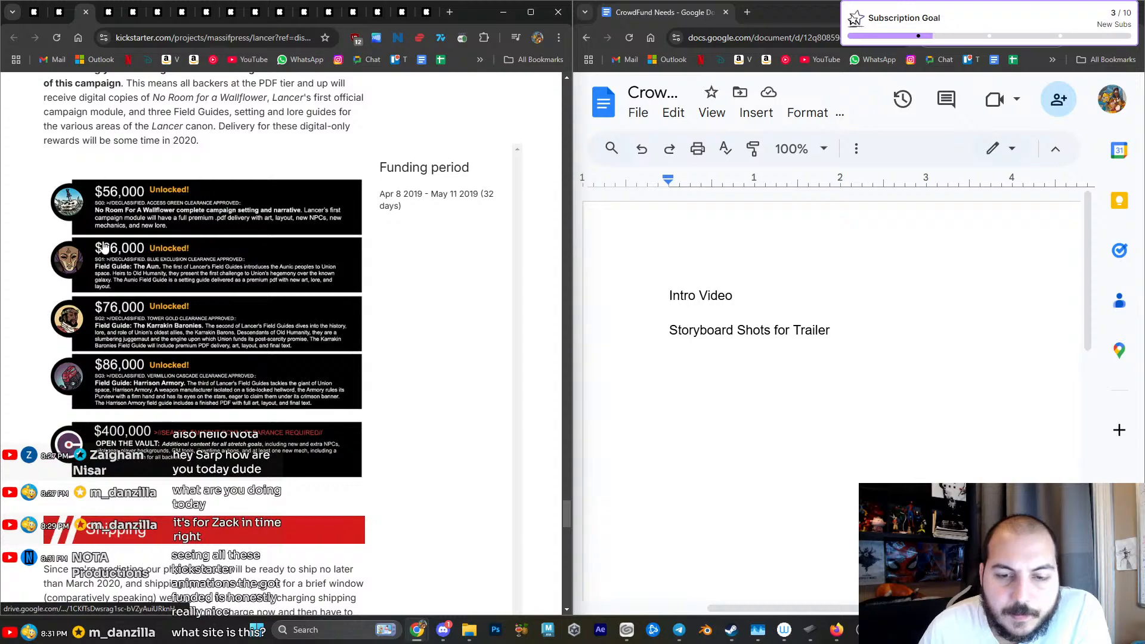
- Close the Lancer tab and start the pitch video on THE WINGFEATHER SAGA campaign page
{"action": "left_click", "coordinate": [85, 12]}
{"action": "scroll", "coordinate": [161, 161], "scroll_direction": "down", "scroll_amount": 4}
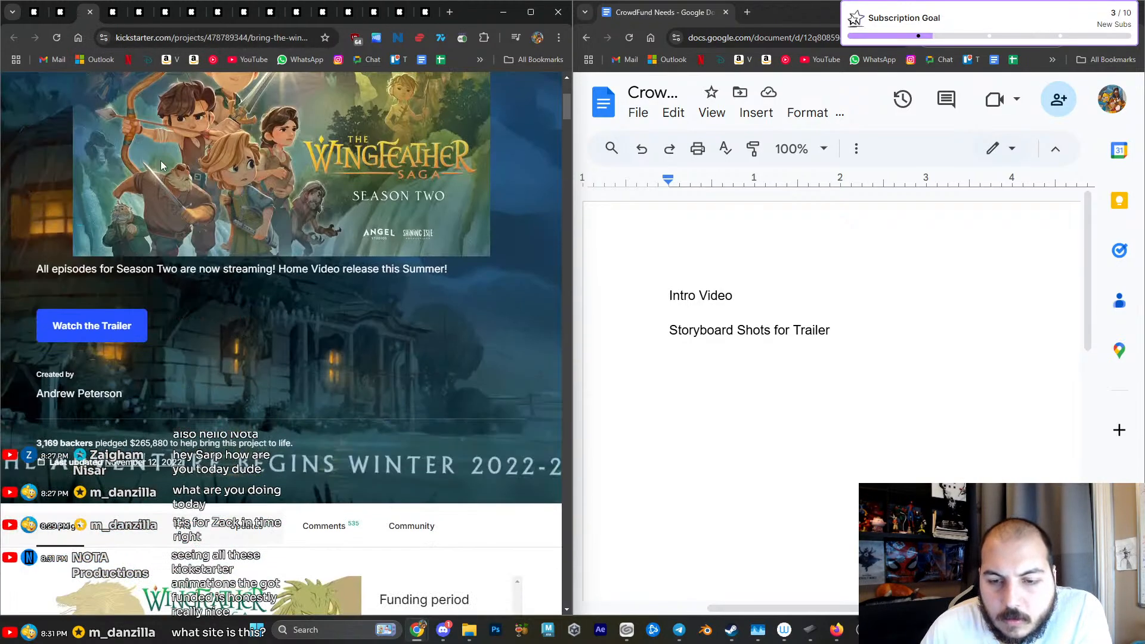
{"action": "scroll", "coordinate": [134, 209], "scroll_direction": "up", "scroll_amount": 3}
{"action": "scroll", "coordinate": [128, 424], "scroll_direction": "down", "scroll_amount": 8}
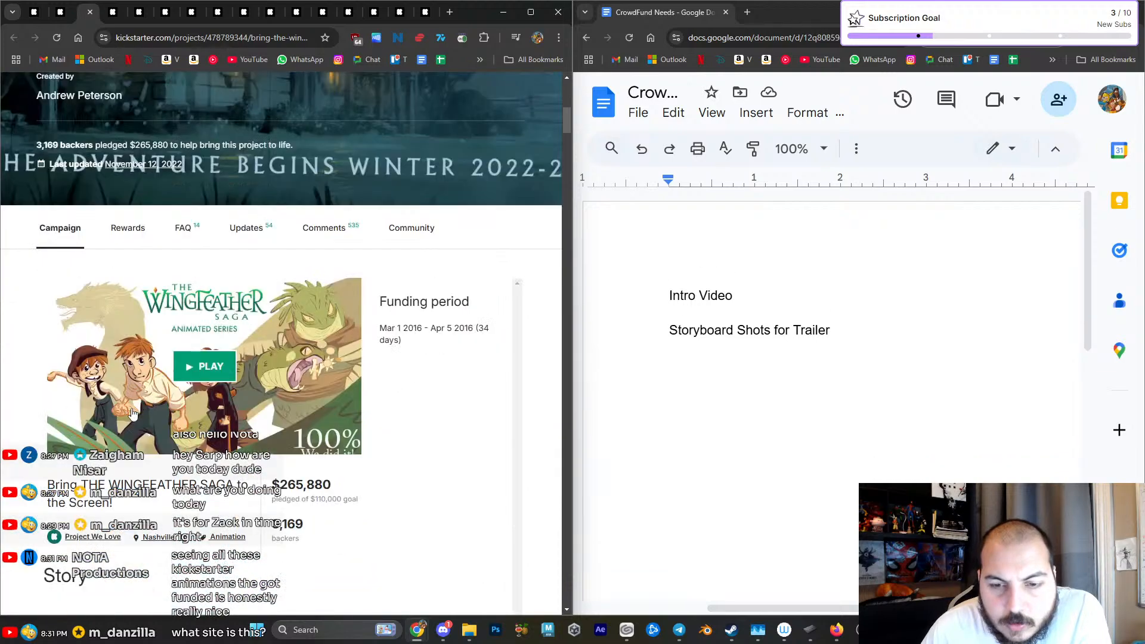
{"action": "left_click", "coordinate": [207, 340]}
{"action": "scroll", "coordinate": [162, 327], "scroll_direction": "up", "scroll_amount": 1}
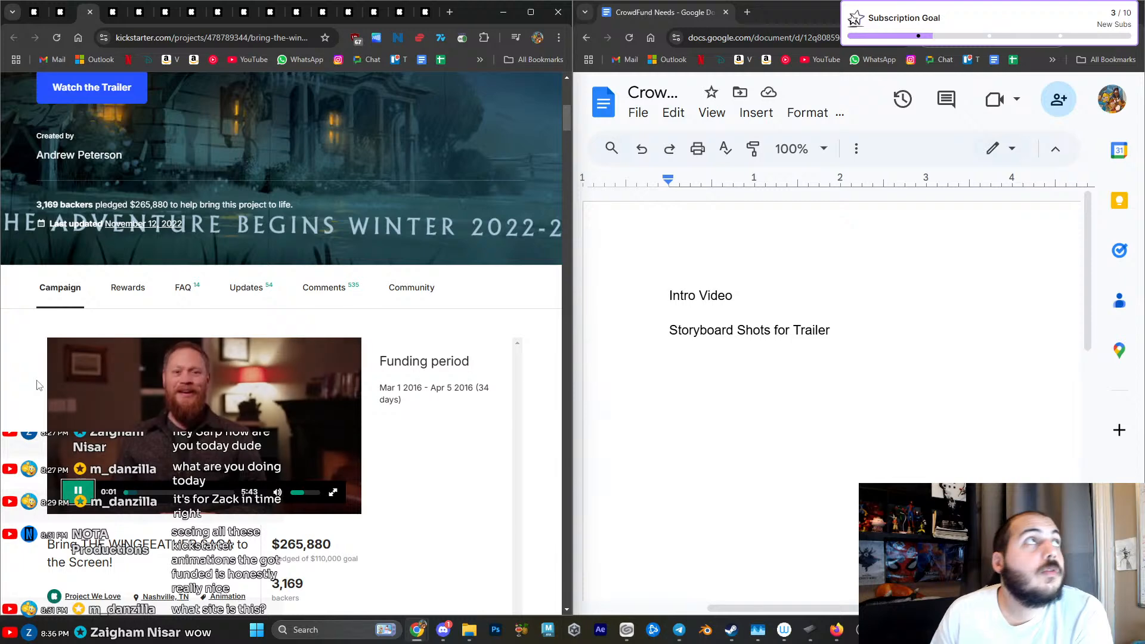
- Read the creators' message and stretch goals in THE WINGFEATHER SAGA story while its pitch video plays
{"action": "scroll", "coordinate": [33, 403], "scroll_direction": "down", "scroll_amount": 2}
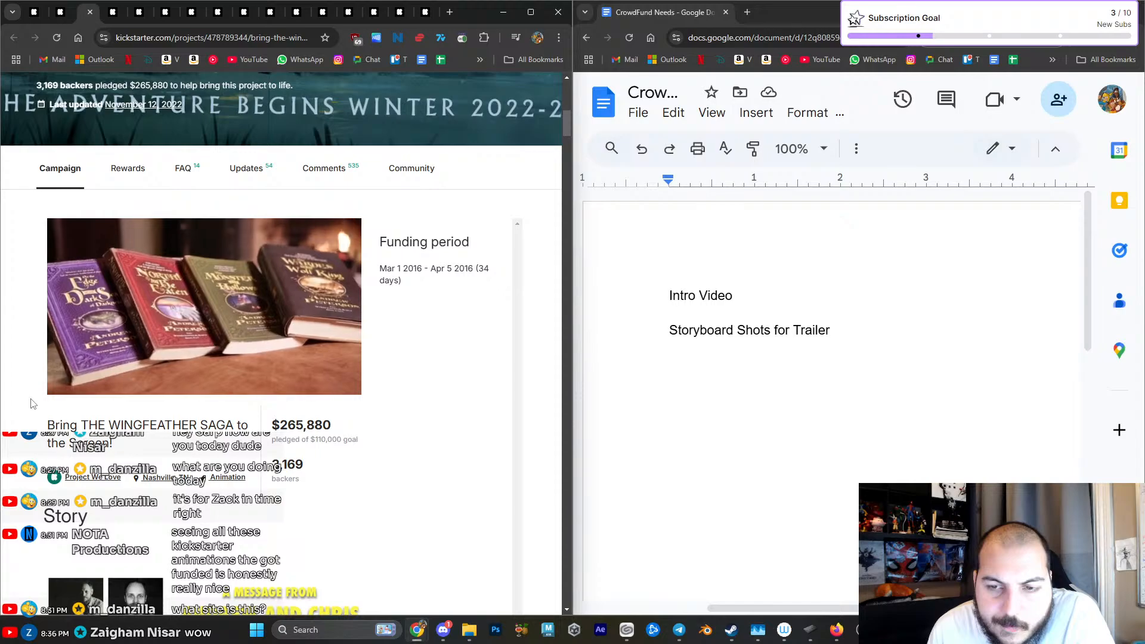
{"action": "scroll", "coordinate": [32, 403], "scroll_direction": "down", "scroll_amount": 1}
{"action": "scroll", "coordinate": [33, 403], "scroll_direction": "down", "scroll_amount": 4}
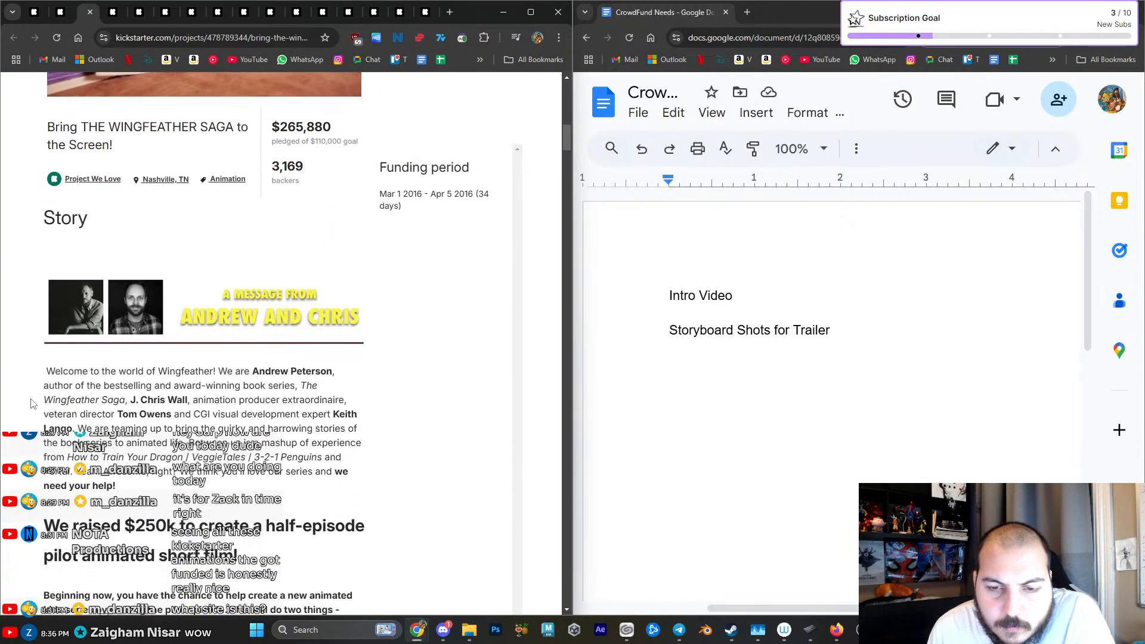
{"action": "scroll", "coordinate": [32, 404], "scroll_direction": "down", "scroll_amount": 10}
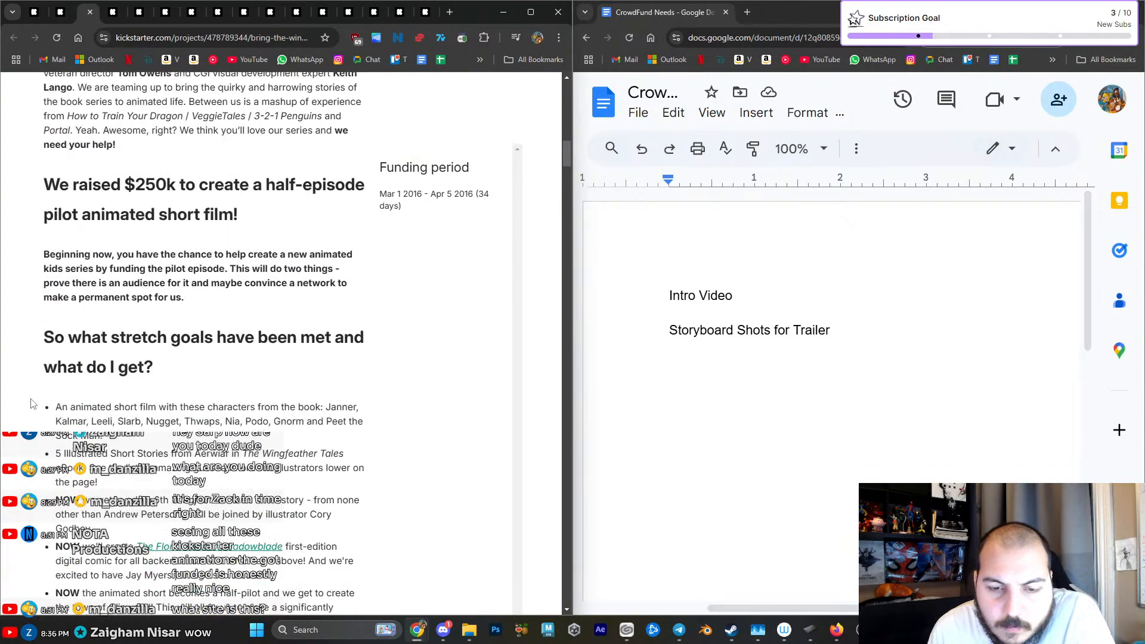
{"action": "scroll", "coordinate": [32, 404], "scroll_direction": "up", "scroll_amount": 18}
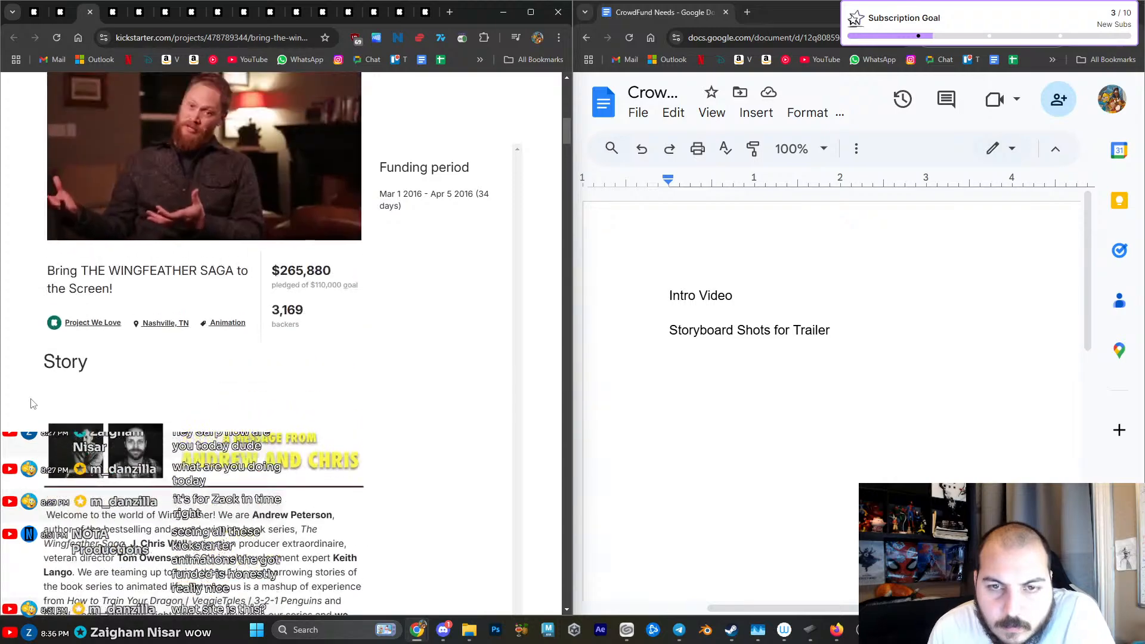
{"action": "scroll", "coordinate": [32, 404], "scroll_direction": "down", "scroll_amount": 1}
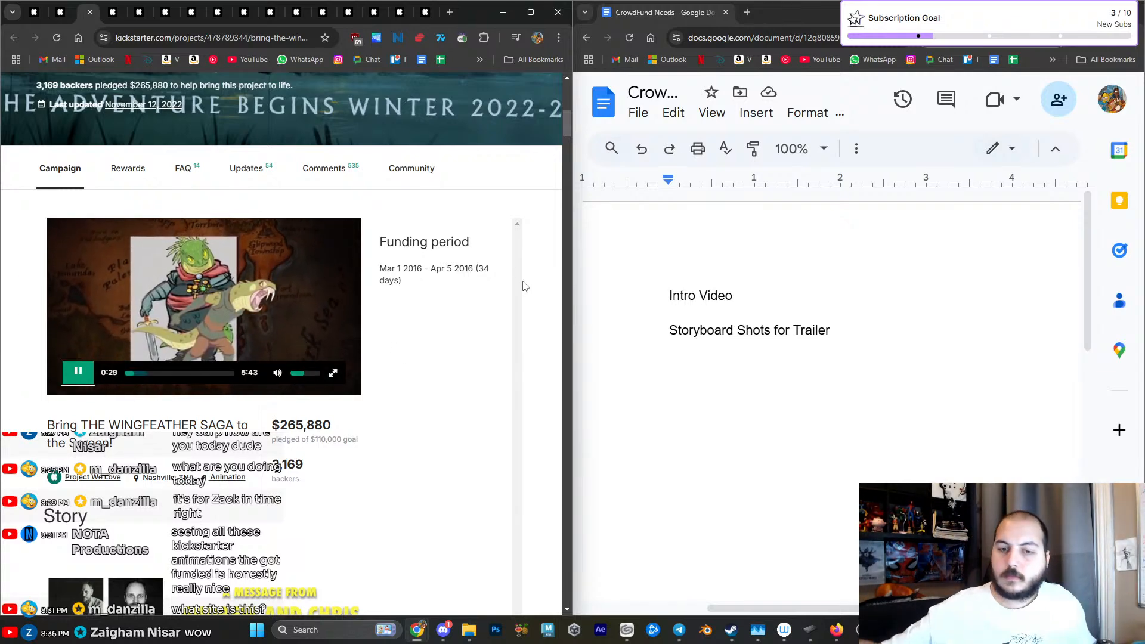
- Add the line "A meets B intro" between "Intro Video" and "Storyboard Shots for Trailer" in CrowdFund Needs, followed by a new empty line
{"action": "double_click", "coordinate": [779, 305]}
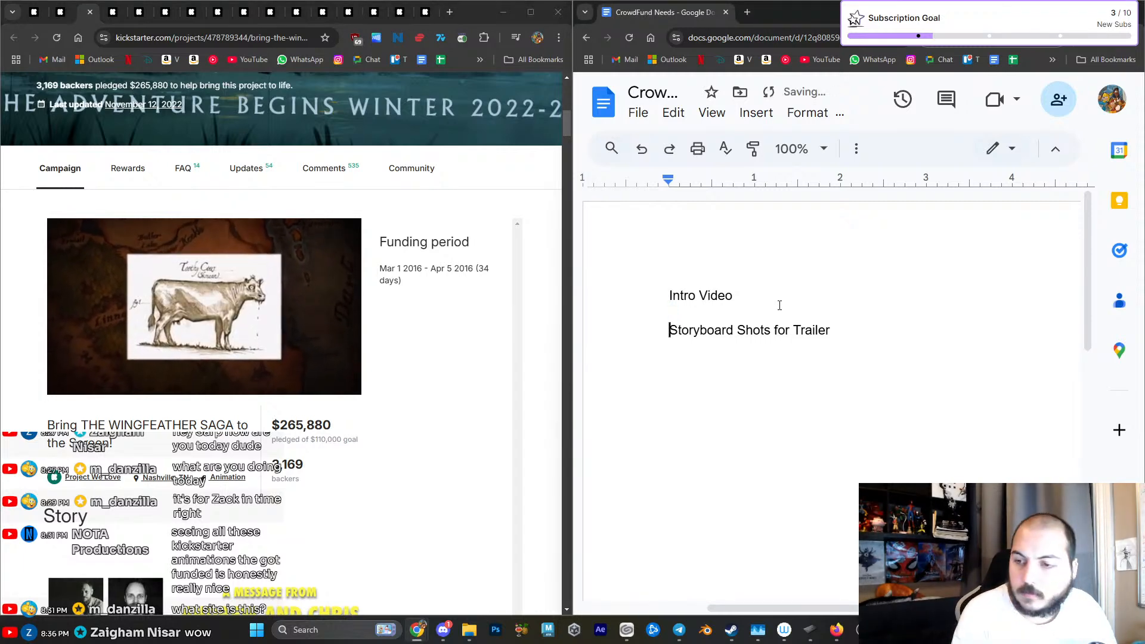
{"action": "key", "text": "Return"}
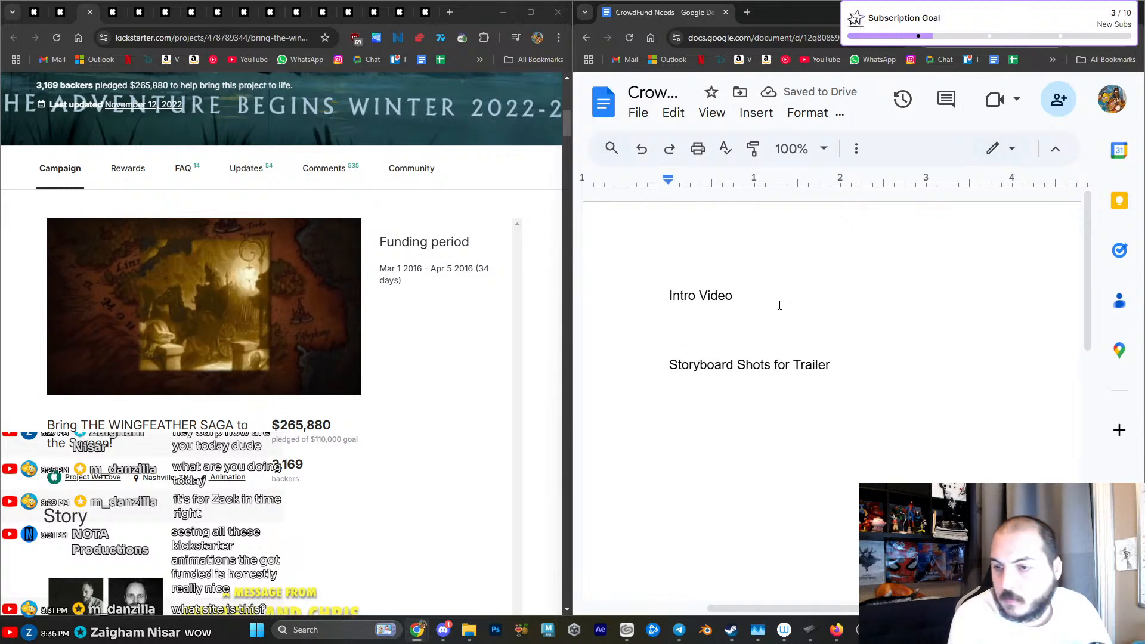
{"action": "type", "text": "meets B intro"}
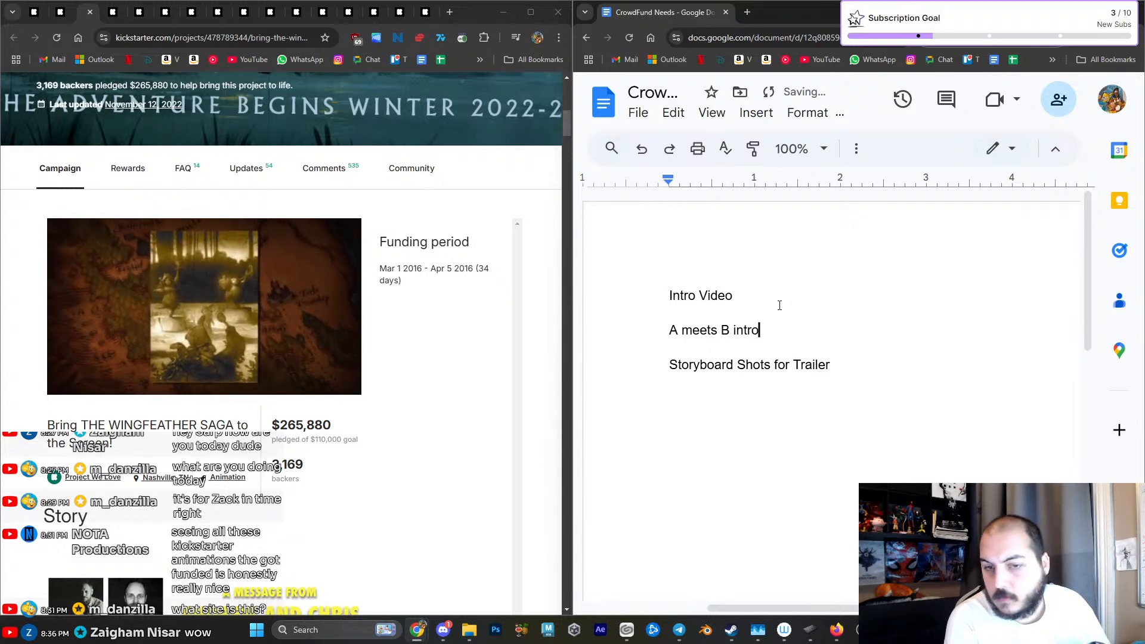
{"action": "key", "text": "Return"}
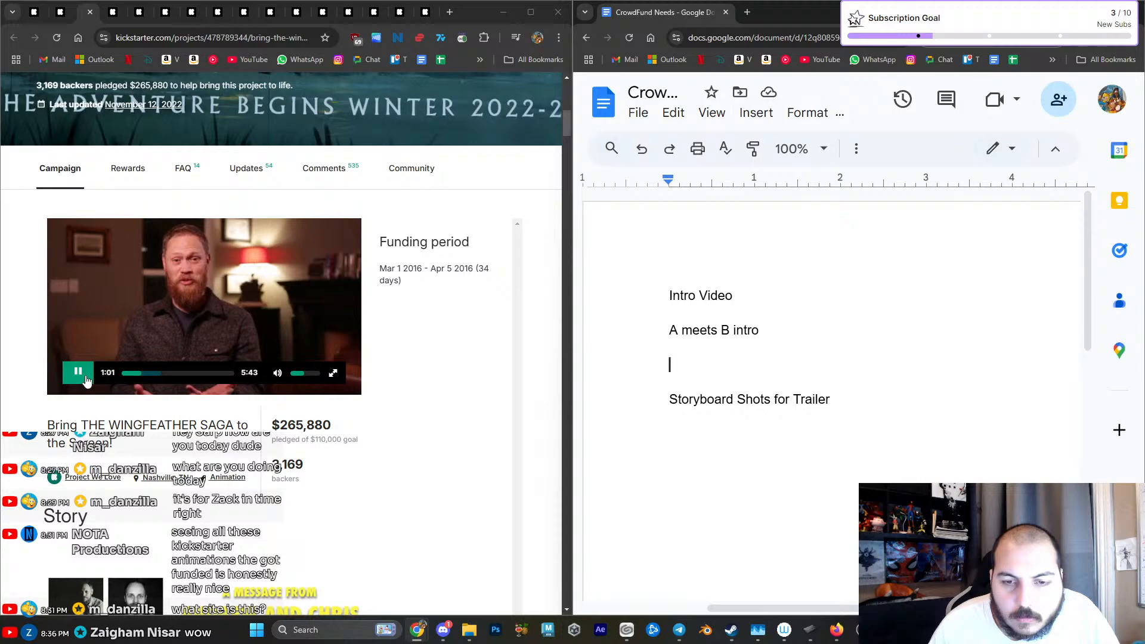
- Read THE WINGFEATHER SAGA story from the stretch goals and add-on rewards down to the first test scene animatic
{"action": "scroll", "coordinate": [45, 408], "scroll_direction": "down", "scroll_amount": 12}
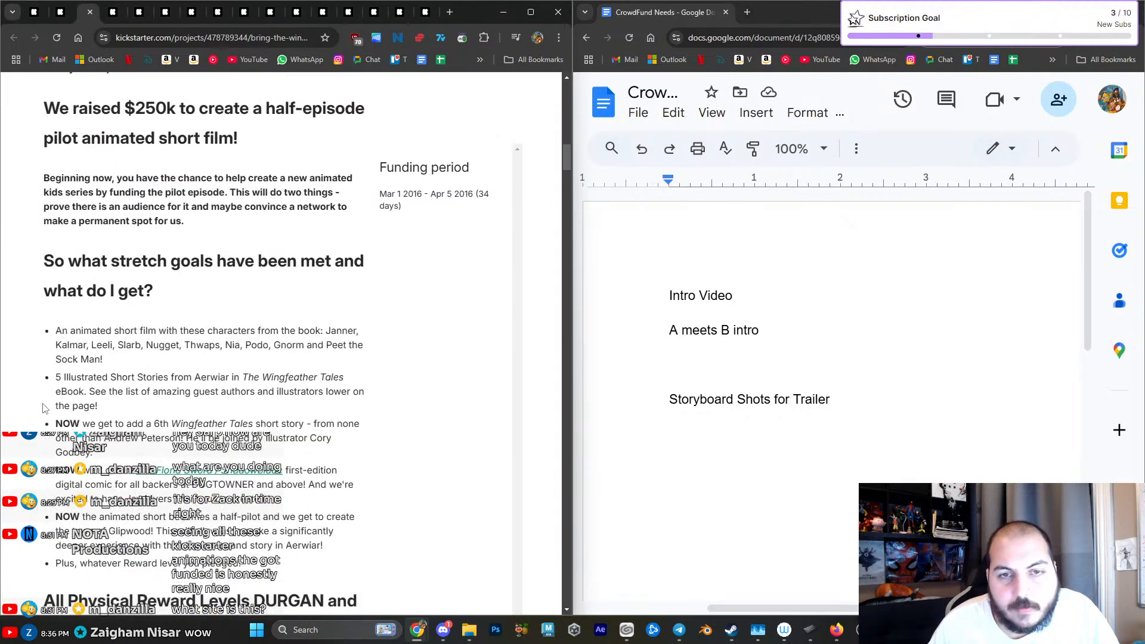
{"action": "scroll", "coordinate": [45, 408], "scroll_direction": "down", "scroll_amount": 15}
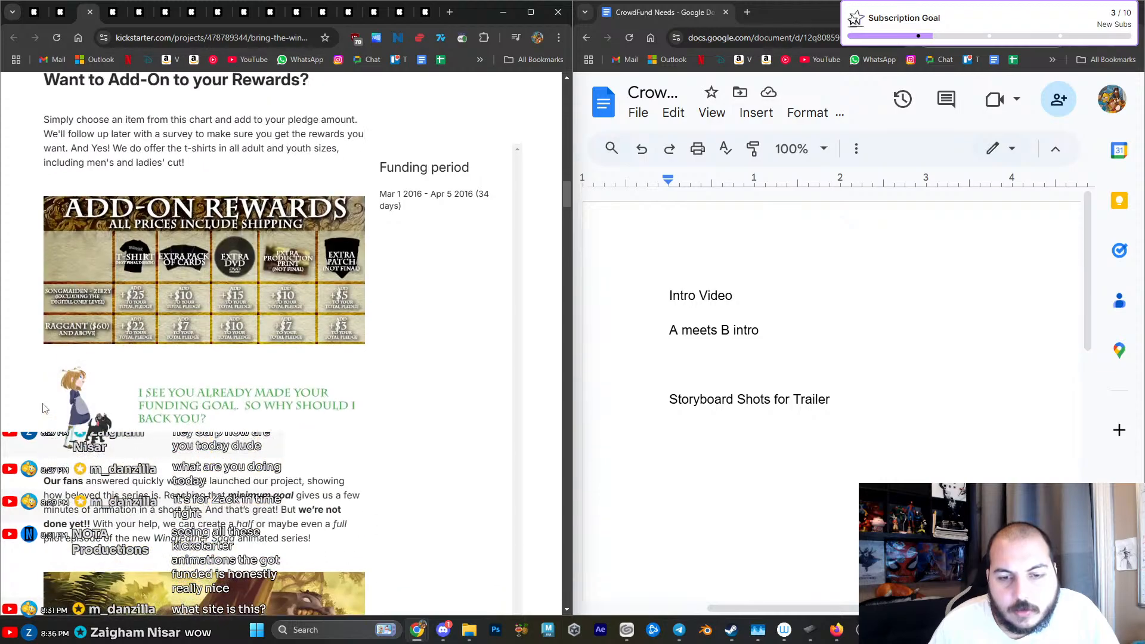
{"action": "scroll", "coordinate": [43, 409], "scroll_direction": "down", "scroll_amount": 4}
{"action": "scroll", "coordinate": [43, 408], "scroll_direction": "down", "scroll_amount": 7}
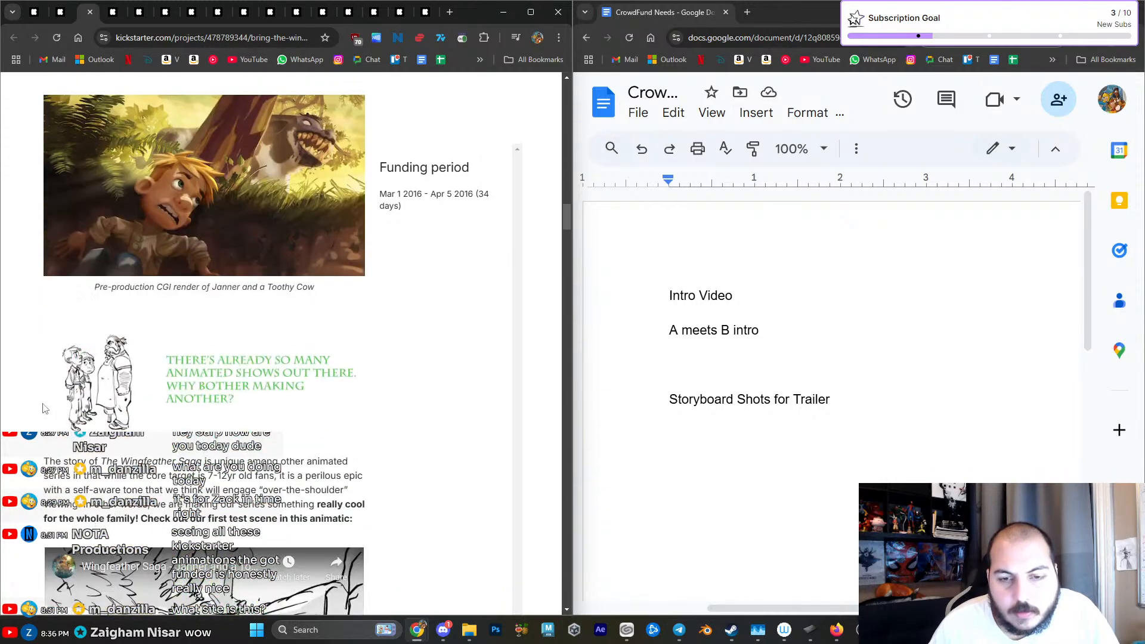
{"action": "scroll", "coordinate": [43, 407], "scroll_direction": "down", "scroll_amount": 4}
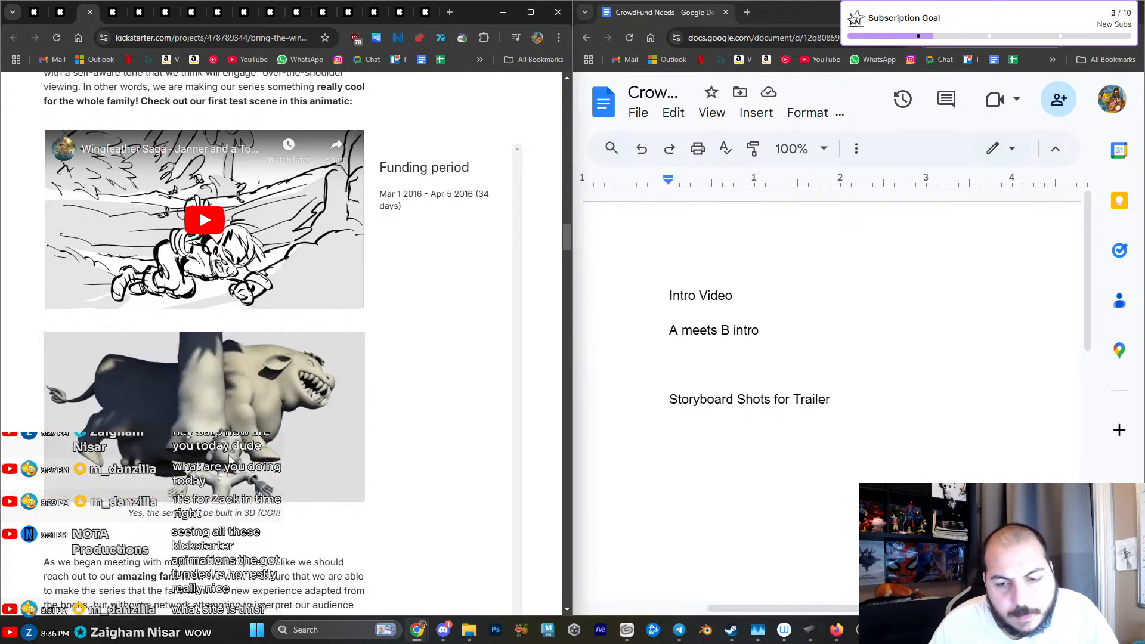
- Play the Wingfeather Saga test scene animatic muted, skip ahead through it in several jumps, and pause it near the end
{"action": "scroll", "coordinate": [229, 457], "scroll_direction": "up", "scroll_amount": 2}
{"action": "left_click", "coordinate": [198, 366]}
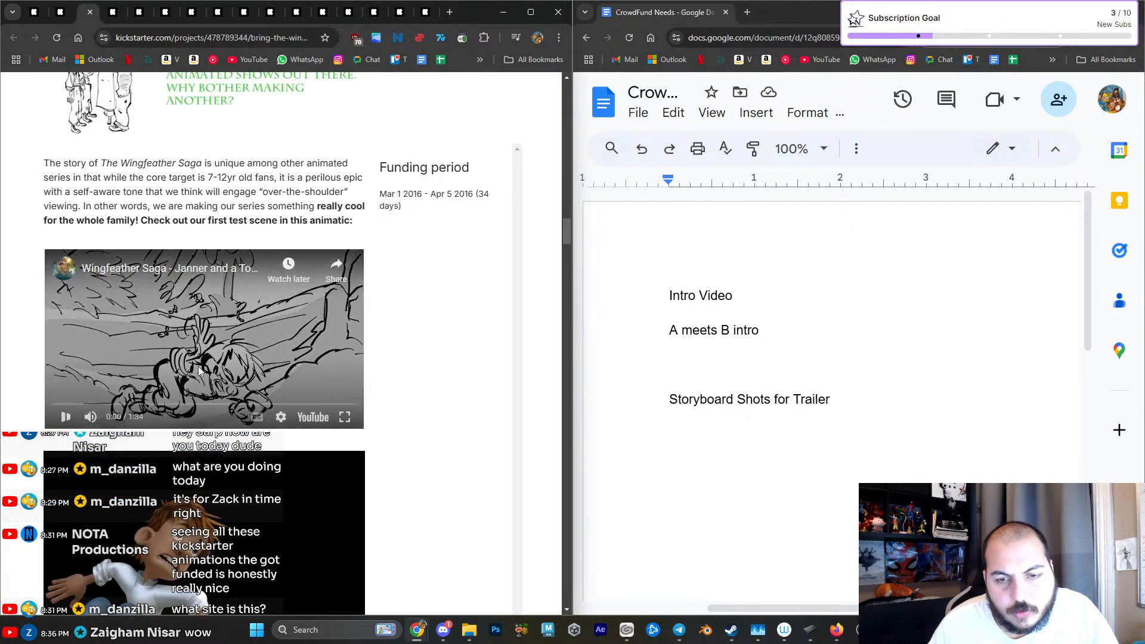
{"action": "left_click", "coordinate": [85, 404]}
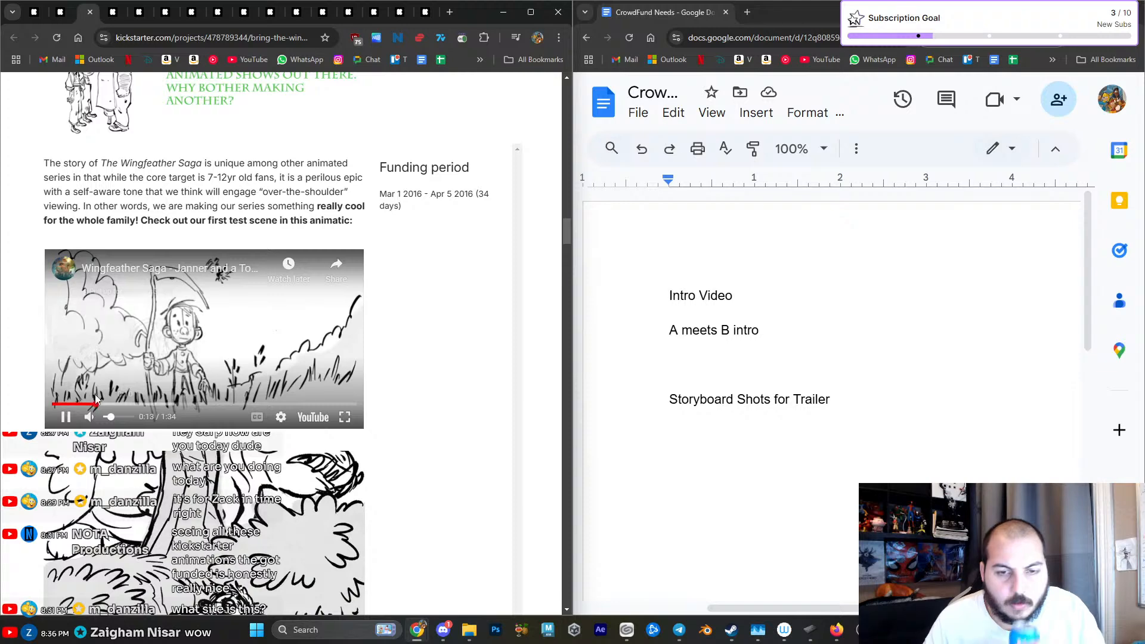
{"action": "left_click_drag", "start_coordinate": [111, 417], "coordinate": [104, 417]}
{"action": "left_click", "coordinate": [113, 404]}
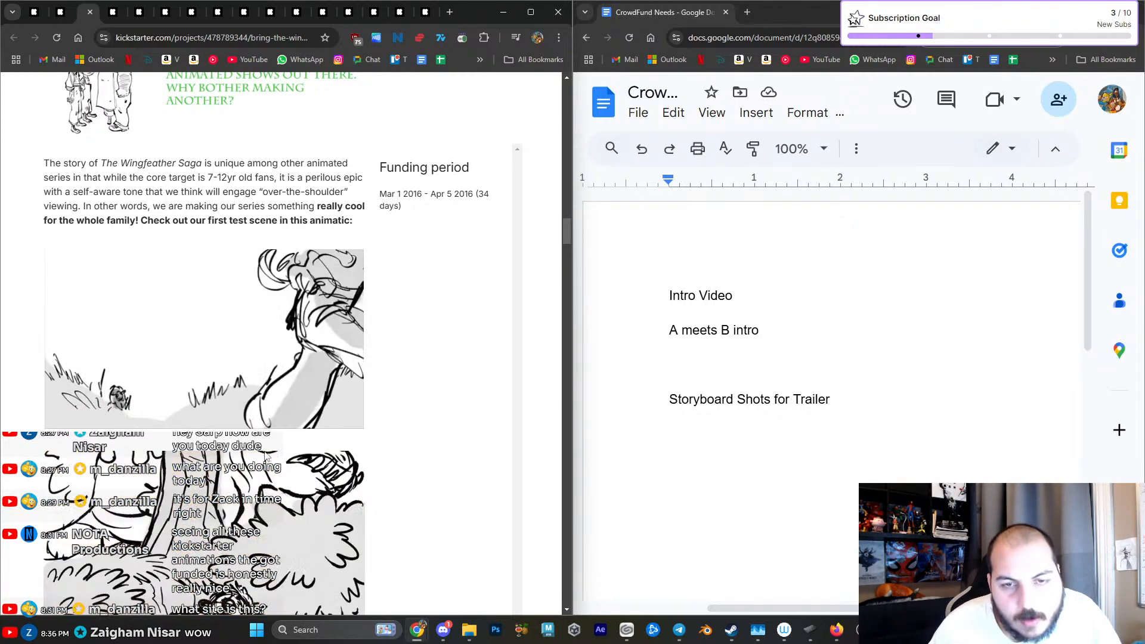
{"action": "left_click", "coordinate": [148, 404]}
{"action": "left_click", "coordinate": [168, 404]}
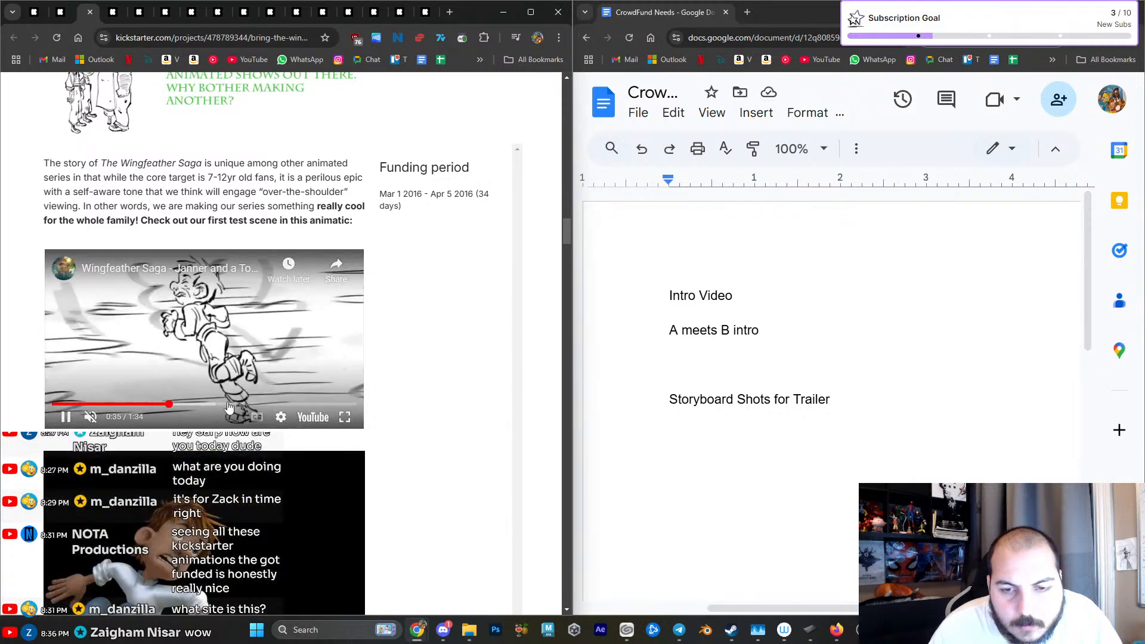
{"action": "left_click", "coordinate": [231, 404]}
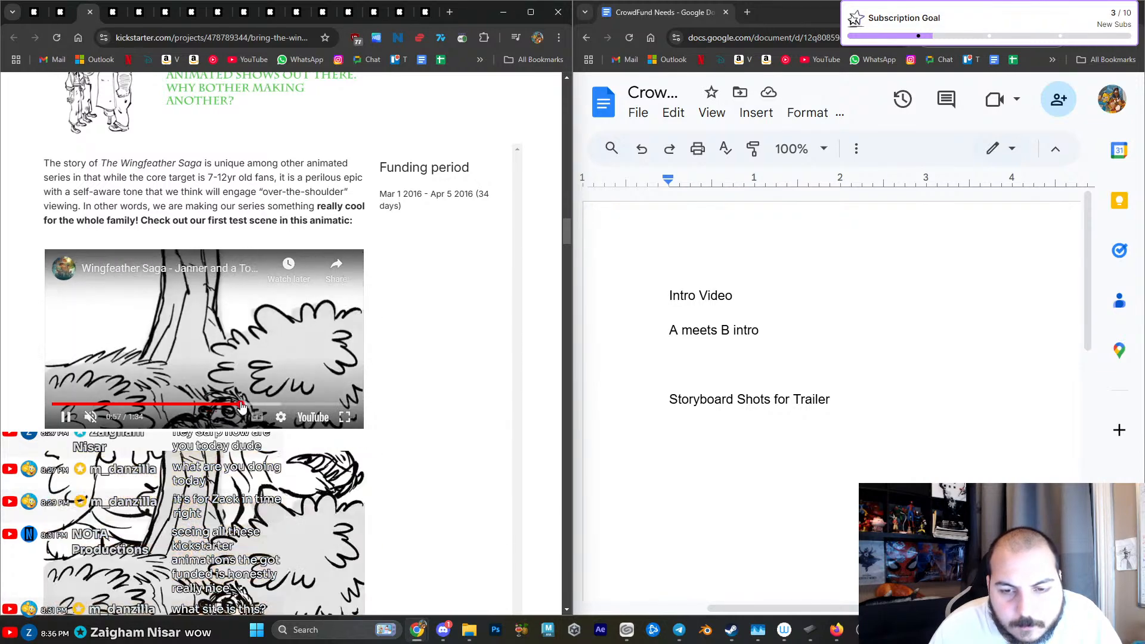
{"action": "left_click", "coordinate": [274, 404]}
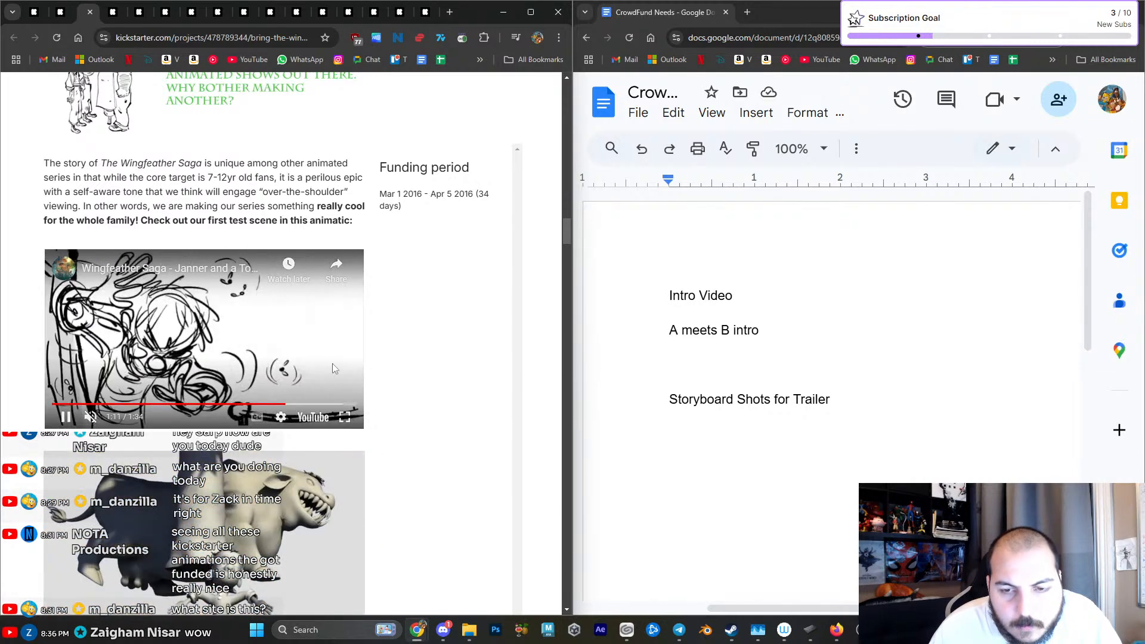
{"action": "left_click", "coordinate": [65, 417]}
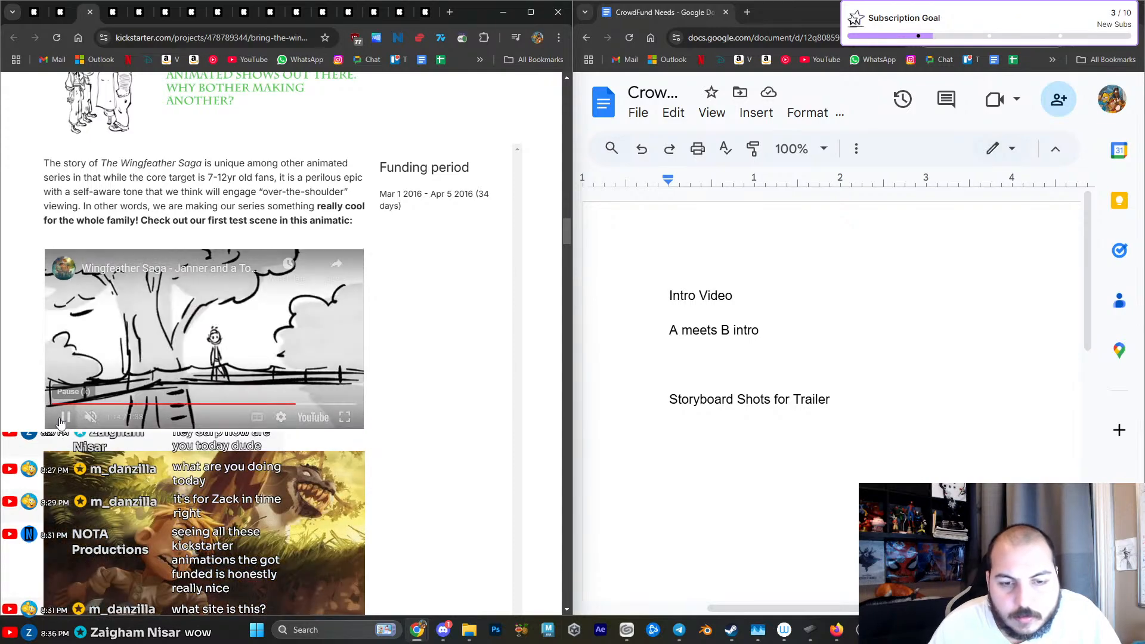
- Review the Wingfeather Saga page's artwork, story description with its teaser, and the stretch goal banners
{"action": "scroll", "coordinate": [429, 409], "scroll_direction": "up", "scroll_amount": 4}
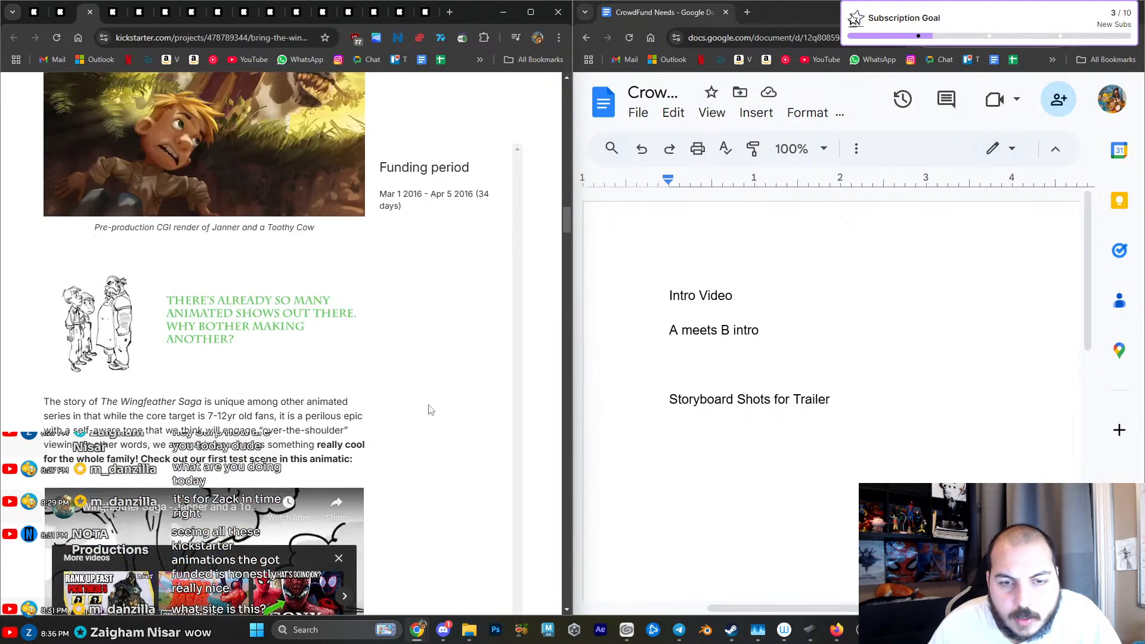
{"action": "scroll", "coordinate": [431, 410], "scroll_direction": "up", "scroll_amount": 2}
{"action": "scroll", "coordinate": [433, 411], "scroll_direction": "down", "scroll_amount": 15}
{"action": "scroll", "coordinate": [435, 412], "scroll_direction": "down", "scroll_amount": 8}
{"action": "scroll", "coordinate": [435, 412], "scroll_direction": "down", "scroll_amount": 15}
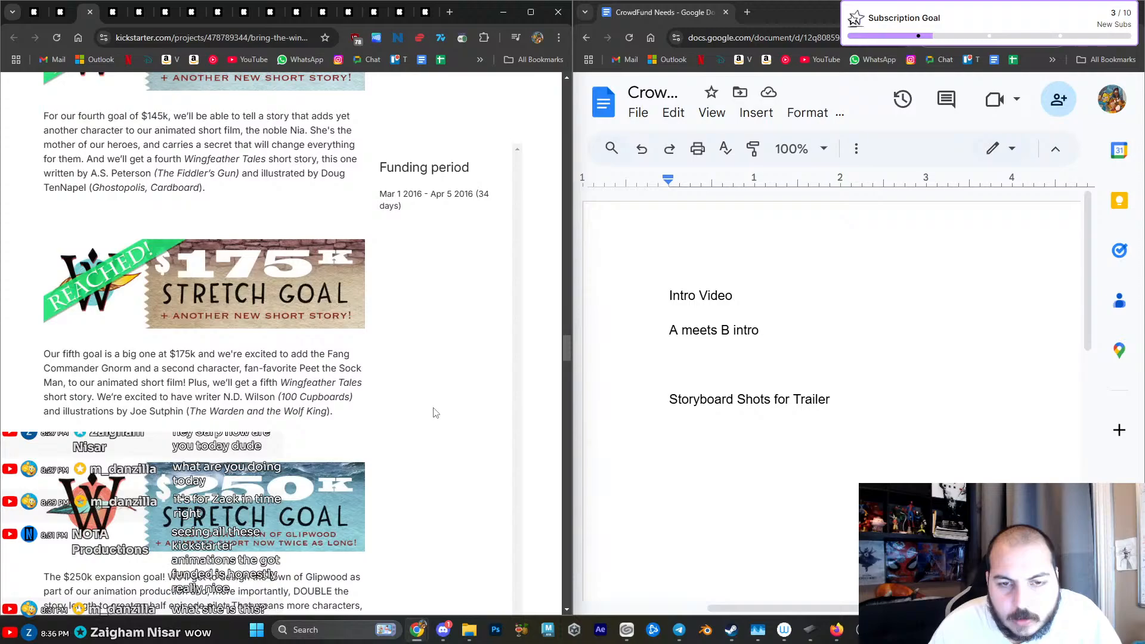
{"action": "scroll", "coordinate": [435, 413], "scroll_direction": "down", "scroll_amount": 5}
{"action": "scroll", "coordinate": [435, 412], "scroll_direction": "up", "scroll_amount": 12}
{"action": "scroll", "coordinate": [431, 427], "scroll_direction": "up", "scroll_amount": 8}
{"action": "scroll", "coordinate": [429, 425], "scroll_direction": "up", "scroll_amount": 10}
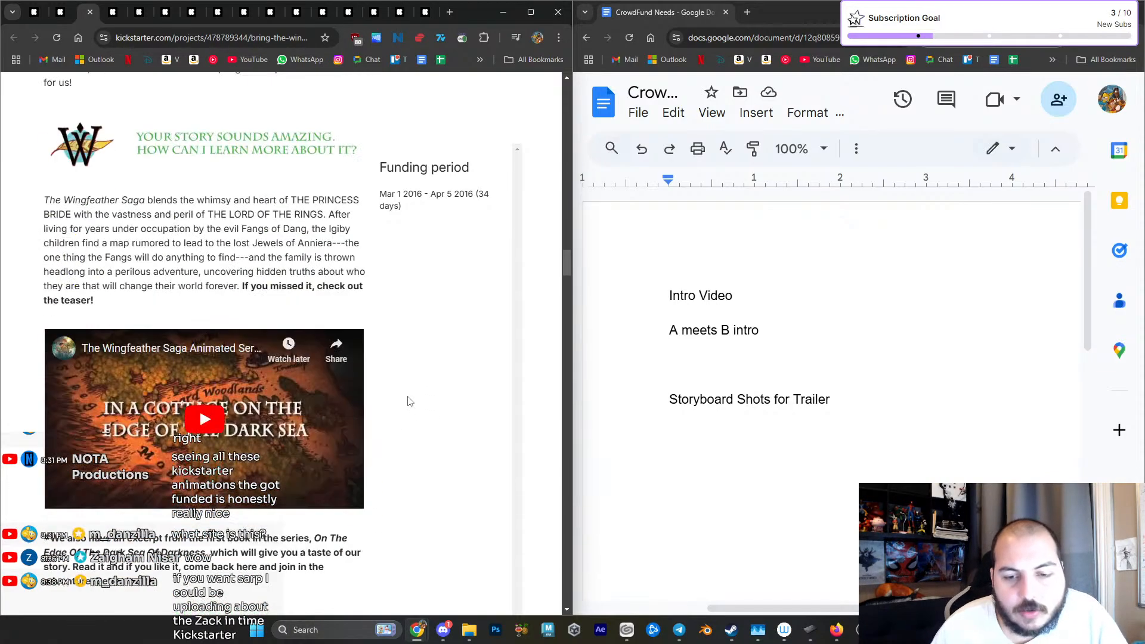
{"action": "scroll", "coordinate": [409, 400], "scroll_direction": "down", "scroll_amount": 5}
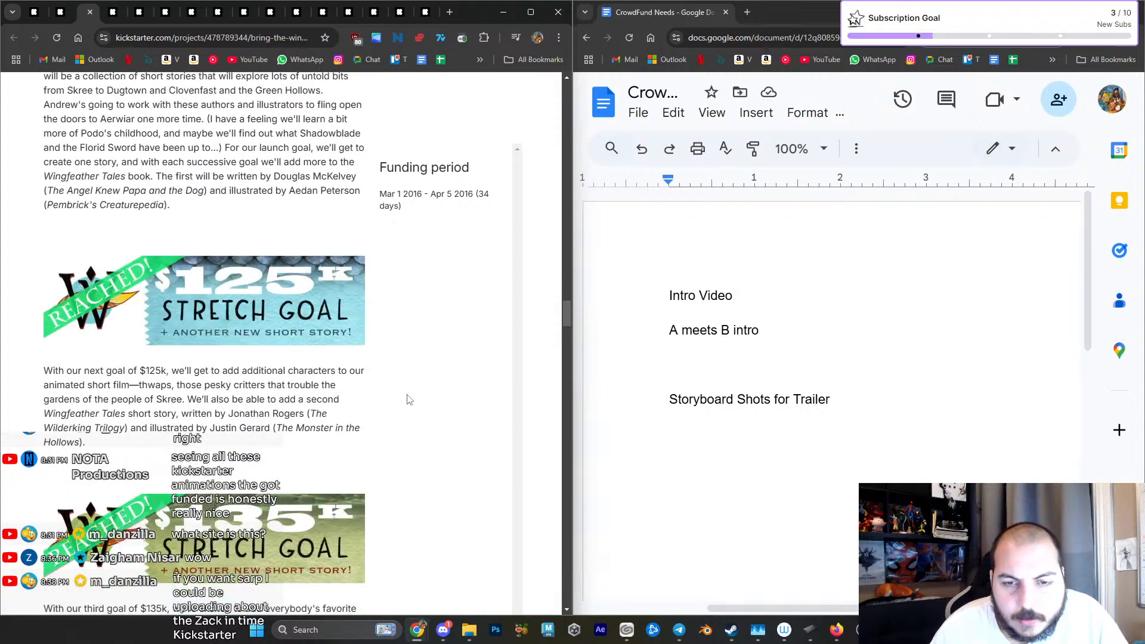
- Examine the Wingfeather Saga backer goals, add-on and pledge level banners, budget chart and creator biographies, ending at the page's beginning
{"action": "scroll", "coordinate": [409, 400], "scroll_direction": "down", "scroll_amount": 20}
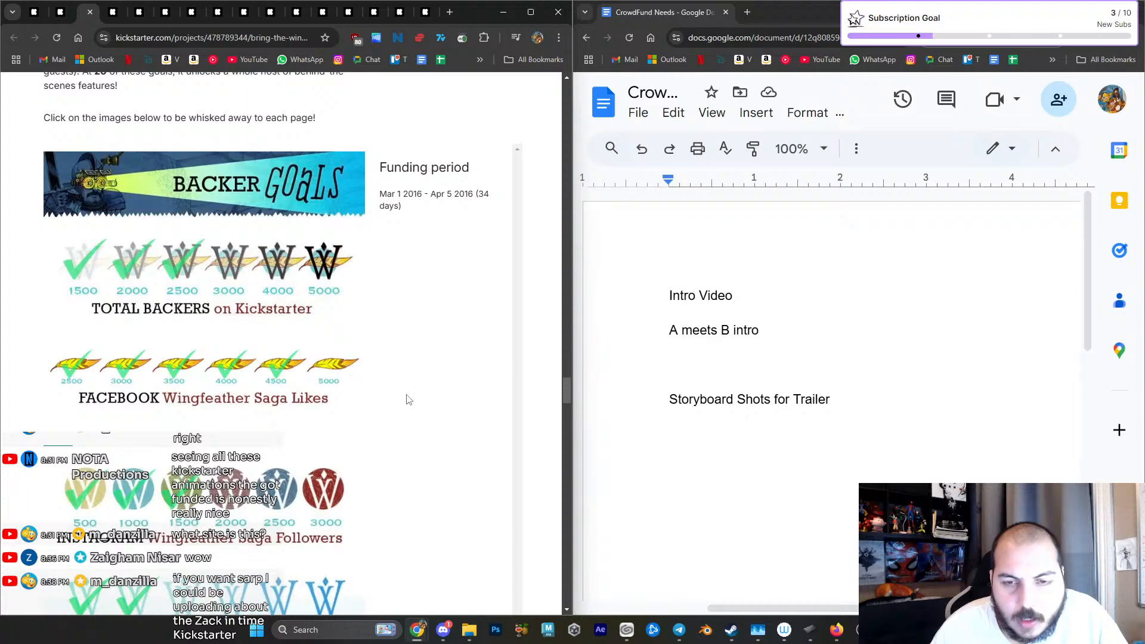
{"action": "scroll", "coordinate": [409, 400], "scroll_direction": "up", "scroll_amount": 12}
{"action": "scroll", "coordinate": [409, 400], "scroll_direction": "down", "scroll_amount": 9}
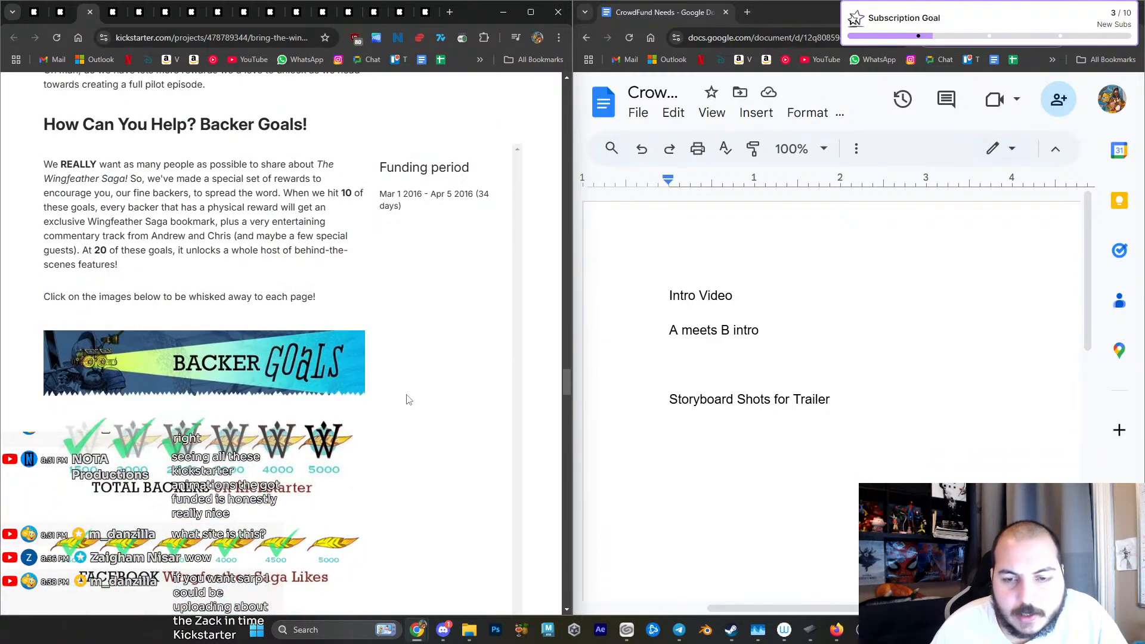
{"action": "scroll", "coordinate": [409, 399], "scroll_direction": "down", "scroll_amount": 10}
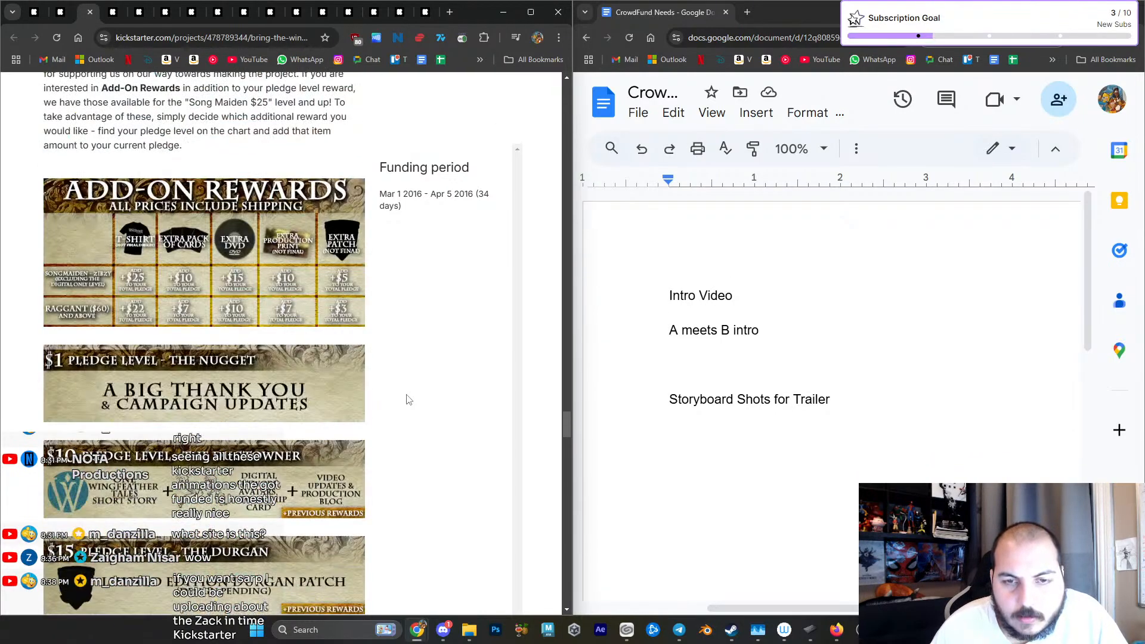
{"action": "scroll", "coordinate": [409, 399], "scroll_direction": "down", "scroll_amount": 16}
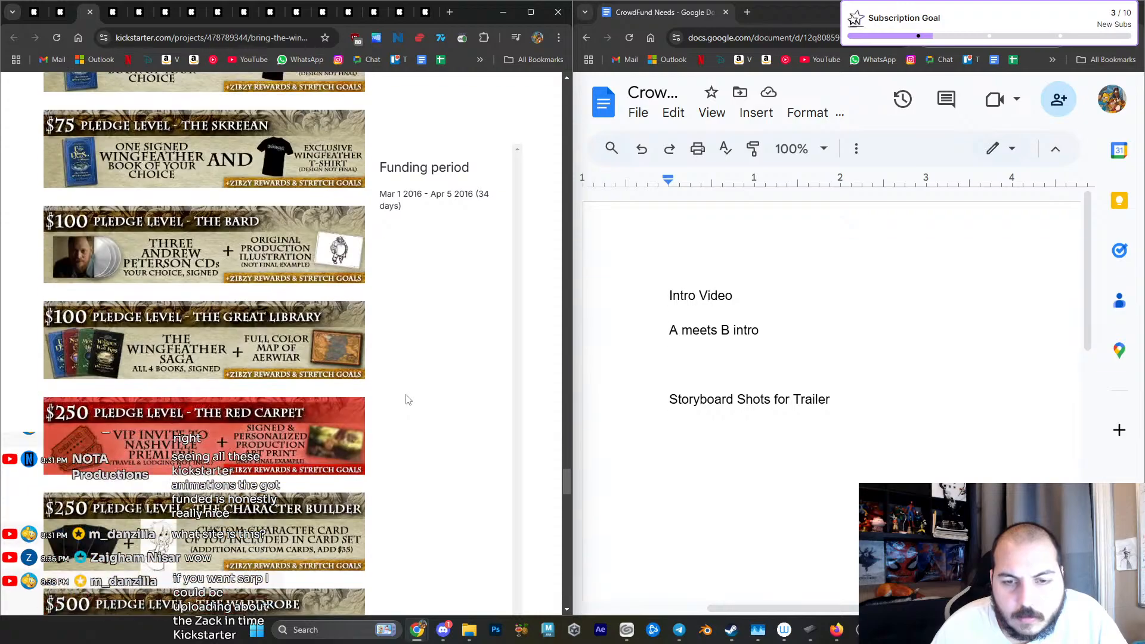
{"action": "scroll", "coordinate": [408, 400], "scroll_direction": "down", "scroll_amount": 15}
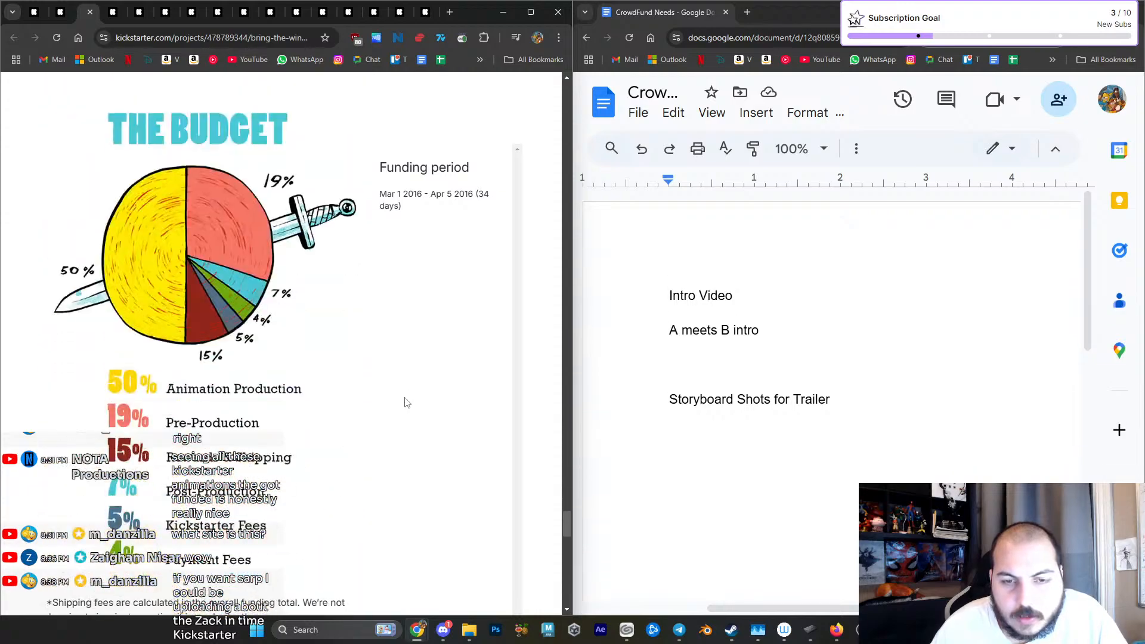
{"action": "scroll", "coordinate": [405, 403], "scroll_direction": "up", "scroll_amount": 4}
{"action": "scroll", "coordinate": [405, 402], "scroll_direction": "down", "scroll_amount": 2}
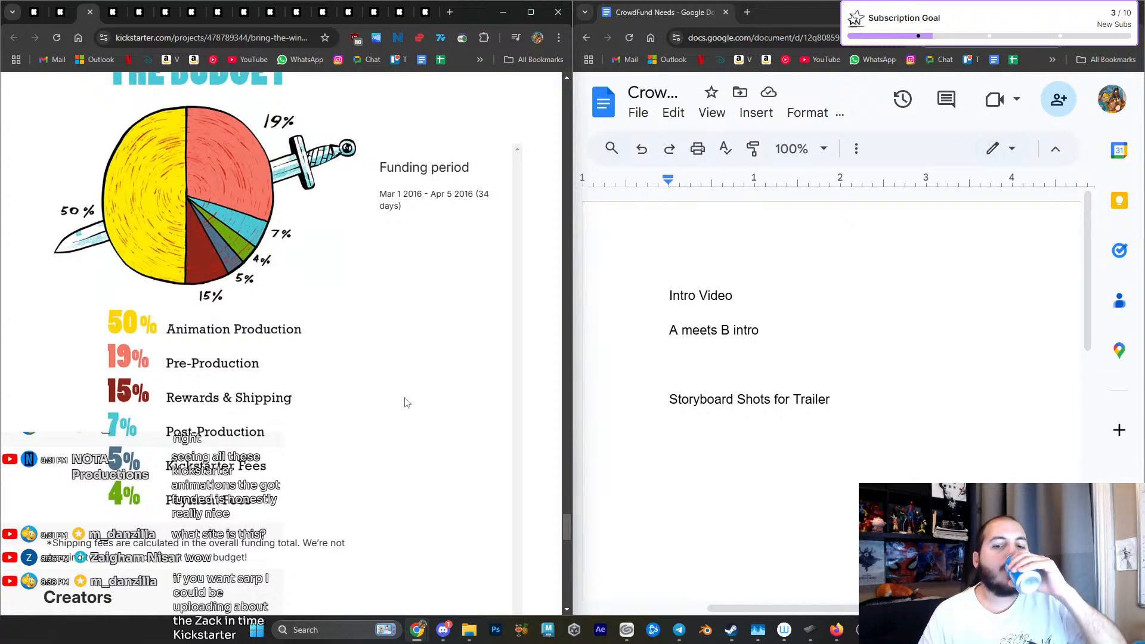
{"action": "scroll", "coordinate": [405, 403], "scroll_direction": "down", "scroll_amount": 15}
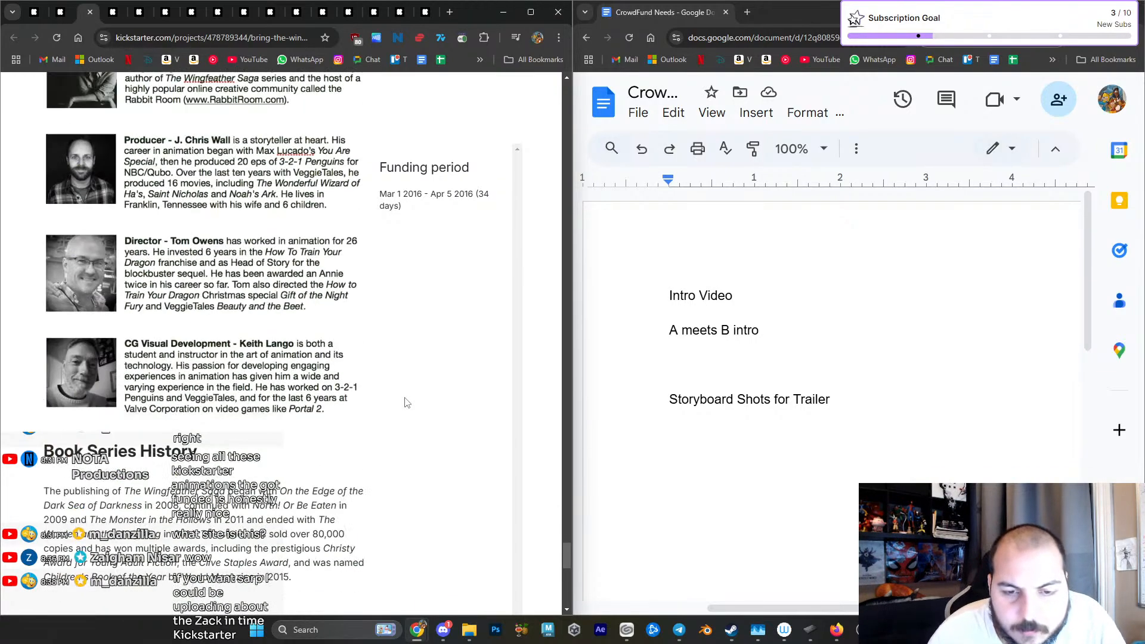
{"action": "scroll", "coordinate": [409, 416], "scroll_direction": "up", "scroll_amount": 20}
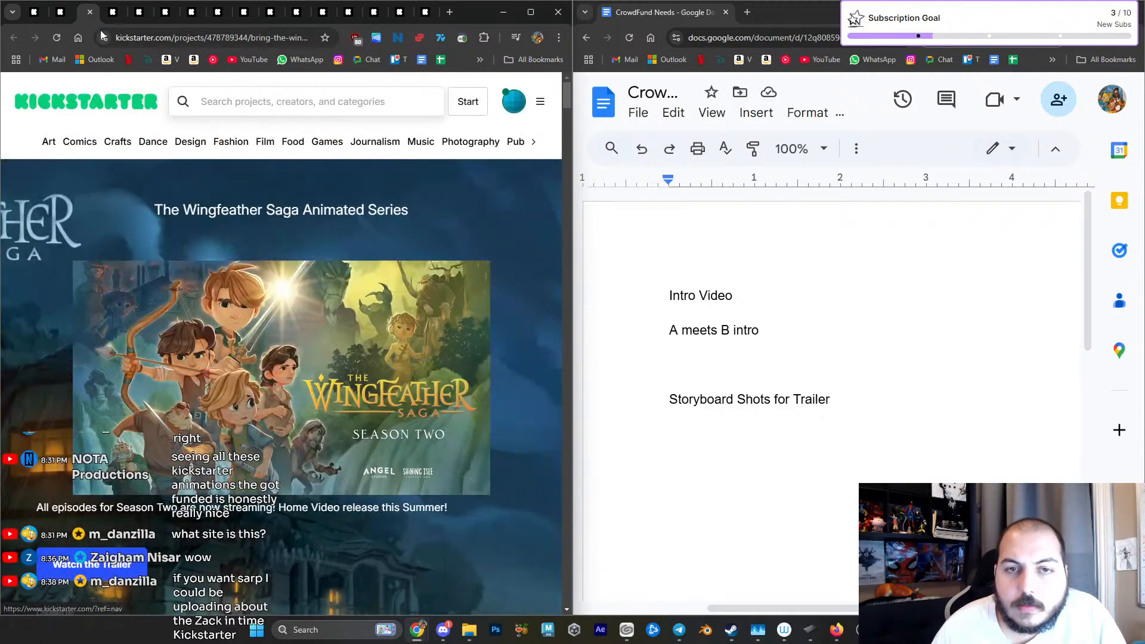
- Switch to the STUDIO KILLERS 404 campaign tab and start the video at the beginning of its Story section
{"action": "left_click", "coordinate": [110, 13]}
{"action": "scroll", "coordinate": [220, 232], "scroll_direction": "down", "scroll_amount": 10}
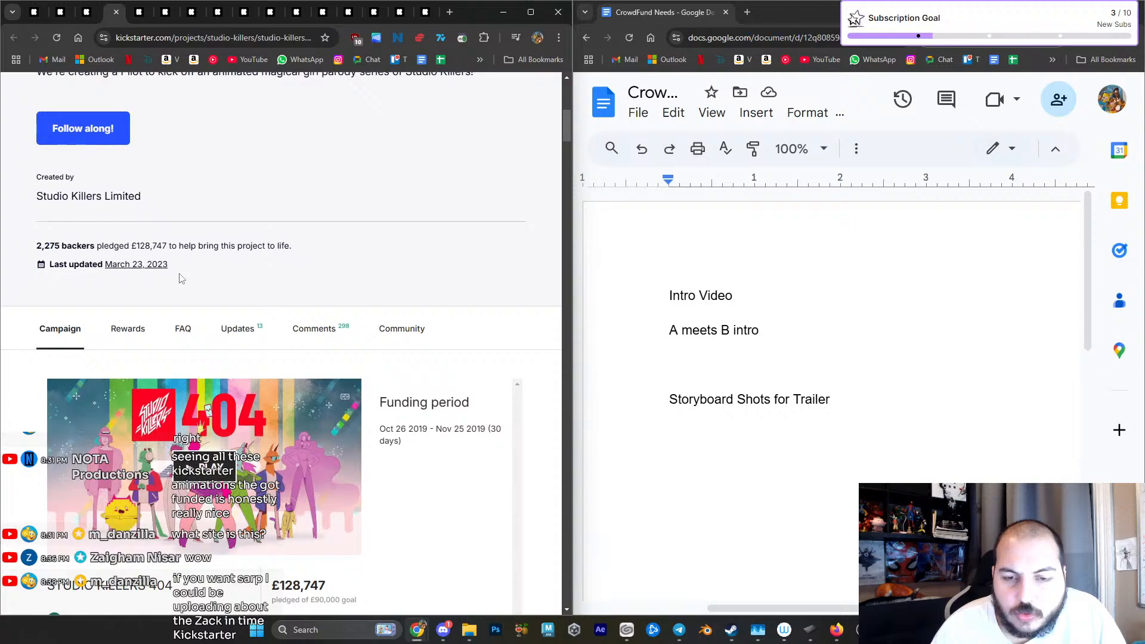
{"action": "scroll", "coordinate": [181, 278], "scroll_direction": "down", "scroll_amount": 2}
{"action": "left_click", "coordinate": [225, 350]}
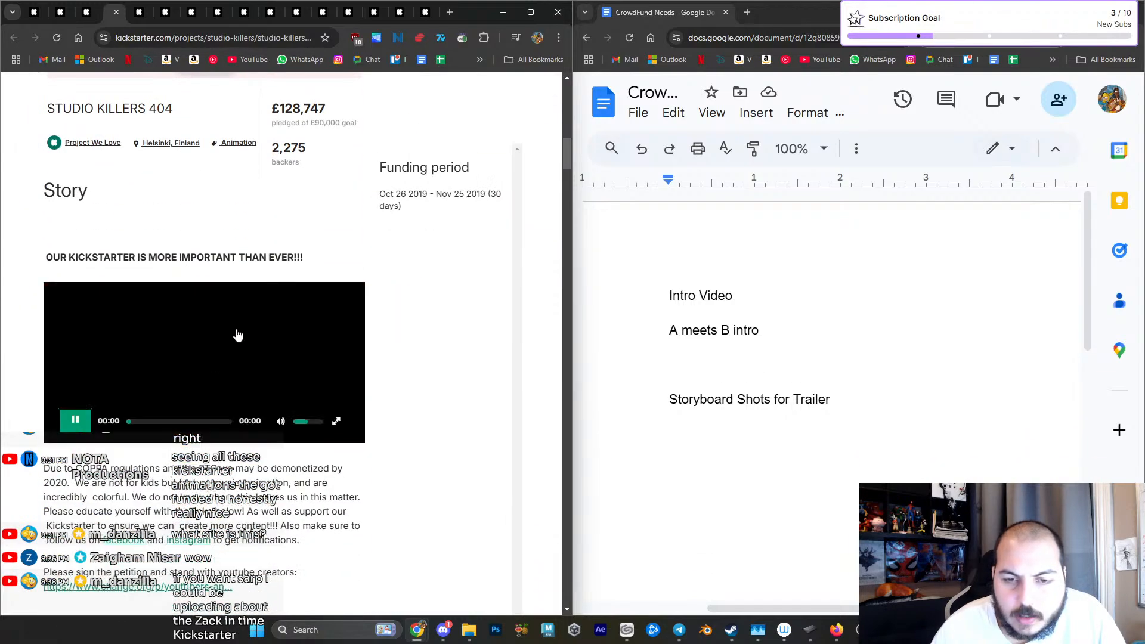
- Watch part of the STUDIO KILLERS 404 story video and read on to the "What is Studio Killers?" banner
{"action": "scroll", "coordinate": [226, 250], "scroll_direction": "up", "scroll_amount": 4}
{"action": "scroll", "coordinate": [225, 288], "scroll_direction": "down", "scroll_amount": 2}
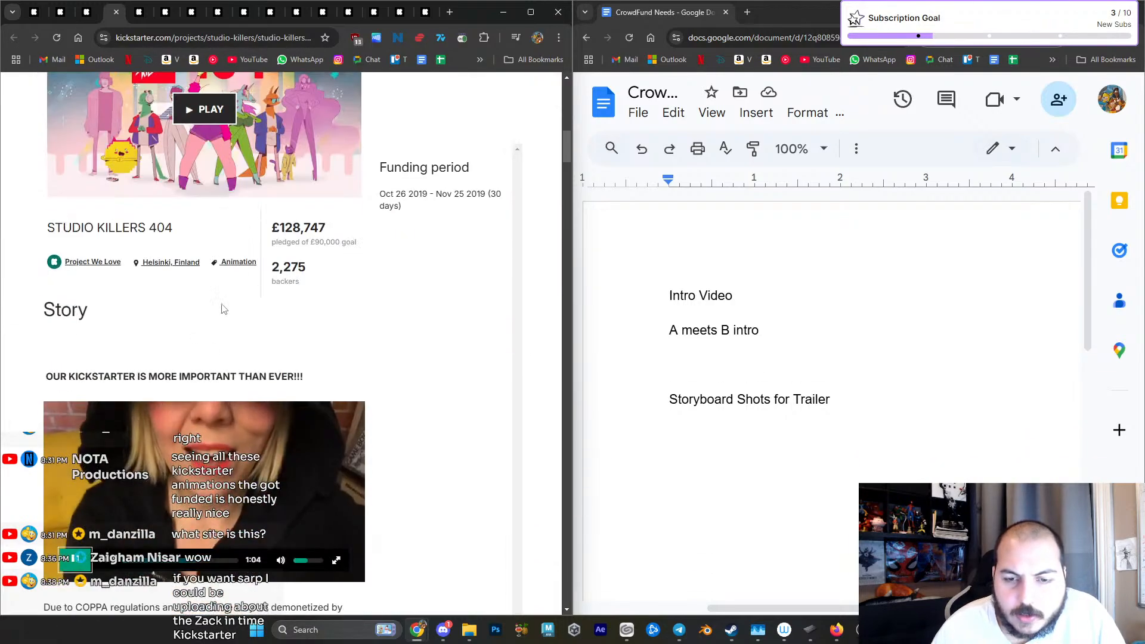
{"action": "scroll", "coordinate": [301, 347], "scroll_direction": "down", "scroll_amount": 2}
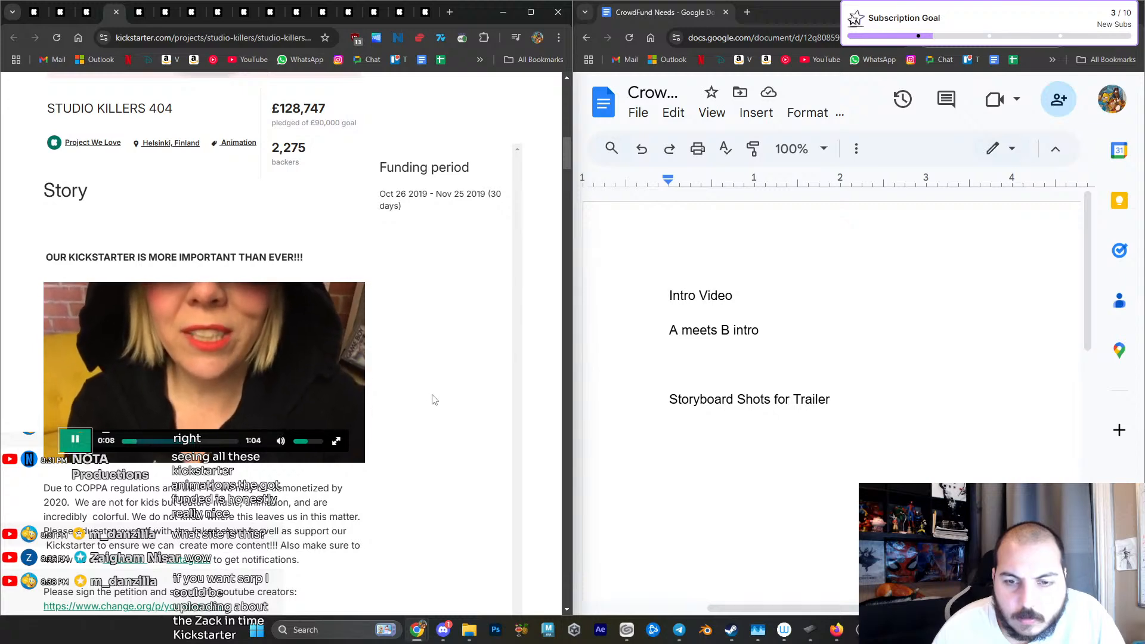
{"action": "scroll", "coordinate": [434, 400], "scroll_direction": "up", "scroll_amount": 5}
{"action": "scroll", "coordinate": [433, 400], "scroll_direction": "down", "scroll_amount": 3}
{"action": "scroll", "coordinate": [434, 400], "scroll_direction": "down", "scroll_amount": 1}
{"action": "mouse_move", "coordinate": [332, 434]}
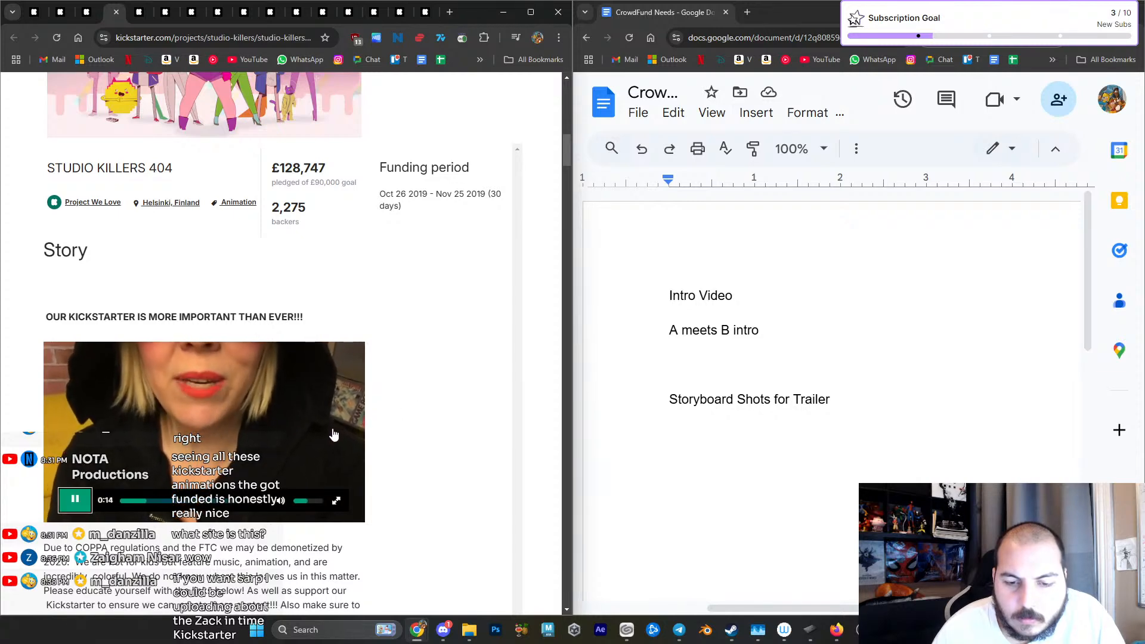
{"action": "scroll", "coordinate": [397, 434], "scroll_direction": "down", "scroll_amount": 1}
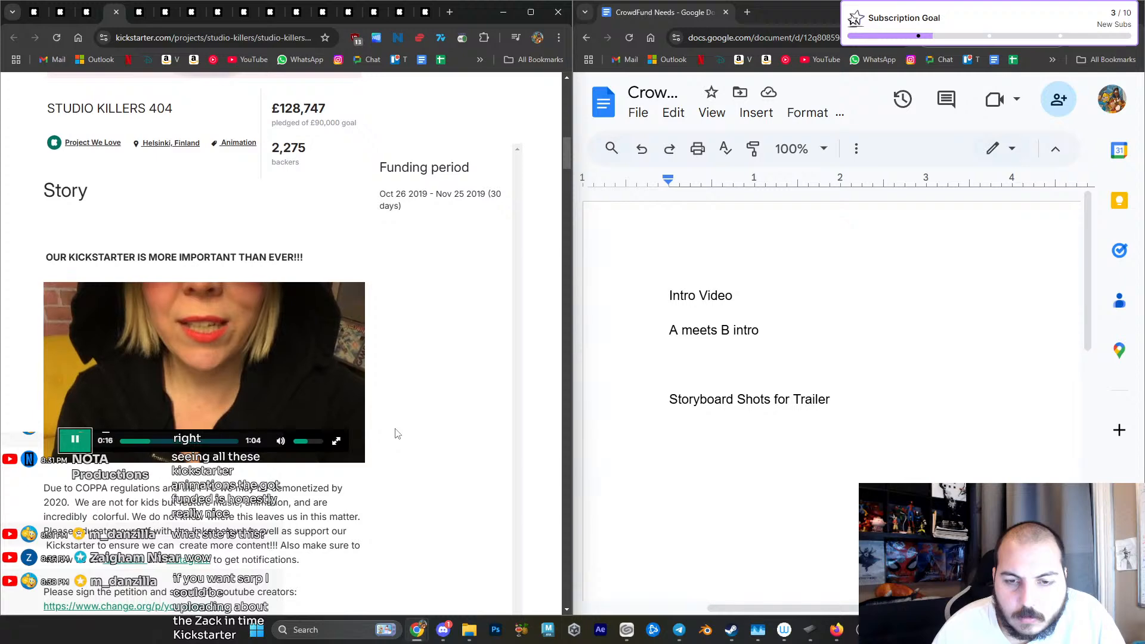
{"action": "scroll", "coordinate": [397, 433], "scroll_direction": "down", "scroll_amount": 1}
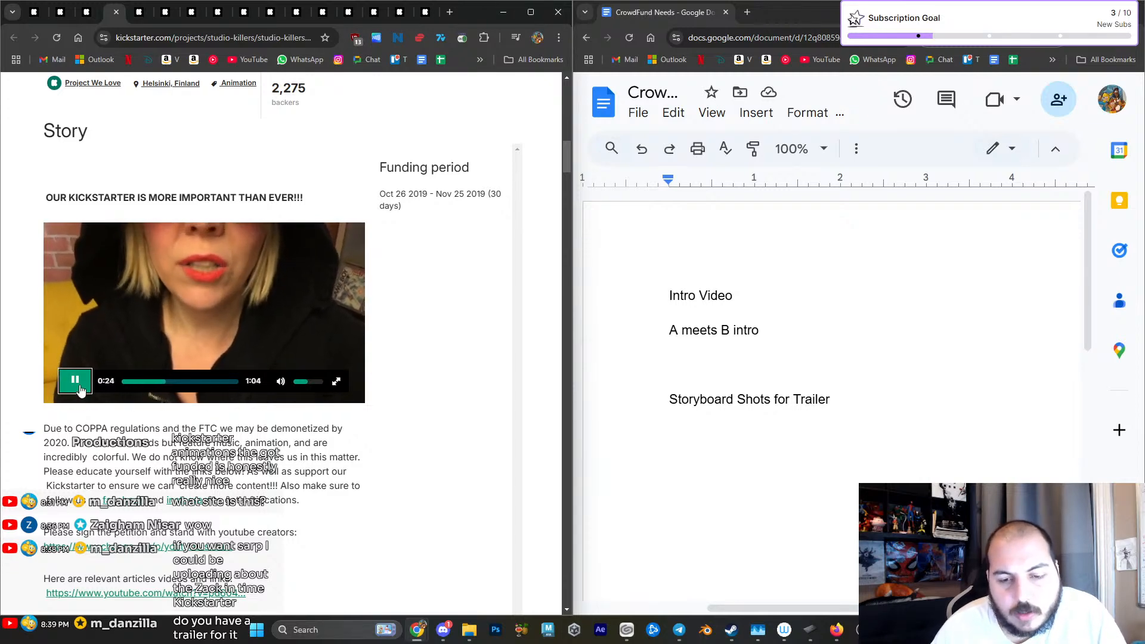
{"action": "scroll", "coordinate": [291, 457], "scroll_direction": "down", "scroll_amount": 9}
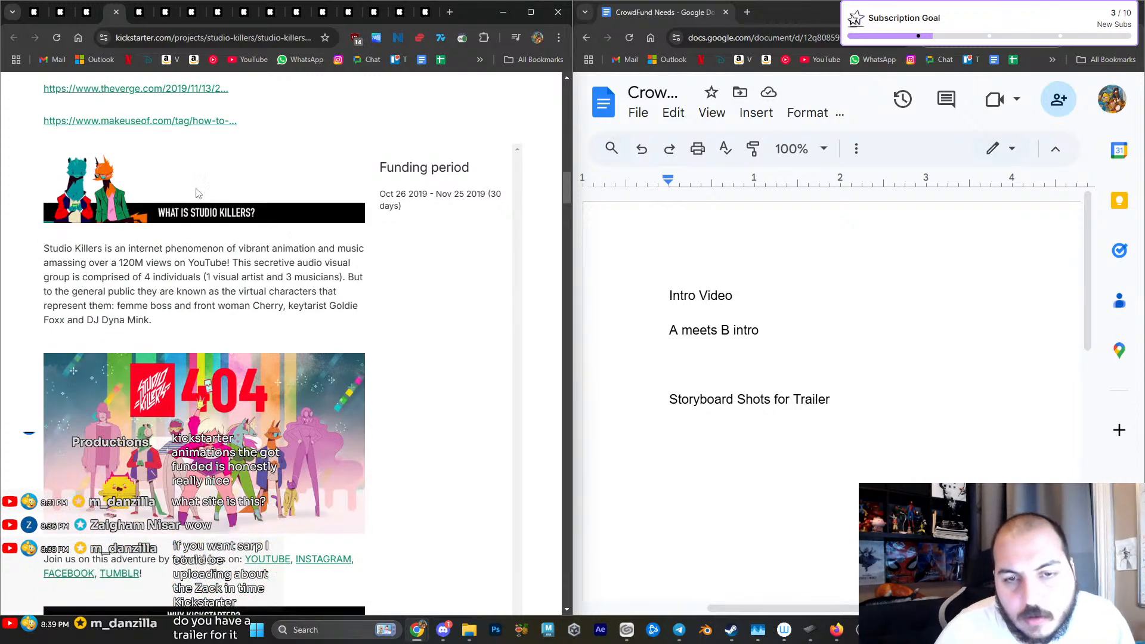
- Add a "Banners" heading below "Storyboard Shots for Trailer" and list "Intro Banner" under it
{"action": "left_click", "coordinate": [895, 412]}
{"action": "key", "text": "Return"}
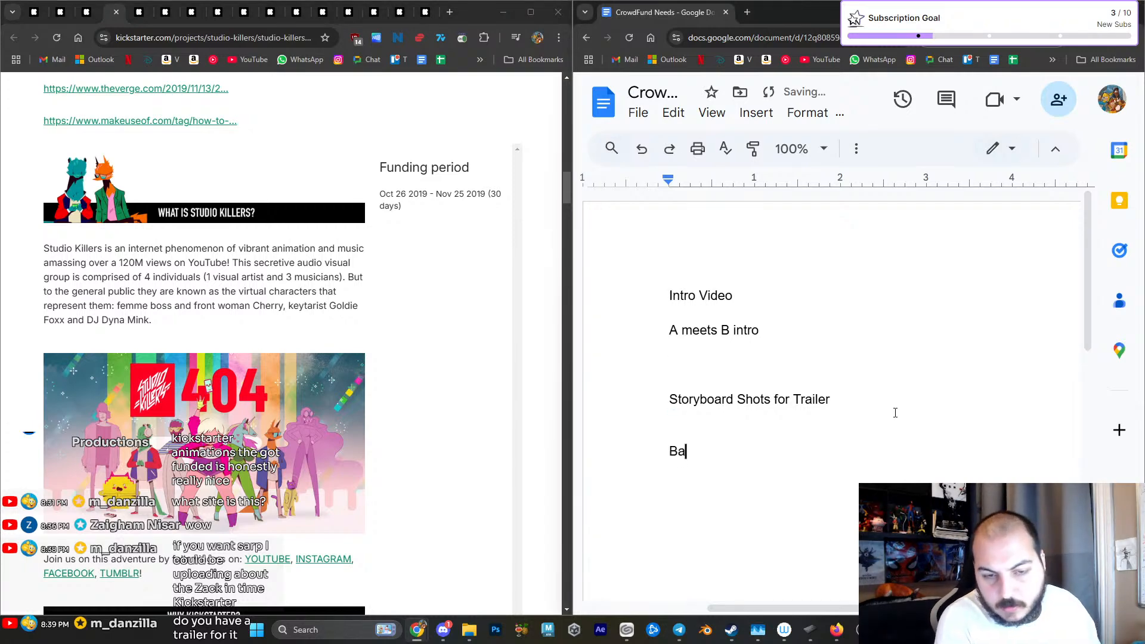
{"action": "key", "text": "Return"}
{"action": "key", "text": "Return"}
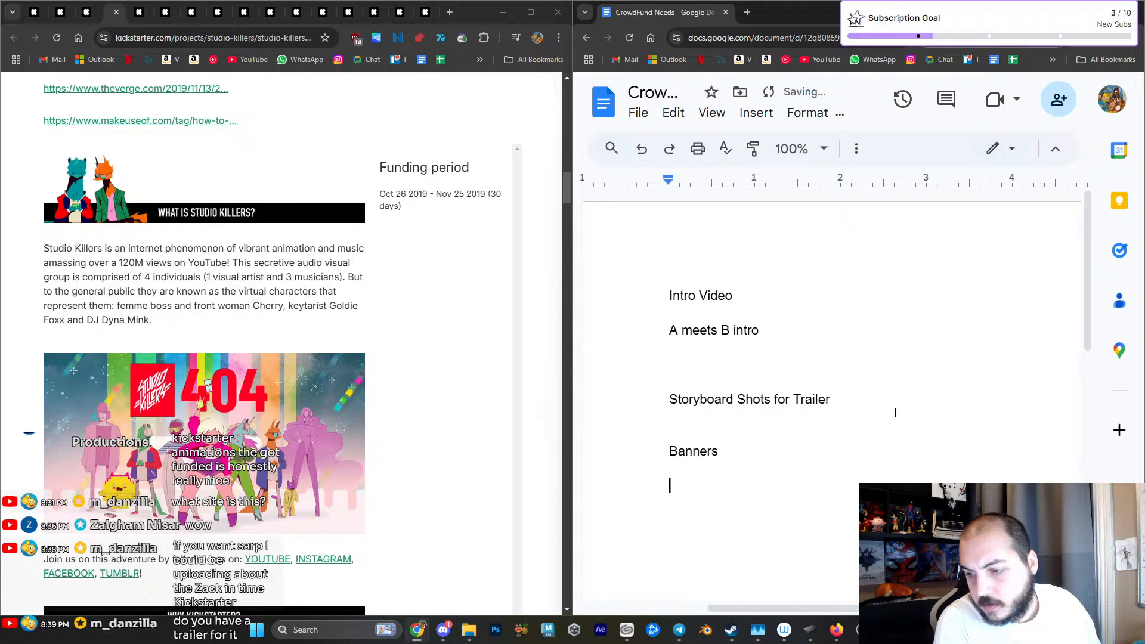
{"action": "type", "text": "Intro Banner"}
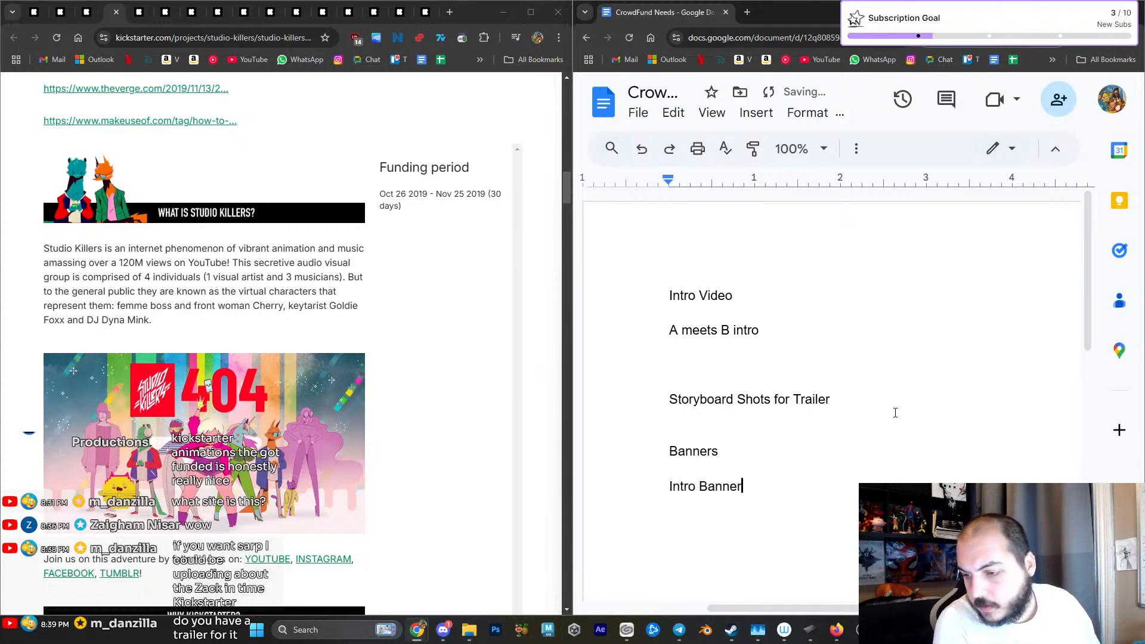
{"action": "type", "text": "Z"}
- Add the lines "What is Zack in Time" and "Who is" plus the creator's full name to the banner list
{"action": "key", "text": "BackSpace"}
{"action": "type", "text": "Whja"}
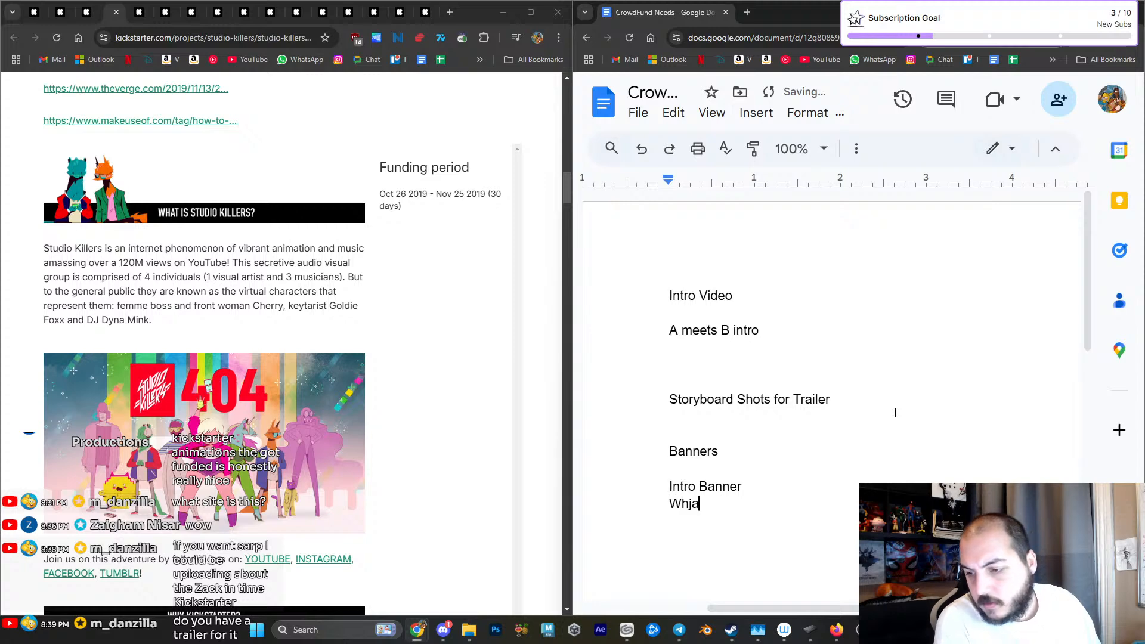
{"action": "key", "text": "BackSpace"}
{"action": "type", "text": "at is Zack in Ti"}
{"action": "key", "text": "Tab"}
{"action": "key", "text": "Return"}
{"action": "type", "text": "Who is Sarp Serter"}
{"action": "key", "text": "Return"}
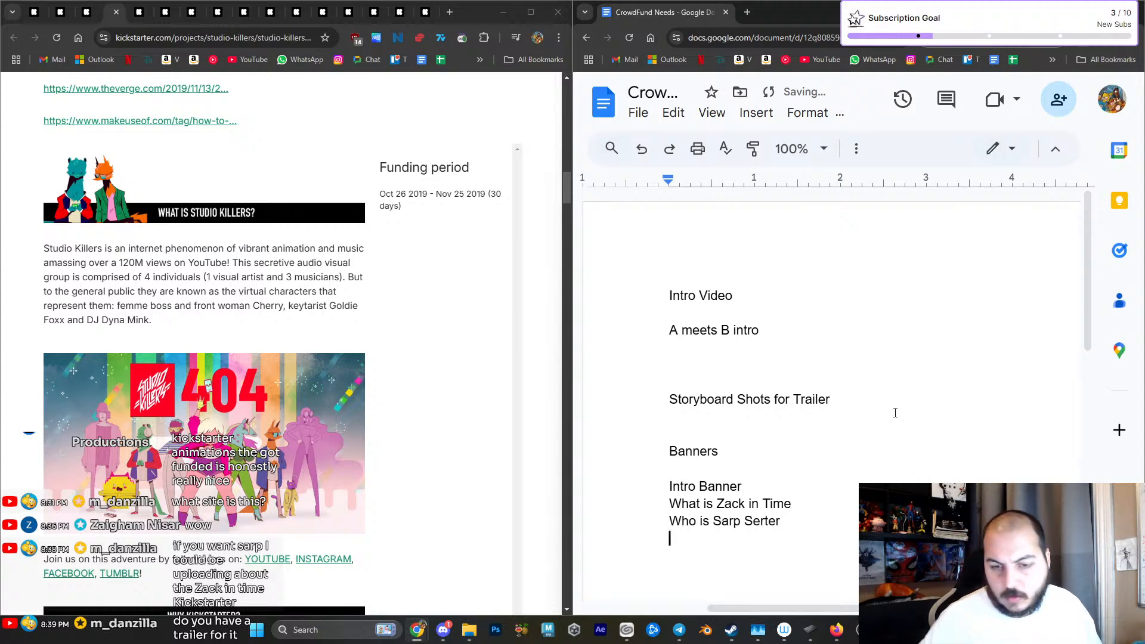
- Check the next banner on the Studio Killers page and add "Why Kickstarter" to the banner list
{"action": "scroll", "coordinate": [348, 409], "scroll_direction": "down", "scroll_amount": 7}
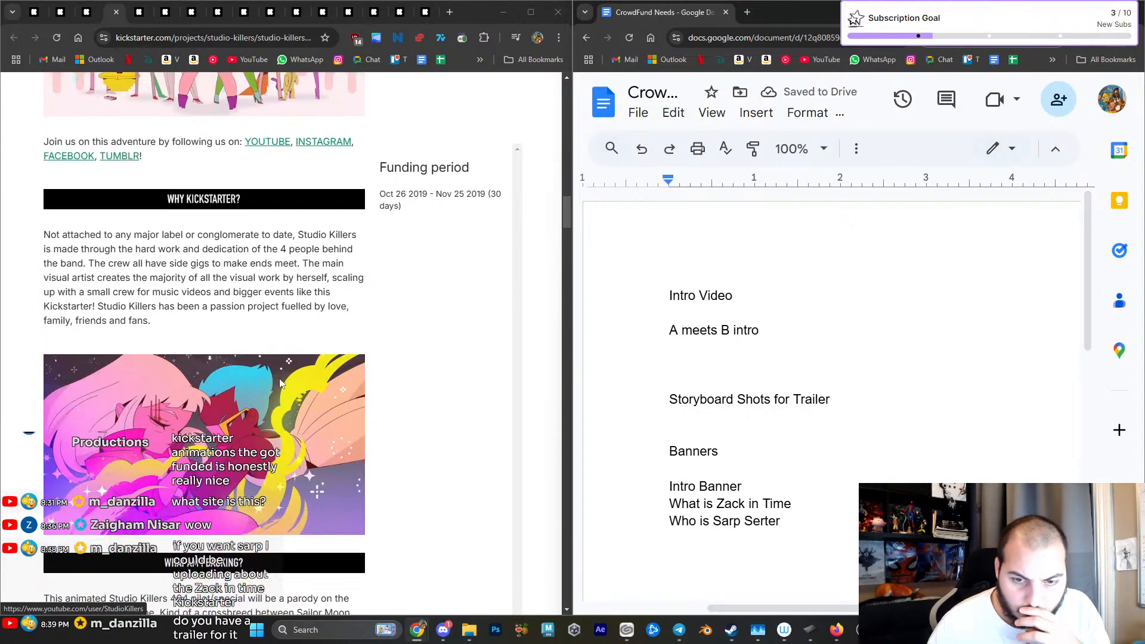
{"action": "type", "text": "Why Kciks"}
{"action": "key", "text": "BackSpace"}
{"action": "key", "text": "BackSpace"}
{"action": "type", "text": "ickstarter"}
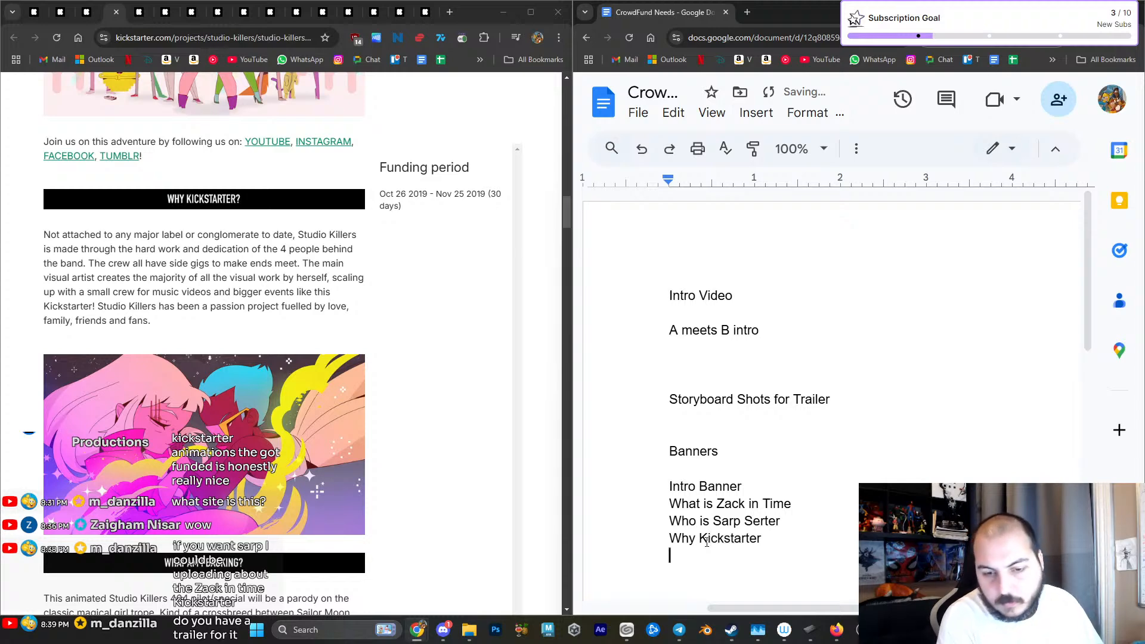
- Following the campaign's next two banners, add "Why back zack i time" and "The Story" to the list
{"action": "scroll", "coordinate": [418, 484], "scroll_direction": "down", "scroll_amount": 5}
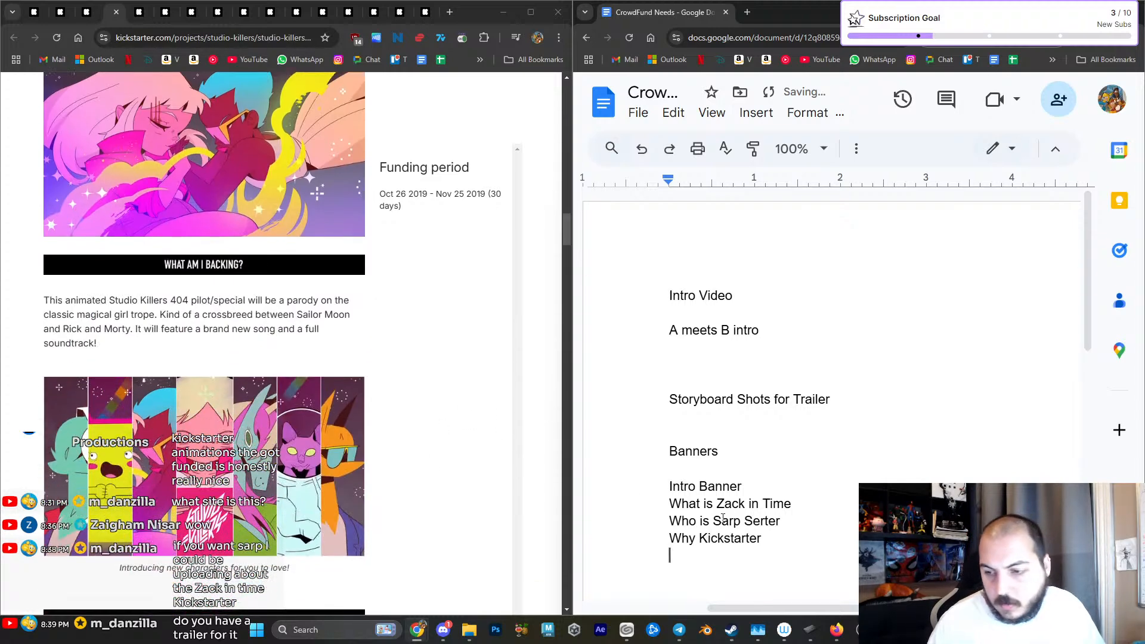
{"action": "type", "text": "Why ba"}
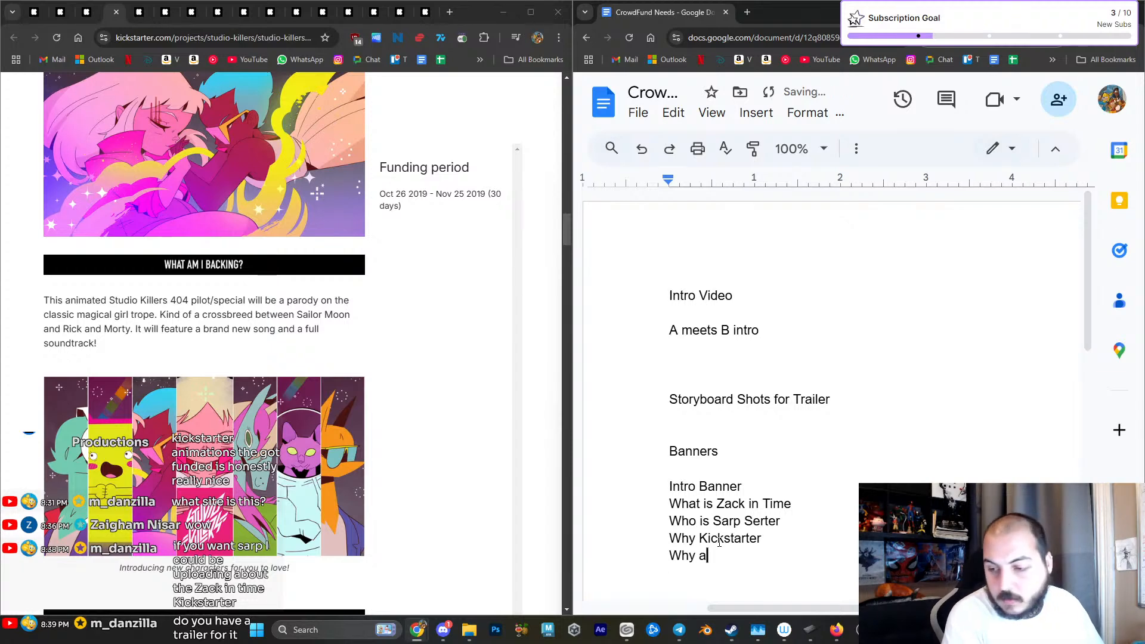
{"action": "type", "text": "ck zack i ntime"}
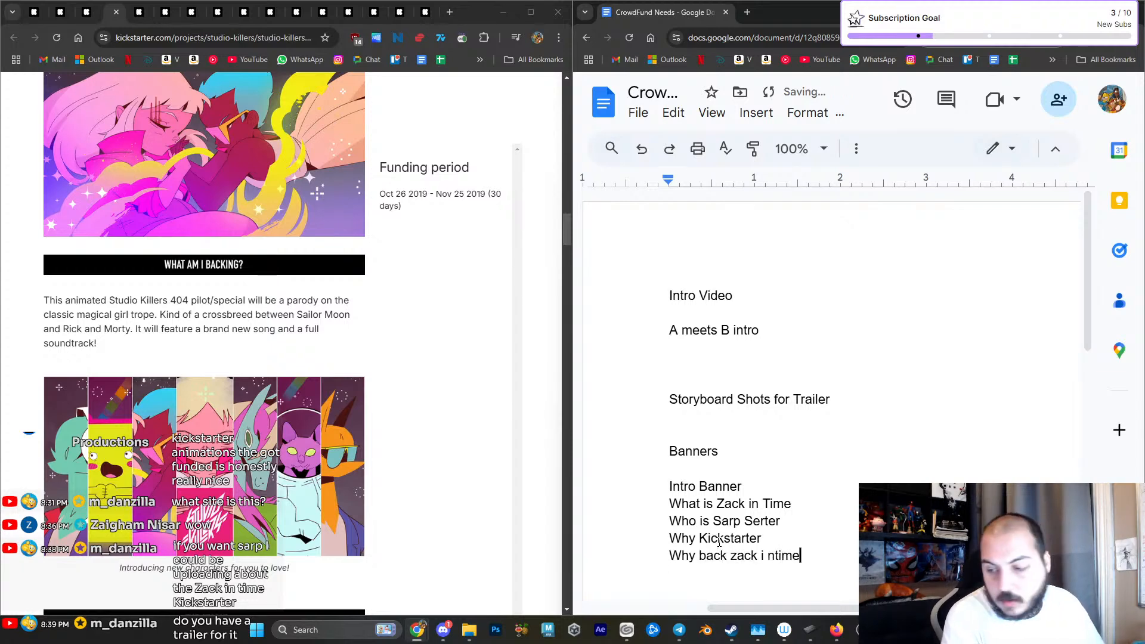
{"action": "key", "text": "Return"}
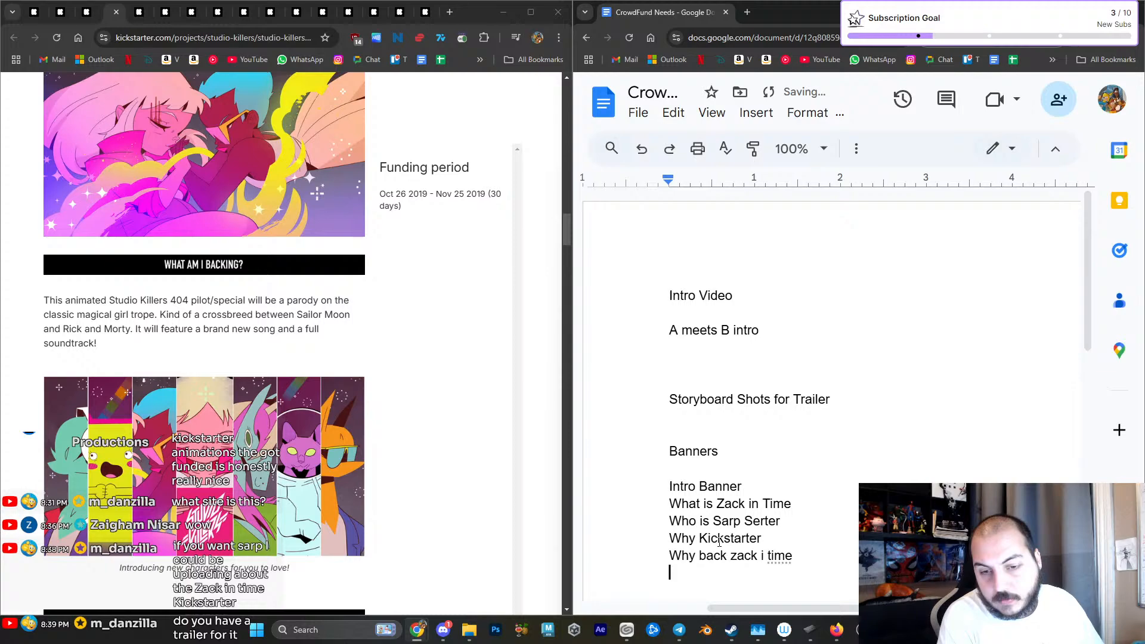
{"action": "scroll", "coordinate": [407, 432], "scroll_direction": "down", "scroll_amount": 6}
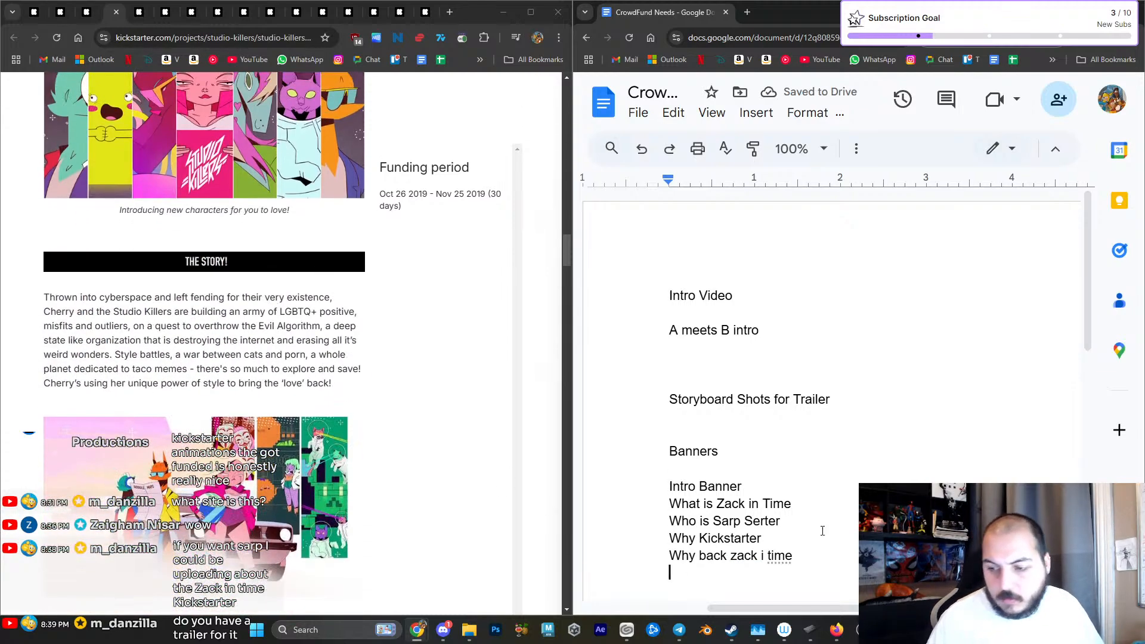
{"action": "type", "text": "The Story"}
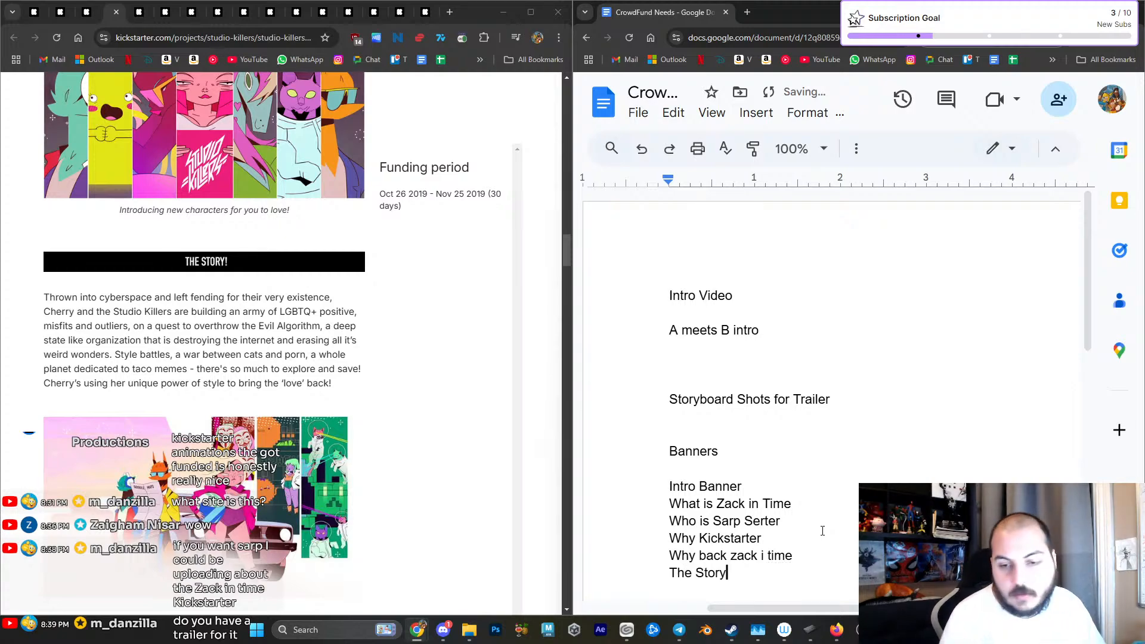
- Read on past the "Kick it up a notch!" section and add "How can I help" to the banner list
{"action": "scroll", "coordinate": [204, 343], "scroll_direction": "down", "scroll_amount": 7}
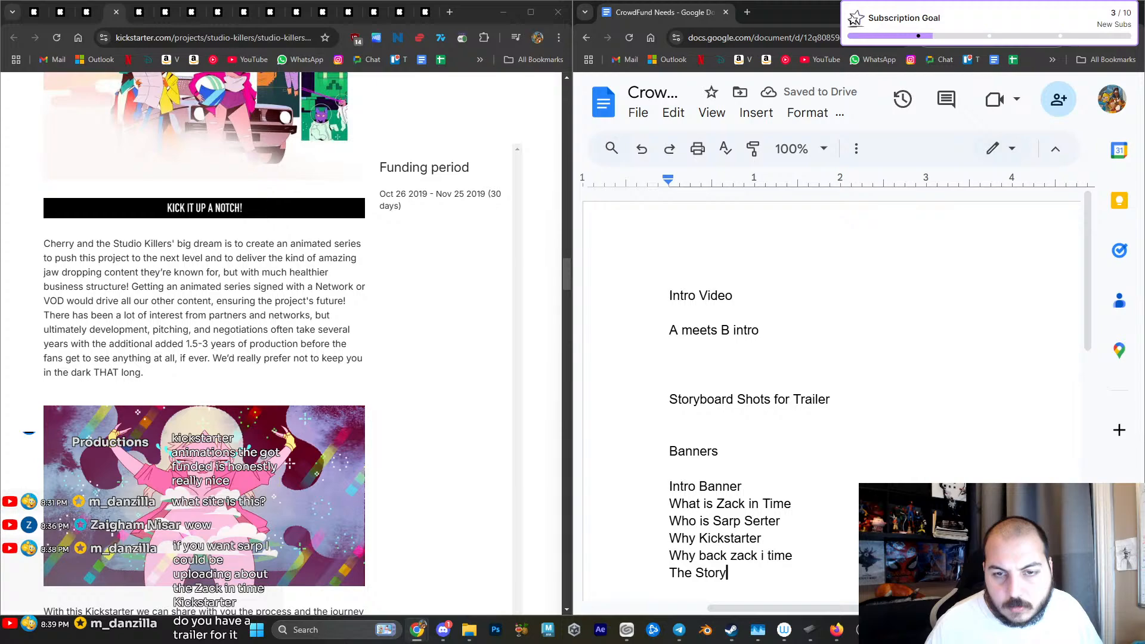
{"action": "scroll", "coordinate": [204, 343], "scroll_direction": "down", "scroll_amount": 8}
{"action": "scroll", "coordinate": [280, 482], "scroll_direction": "down", "scroll_amount": 5}
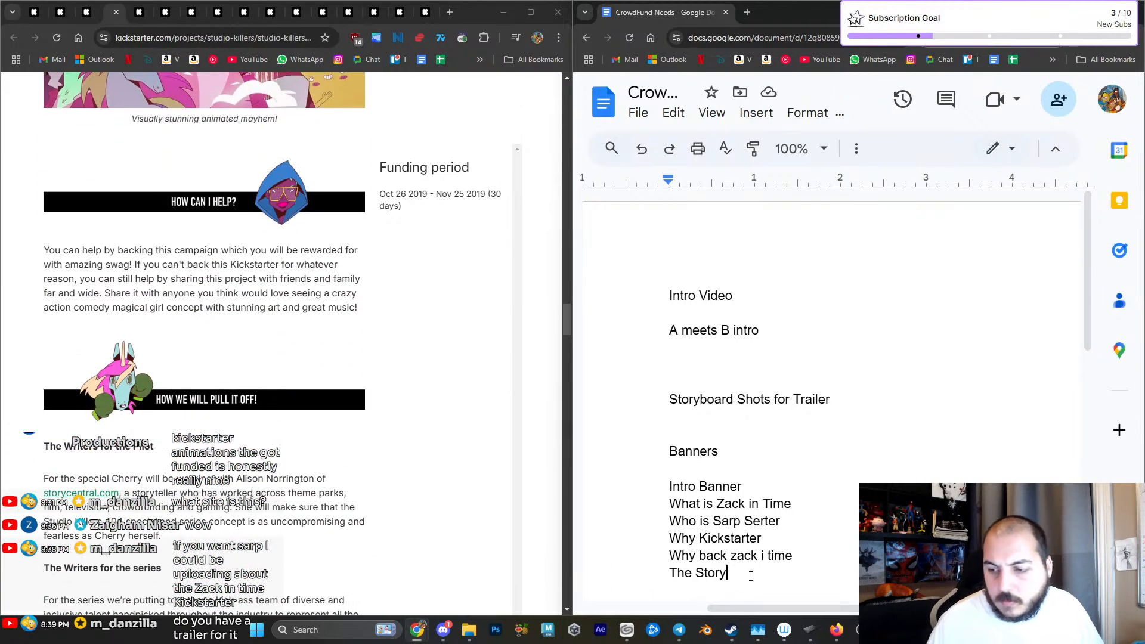
{"action": "key", "text": "Return"}
{"action": "type", "text": "How can I help"}
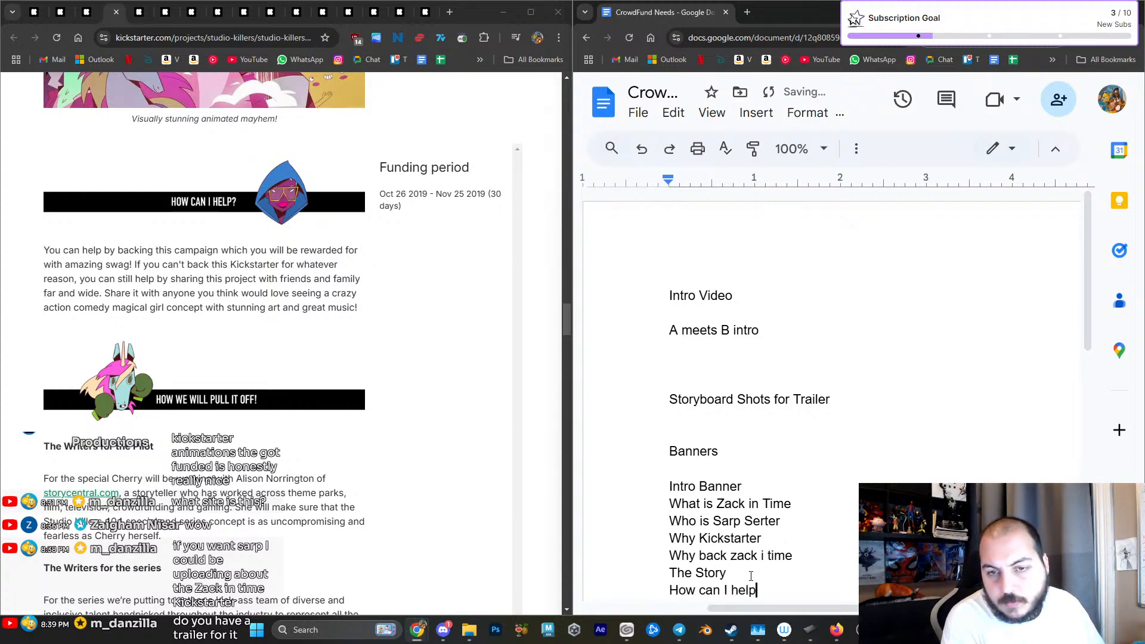
{"action": "key", "text": "Return"}
- Review the "How we will pull it off!" section and add "Credibility" to the banner list
{"action": "scroll", "coordinate": [261, 492], "scroll_direction": "down", "scroll_amount": 2}
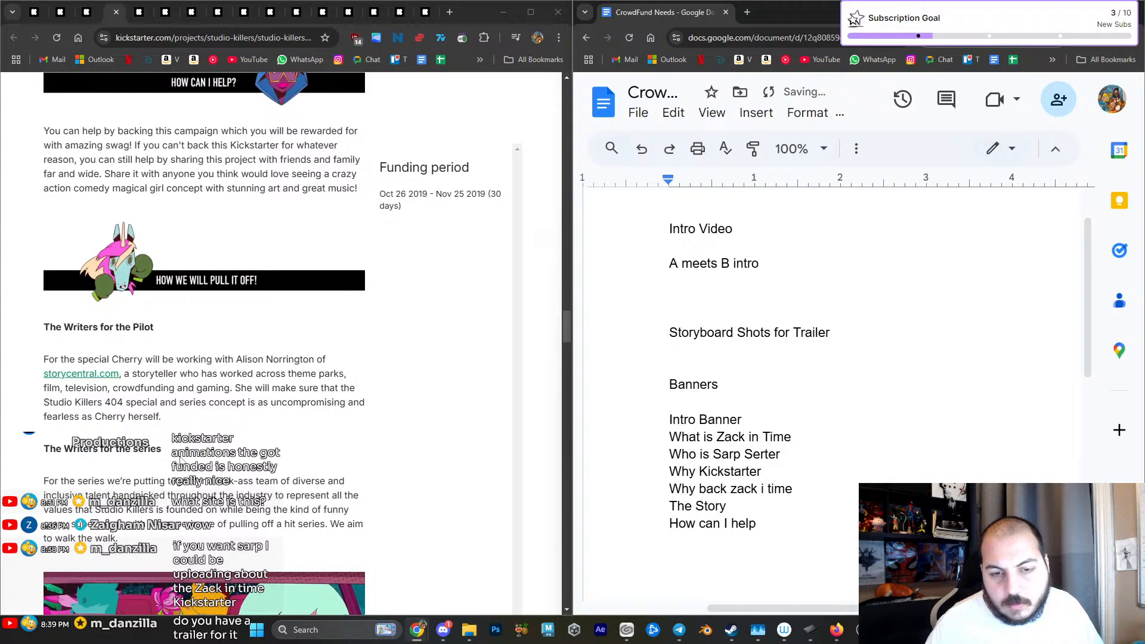
{"action": "scroll", "coordinate": [299, 466], "scroll_direction": "down", "scroll_amount": 6}
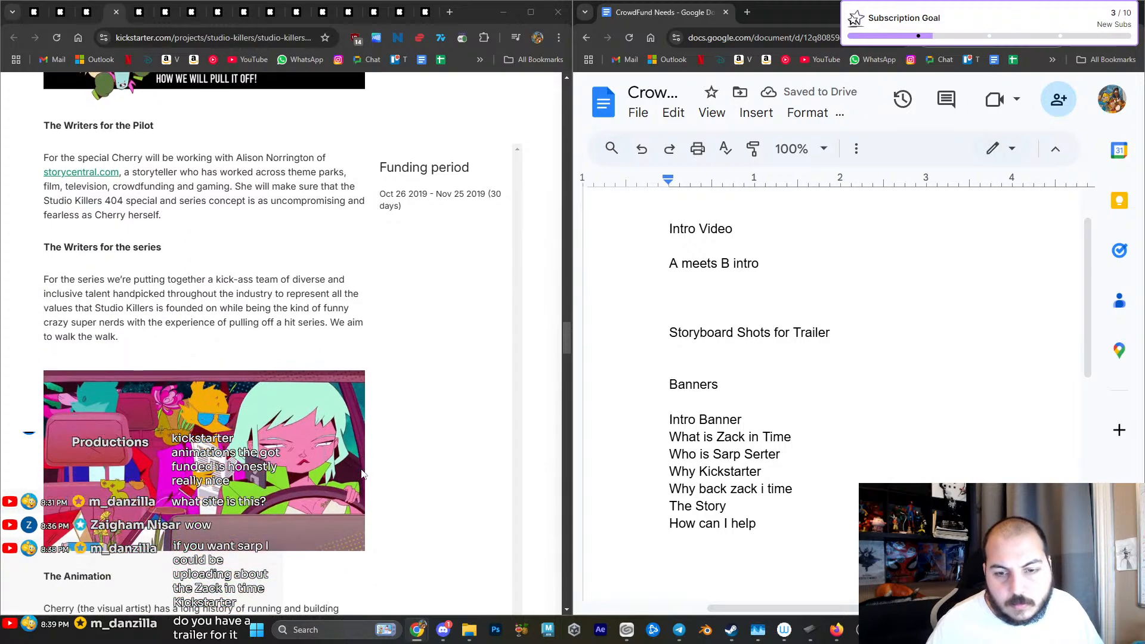
{"action": "scroll", "coordinate": [362, 474], "scroll_direction": "down", "scroll_amount": 3}
{"action": "scroll", "coordinate": [363, 474], "scroll_direction": "down", "scroll_amount": 9}
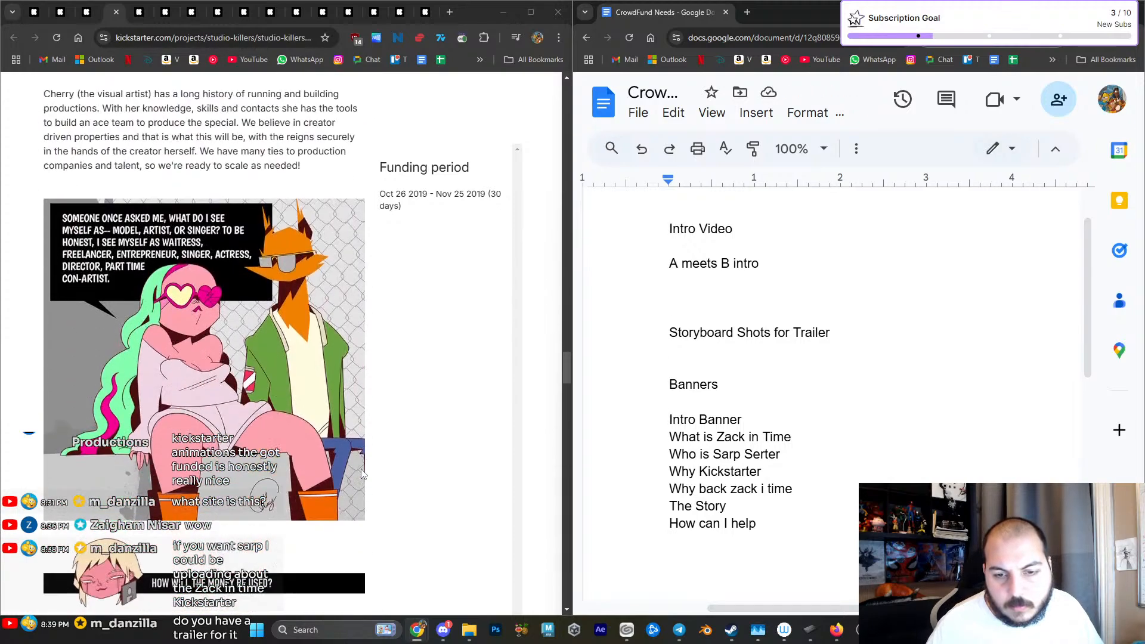
{"action": "scroll", "coordinate": [363, 474], "scroll_direction": "up", "scroll_amount": 5}
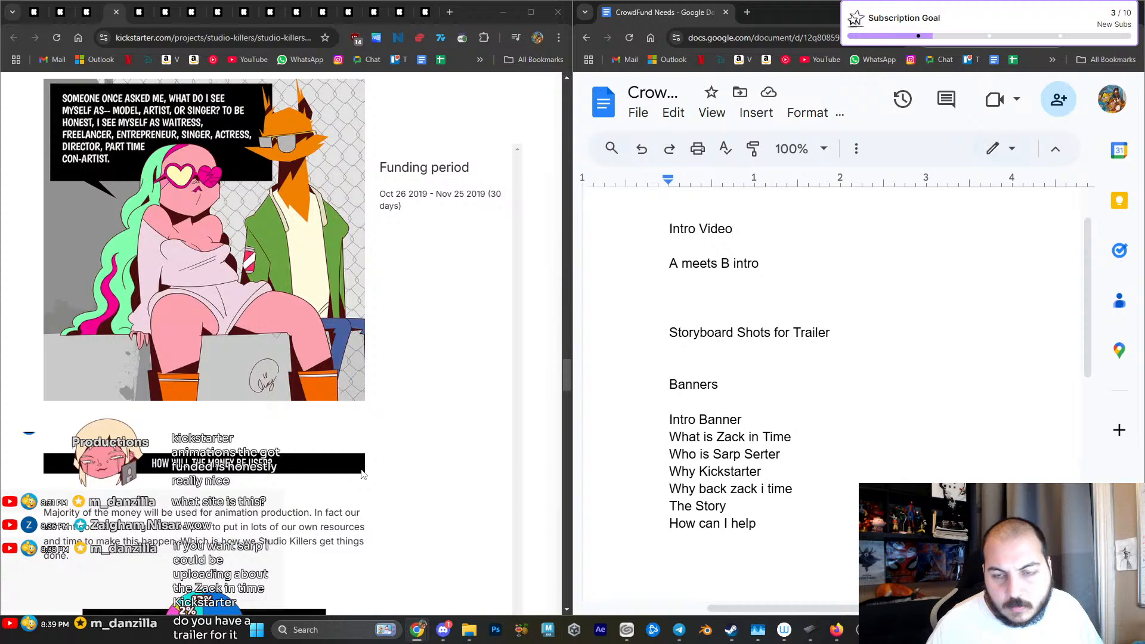
{"action": "left_click", "coordinate": [670, 548]}
{"action": "type", "text": "Credibility"}
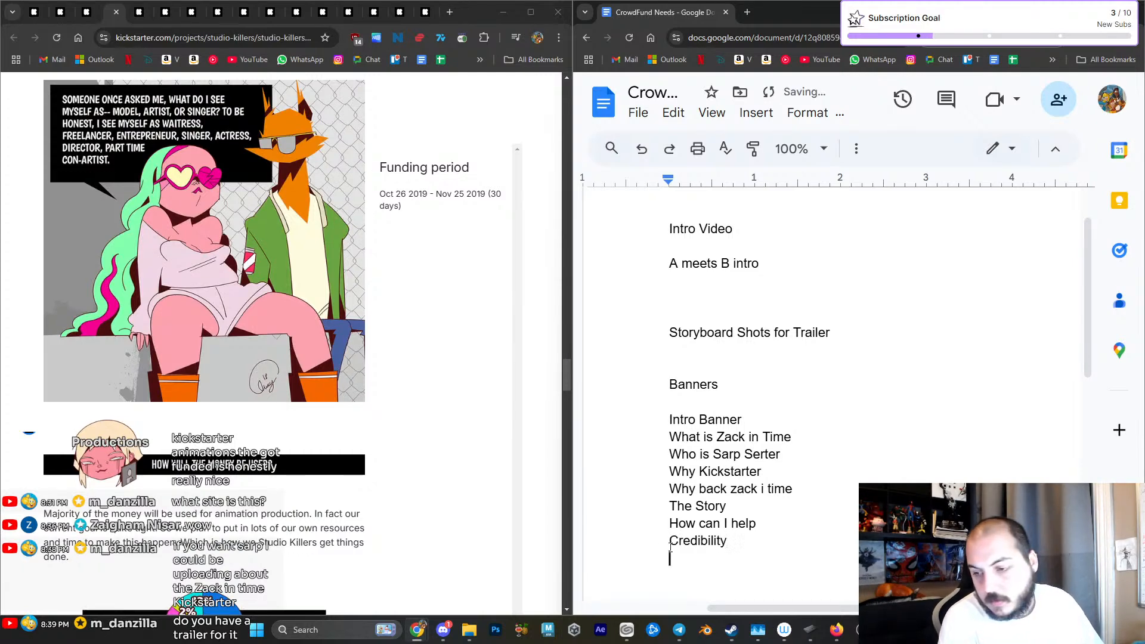
- Review the campaign's money section with its pie chart and add "How will the money be used" to the list
{"action": "scroll", "coordinate": [378, 486], "scroll_direction": "up", "scroll_amount": 2}
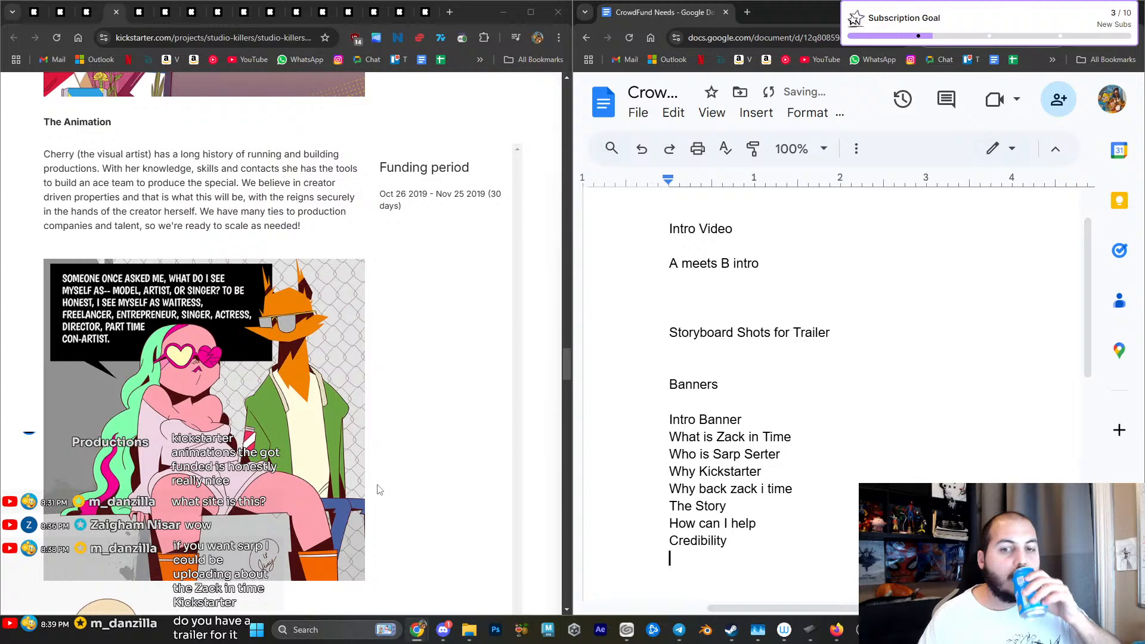
{"action": "scroll", "coordinate": [378, 490], "scroll_direction": "down", "scroll_amount": 5}
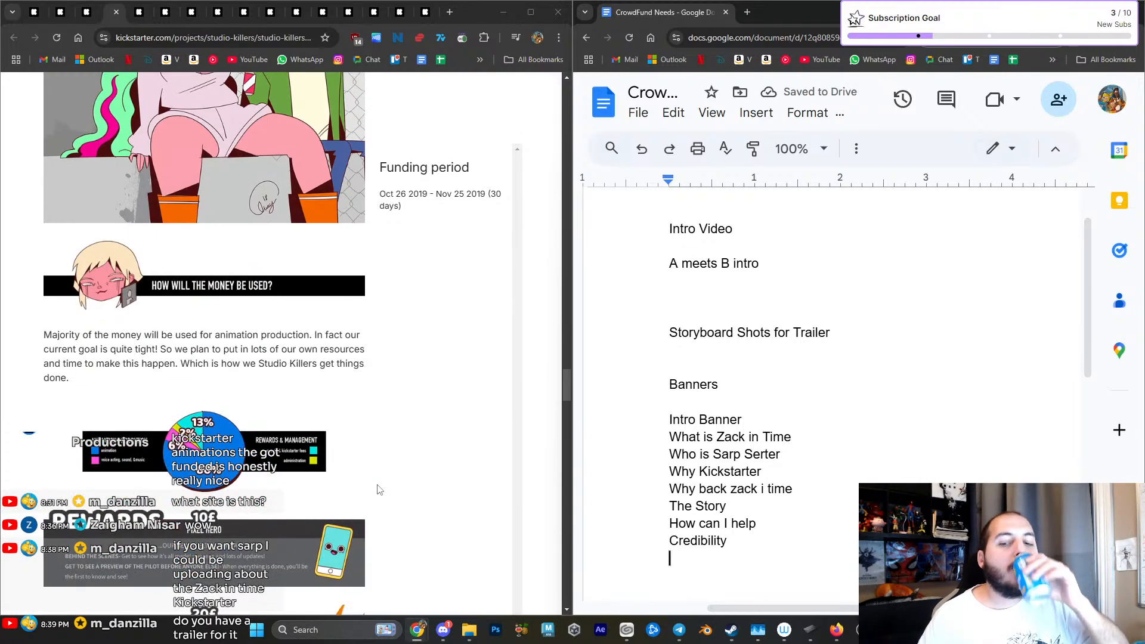
{"action": "scroll", "coordinate": [378, 490], "scroll_direction": "down", "scroll_amount": 2}
{"action": "type", "text": "How will the money be used"}
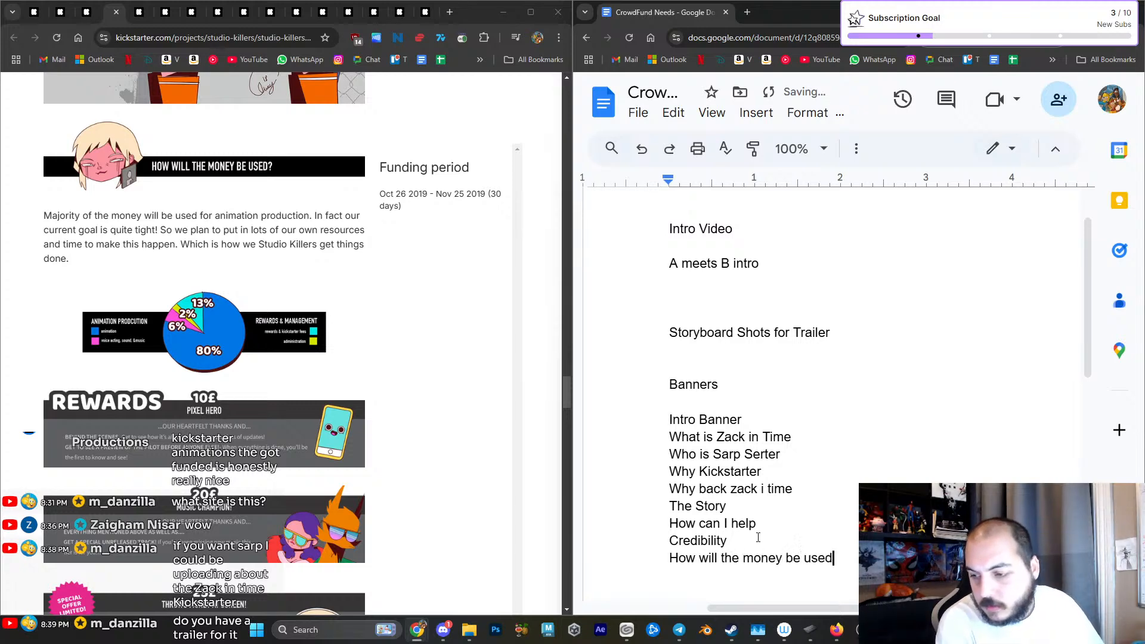
- Look over the campaign's reward tier banners and add "Rewards" to the banner list
{"action": "scroll", "coordinate": [234, 462], "scroll_direction": "down", "scroll_amount": 4}
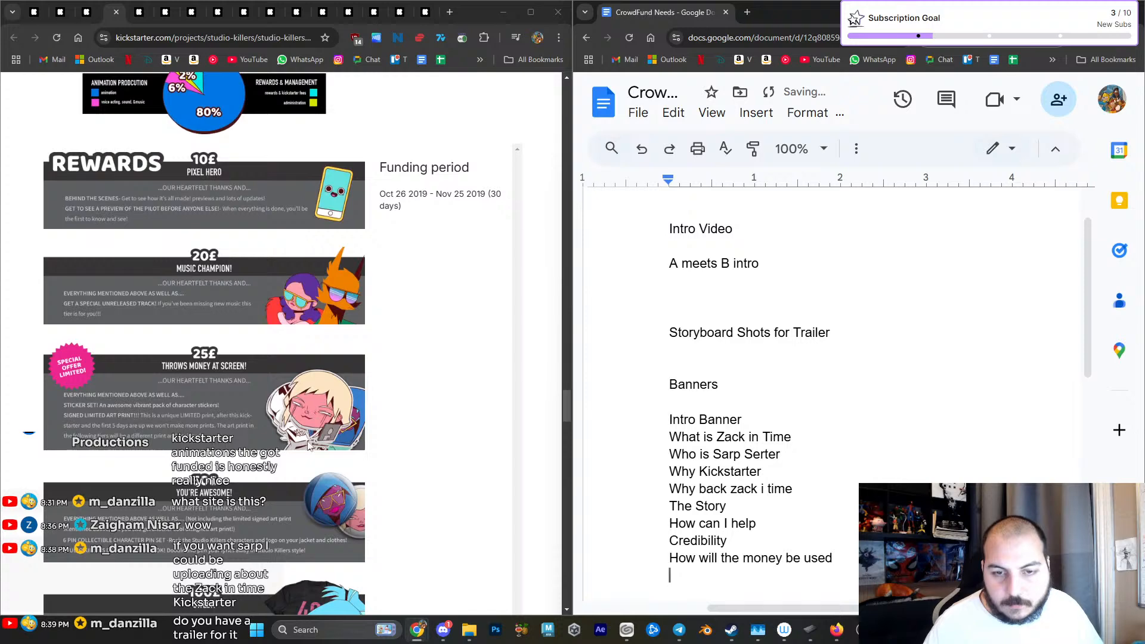
{"action": "scroll", "coordinate": [345, 441], "scroll_direction": "up", "scroll_amount": 3}
{"action": "scroll", "coordinate": [385, 461], "scroll_direction": "down", "scroll_amount": 1}
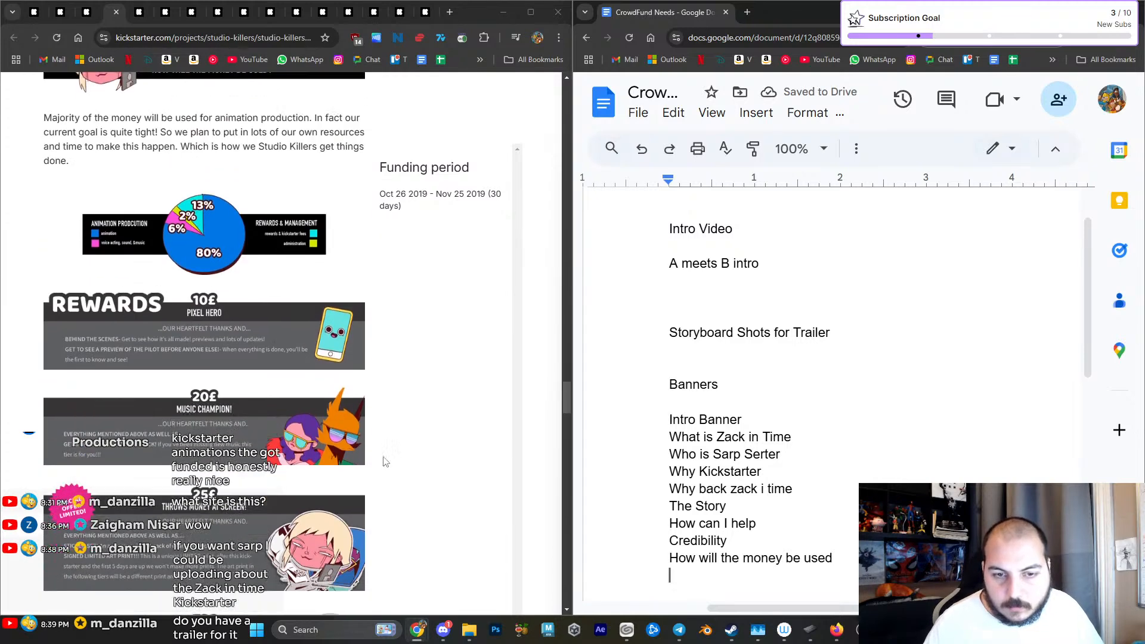
{"action": "scroll", "coordinate": [385, 461], "scroll_direction": "down", "scroll_amount": 1}
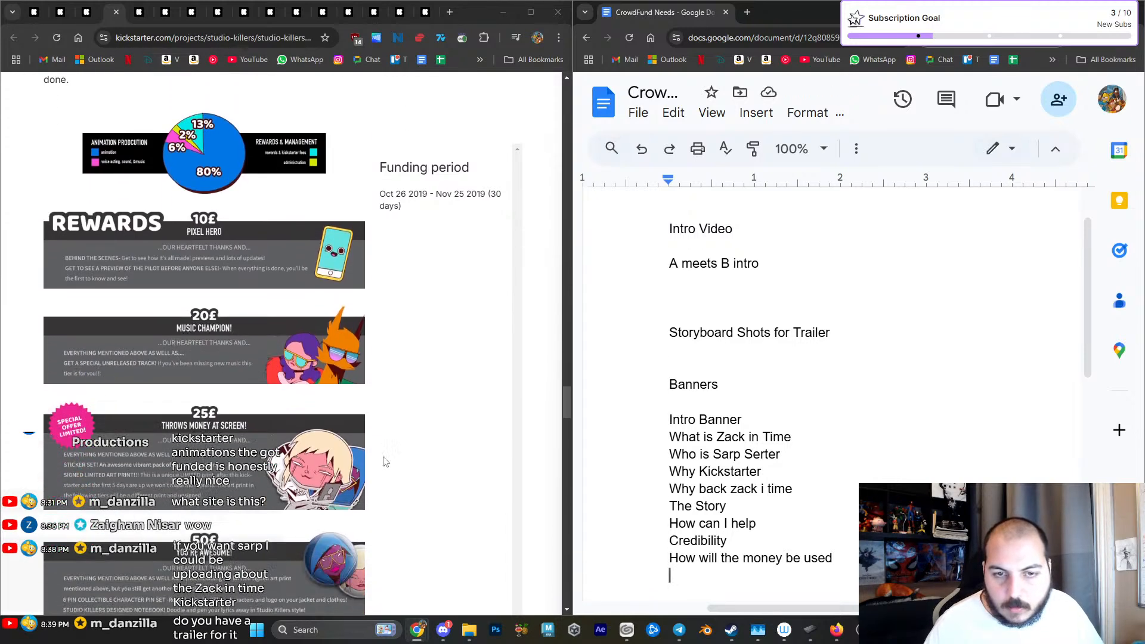
{"action": "scroll", "coordinate": [385, 461], "scroll_direction": "down", "scroll_amount": 1}
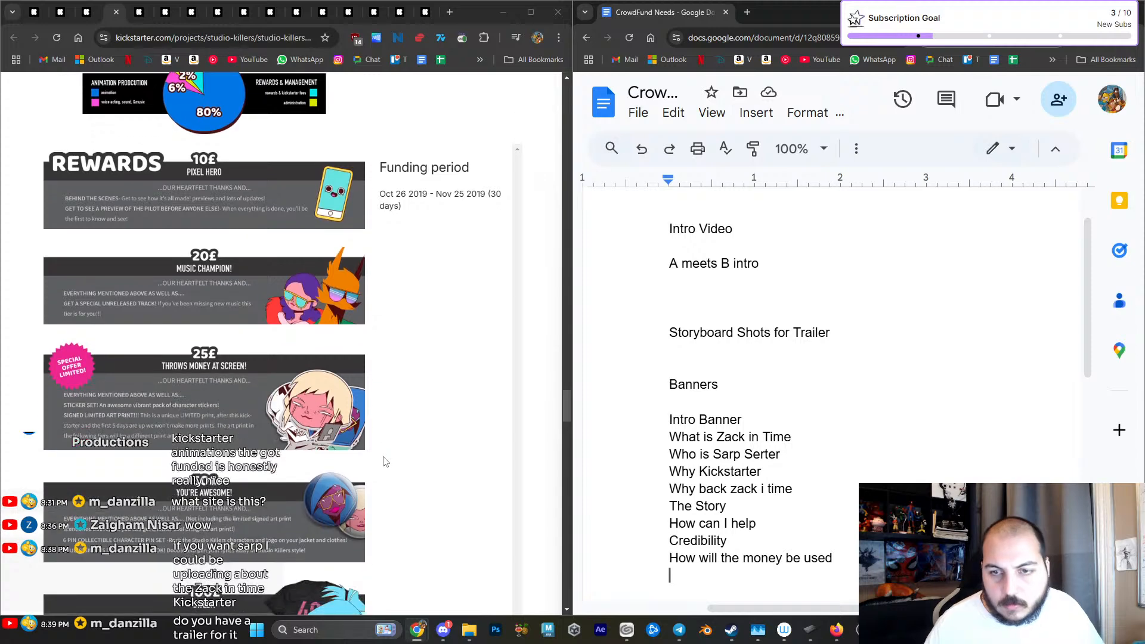
{"action": "scroll", "coordinate": [385, 461], "scroll_direction": "down", "scroll_amount": 1}
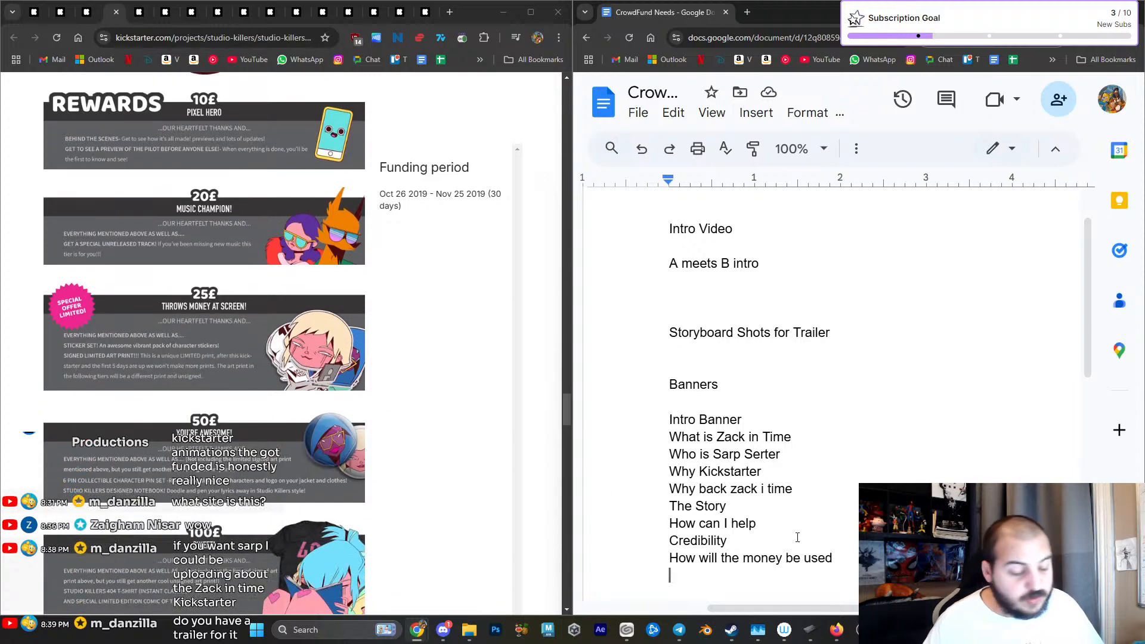
{"action": "type", "text": "Rewards"}
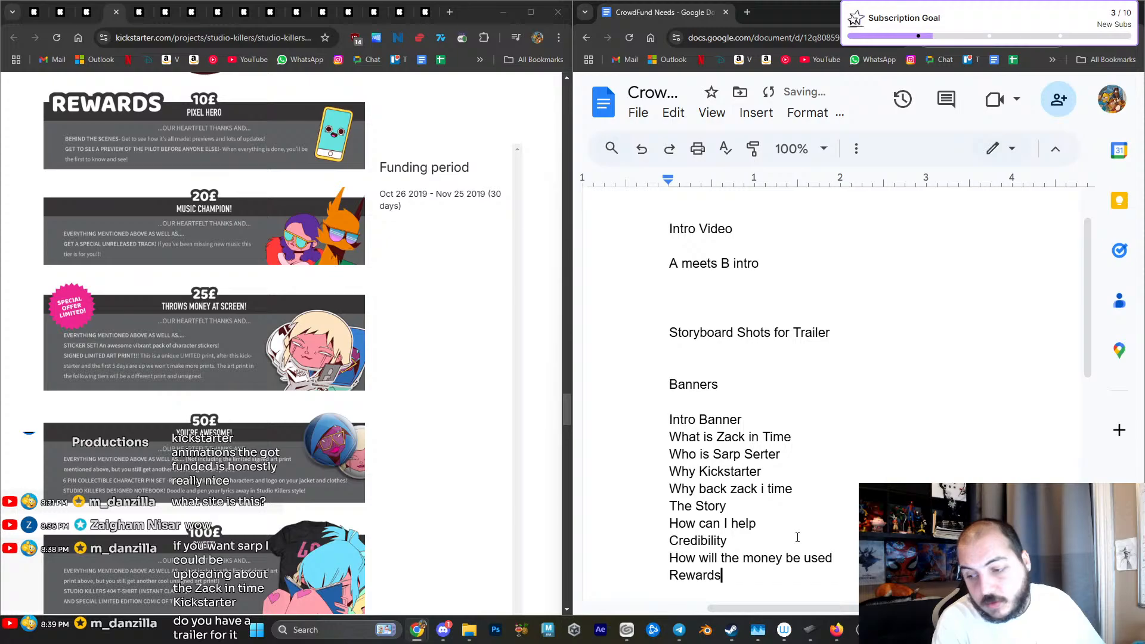
- Go through the higher reward tiers to the stretch goals graphic and add "Strech Goals" below "Rewards"
{"action": "scroll", "coordinate": [269, 507], "scroll_direction": "down", "scroll_amount": 20}
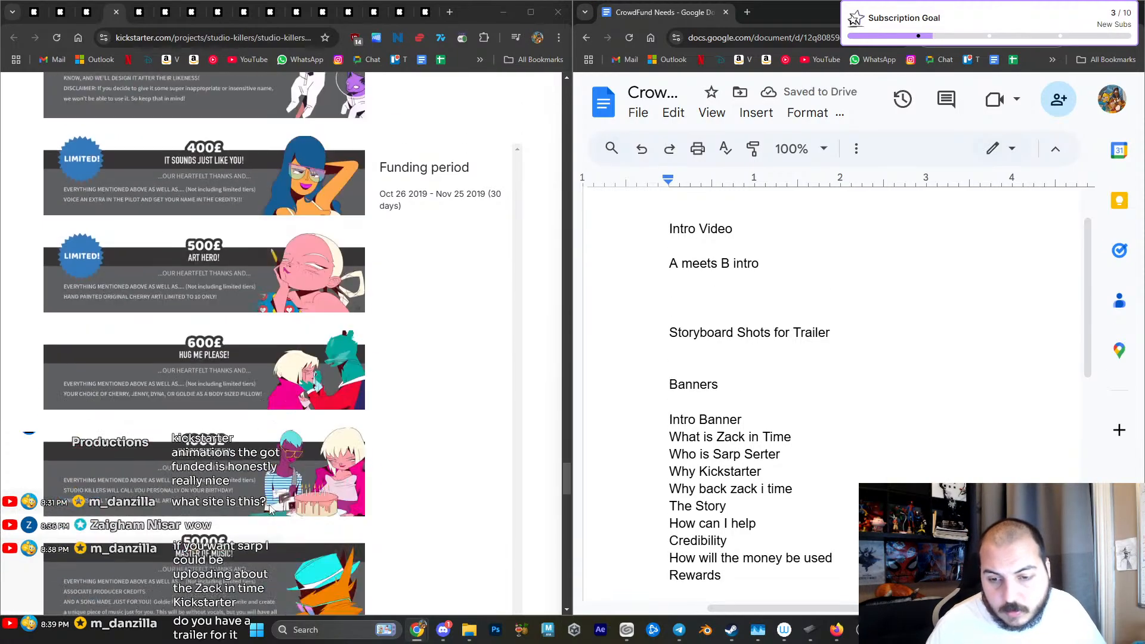
{"action": "scroll", "coordinate": [270, 508], "scroll_direction": "down", "scroll_amount": 4}
{"action": "scroll", "coordinate": [270, 508], "scroll_direction": "up", "scroll_amount": 10}
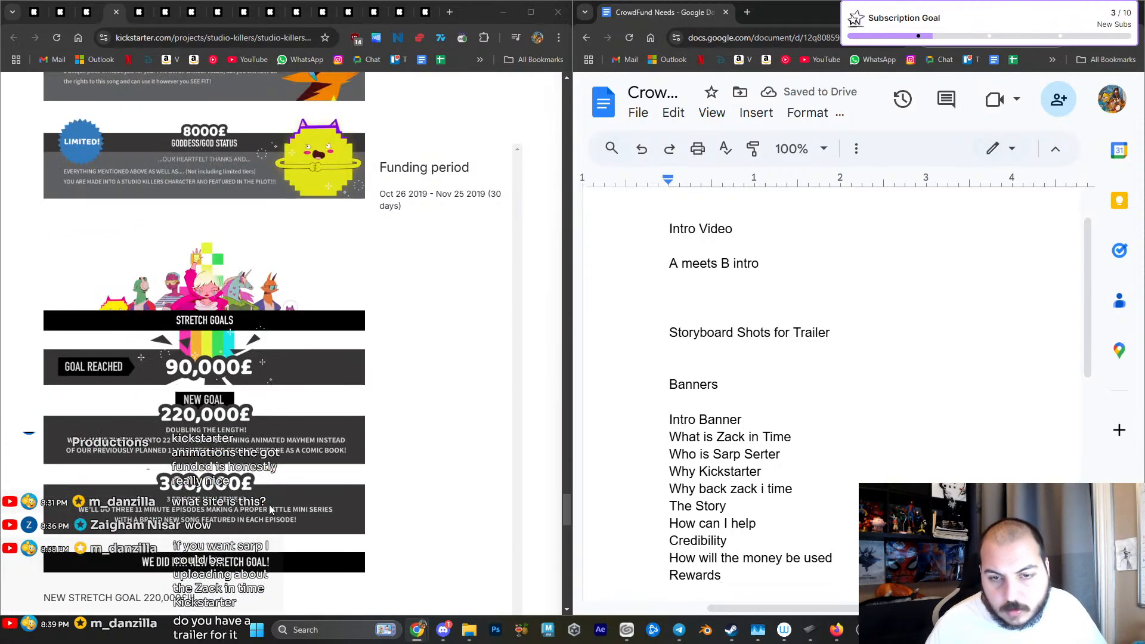
{"action": "scroll", "coordinate": [269, 508], "scroll_direction": "down", "scroll_amount": 1}
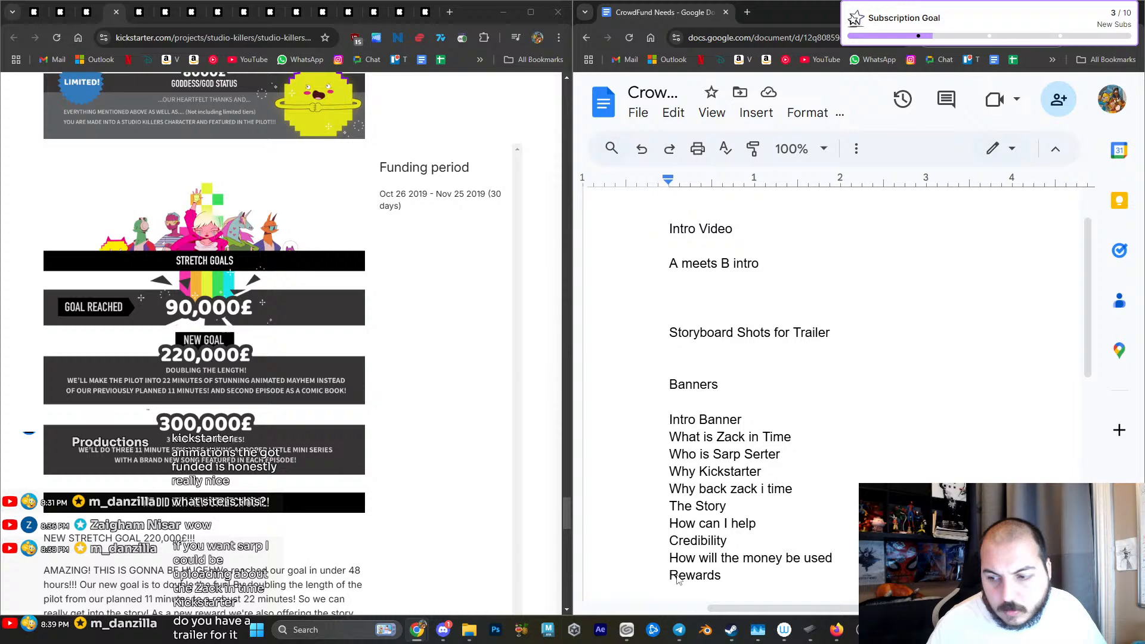
{"action": "left_click", "coordinate": [752, 571]}
{"action": "key", "text": "Return"}
{"action": "type", "text": "Strech /"}
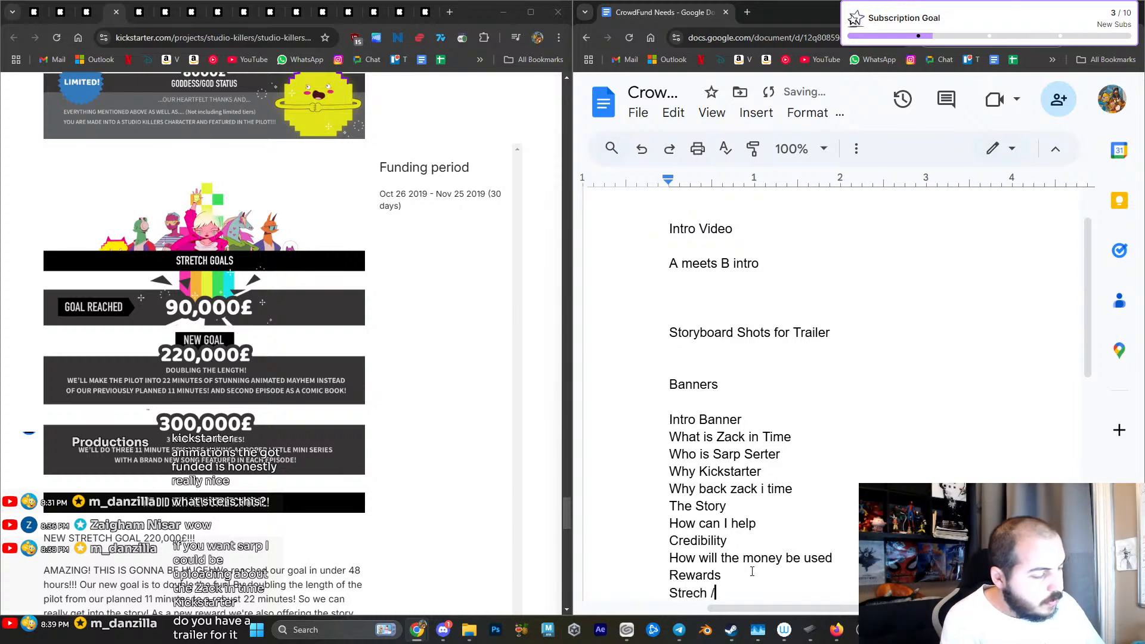
{"action": "key", "text": "BackSpace"}
{"action": "type", "text": "Goals"}
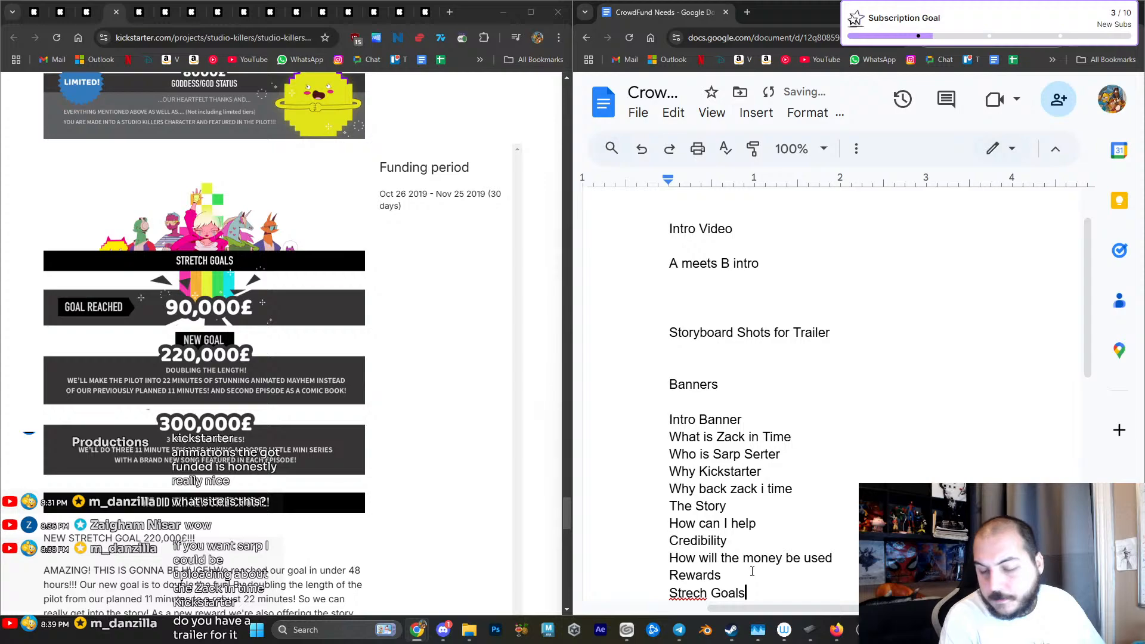
- Review the rest of the Studio Killers campaign, from its stretch goals to the risks and challenges, and close that page
{"action": "key", "text": "Return"}
{"action": "scroll", "coordinate": [263, 438], "scroll_direction": "down", "scroll_amount": 8}
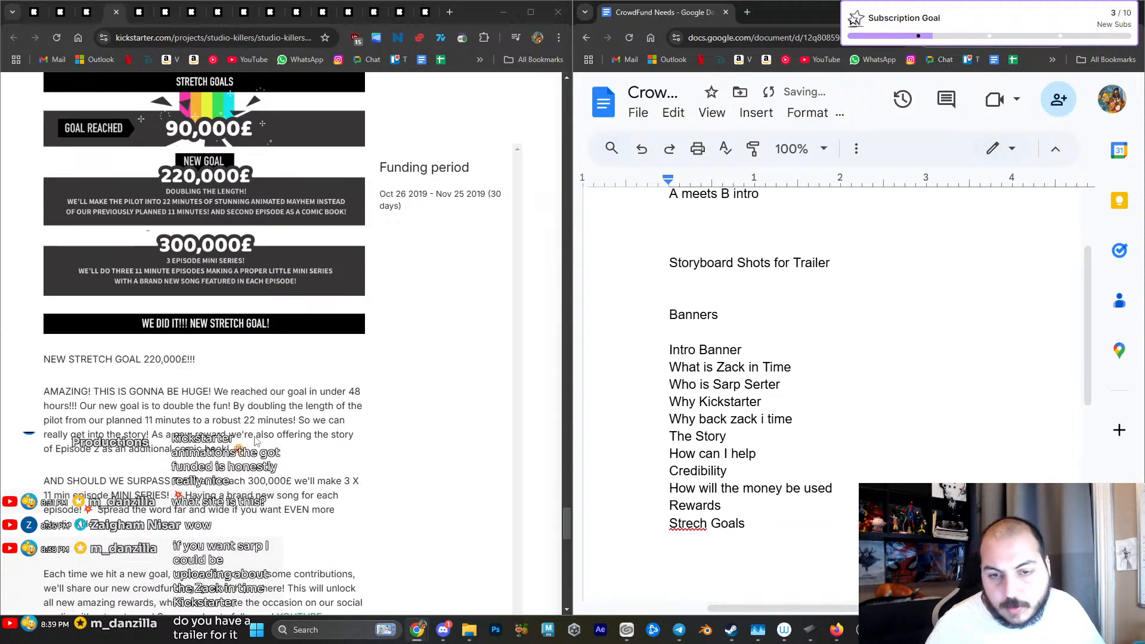
{"action": "scroll", "coordinate": [256, 441], "scroll_direction": "down", "scroll_amount": 4}
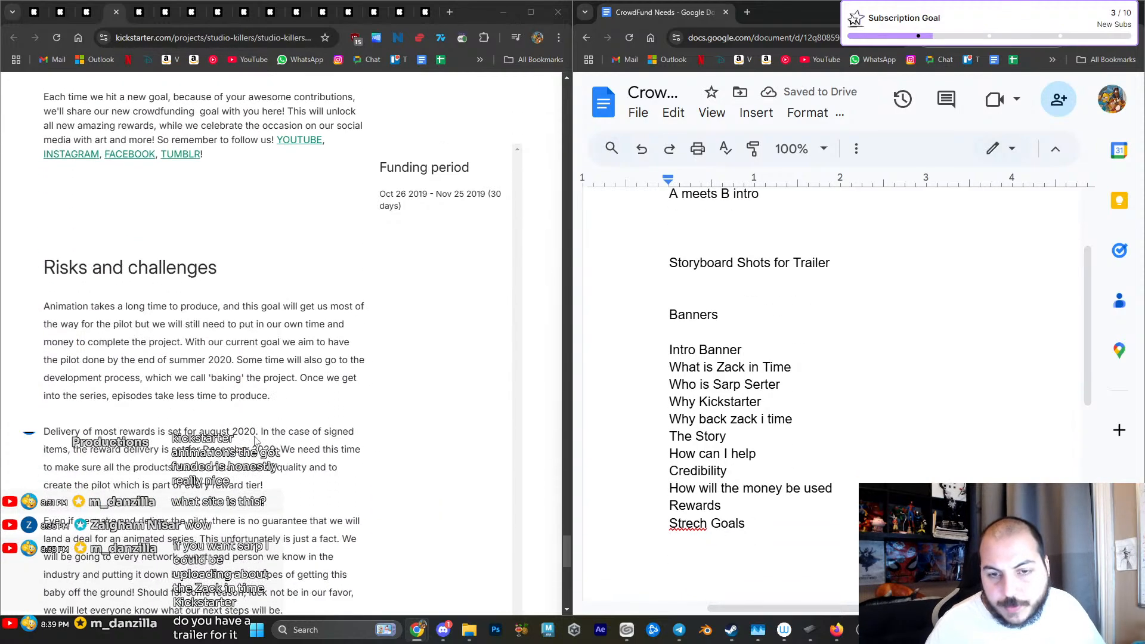
{"action": "scroll", "coordinate": [256, 441], "scroll_direction": "down", "scroll_amount": 10}
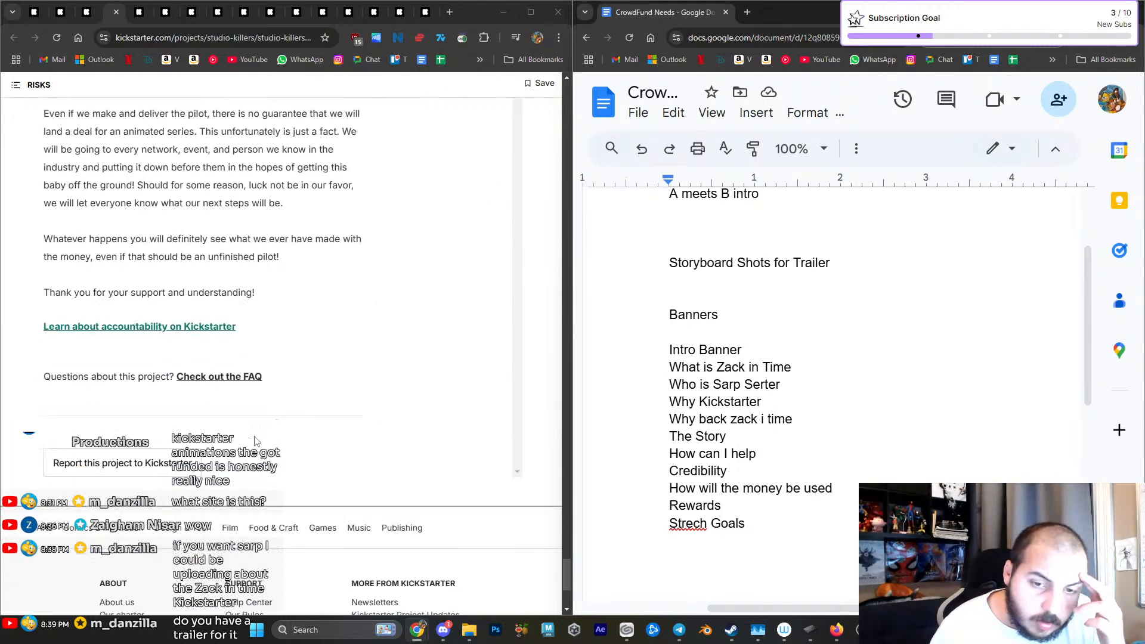
{"action": "scroll", "coordinate": [305, 480], "scroll_direction": "up", "scroll_amount": 16}
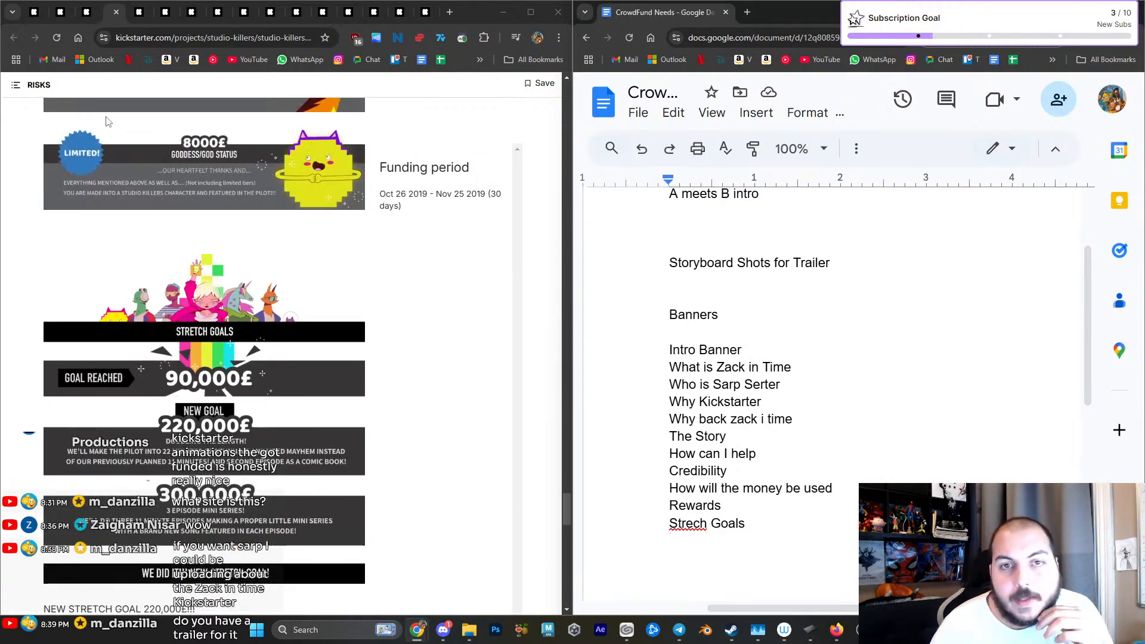
{"action": "left_click", "coordinate": [117, 12]}
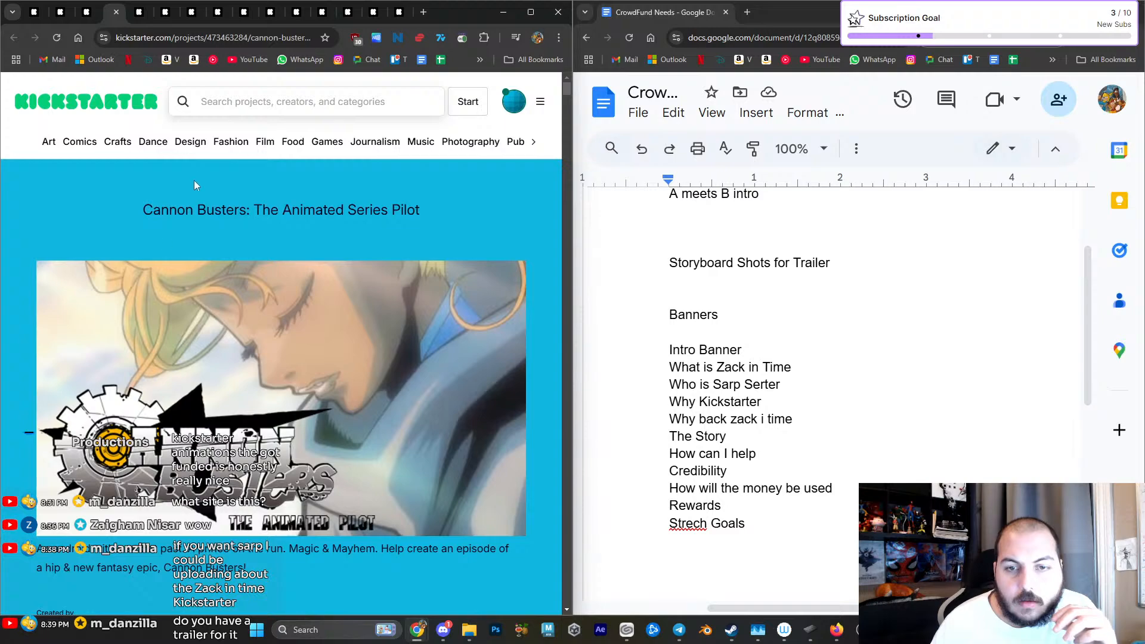
- Look through the Cannon Busters campaign down to its main character sheets and add an "Assets" heading below "Strech Goals"
{"action": "scroll", "coordinate": [153, 260], "scroll_direction": "down", "scroll_amount": 9}
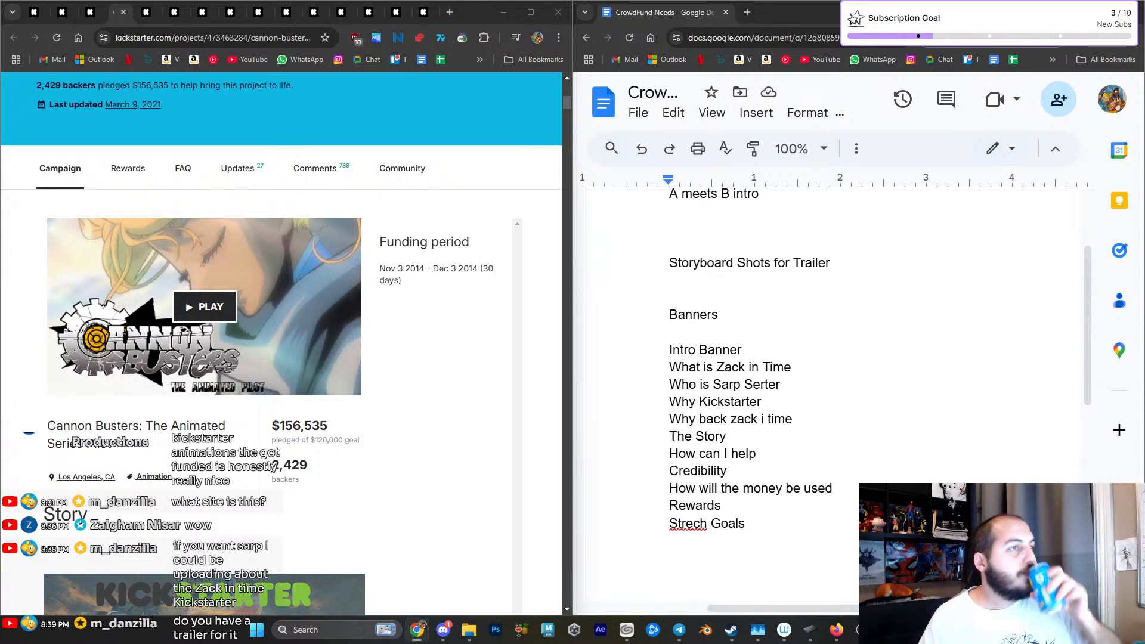
{"action": "scroll", "coordinate": [165, 413], "scroll_direction": "down", "scroll_amount": 6}
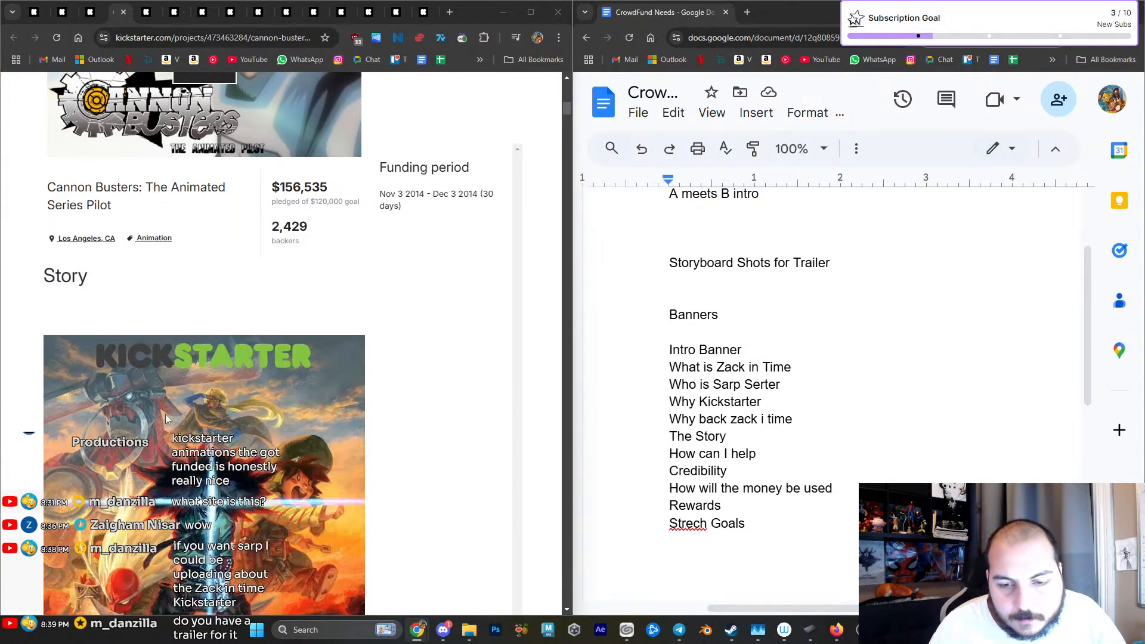
{"action": "scroll", "coordinate": [166, 417], "scroll_direction": "down", "scroll_amount": 12}
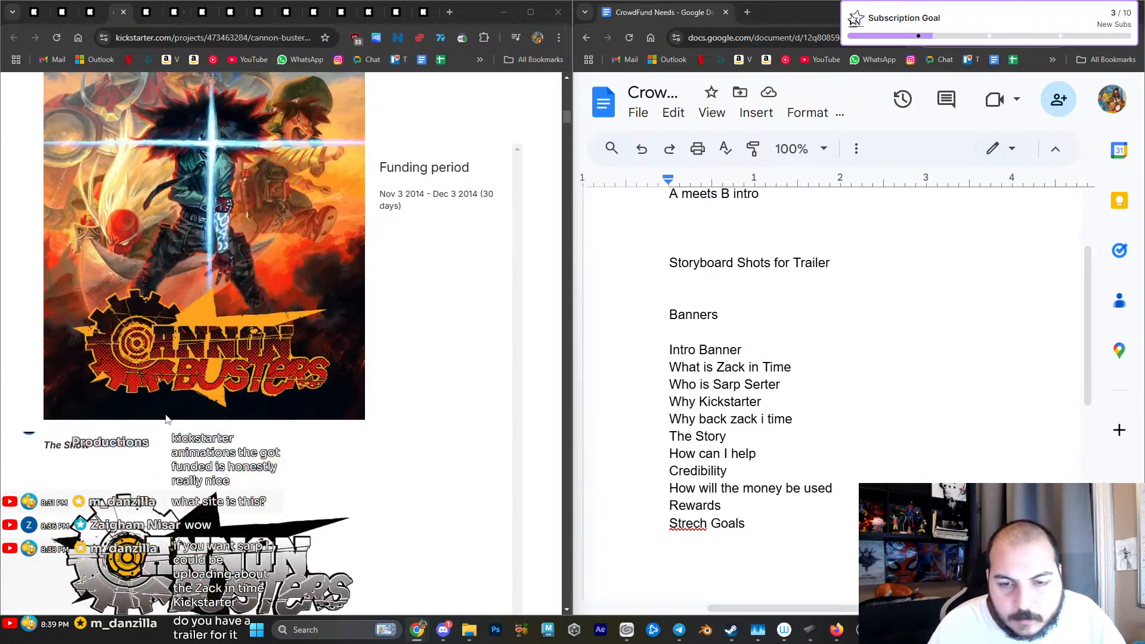
{"action": "scroll", "coordinate": [166, 414], "scroll_direction": "down", "scroll_amount": 5}
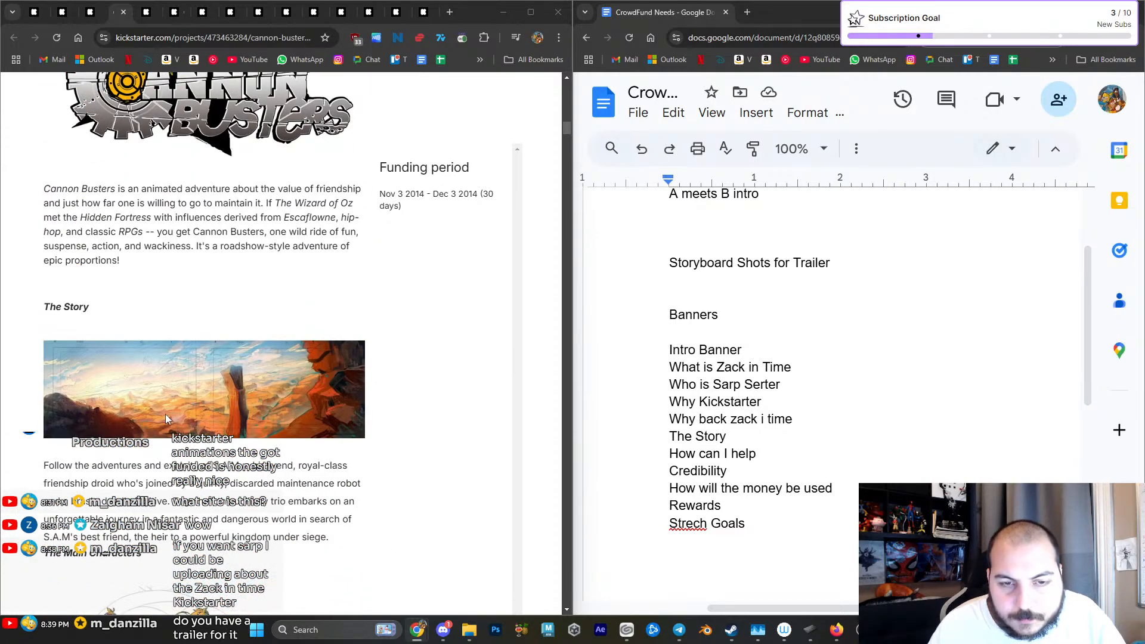
{"action": "scroll", "coordinate": [168, 419], "scroll_direction": "down", "scroll_amount": 2}
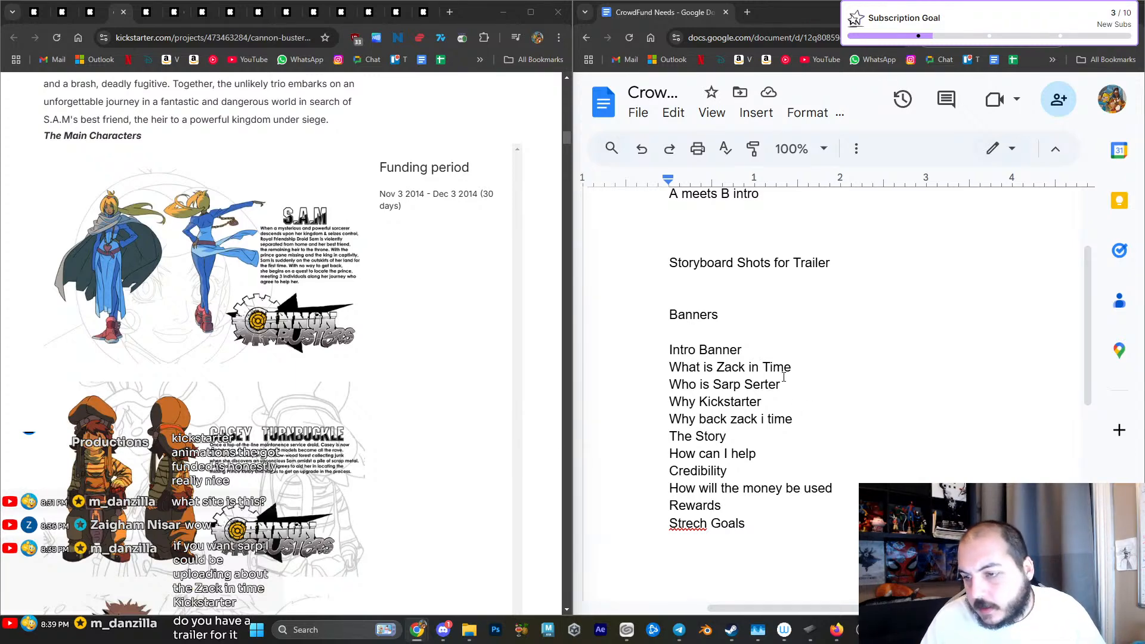
{"action": "left_click", "coordinate": [776, 524]}
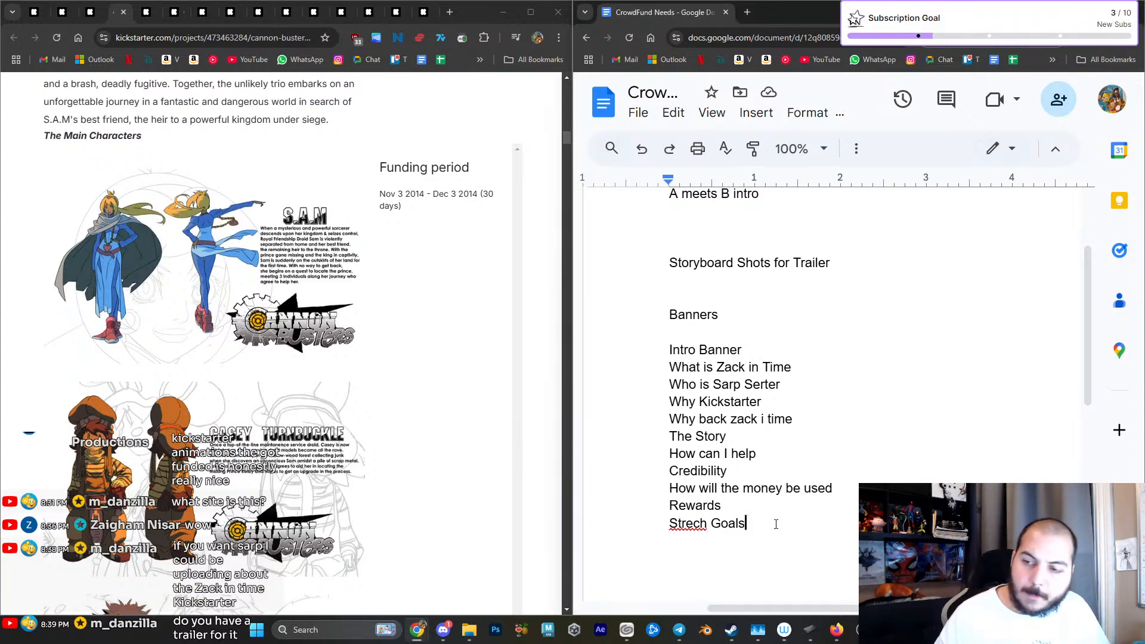
{"action": "key", "text": "Return"}
{"action": "type", "text": "Assets"}
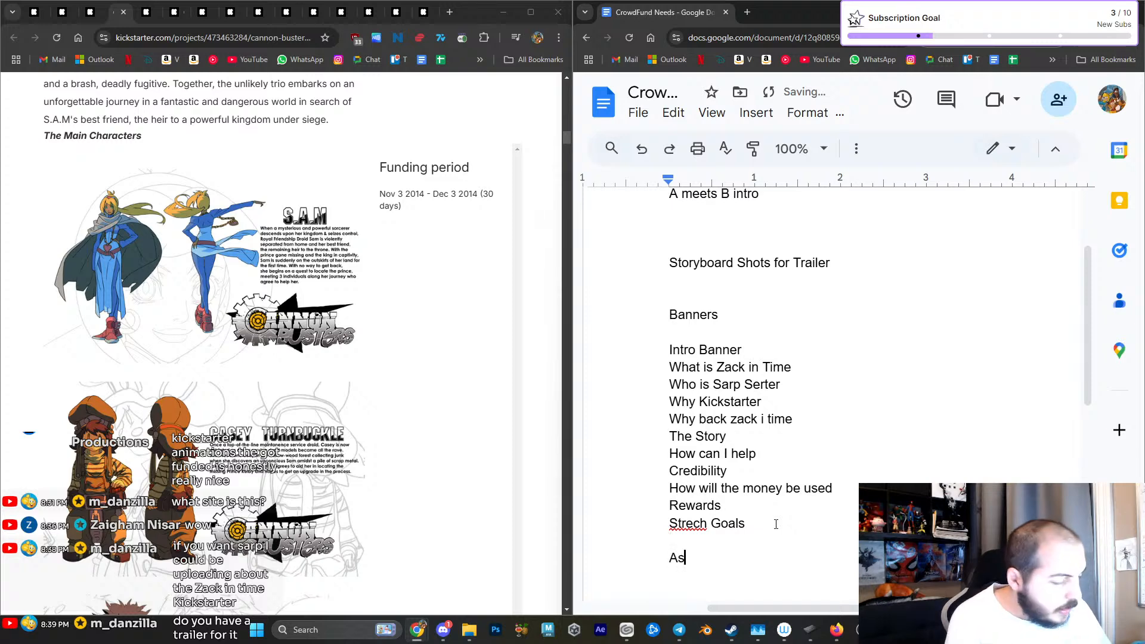
- List "The Main Characters" and "Expression Sheets" on separate lines under the "Assets" heading
{"action": "key", "text": "Return"}
{"action": "type", "text": "The "}
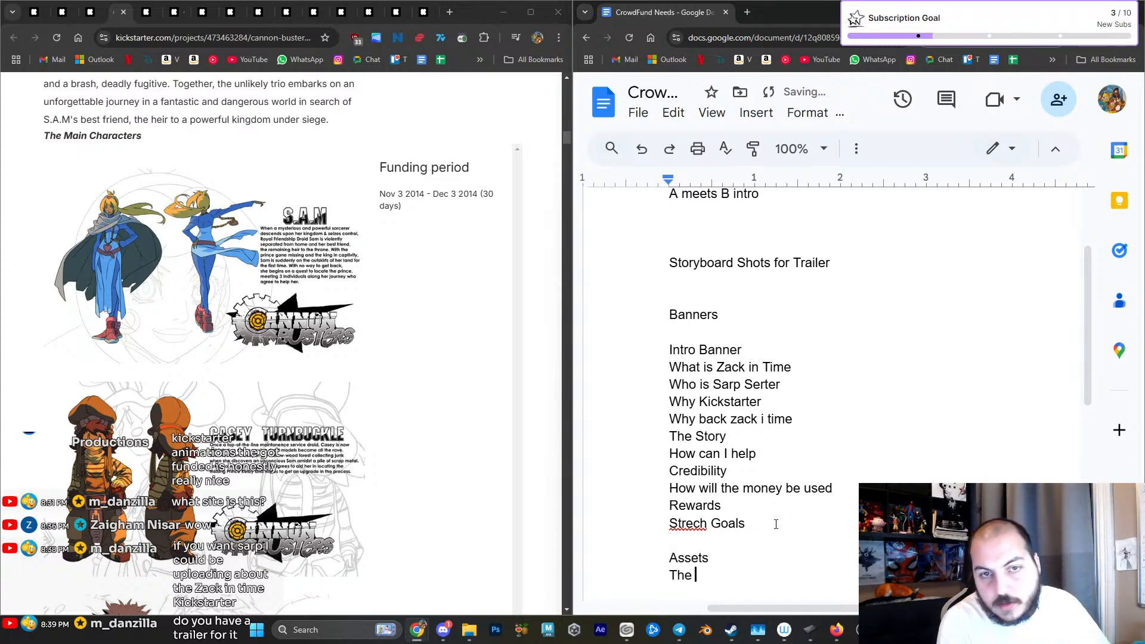
{"action": "type", "text": "Main Characters"}
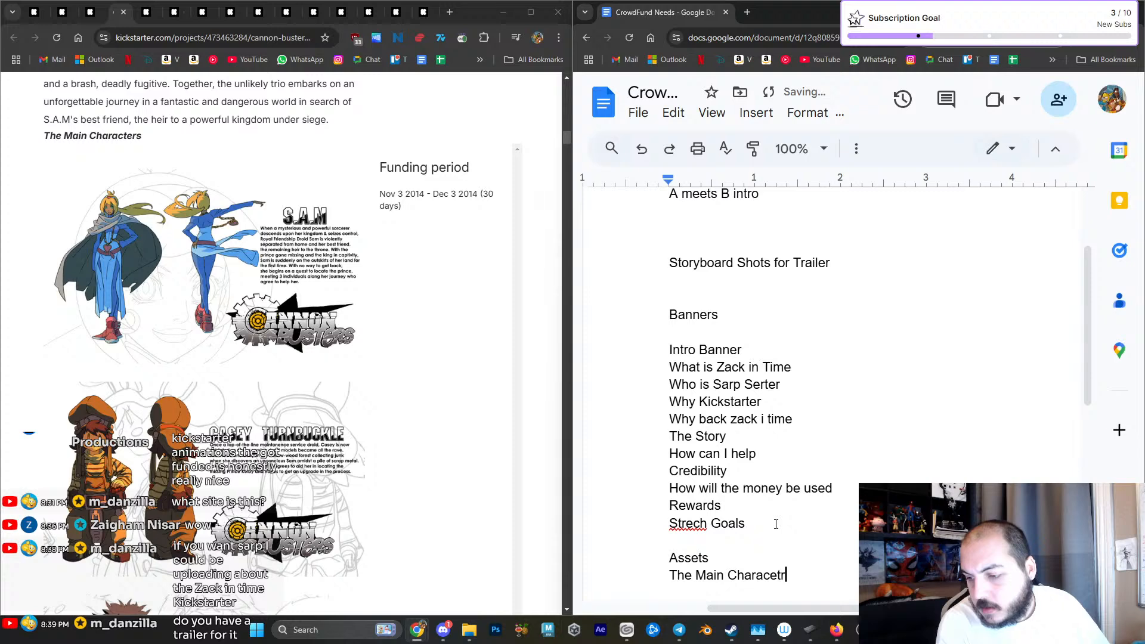
{"action": "key", "text": "BackSpace"}
{"action": "key", "text": "BackSpace"}
{"action": "key", "text": "BackSpace"}
{"action": "key", "text": "BackSpace"}
{"action": "type", "text": "ters"}
{"action": "key", "text": "Return"}
{"action": "type", "text": "Expression She"}
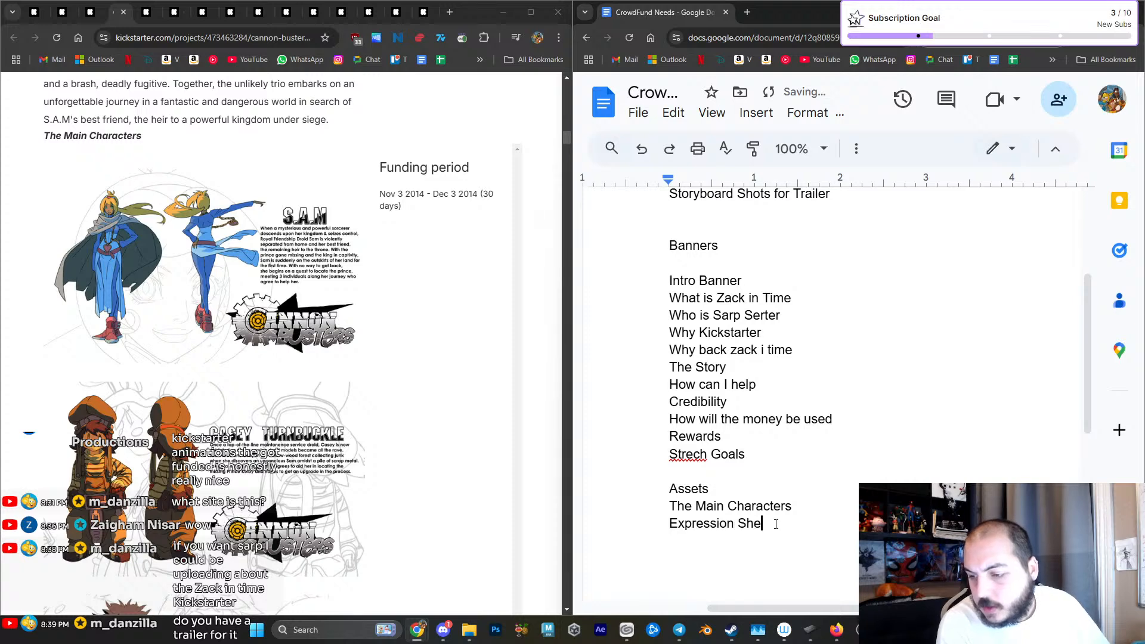
{"action": "type", "text": "ets Zack"}
- List the characters Zack, Stray, Marla, Ryder, Arthur and Saraxsus on separate lines below "Expression Sheets"
{"action": "key", "text": "Return"}
{"action": "type", "text": "S"}
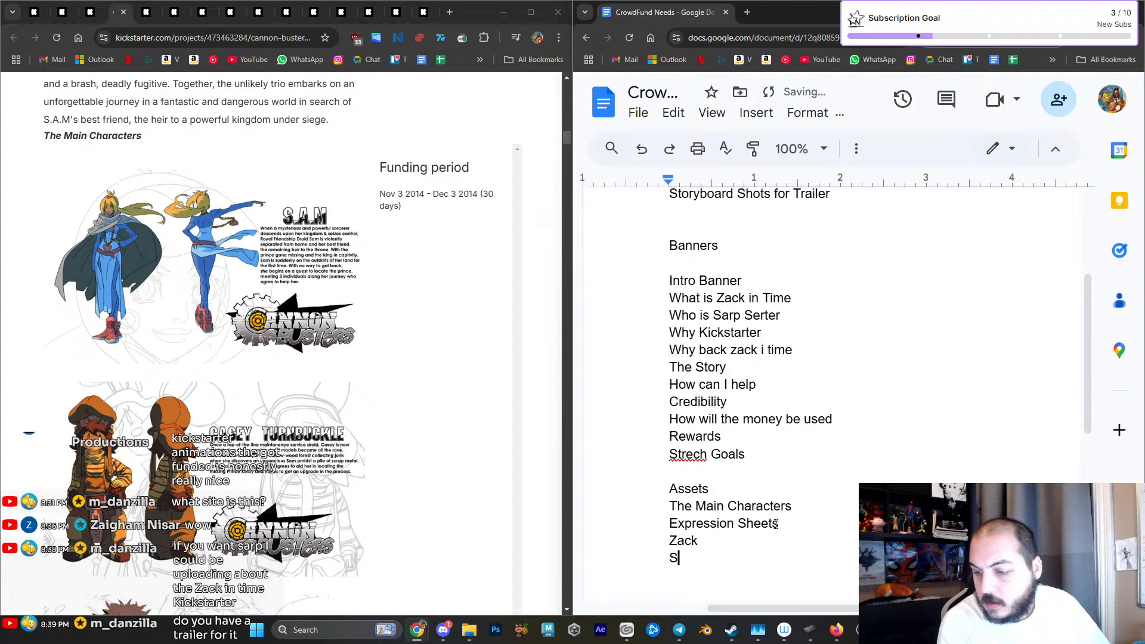
{"action": "type", "text": "tray Marla"}
{"action": "key", "text": "Return"}
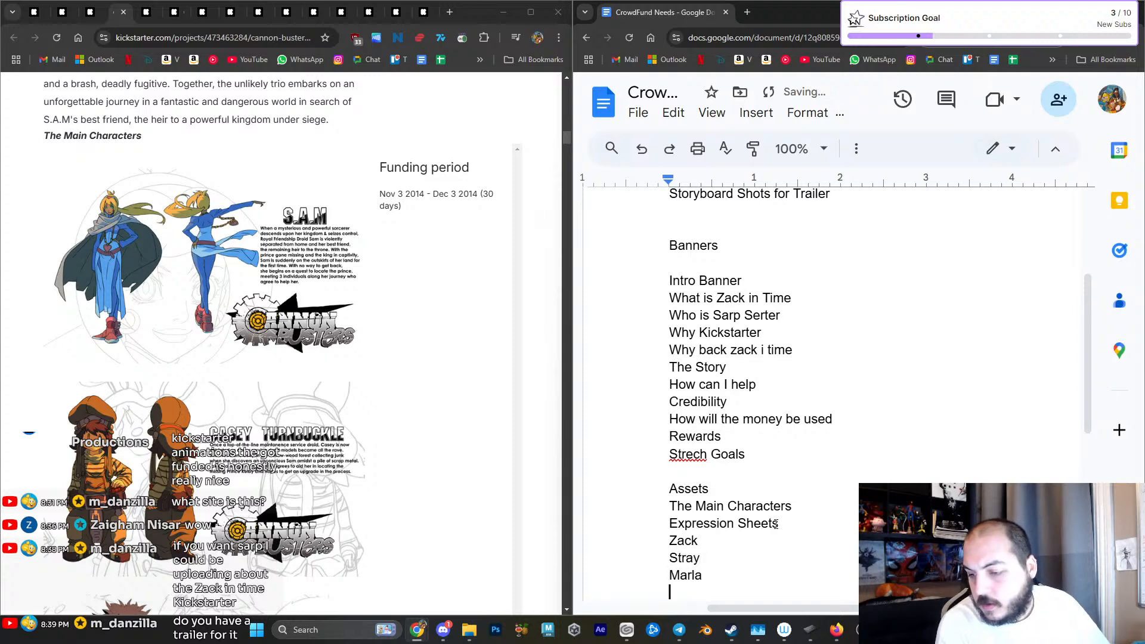
{"action": "type", "text": "Ryder"}
{"action": "key", "text": "Return"}
{"action": "type", "text": "Arthur"}
{"action": "key", "text": "Return"}
{"action": "type", "text": "Saraxsus"}
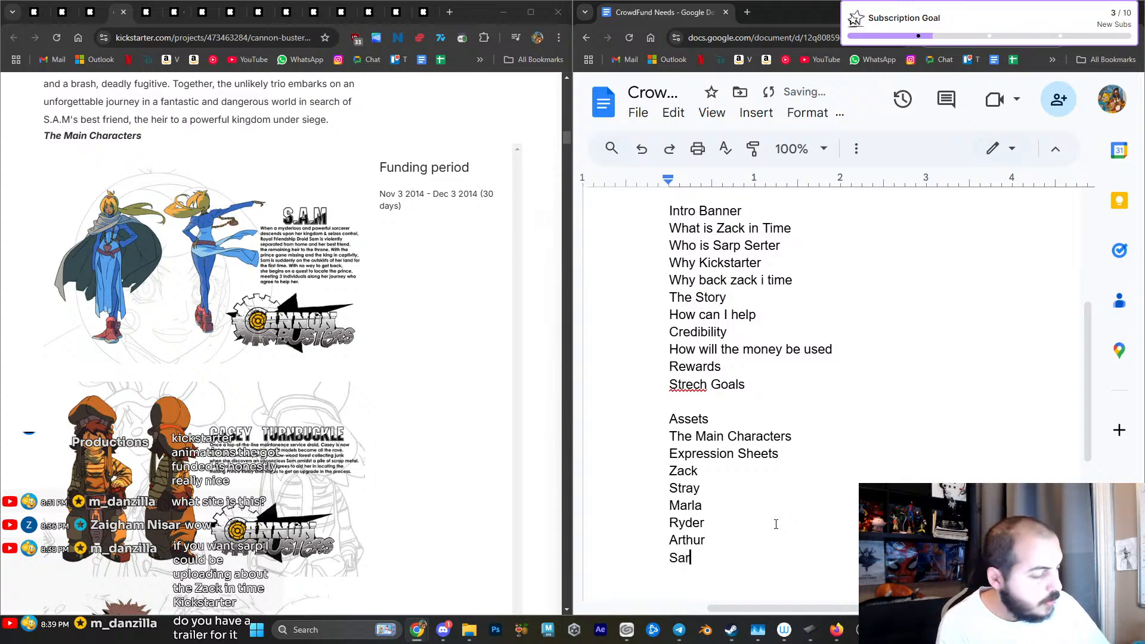
{"action": "key", "text": "Return"}
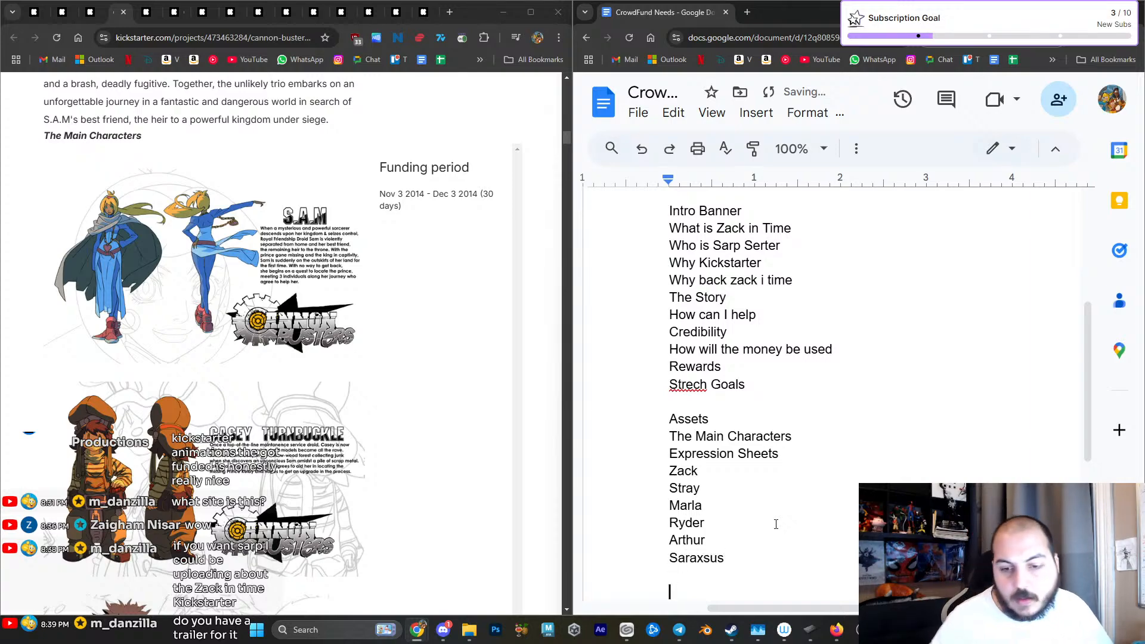
- Review the remaining Cannon Busters characters and its world section, and add "The World and Magic" below the character list
{"action": "scroll", "coordinate": [381, 419], "scroll_direction": "down", "scroll_amount": 7}
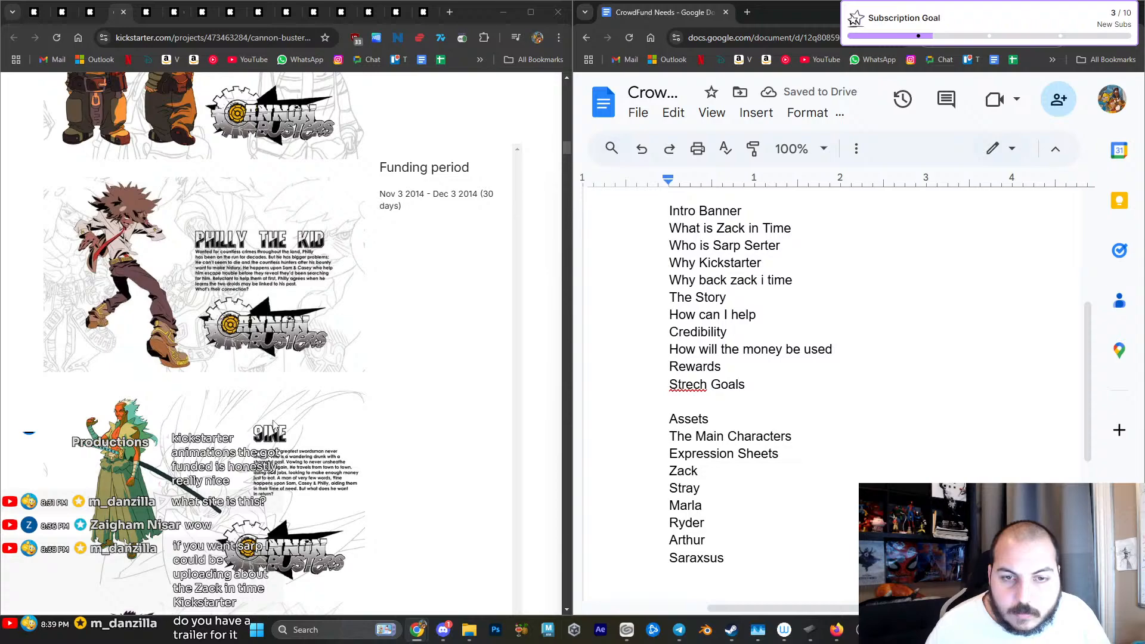
{"action": "scroll", "coordinate": [273, 425], "scroll_direction": "down", "scroll_amount": 10}
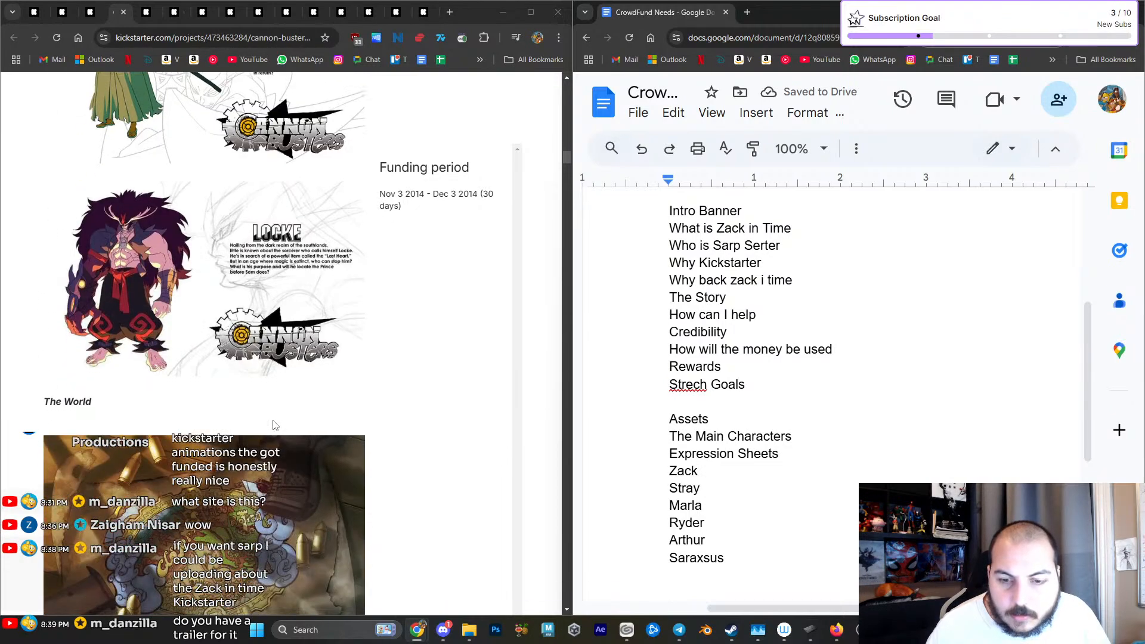
{"action": "scroll", "coordinate": [273, 419], "scroll_direction": "down", "scroll_amount": 2}
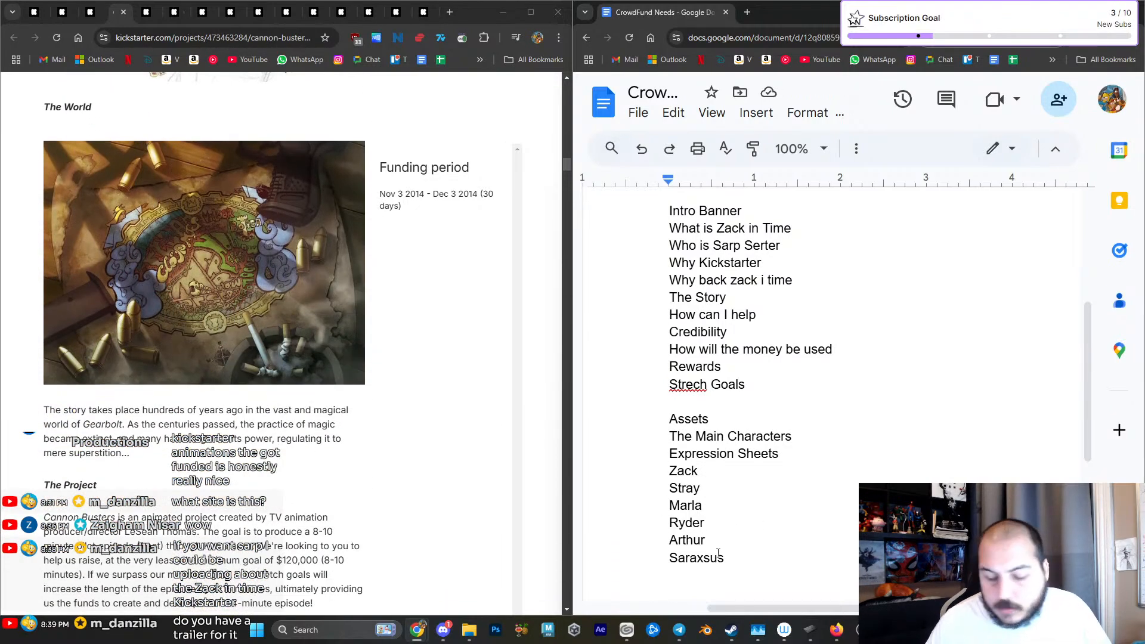
{"action": "type", "text": "The W"}
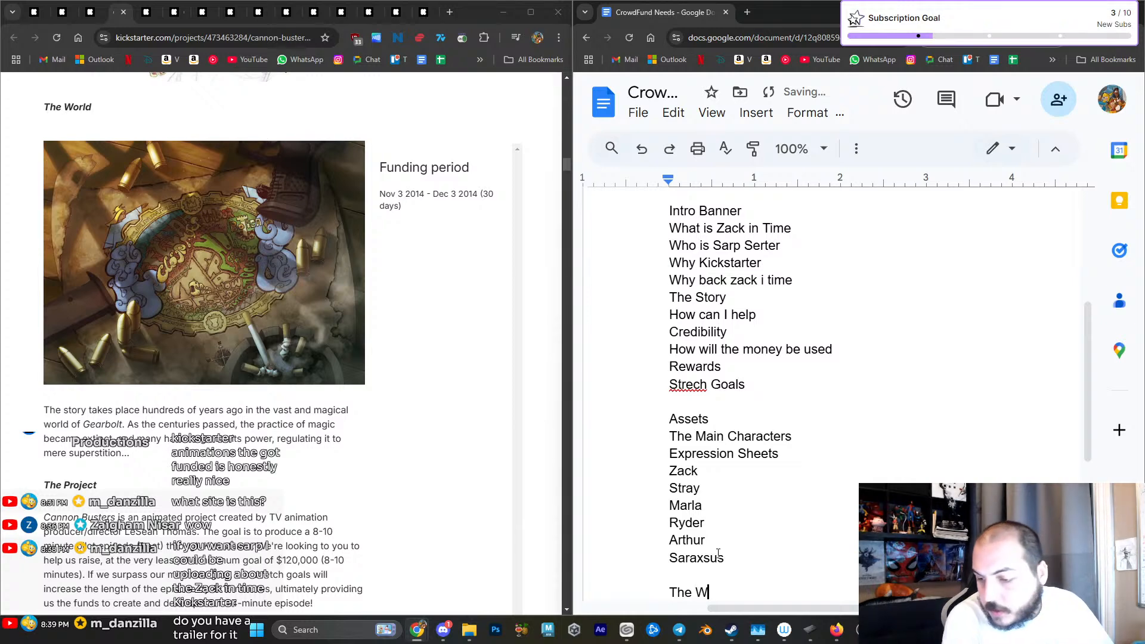
{"action": "type", "text": "orld and Mag"}
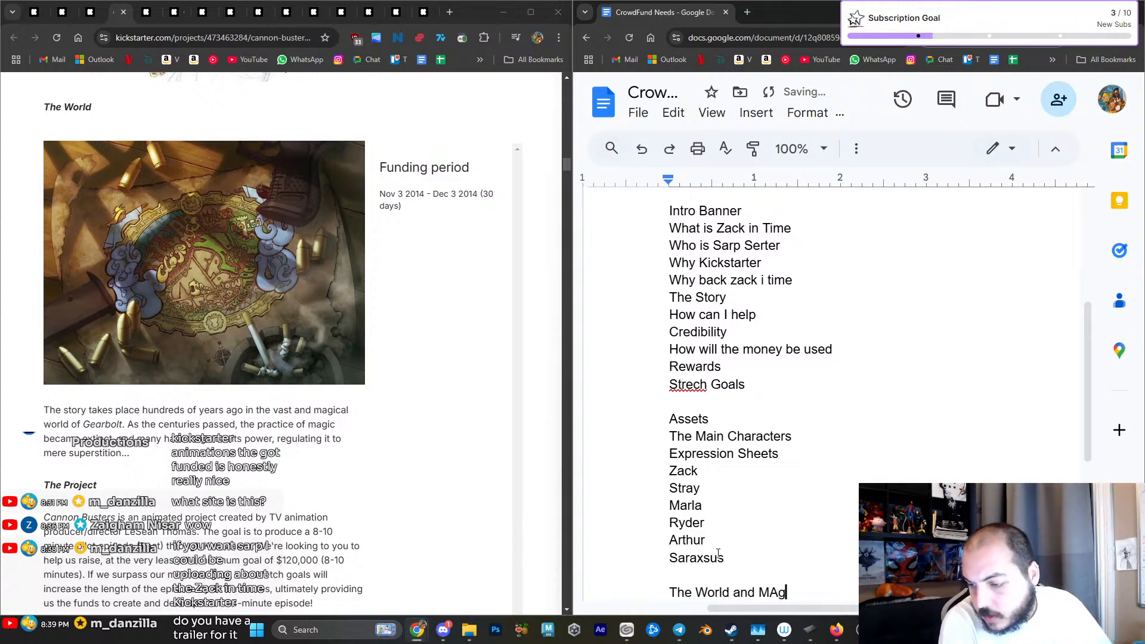
{"action": "type", "text": "ic"}
{"action": "key", "text": "Return"}
{"action": "key", "text": "Return"}
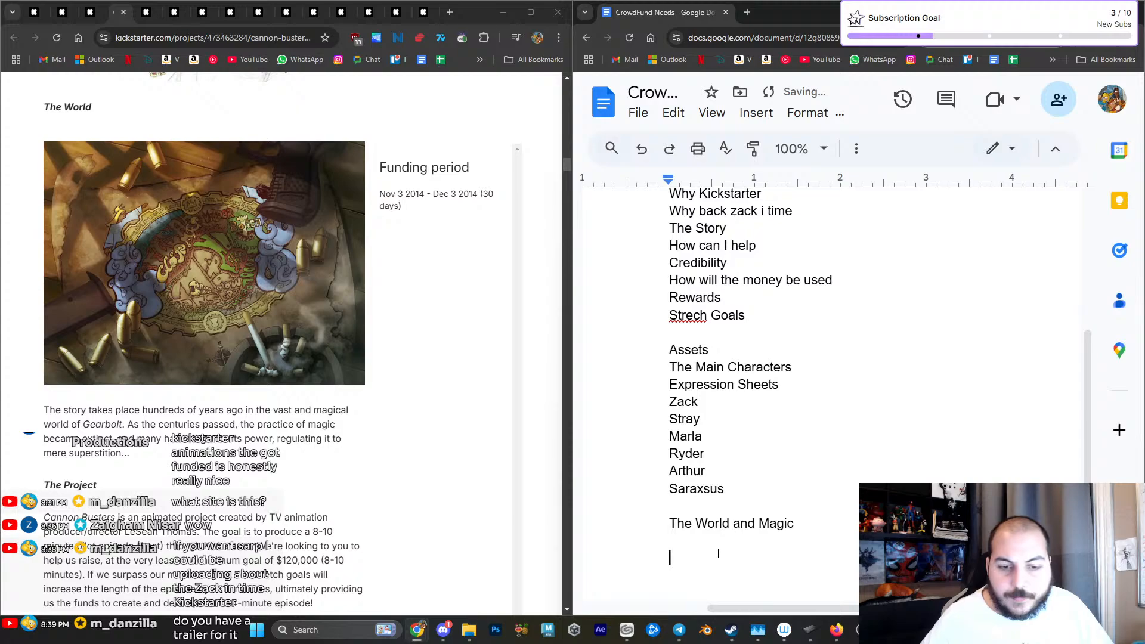
- Examine how the Cannon Busters campaign presents its creators and voice cast with photos and biographies
{"action": "scroll", "coordinate": [345, 508], "scroll_direction": "down", "scroll_amount": 6}
{"action": "scroll", "coordinate": [345, 506], "scroll_direction": "down", "scroll_amount": 15}
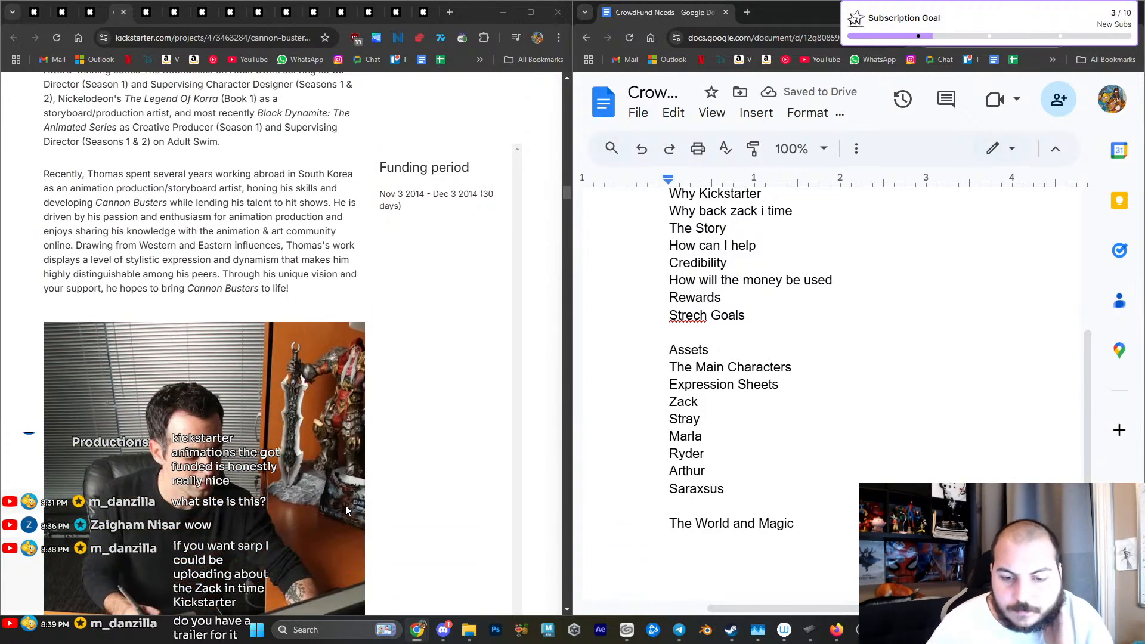
{"action": "scroll", "coordinate": [345, 505], "scroll_direction": "down", "scroll_amount": 5}
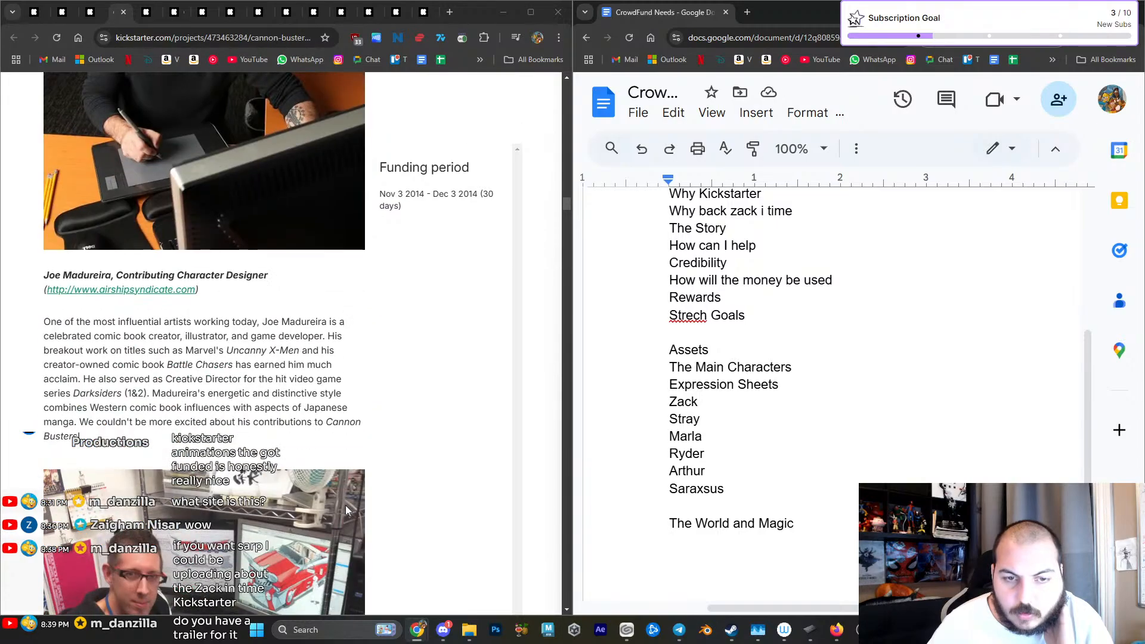
{"action": "scroll", "coordinate": [345, 506], "scroll_direction": "down", "scroll_amount": 5}
{"action": "scroll", "coordinate": [346, 506], "scroll_direction": "down", "scroll_amount": 10}
{"action": "scroll", "coordinate": [348, 510], "scroll_direction": "down", "scroll_amount": 9}
{"action": "scroll", "coordinate": [348, 510], "scroll_direction": "down", "scroll_amount": 12}
{"action": "scroll", "coordinate": [319, 446], "scroll_direction": "down", "scroll_amount": 12}
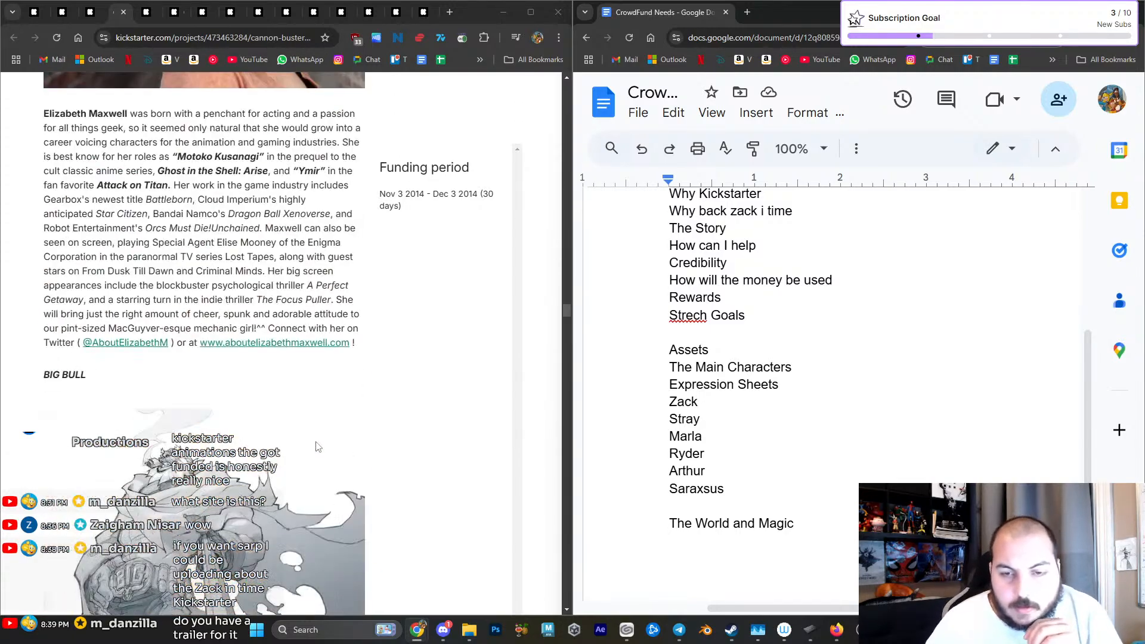
{"action": "scroll", "coordinate": [318, 446], "scroll_direction": "down", "scroll_amount": 10}
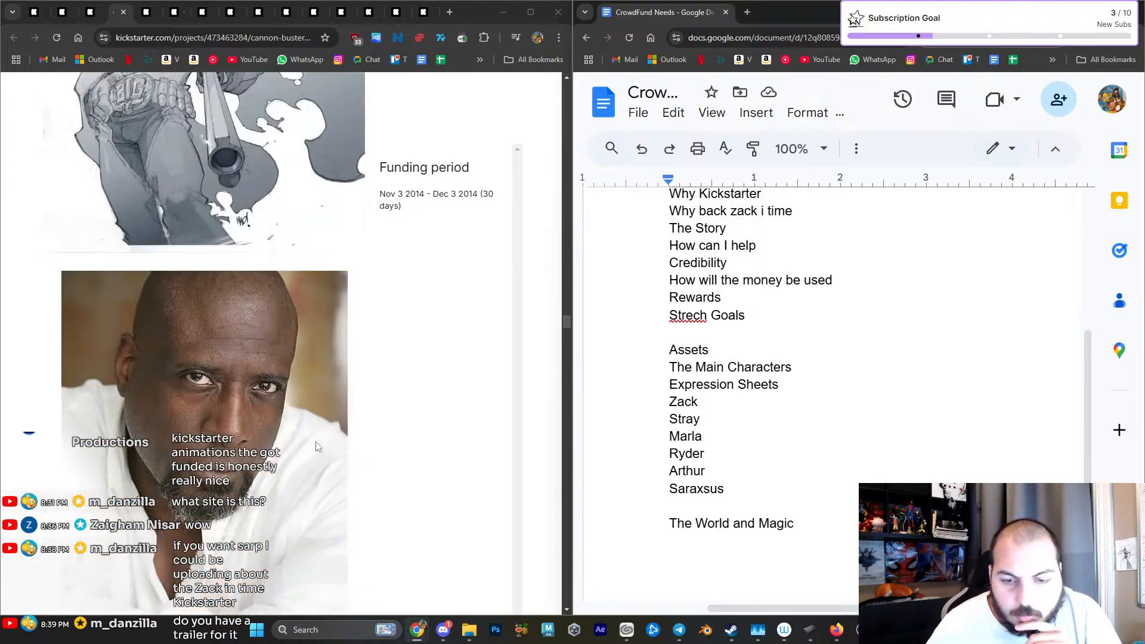
{"action": "scroll", "coordinate": [318, 446], "scroll_direction": "down", "scroll_amount": 3}
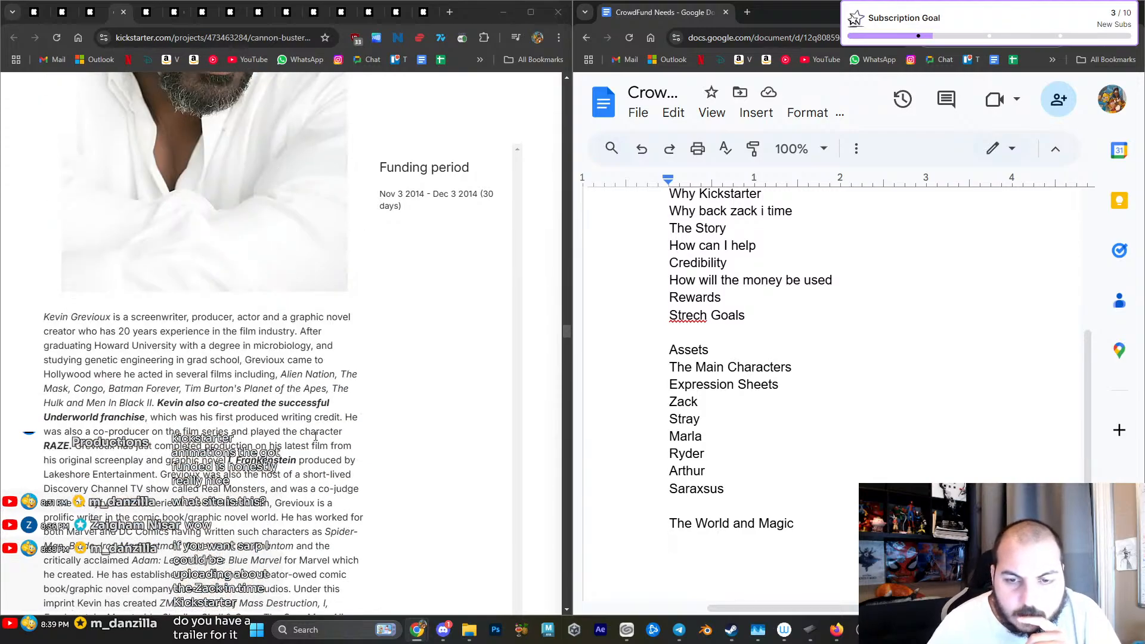
- Examine the Cannon Busters sibling character art and Bessie vehicle and mech designs, and return to the campaign's opening image
{"action": "scroll", "coordinate": [315, 437], "scroll_direction": "down", "scroll_amount": 18}
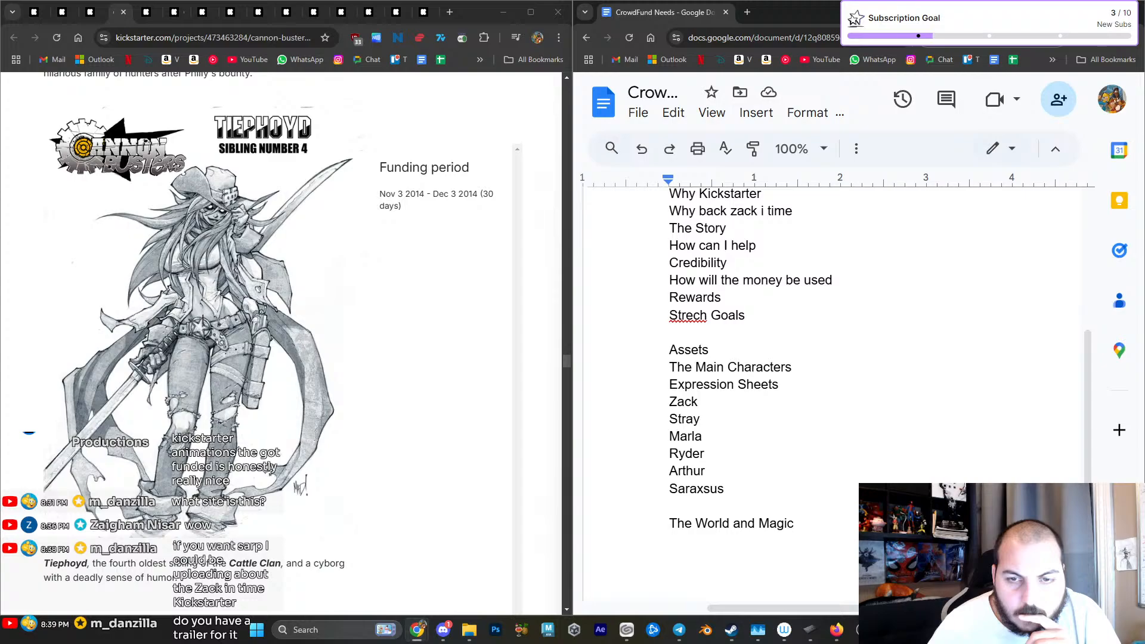
{"action": "scroll", "coordinate": [315, 435], "scroll_direction": "down", "scroll_amount": 7}
{"action": "scroll", "coordinate": [315, 436], "scroll_direction": "down", "scroll_amount": 13}
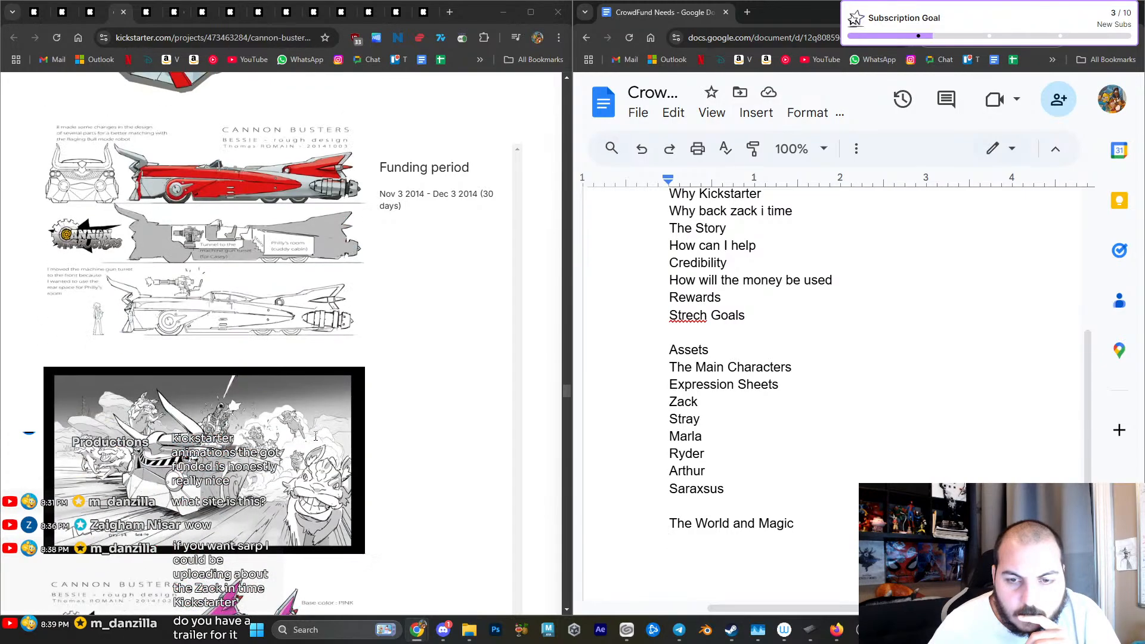
{"action": "scroll", "coordinate": [316, 437], "scroll_direction": "down", "scroll_amount": 7}
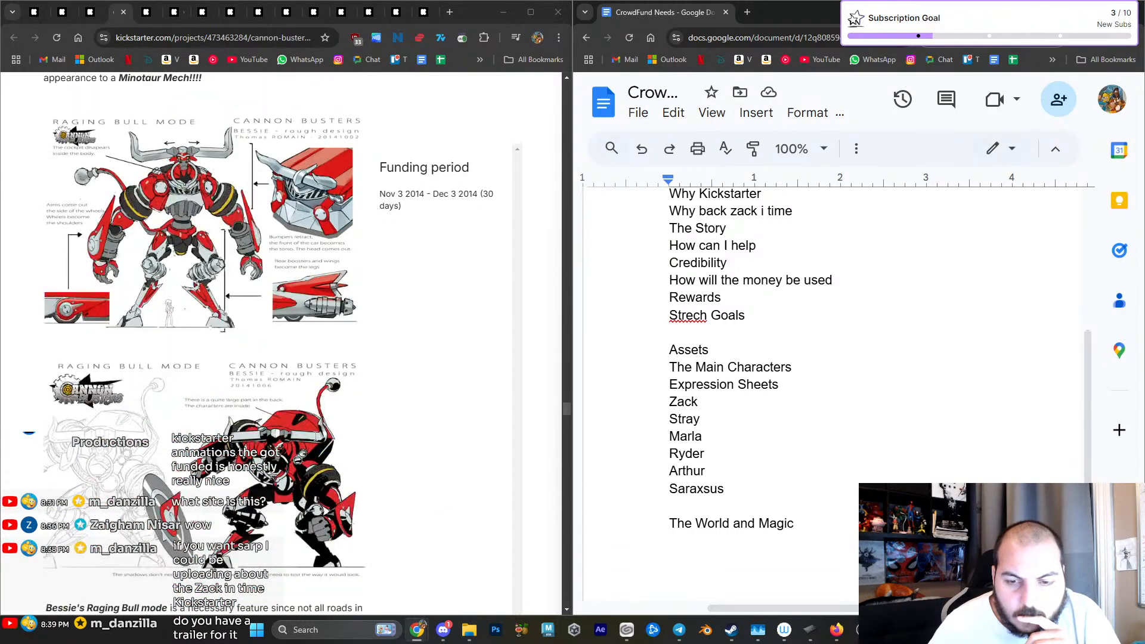
{"action": "left_click_drag", "start_coordinate": [567, 402], "coordinate": [544, 97]}
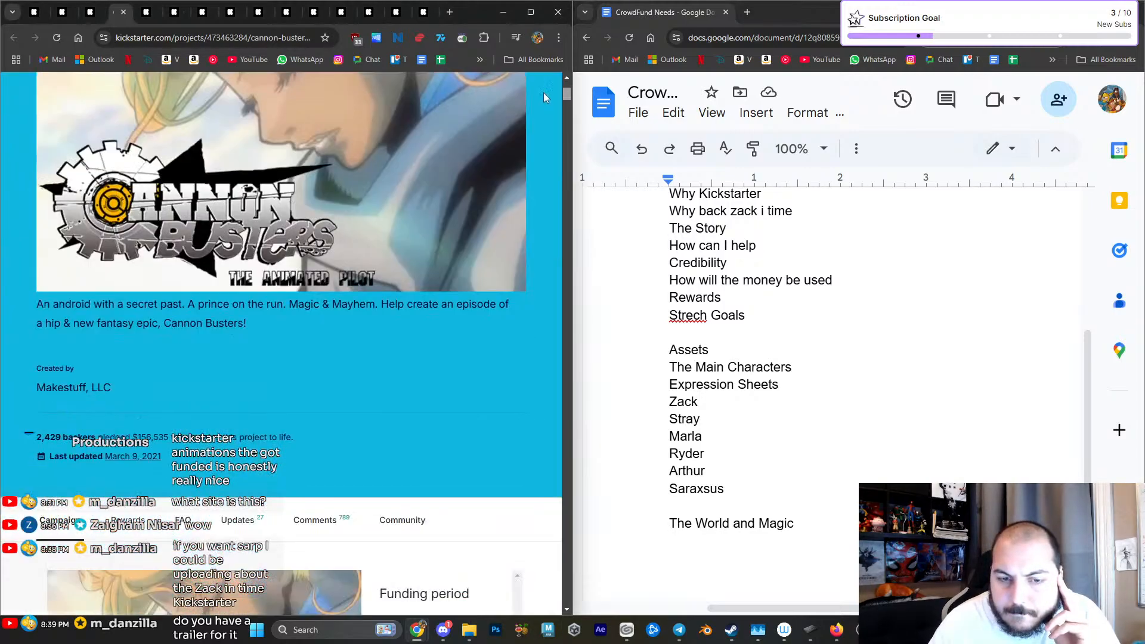
{"action": "scroll", "coordinate": [542, 91], "scroll_direction": "up", "scroll_amount": 1}
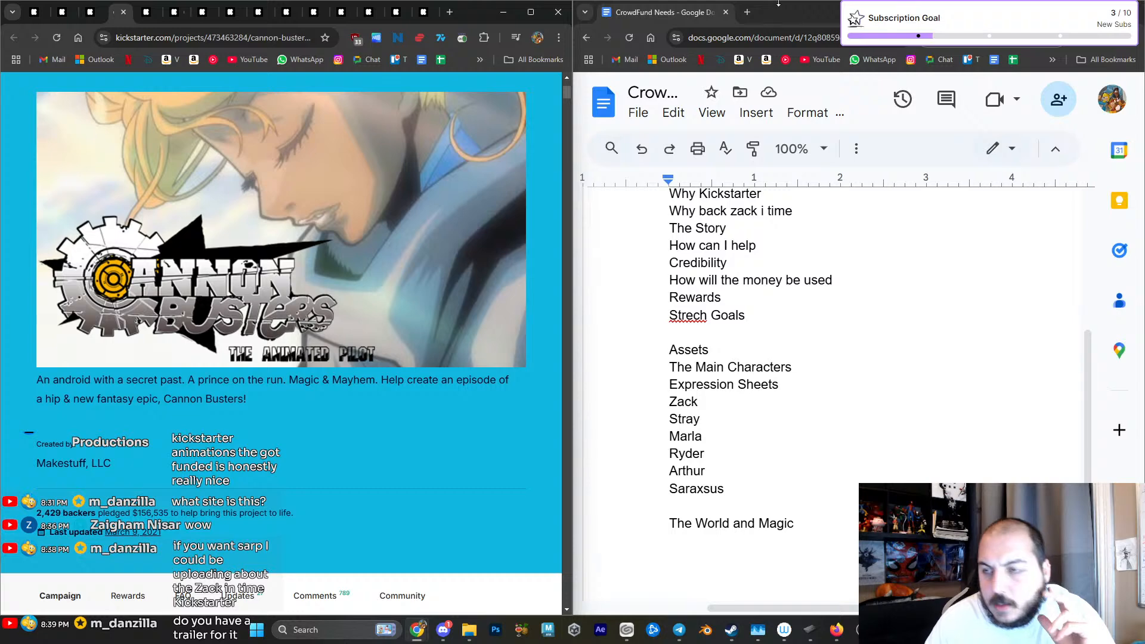
- Search the web for "canon busters animated pilot" in a new tab and open the English dub video on YouTube
{"action": "left_click", "coordinate": [750, 12]}
{"action": "type", "text": "ca"}
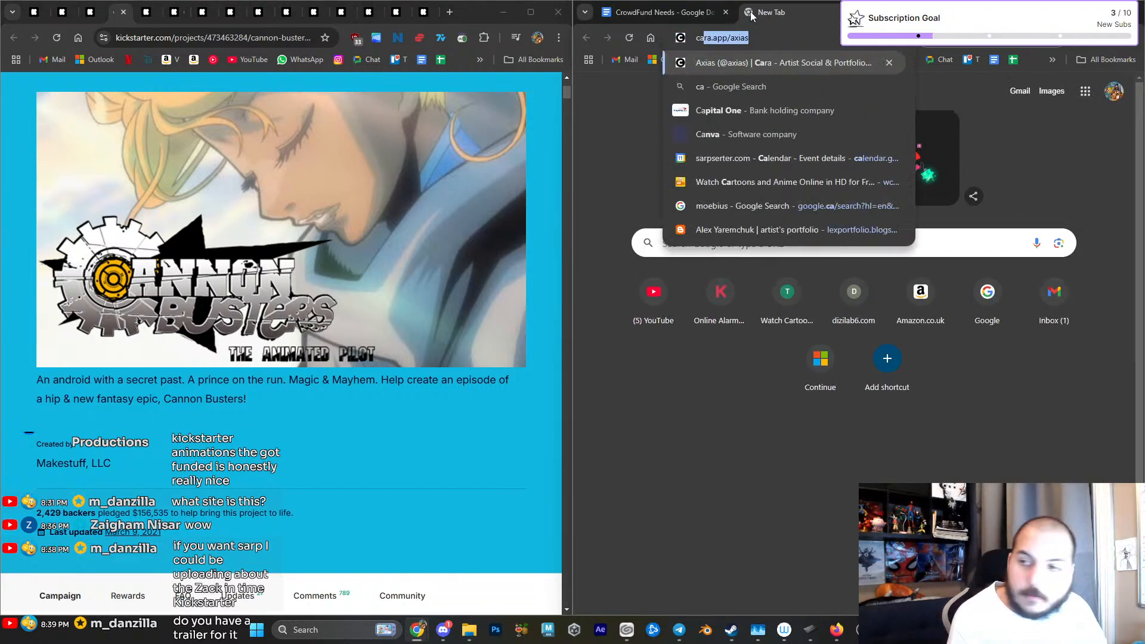
{"action": "type", "text": "non buster"}
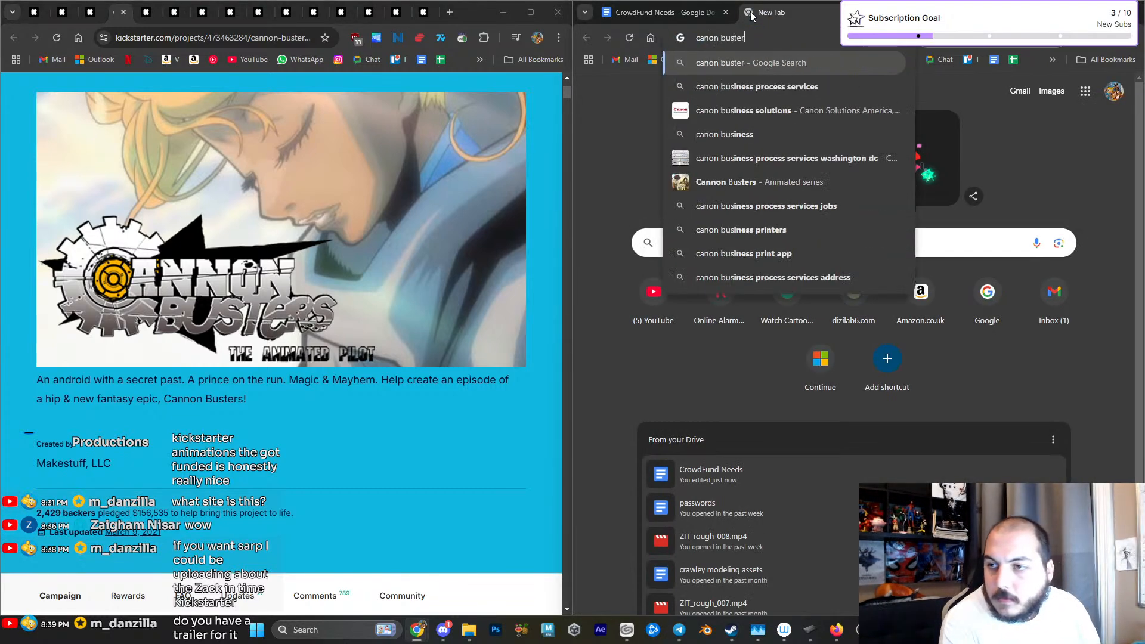
{"action": "type", "text": "s aniamted pilot"}
{"action": "key", "text": "Return"}
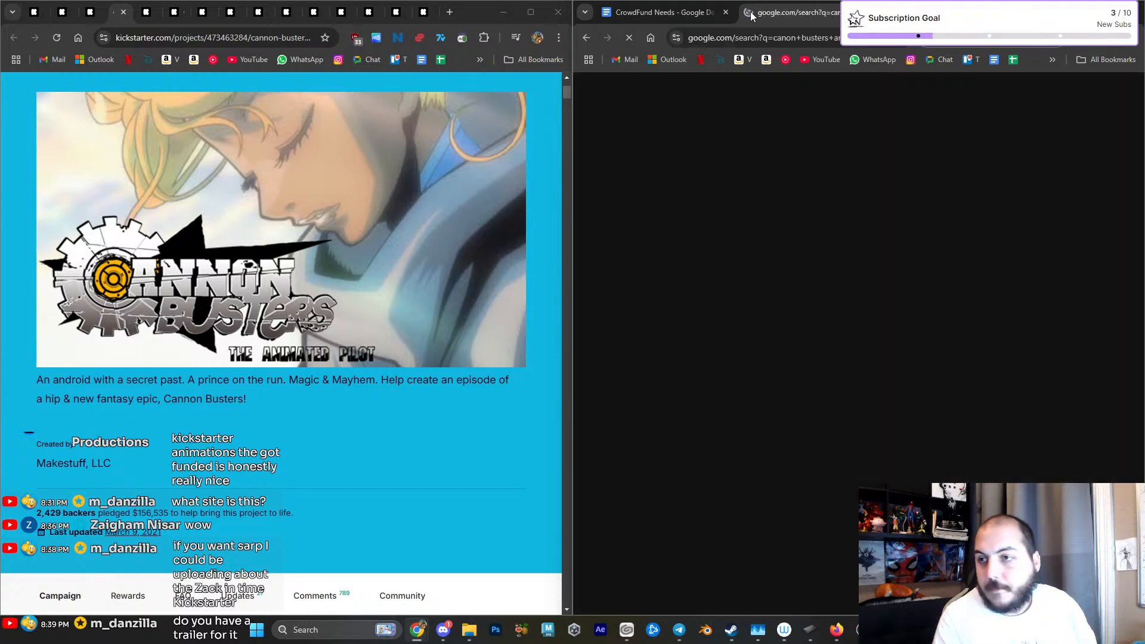
{"action": "left_click", "coordinate": [758, 223]}
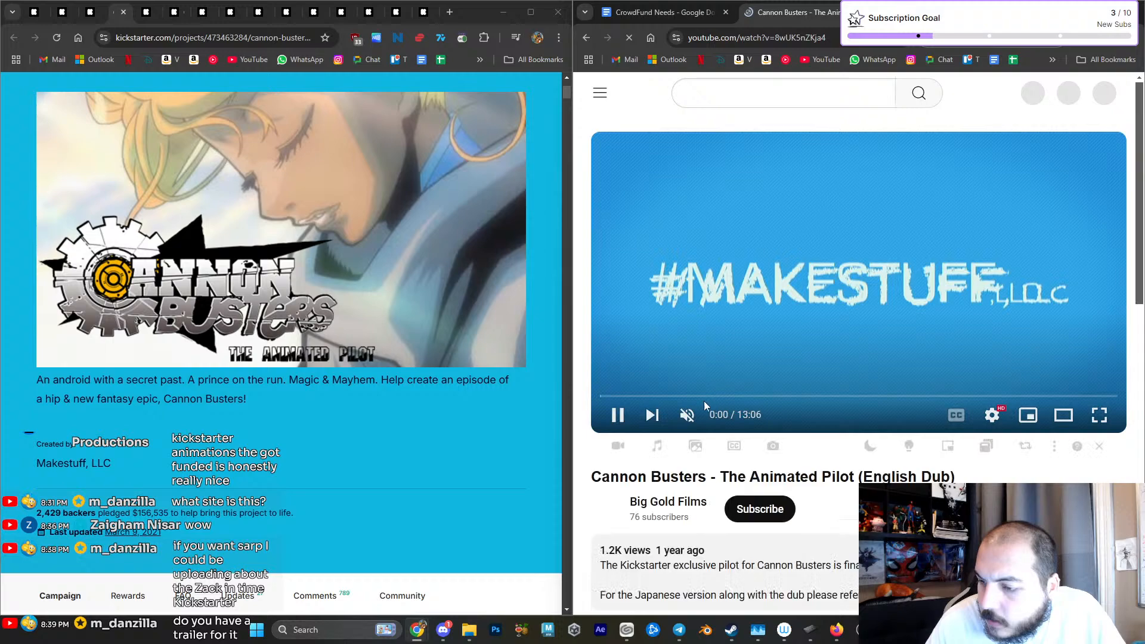
- Skip ahead to the pilot's opening credits, watch a short part at reduced volume and pause the video
{"action": "left_click", "coordinate": [646, 391]}
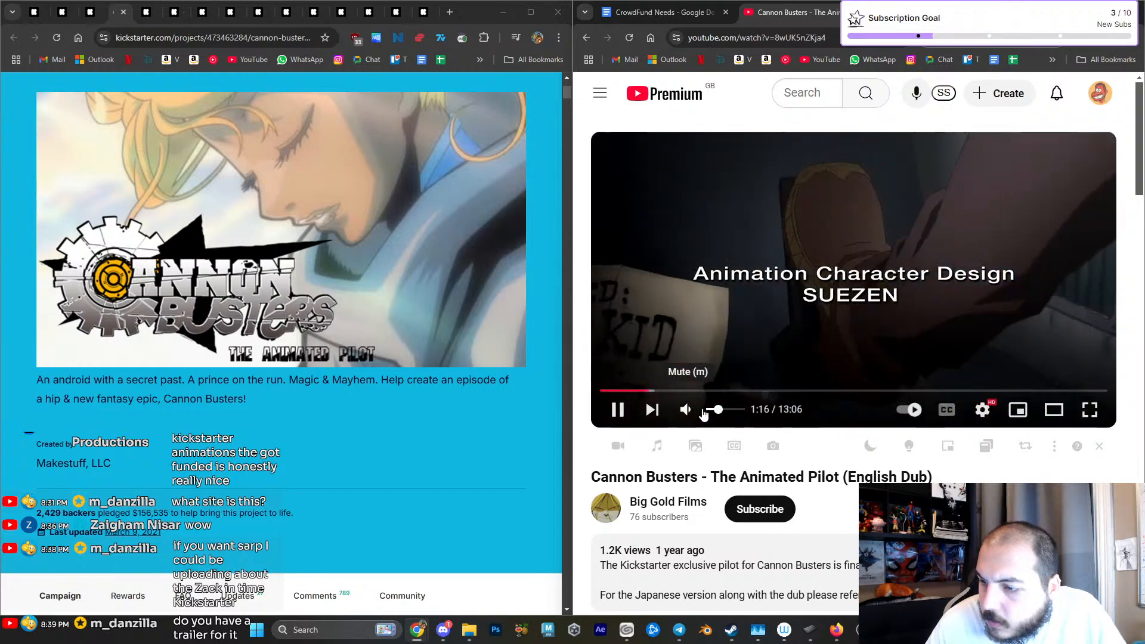
{"action": "left_click_drag", "start_coordinate": [718, 409], "coordinate": [713, 410]}
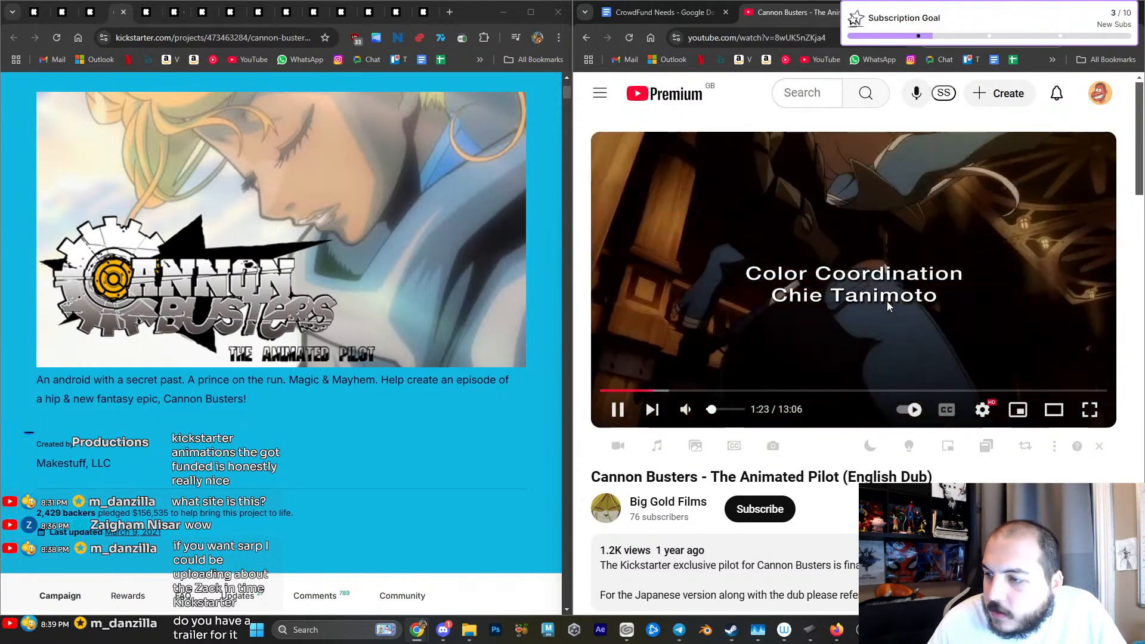
{"action": "left_click", "coordinate": [873, 296]}
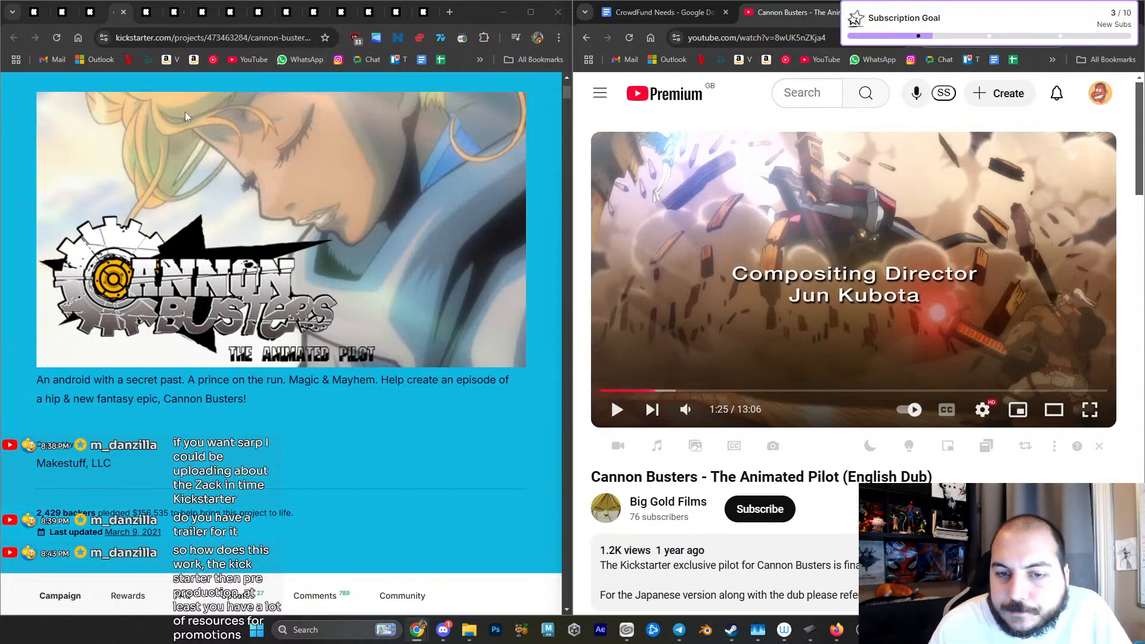
- Close the Cannon Busters campaign and play the Litterbox Comics campaign video at a low volume
{"action": "scroll", "coordinate": [189, 124], "scroll_direction": "down", "scroll_amount": 6}
{"action": "key", "text": "ctrl+w"}
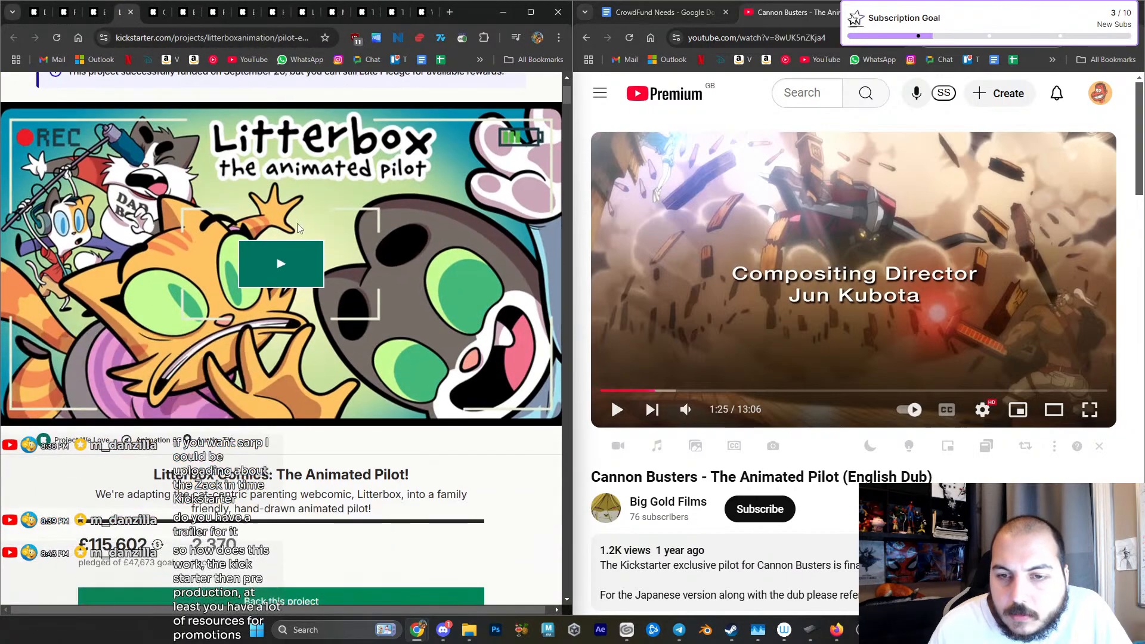
{"action": "left_click", "coordinate": [285, 271]}
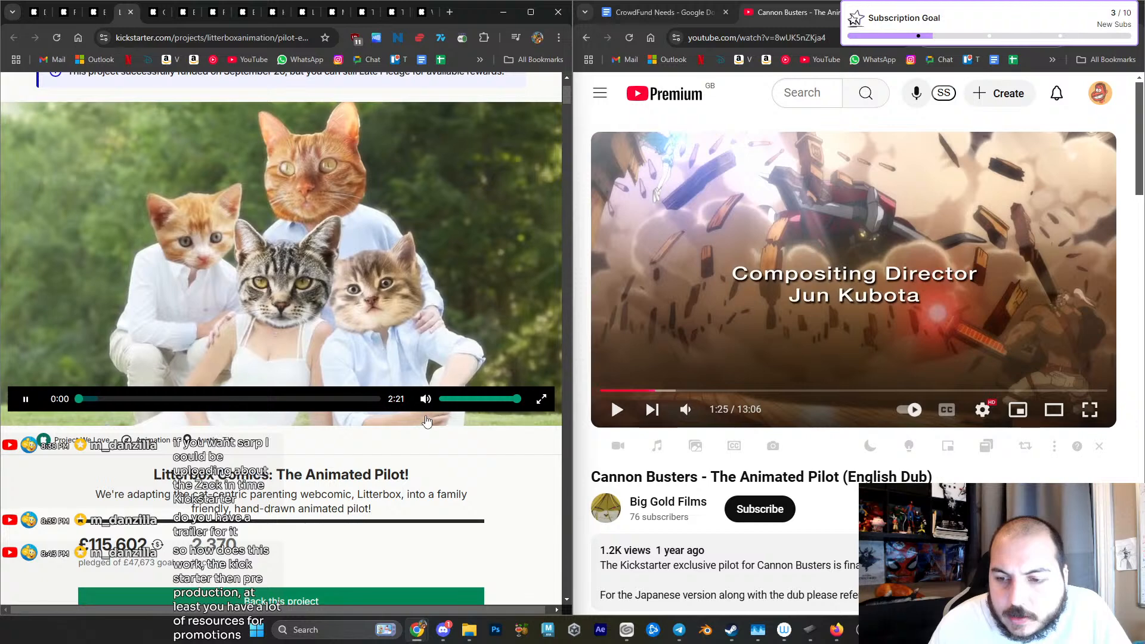
{"action": "left_click", "coordinate": [443, 399]}
{"action": "left_click_drag", "start_coordinate": [446, 400], "coordinate": [455, 399]}
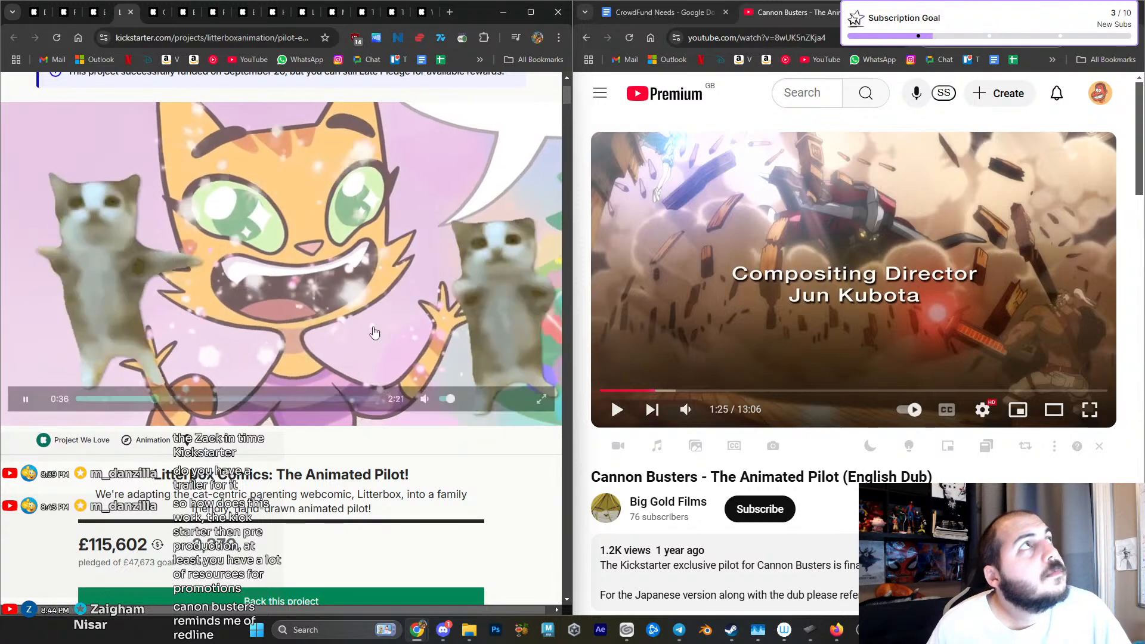
- Search YouTube for "redline" and preview the Redline Nitro Boost scene among the results
{"action": "left_click", "coordinate": [798, 93]}
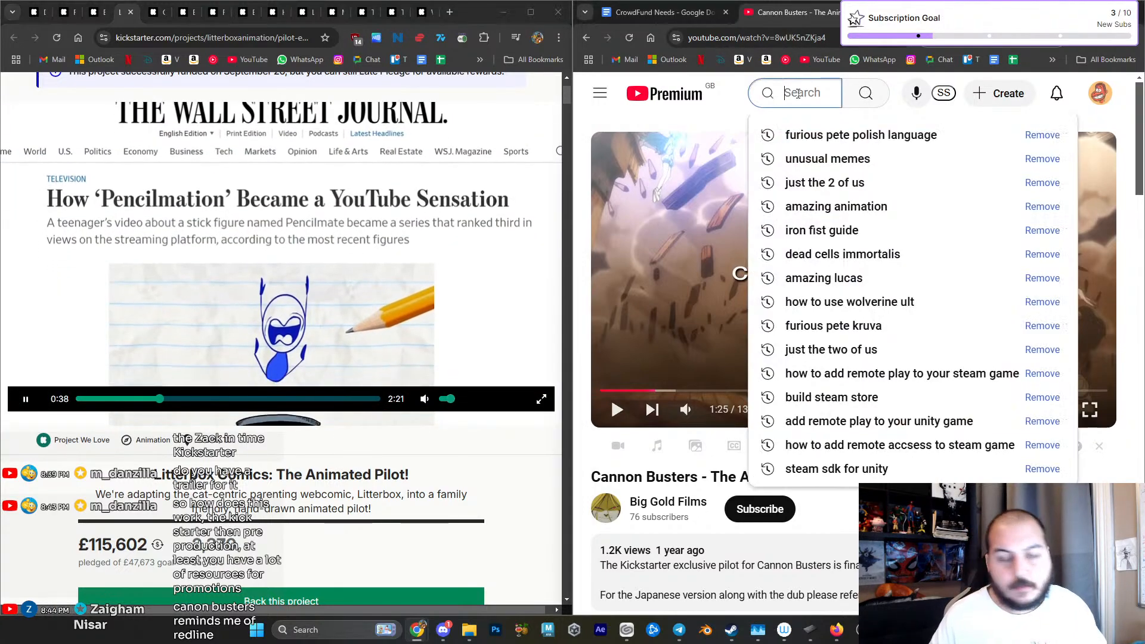
{"action": "type", "text": "redline"}
{"action": "key", "text": "Return"}
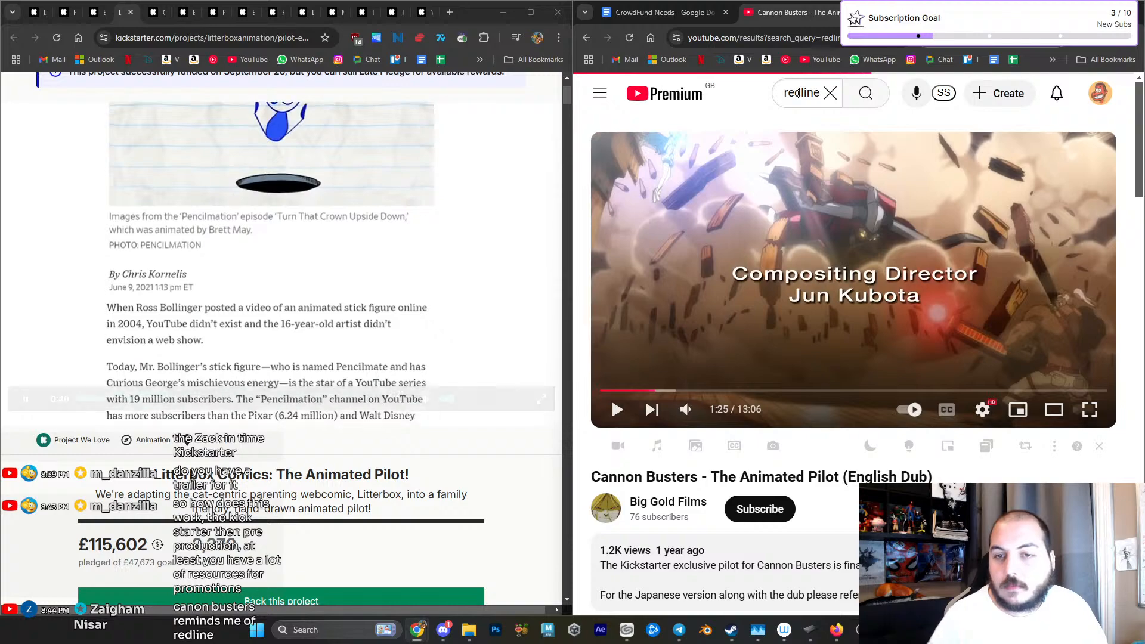
{"action": "scroll", "coordinate": [800, 156], "scroll_direction": "down", "scroll_amount": 3}
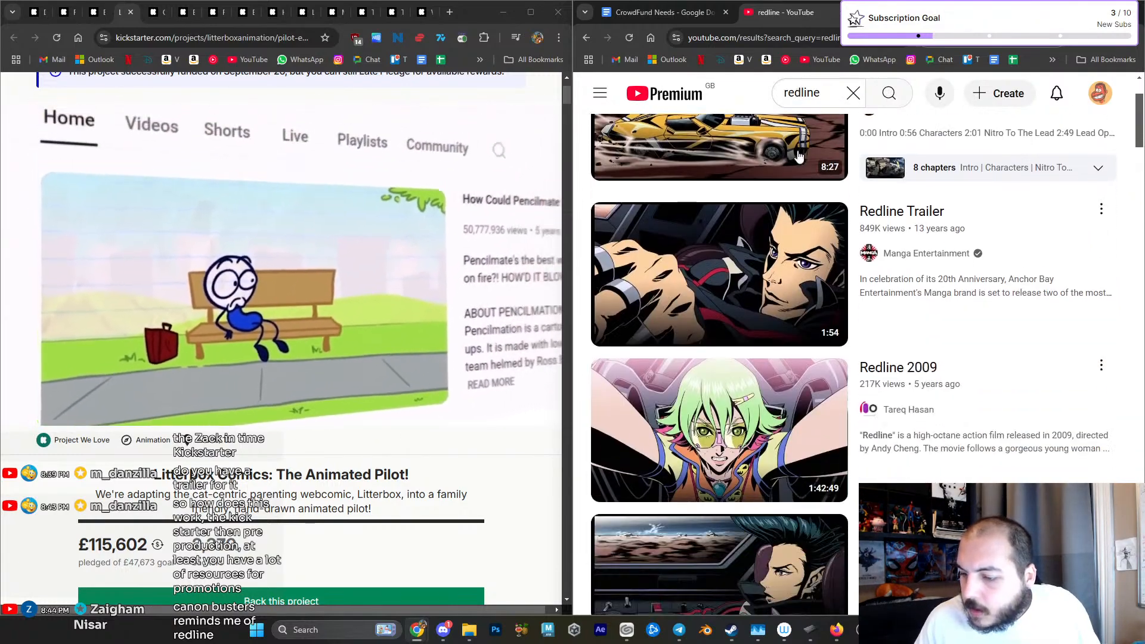
{"action": "scroll", "coordinate": [800, 155], "scroll_direction": "down", "scroll_amount": 3}
{"action": "mouse_move", "coordinate": [687, 318]}
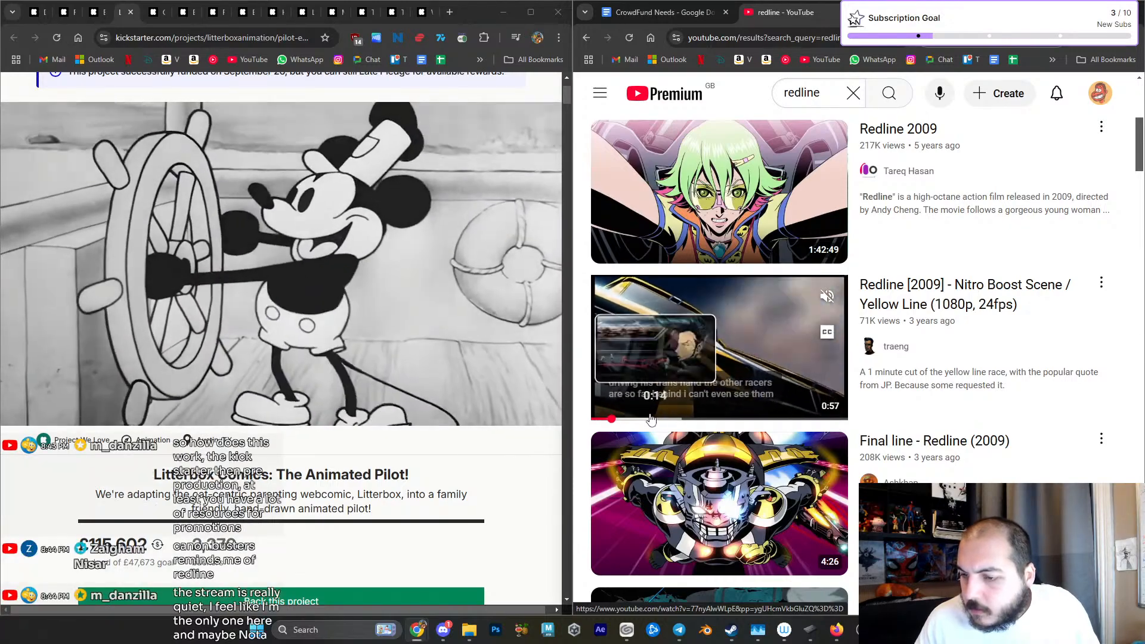
{"action": "left_click", "coordinate": [711, 419]}
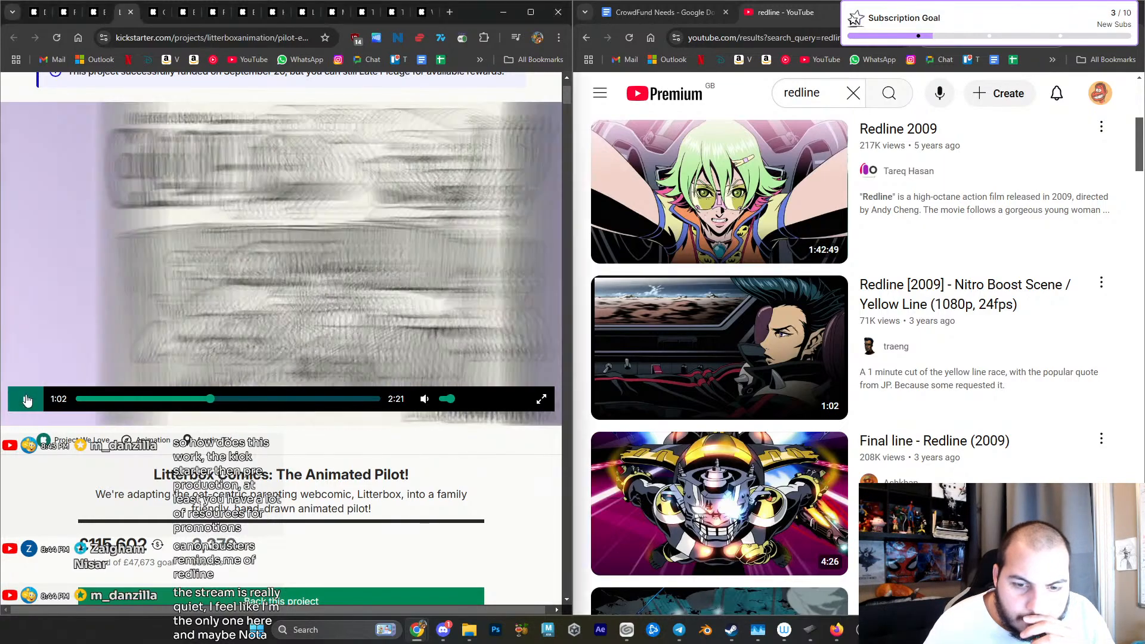
- Review the Litterbox storyboard-to-animation art, and bold the headings "Assets" and "The World and Magic" in the CrowdFund Needs document
{"action": "scroll", "coordinate": [38, 387], "scroll_direction": "down", "scroll_amount": 10}
{"action": "scroll", "coordinate": [36, 398], "scroll_direction": "down", "scroll_amount": 9}
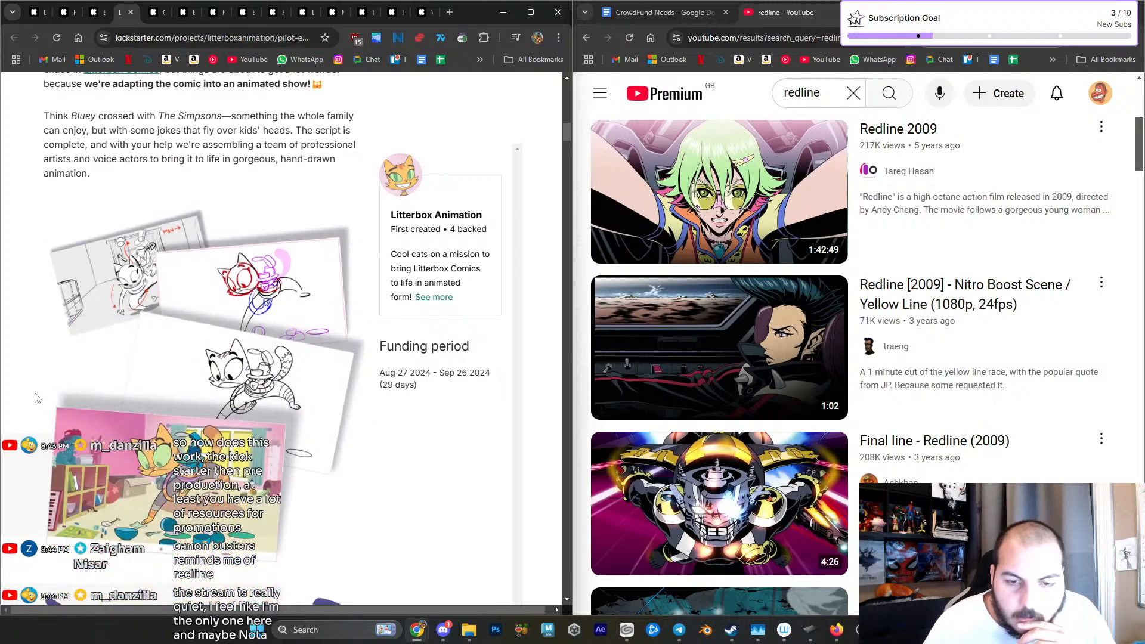
{"action": "left_click", "coordinate": [659, 12]}
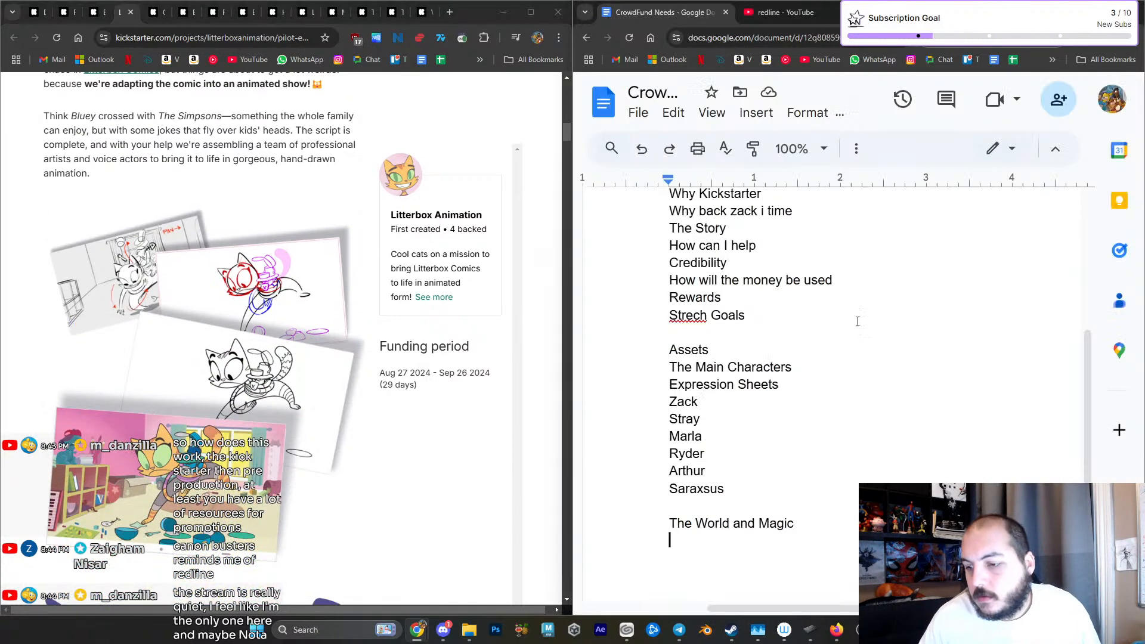
{"action": "scroll", "coordinate": [882, 453], "scroll_direction": "up", "scroll_amount": 3}
{"action": "scroll", "coordinate": [852, 448], "scroll_direction": "down", "scroll_amount": 3}
{"action": "double_click", "coordinate": [689, 349]}
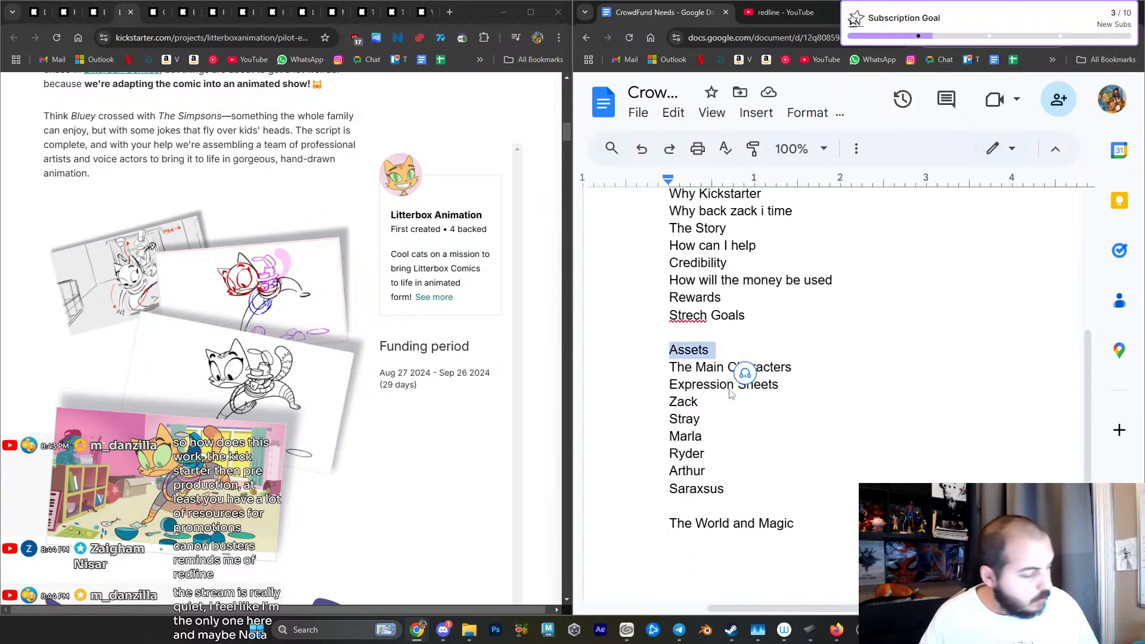
{"action": "key", "text": "ctrl+b"}
{"action": "left_click_drag", "start_coordinate": [653, 514], "coordinate": [843, 531]}
{"action": "key", "text": "ctrl+b"}
- Bold the "Banners" heading and all banner entries below it, from "Intro Banner" through "Strech Goals"
{"action": "scroll", "coordinate": [821, 501], "scroll_direction": "up", "scroll_amount": 5}
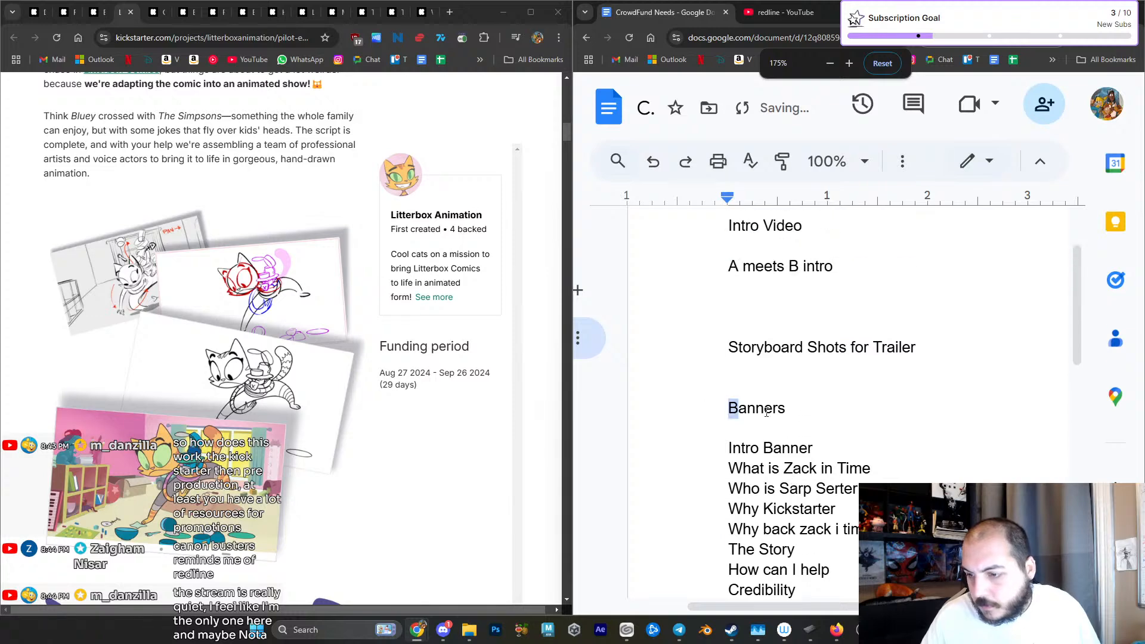
{"action": "double_click", "coordinate": [729, 408]}
{"action": "key", "text": "ctrl+b"}
{"action": "left_click_drag", "start_coordinate": [728, 448], "coordinate": [825, 464]}
{"action": "scroll", "coordinate": [835, 462], "scroll_direction": "down", "scroll_amount": 3}
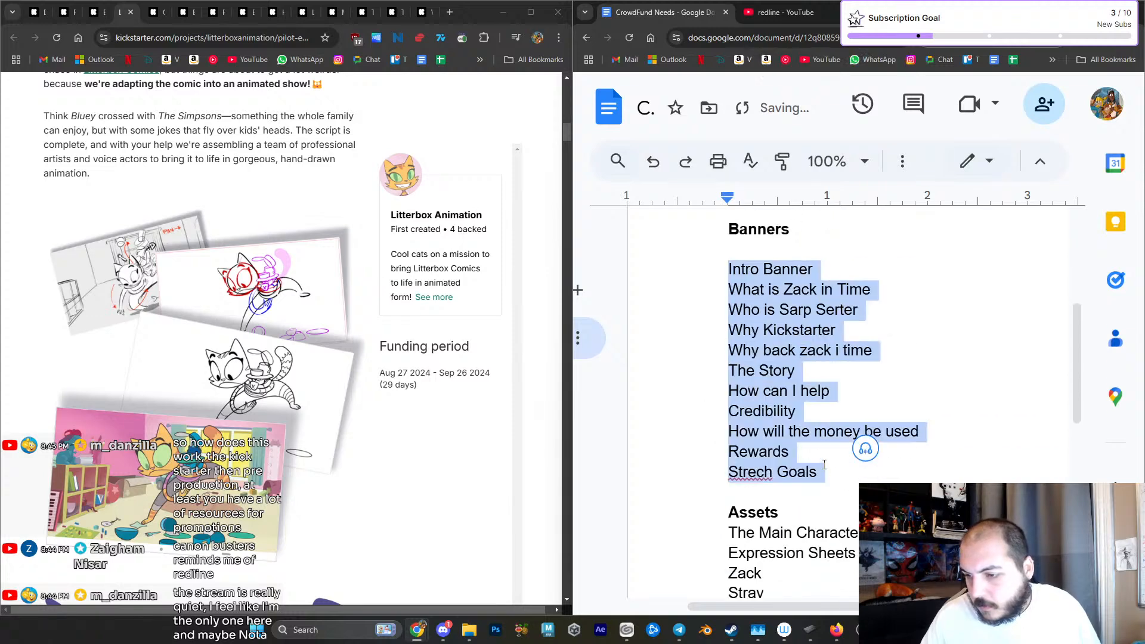
{"action": "key", "text": "ctrl+b"}
{"action": "left_click", "coordinate": [913, 470]}
{"action": "scroll", "coordinate": [851, 399], "scroll_direction": "up", "scroll_amount": 2}
{"action": "scroll", "coordinate": [859, 417], "scroll_direction": "down", "scroll_amount": 8}
{"action": "scroll", "coordinate": [870, 442], "scroll_direction": "up", "scroll_amount": 4}
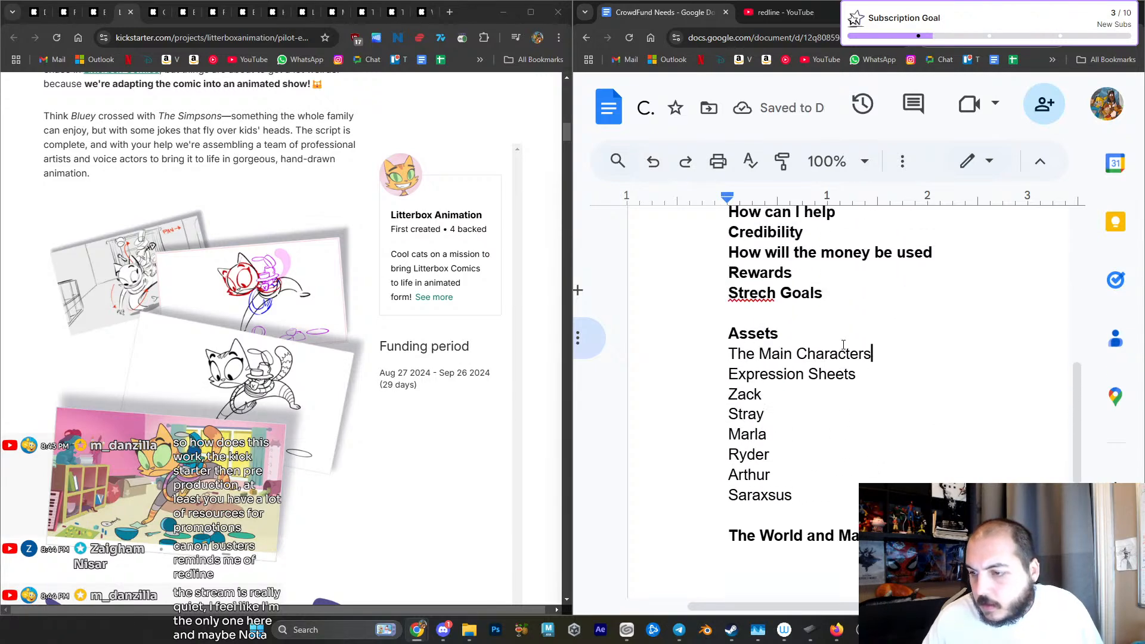
- Add the correctly spelled line "Storyboard to Animation frames" directly below the "Assets" heading
{"action": "left_click", "coordinate": [843, 344]}
{"action": "key", "text": "Return"}
{"action": "type", "text": "Storyboard t"}
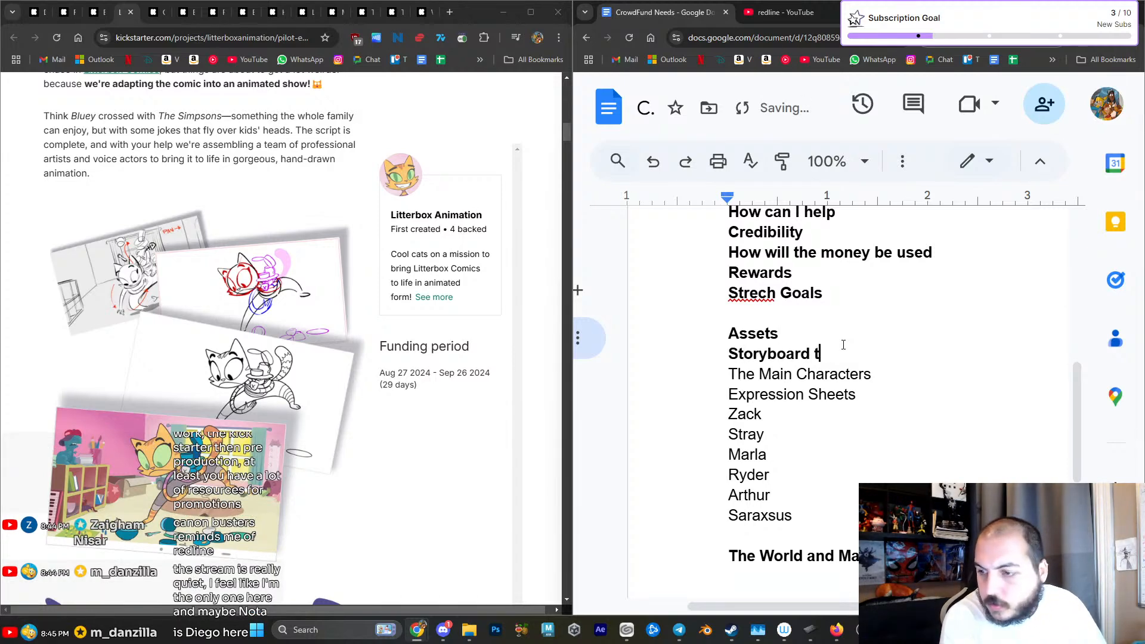
{"action": "type", "text": "o Ani"}
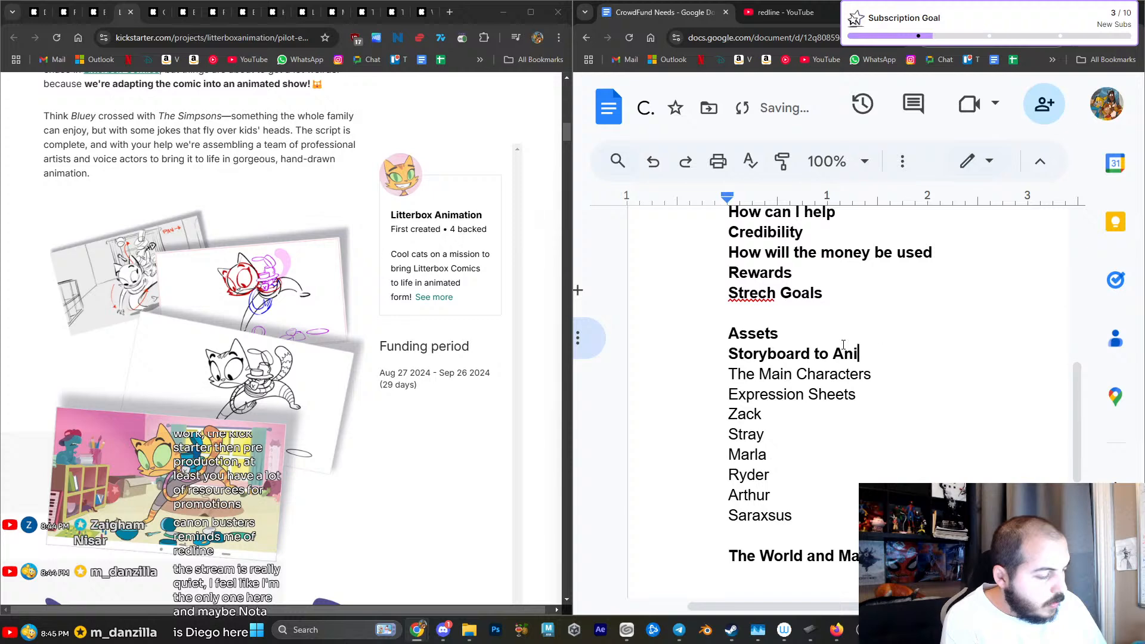
{"action": "type", "text": "matoin frames"}
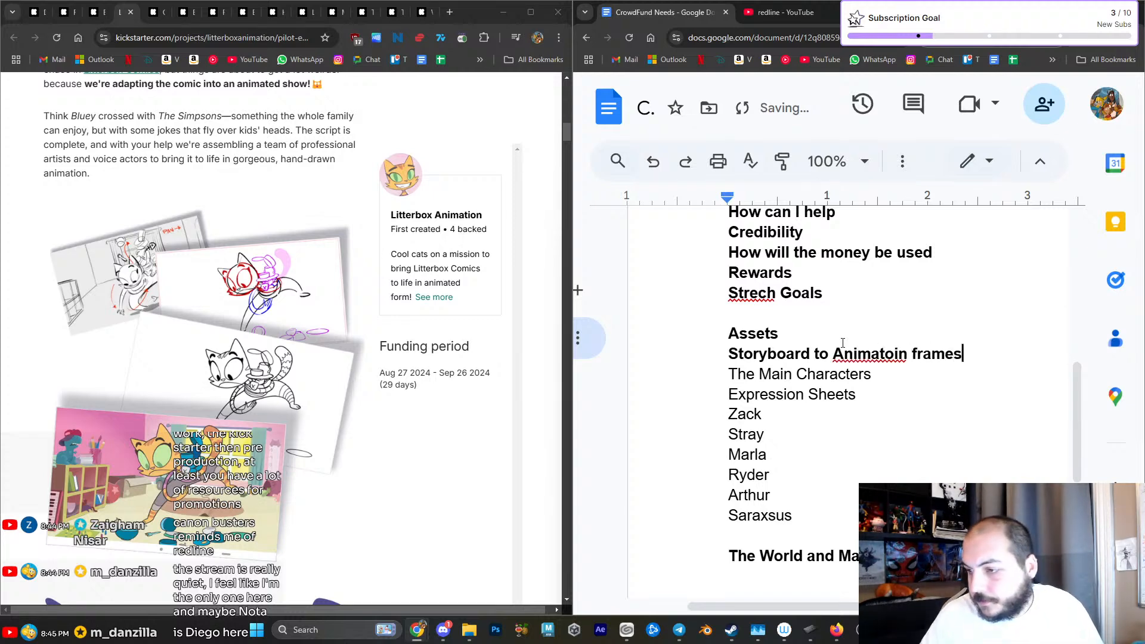
{"action": "right_click", "coordinate": [898, 359]}
{"action": "left_click", "coordinate": [971, 373]}
- Remove the bold formatting from the "Storyboard to Animation frames" line
{"action": "left_click_drag", "start_coordinate": [962, 354], "coordinate": [728, 356]}
{"action": "key", "text": "ctrl+b"}
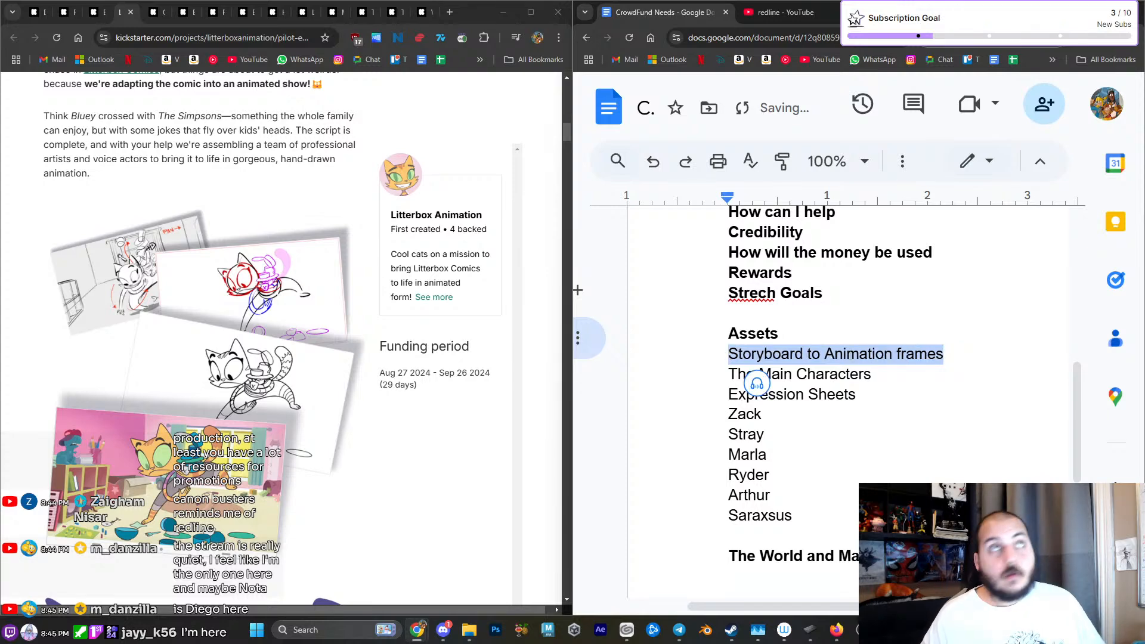
{"action": "left_click", "coordinate": [884, 354]}
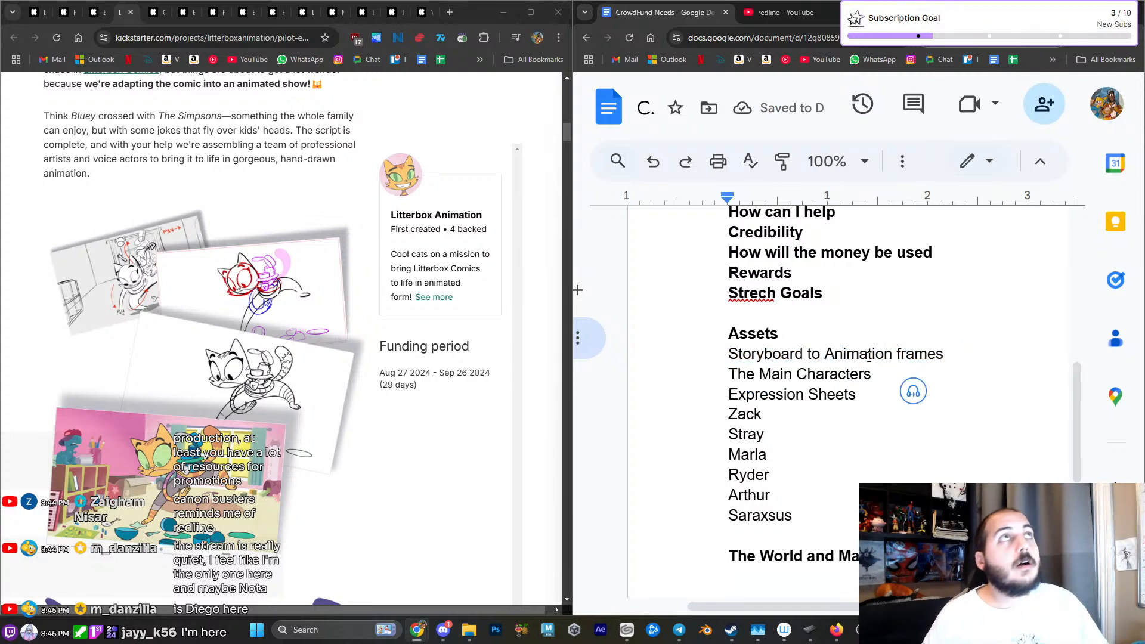
- Review the Litterbox campaign's team section and add the bold heading "The Team" below "The World and Magic"
{"action": "scroll", "coordinate": [811, 366], "scroll_direction": "down", "scroll_amount": 4}
{"action": "scroll", "coordinate": [368, 409], "scroll_direction": "down", "scroll_amount": 5}
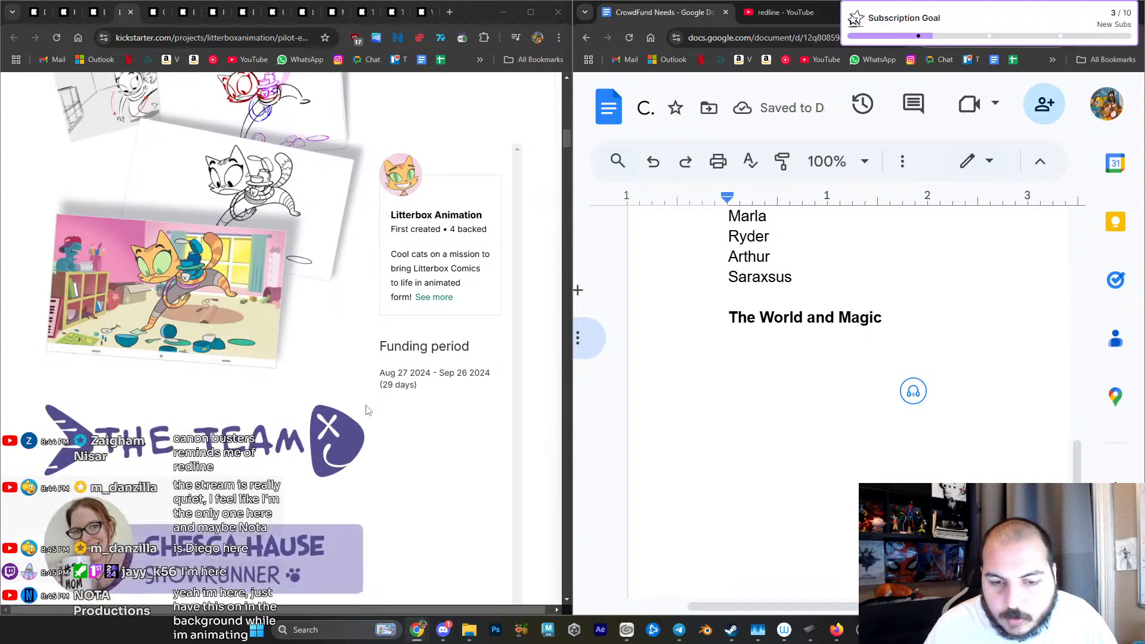
{"action": "scroll", "coordinate": [368, 409], "scroll_direction": "down", "scroll_amount": 3}
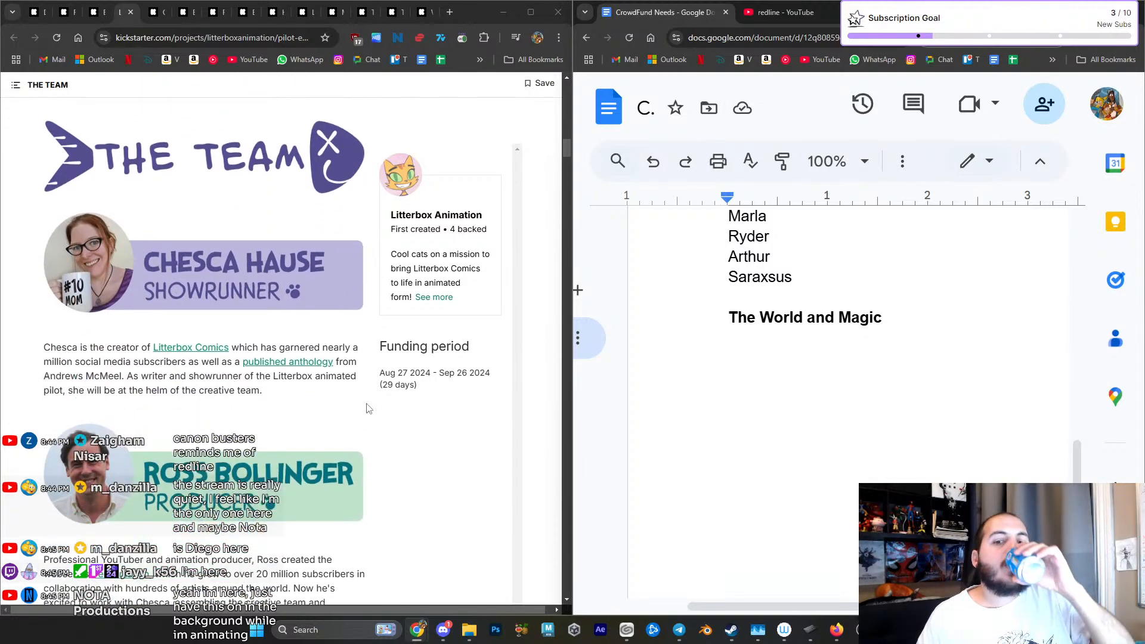
{"action": "scroll", "coordinate": [788, 384], "scroll_direction": "up", "scroll_amount": 5}
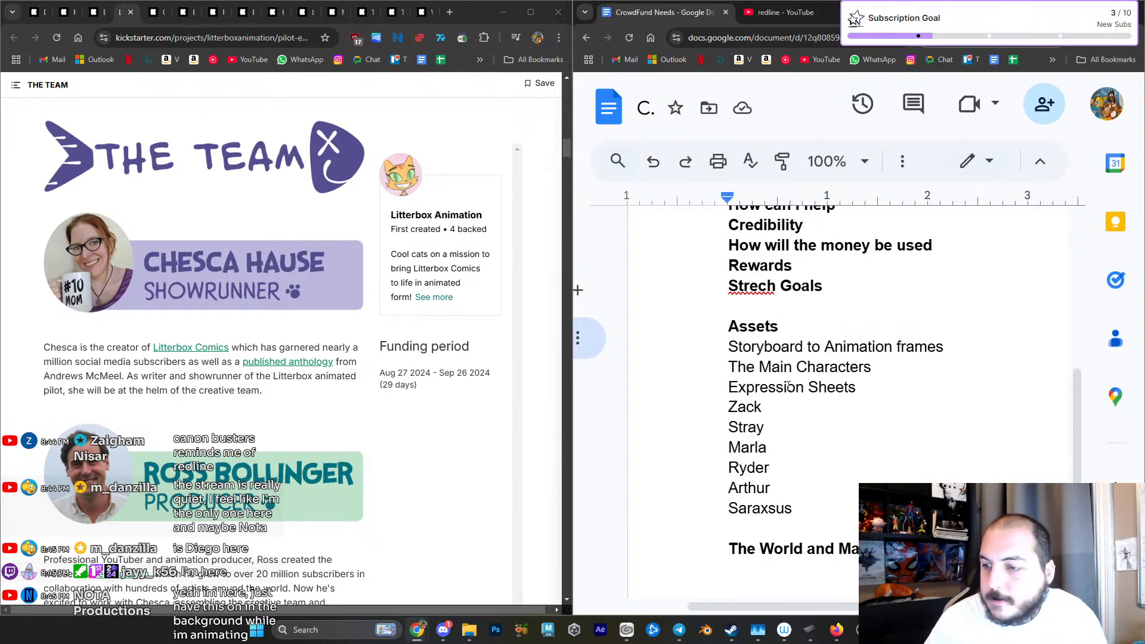
{"action": "scroll", "coordinate": [789, 386], "scroll_direction": "down", "scroll_amount": 4}
{"action": "scroll", "coordinate": [805, 383], "scroll_direction": "up", "scroll_amount": 2}
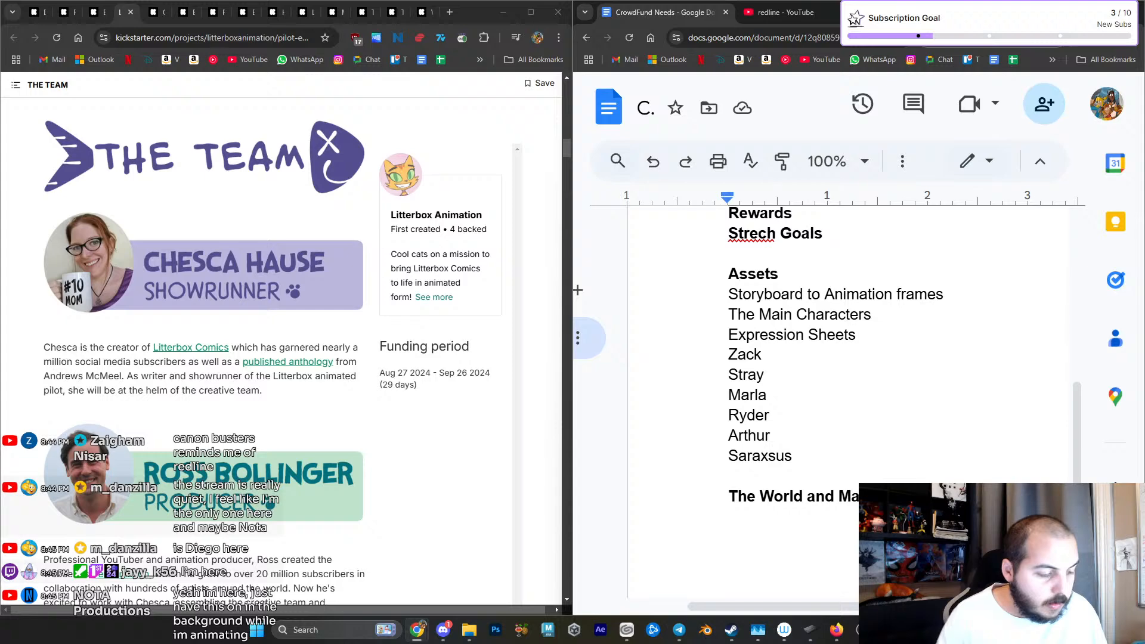
{"action": "key", "text": "Return"}
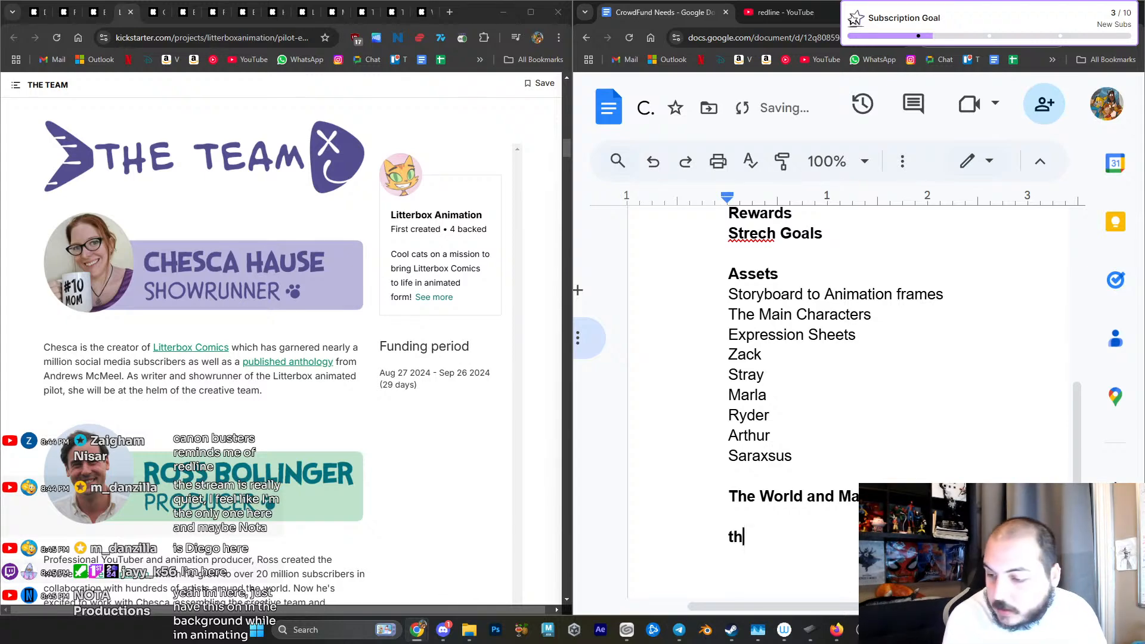
{"action": "type", "text": "The Team"}
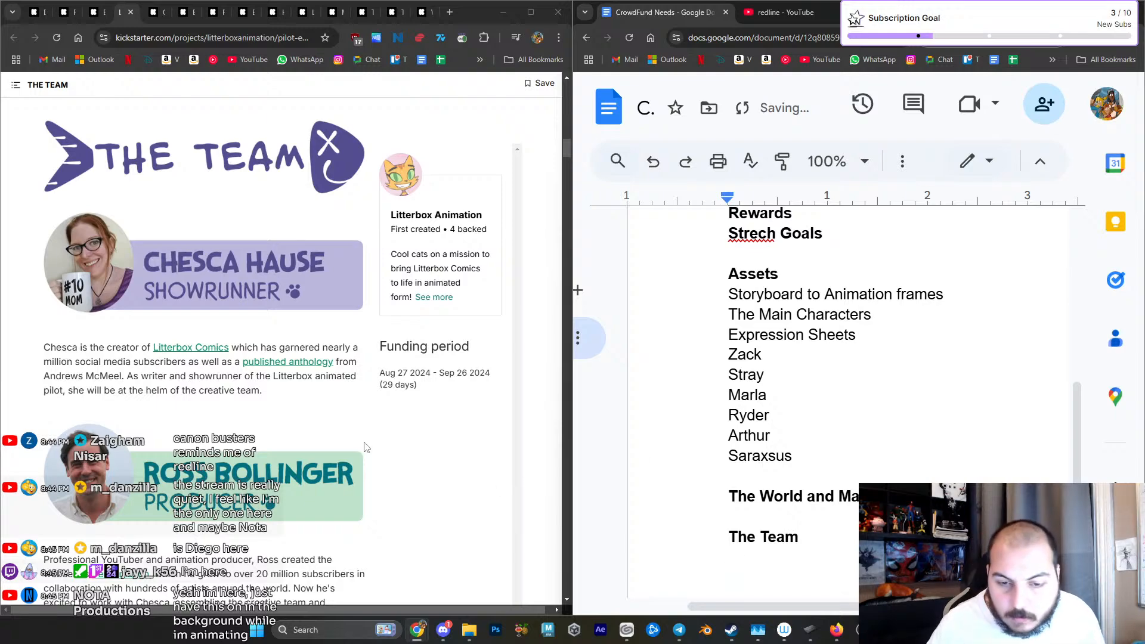
- Examine how the Litterbox campaign illustrates its $10, $25 and $50 reward tiers
{"action": "scroll", "coordinate": [401, 457], "scroll_direction": "down", "scroll_amount": 15}
{"action": "scroll", "coordinate": [352, 458], "scroll_direction": "down", "scroll_amount": 8}
{"action": "scroll", "coordinate": [351, 458], "scroll_direction": "down", "scroll_amount": 3}
{"action": "scroll", "coordinate": [351, 458], "scroll_direction": "down", "scroll_amount": 12}
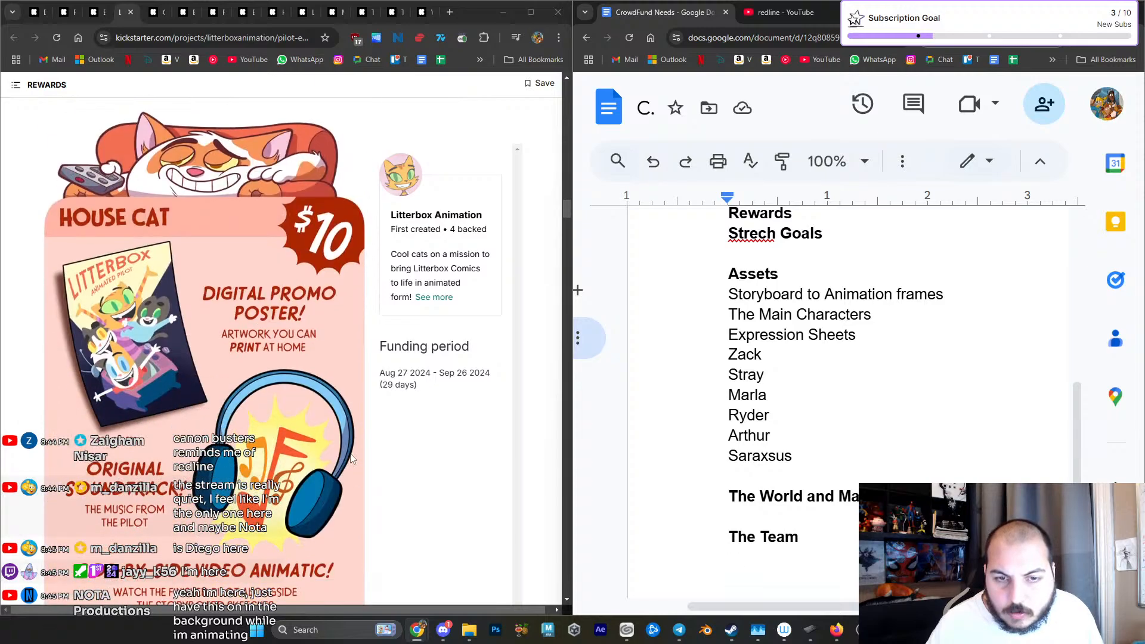
{"action": "scroll", "coordinate": [350, 456], "scroll_direction": "down", "scroll_amount": 14}
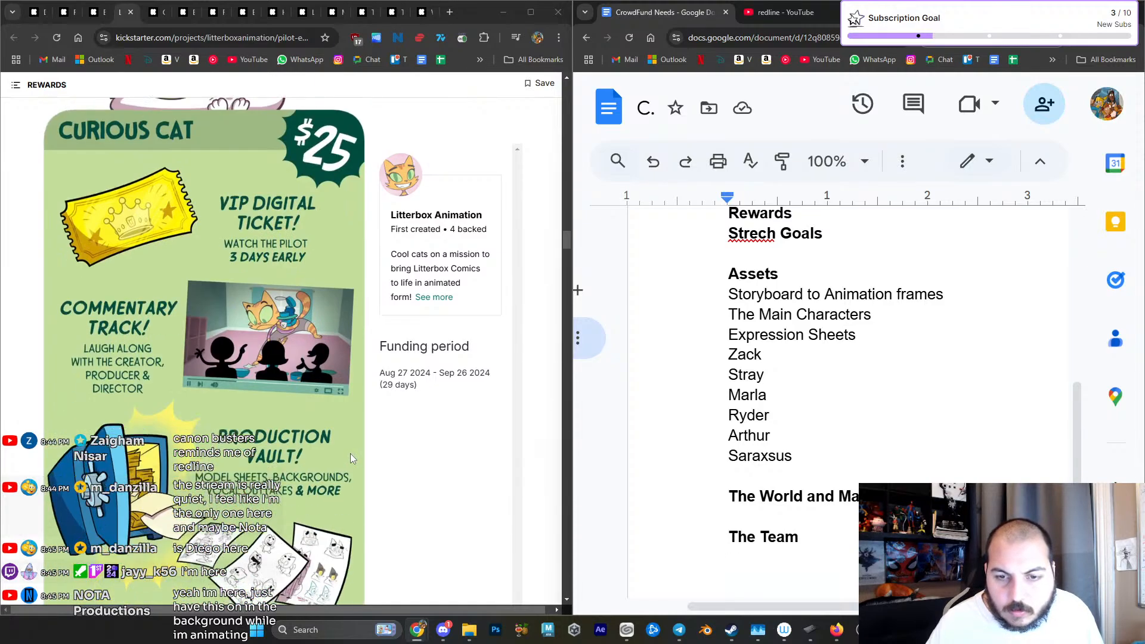
{"action": "scroll", "coordinate": [879, 477], "scroll_direction": "down", "scroll_amount": 4}
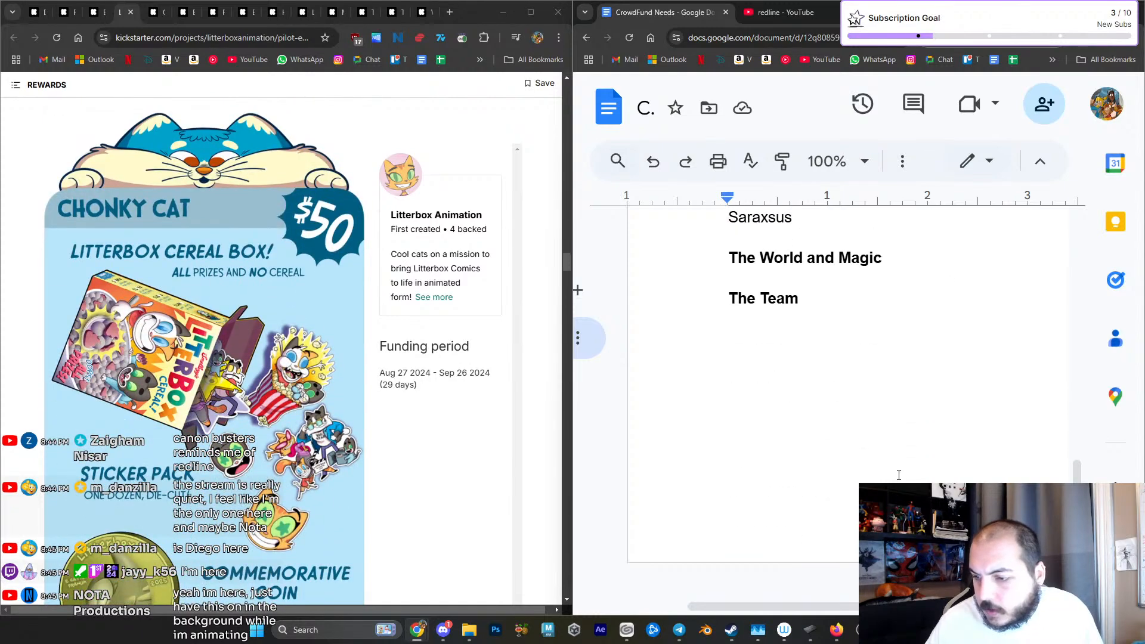
- Examine how the Litterbox campaign illustrates its higher reward tiers, from the $150 designer toy to the $1000 personalized portrait
{"action": "scroll", "coordinate": [888, 476], "scroll_direction": "up", "scroll_amount": 5}
{"action": "scroll", "coordinate": [377, 445], "scroll_direction": "down", "scroll_amount": 15}
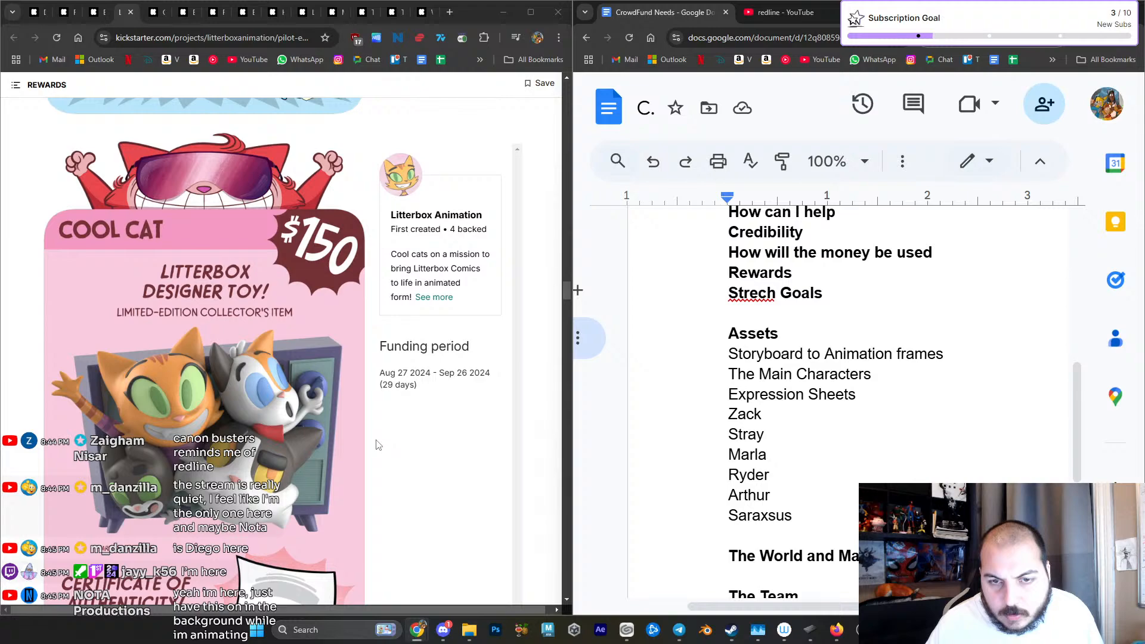
{"action": "scroll", "coordinate": [376, 445], "scroll_direction": "down", "scroll_amount": 15}
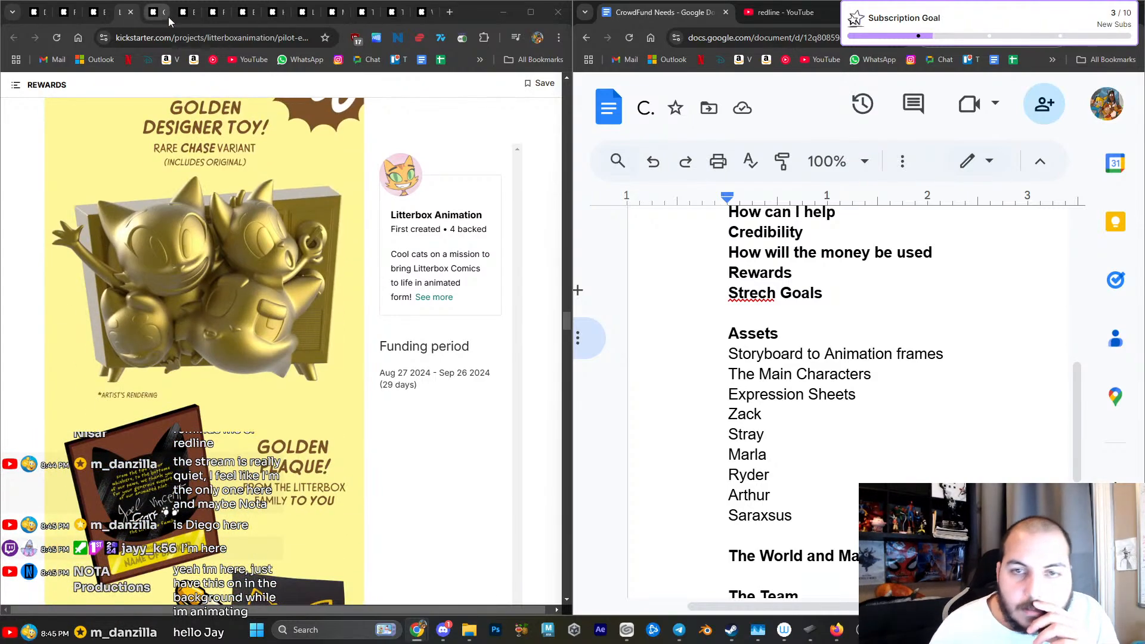
{"action": "scroll", "coordinate": [206, 214], "scroll_direction": "down", "scroll_amount": 10}
{"action": "scroll", "coordinate": [207, 215], "scroll_direction": "down", "scroll_amount": 8}
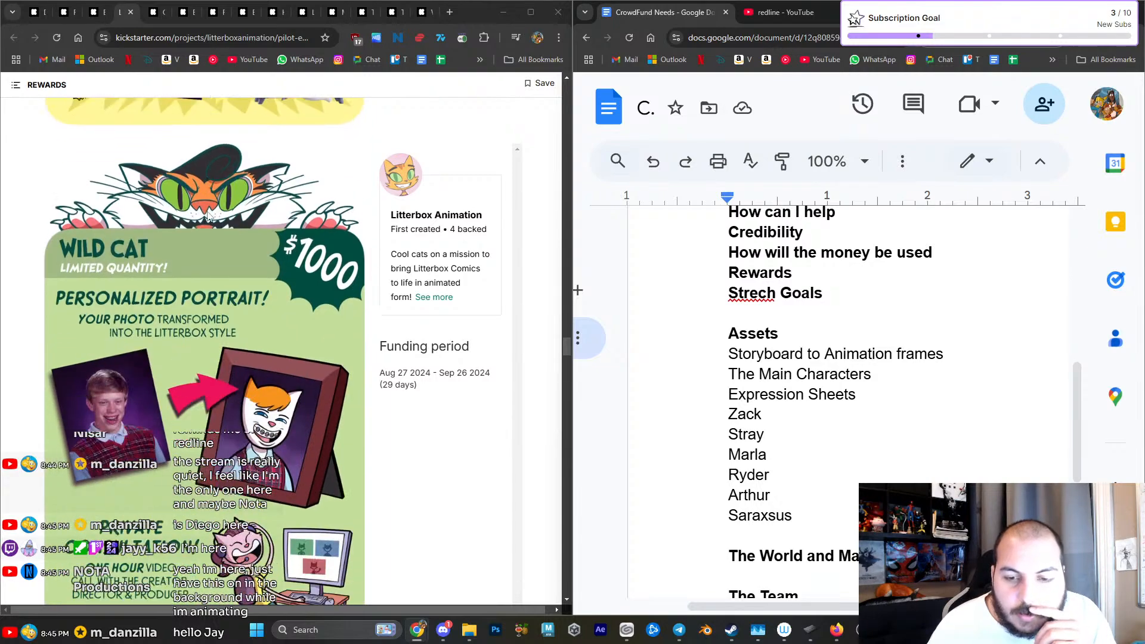
- Switch to the Our Heroes Rock! campaign page and start playing its campaign video
{"action": "left_click", "coordinate": [154, 12]}
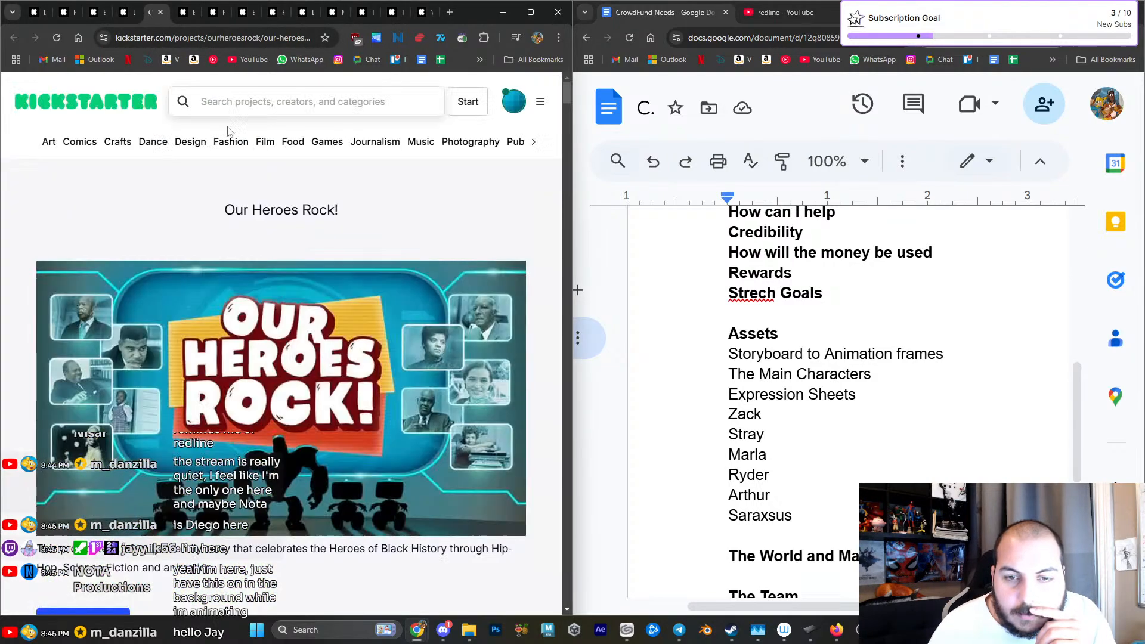
{"action": "scroll", "coordinate": [282, 209], "scroll_direction": "down", "scroll_amount": 10}
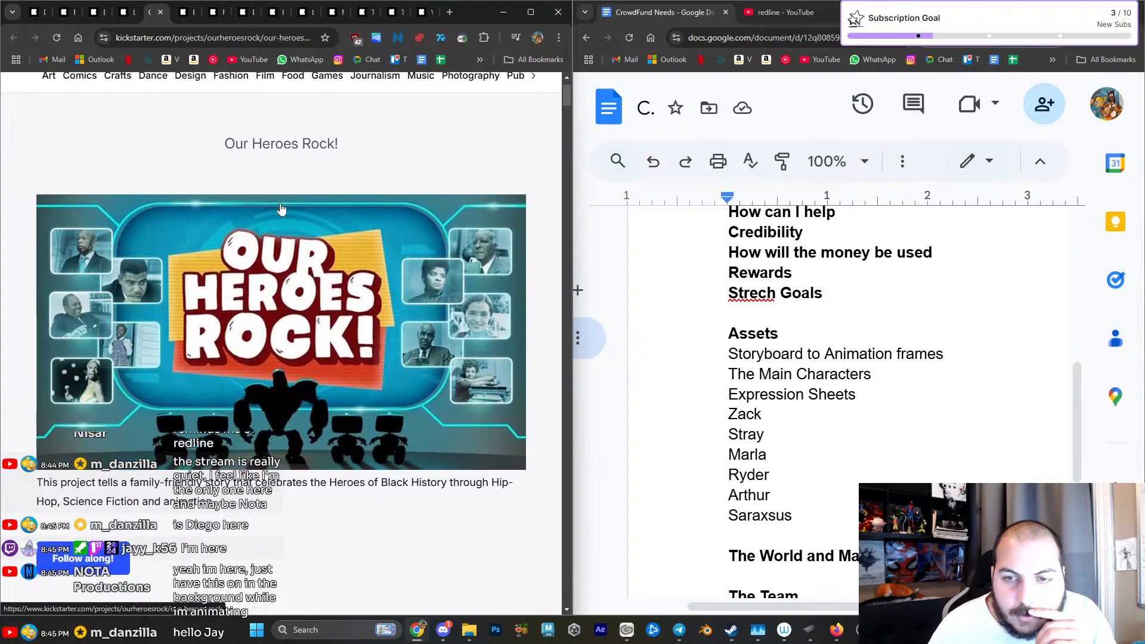
{"action": "scroll", "coordinate": [282, 208], "scroll_direction": "down", "scroll_amount": 1}
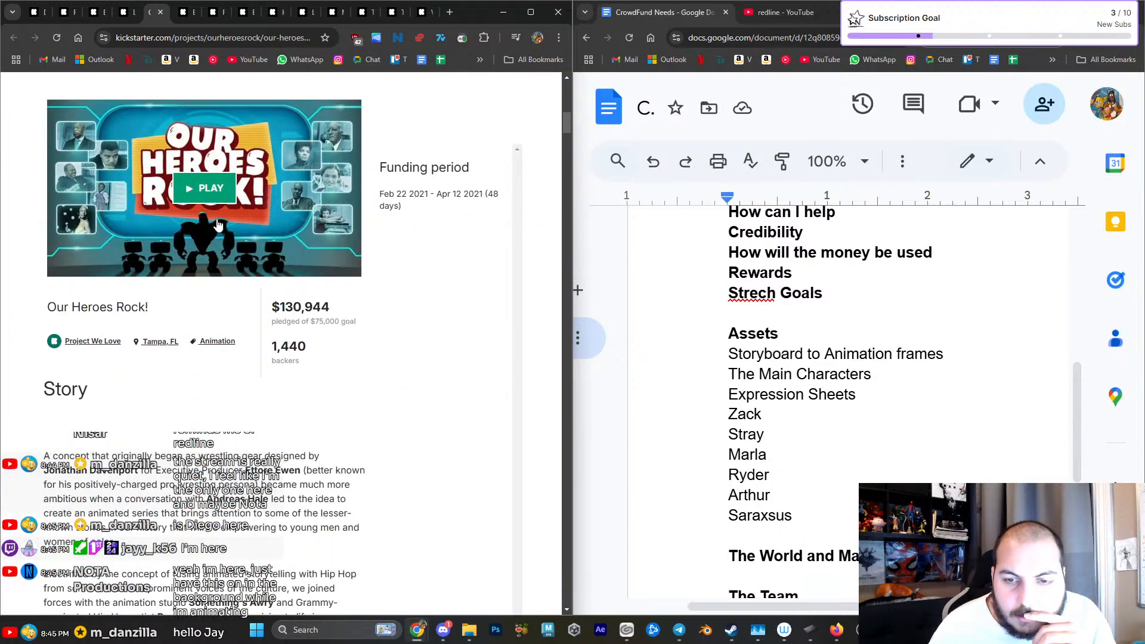
{"action": "left_click", "coordinate": [212, 191]}
{"action": "scroll", "coordinate": [174, 294], "scroll_direction": "up", "scroll_amount": 2}
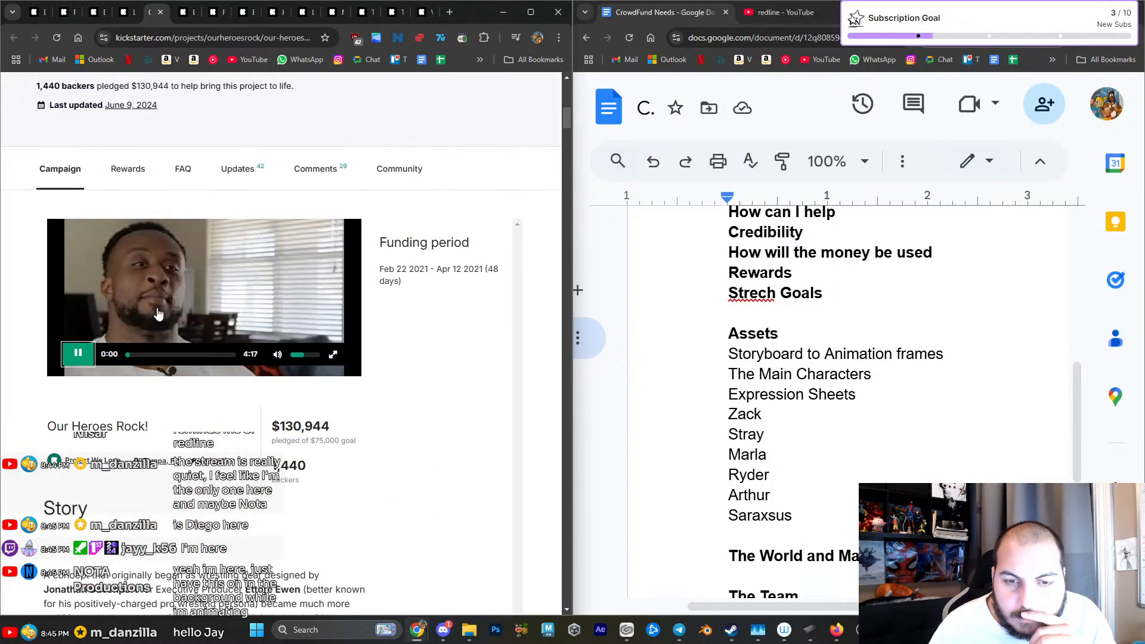
- Examine the Our Heroes Rock! concept section, including its banner, character art, Hall of Heroes art and K.I.D.D.O. illustration
{"action": "scroll", "coordinate": [149, 381], "scroll_direction": "down", "scroll_amount": 14}
{"action": "scroll", "coordinate": [154, 392], "scroll_direction": "down", "scroll_amount": 7}
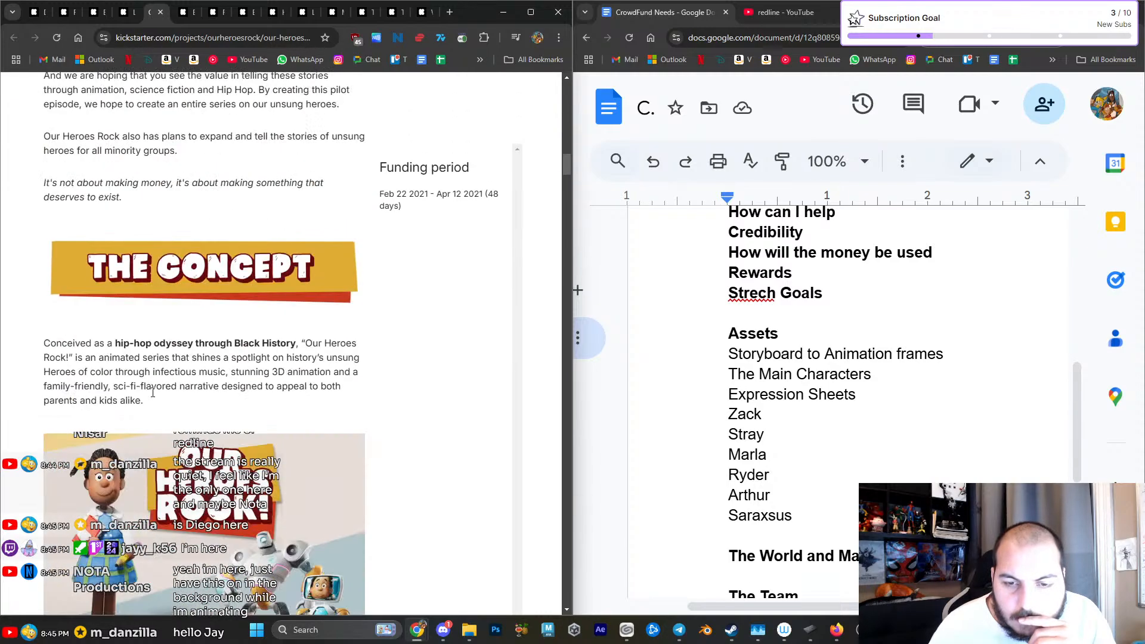
{"action": "scroll", "coordinate": [152, 397], "scroll_direction": "down", "scroll_amount": 6}
{"action": "scroll", "coordinate": [153, 397], "scroll_direction": "up", "scroll_amount": 3}
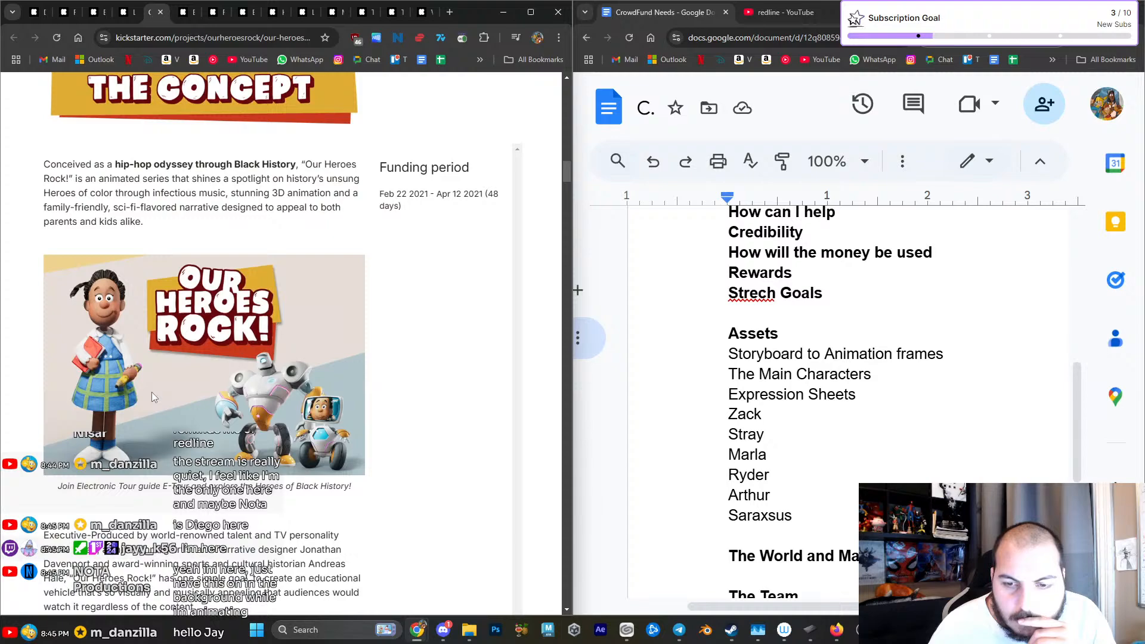
{"action": "scroll", "coordinate": [152, 392], "scroll_direction": "down", "scroll_amount": 8}
{"action": "scroll", "coordinate": [152, 392], "scroll_direction": "up", "scroll_amount": 1}
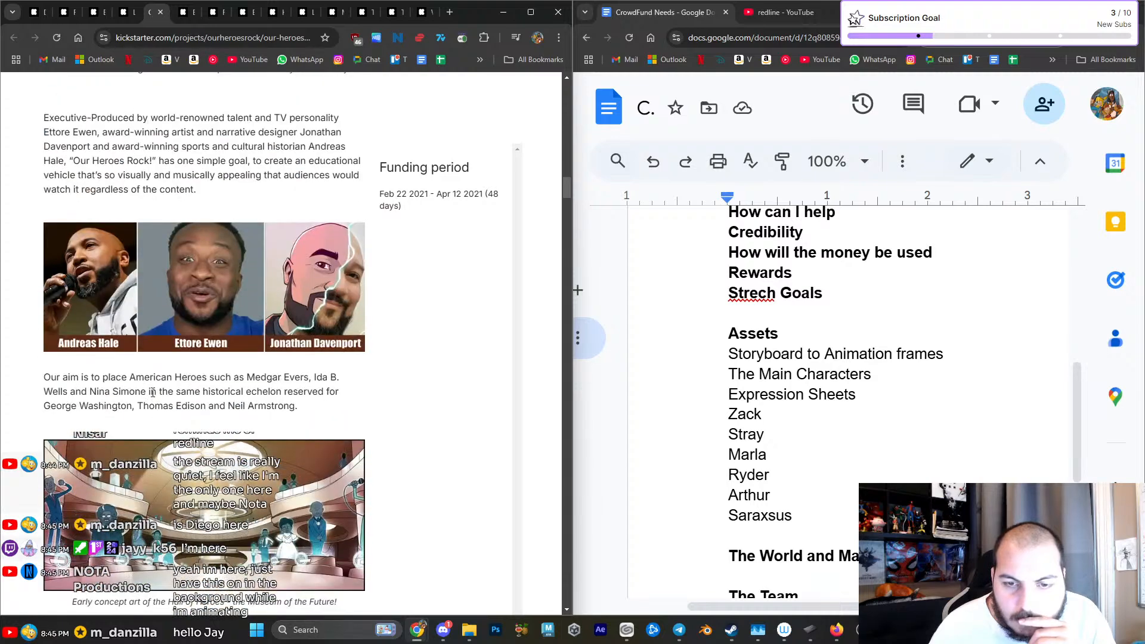
{"action": "scroll", "coordinate": [153, 392], "scroll_direction": "up", "scroll_amount": 1}
{"action": "scroll", "coordinate": [152, 397], "scroll_direction": "down", "scroll_amount": 5}
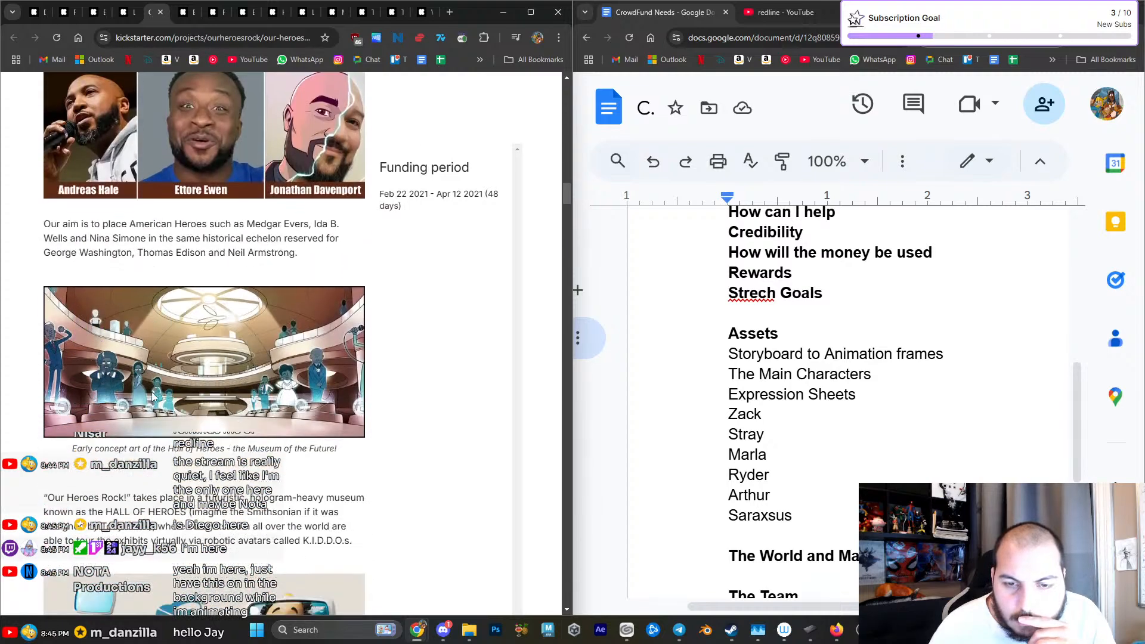
{"action": "scroll", "coordinate": [153, 397], "scroll_direction": "down", "scroll_amount": 5}
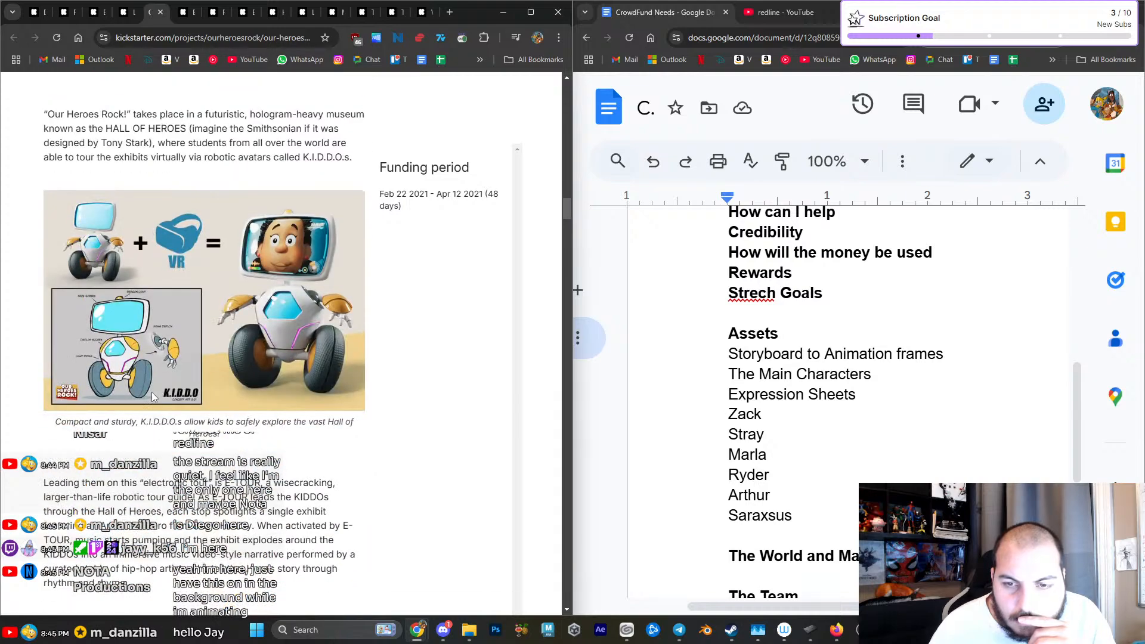
- Examine the Our Heroes Rock! concept art sheets for E-Tour, the featured hero and E-TRAIN mode
{"action": "scroll", "coordinate": [152, 395], "scroll_direction": "down", "scroll_amount": 10}
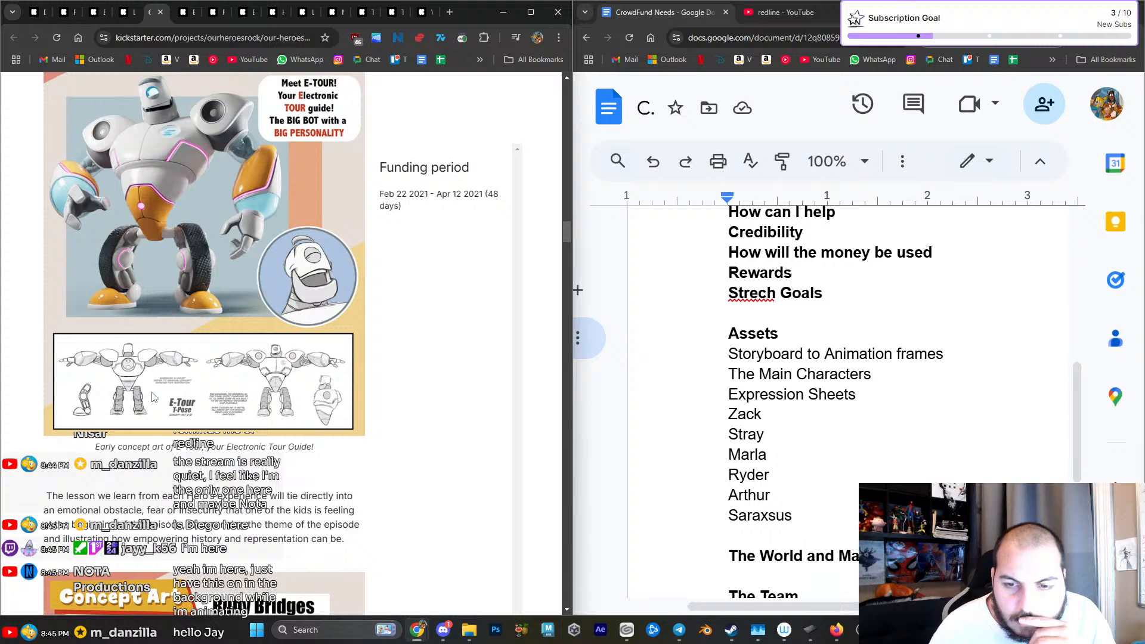
{"action": "scroll", "coordinate": [152, 396], "scroll_direction": "down", "scroll_amount": 7}
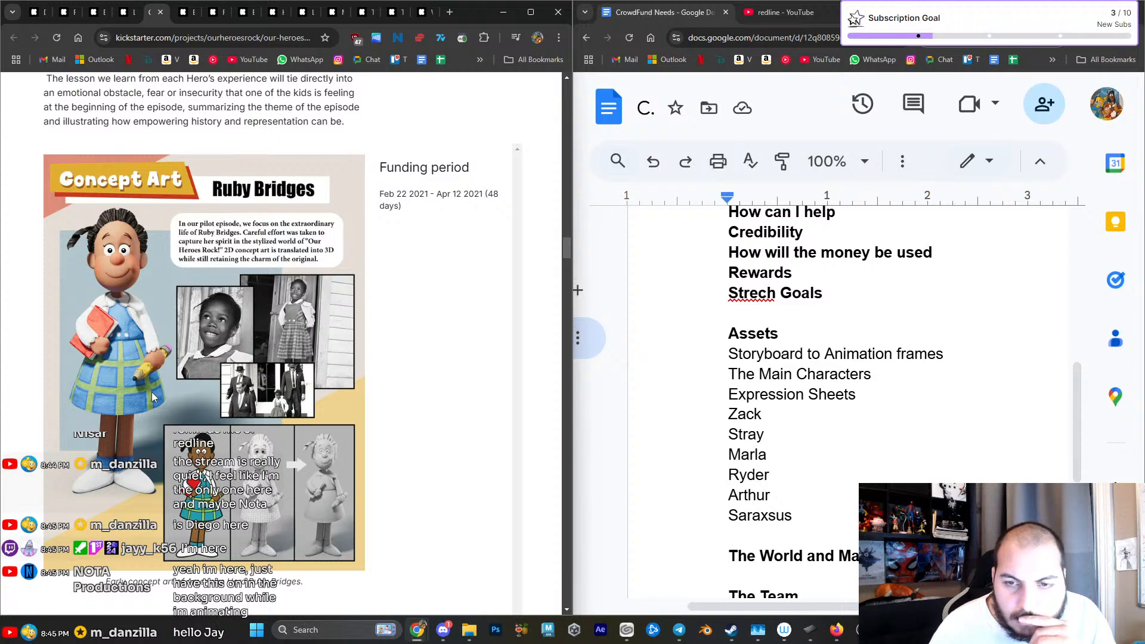
{"action": "scroll", "coordinate": [153, 393], "scroll_direction": "down", "scroll_amount": 3}
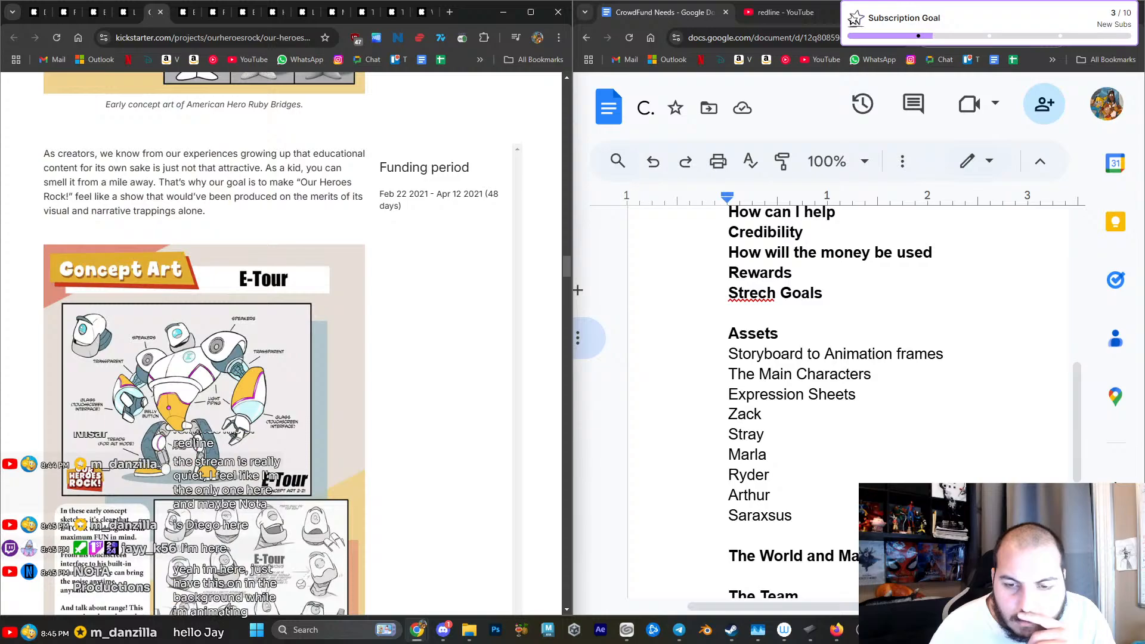
{"action": "scroll", "coordinate": [152, 395], "scroll_direction": "down", "scroll_amount": 5}
{"action": "scroll", "coordinate": [153, 397], "scroll_direction": "up", "scroll_amount": 3}
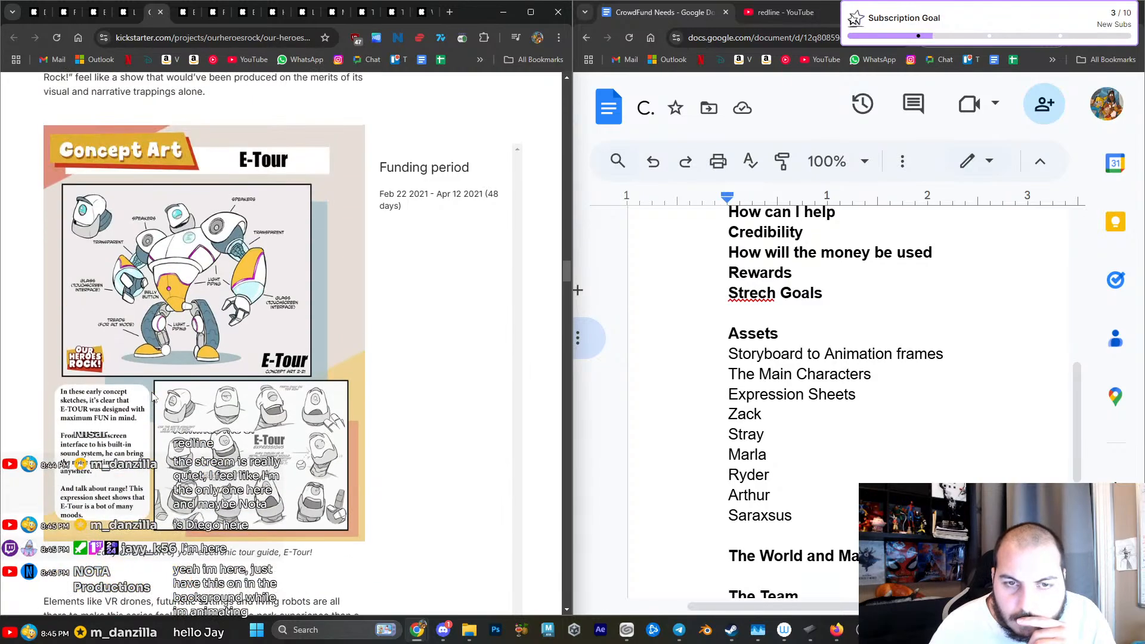
{"action": "scroll", "coordinate": [152, 397], "scroll_direction": "down", "scroll_amount": 10}
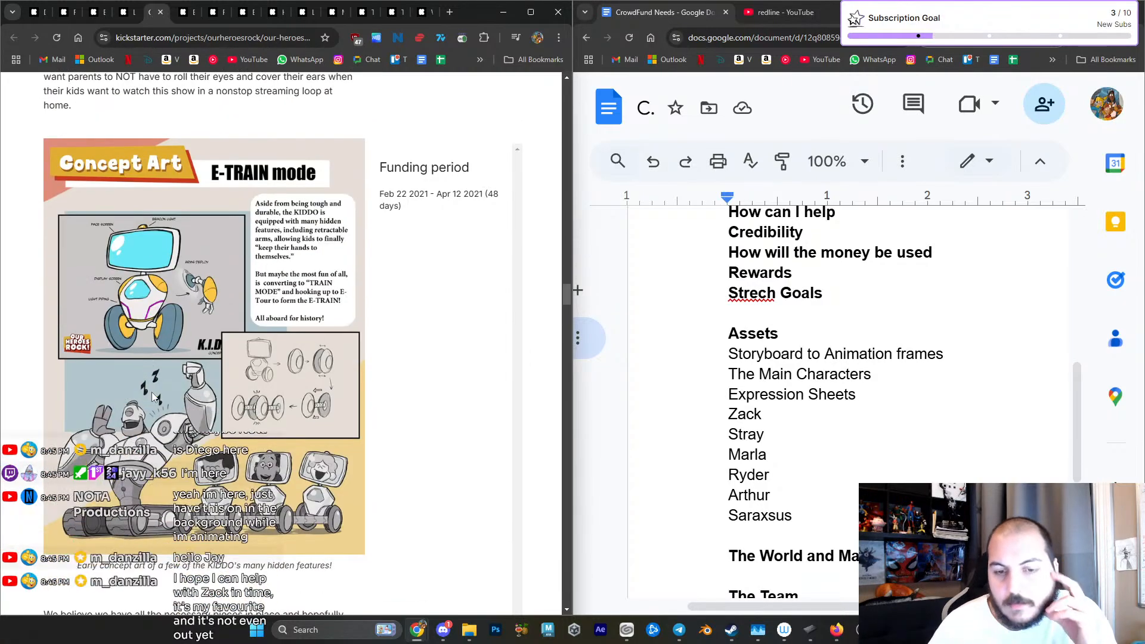
- Review the Our Heroes Rock! funding goal, reward bundles and the artwork for the socks and hoodie reward tiers
{"action": "scroll", "coordinate": [153, 396], "scroll_direction": "down", "scroll_amount": 8}
{"action": "scroll", "coordinate": [152, 397], "scroll_direction": "down", "scroll_amount": 2}
{"action": "scroll", "coordinate": [152, 392], "scroll_direction": "down", "scroll_amount": 10}
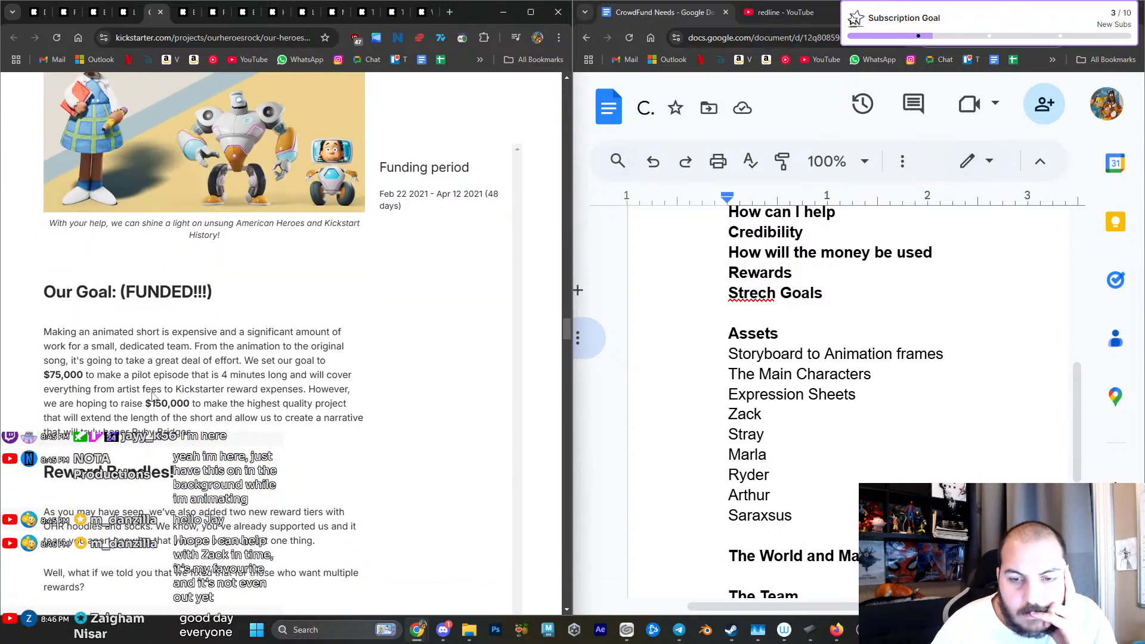
{"action": "scroll", "coordinate": [153, 397], "scroll_direction": "down", "scroll_amount": 6}
{"action": "scroll", "coordinate": [152, 392], "scroll_direction": "down", "scroll_amount": 4}
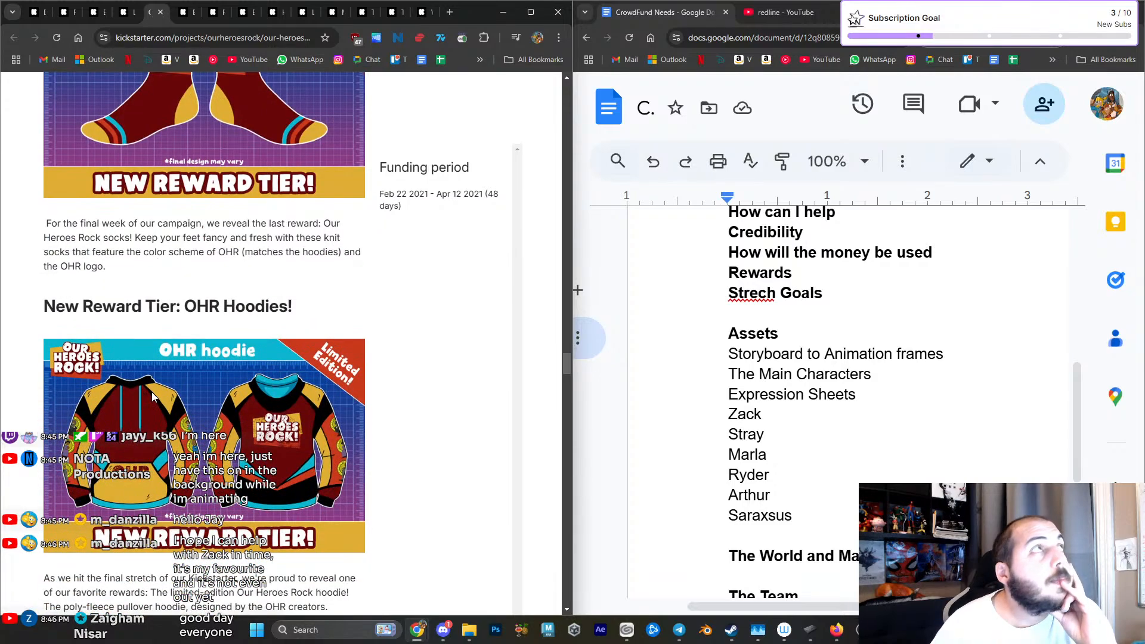
- Examine the Our Heroes Rock! stretch goal banners for the $100k music producer and $150k additional animators
{"action": "scroll", "coordinate": [151, 392], "scroll_direction": "down", "scroll_amount": 12}
{"action": "scroll", "coordinate": [152, 392], "scroll_direction": "down", "scroll_amount": 8}
{"action": "scroll", "coordinate": [152, 392], "scroll_direction": "up", "scroll_amount": 11}
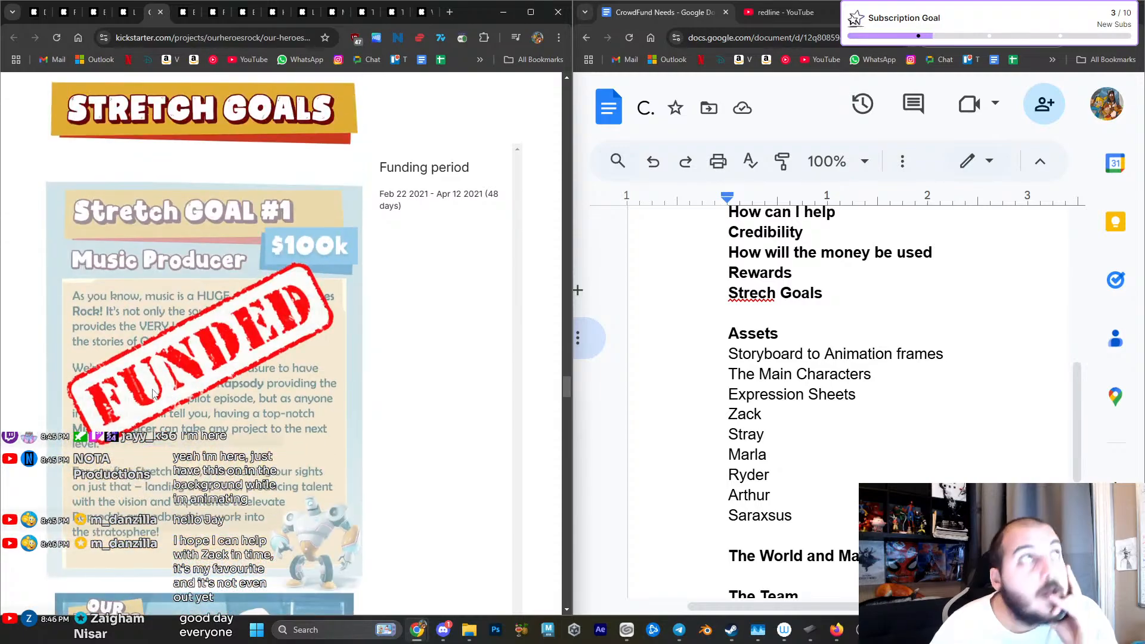
{"action": "scroll", "coordinate": [152, 391], "scroll_direction": "down", "scroll_amount": 15}
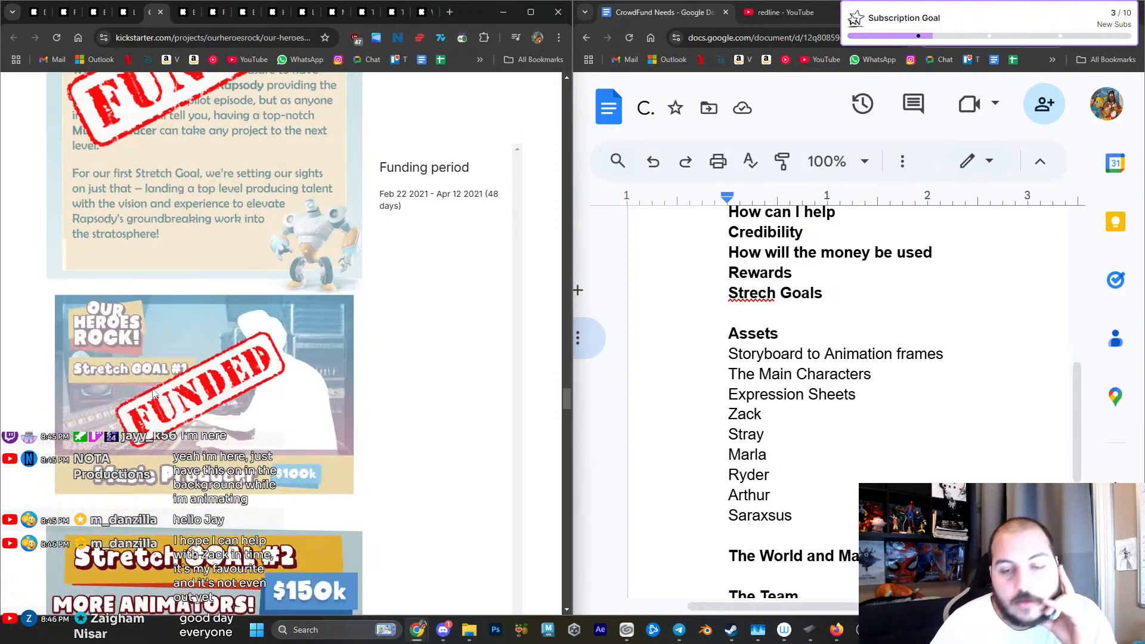
{"action": "scroll", "coordinate": [152, 393], "scroll_direction": "down", "scroll_amount": 4}
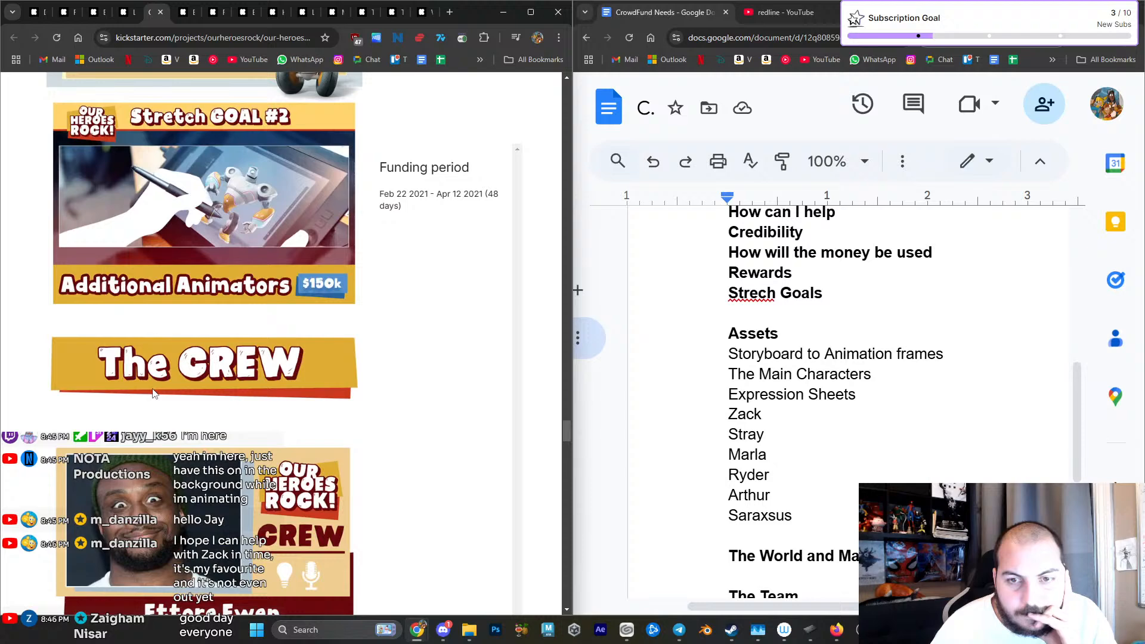
- Review the Our Heroes Rock! crew section with its member cards, down to the risks and challenges section
{"action": "scroll", "coordinate": [152, 393], "scroll_direction": "down", "scroll_amount": 4}
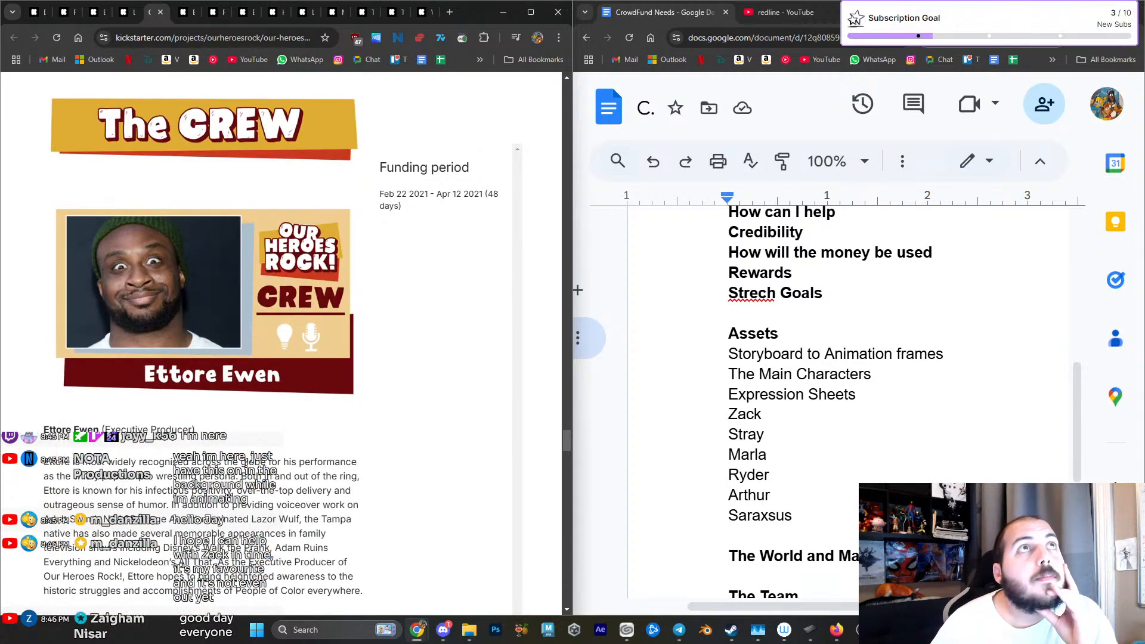
{"action": "left_click", "coordinate": [577, 290]}
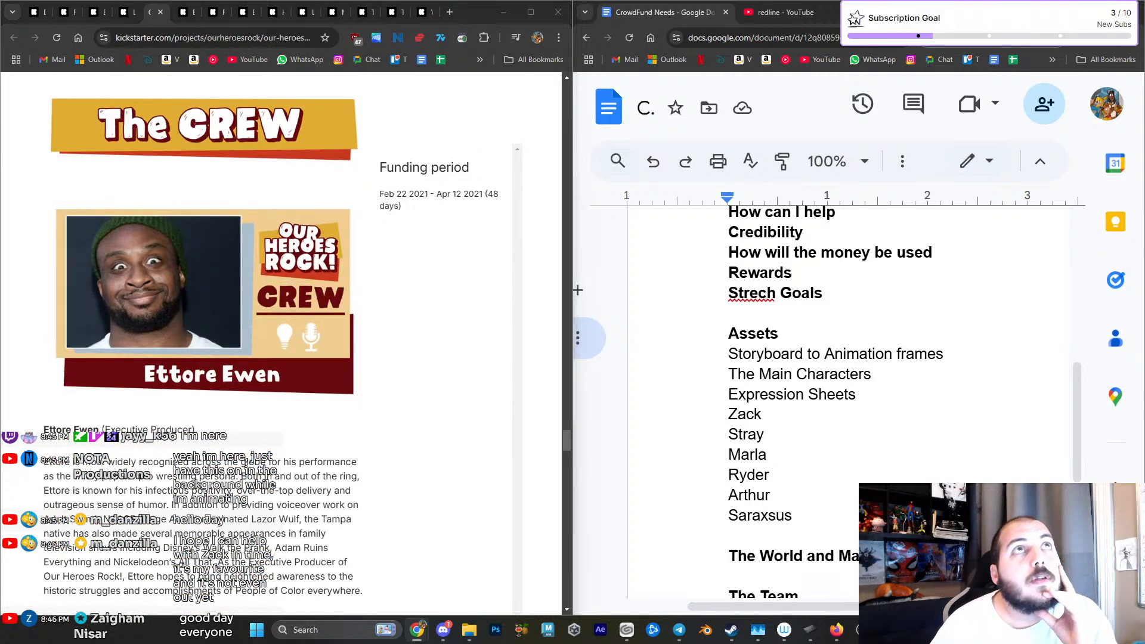
{"action": "scroll", "coordinate": [419, 235], "scroll_direction": "down", "scroll_amount": 15}
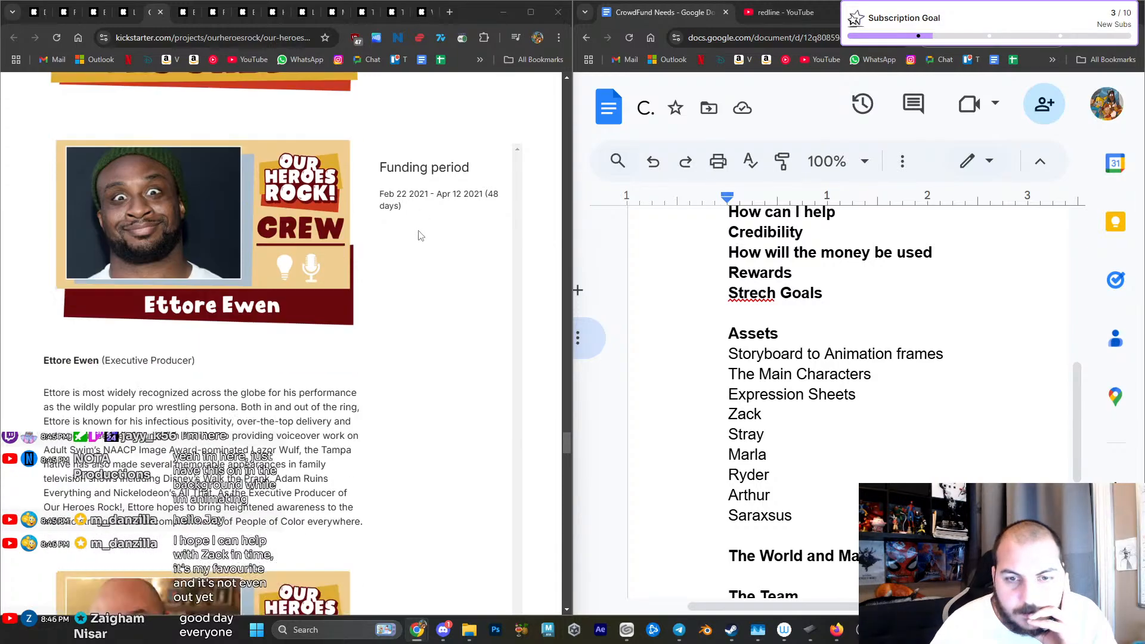
{"action": "scroll", "coordinate": [419, 235], "scroll_direction": "down", "scroll_amount": 15}
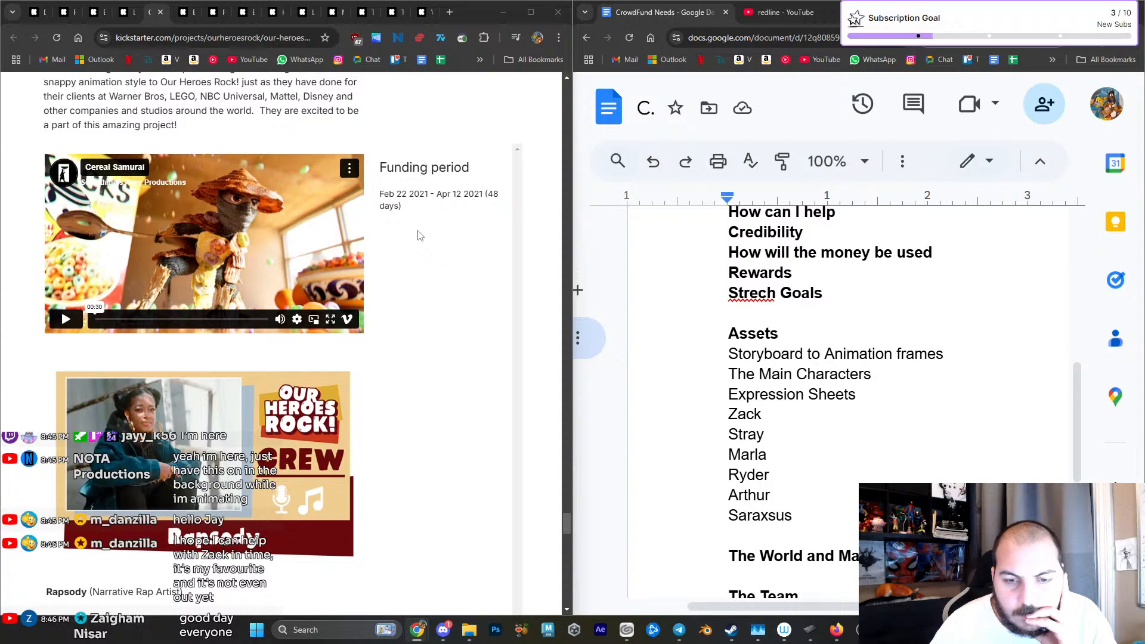
{"action": "scroll", "coordinate": [419, 235], "scroll_direction": "down", "scroll_amount": 15}
{"action": "scroll", "coordinate": [416, 232], "scroll_direction": "down", "scroll_amount": 7}
{"action": "scroll", "coordinate": [274, 244], "scroll_direction": "up", "scroll_amount": 13}
{"action": "scroll", "coordinate": [275, 245], "scroll_direction": "up", "scroll_amount": 1}
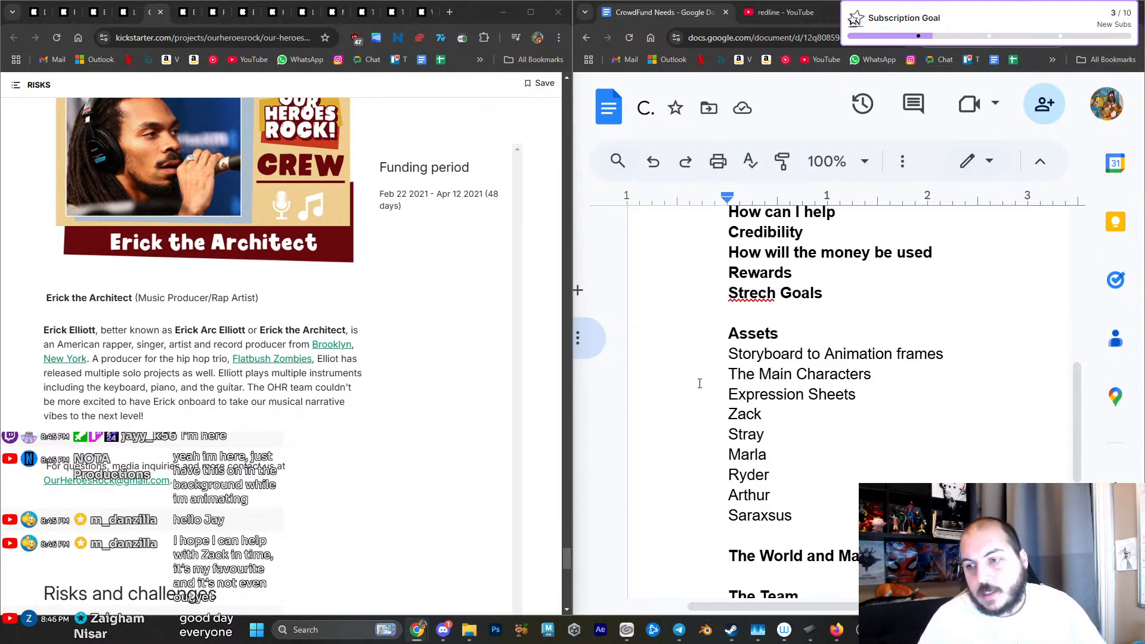
- Add the bold heading "Risk and Challenges" below "The Team" in the CrowdFund Needs document
{"action": "scroll", "coordinate": [648, 376], "scroll_direction": "down", "scroll_amount": 6}
{"action": "double_click", "coordinate": [838, 278]}
{"action": "left_click", "coordinate": [830, 263]}
{"action": "double_click", "coordinate": [820, 292]}
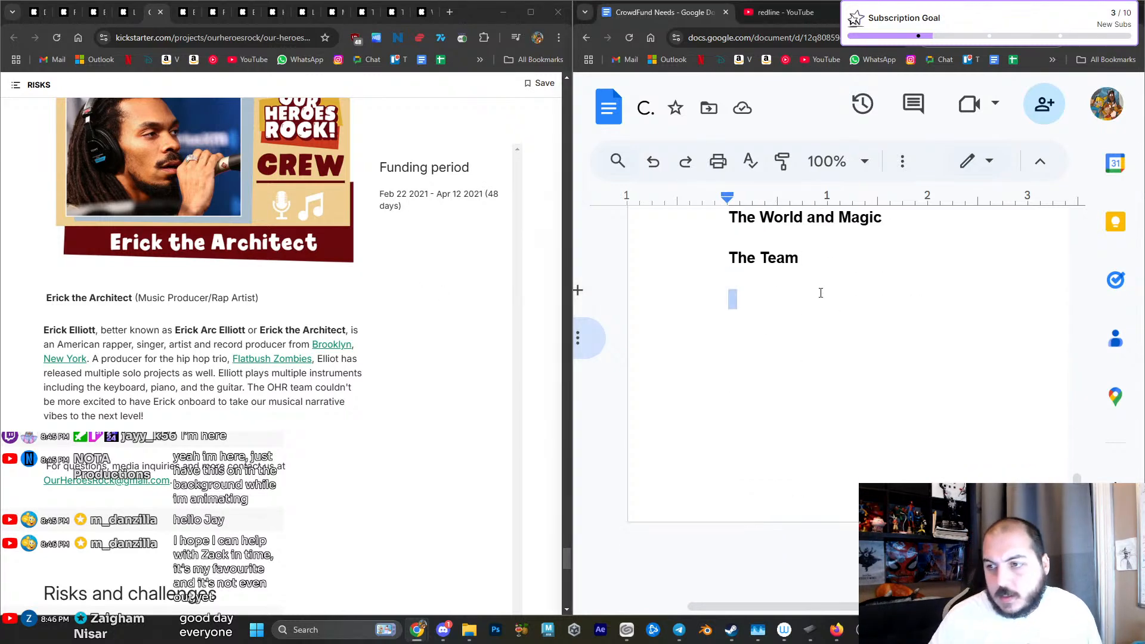
{"action": "type", "text": "Ris"}
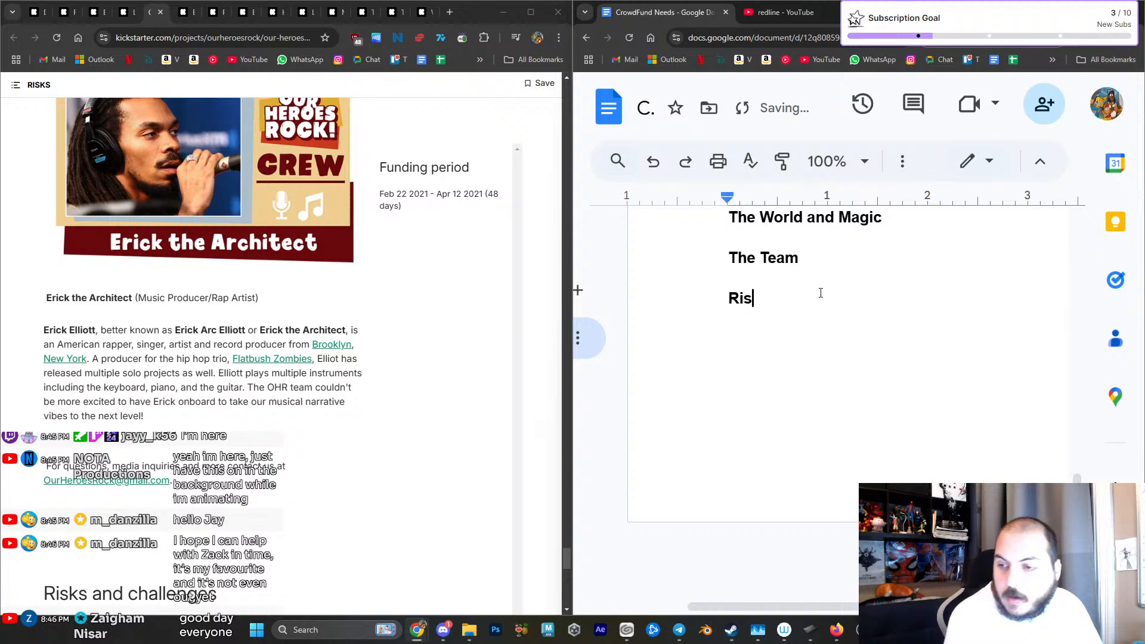
{"action": "type", "text": "k and Challenges"}
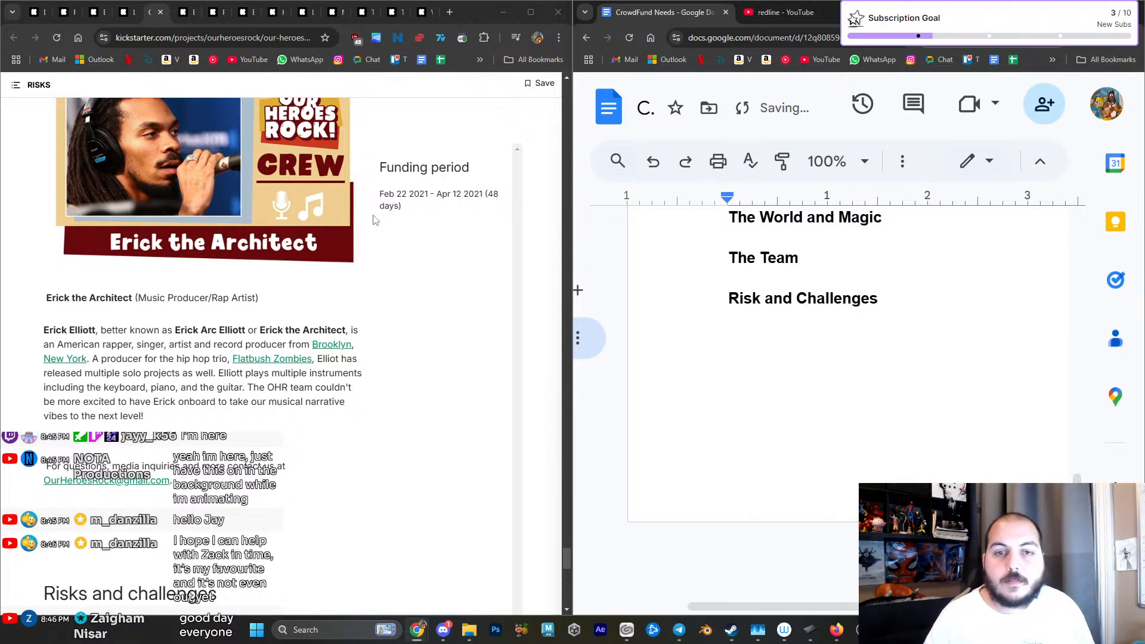
- Open the Elena's Serenade campaign and review its header, funding summary and the start of its story section
{"action": "left_click", "coordinate": [176, 15]}
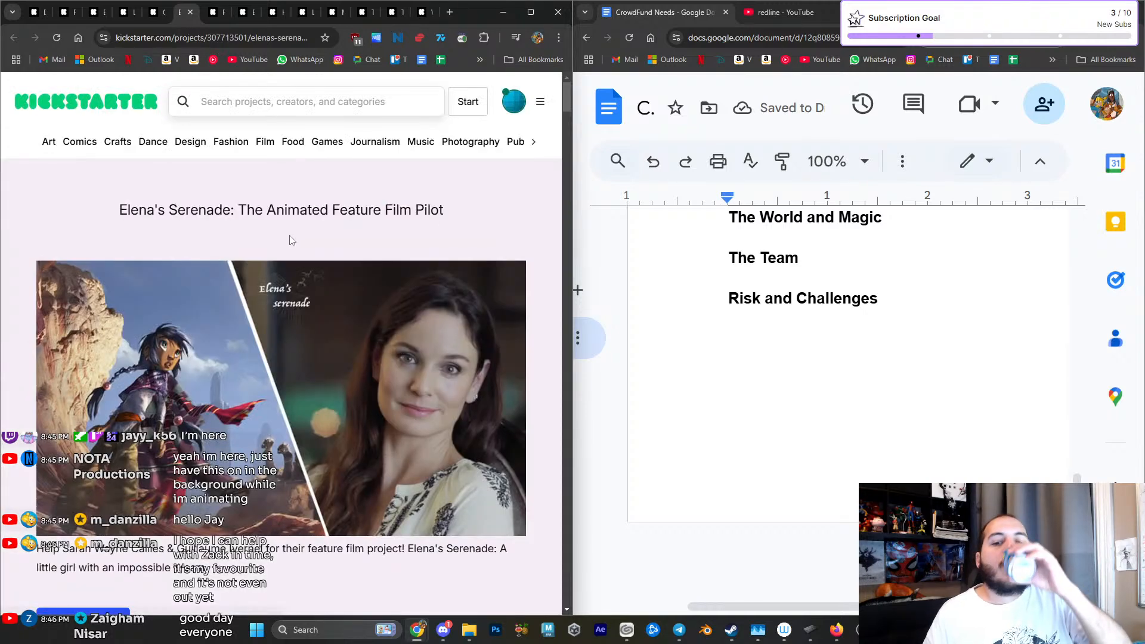
{"action": "scroll", "coordinate": [272, 238], "scroll_direction": "down", "scroll_amount": 5}
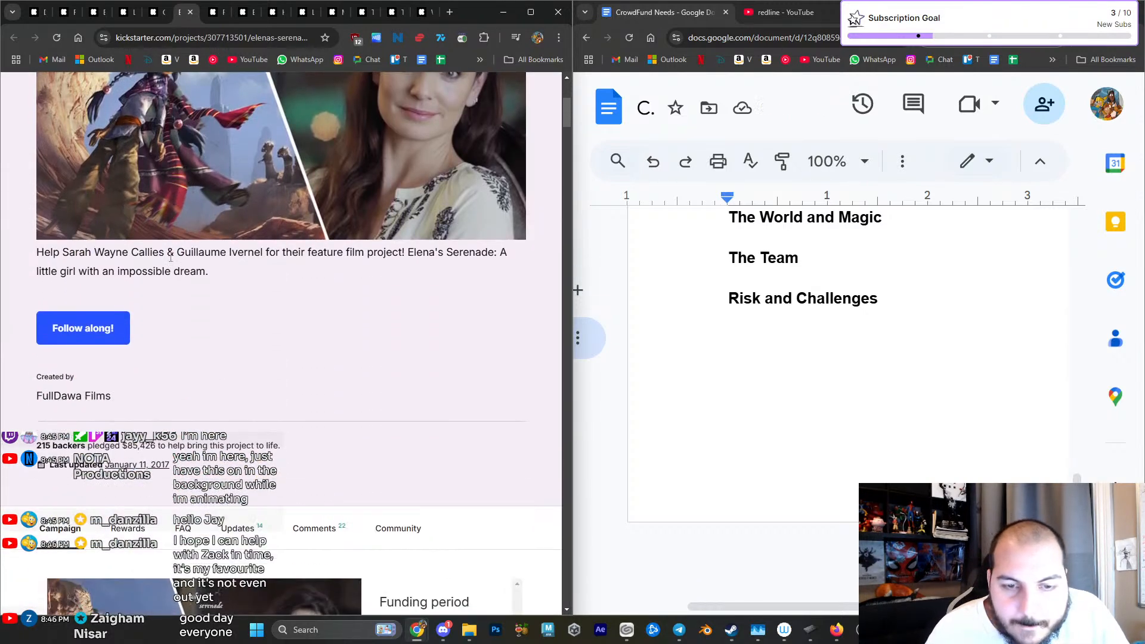
{"action": "scroll", "coordinate": [195, 311], "scroll_direction": "down", "scroll_amount": 7}
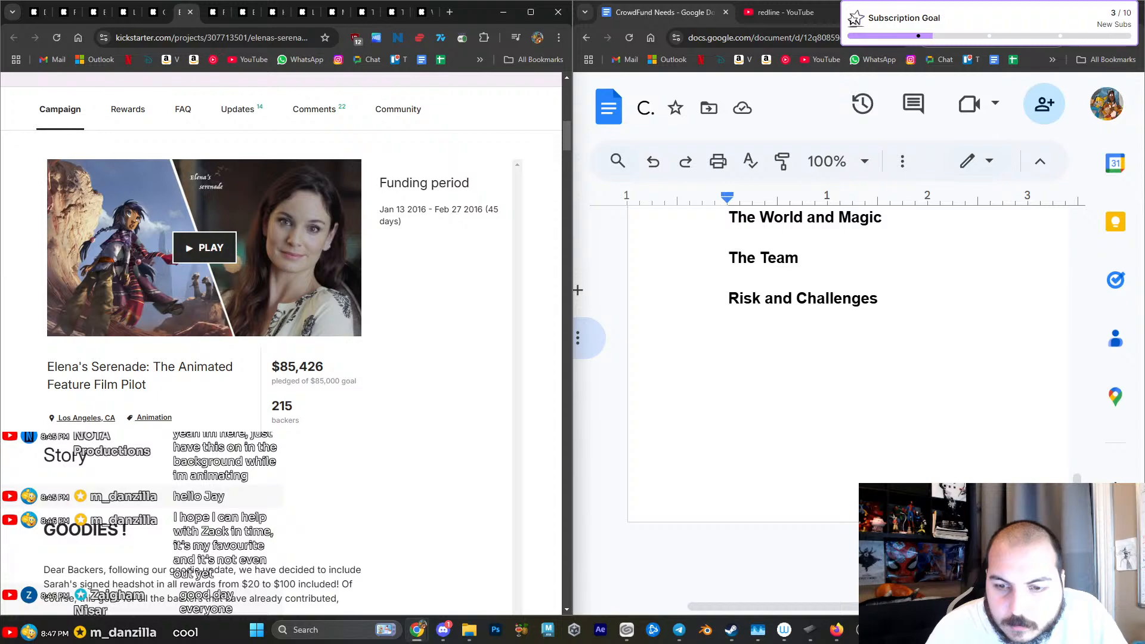
{"action": "scroll", "coordinate": [26, 300], "scroll_direction": "down", "scroll_amount": 3}
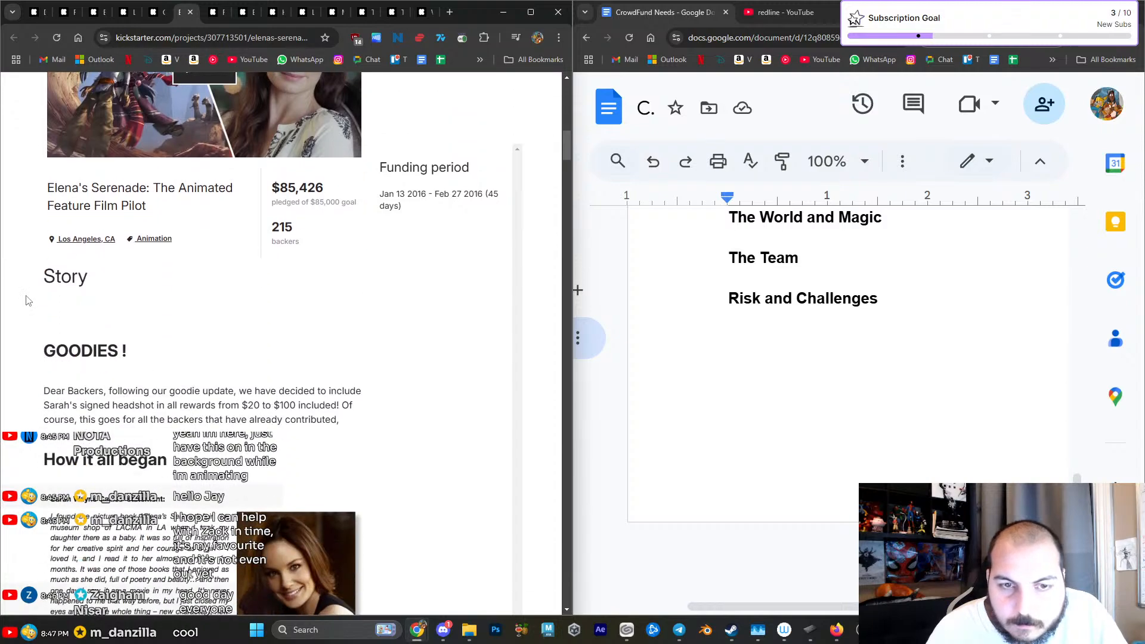
{"action": "scroll", "coordinate": [25, 300], "scroll_direction": "down", "scroll_amount": 4}
{"action": "scroll", "coordinate": [26, 300], "scroll_direction": "down", "scroll_amount": 1}
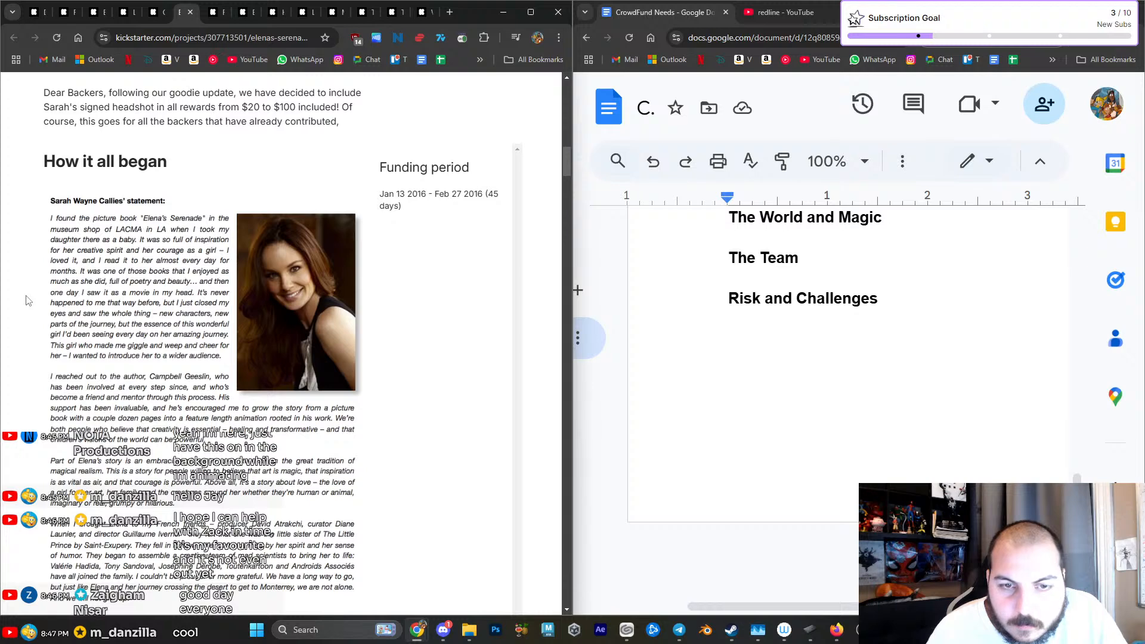
- Examine the Elena's Serenade "GOODIES !" and "How it all began" sections and how they follow the campaign header
{"action": "scroll", "coordinate": [25, 300], "scroll_direction": "up", "scroll_amount": 3}
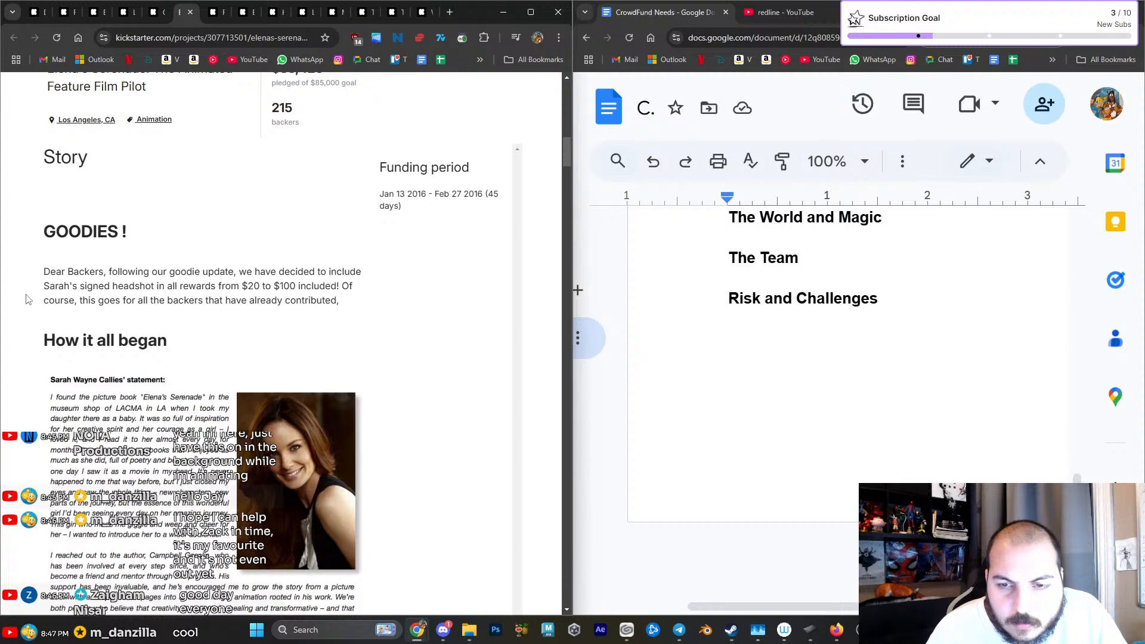
{"action": "scroll", "coordinate": [26, 300], "scroll_direction": "down", "scroll_amount": 1}
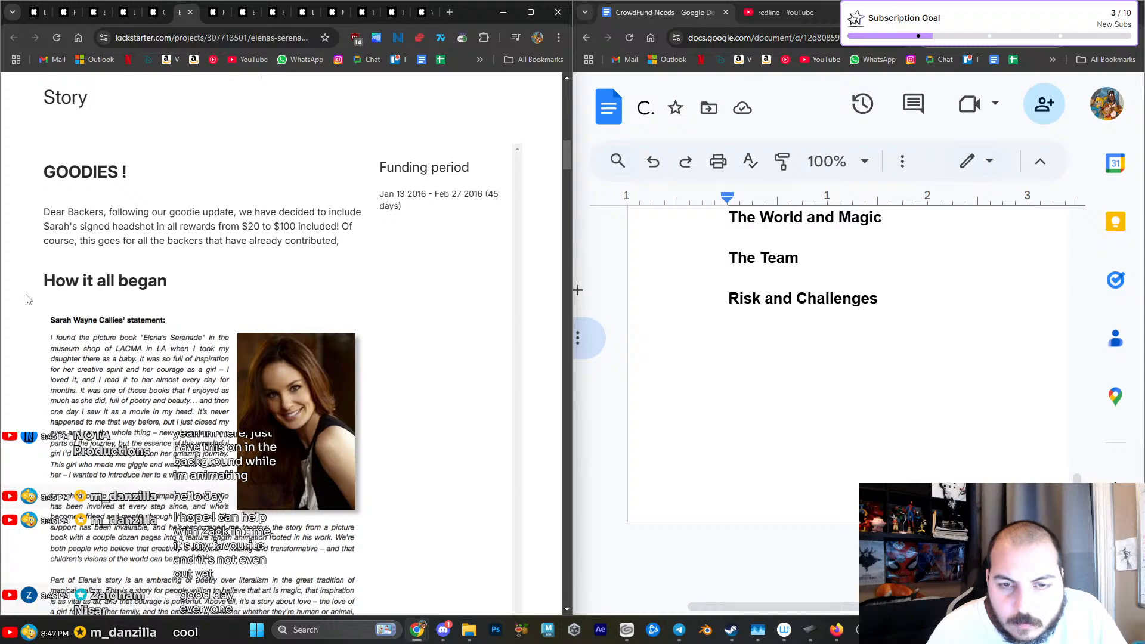
{"action": "scroll", "coordinate": [26, 300], "scroll_direction": "down", "scroll_amount": 1}
{"action": "scroll", "coordinate": [26, 300], "scroll_direction": "down", "scroll_amount": 10}
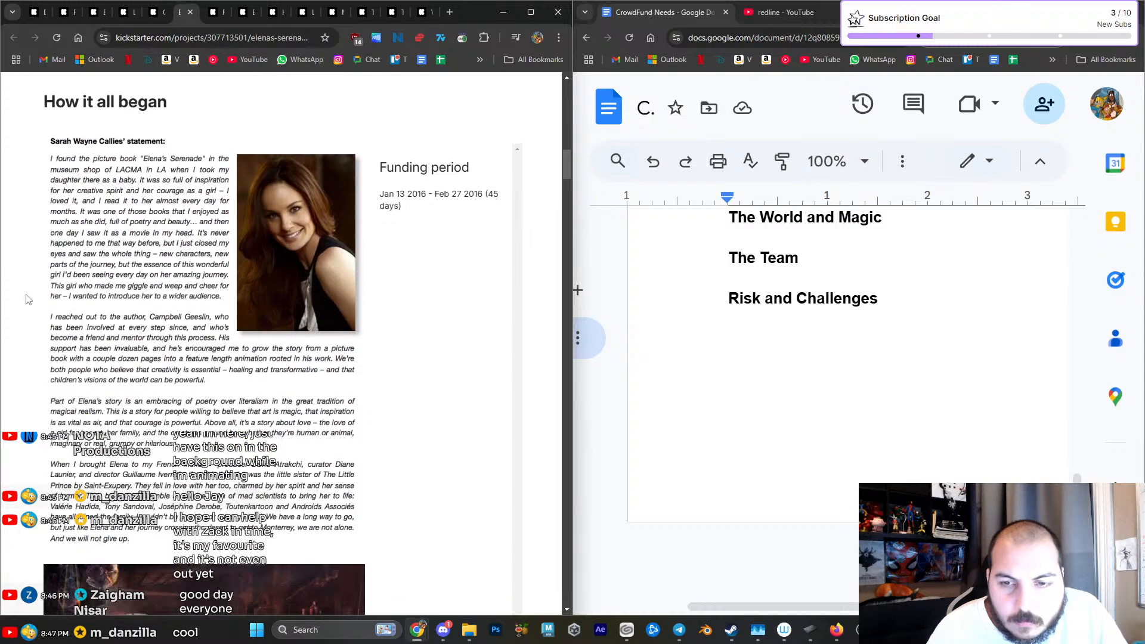
{"action": "scroll", "coordinate": [25, 300], "scroll_direction": "down", "scroll_amount": 4}
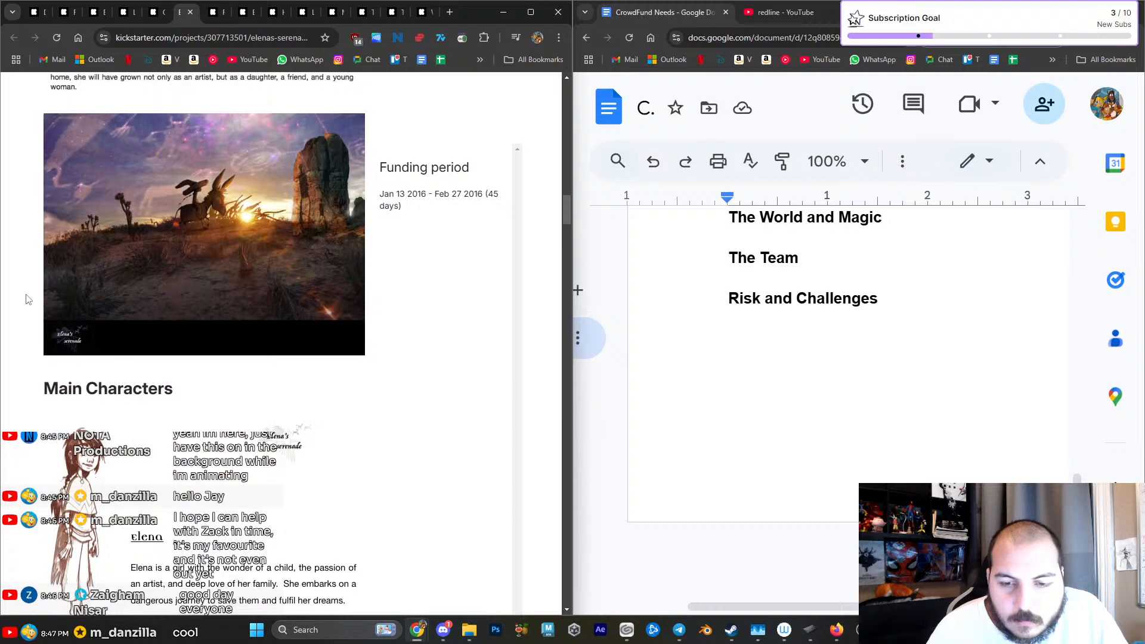
{"action": "scroll", "coordinate": [27, 299], "scroll_direction": "down", "scroll_amount": 6}
{"action": "scroll", "coordinate": [33, 299], "scroll_direction": "up", "scroll_amount": 7}
{"action": "scroll", "coordinate": [33, 298], "scroll_direction": "up", "scroll_amount": 12}
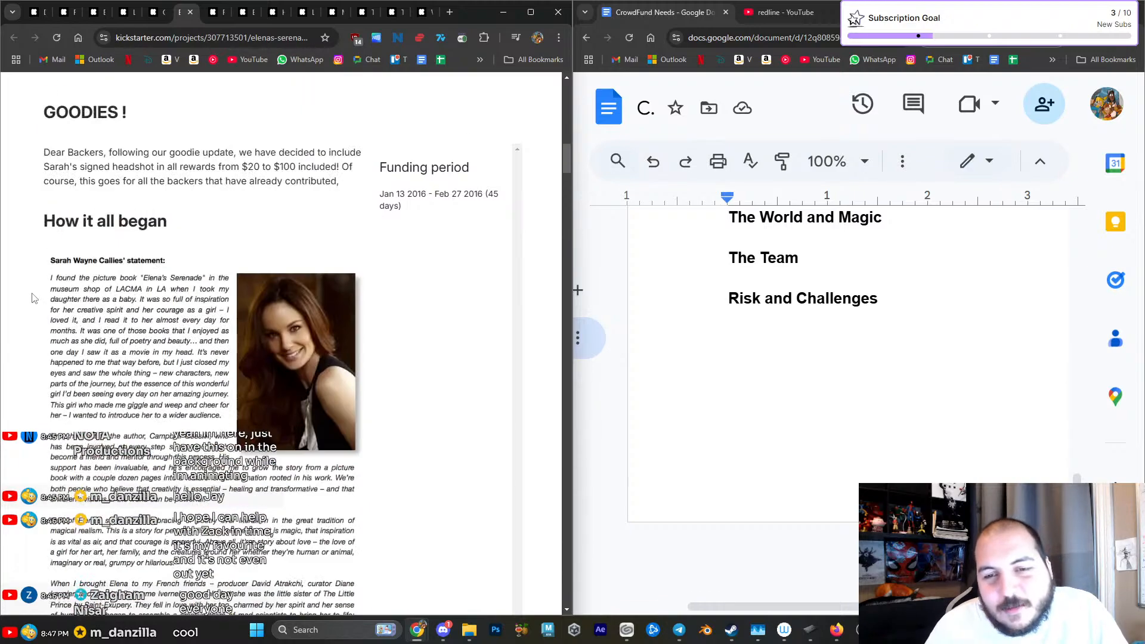
{"action": "left_click_drag", "start_coordinate": [70, 264], "coordinate": [161, 276]}
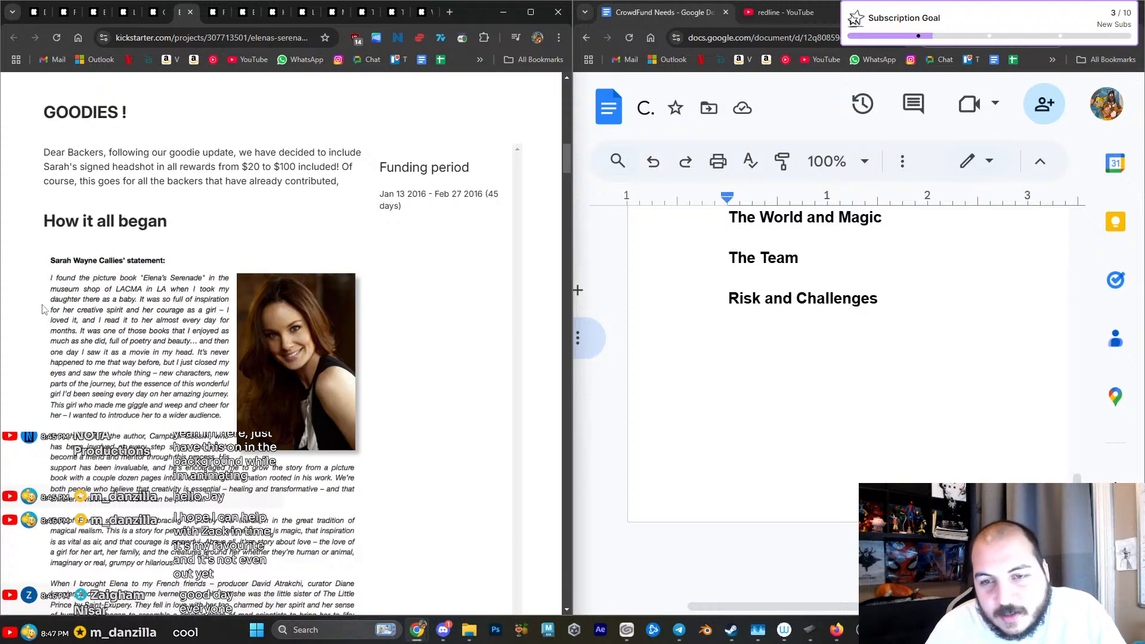
{"action": "scroll", "coordinate": [42, 309], "scroll_direction": "down", "scroll_amount": 6}
{"action": "scroll", "coordinate": [43, 307], "scroll_direction": "up", "scroll_amount": 13}
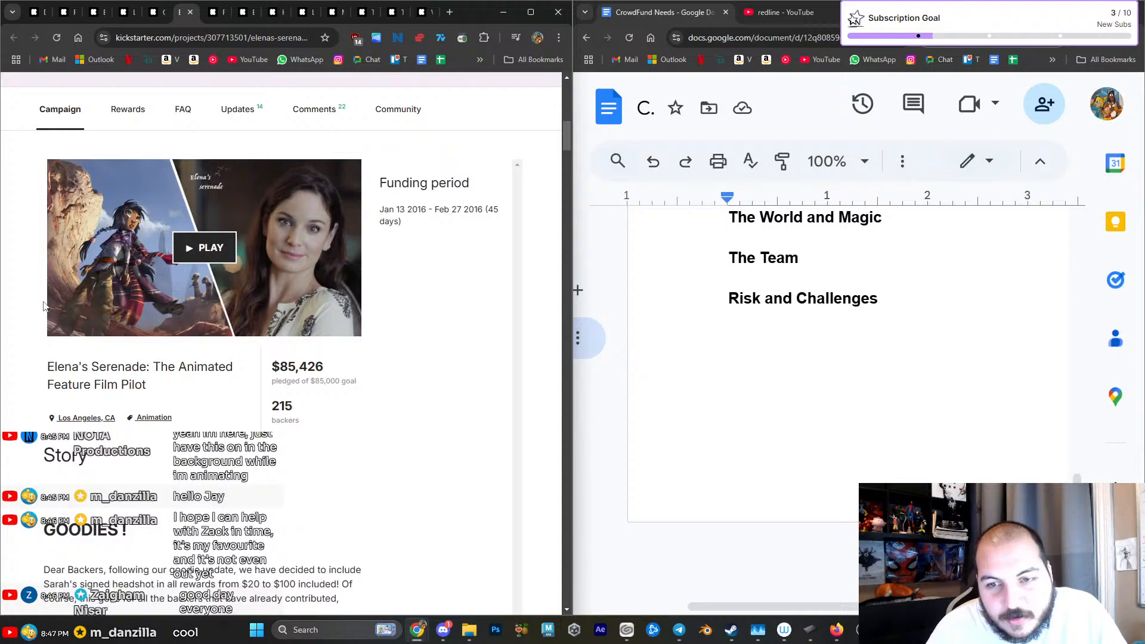
- Review the Elena's Serenade story section and the main character sketches, including Pedro, The Animal Council and Burro
{"action": "scroll", "coordinate": [187, 289], "scroll_direction": "down", "scroll_amount": 10}
{"action": "scroll", "coordinate": [186, 289], "scroll_direction": "down", "scroll_amount": 12}
{"action": "scroll", "coordinate": [100, 248], "scroll_direction": "down", "scroll_amount": 1}
{"action": "scroll", "coordinate": [100, 248], "scroll_direction": "up", "scroll_amount": 15}
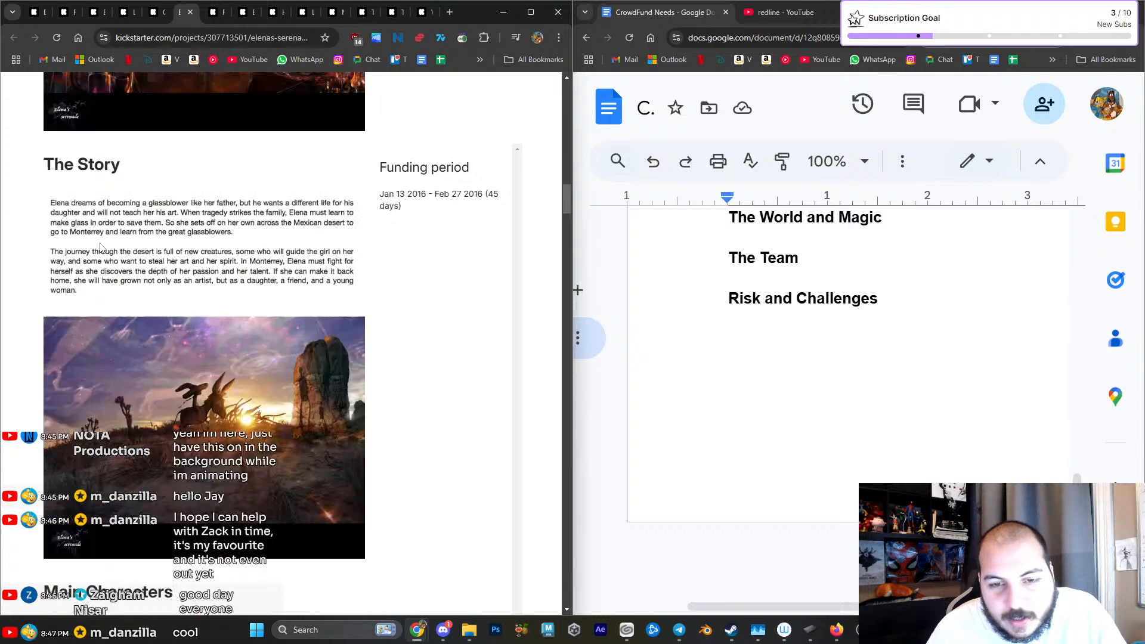
{"action": "scroll", "coordinate": [101, 248], "scroll_direction": "down", "scroll_amount": 8}
{"action": "scroll", "coordinate": [100, 248], "scroll_direction": "down", "scroll_amount": 18}
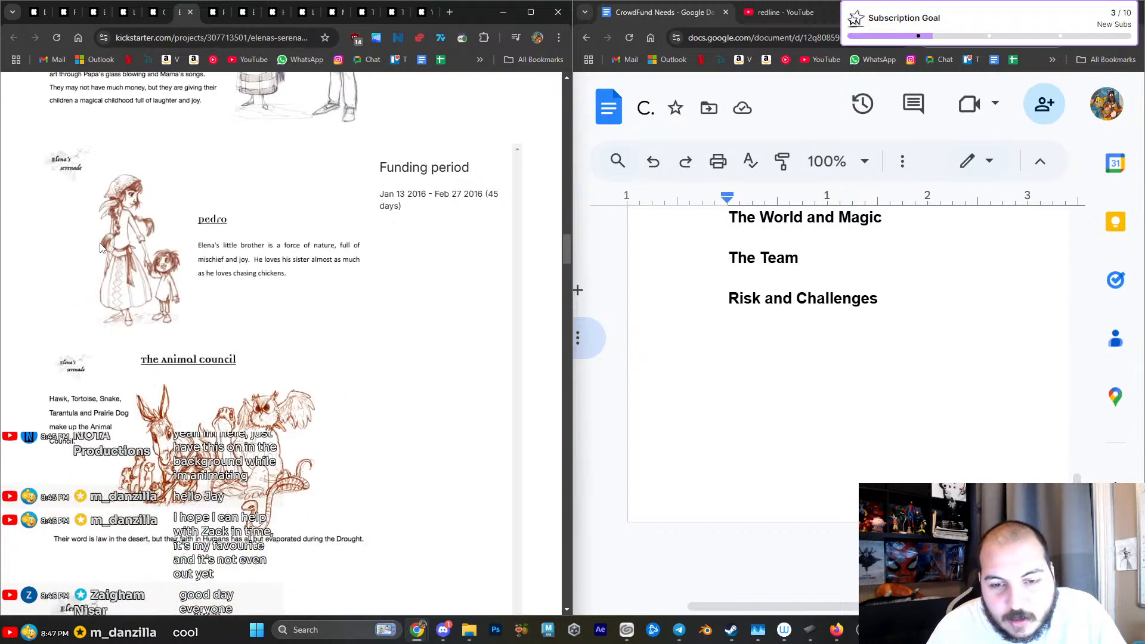
{"action": "scroll", "coordinate": [100, 248], "scroll_direction": "down", "scroll_amount": 3}
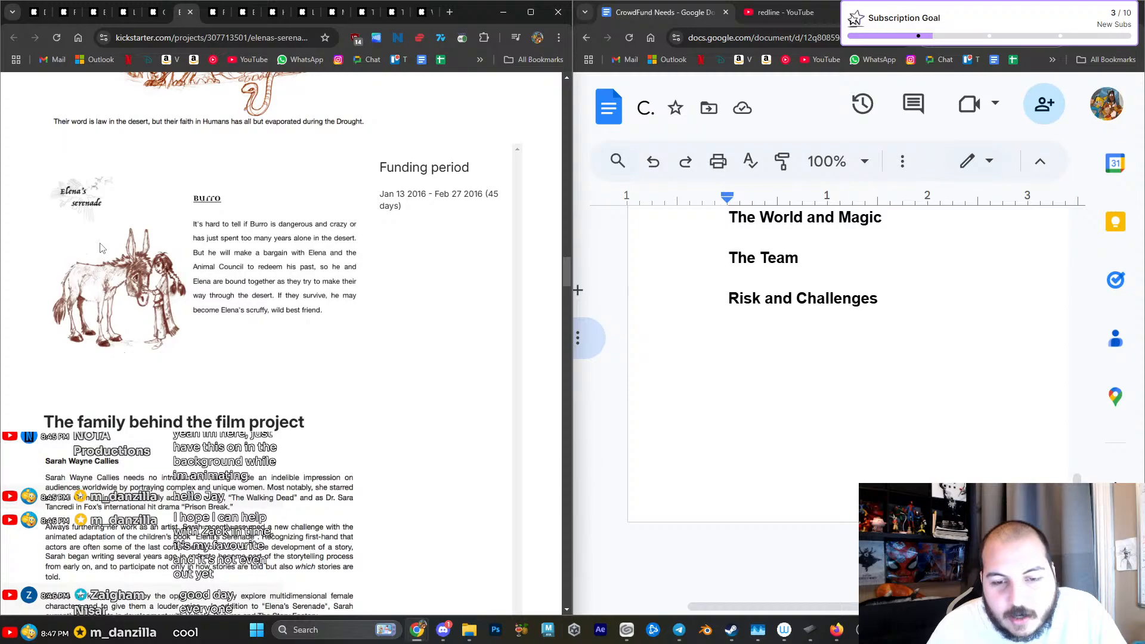
- Review the Elena's Serenade team biographies, pledge reward banners and the "Why use Kickstarter?" section
{"action": "scroll", "coordinate": [100, 248], "scroll_direction": "down", "scroll_amount": 9}
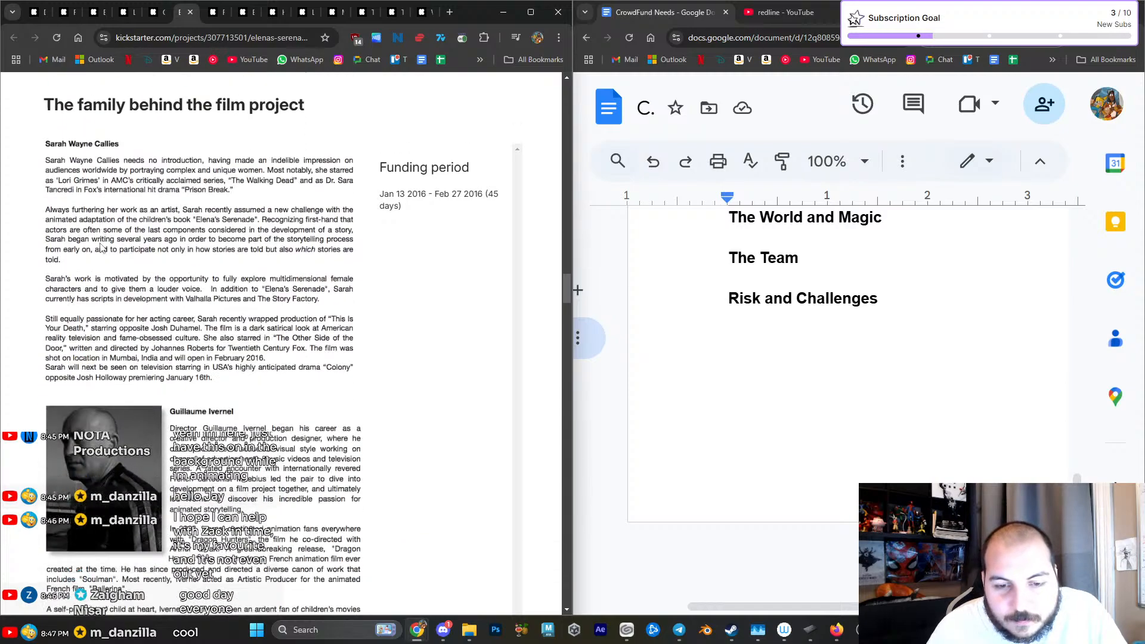
{"action": "scroll", "coordinate": [99, 242], "scroll_direction": "down", "scroll_amount": 20}
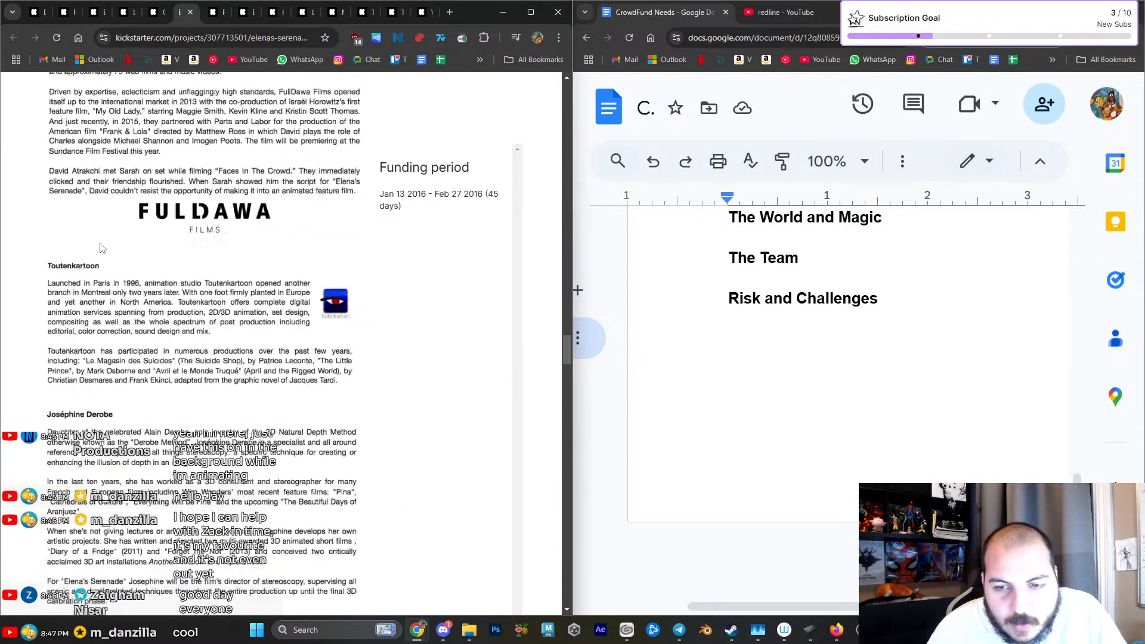
{"action": "scroll", "coordinate": [100, 248], "scroll_direction": "down", "scroll_amount": 20}
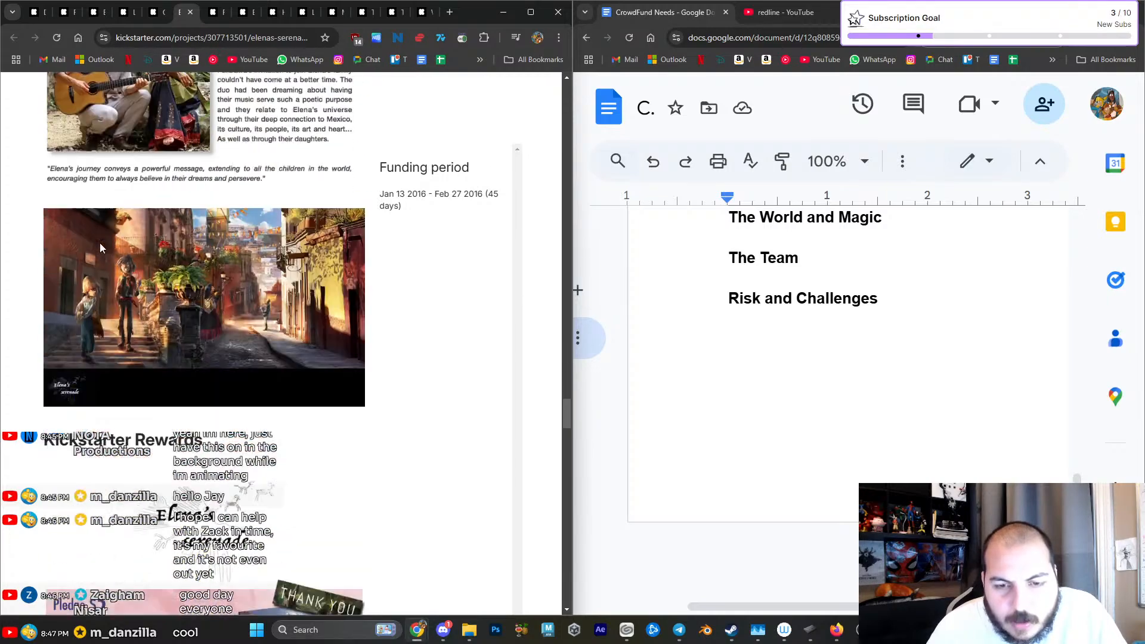
{"action": "scroll", "coordinate": [99, 242], "scroll_direction": "down", "scroll_amount": 20}
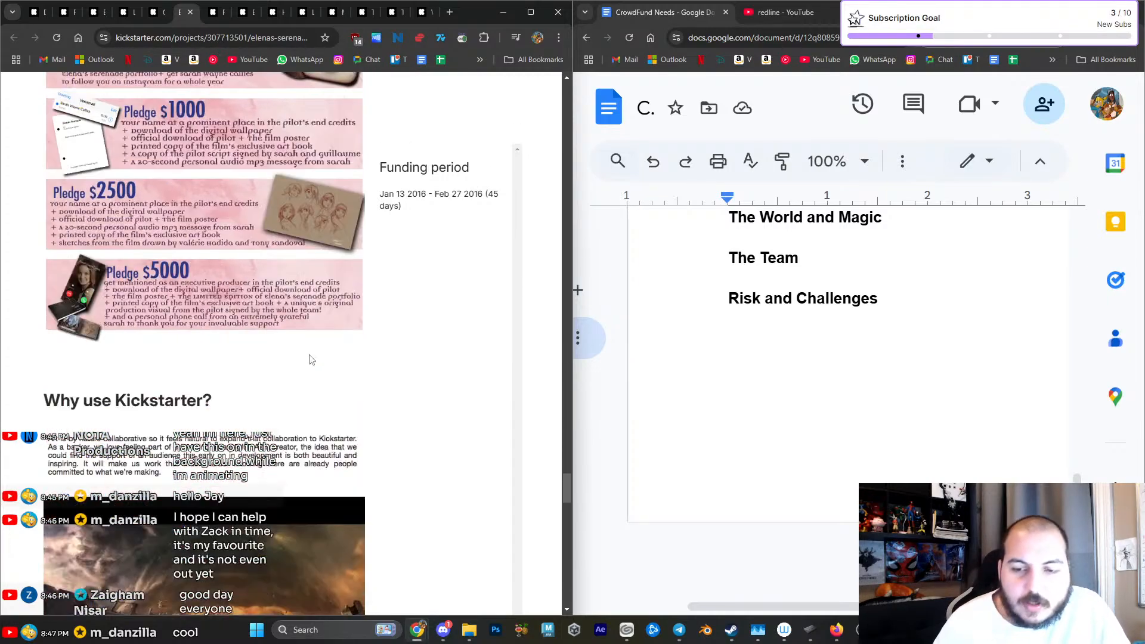
{"action": "key", "text": "Home"}
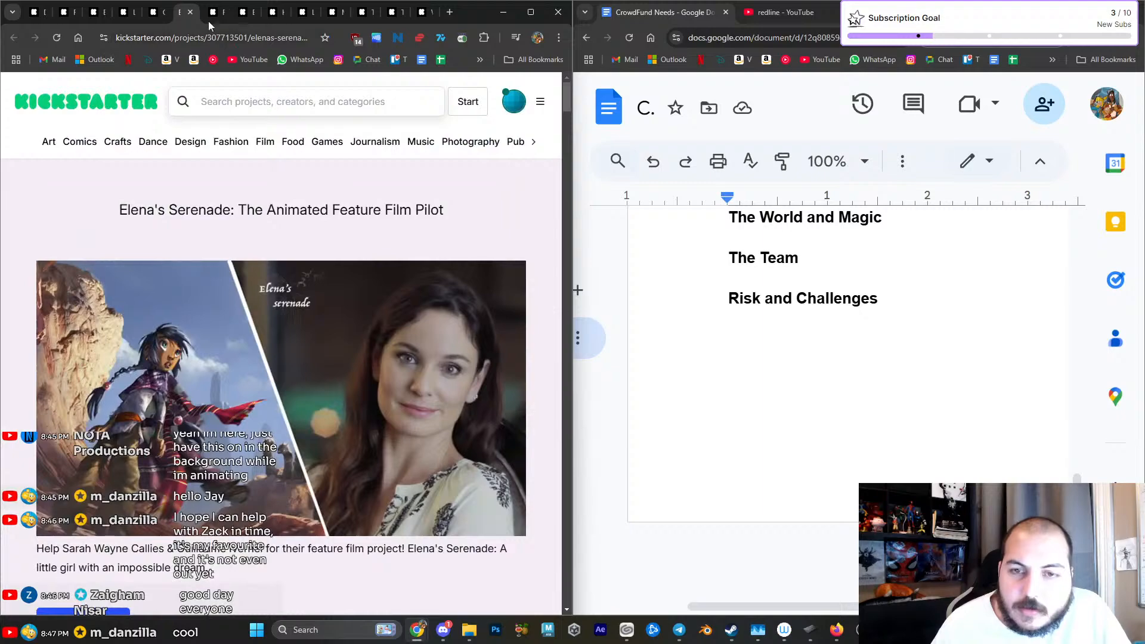
- Open the Ramshackle: The Animated Pilot campaign and play its campaign video
{"action": "left_click", "coordinate": [219, 16]}
{"action": "scroll", "coordinate": [232, 221], "scroll_direction": "down", "scroll_amount": 10}
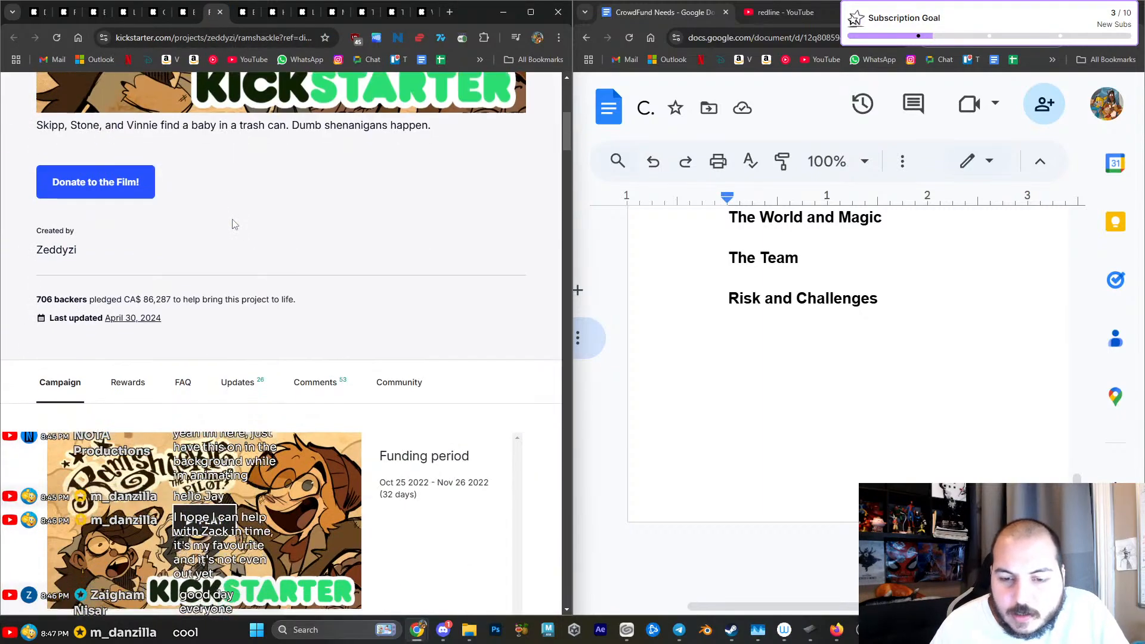
{"action": "left_click", "coordinate": [232, 225]}
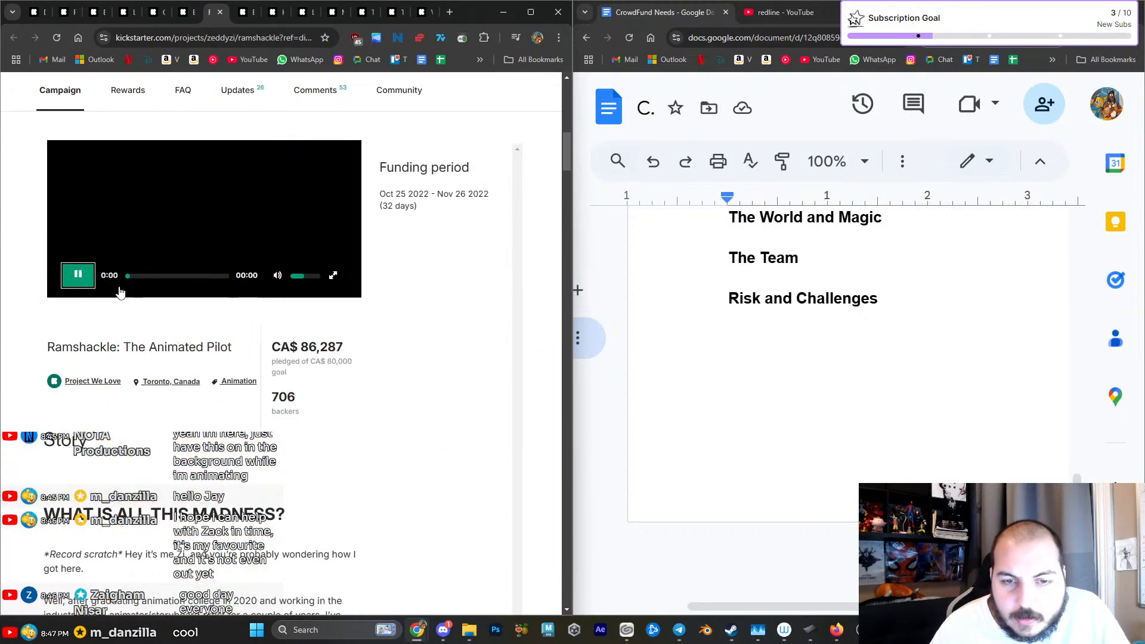
{"action": "scroll", "coordinate": [80, 310], "scroll_direction": "up", "scroll_amount": 1}
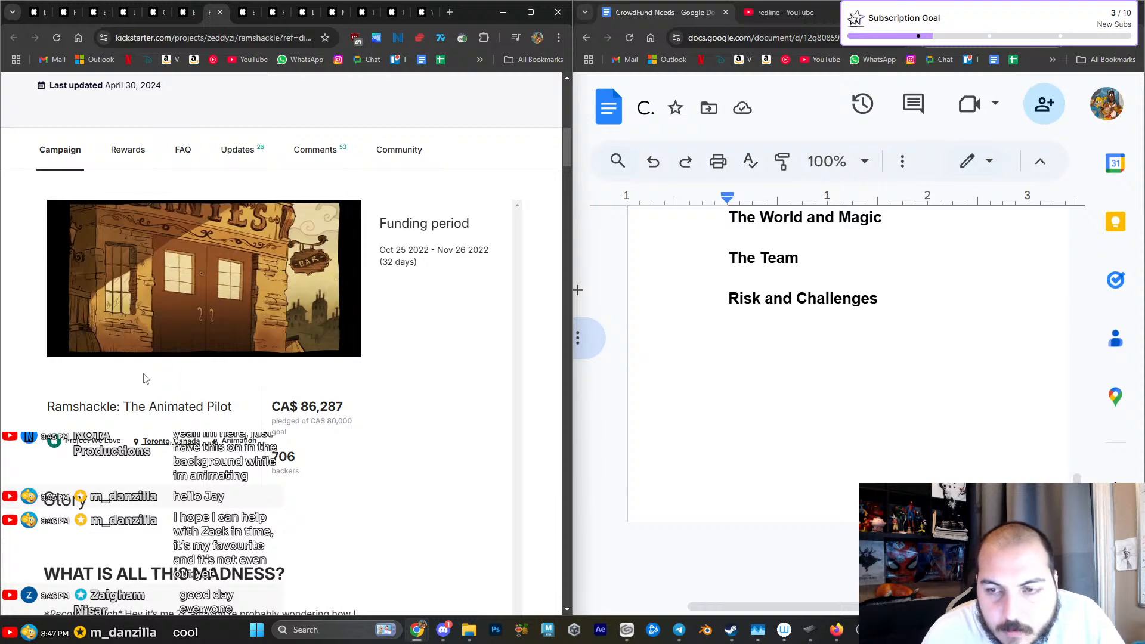
{"action": "left_click", "coordinate": [182, 280]}
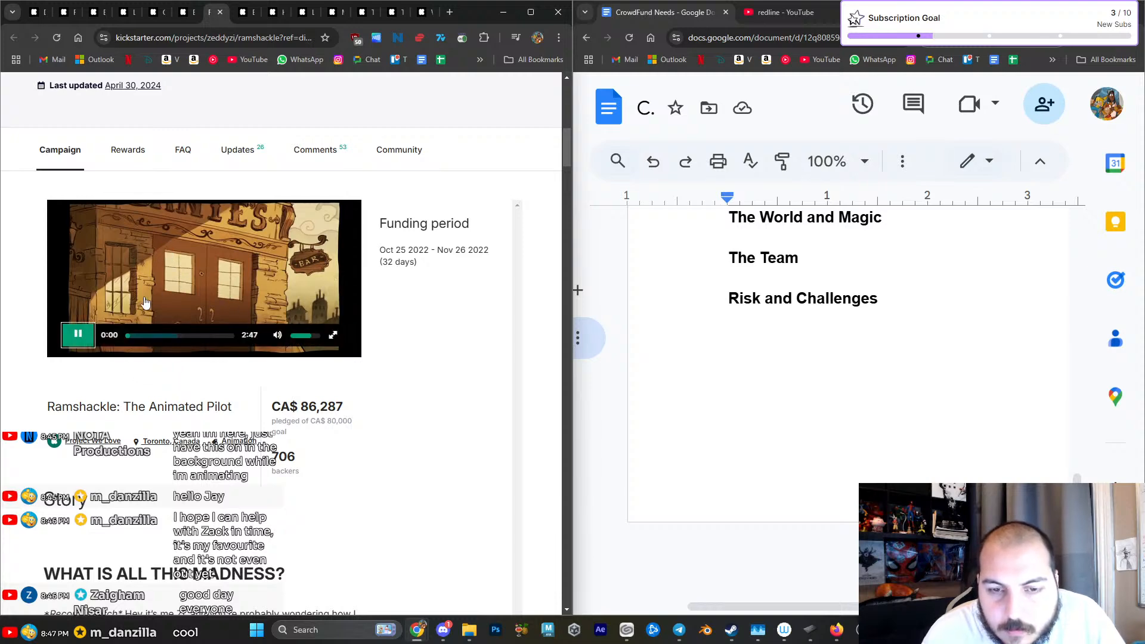
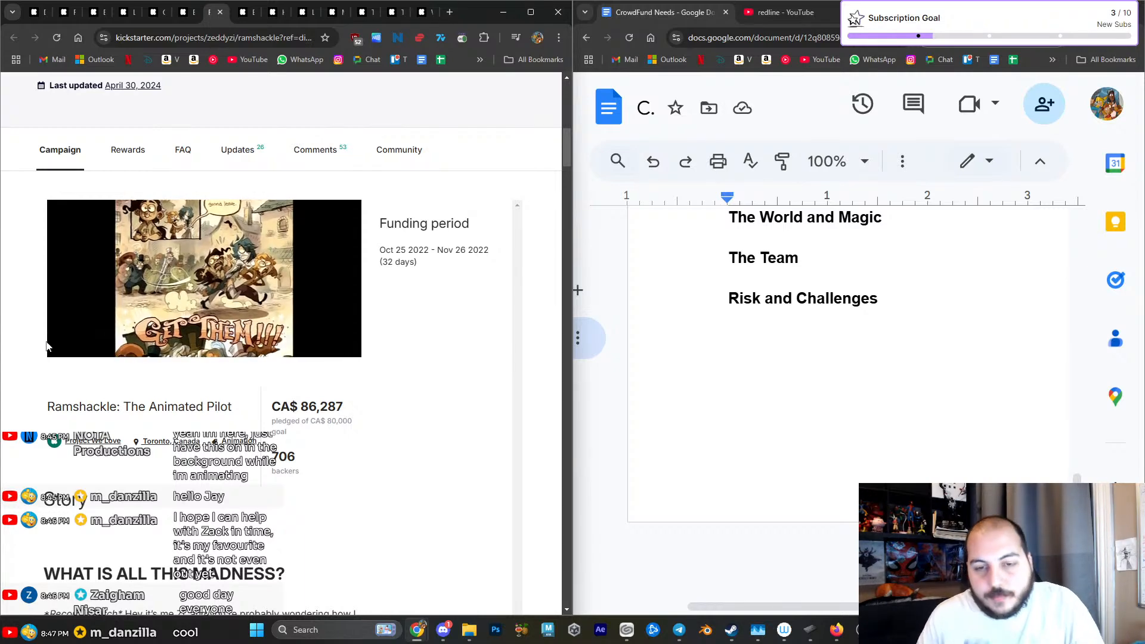
- Mute the Ramshackle campaign video and keep watching it
{"action": "mouse_move", "coordinate": [49, 326]}
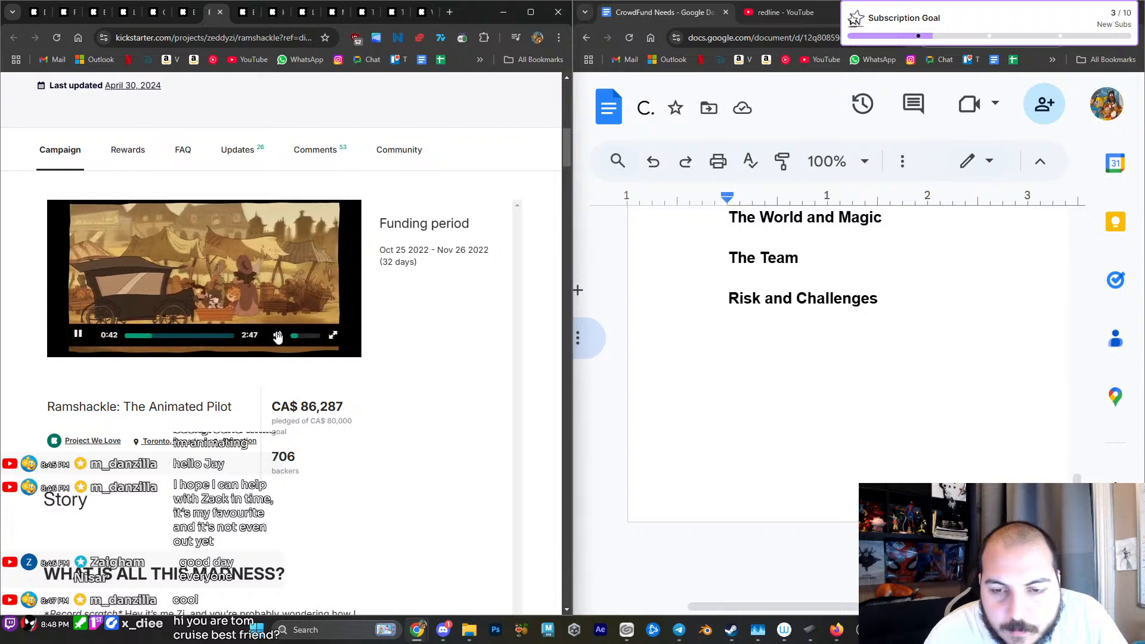
{"action": "left_click_drag", "start_coordinate": [298, 337], "coordinate": [295, 336]}
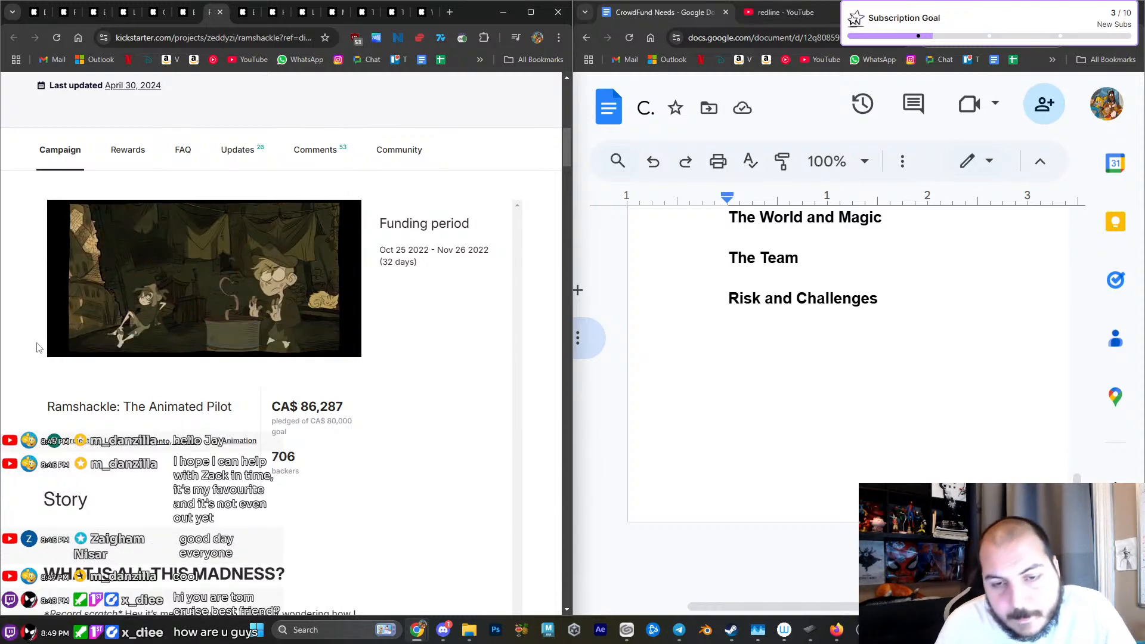
{"action": "mouse_move", "coordinate": [86, 339]}
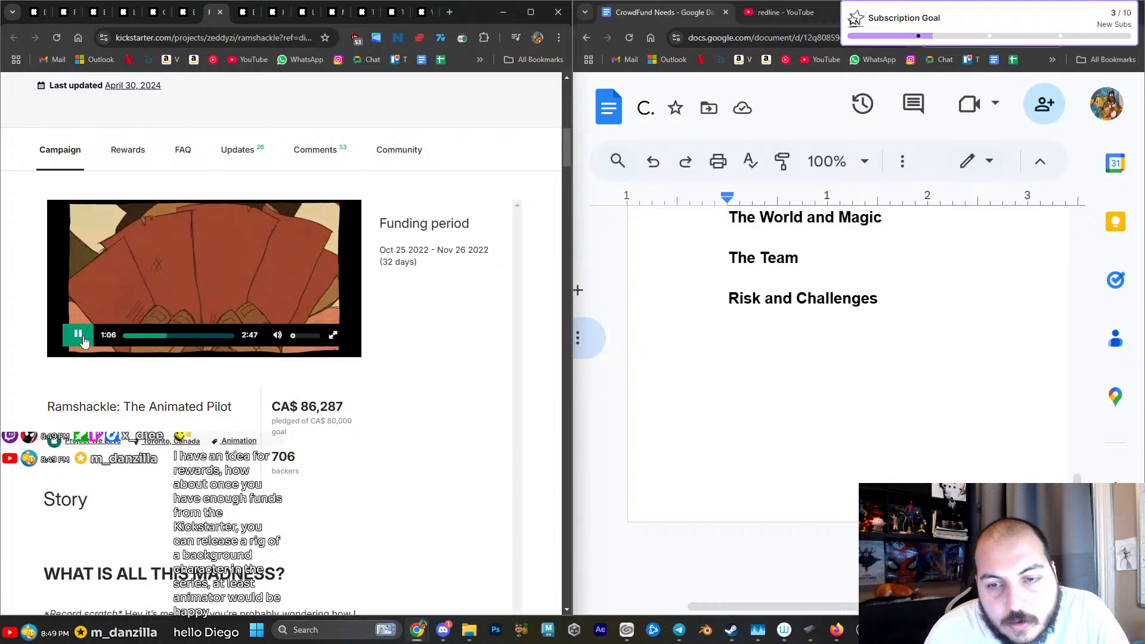
- Examine the Ramshackle "WHAT IS ALL THIS MADNESS?" opening and the trio logo artwork below it
{"action": "scroll", "coordinate": [47, 335], "scroll_direction": "down", "scroll_amount": 8}
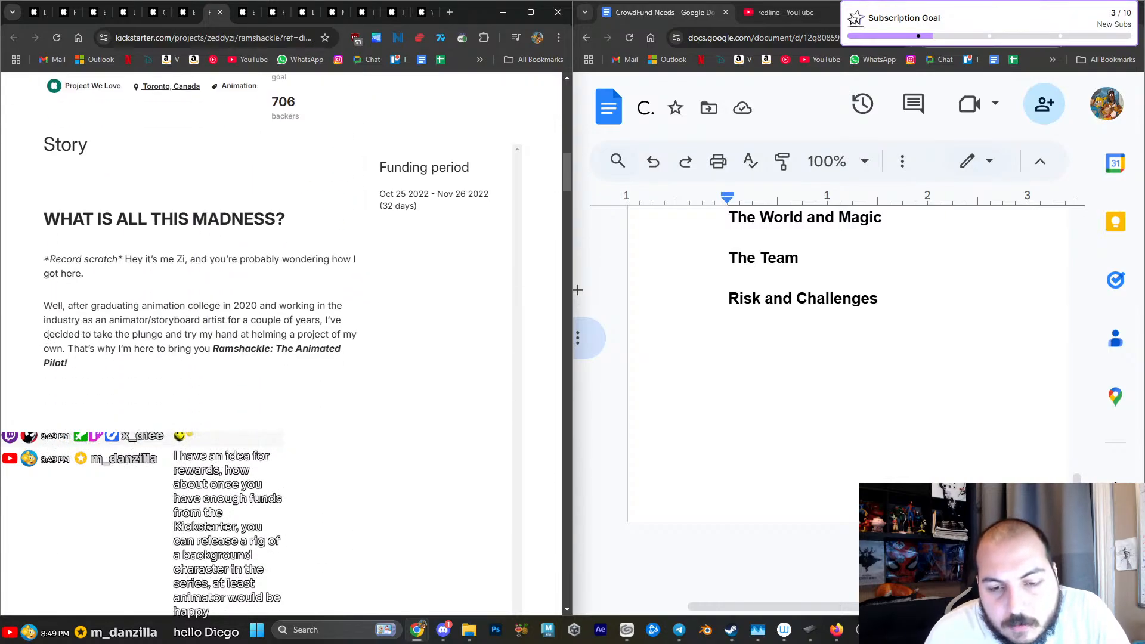
{"action": "scroll", "coordinate": [48, 335], "scroll_direction": "down", "scroll_amount": 6}
{"action": "scroll", "coordinate": [48, 336], "scroll_direction": "up", "scroll_amount": 5}
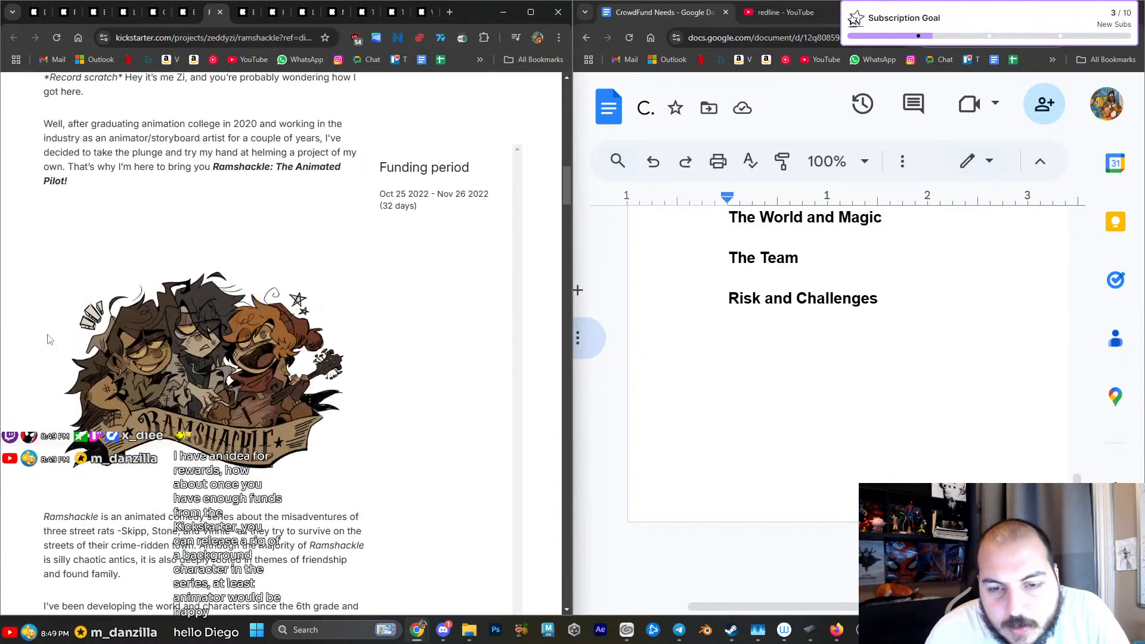
{"action": "scroll", "coordinate": [49, 339], "scroll_direction": "down", "scroll_amount": 13}
{"action": "scroll", "coordinate": [49, 338], "scroll_direction": "up", "scroll_amount": 8}
{"action": "scroll", "coordinate": [49, 339], "scroll_direction": "up", "scroll_amount": 6}
{"action": "scroll", "coordinate": [50, 339], "scroll_direction": "down", "scroll_amount": 2}
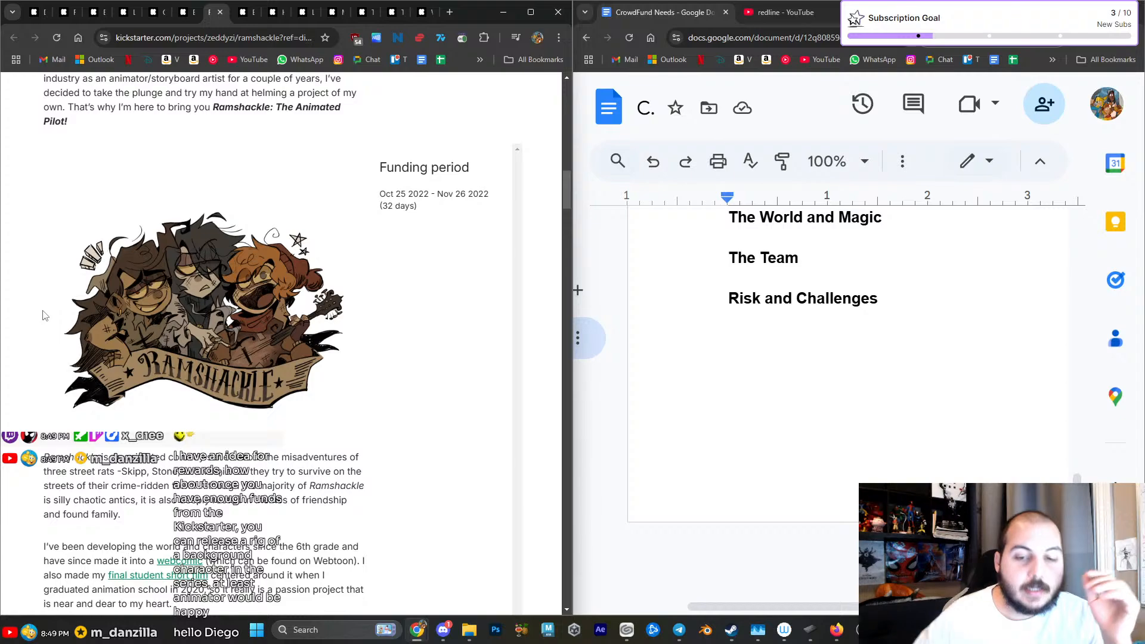
{"action": "scroll", "coordinate": [43, 316], "scroll_direction": "up", "scroll_amount": 1}
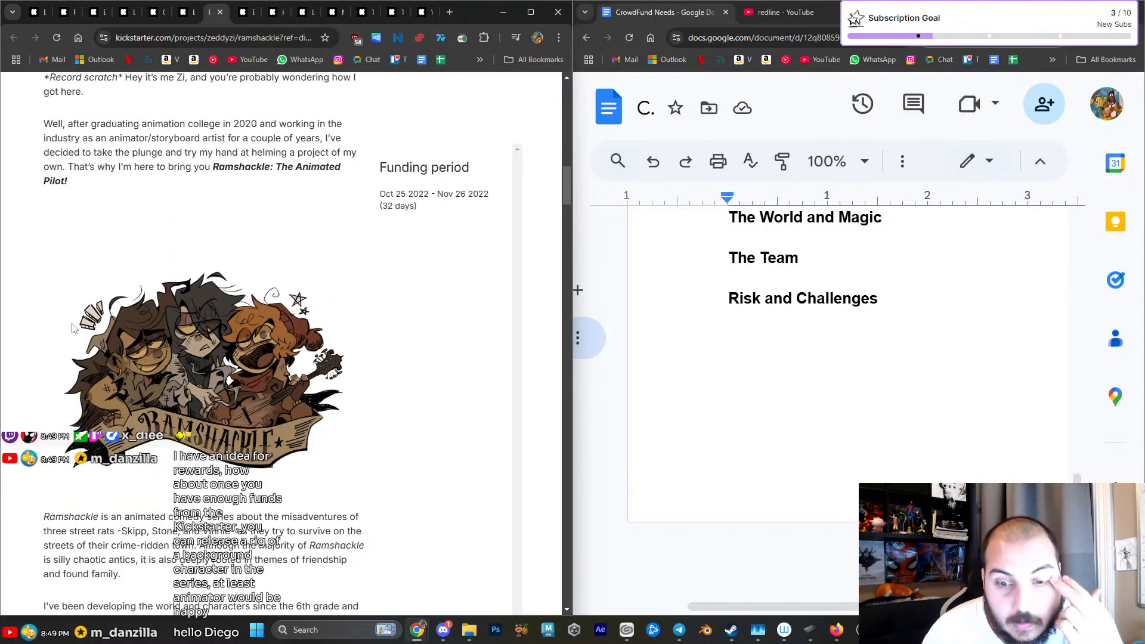
- Review the Ramshackle series description and the embedded thesis film, comparing their placement with the trio logo artwork
{"action": "scroll", "coordinate": [73, 328], "scroll_direction": "down", "scroll_amount": 2}
{"action": "scroll", "coordinate": [72, 328], "scroll_direction": "down", "scroll_amount": 5}
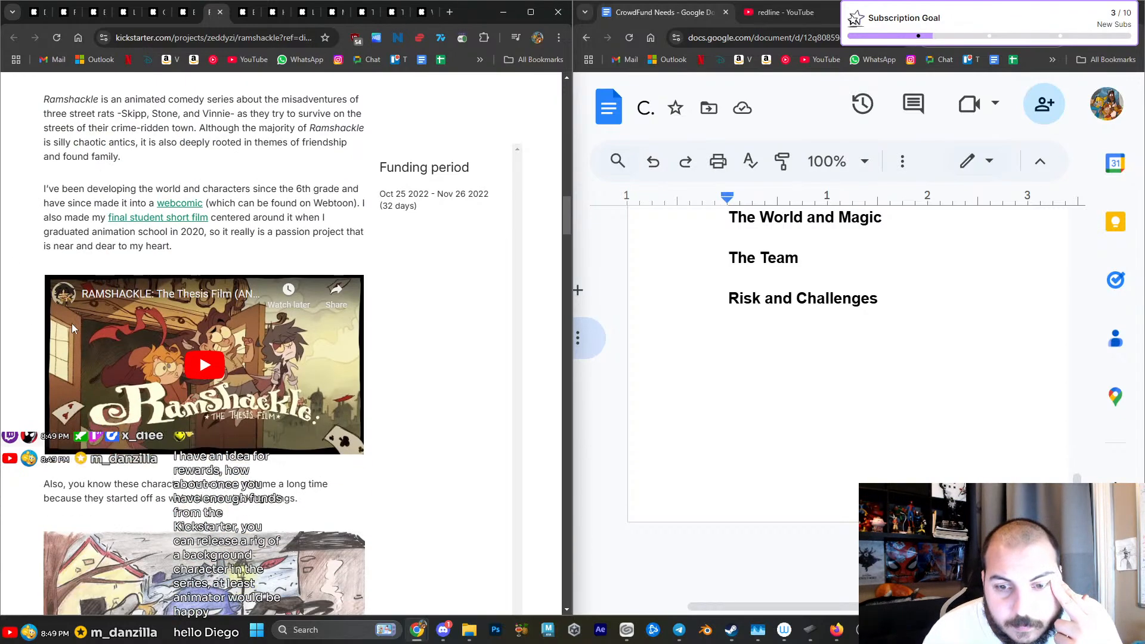
{"action": "scroll", "coordinate": [72, 323], "scroll_direction": "up", "scroll_amount": 9}
{"action": "scroll", "coordinate": [72, 327], "scroll_direction": "up", "scroll_amount": 4}
{"action": "scroll", "coordinate": [72, 328], "scroll_direction": "down", "scroll_amount": 6}
{"action": "scroll", "coordinate": [72, 327], "scroll_direction": "down", "scroll_amount": 4}
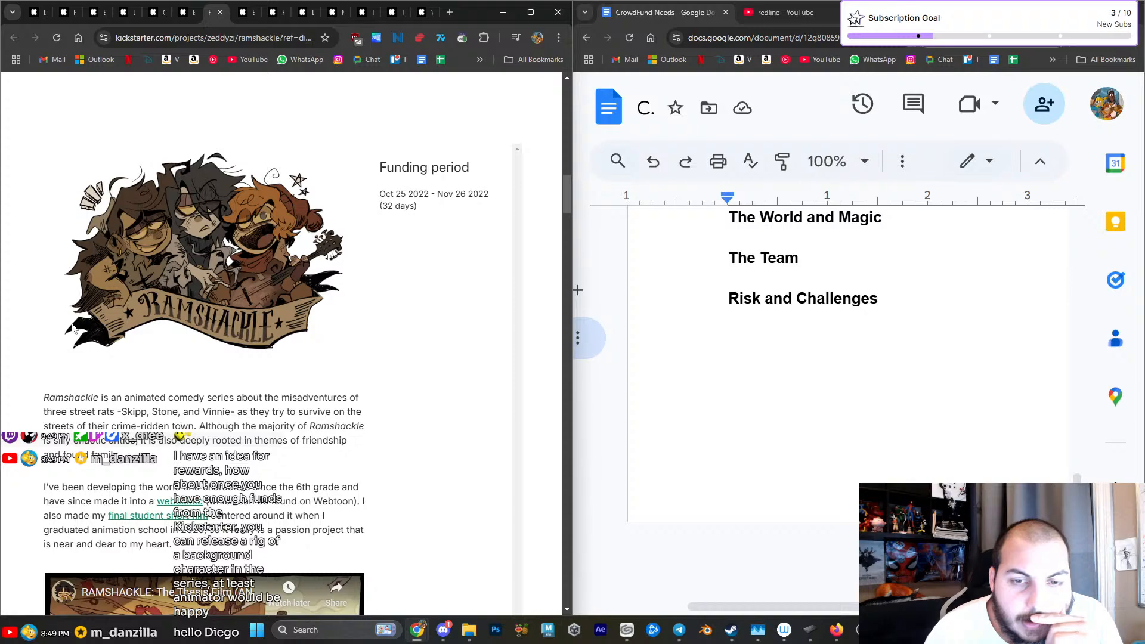
{"action": "scroll", "coordinate": [71, 326], "scroll_direction": "up", "scroll_amount": 3}
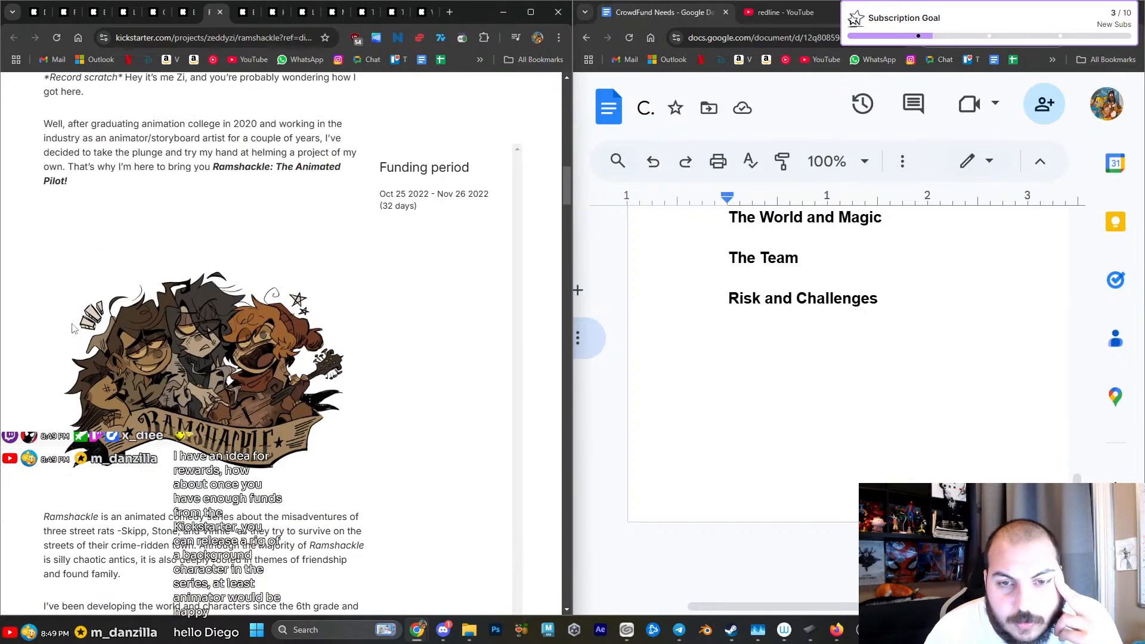
{"action": "scroll", "coordinate": [49, 329], "scroll_direction": "down", "scroll_amount": 3}
{"action": "scroll", "coordinate": [37, 333], "scroll_direction": "down", "scroll_amount": 12}
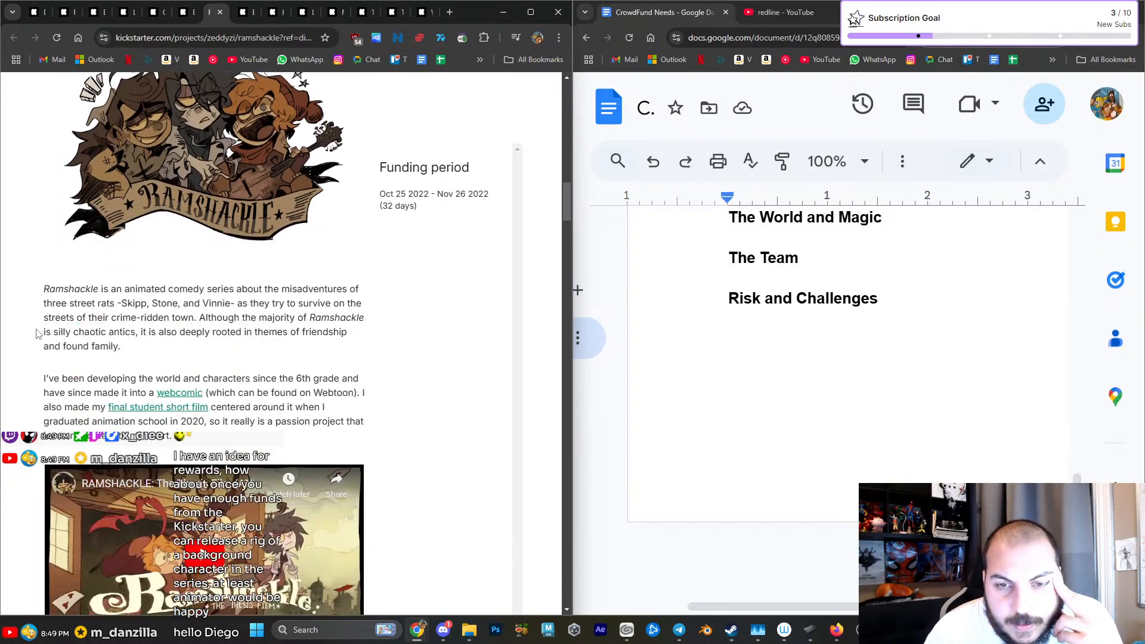
- Review the "WHAT'S RAMSHACKLE?", pilot episode and "WHY KICKSTARTER?" sections with their comic page, character and concept art
{"action": "scroll", "coordinate": [37, 333], "scroll_direction": "down", "scroll_amount": 1}
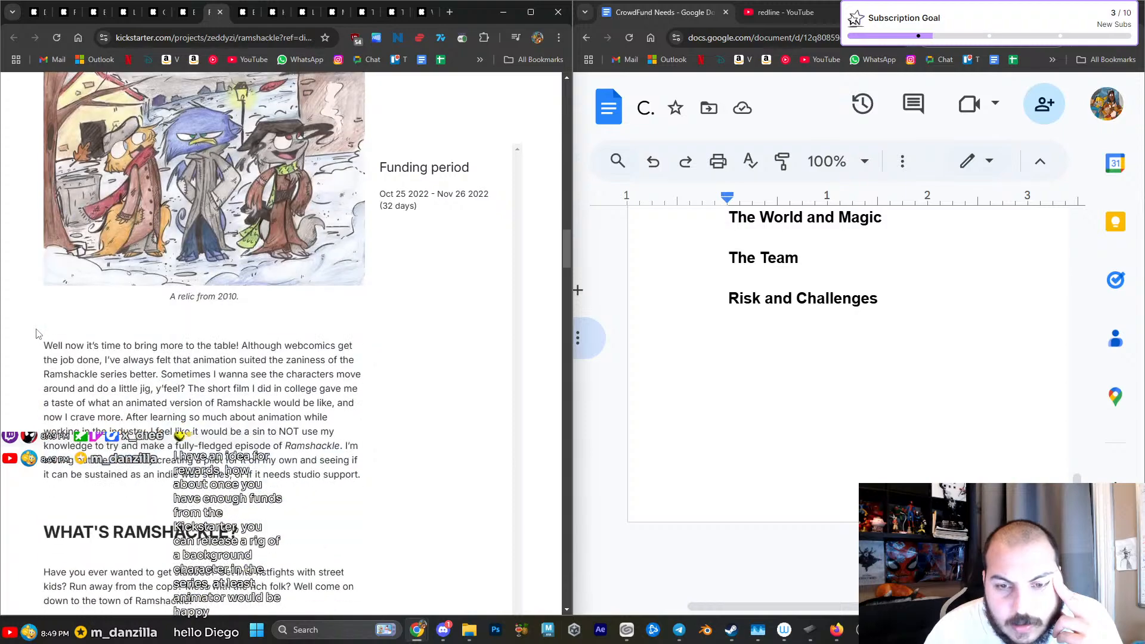
{"action": "scroll", "coordinate": [37, 333], "scroll_direction": "down", "scroll_amount": 10}
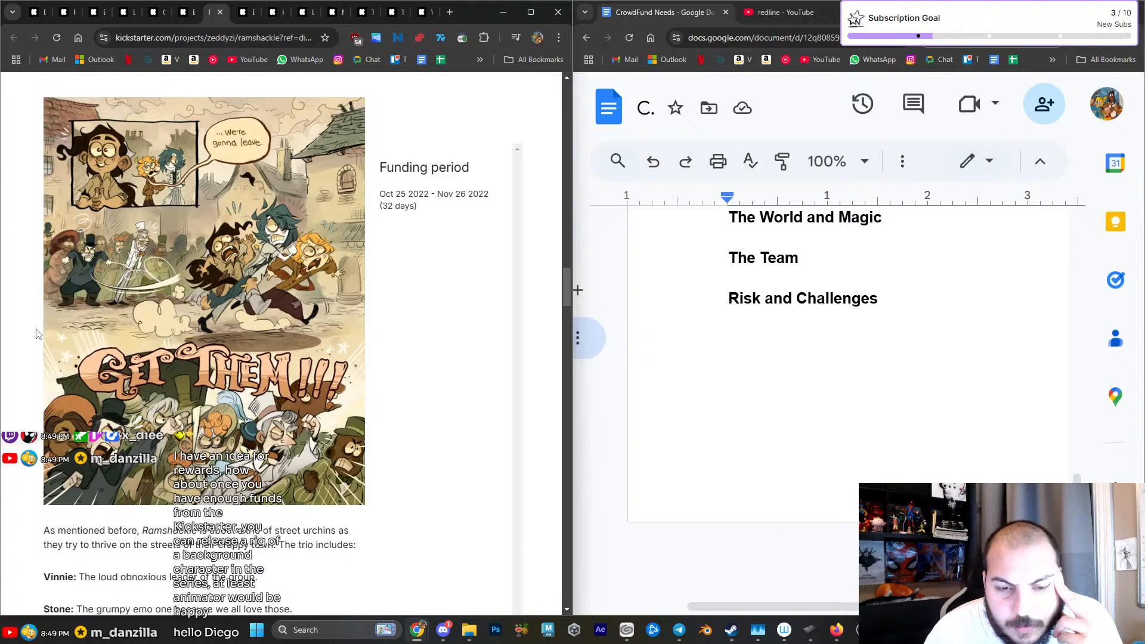
{"action": "scroll", "coordinate": [37, 333], "scroll_direction": "down", "scroll_amount": 8}
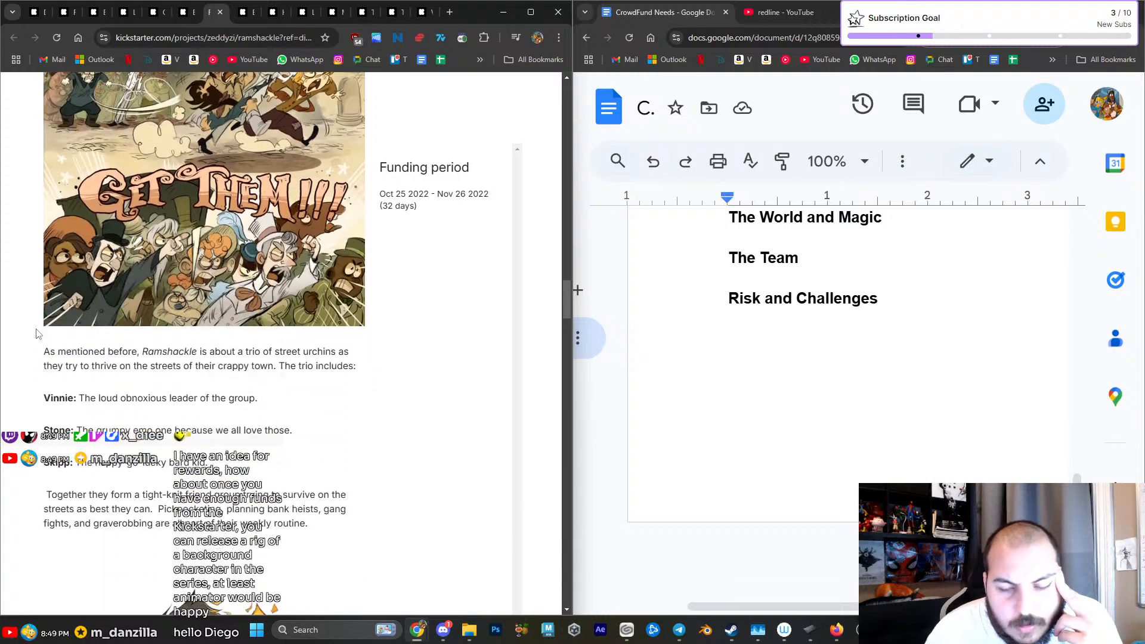
{"action": "scroll", "coordinate": [37, 333], "scroll_direction": "down", "scroll_amount": 3}
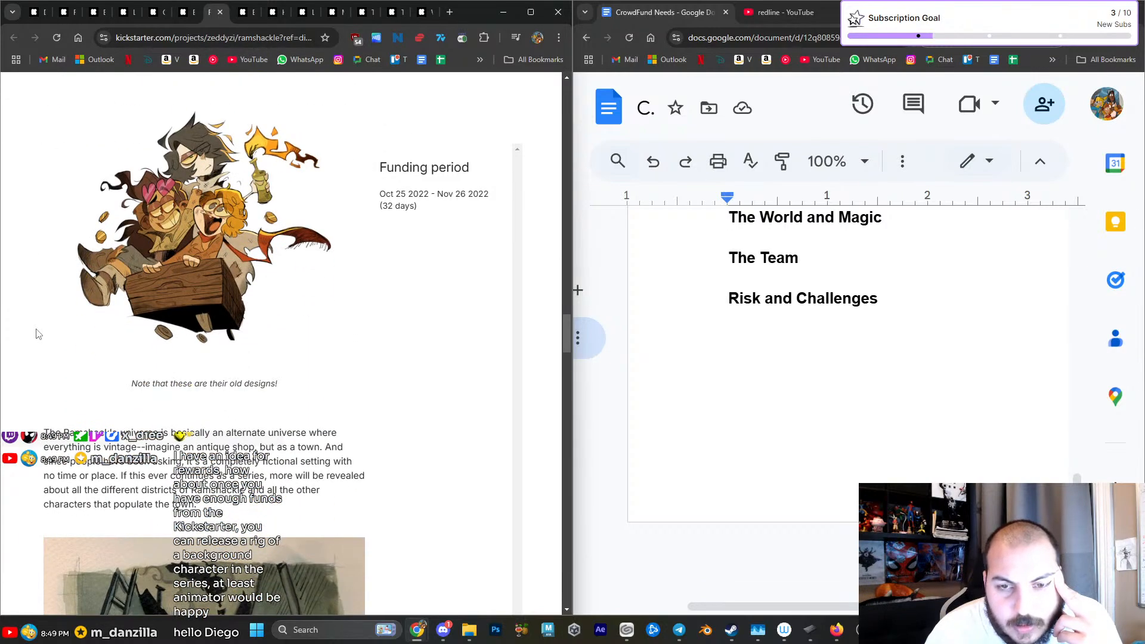
{"action": "scroll", "coordinate": [37, 334], "scroll_direction": "down", "scroll_amount": 15}
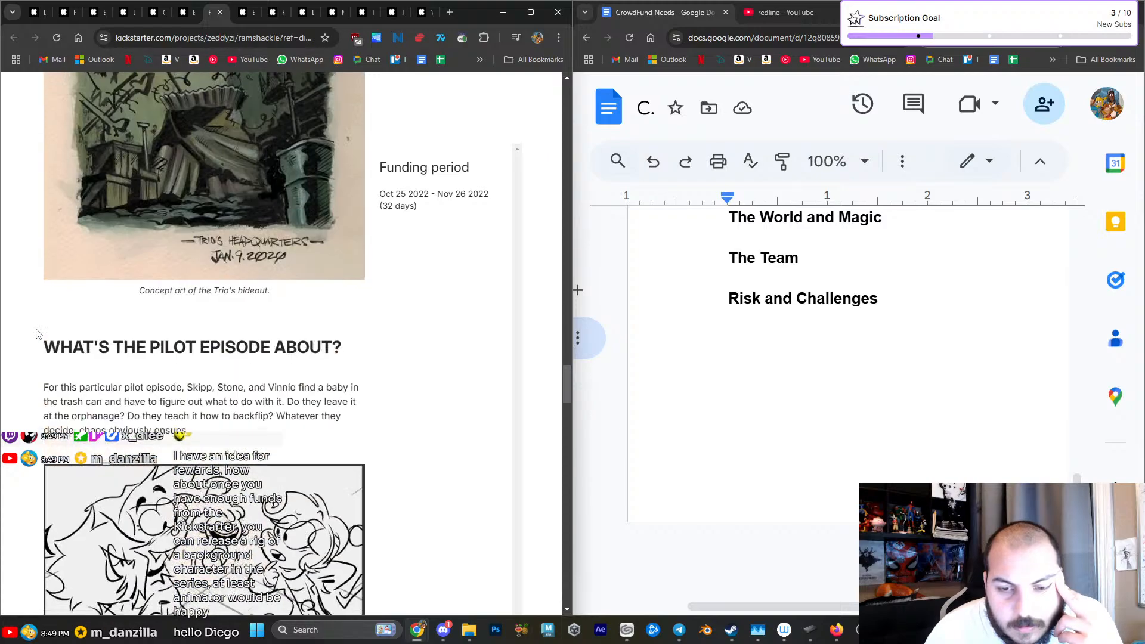
{"action": "scroll", "coordinate": [36, 333], "scroll_direction": "down", "scroll_amount": 13}
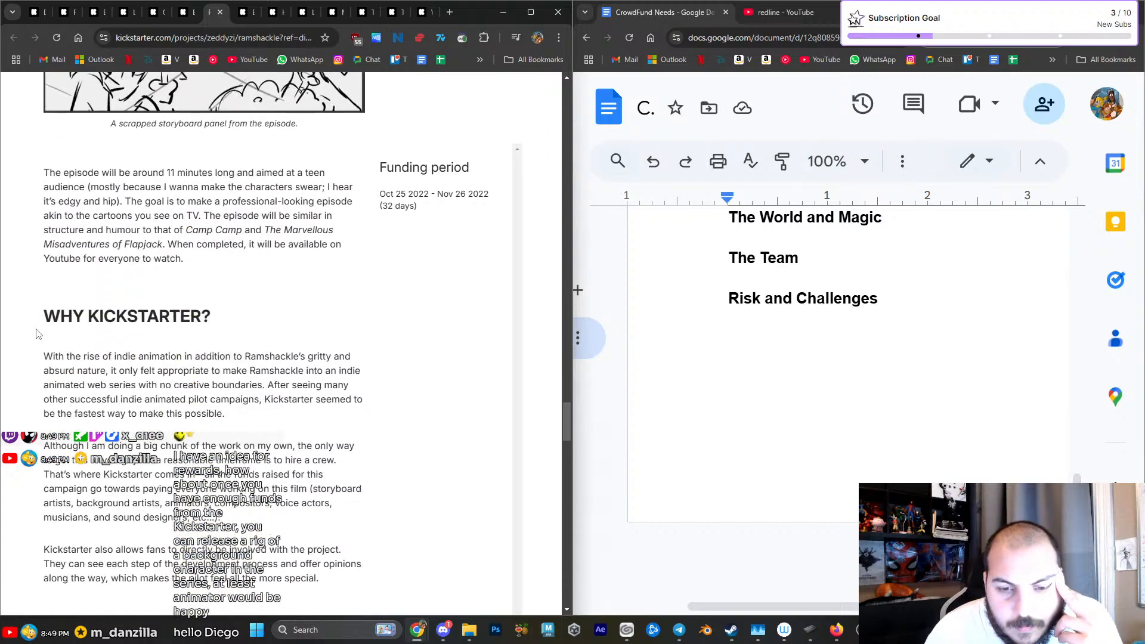
- Review the Ramshackle skateboard rewards, stretch goals and risks sections, and return to the "WHAT'S RAMSHACKLE?" comic page
{"action": "scroll", "coordinate": [37, 333], "scroll_direction": "down", "scroll_amount": 17}
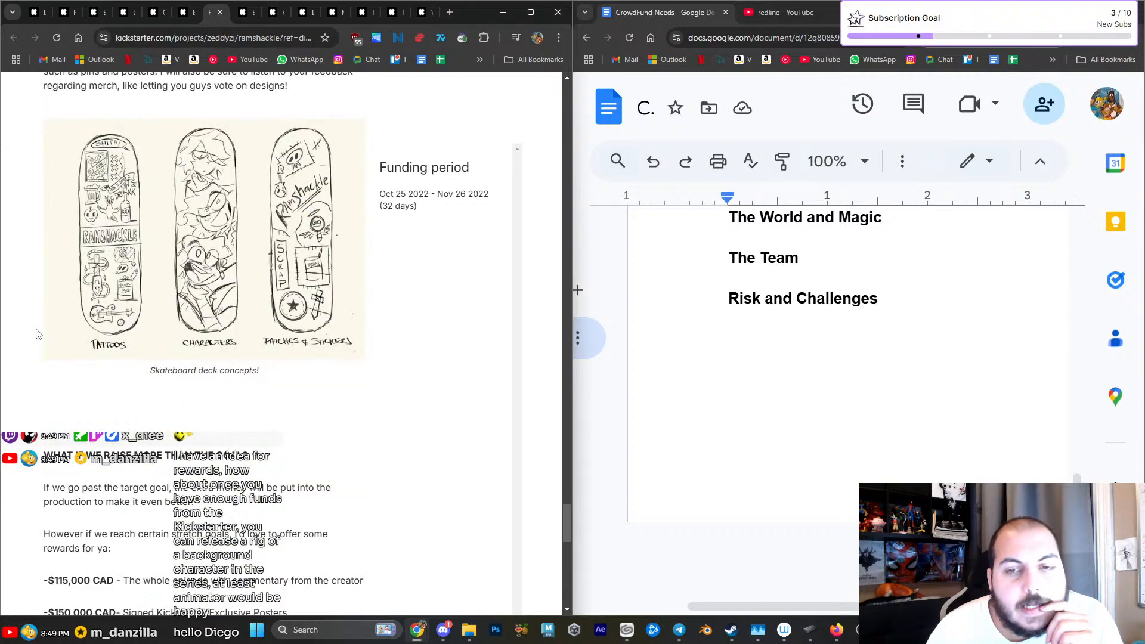
{"action": "scroll", "coordinate": [37, 333], "scroll_direction": "down", "scroll_amount": 18}
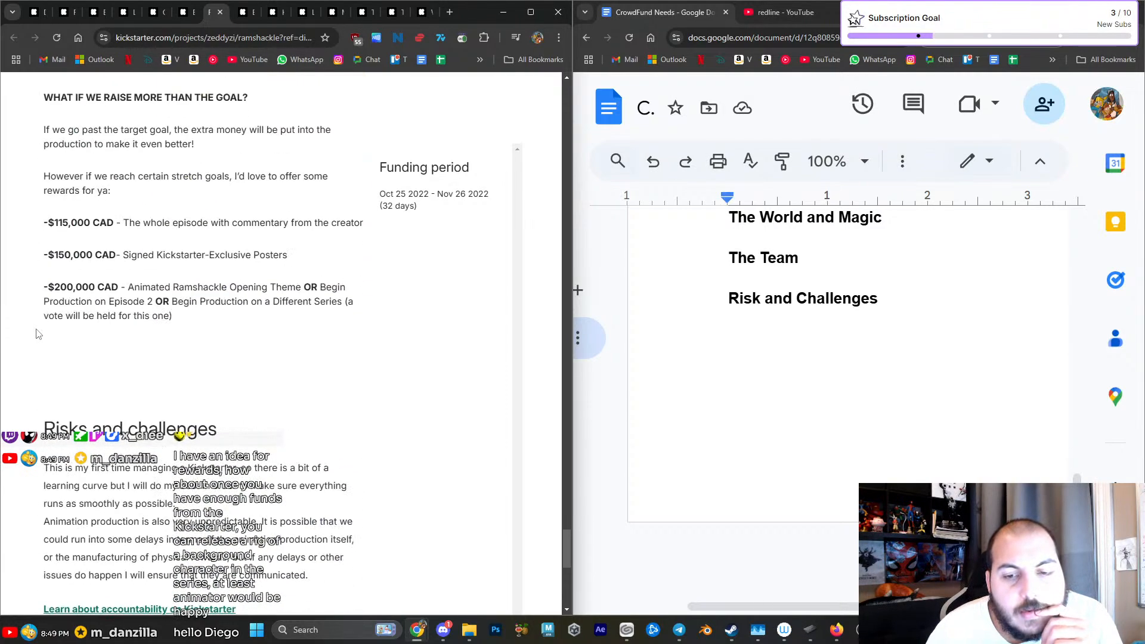
{"action": "scroll", "coordinate": [36, 333], "scroll_direction": "up", "scroll_amount": 15}
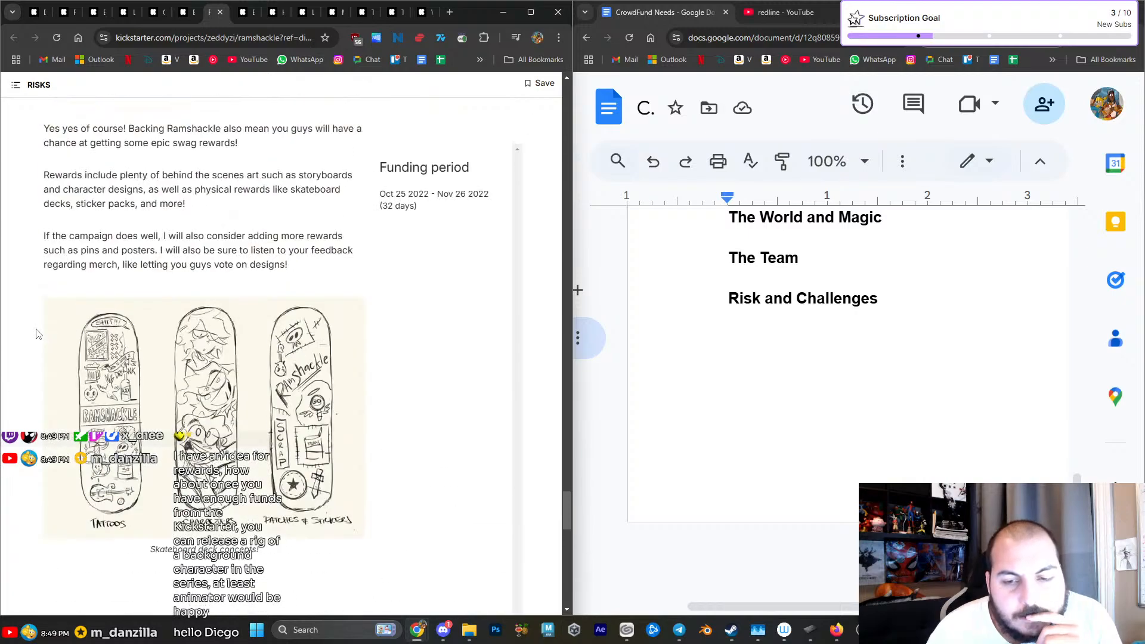
{"action": "scroll", "coordinate": [37, 333], "scroll_direction": "up", "scroll_amount": 20}
{"action": "scroll", "coordinate": [37, 334], "scroll_direction": "up", "scroll_amount": 12}
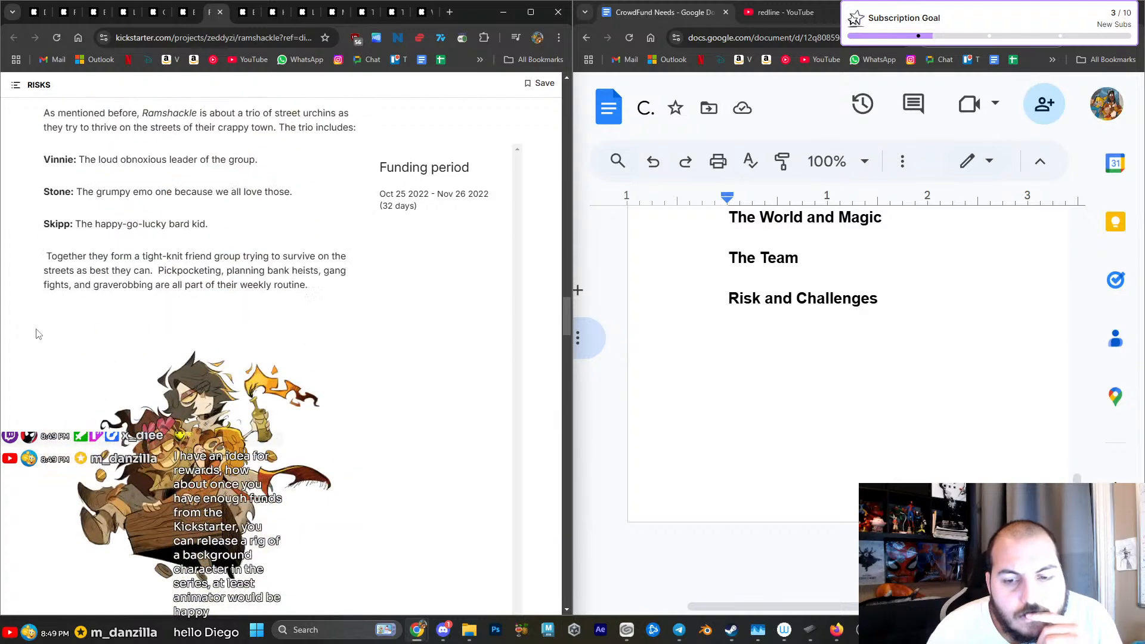
{"action": "scroll", "coordinate": [37, 333], "scroll_direction": "up", "scroll_amount": 10}
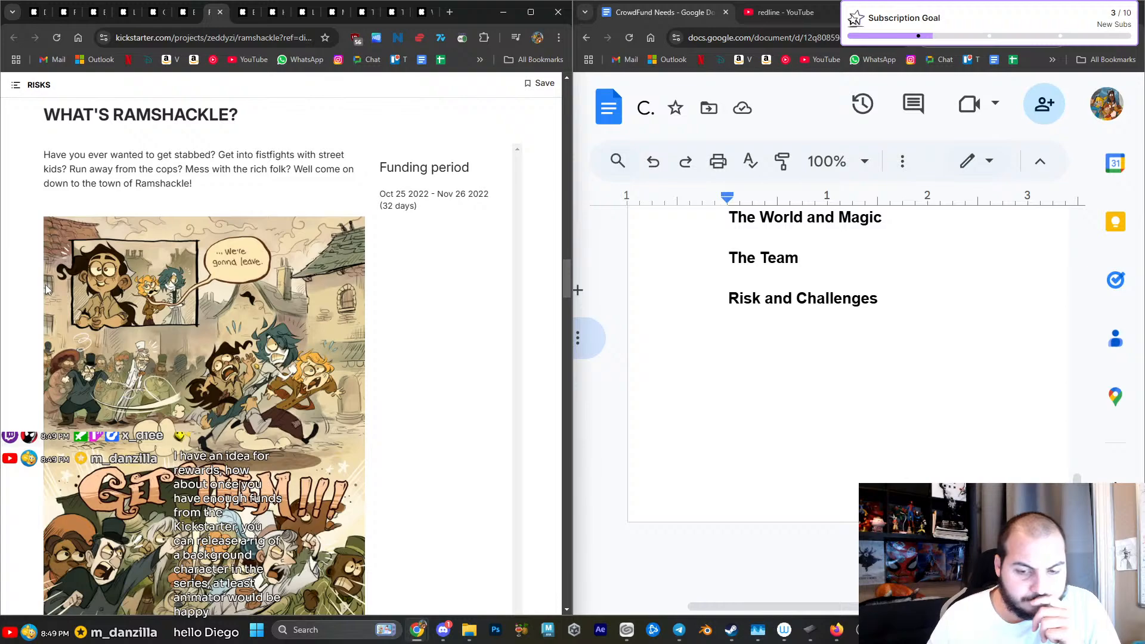
- Open the Black Sands campaign and review its story header, reasons to back, promotional banners, funding goals and press features
{"action": "left_click", "coordinate": [244, 21]}
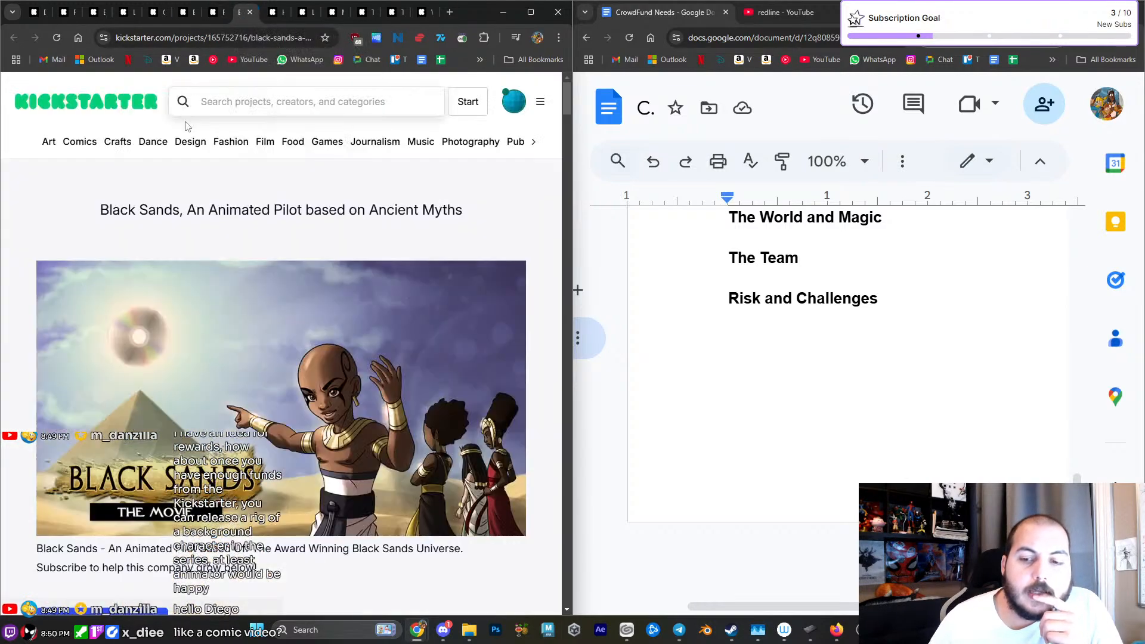
{"action": "scroll", "coordinate": [187, 126], "scroll_direction": "down", "scroll_amount": 2}
{"action": "scroll", "coordinate": [186, 126], "scroll_direction": "down", "scroll_amount": 12}
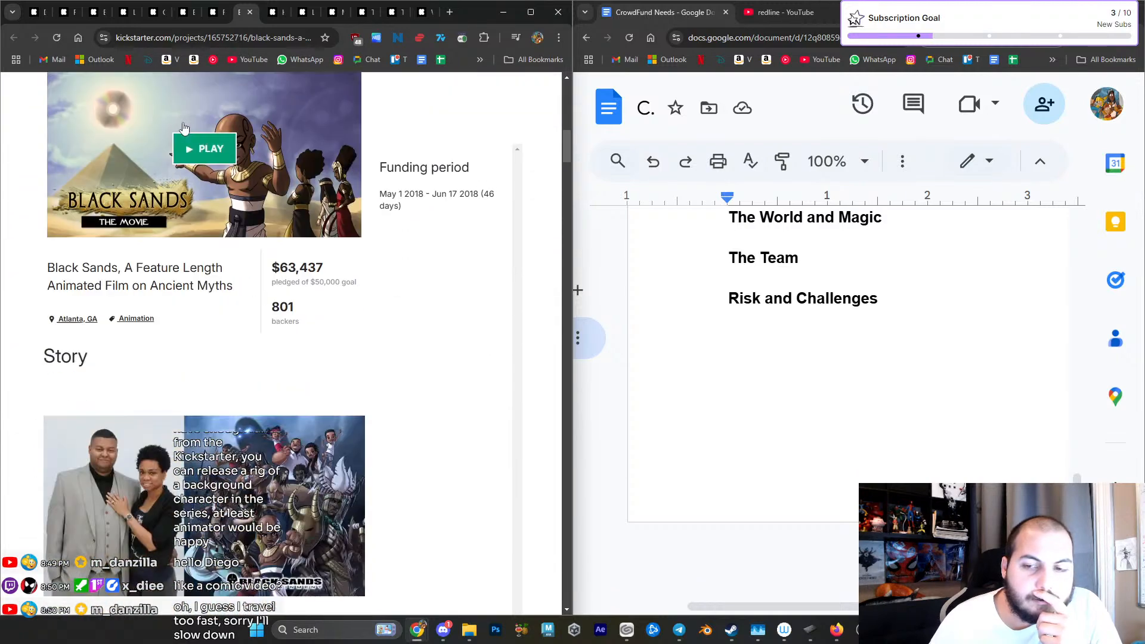
{"action": "scroll", "coordinate": [184, 128], "scroll_direction": "down", "scroll_amount": 2}
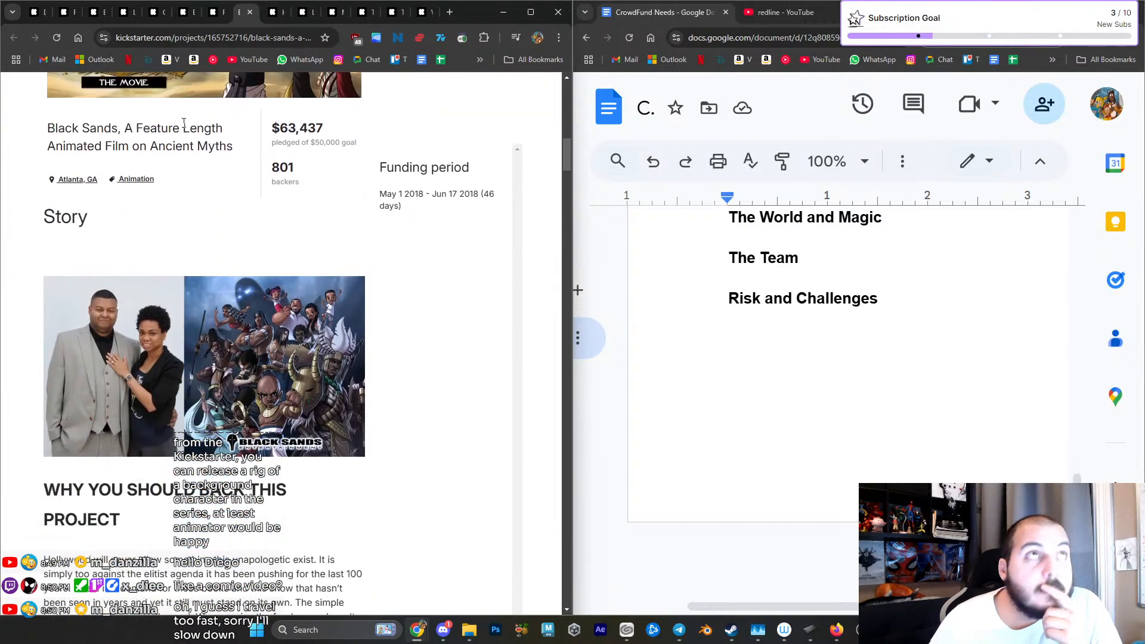
{"action": "scroll", "coordinate": [184, 123], "scroll_direction": "down", "scroll_amount": 10}
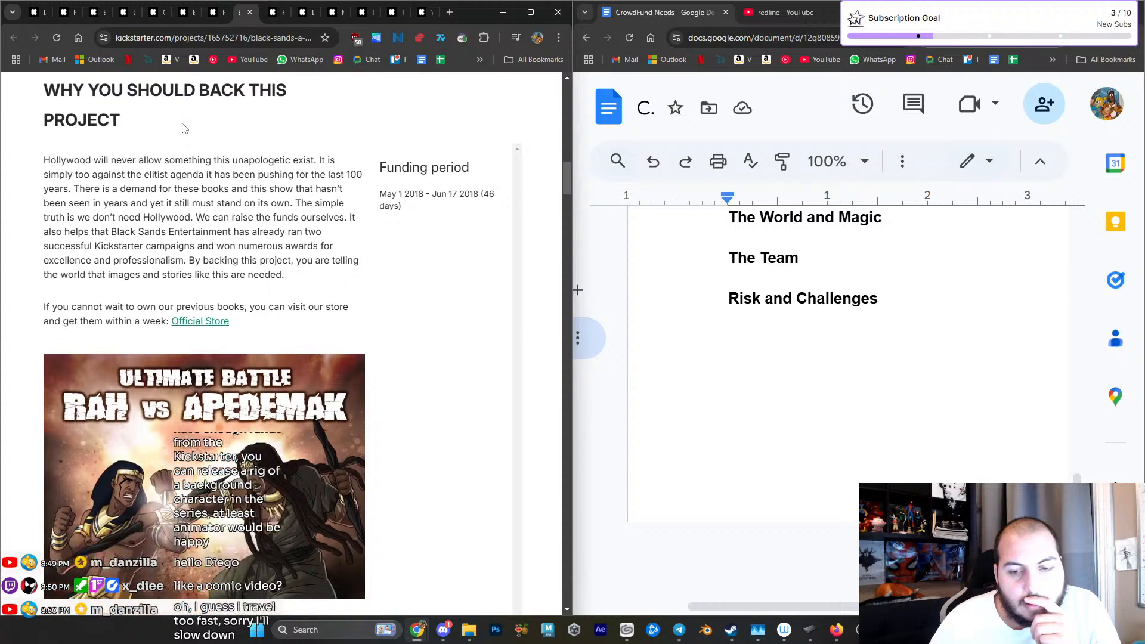
{"action": "scroll", "coordinate": [183, 127], "scroll_direction": "down", "scroll_amount": 2}
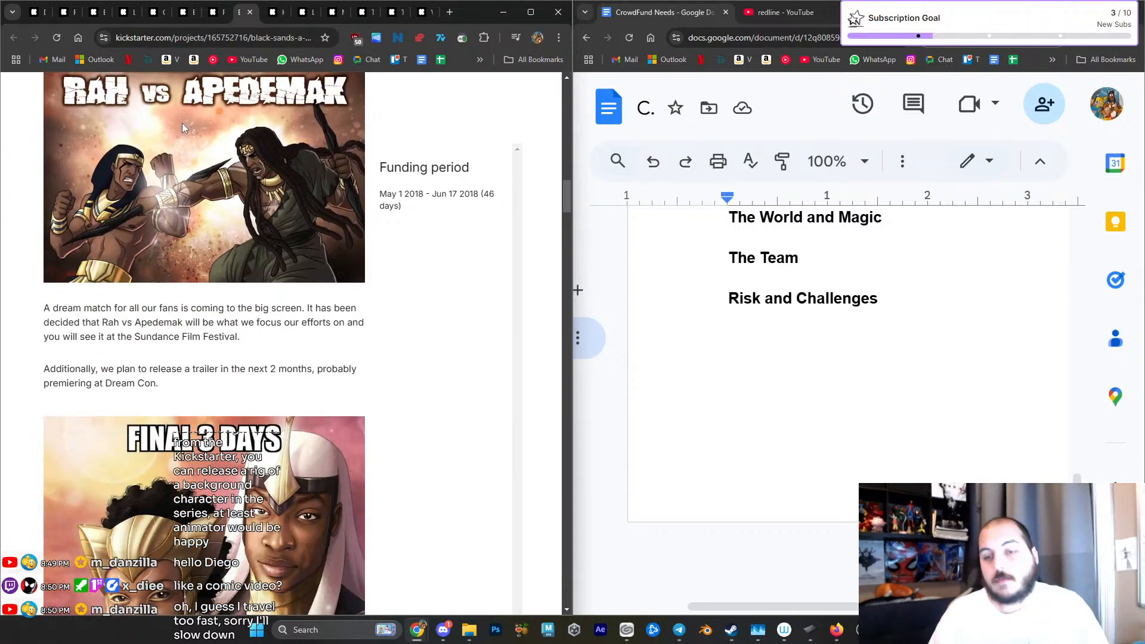
{"action": "scroll", "coordinate": [273, 254], "scroll_direction": "down", "scroll_amount": 12}
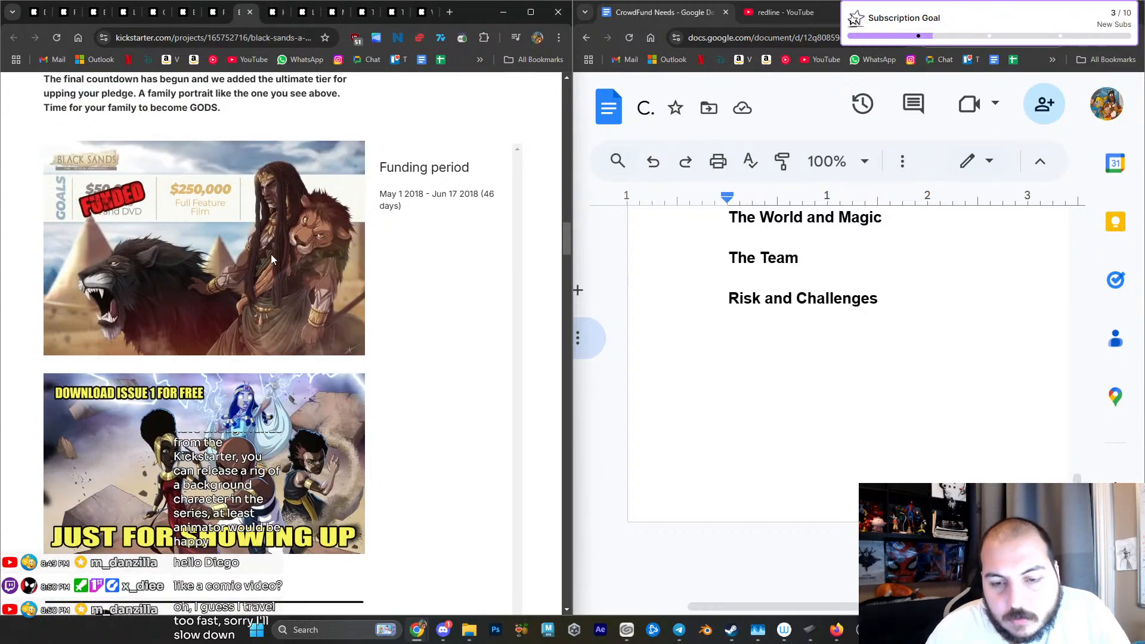
{"action": "scroll", "coordinate": [271, 255], "scroll_direction": "down", "scroll_amount": 3}
{"action": "scroll", "coordinate": [271, 256], "scroll_direction": "down", "scroll_amount": 5}
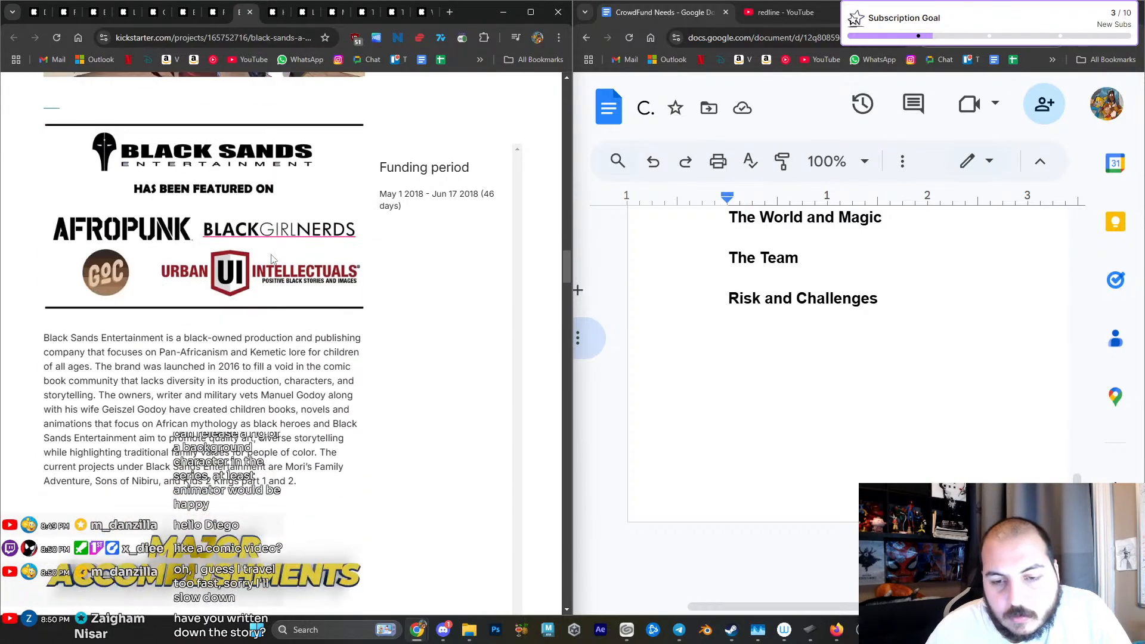
{"action": "scroll", "coordinate": [267, 253], "scroll_direction": "down", "scroll_amount": 6}
- Open the HEATHENS indie animated pilot campaign and examine its Story and The Crew banners, studio logos and director introduction
{"action": "left_click", "coordinate": [276, 12]}
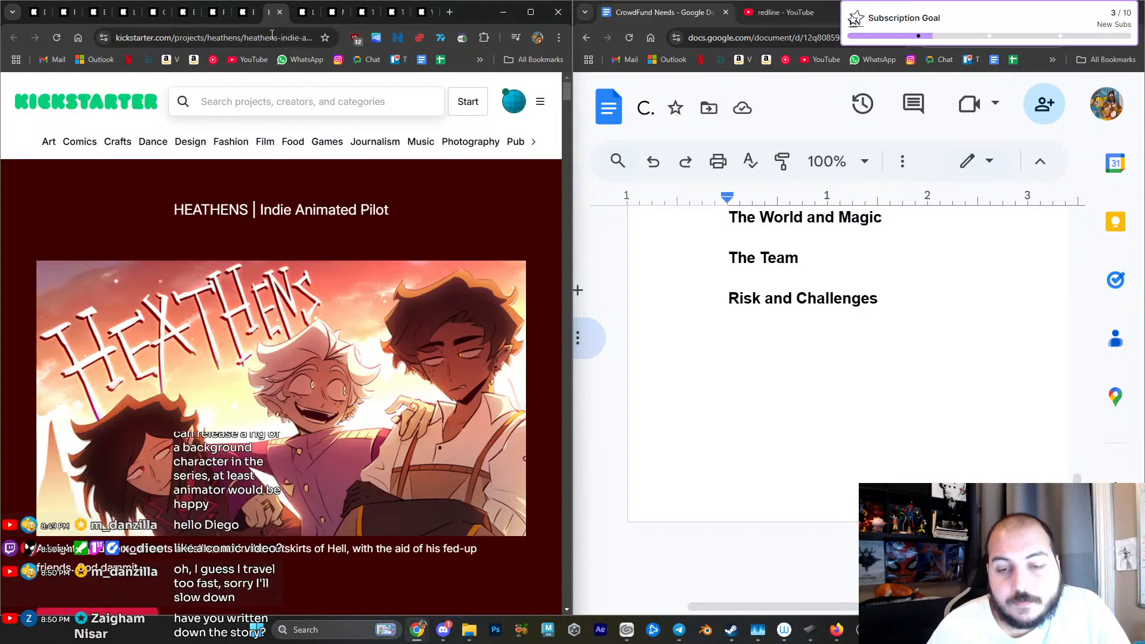
{"action": "scroll", "coordinate": [287, 203], "scroll_direction": "down", "scroll_amount": 5}
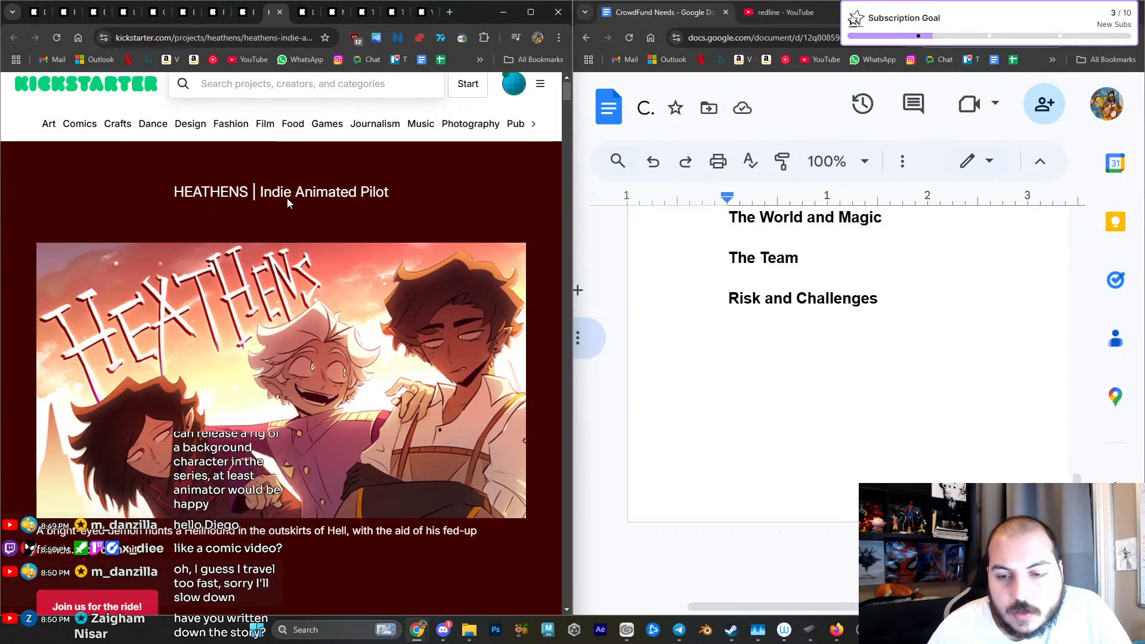
{"action": "scroll", "coordinate": [288, 203], "scroll_direction": "down", "scroll_amount": 11}
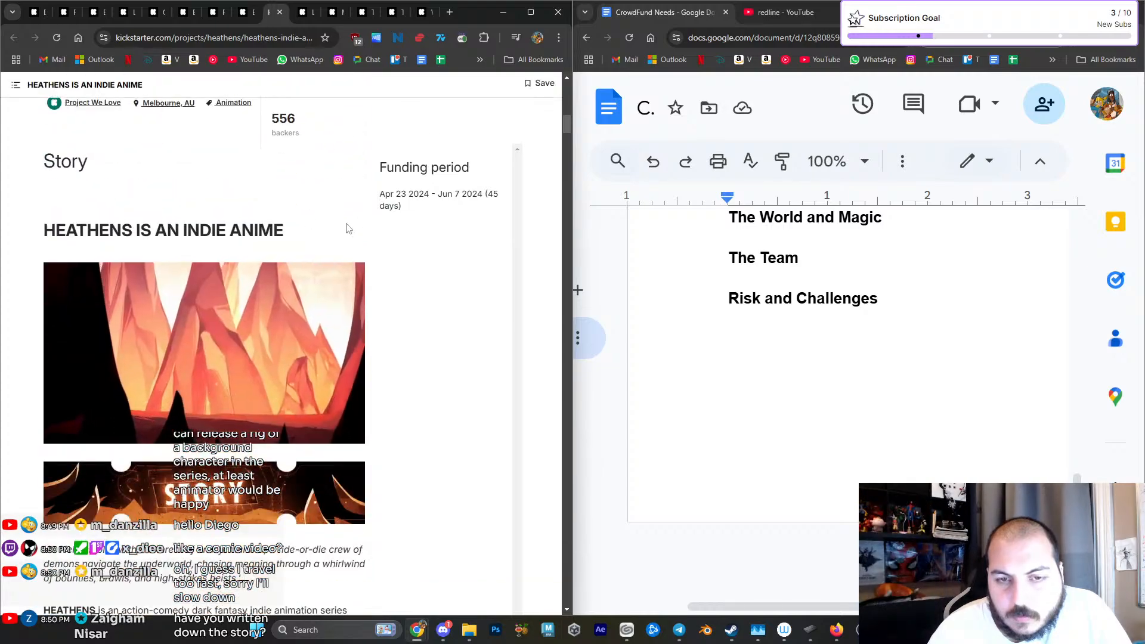
{"action": "scroll", "coordinate": [349, 229], "scroll_direction": "down", "scroll_amount": 8}
{"action": "scroll", "coordinate": [348, 229], "scroll_direction": "down", "scroll_amount": 10}
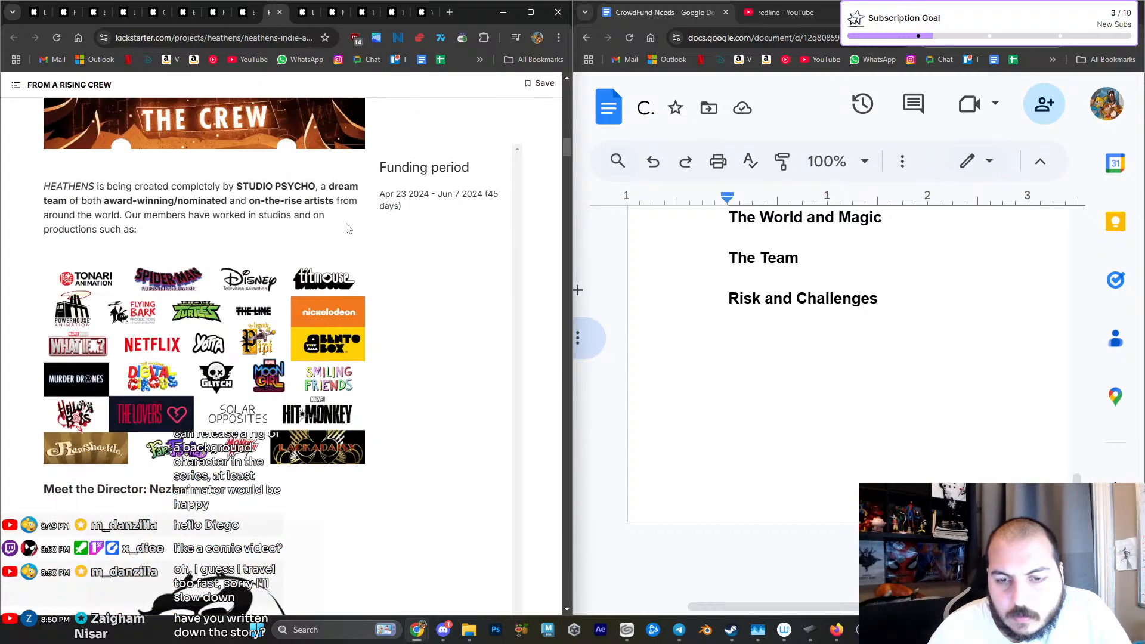
{"action": "scroll", "coordinate": [348, 228], "scroll_direction": "up", "scroll_amount": 7}
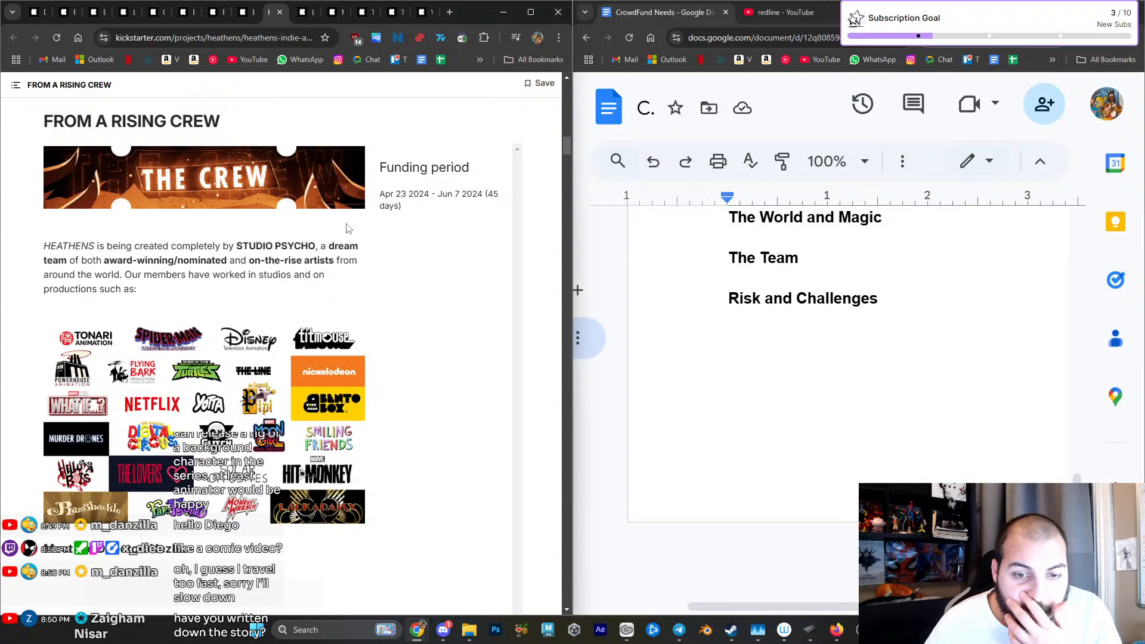
{"action": "scroll", "coordinate": [348, 228], "scroll_direction": "down", "scroll_amount": 15}
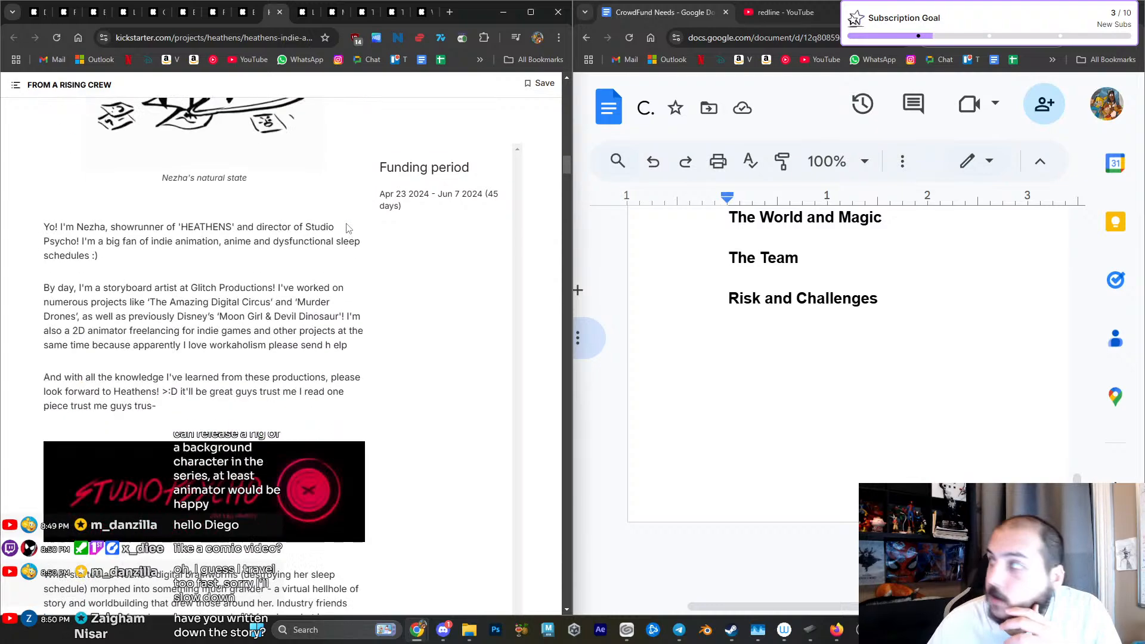
- Review the HEATHENS director introduction, Studio Psycho banner and "AN ENTIRELY INDEPENDENT PRODUCTION" section with its pilot artwork
{"action": "scroll", "coordinate": [346, 228], "scroll_direction": "down", "scroll_amount": 1}
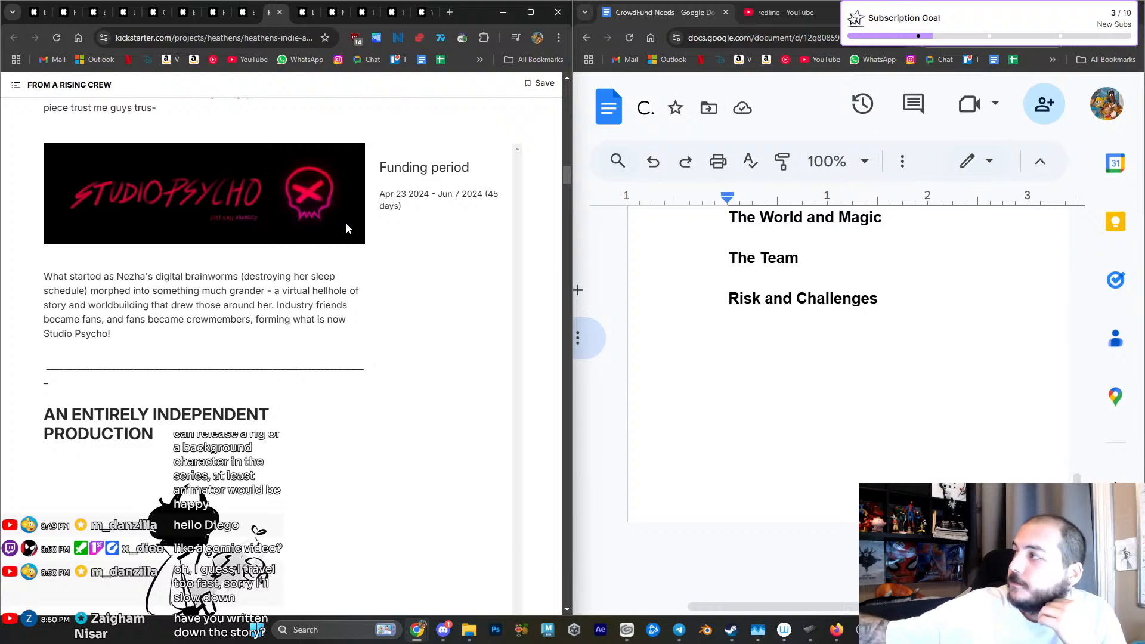
{"action": "scroll", "coordinate": [345, 228], "scroll_direction": "down", "scroll_amount": 12}
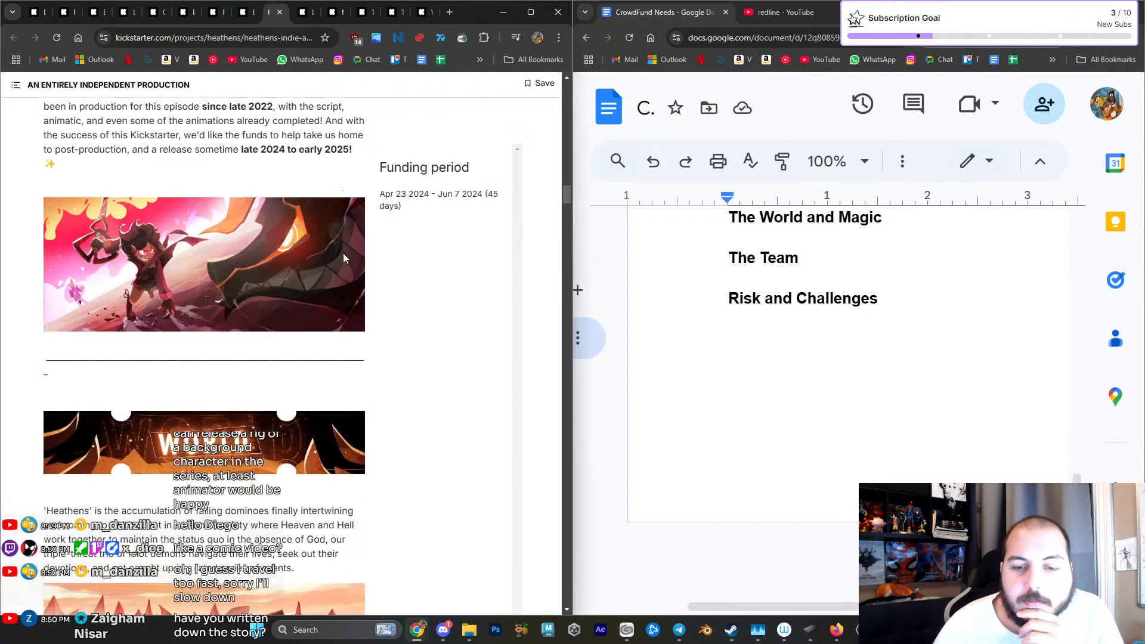
{"action": "scroll", "coordinate": [344, 253], "scroll_direction": "up", "scroll_amount": 5}
{"action": "scroll", "coordinate": [345, 254], "scroll_direction": "up", "scroll_amount": 6}
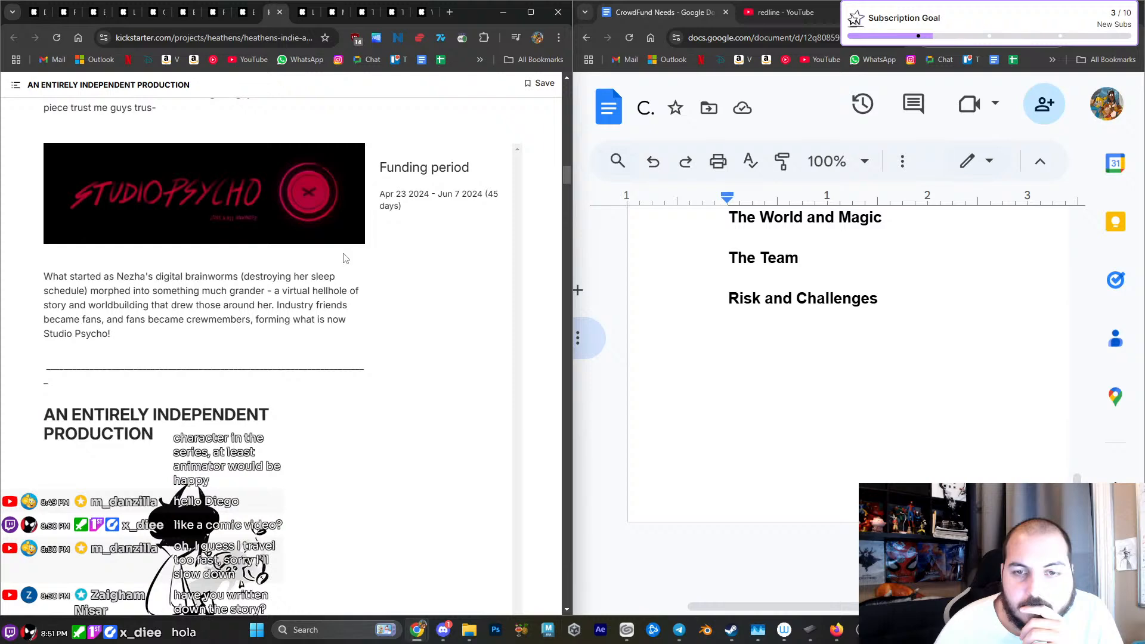
{"action": "scroll", "coordinate": [344, 258], "scroll_direction": "down", "scroll_amount": 5}
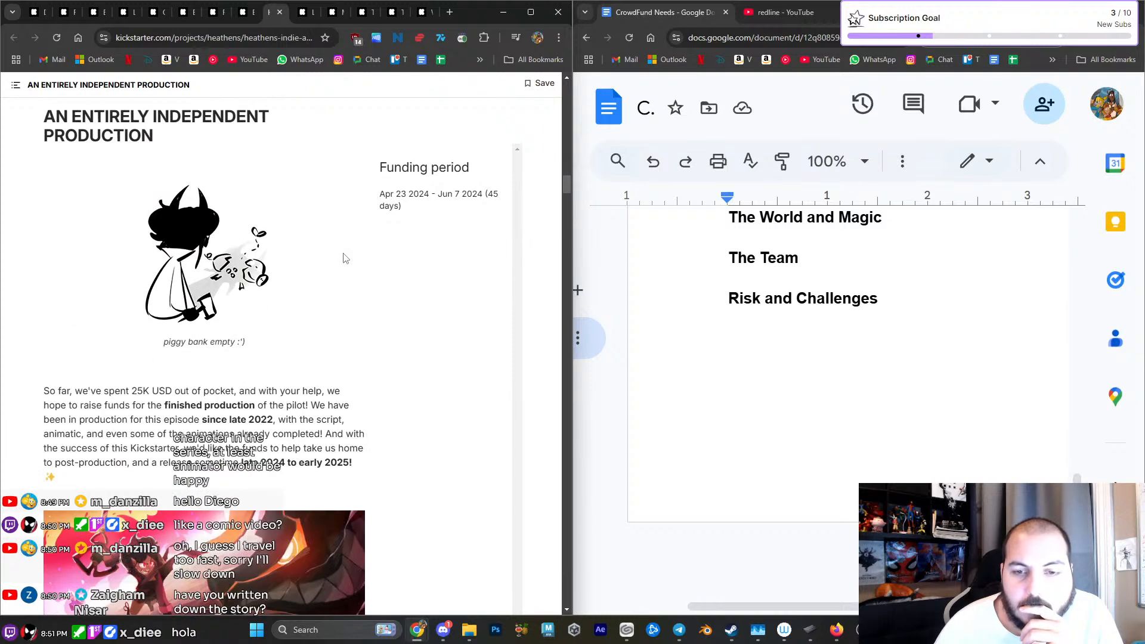
{"action": "scroll", "coordinate": [344, 258], "scroll_direction": "down", "scroll_amount": 2}
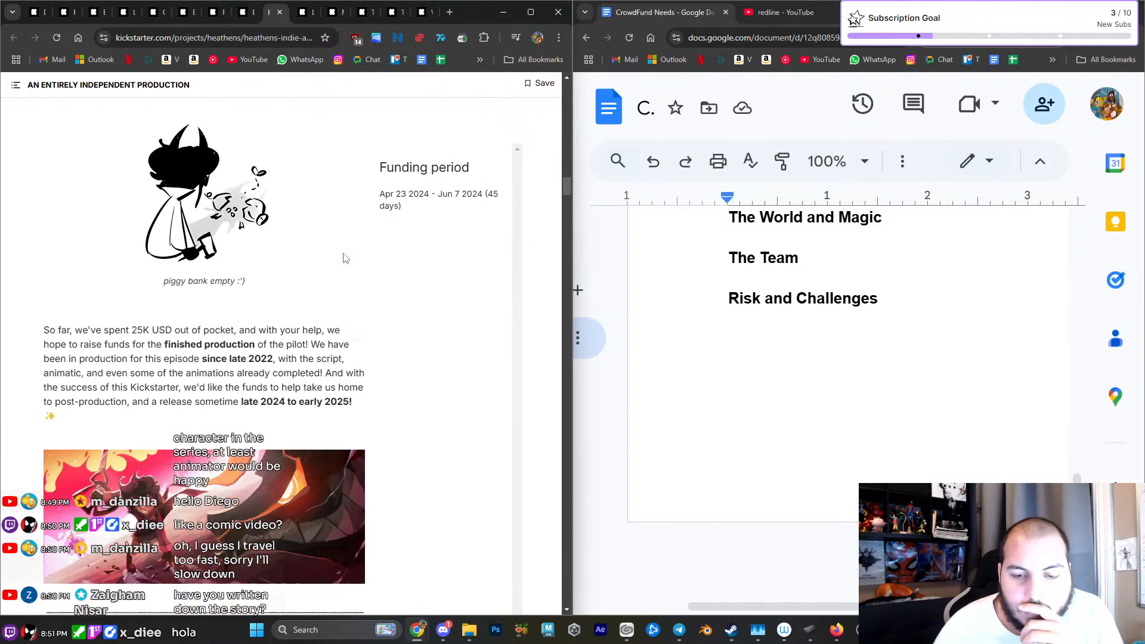
- Examine the HEATHENS World, Areas, Triple-Threat Trio, character card, Hellhounds and Why Kickstarter sections down to the Rewards banner
{"action": "scroll", "coordinate": [344, 258], "scroll_direction": "down", "scroll_amount": 18}
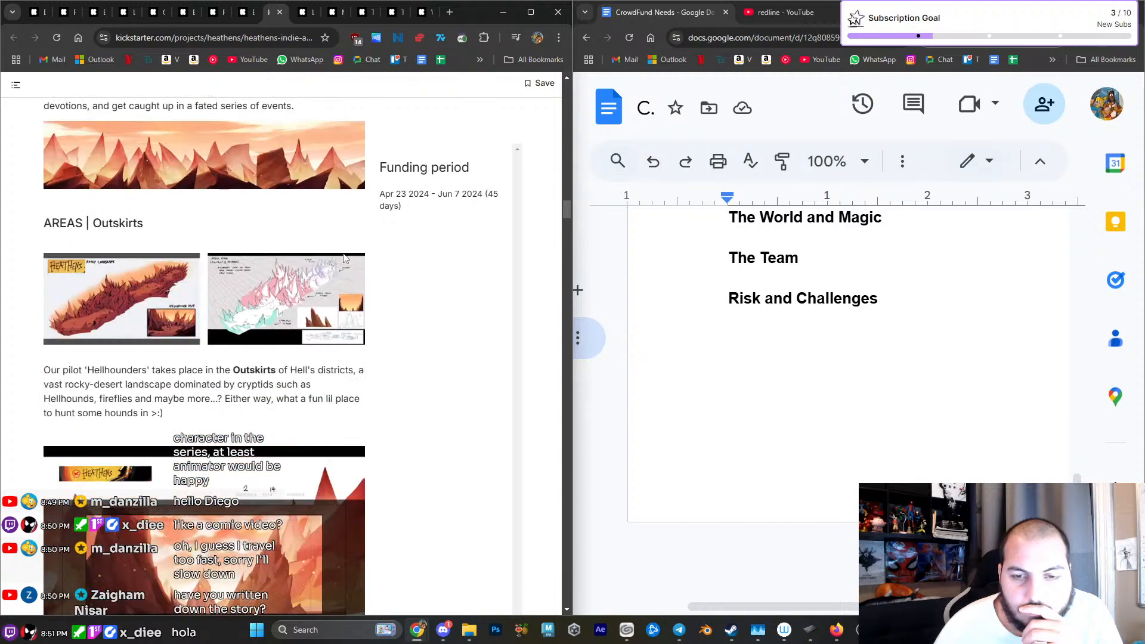
{"action": "scroll", "coordinate": [343, 257], "scroll_direction": "down", "scroll_amount": 10}
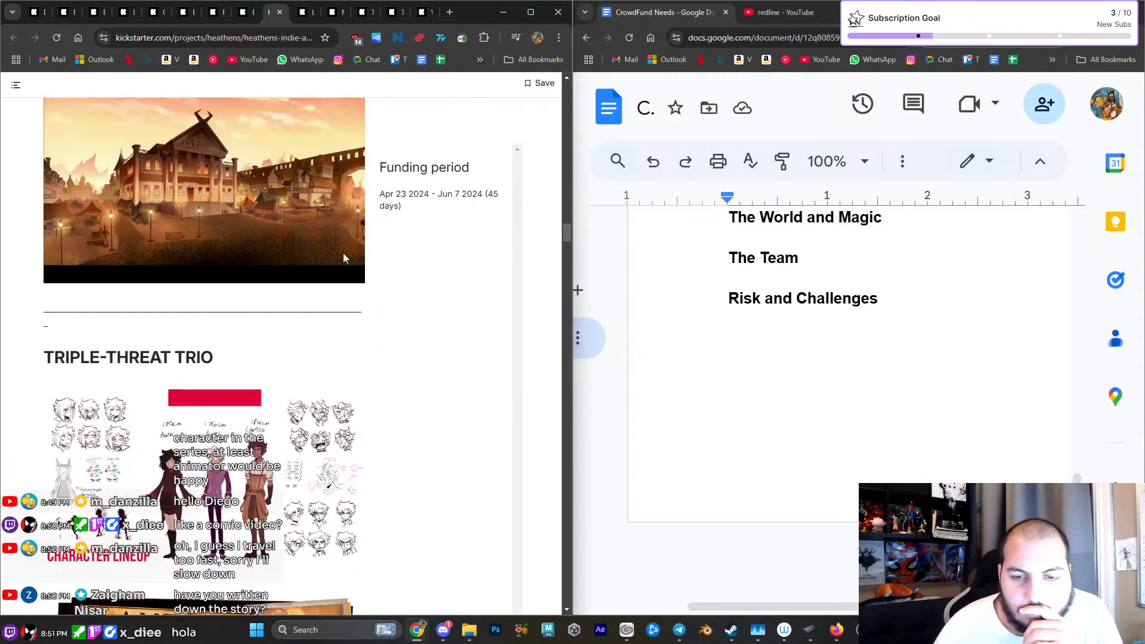
{"action": "scroll", "coordinate": [344, 258], "scroll_direction": "down", "scroll_amount": 15}
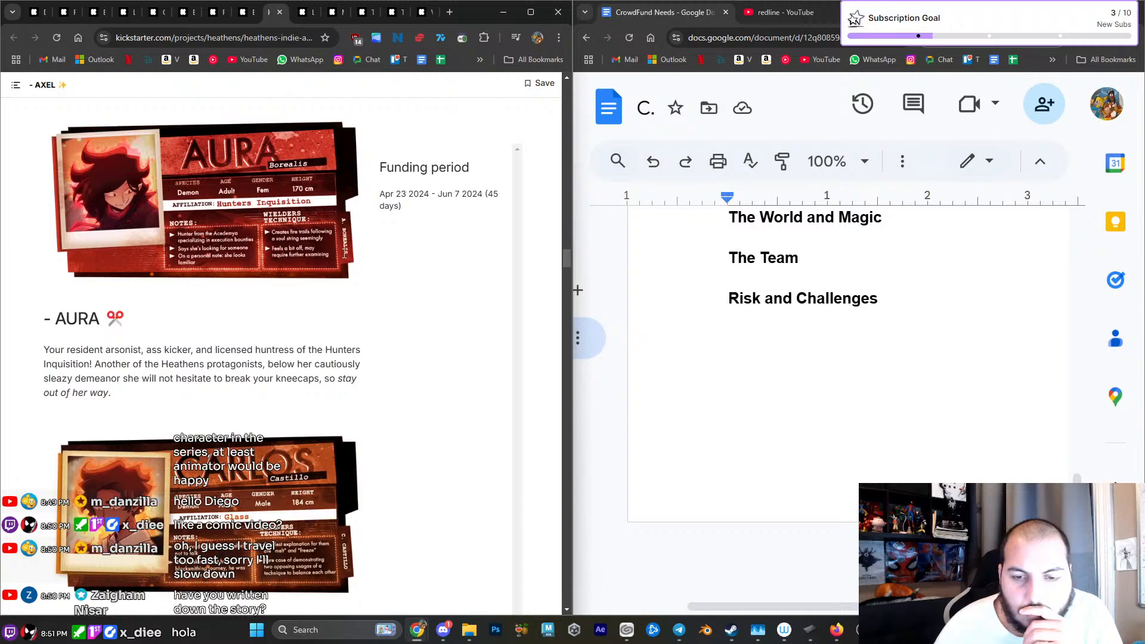
{"action": "scroll", "coordinate": [344, 258], "scroll_direction": "down", "scroll_amount": 8}
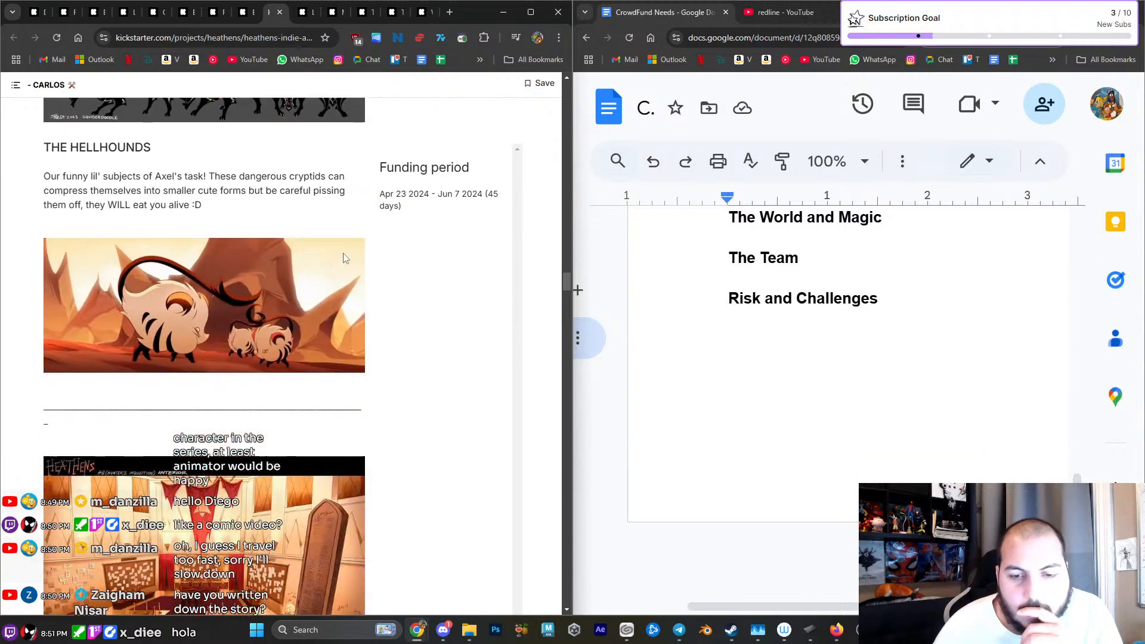
{"action": "scroll", "coordinate": [342, 258], "scroll_direction": "down", "scroll_amount": 10}
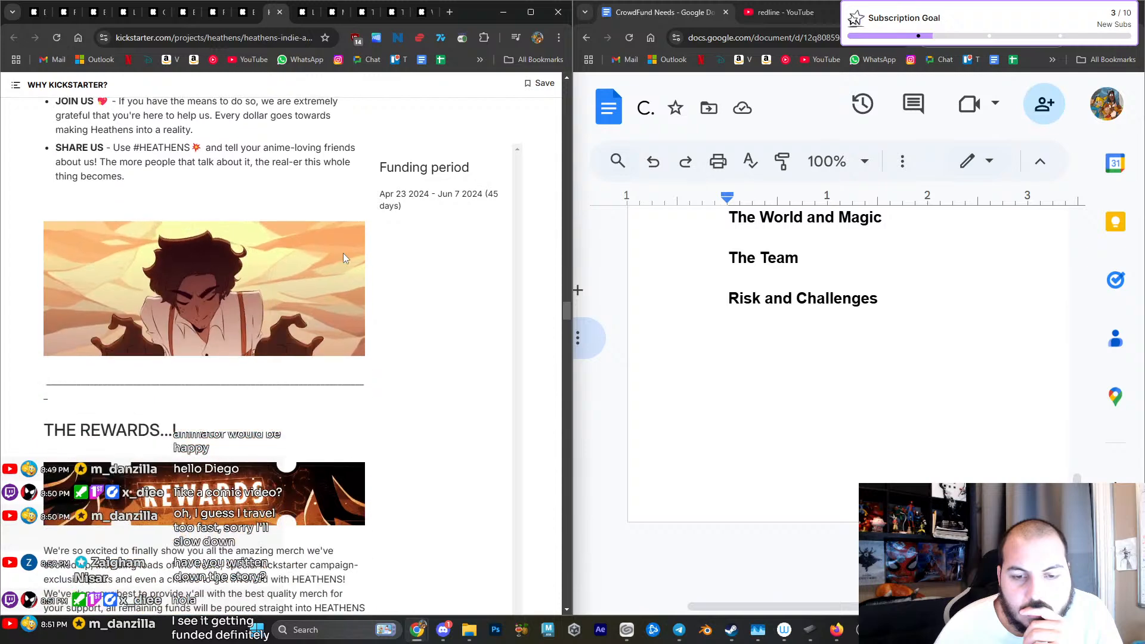
{"action": "scroll", "coordinate": [343, 258], "scroll_direction": "down", "scroll_amount": 1}
{"action": "scroll", "coordinate": [344, 257], "scroll_direction": "down", "scroll_amount": 1}
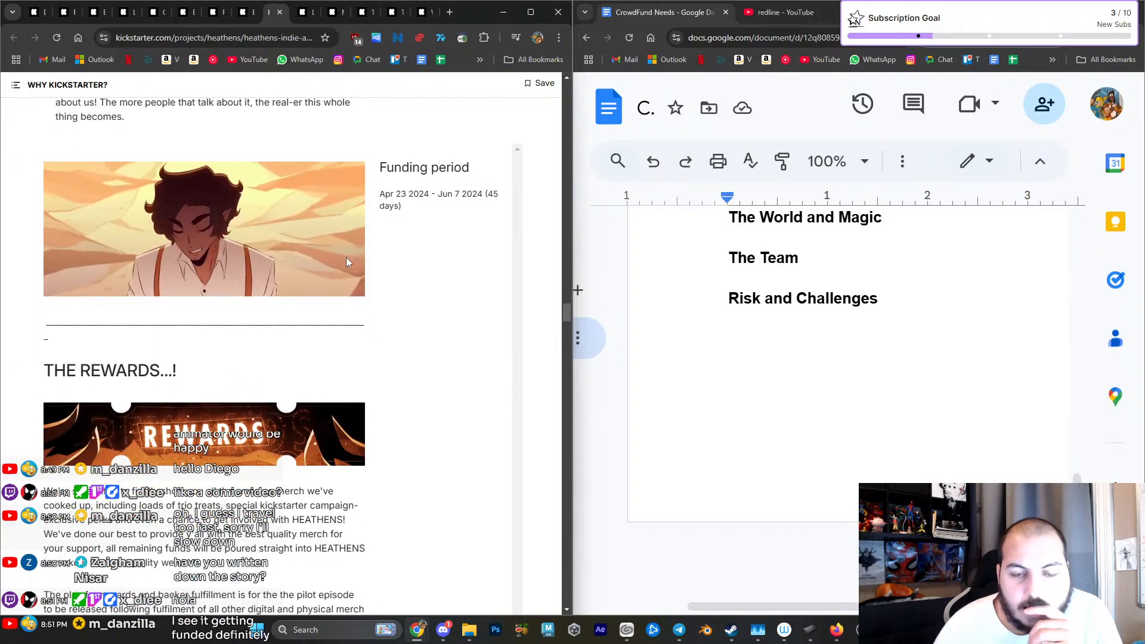
- Go back over the HEATHENS page's section order and artwork from Why Kickstarter up to The Crew banner
{"action": "scroll", "coordinate": [433, 331], "scroll_direction": "up", "scroll_amount": 12}
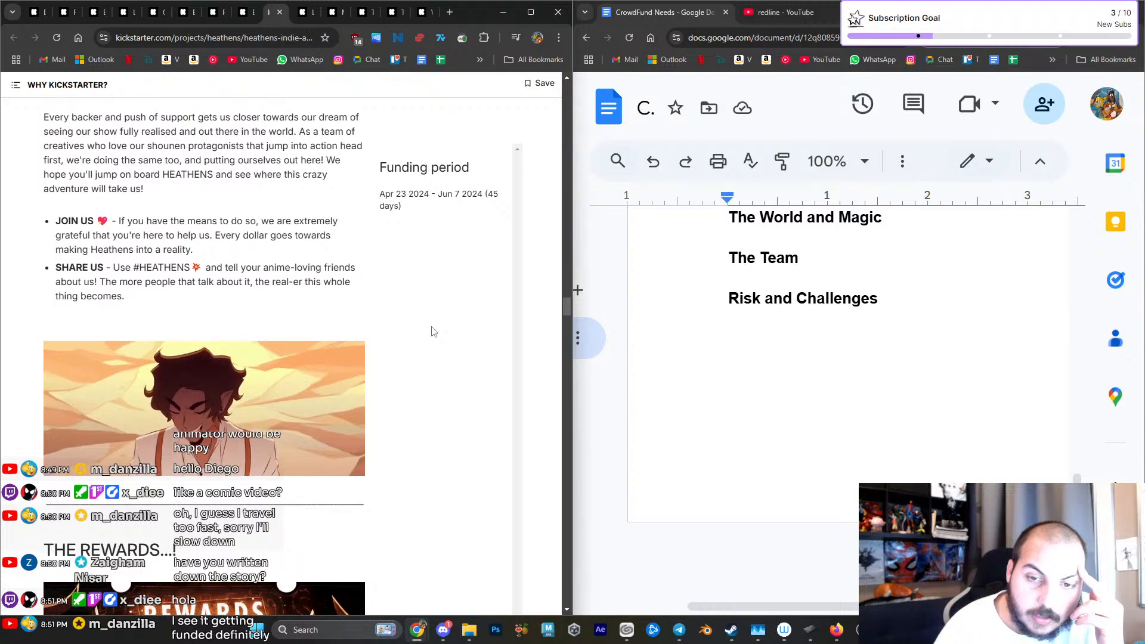
{"action": "scroll", "coordinate": [433, 331], "scroll_direction": "up", "scroll_amount": 2}
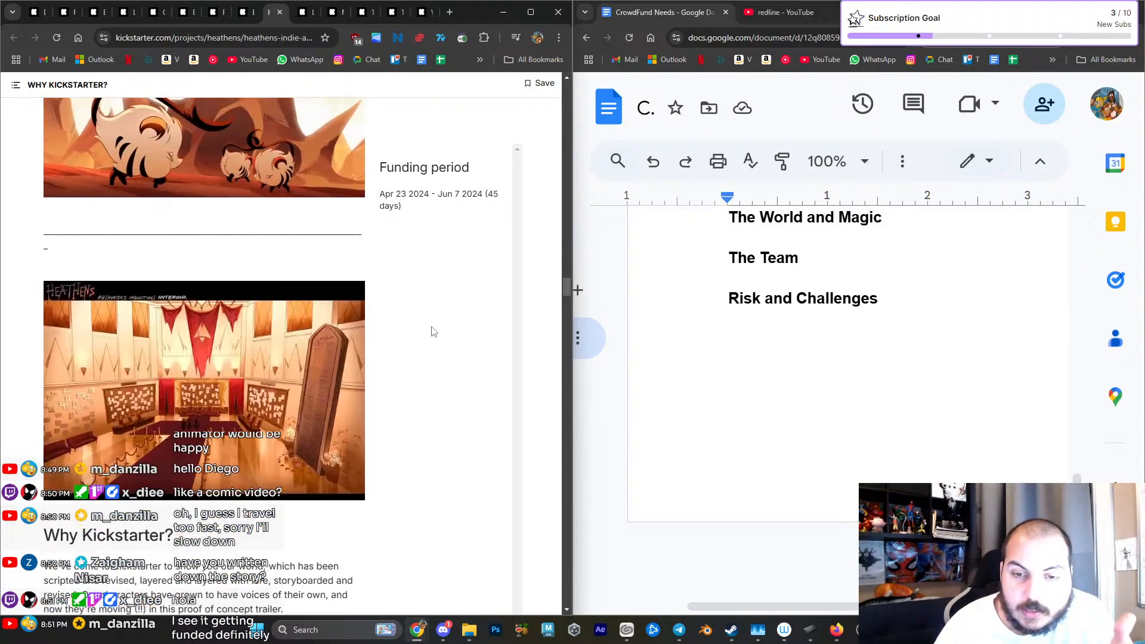
{"action": "scroll", "coordinate": [434, 332], "scroll_direction": "up", "scroll_amount": 12}
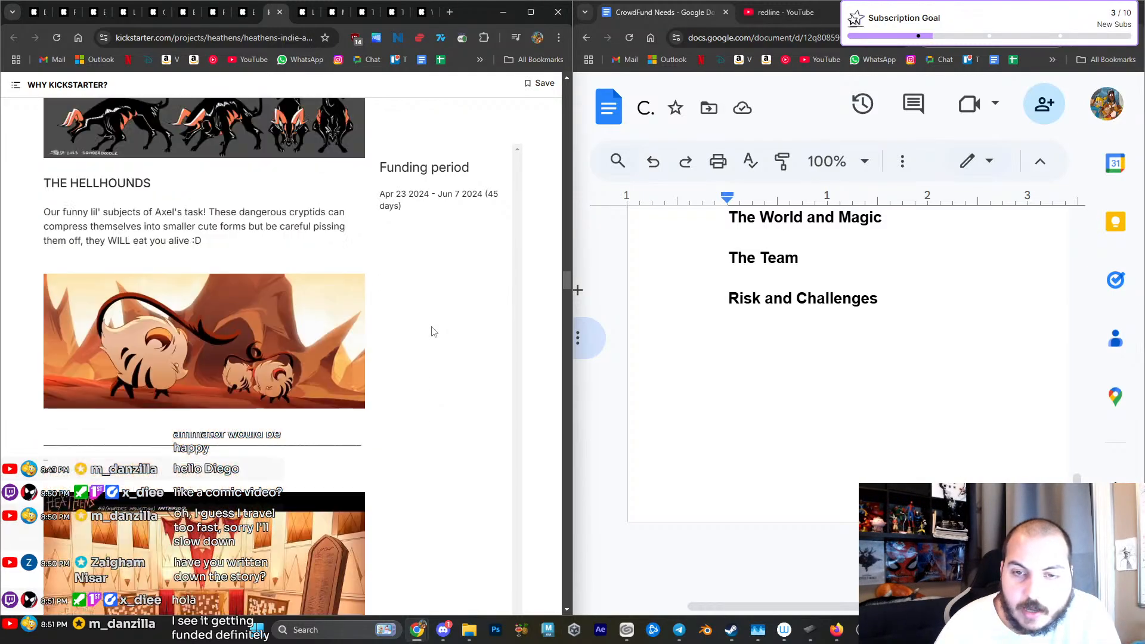
{"action": "scroll", "coordinate": [434, 331], "scroll_direction": "up", "scroll_amount": 5}
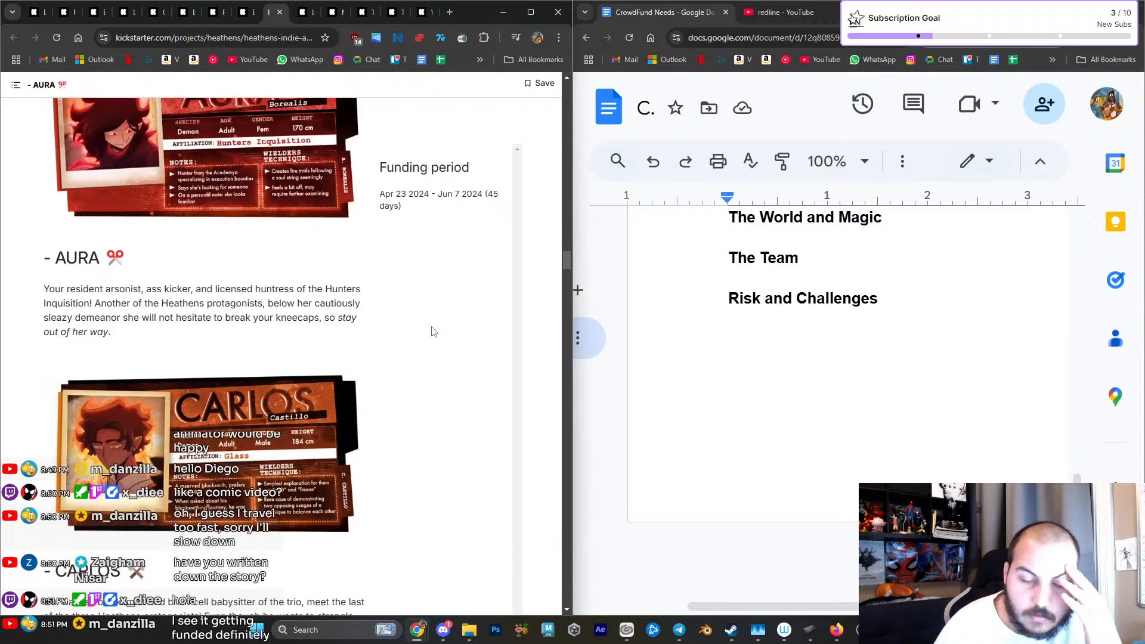
{"action": "scroll", "coordinate": [433, 331], "scroll_direction": "up", "scroll_amount": 15}
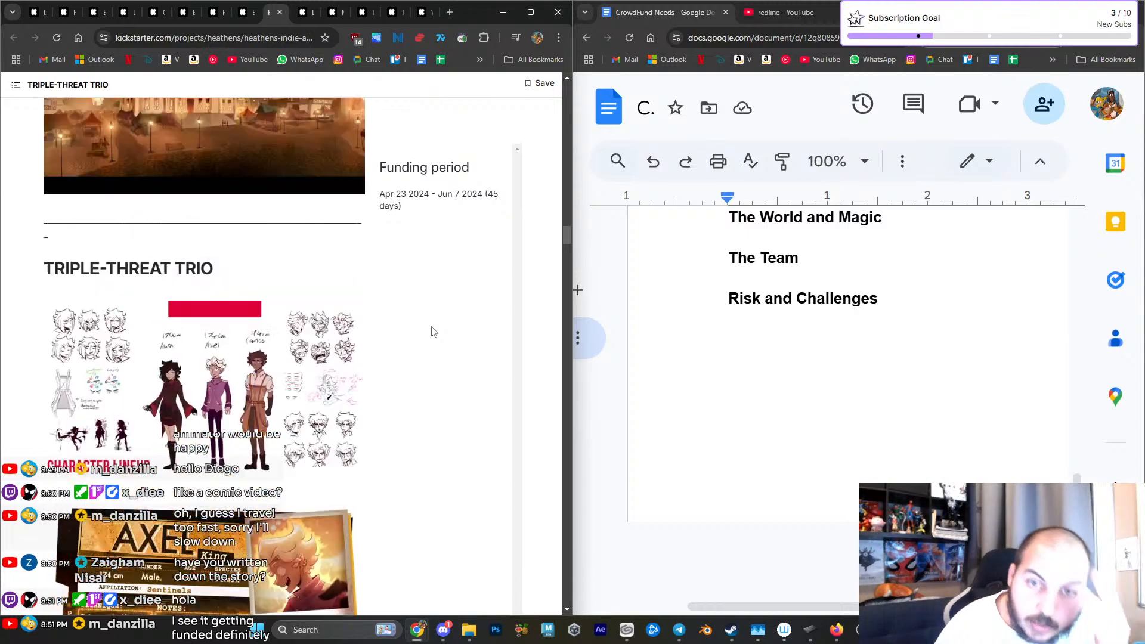
{"action": "scroll", "coordinate": [434, 332], "scroll_direction": "up", "scroll_amount": 15}
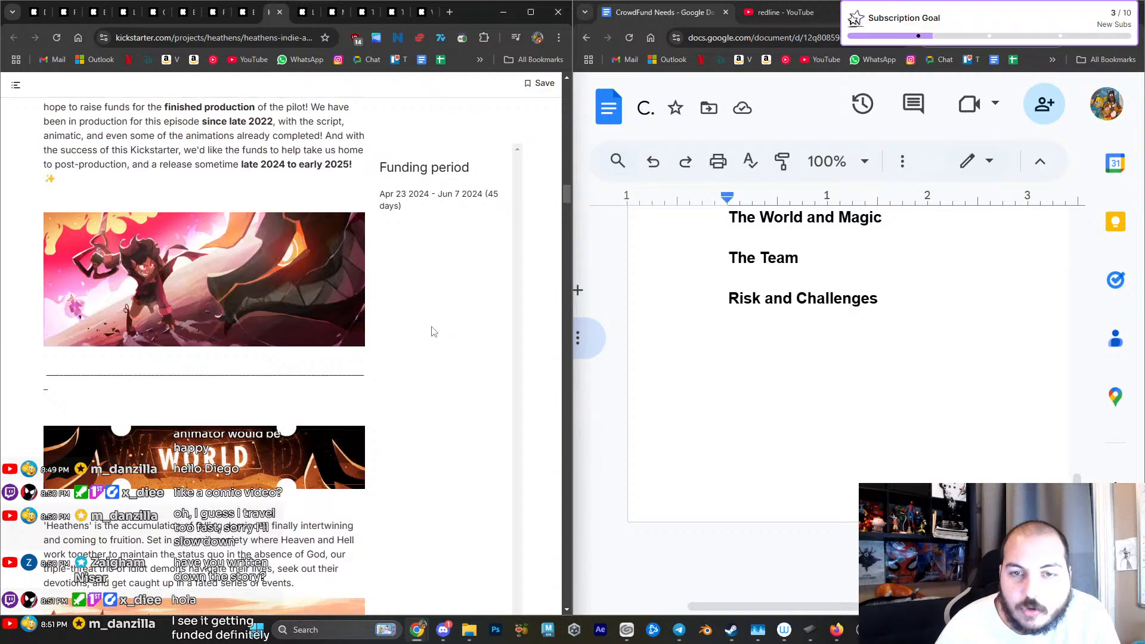
{"action": "scroll", "coordinate": [433, 331], "scroll_direction": "up", "scroll_amount": 10}
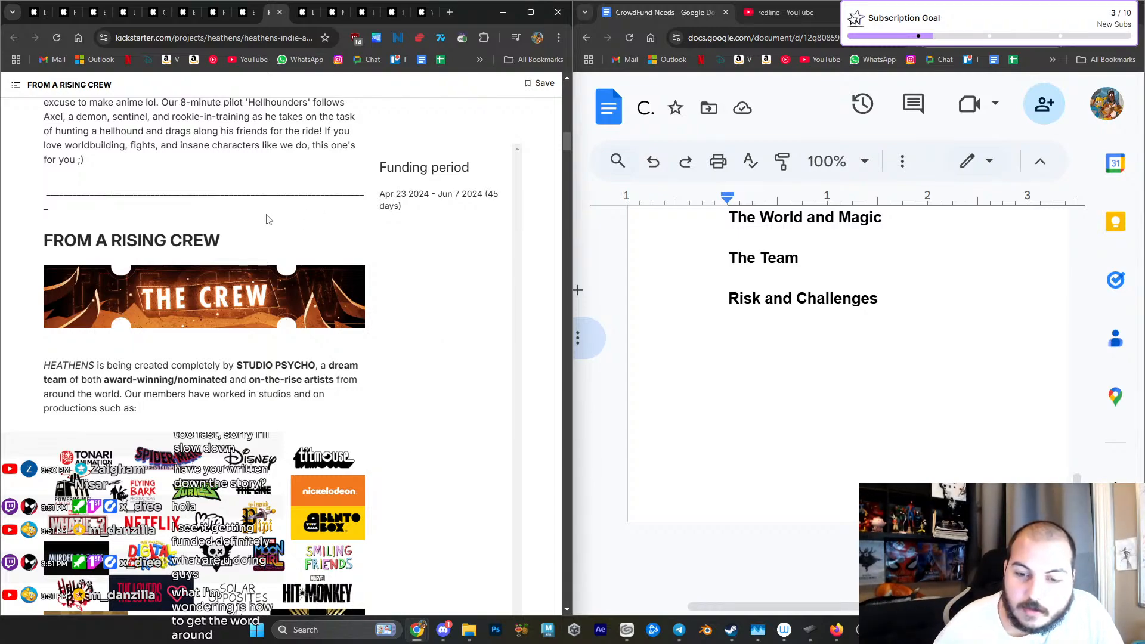
- Look through the HEATHENS merchandise rewards, including star badges and die cut stickers, and the Stretch Goals tickets
{"action": "scroll", "coordinate": [283, 233], "scroll_direction": "down", "scroll_amount": 15}
{"action": "scroll", "coordinate": [283, 234], "scroll_direction": "down", "scroll_amount": 20}
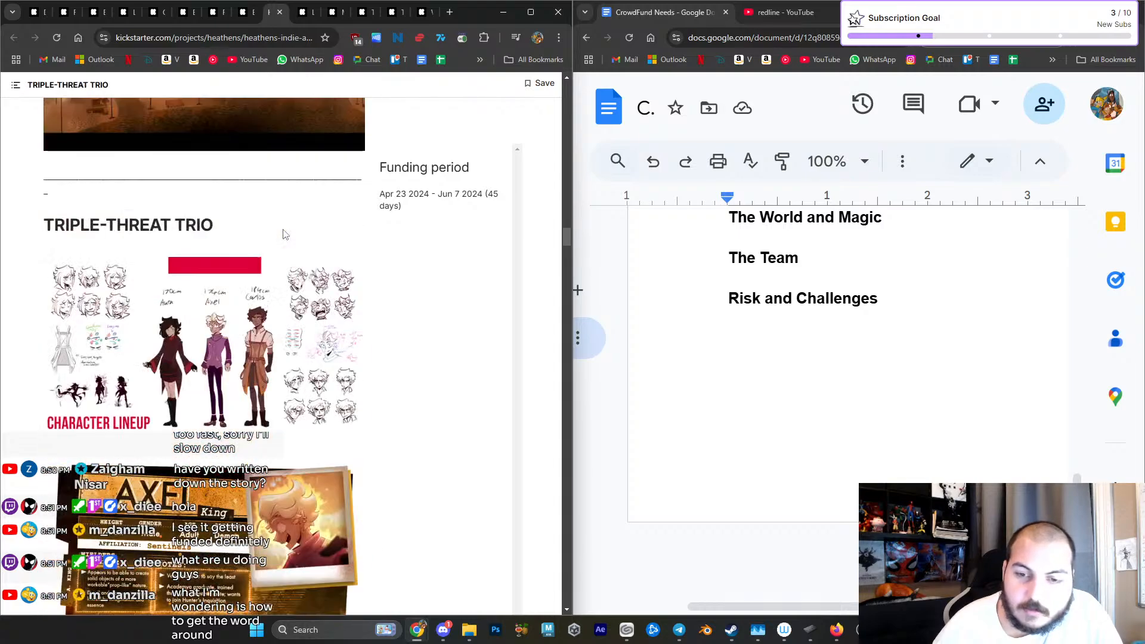
{"action": "scroll", "coordinate": [283, 234], "scroll_direction": "down", "scroll_amount": 5}
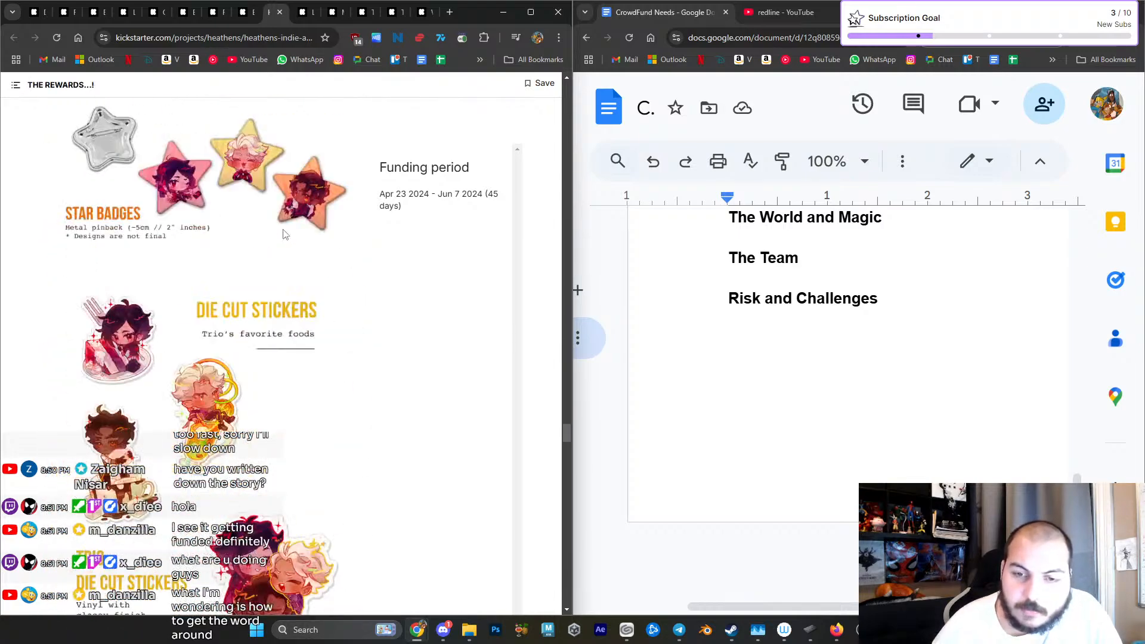
{"action": "scroll", "coordinate": [283, 234], "scroll_direction": "down", "scroll_amount": 5}
{"action": "scroll", "coordinate": [289, 261], "scroll_direction": "down", "scroll_amount": 5}
{"action": "scroll", "coordinate": [291, 263], "scroll_direction": "up", "scroll_amount": 2}
- Copy the HEATHENS campaign link and paste it below "Risk and Challenges" in the CrowdFund Needs document
{"action": "left_click", "coordinate": [191, 39]}
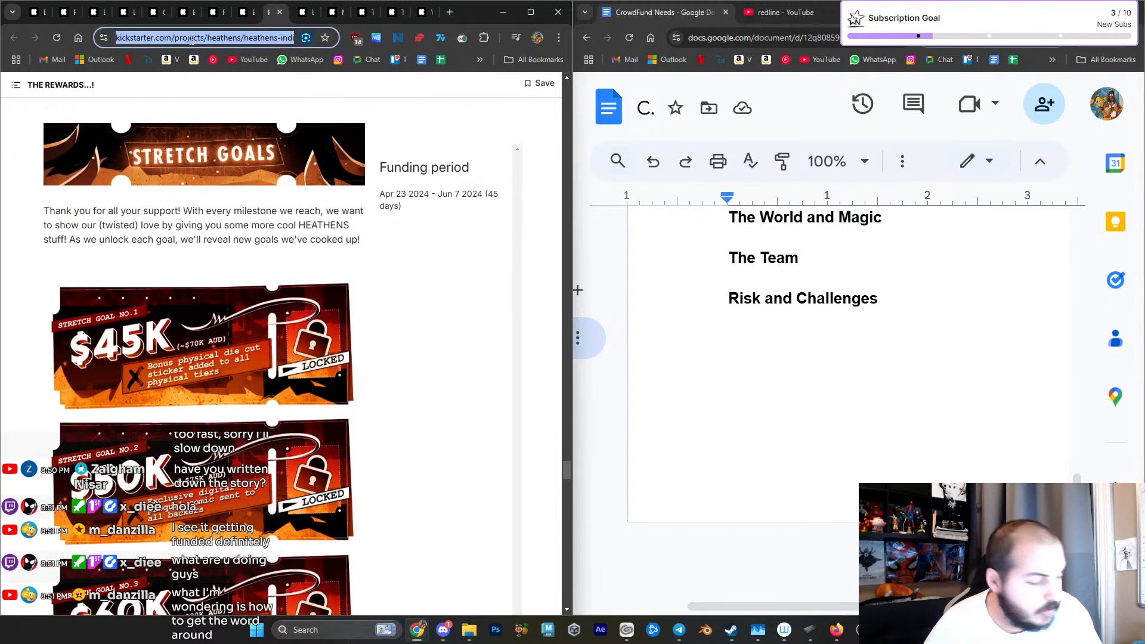
{"action": "left_click", "coordinate": [833, 349]}
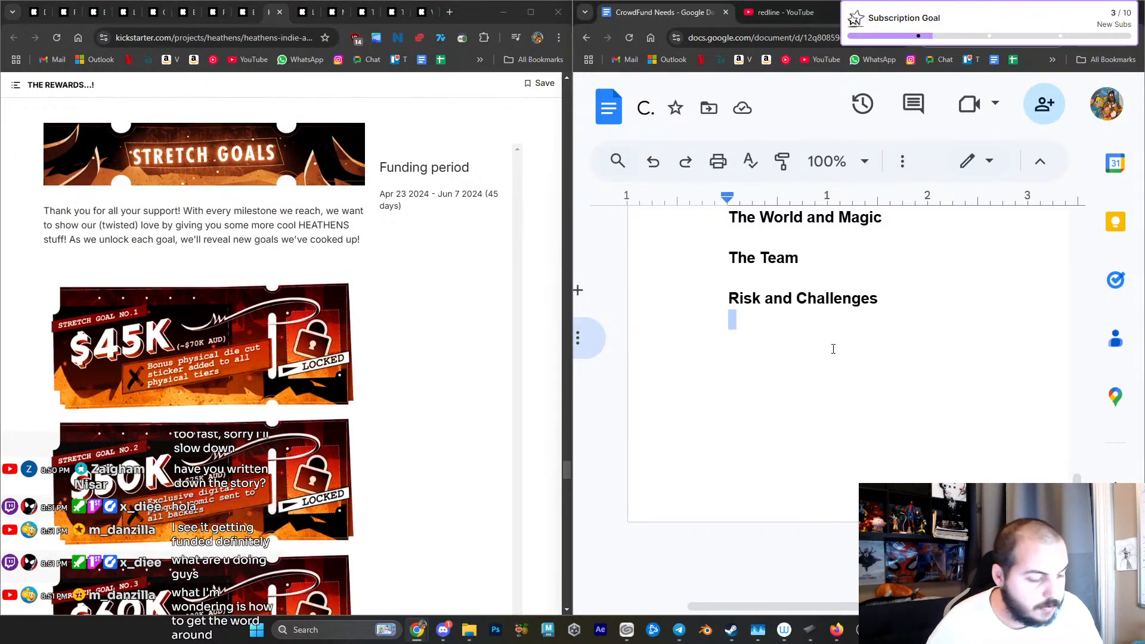
{"action": "key", "text": "Return"}
{"action": "key", "text": "ctrl+v"}
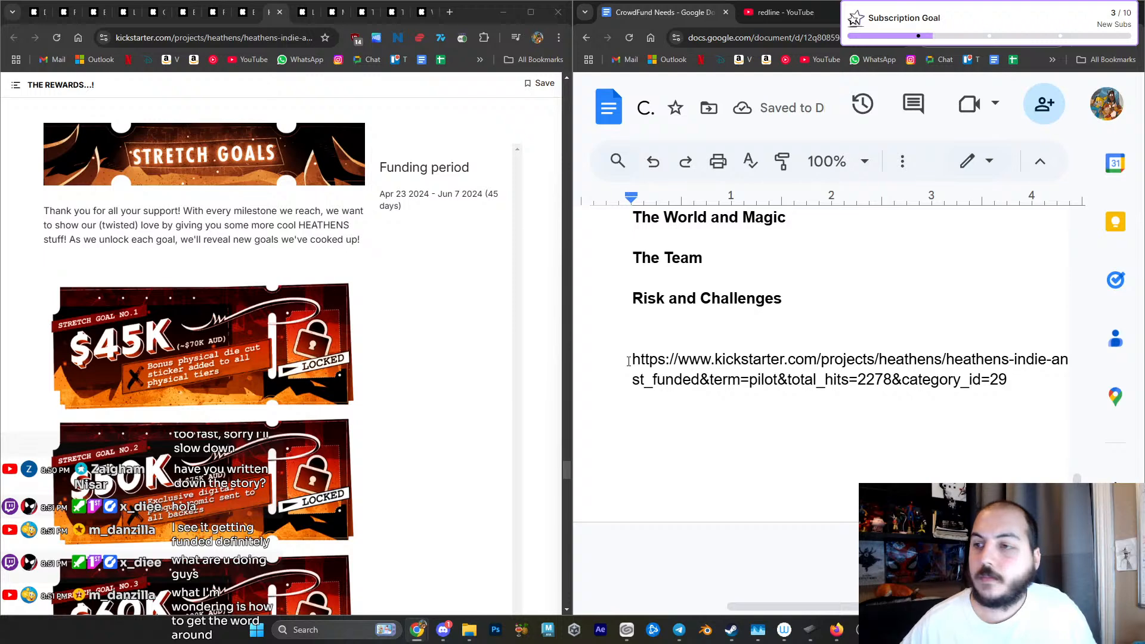
- Switch to Clip Studio Paint, select layer 1 inside cel 1, and reduce the timeline's height for more canvas space
{"action": "left_click", "coordinate": [504, 11]}
{"action": "left_click", "coordinate": [1076, 12]}
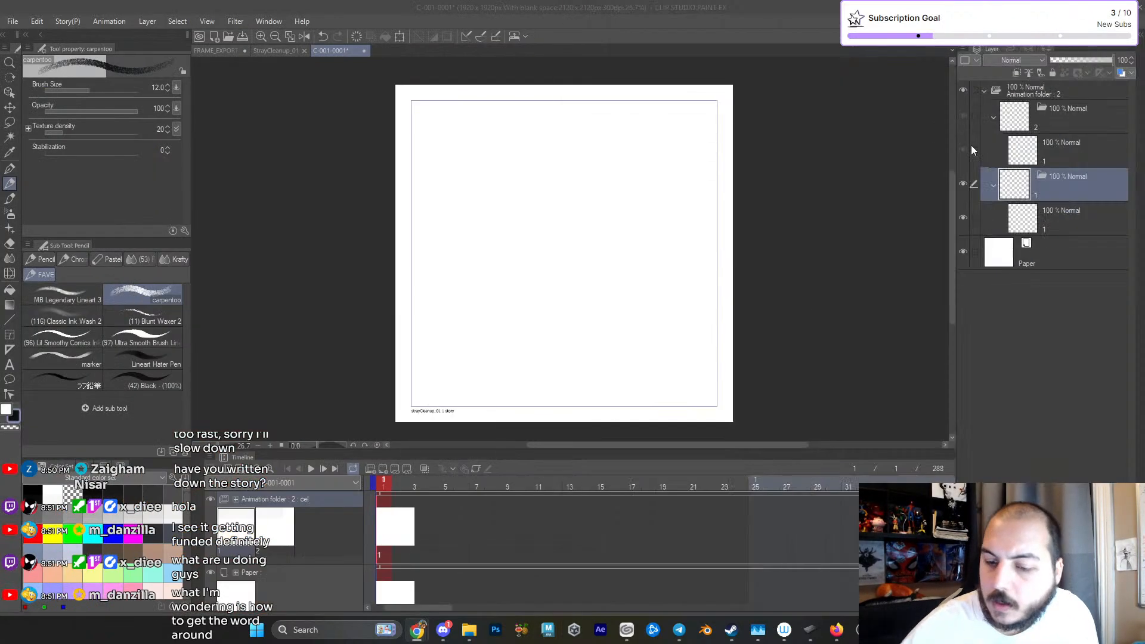
{"action": "left_click", "coordinate": [1040, 227]}
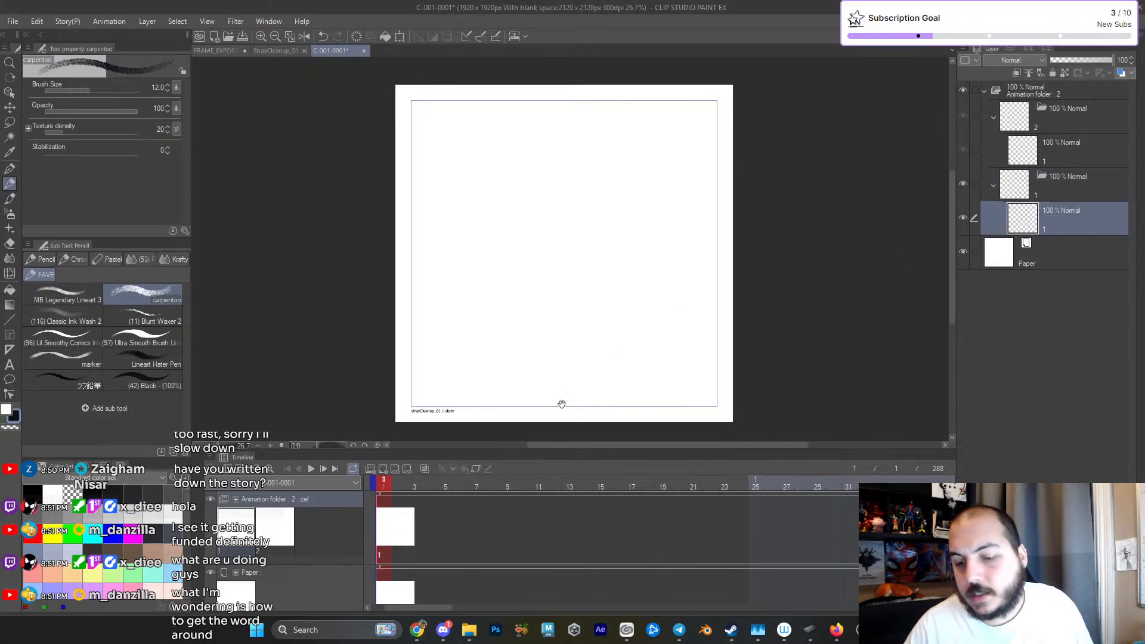
{"action": "left_click_drag", "start_coordinate": [516, 450], "coordinate": [516, 469]}
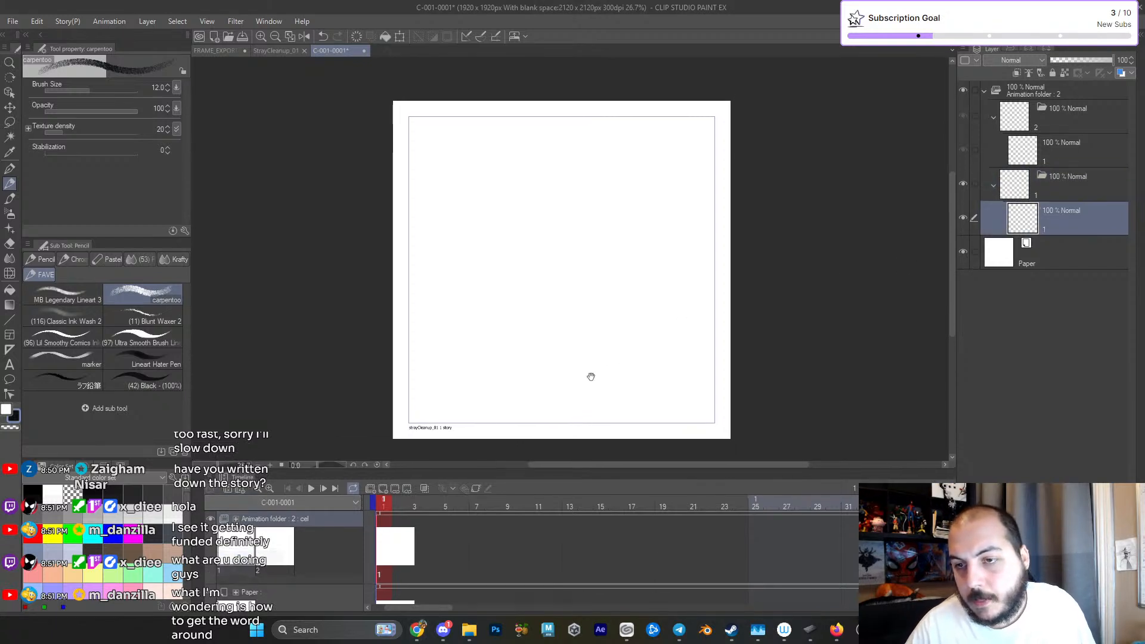
{"action": "scroll", "coordinate": [606, 365], "scroll_direction": "up", "scroll_amount": 1}
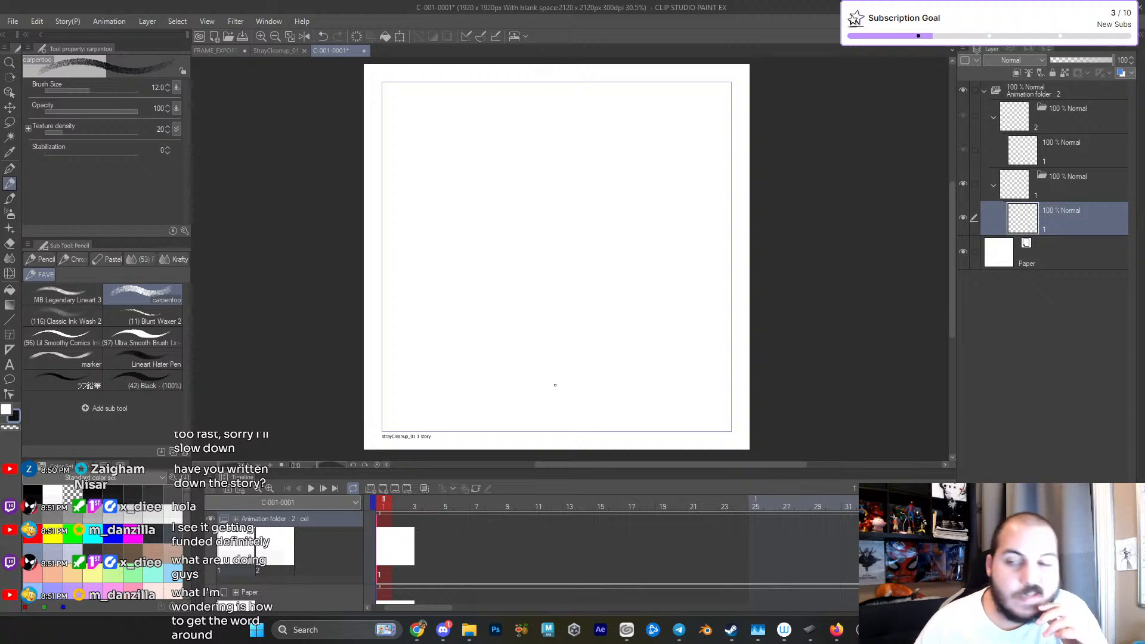
{"action": "left_click_drag", "start_coordinate": [492, 294], "coordinate": [467, 304]}
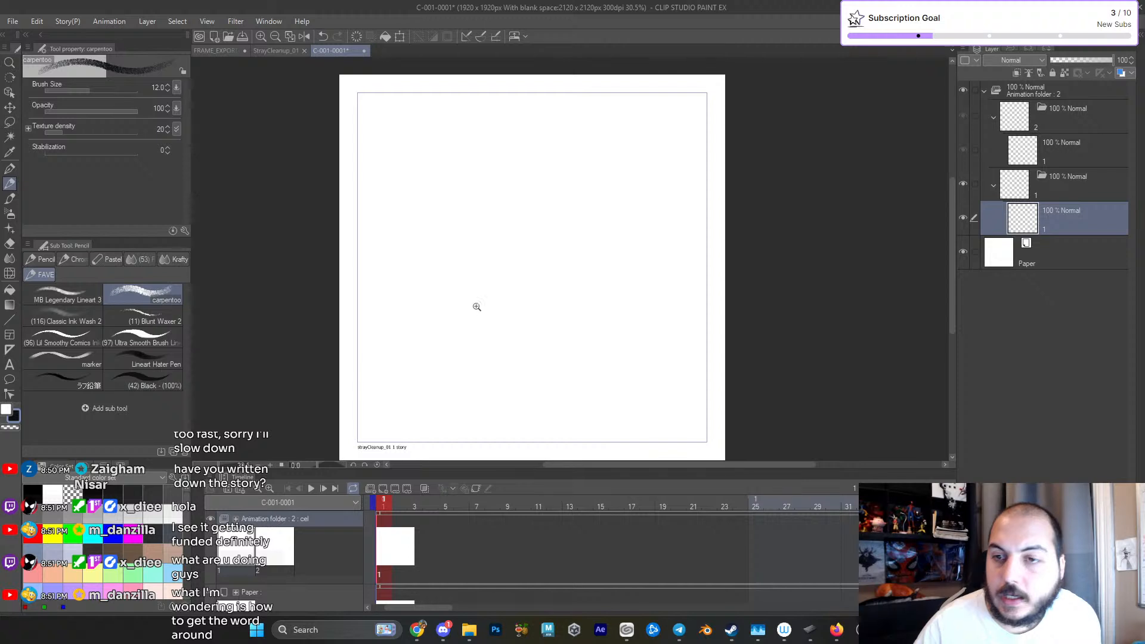
{"action": "scroll", "coordinate": [494, 311], "scroll_direction": "down", "scroll_amount": 2}
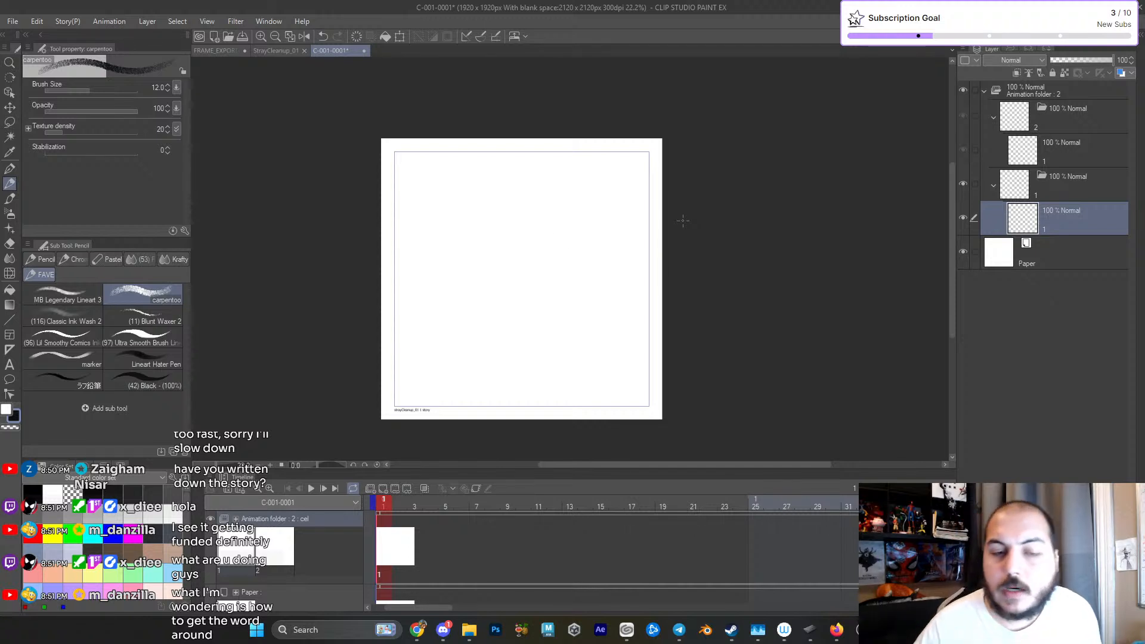
{"action": "left_click_drag", "start_coordinate": [558, 280], "coordinate": [545, 284]}
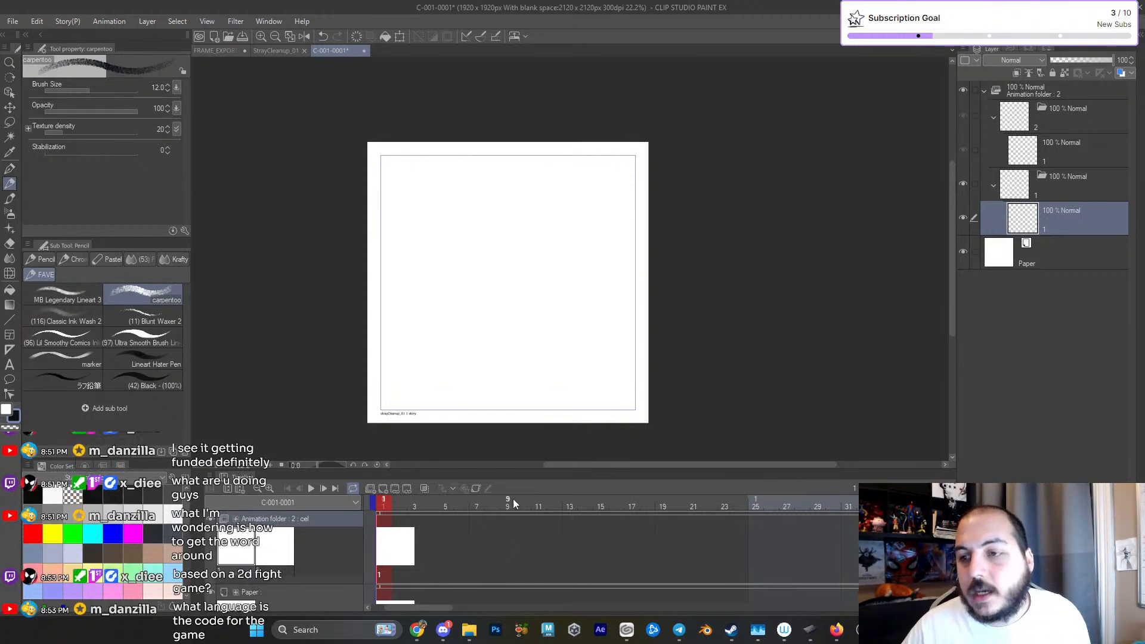
{"action": "left_click_drag", "start_coordinate": [654, 352], "coordinate": [706, 366]}
{"action": "left_click_drag", "start_coordinate": [652, 318], "coordinate": [660, 335]}
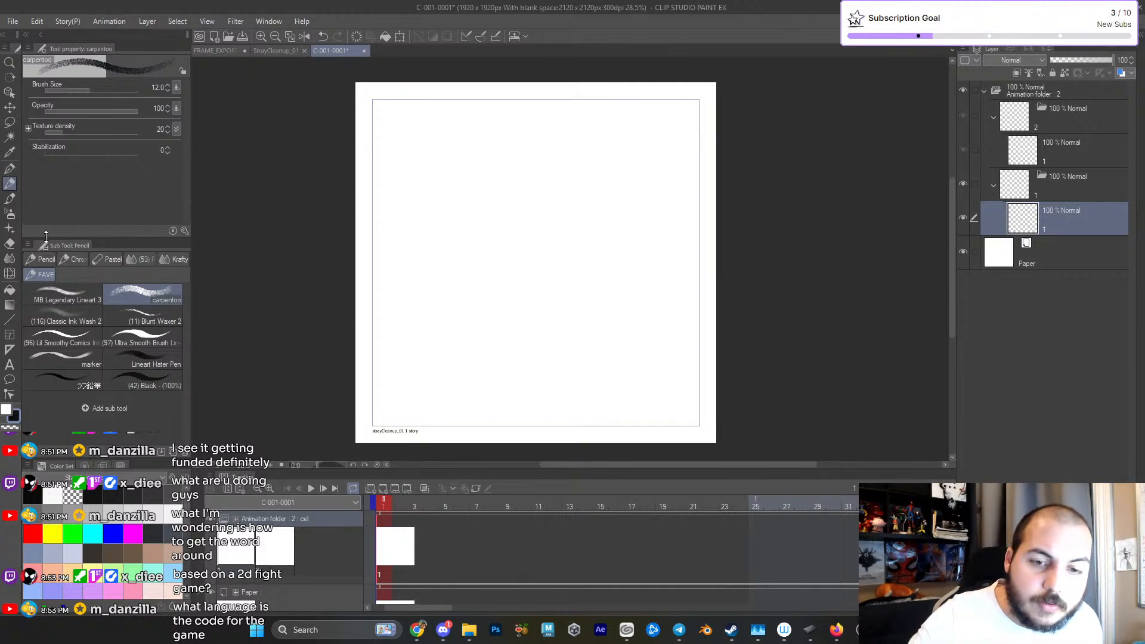
{"action": "left_click_drag", "start_coordinate": [561, 189], "coordinate": [528, 264]}
{"action": "mouse_move", "coordinate": [639, 267]}
{"action": "left_mouse_down"}
{"action": "mouse_move", "coordinate": [652, 272]}
{"action": "mouse_move", "coordinate": [628, 281]}
{"action": "left_mouse_up"}
{"action": "key", "text": "ctrl+z"}
{"action": "mouse_move", "coordinate": [580, 201]}
{"action": "left_mouse_down"}
{"action": "mouse_move", "coordinate": [515, 235]}
{"action": "mouse_move", "coordinate": [551, 170]}
{"action": "left_mouse_up"}
{"action": "key", "text": "ctrl+z"}
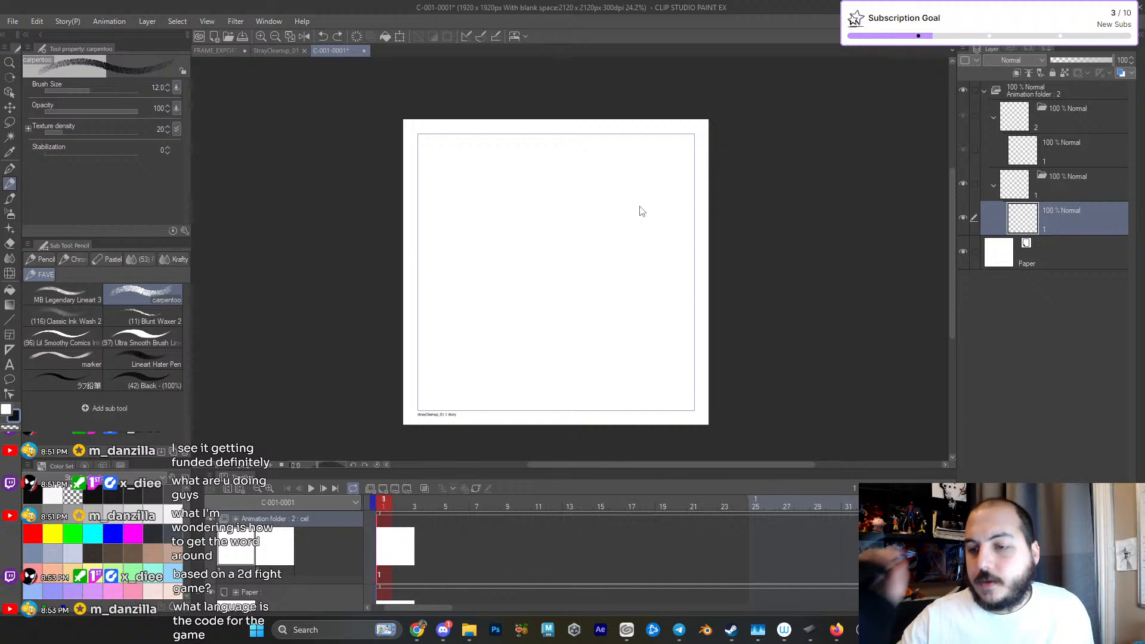
- Handwrite the heading "Zack" with the carpentoo pencil in the upper-left corner of the page frame on cel 1
{"action": "left_click_drag", "start_coordinate": [647, 304], "coordinate": [723, 330]}
{"action": "left_click_drag", "start_coordinate": [699, 279], "coordinate": [688, 278]}
{"action": "left_click_drag", "start_coordinate": [688, 278], "coordinate": [700, 288]}
{"action": "left_click_drag", "start_coordinate": [455, 135], "coordinate": [516, 151]}
{"action": "left_click_drag", "start_coordinate": [524, 132], "coordinate": [535, 147]}
- Add a new animation cel at frame 4 of the timeline and return to the first cel
{"action": "left_click", "coordinate": [430, 508]}
{"action": "key", "text": "ctrl+shift+n"}
{"action": "left_click", "coordinate": [388, 545]}
- Reduce the timeline's height so that the whole page fits in a larger canvas area
{"action": "left_click_drag", "start_coordinate": [584, 264], "coordinate": [598, 280]}
{"action": "mouse_move", "coordinate": [675, 340]}
{"action": "left_mouse_down"}
{"action": "mouse_move", "coordinate": [687, 375]}
{"action": "mouse_move", "coordinate": [671, 340]}
{"action": "left_mouse_up"}
{"action": "left_click_drag", "start_coordinate": [557, 249], "coordinate": [488, 193]}
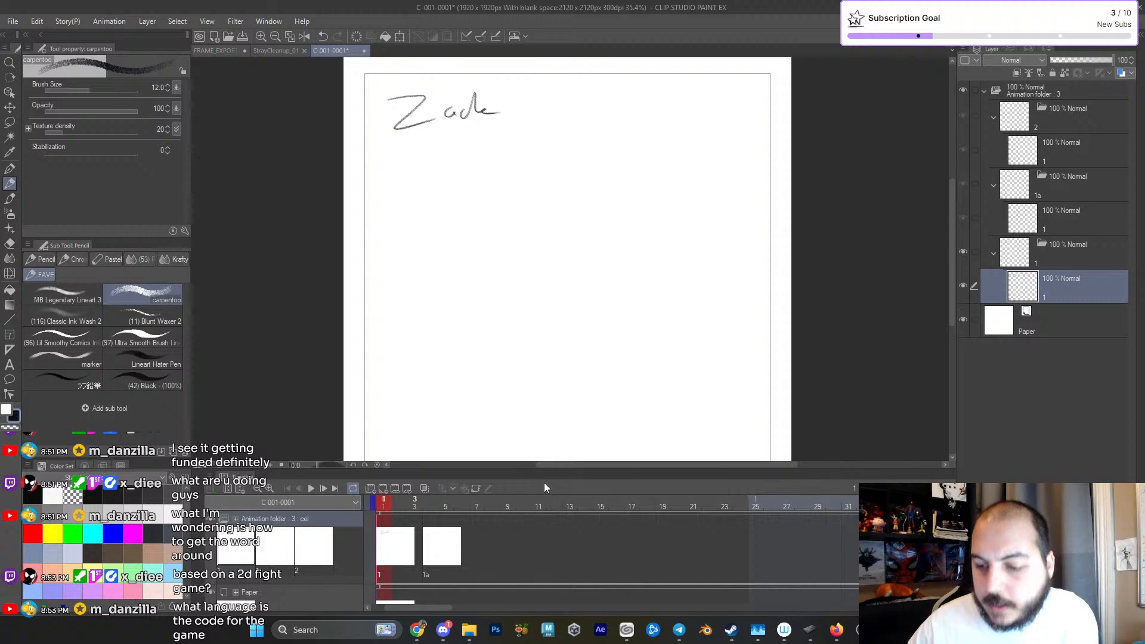
{"action": "left_click_drag", "start_coordinate": [555, 476], "coordinate": [556, 523]}
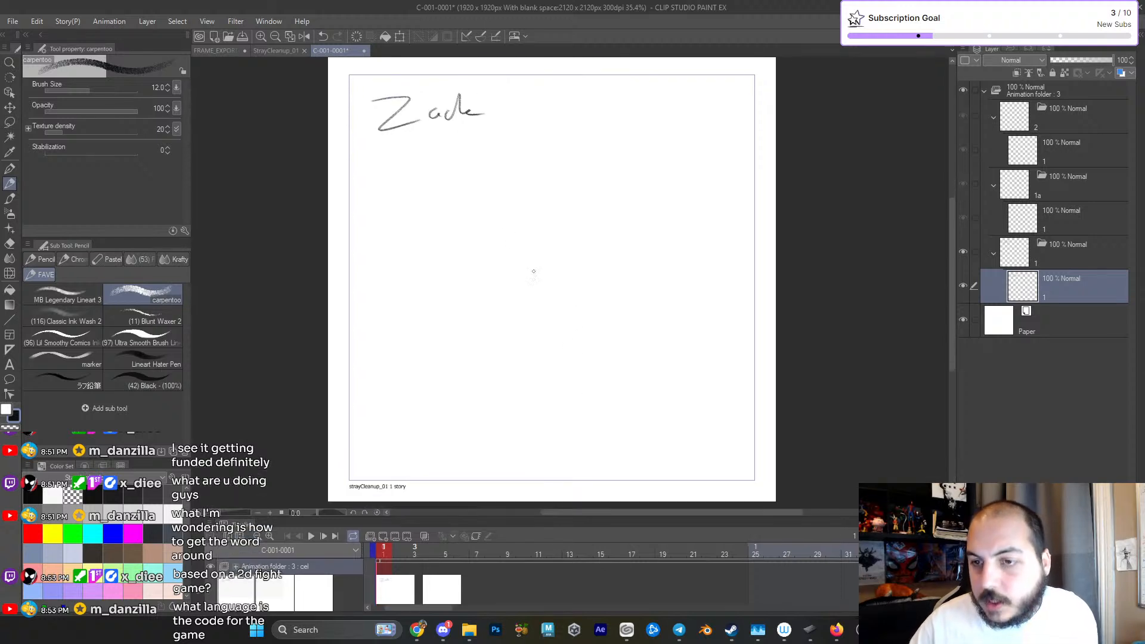
- Rough out a leaning figure below the "Zack" heading with an oval head, torso line, planted leg, raised leg and one bent arm
{"action": "mouse_move", "coordinate": [448, 170]}
{"action": "left_mouse_down"}
{"action": "mouse_move", "coordinate": [433, 208]}
{"action": "mouse_move", "coordinate": [434, 197]}
{"action": "mouse_move", "coordinate": [484, 314]}
{"action": "left_mouse_up"}
{"action": "mouse_move", "coordinate": [473, 206]}
{"action": "left_mouse_down"}
{"action": "mouse_move", "coordinate": [468, 280]}
{"action": "mouse_move", "coordinate": [489, 299]}
{"action": "left_mouse_up"}
{"action": "mouse_move", "coordinate": [476, 226]}
{"action": "left_mouse_down"}
{"action": "mouse_move", "coordinate": [489, 290]}
{"action": "mouse_move", "coordinate": [520, 267]}
{"action": "left_mouse_up"}
{"action": "mouse_move", "coordinate": [454, 220]}
{"action": "left_mouse_down"}
{"action": "mouse_move", "coordinate": [480, 278]}
{"action": "mouse_move", "coordinate": [471, 267]}
{"action": "left_mouse_up"}
{"action": "left_click_drag", "start_coordinate": [490, 320], "coordinate": [500, 362]}
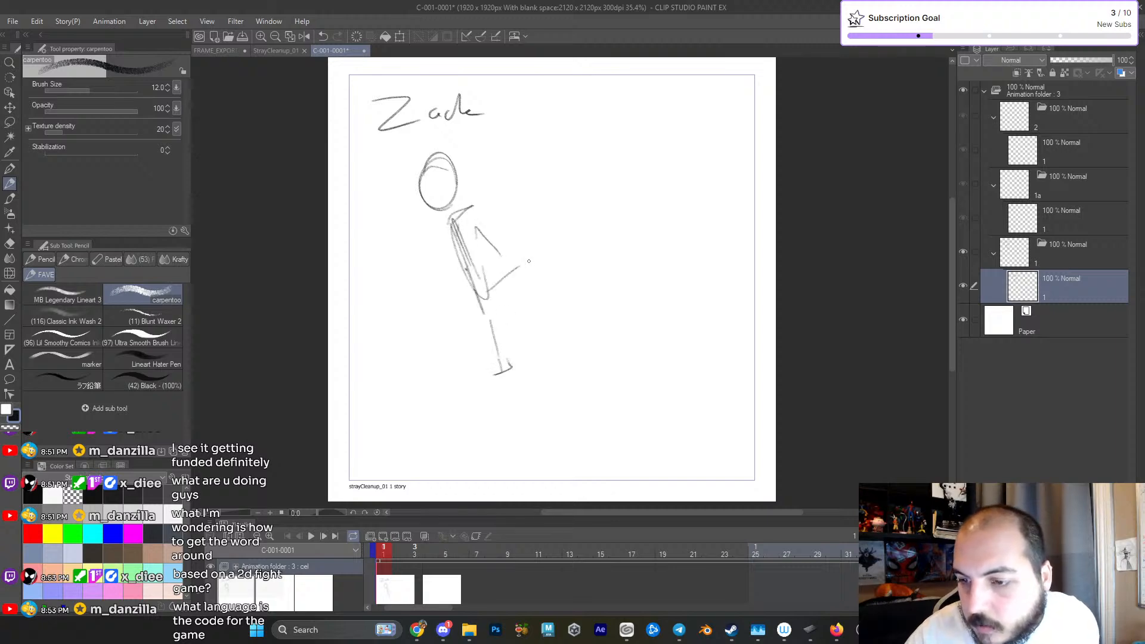
{"action": "left_click_drag", "start_coordinate": [505, 283], "coordinate": [578, 233]}
{"action": "mouse_move", "coordinate": [443, 217]}
{"action": "left_mouse_down"}
{"action": "mouse_move", "coordinate": [412, 239]}
{"action": "mouse_move", "coordinate": [415, 266]}
{"action": "mouse_move", "coordinate": [435, 257]}
{"action": "left_mouse_up"}
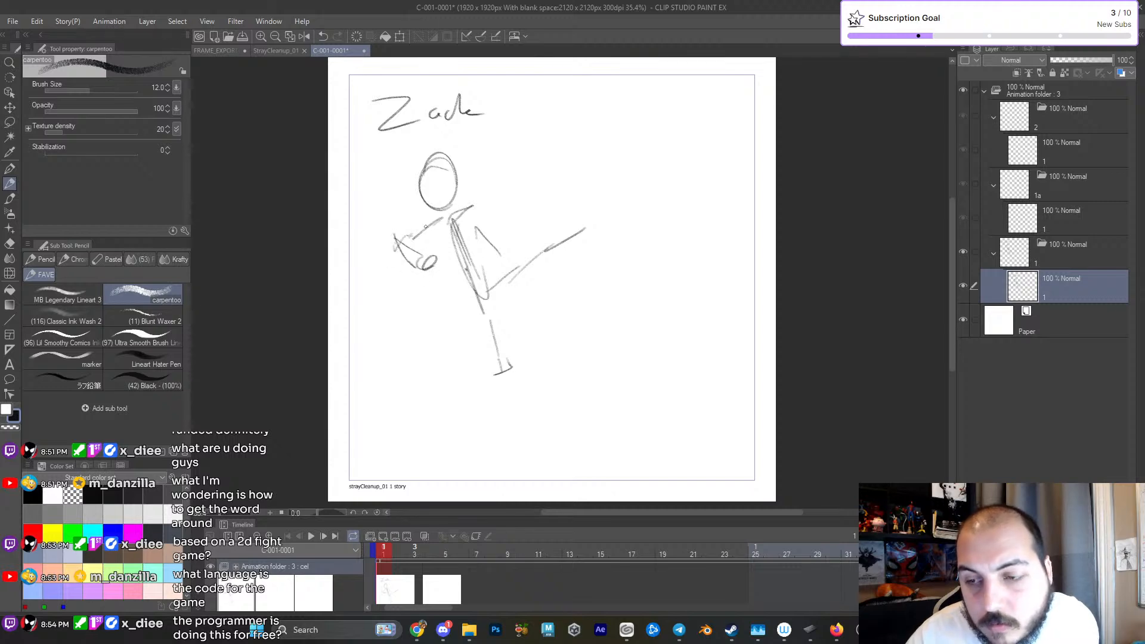
- Sketch the figure's second bent arm, the circular lower face and fuller shapes for the first arm and chest
{"action": "mouse_move", "coordinate": [475, 217]}
{"action": "left_mouse_down"}
{"action": "mouse_move", "coordinate": [496, 260]}
{"action": "mouse_move", "coordinate": [504, 244]}
{"action": "mouse_move", "coordinate": [501, 262]}
{"action": "mouse_move", "coordinate": [467, 239]}
{"action": "mouse_move", "coordinate": [473, 270]}
{"action": "mouse_move", "coordinate": [500, 223]}
{"action": "mouse_move", "coordinate": [476, 197]}
{"action": "mouse_move", "coordinate": [462, 212]}
{"action": "mouse_move", "coordinate": [497, 187]}
{"action": "mouse_move", "coordinate": [494, 239]}
{"action": "mouse_move", "coordinate": [523, 222]}
{"action": "mouse_move", "coordinate": [504, 237]}
{"action": "left_mouse_up"}
{"action": "left_click_drag", "start_coordinate": [504, 187], "coordinate": [511, 219]}
{"action": "left_click_drag", "start_coordinate": [462, 219], "coordinate": [507, 201]}
{"action": "mouse_move", "coordinate": [444, 172]}
{"action": "left_mouse_down"}
{"action": "mouse_move", "coordinate": [426, 186]}
{"action": "mouse_move", "coordinate": [453, 204]}
{"action": "mouse_move", "coordinate": [441, 176]}
{"action": "mouse_move", "coordinate": [412, 214]}
{"action": "mouse_move", "coordinate": [460, 206]}
{"action": "mouse_move", "coordinate": [463, 184]}
{"action": "mouse_move", "coordinate": [451, 270]}
{"action": "mouse_move", "coordinate": [428, 222]}
{"action": "mouse_move", "coordinate": [394, 245]}
{"action": "left_mouse_up"}
{"action": "mouse_move", "coordinate": [394, 244]}
{"action": "left_mouse_down"}
{"action": "mouse_move", "coordinate": [423, 276]}
{"action": "mouse_move", "coordinate": [435, 253]}
{"action": "mouse_move", "coordinate": [491, 257]}
{"action": "left_mouse_up"}
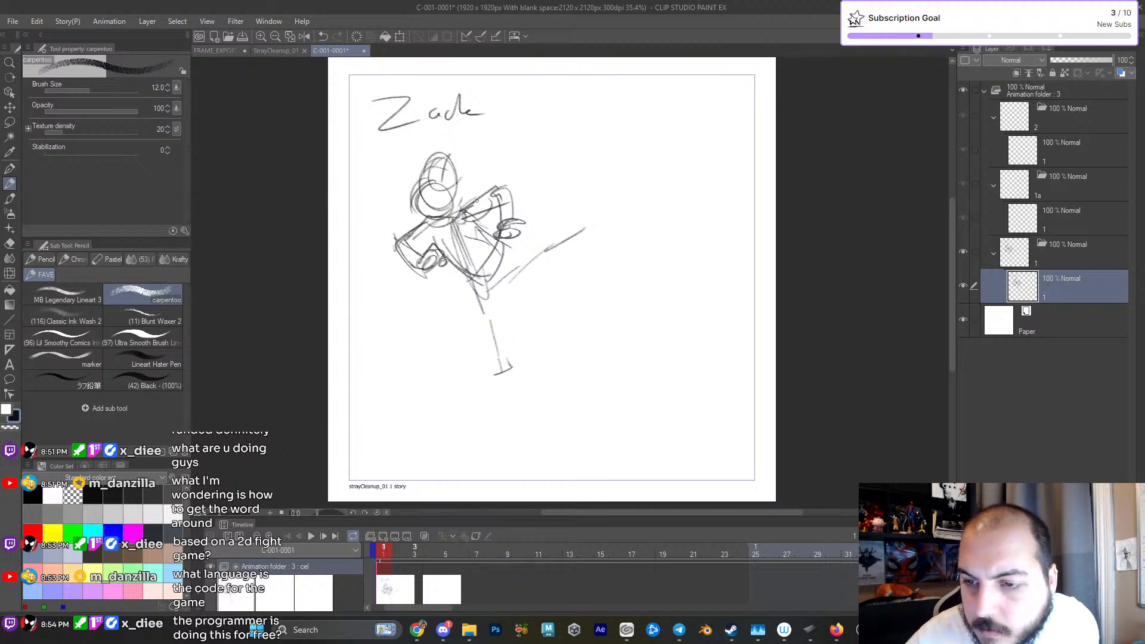
- Add an ear beside the head and reinforce the tapered torso outline from shoulders to waist
{"action": "left_click_drag", "start_coordinate": [462, 178], "coordinate": [456, 202]}
{"action": "left_click_drag", "start_coordinate": [463, 189], "coordinate": [470, 189]}
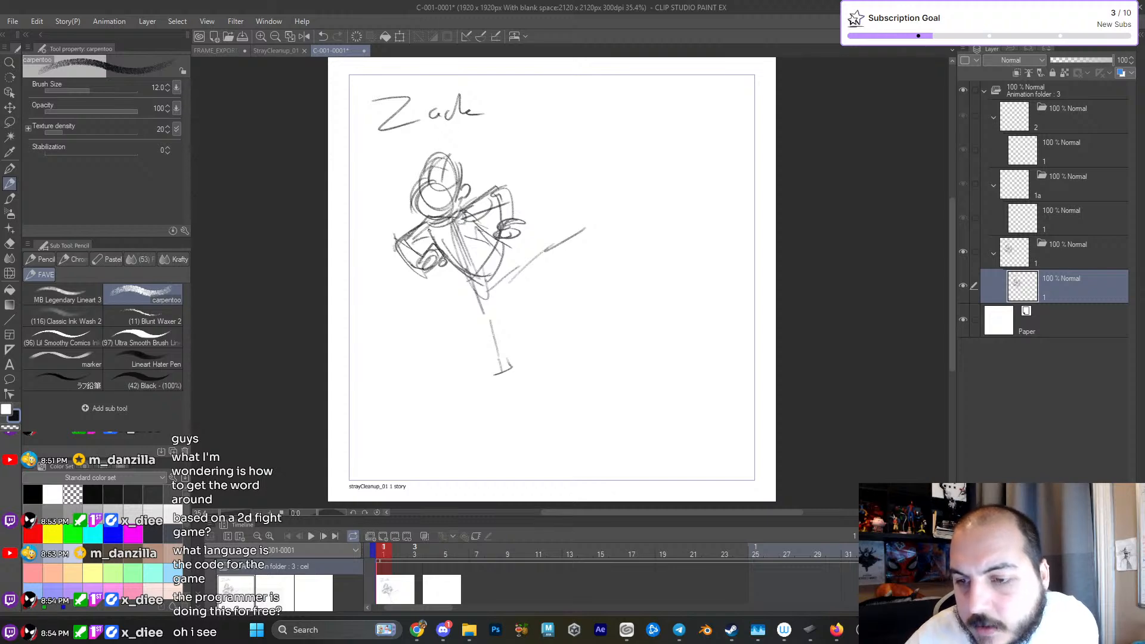
{"action": "left_click_drag", "start_coordinate": [424, 224], "coordinate": [468, 285]}
{"action": "mouse_move", "coordinate": [462, 222]}
{"action": "left_mouse_down"}
{"action": "mouse_move", "coordinate": [499, 250]}
{"action": "mouse_move", "coordinate": [467, 288]}
{"action": "mouse_move", "coordinate": [503, 252]}
{"action": "mouse_move", "coordinate": [483, 288]}
{"action": "left_mouse_up"}
{"action": "left_click_drag", "start_coordinate": [513, 249], "coordinate": [482, 284]}
{"action": "left_click_drag", "start_coordinate": [466, 214], "coordinate": [503, 252]}
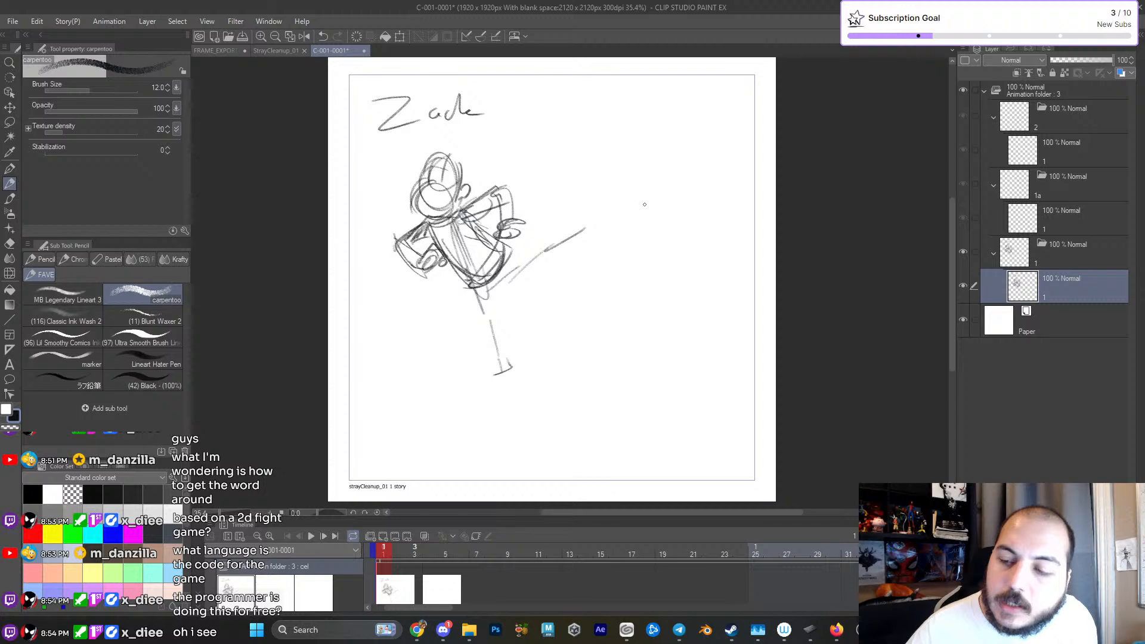
{"action": "left_click_drag", "start_coordinate": [672, 169], "coordinate": [682, 185]}
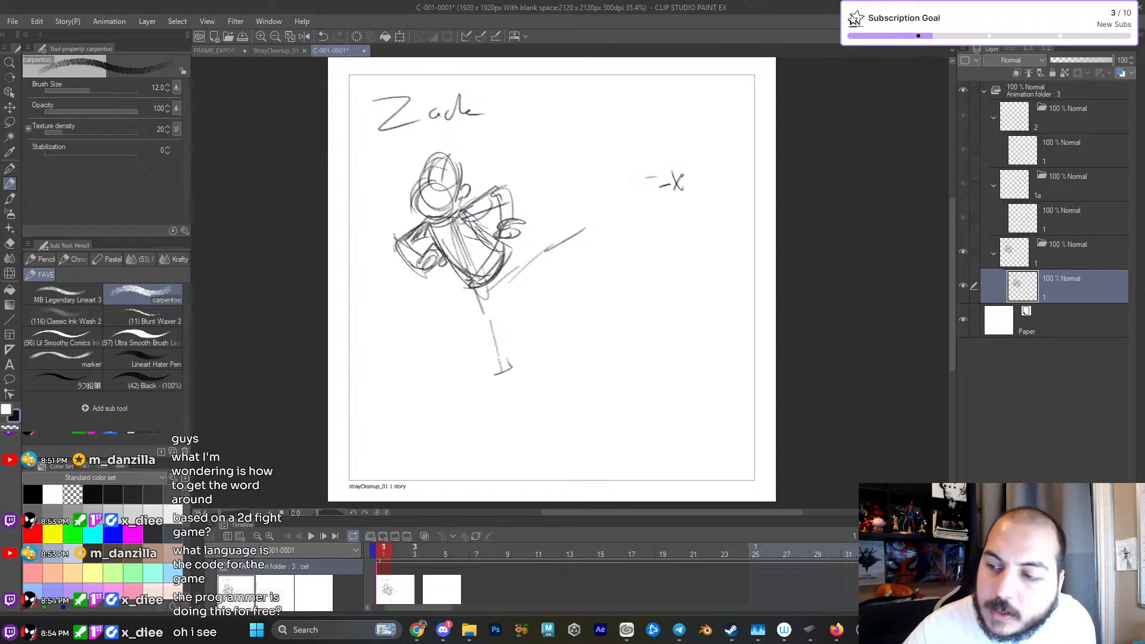
{"action": "key", "text": "e"}
{"action": "left_click_drag", "start_coordinate": [697, 177], "coordinate": [664, 168]}
{"action": "key", "text": "p"}
- Redraw the figure's ear with darker pencil strokes against the side of the head
{"action": "mouse_move", "coordinate": [474, 228]}
{"action": "left_mouse_down"}
{"action": "mouse_move", "coordinate": [544, 276]}
{"action": "mouse_move", "coordinate": [579, 319]}
{"action": "mouse_move", "coordinate": [549, 319]}
{"action": "left_mouse_up"}
{"action": "left_click_drag", "start_coordinate": [459, 181], "coordinate": [458, 216]}
{"action": "key", "text": "ctrl+z"}
{"action": "key", "text": "p"}
{"action": "mouse_move", "coordinate": [477, 174]}
{"action": "left_mouse_down"}
{"action": "mouse_move", "coordinate": [434, 268]}
{"action": "mouse_move", "coordinate": [499, 247]}
{"action": "mouse_move", "coordinate": [508, 227]}
{"action": "mouse_move", "coordinate": [522, 242]}
{"action": "left_mouse_up"}
{"action": "left_click_drag", "start_coordinate": [512, 239], "coordinate": [499, 247]}
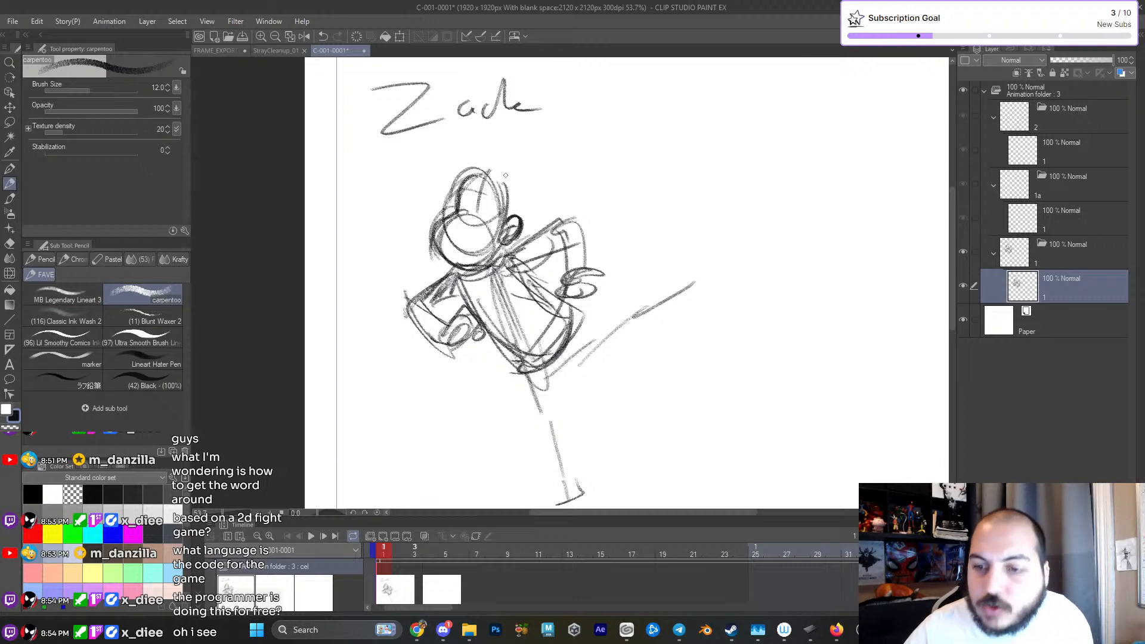
- Strengthen the head contour and block in the forms of both bent arms with heavier pencil strokes
{"action": "mouse_move", "coordinate": [464, 179]}
{"action": "left_mouse_down"}
{"action": "mouse_move", "coordinate": [510, 204]}
{"action": "mouse_move", "coordinate": [431, 263]}
{"action": "mouse_move", "coordinate": [423, 296]}
{"action": "mouse_move", "coordinate": [460, 294]}
{"action": "mouse_move", "coordinate": [484, 321]}
{"action": "mouse_move", "coordinate": [462, 339]}
{"action": "mouse_move", "coordinate": [486, 338]}
{"action": "mouse_move", "coordinate": [468, 345]}
{"action": "left_mouse_up"}
{"action": "mouse_move", "coordinate": [405, 298]}
{"action": "left_mouse_down"}
{"action": "mouse_move", "coordinate": [452, 326]}
{"action": "mouse_move", "coordinate": [443, 346]}
{"action": "left_mouse_up"}
{"action": "mouse_move", "coordinate": [446, 283]}
{"action": "left_mouse_down"}
{"action": "mouse_move", "coordinate": [429, 312]}
{"action": "mouse_move", "coordinate": [452, 267]}
{"action": "mouse_move", "coordinate": [447, 314]}
{"action": "left_mouse_up"}
{"action": "left_click_drag", "start_coordinate": [570, 288], "coordinate": [530, 301]}
{"action": "left_click_drag", "start_coordinate": [471, 261], "coordinate": [498, 243]}
{"action": "mouse_move", "coordinate": [493, 251]}
{"action": "left_mouse_down"}
{"action": "mouse_move", "coordinate": [483, 282]}
{"action": "mouse_move", "coordinate": [506, 248]}
{"action": "mouse_move", "coordinate": [540, 238]}
{"action": "left_mouse_up"}
{"action": "left_click_drag", "start_coordinate": [486, 274], "coordinate": [521, 263]}
{"action": "mouse_move", "coordinate": [527, 241]}
{"action": "left_mouse_down"}
{"action": "mouse_move", "coordinate": [513, 271]}
{"action": "mouse_move", "coordinate": [537, 242]}
{"action": "left_mouse_up"}
{"action": "mouse_move", "coordinate": [510, 291]}
{"action": "left_mouse_down"}
{"action": "mouse_move", "coordinate": [548, 285]}
{"action": "mouse_move", "coordinate": [512, 311]}
{"action": "mouse_move", "coordinate": [551, 286]}
{"action": "left_mouse_up"}
- Define the sleeves, forearms and clenched fists of both arms with layered pencil strokes
{"action": "mouse_move", "coordinate": [523, 311]}
{"action": "left_mouse_down"}
{"action": "mouse_move", "coordinate": [551, 304]}
{"action": "mouse_move", "coordinate": [540, 240]}
{"action": "left_mouse_up"}
{"action": "left_click_drag", "start_coordinate": [522, 287], "coordinate": [524, 266]}
{"action": "left_click_drag", "start_coordinate": [543, 292], "coordinate": [535, 274]}
{"action": "mouse_move", "coordinate": [513, 264]}
{"action": "left_mouse_down"}
{"action": "mouse_move", "coordinate": [527, 249]}
{"action": "mouse_move", "coordinate": [513, 266]}
{"action": "left_mouse_up"}
{"action": "mouse_move", "coordinate": [507, 253]}
{"action": "left_mouse_down"}
{"action": "mouse_move", "coordinate": [504, 281]}
{"action": "mouse_move", "coordinate": [492, 284]}
{"action": "left_mouse_up"}
{"action": "left_click_drag", "start_coordinate": [466, 264], "coordinate": [497, 246]}
{"action": "left_click_drag", "start_coordinate": [497, 285], "coordinate": [504, 272]}
{"action": "left_click_drag", "start_coordinate": [493, 269], "coordinate": [496, 258]}
{"action": "left_click_drag", "start_coordinate": [449, 301], "coordinate": [483, 367]}
{"action": "mouse_move", "coordinate": [433, 333]}
{"action": "left_mouse_down"}
{"action": "mouse_move", "coordinate": [404, 352]}
{"action": "mouse_move", "coordinate": [449, 349]}
{"action": "left_mouse_up"}
{"action": "mouse_move", "coordinate": [511, 282]}
{"action": "left_mouse_down"}
{"action": "mouse_move", "coordinate": [551, 296]}
{"action": "mouse_move", "coordinate": [552, 308]}
{"action": "mouse_move", "coordinate": [521, 316]}
{"action": "left_mouse_up"}
{"action": "left_click_drag", "start_coordinate": [548, 273], "coordinate": [550, 294]}
{"action": "mouse_move", "coordinate": [517, 255]}
{"action": "left_mouse_down"}
{"action": "mouse_move", "coordinate": [523, 284]}
{"action": "mouse_move", "coordinate": [553, 259]}
{"action": "mouse_move", "coordinate": [538, 238]}
{"action": "left_mouse_up"}
{"action": "left_click_drag", "start_coordinate": [533, 296], "coordinate": [531, 248]}
- Darken the lower torso and waist and draw a baggy trouser shape around the planted leg's thigh
{"action": "left_click_drag", "start_coordinate": [475, 328], "coordinate": [495, 329]}
{"action": "left_click_drag", "start_coordinate": [541, 375], "coordinate": [545, 325]}
{"action": "left_click_drag", "start_coordinate": [535, 263], "coordinate": [568, 312]}
{"action": "left_click_drag", "start_coordinate": [488, 288], "coordinate": [523, 357]}
{"action": "mouse_move", "coordinate": [550, 351]}
{"action": "left_mouse_down"}
{"action": "mouse_move", "coordinate": [571, 323]}
{"action": "mouse_move", "coordinate": [516, 359]}
{"action": "left_mouse_up"}
{"action": "mouse_move", "coordinate": [515, 359]}
{"action": "left_mouse_down"}
{"action": "mouse_move", "coordinate": [552, 314]}
{"action": "mouse_move", "coordinate": [530, 380]}
{"action": "left_mouse_up"}
{"action": "left_click_drag", "start_coordinate": [530, 275], "coordinate": [532, 305]}
{"action": "mouse_move", "coordinate": [490, 343]}
{"action": "left_mouse_down"}
{"action": "mouse_move", "coordinate": [532, 279]}
{"action": "mouse_move", "coordinate": [489, 345]}
{"action": "left_mouse_up"}
{"action": "left_click_drag", "start_coordinate": [489, 345], "coordinate": [477, 357]}
{"action": "left_click_drag", "start_coordinate": [478, 358], "coordinate": [491, 339]}
{"action": "left_click_drag", "start_coordinate": [522, 292], "coordinate": [491, 335]}
- Sketch a flared trouser leg with a curved cuff around the raised leg
{"action": "mouse_move", "coordinate": [537, 323]}
{"action": "left_mouse_down"}
{"action": "mouse_move", "coordinate": [567, 340]}
{"action": "mouse_move", "coordinate": [597, 296]}
{"action": "left_mouse_up"}
{"action": "mouse_move", "coordinate": [587, 247]}
{"action": "left_mouse_down"}
{"action": "mouse_move", "coordinate": [576, 312]}
{"action": "mouse_move", "coordinate": [604, 314]}
{"action": "left_mouse_up"}
{"action": "left_click_drag", "start_coordinate": [529, 324], "coordinate": [588, 330]}
{"action": "left_click_drag", "start_coordinate": [556, 257], "coordinate": [612, 244]}
{"action": "left_click_drag", "start_coordinate": [533, 323], "coordinate": [573, 338]}
{"action": "left_click_drag", "start_coordinate": [590, 245], "coordinate": [598, 297]}
{"action": "mouse_move", "coordinate": [557, 365]}
{"action": "left_mouse_down"}
{"action": "mouse_move", "coordinate": [548, 311]}
{"action": "mouse_move", "coordinate": [537, 360]}
{"action": "left_mouse_up"}
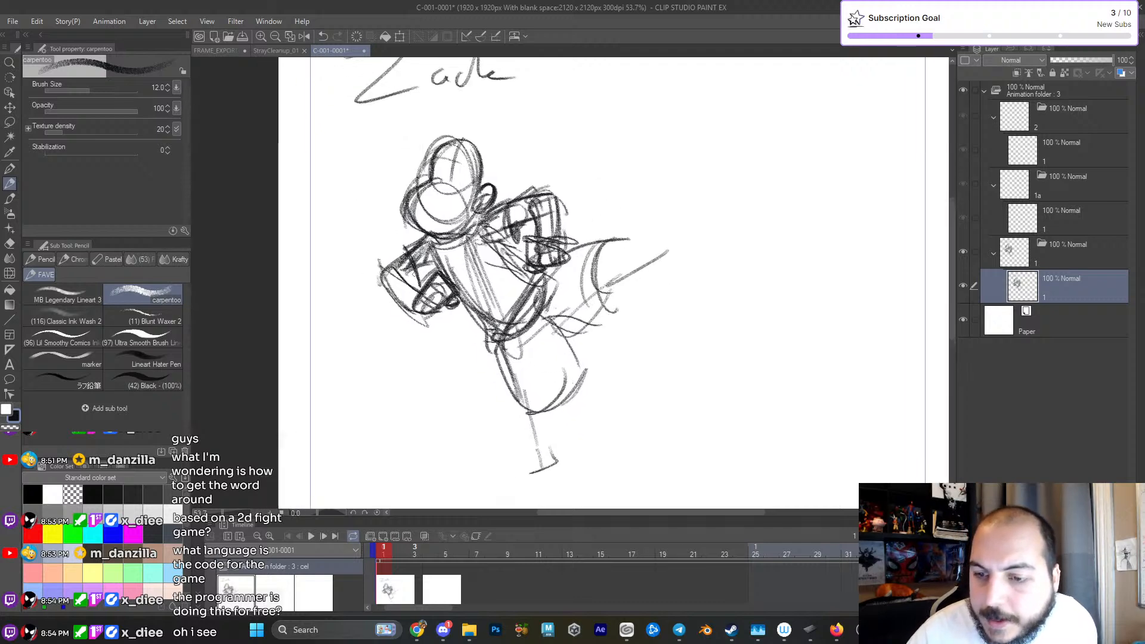
- Darken the shoulder and outer contour of the bent arm on the figure's left side of the drawing
{"action": "mouse_move", "coordinate": [390, 261]}
{"action": "left_mouse_down"}
{"action": "mouse_move", "coordinate": [380, 296]}
{"action": "mouse_move", "coordinate": [398, 311]}
{"action": "left_mouse_up"}
{"action": "left_click_drag", "start_coordinate": [384, 265], "coordinate": [430, 236]}
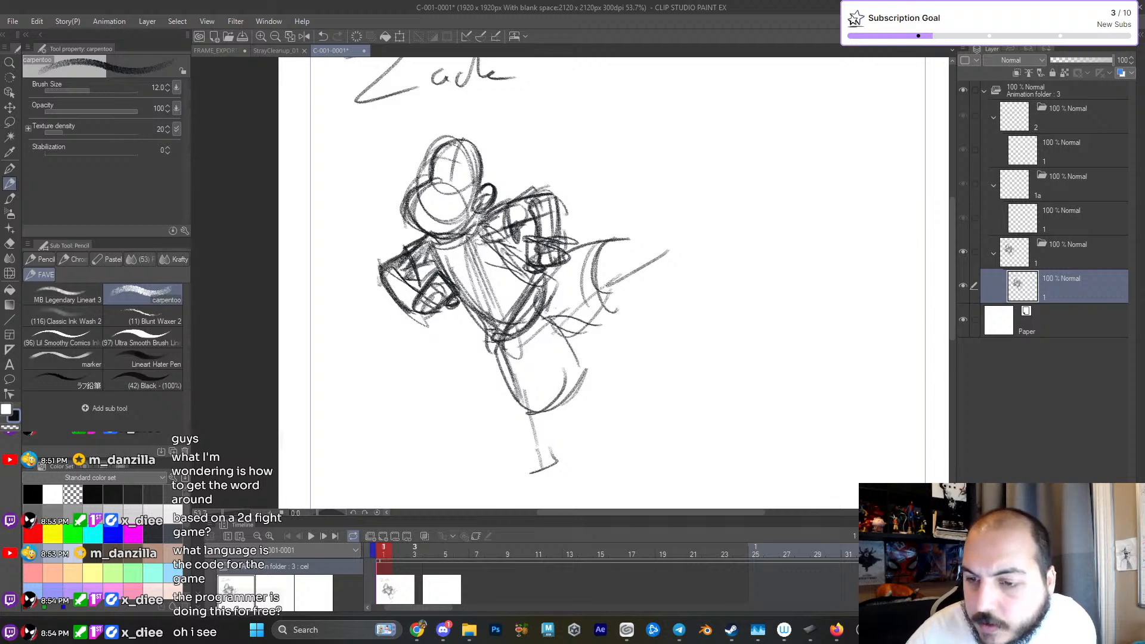
{"action": "left_click_drag", "start_coordinate": [541, 310], "coordinate": [558, 361]}
- Sketch a long pointed hair tuft sweeping up and back from the top of the head
{"action": "left_click_drag", "start_coordinate": [368, 222], "coordinate": [422, 150]}
{"action": "left_click_drag", "start_coordinate": [368, 200], "coordinate": [433, 141]}
{"action": "left_click_drag", "start_coordinate": [430, 141], "coordinate": [459, 170]}
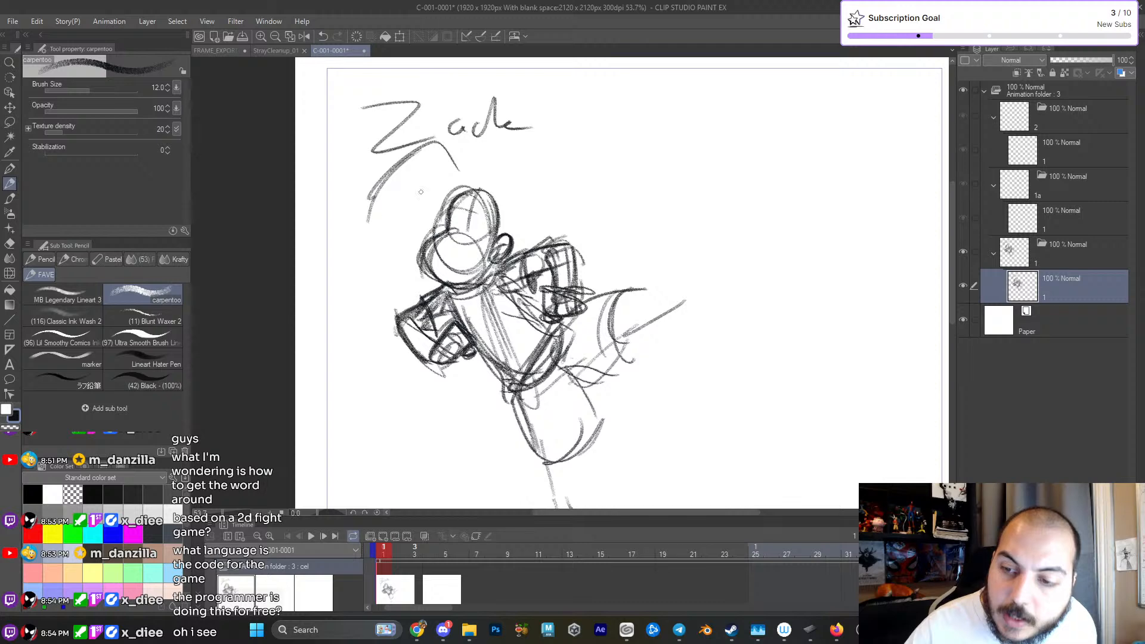
{"action": "left_click_drag", "start_coordinate": [375, 215], "coordinate": [443, 184]}
{"action": "left_click_drag", "start_coordinate": [430, 139], "coordinate": [470, 192]}
{"action": "mouse_move", "coordinate": [391, 171]}
{"action": "left_mouse_down"}
{"action": "mouse_move", "coordinate": [457, 139]}
{"action": "mouse_move", "coordinate": [396, 148]}
{"action": "left_mouse_up"}
{"action": "left_click_drag", "start_coordinate": [389, 154], "coordinate": [425, 136]}
{"action": "left_click_drag", "start_coordinate": [422, 133], "coordinate": [465, 191]}
{"action": "mouse_move", "coordinate": [425, 144]}
{"action": "left_mouse_down"}
{"action": "mouse_move", "coordinate": [363, 204]}
{"action": "mouse_move", "coordinate": [465, 174]}
{"action": "mouse_move", "coordinate": [470, 197]}
{"action": "mouse_move", "coordinate": [470, 182]}
{"action": "mouse_move", "coordinate": [513, 225]}
{"action": "left_mouse_up"}
{"action": "left_click_drag", "start_coordinate": [457, 192], "coordinate": [449, 224]}
{"action": "mouse_move", "coordinate": [446, 228]}
{"action": "left_mouse_down"}
{"action": "mouse_move", "coordinate": [417, 265]}
{"action": "mouse_move", "coordinate": [443, 283]}
{"action": "left_mouse_up"}
{"action": "left_click_drag", "start_coordinate": [468, 201], "coordinate": [463, 235]}
- Reinforce the chest and arm lines and wrap a curved hair outline around the head toward the ear
{"action": "mouse_move", "coordinate": [450, 237]}
{"action": "left_mouse_down"}
{"action": "mouse_move", "coordinate": [438, 276]}
{"action": "mouse_move", "coordinate": [439, 262]}
{"action": "left_mouse_up"}
{"action": "left_click_drag", "start_coordinate": [501, 294], "coordinate": [555, 319]}
{"action": "mouse_move", "coordinate": [486, 345]}
{"action": "left_mouse_down"}
{"action": "mouse_move", "coordinate": [532, 372]}
{"action": "mouse_move", "coordinate": [566, 332]}
{"action": "left_mouse_up"}
{"action": "mouse_move", "coordinate": [534, 419]}
{"action": "left_mouse_down"}
{"action": "mouse_move", "coordinate": [497, 332]}
{"action": "mouse_move", "coordinate": [512, 363]}
{"action": "left_mouse_up"}
{"action": "left_click_drag", "start_coordinate": [504, 292], "coordinate": [517, 359]}
{"action": "mouse_move", "coordinate": [466, 256]}
{"action": "left_mouse_down"}
{"action": "mouse_move", "coordinate": [484, 238]}
{"action": "mouse_move", "coordinate": [458, 258]}
{"action": "left_mouse_up"}
{"action": "mouse_move", "coordinate": [474, 190]}
{"action": "left_mouse_down"}
{"action": "mouse_move", "coordinate": [485, 223]}
{"action": "mouse_move", "coordinate": [503, 219]}
{"action": "mouse_move", "coordinate": [494, 246]}
{"action": "left_mouse_up"}
{"action": "left_click_drag", "start_coordinate": [489, 225], "coordinate": [481, 246]}
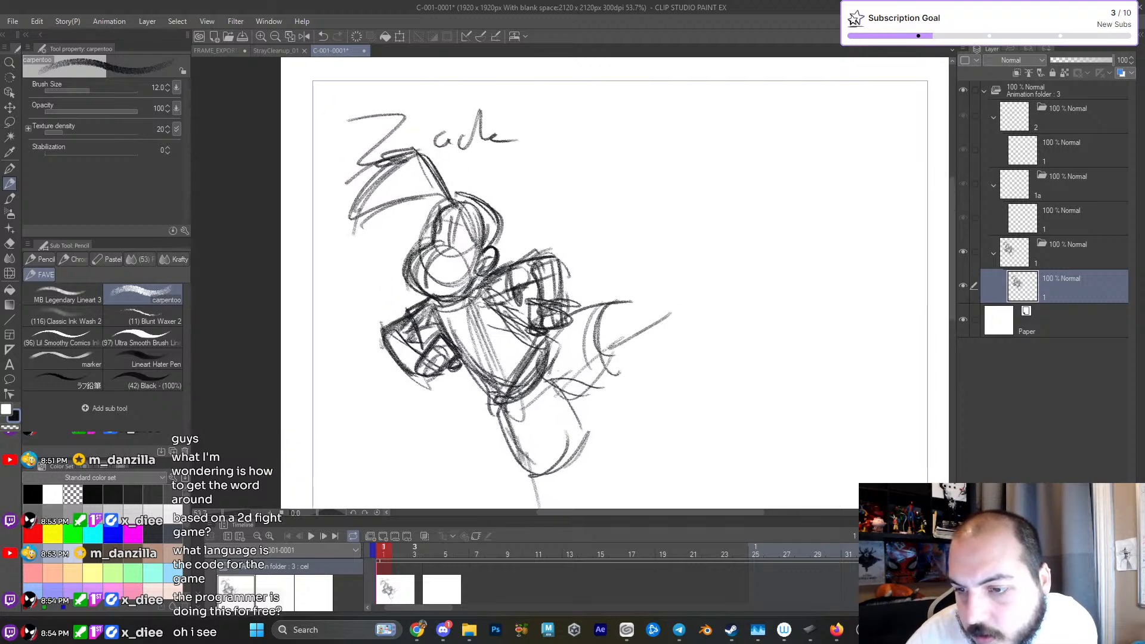
- Thicken the edges and pointed tip of the swept-back hair tuft where it meets the head
{"action": "left_click_drag", "start_coordinate": [440, 205], "coordinate": [434, 232]}
{"action": "mouse_move", "coordinate": [388, 167]}
{"action": "left_mouse_down"}
{"action": "mouse_move", "coordinate": [340, 238]}
{"action": "mouse_move", "coordinate": [435, 193]}
{"action": "mouse_move", "coordinate": [446, 201]}
{"action": "left_mouse_up"}
{"action": "mouse_move", "coordinate": [411, 190]}
{"action": "left_mouse_down"}
{"action": "mouse_move", "coordinate": [449, 209]}
{"action": "mouse_move", "coordinate": [400, 148]}
{"action": "mouse_move", "coordinate": [391, 154]}
{"action": "left_mouse_up"}
{"action": "mouse_move", "coordinate": [416, 157]}
{"action": "left_mouse_down"}
{"action": "mouse_move", "coordinate": [340, 228]}
{"action": "mouse_move", "coordinate": [448, 202]}
{"action": "mouse_move", "coordinate": [410, 293]}
{"action": "left_mouse_up"}
- Round out the raised leg's baggy trouser shape and close its lower edge at the cuff
{"action": "left_click_drag", "start_coordinate": [564, 332], "coordinate": [573, 272]}
{"action": "mouse_move", "coordinate": [640, 318]}
{"action": "left_mouse_down"}
{"action": "mouse_move", "coordinate": [588, 304]}
{"action": "mouse_move", "coordinate": [553, 356]}
{"action": "left_mouse_up"}
{"action": "left_click_drag", "start_coordinate": [558, 282], "coordinate": [565, 332]}
{"action": "left_click_drag", "start_coordinate": [492, 329], "coordinate": [485, 348]}
{"action": "left_click_drag", "start_coordinate": [488, 366], "coordinate": [578, 330]}
{"action": "left_click_drag", "start_coordinate": [525, 276], "coordinate": [577, 285]}
{"action": "left_click_drag", "start_coordinate": [544, 245], "coordinate": [558, 203]}
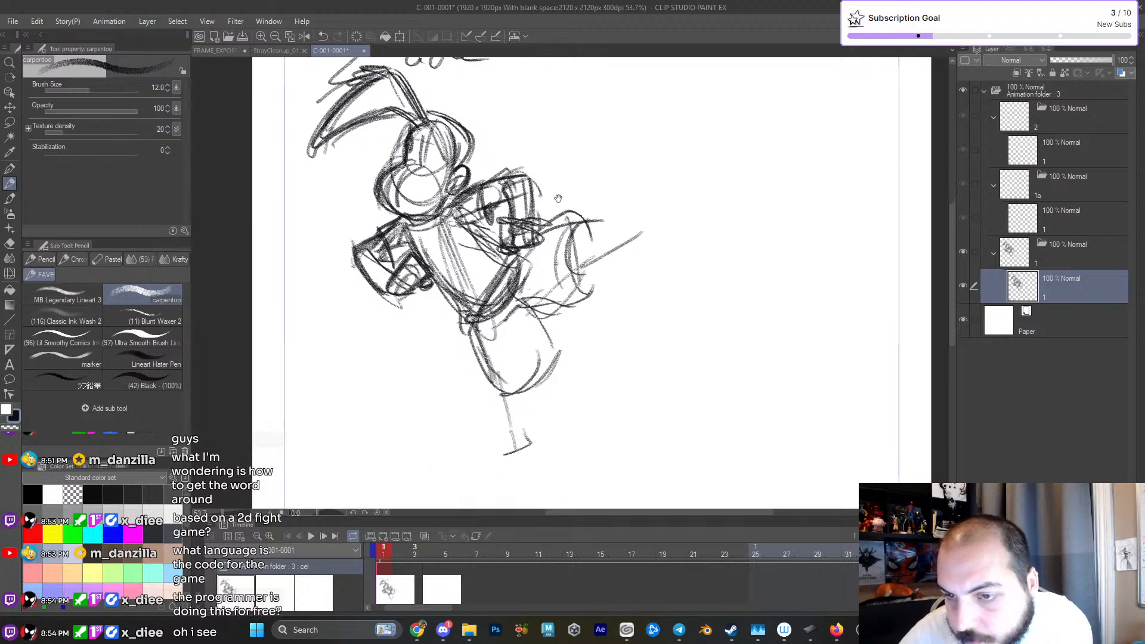
- Draw curved facial guidelines across the lower face circle
{"action": "left_click_drag", "start_coordinate": [539, 298], "coordinate": [558, 365]}
{"action": "left_click_drag", "start_coordinate": [438, 265], "coordinate": [421, 260]}
{"action": "left_click_drag", "start_coordinate": [431, 262], "coordinate": [464, 245]}
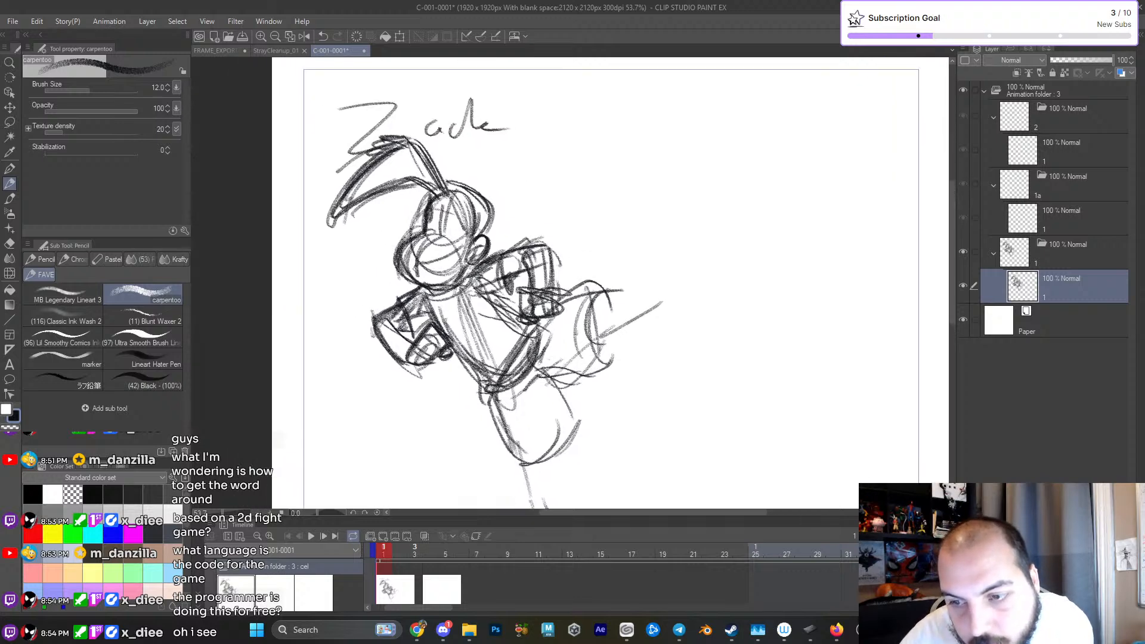
{"action": "left_click_drag", "start_coordinate": [566, 290], "coordinate": [536, 242]}
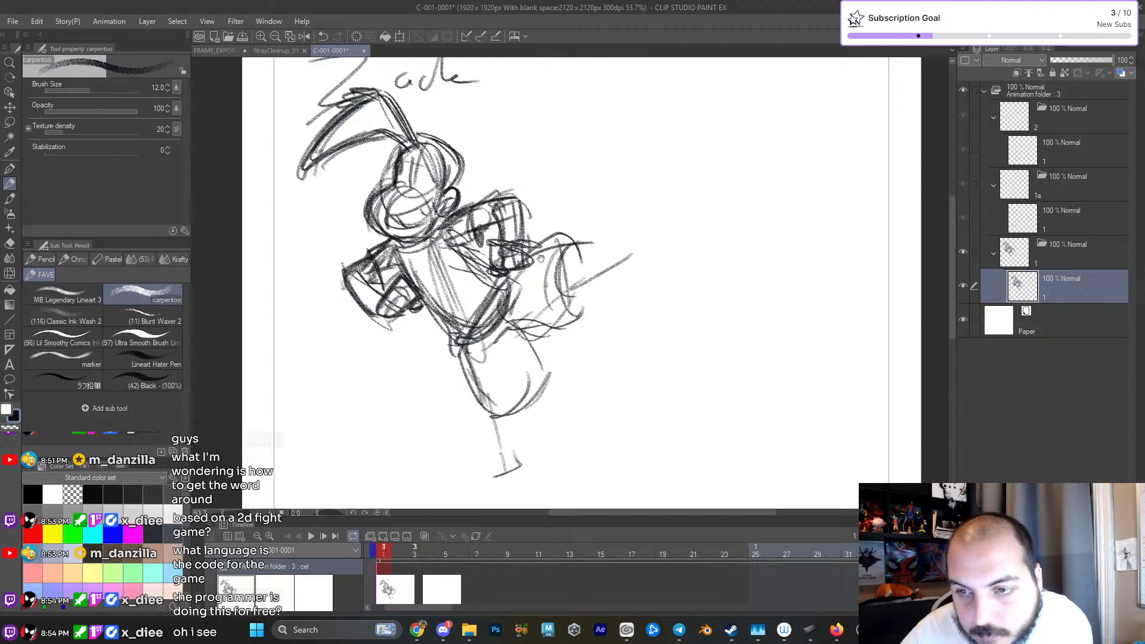
- Sketch the planted leg's shin and the bent lower part of the raised leg
{"action": "left_click_drag", "start_coordinate": [560, 362], "coordinate": [523, 362]}
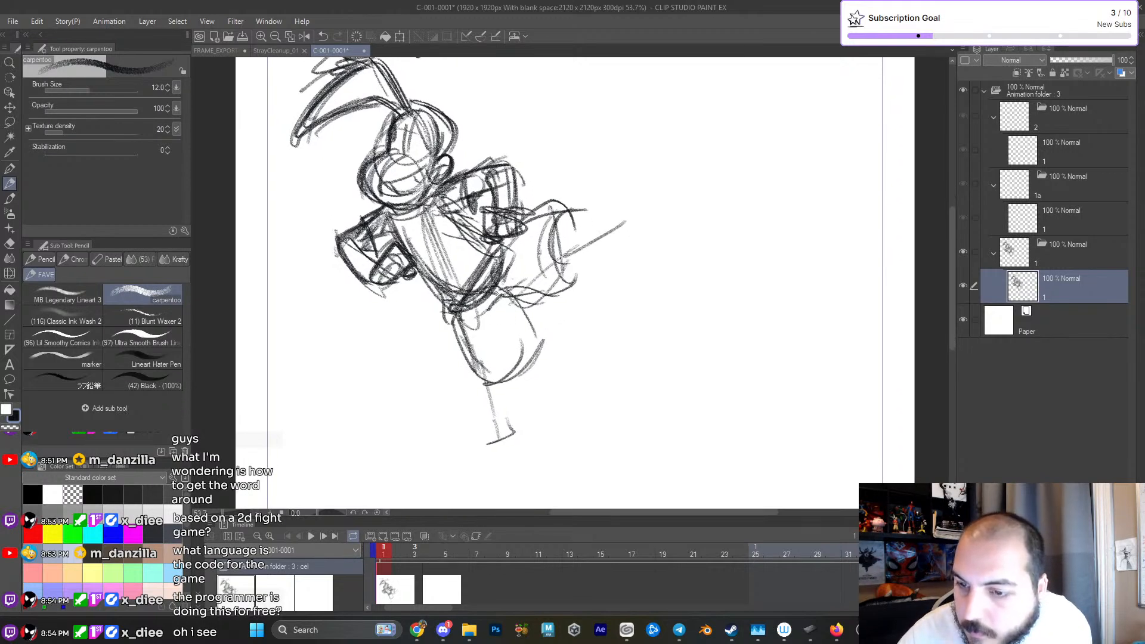
{"action": "left_click_drag", "start_coordinate": [531, 366], "coordinate": [532, 292]}
{"action": "left_click_drag", "start_coordinate": [499, 285], "coordinate": [525, 362]}
{"action": "left_click_drag", "start_coordinate": [536, 342], "coordinate": [545, 379]}
{"action": "left_click_drag", "start_coordinate": [587, 203], "coordinate": [613, 190]}
{"action": "mouse_move", "coordinate": [614, 214]}
{"action": "left_mouse_down"}
{"action": "mouse_move", "coordinate": [605, 271]}
{"action": "mouse_move", "coordinate": [630, 294]}
{"action": "left_mouse_up"}
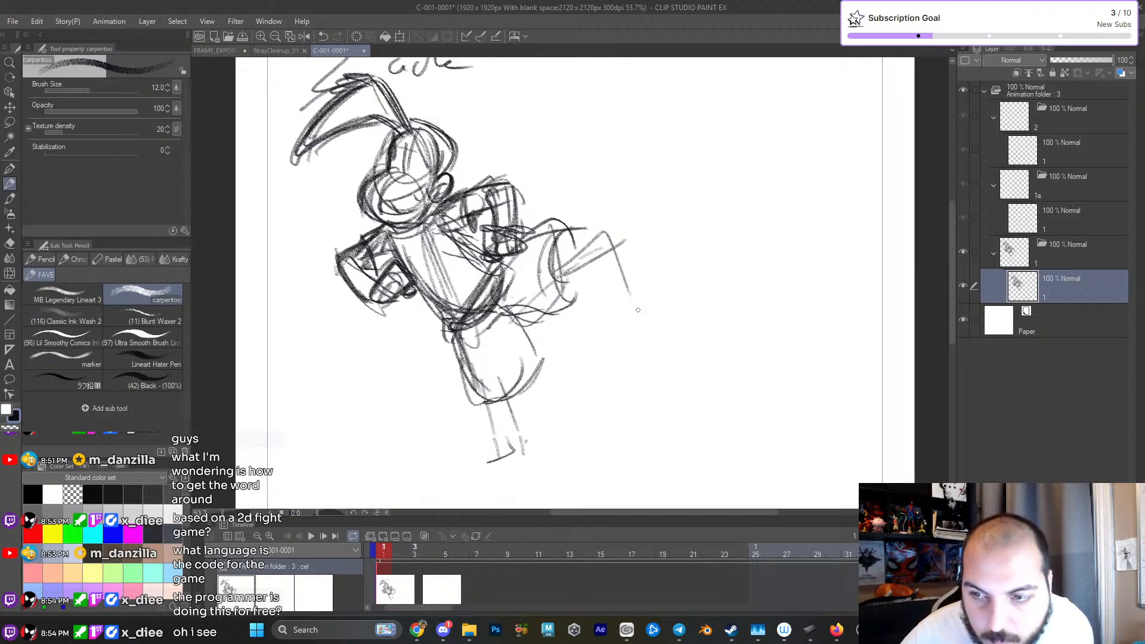
- Erase both legs below the hips and return to the carpentoo pencil
{"action": "key", "text": "e"}
{"action": "mouse_move", "coordinate": [600, 219]}
{"action": "left_mouse_down"}
{"action": "mouse_move", "coordinate": [588, 217]}
{"action": "mouse_move", "coordinate": [567, 358]}
{"action": "mouse_move", "coordinate": [455, 411]}
{"action": "mouse_move", "coordinate": [547, 366]}
{"action": "left_mouse_up"}
{"action": "key", "text": "p"}
{"action": "key", "text": "p"}
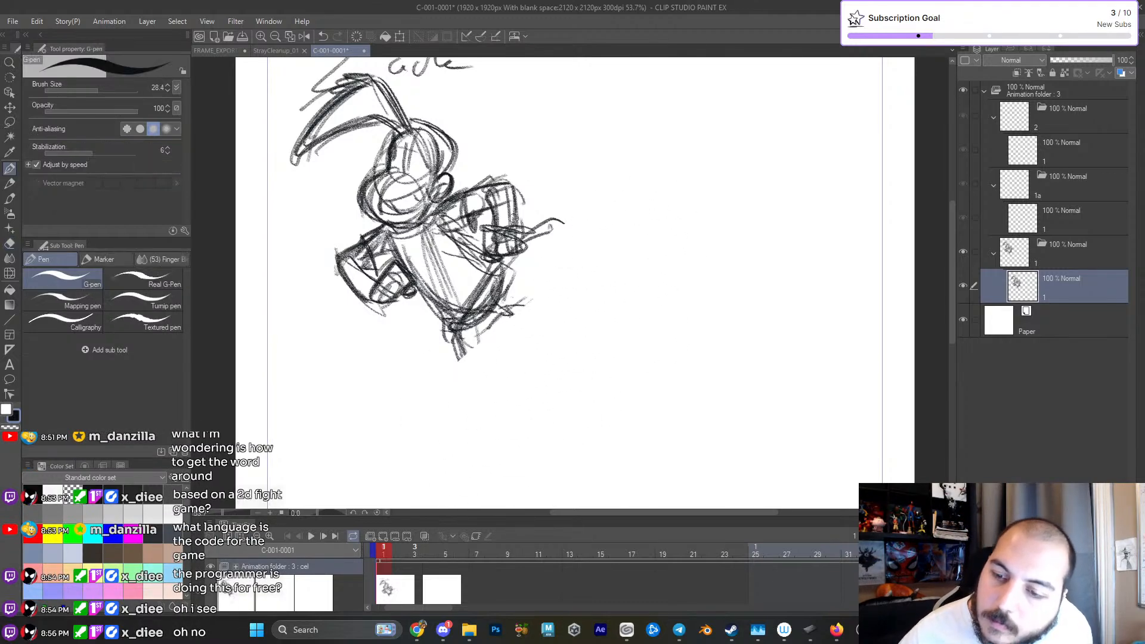
- Reinforce the torso and lay in gesture lines for a sharply bent leg and a straight, extended leg
{"action": "mouse_move", "coordinate": [454, 337]}
{"action": "left_mouse_down"}
{"action": "mouse_move", "coordinate": [509, 302]}
{"action": "mouse_move", "coordinate": [544, 336]}
{"action": "left_mouse_up"}
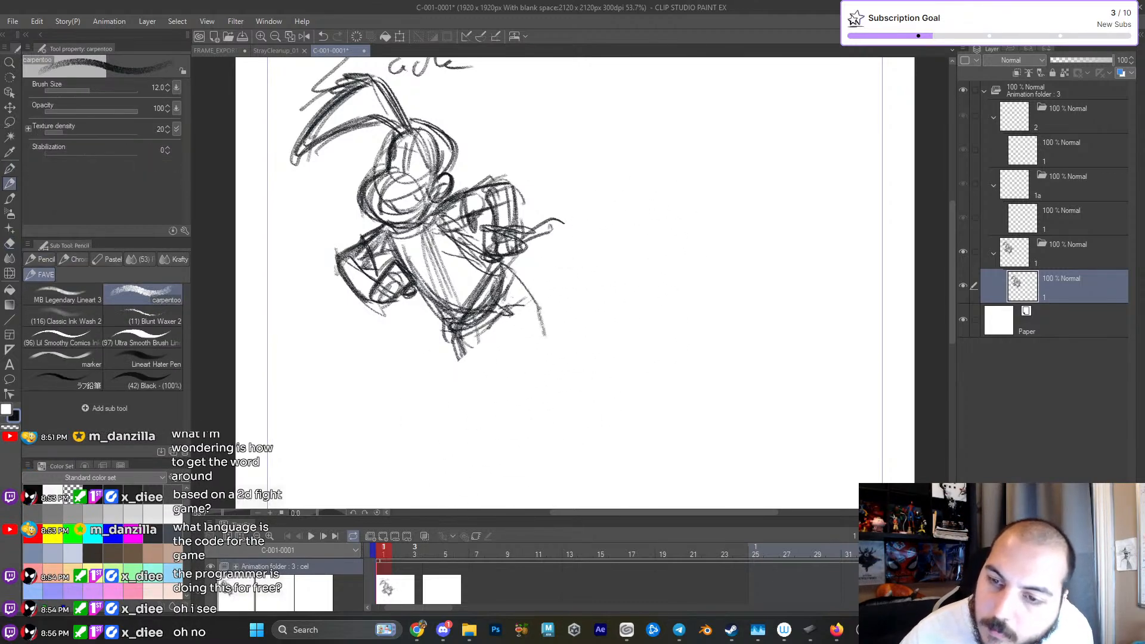
{"action": "left_click_drag", "start_coordinate": [426, 230], "coordinate": [517, 335]}
{"action": "left_click_drag", "start_coordinate": [409, 262], "coordinate": [450, 325]}
{"action": "left_click_drag", "start_coordinate": [517, 275], "coordinate": [461, 334]}
{"action": "left_click_drag", "start_coordinate": [540, 335], "coordinate": [548, 261]}
{"action": "left_click_drag", "start_coordinate": [441, 262], "coordinate": [508, 322]}
{"action": "left_click_drag", "start_coordinate": [532, 224], "coordinate": [600, 325]}
{"action": "left_click_drag", "start_coordinate": [604, 329], "coordinate": [615, 356]}
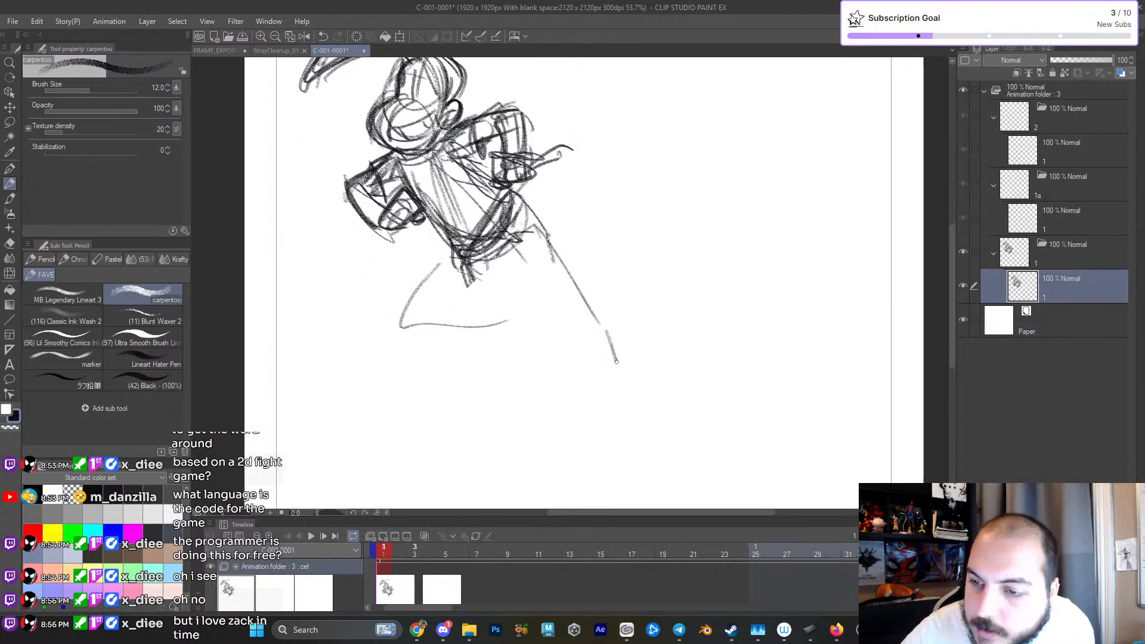
- Sketch the belt line, a rounded thigh on the bent leg and a baggy trouser shape on the extended leg
{"action": "left_click_drag", "start_coordinate": [434, 297], "coordinate": [471, 329]}
{"action": "mouse_move", "coordinate": [477, 250]}
{"action": "left_mouse_down"}
{"action": "mouse_move", "coordinate": [421, 354]}
{"action": "mouse_move", "coordinate": [441, 325]}
{"action": "left_mouse_up"}
{"action": "mouse_move", "coordinate": [531, 283]}
{"action": "left_mouse_down"}
{"action": "mouse_move", "coordinate": [563, 226]}
{"action": "mouse_move", "coordinate": [518, 197]}
{"action": "left_mouse_up"}
{"action": "left_click_drag", "start_coordinate": [474, 243], "coordinate": [542, 205]}
{"action": "left_click_drag", "start_coordinate": [480, 240], "coordinate": [544, 213]}
{"action": "left_click_drag", "start_coordinate": [579, 275], "coordinate": [576, 316]}
{"action": "left_click_drag", "start_coordinate": [573, 310], "coordinate": [586, 329]}
{"action": "mouse_move", "coordinate": [554, 259]}
{"action": "left_mouse_down"}
{"action": "mouse_move", "coordinate": [617, 325]}
{"action": "mouse_move", "coordinate": [570, 375]}
{"action": "left_mouse_up"}
{"action": "left_click_drag", "start_coordinate": [513, 299], "coordinate": [549, 360]}
{"action": "left_click_drag", "start_coordinate": [532, 333], "coordinate": [617, 335]}
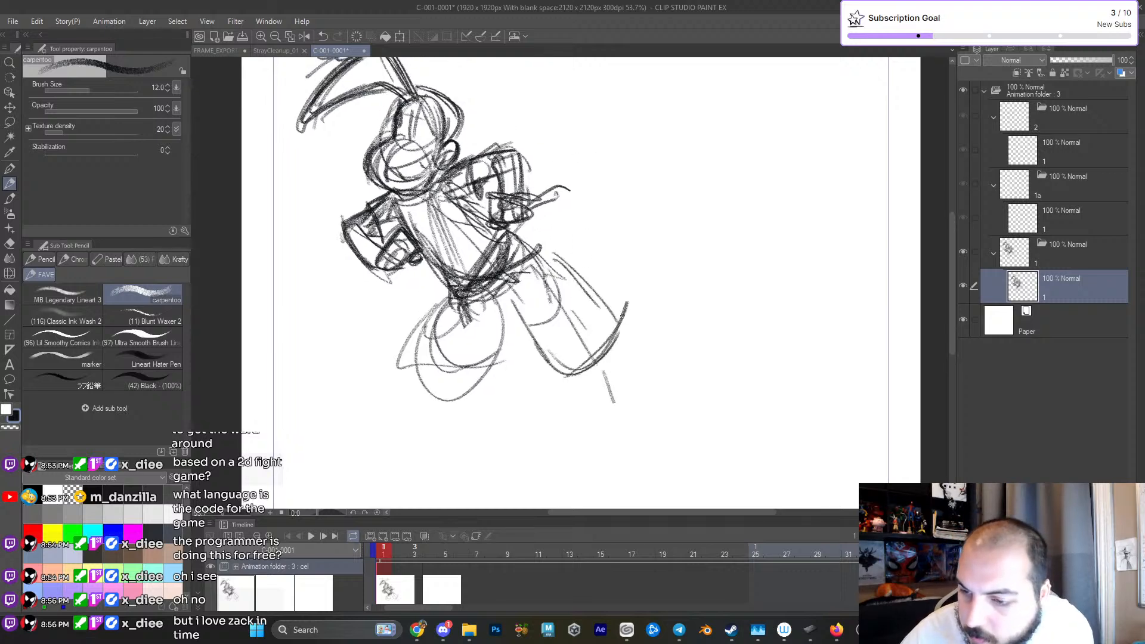
- Outline the bent leg's puffy trouser form and darken the belt line across the hips
{"action": "mouse_move", "coordinate": [429, 322]}
{"action": "left_mouse_down"}
{"action": "mouse_move", "coordinate": [417, 382]}
{"action": "mouse_move", "coordinate": [447, 292]}
{"action": "left_mouse_up"}
{"action": "left_click_drag", "start_coordinate": [423, 310], "coordinate": [504, 295]}
{"action": "left_click_drag", "start_coordinate": [433, 369], "coordinate": [501, 387]}
{"action": "left_click_drag", "start_coordinate": [519, 316], "coordinate": [498, 385]}
{"action": "mouse_move", "coordinate": [489, 287]}
{"action": "left_mouse_down"}
{"action": "mouse_move", "coordinate": [513, 343]}
{"action": "mouse_move", "coordinate": [459, 297]}
{"action": "mouse_move", "coordinate": [543, 245]}
{"action": "left_mouse_up"}
{"action": "left_click_drag", "start_coordinate": [508, 233], "coordinate": [528, 255]}
{"action": "left_click_drag", "start_coordinate": [467, 278], "coordinate": [510, 231]}
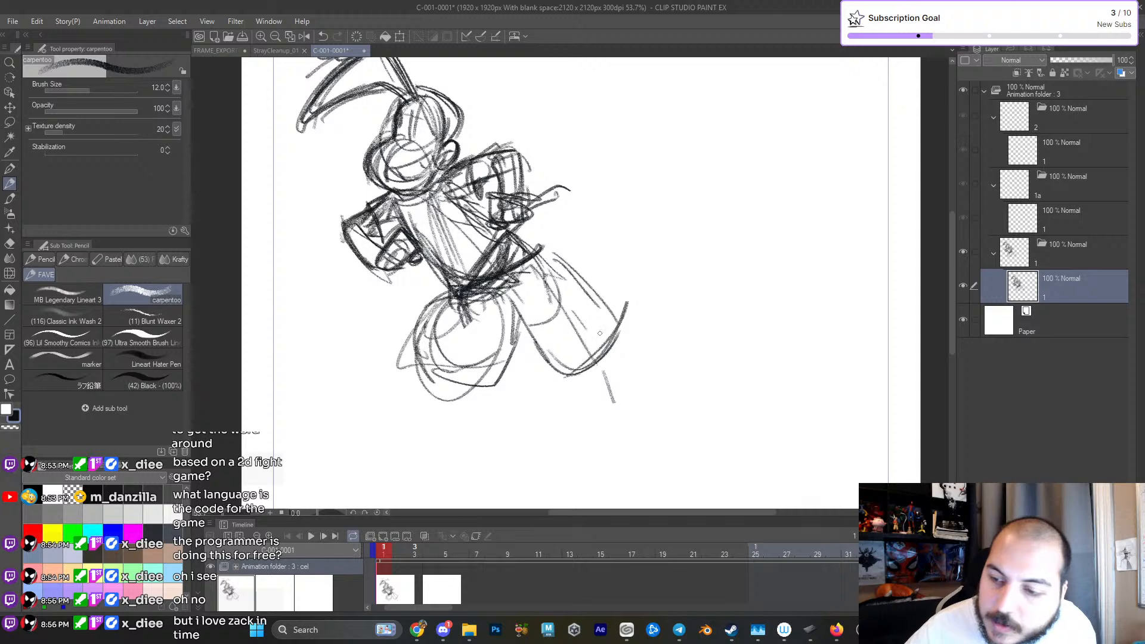
- Sketch the shin below the extended leg's trouser and reinforce the outlines and hem curves of both trouser legs
{"action": "left_click_drag", "start_coordinate": [585, 389], "coordinate": [590, 406]}
{"action": "left_click_drag", "start_coordinate": [605, 352], "coordinate": [610, 410]}
{"action": "left_click_drag", "start_coordinate": [548, 350], "coordinate": [577, 390]}
{"action": "left_click_drag", "start_coordinate": [521, 335], "coordinate": [518, 345]}
{"action": "mouse_move", "coordinate": [439, 308]}
{"action": "left_mouse_down"}
{"action": "mouse_move", "coordinate": [448, 384]}
{"action": "mouse_move", "coordinate": [491, 359]}
{"action": "left_mouse_up"}
{"action": "left_click_drag", "start_coordinate": [444, 370], "coordinate": [503, 362]}
{"action": "left_click_drag", "start_coordinate": [436, 361], "coordinate": [424, 373]}
{"action": "mouse_move", "coordinate": [418, 322]}
{"action": "left_mouse_down"}
{"action": "mouse_move", "coordinate": [429, 391]}
{"action": "mouse_move", "coordinate": [486, 304]}
{"action": "left_mouse_up"}
{"action": "mouse_move", "coordinate": [495, 379]}
{"action": "left_mouse_down"}
{"action": "mouse_move", "coordinate": [521, 334]}
{"action": "mouse_move", "coordinate": [555, 383]}
{"action": "left_mouse_up"}
{"action": "mouse_move", "coordinate": [516, 260]}
{"action": "left_mouse_down"}
{"action": "mouse_move", "coordinate": [568, 285]}
{"action": "mouse_move", "coordinate": [609, 335]}
{"action": "mouse_move", "coordinate": [543, 363]}
{"action": "left_mouse_up"}
{"action": "mouse_move", "coordinate": [522, 341]}
{"action": "left_mouse_down"}
{"action": "mouse_move", "coordinate": [580, 382]}
{"action": "mouse_move", "coordinate": [612, 349]}
{"action": "mouse_move", "coordinate": [617, 323]}
{"action": "left_mouse_up"}
{"action": "left_click_drag", "start_coordinate": [504, 250], "coordinate": [559, 282]}
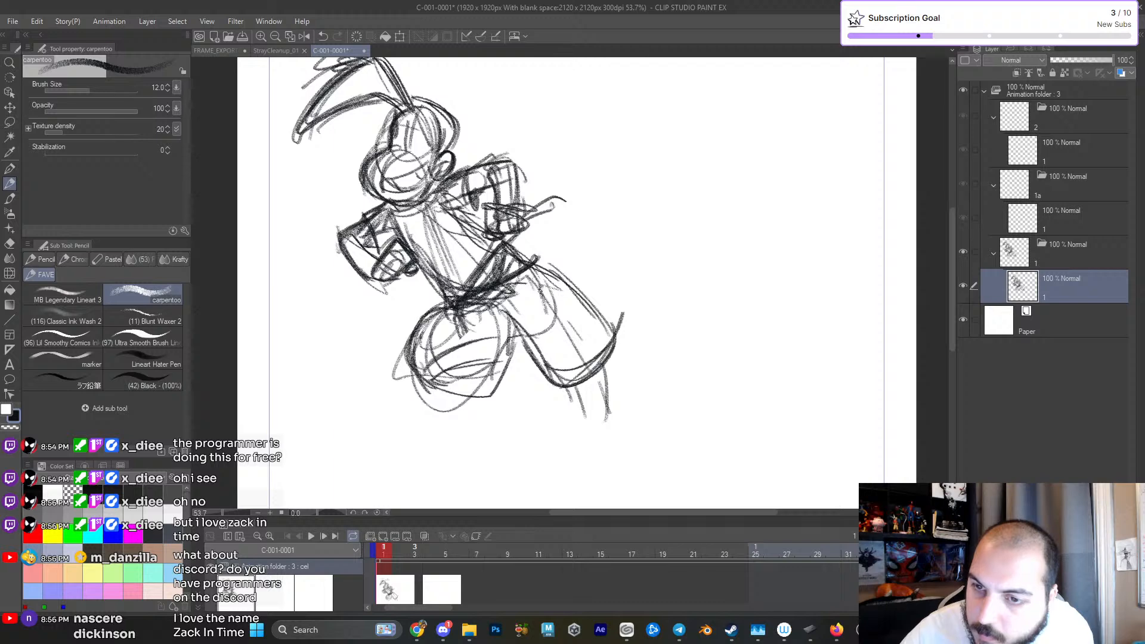
- Darken the bent leg's trouser hem, add fold lines at the inner thigh and touch up the chest lines
{"action": "mouse_move", "coordinate": [490, 300]}
{"action": "left_mouse_down"}
{"action": "mouse_move", "coordinate": [411, 350]}
{"action": "mouse_move", "coordinate": [417, 380]}
{"action": "mouse_move", "coordinate": [477, 361]}
{"action": "left_mouse_up"}
{"action": "left_click_drag", "start_coordinate": [485, 401], "coordinate": [470, 371]}
{"action": "left_click_drag", "start_coordinate": [522, 250], "coordinate": [497, 303]}
{"action": "mouse_move", "coordinate": [523, 248]}
{"action": "left_mouse_down"}
{"action": "mouse_move", "coordinate": [508, 307]}
{"action": "mouse_move", "coordinate": [532, 352]}
{"action": "left_mouse_up"}
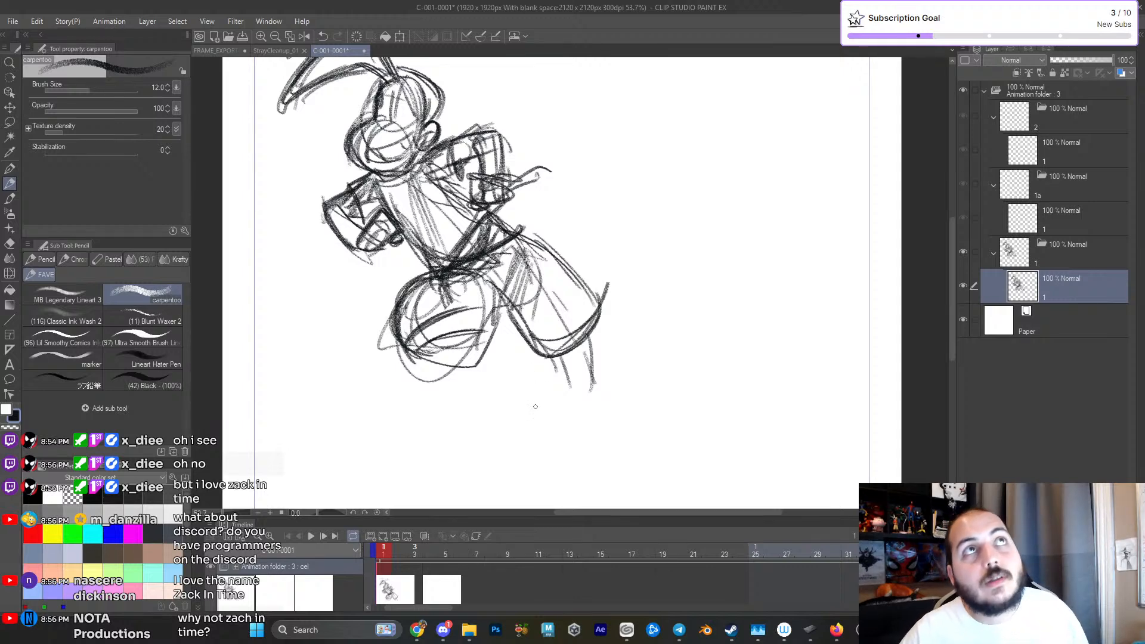
{"action": "left_click_drag", "start_coordinate": [526, 288], "coordinate": [501, 334]}
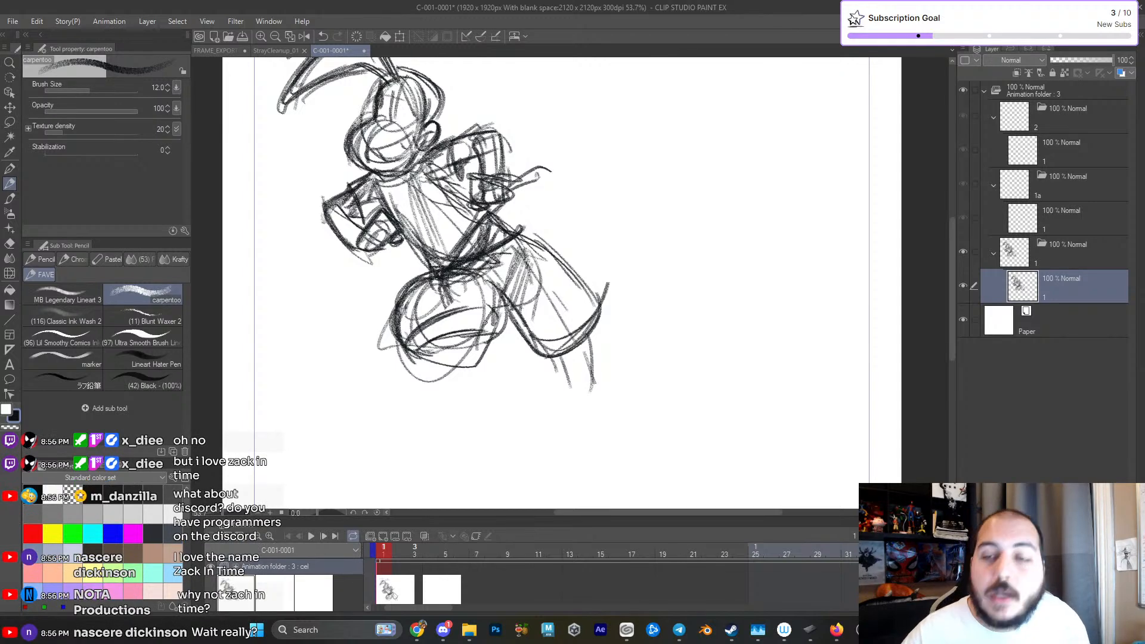
{"action": "mouse_move", "coordinate": [529, 237]}
{"action": "left_mouse_down"}
{"action": "mouse_move", "coordinate": [465, 267]}
{"action": "mouse_move", "coordinate": [530, 240]}
{"action": "mouse_move", "coordinate": [501, 279]}
{"action": "left_mouse_up"}
{"action": "left_click_drag", "start_coordinate": [391, 240], "coordinate": [394, 309]}
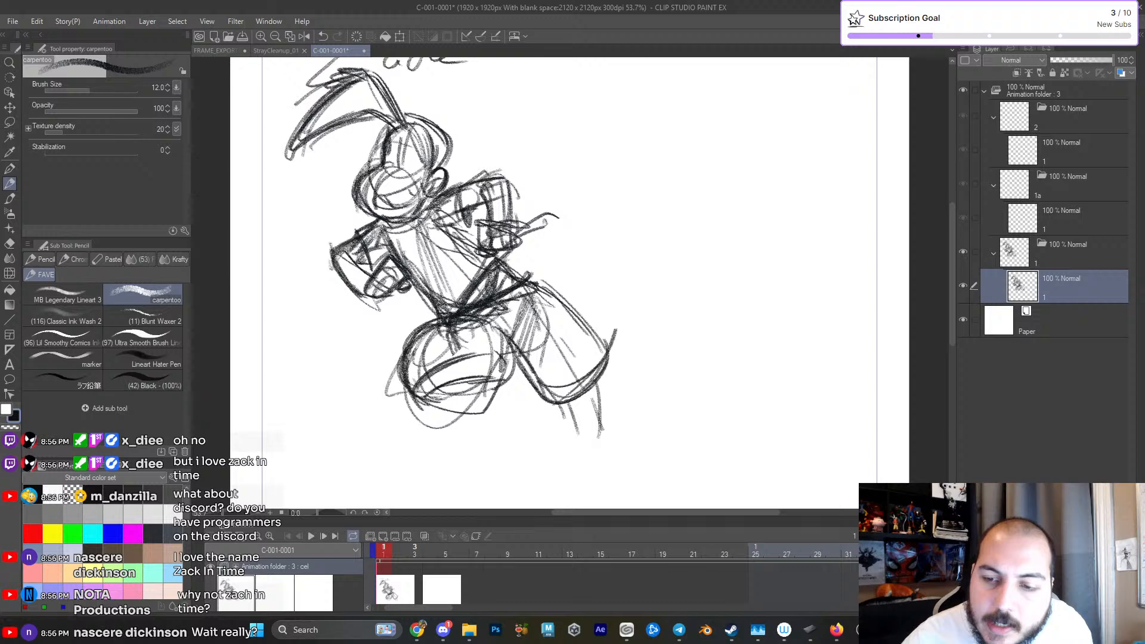
{"action": "left_click_drag", "start_coordinate": [448, 229], "coordinate": [495, 258]}
{"action": "left_click_drag", "start_coordinate": [439, 230], "coordinate": [470, 225]}
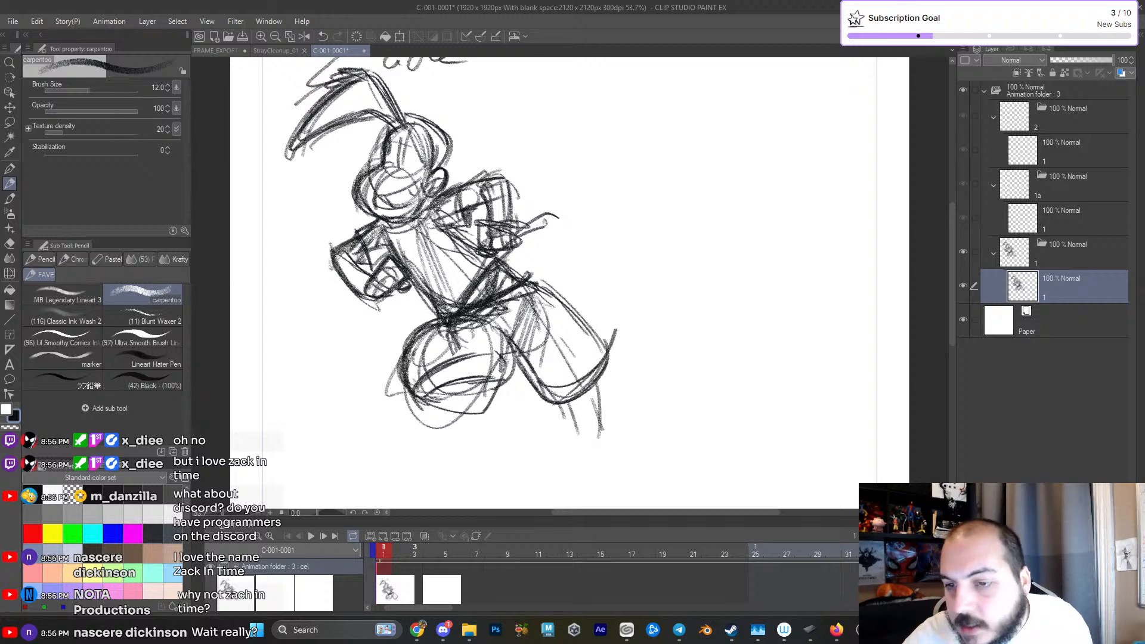
- Sketch a large hook-like curved shape behind the figure, with a sweeping outer arc and a smaller inner arc
{"action": "left_click_drag", "start_coordinate": [610, 119], "coordinate": [610, 157]}
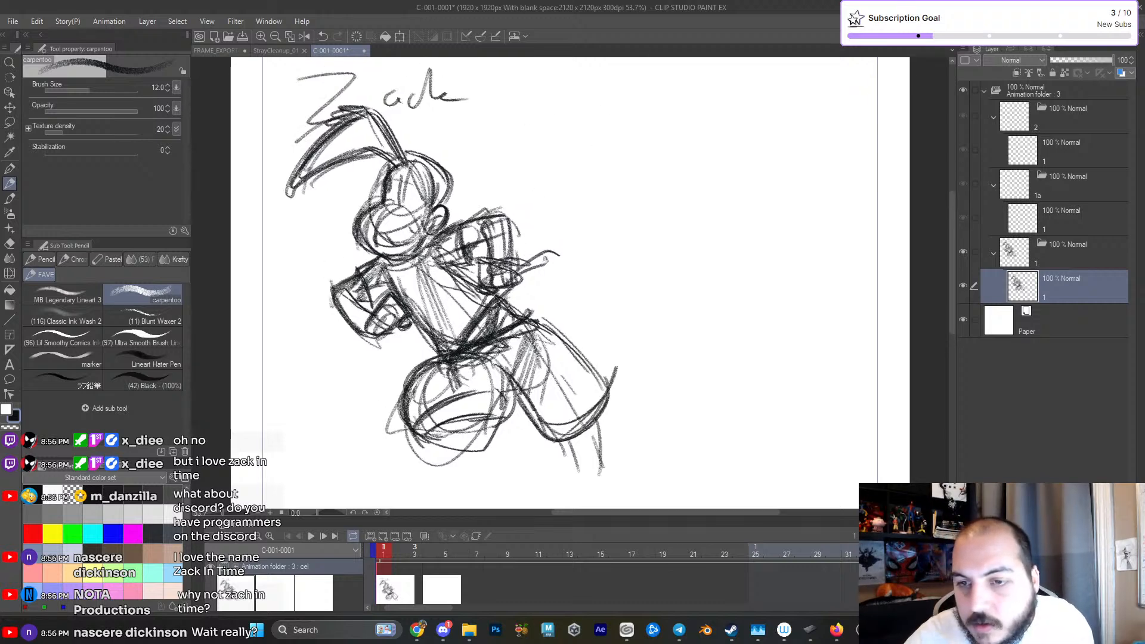
{"action": "left_click_drag", "start_coordinate": [576, 203], "coordinate": [599, 307]}
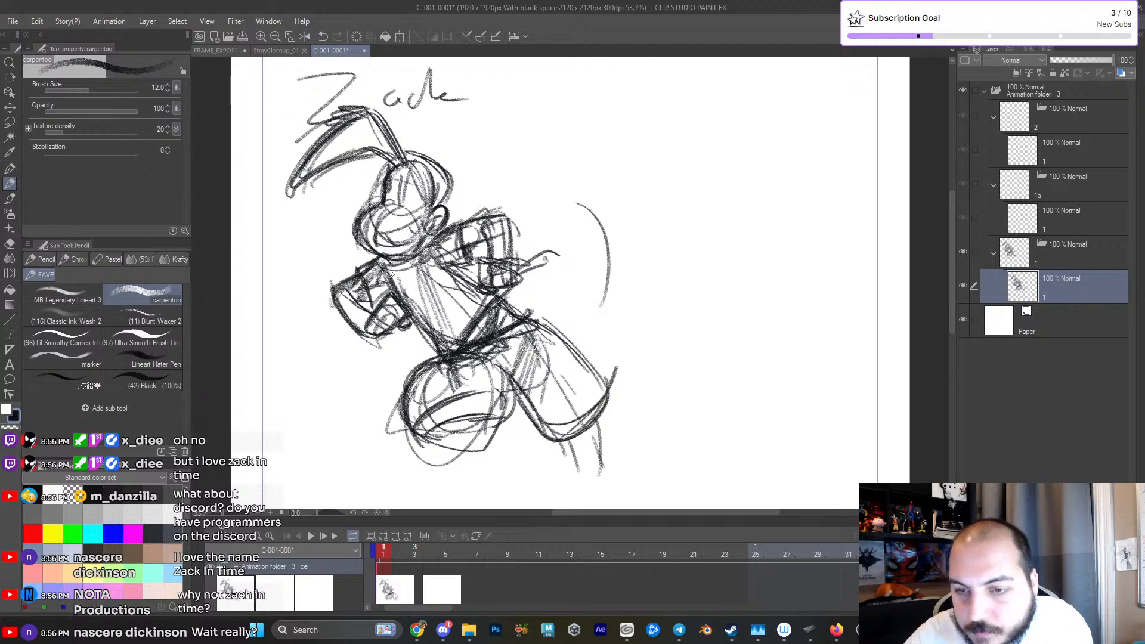
{"action": "mouse_move", "coordinate": [514, 194]}
{"action": "left_mouse_down"}
{"action": "mouse_move", "coordinate": [576, 211]}
{"action": "mouse_move", "coordinate": [578, 329]}
{"action": "left_mouse_up"}
{"action": "left_click_drag", "start_coordinate": [524, 299], "coordinate": [587, 311]}
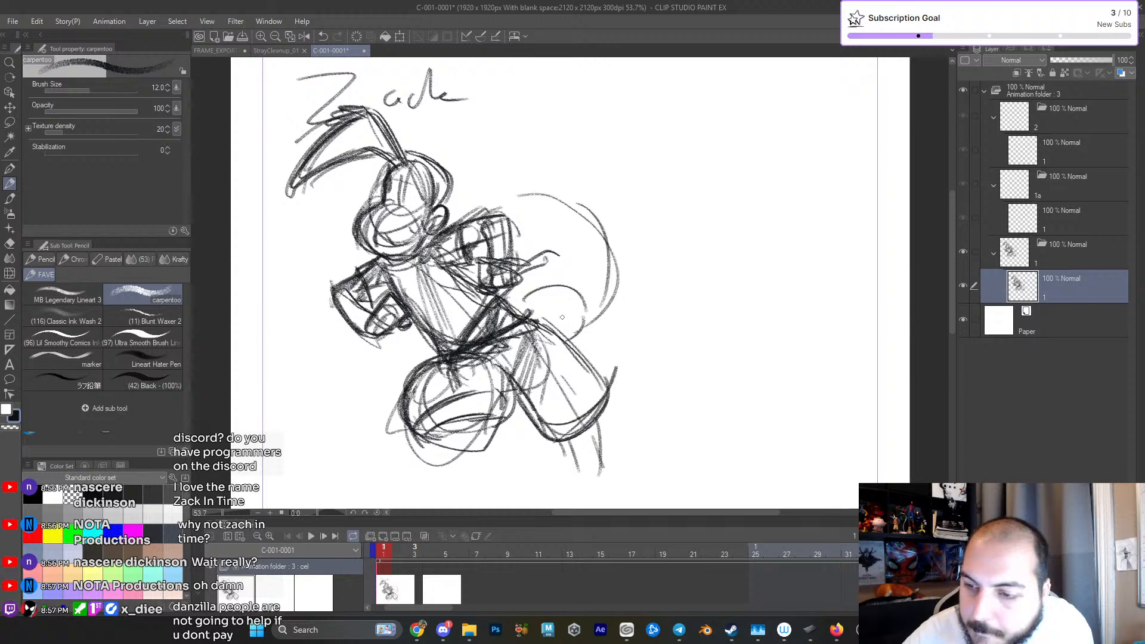
{"action": "left_click_drag", "start_coordinate": [518, 308], "coordinate": [571, 339]}
{"action": "left_click_drag", "start_coordinate": [595, 260], "coordinate": [568, 339]}
- Join the curved shape's upper edge to the shoulder and darken the strokes around the near arm and collar
{"action": "left_click_drag", "start_coordinate": [430, 239], "coordinate": [481, 203]}
{"action": "mouse_move", "coordinate": [416, 268]}
{"action": "left_mouse_down"}
{"action": "mouse_move", "coordinate": [477, 210]}
{"action": "mouse_move", "coordinate": [539, 203]}
{"action": "mouse_move", "coordinate": [501, 198]}
{"action": "mouse_move", "coordinate": [598, 224]}
{"action": "mouse_move", "coordinate": [599, 292]}
{"action": "left_mouse_up"}
{"action": "left_click_drag", "start_coordinate": [484, 242], "coordinate": [476, 283]}
{"action": "left_click_drag", "start_coordinate": [520, 228], "coordinate": [523, 291]}
{"action": "left_click_drag", "start_coordinate": [481, 260], "coordinate": [517, 264]}
{"action": "mouse_move", "coordinate": [478, 264]}
{"action": "left_mouse_down"}
{"action": "mouse_move", "coordinate": [481, 285]}
{"action": "mouse_move", "coordinate": [507, 292]}
{"action": "mouse_move", "coordinate": [516, 223]}
{"action": "left_mouse_up"}
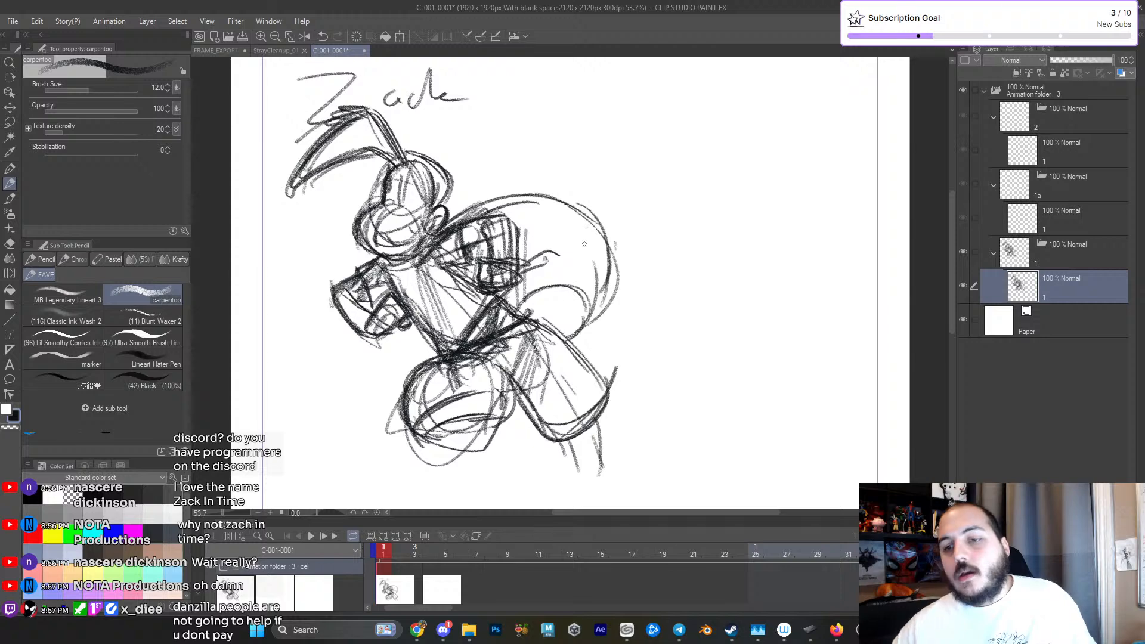
{"action": "left_click_drag", "start_coordinate": [455, 262], "coordinate": [478, 283]}
{"action": "left_click_drag", "start_coordinate": [467, 221], "coordinate": [485, 206]}
{"action": "mouse_move", "coordinate": [452, 224]}
{"action": "left_mouse_down"}
{"action": "mouse_move", "coordinate": [499, 199]}
{"action": "mouse_move", "coordinate": [582, 227]}
{"action": "left_mouse_up"}
{"action": "mouse_move", "coordinate": [511, 283]}
{"action": "left_mouse_down"}
{"action": "mouse_move", "coordinate": [528, 264]}
{"action": "mouse_move", "coordinate": [536, 272]}
{"action": "left_mouse_up"}
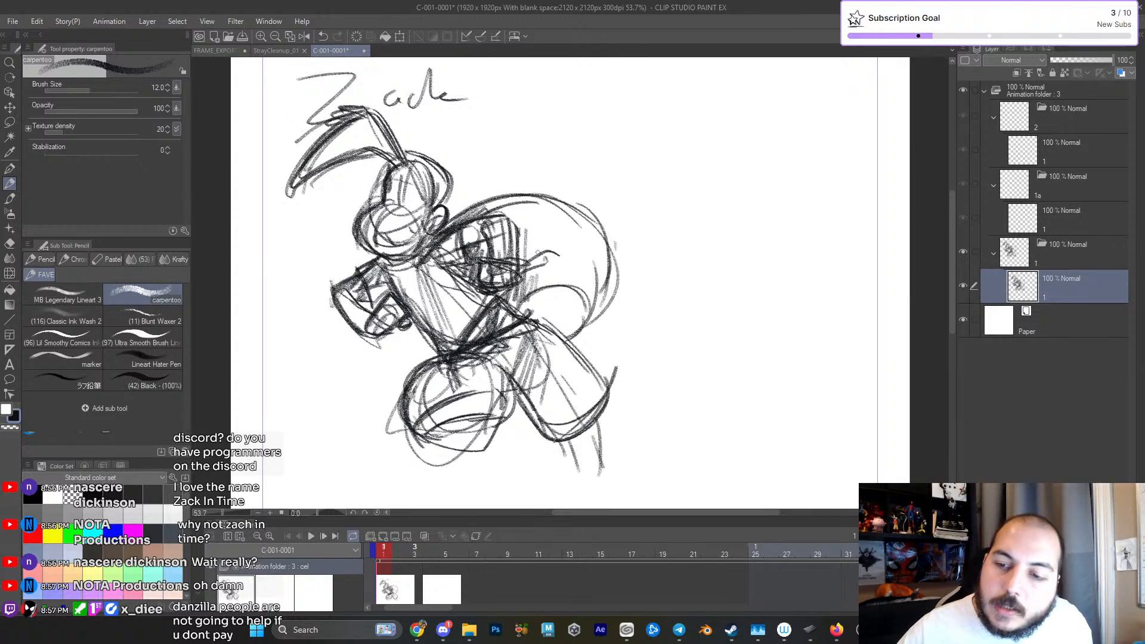
{"action": "mouse_move", "coordinate": [406, 282]}
{"action": "left_mouse_down"}
{"action": "mouse_move", "coordinate": [376, 255]}
{"action": "mouse_move", "coordinate": [470, 212]}
{"action": "mouse_move", "coordinate": [457, 216]}
{"action": "left_mouse_up"}
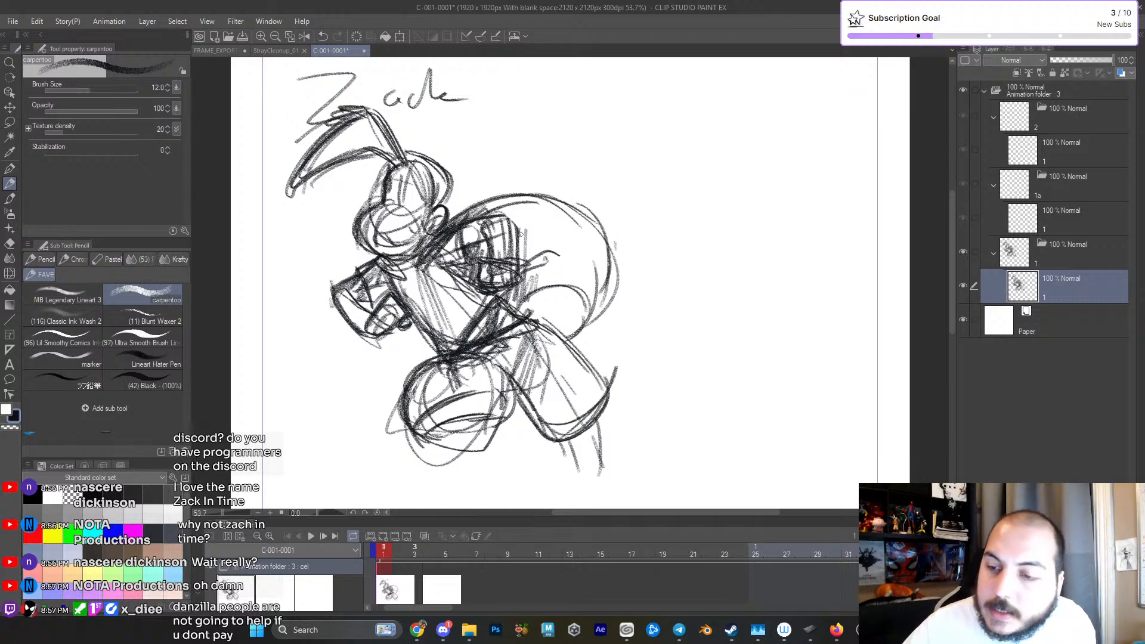
{"action": "left_click_drag", "start_coordinate": [591, 341], "coordinate": [638, 259]}
{"action": "left_click_drag", "start_coordinate": [505, 339], "coordinate": [568, 372]}
{"action": "mouse_move", "coordinate": [545, 330]}
{"action": "left_mouse_down"}
{"action": "mouse_move", "coordinate": [563, 363]}
{"action": "mouse_move", "coordinate": [605, 335]}
{"action": "mouse_move", "coordinate": [600, 366]}
{"action": "left_mouse_up"}
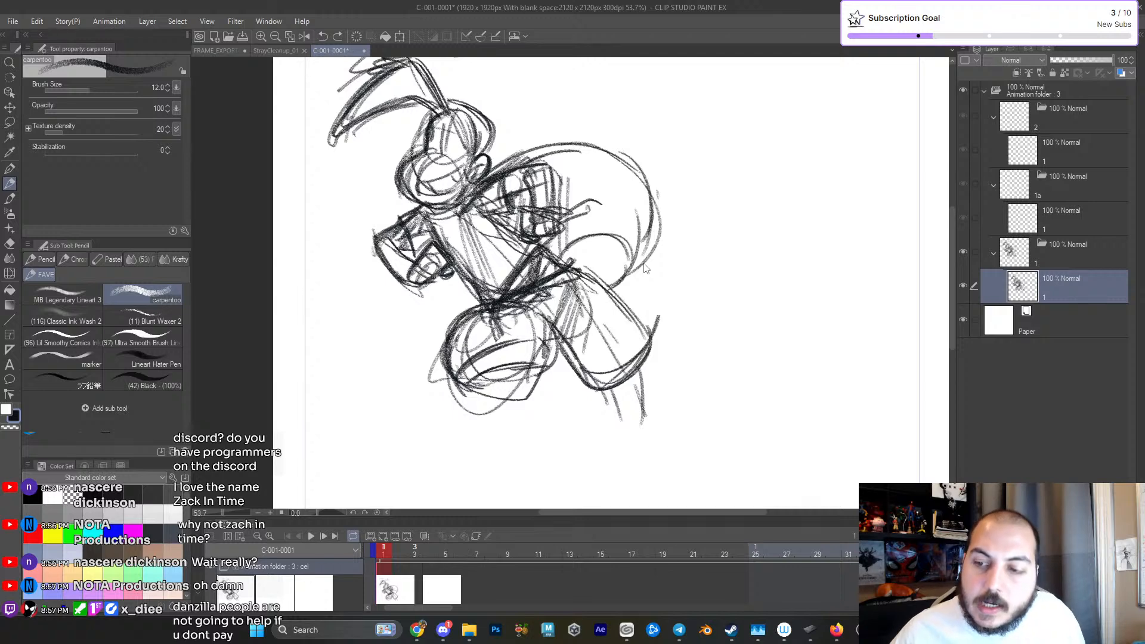
- Undo the curved shape's strokes, then erase its remaining arc and the line trailing from the fist
{"action": "key", "text": "ctrl+z"}
{"action": "key", "text": "ctrl+z"}
{"action": "key", "text": "ctrl+z"}
{"action": "key", "text": "ctrl+z"}
{"action": "key", "text": "ctrl+z"}
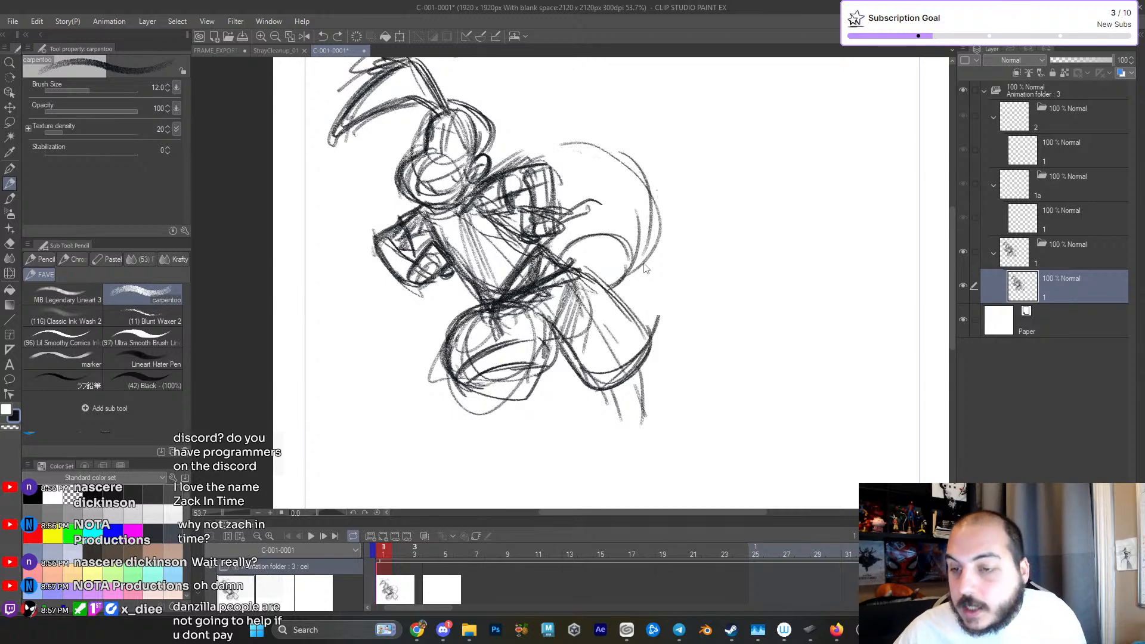
{"action": "key", "text": "ctrl+z"}
{"action": "key", "text": "ctrl+z"}
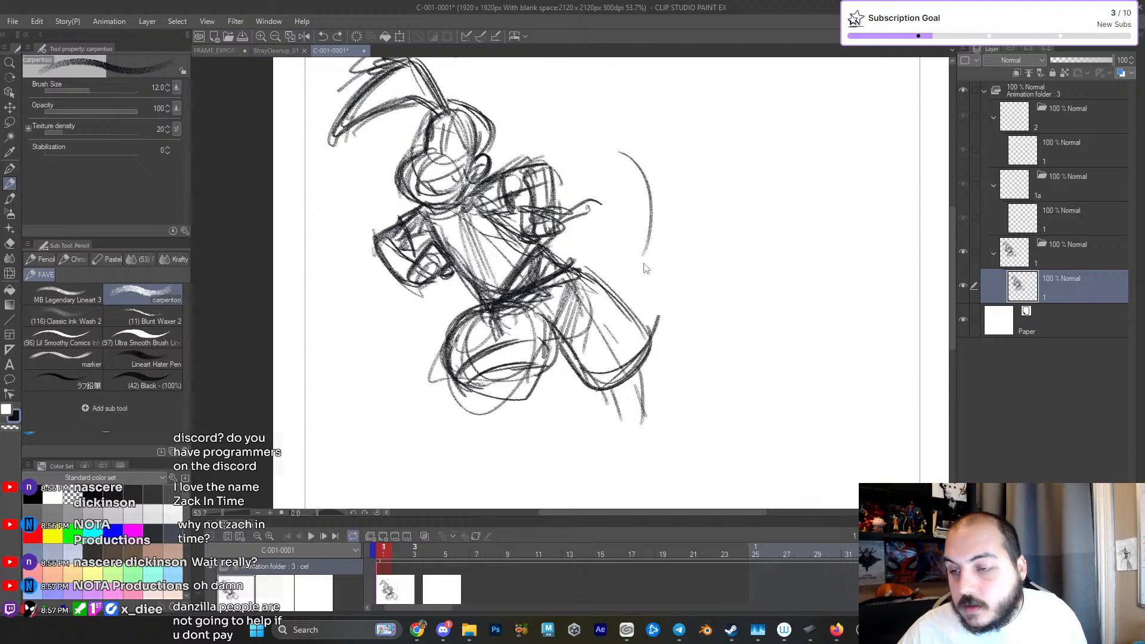
{"action": "key", "text": "e"}
{"action": "left_click_drag", "start_coordinate": [617, 205], "coordinate": [611, 224]}
{"action": "key", "text": "p"}
{"action": "left_click_drag", "start_coordinate": [553, 312], "coordinate": [570, 282]}
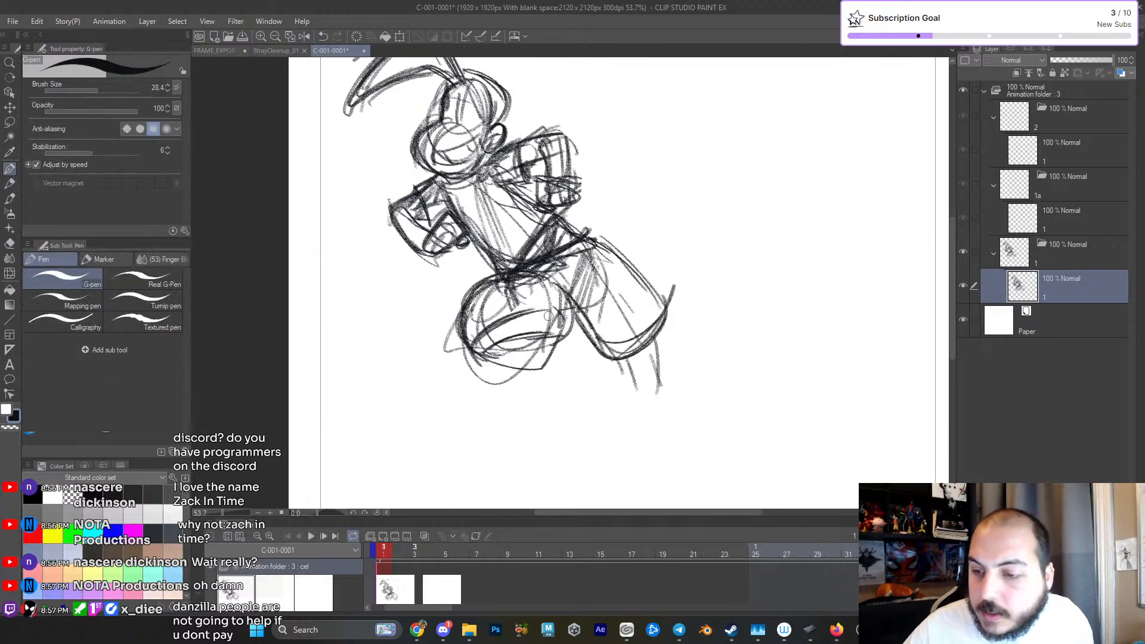
- With the carpentoo pencil, sketch a narrow, downward-pointing foot beneath the bent leg and darken the trouser hem
{"action": "key", "text": "p"}
{"action": "mouse_move", "coordinate": [541, 345]}
{"action": "left_mouse_down"}
{"action": "mouse_move", "coordinate": [543, 388]}
{"action": "mouse_move", "coordinate": [559, 351]}
{"action": "mouse_move", "coordinate": [563, 403]}
{"action": "mouse_move", "coordinate": [528, 354]}
{"action": "mouse_move", "coordinate": [564, 405]}
{"action": "mouse_move", "coordinate": [537, 349]}
{"action": "mouse_move", "coordinate": [549, 346]}
{"action": "mouse_move", "coordinate": [534, 336]}
{"action": "mouse_move", "coordinate": [560, 406]}
{"action": "left_mouse_up"}
{"action": "left_click_drag", "start_coordinate": [551, 343], "coordinate": [570, 398]}
{"action": "left_click_drag", "start_coordinate": [534, 352], "coordinate": [573, 400]}
{"action": "mouse_move", "coordinate": [489, 346]}
{"action": "left_mouse_down"}
{"action": "mouse_move", "coordinate": [546, 358]}
{"action": "mouse_move", "coordinate": [551, 347]}
{"action": "mouse_move", "coordinate": [525, 347]}
{"action": "left_mouse_up"}
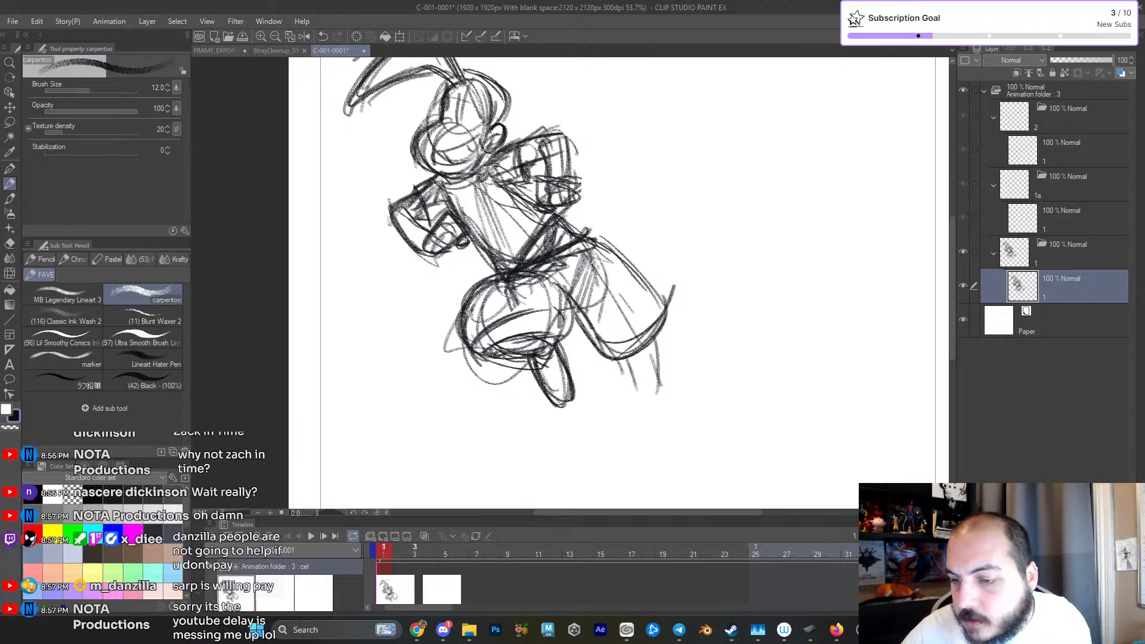
- Redraw the slanted belt line across the hips and the upper outline of the extended leg
{"action": "left_click_drag", "start_coordinate": [537, 306], "coordinate": [534, 290]}
{"action": "mouse_move", "coordinate": [539, 303]}
{"action": "left_mouse_down"}
{"action": "mouse_move", "coordinate": [557, 333]}
{"action": "mouse_move", "coordinate": [533, 290]}
{"action": "left_mouse_up"}
{"action": "mouse_move", "coordinate": [502, 287]}
{"action": "left_mouse_down"}
{"action": "mouse_move", "coordinate": [495, 278]}
{"action": "mouse_move", "coordinate": [570, 279]}
{"action": "mouse_move", "coordinate": [589, 241]}
{"action": "left_mouse_up"}
{"action": "left_click_drag", "start_coordinate": [584, 232], "coordinate": [639, 292]}
{"action": "left_click_drag", "start_coordinate": [637, 367], "coordinate": [621, 395]}
{"action": "mouse_move", "coordinate": [635, 319]}
{"action": "left_mouse_down"}
{"action": "mouse_move", "coordinate": [617, 345]}
{"action": "mouse_move", "coordinate": [532, 339]}
{"action": "mouse_move", "coordinate": [606, 318]}
{"action": "mouse_move", "coordinate": [672, 336]}
{"action": "mouse_move", "coordinate": [703, 357]}
{"action": "left_mouse_up"}
- Erase both legs below the belt line with the hard eraser
{"action": "key", "text": "e"}
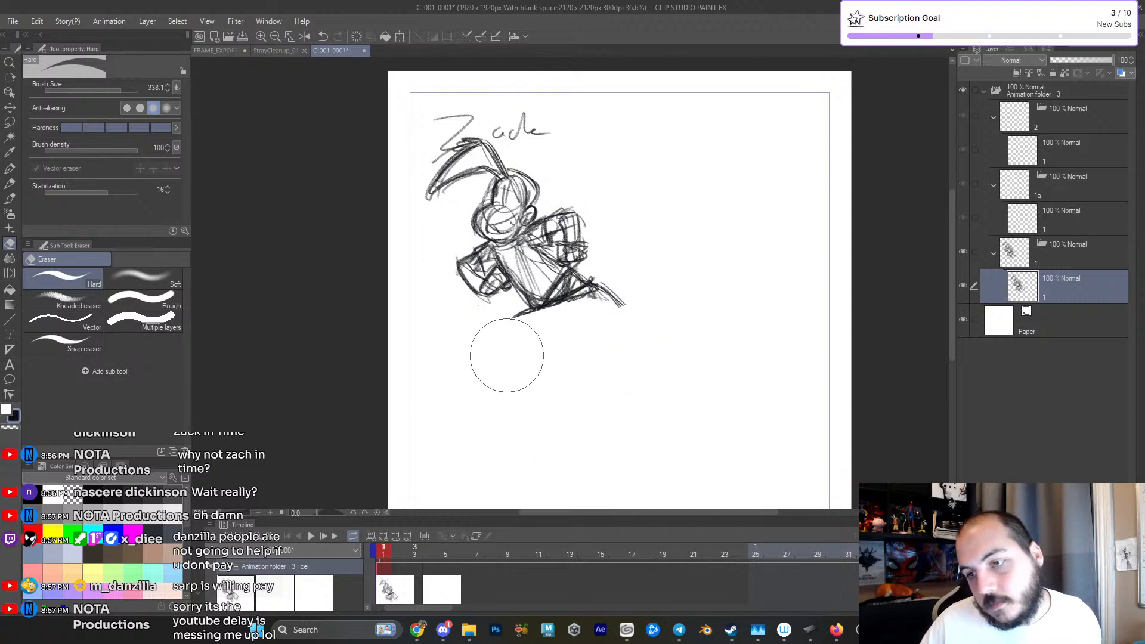
{"action": "left_click_drag", "start_coordinate": [623, 317], "coordinate": [636, 293]}
{"action": "key", "text": "p"}
{"action": "scroll", "coordinate": [627, 316], "scroll_direction": "up", "scroll_amount": 3}
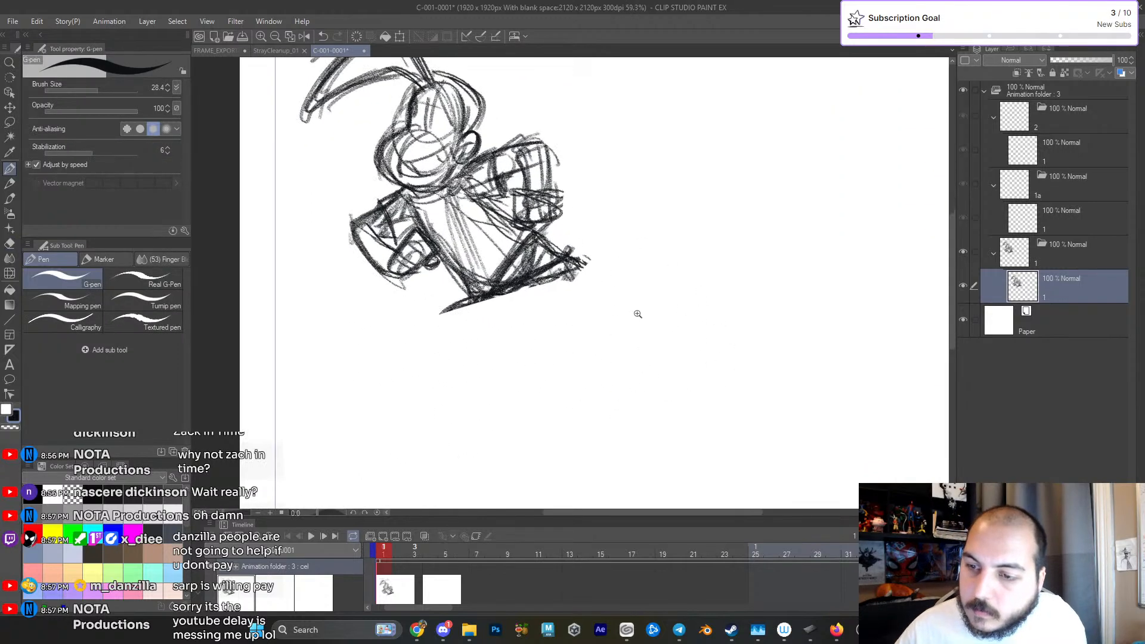
- Sketch new leg gestures, with one leg bent beneath the hips and the other kicked up and back
{"action": "mouse_move", "coordinate": [463, 251]}
{"action": "left_mouse_down"}
{"action": "mouse_move", "coordinate": [500, 335]}
{"action": "mouse_move", "coordinate": [526, 331]}
{"action": "mouse_move", "coordinate": [513, 286]}
{"action": "mouse_move", "coordinate": [528, 325]}
{"action": "mouse_move", "coordinate": [482, 338]}
{"action": "mouse_move", "coordinate": [475, 359]}
{"action": "mouse_move", "coordinate": [492, 379]}
{"action": "left_mouse_up"}
{"action": "left_click_drag", "start_coordinate": [529, 381], "coordinate": [547, 379]}
{"action": "mouse_move", "coordinate": [490, 321]}
{"action": "left_mouse_down"}
{"action": "mouse_move", "coordinate": [525, 431]}
{"action": "mouse_move", "coordinate": [607, 369]}
{"action": "left_mouse_up"}
{"action": "mouse_move", "coordinate": [578, 244]}
{"action": "left_mouse_down"}
{"action": "mouse_move", "coordinate": [656, 280]}
{"action": "mouse_move", "coordinate": [653, 315]}
{"action": "left_mouse_up"}
{"action": "left_click_drag", "start_coordinate": [493, 328], "coordinate": [474, 376]}
{"action": "mouse_move", "coordinate": [478, 370]}
{"action": "left_mouse_down"}
{"action": "mouse_move", "coordinate": [469, 407]}
{"action": "mouse_move", "coordinate": [486, 407]}
{"action": "left_mouse_up"}
{"action": "left_click_drag", "start_coordinate": [515, 350], "coordinate": [535, 352]}
{"action": "mouse_move", "coordinate": [479, 356]}
{"action": "left_mouse_down"}
{"action": "mouse_move", "coordinate": [496, 410]}
{"action": "mouse_move", "coordinate": [523, 313]}
{"action": "mouse_move", "coordinate": [543, 325]}
{"action": "left_mouse_up"}
{"action": "mouse_move", "coordinate": [546, 286]}
{"action": "left_mouse_down"}
{"action": "mouse_move", "coordinate": [590, 258]}
{"action": "mouse_move", "coordinate": [695, 230]}
{"action": "left_mouse_up"}
{"action": "mouse_move", "coordinate": [722, 237]}
{"action": "left_mouse_down"}
{"action": "mouse_move", "coordinate": [731, 248]}
{"action": "mouse_move", "coordinate": [777, 183]}
{"action": "left_mouse_up"}
{"action": "mouse_move", "coordinate": [590, 306]}
{"action": "left_mouse_down"}
{"action": "mouse_move", "coordinate": [597, 247]}
{"action": "mouse_move", "coordinate": [595, 292]}
{"action": "mouse_move", "coordinate": [625, 255]}
{"action": "left_mouse_up"}
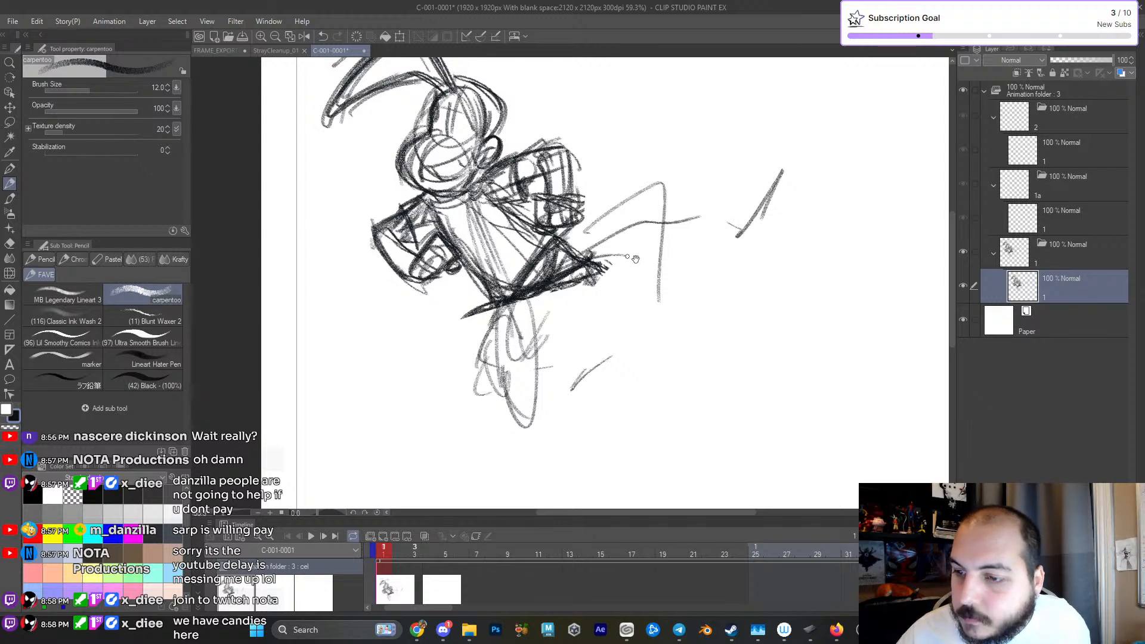
{"action": "left_click_drag", "start_coordinate": [666, 302], "coordinate": [644, 299]}
- Erase the new leg gestures and the lower waist, then return to the carpentoo pencil
{"action": "key", "text": "e"}
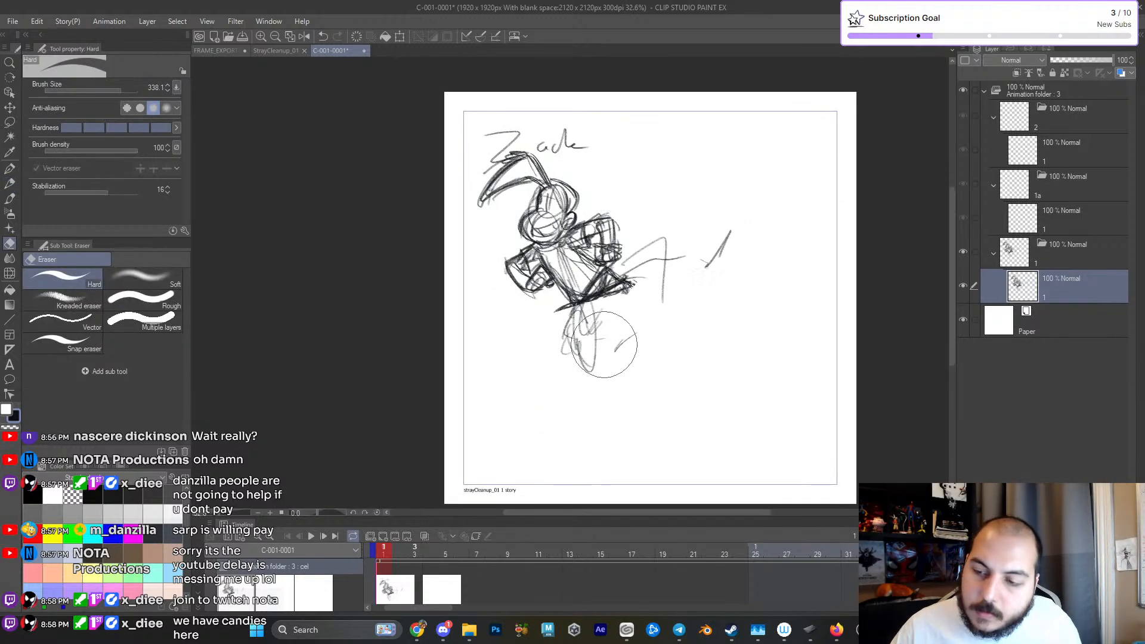
{"action": "mouse_move", "coordinate": [563, 364]}
{"action": "left_mouse_down"}
{"action": "mouse_move", "coordinate": [688, 264]}
{"action": "mouse_move", "coordinate": [673, 308]}
{"action": "mouse_move", "coordinate": [674, 238]}
{"action": "mouse_move", "coordinate": [597, 319]}
{"action": "mouse_move", "coordinate": [591, 306]}
{"action": "mouse_move", "coordinate": [678, 317]}
{"action": "left_mouse_up"}
{"action": "key", "text": "p"}
{"action": "mouse_move", "coordinate": [549, 271]}
{"action": "left_mouse_down"}
{"action": "mouse_move", "coordinate": [575, 322]}
{"action": "mouse_move", "coordinate": [530, 341]}
{"action": "mouse_move", "coordinate": [549, 353]}
{"action": "mouse_move", "coordinate": [595, 325]}
{"action": "left_mouse_up"}
{"action": "key", "text": "ctrl+z"}
{"action": "key", "text": "p"}
- Redraw the torso's lower edge as a rounded waist and add light leg guide strokes below it
{"action": "mouse_move", "coordinate": [525, 340]}
{"action": "left_mouse_down"}
{"action": "mouse_move", "coordinate": [597, 322]}
{"action": "mouse_move", "coordinate": [565, 270]}
{"action": "mouse_move", "coordinate": [548, 326]}
{"action": "mouse_move", "coordinate": [558, 344]}
{"action": "left_mouse_up"}
{"action": "mouse_move", "coordinate": [522, 311]}
{"action": "left_mouse_down"}
{"action": "mouse_move", "coordinate": [543, 347]}
{"action": "mouse_move", "coordinate": [580, 339]}
{"action": "mouse_move", "coordinate": [551, 356]}
{"action": "left_mouse_up"}
{"action": "left_click_drag", "start_coordinate": [603, 280], "coordinate": [588, 319]}
{"action": "left_click_drag", "start_coordinate": [518, 307], "coordinate": [540, 338]}
{"action": "mouse_move", "coordinate": [538, 341]}
{"action": "left_mouse_down"}
{"action": "mouse_move", "coordinate": [575, 320]}
{"action": "mouse_move", "coordinate": [509, 358]}
{"action": "mouse_move", "coordinate": [529, 377]}
{"action": "left_mouse_up"}
{"action": "left_click_drag", "start_coordinate": [626, 313], "coordinate": [636, 389]}
{"action": "left_click_drag", "start_coordinate": [619, 372], "coordinate": [622, 347]}
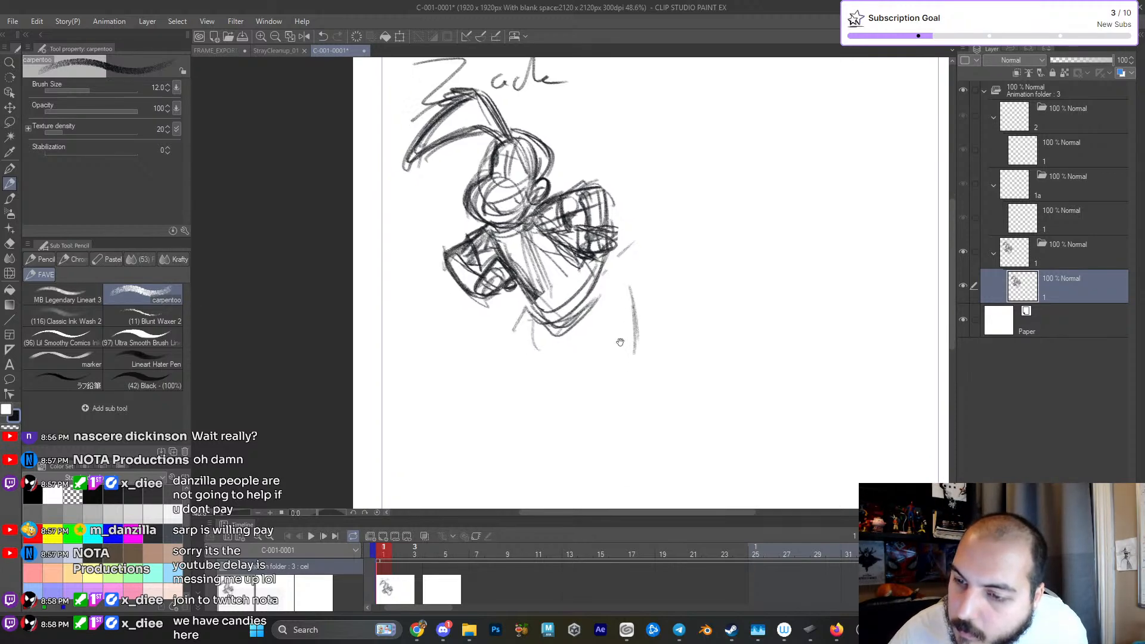
- Add contour lines around the waist and rough strokes for the legs trailing below and behind the torso
{"action": "mouse_move", "coordinate": [554, 278]}
{"action": "left_mouse_down"}
{"action": "mouse_move", "coordinate": [588, 307]}
{"action": "mouse_move", "coordinate": [601, 388]}
{"action": "mouse_move", "coordinate": [683, 235]}
{"action": "mouse_move", "coordinate": [617, 277]}
{"action": "left_mouse_up"}
{"action": "mouse_move", "coordinate": [595, 382]}
{"action": "left_mouse_down"}
{"action": "mouse_move", "coordinate": [589, 339]}
{"action": "mouse_move", "coordinate": [614, 386]}
{"action": "mouse_move", "coordinate": [621, 421]}
{"action": "mouse_move", "coordinate": [609, 419]}
{"action": "mouse_move", "coordinate": [627, 408]}
{"action": "left_mouse_up"}
{"action": "left_click_drag", "start_coordinate": [598, 350], "coordinate": [700, 216]}
{"action": "left_click_drag", "start_coordinate": [673, 234], "coordinate": [714, 209]}
{"action": "left_click_drag", "start_coordinate": [707, 268], "coordinate": [696, 250]}
{"action": "mouse_move", "coordinate": [686, 322]}
{"action": "left_mouse_down"}
{"action": "mouse_move", "coordinate": [652, 336]}
{"action": "mouse_move", "coordinate": [669, 243]}
{"action": "mouse_move", "coordinate": [602, 383]}
{"action": "mouse_move", "coordinate": [628, 332]}
{"action": "mouse_move", "coordinate": [499, 304]}
{"action": "mouse_move", "coordinate": [503, 289]}
{"action": "left_mouse_up"}
- Hide the current sketch layer, add a new layer above it and return to the carpentoo pencil
{"action": "key", "text": "e"}
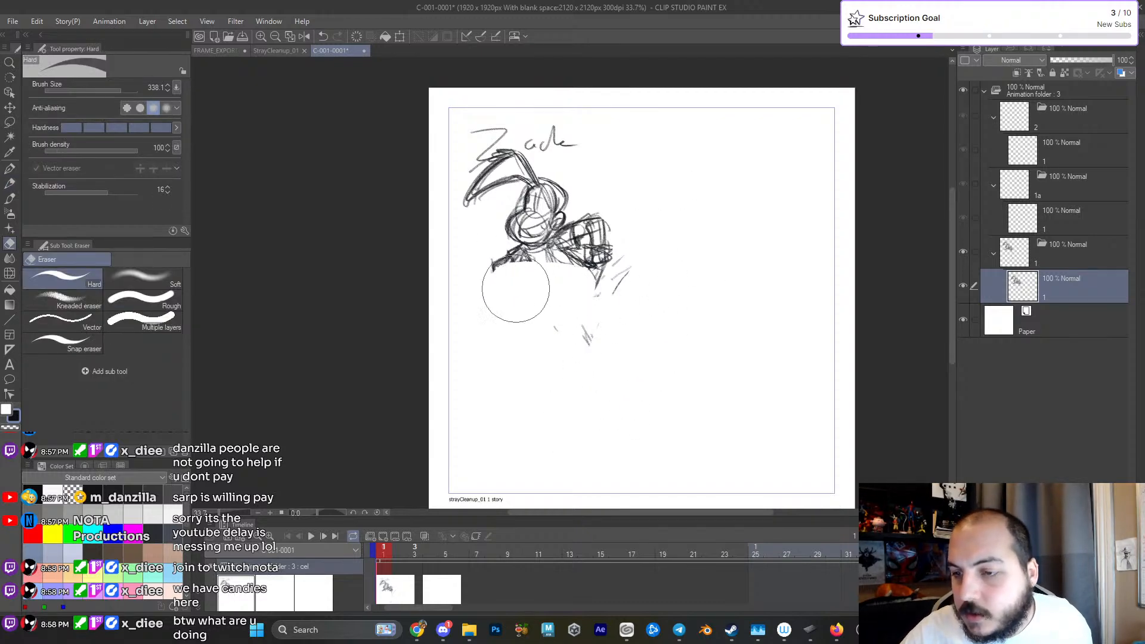
{"action": "key", "text": "ctrl+z"}
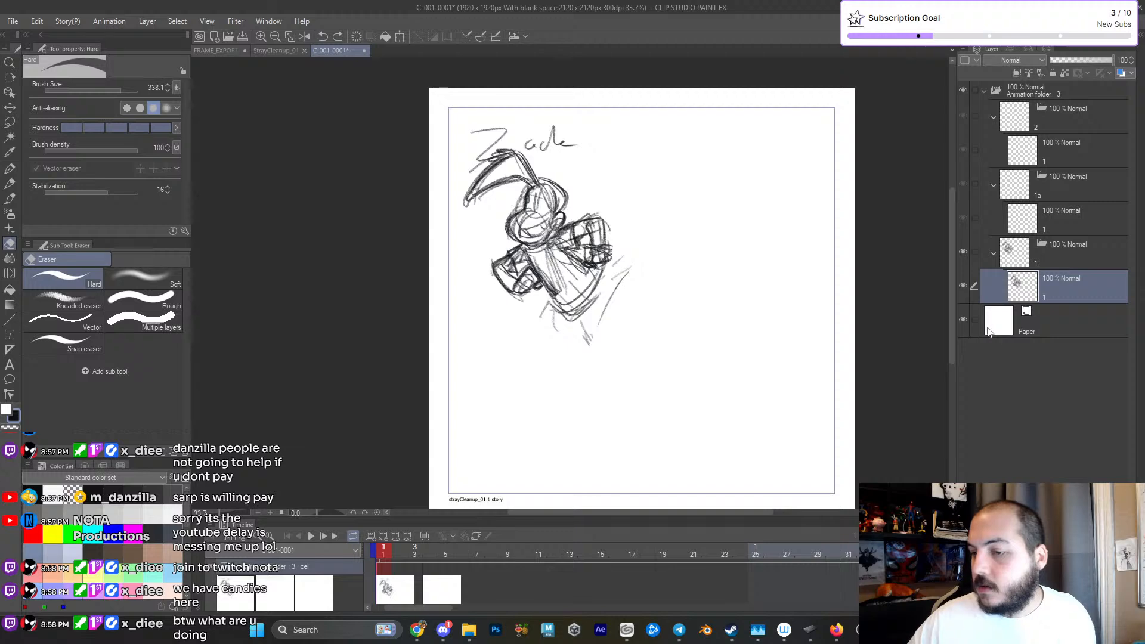
{"action": "left_click", "coordinate": [963, 286]}
{"action": "key", "text": "ctrl+shift+n"}
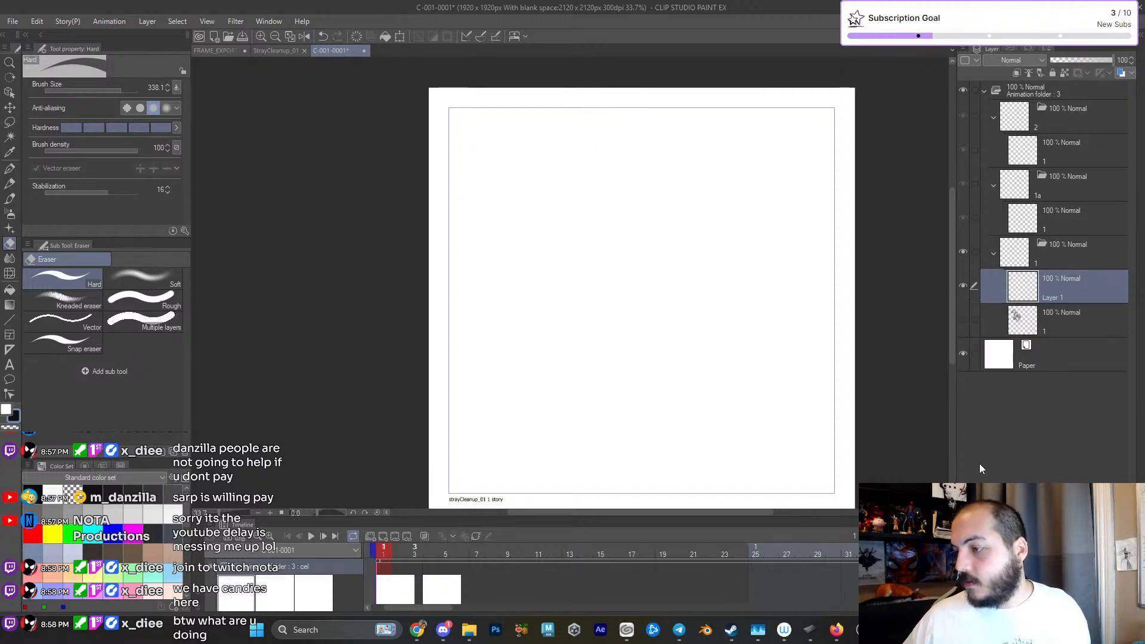
{"action": "key", "text": "p"}
{"action": "key", "text": "p"}
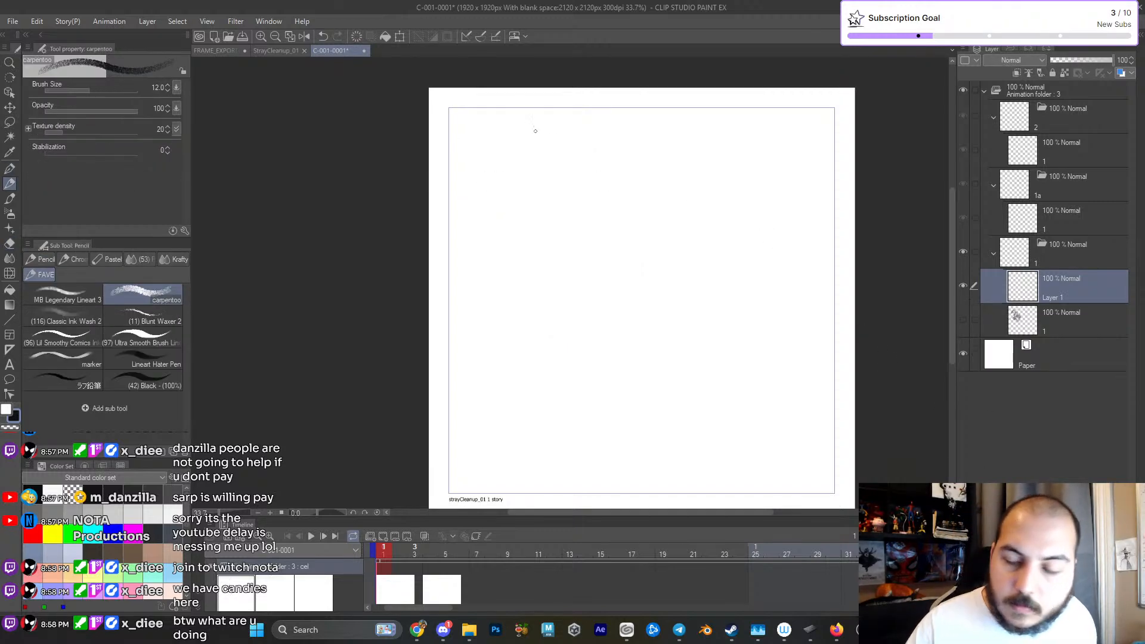
- Write the title "Zack" near the canvas's upper edge and sketch an oval head below it
{"action": "mouse_move", "coordinate": [472, 114]}
{"action": "left_mouse_down"}
{"action": "mouse_move", "coordinate": [502, 133]}
{"action": "mouse_move", "coordinate": [514, 125]}
{"action": "left_mouse_up"}
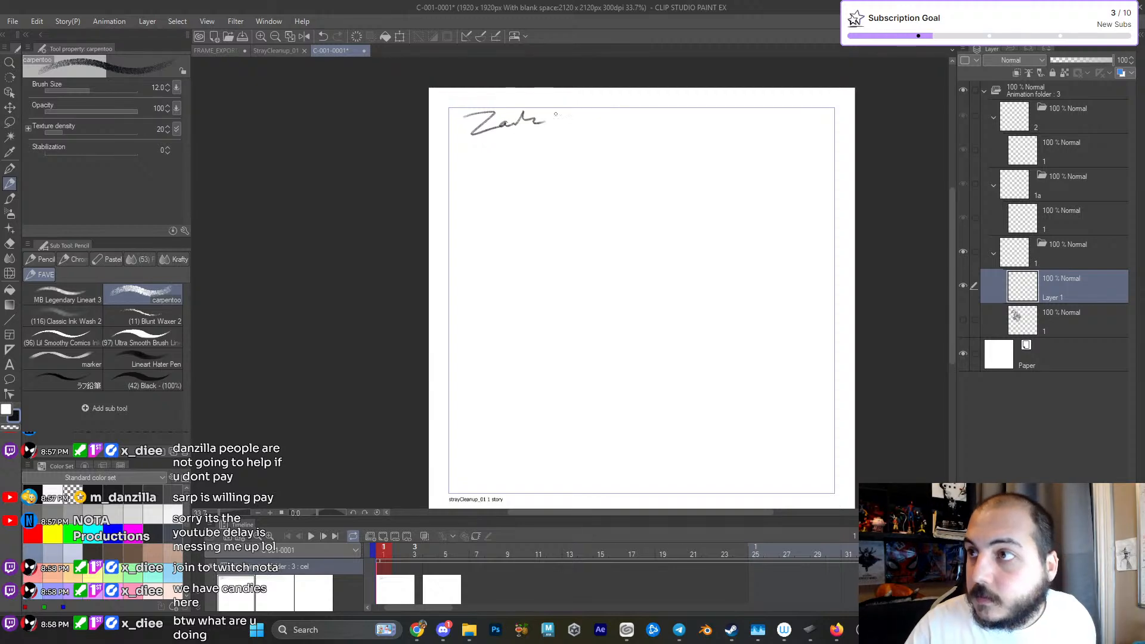
{"action": "left_click_drag", "start_coordinate": [600, 294], "coordinate": [576, 289]}
{"action": "mouse_move", "coordinate": [514, 173]}
{"action": "left_mouse_down"}
{"action": "mouse_move", "coordinate": [537, 197]}
{"action": "mouse_move", "coordinate": [505, 170]}
{"action": "mouse_move", "coordinate": [541, 173]}
{"action": "left_mouse_up"}
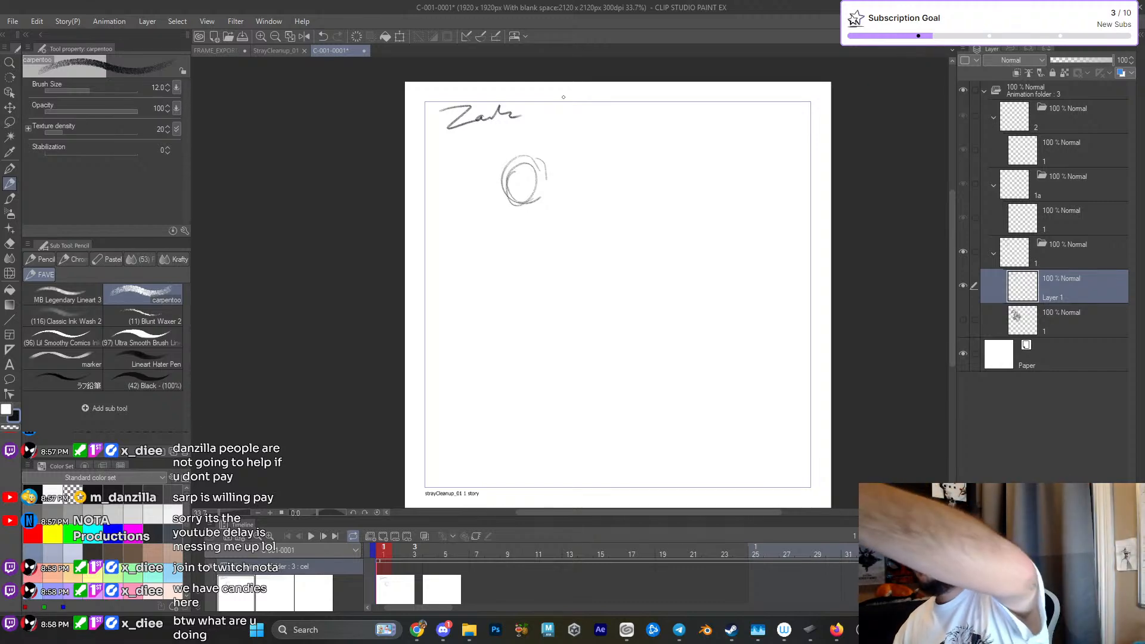
{"action": "left_click_drag", "start_coordinate": [534, 170], "coordinate": [531, 160]}
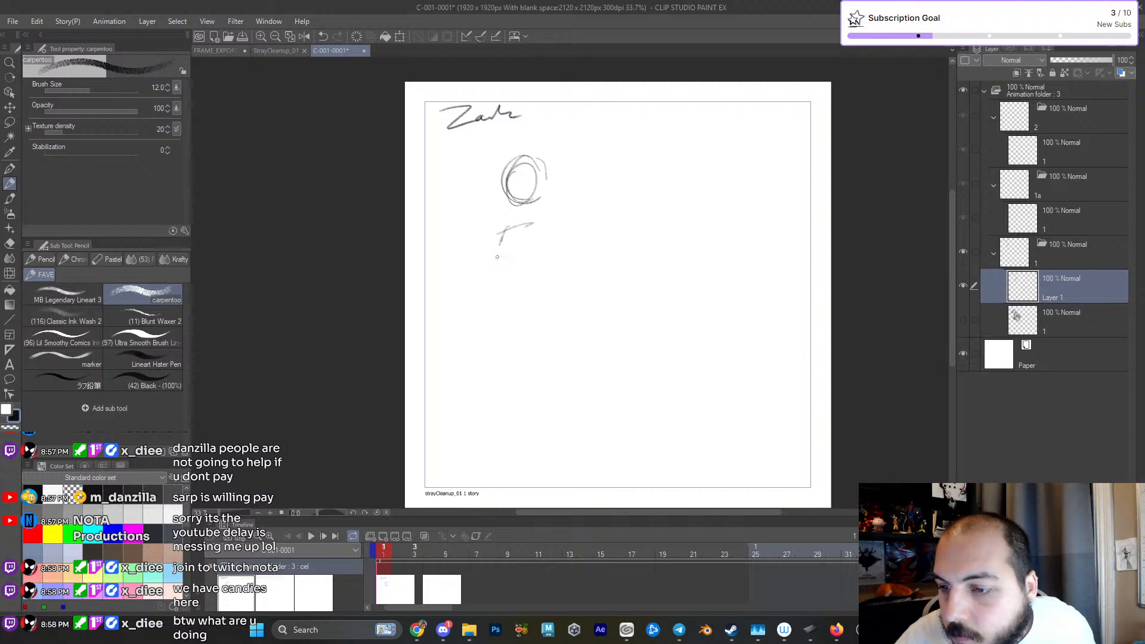
- Lay in a standing figure under the head with gesture lines for the torso, arm, legs and one foot
{"action": "left_click_drag", "start_coordinate": [542, 236], "coordinate": [544, 286]}
{"action": "left_click_drag", "start_coordinate": [499, 241], "coordinate": [530, 298]}
{"action": "mouse_move", "coordinate": [528, 219]}
{"action": "left_mouse_down"}
{"action": "mouse_move", "coordinate": [489, 365]}
{"action": "mouse_move", "coordinate": [458, 401]}
{"action": "mouse_move", "coordinate": [511, 388]}
{"action": "left_mouse_up"}
{"action": "left_click_drag", "start_coordinate": [538, 305], "coordinate": [566, 394]}
{"action": "left_click_drag", "start_coordinate": [507, 231], "coordinate": [483, 307]}
{"action": "left_click_drag", "start_coordinate": [504, 233], "coordinate": [523, 224]}
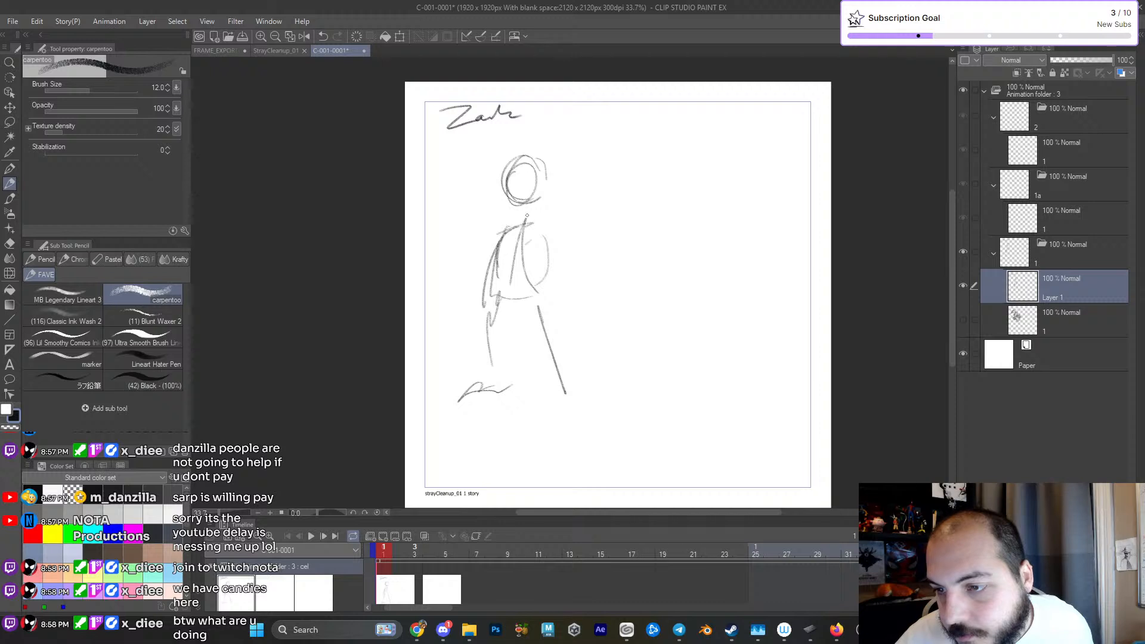
- Rework the head with overlapping ovals and an ear, then add the neck, bent arms and a long hair curve
{"action": "mouse_move", "coordinate": [513, 149]}
{"action": "left_mouse_down"}
{"action": "mouse_move", "coordinate": [520, 192]}
{"action": "mouse_move", "coordinate": [504, 179]}
{"action": "mouse_move", "coordinate": [555, 179]}
{"action": "mouse_move", "coordinate": [513, 156]}
{"action": "mouse_move", "coordinate": [504, 197]}
{"action": "mouse_move", "coordinate": [552, 182]}
{"action": "mouse_move", "coordinate": [533, 172]}
{"action": "left_mouse_up"}
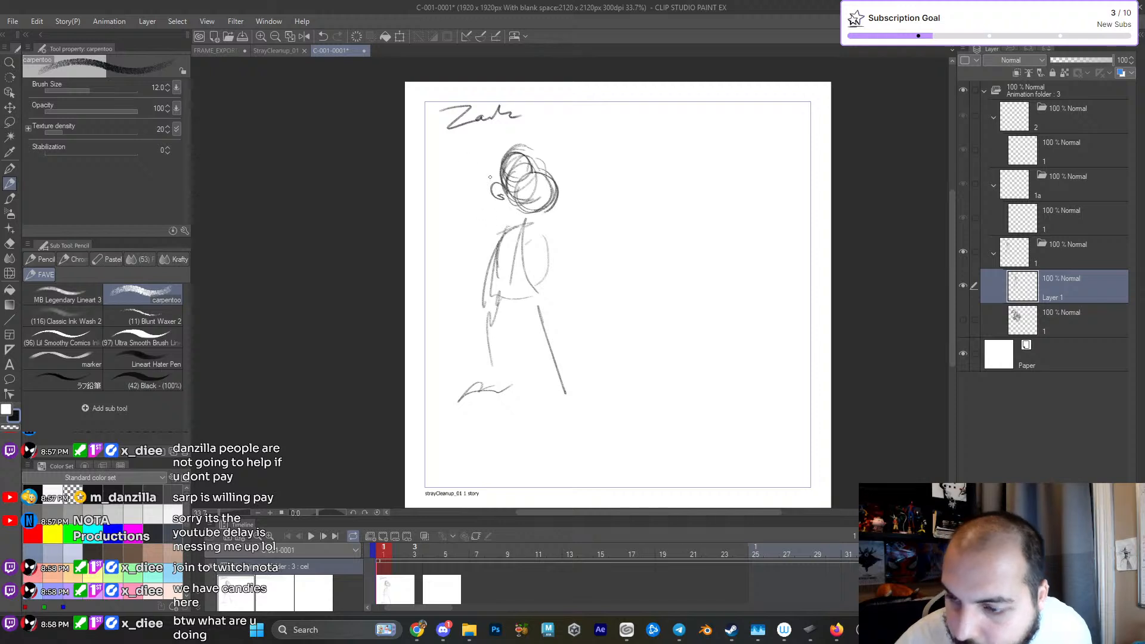
{"action": "mouse_move", "coordinate": [534, 224]}
{"action": "left_mouse_down"}
{"action": "mouse_move", "coordinate": [490, 270]}
{"action": "mouse_move", "coordinate": [501, 286]}
{"action": "mouse_move", "coordinate": [555, 297]}
{"action": "mouse_move", "coordinate": [538, 263]}
{"action": "mouse_move", "coordinate": [472, 283]}
{"action": "left_mouse_up"}
{"action": "left_click_drag", "start_coordinate": [513, 146], "coordinate": [579, 116]}
{"action": "left_click_drag", "start_coordinate": [511, 203], "coordinate": [517, 222]}
{"action": "mouse_move", "coordinate": [500, 290]}
{"action": "left_mouse_down"}
{"action": "mouse_move", "coordinate": [492, 303]}
{"action": "mouse_move", "coordinate": [512, 296]}
{"action": "left_mouse_up"}
{"action": "left_click_drag", "start_coordinate": [498, 306], "coordinate": [515, 307]}
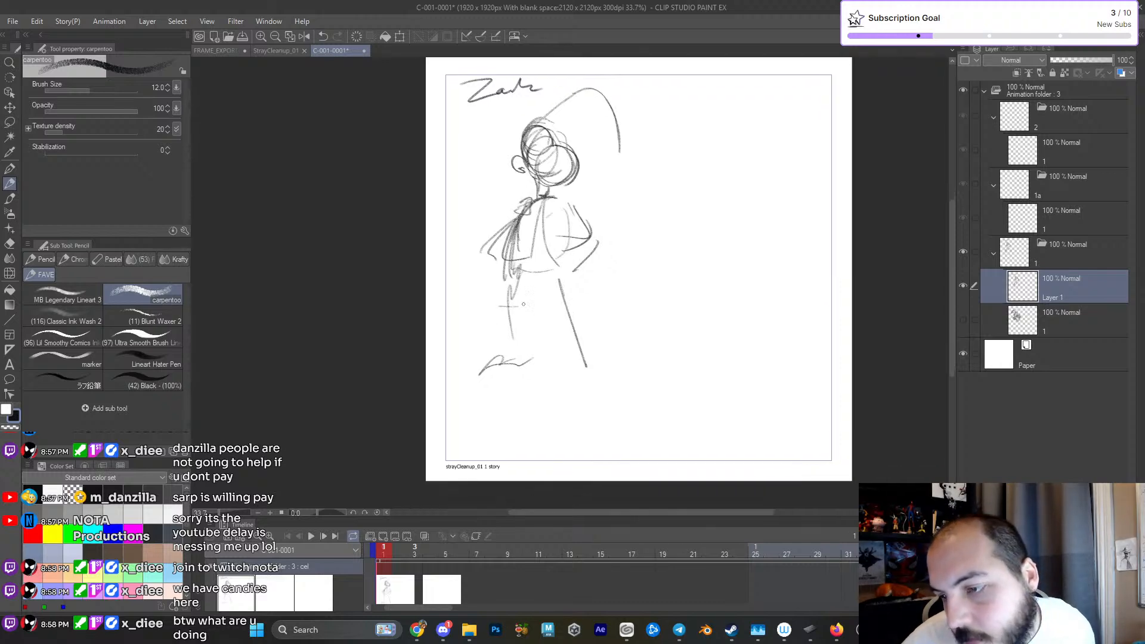
- Outline the sides of the figure's jacket and its curved bottom hem
{"action": "mouse_move", "coordinate": [555, 218]}
{"action": "left_mouse_down"}
{"action": "mouse_move", "coordinate": [566, 289]}
{"action": "mouse_move", "coordinate": [579, 278]}
{"action": "left_mouse_up"}
{"action": "left_click_drag", "start_coordinate": [515, 223], "coordinate": [505, 296]}
{"action": "left_click_drag", "start_coordinate": [523, 298], "coordinate": [574, 289]}
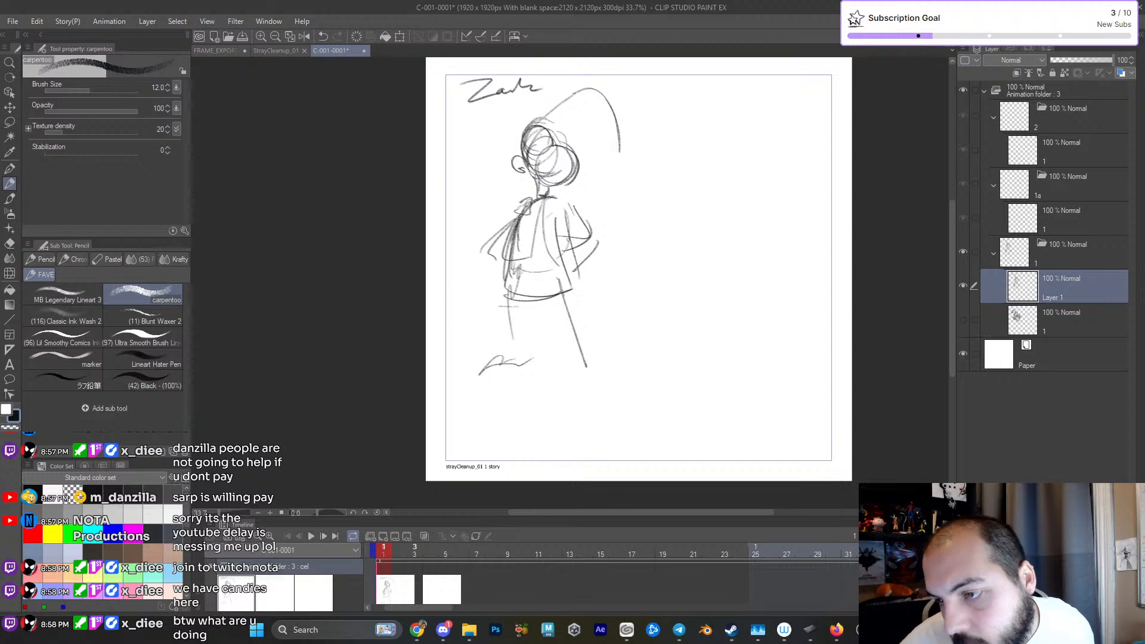
- Sketch puffy sleeves around both bent arms, with hands tucked at the hips, and darken the sleeve outlines
{"action": "mouse_move", "coordinate": [516, 206]}
{"action": "left_mouse_down"}
{"action": "mouse_move", "coordinate": [486, 246]}
{"action": "mouse_move", "coordinate": [510, 289]}
{"action": "mouse_move", "coordinate": [520, 274]}
{"action": "mouse_move", "coordinate": [494, 251]}
{"action": "left_mouse_up"}
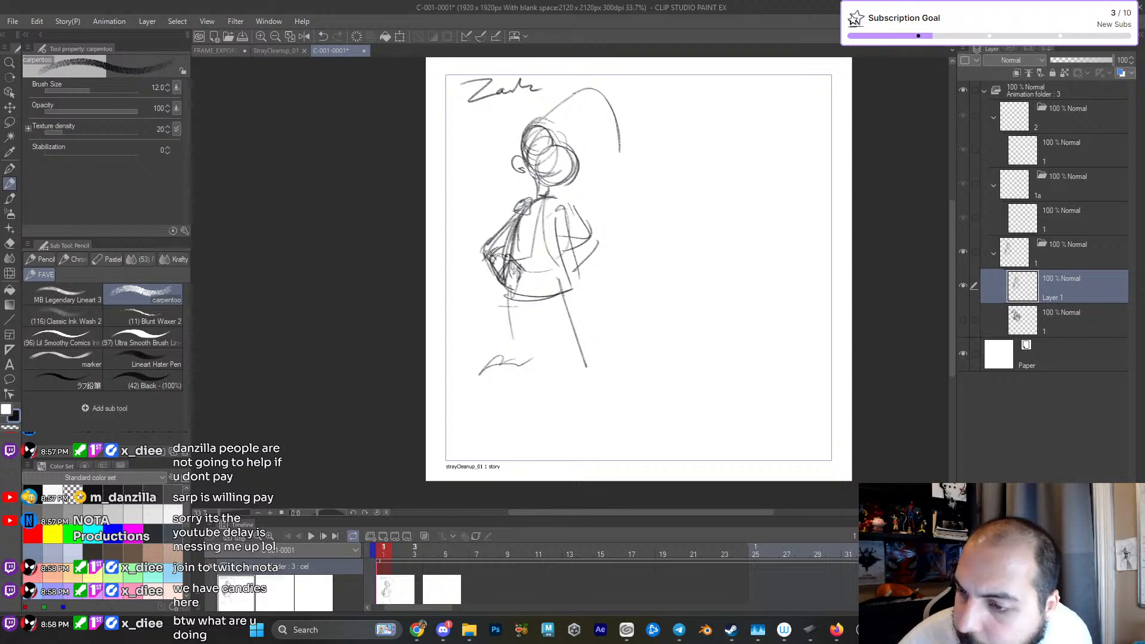
{"action": "mouse_move", "coordinate": [584, 221]}
{"action": "left_mouse_down"}
{"action": "mouse_move", "coordinate": [593, 249]}
{"action": "mouse_move", "coordinate": [584, 281]}
{"action": "mouse_move", "coordinate": [569, 284]}
{"action": "mouse_move", "coordinate": [591, 231]}
{"action": "left_mouse_up"}
{"action": "left_click_drag", "start_coordinate": [502, 229], "coordinate": [521, 205]}
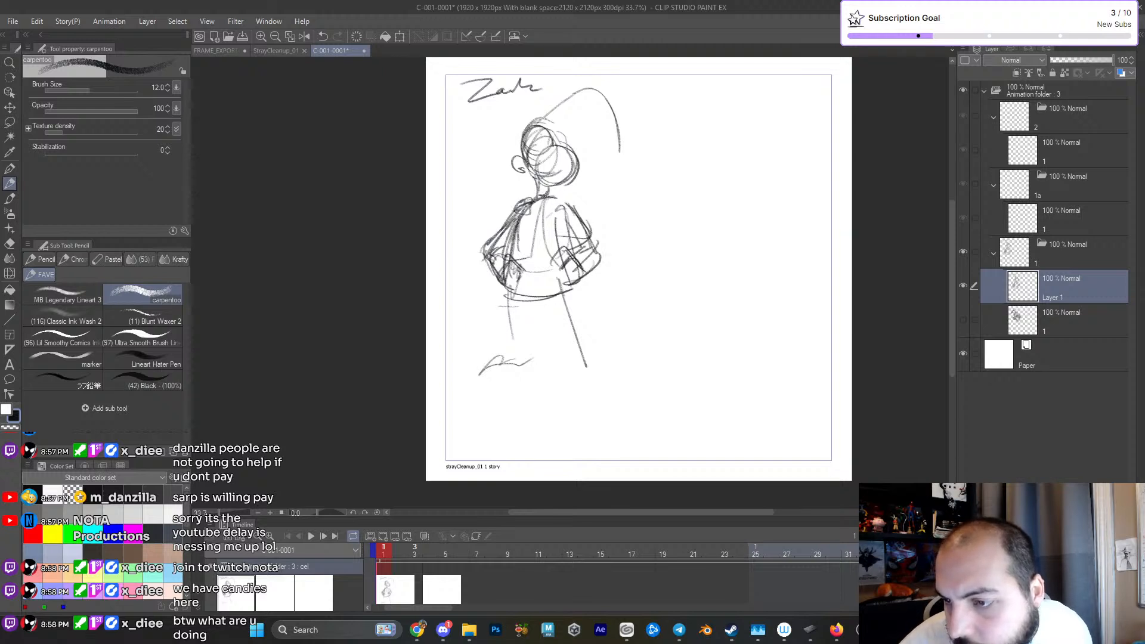
{"action": "mouse_move", "coordinate": [521, 259]}
{"action": "left_mouse_down"}
{"action": "mouse_move", "coordinate": [504, 276]}
{"action": "mouse_move", "coordinate": [488, 273]}
{"action": "left_mouse_up"}
{"action": "left_click_drag", "start_coordinate": [486, 273], "coordinate": [515, 297]}
{"action": "mouse_move", "coordinate": [488, 245]}
{"action": "left_mouse_down"}
{"action": "mouse_move", "coordinate": [497, 281]}
{"action": "mouse_move", "coordinate": [489, 269]}
{"action": "left_mouse_up"}
{"action": "left_click_drag", "start_coordinate": [486, 251], "coordinate": [518, 214]}
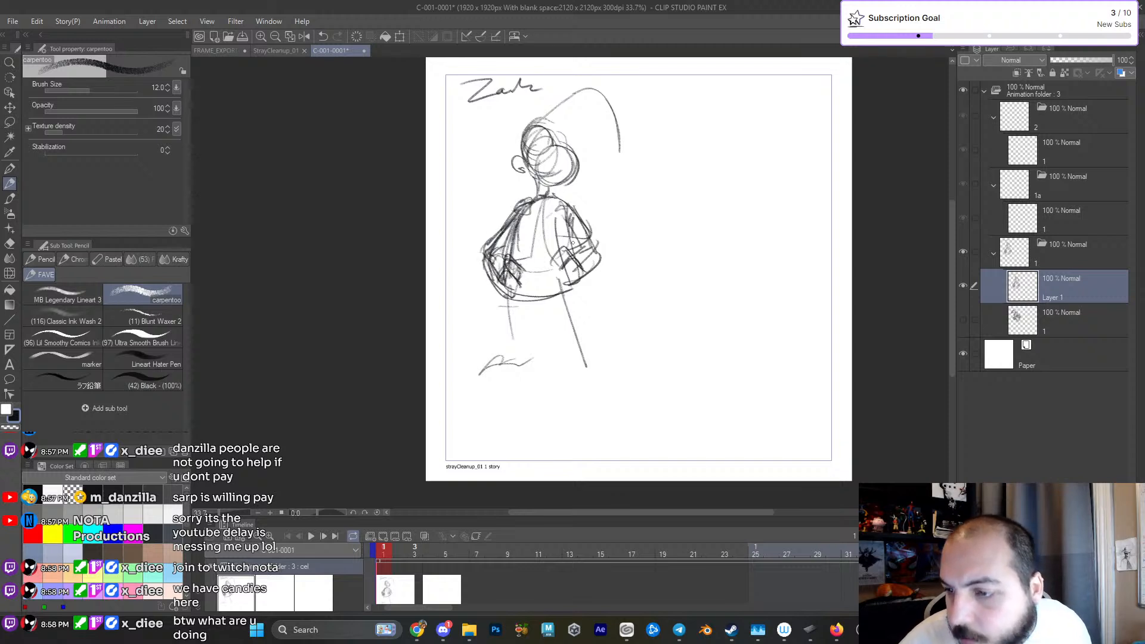
- Sketch the jacket's curved collar around the base of the figure's neck
{"action": "left_click_drag", "start_coordinate": [538, 182], "coordinate": [540, 212]}
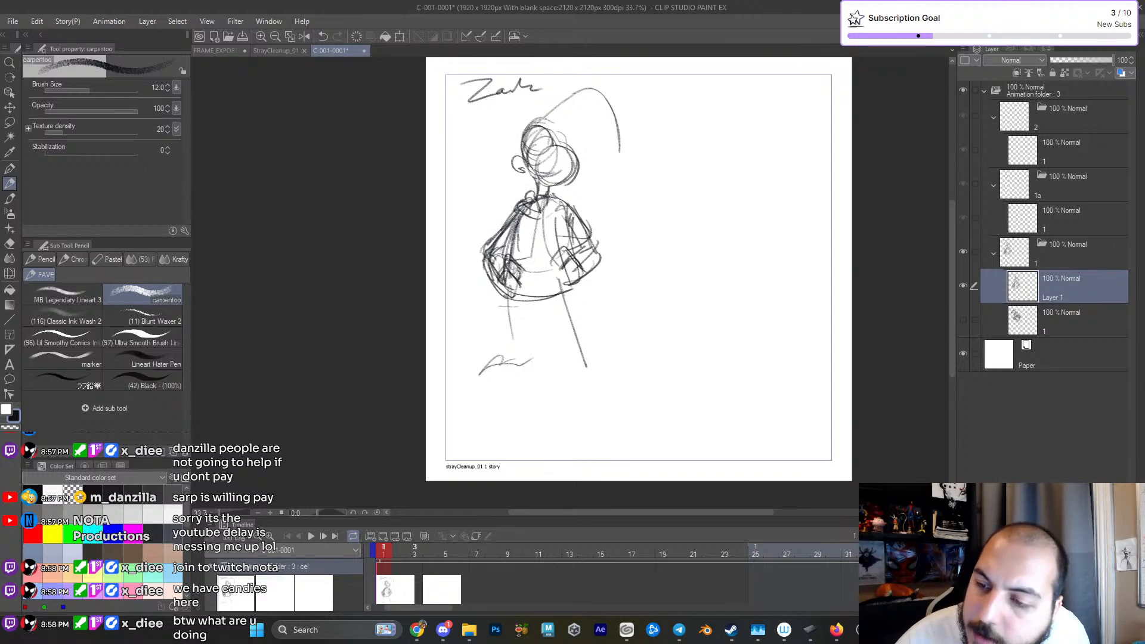
{"action": "left_click_drag", "start_coordinate": [545, 216], "coordinate": [566, 202]}
{"action": "left_click_drag", "start_coordinate": [567, 212], "coordinate": [562, 194]}
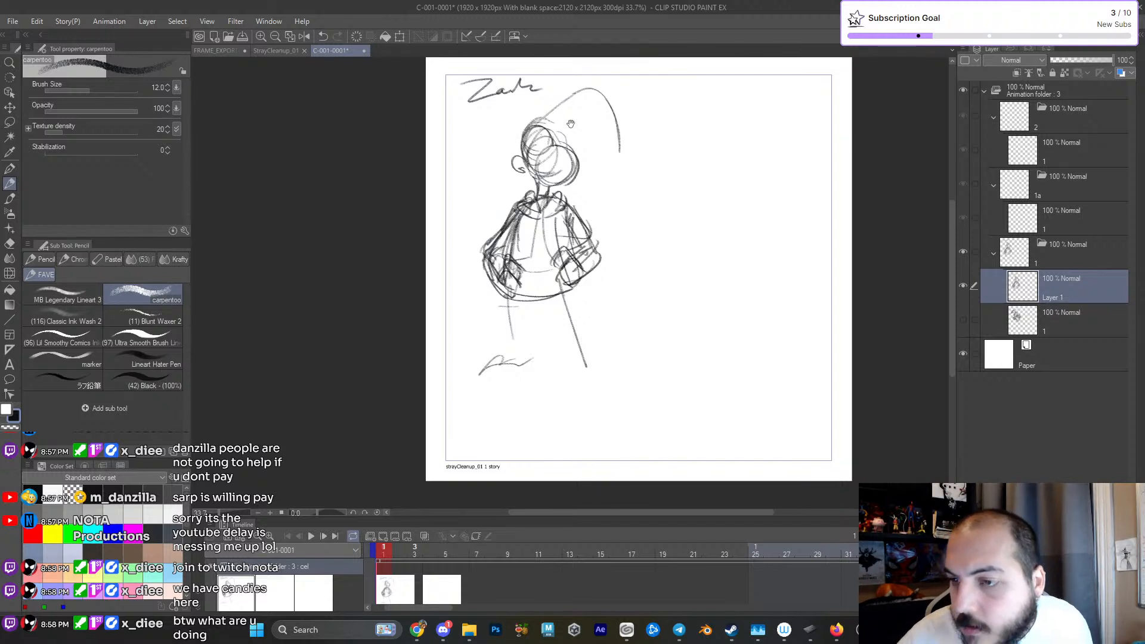
- Outline the shape behind the head, detail the ear, and add curly hair tufts on both sides of the neck
{"action": "left_click_drag", "start_coordinate": [570, 120], "coordinate": [562, 182]}
{"action": "left_click_drag", "start_coordinate": [509, 228], "coordinate": [524, 180]}
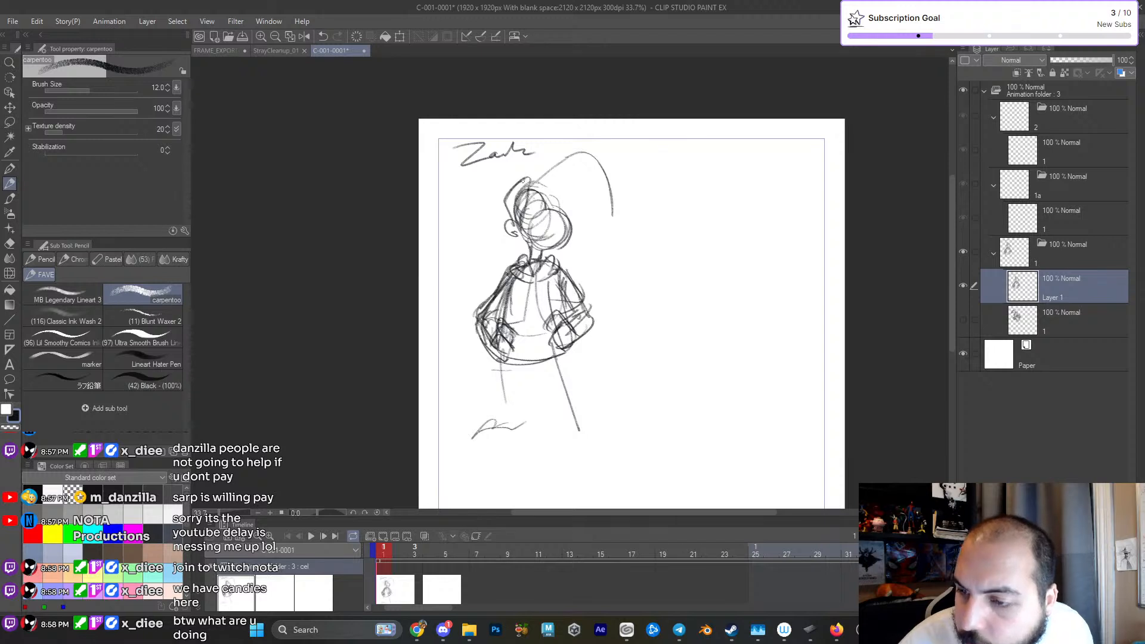
{"action": "left_click_drag", "start_coordinate": [508, 225], "coordinate": [525, 183]}
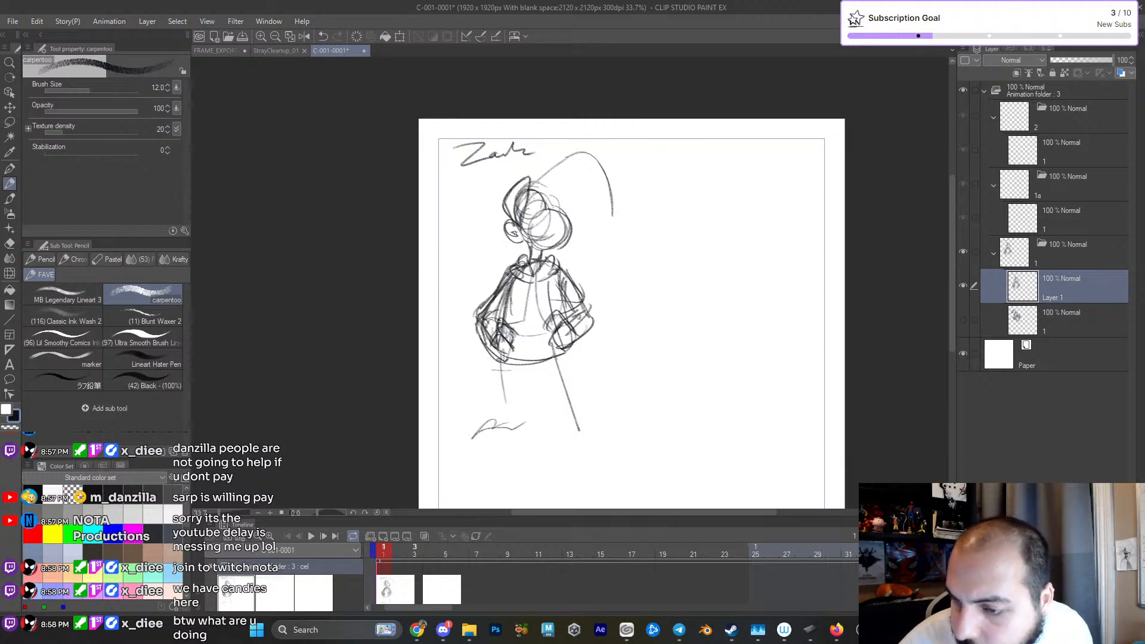
{"action": "left_click_drag", "start_coordinate": [512, 223], "coordinate": [520, 242]}
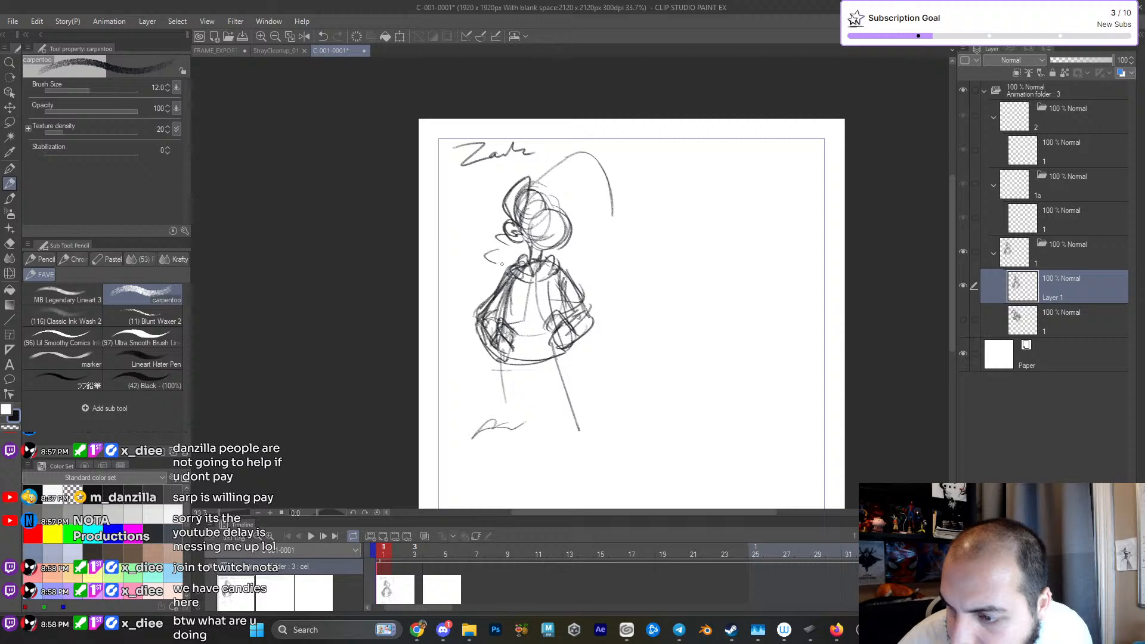
{"action": "left_click_drag", "start_coordinate": [571, 283], "coordinate": [586, 261]}
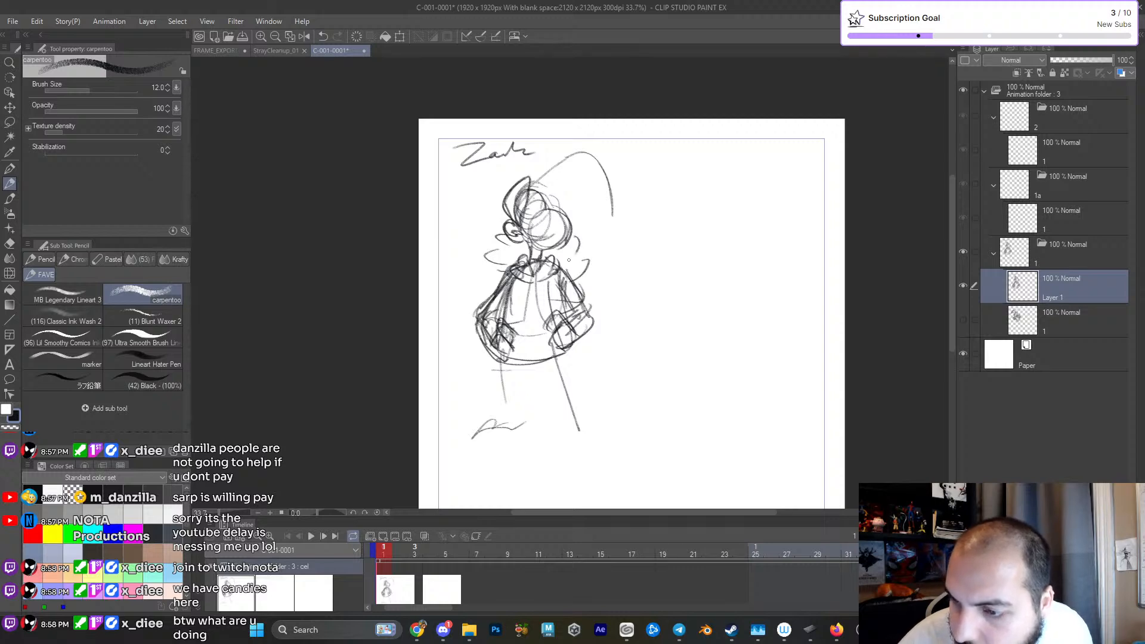
- Thicken the long hair curve above the head, add an inner curve, and draw two pointed tails behind the ear
{"action": "left_click_drag", "start_coordinate": [539, 191], "coordinate": [566, 183]}
{"action": "mouse_move", "coordinate": [533, 186]}
{"action": "left_mouse_down"}
{"action": "mouse_move", "coordinate": [587, 146]}
{"action": "mouse_move", "coordinate": [602, 219]}
{"action": "left_mouse_up"}
{"action": "scroll", "coordinate": [542, 242], "scroll_direction": "up", "scroll_amount": 2}
{"action": "left_click_drag", "start_coordinate": [526, 195], "coordinate": [526, 240]}
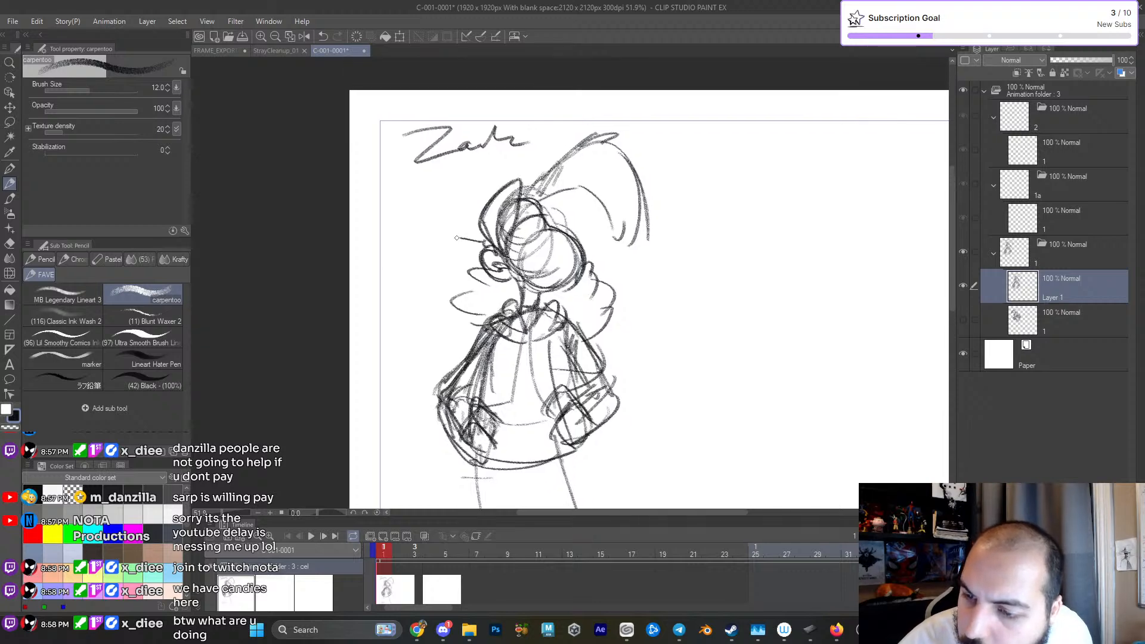
{"action": "left_click_drag", "start_coordinate": [588, 288], "coordinate": [587, 250]}
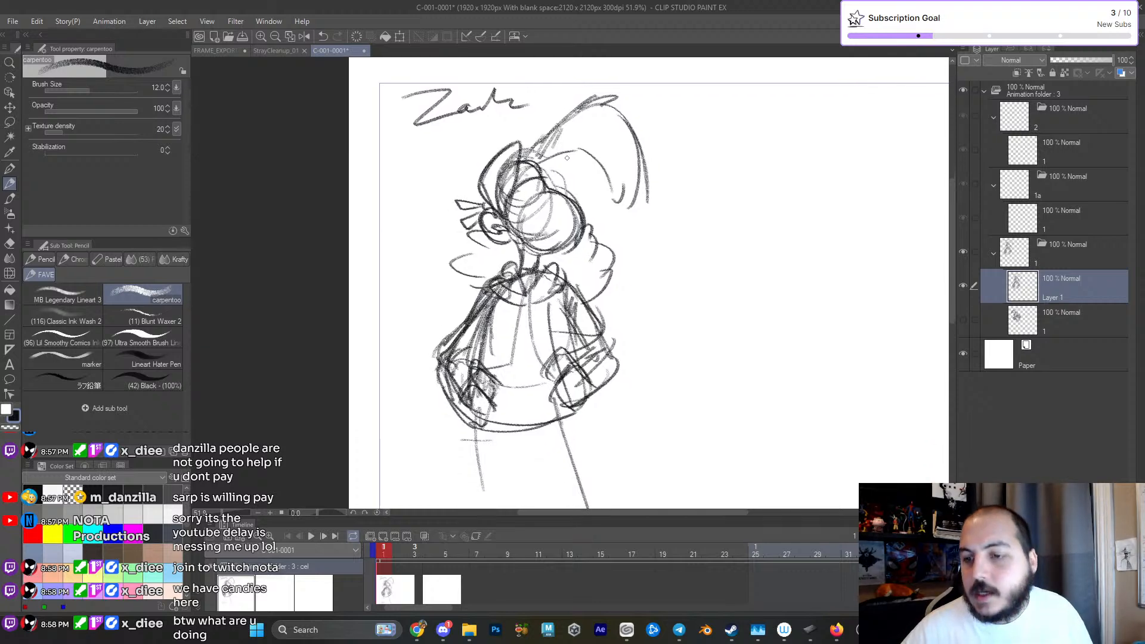
- Darken the rounded muzzle outline and add sleeve cuff lines across both bent arms
{"action": "left_click_drag", "start_coordinate": [508, 221], "coordinate": [570, 231]}
{"action": "left_click_drag", "start_coordinate": [543, 181], "coordinate": [580, 217]}
{"action": "mouse_move", "coordinate": [541, 250]}
{"action": "left_mouse_down"}
{"action": "mouse_move", "coordinate": [527, 289]}
{"action": "mouse_move", "coordinate": [582, 224]}
{"action": "left_mouse_up"}
{"action": "left_click_drag", "start_coordinate": [477, 307], "coordinate": [502, 298]}
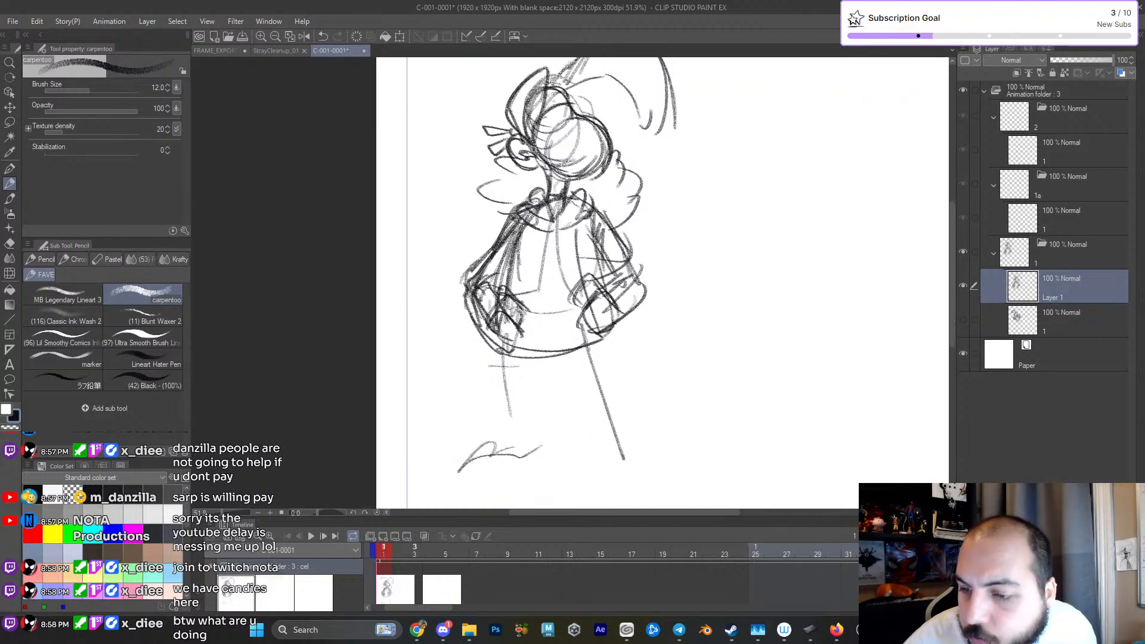
{"action": "left_click_drag", "start_coordinate": [480, 256], "coordinate": [504, 270]}
{"action": "mouse_move", "coordinate": [514, 220]}
{"action": "left_mouse_down"}
{"action": "mouse_move", "coordinate": [478, 254]}
{"action": "mouse_move", "coordinate": [504, 287]}
{"action": "left_mouse_up"}
{"action": "mouse_move", "coordinate": [594, 267]}
{"action": "left_mouse_down"}
{"action": "mouse_move", "coordinate": [616, 239]}
{"action": "mouse_move", "coordinate": [637, 242]}
{"action": "mouse_move", "coordinate": [626, 240]}
{"action": "left_mouse_up"}
{"action": "mouse_move", "coordinate": [624, 295]}
{"action": "left_mouse_down"}
{"action": "mouse_move", "coordinate": [624, 322]}
{"action": "mouse_move", "coordinate": [620, 193]}
{"action": "left_mouse_up"}
- Sketch wide knee-length shorts below the jacket, with side edges, an inseam and a curved hem
{"action": "scroll", "coordinate": [623, 322], "scroll_direction": "down", "scroll_amount": 2}
{"action": "left_click_drag", "start_coordinate": [513, 245], "coordinate": [509, 286]}
{"action": "mouse_move", "coordinate": [511, 253]}
{"action": "left_mouse_down"}
{"action": "mouse_move", "coordinate": [504, 309]}
{"action": "mouse_move", "coordinate": [542, 341]}
{"action": "left_mouse_up"}
{"action": "left_click_drag", "start_coordinate": [603, 233], "coordinate": [643, 322]}
{"action": "left_click_drag", "start_coordinate": [649, 320], "coordinate": [595, 343]}
{"action": "mouse_move", "coordinate": [559, 279]}
{"action": "left_mouse_down"}
{"action": "mouse_move", "coordinate": [573, 337]}
{"action": "mouse_move", "coordinate": [628, 334]}
{"action": "left_mouse_up"}
{"action": "left_click_drag", "start_coordinate": [504, 248], "coordinate": [524, 341]}
- Draw one lower leg beneath the shorts and a pointed foot angled outward
{"action": "left_click_drag", "start_coordinate": [524, 271], "coordinate": [523, 413]}
{"action": "left_click_drag", "start_coordinate": [513, 331], "coordinate": [532, 412]}
{"action": "left_click_drag", "start_coordinate": [520, 338], "coordinate": [532, 390]}
{"action": "left_click_drag", "start_coordinate": [538, 269], "coordinate": [551, 406]}
{"action": "mouse_move", "coordinate": [516, 344]}
{"action": "left_mouse_down"}
{"action": "mouse_move", "coordinate": [537, 409]}
{"action": "mouse_move", "coordinate": [492, 431]}
{"action": "mouse_move", "coordinate": [530, 410]}
{"action": "mouse_move", "coordinate": [487, 423]}
{"action": "mouse_move", "coordinate": [554, 407]}
{"action": "left_mouse_up"}
{"action": "mouse_move", "coordinate": [490, 438]}
{"action": "left_mouse_down"}
{"action": "mouse_move", "coordinate": [560, 424]}
{"action": "mouse_move", "coordinate": [554, 408]}
{"action": "left_mouse_up"}
{"action": "left_click_drag", "start_coordinate": [542, 343], "coordinate": [562, 416]}
{"action": "mouse_move", "coordinate": [523, 353]}
{"action": "left_mouse_down"}
{"action": "mouse_move", "coordinate": [553, 410]}
{"action": "mouse_move", "coordinate": [530, 376]}
{"action": "mouse_move", "coordinate": [544, 412]}
{"action": "left_mouse_up"}
{"action": "mouse_move", "coordinate": [542, 410]}
{"action": "left_mouse_down"}
{"action": "mouse_move", "coordinate": [519, 411]}
{"action": "mouse_move", "coordinate": [486, 441]}
{"action": "left_mouse_up"}
{"action": "left_click_drag", "start_coordinate": [487, 441], "coordinate": [542, 411]}
{"action": "mouse_move", "coordinate": [491, 442]}
{"action": "left_mouse_down"}
{"action": "mouse_move", "coordinate": [554, 422]}
{"action": "mouse_move", "coordinate": [498, 443]}
{"action": "left_mouse_up"}
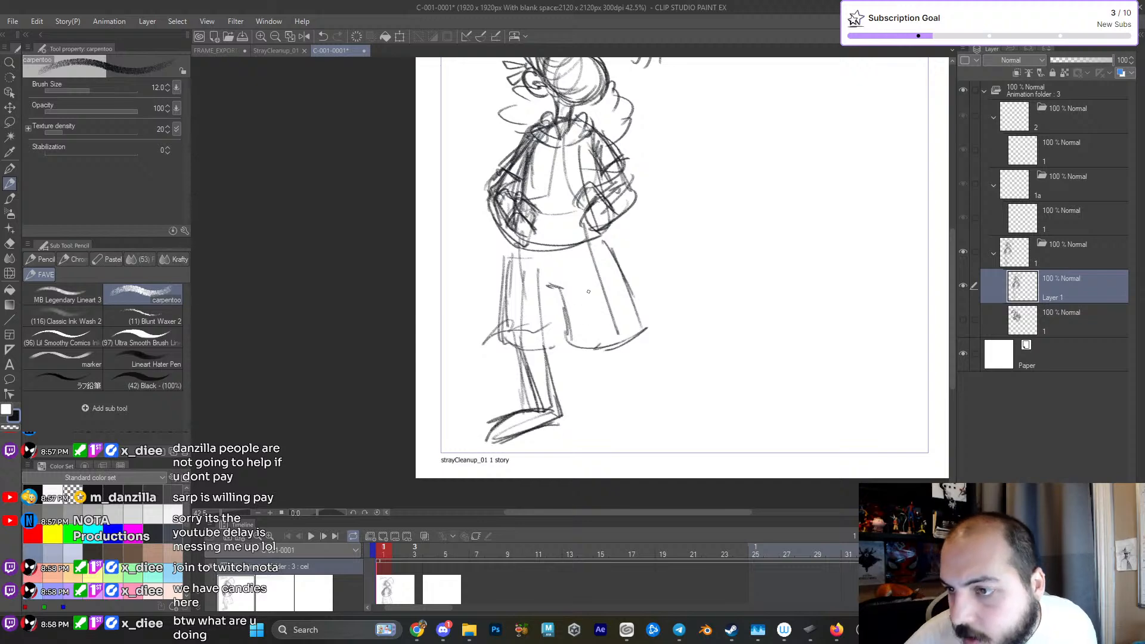
- Add the second leg's guide line, then reinforce the shorts' side edges and the waistline
{"action": "mouse_move", "coordinate": [576, 251]}
{"action": "left_mouse_down"}
{"action": "mouse_move", "coordinate": [619, 430]}
{"action": "mouse_move", "coordinate": [586, 370]}
{"action": "mouse_move", "coordinate": [565, 370]}
{"action": "left_mouse_up"}
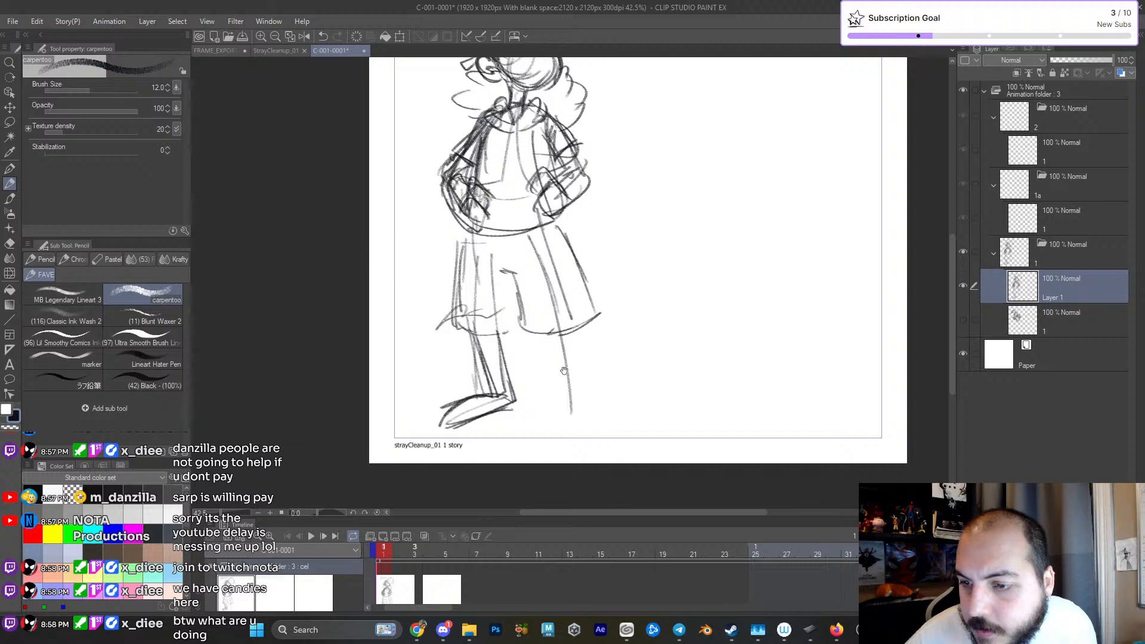
{"action": "scroll", "coordinate": [565, 370], "scroll_direction": "down", "scroll_amount": 4}
{"action": "scroll", "coordinate": [567, 366], "scroll_direction": "up", "scroll_amount": 1}
{"action": "mouse_move", "coordinate": [481, 262]}
{"action": "left_mouse_down"}
{"action": "mouse_move", "coordinate": [480, 334]}
{"action": "mouse_move", "coordinate": [527, 341]}
{"action": "left_mouse_up"}
{"action": "left_click_drag", "start_coordinate": [509, 293], "coordinate": [529, 339]}
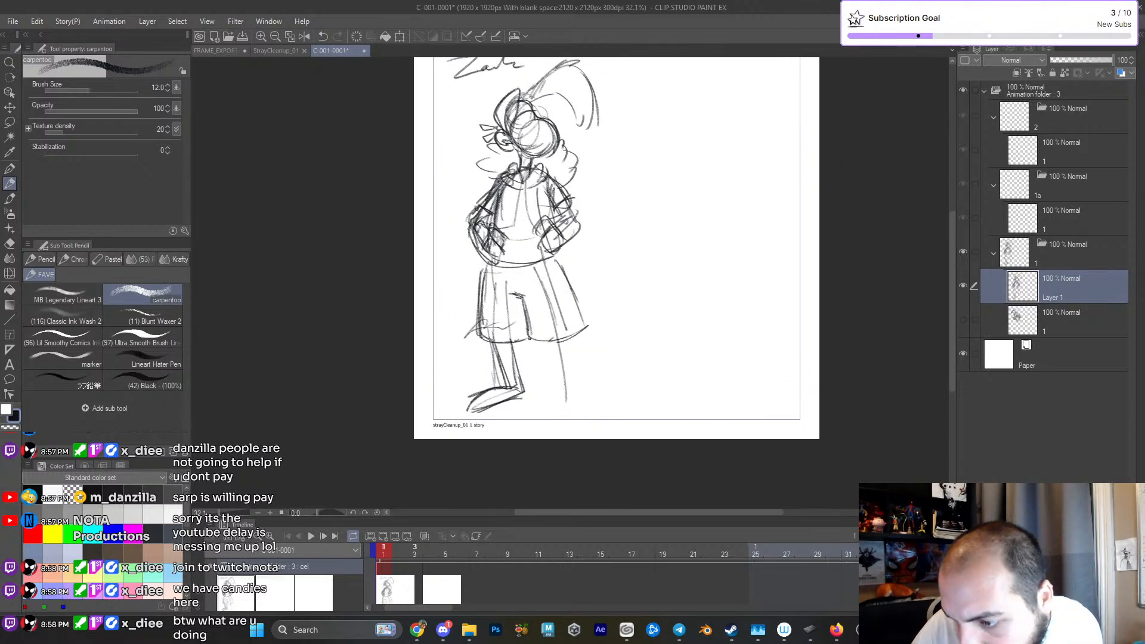
{"action": "mouse_move", "coordinate": [492, 261]}
{"action": "left_mouse_down"}
{"action": "mouse_move", "coordinate": [485, 314]}
{"action": "mouse_move", "coordinate": [560, 259]}
{"action": "mouse_move", "coordinate": [515, 270]}
{"action": "mouse_move", "coordinate": [561, 261]}
{"action": "left_mouse_up"}
{"action": "left_click_drag", "start_coordinate": [561, 272], "coordinate": [575, 298]}
- Erase the lower legs and foot, leaving short stubs beneath the shorts' hem
{"action": "key", "text": "e"}
{"action": "mouse_move", "coordinate": [519, 363]}
{"action": "left_mouse_down"}
{"action": "mouse_move", "coordinate": [488, 371]}
{"action": "mouse_move", "coordinate": [475, 397]}
{"action": "mouse_move", "coordinate": [489, 397]}
{"action": "mouse_move", "coordinate": [446, 401]}
{"action": "mouse_move", "coordinate": [555, 390]}
{"action": "mouse_move", "coordinate": [458, 377]}
{"action": "mouse_move", "coordinate": [609, 383]}
{"action": "left_mouse_up"}
{"action": "key", "text": "space"}
{"action": "key", "text": "p"}
{"action": "key", "text": "space"}
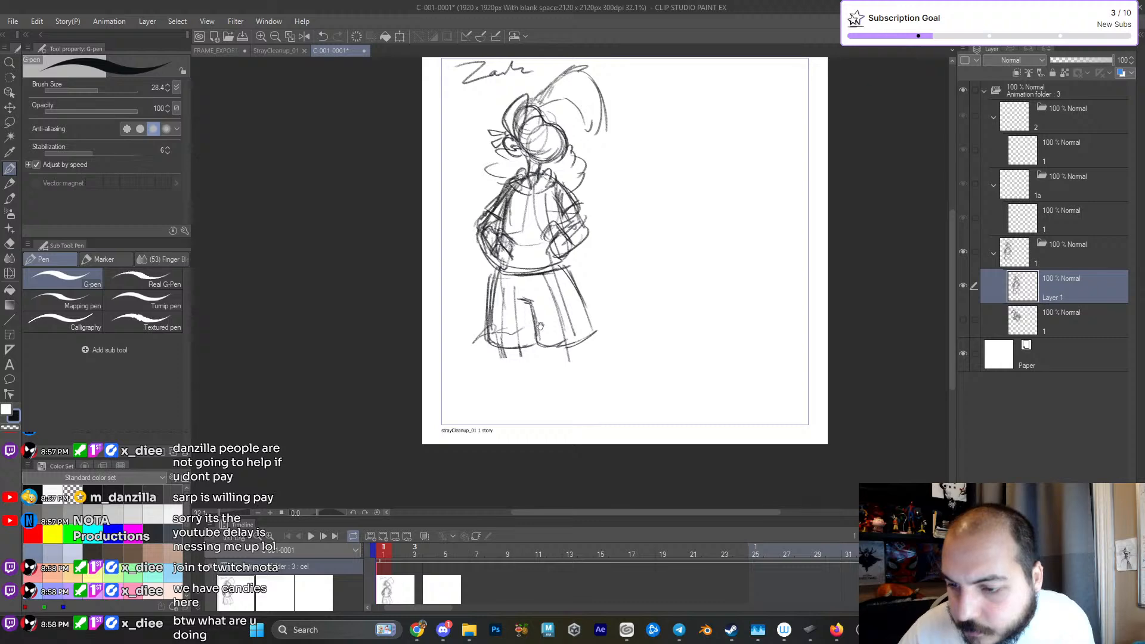
{"action": "left_click_drag", "start_coordinate": [536, 320], "coordinate": [545, 333]}
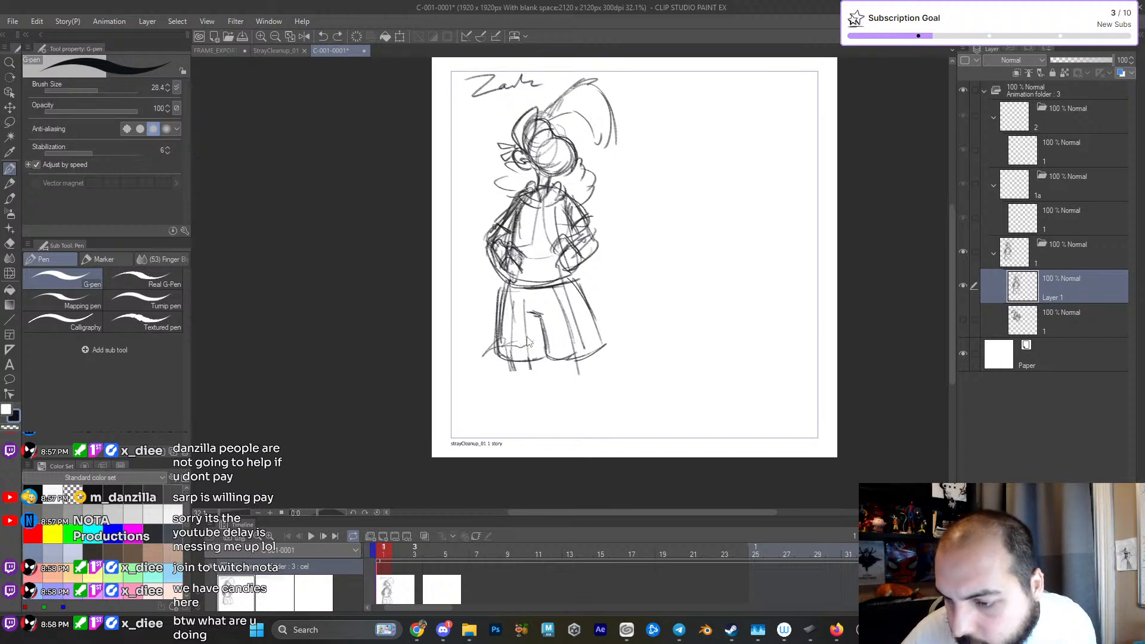
- Redraw the first lower leg shorter with the pencil, ending in a flat pointed foot
{"action": "key", "text": "p"}
{"action": "left_click_drag", "start_coordinate": [517, 290], "coordinate": [515, 356]}
{"action": "left_click_drag", "start_coordinate": [525, 291], "coordinate": [527, 399]}
{"action": "mouse_move", "coordinate": [502, 399]}
{"action": "left_mouse_down"}
{"action": "mouse_move", "coordinate": [514, 396]}
{"action": "mouse_move", "coordinate": [489, 412]}
{"action": "mouse_move", "coordinate": [550, 397]}
{"action": "left_mouse_up"}
{"action": "mouse_move", "coordinate": [520, 403]}
{"action": "left_mouse_down"}
{"action": "mouse_move", "coordinate": [483, 414]}
{"action": "mouse_move", "coordinate": [544, 405]}
{"action": "mouse_move", "coordinate": [482, 415]}
{"action": "mouse_move", "coordinate": [518, 397]}
{"action": "left_mouse_up"}
{"action": "left_click_drag", "start_coordinate": [529, 355], "coordinate": [544, 404]}
{"action": "left_click_drag", "start_coordinate": [531, 360], "coordinate": [543, 403]}
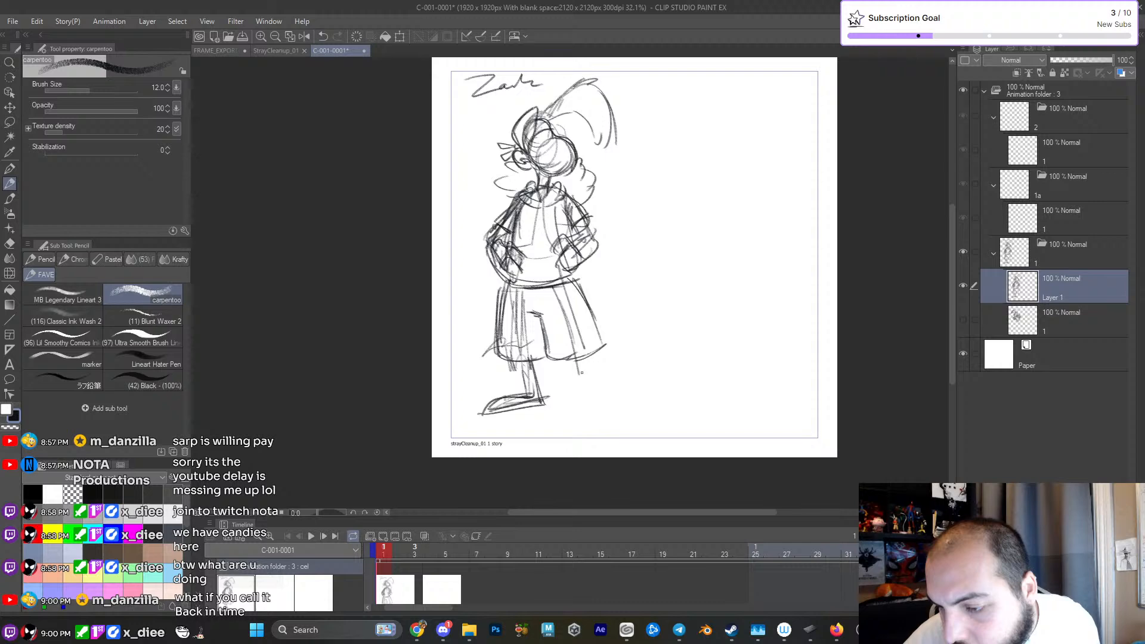
- Draw the other lower leg and a rounded foot pointing outward
{"action": "mouse_move", "coordinate": [553, 320]}
{"action": "left_mouse_down"}
{"action": "mouse_move", "coordinate": [588, 412]}
{"action": "mouse_move", "coordinate": [618, 408]}
{"action": "mouse_move", "coordinate": [577, 410]}
{"action": "left_mouse_up"}
{"action": "mouse_move", "coordinate": [587, 352]}
{"action": "left_mouse_down"}
{"action": "mouse_move", "coordinate": [576, 408]}
{"action": "mouse_move", "coordinate": [585, 388]}
{"action": "left_mouse_up"}
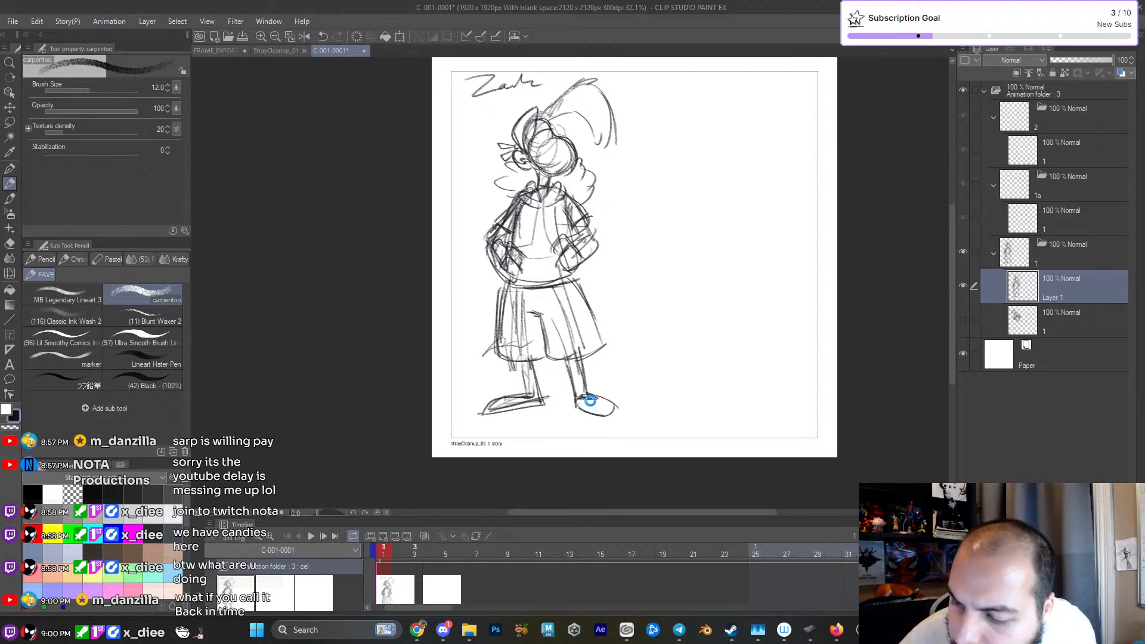
{"action": "left_click_drag", "start_coordinate": [600, 396], "coordinate": [619, 418]}
{"action": "left_click_drag", "start_coordinate": [577, 364], "coordinate": [575, 385]}
- Darken the shorts' outline, the hands on the hips and the hair tufts beside the neck
{"action": "left_click_drag", "start_coordinate": [502, 306], "coordinate": [497, 376]}
{"action": "left_click_drag", "start_coordinate": [504, 316], "coordinate": [580, 302]}
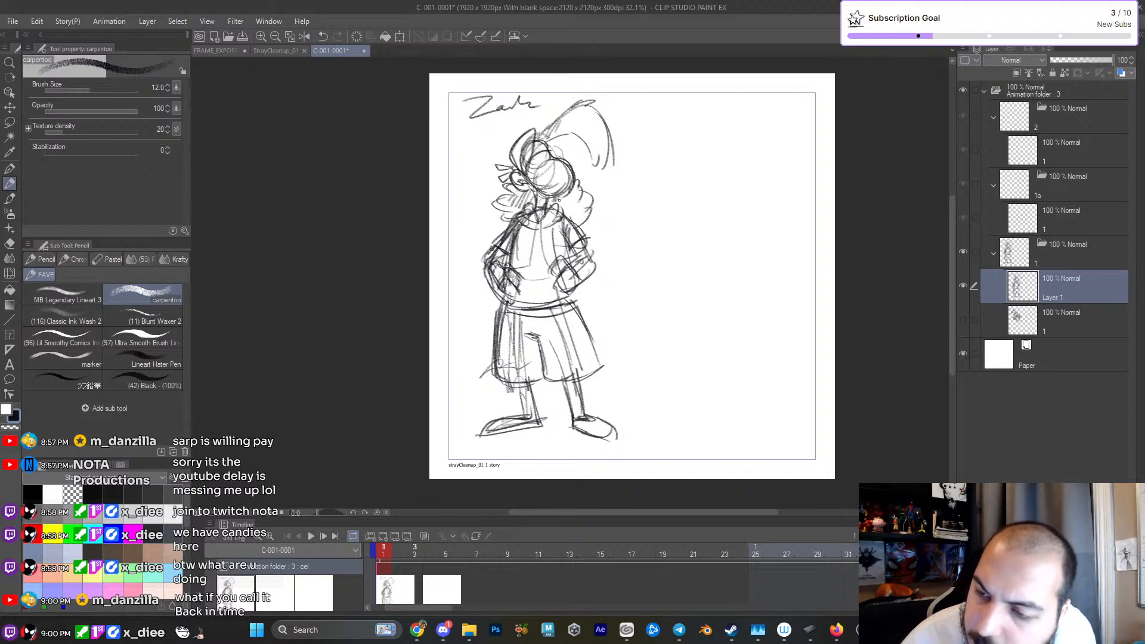
{"action": "mouse_move", "coordinate": [489, 252]}
{"action": "left_mouse_down"}
{"action": "mouse_move", "coordinate": [507, 299]}
{"action": "mouse_move", "coordinate": [500, 289]}
{"action": "left_mouse_up"}
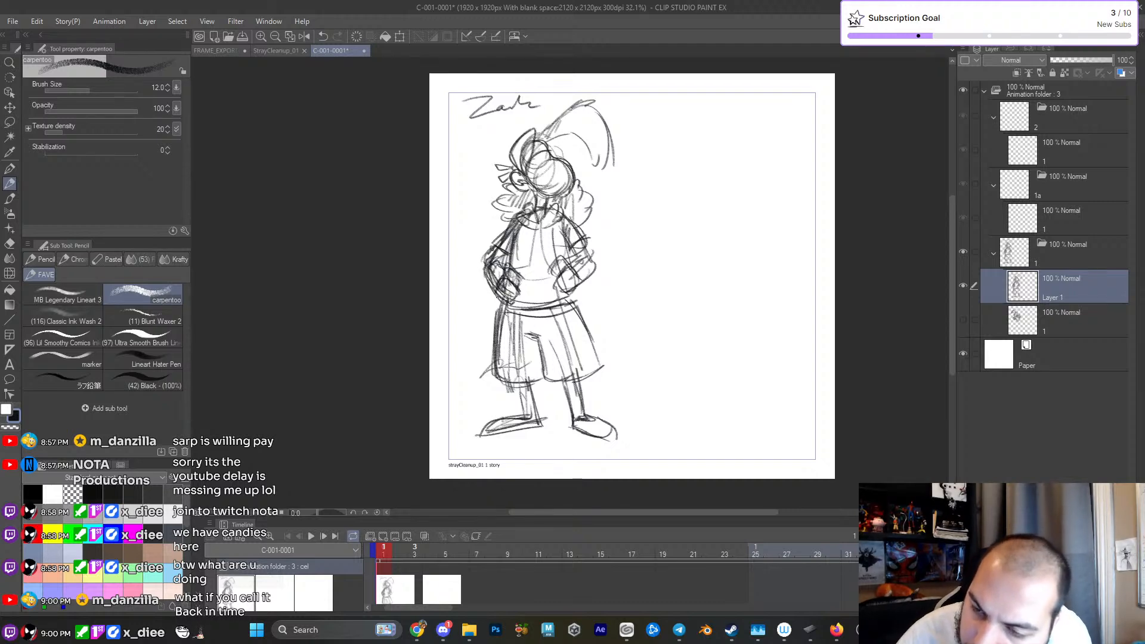
{"action": "mouse_move", "coordinate": [567, 278]}
{"action": "left_mouse_down"}
{"action": "mouse_move", "coordinate": [569, 298]}
{"action": "mouse_move", "coordinate": [580, 289]}
{"action": "left_mouse_up"}
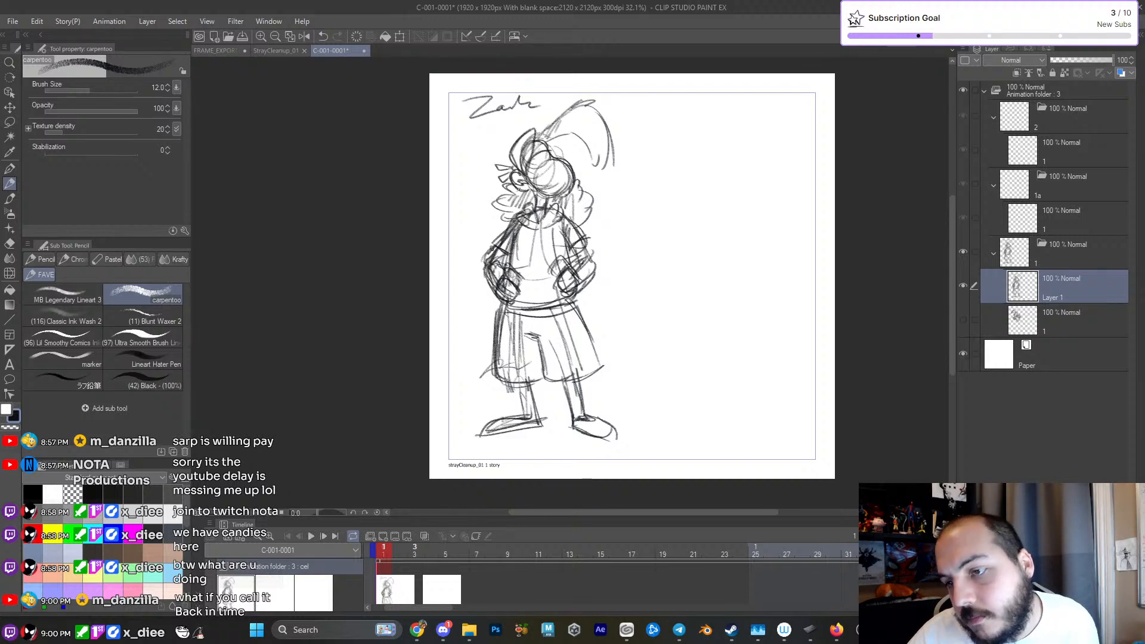
{"action": "left_click_drag", "start_coordinate": [511, 193], "coordinate": [507, 207]}
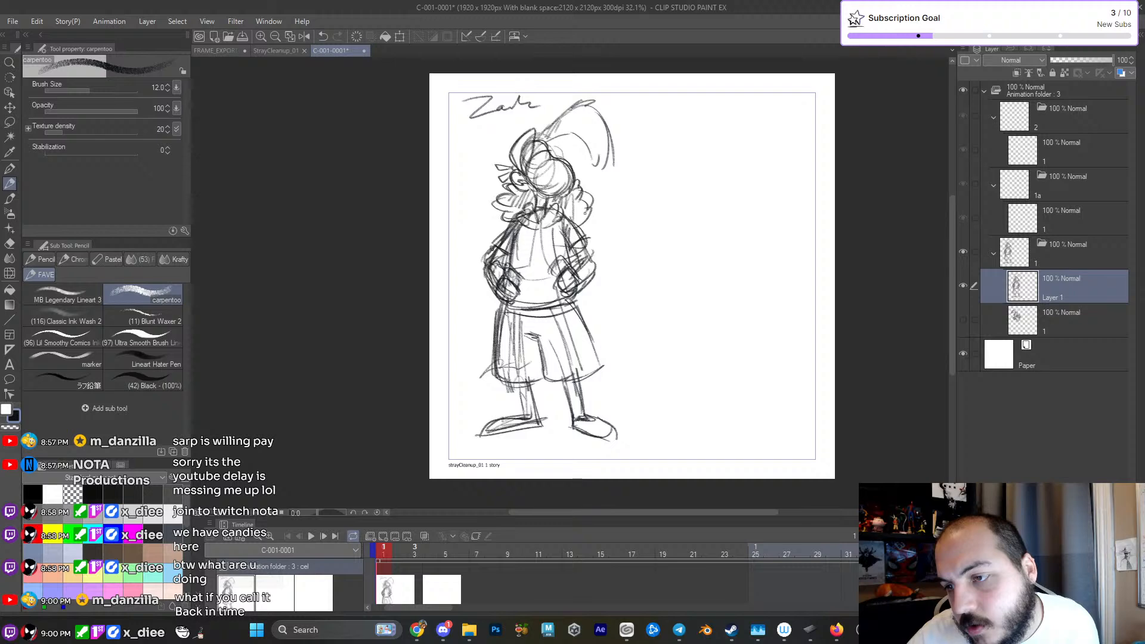
- Strengthen the outlines of both lower legs and the shorts' hem
{"action": "mouse_move", "coordinate": [524, 398]}
{"action": "left_mouse_down"}
{"action": "mouse_move", "coordinate": [541, 429]}
{"action": "mouse_move", "coordinate": [523, 417]}
{"action": "left_mouse_up"}
{"action": "left_click_drag", "start_coordinate": [565, 384], "coordinate": [577, 423]}
{"action": "left_click_drag", "start_coordinate": [581, 384], "coordinate": [585, 414]}
{"action": "left_click_drag", "start_coordinate": [507, 379], "coordinate": [532, 381]}
- Sketch a flowing cape behind the figure, sweeping out past both sides of the shorts
{"action": "left_click_drag", "start_coordinate": [646, 174], "coordinate": [630, 206]}
{"action": "left_click_drag", "start_coordinate": [474, 323], "coordinate": [438, 401]}
{"action": "left_click_drag", "start_coordinate": [468, 331], "coordinate": [442, 409]}
{"action": "left_click_drag", "start_coordinate": [471, 329], "coordinate": [442, 394]}
{"action": "left_click_drag", "start_coordinate": [577, 307], "coordinate": [573, 381]}
{"action": "mouse_move", "coordinate": [477, 320]}
{"action": "left_mouse_down"}
{"action": "mouse_move", "coordinate": [441, 385]}
{"action": "mouse_move", "coordinate": [446, 403]}
{"action": "left_mouse_up"}
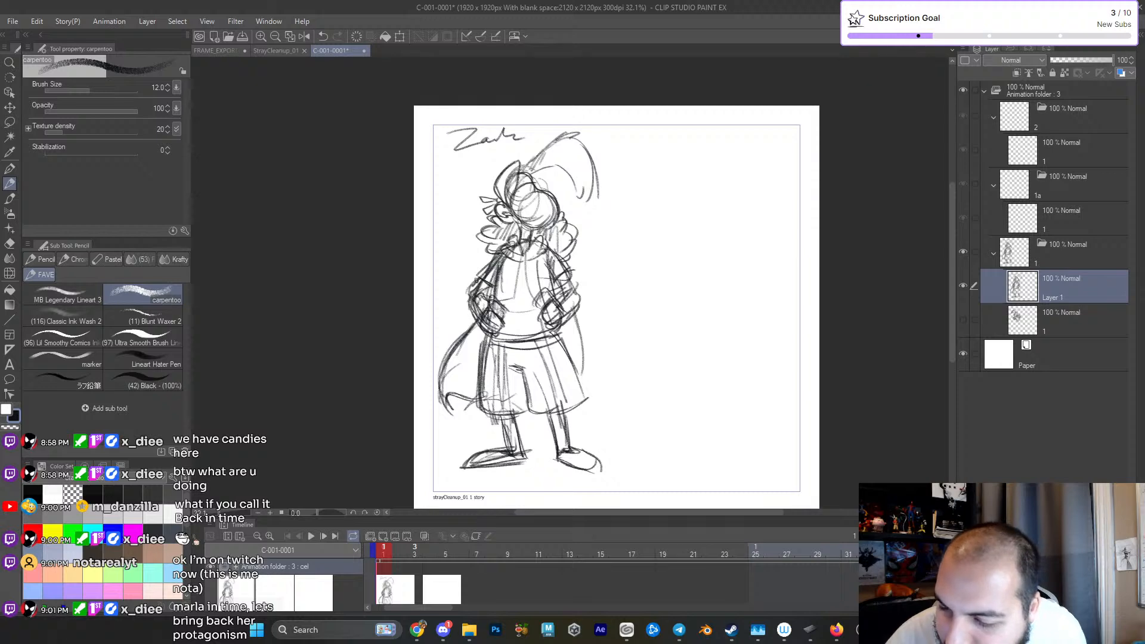
{"action": "left_click_drag", "start_coordinate": [573, 317], "coordinate": [565, 348]}
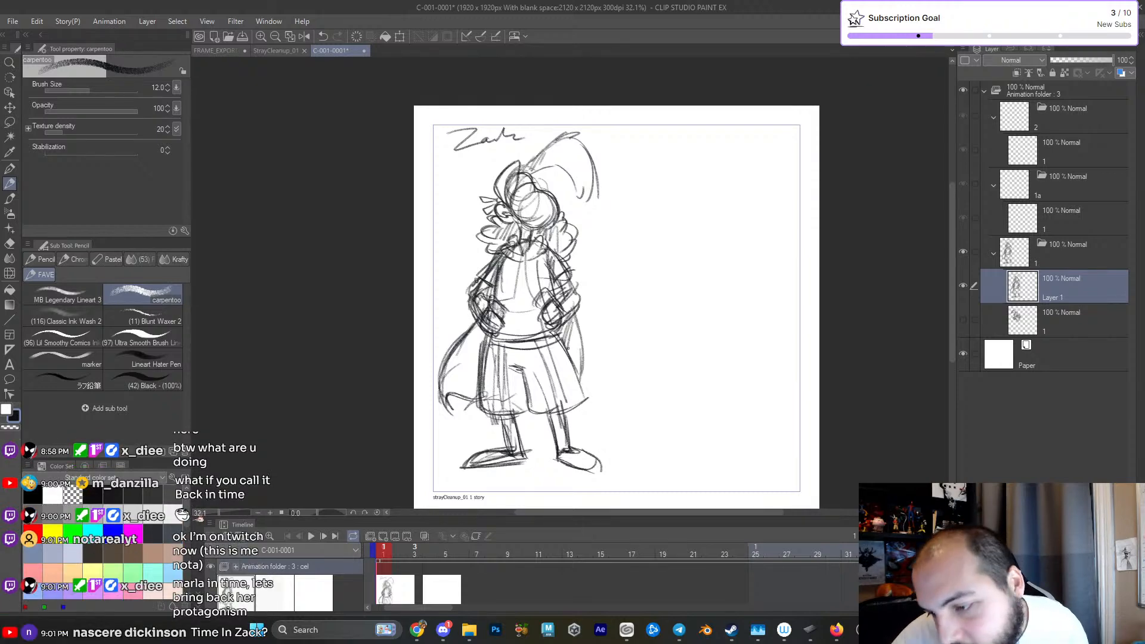
- Reinforce the sleeve and hand on the figure's raised-hair side and the jacket's lower hem
{"action": "left_click_drag", "start_coordinate": [556, 295], "coordinate": [592, 306]}
{"action": "mouse_move", "coordinate": [549, 271]}
{"action": "left_mouse_down"}
{"action": "mouse_move", "coordinate": [578, 305]}
{"action": "mouse_move", "coordinate": [549, 309]}
{"action": "left_mouse_up"}
{"action": "scroll", "coordinate": [495, 298], "scroll_direction": "up", "scroll_amount": 2}
{"action": "mouse_move", "coordinate": [520, 320]}
{"action": "left_mouse_down"}
{"action": "mouse_move", "coordinate": [536, 329]}
{"action": "mouse_move", "coordinate": [588, 279]}
{"action": "mouse_move", "coordinate": [598, 309]}
{"action": "left_mouse_up"}
{"action": "left_click_drag", "start_coordinate": [555, 328], "coordinate": [601, 319]}
{"action": "scroll", "coordinate": [604, 318], "scroll_direction": "down", "scroll_amount": 3}
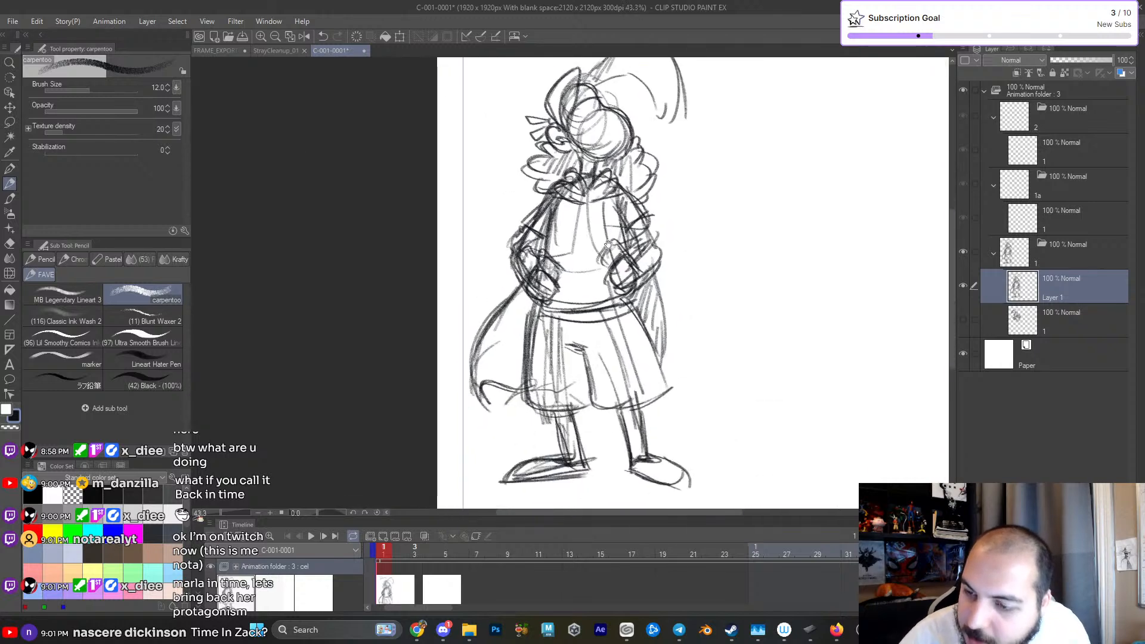
- Darken the cape's edge and the waistband, and hatch the cape's far side behind the shorts
{"action": "mouse_move", "coordinate": [520, 279]}
{"action": "left_mouse_down"}
{"action": "mouse_move", "coordinate": [491, 397]}
{"action": "mouse_move", "coordinate": [491, 379]}
{"action": "left_mouse_up"}
{"action": "left_click_drag", "start_coordinate": [546, 305], "coordinate": [623, 303]}
{"action": "left_click_drag", "start_coordinate": [567, 310], "coordinate": [602, 307]}
{"action": "mouse_move", "coordinate": [641, 262]}
{"action": "left_mouse_down"}
{"action": "mouse_move", "coordinate": [623, 294]}
{"action": "mouse_move", "coordinate": [627, 332]}
{"action": "mouse_move", "coordinate": [590, 328]}
{"action": "mouse_move", "coordinate": [601, 359]}
{"action": "left_mouse_up"}
{"action": "mouse_move", "coordinate": [633, 321]}
{"action": "left_mouse_down"}
{"action": "mouse_move", "coordinate": [620, 357]}
{"action": "mouse_move", "coordinate": [624, 308]}
{"action": "left_mouse_up"}
{"action": "left_click_drag", "start_coordinate": [641, 335], "coordinate": [631, 355]}
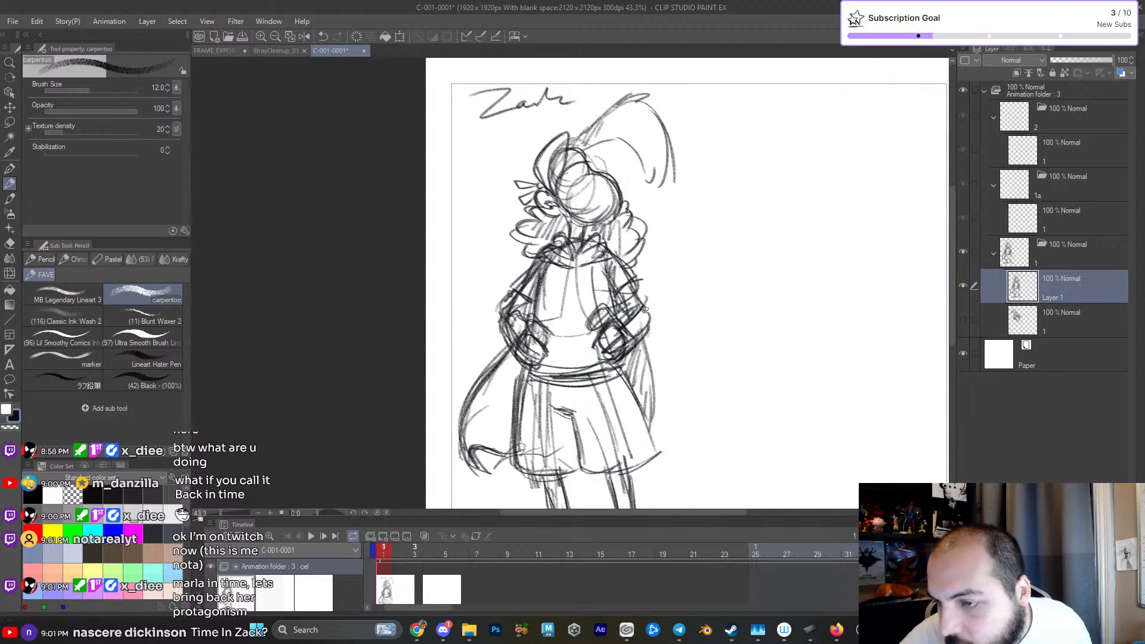
- Thicken the long drooping hair strands above the head with extra inner and outer strokes
{"action": "scroll", "coordinate": [640, 303], "scroll_direction": "down", "scroll_amount": 2}
{"action": "mouse_move", "coordinate": [615, 191]}
{"action": "left_mouse_down"}
{"action": "mouse_move", "coordinate": [637, 178]}
{"action": "mouse_move", "coordinate": [647, 216]}
{"action": "left_mouse_up"}
{"action": "mouse_move", "coordinate": [639, 167]}
{"action": "left_mouse_down"}
{"action": "mouse_move", "coordinate": [650, 187]}
{"action": "mouse_move", "coordinate": [644, 156]}
{"action": "mouse_move", "coordinate": [648, 185]}
{"action": "left_mouse_up"}
{"action": "mouse_move", "coordinate": [666, 300]}
{"action": "left_mouse_down"}
{"action": "mouse_move", "coordinate": [683, 282]}
{"action": "mouse_move", "coordinate": [665, 301]}
{"action": "mouse_move", "coordinate": [678, 329]}
{"action": "left_mouse_up"}
{"action": "left_click_drag", "start_coordinate": [639, 249], "coordinate": [678, 201]}
{"action": "mouse_move", "coordinate": [679, 202]}
{"action": "left_mouse_down"}
{"action": "mouse_move", "coordinate": [650, 298]}
{"action": "mouse_move", "coordinate": [666, 292]}
{"action": "left_mouse_up"}
{"action": "mouse_move", "coordinate": [452, 278]}
{"action": "left_mouse_down"}
{"action": "mouse_move", "coordinate": [450, 327]}
{"action": "mouse_move", "coordinate": [468, 322]}
{"action": "mouse_move", "coordinate": [488, 286]}
{"action": "left_mouse_up"}
{"action": "key", "text": "ctrl+z"}
{"action": "key", "text": "ctrl+z"}
{"action": "key", "text": "ctrl+z"}
- Outline the eye area above the muzzle and redraw the muzzle's upper curve
{"action": "left_click_drag", "start_coordinate": [437, 316], "coordinate": [457, 277]}
{"action": "mouse_move", "coordinate": [440, 325]}
{"action": "left_mouse_down"}
{"action": "mouse_move", "coordinate": [474, 323]}
{"action": "mouse_move", "coordinate": [485, 278]}
{"action": "mouse_move", "coordinate": [507, 291]}
{"action": "mouse_move", "coordinate": [474, 303]}
{"action": "mouse_move", "coordinate": [454, 278]}
{"action": "mouse_move", "coordinate": [468, 331]}
{"action": "left_mouse_up"}
{"action": "mouse_move", "coordinate": [465, 275]}
{"action": "left_mouse_down"}
{"action": "mouse_move", "coordinate": [481, 270]}
{"action": "mouse_move", "coordinate": [497, 300]}
{"action": "mouse_move", "coordinate": [514, 303]}
{"action": "left_mouse_up"}
{"action": "mouse_move", "coordinate": [475, 344]}
{"action": "left_mouse_down"}
{"action": "mouse_move", "coordinate": [540, 303]}
{"action": "mouse_move", "coordinate": [551, 313]}
{"action": "left_mouse_up"}
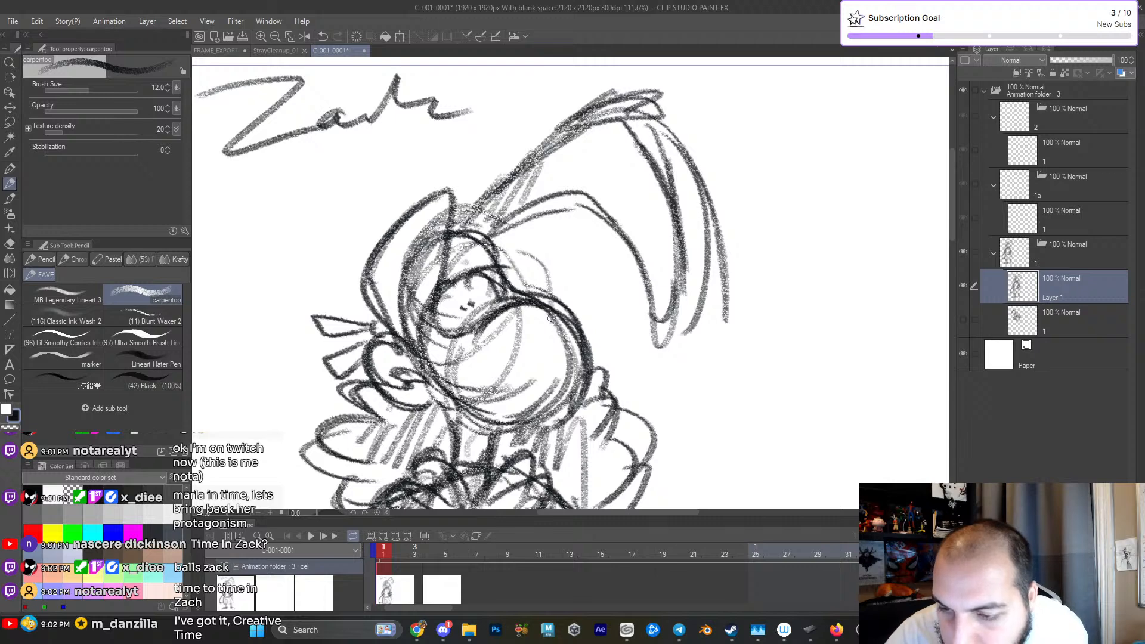
{"action": "scroll", "coordinate": [542, 335], "scroll_direction": "up", "scroll_amount": 2}
{"action": "key", "text": "ctrl+z"}
- Refine the eyes above the muzzle with small pupils and a brow line
{"action": "mouse_move", "coordinate": [387, 305]}
{"action": "left_mouse_down"}
{"action": "mouse_move", "coordinate": [397, 332]}
{"action": "mouse_move", "coordinate": [437, 315]}
{"action": "mouse_move", "coordinate": [429, 297]}
{"action": "left_mouse_up"}
{"action": "mouse_move", "coordinate": [439, 288]}
{"action": "left_mouse_down"}
{"action": "mouse_move", "coordinate": [423, 265]}
{"action": "mouse_move", "coordinate": [436, 265]}
{"action": "left_mouse_up"}
{"action": "mouse_move", "coordinate": [429, 198]}
{"action": "left_mouse_down"}
{"action": "mouse_move", "coordinate": [403, 227]}
{"action": "mouse_move", "coordinate": [423, 201]}
{"action": "left_mouse_up"}
{"action": "left_click_drag", "start_coordinate": [438, 178], "coordinate": [472, 206]}
{"action": "key", "text": "ctrl+z"}
{"action": "key", "text": "ctrl+z"}
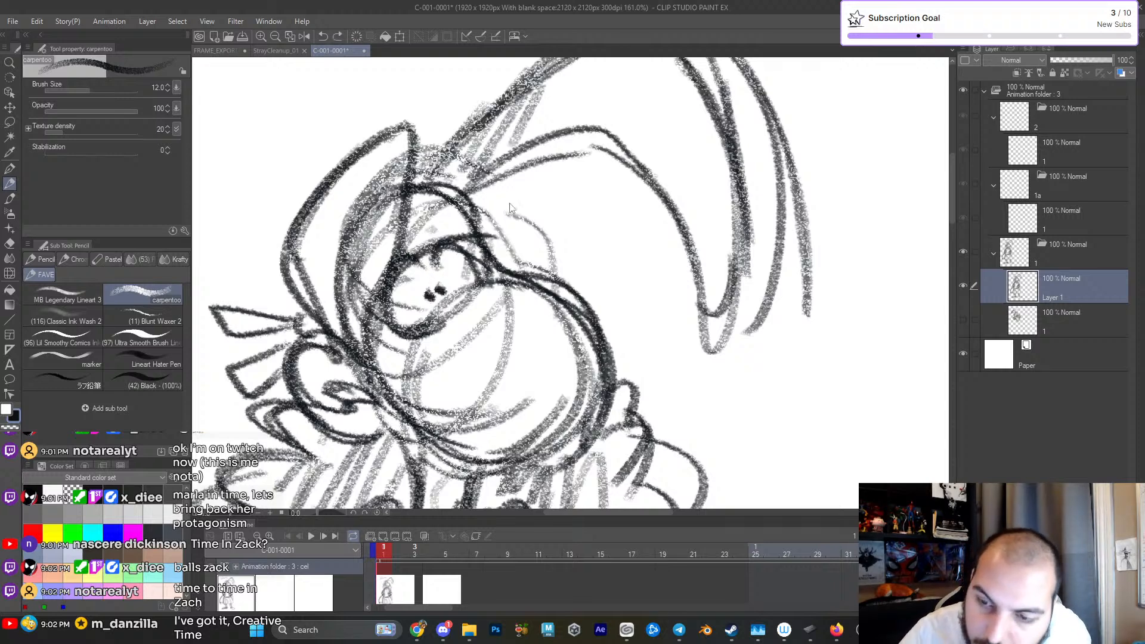
- Draw a wide toothy grin across the muzzle, with tooth dividers and curled mouth corners
{"action": "mouse_move", "coordinate": [443, 330]}
{"action": "left_mouse_down"}
{"action": "mouse_move", "coordinate": [499, 291]}
{"action": "mouse_move", "coordinate": [534, 305]}
{"action": "left_mouse_up"}
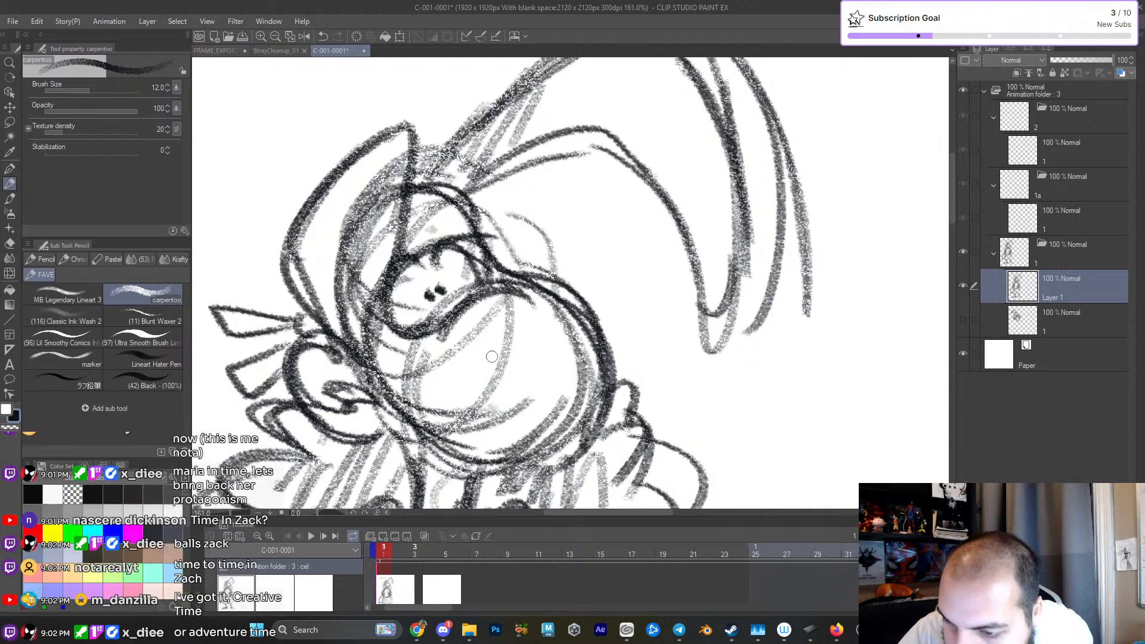
{"action": "left_click_drag", "start_coordinate": [386, 364], "coordinate": [532, 358]}
{"action": "mouse_move", "coordinate": [420, 380]}
{"action": "left_mouse_down"}
{"action": "mouse_move", "coordinate": [444, 343]}
{"action": "mouse_move", "coordinate": [472, 390]}
{"action": "mouse_move", "coordinate": [555, 358]}
{"action": "left_mouse_up"}
{"action": "left_click_drag", "start_coordinate": [435, 322], "coordinate": [430, 375]}
{"action": "left_click_drag", "start_coordinate": [491, 333], "coordinate": [488, 380]}
{"action": "mouse_move", "coordinate": [532, 331]}
{"action": "left_mouse_down"}
{"action": "mouse_move", "coordinate": [531, 370]}
{"action": "mouse_move", "coordinate": [566, 319]}
{"action": "mouse_move", "coordinate": [566, 347]}
{"action": "left_mouse_up"}
{"action": "mouse_move", "coordinate": [438, 322]}
{"action": "left_mouse_down"}
{"action": "mouse_move", "coordinate": [417, 324]}
{"action": "mouse_move", "coordinate": [474, 414]}
{"action": "left_mouse_up"}
{"action": "left_click_drag", "start_coordinate": [405, 390], "coordinate": [636, 379]}
{"action": "left_click_drag", "start_coordinate": [453, 435], "coordinate": [454, 474]}
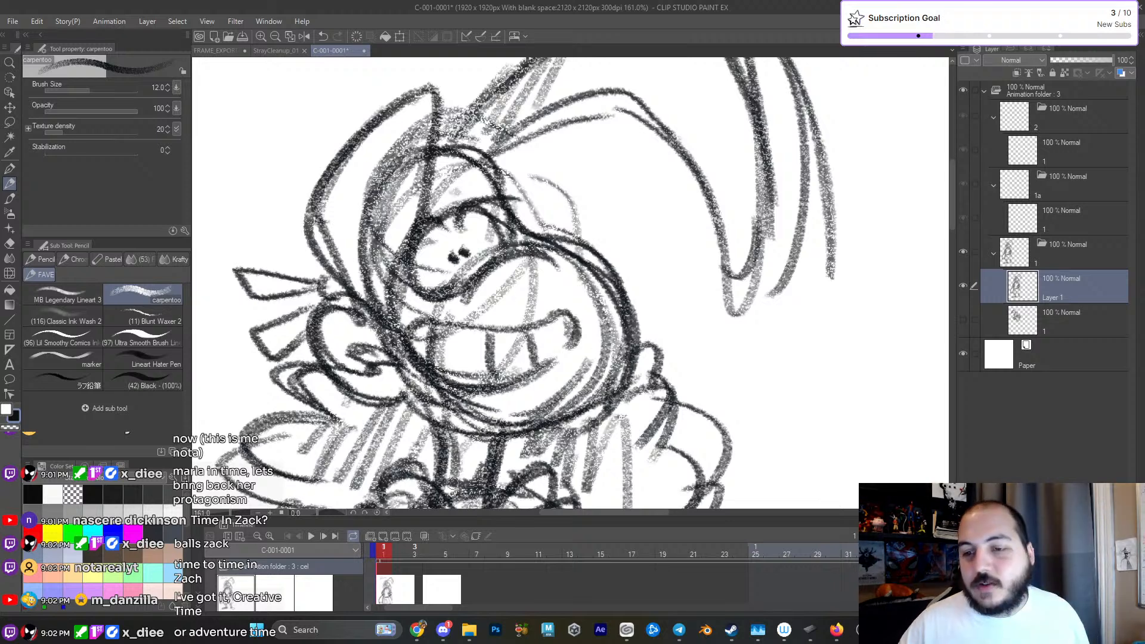
- Shade the head around the eyes and strengthen the outline behind the head
{"action": "mouse_move", "coordinate": [415, 153]}
{"action": "left_mouse_down"}
{"action": "mouse_move", "coordinate": [388, 182]}
{"action": "mouse_move", "coordinate": [381, 285]}
{"action": "mouse_move", "coordinate": [453, 99]}
{"action": "mouse_move", "coordinate": [458, 142]}
{"action": "left_mouse_up"}
{"action": "mouse_move", "coordinate": [458, 74]}
{"action": "left_mouse_down"}
{"action": "mouse_move", "coordinate": [395, 100]}
{"action": "mouse_move", "coordinate": [332, 283]}
{"action": "left_mouse_up"}
{"action": "left_click_drag", "start_coordinate": [575, 203], "coordinate": [545, 158]}
{"action": "mouse_move", "coordinate": [618, 291]}
{"action": "left_mouse_down"}
{"action": "mouse_move", "coordinate": [598, 261]}
{"action": "mouse_move", "coordinate": [616, 282]}
{"action": "mouse_move", "coordinate": [604, 281]}
{"action": "left_mouse_up"}
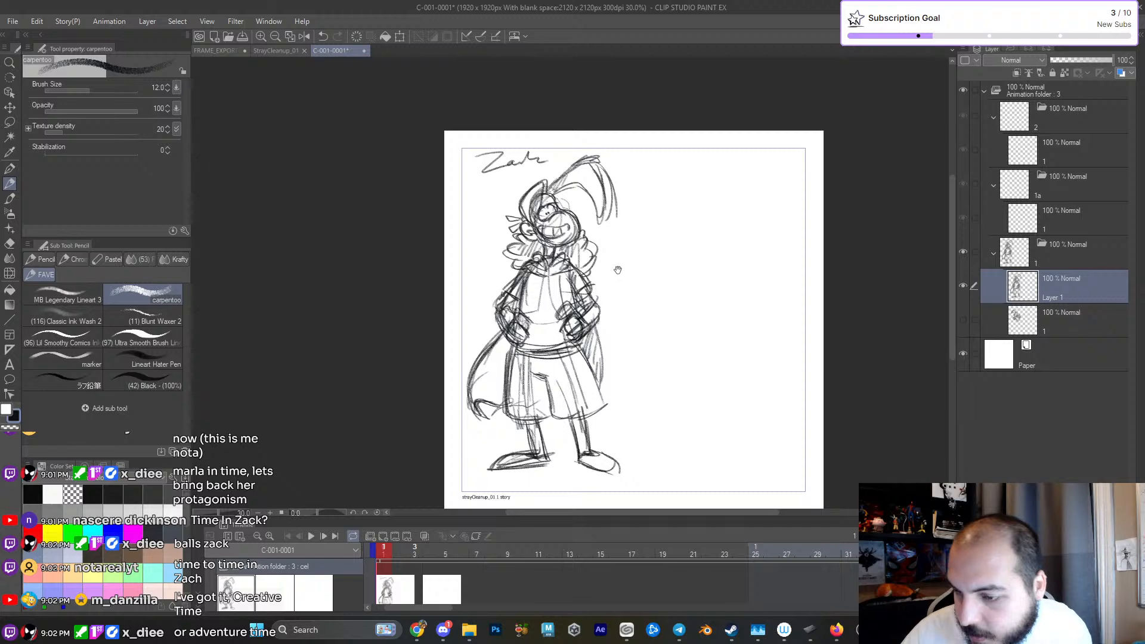
- Lasso the head and hair, scale them to 121%, reposition them over the neck, and apply the transformation
{"action": "scroll", "coordinate": [623, 273], "scroll_direction": "up", "scroll_amount": 3}
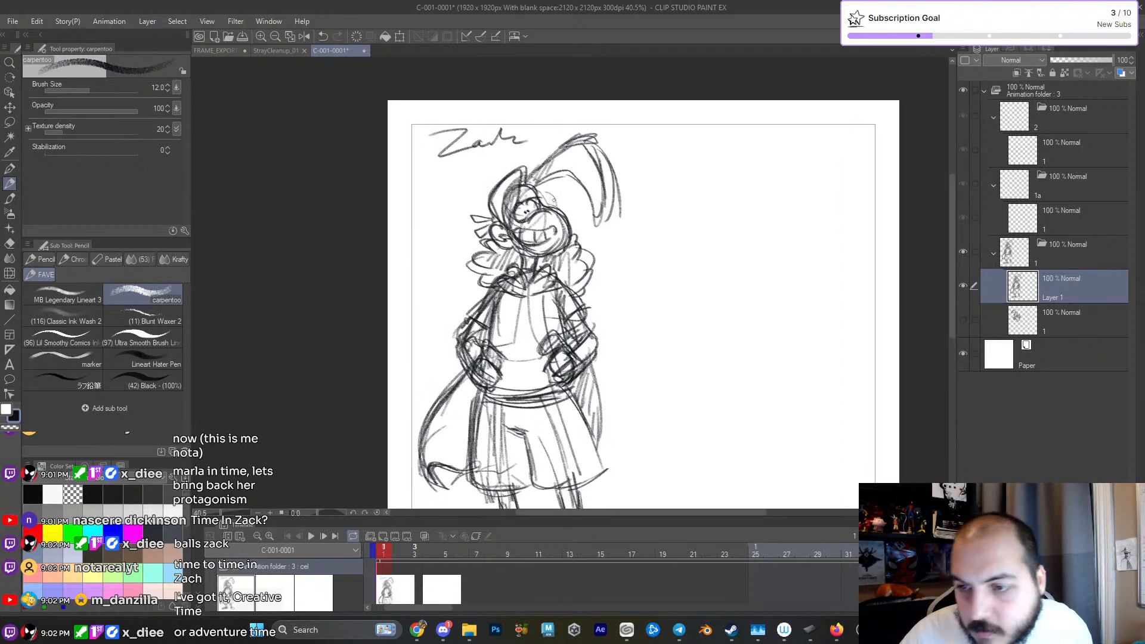
{"action": "left_click", "coordinate": [10, 122]}
{"action": "mouse_move", "coordinate": [636, 111]}
{"action": "left_mouse_down"}
{"action": "mouse_move", "coordinate": [488, 173]}
{"action": "mouse_move", "coordinate": [472, 291]}
{"action": "mouse_move", "coordinate": [507, 264]}
{"action": "mouse_move", "coordinate": [548, 258]}
{"action": "mouse_move", "coordinate": [594, 293]}
{"action": "mouse_move", "coordinate": [632, 215]}
{"action": "left_mouse_up"}
{"action": "mouse_move", "coordinate": [668, 99]}
{"action": "left_mouse_down"}
{"action": "mouse_move", "coordinate": [419, 256]}
{"action": "mouse_move", "coordinate": [496, 276]}
{"action": "mouse_move", "coordinate": [511, 263]}
{"action": "mouse_move", "coordinate": [660, 263]}
{"action": "mouse_move", "coordinate": [671, 102]}
{"action": "mouse_move", "coordinate": [740, 75]}
{"action": "mouse_move", "coordinate": [707, 84]}
{"action": "mouse_move", "coordinate": [726, 61]}
{"action": "left_mouse_up"}
{"action": "key", "text": "ctrl+t"}
{"action": "mouse_move", "coordinate": [696, 86]}
{"action": "left_mouse_down"}
{"action": "mouse_move", "coordinate": [703, 72]}
{"action": "mouse_move", "coordinate": [729, 69]}
{"action": "left_mouse_up"}
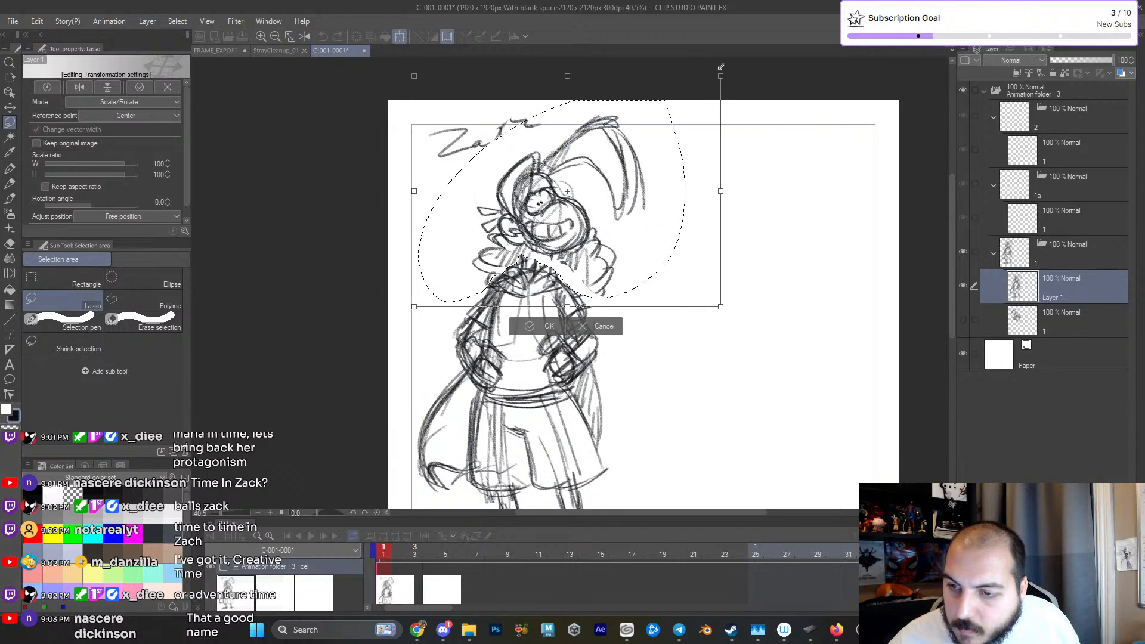
{"action": "left_click_drag", "start_coordinate": [611, 178], "coordinate": [602, 185]}
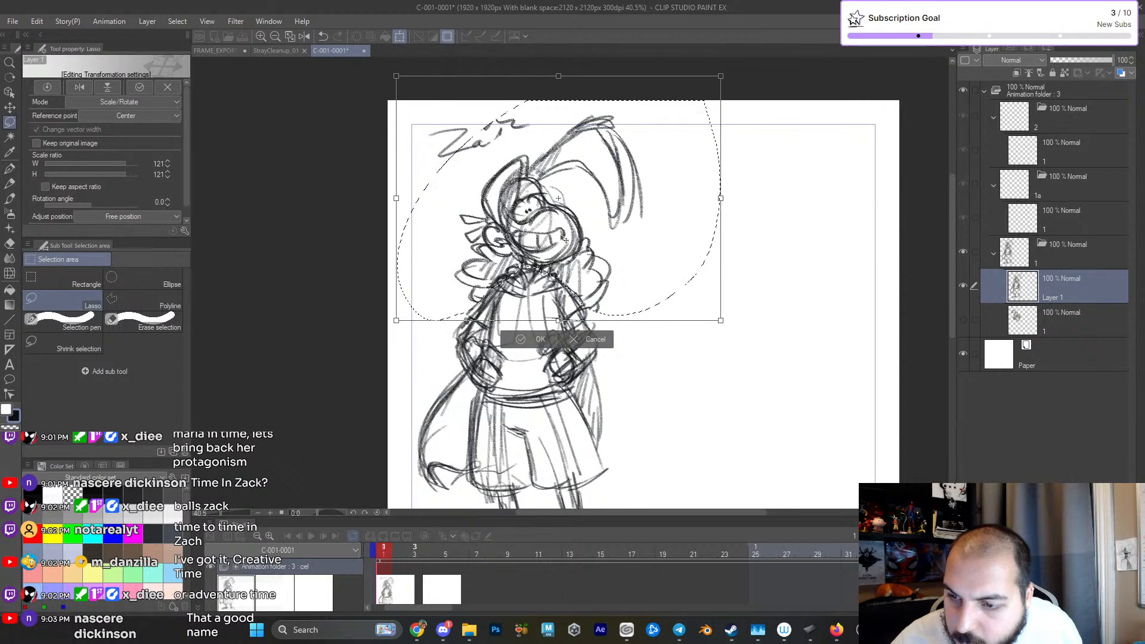
{"action": "left_click", "coordinate": [539, 339]}
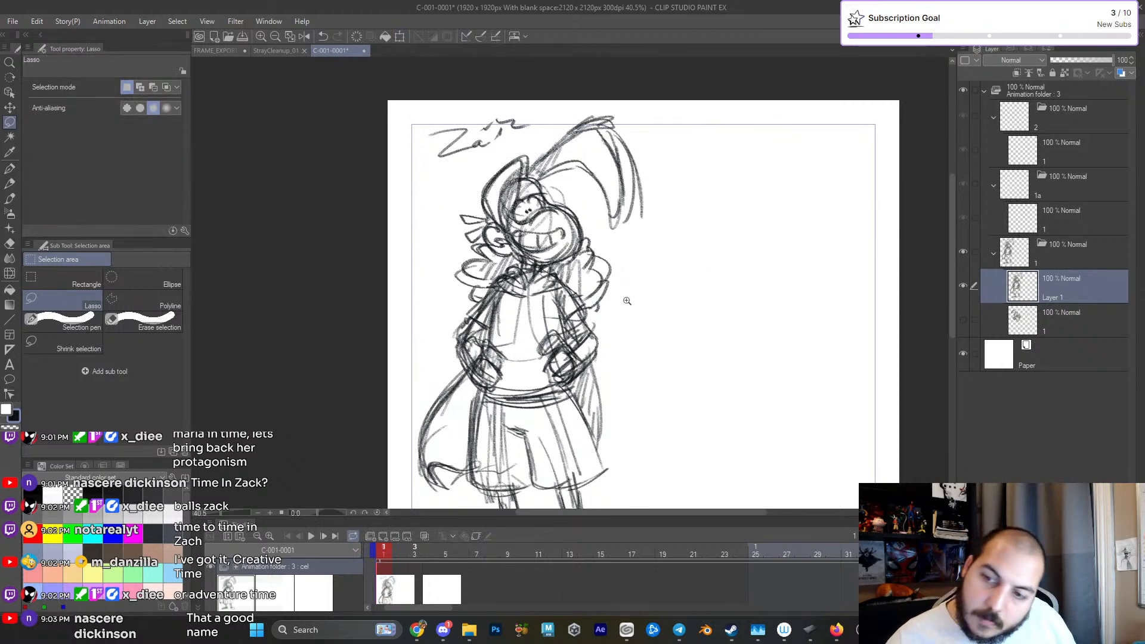
{"action": "scroll", "coordinate": [624, 314], "scroll_direction": "down", "scroll_amount": 3}
{"action": "scroll", "coordinate": [624, 314], "scroll_direction": "up", "scroll_amount": 1}
{"action": "key", "text": "p"}
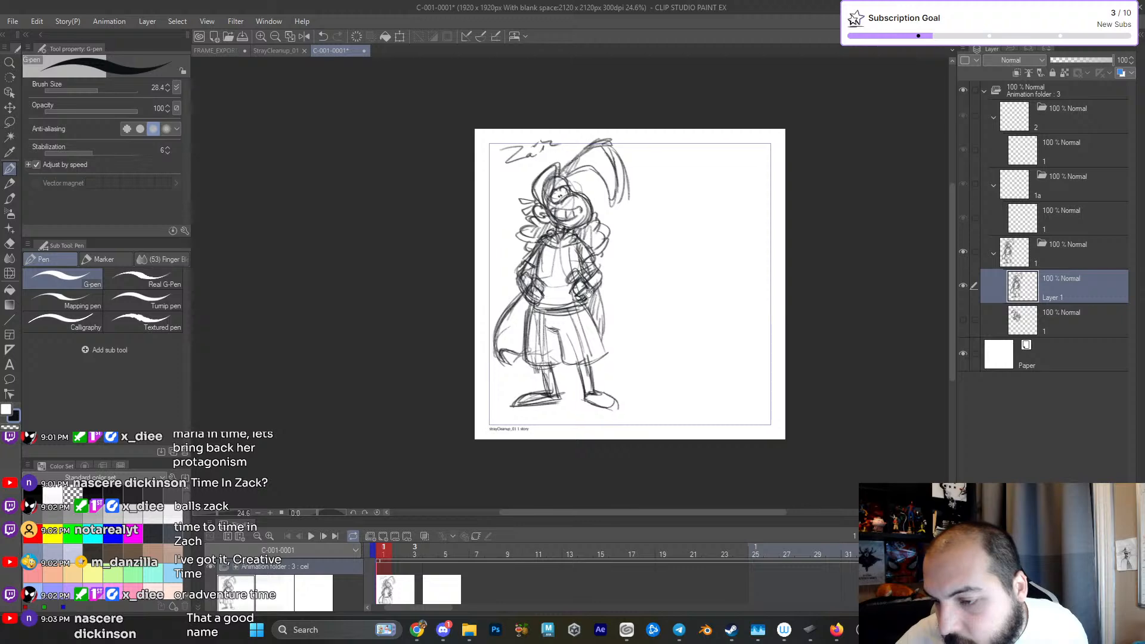
{"action": "scroll", "coordinate": [595, 302], "scroll_direction": "up", "scroll_amount": 1}
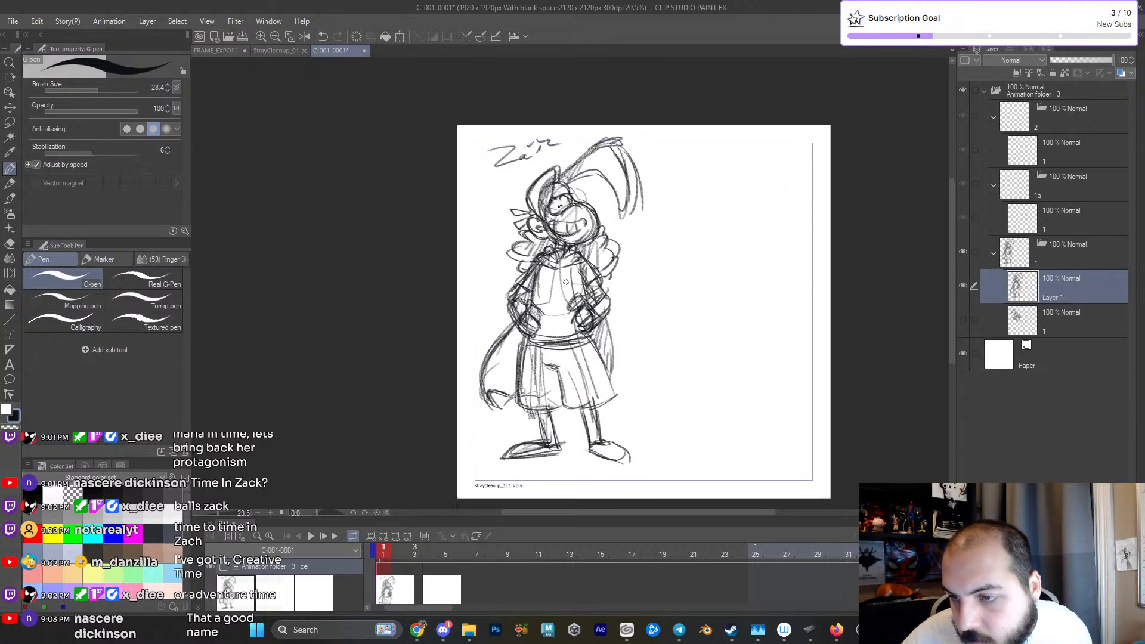
- Use the carpentoo pencil to strengthen the standing figure's muzzle, ear and hair-tuft outlines, shading the hair behind the neck
{"action": "key", "text": "p"}
{"action": "scroll", "coordinate": [571, 240], "scroll_direction": "up", "scroll_amount": 2}
{"action": "key", "text": "p"}
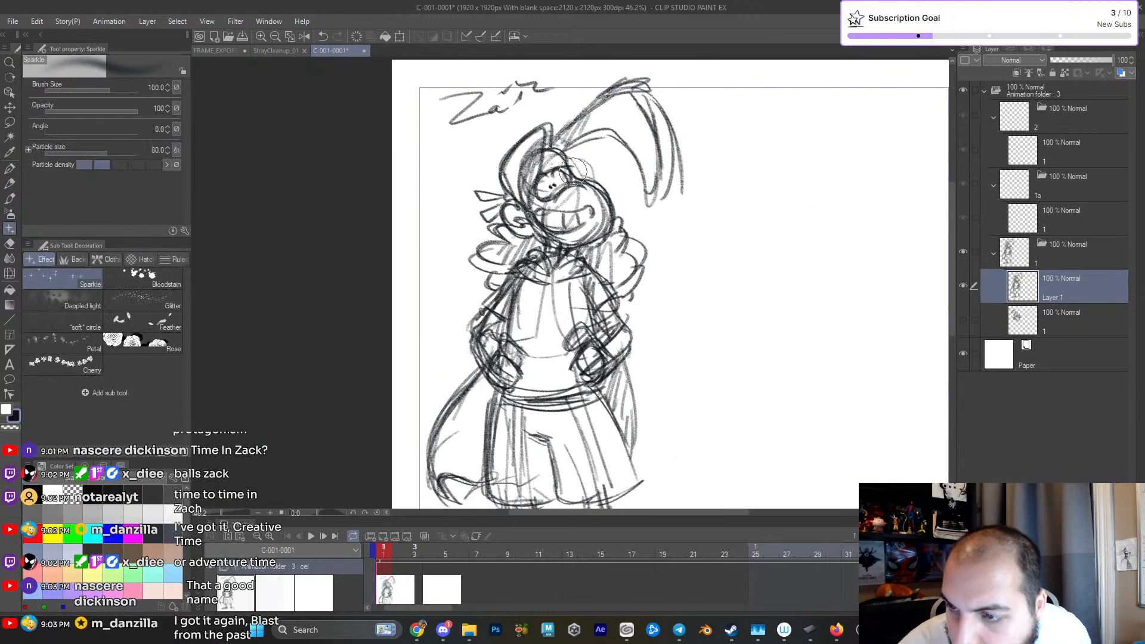
{"action": "key", "text": "p"}
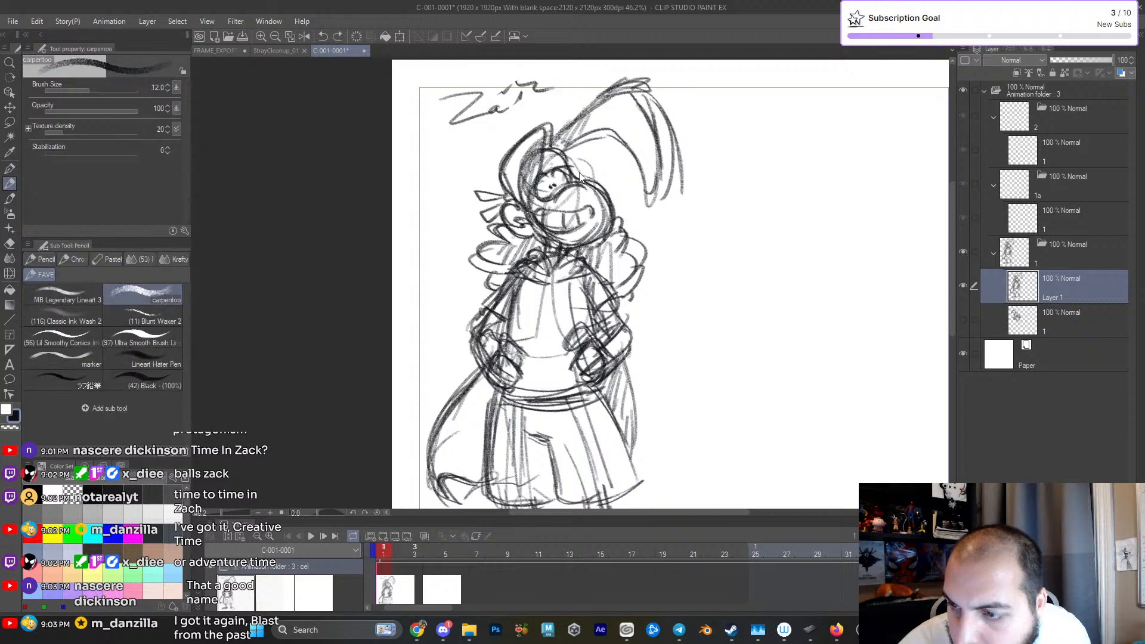
{"action": "mouse_move", "coordinate": [572, 174]}
{"action": "left_mouse_down"}
{"action": "mouse_move", "coordinate": [603, 209]}
{"action": "mouse_move", "coordinate": [547, 261]}
{"action": "left_mouse_up"}
{"action": "mouse_move", "coordinate": [505, 220]}
{"action": "left_mouse_down"}
{"action": "mouse_move", "coordinate": [514, 231]}
{"action": "mouse_move", "coordinate": [515, 205]}
{"action": "mouse_move", "coordinate": [518, 263]}
{"action": "left_mouse_up"}
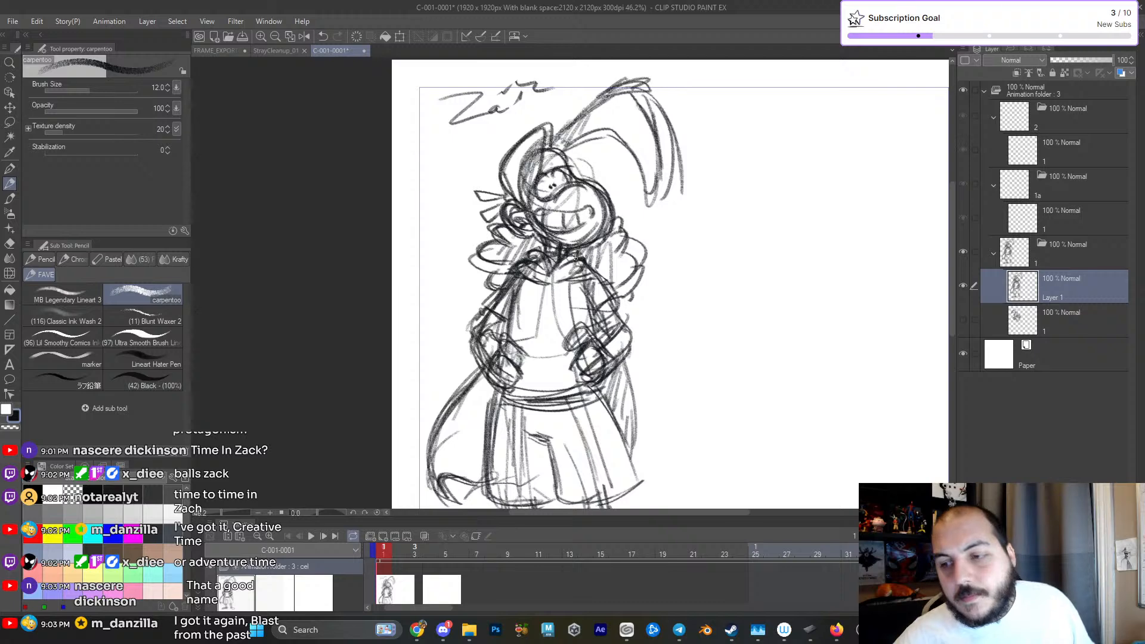
{"action": "mouse_move", "coordinate": [591, 241]}
{"action": "left_mouse_down"}
{"action": "mouse_move", "coordinate": [602, 273]}
{"action": "mouse_move", "coordinate": [621, 241]}
{"action": "mouse_move", "coordinate": [628, 274]}
{"action": "left_mouse_up"}
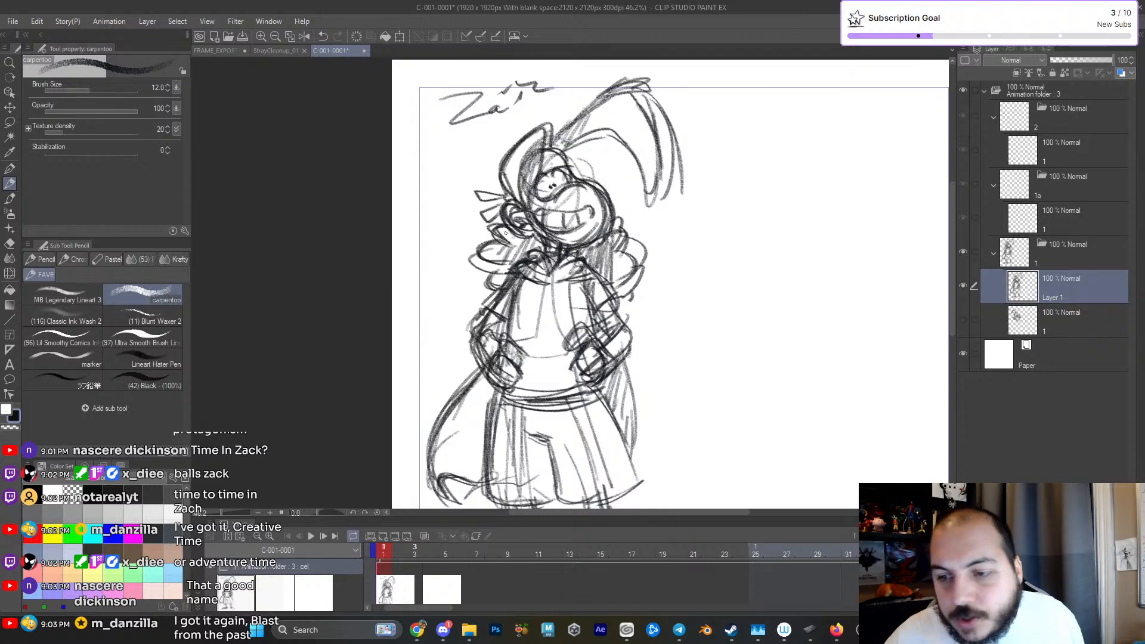
{"action": "left_click_drag", "start_coordinate": [503, 245], "coordinate": [498, 268]}
{"action": "left_click_drag", "start_coordinate": [512, 362], "coordinate": [501, 293]}
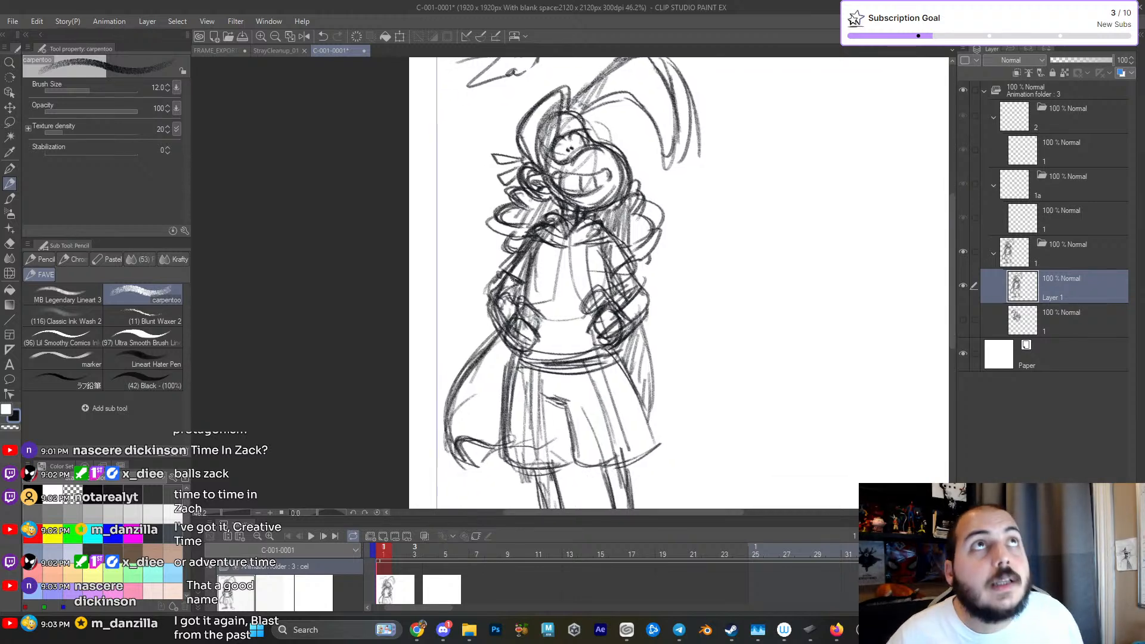
- Reinforce the standing figure's collar, shoulders and upper arms with darker pencil strokes
{"action": "left_click_drag", "start_coordinate": [507, 272], "coordinate": [500, 281]}
{"action": "mouse_move", "coordinate": [527, 239]}
{"action": "left_mouse_down"}
{"action": "mouse_move", "coordinate": [502, 273]}
{"action": "mouse_move", "coordinate": [543, 247]}
{"action": "mouse_move", "coordinate": [596, 274]}
{"action": "mouse_move", "coordinate": [614, 254]}
{"action": "left_mouse_up"}
{"action": "left_click_drag", "start_coordinate": [599, 266], "coordinate": [629, 264]}
{"action": "left_click_drag", "start_coordinate": [623, 264], "coordinate": [627, 288]}
{"action": "left_click_drag", "start_coordinate": [567, 256], "coordinate": [605, 248]}
{"action": "left_click_drag", "start_coordinate": [552, 253], "coordinate": [589, 235]}
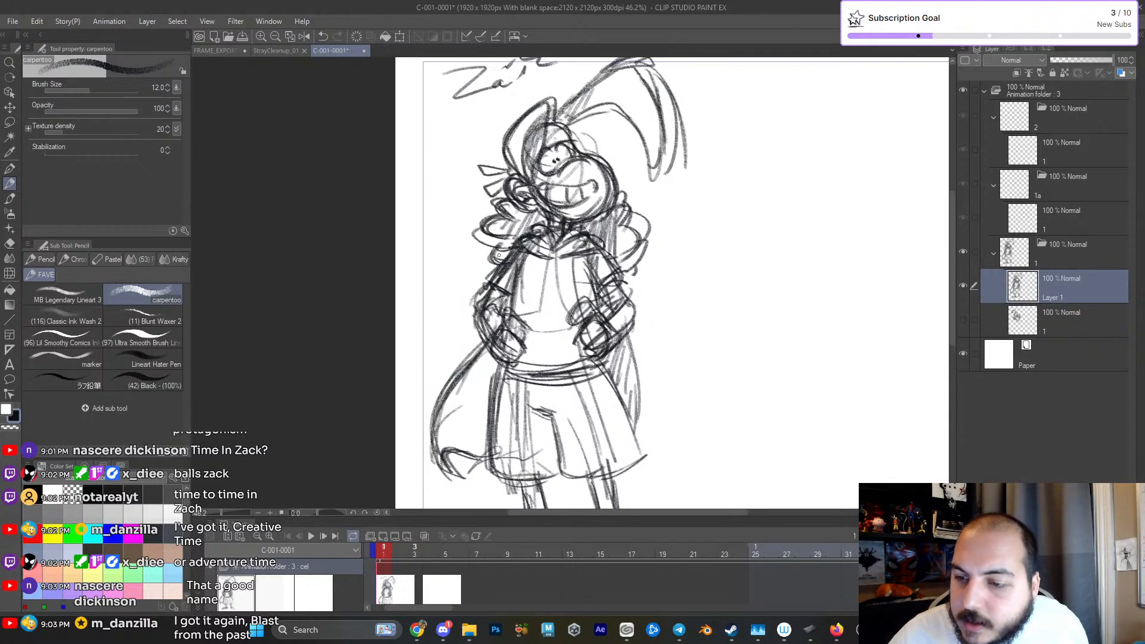
{"action": "left_click_drag", "start_coordinate": [602, 199], "coordinate": [609, 259]}
{"action": "left_click_drag", "start_coordinate": [476, 209], "coordinate": [500, 166]}
{"action": "key", "text": "ctrl+z"}
{"action": "key", "text": "ctrl+z"}
{"action": "mouse_move", "coordinate": [473, 218]}
{"action": "left_mouse_down"}
{"action": "mouse_move", "coordinate": [499, 182]}
{"action": "mouse_move", "coordinate": [534, 181]}
{"action": "mouse_move", "coordinate": [481, 210]}
{"action": "left_mouse_up"}
{"action": "key", "text": "ctrl+z"}
- Redefine the standing figure's grin and eye outlines and darken the contours around the head and the base of the forelock
{"action": "mouse_move", "coordinate": [638, 246]}
{"action": "left_mouse_down"}
{"action": "mouse_move", "coordinate": [577, 237]}
{"action": "mouse_move", "coordinate": [612, 228]}
{"action": "left_mouse_up"}
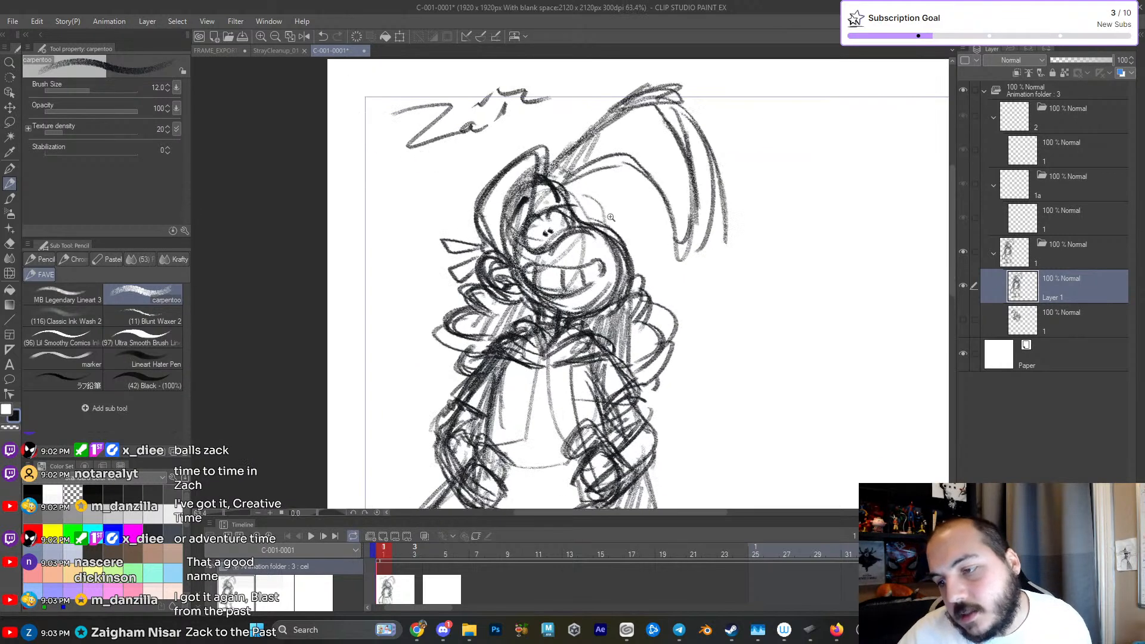
{"action": "mouse_move", "coordinate": [530, 270]}
{"action": "left_mouse_down"}
{"action": "mouse_move", "coordinate": [556, 300]}
{"action": "mouse_move", "coordinate": [604, 272]}
{"action": "left_mouse_up"}
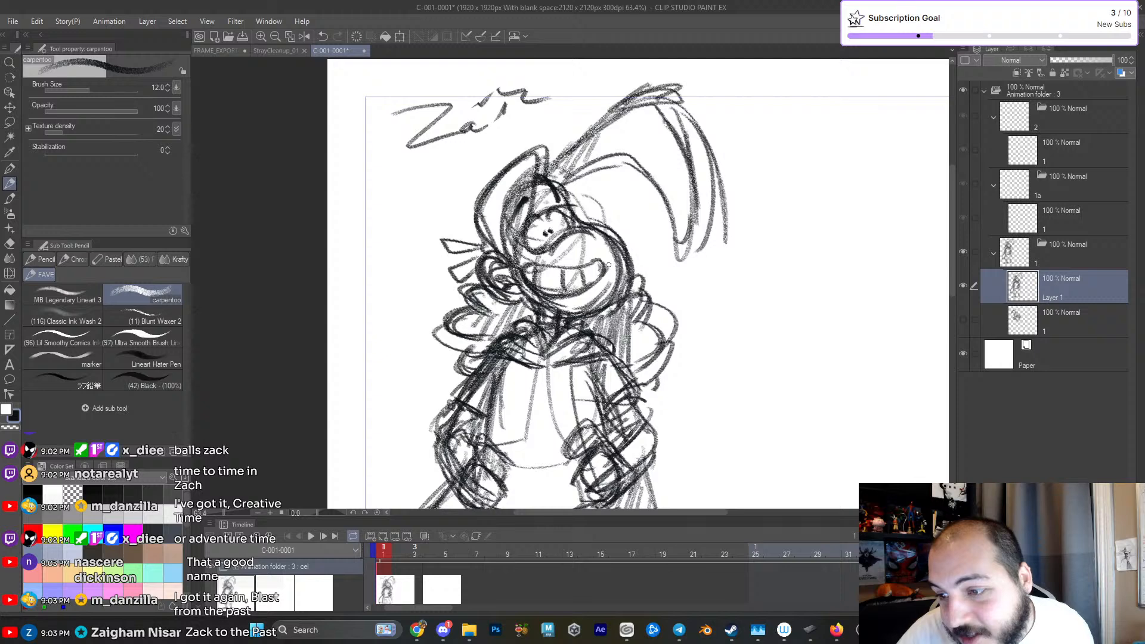
{"action": "mouse_move", "coordinate": [522, 238]}
{"action": "left_mouse_down"}
{"action": "mouse_move", "coordinate": [544, 221]}
{"action": "mouse_move", "coordinate": [577, 235]}
{"action": "left_mouse_up"}
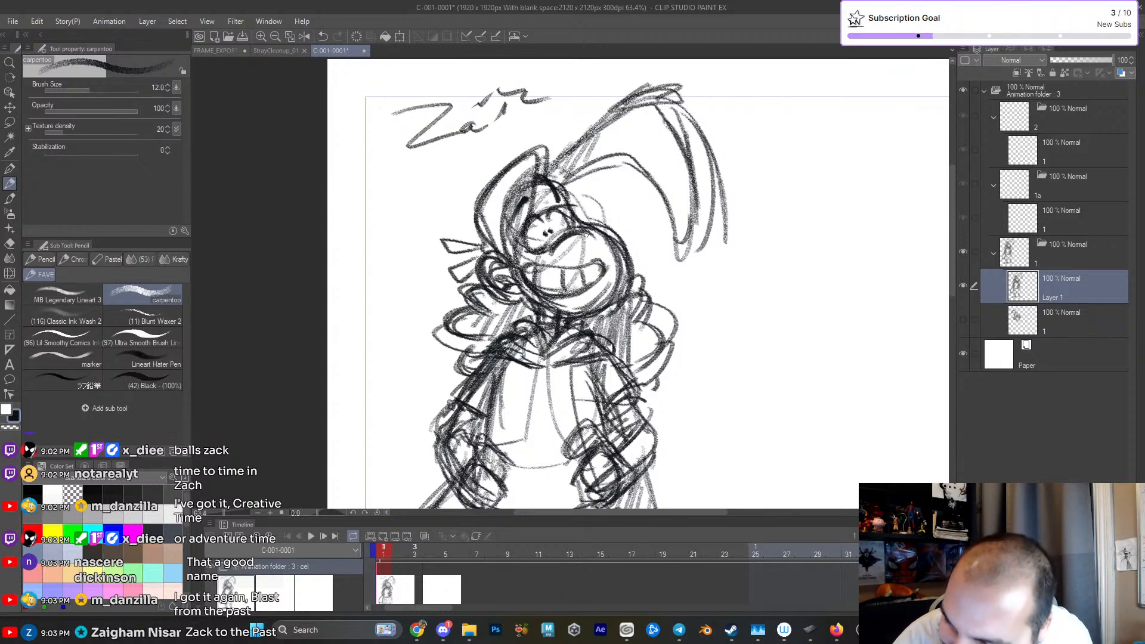
{"action": "mouse_move", "coordinate": [544, 180]}
{"action": "left_mouse_down"}
{"action": "mouse_move", "coordinate": [508, 147]}
{"action": "mouse_move", "coordinate": [499, 262]}
{"action": "left_mouse_up"}
{"action": "left_click_drag", "start_coordinate": [480, 187], "coordinate": [488, 229]}
{"action": "left_click_drag", "start_coordinate": [518, 146], "coordinate": [484, 231]}
{"action": "mouse_move", "coordinate": [565, 177]}
{"action": "left_mouse_down"}
{"action": "mouse_move", "coordinate": [627, 154]}
{"action": "mouse_move", "coordinate": [630, 109]}
{"action": "mouse_move", "coordinate": [586, 142]}
{"action": "left_mouse_up"}
{"action": "left_click_drag", "start_coordinate": [577, 167], "coordinate": [589, 141]}
- Rough in a second head to the right of the standing figure with an oval cranium, rounded muzzle and facial guide line
{"action": "left_click_drag", "start_coordinate": [654, 244], "coordinate": [654, 286]}
{"action": "left_click_drag", "start_coordinate": [678, 374], "coordinate": [675, 278]}
{"action": "left_click_drag", "start_coordinate": [696, 338], "coordinate": [695, 280]}
{"action": "left_click_drag", "start_coordinate": [694, 270], "coordinate": [624, 277]}
{"action": "scroll", "coordinate": [686, 290], "scroll_direction": "down", "scroll_amount": 2}
{"action": "scroll", "coordinate": [653, 241], "scroll_direction": "up", "scroll_amount": 1}
{"action": "mouse_move", "coordinate": [647, 170]}
{"action": "left_mouse_down"}
{"action": "mouse_move", "coordinate": [611, 194]}
{"action": "mouse_move", "coordinate": [655, 173]}
{"action": "mouse_move", "coordinate": [667, 223]}
{"action": "left_mouse_up"}
{"action": "scroll", "coordinate": [662, 229], "scroll_direction": "up", "scroll_amount": 2}
{"action": "mouse_move", "coordinate": [582, 182]}
{"action": "left_mouse_down"}
{"action": "mouse_move", "coordinate": [609, 233]}
{"action": "mouse_move", "coordinate": [598, 273]}
{"action": "left_mouse_up"}
{"action": "mouse_move", "coordinate": [596, 235]}
{"action": "left_mouse_down"}
{"action": "mouse_move", "coordinate": [586, 284]}
{"action": "mouse_move", "coordinate": [671, 266]}
{"action": "left_mouse_up"}
{"action": "left_click_drag", "start_coordinate": [652, 213], "coordinate": [672, 224]}
{"action": "mouse_move", "coordinate": [589, 261]}
{"action": "left_mouse_down"}
{"action": "mouse_move", "coordinate": [636, 289]}
{"action": "mouse_move", "coordinate": [667, 252]}
{"action": "left_mouse_up"}
{"action": "left_click_drag", "start_coordinate": [615, 160], "coordinate": [634, 216]}
{"action": "mouse_move", "coordinate": [576, 182]}
{"action": "left_mouse_down"}
{"action": "mouse_move", "coordinate": [608, 232]}
{"action": "mouse_move", "coordinate": [587, 286]}
{"action": "mouse_move", "coordinate": [676, 190]}
{"action": "left_mouse_up"}
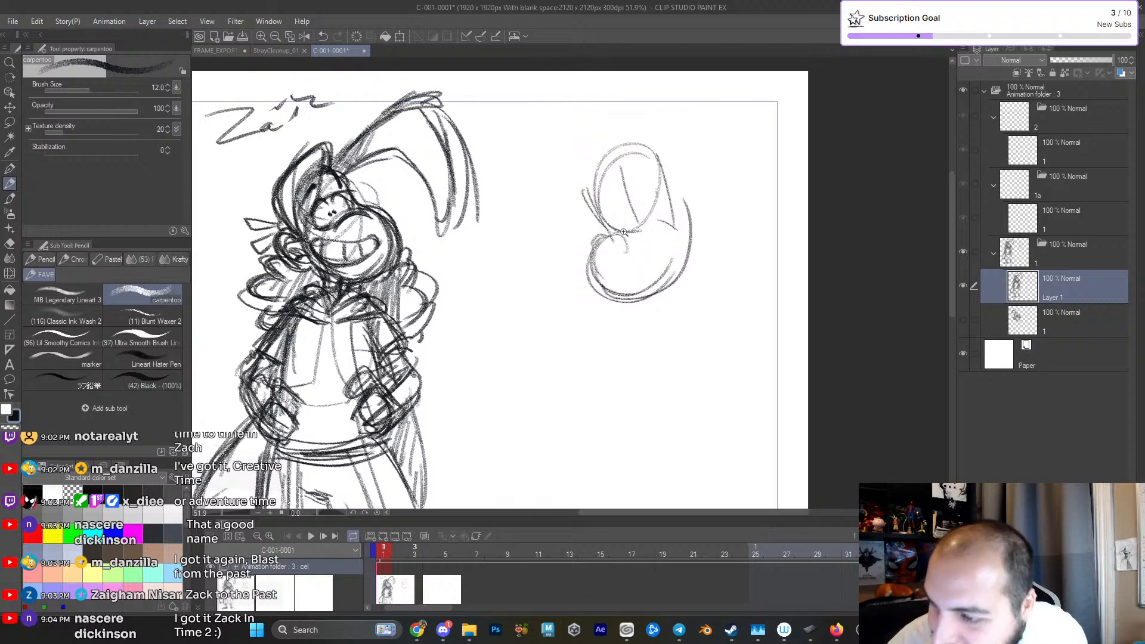
- Sketch the second head's eyes above the muzzle and add an ear at the back of the head
{"action": "scroll", "coordinate": [620, 232], "scroll_direction": "up", "scroll_amount": 3}
{"action": "mouse_move", "coordinate": [599, 210]}
{"action": "left_mouse_down"}
{"action": "mouse_move", "coordinate": [649, 220]}
{"action": "mouse_move", "coordinate": [607, 220]}
{"action": "mouse_move", "coordinate": [638, 200]}
{"action": "mouse_move", "coordinate": [660, 149]}
{"action": "mouse_move", "coordinate": [671, 177]}
{"action": "left_mouse_up"}
{"action": "mouse_move", "coordinate": [659, 217]}
{"action": "left_mouse_down"}
{"action": "mouse_move", "coordinate": [649, 213]}
{"action": "mouse_move", "coordinate": [689, 235]}
{"action": "left_mouse_up"}
{"action": "mouse_move", "coordinate": [598, 221]}
{"action": "left_mouse_down"}
{"action": "mouse_move", "coordinate": [577, 295]}
{"action": "mouse_move", "coordinate": [635, 321]}
{"action": "mouse_move", "coordinate": [718, 262]}
{"action": "left_mouse_up"}
{"action": "left_click_drag", "start_coordinate": [706, 193], "coordinate": [731, 218]}
{"action": "left_click_drag", "start_coordinate": [718, 178], "coordinate": [729, 197]}
- Define the top curve of the second head's muzzle and the front edge of the face beside the eye
{"action": "left_click_drag", "start_coordinate": [643, 301], "coordinate": [714, 232]}
{"action": "key", "text": "ctrl+z"}
{"action": "mouse_move", "coordinate": [600, 268]}
{"action": "left_mouse_down"}
{"action": "mouse_move", "coordinate": [663, 248]}
{"action": "mouse_move", "coordinate": [691, 253]}
{"action": "left_mouse_up"}
{"action": "key", "text": "ctrl+z"}
{"action": "left_click_drag", "start_coordinate": [612, 261], "coordinate": [649, 226]}
{"action": "mouse_move", "coordinate": [614, 253]}
{"action": "left_mouse_down"}
{"action": "mouse_move", "coordinate": [651, 225]}
{"action": "mouse_move", "coordinate": [693, 229]}
{"action": "left_mouse_up"}
{"action": "mouse_move", "coordinate": [566, 165]}
{"action": "left_mouse_down"}
{"action": "mouse_move", "coordinate": [602, 238]}
{"action": "mouse_move", "coordinate": [581, 261]}
{"action": "left_mouse_up"}
{"action": "mouse_move", "coordinate": [602, 222]}
{"action": "left_mouse_down"}
{"action": "mouse_move", "coordinate": [636, 212]}
{"action": "mouse_move", "coordinate": [637, 193]}
{"action": "left_mouse_up"}
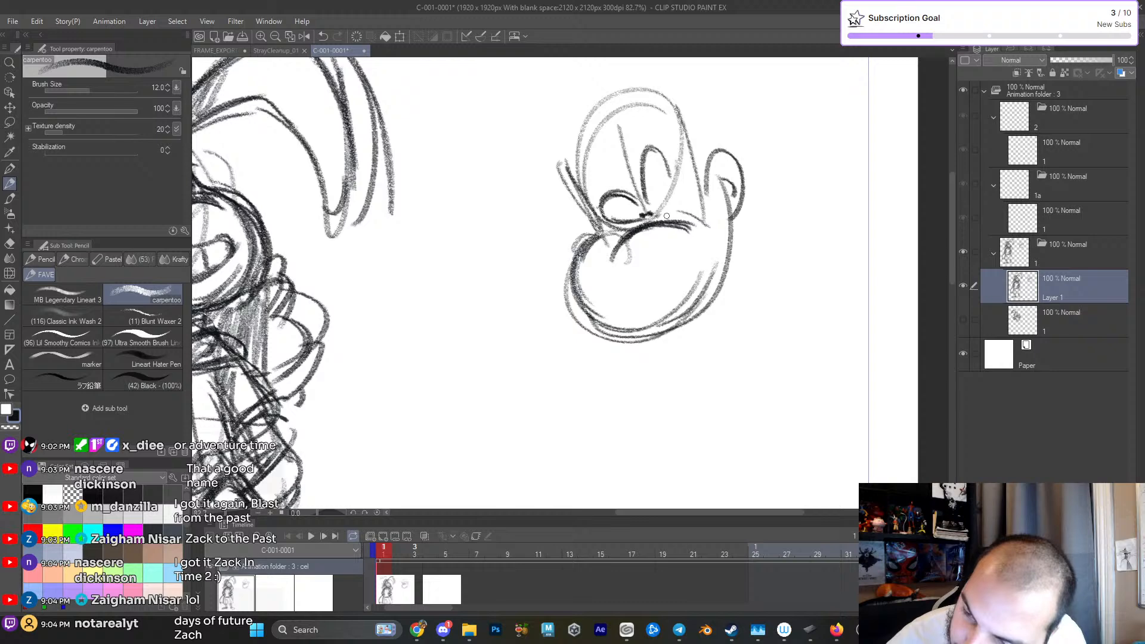
- Darken the second head's muzzle, jaw, ear and cranium outlines
{"action": "scroll", "coordinate": [671, 239], "scroll_direction": "up", "scroll_amount": 1}
{"action": "left_click_drag", "start_coordinate": [585, 233], "coordinate": [661, 355]}
{"action": "key", "text": "ctrl+z"}
{"action": "mouse_move", "coordinate": [565, 325]}
{"action": "left_mouse_down"}
{"action": "mouse_move", "coordinate": [584, 334]}
{"action": "mouse_move", "coordinate": [727, 299]}
{"action": "left_mouse_up"}
{"action": "left_click_drag", "start_coordinate": [673, 341], "coordinate": [743, 223]}
{"action": "scroll", "coordinate": [739, 220], "scroll_direction": "down", "scroll_amount": 1}
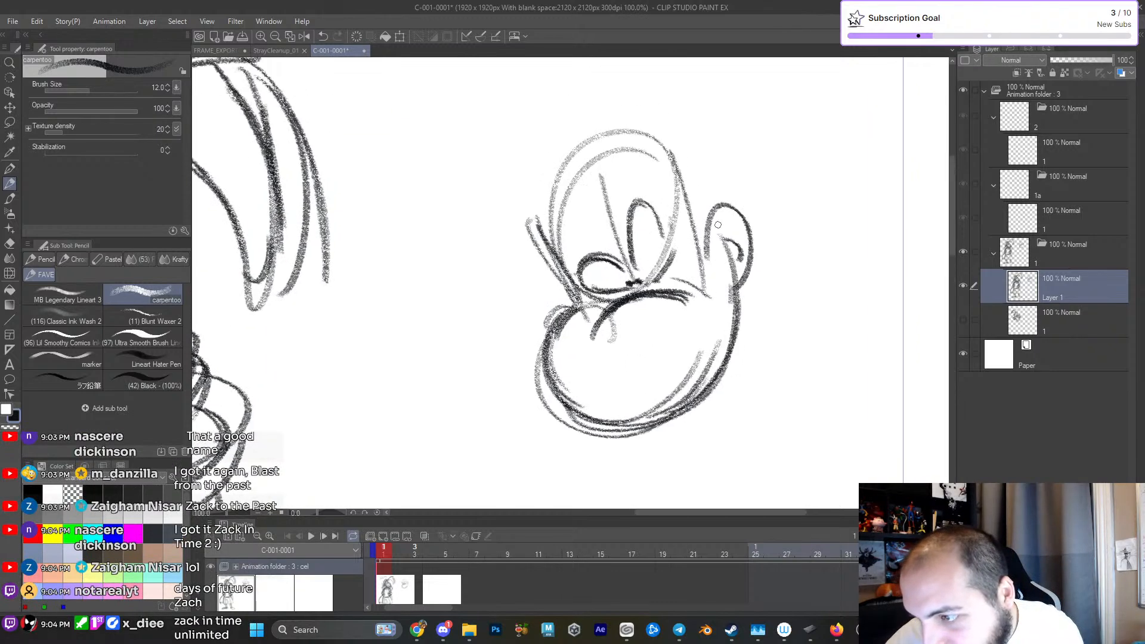
{"action": "scroll", "coordinate": [727, 272], "scroll_direction": "down", "scroll_amount": 1}
{"action": "scroll", "coordinate": [726, 272], "scroll_direction": "down", "scroll_amount": 1}
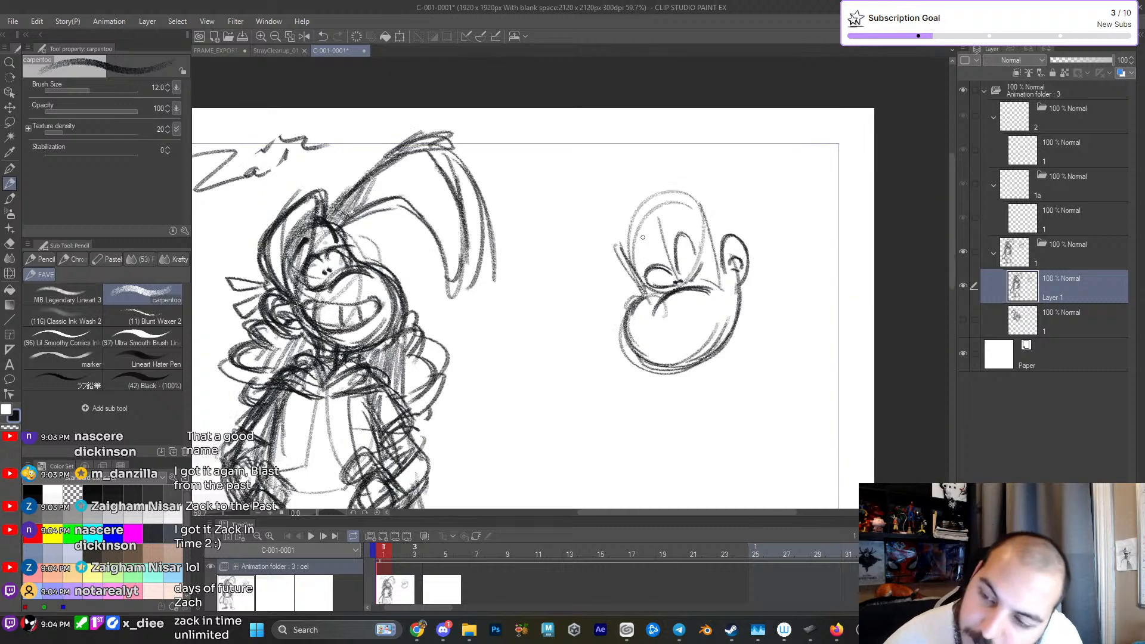
{"action": "scroll", "coordinate": [654, 255], "scroll_direction": "down", "scroll_amount": 1}
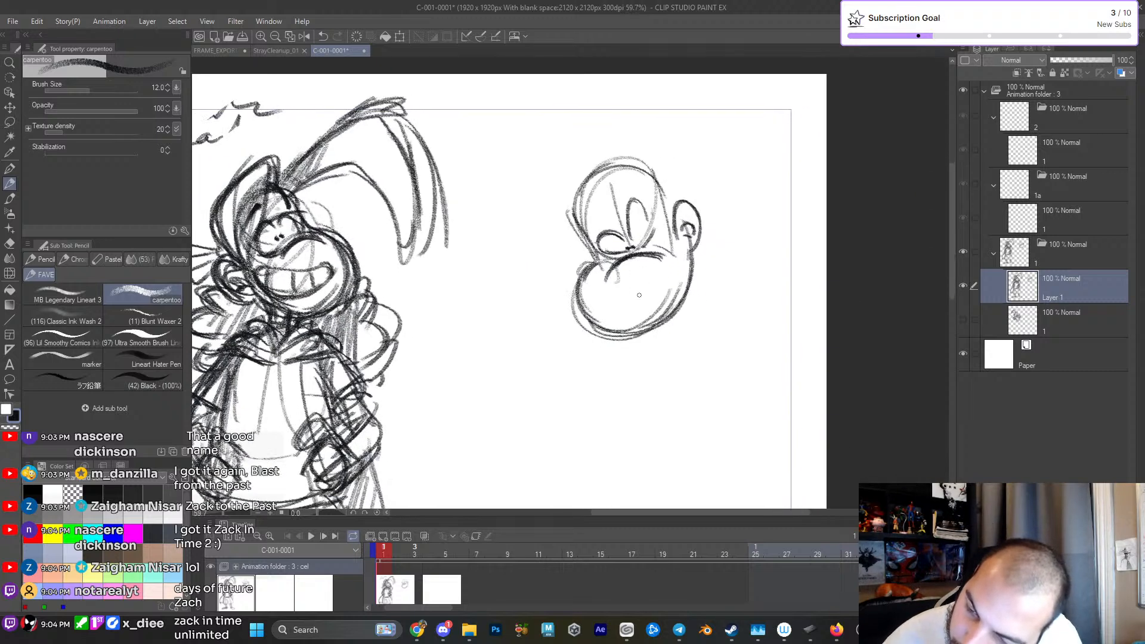
- Draw a slanted frowning mouth low on the second head's muzzle and try an angled eyebrow above the eye
{"action": "left_click_drag", "start_coordinate": [670, 291], "coordinate": [639, 309]}
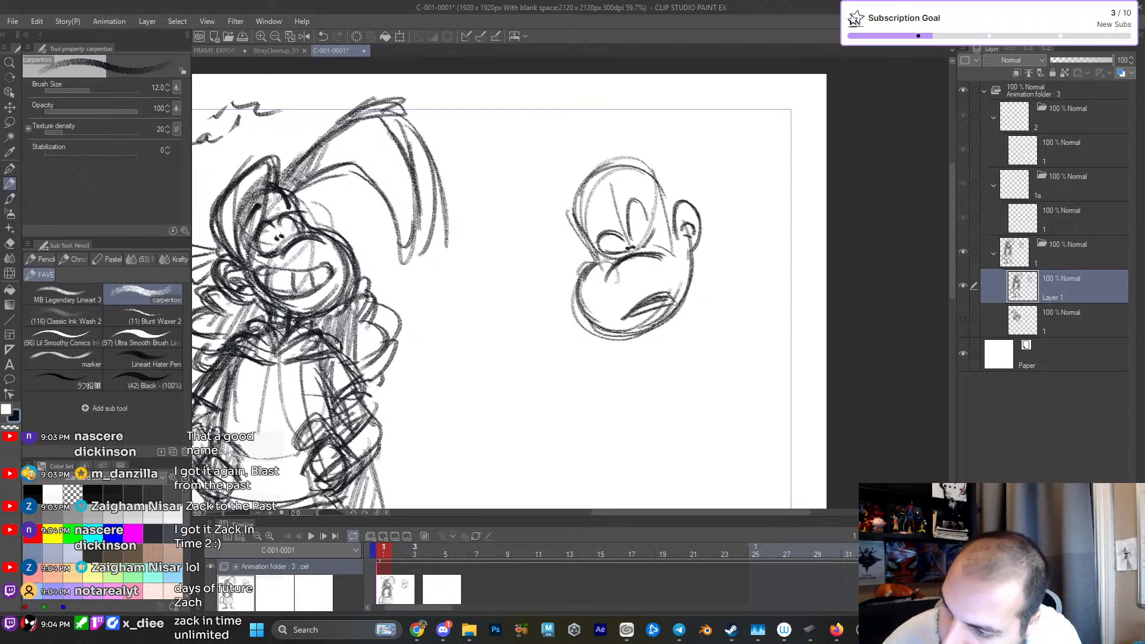
{"action": "left_click_drag", "start_coordinate": [701, 281], "coordinate": [675, 302]}
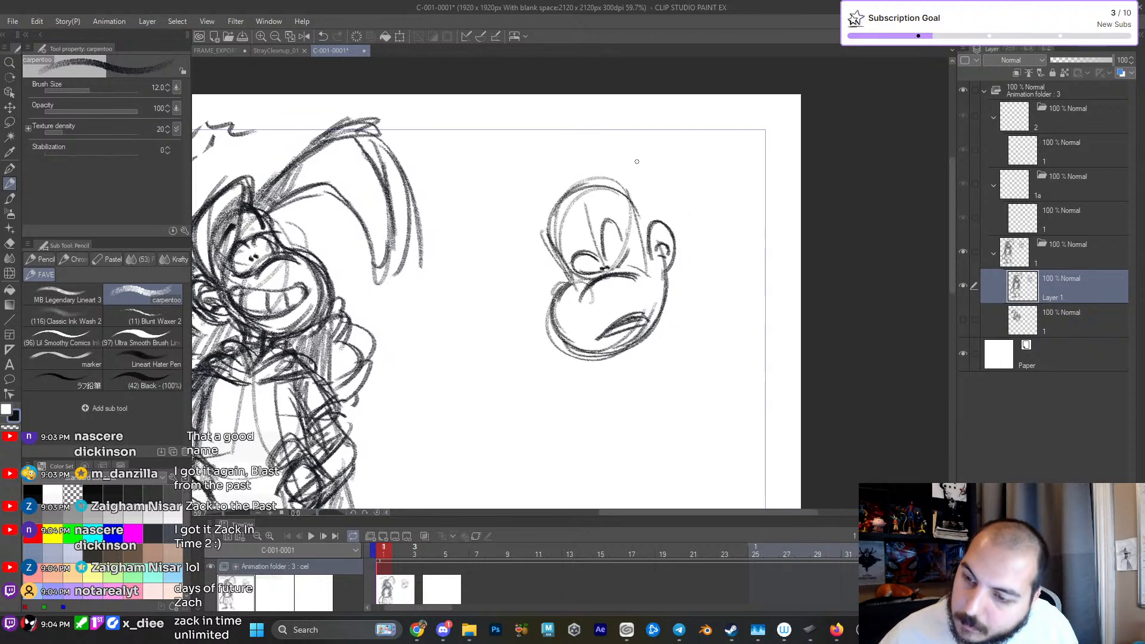
{"action": "mouse_move", "coordinate": [572, 245]}
{"action": "left_mouse_down"}
{"action": "mouse_move", "coordinate": [587, 241]}
{"action": "mouse_move", "coordinate": [594, 175]}
{"action": "left_mouse_up"}
{"action": "key", "text": "ctrl+z"}
{"action": "scroll", "coordinate": [650, 282], "scroll_direction": "up", "scroll_amount": 2}
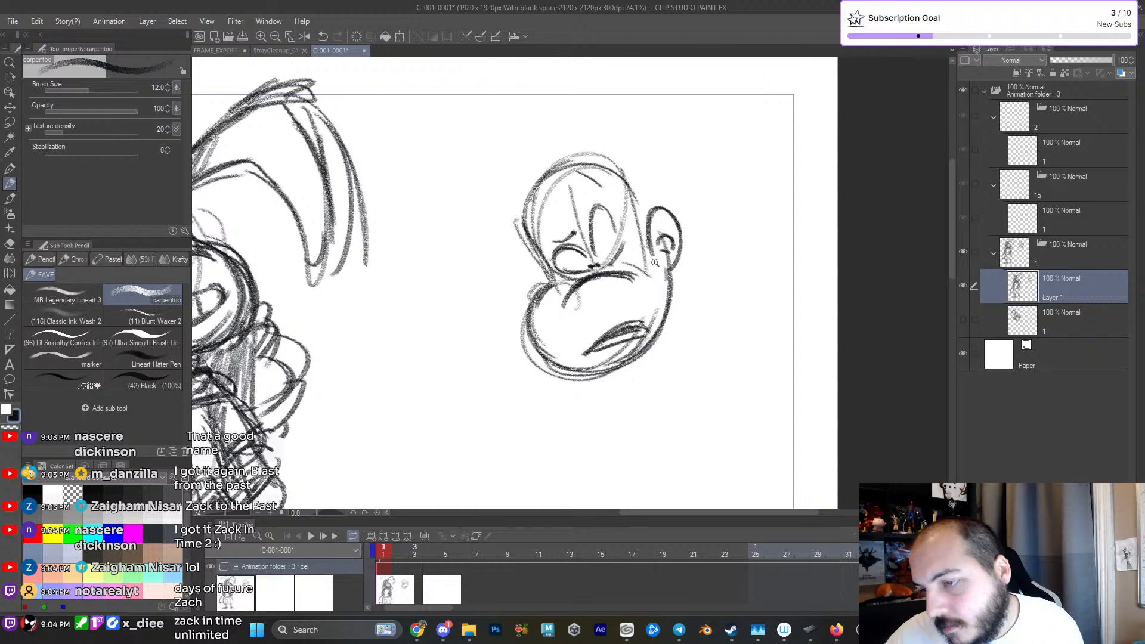
- Erase the slanted mouth on the second head and replace it with a simple curved frown line
{"action": "key", "text": "e"}
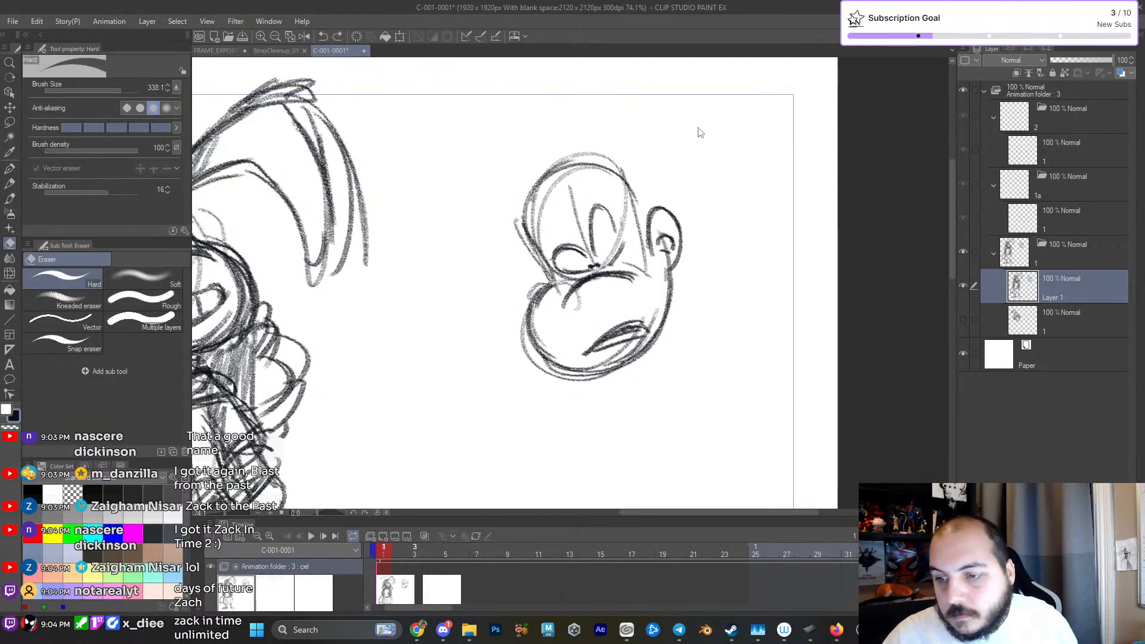
{"action": "left_click_drag", "start_coordinate": [597, 347], "coordinate": [644, 322]}
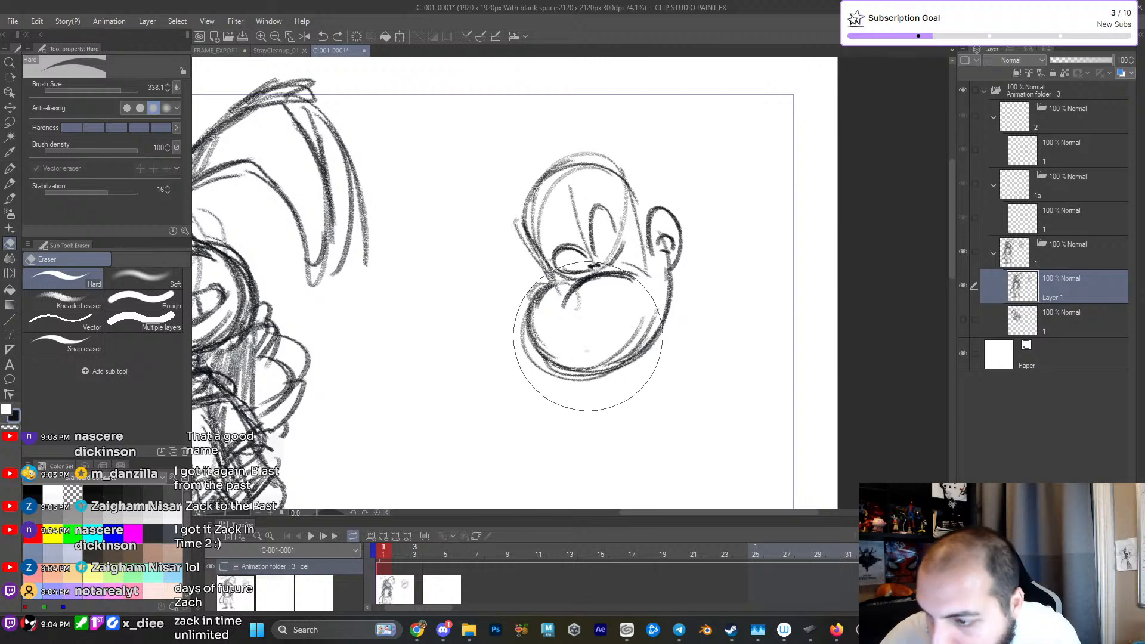
{"action": "key", "text": "p"}
{"action": "mouse_move", "coordinate": [575, 341]}
{"action": "left_mouse_down"}
{"action": "mouse_move", "coordinate": [631, 302]}
{"action": "mouse_move", "coordinate": [656, 301]}
{"action": "left_mouse_up"}
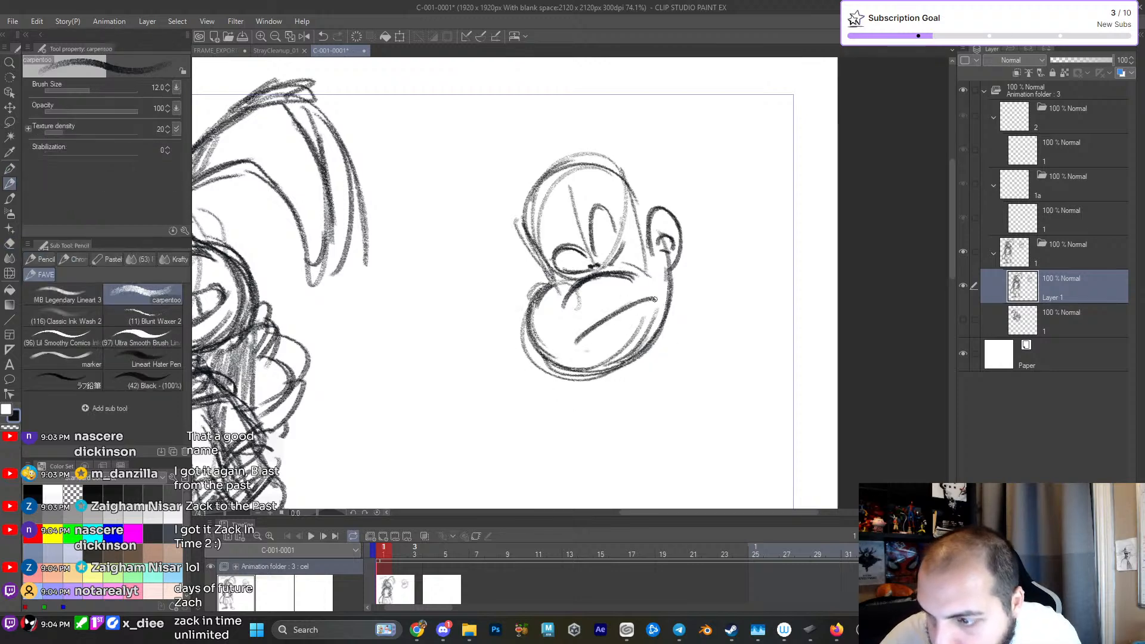
{"action": "key", "text": "ctrl+z"}
{"action": "key", "text": "ctrl+z"}
{"action": "mouse_move", "coordinate": [593, 342]}
{"action": "left_mouse_down"}
{"action": "mouse_move", "coordinate": [657, 297]}
{"action": "mouse_move", "coordinate": [613, 330]}
{"action": "left_mouse_up"}
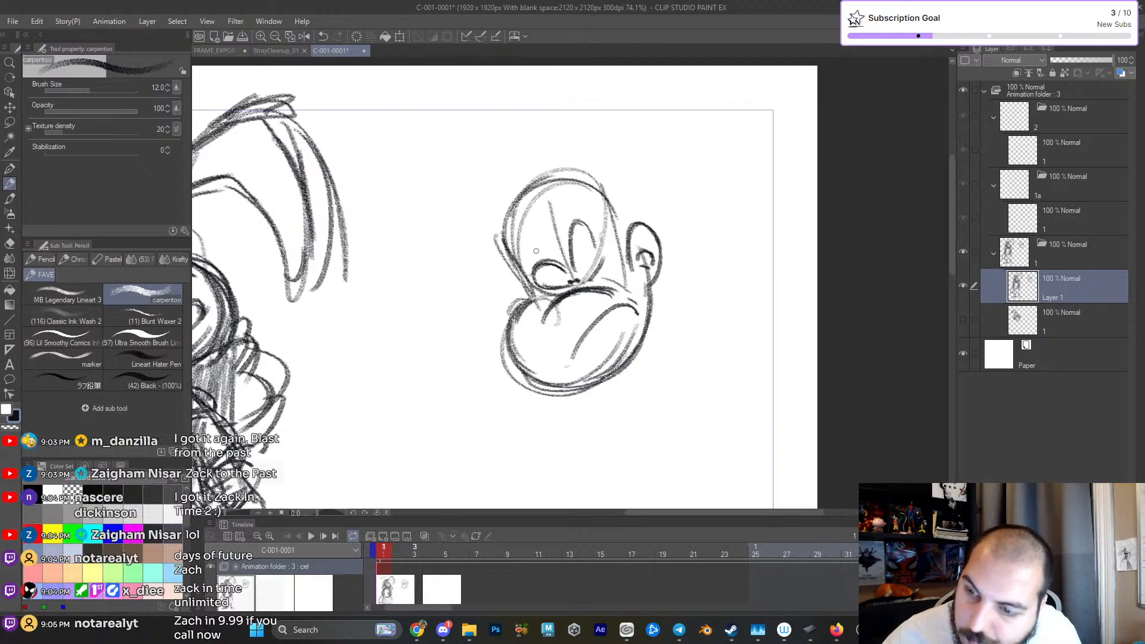
- Draw a headband across the second head's forehead and mark the side of the head above the ear
{"action": "left_click_drag", "start_coordinate": [516, 271], "coordinate": [604, 212]}
{"action": "mouse_move", "coordinate": [504, 257]}
{"action": "left_mouse_down"}
{"action": "mouse_move", "coordinate": [528, 209]}
{"action": "mouse_move", "coordinate": [584, 186]}
{"action": "left_mouse_up"}
{"action": "mouse_move", "coordinate": [527, 221]}
{"action": "left_mouse_down"}
{"action": "mouse_move", "coordinate": [605, 190]}
{"action": "mouse_move", "coordinate": [632, 282]}
{"action": "left_mouse_up"}
{"action": "left_click_drag", "start_coordinate": [604, 189], "coordinate": [631, 282]}
- Draw a long drooping forelock sweeping forward from the second head's headband, with a tufted bend and hatching near its base
{"action": "left_click_drag", "start_coordinate": [579, 110], "coordinate": [586, 156]}
{"action": "left_click_drag", "start_coordinate": [533, 246], "coordinate": [386, 268]}
{"action": "mouse_move", "coordinate": [416, 452]}
{"action": "left_mouse_down"}
{"action": "mouse_move", "coordinate": [373, 280]}
{"action": "mouse_move", "coordinate": [530, 241]}
{"action": "left_mouse_up"}
{"action": "mouse_move", "coordinate": [380, 230]}
{"action": "left_mouse_down"}
{"action": "mouse_move", "coordinate": [469, 209]}
{"action": "mouse_move", "coordinate": [371, 343]}
{"action": "mouse_move", "coordinate": [456, 270]}
{"action": "mouse_move", "coordinate": [506, 268]}
{"action": "mouse_move", "coordinate": [477, 214]}
{"action": "mouse_move", "coordinate": [394, 223]}
{"action": "mouse_move", "coordinate": [423, 229]}
{"action": "left_mouse_up"}
{"action": "mouse_move", "coordinate": [394, 216]}
{"action": "left_mouse_down"}
{"action": "mouse_move", "coordinate": [426, 207]}
{"action": "mouse_move", "coordinate": [518, 246]}
{"action": "left_mouse_up"}
{"action": "mouse_move", "coordinate": [409, 232]}
{"action": "left_mouse_down"}
{"action": "mouse_move", "coordinate": [390, 245]}
{"action": "mouse_move", "coordinate": [373, 390]}
{"action": "mouse_move", "coordinate": [449, 273]}
{"action": "mouse_move", "coordinate": [513, 266]}
{"action": "left_mouse_up"}
{"action": "mouse_move", "coordinate": [469, 221]}
{"action": "left_mouse_down"}
{"action": "mouse_move", "coordinate": [532, 258]}
{"action": "mouse_move", "coordinate": [498, 272]}
{"action": "mouse_move", "coordinate": [466, 257]}
{"action": "mouse_move", "coordinate": [428, 274]}
{"action": "left_mouse_up"}
{"action": "left_click_drag", "start_coordinate": [394, 214], "coordinate": [458, 209]}
{"action": "mouse_move", "coordinate": [406, 239]}
{"action": "left_mouse_down"}
{"action": "mouse_move", "coordinate": [395, 410]}
{"action": "mouse_move", "coordinate": [437, 289]}
{"action": "left_mouse_up"}
- Darken the second head's headband edges and the front and lower contours of its muzzle
{"action": "left_click_drag", "start_coordinate": [507, 285], "coordinate": [596, 238]}
{"action": "mouse_move", "coordinate": [548, 280]}
{"action": "left_mouse_down"}
{"action": "mouse_move", "coordinate": [506, 305]}
{"action": "mouse_move", "coordinate": [612, 257]}
{"action": "left_mouse_up"}
{"action": "mouse_move", "coordinate": [517, 304]}
{"action": "left_mouse_down"}
{"action": "mouse_move", "coordinate": [533, 329]}
{"action": "mouse_move", "coordinate": [508, 409]}
{"action": "left_mouse_up"}
{"action": "left_click_drag", "start_coordinate": [526, 359], "coordinate": [608, 427]}
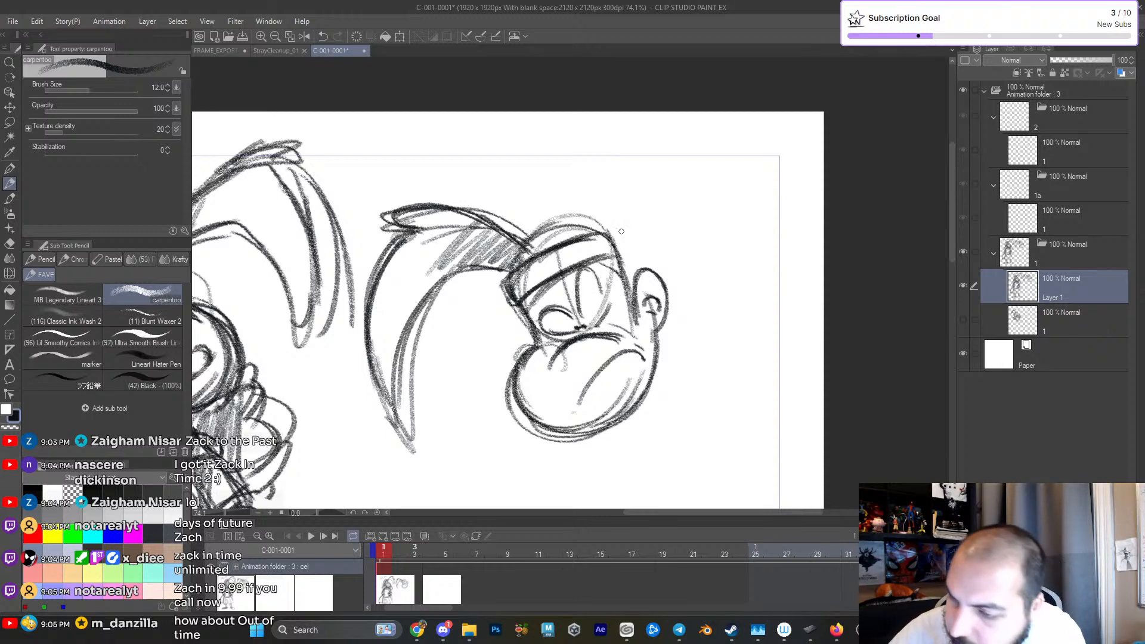
{"action": "left_click_drag", "start_coordinate": [547, 298], "coordinate": [577, 225]}
{"action": "mouse_move", "coordinate": [649, 320]}
{"action": "left_mouse_down"}
{"action": "mouse_move", "coordinate": [665, 321]}
{"action": "mouse_move", "coordinate": [652, 322]}
{"action": "left_mouse_up"}
{"action": "key", "text": "ctrl+z"}
{"action": "key", "text": "ctrl+z"}
- Add a brow above the second head's near eye and draw the hair over the cranium down toward the ear
{"action": "mouse_move", "coordinate": [428, 289]}
{"action": "left_mouse_down"}
{"action": "mouse_move", "coordinate": [482, 272]}
{"action": "mouse_move", "coordinate": [441, 288]}
{"action": "mouse_move", "coordinate": [466, 280]}
{"action": "left_mouse_up"}
{"action": "mouse_move", "coordinate": [523, 269]}
{"action": "left_mouse_down"}
{"action": "mouse_move", "coordinate": [489, 270]}
{"action": "mouse_move", "coordinate": [516, 287]}
{"action": "mouse_move", "coordinate": [490, 246]}
{"action": "mouse_move", "coordinate": [491, 282]}
{"action": "left_mouse_up"}
{"action": "mouse_move", "coordinate": [465, 246]}
{"action": "left_mouse_down"}
{"action": "mouse_move", "coordinate": [555, 290]}
{"action": "mouse_move", "coordinate": [507, 202]}
{"action": "mouse_move", "coordinate": [558, 212]}
{"action": "left_mouse_up"}
{"action": "left_click_drag", "start_coordinate": [558, 278], "coordinate": [551, 248]}
{"action": "mouse_move", "coordinate": [477, 213]}
{"action": "left_mouse_down"}
{"action": "mouse_move", "coordinate": [567, 230]}
{"action": "mouse_move", "coordinate": [466, 253]}
{"action": "mouse_move", "coordinate": [527, 202]}
{"action": "mouse_move", "coordinate": [533, 262]}
{"action": "mouse_move", "coordinate": [559, 257]}
{"action": "mouse_move", "coordinate": [564, 268]}
{"action": "left_mouse_up"}
{"action": "left_click_drag", "start_coordinate": [558, 313], "coordinate": [550, 274]}
{"action": "left_click_drag", "start_coordinate": [436, 258], "coordinate": [459, 295]}
{"action": "left_click_drag", "start_coordinate": [458, 295], "coordinate": [445, 344]}
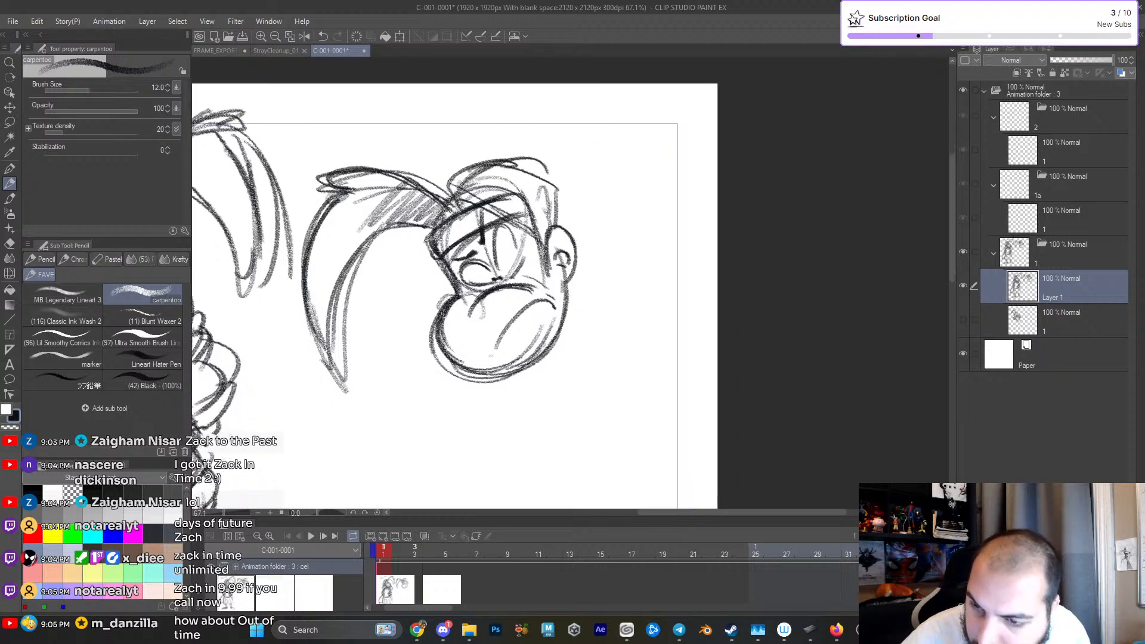
- Refine the second head's far eye and build up the hair strands over the headband and crown
{"action": "left_click_drag", "start_coordinate": [517, 225], "coordinate": [505, 249]}
{"action": "mouse_move", "coordinate": [499, 230]}
{"action": "left_mouse_down"}
{"action": "mouse_move", "coordinate": [492, 245]}
{"action": "mouse_move", "coordinate": [543, 237]}
{"action": "left_mouse_up"}
{"action": "left_click_drag", "start_coordinate": [504, 178], "coordinate": [547, 229]}
{"action": "left_click_drag", "start_coordinate": [547, 184], "coordinate": [559, 233]}
{"action": "left_click_drag", "start_coordinate": [458, 167], "coordinate": [549, 179]}
{"action": "left_click_drag", "start_coordinate": [488, 167], "coordinate": [534, 206]}
{"action": "scroll", "coordinate": [582, 294], "scroll_direction": "down", "scroll_amount": 1}
- Sketch the second figure's neck and loose, sweeping shoulder and collar lines on both sides of the head
{"action": "left_click_drag", "start_coordinate": [564, 281], "coordinate": [571, 365]}
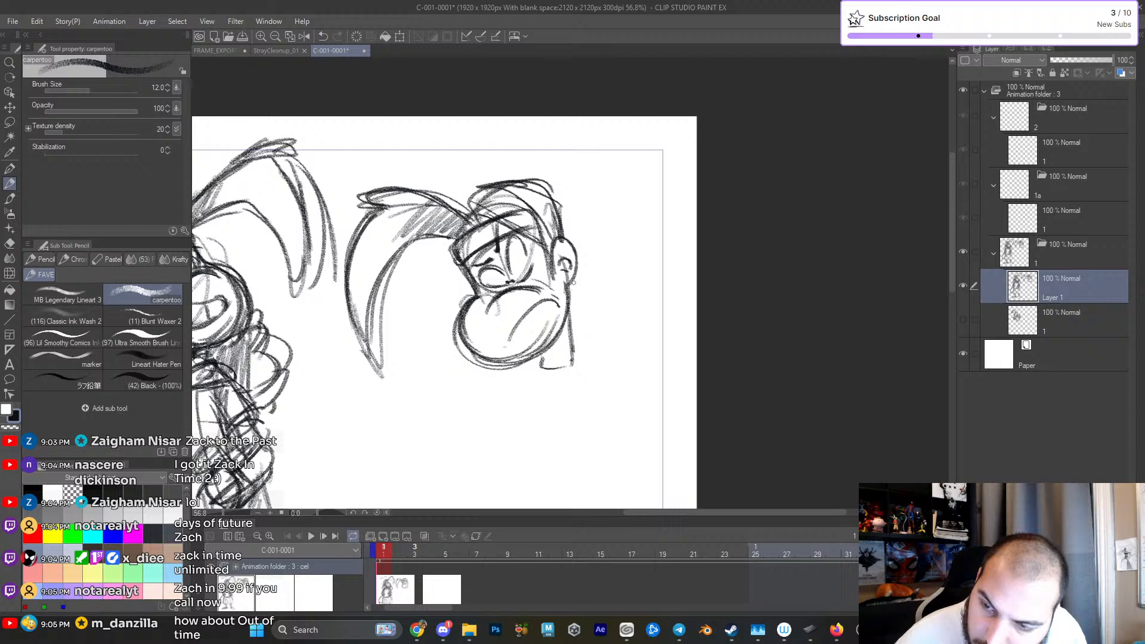
{"action": "left_click_drag", "start_coordinate": [594, 260], "coordinate": [623, 272]}
{"action": "left_click_drag", "start_coordinate": [604, 294], "coordinate": [660, 293]}
{"action": "left_click_drag", "start_coordinate": [631, 346], "coordinate": [641, 352]}
{"action": "left_click_drag", "start_coordinate": [581, 358], "coordinate": [637, 349]}
{"action": "left_click_drag", "start_coordinate": [630, 343], "coordinate": [639, 346]}
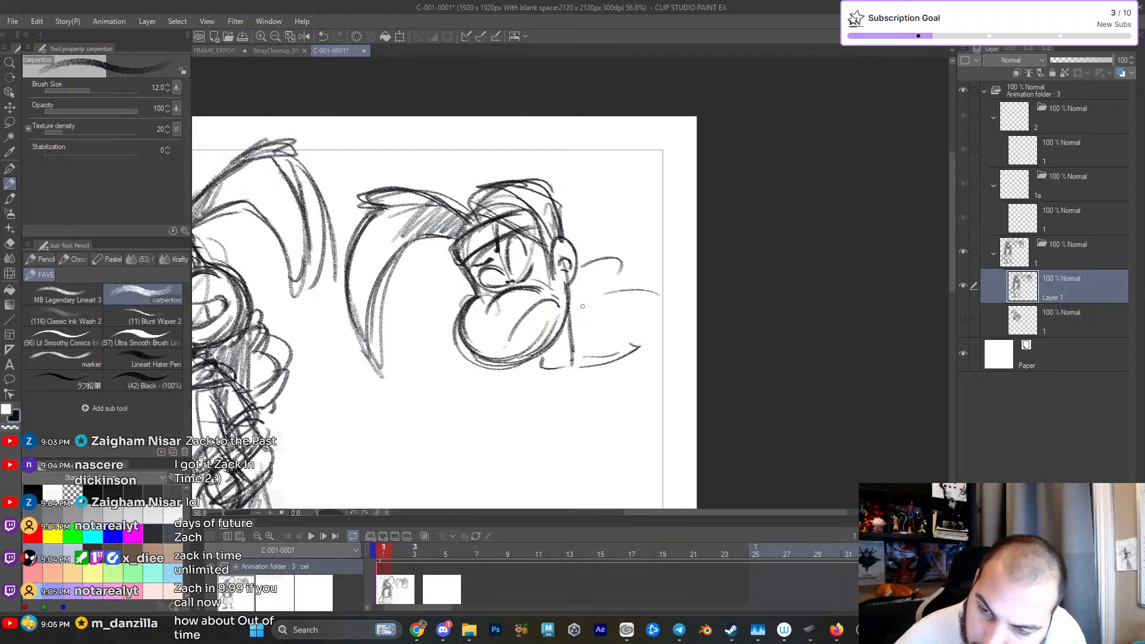
{"action": "mouse_move", "coordinate": [452, 305]}
{"action": "left_mouse_down"}
{"action": "mouse_move", "coordinate": [435, 327]}
{"action": "mouse_move", "coordinate": [479, 381]}
{"action": "mouse_move", "coordinate": [524, 378]}
{"action": "left_mouse_up"}
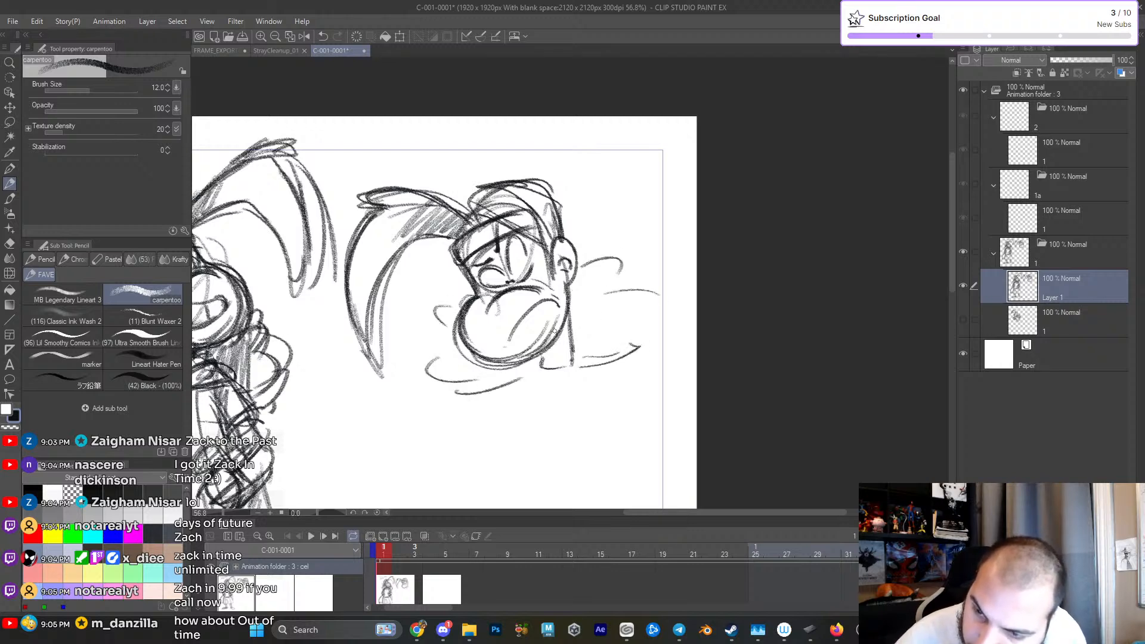
{"action": "left_click_drag", "start_coordinate": [569, 315], "coordinate": [572, 346]}
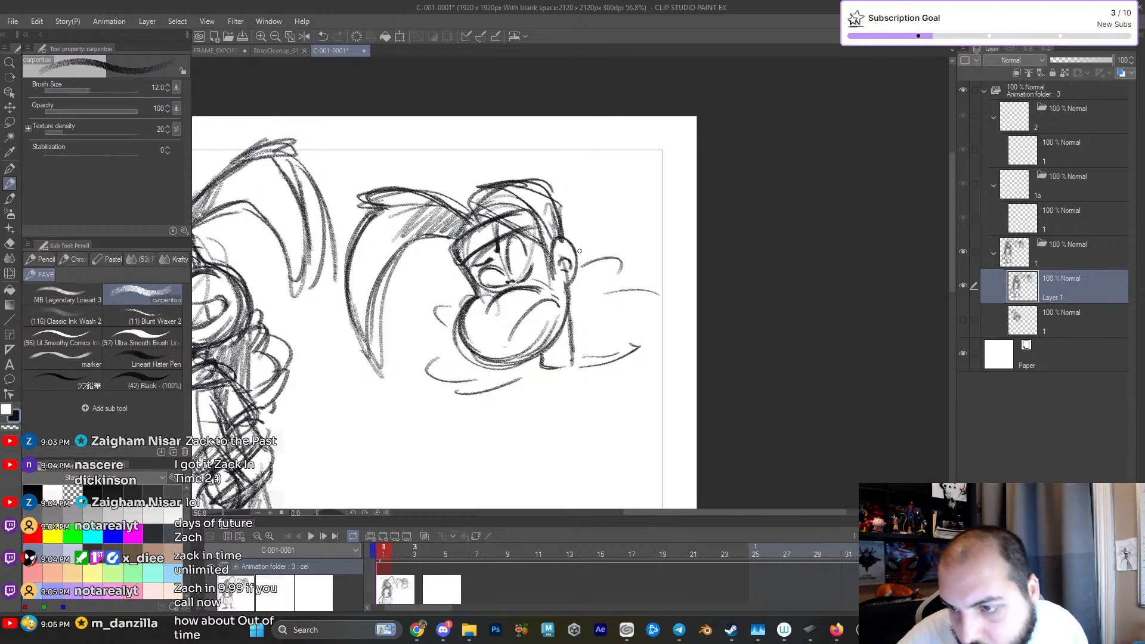
- Add the headband's tied ends behind the second head and darken the loose curved shapes in front of the muzzle
{"action": "mouse_move", "coordinate": [562, 215]}
{"action": "left_mouse_down"}
{"action": "mouse_move", "coordinate": [580, 195]}
{"action": "mouse_move", "coordinate": [611, 210]}
{"action": "mouse_move", "coordinate": [472, 191]}
{"action": "mouse_move", "coordinate": [480, 224]}
{"action": "mouse_move", "coordinate": [552, 242]}
{"action": "mouse_move", "coordinate": [564, 225]}
{"action": "left_mouse_up"}
{"action": "mouse_move", "coordinate": [477, 275]}
{"action": "left_mouse_down"}
{"action": "mouse_move", "coordinate": [444, 299]}
{"action": "mouse_move", "coordinate": [463, 352]}
{"action": "left_mouse_up"}
{"action": "mouse_move", "coordinate": [569, 349]}
{"action": "left_mouse_down"}
{"action": "mouse_move", "coordinate": [583, 311]}
{"action": "mouse_move", "coordinate": [625, 268]}
{"action": "mouse_move", "coordinate": [614, 232]}
{"action": "left_mouse_up"}
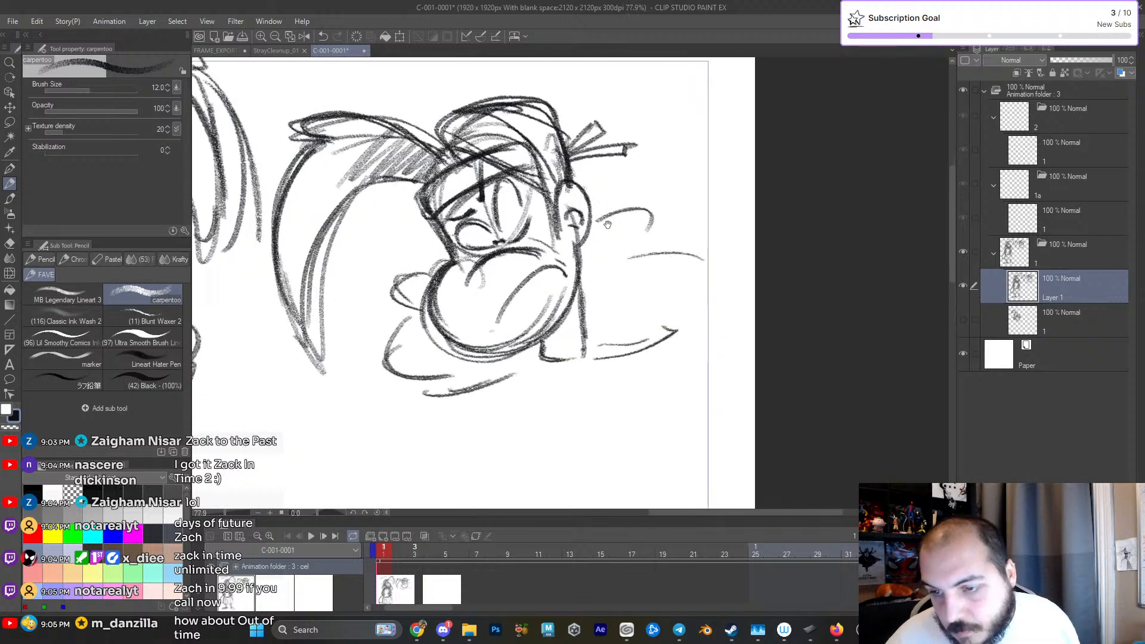
- Erase the curved frown from the second head's muzzle with a 78.5 hard eraser and return to the pencil
{"action": "key", "text": "e"}
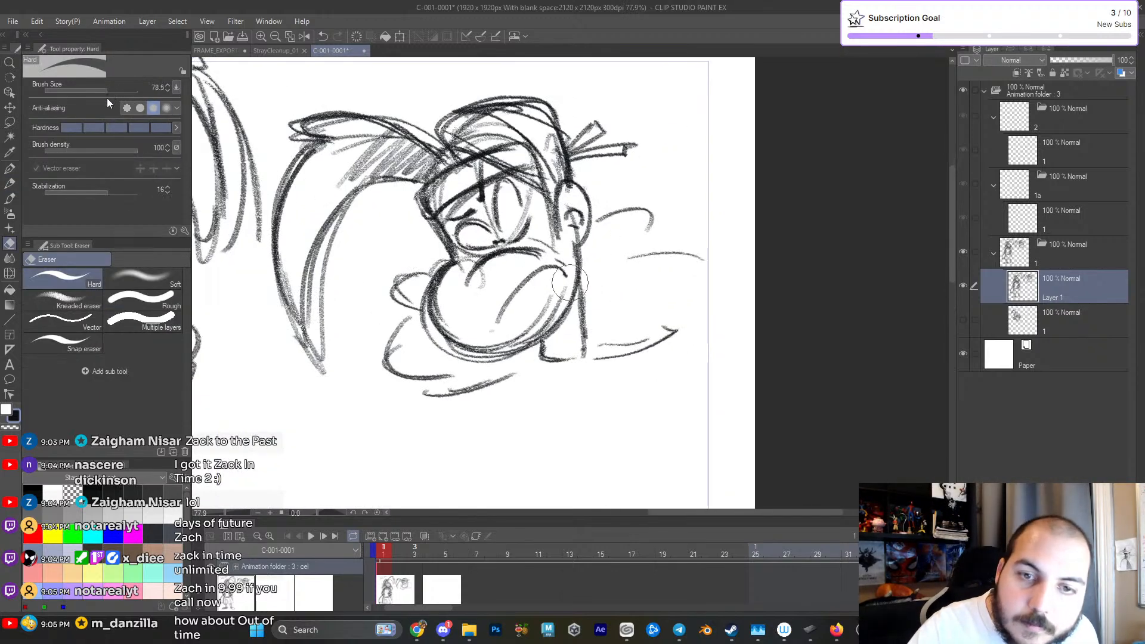
{"action": "left_click_drag", "start_coordinate": [510, 277], "coordinate": [505, 306]}
{"action": "left_click_drag", "start_coordinate": [520, 285], "coordinate": [555, 274]}
{"action": "key", "text": "p"}
{"action": "key", "text": "p"}
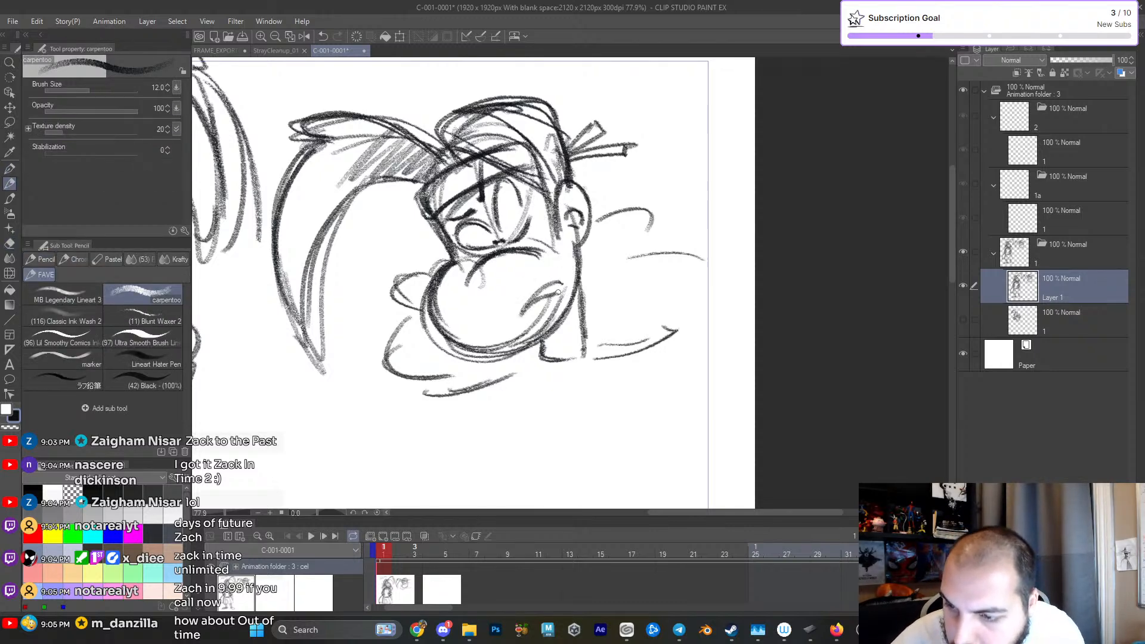
{"action": "left_click_drag", "start_coordinate": [512, 311], "coordinate": [565, 278]}
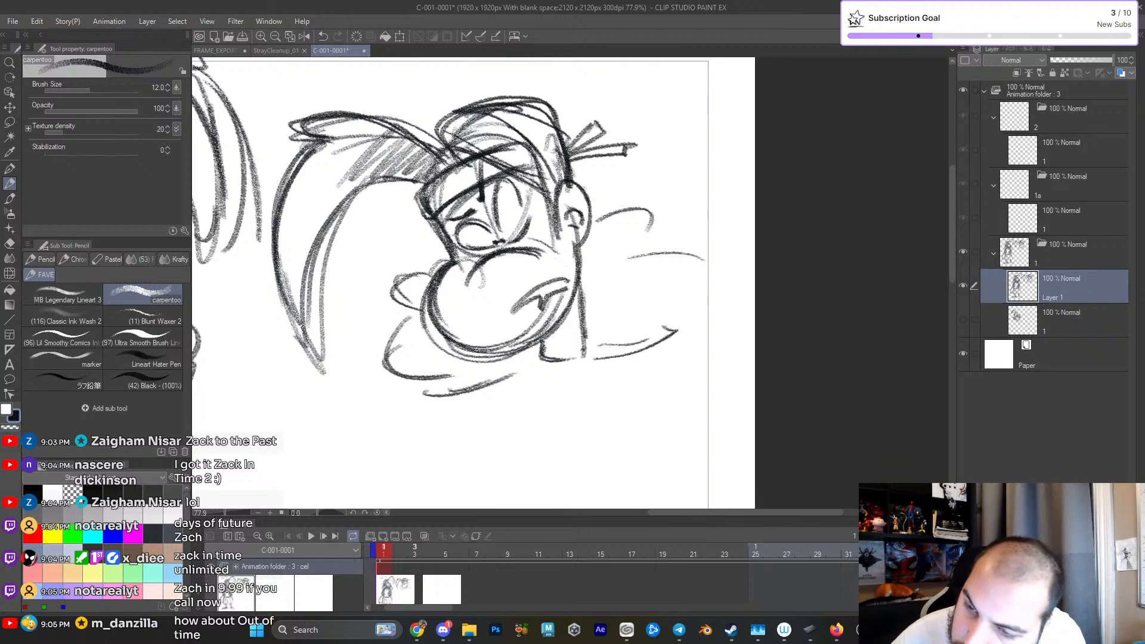
{"action": "key", "text": "ctrl+z"}
{"action": "left_click_drag", "start_coordinate": [545, 300], "coordinate": [563, 278]}
{"action": "key", "text": "ctrl+z"}
{"action": "key", "text": "ctrl+z"}
{"action": "left_click_drag", "start_coordinate": [516, 312], "coordinate": [535, 305]}
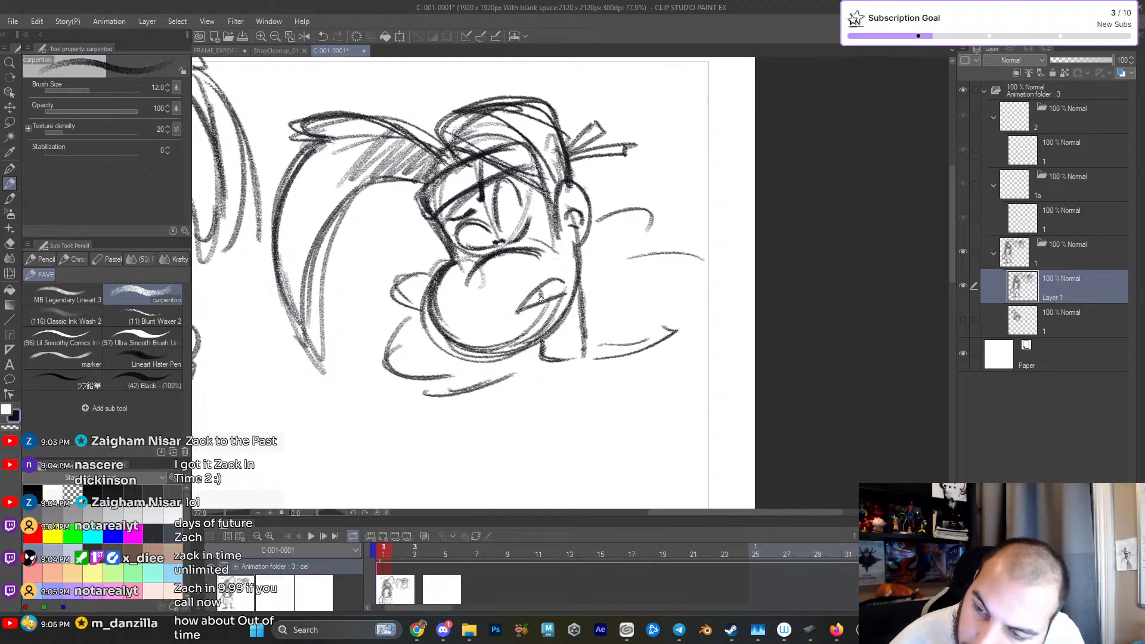
{"action": "key", "text": "ctrl+z"}
{"action": "key", "text": "ctrl+z"}
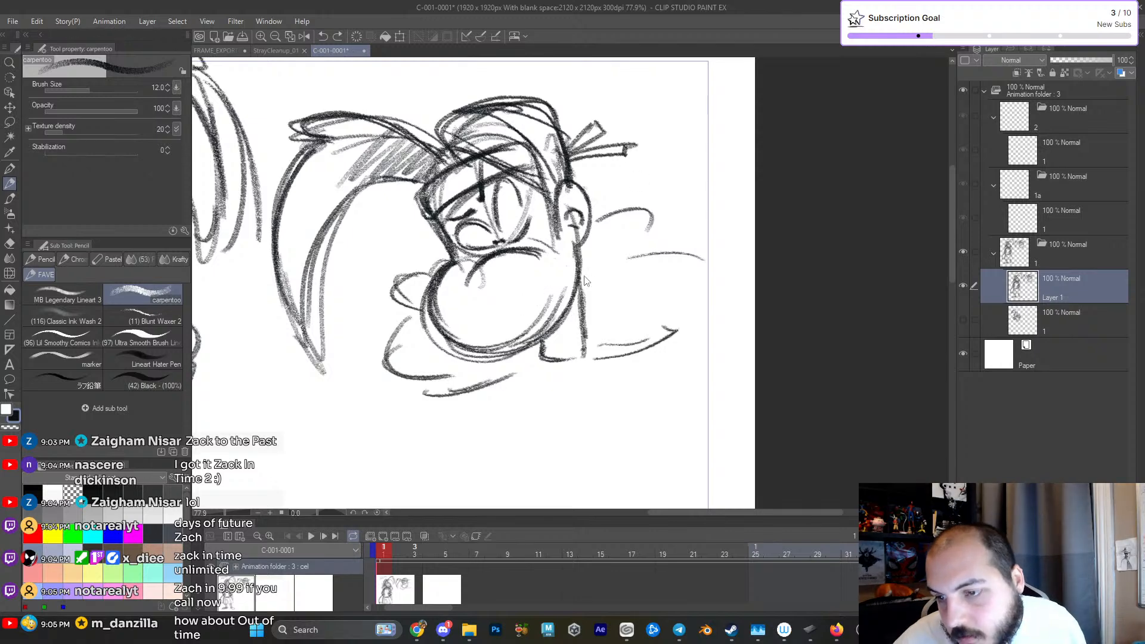
{"action": "left_click_drag", "start_coordinate": [548, 312], "coordinate": [551, 331]}
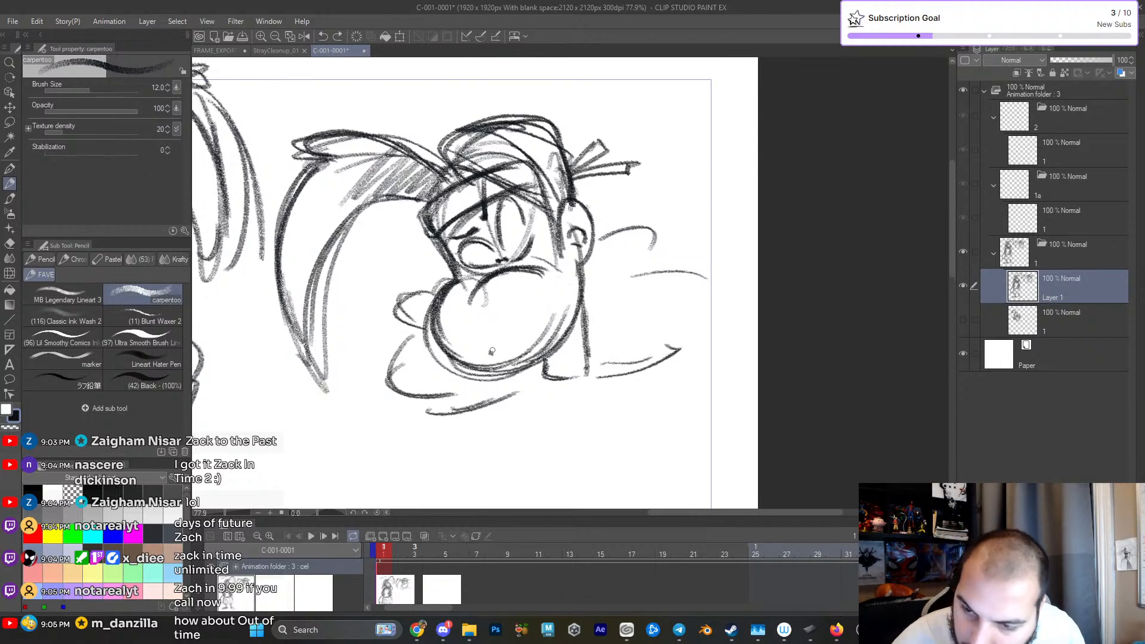
{"action": "left_click_drag", "start_coordinate": [489, 356], "coordinate": [523, 356]}
{"action": "key", "text": "ctrl+z"}
{"action": "key", "text": "ctrl+z"}
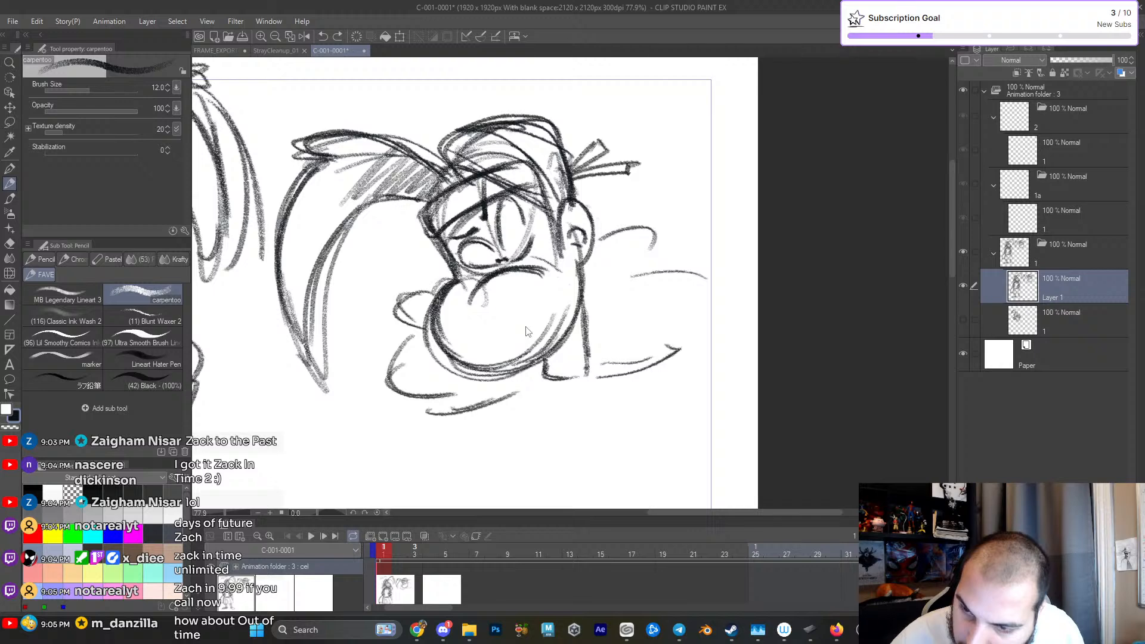
- Draw a slanted toothy grimace on the second head's muzzle and outline the fluffy hair bunches on both sides of the head
{"action": "mouse_move", "coordinate": [509, 340]}
{"action": "left_mouse_down"}
{"action": "mouse_move", "coordinate": [530, 312]}
{"action": "mouse_move", "coordinate": [570, 294]}
{"action": "mouse_move", "coordinate": [563, 313]}
{"action": "mouse_move", "coordinate": [524, 326]}
{"action": "mouse_move", "coordinate": [571, 294]}
{"action": "mouse_move", "coordinate": [533, 325]}
{"action": "left_mouse_up"}
{"action": "mouse_move", "coordinate": [551, 300]}
{"action": "left_mouse_down"}
{"action": "mouse_move", "coordinate": [562, 314]}
{"action": "mouse_move", "coordinate": [560, 303]}
{"action": "left_mouse_up"}
{"action": "left_click_drag", "start_coordinate": [560, 349], "coordinate": [649, 258]}
{"action": "mouse_move", "coordinate": [648, 258]}
{"action": "left_mouse_down"}
{"action": "mouse_move", "coordinate": [662, 264]}
{"action": "mouse_move", "coordinate": [698, 220]}
{"action": "left_mouse_up"}
{"action": "mouse_move", "coordinate": [664, 148]}
{"action": "left_mouse_down"}
{"action": "mouse_move", "coordinate": [697, 122]}
{"action": "mouse_move", "coordinate": [733, 142]}
{"action": "left_mouse_up"}
{"action": "mouse_move", "coordinate": [518, 210]}
{"action": "left_mouse_down"}
{"action": "mouse_move", "coordinate": [553, 248]}
{"action": "mouse_move", "coordinate": [605, 250]}
{"action": "left_mouse_up"}
{"action": "mouse_move", "coordinate": [666, 229]}
{"action": "left_mouse_down"}
{"action": "mouse_move", "coordinate": [738, 229]}
{"action": "mouse_move", "coordinate": [716, 170]}
{"action": "left_mouse_up"}
{"action": "mouse_move", "coordinate": [529, 171]}
{"action": "left_mouse_down"}
{"action": "mouse_move", "coordinate": [539, 211]}
{"action": "mouse_move", "coordinate": [520, 195]}
{"action": "left_mouse_up"}
{"action": "mouse_move", "coordinate": [527, 209]}
{"action": "left_mouse_down"}
{"action": "mouse_move", "coordinate": [512, 222]}
{"action": "mouse_move", "coordinate": [524, 236]}
{"action": "mouse_move", "coordinate": [599, 258]}
{"action": "left_mouse_up"}
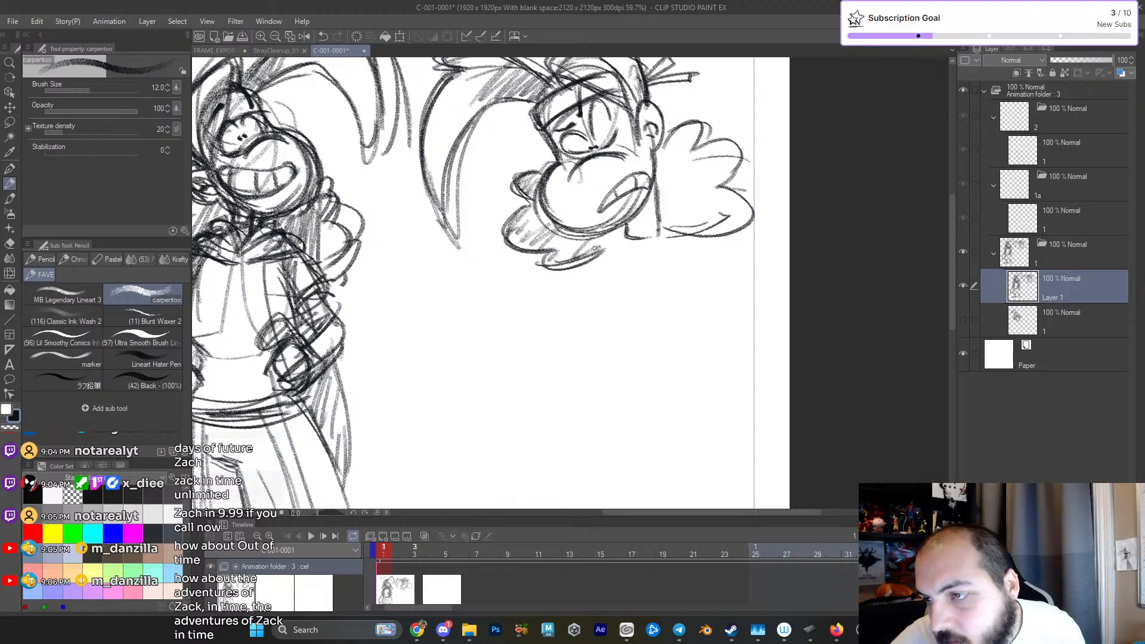
- Sketch a folded hood collar around the second figure's neck and add hatching to the hair behind the head
{"action": "left_click_drag", "start_coordinate": [671, 138], "coordinate": [664, 173]}
{"action": "mouse_move", "coordinate": [589, 260]}
{"action": "left_mouse_down"}
{"action": "mouse_move", "coordinate": [630, 237]}
{"action": "mouse_move", "coordinate": [598, 267]}
{"action": "mouse_move", "coordinate": [633, 270]}
{"action": "left_mouse_up"}
{"action": "scroll", "coordinate": [631, 237], "scroll_direction": "down", "scroll_amount": 2}
{"action": "mouse_move", "coordinate": [659, 226]}
{"action": "left_mouse_down"}
{"action": "mouse_move", "coordinate": [654, 261]}
{"action": "mouse_move", "coordinate": [679, 259]}
{"action": "mouse_move", "coordinate": [631, 271]}
{"action": "left_mouse_up"}
{"action": "mouse_move", "coordinate": [652, 232]}
{"action": "left_mouse_down"}
{"action": "mouse_move", "coordinate": [641, 255]}
{"action": "mouse_move", "coordinate": [658, 234]}
{"action": "mouse_move", "coordinate": [617, 237]}
{"action": "mouse_move", "coordinate": [627, 259]}
{"action": "mouse_move", "coordinate": [612, 236]}
{"action": "mouse_move", "coordinate": [650, 254]}
{"action": "mouse_move", "coordinate": [654, 238]}
{"action": "mouse_move", "coordinate": [660, 265]}
{"action": "mouse_move", "coordinate": [680, 233]}
{"action": "mouse_move", "coordinate": [653, 270]}
{"action": "left_mouse_up"}
{"action": "left_click_drag", "start_coordinate": [681, 264], "coordinate": [710, 262]}
{"action": "left_click_drag", "start_coordinate": [694, 198], "coordinate": [710, 194]}
{"action": "left_click_drag", "start_coordinate": [676, 160], "coordinate": [705, 157]}
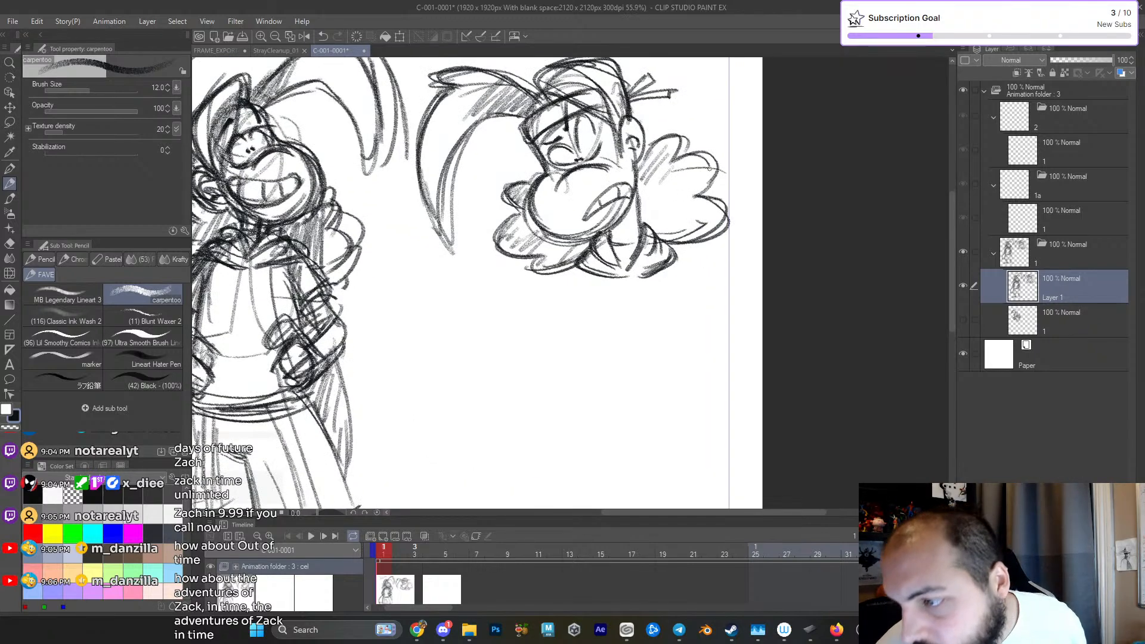
- Add a new raster layer above the current sketch and frame the empty page area below the second head
{"action": "scroll", "coordinate": [662, 173], "scroll_direction": "down", "scroll_amount": 2}
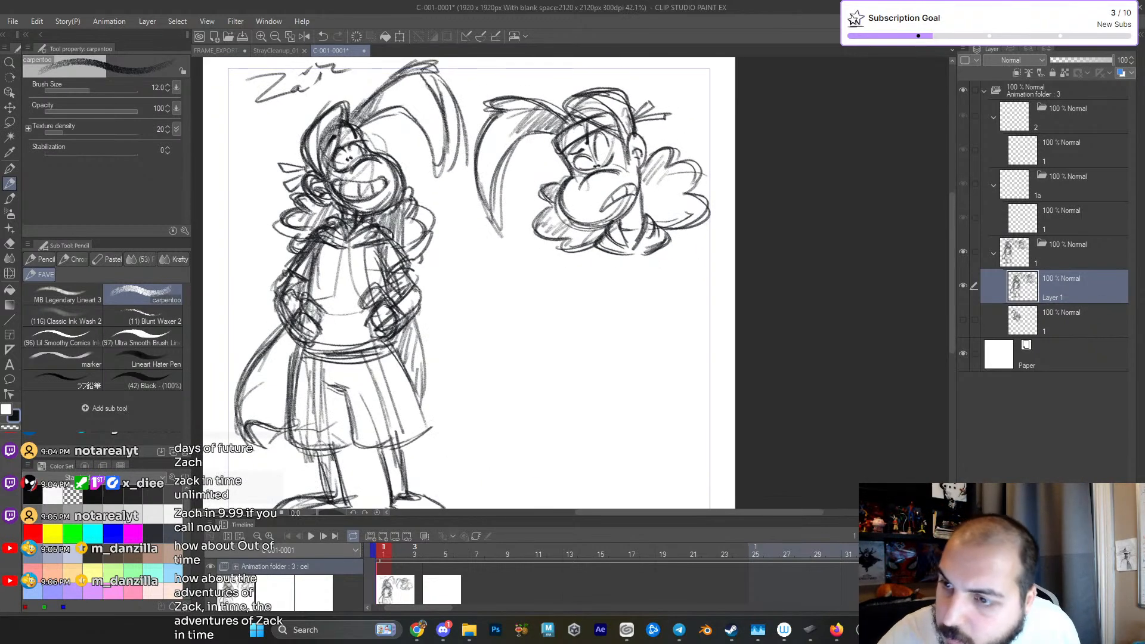
{"action": "scroll", "coordinate": [644, 148], "scroll_direction": "down", "scroll_amount": 2}
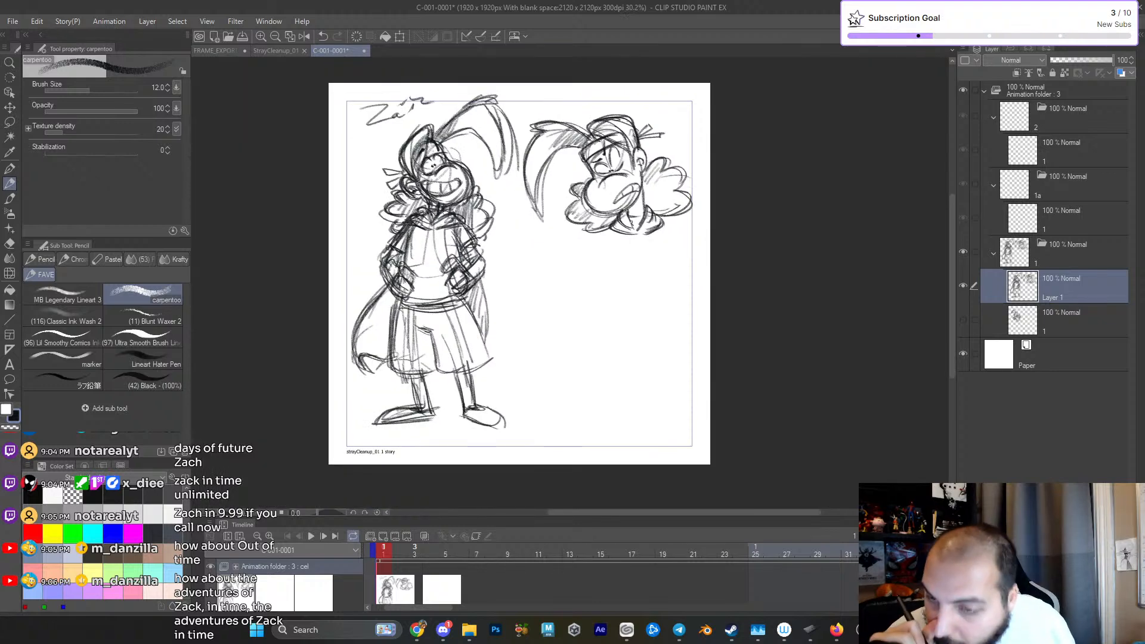
{"action": "scroll", "coordinate": [627, 251], "scroll_direction": "up", "scroll_amount": 2}
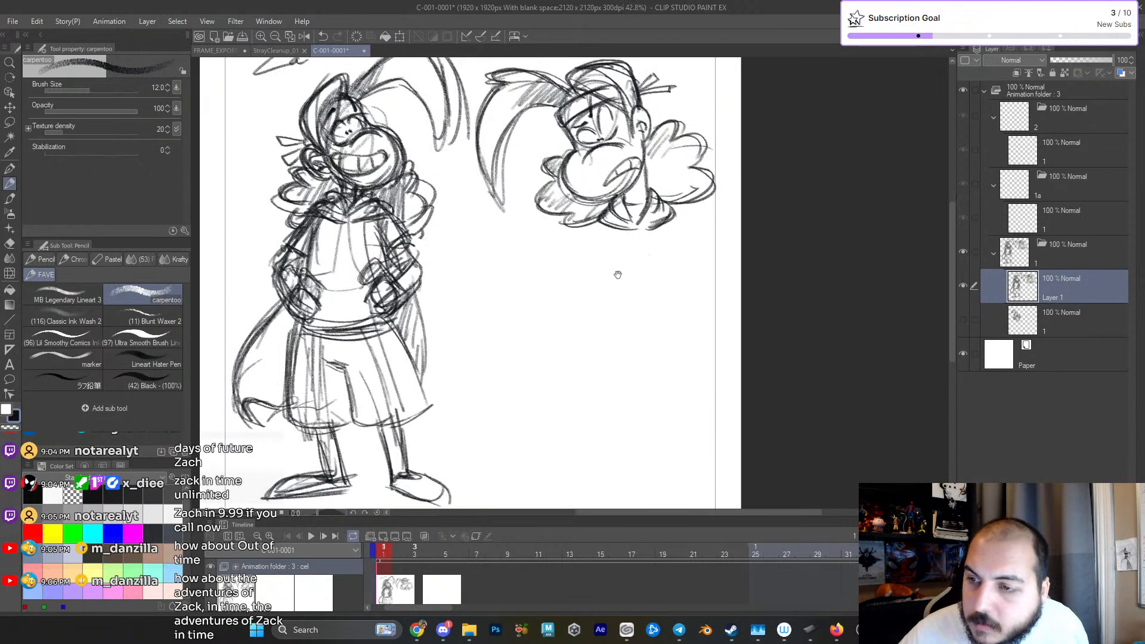
{"action": "key", "text": "ctrl+shift+n"}
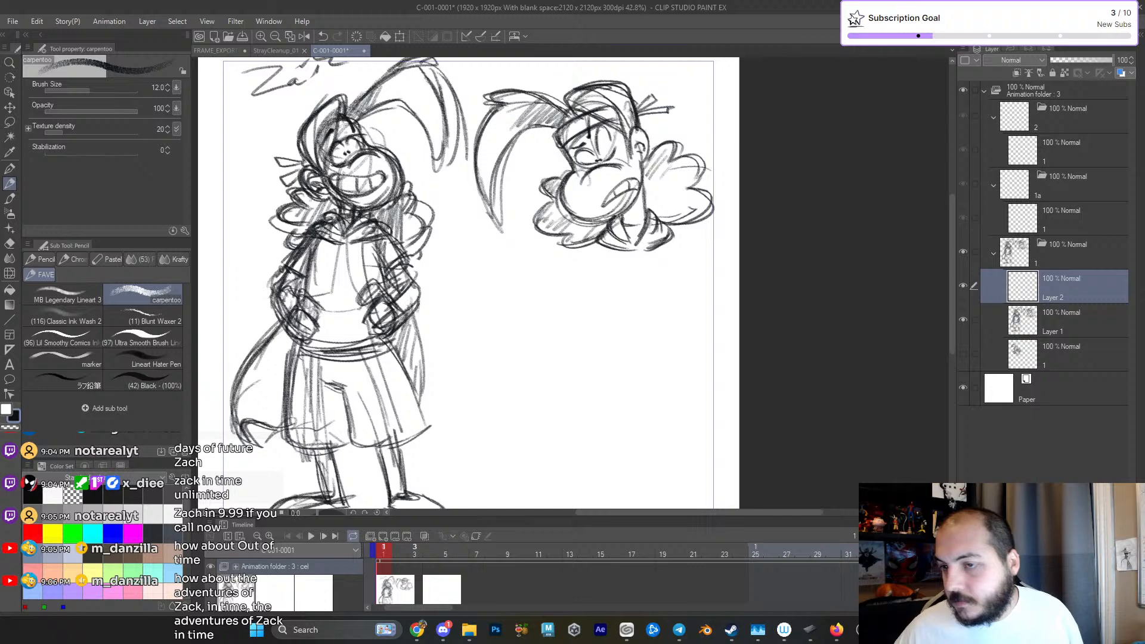
{"action": "left_click_drag", "start_coordinate": [559, 334], "coordinate": [549, 310]}
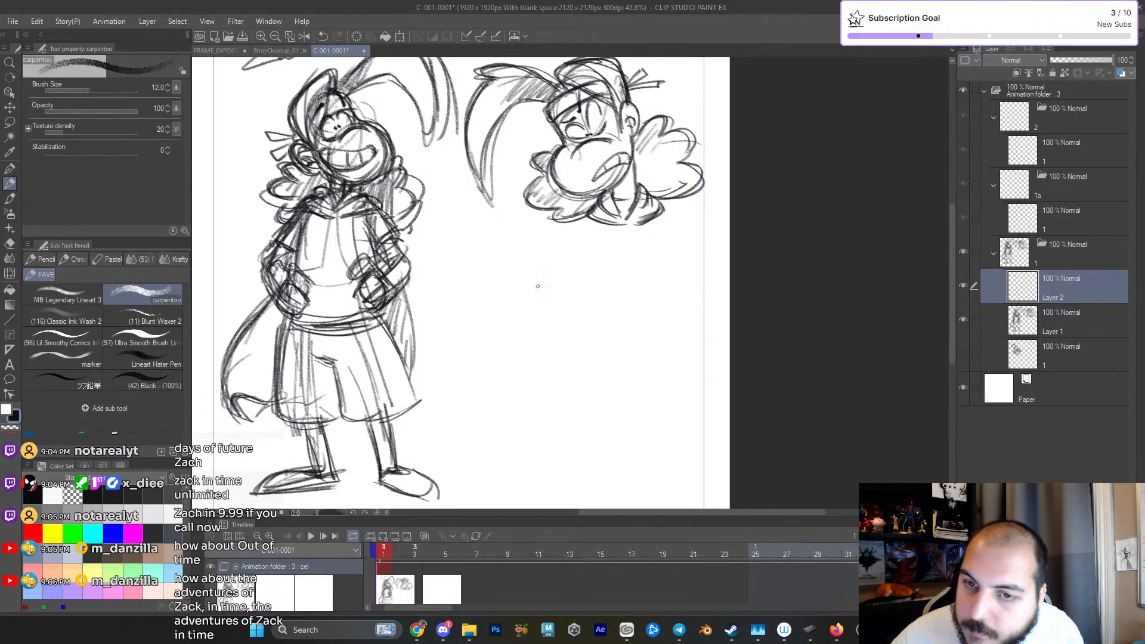
- Rough in a third head below the second one with overlapping cranium and muzzle ovals and a small ear
{"action": "mouse_move", "coordinate": [477, 259]}
{"action": "left_mouse_down"}
{"action": "mouse_move", "coordinate": [468, 322]}
{"action": "mouse_move", "coordinate": [513, 316]}
{"action": "left_mouse_up"}
{"action": "left_click_drag", "start_coordinate": [501, 244], "coordinate": [522, 281]}
{"action": "mouse_move", "coordinate": [487, 339]}
{"action": "left_mouse_down"}
{"action": "mouse_move", "coordinate": [547, 293]}
{"action": "mouse_move", "coordinate": [517, 277]}
{"action": "left_mouse_up"}
{"action": "mouse_move", "coordinate": [475, 333]}
{"action": "left_mouse_down"}
{"action": "mouse_move", "coordinate": [557, 308]}
{"action": "mouse_move", "coordinate": [522, 268]}
{"action": "left_mouse_up"}
{"action": "mouse_move", "coordinate": [493, 246]}
{"action": "left_mouse_down"}
{"action": "mouse_move", "coordinate": [507, 294]}
{"action": "mouse_move", "coordinate": [471, 336]}
{"action": "mouse_move", "coordinate": [529, 360]}
{"action": "left_mouse_up"}
{"action": "left_click_drag", "start_coordinate": [528, 360], "coordinate": [521, 280]}
{"action": "mouse_move", "coordinate": [481, 323]}
{"action": "left_mouse_down"}
{"action": "mouse_move", "coordinate": [538, 316]}
{"action": "mouse_move", "coordinate": [489, 317]}
{"action": "mouse_move", "coordinate": [520, 345]}
{"action": "left_mouse_up"}
{"action": "key", "text": "ctrl+z"}
{"action": "key", "text": "ctrl+z"}
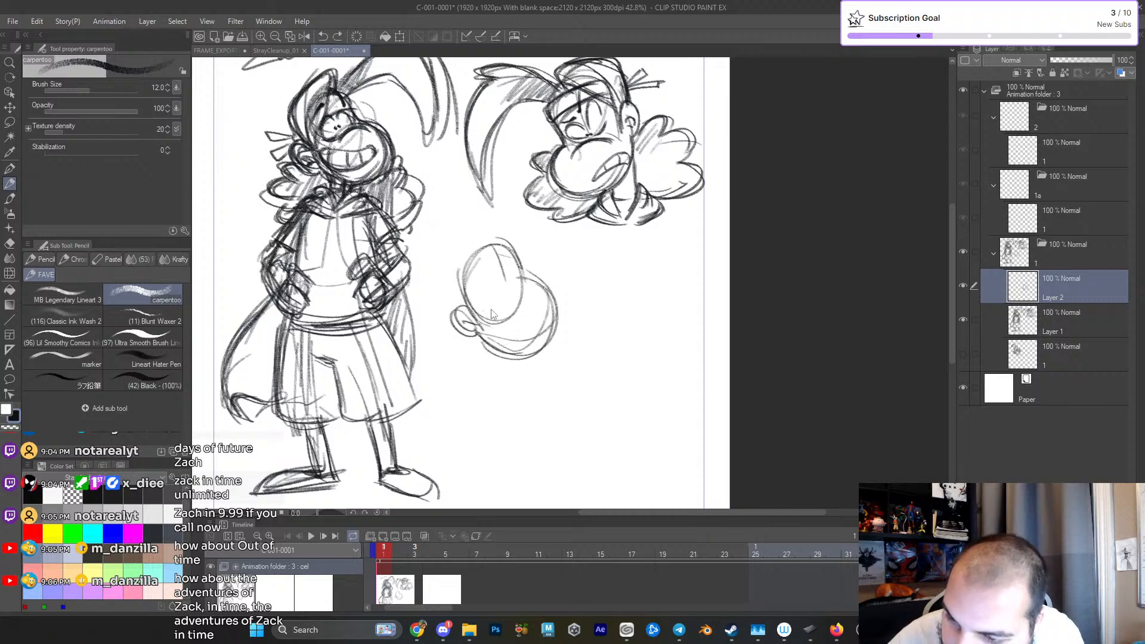
- Sketch the third head's wide smile guidelines, heavier upper muzzle curve and closed-eye line
{"action": "left_click_drag", "start_coordinate": [483, 300], "coordinate": [546, 310]}
{"action": "left_click_drag", "start_coordinate": [485, 330], "coordinate": [529, 345]}
{"action": "mouse_move", "coordinate": [483, 314]}
{"action": "left_mouse_down"}
{"action": "mouse_move", "coordinate": [535, 321]}
{"action": "mouse_move", "coordinate": [515, 285]}
{"action": "mouse_move", "coordinate": [569, 294]}
{"action": "left_mouse_up"}
{"action": "scroll", "coordinate": [496, 302], "scroll_direction": "up", "scroll_amount": 3}
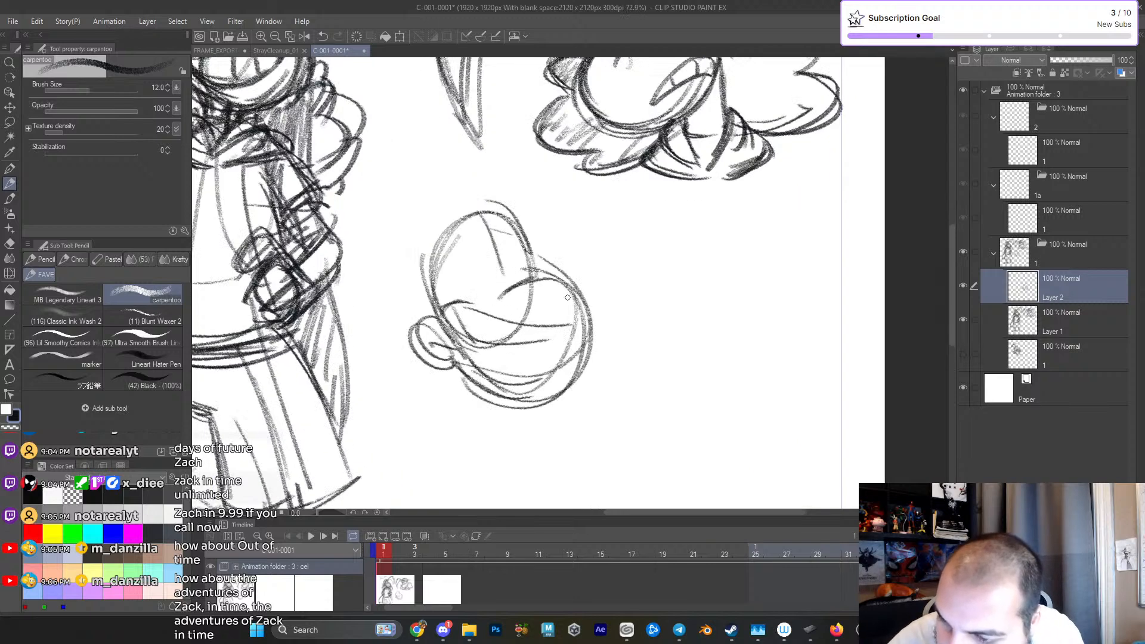
{"action": "mouse_move", "coordinate": [513, 204]}
{"action": "left_mouse_down"}
{"action": "mouse_move", "coordinate": [539, 271]}
{"action": "mouse_move", "coordinate": [595, 317]}
{"action": "left_mouse_up"}
{"action": "mouse_move", "coordinate": [500, 302]}
{"action": "left_mouse_down"}
{"action": "mouse_move", "coordinate": [563, 284]}
{"action": "mouse_move", "coordinate": [541, 281]}
{"action": "left_mouse_up"}
{"action": "left_click_drag", "start_coordinate": [529, 294], "coordinate": [547, 318]}
{"action": "left_click_drag", "start_coordinate": [464, 304], "coordinate": [516, 311]}
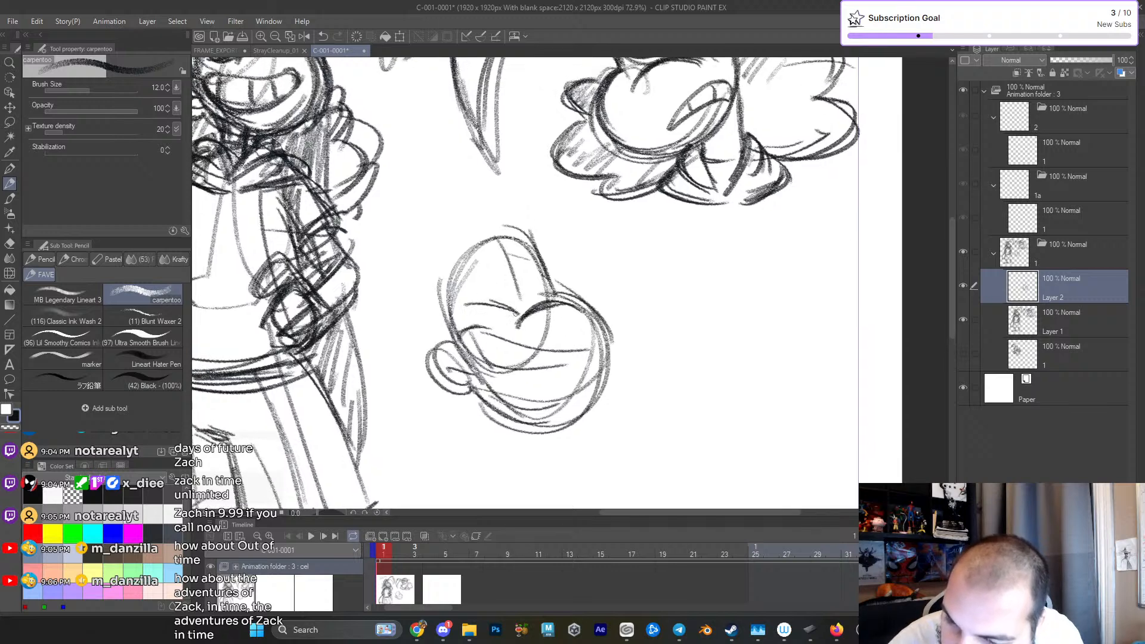
{"action": "mouse_move", "coordinate": [479, 270]}
{"action": "left_mouse_down"}
{"action": "mouse_move", "coordinate": [537, 221]}
{"action": "mouse_move", "coordinate": [546, 243]}
{"action": "mouse_move", "coordinate": [481, 269]}
{"action": "left_mouse_up"}
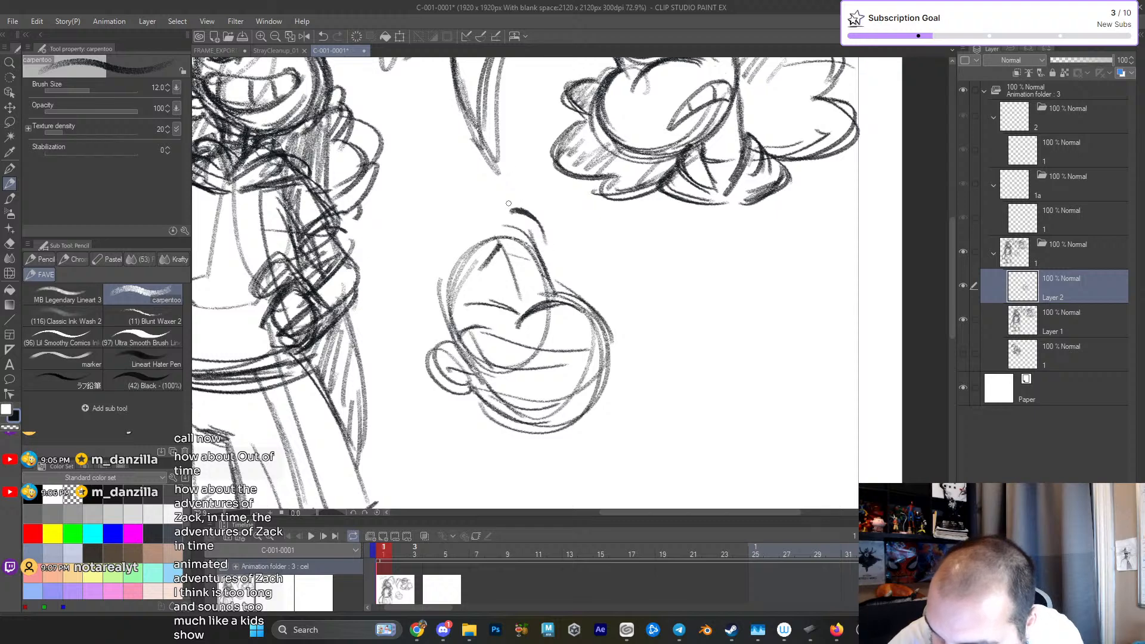
- Strengthen the third head's outline and ear, and darken the shape of its open, laughing mouth
{"action": "mouse_move", "coordinate": [517, 234]}
{"action": "left_mouse_down"}
{"action": "mouse_move", "coordinate": [441, 307]}
{"action": "mouse_move", "coordinate": [453, 337]}
{"action": "left_mouse_up"}
{"action": "mouse_move", "coordinate": [430, 296]}
{"action": "left_mouse_down"}
{"action": "mouse_move", "coordinate": [454, 359]}
{"action": "mouse_move", "coordinate": [423, 370]}
{"action": "mouse_move", "coordinate": [456, 382]}
{"action": "left_mouse_up"}
{"action": "mouse_move", "coordinate": [429, 334]}
{"action": "left_mouse_down"}
{"action": "mouse_move", "coordinate": [464, 392]}
{"action": "mouse_move", "coordinate": [511, 386]}
{"action": "mouse_move", "coordinate": [514, 405]}
{"action": "mouse_move", "coordinate": [559, 398]}
{"action": "left_mouse_up"}
{"action": "mouse_move", "coordinate": [457, 307]}
{"action": "left_mouse_down"}
{"action": "mouse_move", "coordinate": [474, 339]}
{"action": "mouse_move", "coordinate": [571, 332]}
{"action": "mouse_move", "coordinate": [477, 309]}
{"action": "mouse_move", "coordinate": [581, 333]}
{"action": "mouse_move", "coordinate": [469, 352]}
{"action": "mouse_move", "coordinate": [501, 388]}
{"action": "mouse_move", "coordinate": [528, 393]}
{"action": "mouse_move", "coordinate": [571, 357]}
{"action": "mouse_move", "coordinate": [476, 343]}
{"action": "mouse_move", "coordinate": [568, 342]}
{"action": "mouse_move", "coordinate": [582, 328]}
{"action": "mouse_move", "coordinate": [570, 356]}
{"action": "left_mouse_up"}
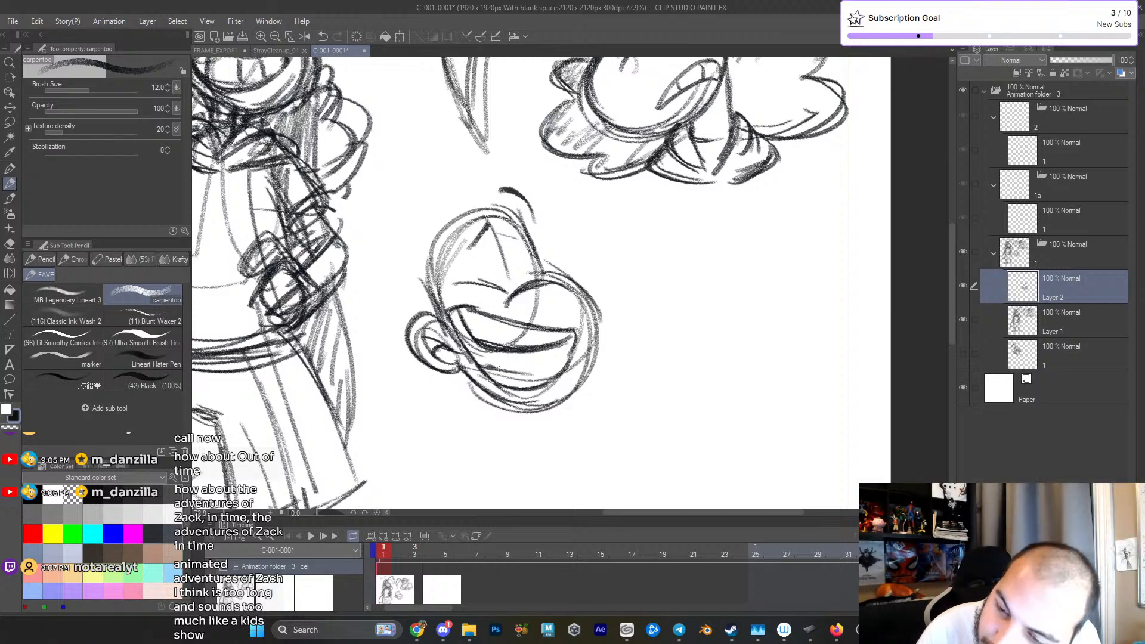
{"action": "mouse_move", "coordinate": [475, 352]}
{"action": "left_mouse_down"}
{"action": "mouse_move", "coordinate": [529, 372]}
{"action": "mouse_move", "coordinate": [487, 365]}
{"action": "mouse_move", "coordinate": [560, 366]}
{"action": "left_mouse_up"}
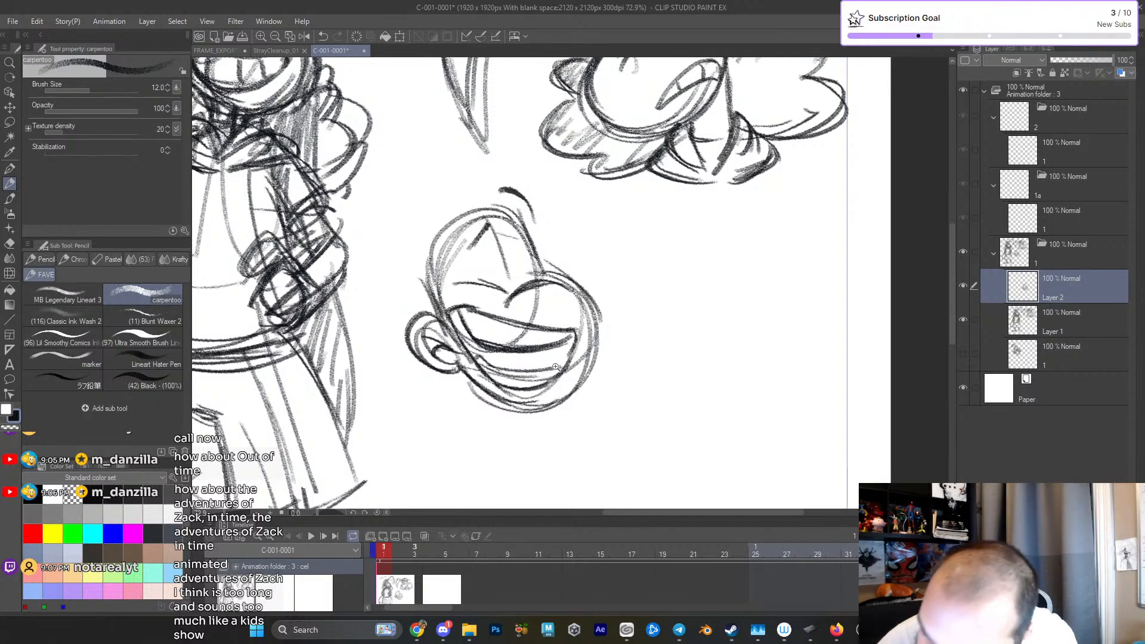
- Hatch the inside of the third head's laughing mouth and build up the hairline around its forehead and crown
{"action": "mouse_move", "coordinate": [454, 322]}
{"action": "left_mouse_down"}
{"action": "mouse_move", "coordinate": [478, 358]}
{"action": "mouse_move", "coordinate": [558, 362]}
{"action": "left_mouse_up"}
{"action": "left_click_drag", "start_coordinate": [511, 227], "coordinate": [503, 245]}
{"action": "mouse_move", "coordinate": [474, 296]}
{"action": "left_mouse_down"}
{"action": "mouse_move", "coordinate": [493, 308]}
{"action": "mouse_move", "coordinate": [513, 288]}
{"action": "left_mouse_up"}
{"action": "left_click_drag", "start_coordinate": [471, 190], "coordinate": [476, 224]}
{"action": "left_click_drag", "start_coordinate": [426, 332], "coordinate": [513, 287]}
{"action": "mouse_move", "coordinate": [433, 360]}
{"action": "left_mouse_down"}
{"action": "mouse_move", "coordinate": [466, 251]}
{"action": "mouse_move", "coordinate": [529, 278]}
{"action": "mouse_move", "coordinate": [452, 260]}
{"action": "mouse_move", "coordinate": [529, 296]}
{"action": "mouse_move", "coordinate": [497, 296]}
{"action": "mouse_move", "coordinate": [615, 303]}
{"action": "left_mouse_up"}
{"action": "left_click_drag", "start_coordinate": [420, 309], "coordinate": [531, 308]}
{"action": "mouse_move", "coordinate": [444, 329]}
{"action": "left_mouse_down"}
{"action": "mouse_move", "coordinate": [489, 279]}
{"action": "mouse_move", "coordinate": [472, 304]}
{"action": "left_mouse_up"}
{"action": "scroll", "coordinate": [548, 338], "scroll_direction": "down", "scroll_amount": 4}
{"action": "left_click_drag", "start_coordinate": [540, 359], "coordinate": [522, 290]}
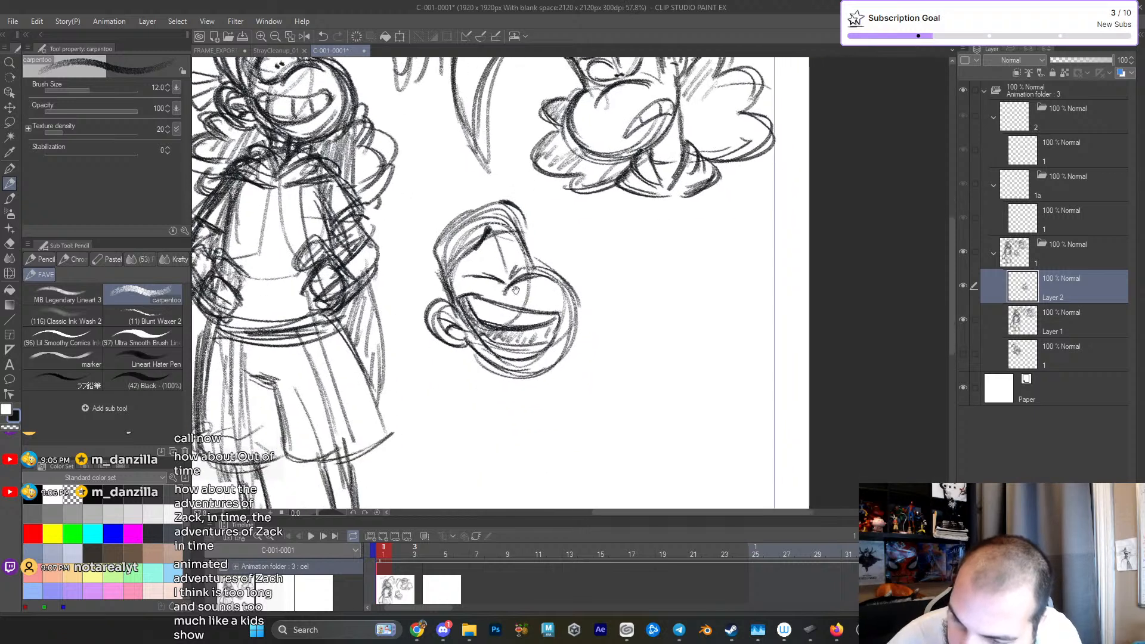
{"action": "mouse_move", "coordinate": [462, 320]}
{"action": "left_mouse_down"}
{"action": "mouse_move", "coordinate": [484, 346]}
{"action": "mouse_move", "coordinate": [530, 357]}
{"action": "left_mouse_up"}
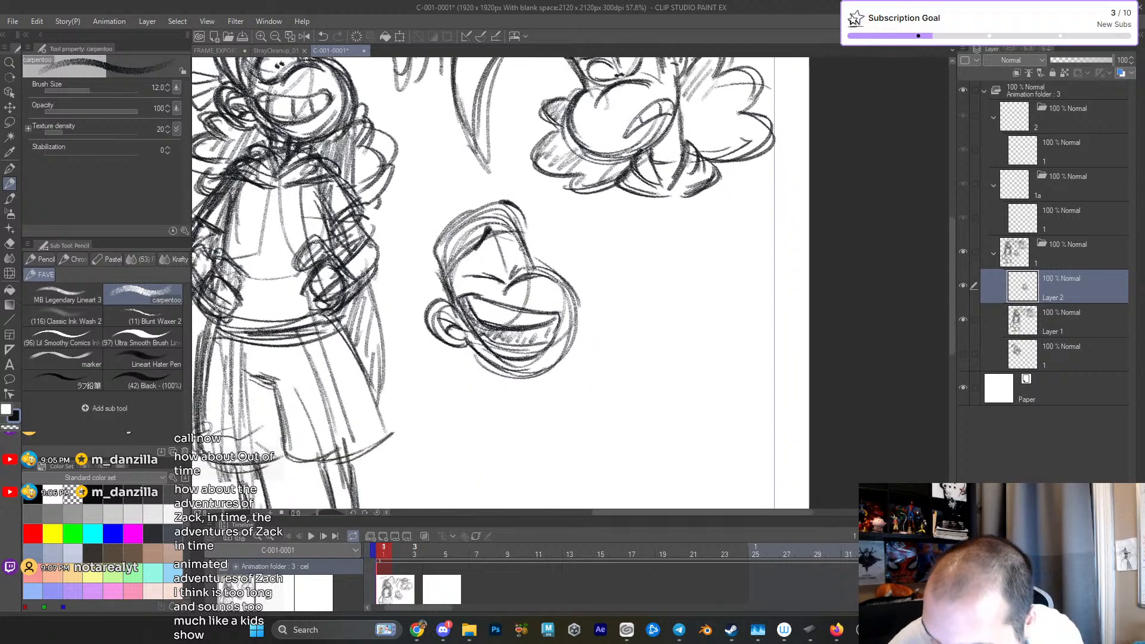
{"action": "left_click_drag", "start_coordinate": [539, 269], "coordinate": [565, 291]}
- Sketch a tall pointed hair tuft rising behind the third head, from the ear up past the crown
{"action": "scroll", "coordinate": [542, 341], "scroll_direction": "up", "scroll_amount": 1}
{"action": "left_click_drag", "start_coordinate": [542, 341], "coordinate": [554, 435]}
{"action": "mouse_move", "coordinate": [462, 377]}
{"action": "left_mouse_down"}
{"action": "mouse_move", "coordinate": [477, 252]}
{"action": "mouse_move", "coordinate": [421, 388]}
{"action": "left_mouse_up"}
{"action": "mouse_move", "coordinate": [458, 248]}
{"action": "left_mouse_down"}
{"action": "mouse_move", "coordinate": [409, 394]}
{"action": "mouse_move", "coordinate": [417, 352]}
{"action": "left_mouse_up"}
{"action": "mouse_move", "coordinate": [498, 325]}
{"action": "left_mouse_down"}
{"action": "mouse_move", "coordinate": [489, 238]}
{"action": "mouse_move", "coordinate": [412, 382]}
{"action": "left_mouse_up"}
{"action": "left_click_drag", "start_coordinate": [453, 343], "coordinate": [412, 393]}
{"action": "mouse_move", "coordinate": [474, 240]}
{"action": "left_mouse_down"}
{"action": "mouse_move", "coordinate": [411, 346]}
{"action": "mouse_move", "coordinate": [476, 273]}
{"action": "left_mouse_up"}
- Darken the third head's hair tuft and move the whole head slightly down, away from the second head
{"action": "scroll", "coordinate": [542, 275], "scroll_direction": "down", "scroll_amount": 2}
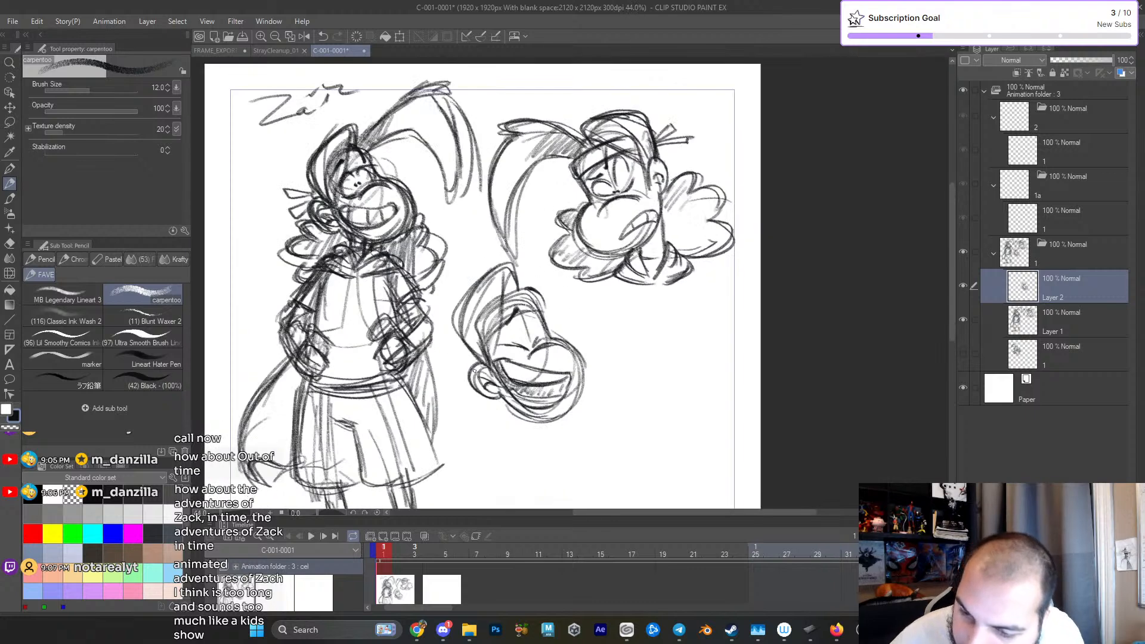
{"action": "mouse_move", "coordinate": [469, 345]}
{"action": "left_mouse_down"}
{"action": "mouse_move", "coordinate": [503, 267]}
{"action": "mouse_move", "coordinate": [461, 328]}
{"action": "left_mouse_up"}
{"action": "left_click_drag", "start_coordinate": [508, 270], "coordinate": [516, 281]}
{"action": "mouse_move", "coordinate": [490, 357]}
{"action": "left_mouse_down"}
{"action": "mouse_move", "coordinate": [504, 282]}
{"action": "mouse_move", "coordinate": [466, 327]}
{"action": "mouse_move", "coordinate": [489, 363]}
{"action": "mouse_move", "coordinate": [563, 399]}
{"action": "left_mouse_up"}
{"action": "key", "text": "ctrl+t"}
{"action": "key", "text": "Return"}
- Sketch the third head's long curved hair lock, arching from the crown under the second figure's collar to a drooping pointed tip
{"action": "scroll", "coordinate": [549, 279], "scroll_direction": "down", "scroll_amount": 2}
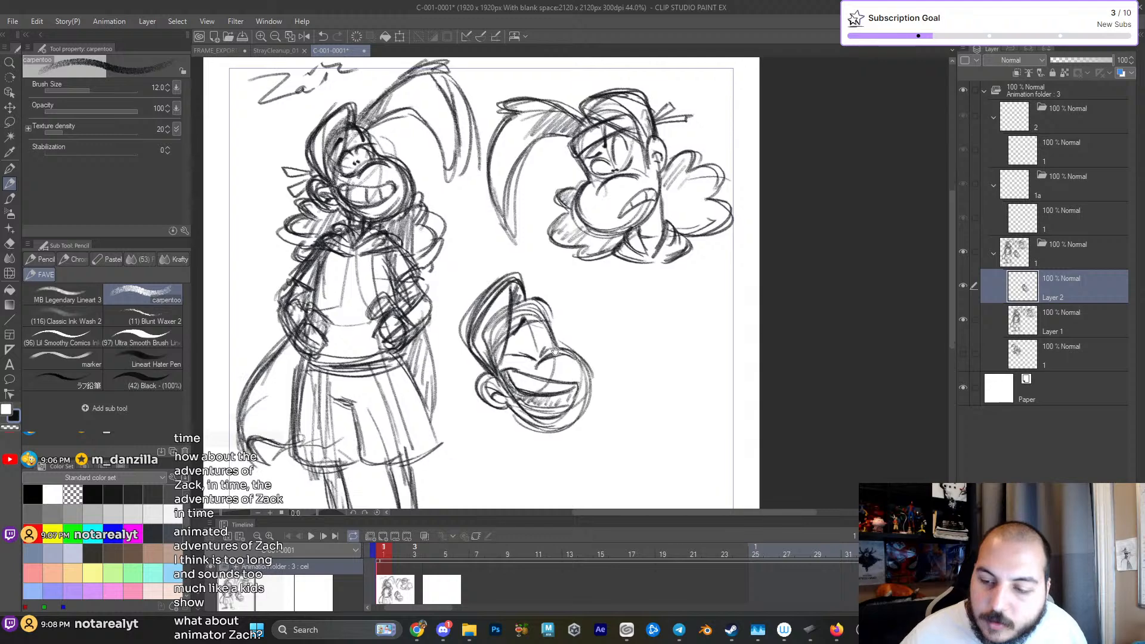
{"action": "left_click_drag", "start_coordinate": [526, 256], "coordinate": [566, 215]}
{"action": "left_click_drag", "start_coordinate": [541, 263], "coordinate": [595, 245]}
{"action": "left_click_drag", "start_coordinate": [606, 249], "coordinate": [640, 279]}
{"action": "left_click_drag", "start_coordinate": [562, 251], "coordinate": [660, 302]}
{"action": "left_click_drag", "start_coordinate": [631, 212], "coordinate": [665, 292]}
{"action": "left_click_drag", "start_coordinate": [618, 209], "coordinate": [571, 224]}
{"action": "mouse_move", "coordinate": [591, 196]}
{"action": "left_mouse_down"}
{"action": "mouse_move", "coordinate": [544, 242]}
{"action": "mouse_move", "coordinate": [566, 231]}
{"action": "left_mouse_up"}
{"action": "left_click_drag", "start_coordinate": [635, 209], "coordinate": [658, 249]}
{"action": "left_click_drag", "start_coordinate": [565, 250], "coordinate": [652, 282]}
{"action": "left_click_drag", "start_coordinate": [611, 240], "coordinate": [643, 274]}
{"action": "left_click_drag", "start_coordinate": [637, 238], "coordinate": [654, 306]}
{"action": "mouse_move", "coordinate": [658, 305]}
{"action": "left_mouse_down"}
{"action": "mouse_move", "coordinate": [631, 210]}
{"action": "mouse_move", "coordinate": [544, 232]}
{"action": "mouse_move", "coordinate": [589, 238]}
{"action": "mouse_move", "coordinate": [648, 275]}
{"action": "left_mouse_up"}
{"action": "mouse_move", "coordinate": [528, 259]}
{"action": "left_mouse_down"}
{"action": "mouse_move", "coordinate": [553, 224]}
{"action": "mouse_move", "coordinate": [602, 196]}
{"action": "left_mouse_up"}
{"action": "left_click_drag", "start_coordinate": [555, 298], "coordinate": [559, 271]}
{"action": "left_click_drag", "start_coordinate": [530, 346], "coordinate": [585, 354]}
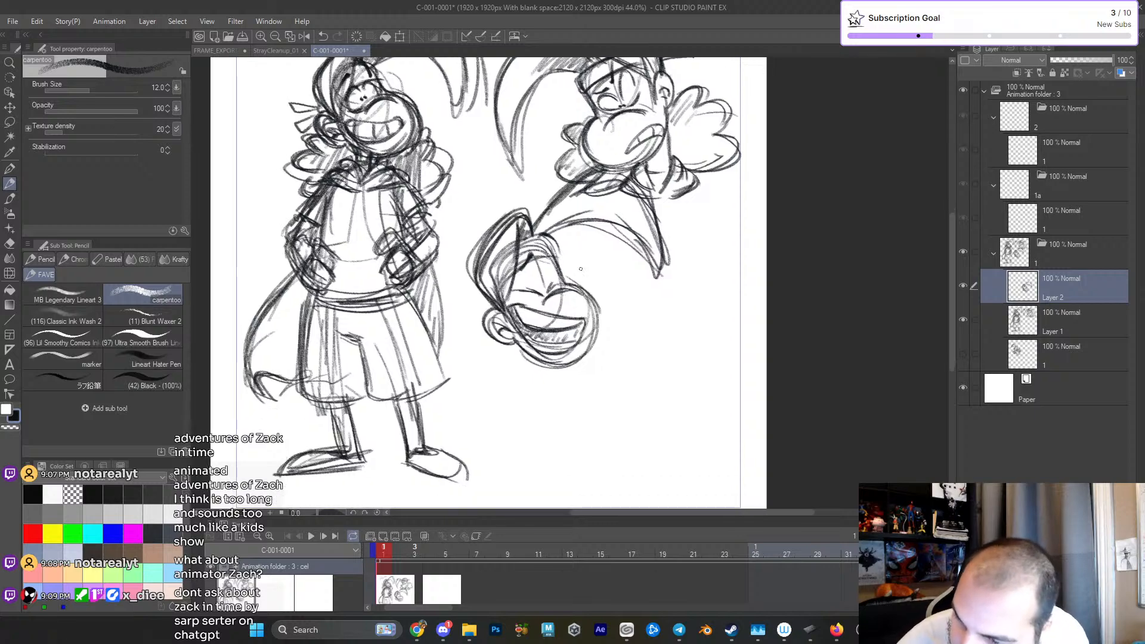
{"action": "scroll", "coordinate": [556, 300], "scroll_direction": "up", "scroll_amount": 3}
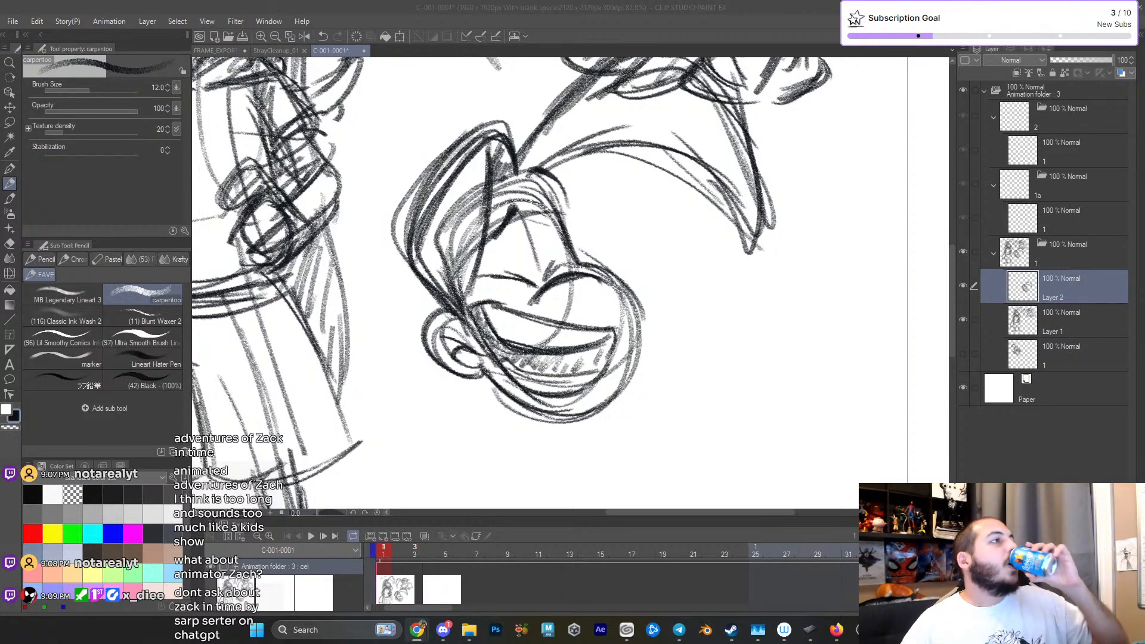
- Switch to the browser, open ChatGPT and ask "what is zack in time"
{"action": "left_click_drag", "start_coordinate": [0, 191], "coordinate": [445, 156]}
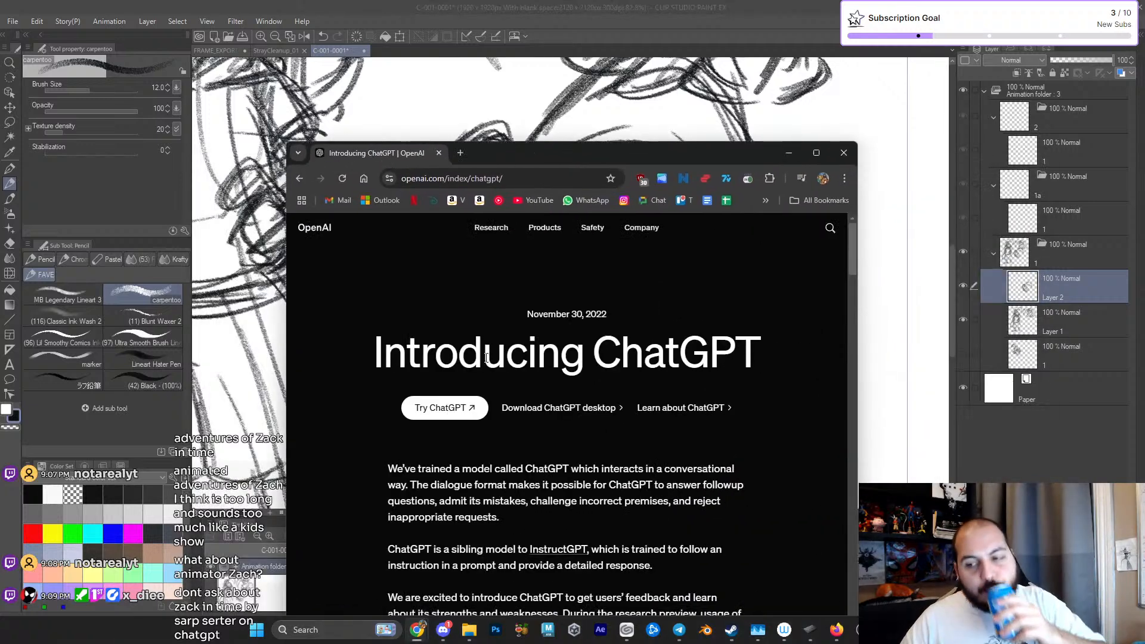
{"action": "left_click", "coordinate": [441, 411]}
{"action": "left_click_drag", "start_coordinate": [628, 152], "coordinate": [616, 100]}
{"action": "left_click", "coordinate": [554, 418]}
{"action": "type", "text": "za"}
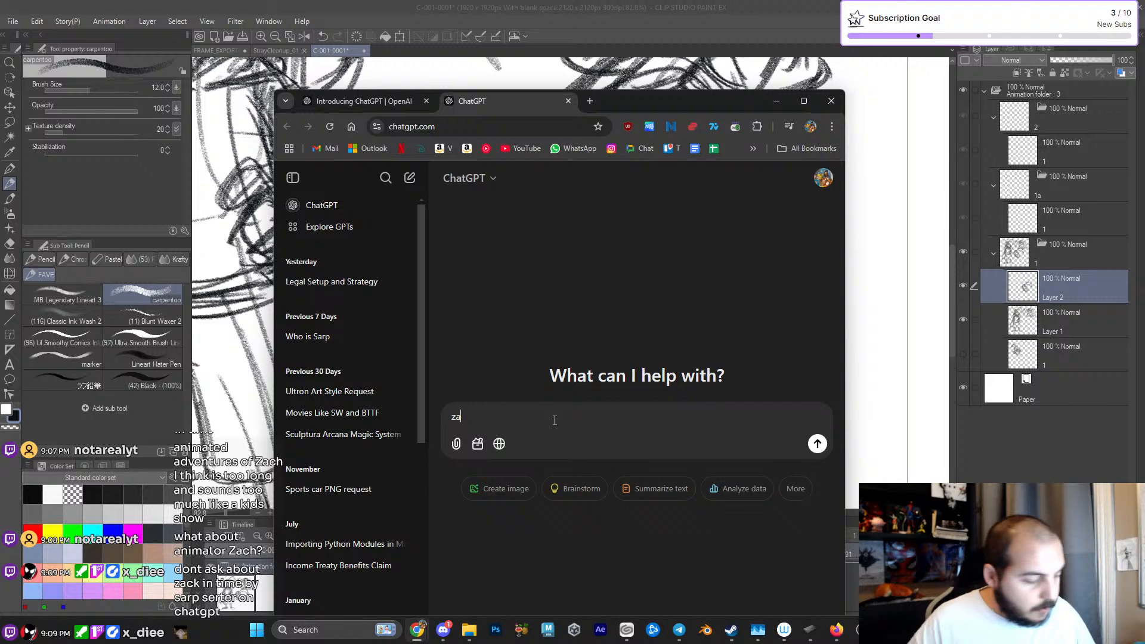
{"action": "type", "text": "c"}
{"action": "key", "text": "ctrl+a"}
{"action": "type", "text": "what "}
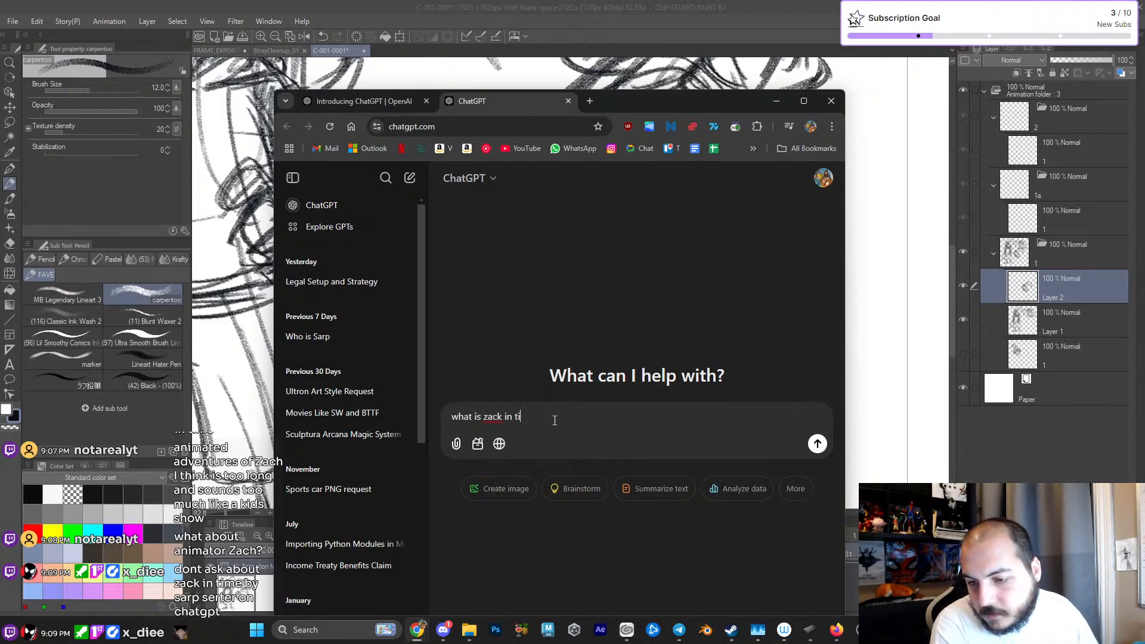
{"action": "type", "text": "is zack in time"}
{"action": "key", "text": "Return"}
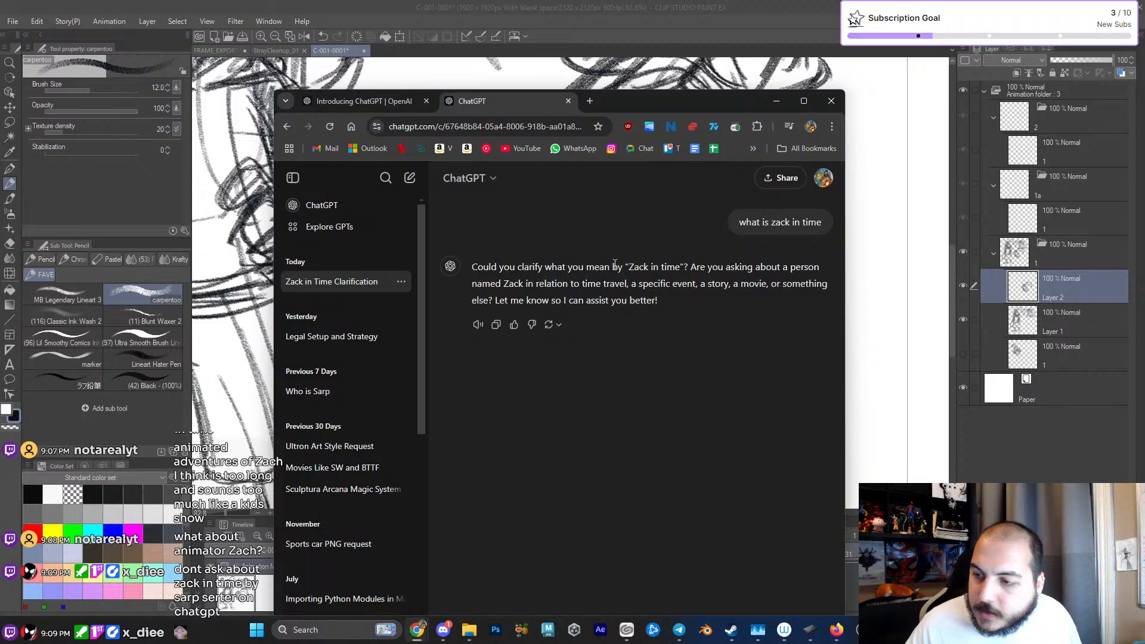
- In a fresh ChatGPT chat, ask to be told about Zack in Time, including the creator's full name, and read through the answer
{"action": "left_click", "coordinate": [280, 128]}
{"action": "left_click", "coordinate": [519, 424]}
{"action": "type", "text": "sar"}
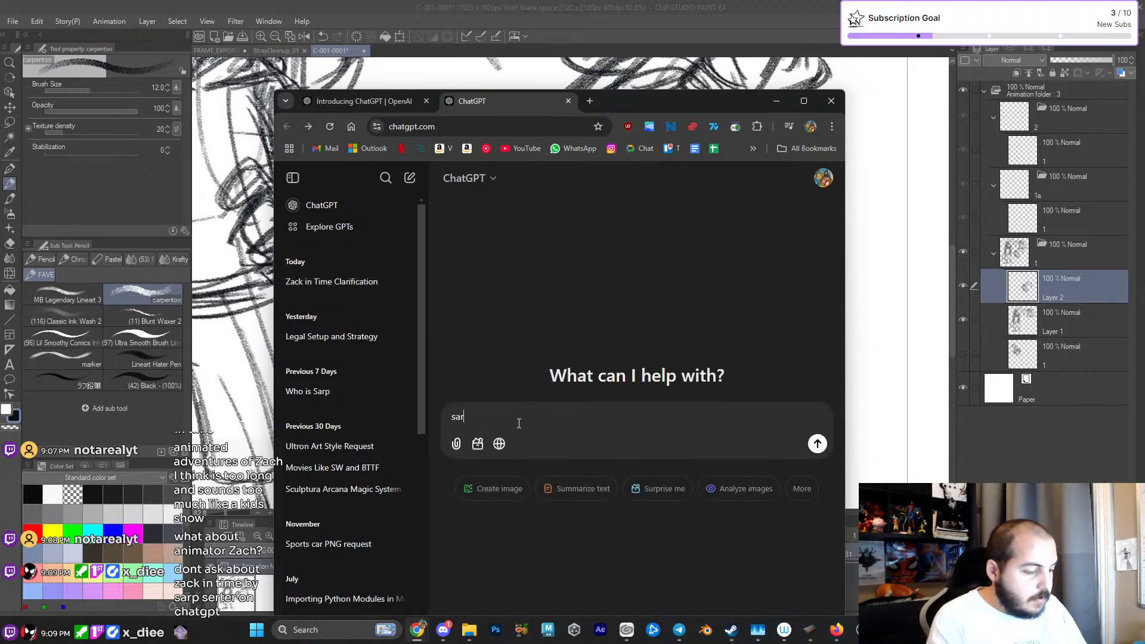
{"action": "type", "text": "p serters"}
{"action": "key", "text": "ctrl+a"}
{"action": "type", "text": "tell me about s"}
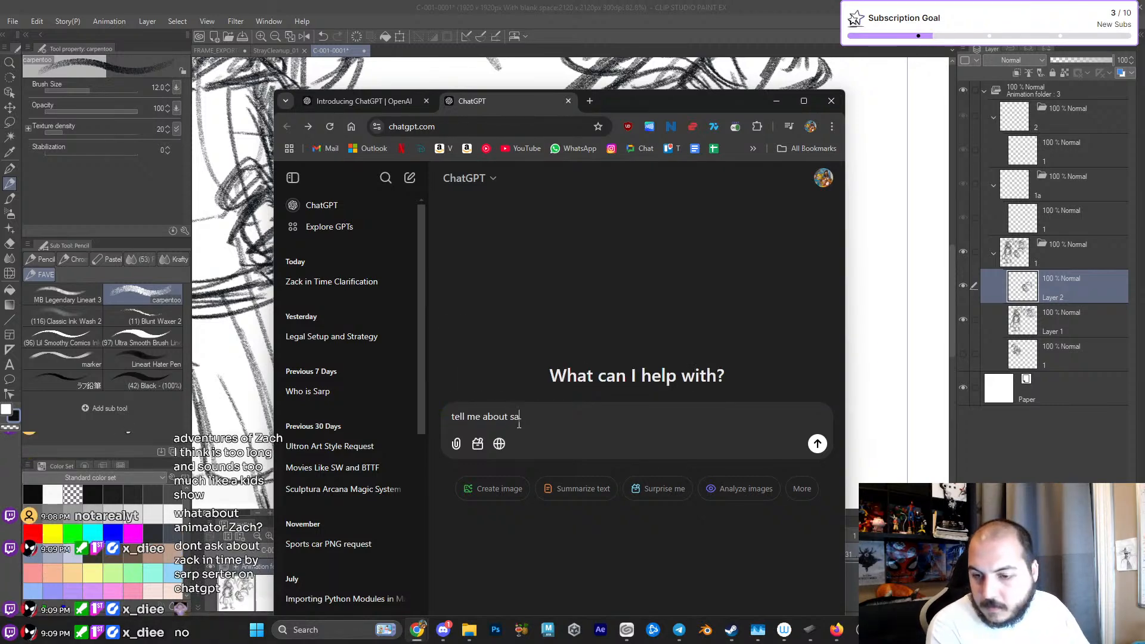
{"action": "type", "text": "arp serters "}
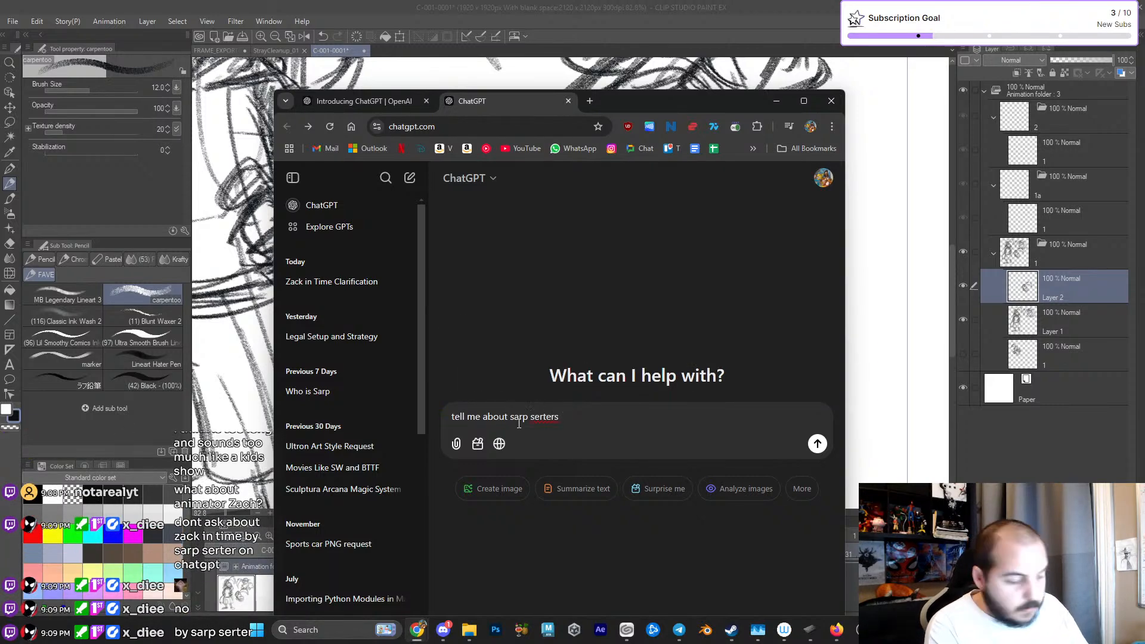
{"action": "type", "text": "zack in time"}
{"action": "key", "text": "Return"}
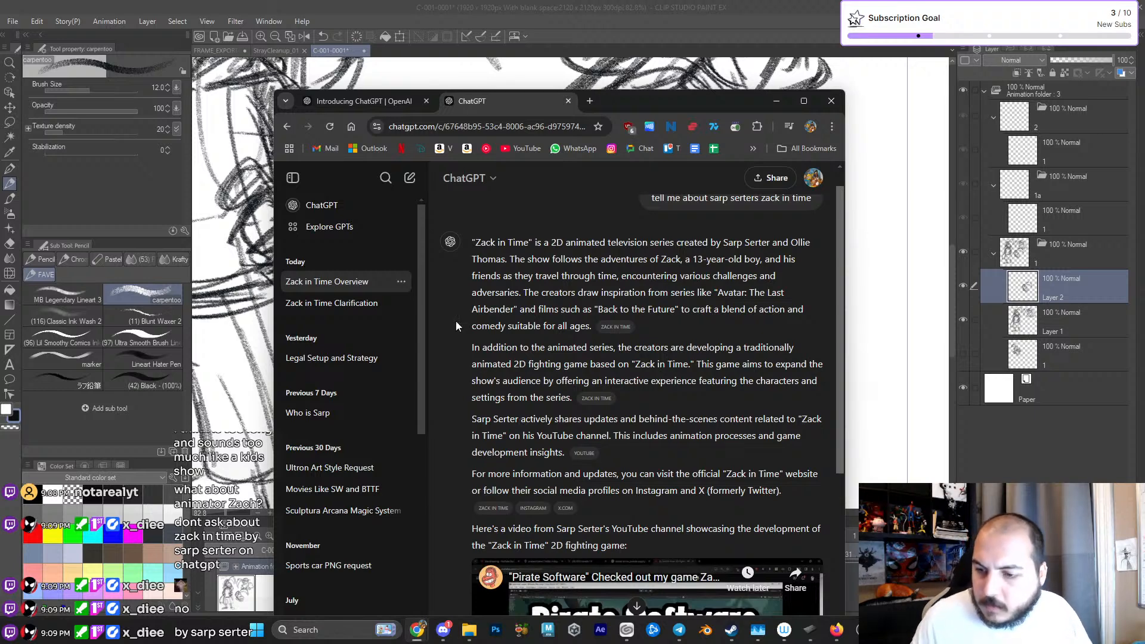
{"action": "scroll", "coordinate": [475, 422], "scroll_direction": "down", "scroll_amount": 1}
{"action": "scroll", "coordinate": [465, 421], "scroll_direction": "down", "scroll_amount": 3}
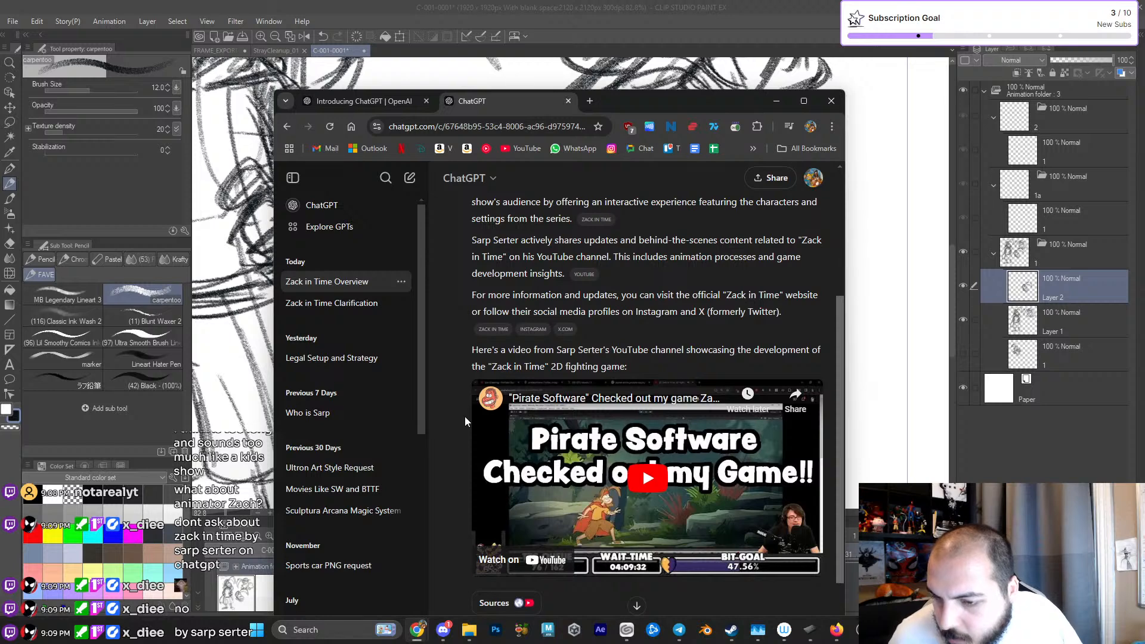
{"action": "scroll", "coordinate": [465, 421], "scroll_direction": "down", "scroll_amount": 2}
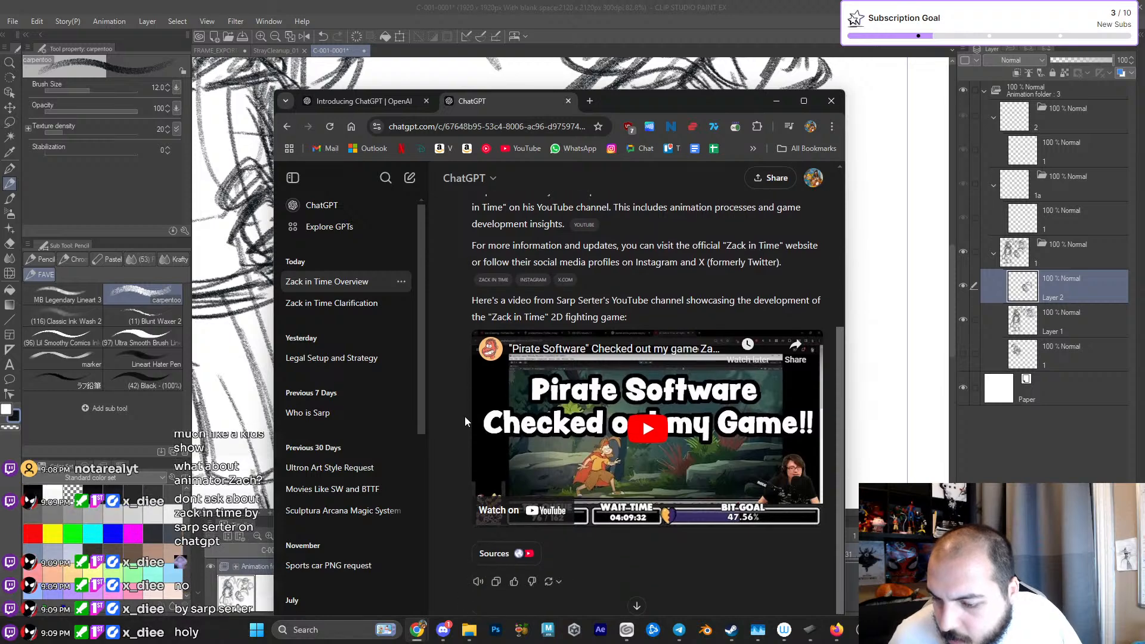
{"action": "scroll", "coordinate": [465, 421], "scroll_direction": "up", "scroll_amount": 5}
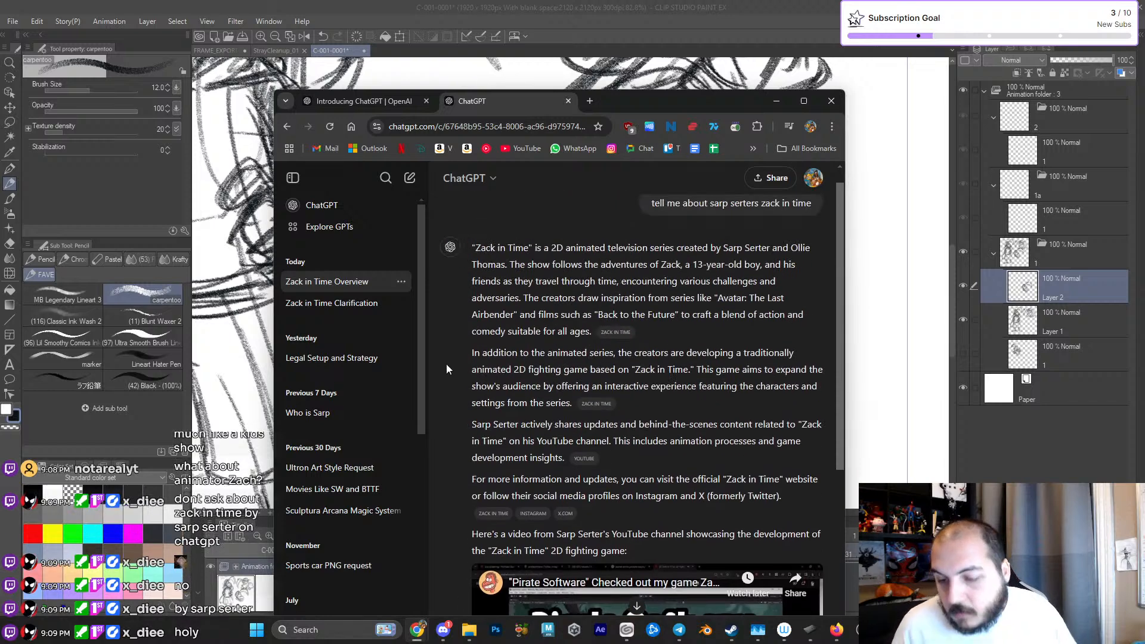
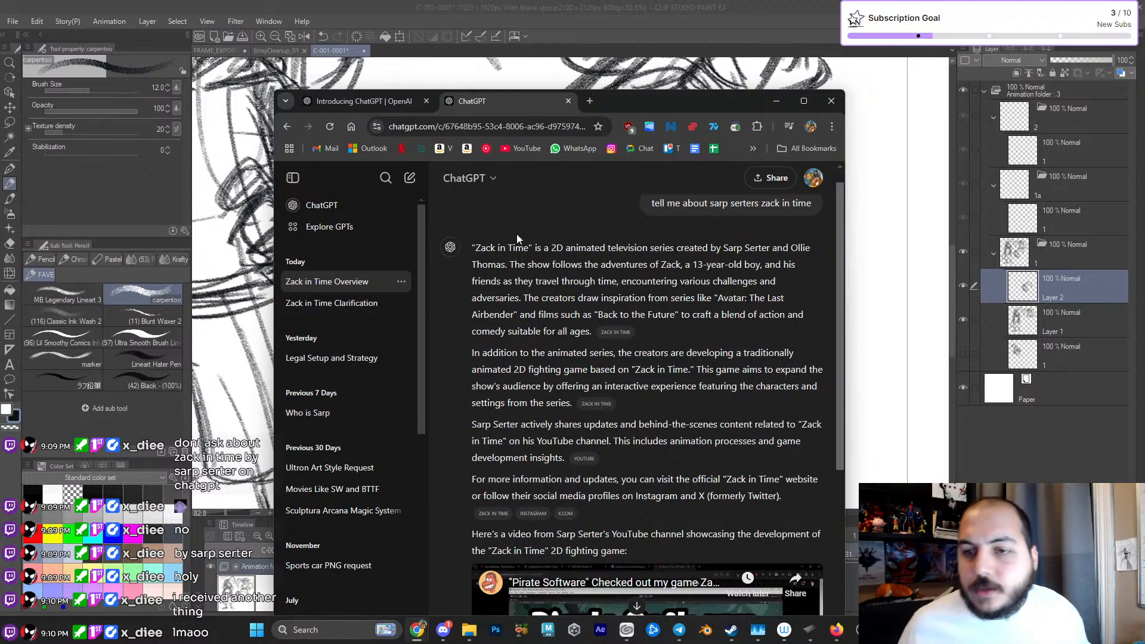
- Switch back to Clip Studio Paint and sketch fluffy curls on both sides of the third head, plus its neck
{"action": "left_click", "coordinate": [623, 33]}
{"action": "mouse_move", "coordinate": [605, 322]}
{"action": "left_mouse_down"}
{"action": "mouse_move", "coordinate": [580, 215]}
{"action": "mouse_move", "coordinate": [574, 246]}
{"action": "mouse_move", "coordinate": [440, 284]}
{"action": "mouse_move", "coordinate": [466, 319]}
{"action": "mouse_move", "coordinate": [496, 311]}
{"action": "left_mouse_up"}
{"action": "mouse_move", "coordinate": [468, 241]}
{"action": "left_mouse_down"}
{"action": "mouse_move", "coordinate": [432, 240]}
{"action": "mouse_move", "coordinate": [481, 283]}
{"action": "mouse_move", "coordinate": [460, 280]}
{"action": "mouse_move", "coordinate": [415, 326]}
{"action": "mouse_move", "coordinate": [461, 327]}
{"action": "left_mouse_up"}
{"action": "left_click_drag", "start_coordinate": [433, 346], "coordinate": [496, 328]}
{"action": "mouse_move", "coordinate": [592, 198]}
{"action": "left_mouse_down"}
{"action": "mouse_move", "coordinate": [685, 190]}
{"action": "mouse_move", "coordinate": [674, 229]}
{"action": "left_mouse_up"}
{"action": "left_click_drag", "start_coordinate": [600, 299], "coordinate": [647, 277]}
{"action": "mouse_move", "coordinate": [507, 269]}
{"action": "left_mouse_down"}
{"action": "mouse_move", "coordinate": [535, 307]}
{"action": "mouse_move", "coordinate": [526, 311]}
{"action": "mouse_move", "coordinate": [542, 319]}
{"action": "left_mouse_up"}
{"action": "mouse_move", "coordinate": [468, 241]}
{"action": "left_mouse_down"}
{"action": "mouse_move", "coordinate": [431, 280]}
{"action": "mouse_move", "coordinate": [477, 322]}
{"action": "left_mouse_up"}
{"action": "left_click_drag", "start_coordinate": [441, 358], "coordinate": [514, 330]}
{"action": "mouse_move", "coordinate": [595, 200]}
{"action": "left_mouse_down"}
{"action": "mouse_move", "coordinate": [624, 214]}
{"action": "mouse_move", "coordinate": [641, 204]}
{"action": "mouse_move", "coordinate": [638, 276]}
{"action": "left_mouse_up"}
{"action": "mouse_move", "coordinate": [594, 316]}
{"action": "left_mouse_down"}
{"action": "mouse_move", "coordinate": [629, 311]}
{"action": "mouse_move", "coordinate": [653, 286]}
{"action": "left_mouse_up"}
{"action": "left_click_drag", "start_coordinate": [606, 239], "coordinate": [624, 314]}
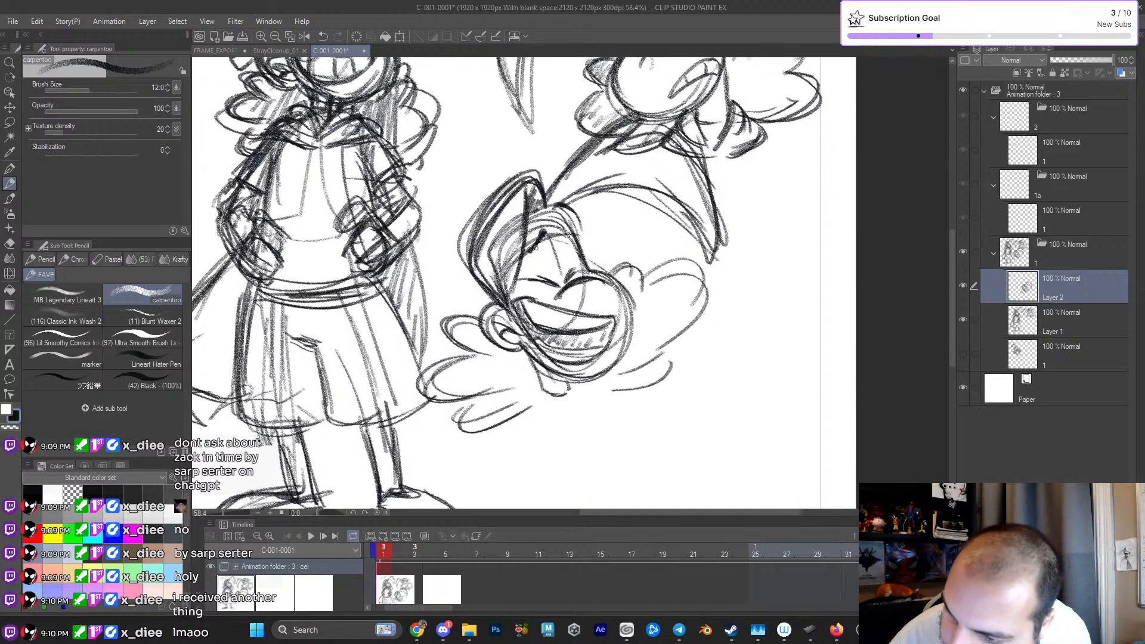
- Darken the third head's hairline and sketch the headband's loose tails behind its ear
{"action": "left_click_drag", "start_coordinate": [542, 237], "coordinate": [520, 265]}
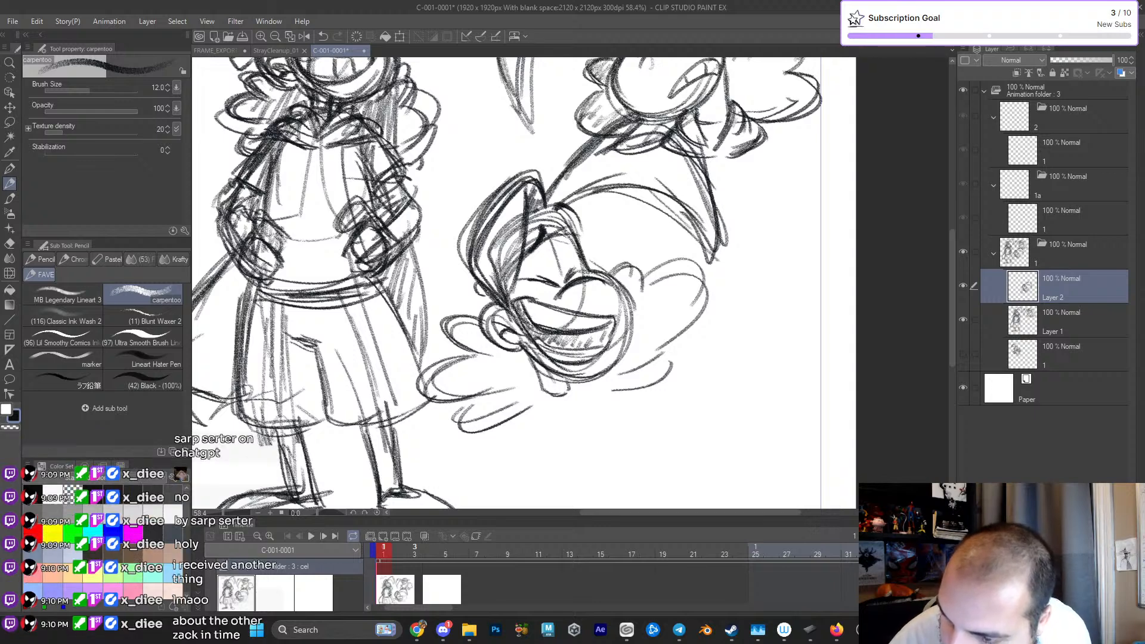
{"action": "mouse_move", "coordinate": [476, 292]}
{"action": "left_mouse_down"}
{"action": "mouse_move", "coordinate": [437, 278]}
{"action": "mouse_move", "coordinate": [471, 301]}
{"action": "mouse_move", "coordinate": [434, 311]}
{"action": "left_mouse_up"}
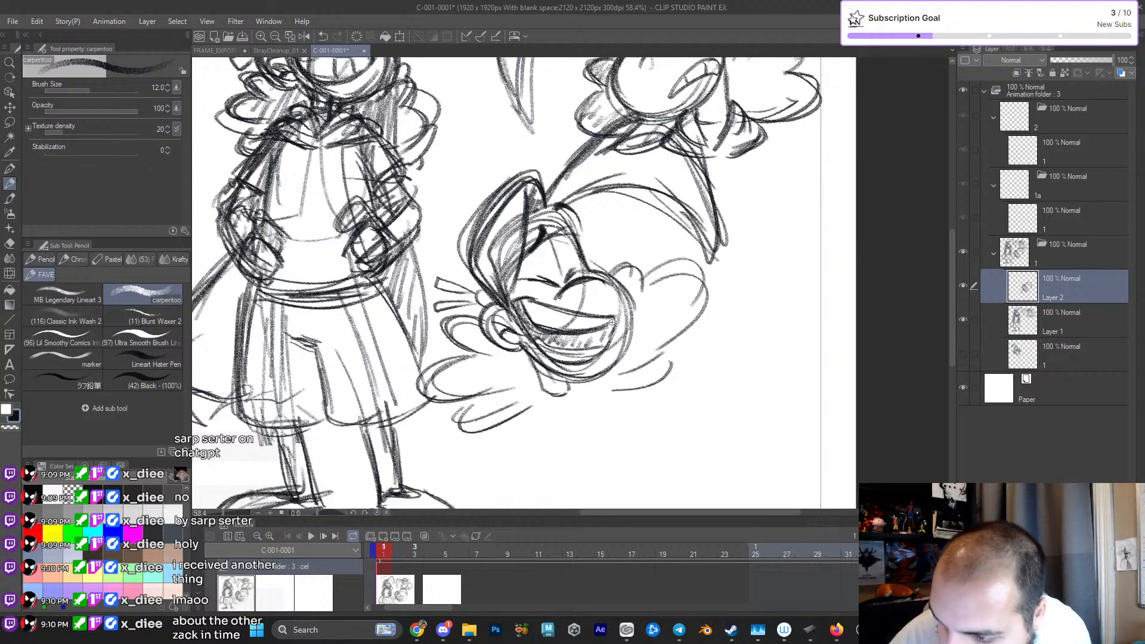
{"action": "scroll", "coordinate": [600, 317], "scroll_direction": "down", "scroll_amount": 4}
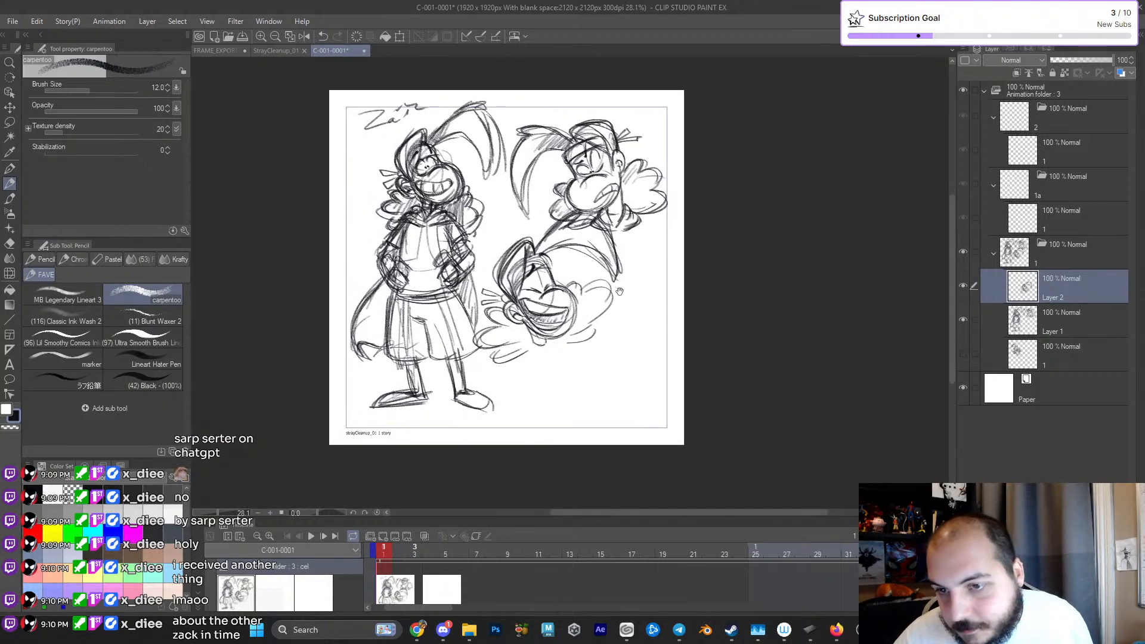
{"action": "scroll", "coordinate": [619, 305], "scroll_direction": "up", "scroll_amount": 2}
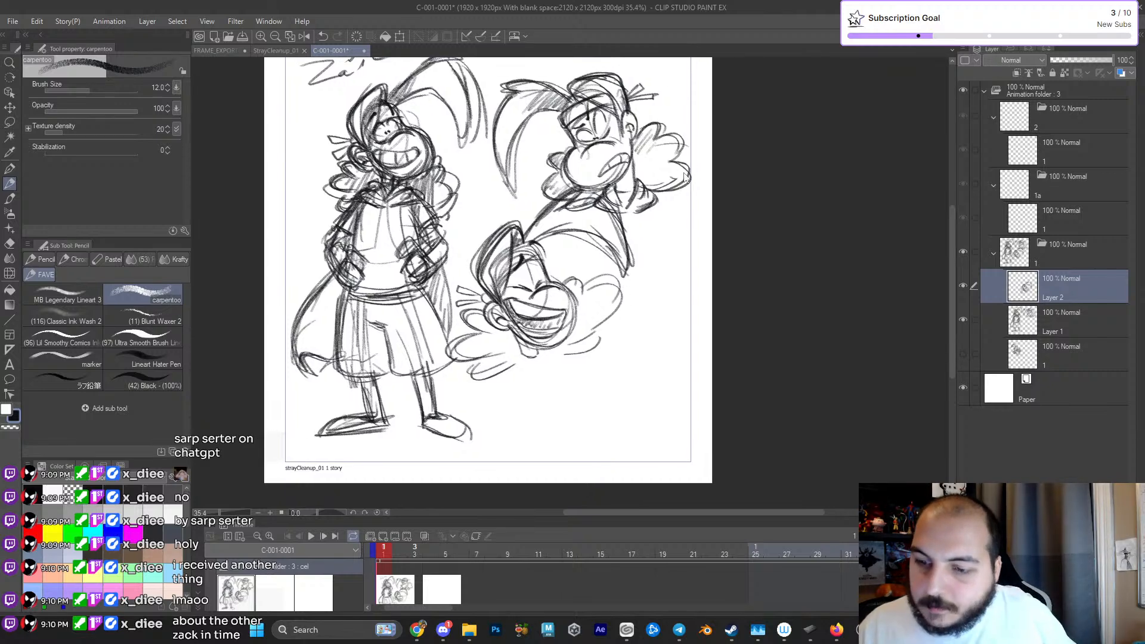
- Scale the third head down to 86 percent and shift it up toward the standing figure
{"action": "key", "text": "ctrl+t"}
{"action": "mouse_move", "coordinate": [634, 185]}
{"action": "left_mouse_down"}
{"action": "mouse_move", "coordinate": [595, 226]}
{"action": "mouse_move", "coordinate": [621, 199]}
{"action": "left_mouse_up"}
{"action": "left_click_drag", "start_coordinate": [570, 301], "coordinate": [558, 277]}
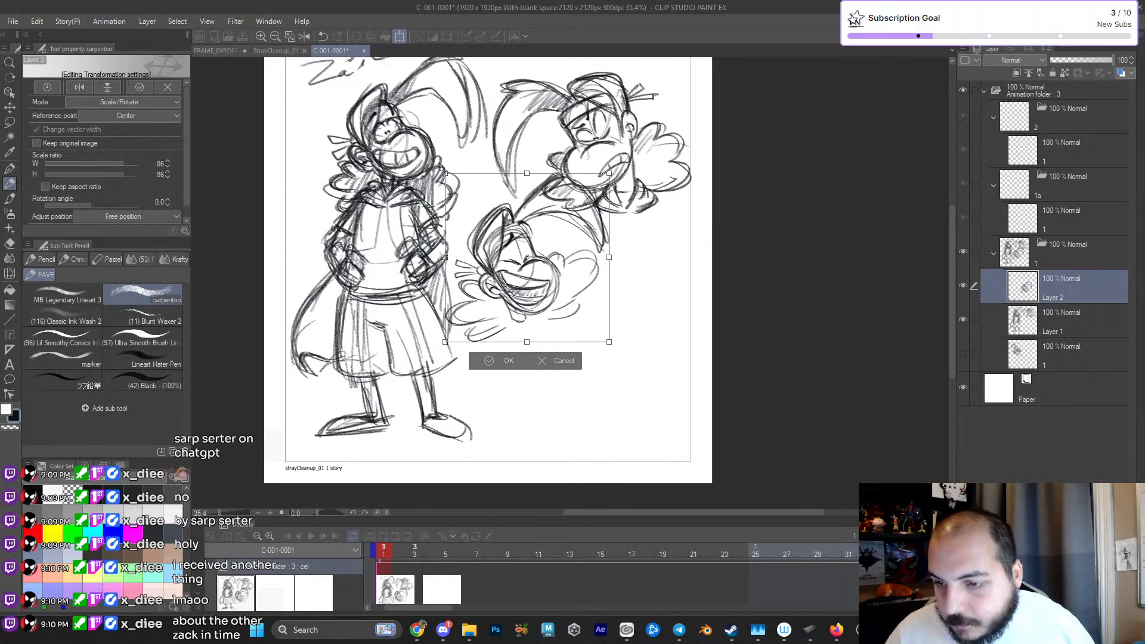
{"action": "left_click", "coordinate": [508, 360]}
- Add a new layer and sketch a fourth head's cranium and muzzle ovals with a vertical centre line, below the third head
{"action": "left_click_drag", "start_coordinate": [639, 356], "coordinate": [624, 409]}
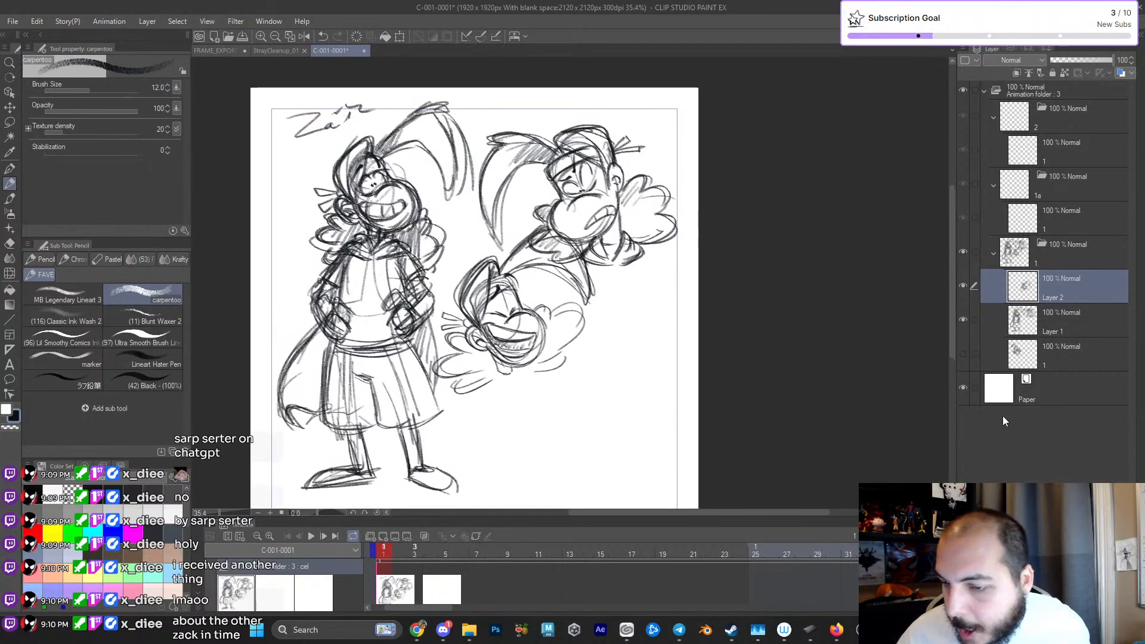
{"action": "left_click_drag", "start_coordinate": [752, 412], "coordinate": [771, 380]}
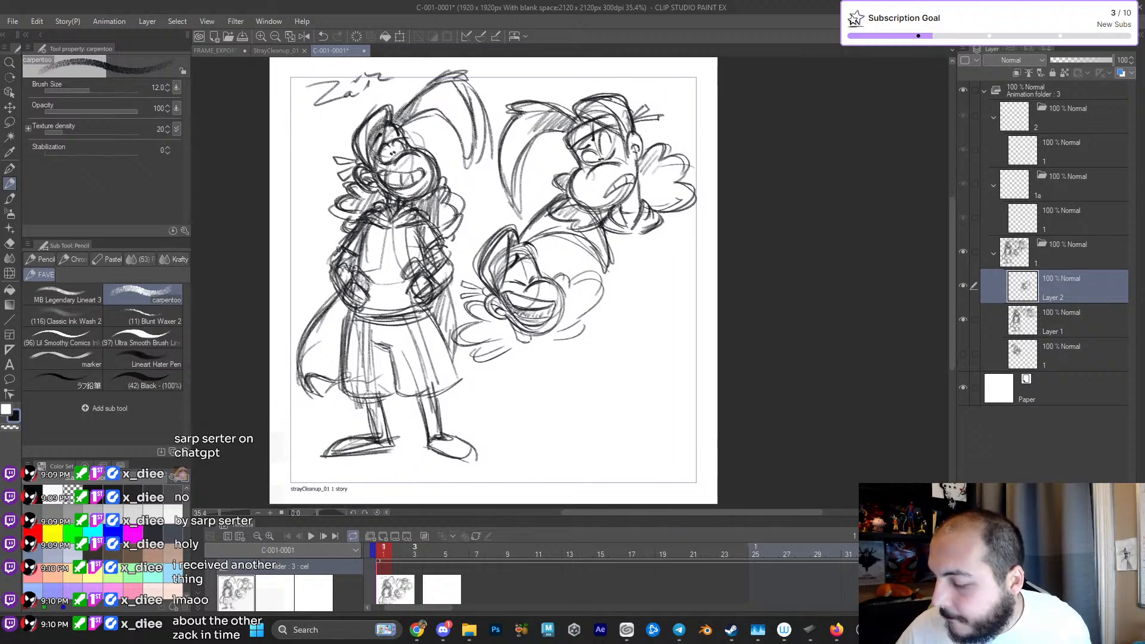
{"action": "key", "text": "ctrl+shift+n"}
{"action": "left_click_drag", "start_coordinate": [617, 338], "coordinate": [614, 303]}
{"action": "mouse_move", "coordinate": [625, 298]}
{"action": "left_mouse_down"}
{"action": "mouse_move", "coordinate": [641, 298]}
{"action": "mouse_move", "coordinate": [627, 294]}
{"action": "left_mouse_up"}
{"action": "mouse_move", "coordinate": [615, 229]}
{"action": "left_mouse_down"}
{"action": "mouse_move", "coordinate": [658, 296]}
{"action": "mouse_move", "coordinate": [592, 249]}
{"action": "mouse_move", "coordinate": [576, 352]}
{"action": "mouse_move", "coordinate": [654, 363]}
{"action": "mouse_move", "coordinate": [596, 371]}
{"action": "mouse_move", "coordinate": [659, 335]}
{"action": "mouse_move", "coordinate": [665, 287]}
{"action": "mouse_move", "coordinate": [635, 227]}
{"action": "left_mouse_up"}
{"action": "mouse_move", "coordinate": [582, 256]}
{"action": "left_mouse_down"}
{"action": "mouse_move", "coordinate": [588, 304]}
{"action": "mouse_move", "coordinate": [607, 253]}
{"action": "left_mouse_up"}
{"action": "scroll", "coordinate": [619, 303], "scroll_direction": "up", "scroll_amount": 2}
{"action": "left_click_drag", "start_coordinate": [590, 294], "coordinate": [616, 302]}
{"action": "key", "text": "ctrl+z"}
{"action": "key", "text": "ctrl+z"}
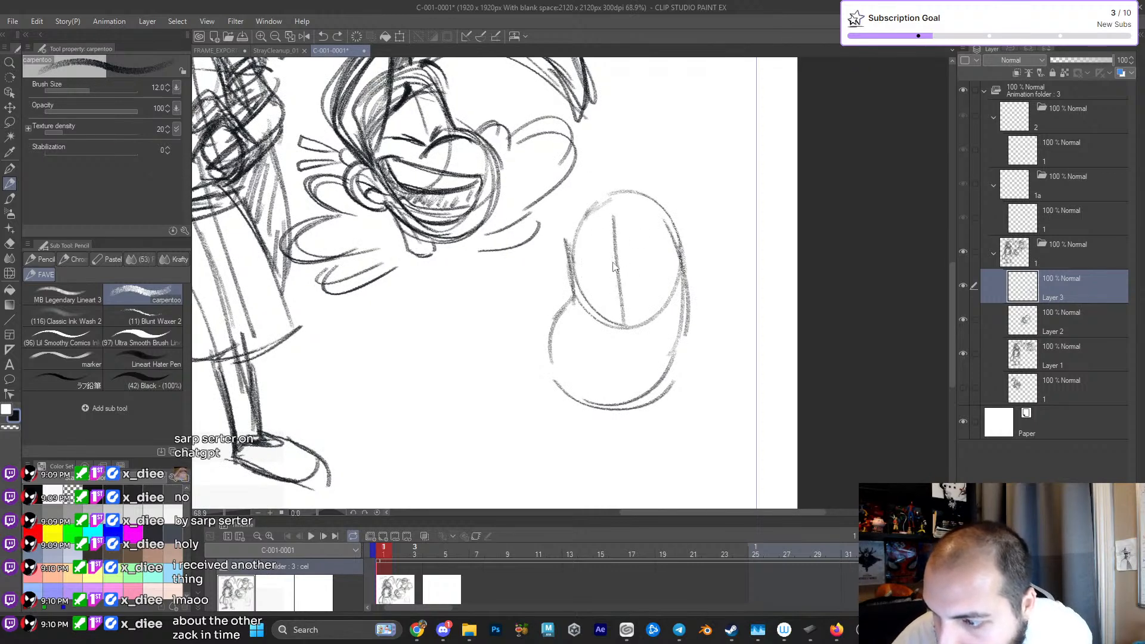
- Sketch the fourth head's eyes with tiny inward pupils and the curved line over the top of the muzzle
{"action": "mouse_move", "coordinate": [608, 248]}
{"action": "left_mouse_down"}
{"action": "mouse_move", "coordinate": [589, 294]}
{"action": "mouse_move", "coordinate": [614, 293]}
{"action": "left_mouse_up"}
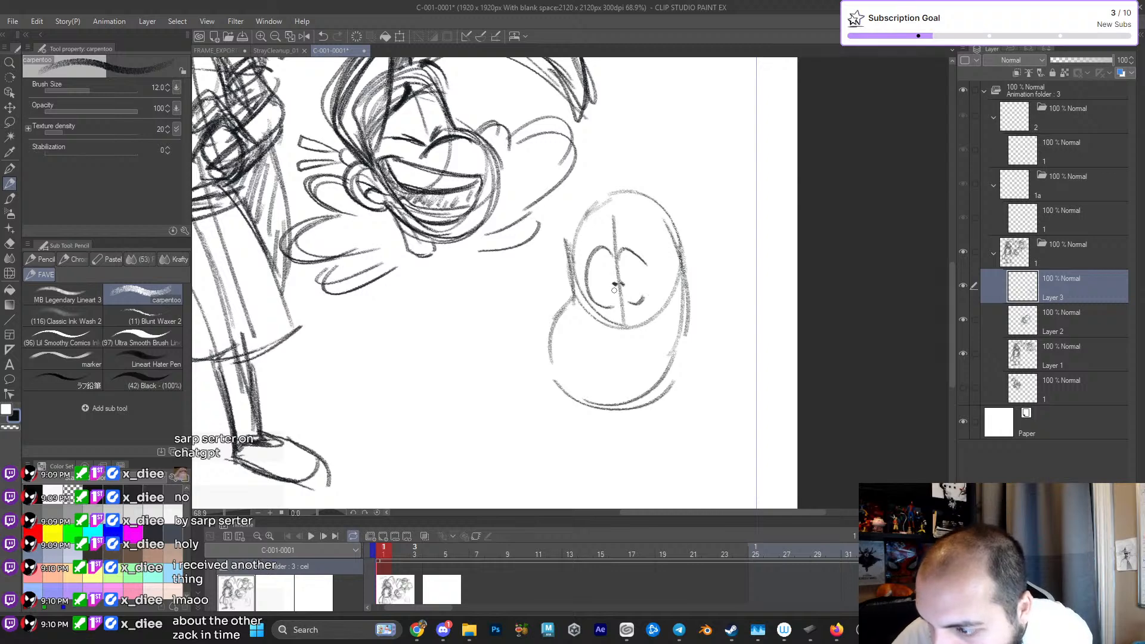
{"action": "mouse_move", "coordinate": [636, 322]}
{"action": "left_mouse_down"}
{"action": "mouse_move", "coordinate": [622, 310]}
{"action": "mouse_move", "coordinate": [566, 326]}
{"action": "mouse_move", "coordinate": [625, 313]}
{"action": "left_mouse_up"}
{"action": "left_click_drag", "start_coordinate": [566, 247], "coordinate": [581, 395]}
{"action": "key", "text": "ctrl+z"}
{"action": "mouse_move", "coordinate": [566, 291]}
{"action": "left_mouse_down"}
{"action": "mouse_move", "coordinate": [584, 392]}
{"action": "mouse_move", "coordinate": [553, 372]}
{"action": "mouse_move", "coordinate": [640, 398]}
{"action": "left_mouse_up"}
{"action": "key", "text": "ctrl+z"}
- Outline the fourth head's bulging muzzle and chin, and add an ear on the side of the head
{"action": "mouse_move", "coordinate": [605, 404]}
{"action": "left_mouse_down"}
{"action": "mouse_move", "coordinate": [678, 347]}
{"action": "mouse_move", "coordinate": [672, 235]}
{"action": "left_mouse_up"}
{"action": "mouse_move", "coordinate": [680, 293]}
{"action": "left_mouse_down"}
{"action": "mouse_move", "coordinate": [703, 244]}
{"action": "mouse_move", "coordinate": [690, 299]}
{"action": "left_mouse_up"}
{"action": "mouse_move", "coordinate": [690, 300]}
{"action": "left_mouse_down"}
{"action": "mouse_move", "coordinate": [692, 268]}
{"action": "mouse_move", "coordinate": [691, 317]}
{"action": "mouse_move", "coordinate": [705, 292]}
{"action": "left_mouse_up"}
{"action": "key", "text": "ctrl+z"}
{"action": "key", "text": "ctrl+z"}
{"action": "left_click_drag", "start_coordinate": [566, 259], "coordinate": [546, 391]}
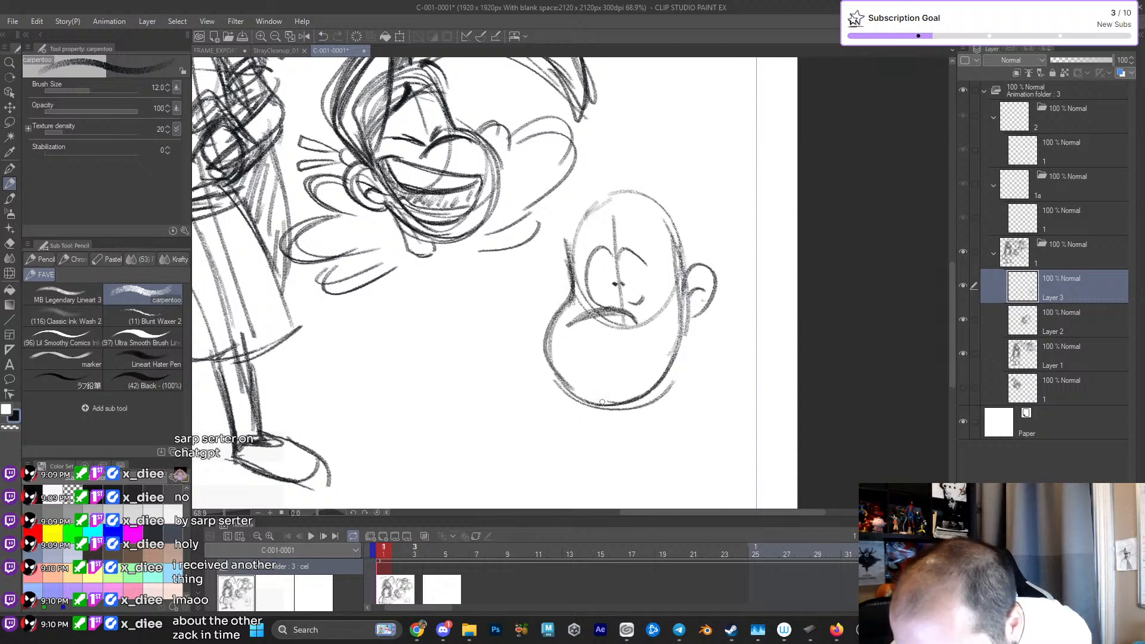
{"action": "key", "text": "ctrl+z"}
{"action": "mouse_move", "coordinate": [574, 285]}
{"action": "left_mouse_down"}
{"action": "mouse_move", "coordinate": [549, 337]}
{"action": "mouse_move", "coordinate": [626, 409]}
{"action": "left_mouse_up"}
- Strengthen the curve on top of the fourth head's muzzle and draw a tiny mouth near the chin
{"action": "scroll", "coordinate": [624, 380], "scroll_direction": "up", "scroll_amount": 3}
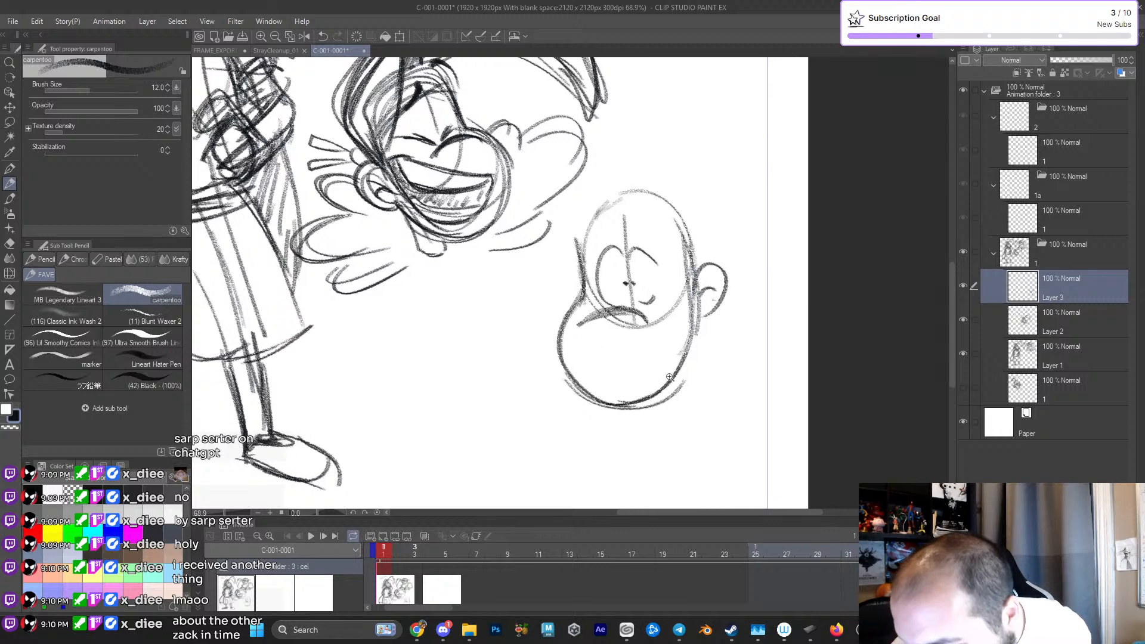
{"action": "left_click_drag", "start_coordinate": [568, 299], "coordinate": [632, 296]}
{"action": "key", "text": "ctrl+z"}
{"action": "key", "text": "ctrl+z"}
{"action": "left_click_drag", "start_coordinate": [557, 319], "coordinate": [645, 312]}
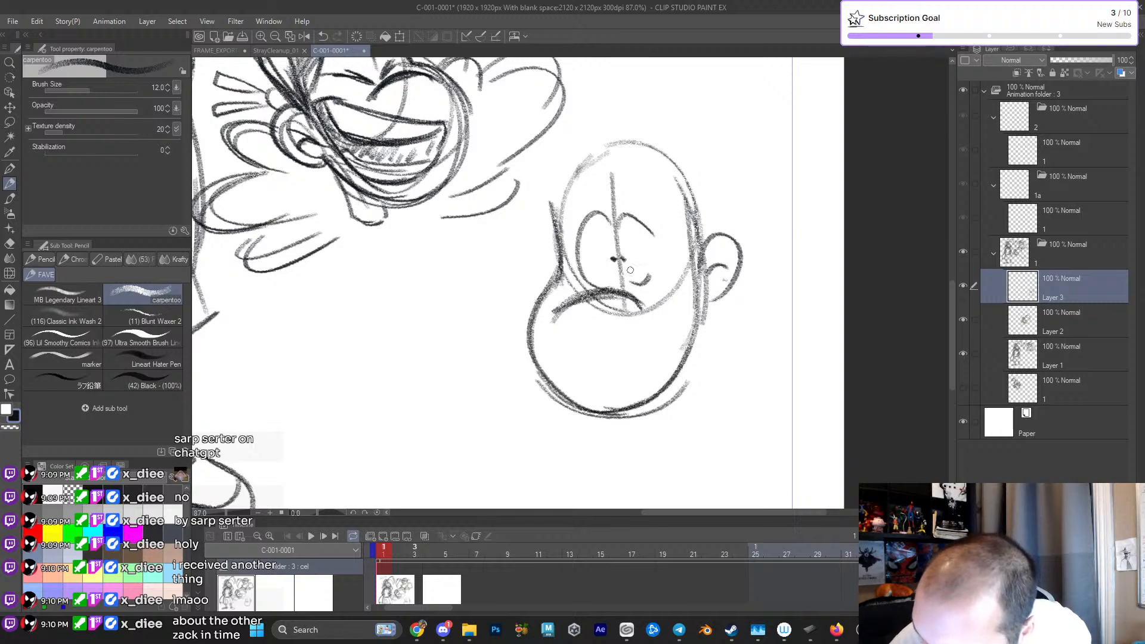
{"action": "mouse_move", "coordinate": [609, 385]}
{"action": "left_mouse_down"}
{"action": "mouse_move", "coordinate": [623, 386]}
{"action": "mouse_move", "coordinate": [604, 398]}
{"action": "mouse_move", "coordinate": [618, 390]}
{"action": "left_mouse_up"}
{"action": "key", "text": "ctrl+z"}
{"action": "key", "text": "ctrl+z"}
{"action": "key", "text": "ctrl+z"}
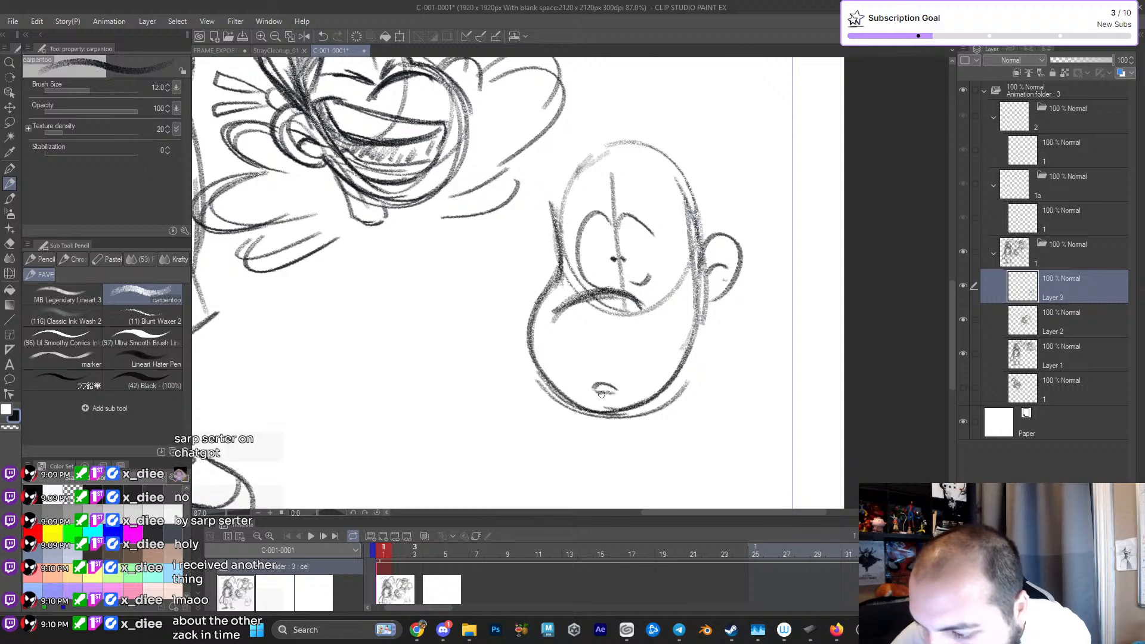
- Sketch the fourth head's headband, raised worried eyebrows and pointed hair shape over the crown
{"action": "left_click_drag", "start_coordinate": [644, 217], "coordinate": [630, 275]}
{"action": "mouse_move", "coordinate": [548, 274]}
{"action": "left_mouse_down"}
{"action": "mouse_move", "coordinate": [677, 278]}
{"action": "mouse_move", "coordinate": [538, 236]}
{"action": "mouse_move", "coordinate": [673, 239]}
{"action": "mouse_move", "coordinate": [680, 266]}
{"action": "left_mouse_up"}
{"action": "left_click_drag", "start_coordinate": [595, 167], "coordinate": [674, 319]}
{"action": "left_click_drag", "start_coordinate": [601, 207], "coordinate": [673, 312]}
{"action": "mouse_move", "coordinate": [584, 213]}
{"action": "left_mouse_down"}
{"action": "mouse_move", "coordinate": [619, 156]}
{"action": "mouse_move", "coordinate": [688, 218]}
{"action": "left_mouse_up"}
{"action": "mouse_move", "coordinate": [690, 309]}
{"action": "left_mouse_down"}
{"action": "mouse_move", "coordinate": [695, 285]}
{"action": "mouse_move", "coordinate": [588, 146]}
{"action": "mouse_move", "coordinate": [700, 257]}
{"action": "left_mouse_up"}
{"action": "mouse_move", "coordinate": [562, 260]}
{"action": "left_mouse_down"}
{"action": "mouse_move", "coordinate": [592, 221]}
{"action": "mouse_move", "coordinate": [568, 247]}
{"action": "left_mouse_up"}
{"action": "key", "text": "ctrl+z"}
{"action": "mouse_move", "coordinate": [613, 214]}
{"action": "left_mouse_down"}
{"action": "mouse_move", "coordinate": [646, 235]}
{"action": "mouse_move", "coordinate": [641, 244]}
{"action": "mouse_move", "coordinate": [624, 213]}
{"action": "mouse_move", "coordinate": [623, 237]}
{"action": "mouse_move", "coordinate": [620, 221]}
{"action": "mouse_move", "coordinate": [642, 243]}
{"action": "mouse_move", "coordinate": [617, 216]}
{"action": "mouse_move", "coordinate": [640, 288]}
{"action": "mouse_move", "coordinate": [660, 302]}
{"action": "left_mouse_up"}
{"action": "key", "text": "ctrl+z"}
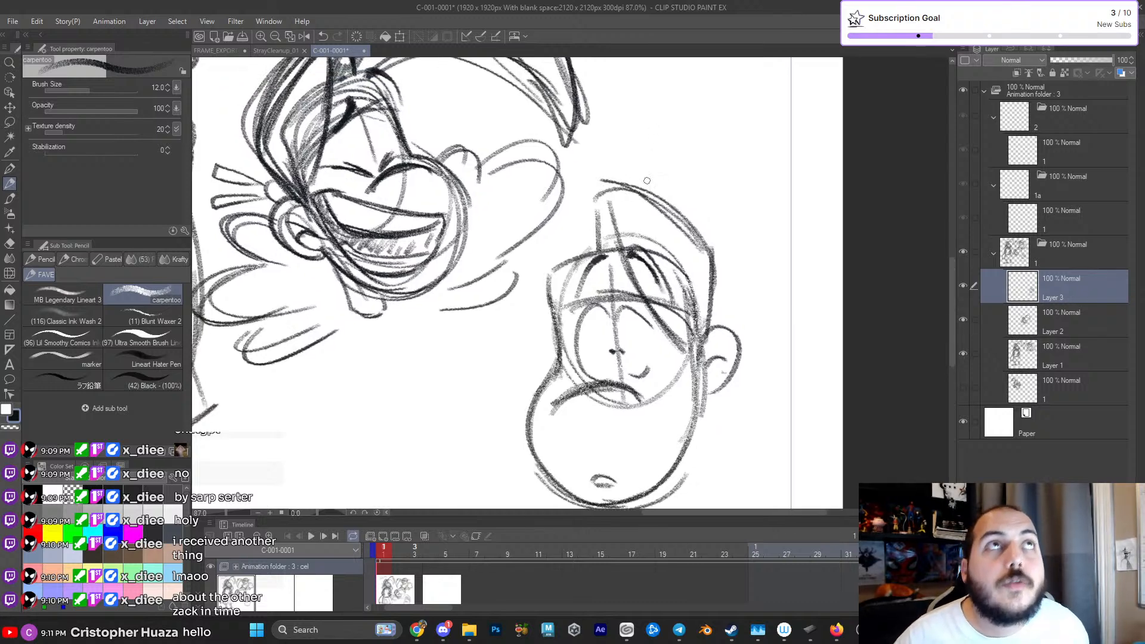
- Darken the fourth head's eyebrows, headband edge and upper eye line, and shade the base of the hair tuft
{"action": "mouse_move", "coordinate": [628, 256]}
{"action": "left_mouse_down"}
{"action": "mouse_move", "coordinate": [660, 284]}
{"action": "mouse_move", "coordinate": [659, 301]}
{"action": "left_mouse_up"}
{"action": "mouse_move", "coordinate": [576, 300]}
{"action": "left_mouse_down"}
{"action": "mouse_move", "coordinate": [604, 215]}
{"action": "mouse_move", "coordinate": [611, 260]}
{"action": "left_mouse_up"}
{"action": "left_click_drag", "start_coordinate": [550, 284], "coordinate": [559, 316]}
{"action": "mouse_move", "coordinate": [559, 311]}
{"action": "left_mouse_down"}
{"action": "mouse_move", "coordinate": [617, 292]}
{"action": "mouse_move", "coordinate": [642, 297]}
{"action": "left_mouse_up"}
{"action": "mouse_move", "coordinate": [575, 339]}
{"action": "left_mouse_down"}
{"action": "mouse_move", "coordinate": [598, 304]}
{"action": "mouse_move", "coordinate": [612, 318]}
{"action": "left_mouse_up"}
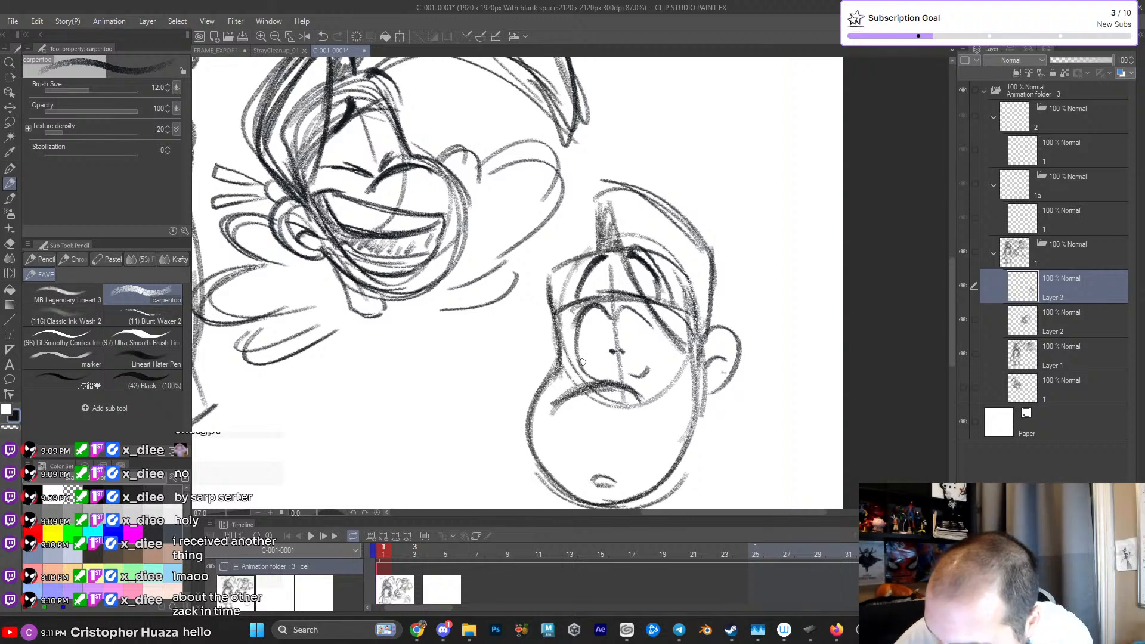
- Darken the fourth head's muzzle curve and the side of the face, and reinforce the tiny mouth
{"action": "mouse_move", "coordinate": [558, 404]}
{"action": "left_mouse_down"}
{"action": "mouse_move", "coordinate": [601, 385]}
{"action": "mouse_move", "coordinate": [642, 398]}
{"action": "left_mouse_up"}
{"action": "left_click_drag", "start_coordinate": [551, 303], "coordinate": [550, 369]}
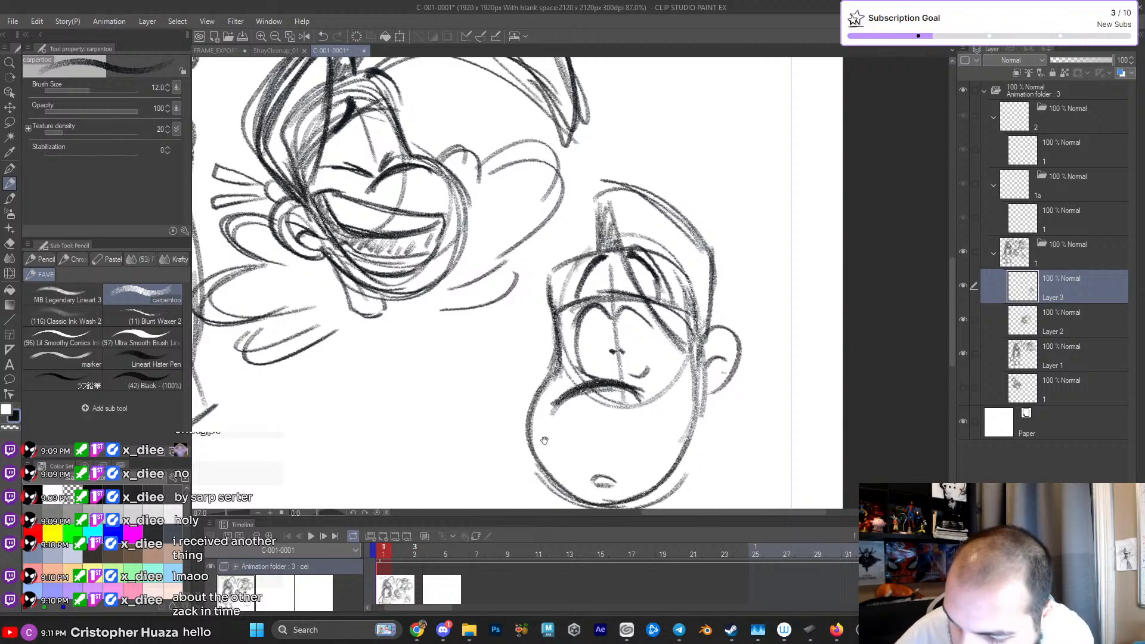
{"action": "left_click_drag", "start_coordinate": [565, 435], "coordinate": [553, 362]}
{"action": "left_click_drag", "start_coordinate": [584, 411], "coordinate": [609, 419]}
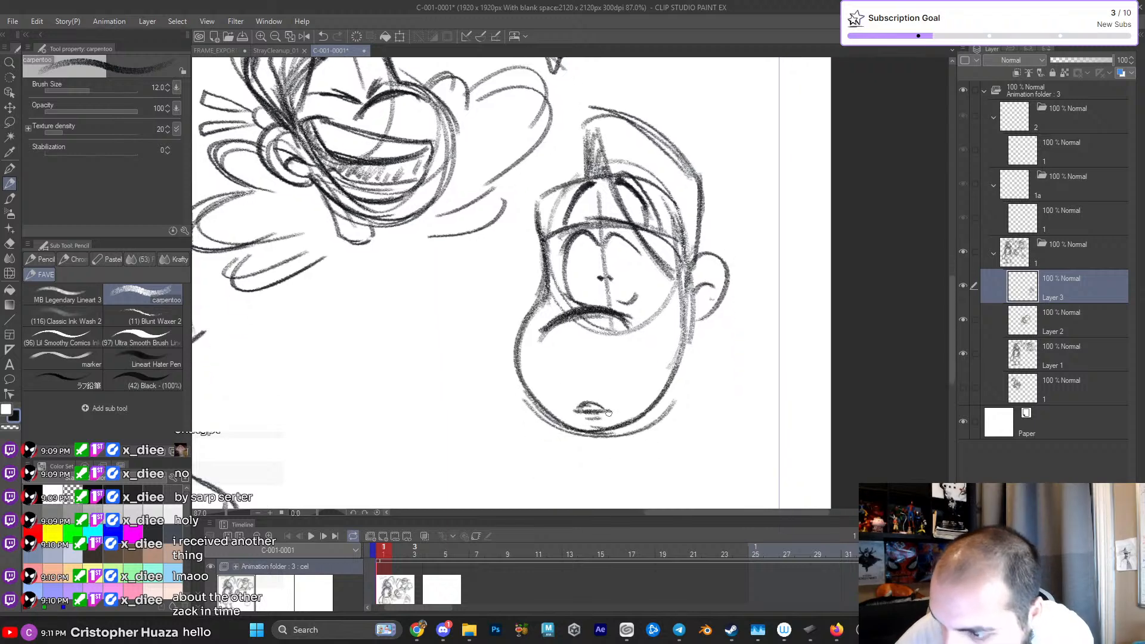
- Add inner folds to the fourth head's ear and darken the hair tuft and headband
{"action": "mouse_move", "coordinate": [672, 315]}
{"action": "left_mouse_down"}
{"action": "mouse_move", "coordinate": [708, 253]}
{"action": "mouse_move", "coordinate": [686, 337]}
{"action": "left_mouse_up"}
{"action": "left_click_drag", "start_coordinate": [711, 294], "coordinate": [698, 325]}
{"action": "left_click_drag", "start_coordinate": [685, 262], "coordinate": [677, 311]}
{"action": "scroll", "coordinate": [666, 245], "scroll_direction": "down", "scroll_amount": 2}
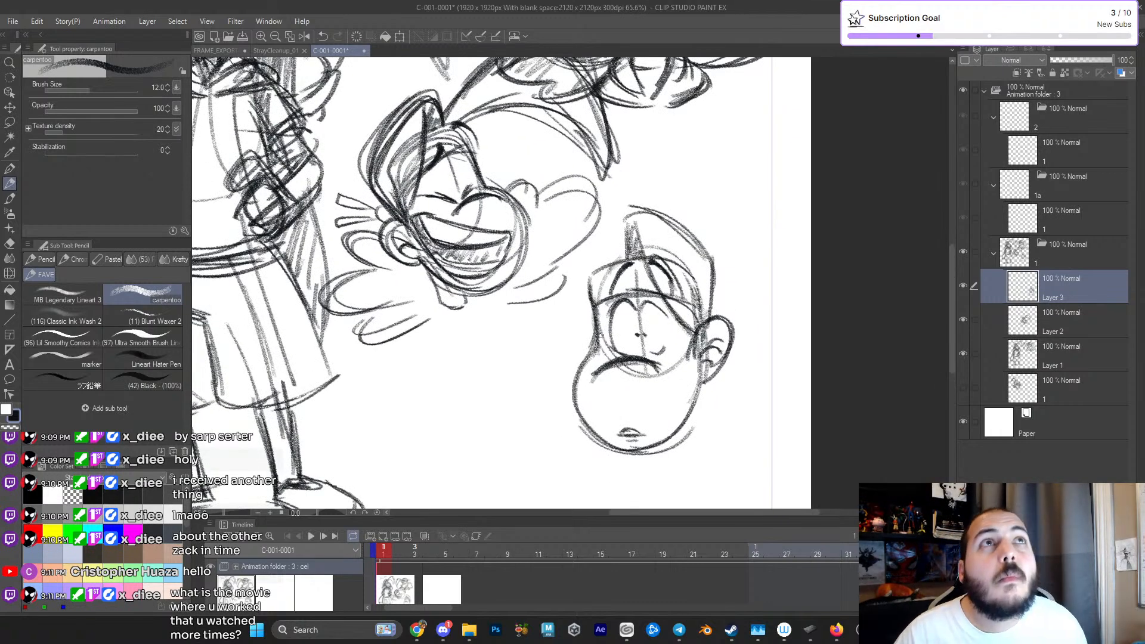
{"action": "mouse_move", "coordinate": [660, 230]}
{"action": "left_mouse_down"}
{"action": "mouse_move", "coordinate": [664, 210]}
{"action": "mouse_move", "coordinate": [641, 180]}
{"action": "mouse_move", "coordinate": [708, 250]}
{"action": "mouse_move", "coordinate": [712, 290]}
{"action": "left_mouse_up"}
{"action": "mouse_move", "coordinate": [602, 290]}
{"action": "left_mouse_down"}
{"action": "mouse_move", "coordinate": [583, 344]}
{"action": "mouse_move", "coordinate": [630, 424]}
{"action": "mouse_move", "coordinate": [702, 379]}
{"action": "left_mouse_up"}
- Sketch the fourth head's long hair lock, arching from the crown across the third head's chin to a drooping pointed tip
{"action": "left_click_drag", "start_coordinate": [619, 241], "coordinate": [565, 203]}
{"action": "mouse_move", "coordinate": [484, 203]}
{"action": "left_mouse_down"}
{"action": "mouse_move", "coordinate": [448, 283]}
{"action": "mouse_move", "coordinate": [448, 320]}
{"action": "left_mouse_up"}
{"action": "left_click_drag", "start_coordinate": [510, 175], "coordinate": [447, 326]}
{"action": "mouse_move", "coordinate": [488, 209]}
{"action": "left_mouse_down"}
{"action": "mouse_move", "coordinate": [595, 210]}
{"action": "mouse_move", "coordinate": [503, 185]}
{"action": "left_mouse_up"}
{"action": "left_click_drag", "start_coordinate": [452, 287], "coordinate": [448, 361]}
{"action": "mouse_move", "coordinate": [450, 297]}
{"action": "left_mouse_down"}
{"action": "mouse_move", "coordinate": [547, 173]}
{"action": "mouse_move", "coordinate": [621, 226]}
{"action": "left_mouse_up"}
{"action": "mouse_move", "coordinate": [459, 338]}
{"action": "left_mouse_down"}
{"action": "mouse_move", "coordinate": [452, 356]}
{"action": "mouse_move", "coordinate": [524, 242]}
{"action": "left_mouse_up"}
{"action": "left_click_drag", "start_coordinate": [466, 326], "coordinate": [545, 231]}
{"action": "mouse_move", "coordinate": [624, 238]}
{"action": "left_mouse_down"}
{"action": "mouse_move", "coordinate": [510, 151]}
{"action": "mouse_move", "coordinate": [541, 173]}
{"action": "left_mouse_up"}
{"action": "mouse_move", "coordinate": [526, 156]}
{"action": "left_mouse_down"}
{"action": "mouse_move", "coordinate": [553, 169]}
{"action": "mouse_move", "coordinate": [529, 172]}
{"action": "left_mouse_up"}
{"action": "mouse_move", "coordinate": [545, 179]}
{"action": "left_mouse_down"}
{"action": "mouse_move", "coordinate": [467, 249]}
{"action": "mouse_move", "coordinate": [457, 288]}
{"action": "left_mouse_up"}
{"action": "mouse_move", "coordinate": [471, 357]}
{"action": "left_mouse_down"}
{"action": "mouse_move", "coordinate": [479, 315]}
{"action": "mouse_move", "coordinate": [570, 235]}
{"action": "mouse_move", "coordinate": [630, 246]}
{"action": "mouse_move", "coordinate": [613, 248]}
{"action": "mouse_move", "coordinate": [601, 232]}
{"action": "mouse_move", "coordinate": [623, 234]}
{"action": "mouse_move", "coordinate": [572, 256]}
{"action": "mouse_move", "coordinate": [649, 237]}
{"action": "mouse_move", "coordinate": [584, 268]}
{"action": "left_mouse_up"}
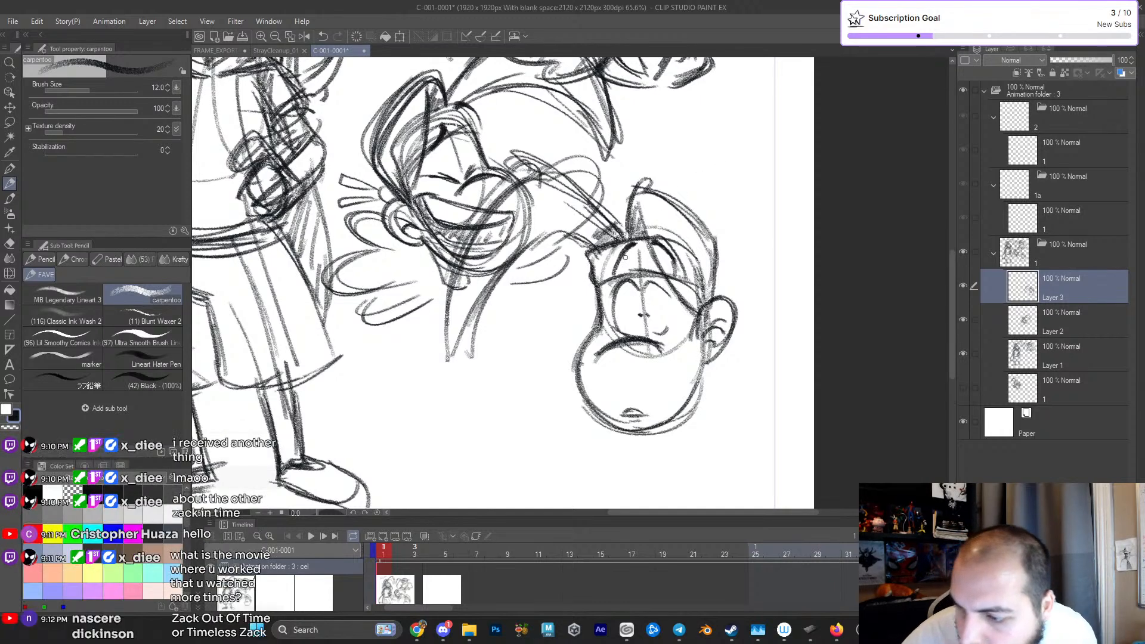
- Rough in a curl behind the fourth head's ear and darken the long lock, hair tuft and muzzle outlines
{"action": "mouse_move", "coordinate": [710, 247]}
{"action": "left_mouse_down"}
{"action": "mouse_move", "coordinate": [708, 291]}
{"action": "mouse_move", "coordinate": [776, 333]}
{"action": "mouse_move", "coordinate": [744, 366]}
{"action": "left_mouse_up"}
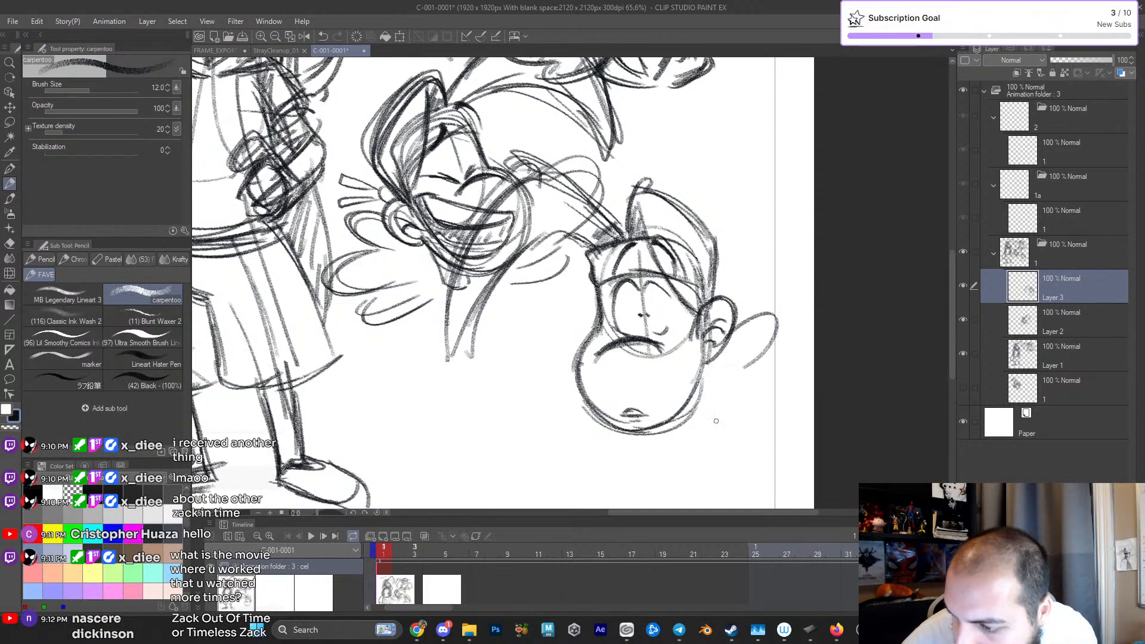
{"action": "left_click_drag", "start_coordinate": [666, 425], "coordinate": [621, 404]}
{"action": "mouse_move", "coordinate": [617, 180]}
{"action": "left_mouse_down"}
{"action": "mouse_move", "coordinate": [681, 257]}
{"action": "mouse_move", "coordinate": [612, 181]}
{"action": "mouse_move", "coordinate": [585, 224]}
{"action": "left_mouse_up"}
{"action": "mouse_move", "coordinate": [551, 185]}
{"action": "left_mouse_down"}
{"action": "mouse_move", "coordinate": [473, 133]}
{"action": "mouse_move", "coordinate": [405, 302]}
{"action": "mouse_move", "coordinate": [491, 231]}
{"action": "mouse_move", "coordinate": [554, 229]}
{"action": "left_mouse_up"}
{"action": "left_click_drag", "start_coordinate": [411, 310], "coordinate": [545, 220]}
{"action": "mouse_move", "coordinate": [473, 133]}
{"action": "left_mouse_down"}
{"action": "mouse_move", "coordinate": [511, 147]}
{"action": "mouse_move", "coordinate": [569, 203]}
{"action": "mouse_move", "coordinate": [562, 192]}
{"action": "mouse_move", "coordinate": [527, 212]}
{"action": "left_mouse_up"}
{"action": "left_click_drag", "start_coordinate": [590, 169], "coordinate": [587, 213]}
{"action": "mouse_move", "coordinate": [602, 167]}
{"action": "left_mouse_down"}
{"action": "mouse_move", "coordinate": [638, 192]}
{"action": "mouse_move", "coordinate": [671, 281]}
{"action": "left_mouse_up"}
{"action": "left_click_drag", "start_coordinate": [549, 275], "coordinate": [631, 403]}
- Scale the fourth head down slightly and reposition it below the third head
{"action": "key", "text": "ctrl+t"}
{"action": "left_click_drag", "start_coordinate": [725, 150], "coordinate": [636, 180]}
{"action": "left_click_drag", "start_coordinate": [583, 294], "coordinate": [622, 321]}
{"action": "key", "text": "Return"}
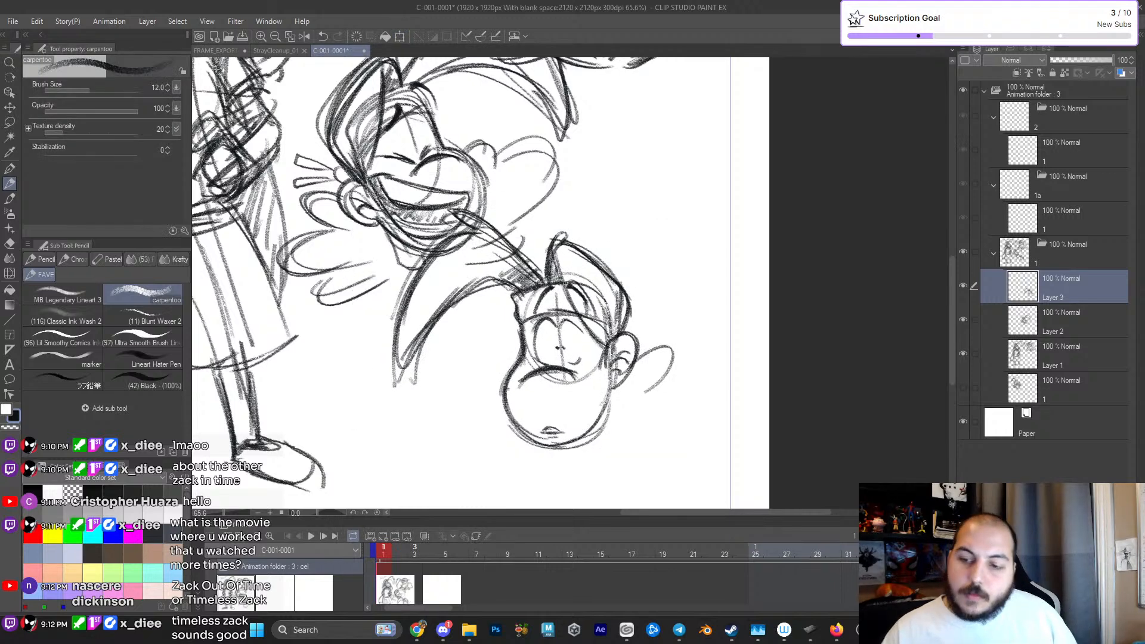
- Darken the back of the fourth head's hair and rough in curls behind the ear
{"action": "mouse_move", "coordinate": [513, 296]}
{"action": "left_mouse_down"}
{"action": "mouse_move", "coordinate": [519, 325]}
{"action": "mouse_move", "coordinate": [558, 296]}
{"action": "mouse_move", "coordinate": [557, 237]}
{"action": "left_mouse_up"}
{"action": "key", "text": "ctrl+z"}
{"action": "key", "text": "ctrl+z"}
{"action": "mouse_move", "coordinate": [545, 276]}
{"action": "left_mouse_down"}
{"action": "mouse_move", "coordinate": [546, 255]}
{"action": "mouse_move", "coordinate": [623, 293]}
{"action": "mouse_move", "coordinate": [621, 329]}
{"action": "left_mouse_up"}
{"action": "mouse_move", "coordinate": [610, 393]}
{"action": "left_mouse_down"}
{"action": "mouse_move", "coordinate": [626, 351]}
{"action": "mouse_move", "coordinate": [671, 345]}
{"action": "left_mouse_up"}
{"action": "mouse_move", "coordinate": [688, 346]}
{"action": "left_mouse_down"}
{"action": "mouse_move", "coordinate": [712, 349]}
{"action": "mouse_move", "coordinate": [708, 387]}
{"action": "left_mouse_up"}
- Sketch the fourth head's neck beneath the ear and jaw
{"action": "left_click_drag", "start_coordinate": [638, 410], "coordinate": [652, 406]}
{"action": "left_click_drag", "start_coordinate": [627, 346], "coordinate": [635, 407]}
{"action": "key", "text": "ctrl+z"}
{"action": "left_click_drag", "start_coordinate": [603, 421], "coordinate": [630, 407]}
{"action": "left_click_drag", "start_coordinate": [623, 359], "coordinate": [626, 400]}
{"action": "mouse_move", "coordinate": [523, 339]}
{"action": "left_mouse_down"}
{"action": "mouse_move", "coordinate": [514, 368]}
{"action": "mouse_move", "coordinate": [535, 424]}
{"action": "mouse_move", "coordinate": [513, 441]}
{"action": "mouse_move", "coordinate": [584, 427]}
{"action": "left_mouse_up"}
{"action": "key", "text": "ctrl+z"}
{"action": "key", "text": "ctrl+z"}
{"action": "key", "text": "ctrl+z"}
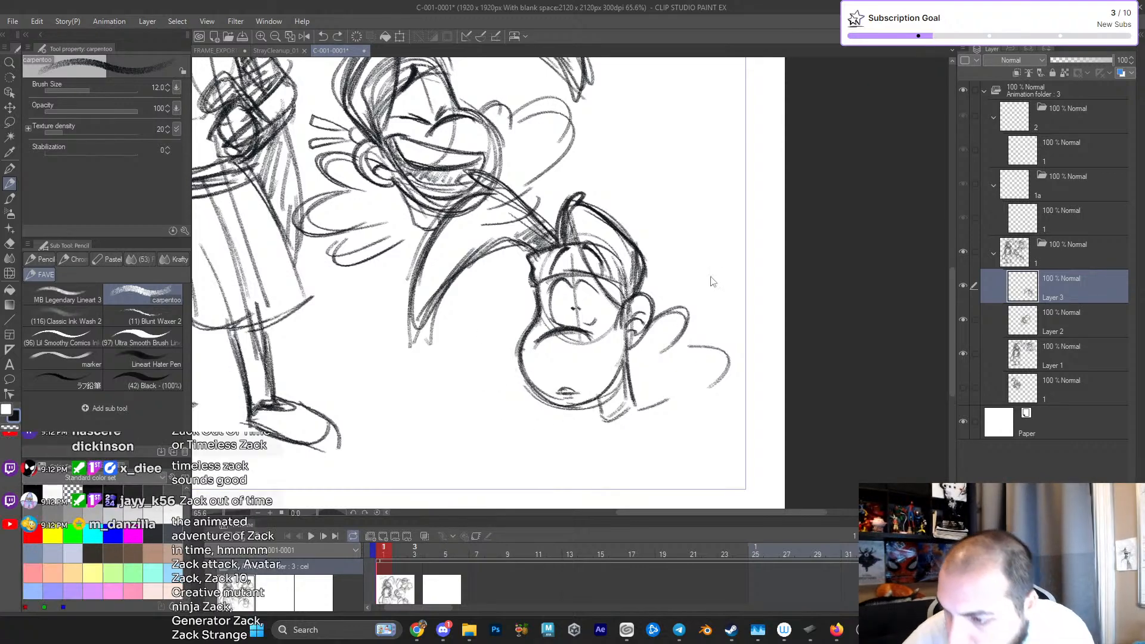
- Erase the rough curls behind the fourth head's ear and return to the pencil brush
{"action": "key", "text": "e"}
{"action": "left_click", "coordinate": [680, 298]}
{"action": "mouse_move", "coordinate": [680, 298]}
{"action": "left_mouse_down"}
{"action": "mouse_move", "coordinate": [659, 408]}
{"action": "mouse_move", "coordinate": [641, 421]}
{"action": "mouse_move", "coordinate": [714, 371]}
{"action": "mouse_move", "coordinate": [654, 350]}
{"action": "left_mouse_up"}
{"action": "key", "text": "p"}
{"action": "key", "text": "p"}
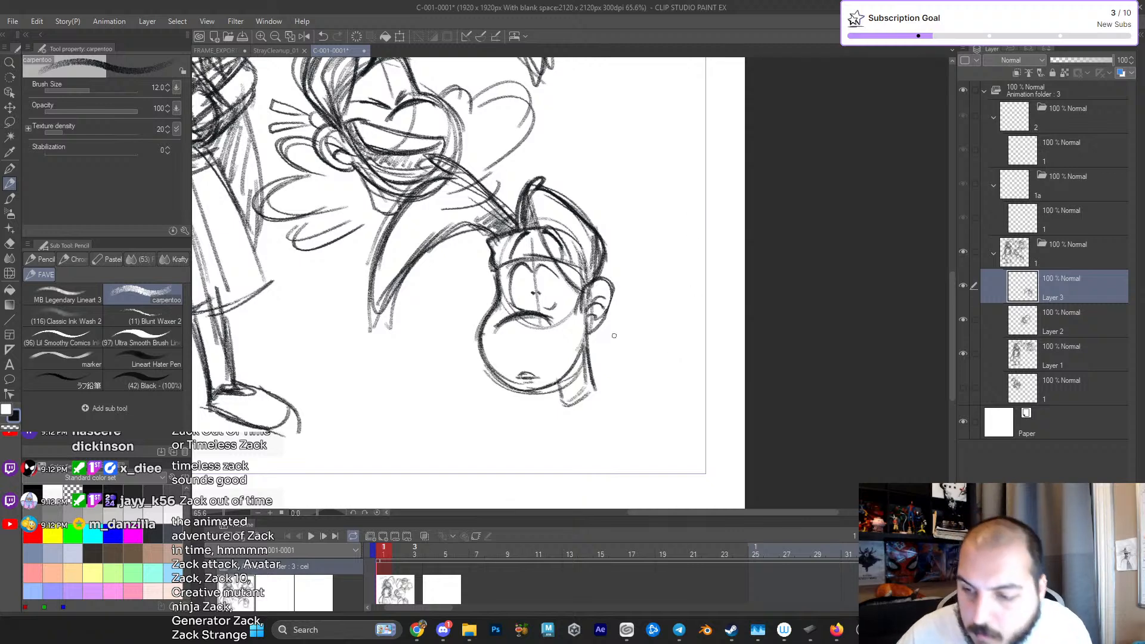
- Sketch new fluffy curl outlines behind the fourth head's ear and beside and under the muzzle
{"action": "mouse_move", "coordinate": [593, 324]}
{"action": "left_mouse_down"}
{"action": "mouse_move", "coordinate": [608, 304]}
{"action": "mouse_move", "coordinate": [640, 321]}
{"action": "left_mouse_up"}
{"action": "left_click_drag", "start_coordinate": [596, 402], "coordinate": [658, 397]}
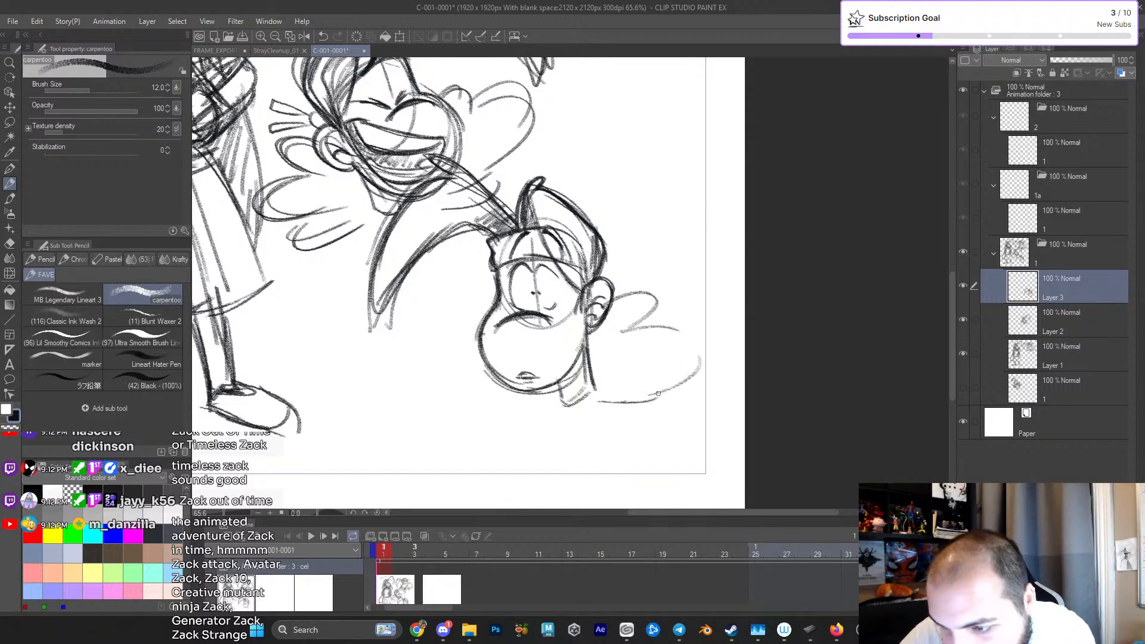
{"action": "mouse_move", "coordinate": [481, 326]}
{"action": "left_mouse_down"}
{"action": "mouse_move", "coordinate": [453, 325]}
{"action": "mouse_move", "coordinate": [474, 356]}
{"action": "left_mouse_up"}
{"action": "left_click_drag", "start_coordinate": [461, 376], "coordinate": [500, 403]}
{"action": "key", "text": "ctrl+z"}
{"action": "key", "text": "ctrl+z"}
{"action": "mouse_move", "coordinate": [474, 328]}
{"action": "left_mouse_down"}
{"action": "mouse_move", "coordinate": [471, 363]}
{"action": "mouse_move", "coordinate": [504, 411]}
{"action": "mouse_move", "coordinate": [552, 425]}
{"action": "mouse_move", "coordinate": [558, 411]}
{"action": "left_mouse_up"}
- Reinforce the curls behind the fourth head's ear with darker overlapping strokes and darken the ear's inner folds
{"action": "left_click_drag", "start_coordinate": [595, 328], "coordinate": [650, 298]}
{"action": "mouse_move", "coordinate": [617, 343]}
{"action": "left_mouse_down"}
{"action": "mouse_move", "coordinate": [669, 350]}
{"action": "mouse_move", "coordinate": [694, 394]}
{"action": "left_mouse_up"}
{"action": "mouse_move", "coordinate": [597, 402]}
{"action": "left_mouse_down"}
{"action": "mouse_move", "coordinate": [639, 412]}
{"action": "mouse_move", "coordinate": [629, 399]}
{"action": "mouse_move", "coordinate": [644, 402]}
{"action": "mouse_move", "coordinate": [661, 335]}
{"action": "mouse_move", "coordinate": [620, 330]}
{"action": "left_mouse_up"}
{"action": "mouse_move", "coordinate": [617, 329]}
{"action": "left_mouse_down"}
{"action": "mouse_move", "coordinate": [625, 300]}
{"action": "mouse_move", "coordinate": [598, 312]}
{"action": "left_mouse_up"}
{"action": "left_click_drag", "start_coordinate": [634, 301], "coordinate": [632, 335]}
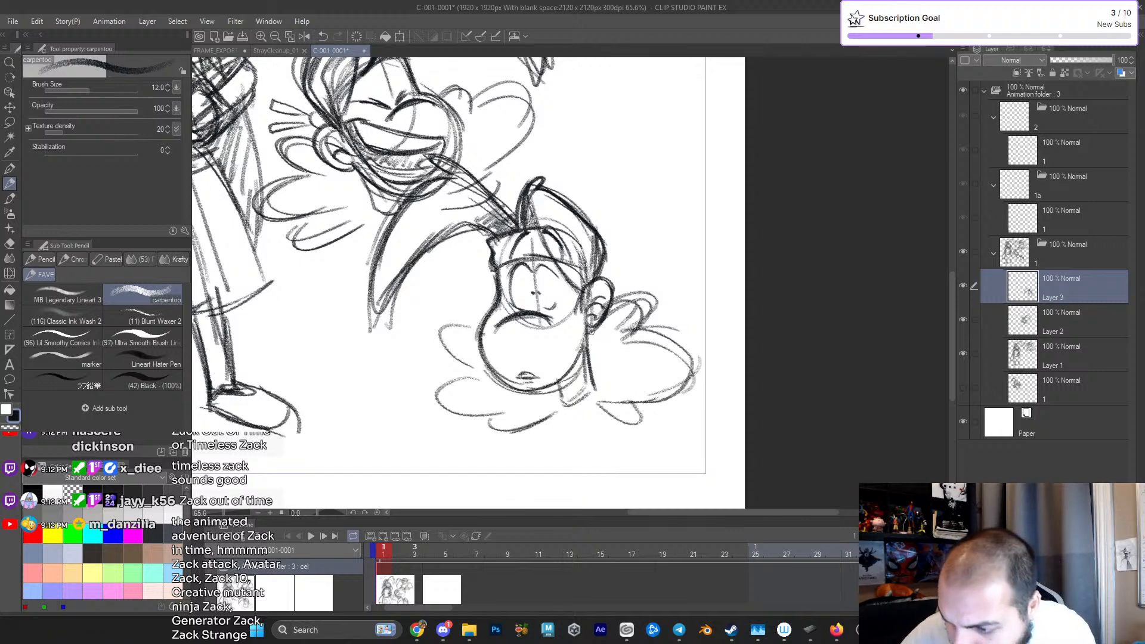
{"action": "left_click_drag", "start_coordinate": [603, 287], "coordinate": [591, 310]}
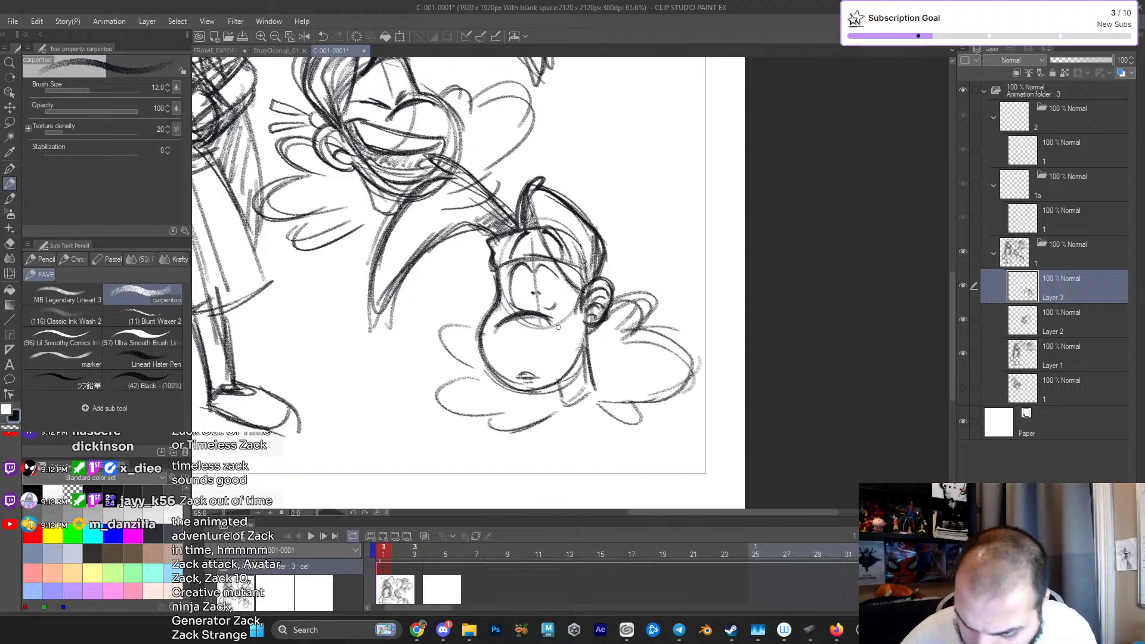
- Sketch the collar around the fourth head's neck and build up the curls on both sides of it
{"action": "mouse_move", "coordinate": [470, 339]}
{"action": "left_mouse_down"}
{"action": "mouse_move", "coordinate": [479, 377]}
{"action": "mouse_move", "coordinate": [447, 400]}
{"action": "mouse_move", "coordinate": [508, 411]}
{"action": "mouse_move", "coordinate": [497, 426]}
{"action": "mouse_move", "coordinate": [554, 409]}
{"action": "mouse_move", "coordinate": [556, 399]}
{"action": "mouse_move", "coordinate": [557, 412]}
{"action": "mouse_move", "coordinate": [536, 415]}
{"action": "mouse_move", "coordinate": [553, 393]}
{"action": "mouse_move", "coordinate": [542, 428]}
{"action": "mouse_move", "coordinate": [563, 409]}
{"action": "mouse_move", "coordinate": [573, 432]}
{"action": "mouse_move", "coordinate": [607, 384]}
{"action": "mouse_move", "coordinate": [600, 424]}
{"action": "mouse_move", "coordinate": [598, 375]}
{"action": "mouse_move", "coordinate": [632, 418]}
{"action": "left_mouse_up"}
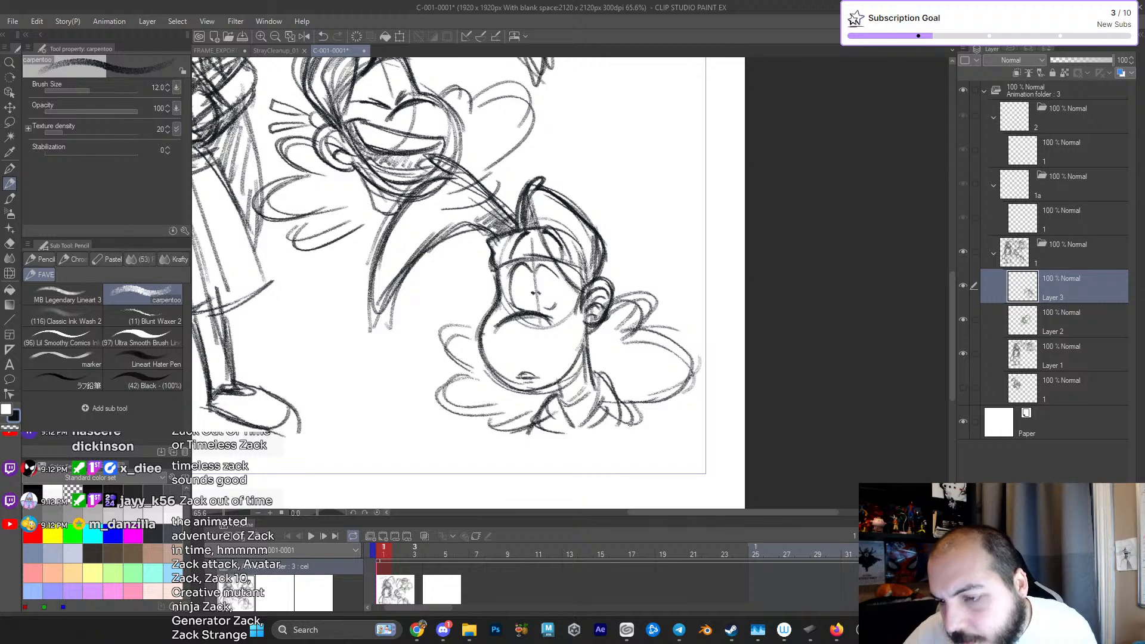
{"action": "mouse_move", "coordinate": [479, 351]}
{"action": "left_mouse_down"}
{"action": "mouse_move", "coordinate": [444, 375]}
{"action": "mouse_move", "coordinate": [523, 427]}
{"action": "left_mouse_up"}
{"action": "mouse_move", "coordinate": [595, 335]}
{"action": "left_mouse_down"}
{"action": "mouse_move", "coordinate": [646, 341]}
{"action": "mouse_move", "coordinate": [662, 386]}
{"action": "mouse_move", "coordinate": [621, 421]}
{"action": "left_mouse_up"}
{"action": "left_click_drag", "start_coordinate": [593, 322], "coordinate": [619, 332]}
- Darken the fourth head's long hair lock and draw the headband's knot and loose tails behind the ear
{"action": "left_click_drag", "start_coordinate": [438, 245], "coordinate": [368, 322]}
{"action": "mouse_move", "coordinate": [377, 264]}
{"action": "left_mouse_down"}
{"action": "mouse_move", "coordinate": [367, 325]}
{"action": "mouse_move", "coordinate": [446, 242]}
{"action": "mouse_move", "coordinate": [493, 239]}
{"action": "left_mouse_up"}
{"action": "left_click_drag", "start_coordinate": [587, 265], "coordinate": [602, 303]}
{"action": "mouse_move", "coordinate": [562, 232]}
{"action": "left_mouse_down"}
{"action": "mouse_move", "coordinate": [618, 294]}
{"action": "mouse_move", "coordinate": [661, 283]}
{"action": "mouse_move", "coordinate": [685, 317]}
{"action": "mouse_move", "coordinate": [662, 295]}
{"action": "left_mouse_up"}
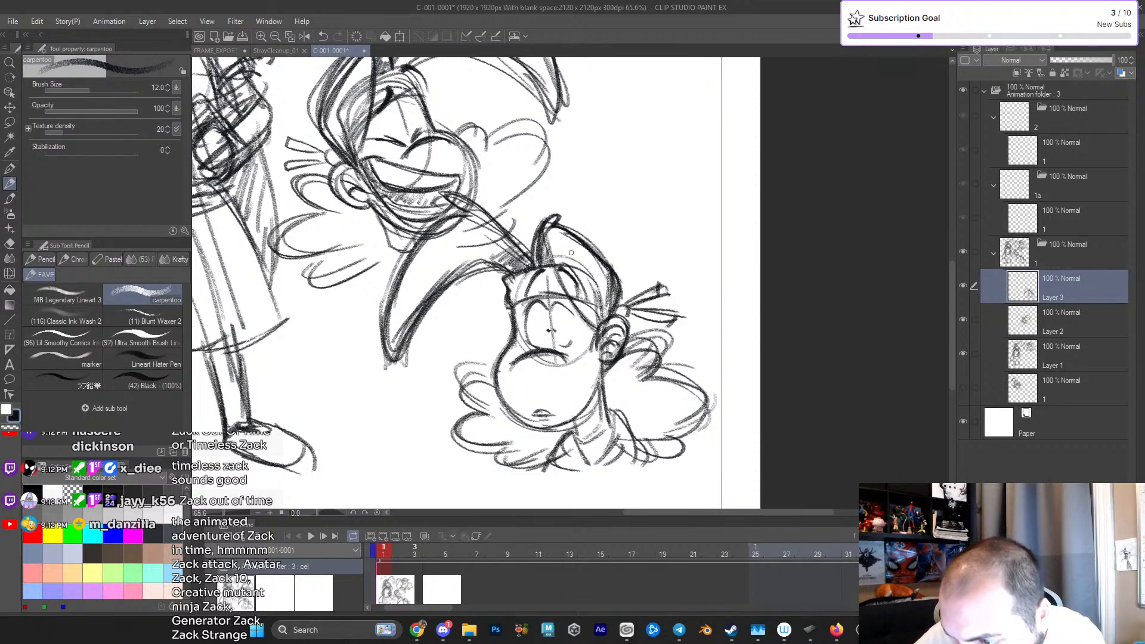
- Darken the curls beside the fourth head's muzzle and behind its ear
{"action": "mouse_move", "coordinate": [514, 322]}
{"action": "left_mouse_down"}
{"action": "mouse_move", "coordinate": [489, 394]}
{"action": "mouse_move", "coordinate": [459, 397]}
{"action": "mouse_move", "coordinate": [458, 439]}
{"action": "left_mouse_up"}
{"action": "left_click_drag", "start_coordinate": [544, 448], "coordinate": [505, 461]}
{"action": "left_click_drag", "start_coordinate": [620, 358], "coordinate": [646, 369]}
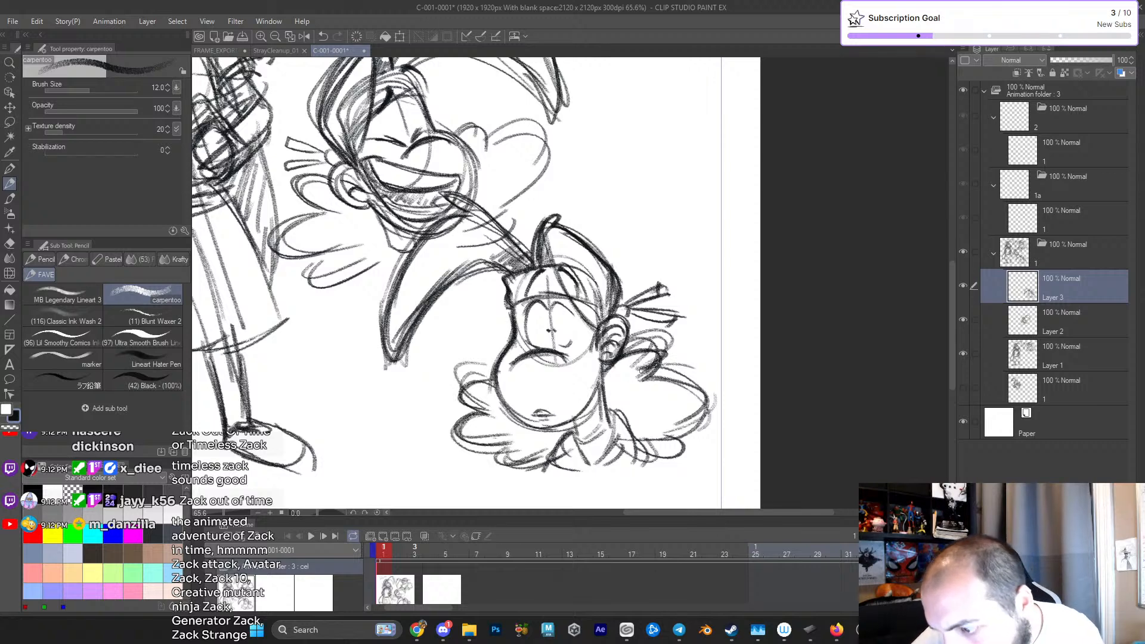
- Darken the lower lid line of the fourth head's eye nearest the ear
{"action": "scroll", "coordinate": [679, 412], "scroll_direction": "down", "scroll_amount": 3}
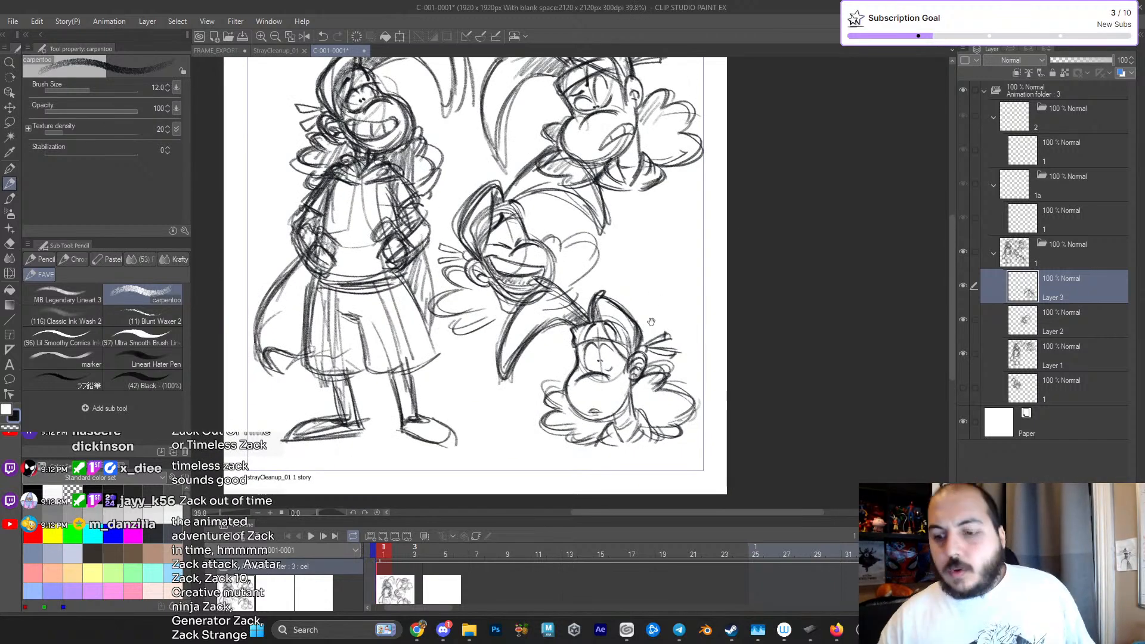
{"action": "left_click_drag", "start_coordinate": [648, 326], "coordinate": [647, 273]}
{"action": "scroll", "coordinate": [649, 328], "scroll_direction": "up", "scroll_amount": 4}
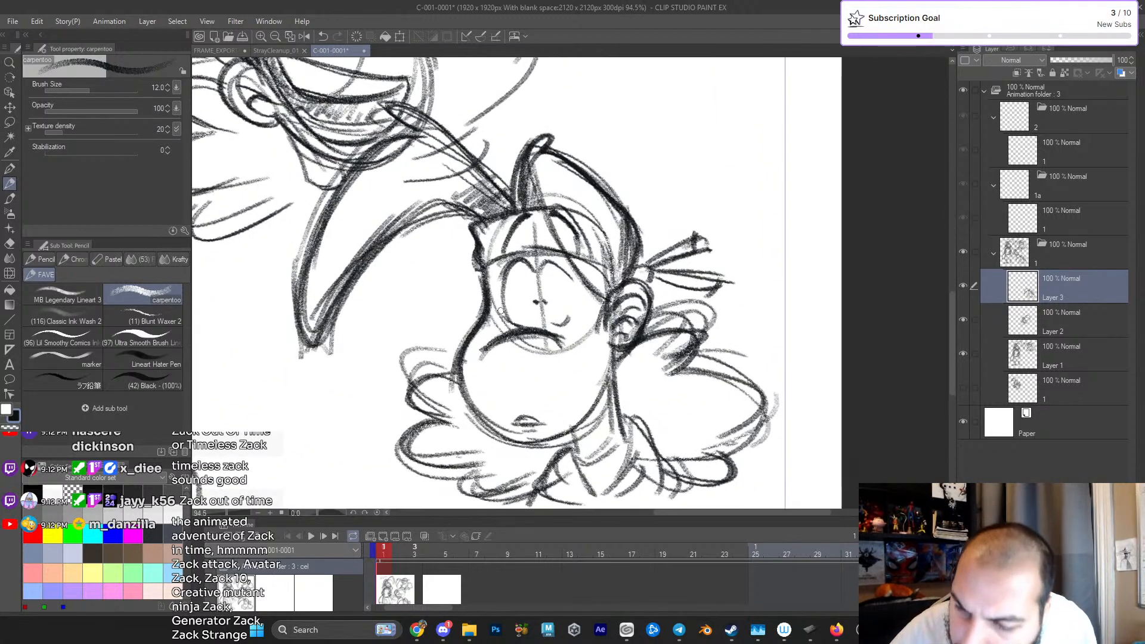
{"action": "left_click_drag", "start_coordinate": [547, 327], "coordinate": [583, 312]}
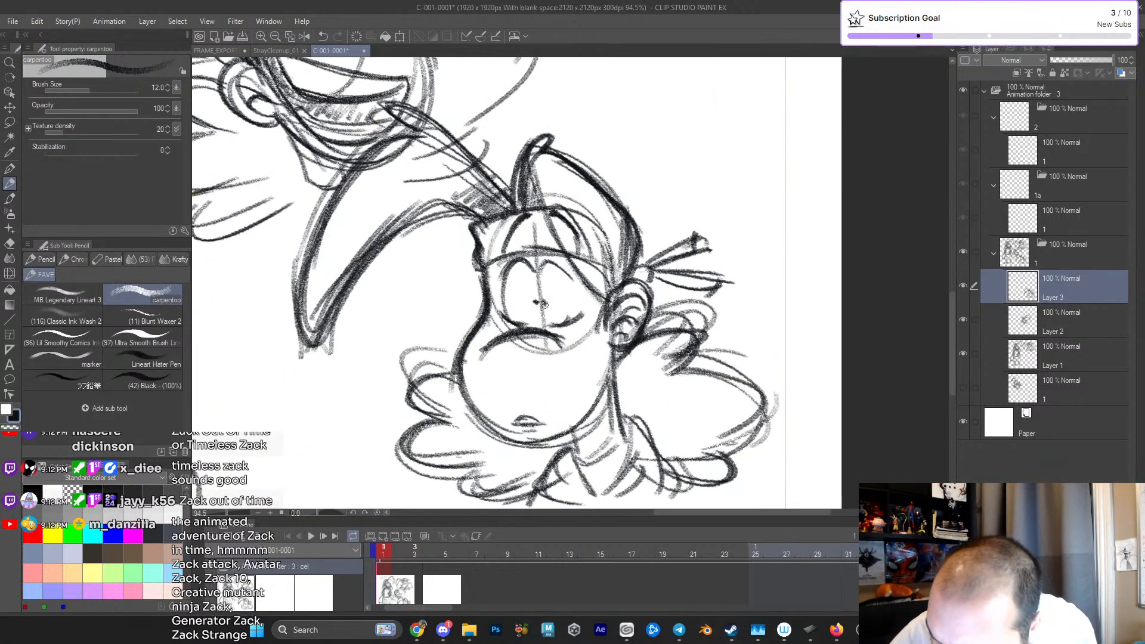
{"action": "scroll", "coordinate": [553, 311], "scroll_direction": "down", "scroll_amount": 3}
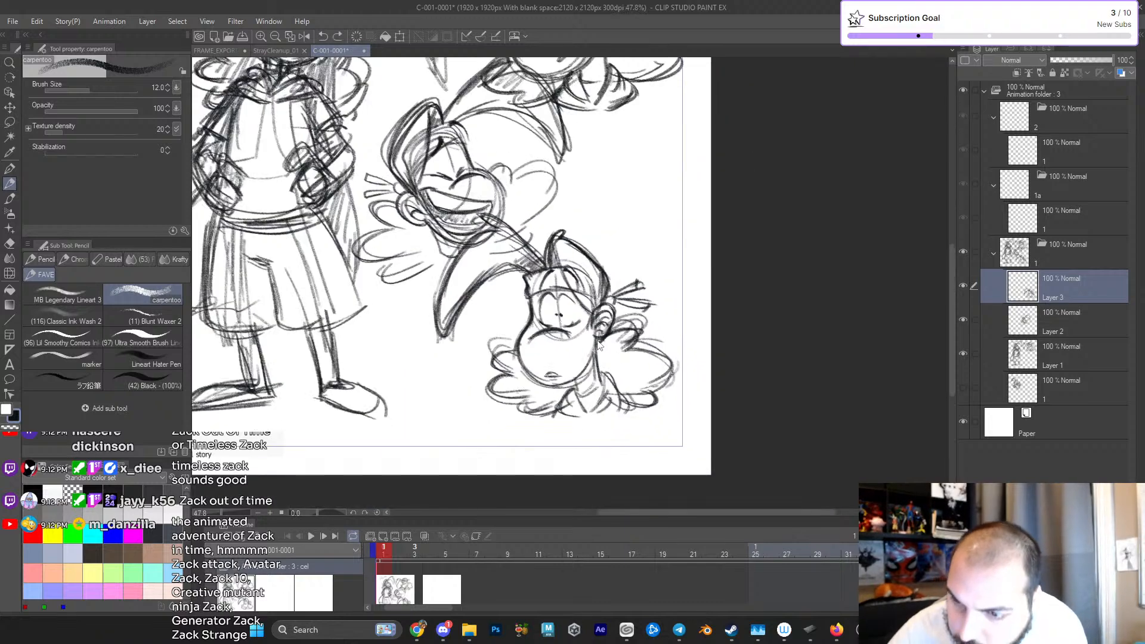
{"action": "scroll", "coordinate": [584, 319], "scroll_direction": "up", "scroll_amount": 4}
{"action": "scroll", "coordinate": [506, 302], "scroll_direction": "down", "scroll_amount": 2}
{"action": "scroll", "coordinate": [634, 279], "scroll_direction": "down", "scroll_amount": 4}
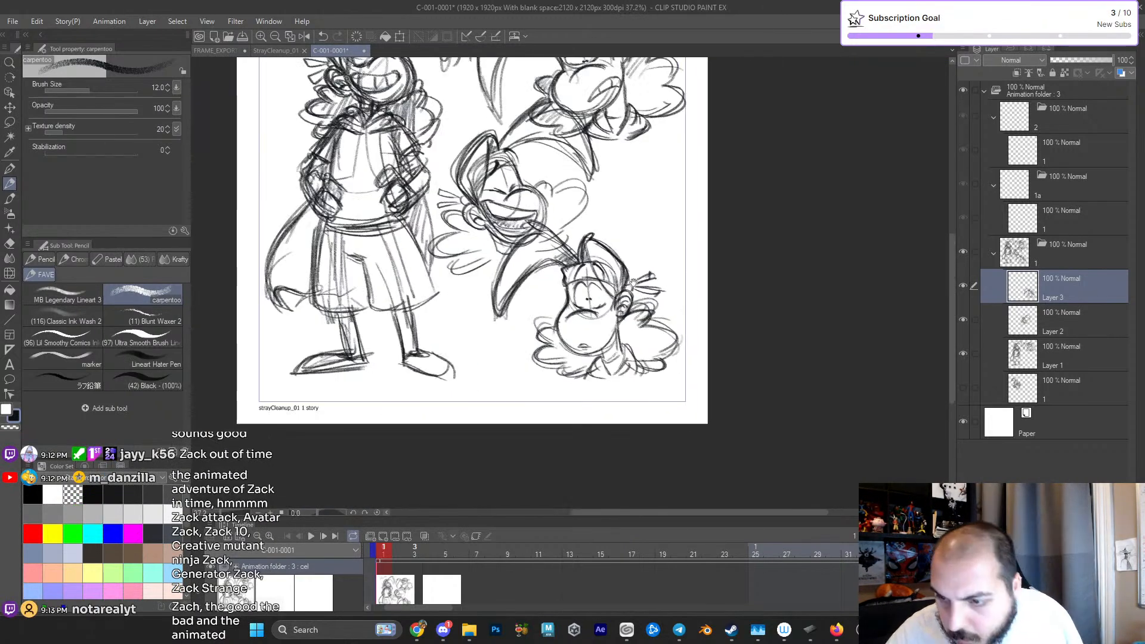
- Scale the fourth head on Layer 3 down to 82 percent, keeping it in the lower-right corner of the page
{"action": "scroll", "coordinate": [633, 278], "scroll_direction": "up", "scroll_amount": 2}
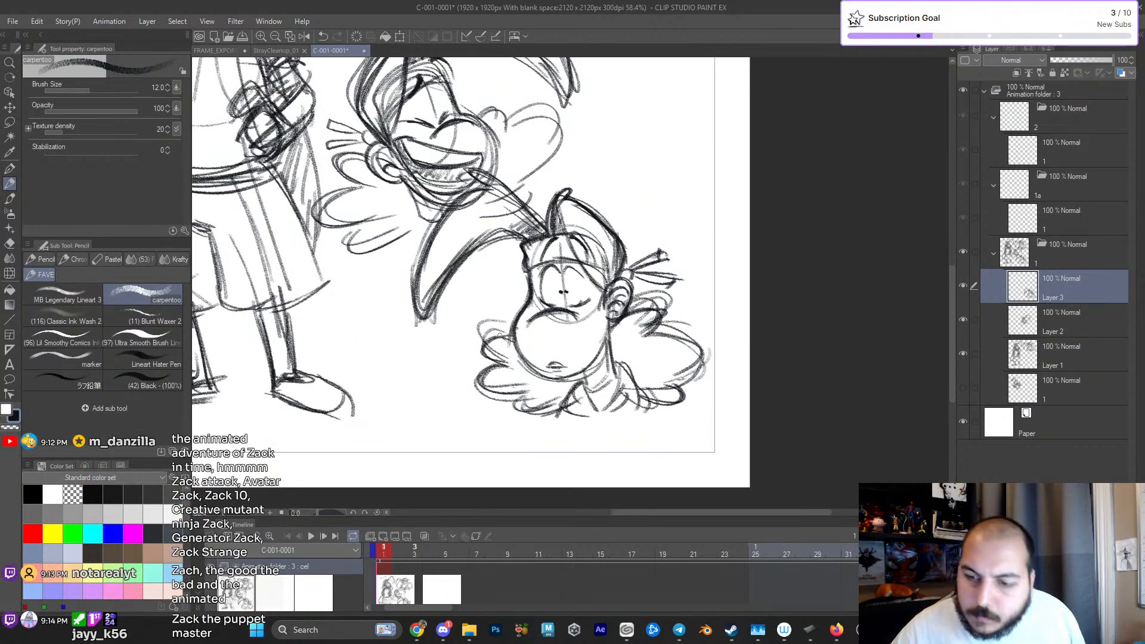
{"action": "scroll", "coordinate": [613, 388], "scroll_direction": "down", "scroll_amount": 2}
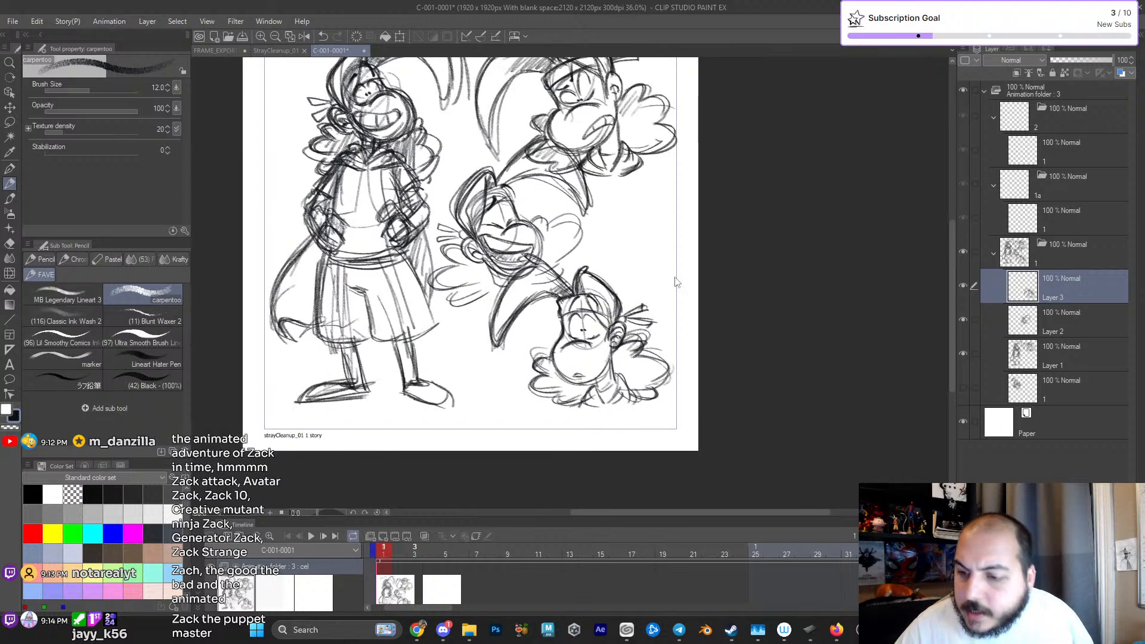
{"action": "scroll", "coordinate": [640, 343], "scroll_direction": "down", "scroll_amount": 1}
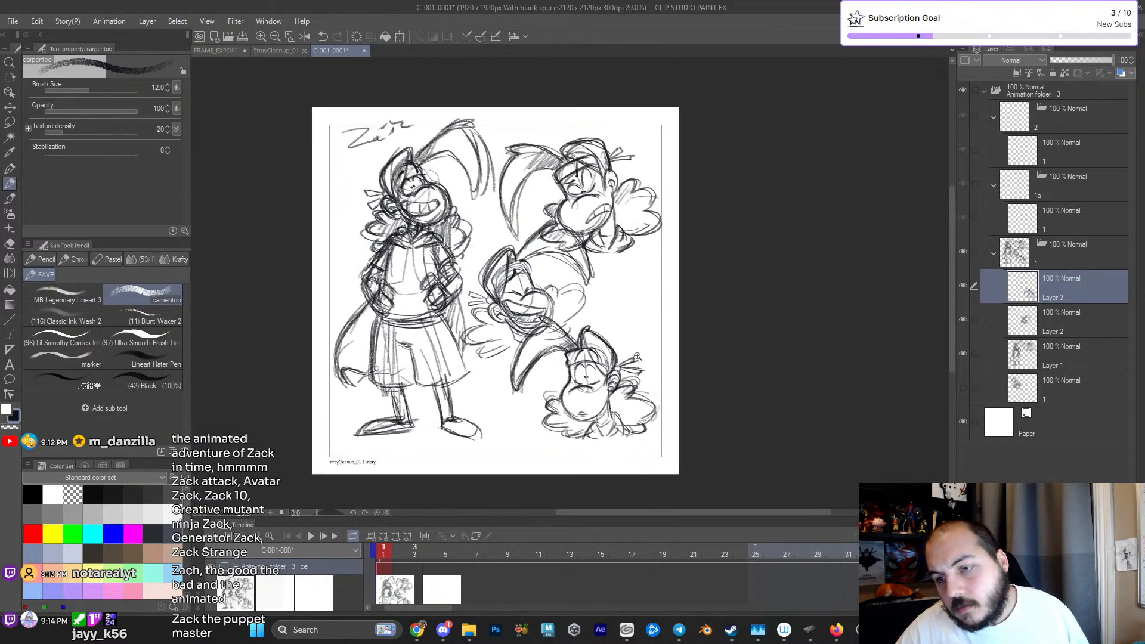
{"action": "key", "text": "ctrl+t"}
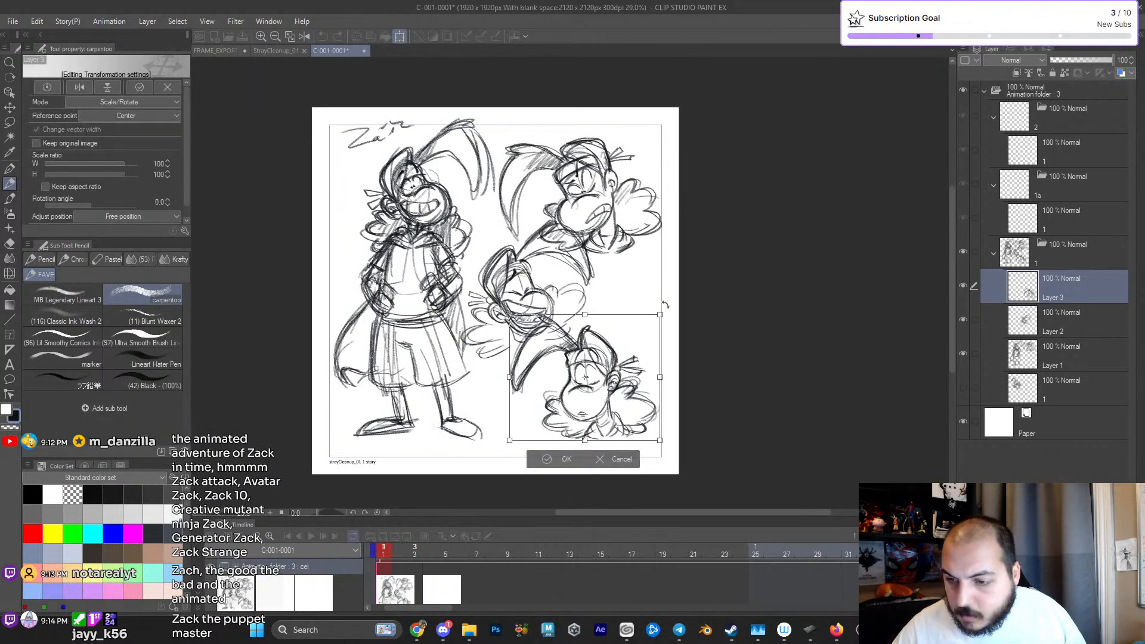
{"action": "mouse_move", "coordinate": [659, 314]}
{"action": "left_mouse_down"}
{"action": "mouse_move", "coordinate": [629, 356]}
{"action": "mouse_move", "coordinate": [636, 331]}
{"action": "mouse_move", "coordinate": [638, 349]}
{"action": "left_mouse_up"}
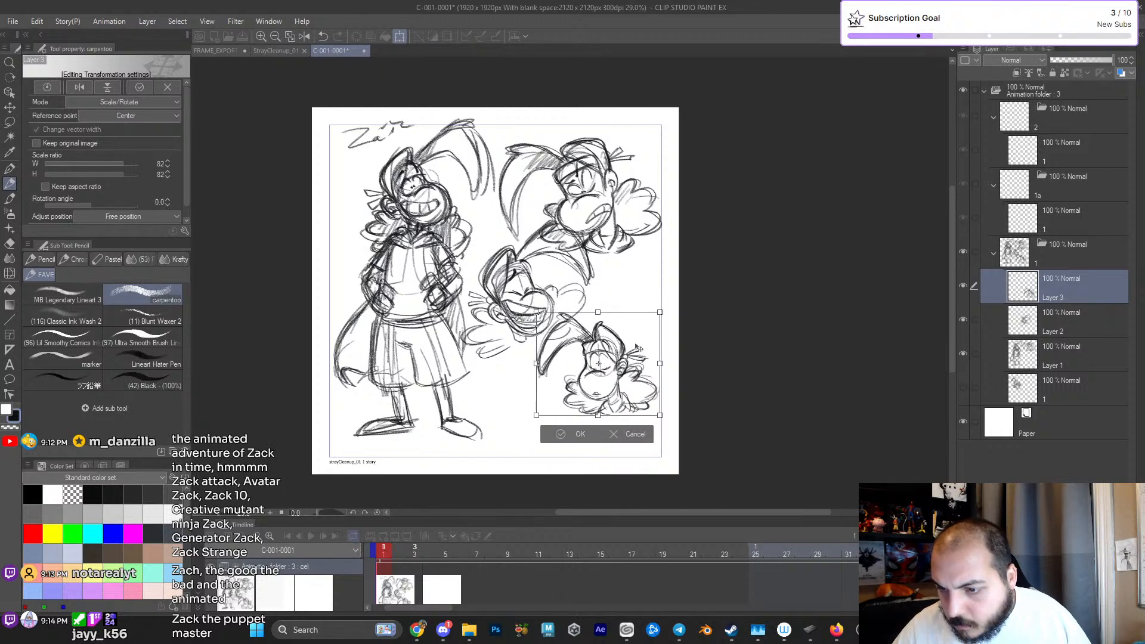
{"action": "key", "text": "Return"}
- Hatch shading into the curls beside the fourth head's neck and under its muzzle
{"action": "scroll", "coordinate": [597, 346], "scroll_direction": "up", "scroll_amount": 6}
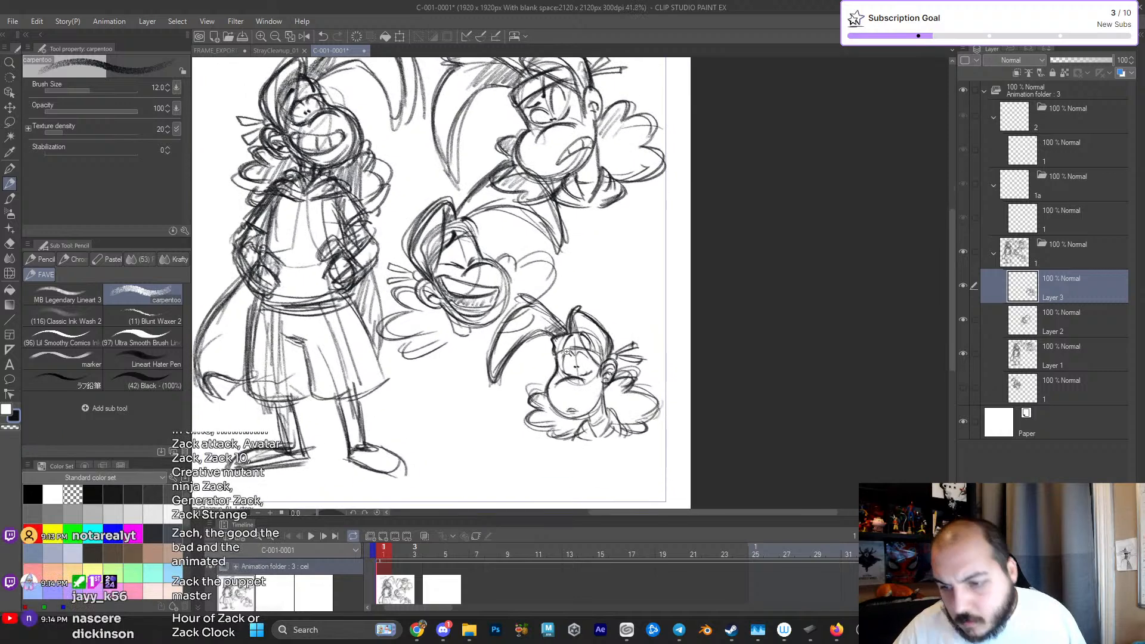
{"action": "mouse_move", "coordinate": [522, 395]}
{"action": "left_mouse_down"}
{"action": "mouse_move", "coordinate": [492, 431]}
{"action": "mouse_move", "coordinate": [495, 465]}
{"action": "mouse_move", "coordinate": [581, 492]}
{"action": "left_mouse_up"}
{"action": "mouse_move", "coordinate": [617, 433]}
{"action": "left_mouse_down"}
{"action": "mouse_move", "coordinate": [572, 468]}
{"action": "mouse_move", "coordinate": [563, 445]}
{"action": "left_mouse_up"}
{"action": "mouse_move", "coordinate": [655, 392]}
{"action": "left_mouse_down"}
{"action": "mouse_move", "coordinate": [663, 410]}
{"action": "mouse_move", "coordinate": [687, 405]}
{"action": "mouse_move", "coordinate": [703, 423]}
{"action": "left_mouse_up"}
{"action": "scroll", "coordinate": [704, 423], "scroll_direction": "down", "scroll_amount": 2}
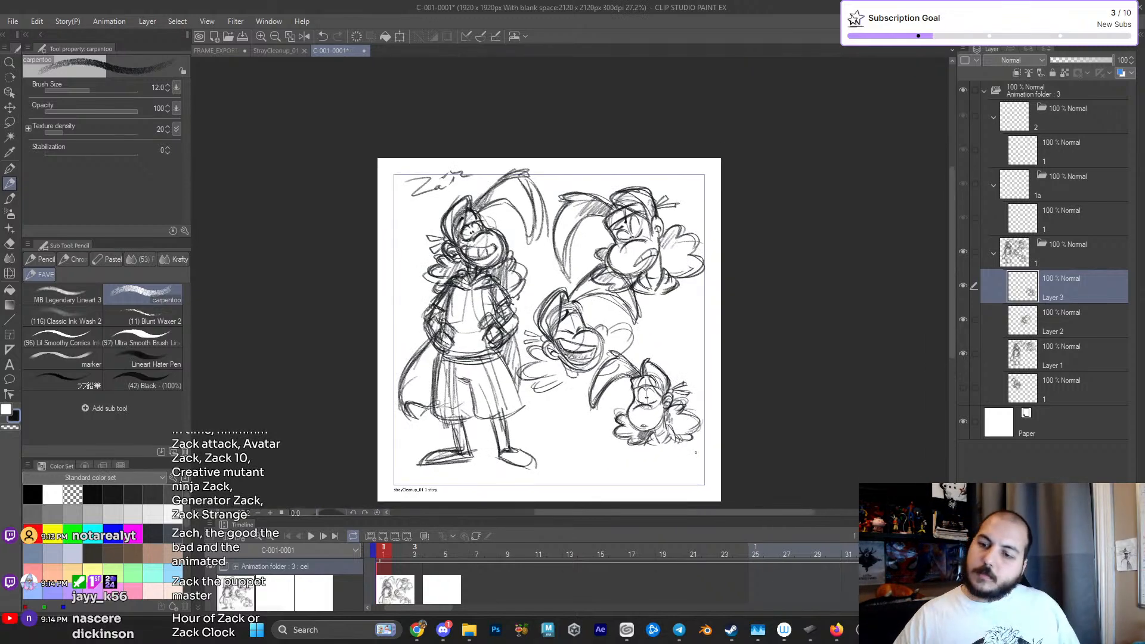
- Enlarge the fourth head slightly and shift it down toward the page's lower-right corner
{"action": "key", "text": "ctrl+t"}
{"action": "left_click_drag", "start_coordinate": [703, 349], "coordinate": [712, 342]}
{"action": "left_click_drag", "start_coordinate": [684, 399], "coordinate": [678, 416]}
{"action": "key", "text": "Return"}
- Sketch a pointing hand beside the laughing third head's muzzle on Layer 2
{"action": "scroll", "coordinate": [776, 272], "scroll_direction": "up", "scroll_amount": 2}
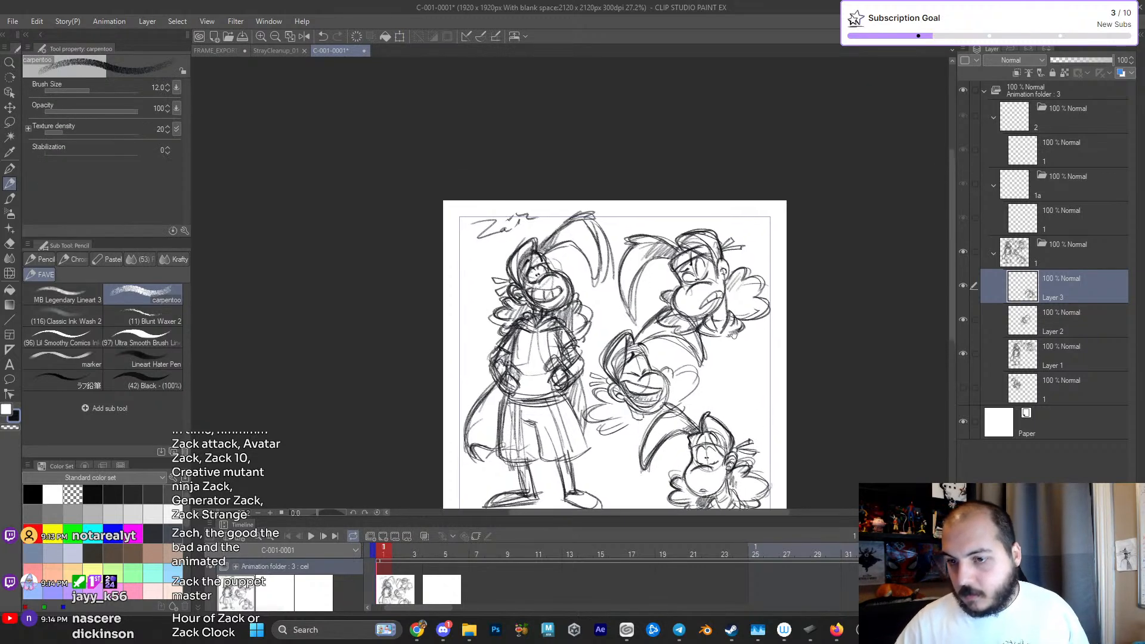
{"action": "scroll", "coordinate": [775, 274], "scroll_direction": "up", "scroll_amount": 2}
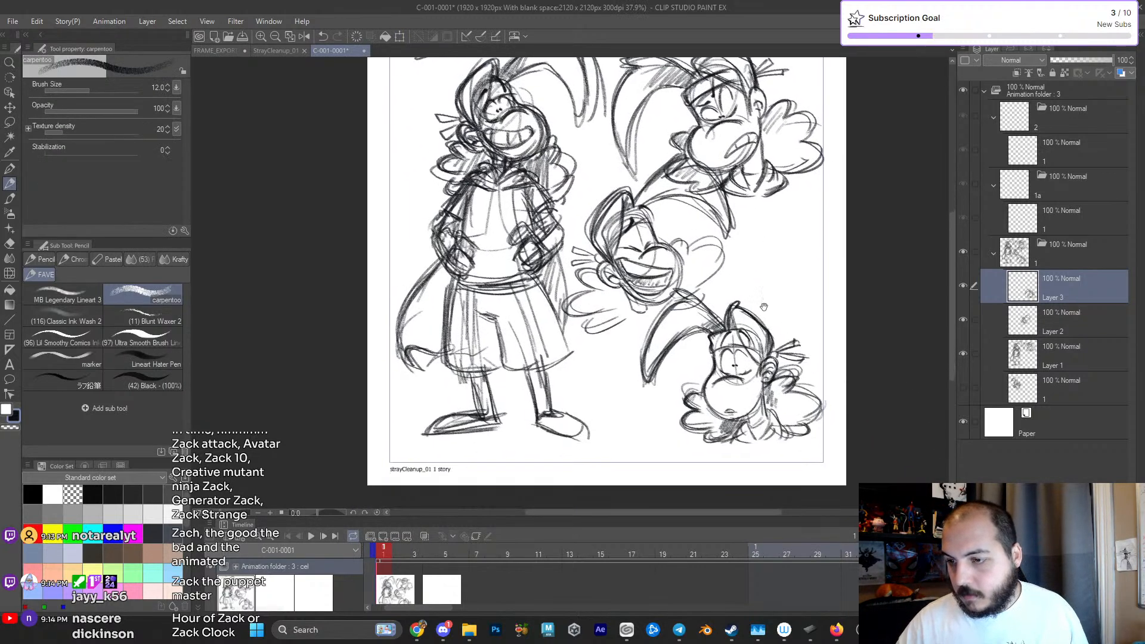
{"action": "left_click", "coordinate": [1048, 325]}
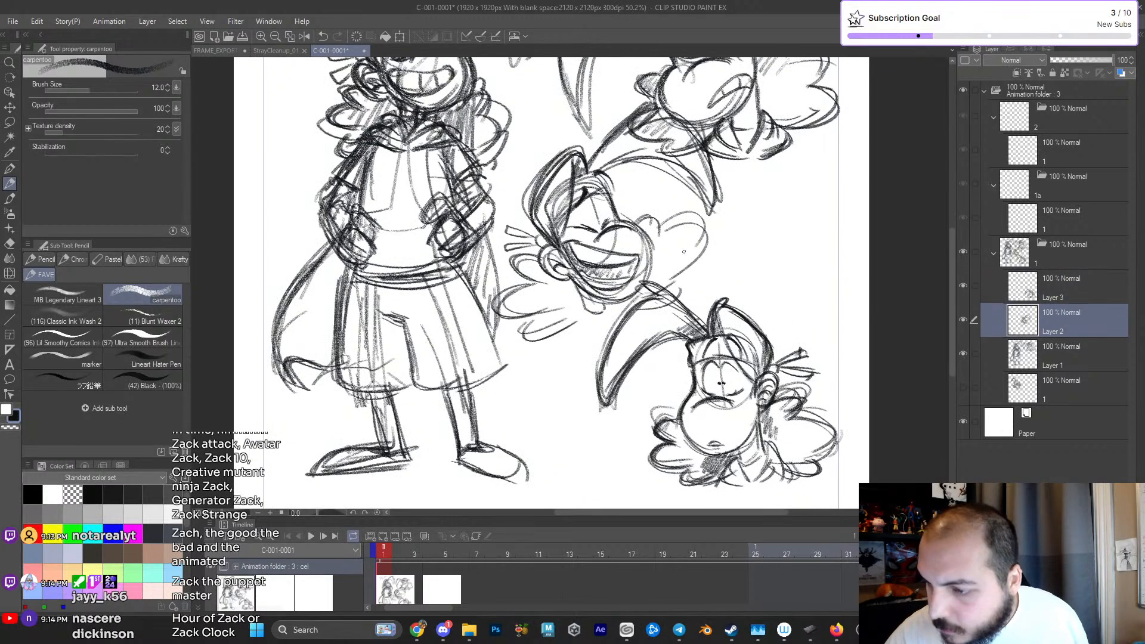
{"action": "left_click_drag", "start_coordinate": [710, 246], "coordinate": [749, 239]}
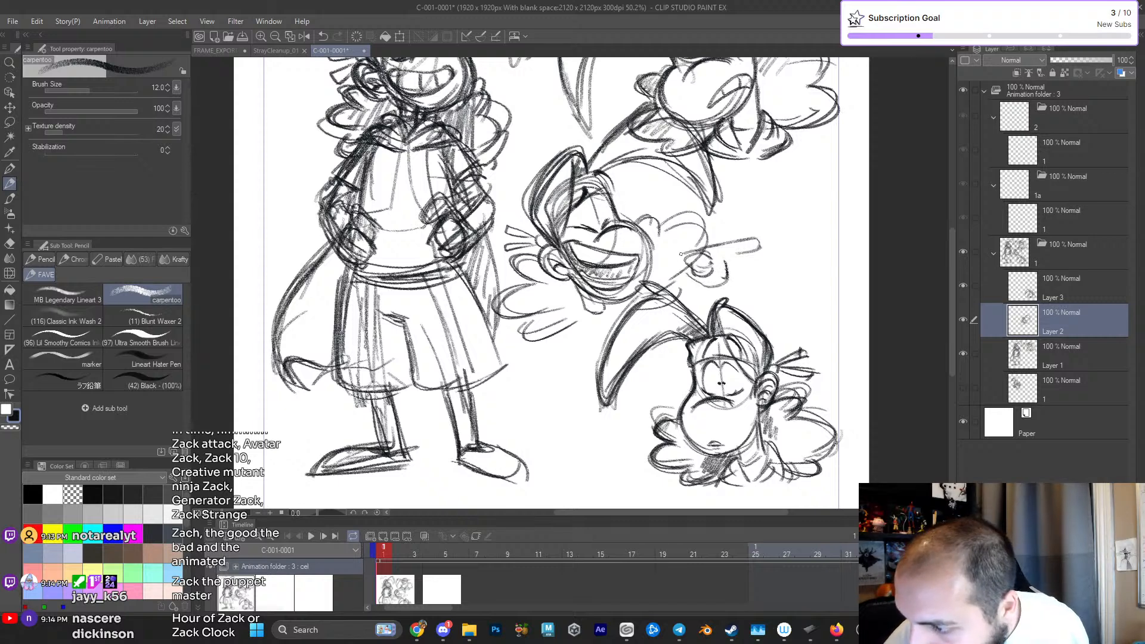
{"action": "mouse_move", "coordinate": [728, 240]}
{"action": "left_mouse_down"}
{"action": "mouse_move", "coordinate": [729, 290]}
{"action": "mouse_move", "coordinate": [700, 289]}
{"action": "mouse_move", "coordinate": [727, 288]}
{"action": "mouse_move", "coordinate": [729, 256]}
{"action": "mouse_move", "coordinate": [742, 255]}
{"action": "mouse_move", "coordinate": [733, 249]}
{"action": "mouse_move", "coordinate": [768, 236]}
{"action": "left_mouse_up"}
{"action": "left_click_drag", "start_coordinate": [747, 255], "coordinate": [765, 251]}
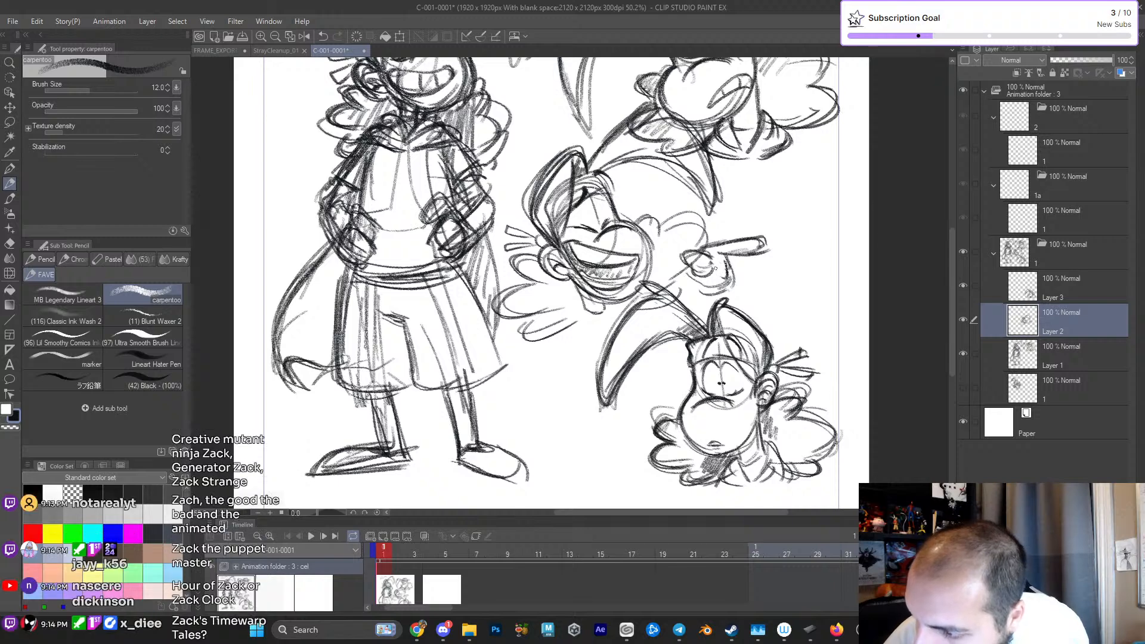
{"action": "mouse_move", "coordinate": [717, 281]}
{"action": "left_mouse_down"}
{"action": "mouse_move", "coordinate": [732, 290]}
{"action": "mouse_move", "coordinate": [686, 253]}
{"action": "mouse_move", "coordinate": [752, 241]}
{"action": "left_mouse_up"}
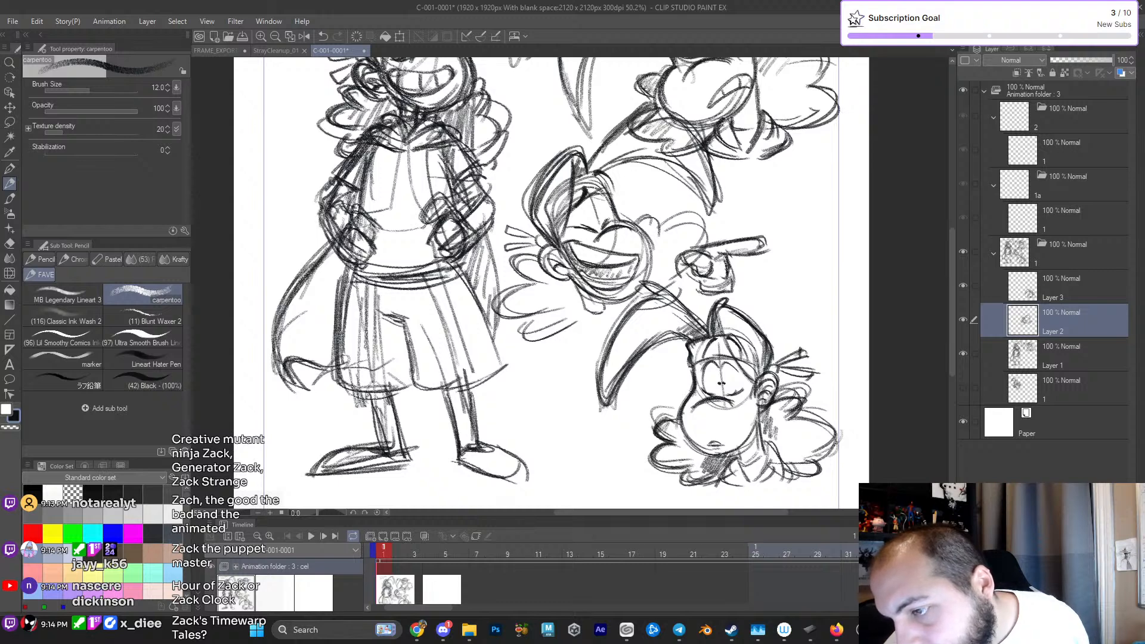
- Erase the pointing hand and the curl lines around it beside the laughing third head
{"action": "key", "text": "e"}
{"action": "mouse_move", "coordinate": [715, 254]}
{"action": "left_mouse_down"}
{"action": "mouse_move", "coordinate": [680, 256]}
{"action": "mouse_move", "coordinate": [685, 268]}
{"action": "mouse_move", "coordinate": [721, 283]}
{"action": "left_mouse_up"}
{"action": "left_click_drag", "start_coordinate": [753, 242], "coordinate": [681, 269]}
{"action": "key", "text": "p"}
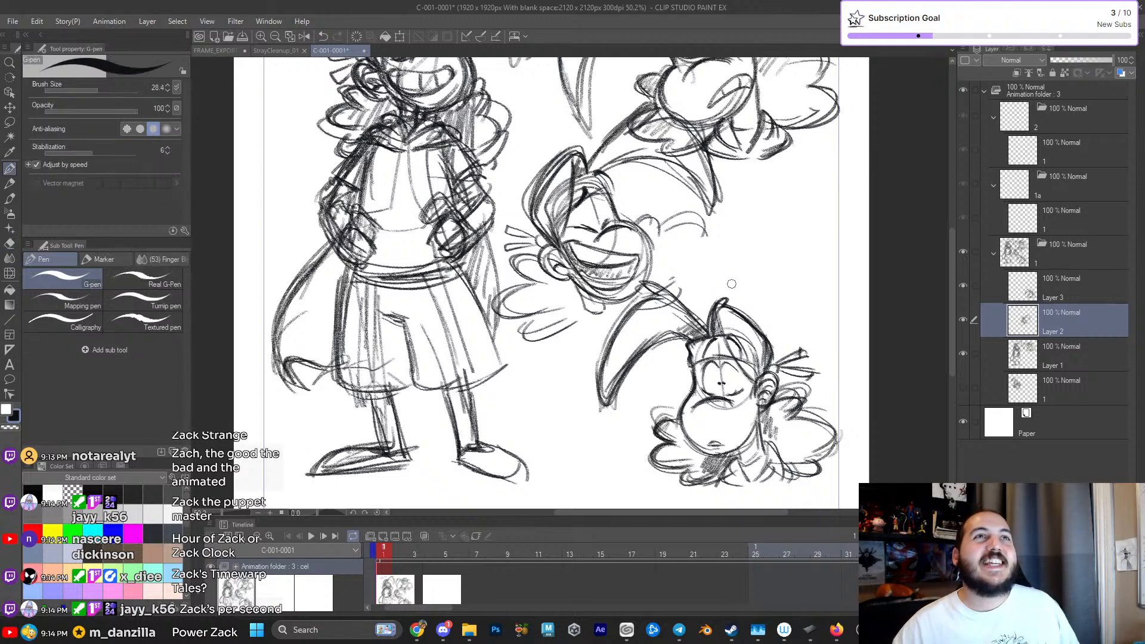
- Redraw the outer curl contour beside the laughing third head's muzzle with the carpentoo pencil
{"action": "key", "text": "p"}
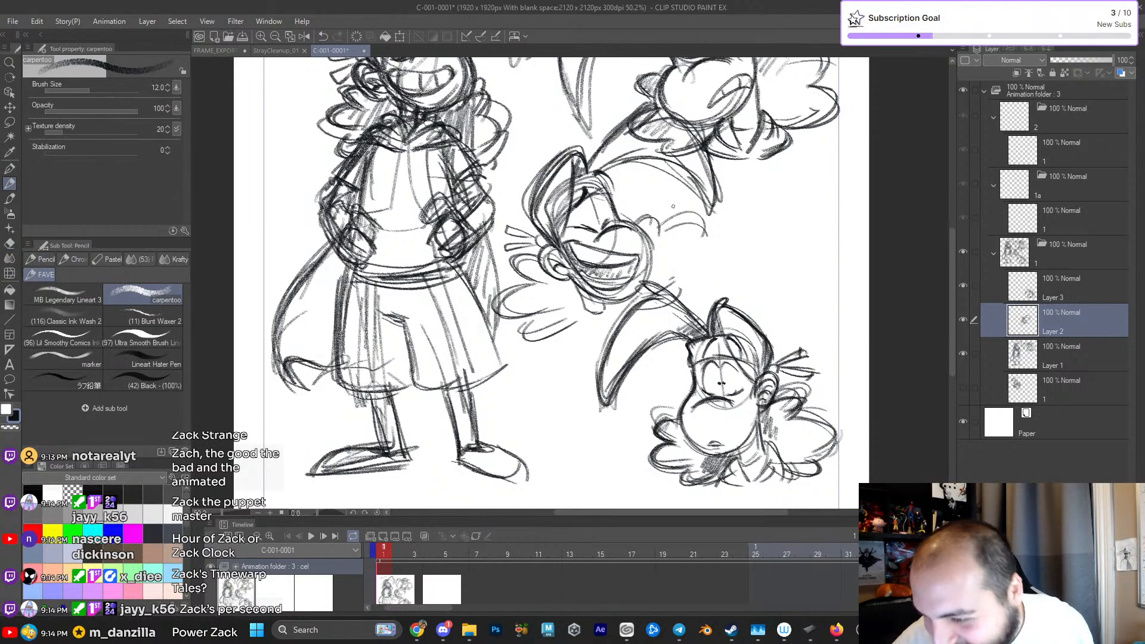
{"action": "left_click_drag", "start_coordinate": [702, 228], "coordinate": [680, 267]}
{"action": "scroll", "coordinate": [662, 285], "scroll_direction": "down", "scroll_amount": 3}
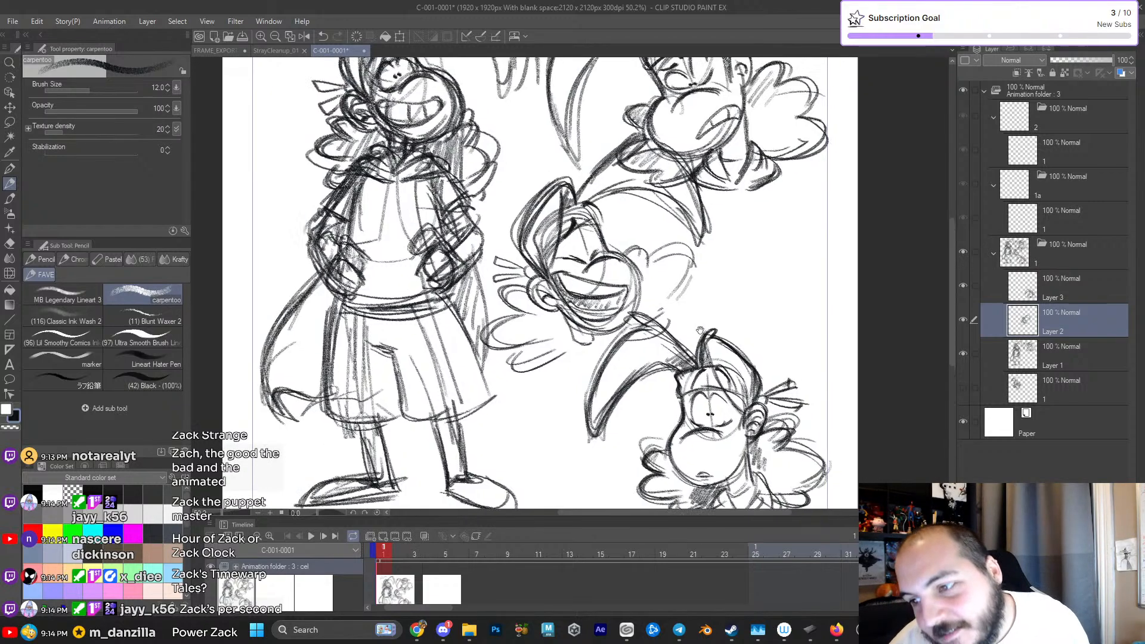
{"action": "scroll", "coordinate": [701, 327], "scroll_direction": "up", "scroll_amount": 3}
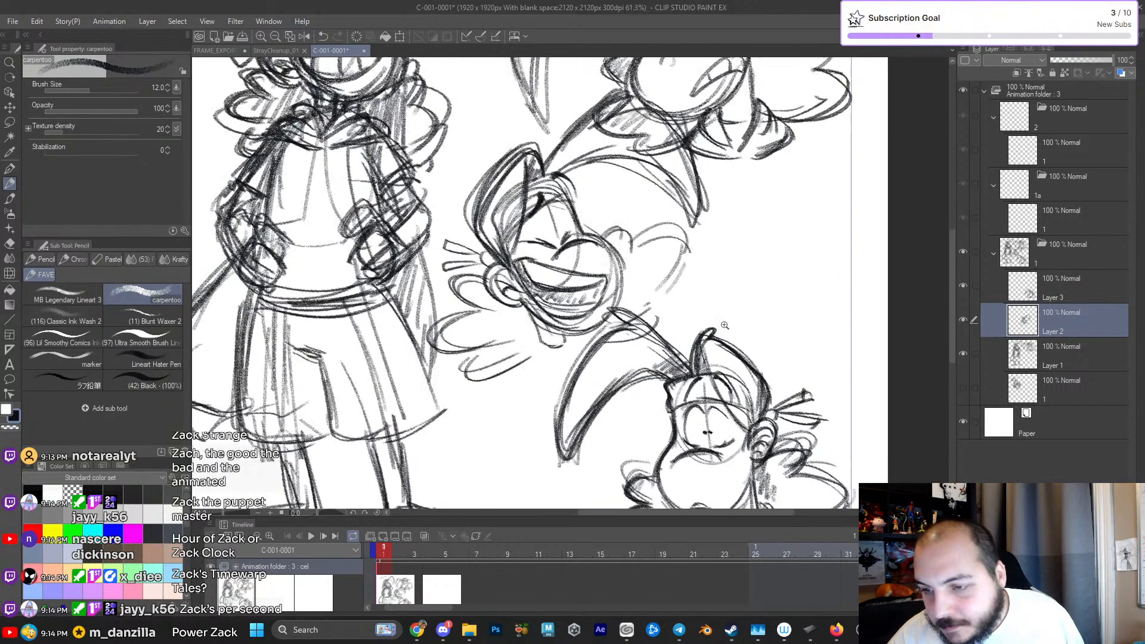
{"action": "mouse_move", "coordinate": [668, 300]}
{"action": "left_mouse_down"}
{"action": "mouse_move", "coordinate": [640, 313]}
{"action": "mouse_move", "coordinate": [668, 300]}
{"action": "left_mouse_up"}
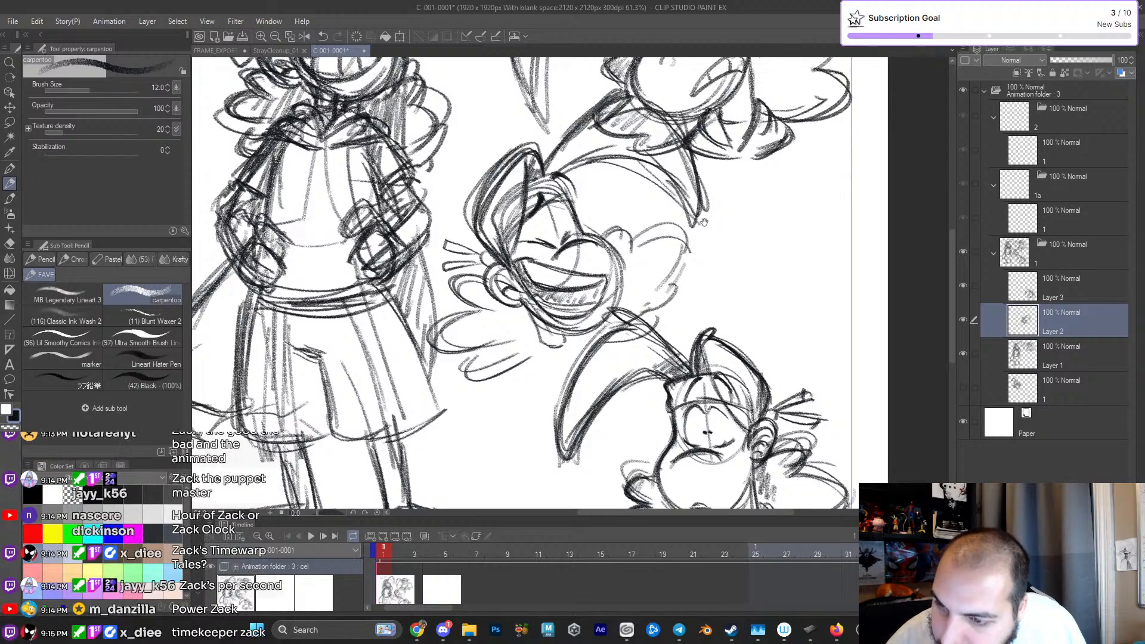
{"action": "scroll", "coordinate": [716, 266], "scroll_direction": "down", "scroll_amount": 3}
{"action": "scroll", "coordinate": [641, 291], "scroll_direction": "up", "scroll_amount": 5}
{"action": "left_click_drag", "start_coordinate": [487, 141], "coordinate": [501, 239]}
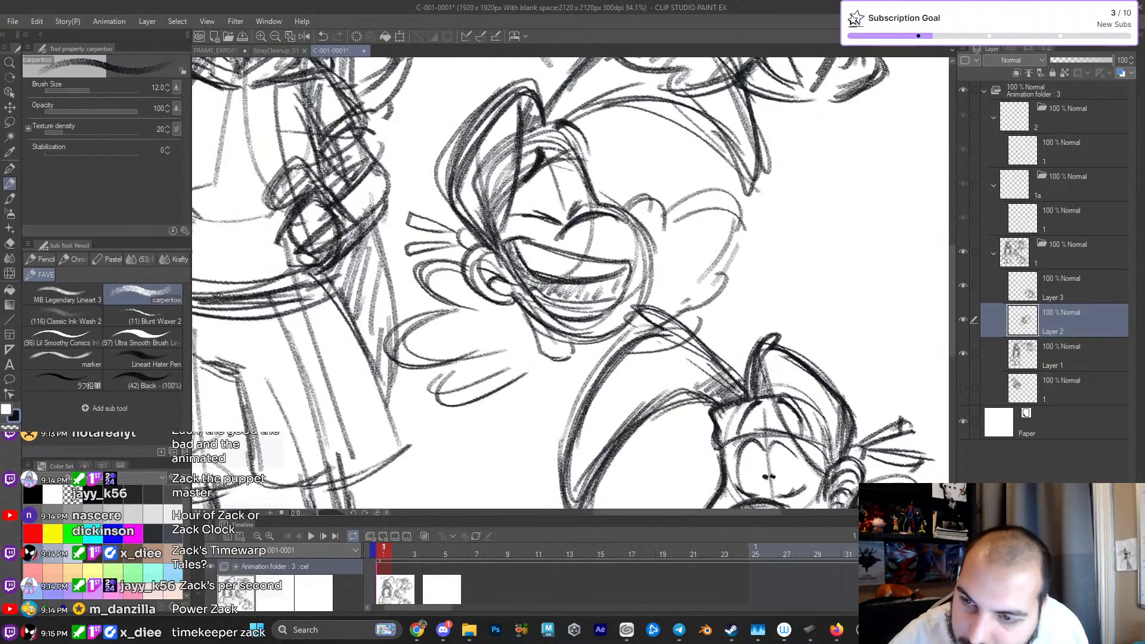
{"action": "scroll", "coordinate": [534, 182], "scroll_direction": "down", "scroll_amount": 5}
{"action": "scroll", "coordinate": [671, 357], "scroll_direction": "down", "scroll_amount": 1}
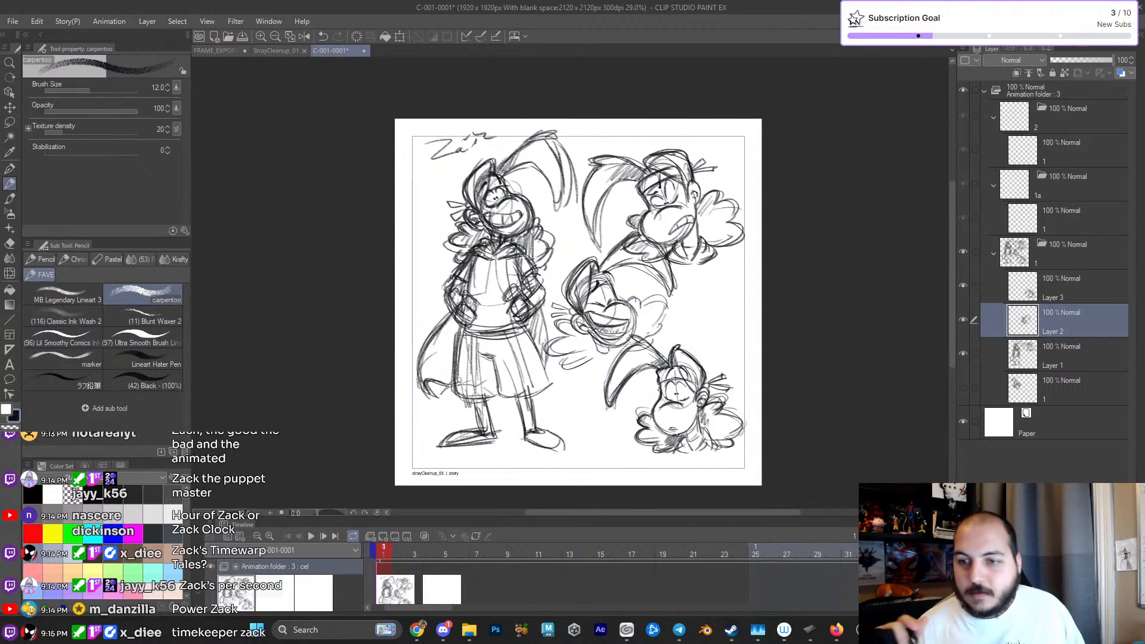
- Lasso the standing figure's head and hair on Layer 1, delete them, and clear the selection
{"action": "left_click", "coordinate": [1018, 353]}
{"action": "scroll", "coordinate": [562, 275], "scroll_direction": "up", "scroll_amount": 4}
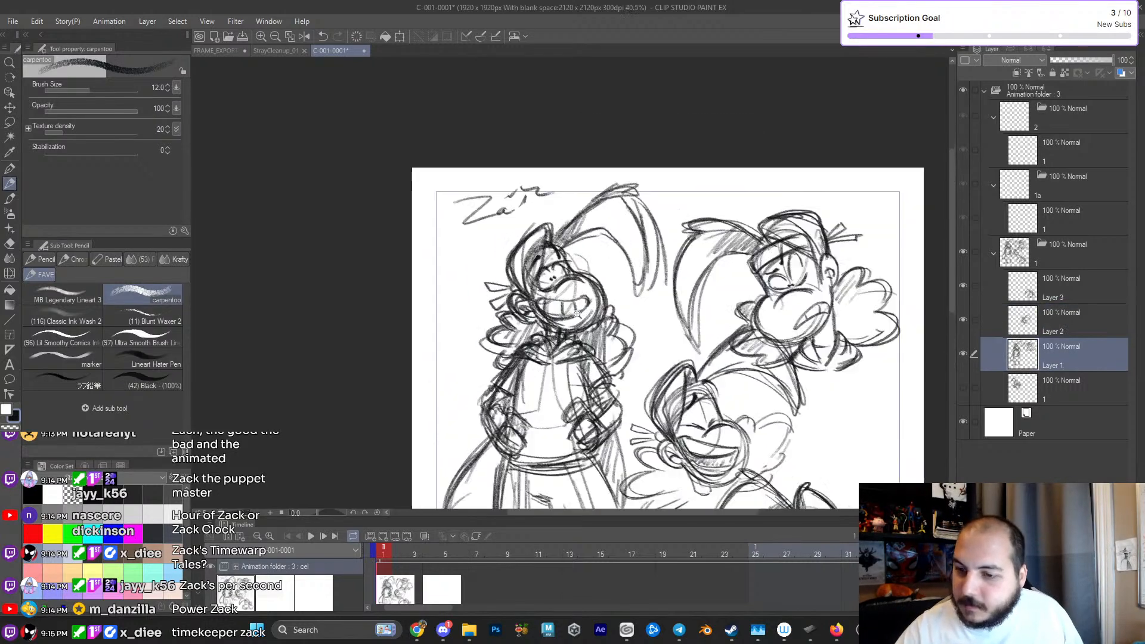
{"action": "scroll", "coordinate": [567, 291], "scroll_direction": "down", "scroll_amount": 1}
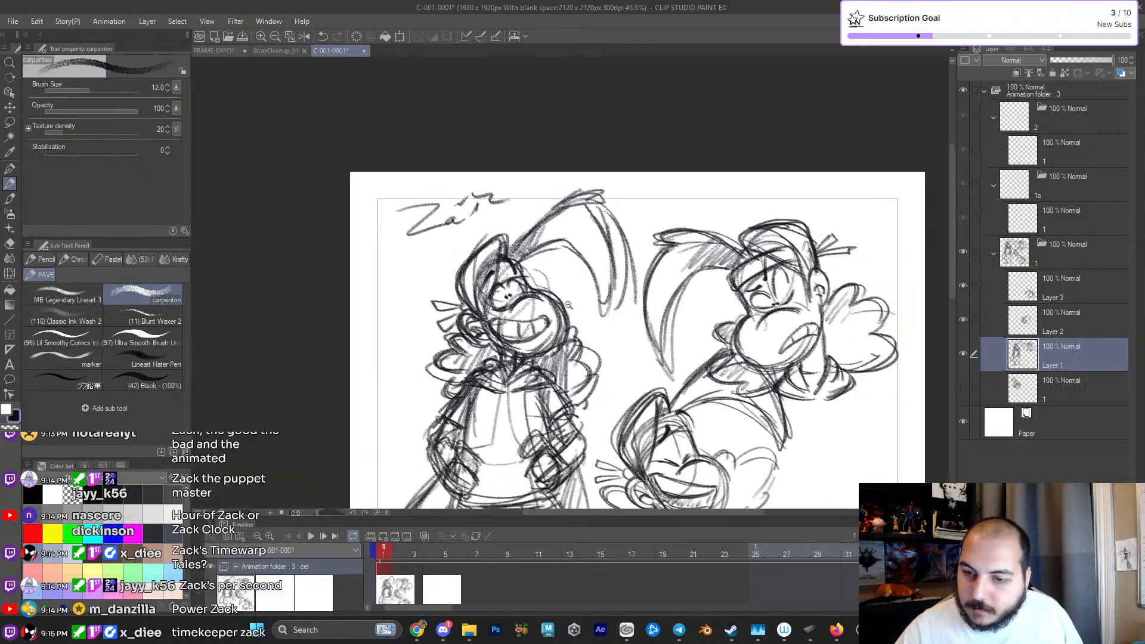
{"action": "scroll", "coordinate": [861, 273], "scroll_direction": "down", "scroll_amount": 1}
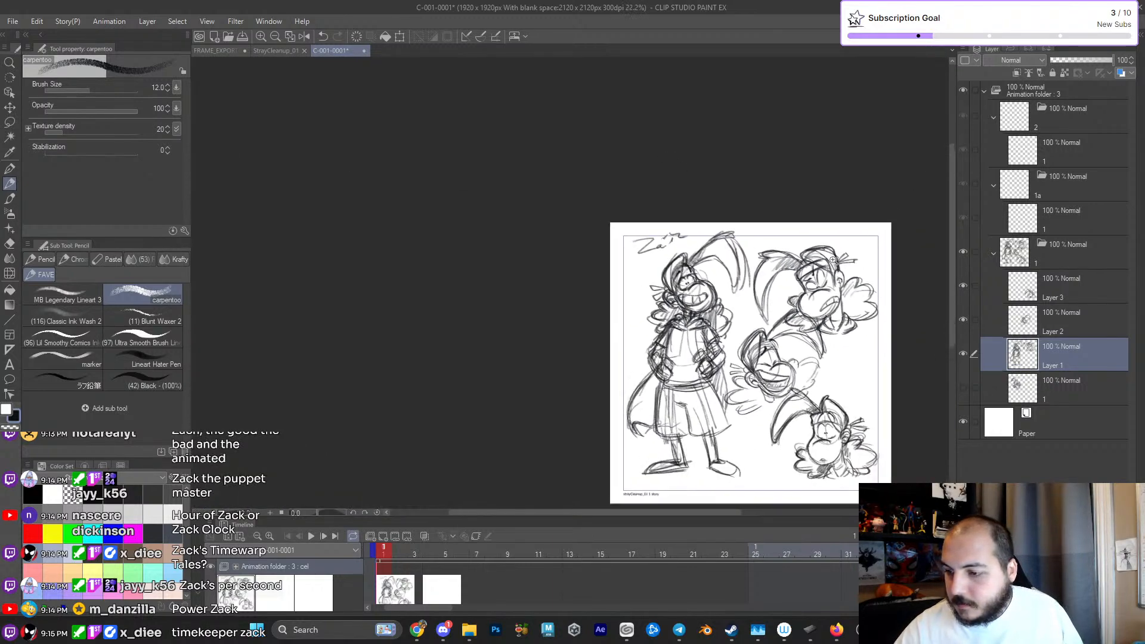
{"action": "scroll", "coordinate": [862, 273], "scroll_direction": "up", "scroll_amount": 1}
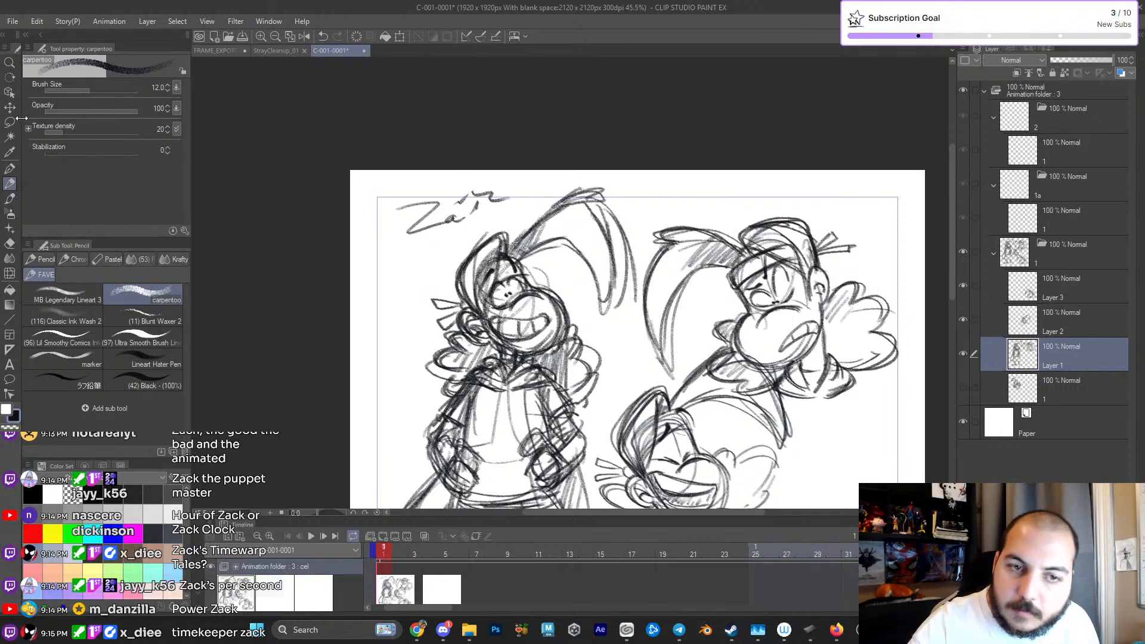
{"action": "left_click", "coordinate": [10, 121]}
{"action": "mouse_move", "coordinate": [597, 160]}
{"action": "left_mouse_down"}
{"action": "mouse_move", "coordinate": [427, 288]}
{"action": "mouse_move", "coordinate": [404, 363]}
{"action": "mouse_move", "coordinate": [421, 383]}
{"action": "mouse_move", "coordinate": [487, 352]}
{"action": "mouse_move", "coordinate": [539, 351]}
{"action": "mouse_move", "coordinate": [562, 380]}
{"action": "mouse_move", "coordinate": [604, 393]}
{"action": "mouse_move", "coordinate": [637, 335]}
{"action": "mouse_move", "coordinate": [640, 272]}
{"action": "mouse_move", "coordinate": [597, 159]}
{"action": "left_mouse_up"}
{"action": "key", "text": "Delete"}
{"action": "key", "text": "ctrl+d"}
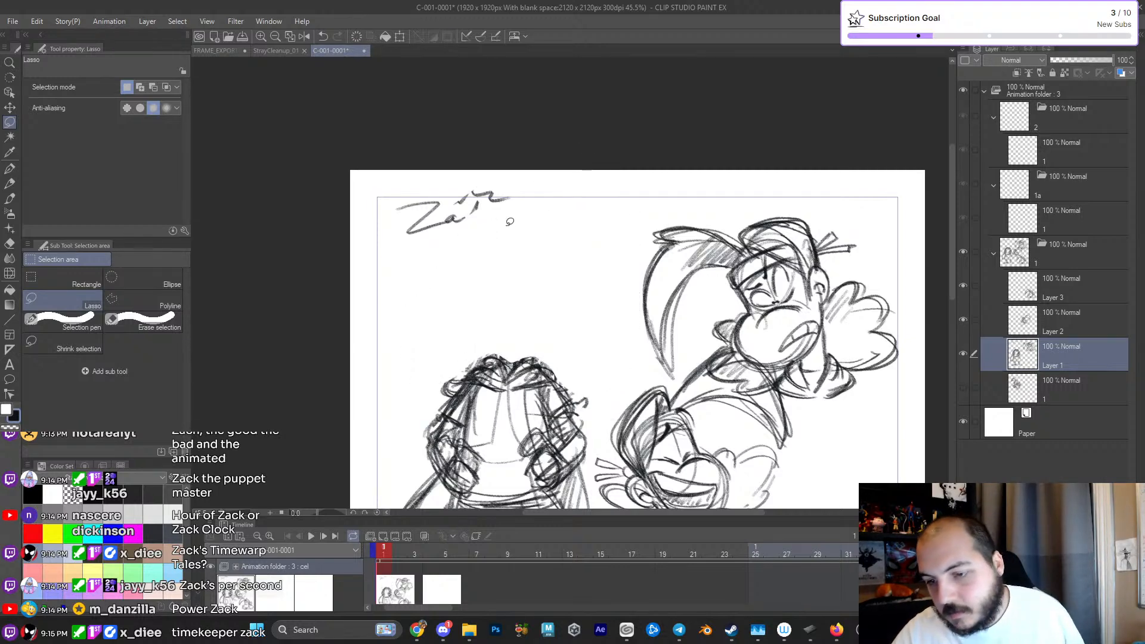
{"action": "key", "text": "p"}
{"action": "scroll", "coordinate": [622, 295], "scroll_direction": "up", "scroll_amount": 2}
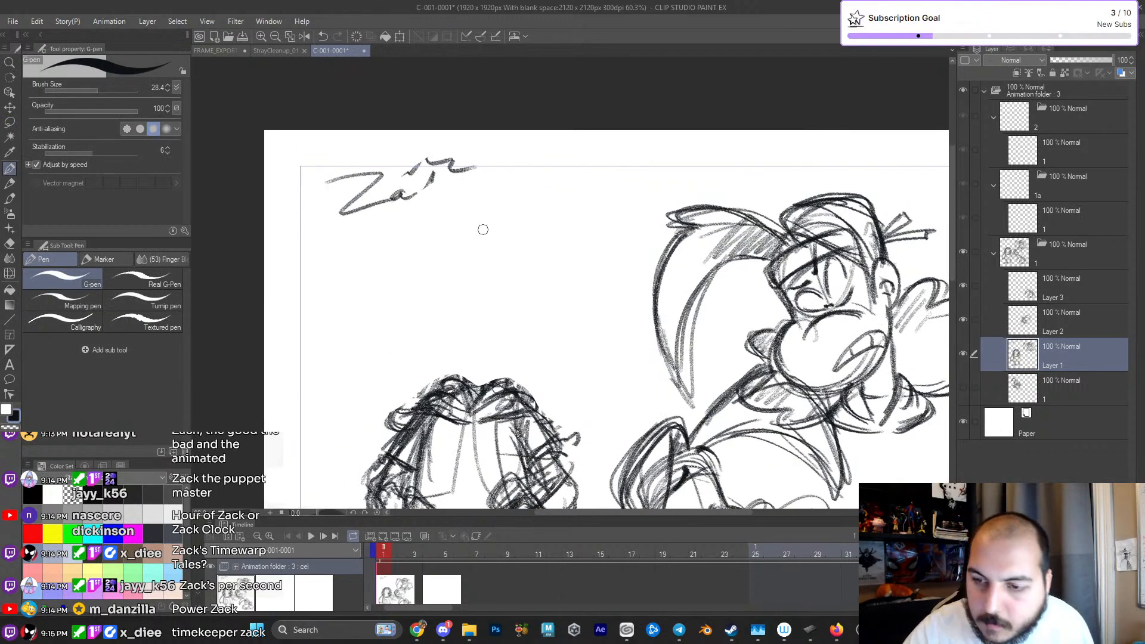
{"action": "left_click_drag", "start_coordinate": [480, 229], "coordinate": [476, 227]}
{"action": "key", "text": "ctrl+z"}
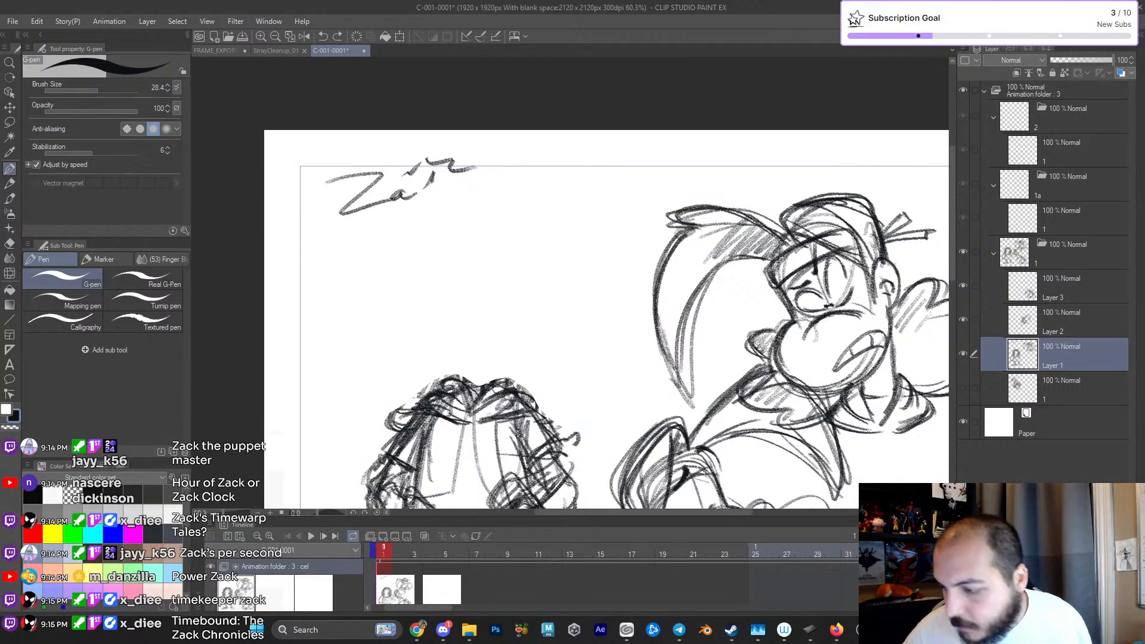
- On a new layer above Layer 1, pencil the standing figure's new head circle, slanted centre line and rounded muzzle
{"action": "key", "text": "ctrl+shift+n"}
{"action": "mouse_move", "coordinate": [498, 289]}
{"action": "left_mouse_down"}
{"action": "mouse_move", "coordinate": [501, 269]}
{"action": "mouse_move", "coordinate": [450, 281]}
{"action": "mouse_move", "coordinate": [477, 298]}
{"action": "mouse_move", "coordinate": [503, 288]}
{"action": "left_mouse_up"}
{"action": "key", "text": "ctrl+z"}
{"action": "key", "text": "p"}
{"action": "scroll", "coordinate": [505, 289], "scroll_direction": "up", "scroll_amount": 2}
{"action": "key", "text": "ctrl+z"}
{"action": "key", "text": "ctrl+z"}
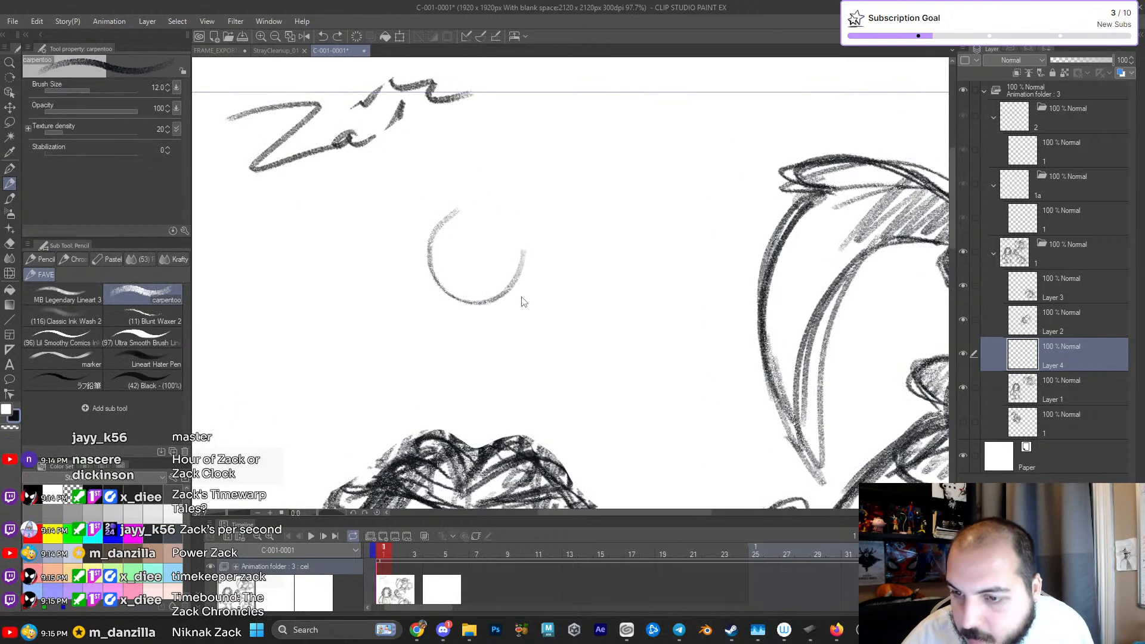
{"action": "scroll", "coordinate": [525, 298], "scroll_direction": "down", "scroll_amount": 2}
{"action": "mouse_move", "coordinate": [512, 283]}
{"action": "left_mouse_down"}
{"action": "mouse_move", "coordinate": [463, 212]}
{"action": "mouse_move", "coordinate": [506, 286]}
{"action": "left_mouse_up"}
{"action": "mouse_move", "coordinate": [477, 215]}
{"action": "left_mouse_down"}
{"action": "mouse_move", "coordinate": [514, 262]}
{"action": "mouse_move", "coordinate": [579, 298]}
{"action": "left_mouse_up"}
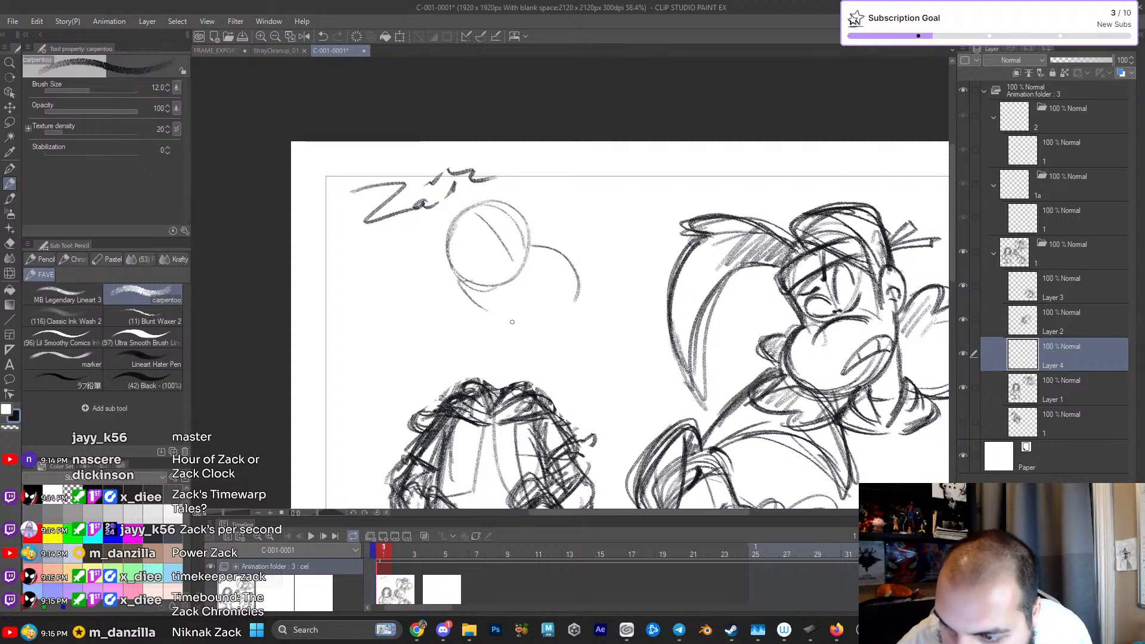
{"action": "mouse_move", "coordinate": [465, 300]}
{"action": "left_mouse_down"}
{"action": "mouse_move", "coordinate": [554, 329]}
{"action": "mouse_move", "coordinate": [565, 301]}
{"action": "left_mouse_up"}
{"action": "left_click_drag", "start_coordinate": [508, 216], "coordinate": [567, 308]}
- Darken the new head's brow-to-muzzle contour and draw a rounded ear behind the jaw
{"action": "scroll", "coordinate": [535, 322], "scroll_direction": "up", "scroll_amount": 2}
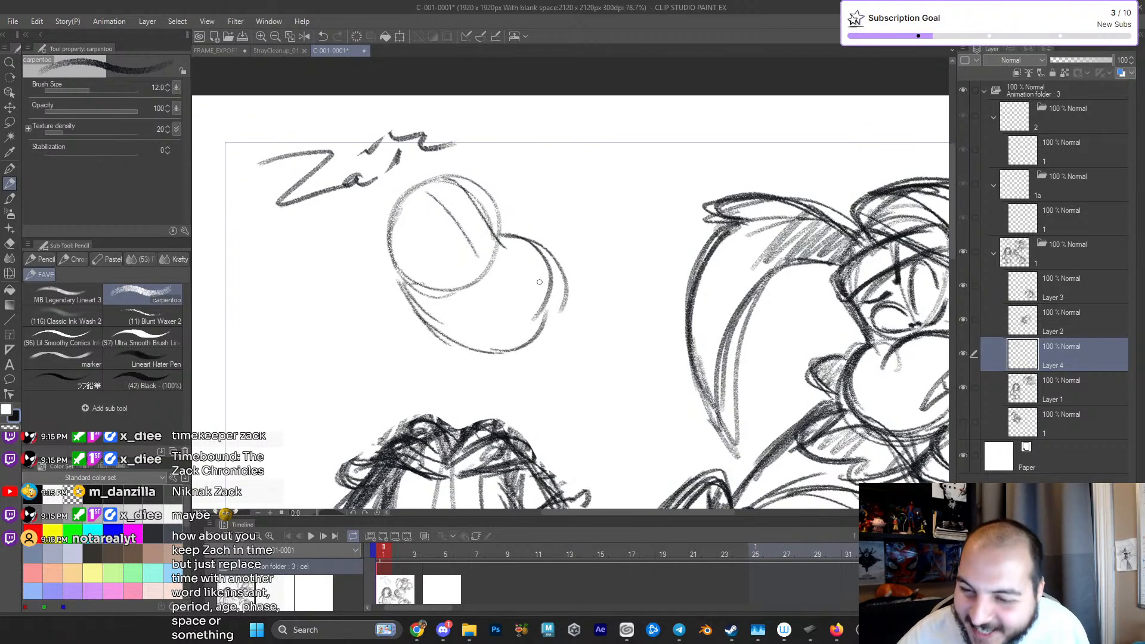
{"action": "left_click_drag", "start_coordinate": [504, 246], "coordinate": [432, 294]}
{"action": "left_click_drag", "start_coordinate": [495, 234], "coordinate": [560, 275]}
{"action": "mouse_move", "coordinate": [400, 288]}
{"action": "left_mouse_down"}
{"action": "mouse_move", "coordinate": [441, 331]}
{"action": "mouse_move", "coordinate": [561, 271]}
{"action": "left_mouse_up"}
{"action": "mouse_move", "coordinate": [393, 288]}
{"action": "left_mouse_down"}
{"action": "mouse_move", "coordinate": [425, 334]}
{"action": "mouse_move", "coordinate": [419, 320]}
{"action": "left_mouse_up"}
{"action": "mouse_move", "coordinate": [400, 289]}
{"action": "left_mouse_down"}
{"action": "mouse_move", "coordinate": [375, 318]}
{"action": "mouse_move", "coordinate": [431, 331]}
{"action": "left_mouse_up"}
{"action": "left_click_drag", "start_coordinate": [393, 285], "coordinate": [410, 305]}
- Firm up the new head's muzzle outline and draw the dark curved crease where the muzzle meets the face
{"action": "left_click_drag", "start_coordinate": [492, 306], "coordinate": [488, 360]}
{"action": "left_click_drag", "start_coordinate": [422, 350], "coordinate": [496, 303]}
{"action": "left_click_drag", "start_coordinate": [477, 261], "coordinate": [564, 358]}
{"action": "left_click_drag", "start_coordinate": [427, 387], "coordinate": [541, 366]}
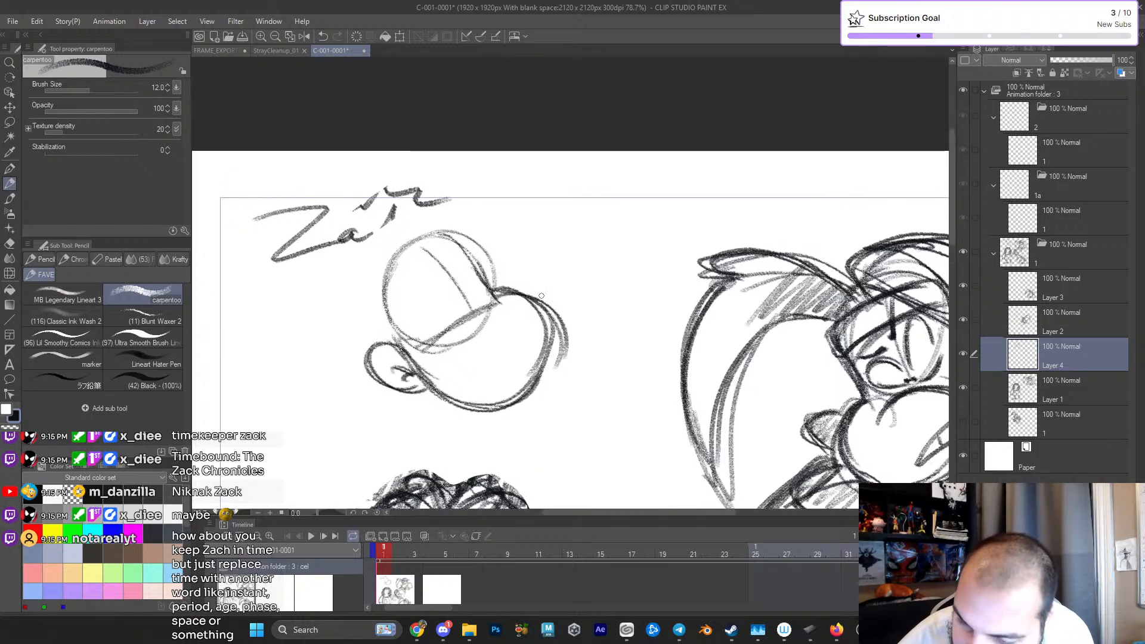
{"action": "mouse_move", "coordinate": [468, 338]}
{"action": "left_mouse_down"}
{"action": "mouse_move", "coordinate": [499, 302]}
{"action": "mouse_move", "coordinate": [525, 309]}
{"action": "left_mouse_up"}
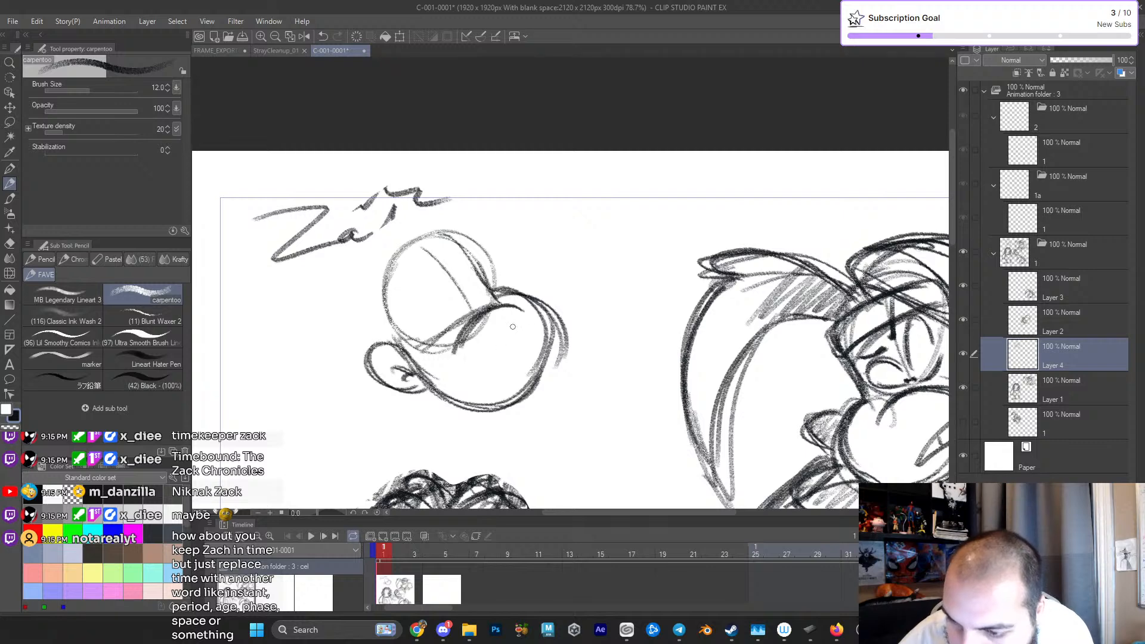
{"action": "left_click_drag", "start_coordinate": [459, 347], "coordinate": [514, 306]}
- Try to sketch the new head's eye above the muzzle
{"action": "left_click_drag", "start_coordinate": [414, 305], "coordinate": [445, 287]}
{"action": "left_click_drag", "start_coordinate": [425, 326], "coordinate": [450, 326]}
{"action": "key", "text": "ctrl+z"}
{"action": "key", "text": "ctrl+z"}
{"action": "mouse_move", "coordinate": [444, 277]}
{"action": "left_mouse_down"}
{"action": "mouse_move", "coordinate": [437, 329]}
{"action": "mouse_move", "coordinate": [455, 328]}
{"action": "left_mouse_up"}
{"action": "key", "text": "ctrl+z"}
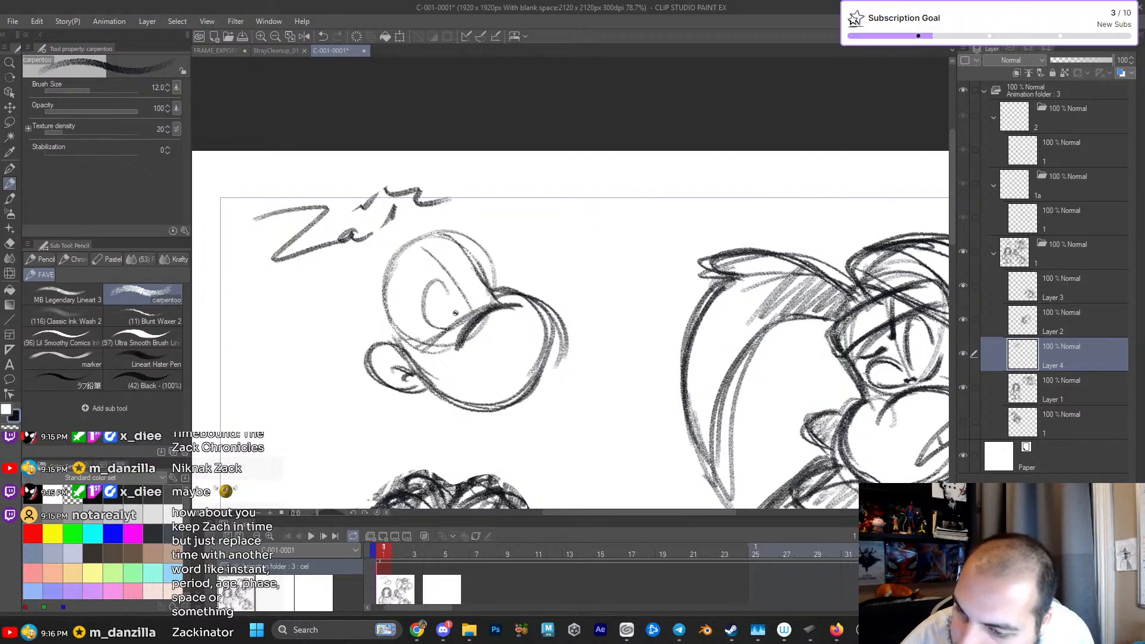
{"action": "key", "text": "ctrl+z"}
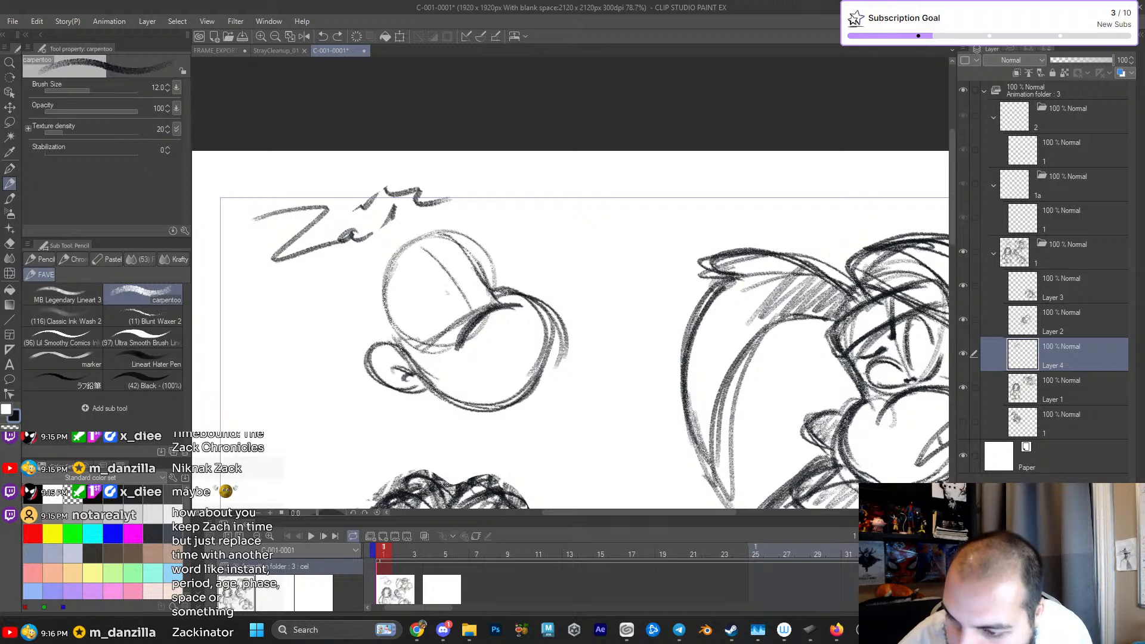
- Draw the headband's curved edge across the new head's forehead and darken the skull contour around it
{"action": "left_click_drag", "start_coordinate": [499, 290], "coordinate": [529, 393]}
{"action": "mouse_move", "coordinate": [426, 314]}
{"action": "left_mouse_down"}
{"action": "mouse_move", "coordinate": [442, 359]}
{"action": "mouse_move", "coordinate": [435, 270]}
{"action": "left_mouse_up"}
{"action": "mouse_move", "coordinate": [396, 325]}
{"action": "left_mouse_down"}
{"action": "mouse_move", "coordinate": [494, 304]}
{"action": "mouse_move", "coordinate": [508, 328]}
{"action": "left_mouse_up"}
{"action": "mouse_move", "coordinate": [412, 365]}
{"action": "left_mouse_down"}
{"action": "mouse_move", "coordinate": [507, 303]}
{"action": "mouse_move", "coordinate": [448, 287]}
{"action": "left_mouse_up"}
{"action": "left_click_drag", "start_coordinate": [397, 345], "coordinate": [486, 275]}
{"action": "left_click_drag", "start_coordinate": [483, 275], "coordinate": [501, 302]}
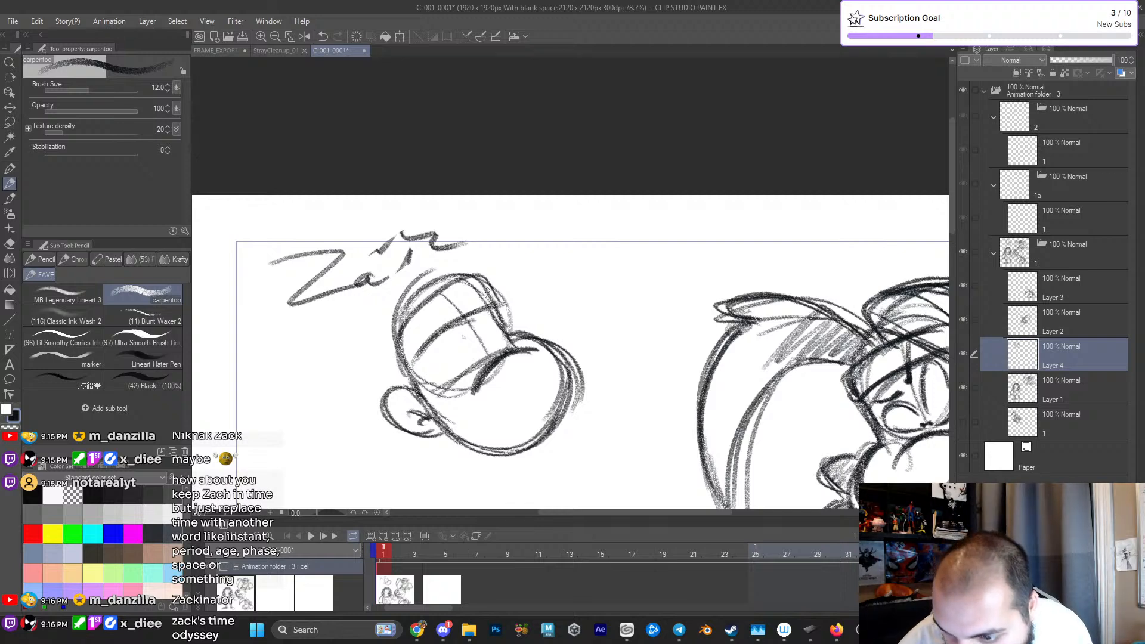
- Try to sketch eye strokes below the new head's headband
{"action": "mouse_move", "coordinate": [419, 393]}
{"action": "left_mouse_down"}
{"action": "mouse_move", "coordinate": [412, 383]}
{"action": "mouse_move", "coordinate": [465, 313]}
{"action": "left_mouse_up"}
{"action": "left_click_drag", "start_coordinate": [427, 357], "coordinate": [454, 320]}
{"action": "key", "text": "ctrl+z"}
{"action": "key", "text": "ctrl+z"}
{"action": "key", "text": "ctrl+z"}
{"action": "key", "text": "ctrl+z"}
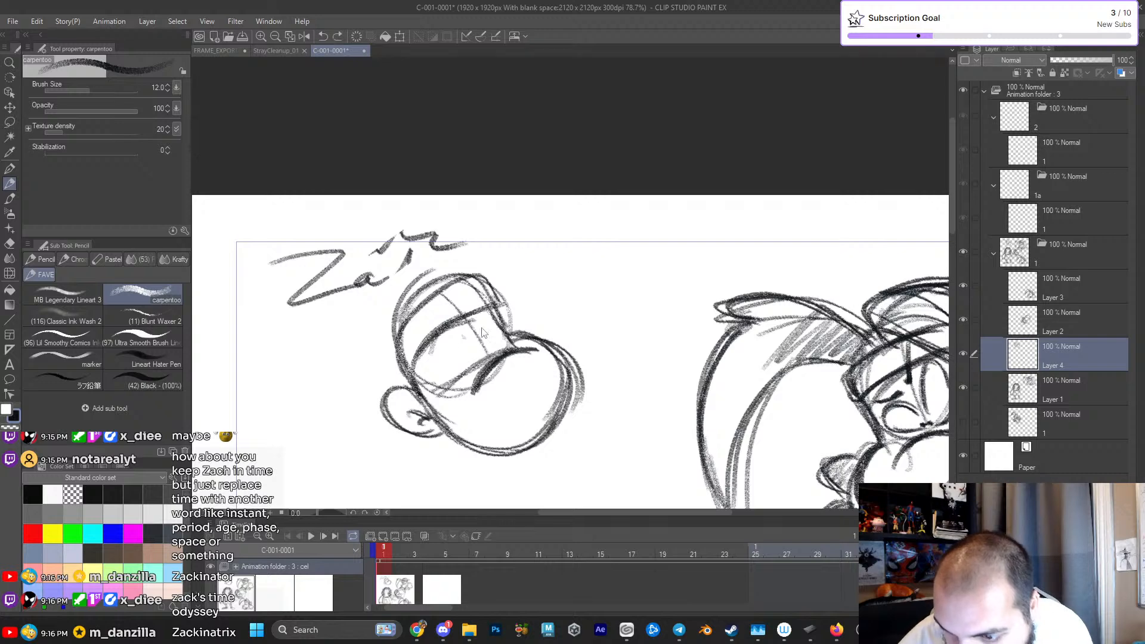
- Erase part of the headband's lower curve, redraw it as one dark arc, and retrace the top of the skull
{"action": "left_click_drag", "start_coordinate": [414, 358], "coordinate": [493, 305]}
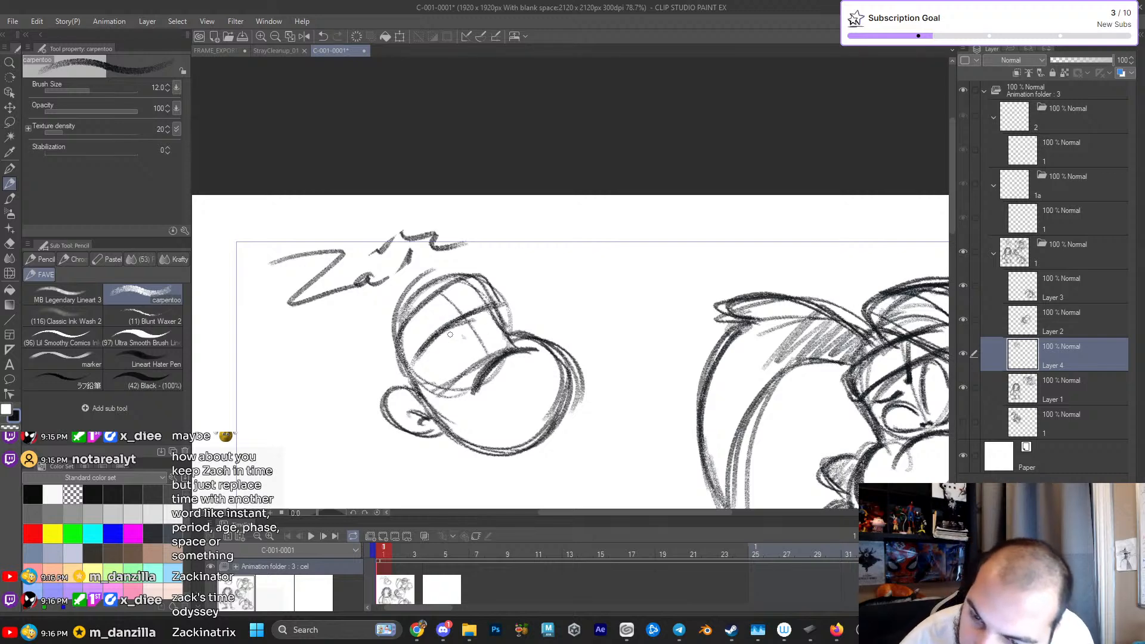
{"action": "key", "text": "e"}
{"action": "mouse_move", "coordinate": [438, 346]}
{"action": "left_mouse_down"}
{"action": "mouse_move", "coordinate": [461, 324]}
{"action": "mouse_move", "coordinate": [442, 338]}
{"action": "left_mouse_up"}
{"action": "key", "text": "p"}
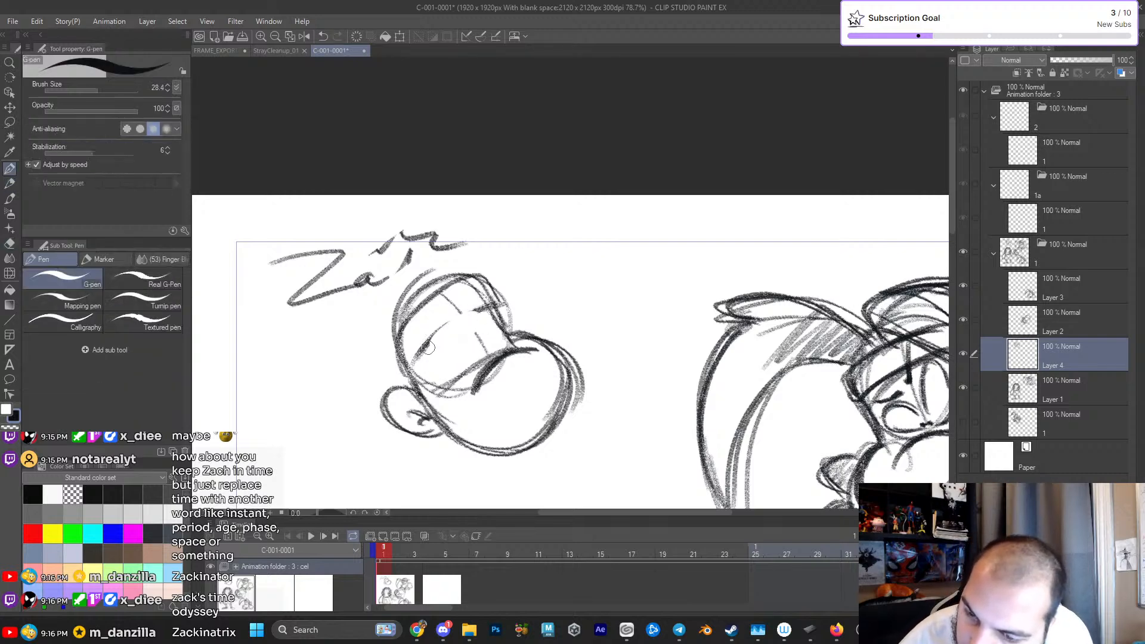
{"action": "key", "text": "b"}
{"action": "key", "text": "b"}
{"action": "key", "text": "b"}
{"action": "key", "text": "p"}
{"action": "key", "text": "p"}
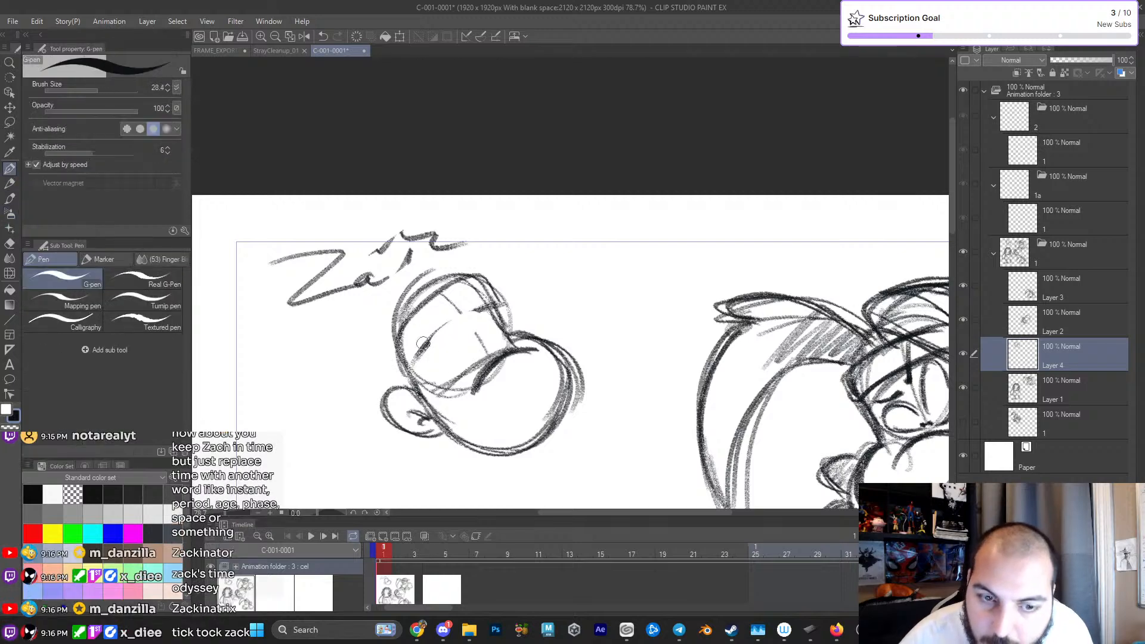
{"action": "mouse_move", "coordinate": [415, 359]}
{"action": "left_mouse_down"}
{"action": "mouse_move", "coordinate": [460, 316]}
{"action": "mouse_move", "coordinate": [500, 305]}
{"action": "left_mouse_up"}
{"action": "left_click_drag", "start_coordinate": [409, 311], "coordinate": [484, 274]}
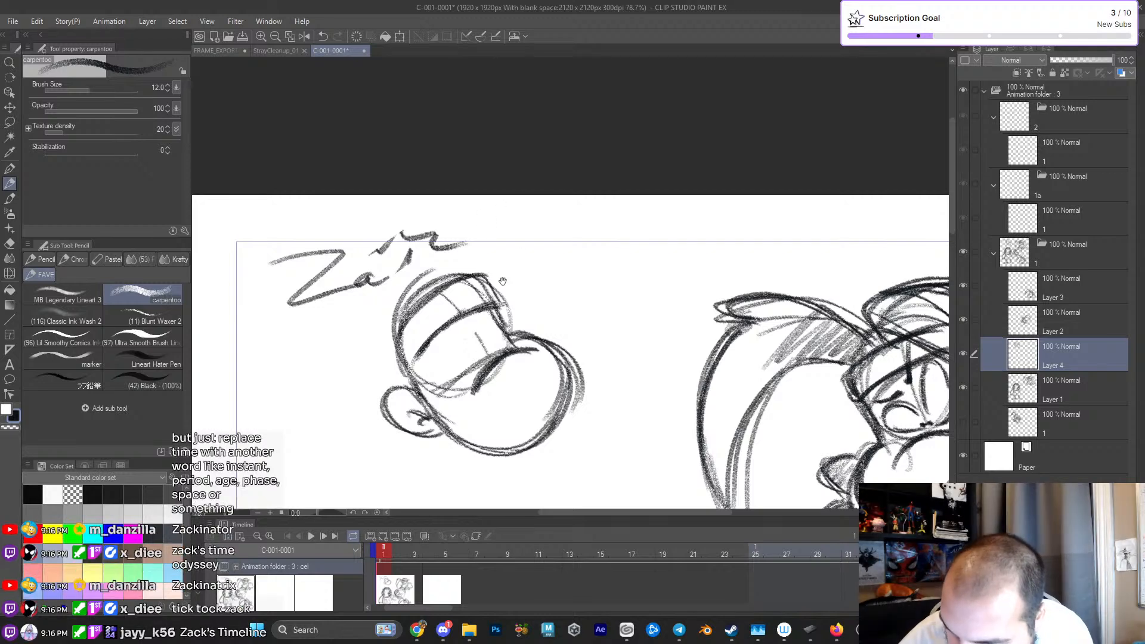
- Sketch the neck below the new head's jaw with two side lines and a curved base
{"action": "left_click_drag", "start_coordinate": [502, 399], "coordinate": [502, 328]}
{"action": "left_click_drag", "start_coordinate": [446, 358], "coordinate": [457, 406]}
{"action": "left_click_drag", "start_coordinate": [497, 387], "coordinate": [496, 413]}
{"action": "left_click_drag", "start_coordinate": [494, 387], "coordinate": [496, 414]}
{"action": "left_click_drag", "start_coordinate": [457, 403], "coordinate": [491, 410]}
- Sketch fluffy hair tufts behind the ear and beside the neck, with a short mark at the shoulder opposite
{"action": "mouse_move", "coordinate": [404, 352]}
{"action": "left_mouse_down"}
{"action": "mouse_move", "coordinate": [394, 379]}
{"action": "mouse_move", "coordinate": [411, 380]}
{"action": "left_mouse_up"}
{"action": "mouse_move", "coordinate": [372, 387]}
{"action": "left_mouse_down"}
{"action": "mouse_move", "coordinate": [334, 425]}
{"action": "mouse_move", "coordinate": [423, 416]}
{"action": "left_mouse_up"}
{"action": "left_click_drag", "start_coordinate": [409, 425], "coordinate": [402, 435]}
{"action": "left_click_drag", "start_coordinate": [382, 343], "coordinate": [369, 440]}
{"action": "left_click_drag", "start_coordinate": [586, 407], "coordinate": [567, 373]}
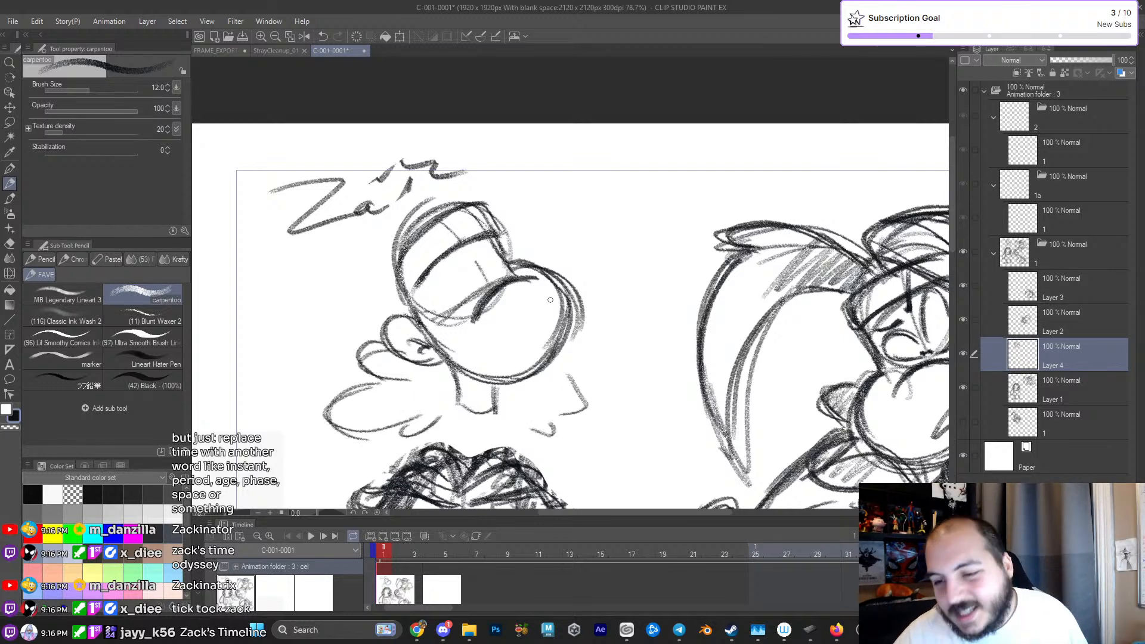
{"action": "left_click_drag", "start_coordinate": [530, 315], "coordinate": [535, 368]}
{"action": "left_click_drag", "start_coordinate": [392, 331], "coordinate": [420, 367]}
{"action": "left_click_drag", "start_coordinate": [477, 287], "coordinate": [489, 337]}
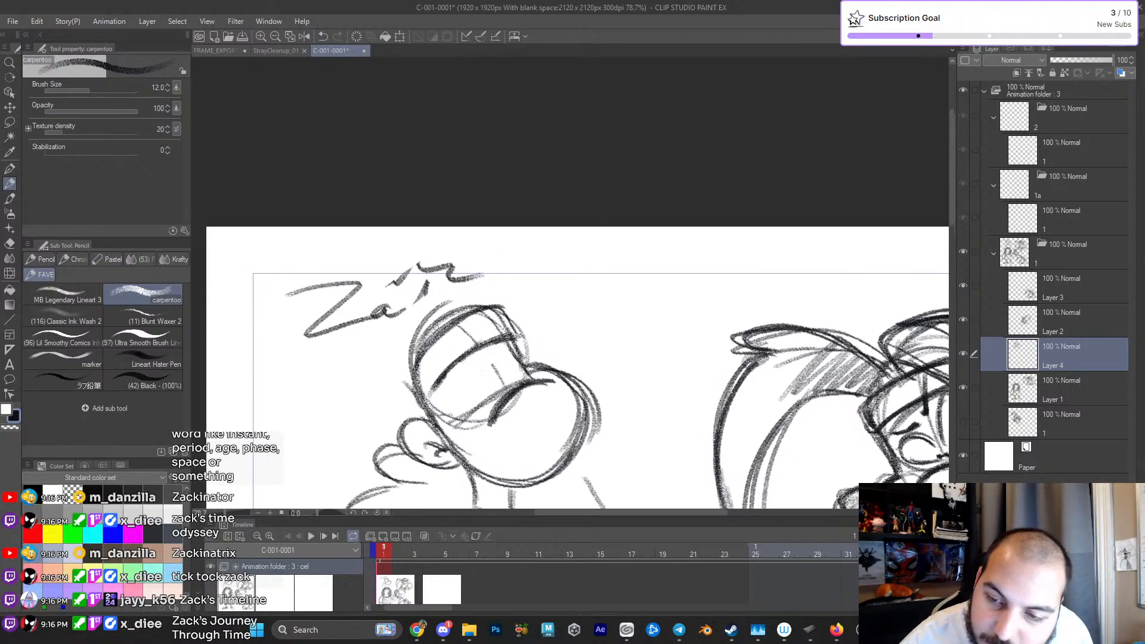
- Try to sketch the facial features between the headband and the muzzle
{"action": "left_click_drag", "start_coordinate": [432, 305], "coordinate": [507, 229]}
{"action": "key", "text": "ctrl+z"}
{"action": "scroll", "coordinate": [474, 383], "scroll_direction": "up", "scroll_amount": 2}
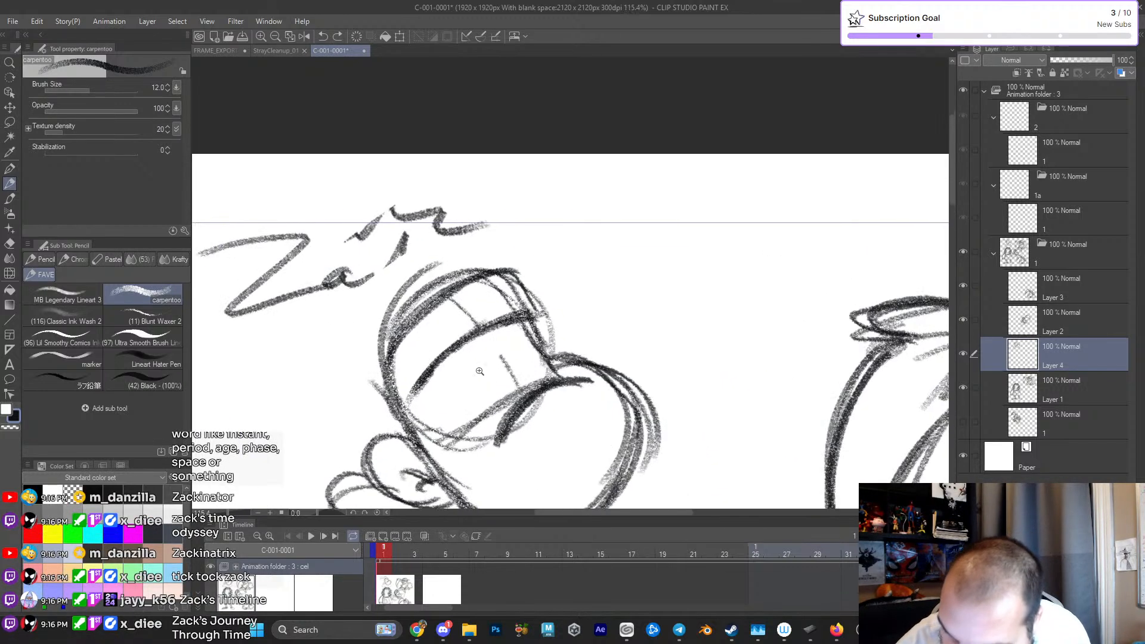
{"action": "left_click_drag", "start_coordinate": [438, 369], "coordinate": [483, 340]}
{"action": "key", "text": "ctrl+z"}
{"action": "key", "text": "ctrl+z"}
{"action": "mouse_move", "coordinate": [445, 403]}
{"action": "left_mouse_down"}
{"action": "mouse_move", "coordinate": [510, 384]}
{"action": "mouse_move", "coordinate": [495, 419]}
{"action": "left_mouse_up"}
{"action": "left_click_drag", "start_coordinate": [465, 339], "coordinate": [491, 353]}
{"action": "key", "text": "ctrl+z"}
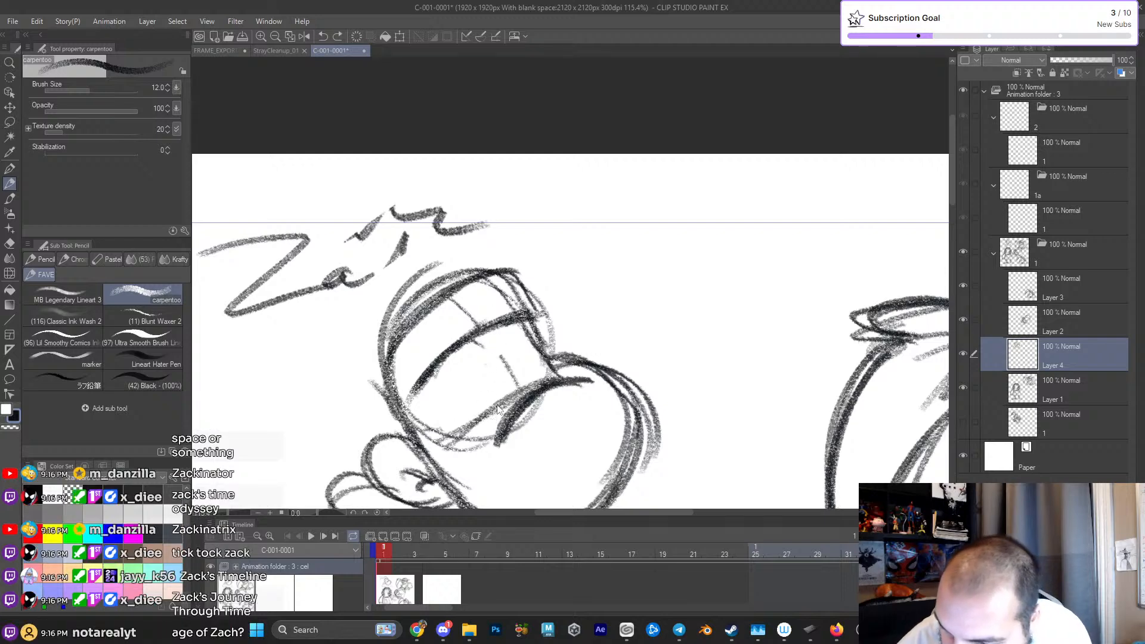
- Darken the ear's outline behind the new head's jaw
{"action": "left_click_drag", "start_coordinate": [596, 445], "coordinate": [568, 376]}
{"action": "left_click_drag", "start_coordinate": [479, 352], "coordinate": [525, 312]}
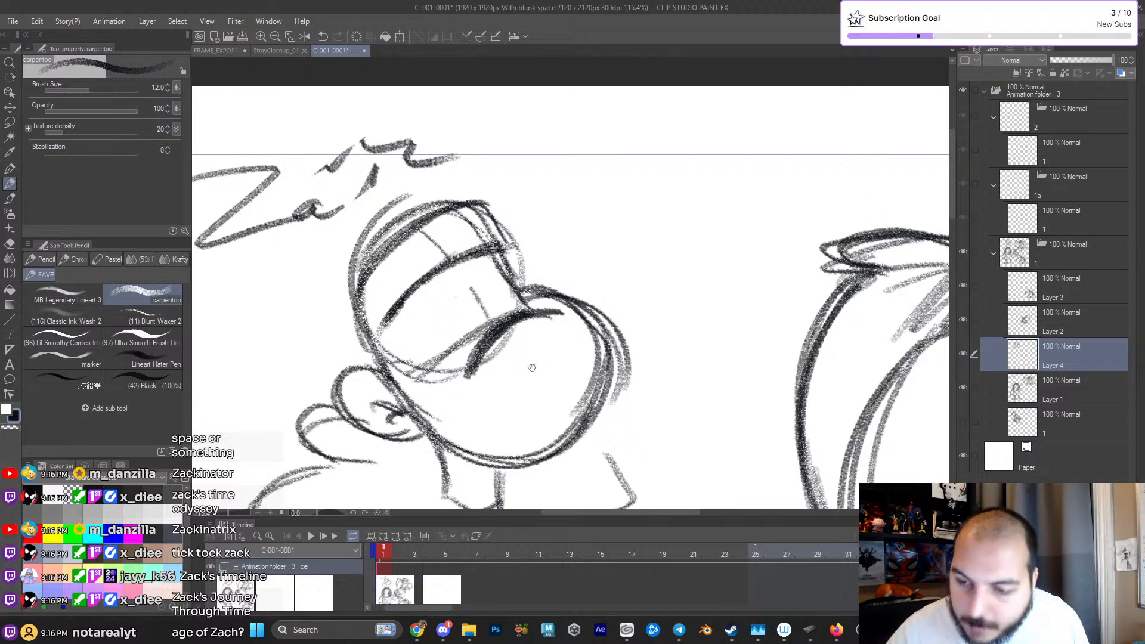
{"action": "left_click_drag", "start_coordinate": [532, 346], "coordinate": [543, 299]}
{"action": "mouse_move", "coordinate": [393, 326]}
{"action": "left_mouse_down"}
{"action": "mouse_move", "coordinate": [382, 370]}
{"action": "mouse_move", "coordinate": [400, 354]}
{"action": "mouse_move", "coordinate": [359, 364]}
{"action": "mouse_move", "coordinate": [424, 390]}
{"action": "left_mouse_up"}
{"action": "left_click_drag", "start_coordinate": [522, 370], "coordinate": [502, 368]}
- Lightly rough in the pointed hair shape rising behind the skull, undoing the strokes that do not fit
{"action": "mouse_move", "coordinate": [452, 336]}
{"action": "left_mouse_down"}
{"action": "mouse_move", "coordinate": [462, 385]}
{"action": "mouse_move", "coordinate": [469, 289]}
{"action": "left_mouse_up"}
{"action": "left_click_drag", "start_coordinate": [444, 399], "coordinate": [417, 283]}
{"action": "left_click_drag", "start_coordinate": [405, 337], "coordinate": [444, 405]}
{"action": "left_click_drag", "start_coordinate": [411, 370], "coordinate": [459, 271]}
{"action": "mouse_move", "coordinate": [462, 328]}
{"action": "left_mouse_down"}
{"action": "mouse_move", "coordinate": [473, 287]}
{"action": "mouse_move", "coordinate": [447, 400]}
{"action": "left_mouse_up"}
{"action": "key", "text": "ctrl+z"}
{"action": "key", "text": "ctrl+z"}
{"action": "key", "text": "ctrl+z"}
{"action": "key", "text": "ctrl+z"}
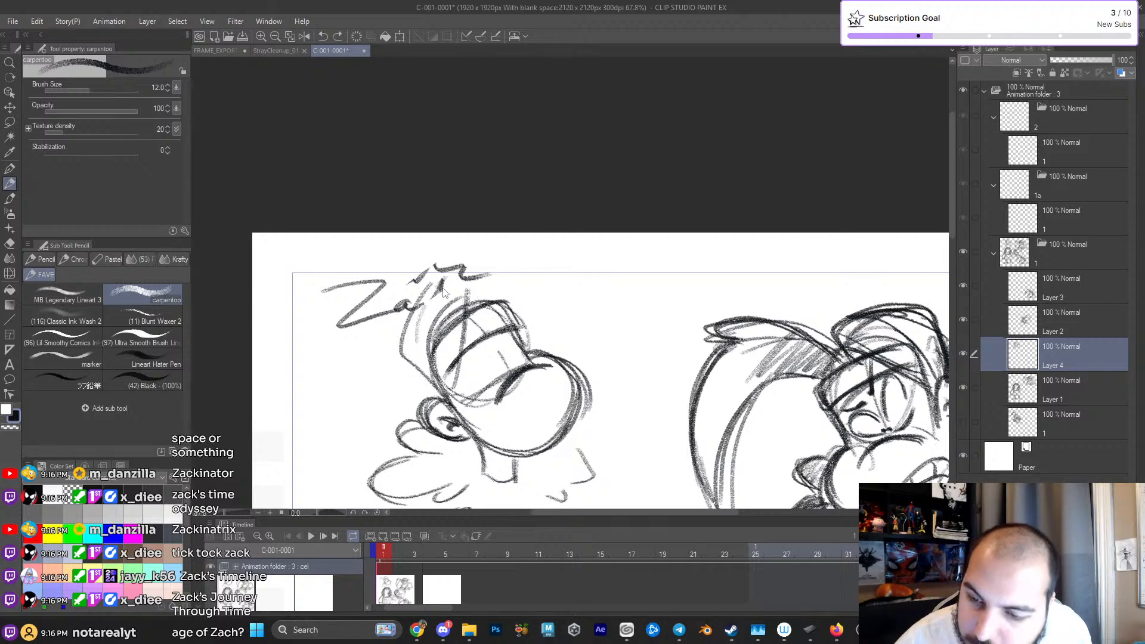
- Draw the hair's dark outer contour and inner strands from the ear up to a point above the headband
{"action": "mouse_move", "coordinate": [431, 392]}
{"action": "left_mouse_down"}
{"action": "mouse_move", "coordinate": [423, 315]}
{"action": "mouse_move", "coordinate": [414, 346]}
{"action": "mouse_move", "coordinate": [477, 277]}
{"action": "left_mouse_up"}
{"action": "mouse_move", "coordinate": [418, 352]}
{"action": "left_mouse_down"}
{"action": "mouse_move", "coordinate": [425, 401]}
{"action": "mouse_move", "coordinate": [446, 285]}
{"action": "left_mouse_up"}
{"action": "left_click_drag", "start_coordinate": [445, 401], "coordinate": [462, 285]}
{"action": "left_click_drag", "start_coordinate": [468, 293], "coordinate": [459, 310]}
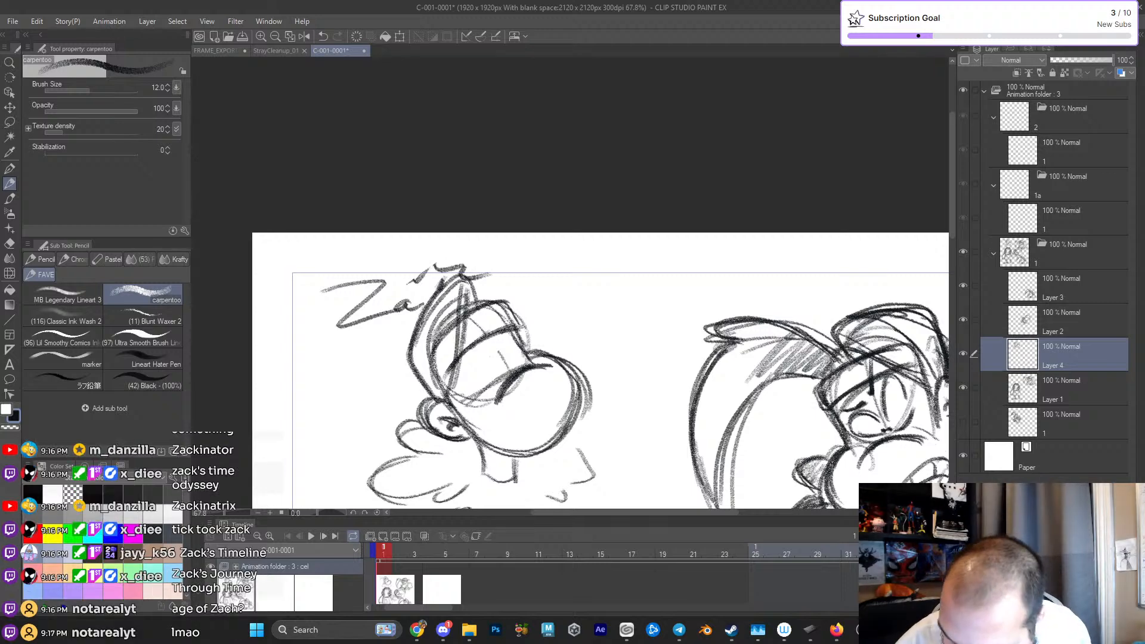
{"action": "left_click_drag", "start_coordinate": [412, 364], "coordinate": [459, 278]}
{"action": "left_click_drag", "start_coordinate": [417, 359], "coordinate": [405, 375]}
- Sketch the shaded lock of hair sweeping up and away from the top of the head
{"action": "left_click_drag", "start_coordinate": [479, 299], "coordinate": [530, 234]}
{"action": "mouse_move", "coordinate": [481, 300]}
{"action": "left_mouse_down"}
{"action": "mouse_move", "coordinate": [522, 232]}
{"action": "mouse_move", "coordinate": [587, 262]}
{"action": "mouse_move", "coordinate": [514, 240]}
{"action": "mouse_move", "coordinate": [526, 234]}
{"action": "left_mouse_up"}
{"action": "left_click_drag", "start_coordinate": [495, 298], "coordinate": [537, 234]}
{"action": "mouse_move", "coordinate": [515, 284]}
{"action": "left_mouse_down"}
{"action": "mouse_move", "coordinate": [546, 234]}
{"action": "mouse_move", "coordinate": [560, 234]}
{"action": "left_mouse_up"}
- Draw a wide open grin across the muzzle and divide it with curved tooth lines
{"action": "mouse_move", "coordinate": [552, 321]}
{"action": "left_mouse_down"}
{"action": "mouse_move", "coordinate": [550, 278]}
{"action": "mouse_move", "coordinate": [627, 301]}
{"action": "mouse_move", "coordinate": [555, 322]}
{"action": "left_mouse_up"}
{"action": "left_click_drag", "start_coordinate": [517, 389], "coordinate": [564, 378]}
{"action": "left_click_drag", "start_coordinate": [477, 357], "coordinate": [558, 303]}
{"action": "mouse_move", "coordinate": [420, 372]}
{"action": "left_mouse_down"}
{"action": "mouse_move", "coordinate": [548, 370]}
{"action": "mouse_move", "coordinate": [433, 412]}
{"action": "mouse_move", "coordinate": [571, 405]}
{"action": "left_mouse_up"}
{"action": "left_click_drag", "start_coordinate": [441, 373], "coordinate": [449, 425]}
{"action": "left_click_drag", "start_coordinate": [494, 382], "coordinate": [513, 424]}
{"action": "mouse_move", "coordinate": [545, 370]}
{"action": "left_mouse_down"}
{"action": "mouse_move", "coordinate": [563, 406]}
{"action": "mouse_move", "coordinate": [576, 398]}
{"action": "left_mouse_up"}
- Try several outlines for the near eye beneath the headband
{"action": "left_click_drag", "start_coordinate": [411, 345], "coordinate": [471, 331]}
{"action": "left_click_drag", "start_coordinate": [414, 293], "coordinate": [472, 275]}
{"action": "key", "text": "ctrl+z"}
{"action": "key", "text": "ctrl+z"}
{"action": "left_click_drag", "start_coordinate": [419, 331], "coordinate": [475, 334]}
{"action": "left_click_drag", "start_coordinate": [469, 290], "coordinate": [427, 277]}
{"action": "left_click_drag", "start_coordinate": [411, 326], "coordinate": [459, 338]}
{"action": "left_click_drag", "start_coordinate": [414, 326], "coordinate": [469, 333]}
{"action": "mouse_move", "coordinate": [466, 303]}
{"action": "left_mouse_down"}
{"action": "mouse_move", "coordinate": [424, 287]}
{"action": "mouse_move", "coordinate": [463, 275]}
{"action": "left_mouse_up"}
{"action": "key", "text": "ctrl+z"}
{"action": "key", "text": "ctrl+z"}
{"action": "key", "text": "ctrl+z"}
{"action": "key", "text": "ctrl+z"}
{"action": "key", "text": "ctrl+z"}
{"action": "key", "text": "ctrl+z"}
- Draw a rounded near eye and the far eye's arc between the headband and the muzzle crease
{"action": "mouse_move", "coordinate": [555, 272]}
{"action": "left_mouse_down"}
{"action": "mouse_move", "coordinate": [608, 272]}
{"action": "mouse_move", "coordinate": [569, 273]}
{"action": "left_mouse_up"}
{"action": "left_click_drag", "start_coordinate": [417, 317], "coordinate": [460, 282]}
{"action": "left_click_drag", "start_coordinate": [423, 353], "coordinate": [474, 350]}
{"action": "mouse_move", "coordinate": [418, 317]}
{"action": "left_mouse_down"}
{"action": "mouse_move", "coordinate": [472, 291]}
{"action": "mouse_move", "coordinate": [430, 358]}
{"action": "left_mouse_up"}
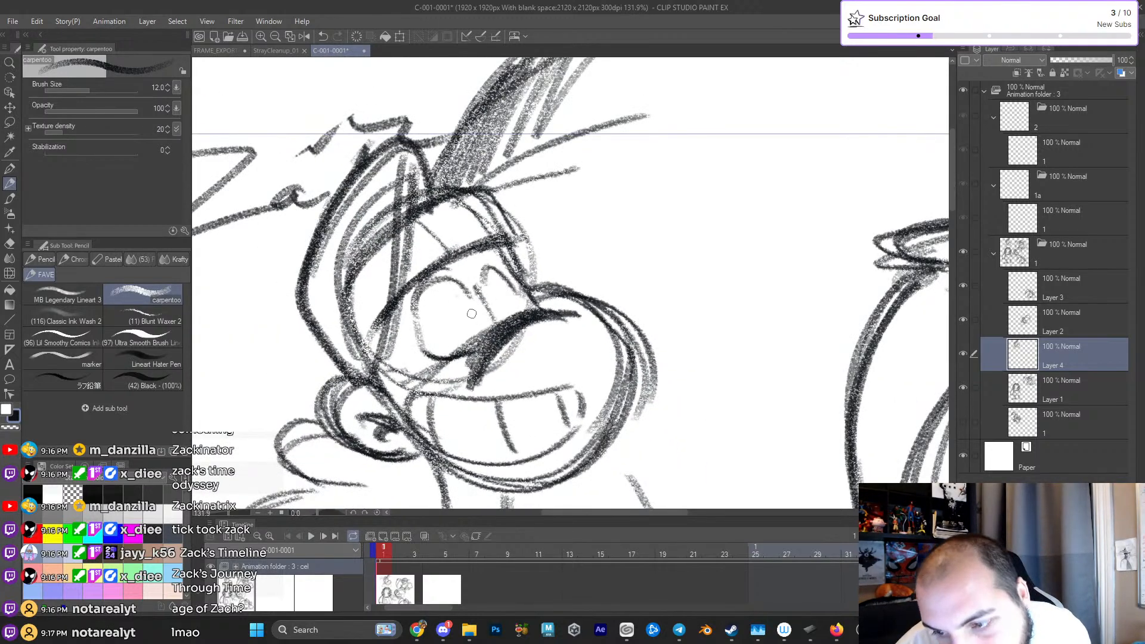
{"action": "mouse_move", "coordinate": [417, 316]}
{"action": "left_mouse_down"}
{"action": "mouse_move", "coordinate": [472, 297]}
{"action": "mouse_move", "coordinate": [419, 329]}
{"action": "mouse_move", "coordinate": [444, 359]}
{"action": "left_mouse_up"}
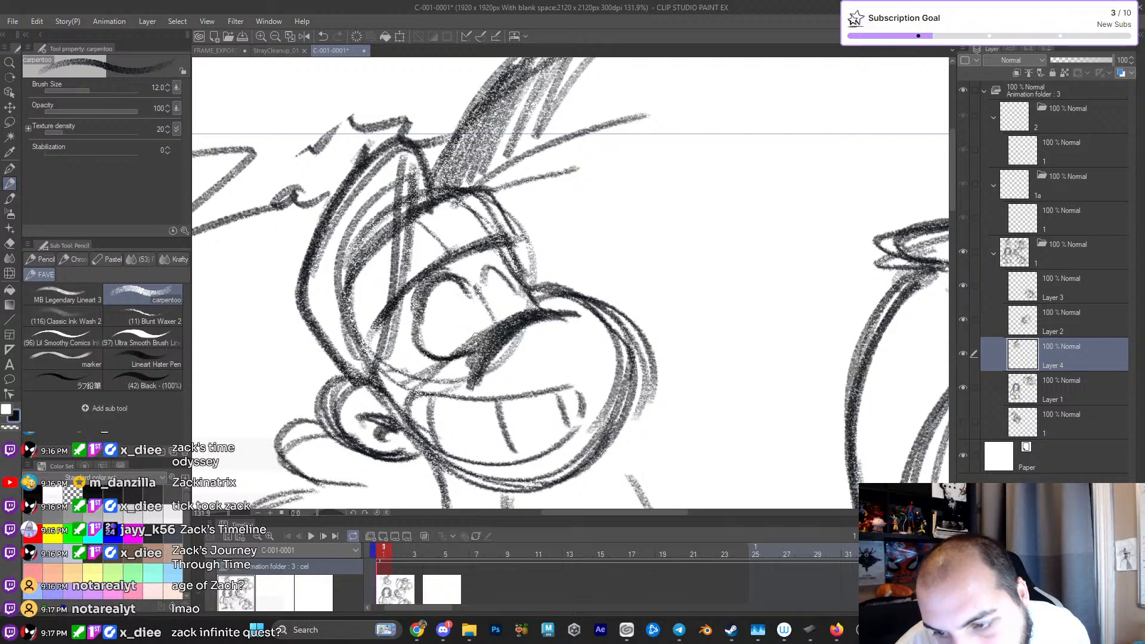
{"action": "left_click_drag", "start_coordinate": [478, 271], "coordinate": [514, 286]}
{"action": "left_click_drag", "start_coordinate": [553, 342], "coordinate": [476, 338]}
{"action": "mouse_move", "coordinate": [583, 372]}
{"action": "left_mouse_down"}
{"action": "mouse_move", "coordinate": [635, 320]}
{"action": "mouse_move", "coordinate": [575, 364]}
{"action": "left_mouse_up"}
- Try small pupil dots beside the muzzle crease
{"action": "key", "text": "p"}
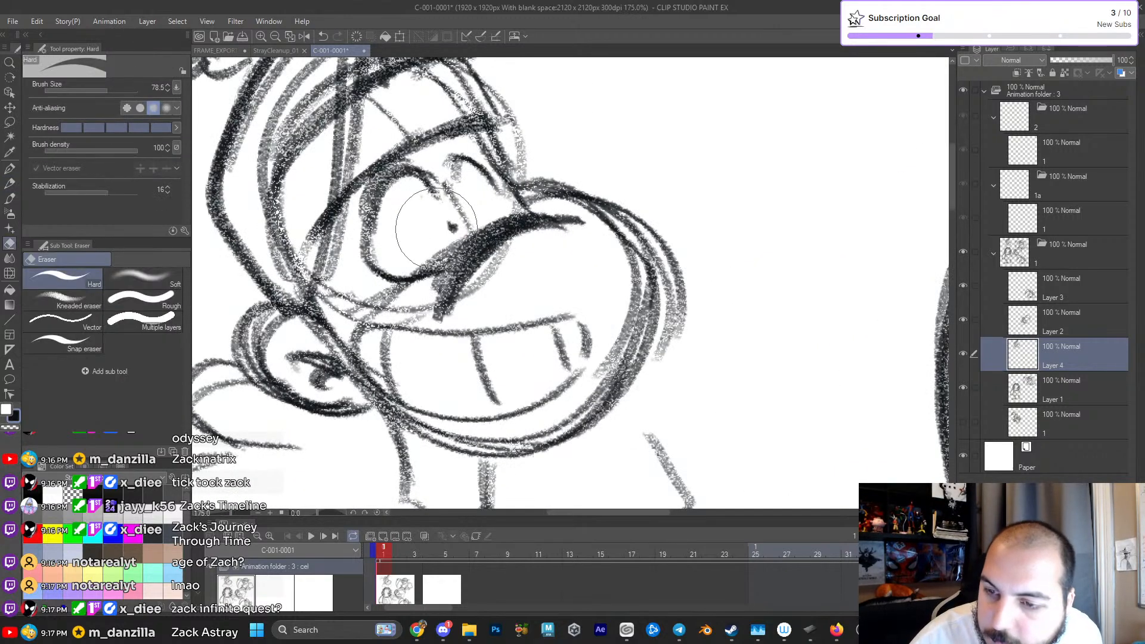
{"action": "left_click", "coordinate": [433, 224]}
{"action": "key", "text": "ctrl+z"}
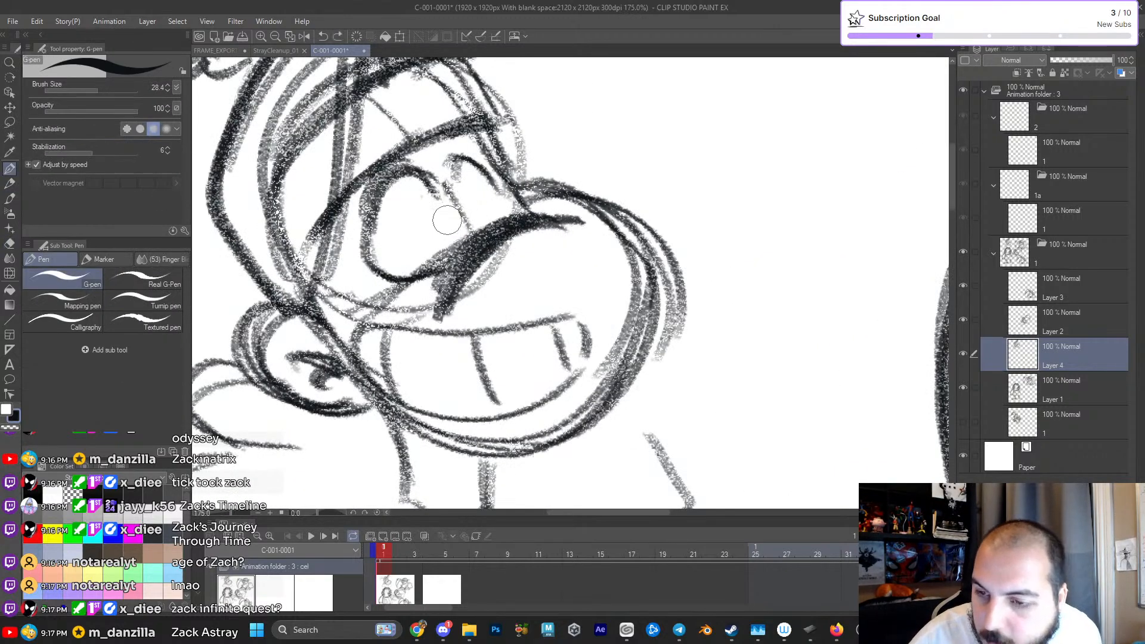
{"action": "key", "text": "p"}
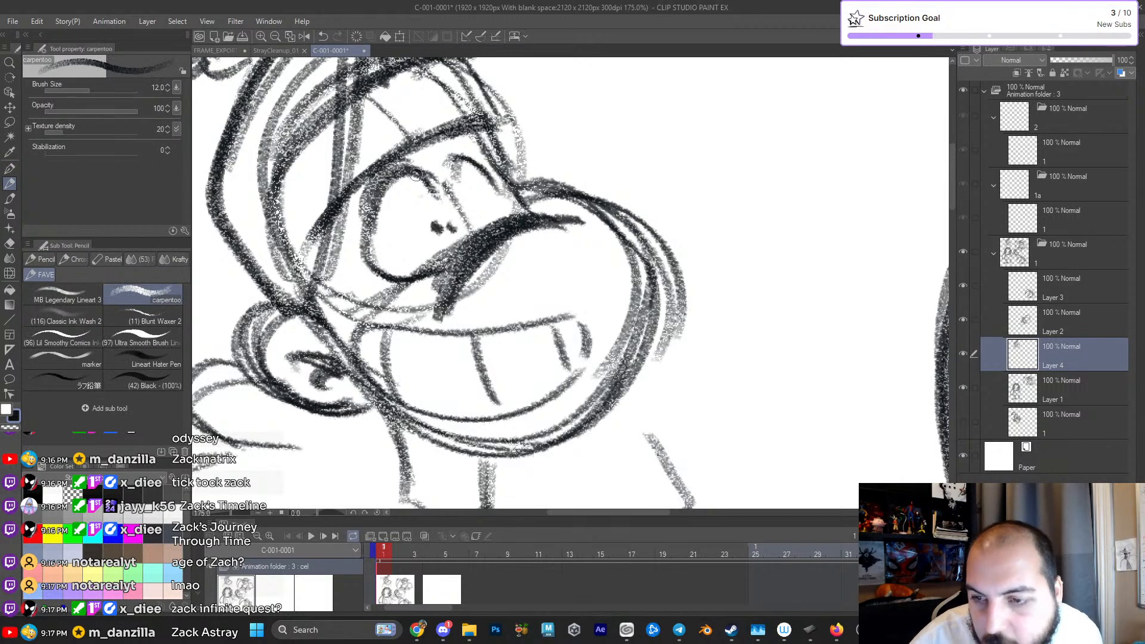
- Erase the eyes, pupils and guide lines below the headband and restore the muzzle crease's dark edge
{"action": "left_click_drag", "start_coordinate": [379, 205], "coordinate": [439, 196]}
{"action": "mouse_move", "coordinate": [419, 172]}
{"action": "left_mouse_down"}
{"action": "mouse_move", "coordinate": [365, 244]}
{"action": "mouse_move", "coordinate": [414, 278]}
{"action": "left_mouse_up"}
{"action": "mouse_move", "coordinate": [452, 185]}
{"action": "left_mouse_down"}
{"action": "mouse_move", "coordinate": [460, 155]}
{"action": "mouse_move", "coordinate": [489, 156]}
{"action": "mouse_move", "coordinate": [405, 191]}
{"action": "mouse_move", "coordinate": [428, 182]}
{"action": "mouse_move", "coordinate": [409, 256]}
{"action": "mouse_move", "coordinate": [462, 188]}
{"action": "mouse_move", "coordinate": [417, 184]}
{"action": "mouse_move", "coordinate": [469, 174]}
{"action": "mouse_move", "coordinate": [396, 227]}
{"action": "mouse_move", "coordinate": [374, 219]}
{"action": "left_mouse_up"}
{"action": "key", "text": "e"}
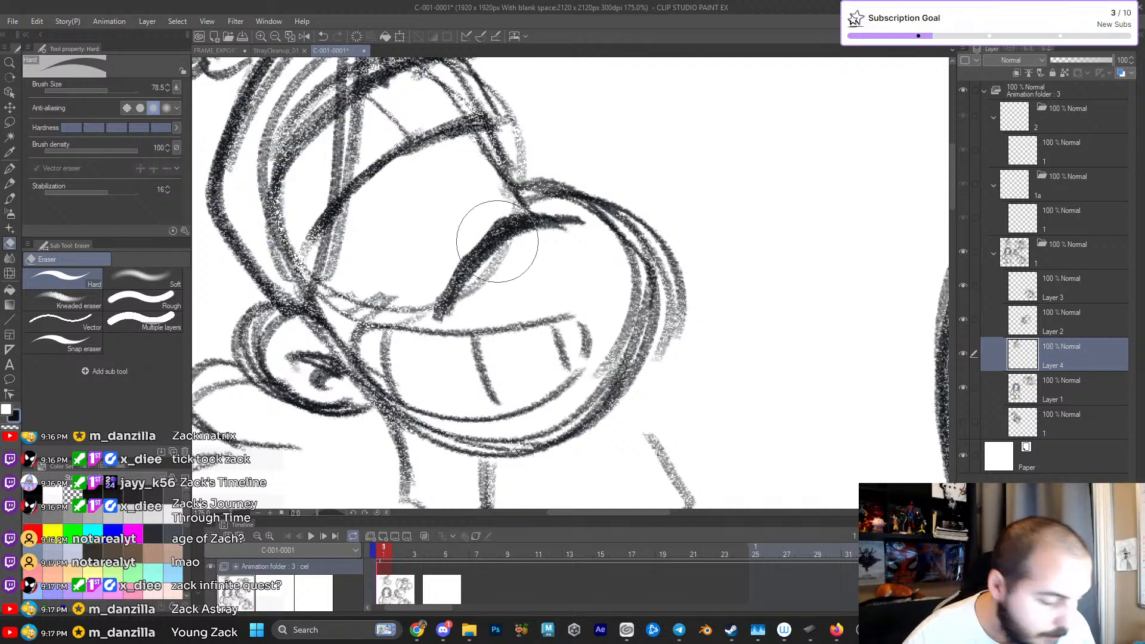
{"action": "key", "text": "p"}
{"action": "mouse_move", "coordinate": [442, 299]}
{"action": "left_mouse_down"}
{"action": "mouse_move", "coordinate": [513, 222]}
{"action": "mouse_move", "coordinate": [484, 242]}
{"action": "left_mouse_up"}
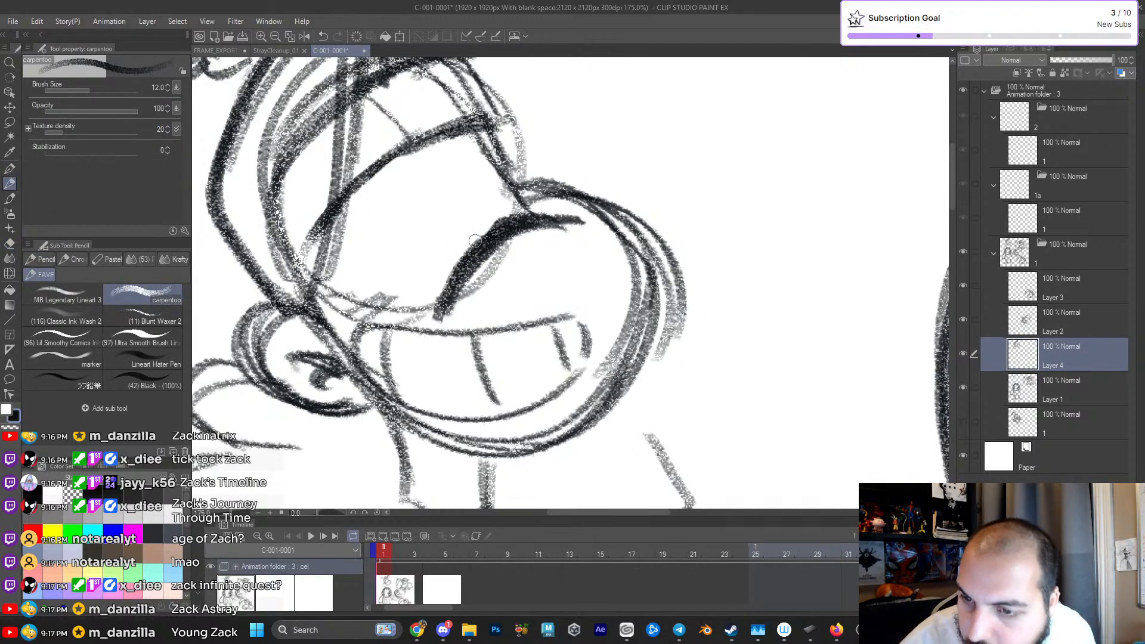
- Redraw the near eye with an upper arc, a curved lower lid and two small pupil dots
{"action": "mouse_move", "coordinate": [358, 234]}
{"action": "left_mouse_down"}
{"action": "mouse_move", "coordinate": [390, 177]}
{"action": "mouse_move", "coordinate": [434, 177]}
{"action": "left_mouse_up"}
{"action": "mouse_move", "coordinate": [373, 266]}
{"action": "left_mouse_down"}
{"action": "mouse_move", "coordinate": [421, 278]}
{"action": "mouse_move", "coordinate": [453, 259]}
{"action": "left_mouse_up"}
{"action": "left_click_drag", "start_coordinate": [363, 217], "coordinate": [432, 186]}
{"action": "left_click_drag", "start_coordinate": [375, 264], "coordinate": [422, 278]}
{"action": "mouse_move", "coordinate": [454, 196]}
{"action": "left_mouse_down"}
{"action": "mouse_move", "coordinate": [493, 176]}
{"action": "mouse_move", "coordinate": [446, 138]}
{"action": "left_mouse_up"}
{"action": "key", "text": "ctrl+z"}
{"action": "key", "text": "ctrl+z"}
{"action": "mouse_move", "coordinate": [434, 162]}
{"action": "left_mouse_down"}
{"action": "mouse_move", "coordinate": [446, 139]}
{"action": "mouse_move", "coordinate": [471, 162]}
{"action": "mouse_move", "coordinate": [463, 147]}
{"action": "left_mouse_up"}
{"action": "key", "text": "ctrl+z"}
{"action": "key", "text": "ctrl+z"}
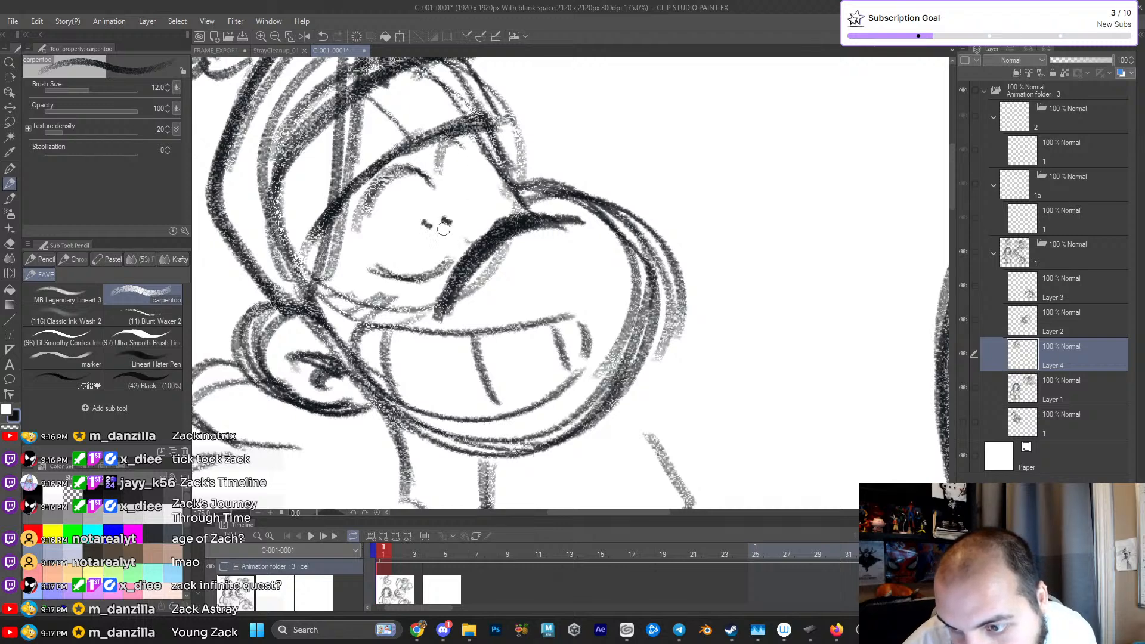
{"action": "mouse_move", "coordinate": [404, 275]}
{"action": "left_mouse_down"}
{"action": "mouse_move", "coordinate": [474, 244]}
{"action": "mouse_move", "coordinate": [447, 230]}
{"action": "left_mouse_up"}
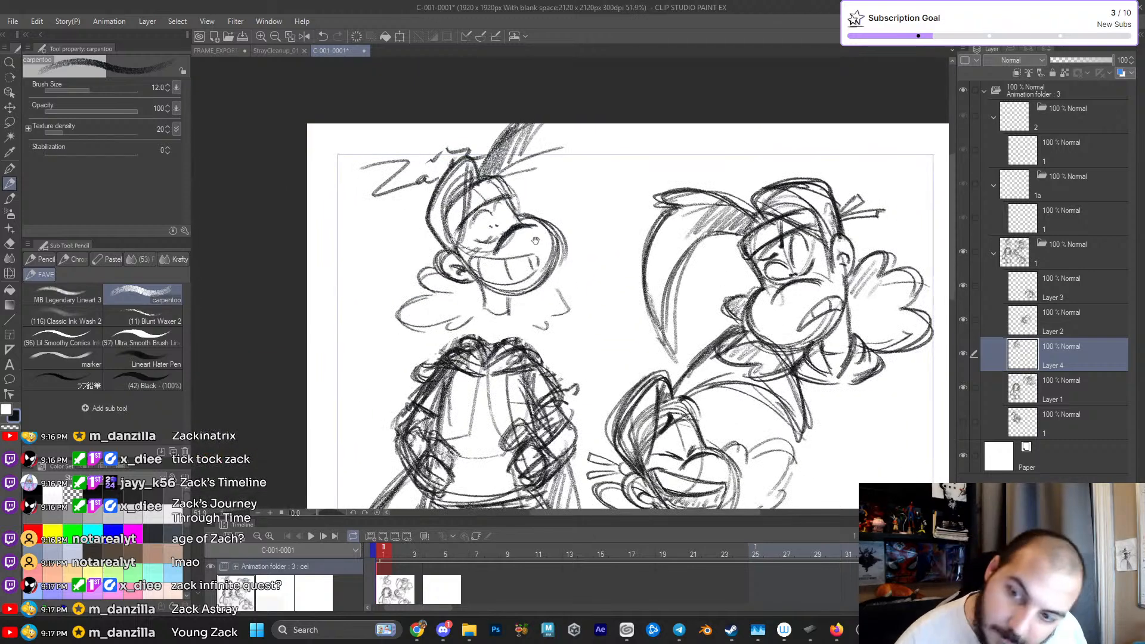
- Strengthen the lower lid and add the far eye's arch and a raised eyebrow over the headband
{"action": "left_click_drag", "start_coordinate": [519, 226], "coordinate": [555, 240]}
{"action": "scroll", "coordinate": [555, 239], "scroll_direction": "up", "scroll_amount": 3}
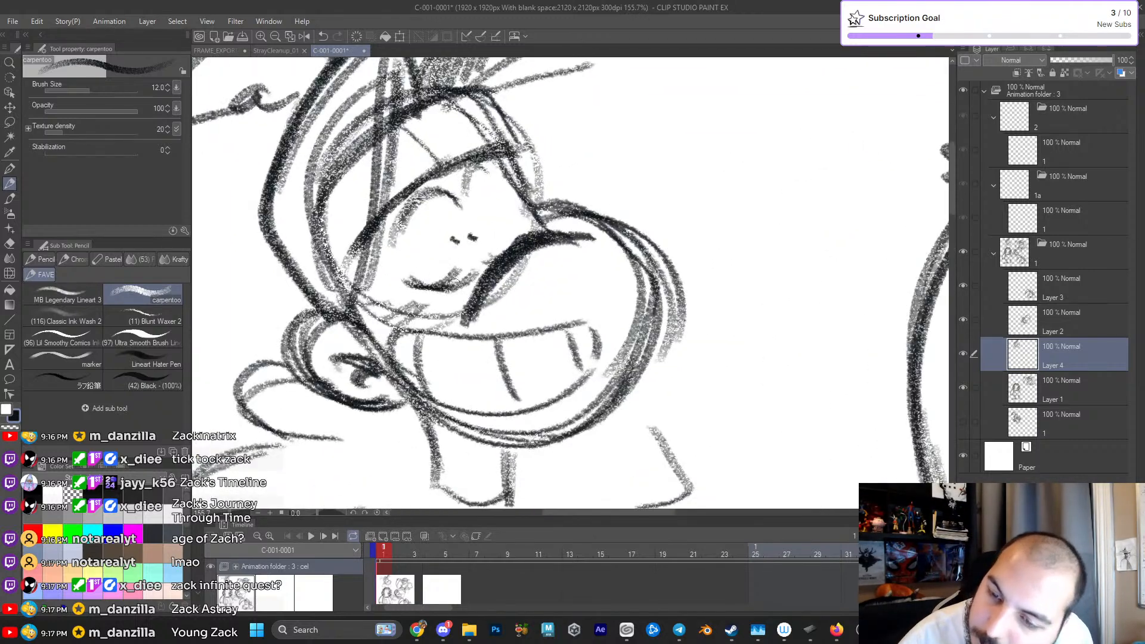
{"action": "left_click_drag", "start_coordinate": [436, 287], "coordinate": [455, 274]}
{"action": "left_click_drag", "start_coordinate": [397, 240], "coordinate": [489, 161]}
{"action": "mouse_move", "coordinate": [522, 235]}
{"action": "left_mouse_down"}
{"action": "mouse_move", "coordinate": [521, 206]}
{"action": "mouse_move", "coordinate": [519, 254]}
{"action": "left_mouse_up"}
{"action": "mouse_move", "coordinate": [406, 229]}
{"action": "left_mouse_down"}
{"action": "mouse_move", "coordinate": [439, 179]}
{"action": "mouse_move", "coordinate": [405, 230]}
{"action": "mouse_move", "coordinate": [441, 179]}
{"action": "mouse_move", "coordinate": [512, 190]}
{"action": "left_mouse_up"}
{"action": "left_click_drag", "start_coordinate": [465, 149], "coordinate": [506, 179]}
{"action": "scroll", "coordinate": [537, 227], "scroll_direction": "down", "scroll_amount": 10}
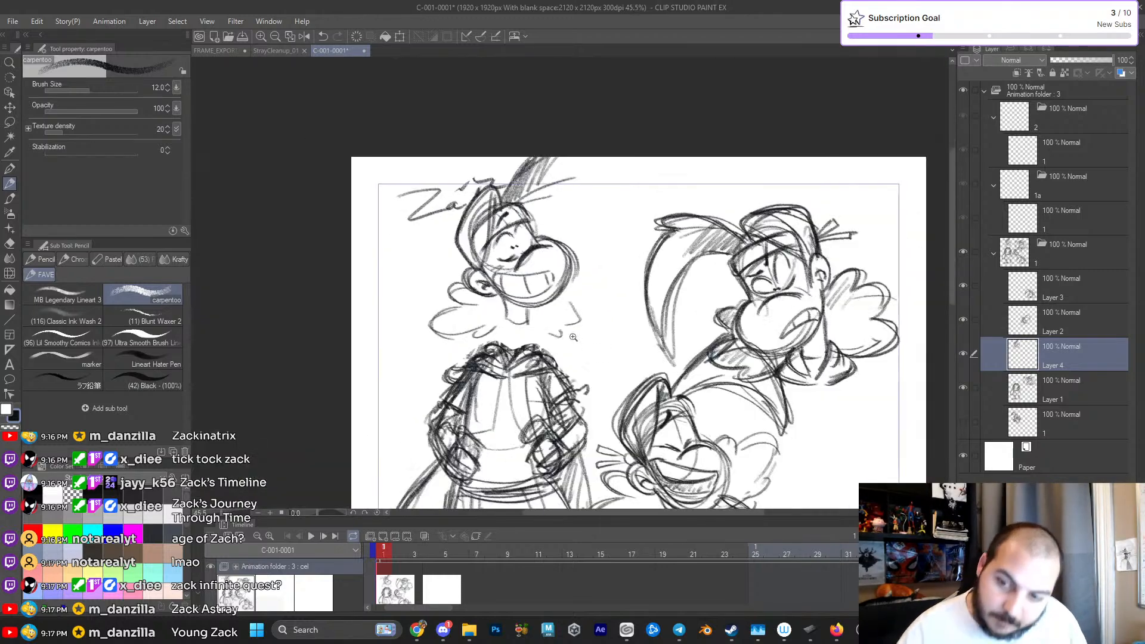
- Trim the heavy end of the lower lid with the eraser and touch up the pupils
{"action": "scroll", "coordinate": [607, 342], "scroll_direction": "up", "scroll_amount": 9}
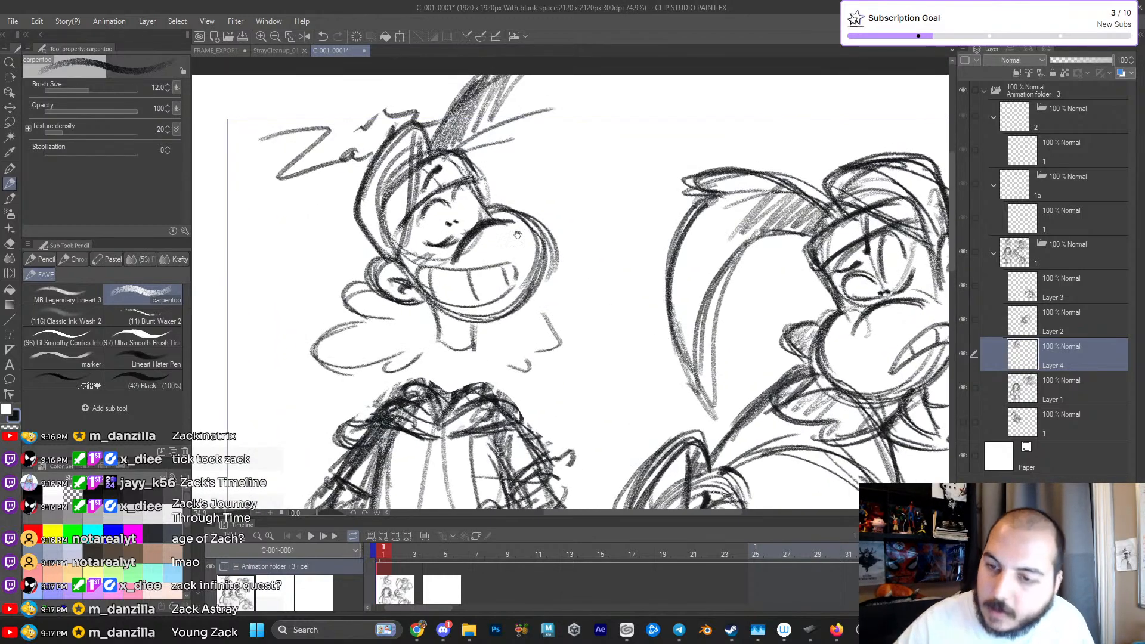
{"action": "mouse_move", "coordinate": [457, 195]}
{"action": "left_mouse_down"}
{"action": "mouse_move", "coordinate": [502, 237]}
{"action": "mouse_move", "coordinate": [463, 200]}
{"action": "left_mouse_up"}
{"action": "left_click_drag", "start_coordinate": [471, 260], "coordinate": [505, 279]}
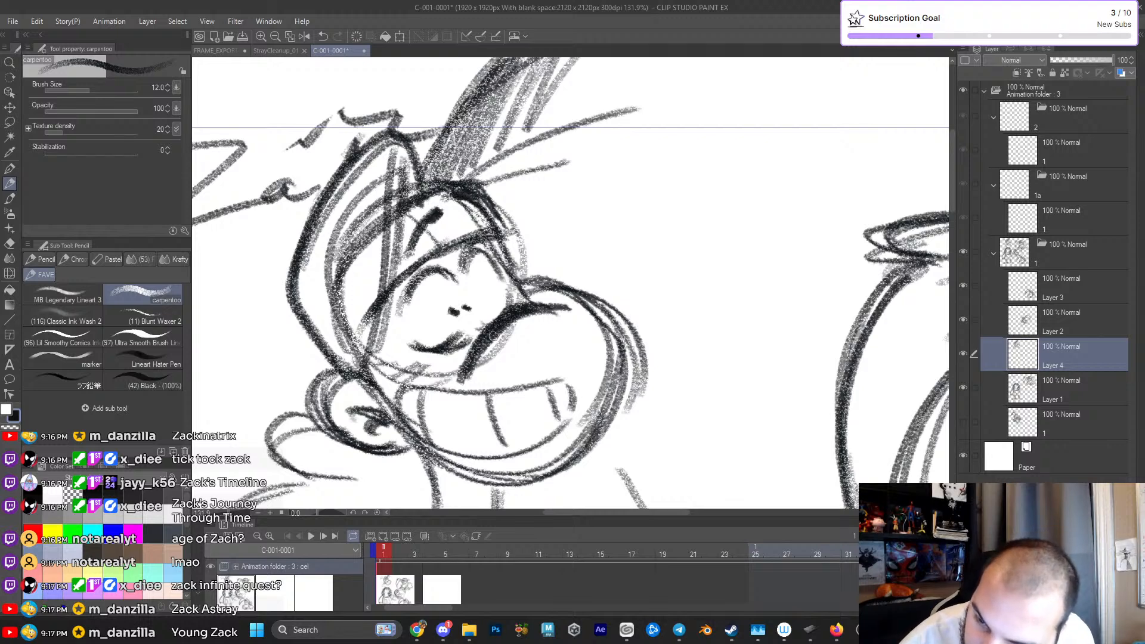
{"action": "key", "text": "e"}
{"action": "mouse_move", "coordinate": [444, 349]}
{"action": "left_mouse_down"}
{"action": "mouse_move", "coordinate": [418, 346]}
{"action": "mouse_move", "coordinate": [421, 332]}
{"action": "mouse_move", "coordinate": [454, 345]}
{"action": "mouse_move", "coordinate": [420, 346]}
{"action": "mouse_move", "coordinate": [459, 344]}
{"action": "mouse_move", "coordinate": [451, 348]}
{"action": "left_mouse_up"}
{"action": "key", "text": "p"}
{"action": "key", "text": "p"}
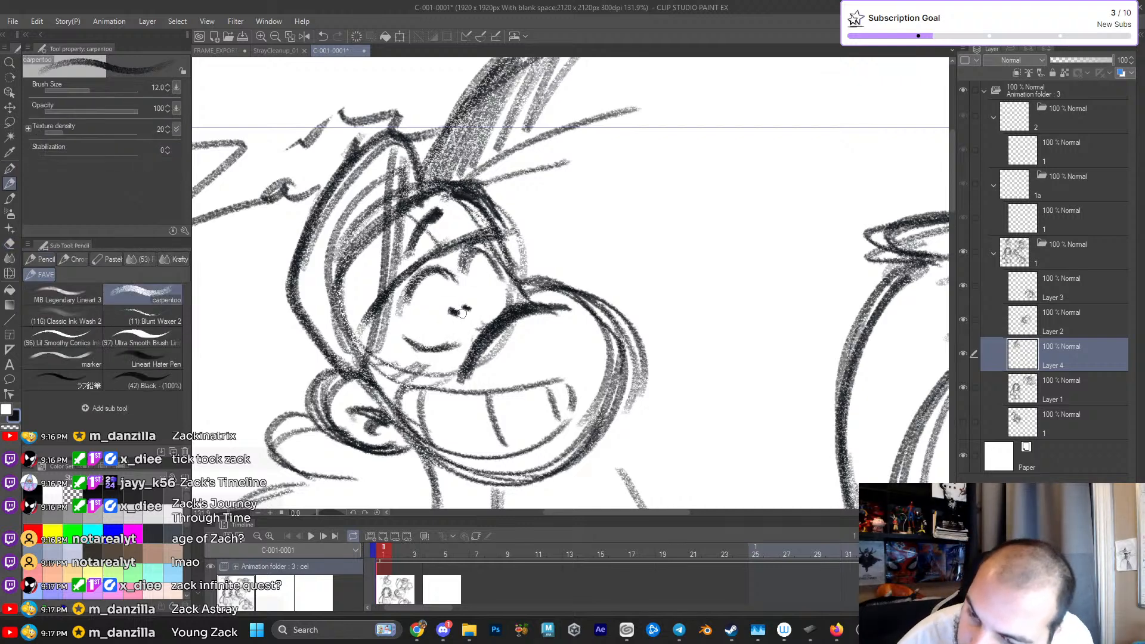
{"action": "mouse_move", "coordinate": [398, 309]}
{"action": "left_mouse_down"}
{"action": "mouse_move", "coordinate": [415, 290]}
{"action": "mouse_move", "coordinate": [453, 286]}
{"action": "mouse_move", "coordinate": [448, 273]}
{"action": "left_mouse_up"}
{"action": "key", "text": "ctrl+z"}
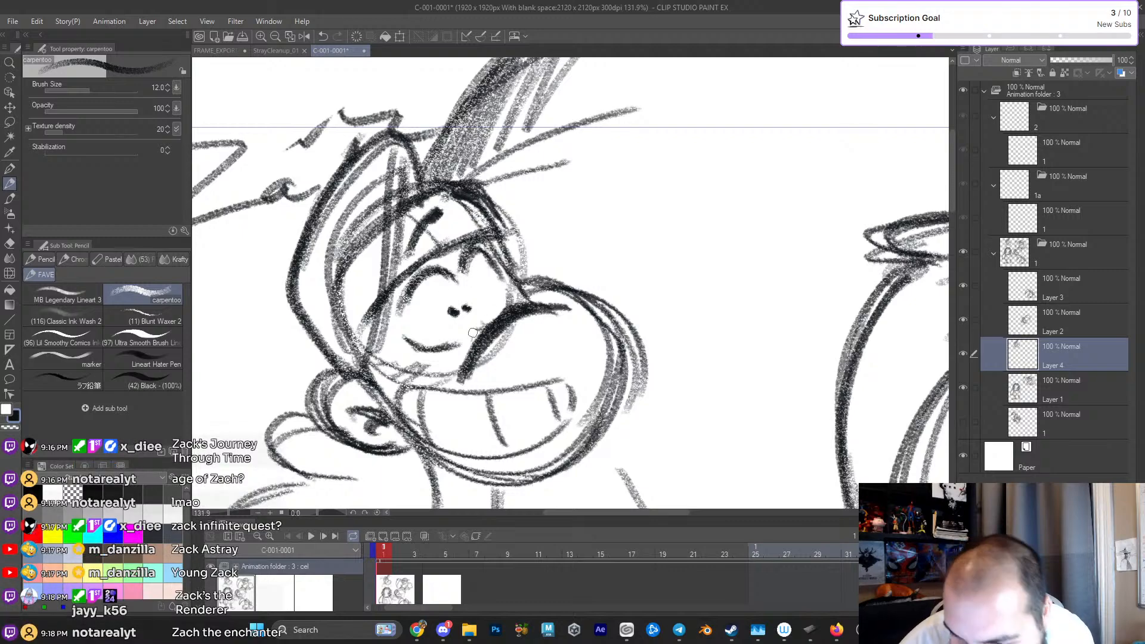
- Erase the thick curved crease where the muzzle meets the face
{"action": "mouse_move", "coordinate": [555, 346]}
{"action": "left_mouse_down"}
{"action": "mouse_move", "coordinate": [520, 335]}
{"action": "mouse_move", "coordinate": [546, 327]}
{"action": "left_mouse_up"}
{"action": "left_click_drag", "start_coordinate": [437, 396], "coordinate": [512, 383]}
{"action": "key", "text": "ctrl+z"}
{"action": "left_click_drag", "start_coordinate": [442, 375], "coordinate": [468, 408]}
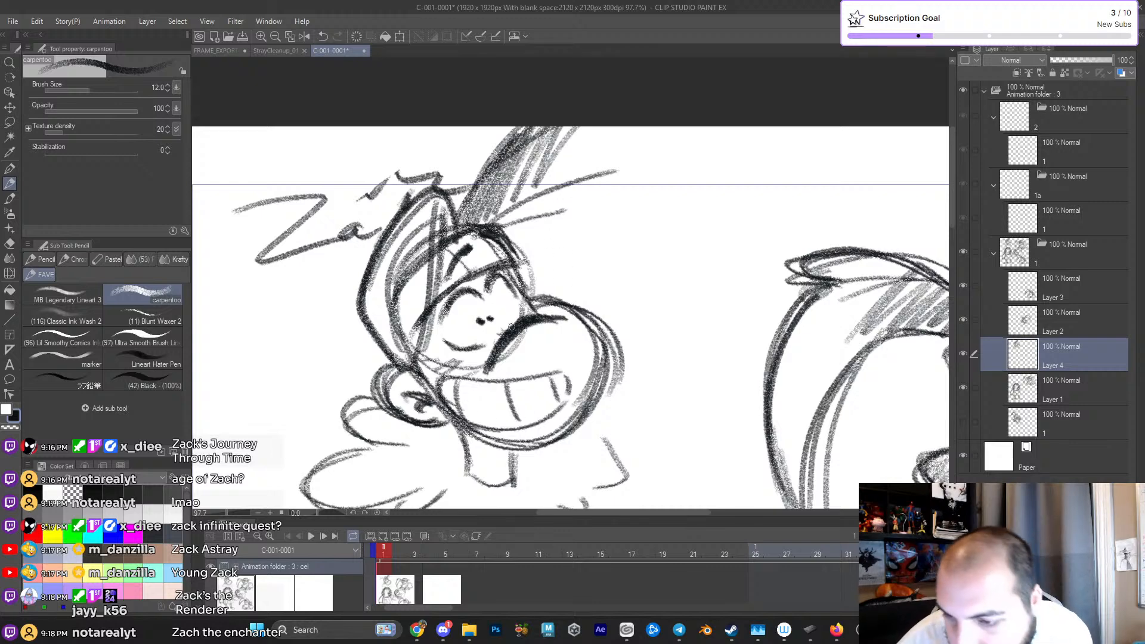
{"action": "key", "text": "e"}
{"action": "mouse_move", "coordinate": [513, 325]}
{"action": "left_mouse_down"}
{"action": "mouse_move", "coordinate": [489, 364]}
{"action": "mouse_move", "coordinate": [525, 321]}
{"action": "mouse_move", "coordinate": [549, 322]}
{"action": "left_mouse_up"}
{"action": "key", "text": "p"}
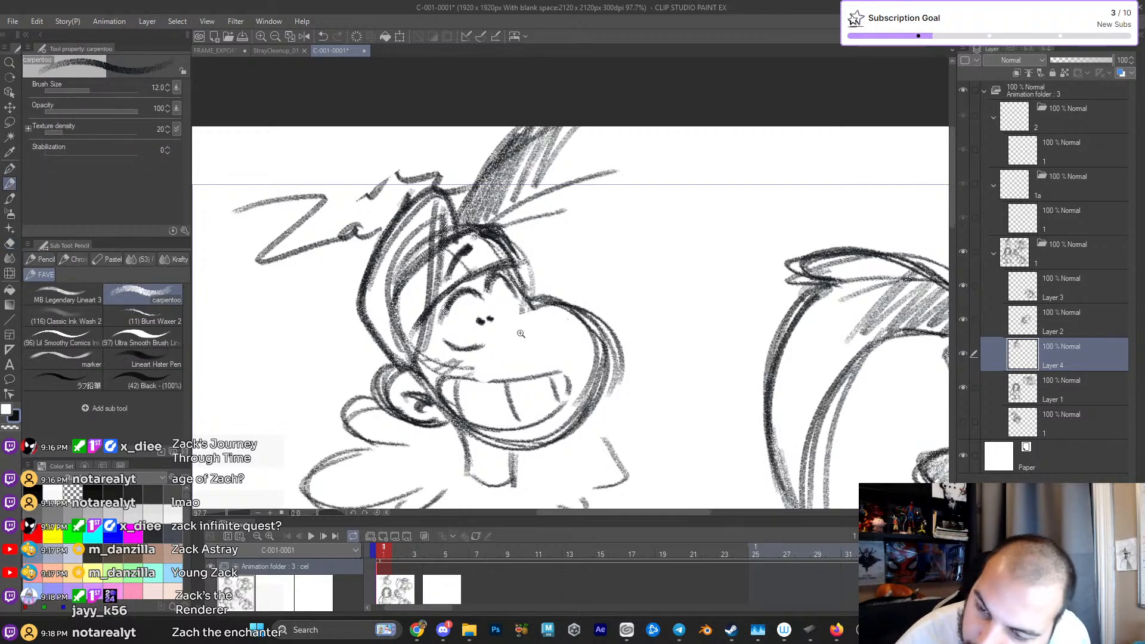
- Try a thinner curved crease between the face and the muzzle
{"action": "left_click", "coordinate": [518, 333], "text": "ctrl"}
{"action": "left_click_drag", "start_coordinate": [461, 348], "coordinate": [590, 340]}
{"action": "key", "text": "ctrl+z"}
{"action": "mouse_move", "coordinate": [434, 391]}
{"action": "left_mouse_down"}
{"action": "mouse_move", "coordinate": [462, 357]}
{"action": "mouse_move", "coordinate": [583, 308]}
{"action": "left_mouse_up"}
{"action": "mouse_move", "coordinate": [543, 296]}
{"action": "left_mouse_down"}
{"action": "mouse_move", "coordinate": [440, 377]}
{"action": "mouse_move", "coordinate": [550, 296]}
{"action": "mouse_move", "coordinate": [600, 323]}
{"action": "mouse_move", "coordinate": [566, 344]}
{"action": "mouse_move", "coordinate": [626, 343]}
{"action": "left_mouse_up"}
{"action": "key", "text": "ctrl+z"}
{"action": "key", "text": "ctrl+z"}
{"action": "mouse_move", "coordinate": [491, 355]}
{"action": "left_mouse_down"}
{"action": "mouse_move", "coordinate": [516, 321]}
{"action": "mouse_move", "coordinate": [551, 303]}
{"action": "mouse_move", "coordinate": [605, 300]}
{"action": "mouse_move", "coordinate": [512, 305]}
{"action": "left_mouse_up"}
{"action": "left_click_drag", "start_coordinate": [617, 340], "coordinate": [622, 340]}
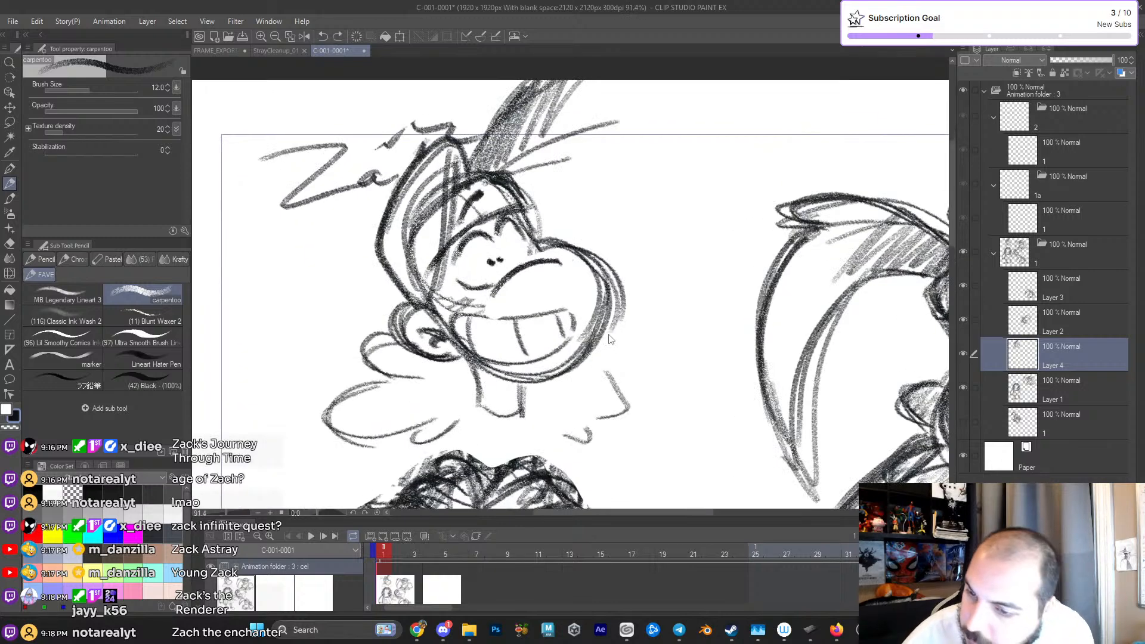
{"action": "key", "text": "ctrl+z"}
{"action": "key", "text": "ctrl+z"}
- Draw a bold curved crease over the muzzle and finish the end of the lower lid
{"action": "mouse_move", "coordinate": [563, 304]}
{"action": "left_mouse_down"}
{"action": "mouse_move", "coordinate": [579, 306]}
{"action": "mouse_move", "coordinate": [583, 353]}
{"action": "left_mouse_up"}
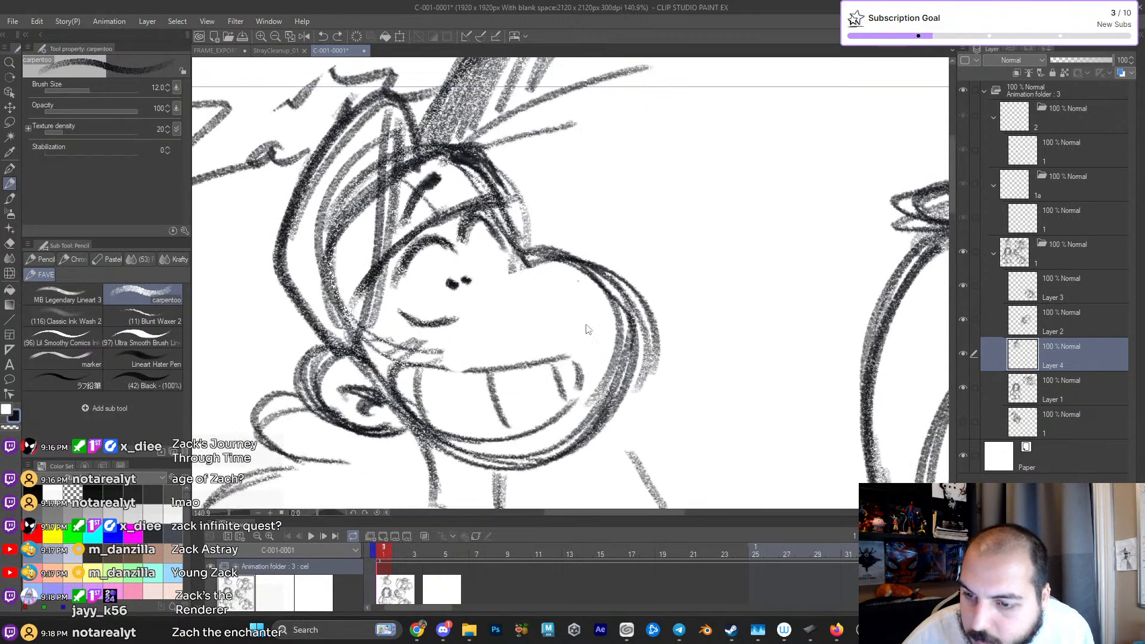
{"action": "left_click_drag", "start_coordinate": [460, 358], "coordinate": [576, 280]}
{"action": "left_click_drag", "start_coordinate": [484, 309], "coordinate": [471, 327]}
{"action": "left_click_drag", "start_coordinate": [517, 287], "coordinate": [569, 289]}
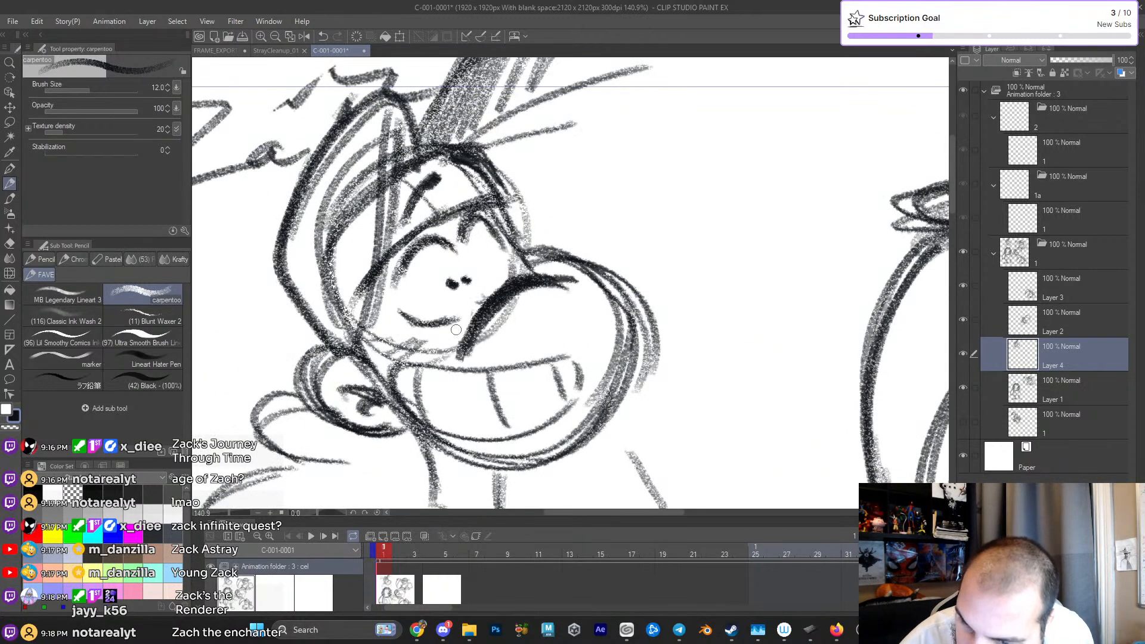
{"action": "left_click_drag", "start_coordinate": [423, 325], "coordinate": [471, 312]}
{"action": "mouse_move", "coordinate": [556, 305]}
{"action": "left_mouse_down"}
{"action": "mouse_move", "coordinate": [583, 379]}
{"action": "mouse_move", "coordinate": [642, 360]}
{"action": "mouse_move", "coordinate": [632, 356]}
{"action": "left_mouse_up"}
- Transform the head layer, moving the head down so the neck meets the standing body's hoodie collar
{"action": "key", "text": "ctrl+t"}
{"action": "left_click_drag", "start_coordinate": [519, 307], "coordinate": [511, 342]}
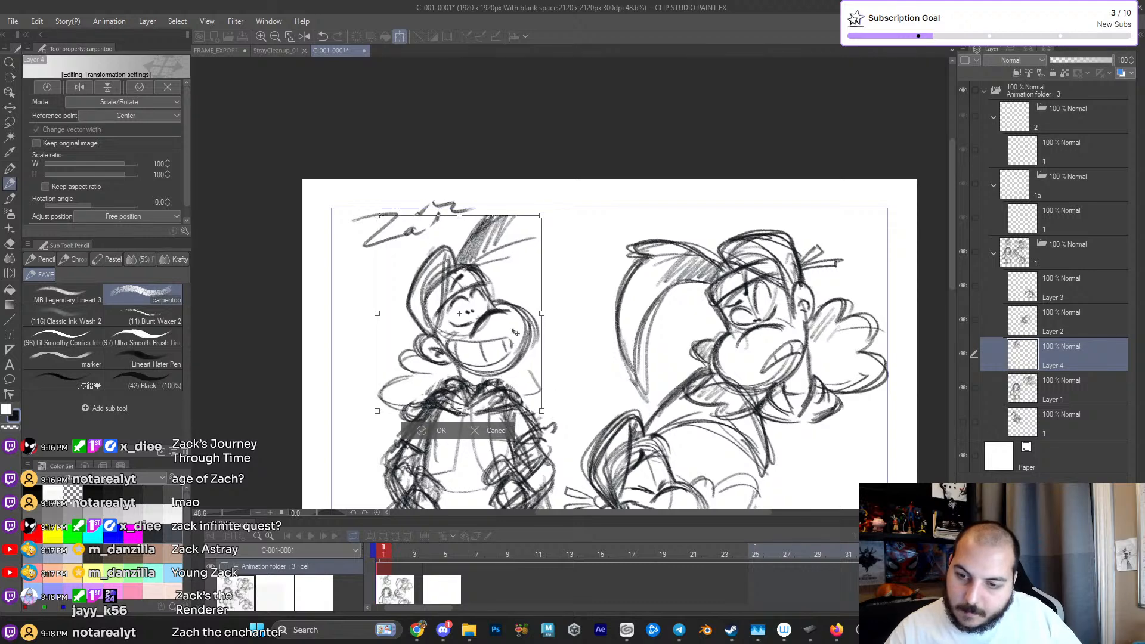
{"action": "key", "text": "Return"}
{"action": "left_click_drag", "start_coordinate": [600, 368], "coordinate": [646, 262]}
{"action": "left_click", "coordinate": [640, 269]}
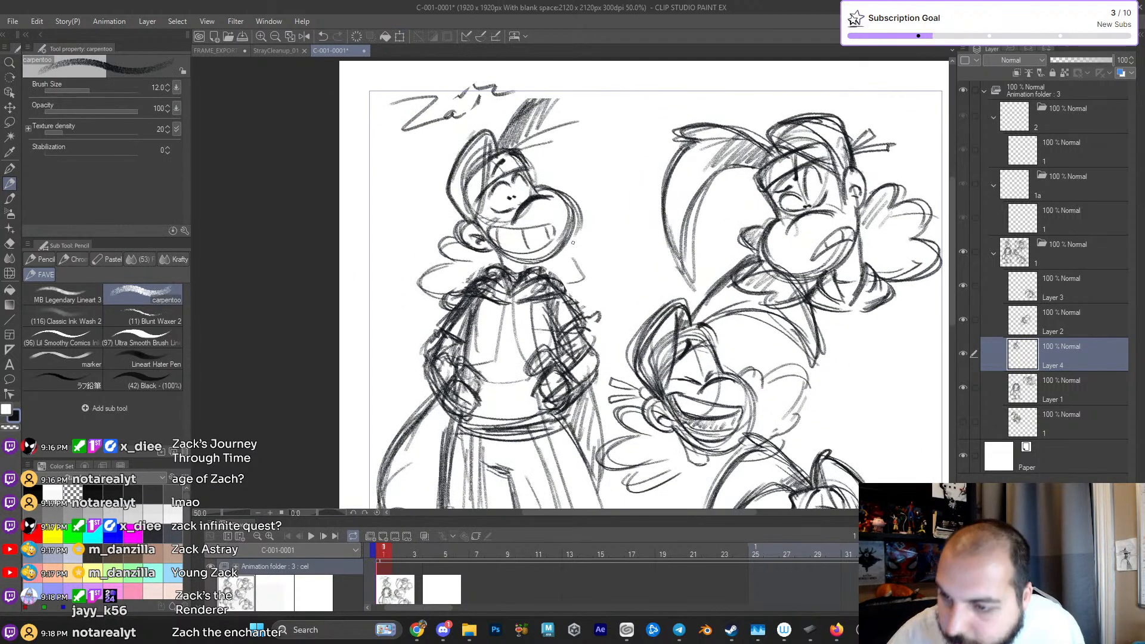
{"action": "mouse_move", "coordinate": [578, 257]}
{"action": "left_mouse_down"}
{"action": "mouse_move", "coordinate": [592, 281]}
{"action": "mouse_move", "coordinate": [583, 296]}
{"action": "mouse_move", "coordinate": [531, 289]}
{"action": "left_mouse_up"}
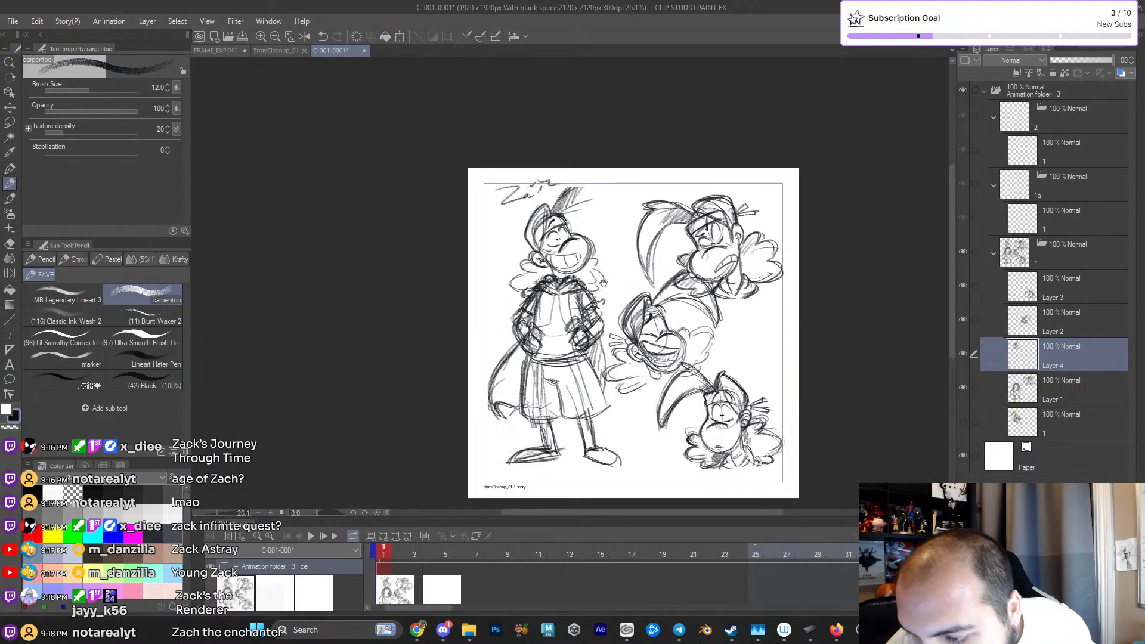
- Transform the head layer, scaling the head down to better fit the standing body
{"action": "key", "text": "ctrl+t"}
{"action": "left_click_drag", "start_coordinate": [606, 187], "coordinate": [595, 225]}
{"action": "key", "text": "Return"}
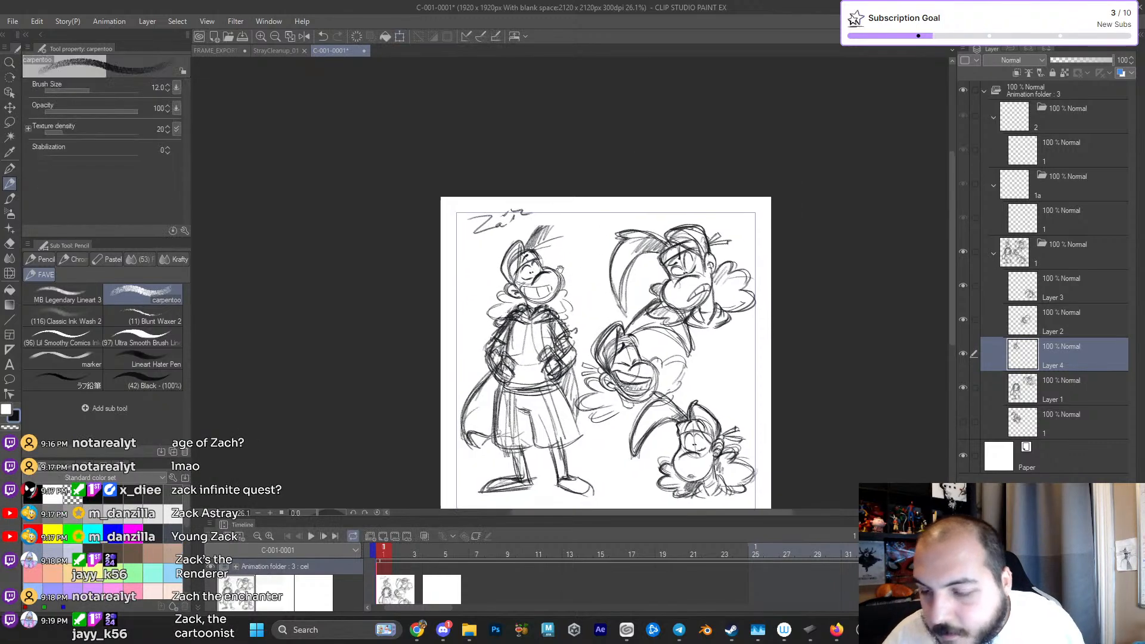
- Try a long pointed hair plume sweeping up from the standing figure's forehead and curving down in front of the face
{"action": "scroll", "coordinate": [595, 224], "scroll_direction": "up", "scroll_amount": 2}
{"action": "mouse_move", "coordinate": [576, 231]}
{"action": "left_mouse_down"}
{"action": "mouse_move", "coordinate": [570, 251]}
{"action": "mouse_move", "coordinate": [586, 288]}
{"action": "left_mouse_up"}
{"action": "left_click_drag", "start_coordinate": [508, 228], "coordinate": [589, 187]}
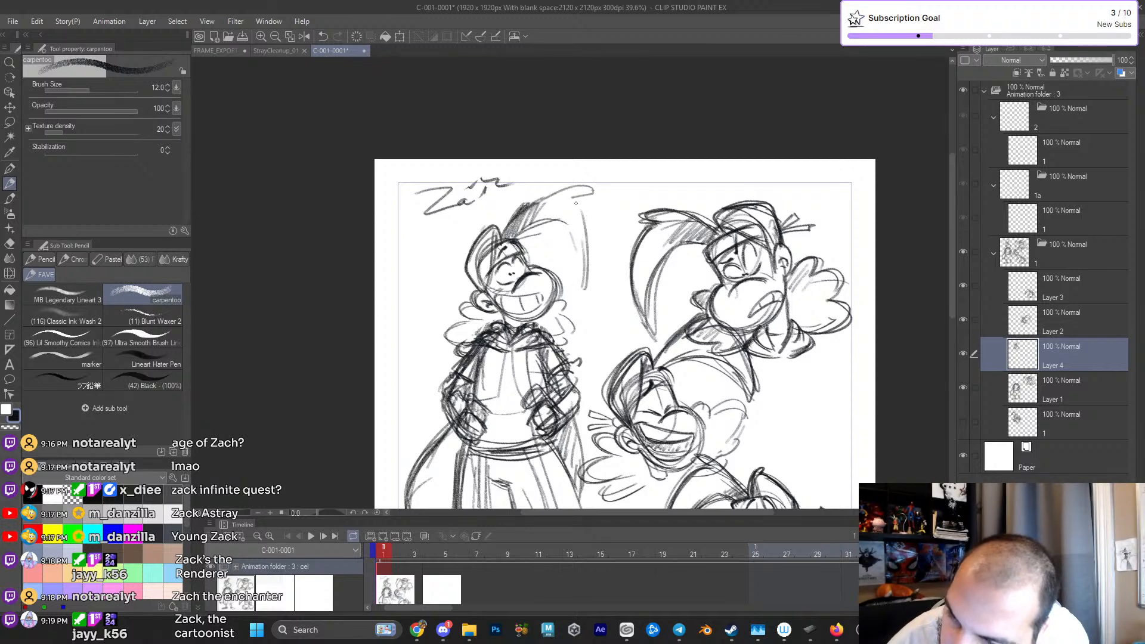
{"action": "left_click_drag", "start_coordinate": [593, 276], "coordinate": [589, 232]}
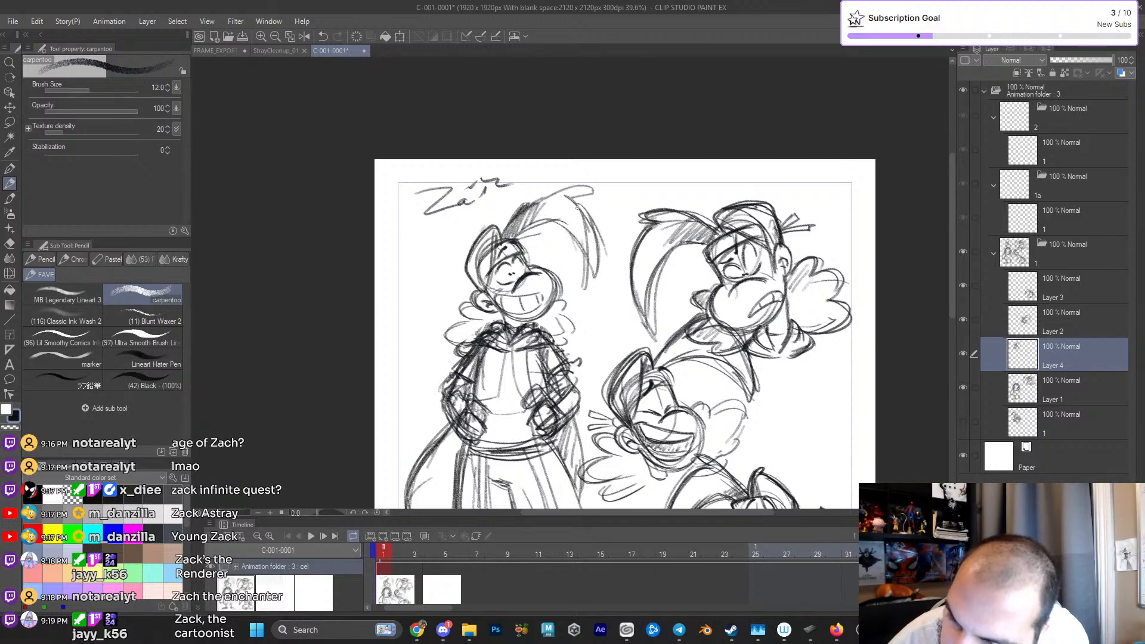
{"action": "mouse_move", "coordinate": [504, 237]}
{"action": "left_mouse_down"}
{"action": "mouse_move", "coordinate": [519, 219]}
{"action": "mouse_move", "coordinate": [604, 263]}
{"action": "left_mouse_up"}
{"action": "left_click_drag", "start_coordinate": [549, 222], "coordinate": [597, 271]}
{"action": "left_click_drag", "start_coordinate": [598, 246], "coordinate": [585, 215]}
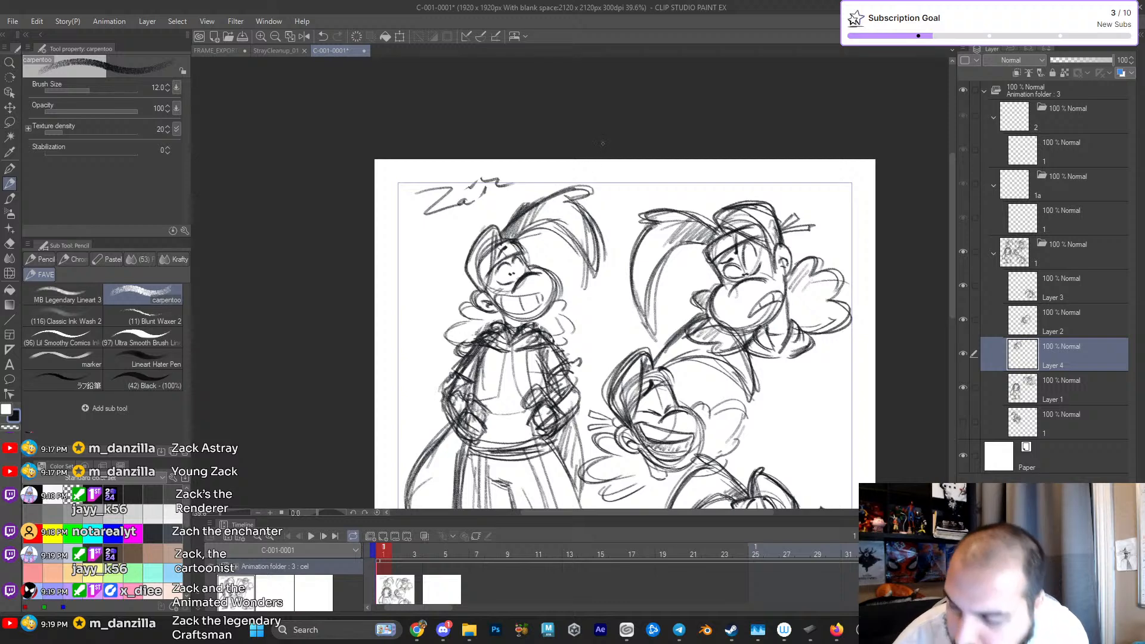
- Darken the standing figure's plume edges and erase the bump along its upper edge near the root
{"action": "scroll", "coordinate": [630, 246], "scroll_direction": "up", "scroll_amount": 1}
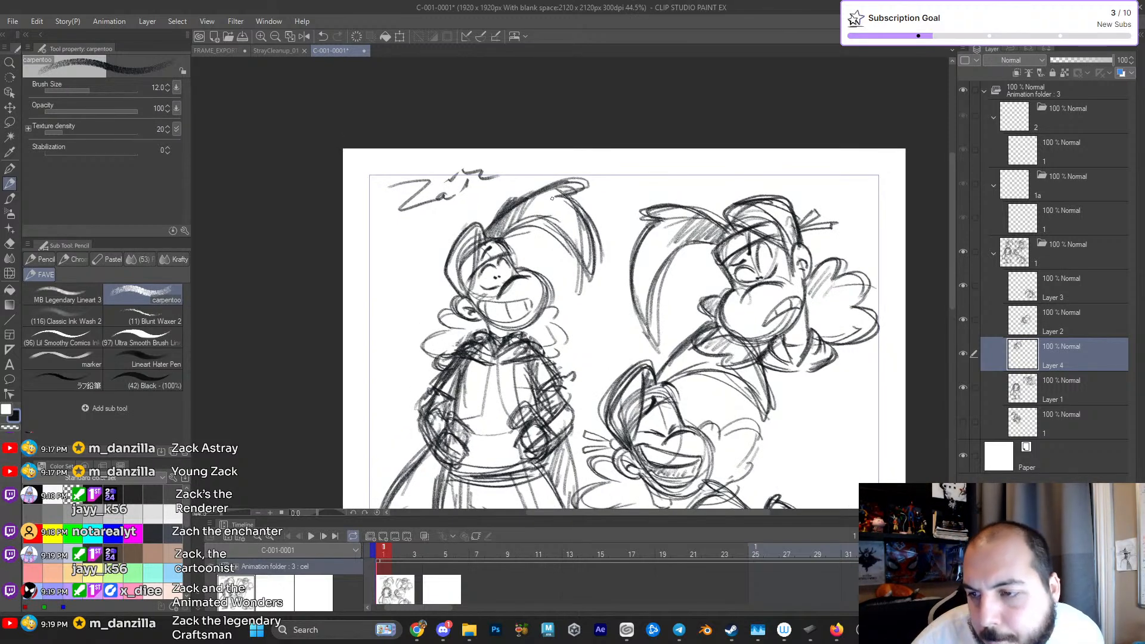
{"action": "left_click_drag", "start_coordinate": [521, 226], "coordinate": [591, 277]}
{"action": "left_click_drag", "start_coordinate": [570, 207], "coordinate": [598, 267]}
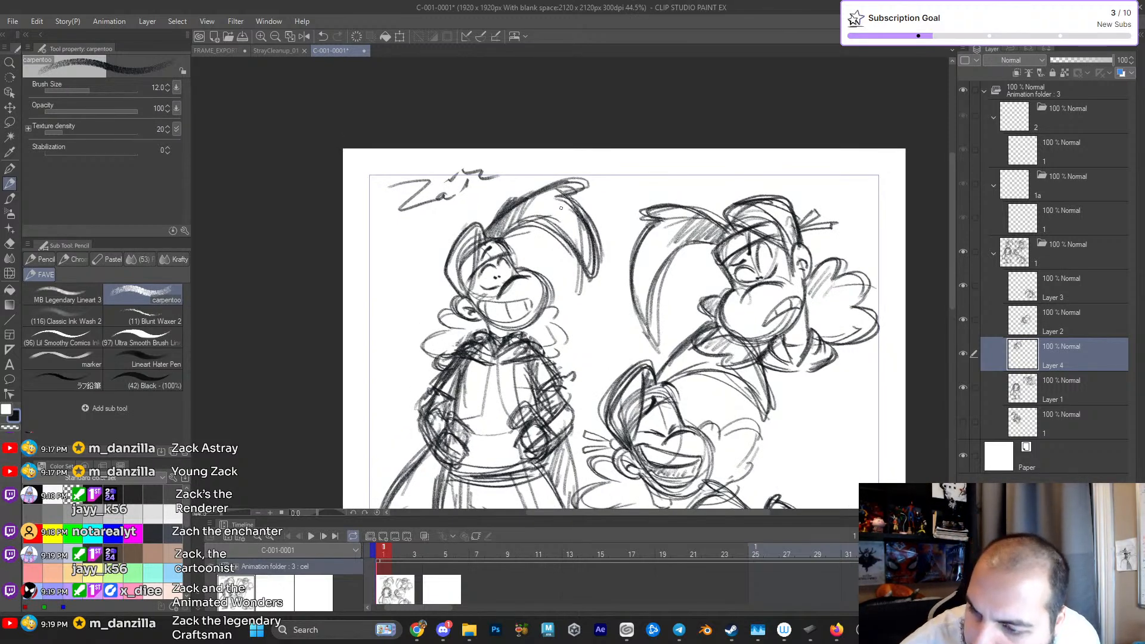
{"action": "key", "text": "e"}
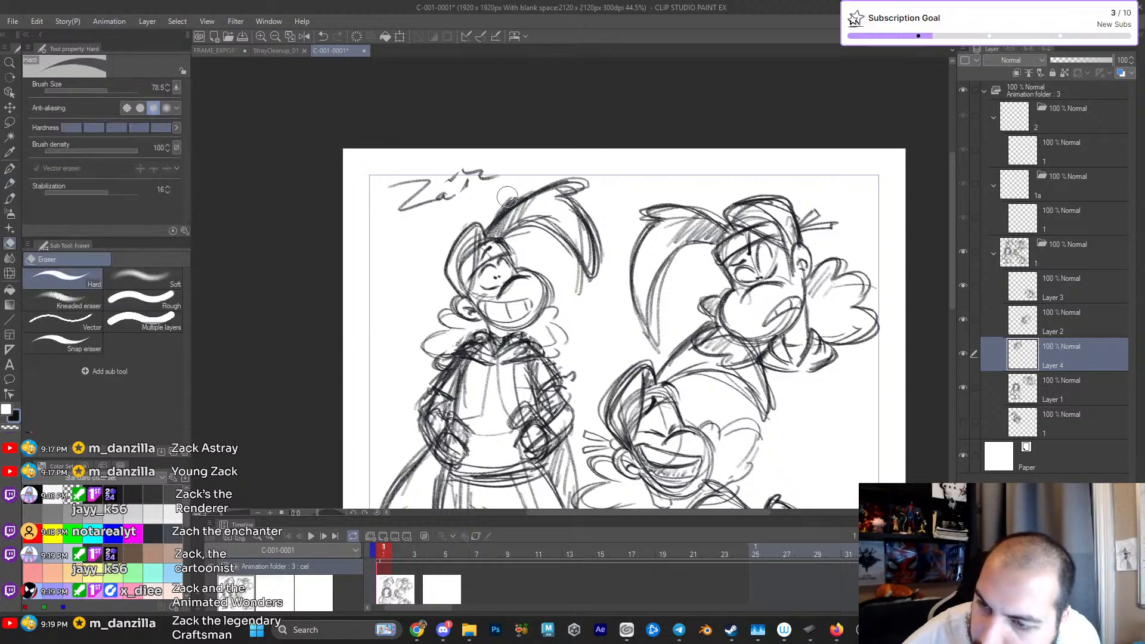
{"action": "key", "text": "p"}
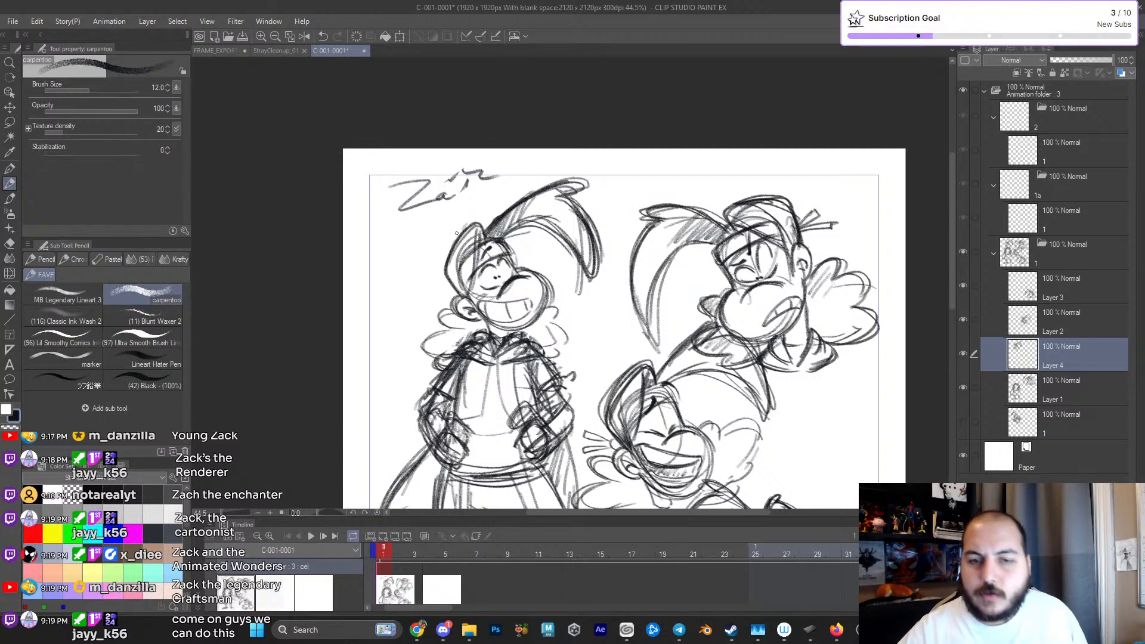
- Thicken the back outline of the standing figure's headwear and shade the fluff beneath the ear
{"action": "left_click_drag", "start_coordinate": [456, 262], "coordinate": [468, 249]}
{"action": "mouse_move", "coordinate": [471, 292]}
{"action": "left_mouse_down"}
{"action": "mouse_move", "coordinate": [479, 233]}
{"action": "mouse_move", "coordinate": [441, 265]}
{"action": "mouse_move", "coordinate": [457, 296]}
{"action": "mouse_move", "coordinate": [465, 227]}
{"action": "left_mouse_up"}
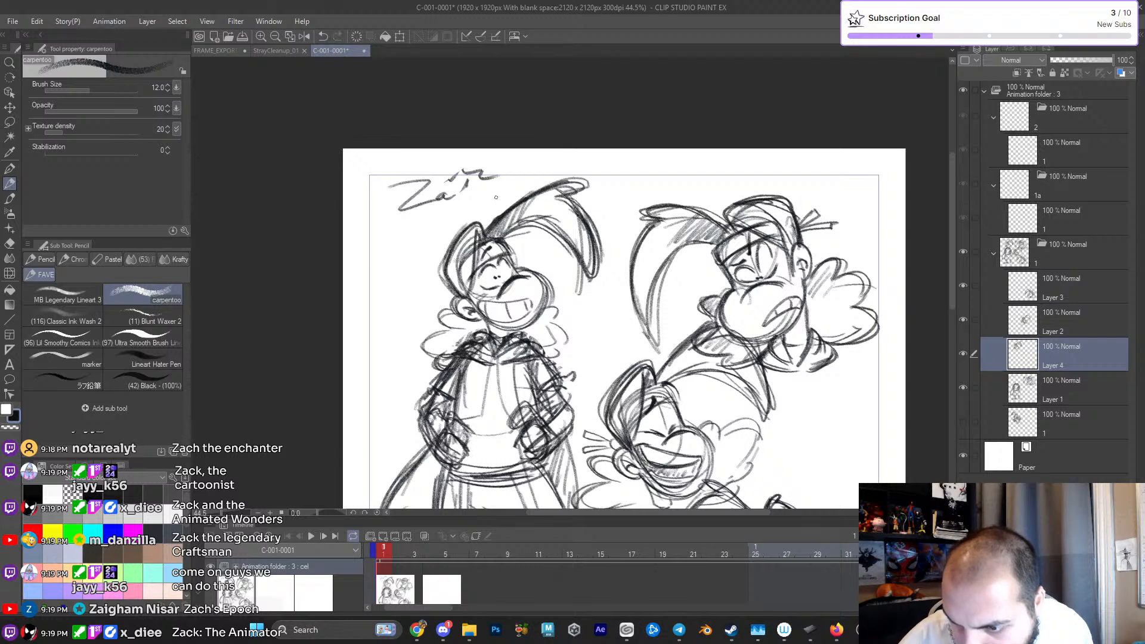
{"action": "left_click_drag", "start_coordinate": [482, 337], "coordinate": [451, 314]}
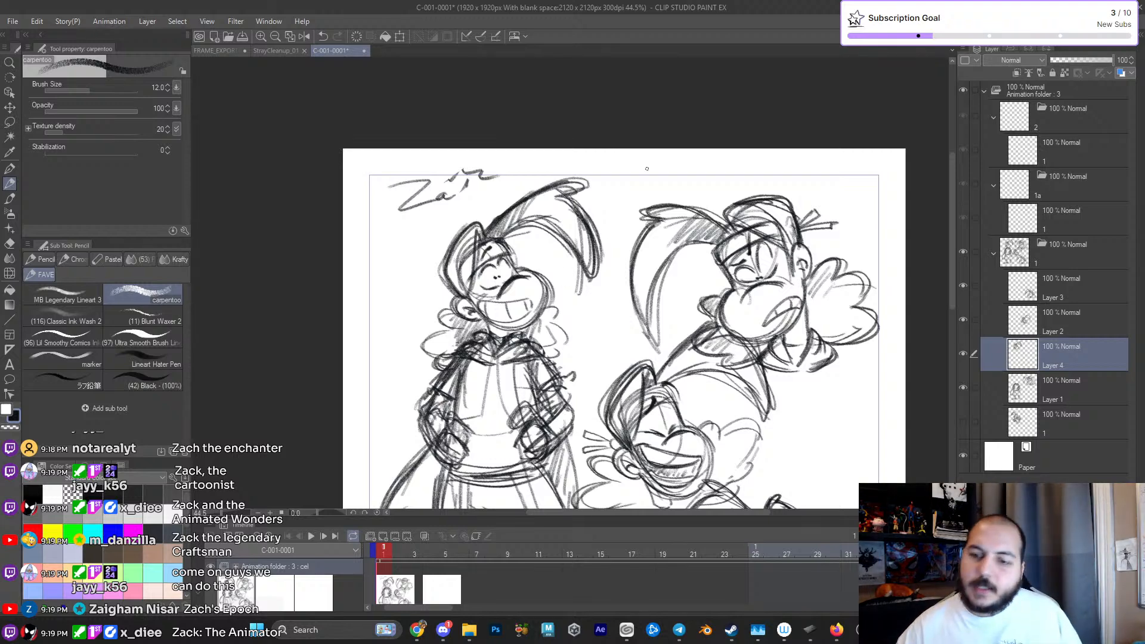
- Lasso the standing figure's hair plume, delete it, and clear the selection
{"action": "left_click_drag", "start_coordinate": [723, 380], "coordinate": [723, 294]}
{"action": "left_click_drag", "start_coordinate": [725, 340], "coordinate": [693, 389]}
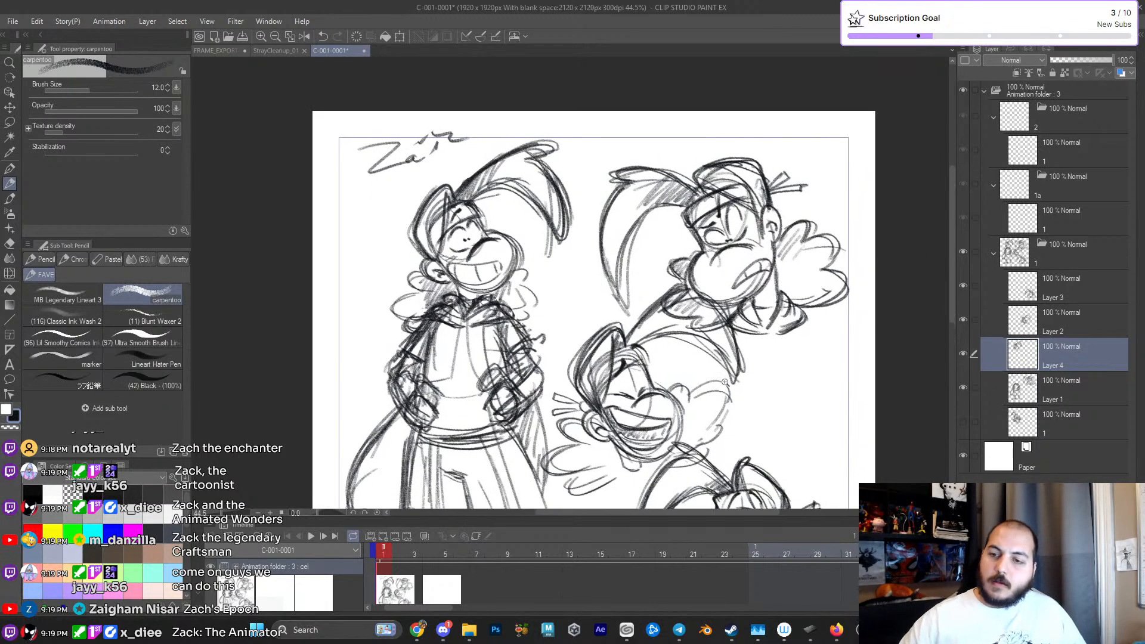
{"action": "left_click", "coordinate": [726, 386], "text": "ctrl"}
{"action": "left_click_drag", "start_coordinate": [698, 311], "coordinate": [683, 336]}
{"action": "left_click", "coordinate": [11, 122]}
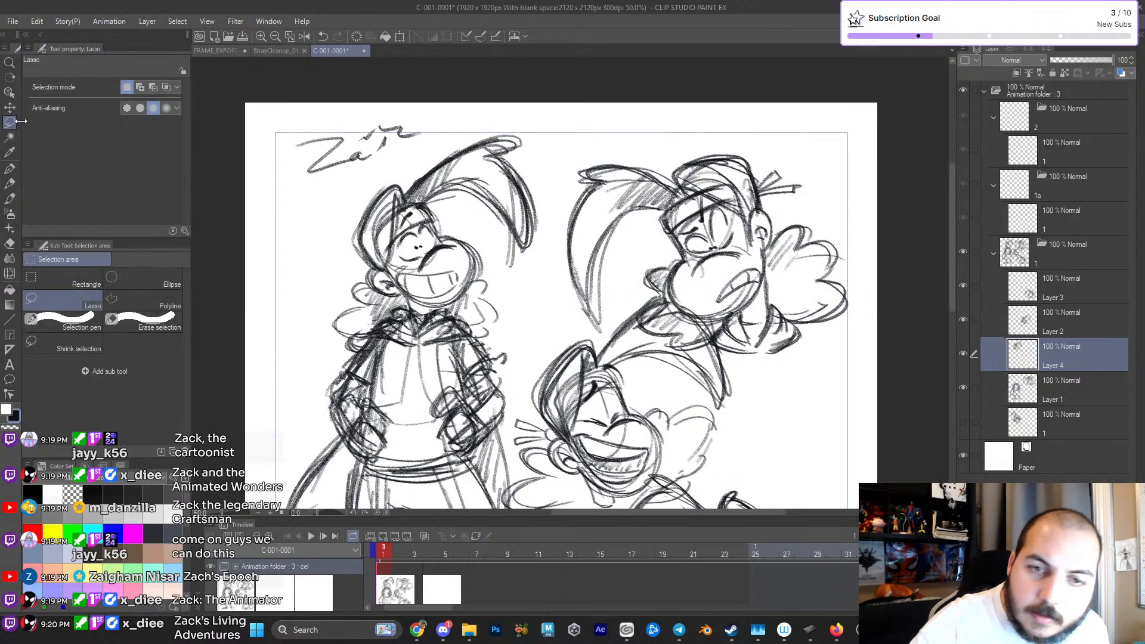
{"action": "mouse_move", "coordinate": [470, 121]}
{"action": "left_mouse_down"}
{"action": "mouse_move", "coordinate": [414, 159]}
{"action": "mouse_move", "coordinate": [406, 187]}
{"action": "mouse_move", "coordinate": [524, 273]}
{"action": "mouse_move", "coordinate": [550, 194]}
{"action": "mouse_move", "coordinate": [522, 102]}
{"action": "left_mouse_up"}
{"action": "key", "text": "Delete"}
{"action": "key", "text": "ctrl+d"}
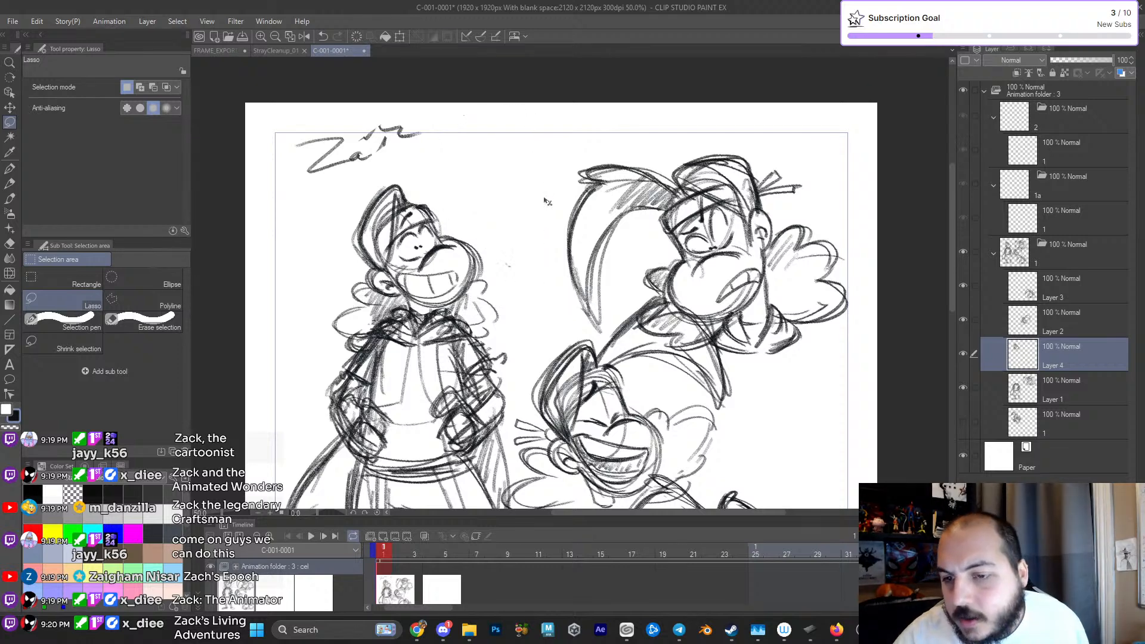
- Sketch a new, narrower hair plume rising from the standing figure's forehead and arching down in front of the face
{"action": "key", "text": "p"}
{"action": "mouse_move", "coordinate": [454, 202]}
{"action": "left_mouse_down"}
{"action": "mouse_move", "coordinate": [435, 229]}
{"action": "mouse_move", "coordinate": [403, 197]}
{"action": "mouse_move", "coordinate": [421, 180]}
{"action": "left_mouse_up"}
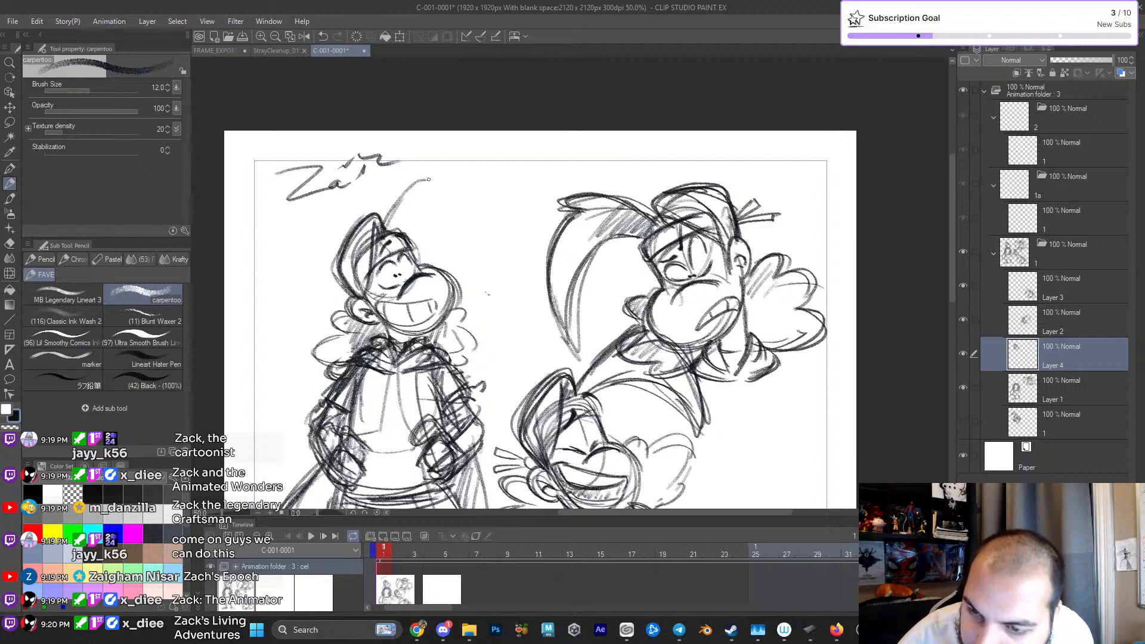
{"action": "left_click_drag", "start_coordinate": [486, 265], "coordinate": [457, 181]}
{"action": "left_click_drag", "start_coordinate": [412, 220], "coordinate": [424, 215]}
{"action": "left_click_drag", "start_coordinate": [448, 221], "coordinate": [473, 264]}
{"action": "left_click_drag", "start_coordinate": [478, 276], "coordinate": [456, 173]}
- Strengthen the new plume's outer curve and add a notched tuft at its peak
{"action": "mouse_move", "coordinate": [384, 223]}
{"action": "left_mouse_down"}
{"action": "mouse_move", "coordinate": [429, 174]}
{"action": "mouse_move", "coordinate": [465, 163]}
{"action": "mouse_move", "coordinate": [482, 268]}
{"action": "mouse_move", "coordinate": [444, 179]}
{"action": "left_mouse_up"}
{"action": "mouse_move", "coordinate": [484, 242]}
{"action": "left_mouse_down"}
{"action": "mouse_move", "coordinate": [429, 211]}
{"action": "mouse_move", "coordinate": [420, 224]}
{"action": "mouse_move", "coordinate": [430, 173]}
{"action": "mouse_move", "coordinate": [472, 162]}
{"action": "left_mouse_up"}
{"action": "left_click_drag", "start_coordinate": [440, 183], "coordinate": [471, 168]}
{"action": "left_click_drag", "start_coordinate": [445, 226], "coordinate": [479, 180]}
{"action": "left_click_drag", "start_coordinate": [462, 194], "coordinate": [484, 262]}
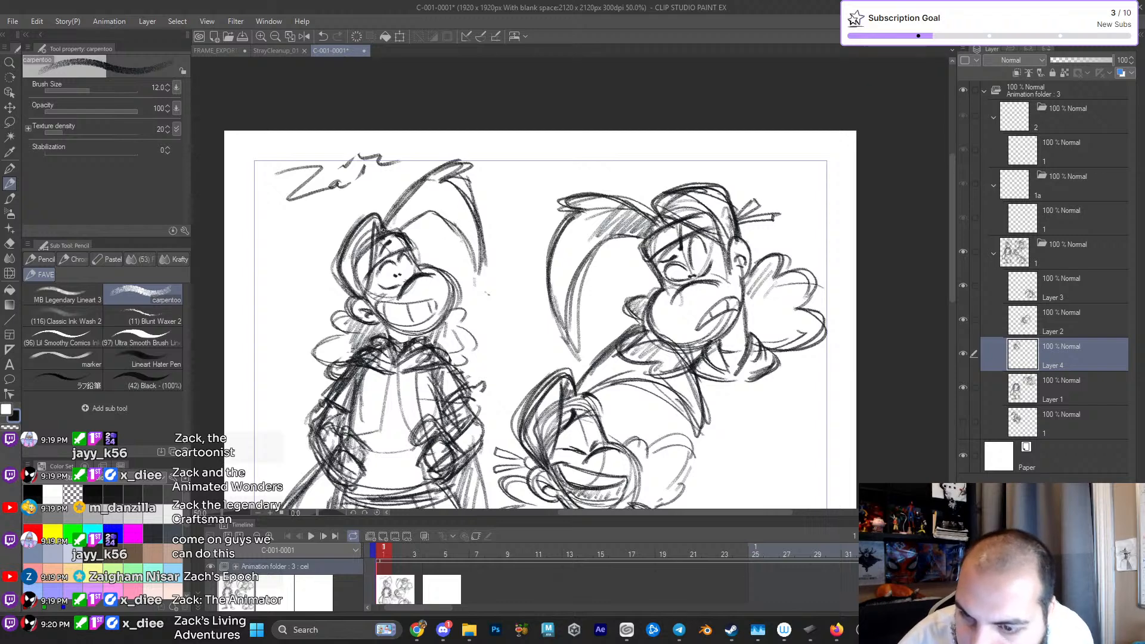
- Hatch shading at the root of the plume and darken its curved edges
{"action": "scroll", "coordinate": [394, 307], "scroll_direction": "up", "scroll_amount": 3}
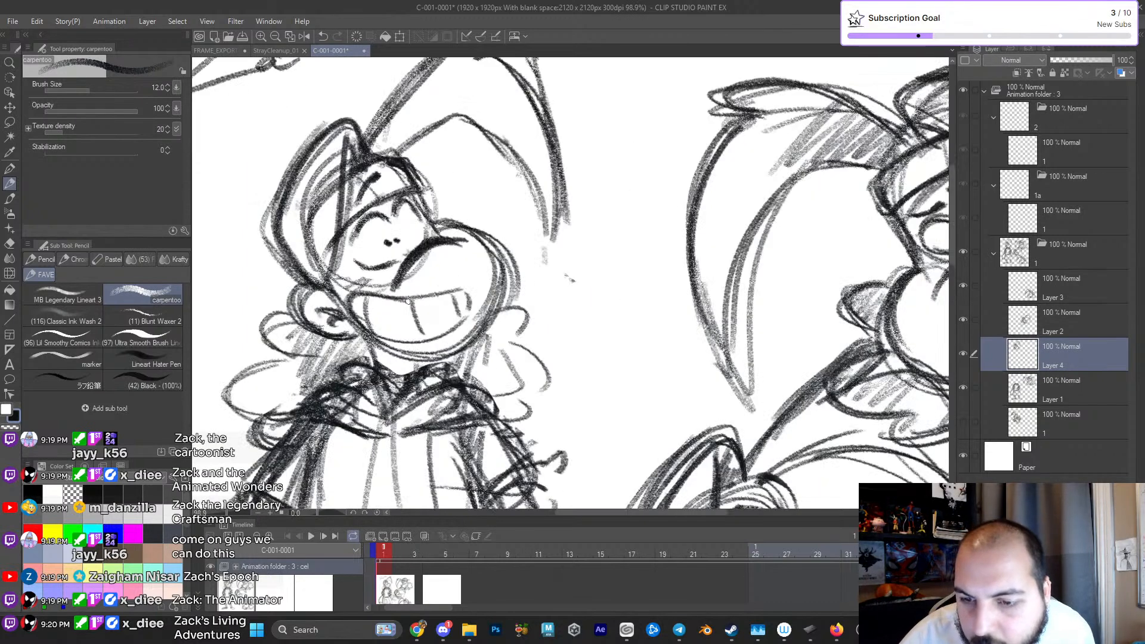
{"action": "scroll", "coordinate": [544, 255], "scroll_direction": "down", "scroll_amount": 3}
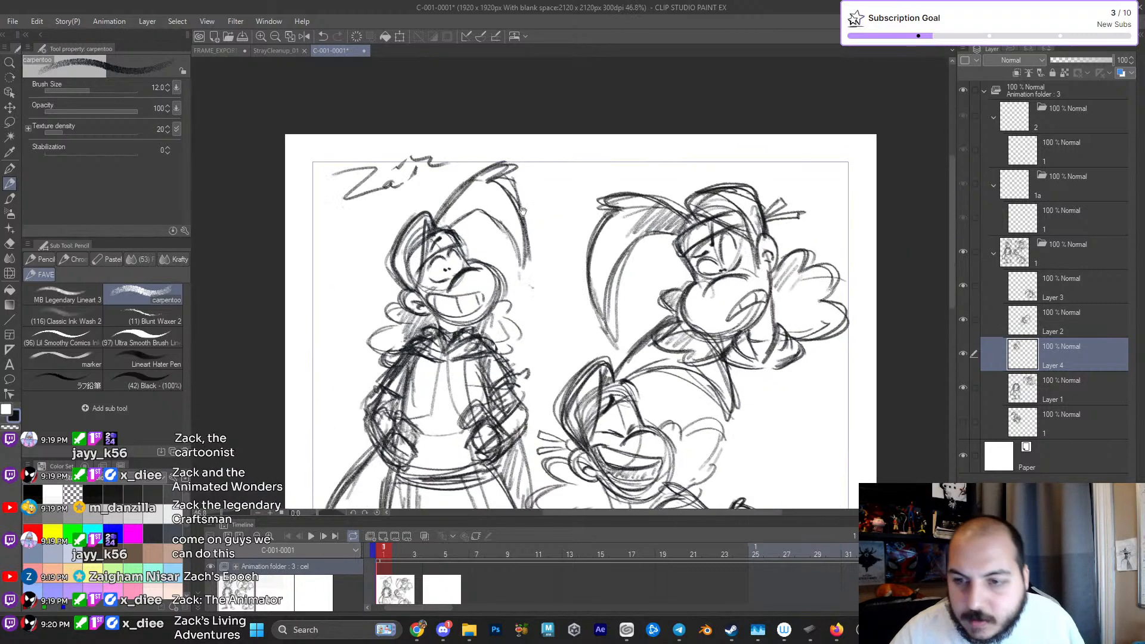
{"action": "scroll", "coordinate": [509, 258], "scroll_direction": "up", "scroll_amount": 2}
{"action": "mouse_move", "coordinate": [408, 213]}
{"action": "left_mouse_down"}
{"action": "mouse_move", "coordinate": [427, 190]}
{"action": "mouse_move", "coordinate": [467, 178]}
{"action": "mouse_move", "coordinate": [523, 270]}
{"action": "left_mouse_up"}
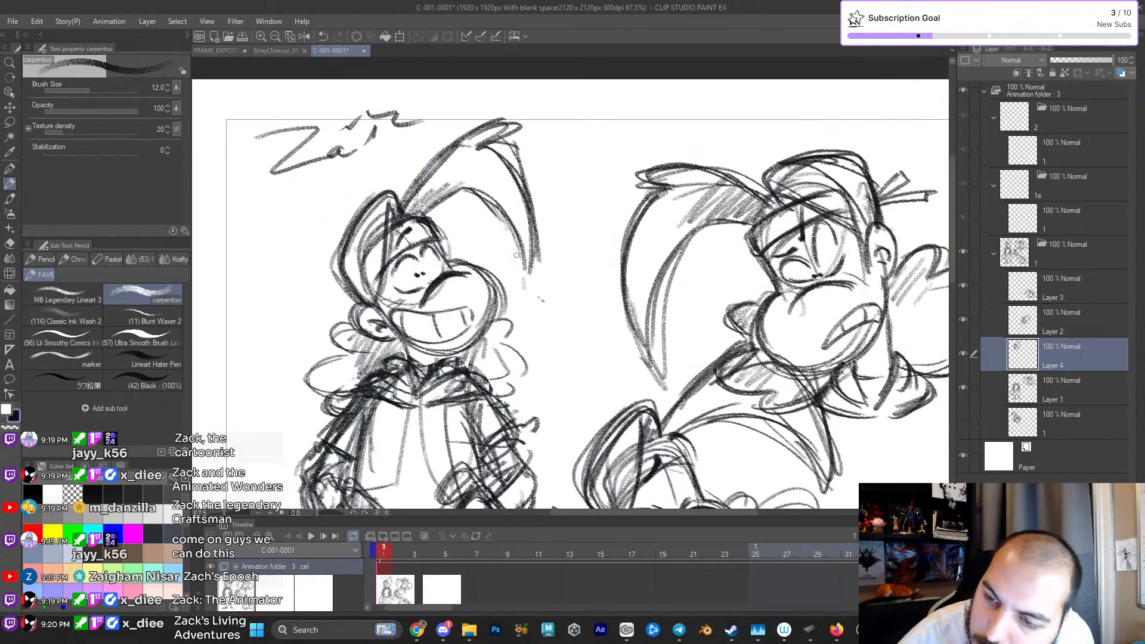
{"action": "mouse_move", "coordinate": [510, 221]}
{"action": "left_mouse_down"}
{"action": "mouse_move", "coordinate": [528, 267]}
{"action": "mouse_move", "coordinate": [490, 134]}
{"action": "left_mouse_up"}
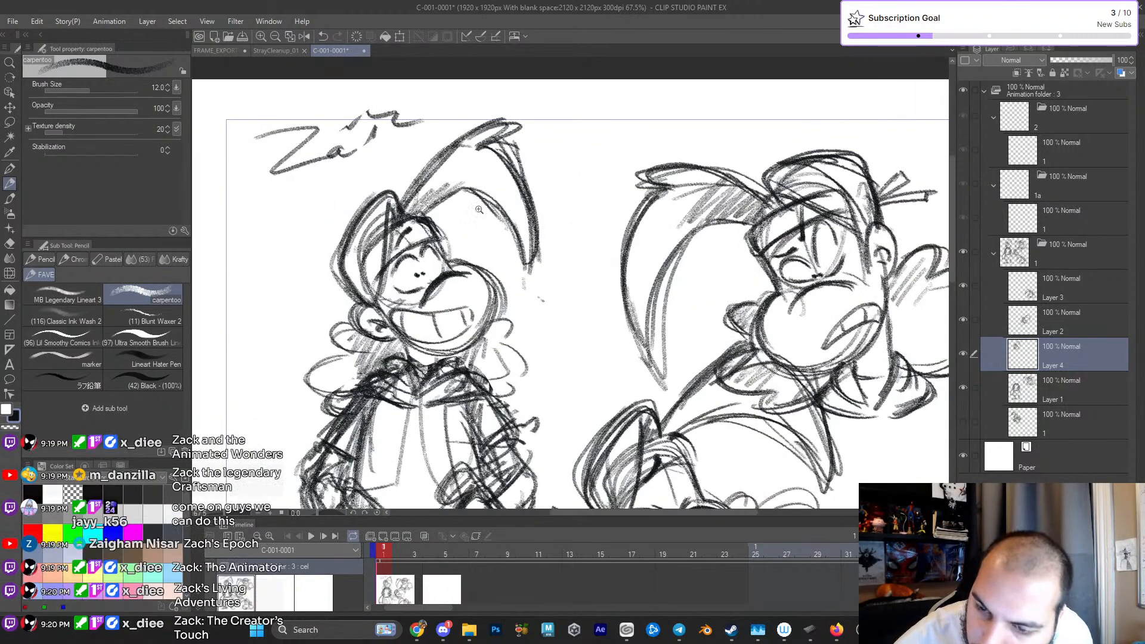
{"action": "scroll", "coordinate": [498, 233], "scroll_direction": "down", "scroll_amount": 3}
{"action": "left_click_drag", "start_coordinate": [513, 335], "coordinate": [543, 294]}
{"action": "scroll", "coordinate": [530, 267], "scroll_direction": "up", "scroll_amount": 3}
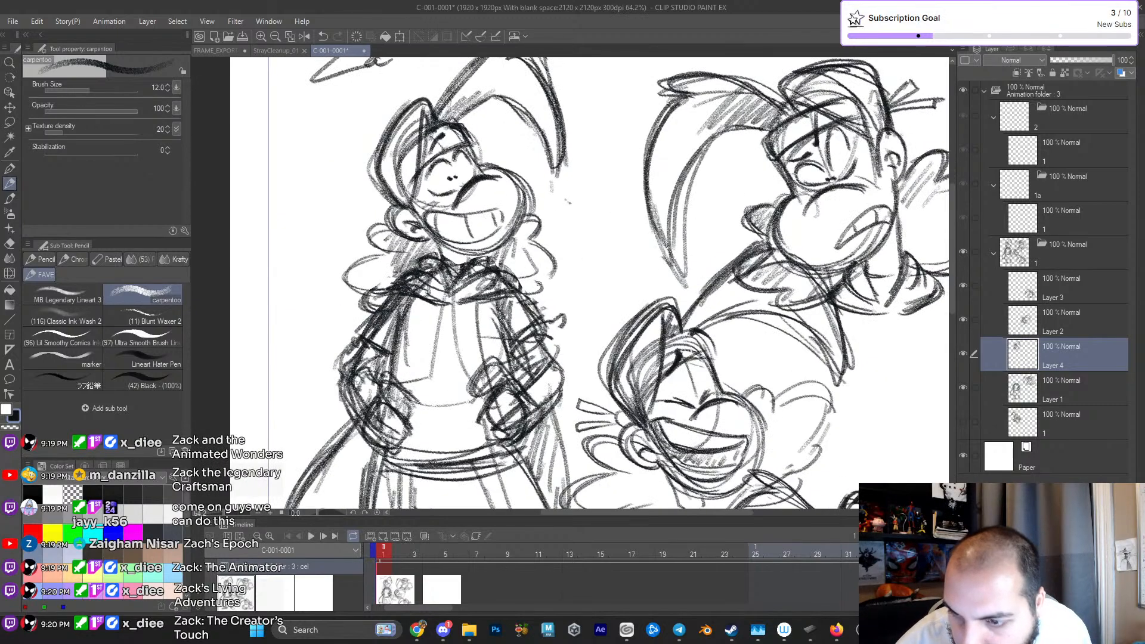
- Sketch the headband's tied ends sticking out behind the standing figure's ear
{"action": "scroll", "coordinate": [526, 284], "scroll_direction": "down", "scroll_amount": 2}
{"action": "scroll", "coordinate": [524, 285], "scroll_direction": "down", "scroll_amount": 2}
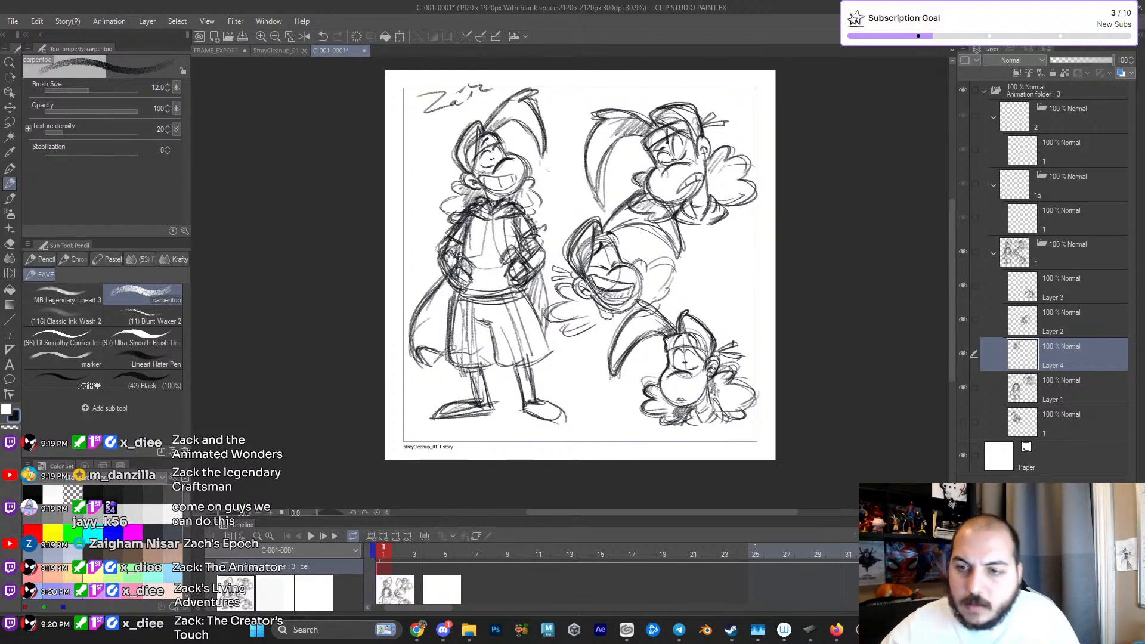
{"action": "scroll", "coordinate": [529, 227], "scroll_direction": "up", "scroll_amount": 2}
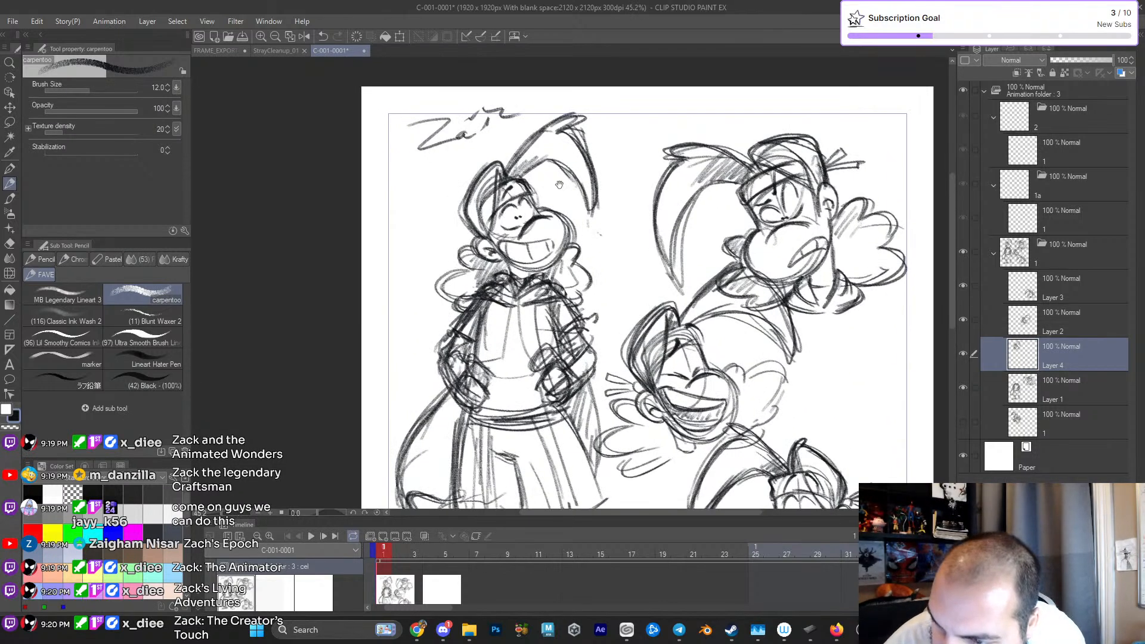
{"action": "scroll", "coordinate": [515, 281], "scroll_direction": "up", "scroll_amount": 1}
{"action": "mouse_move", "coordinate": [477, 282]}
{"action": "left_mouse_down"}
{"action": "mouse_move", "coordinate": [451, 298]}
{"action": "mouse_move", "coordinate": [474, 293]}
{"action": "mouse_move", "coordinate": [451, 299]}
{"action": "mouse_move", "coordinate": [480, 302]}
{"action": "mouse_move", "coordinate": [454, 316]}
{"action": "mouse_move", "coordinate": [480, 298]}
{"action": "mouse_move", "coordinate": [448, 319]}
{"action": "mouse_move", "coordinate": [449, 294]}
{"action": "left_mouse_up"}
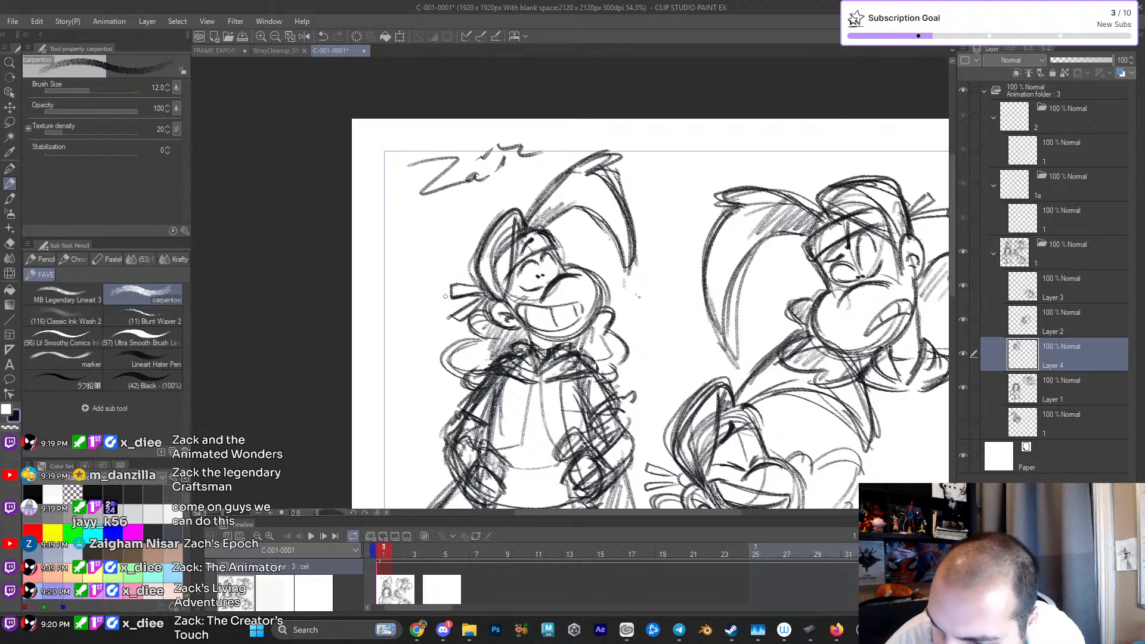
{"action": "key", "text": "ctrl+0"}
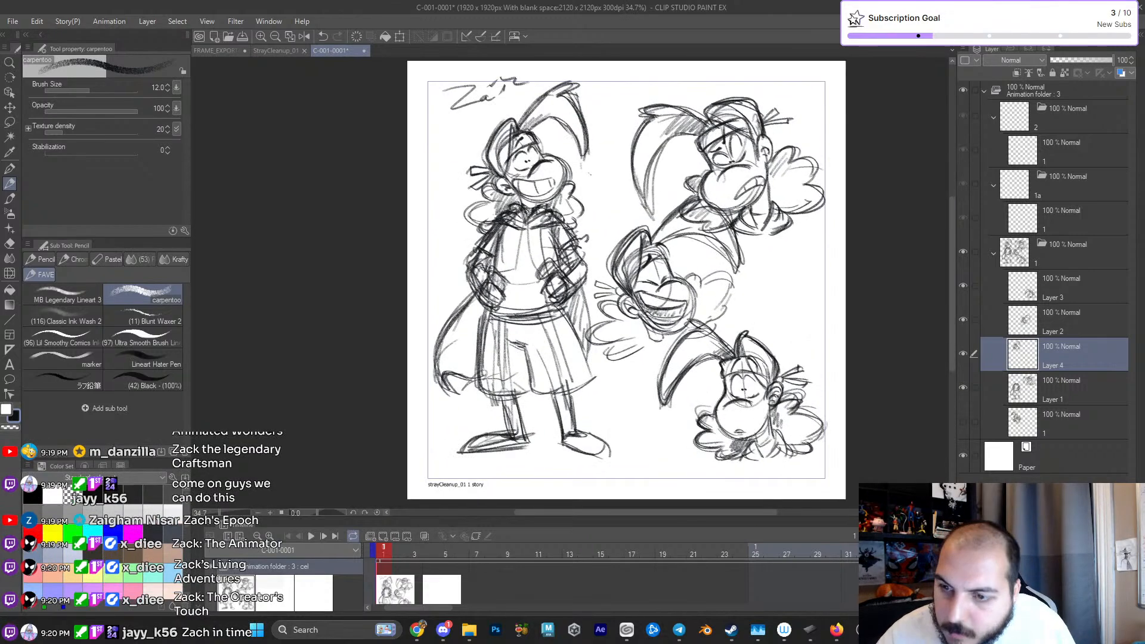
- Darken the outline of the curly fluff in front of the standing figure's neck, beside the muzzle
{"action": "left_click_drag", "start_coordinate": [779, 334], "coordinate": [737, 345]}
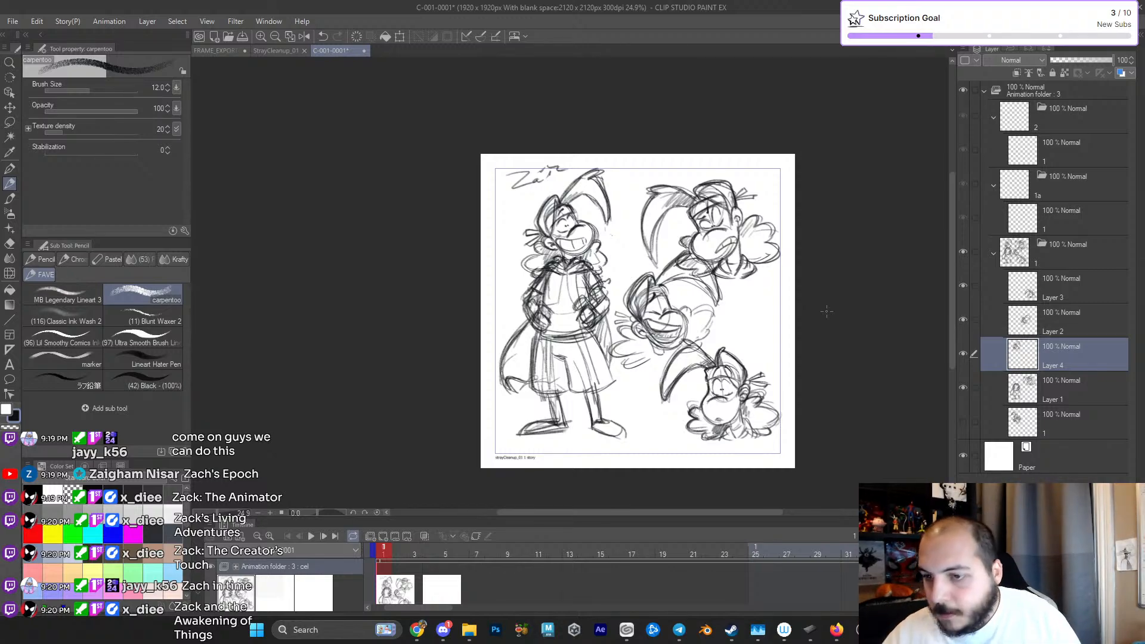
{"action": "left_click_drag", "start_coordinate": [630, 239], "coordinate": [734, 232]}
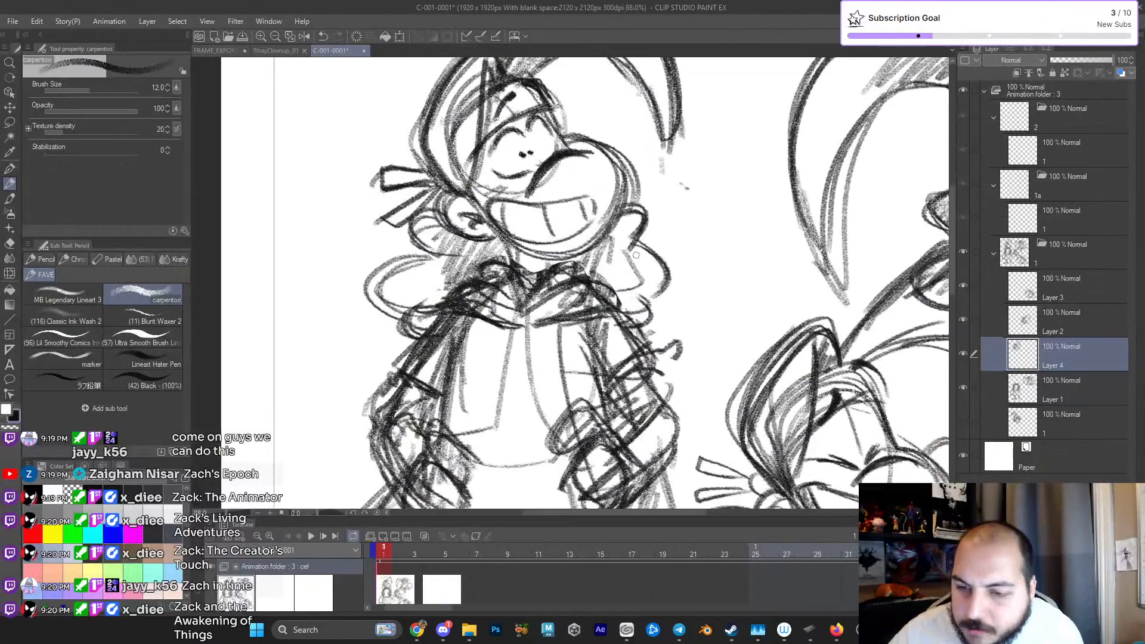
{"action": "left_click_drag", "start_coordinate": [453, 302], "coordinate": [523, 326]}
{"action": "mouse_move", "coordinate": [501, 289]}
{"action": "left_mouse_down"}
{"action": "mouse_move", "coordinate": [524, 323]}
{"action": "mouse_move", "coordinate": [575, 260]}
{"action": "left_mouse_up"}
{"action": "left_click_drag", "start_coordinate": [536, 310], "coordinate": [582, 284]}
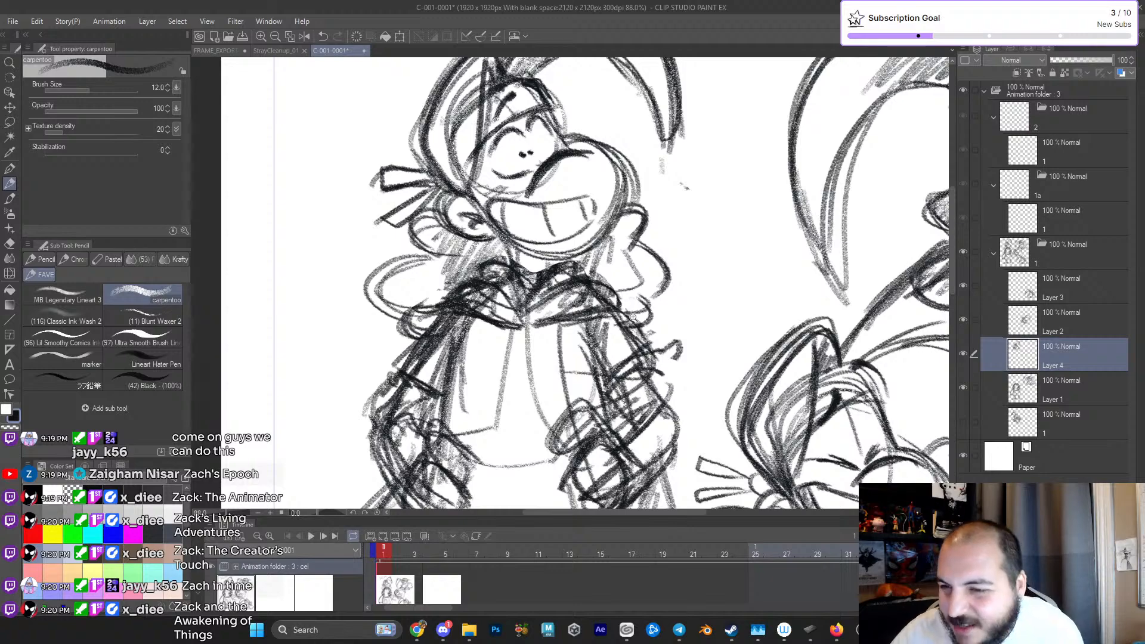
{"action": "left_click_drag", "start_coordinate": [631, 316], "coordinate": [622, 341]}
{"action": "scroll", "coordinate": [622, 341], "scroll_direction": "down", "scroll_amount": 2}
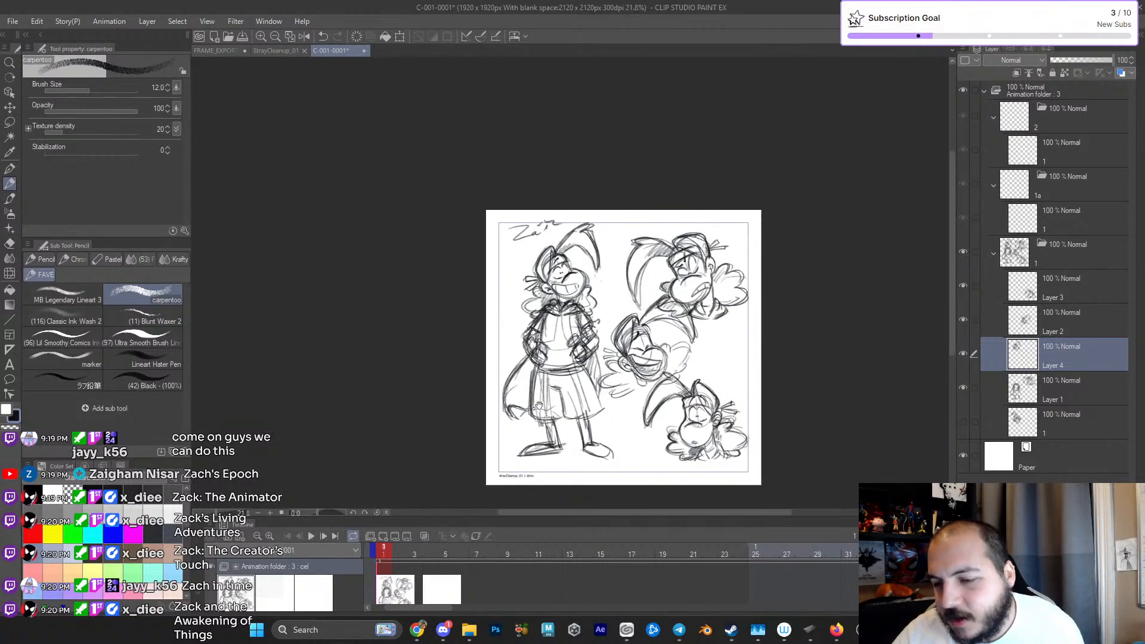
{"action": "scroll", "coordinate": [572, 384], "scroll_direction": "up", "scroll_amount": 1}
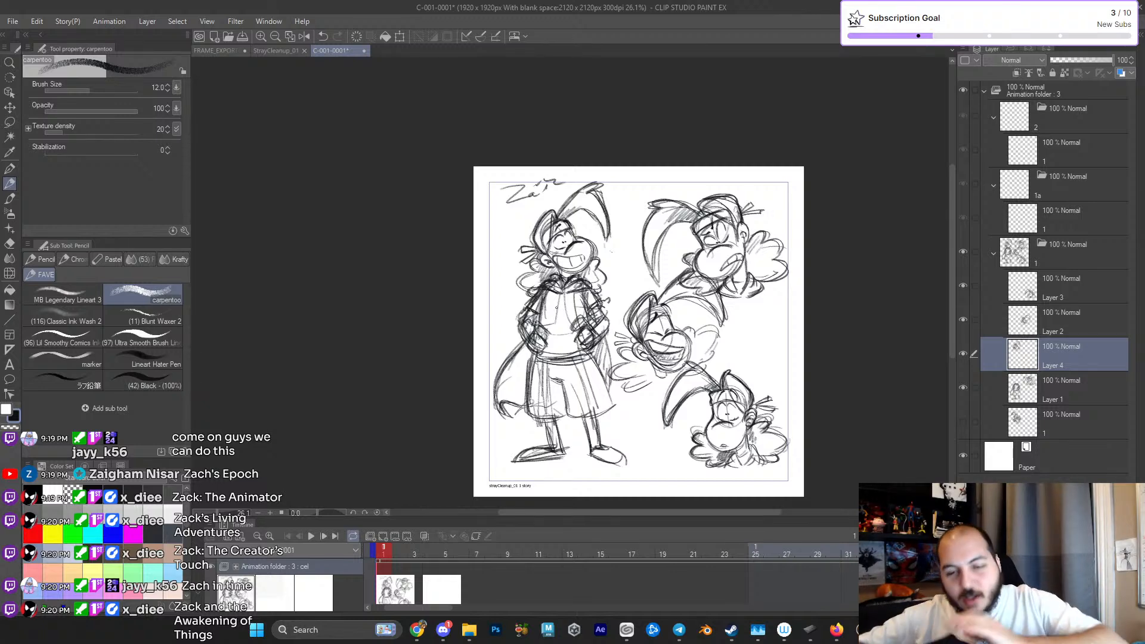
{"action": "left_click_drag", "start_coordinate": [556, 308], "coordinate": [523, 291]}
{"action": "left_click_drag", "start_coordinate": [713, 358], "coordinate": [684, 360]}
{"action": "left_click_drag", "start_coordinate": [701, 365], "coordinate": [608, 385]}
{"action": "left_click", "coordinate": [12, 21]}
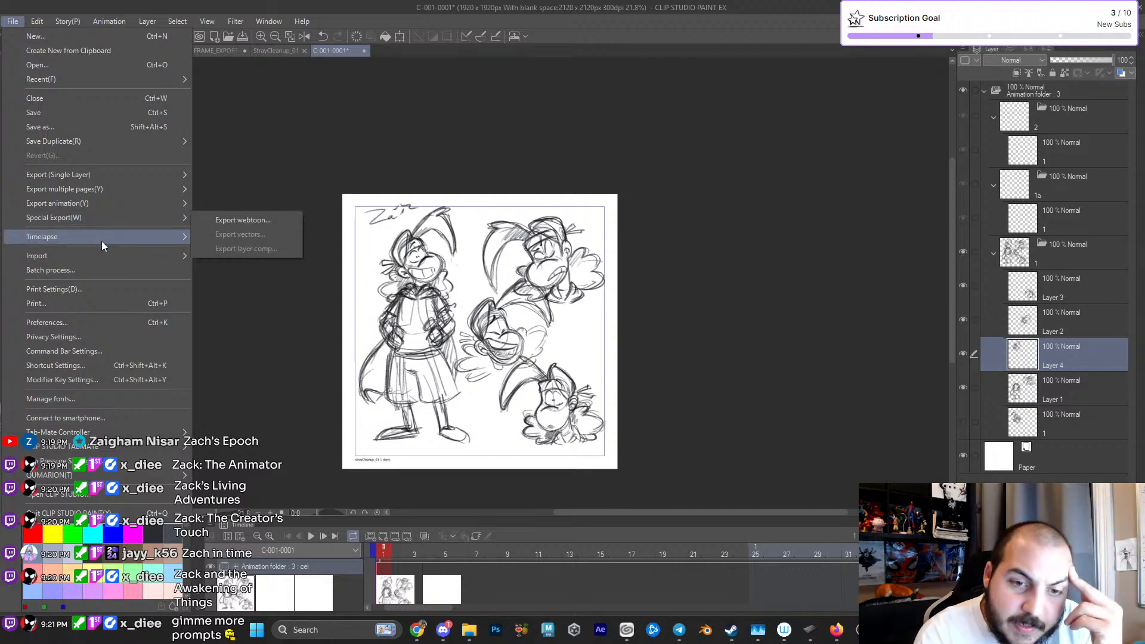
{"action": "mouse_move", "coordinate": [110, 257]}
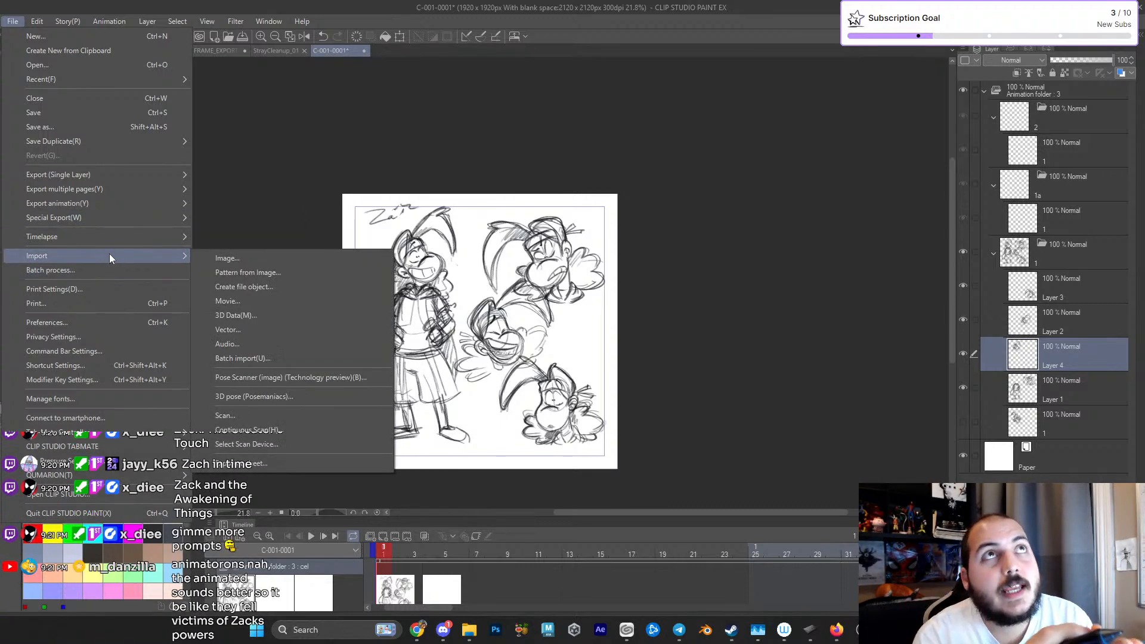
{"action": "mouse_move", "coordinate": [36, 22]}
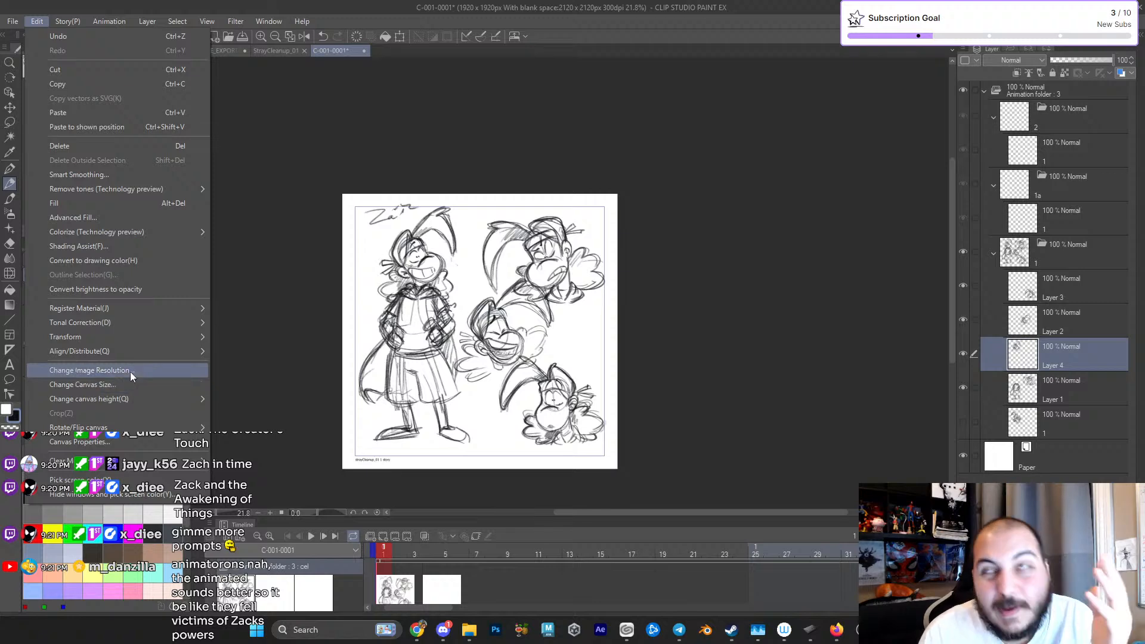
{"action": "mouse_move", "coordinate": [132, 357]}
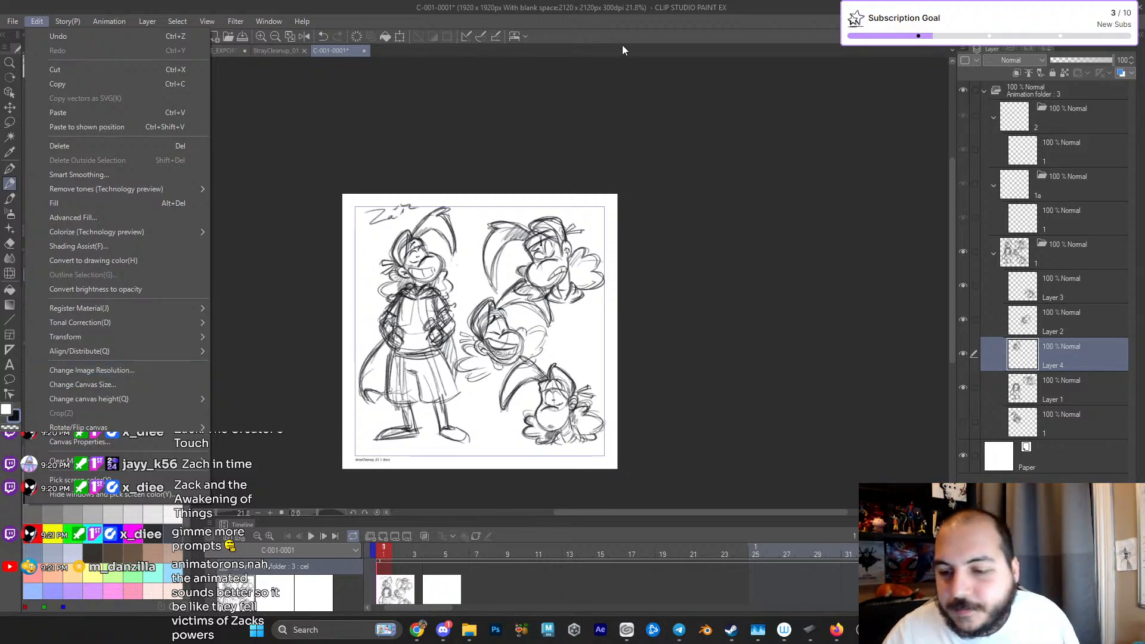
{"action": "left_click", "coordinate": [610, 28]}
{"action": "scroll", "coordinate": [569, 138], "scroll_direction": "up", "scroll_amount": 3}
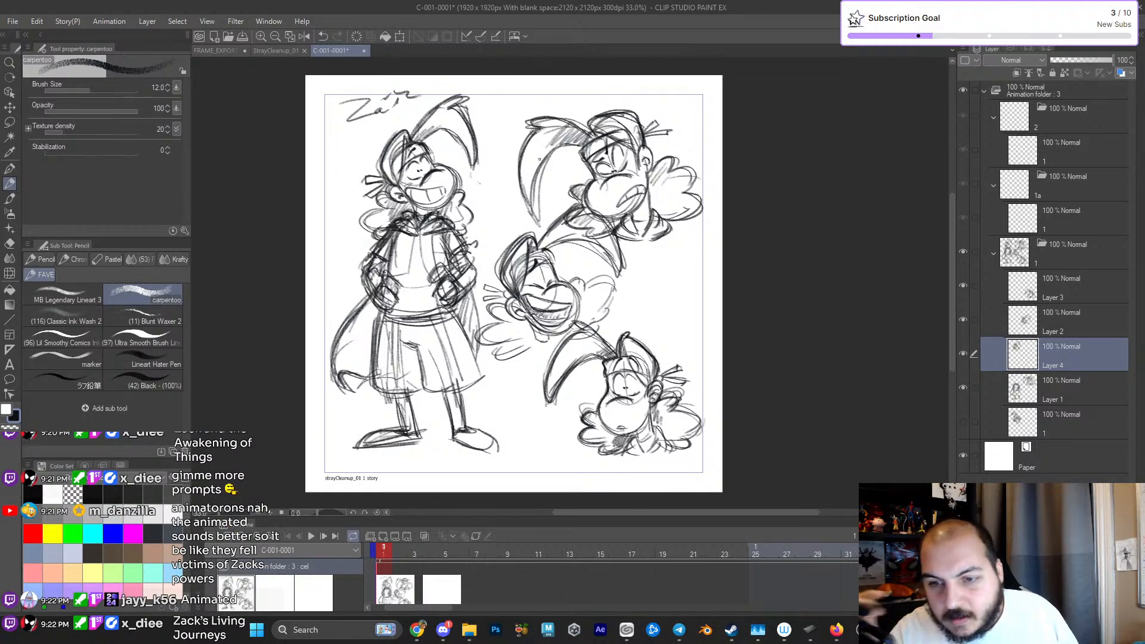
{"action": "scroll", "coordinate": [664, 253], "scroll_direction": "down", "scroll_amount": 2}
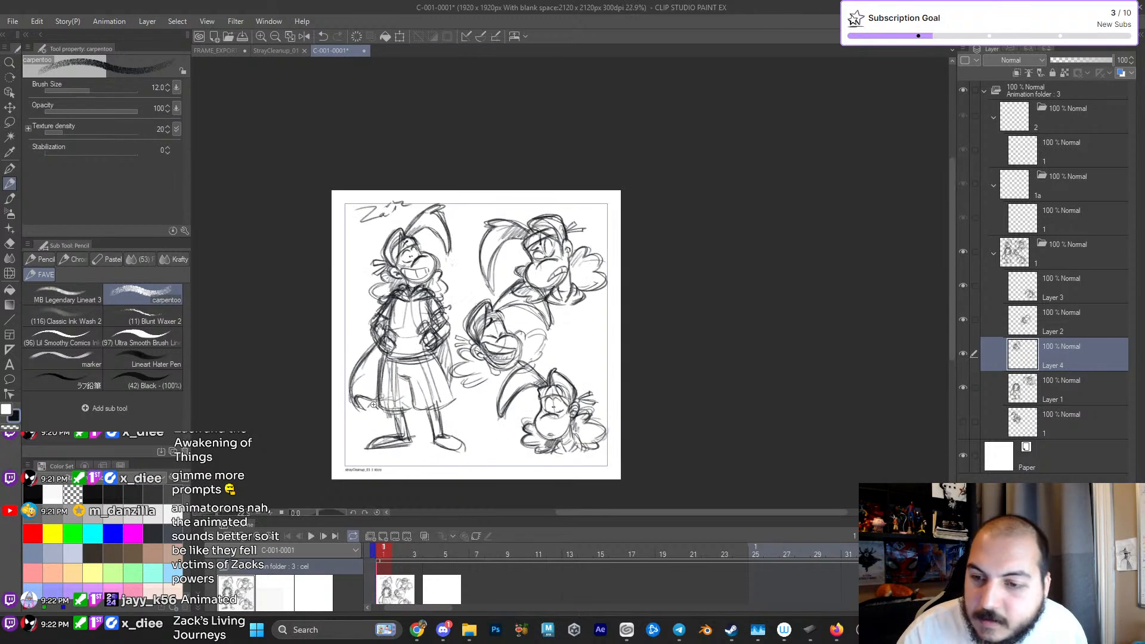
{"action": "scroll", "coordinate": [664, 253], "scroll_direction": "up", "scroll_amount": 2}
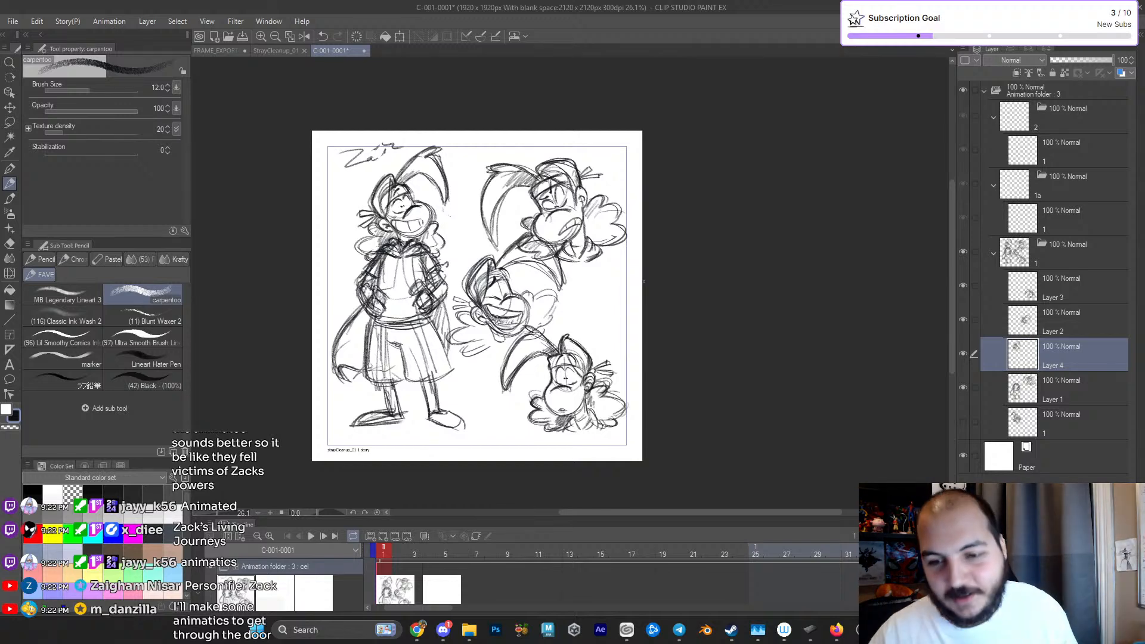
{"action": "left_click_drag", "start_coordinate": [470, 349], "coordinate": [481, 345]}
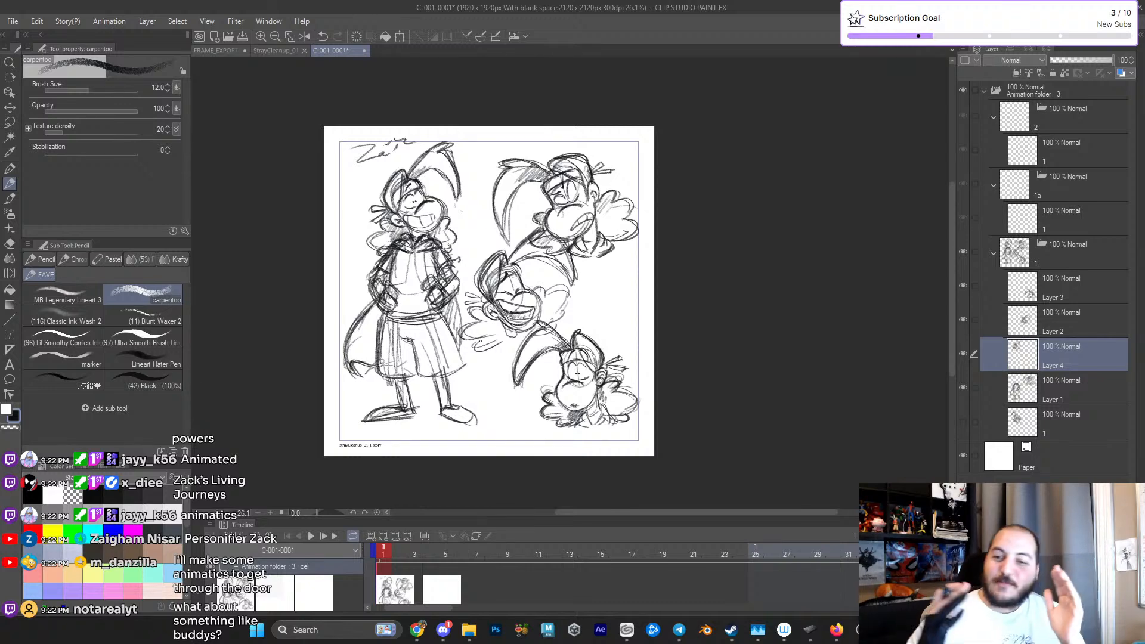
{"action": "scroll", "coordinate": [670, 254], "scroll_direction": "up", "scroll_amount": 2}
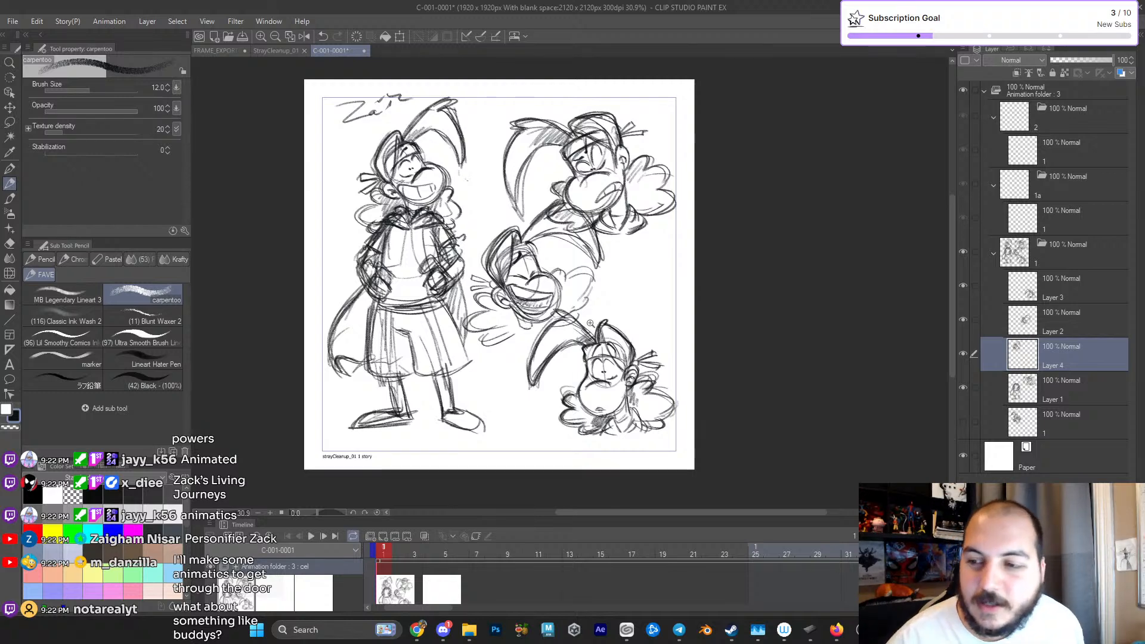
{"action": "scroll", "coordinate": [594, 324], "scroll_direction": "down", "scroll_amount": 2}
{"action": "left_click_drag", "start_coordinate": [596, 362], "coordinate": [570, 361]}
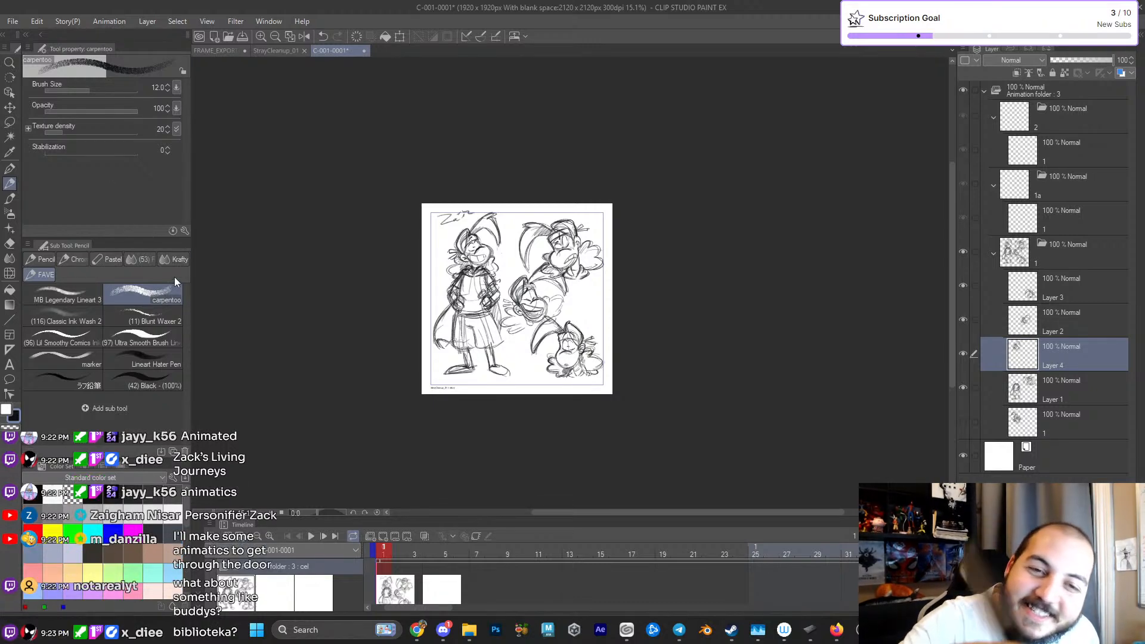
- Extend the canvas beyond its right edge to about 4253 px wide, keeping the height unchanged
{"action": "left_click", "coordinate": [16, 22]}
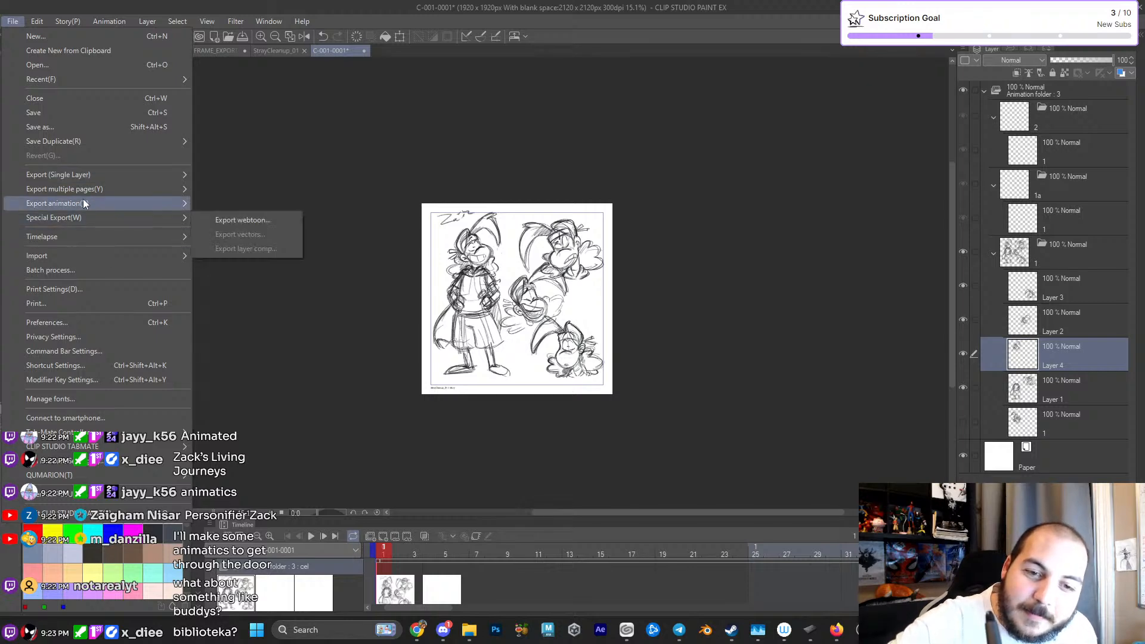
{"action": "left_click", "coordinate": [38, 22]}
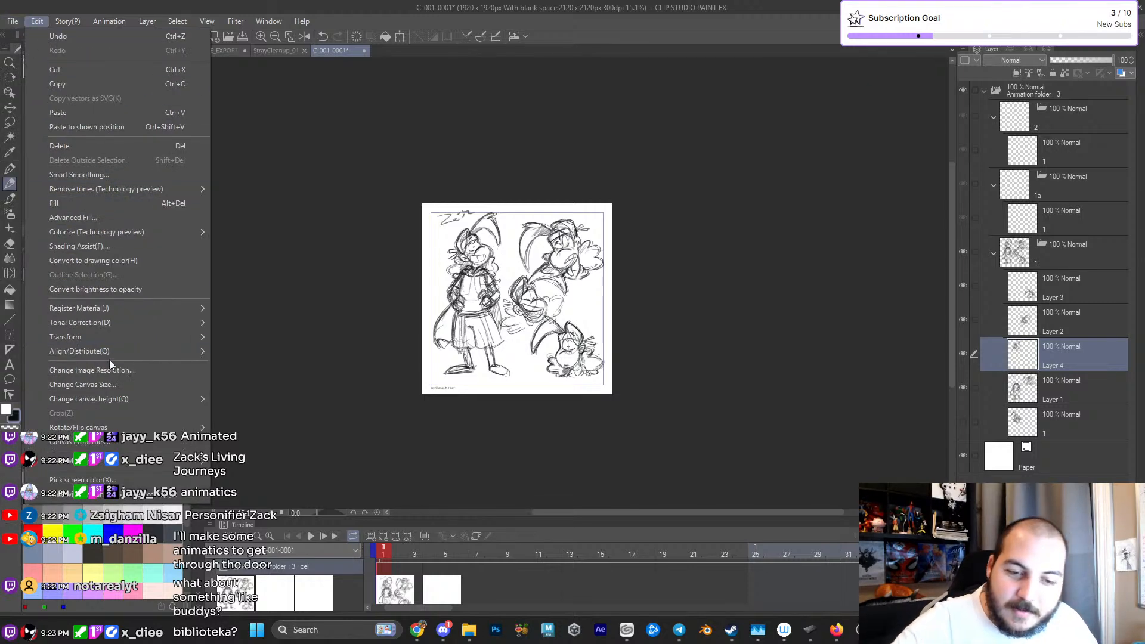
{"action": "left_click", "coordinate": [120, 386]}
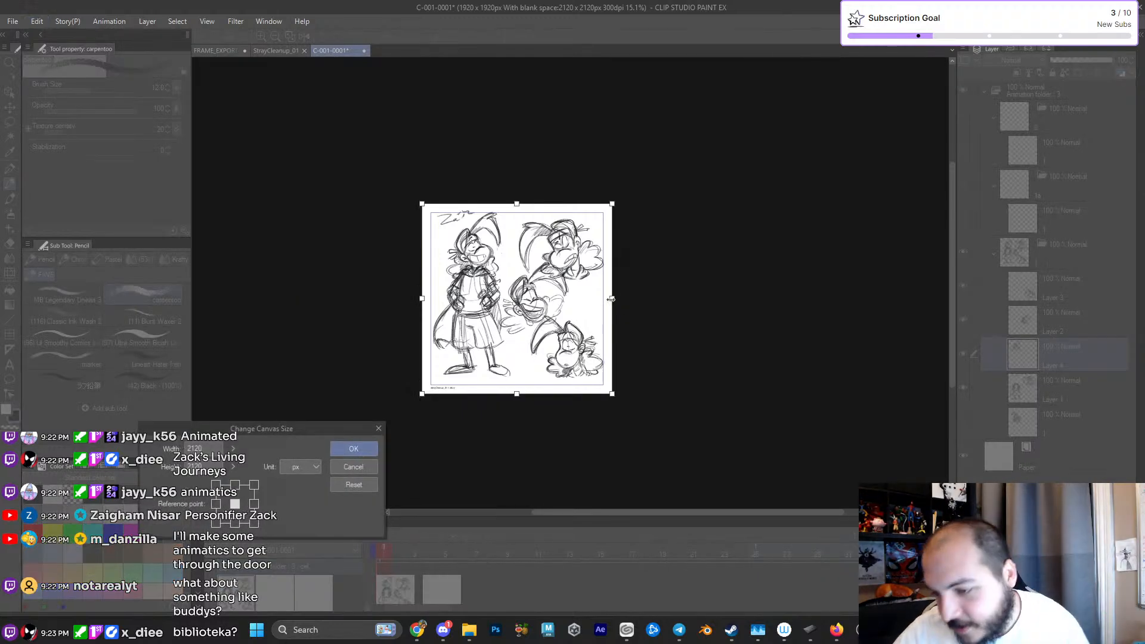
{"action": "left_click_drag", "start_coordinate": [612, 298], "coordinate": [804, 299]}
{"action": "left_click", "coordinate": [354, 448]}
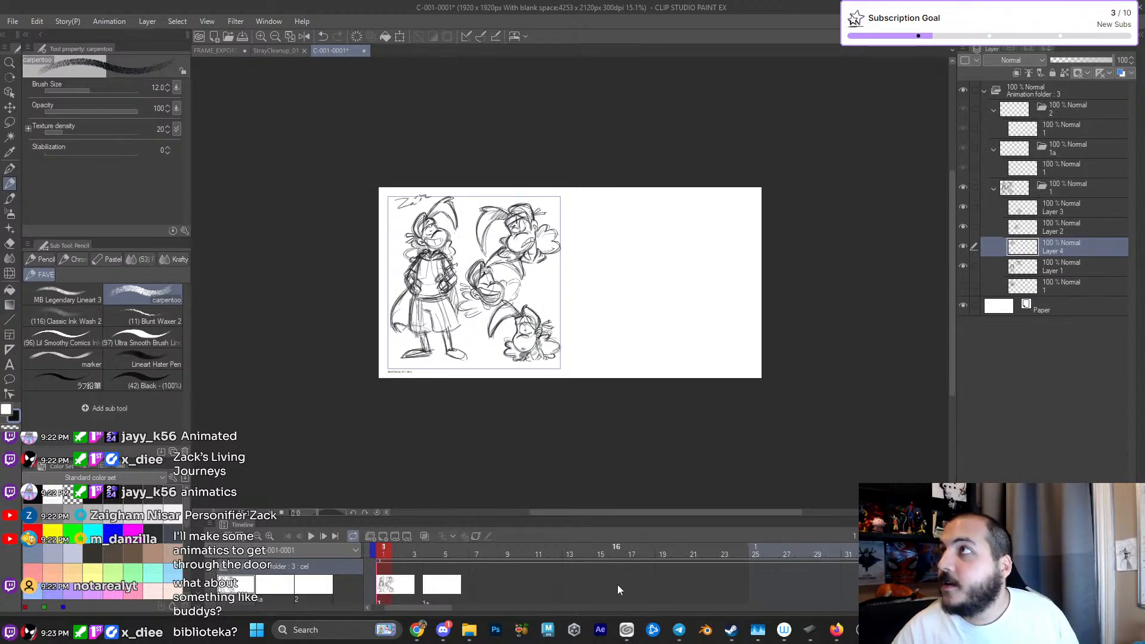
{"action": "left_click", "coordinate": [18, 22]}
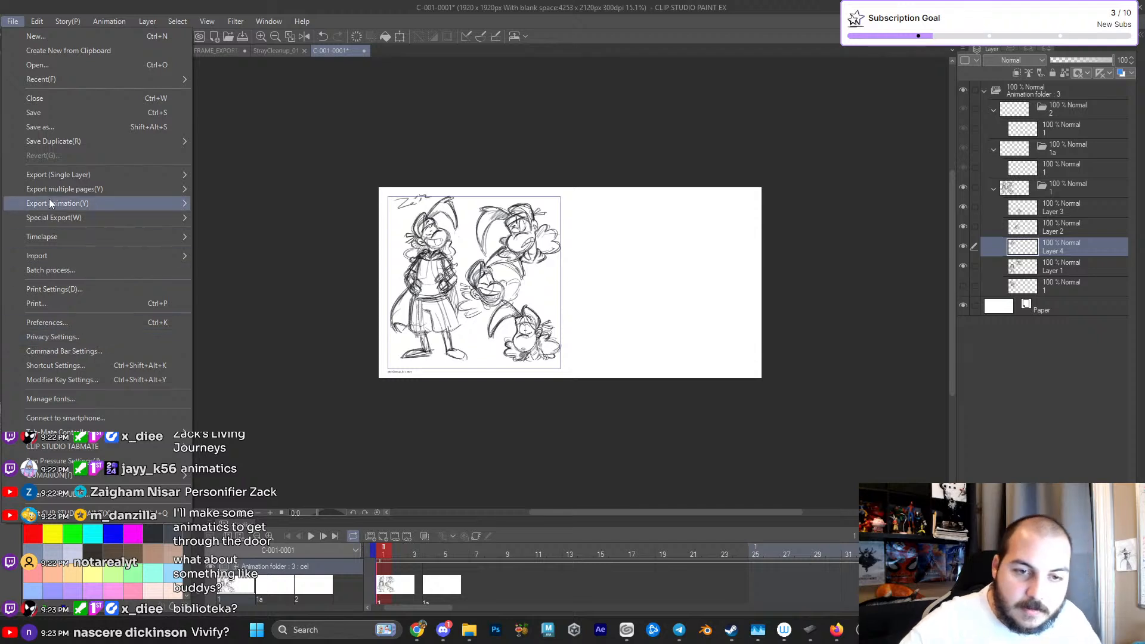
{"action": "mouse_move", "coordinate": [91, 242]}
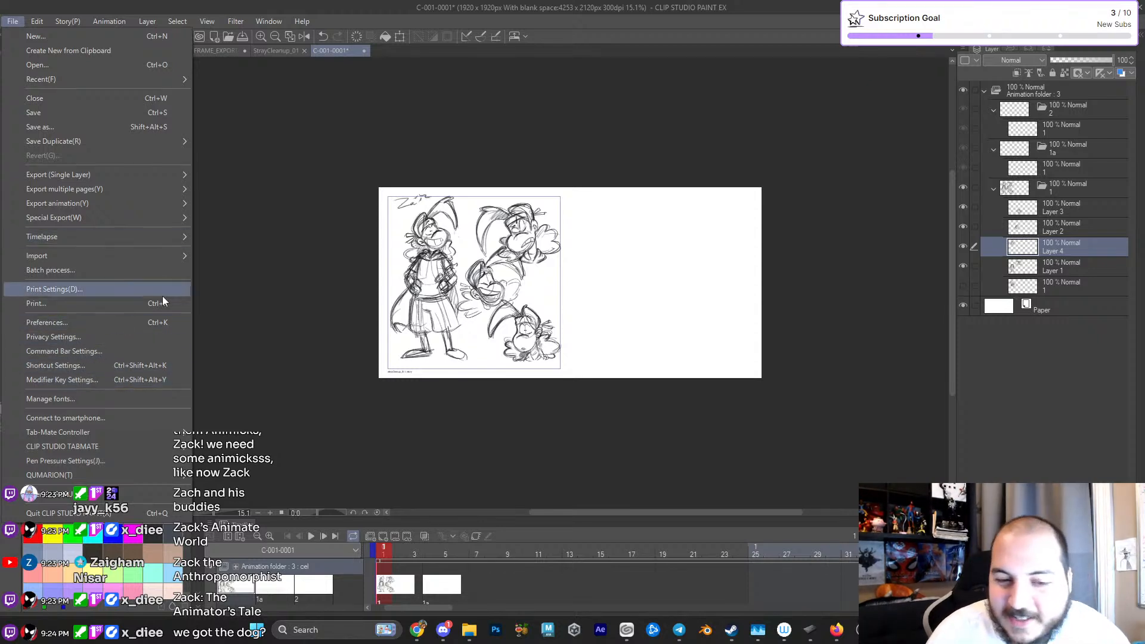
{"action": "left_click", "coordinate": [102, 336]}
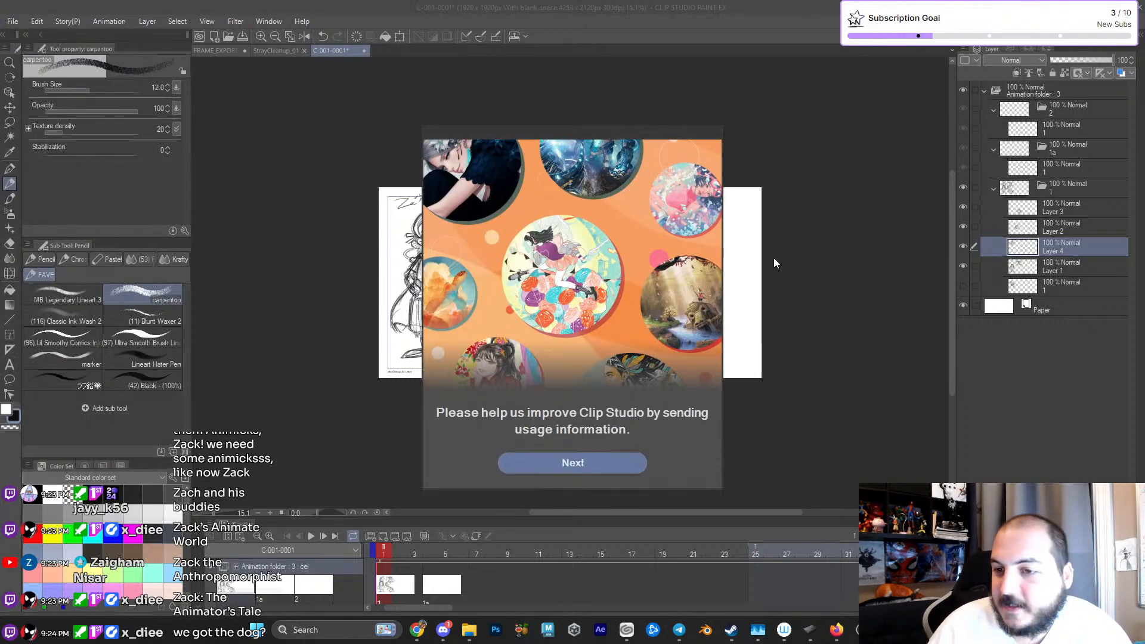
{"action": "left_click", "coordinate": [621, 466]}
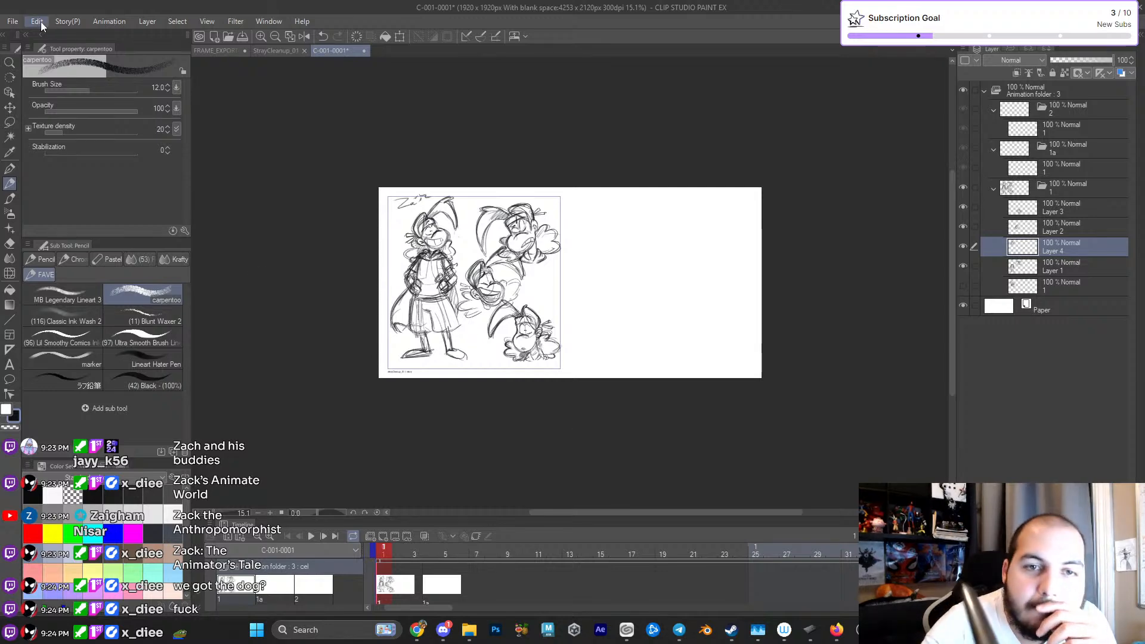
{"action": "left_click", "coordinate": [36, 21]}
{"action": "mouse_move", "coordinate": [13, 22]}
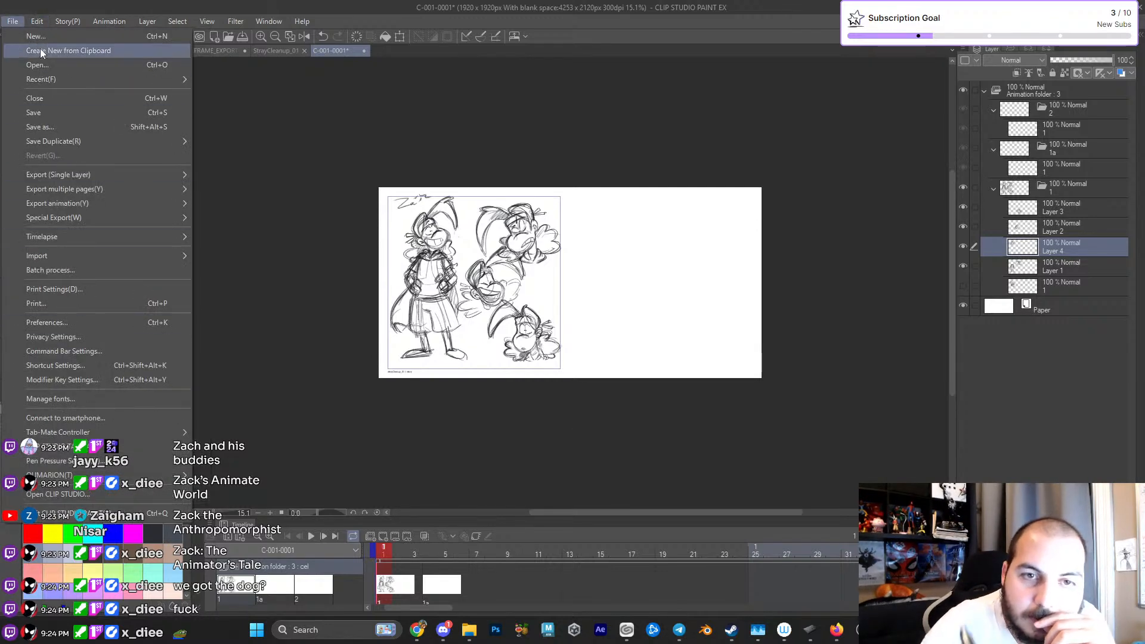
{"action": "left_click", "coordinate": [120, 384]}
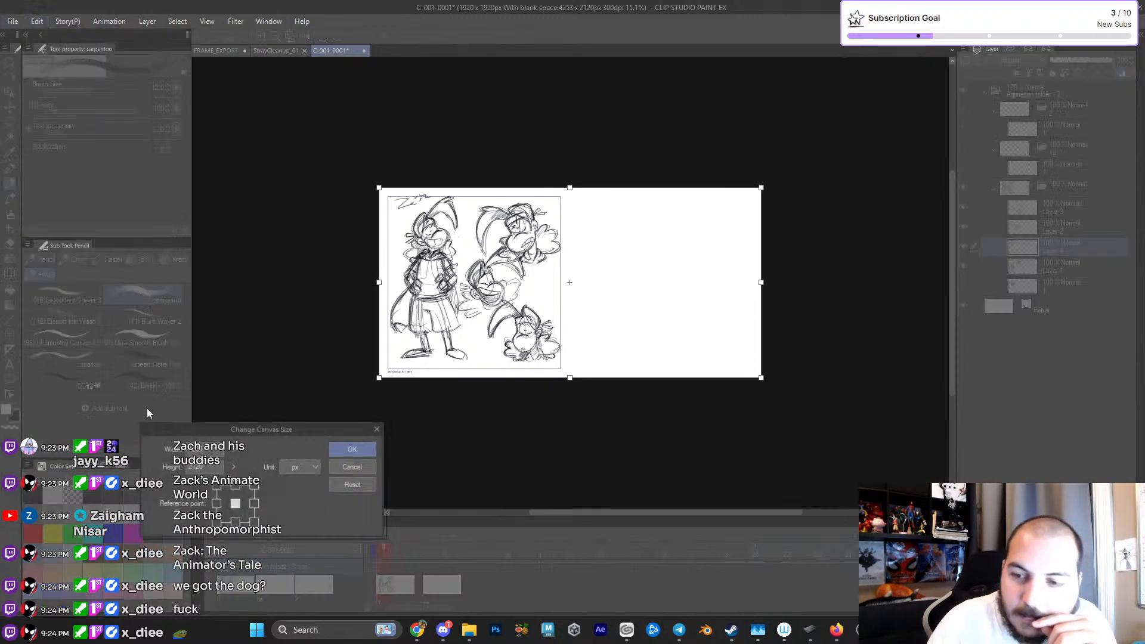
{"action": "left_click", "coordinate": [359, 467]}
- Set the output frame height to 1080 px in the canvas properties
{"action": "left_click", "coordinate": [35, 22]}
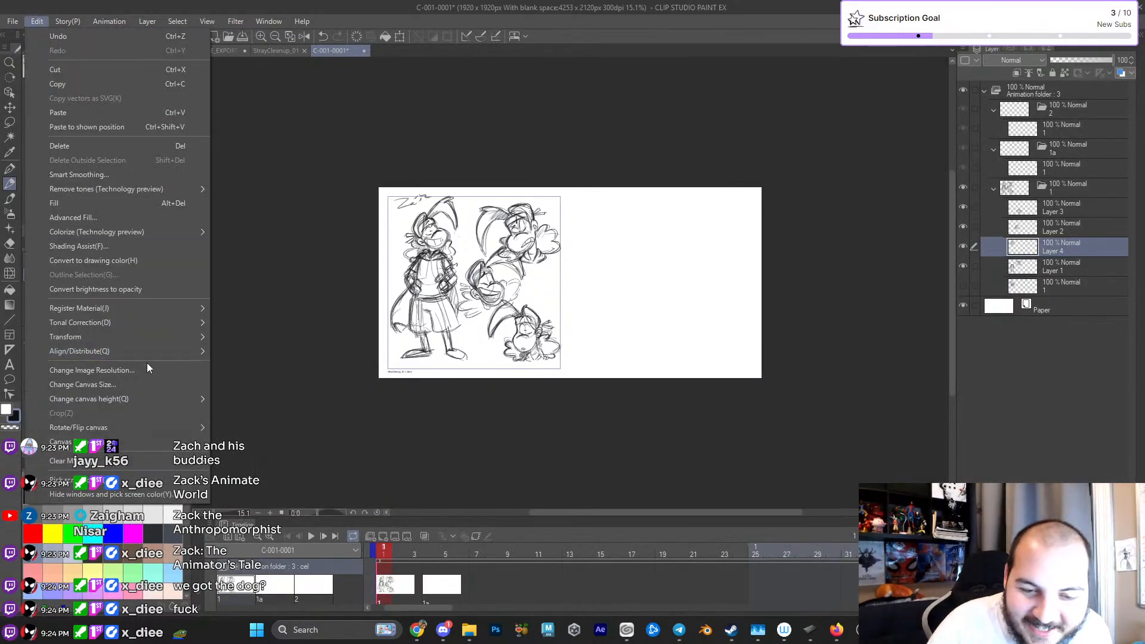
{"action": "left_click", "coordinate": [151, 444]}
{"action": "left_click_drag", "start_coordinate": [500, 84], "coordinate": [245, 220]}
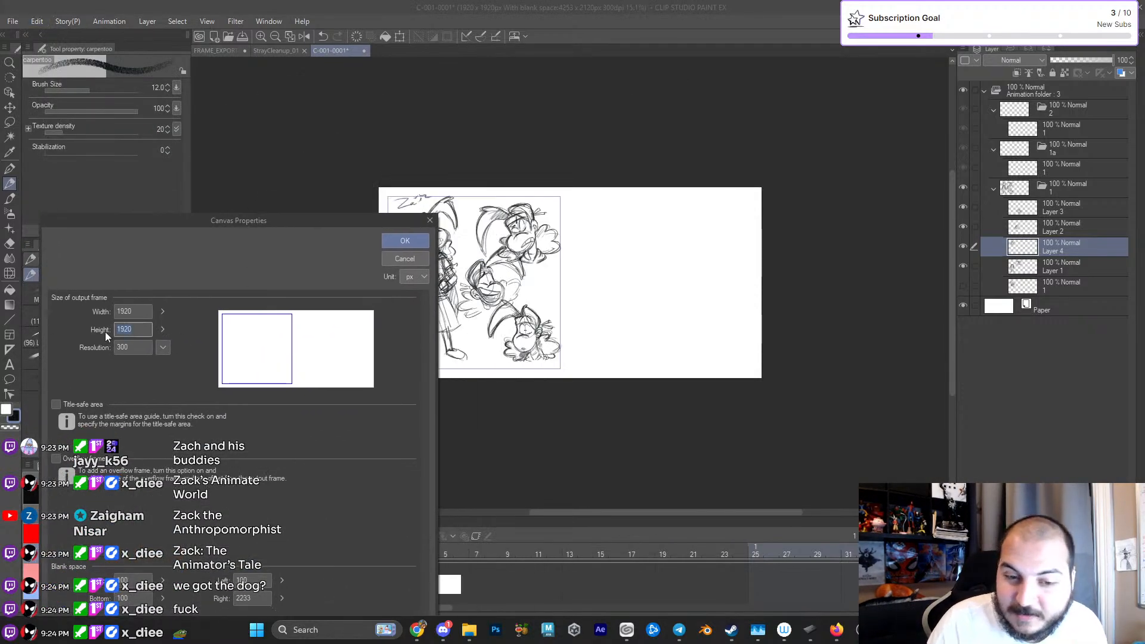
{"action": "key", "text": "shift+Tab"}
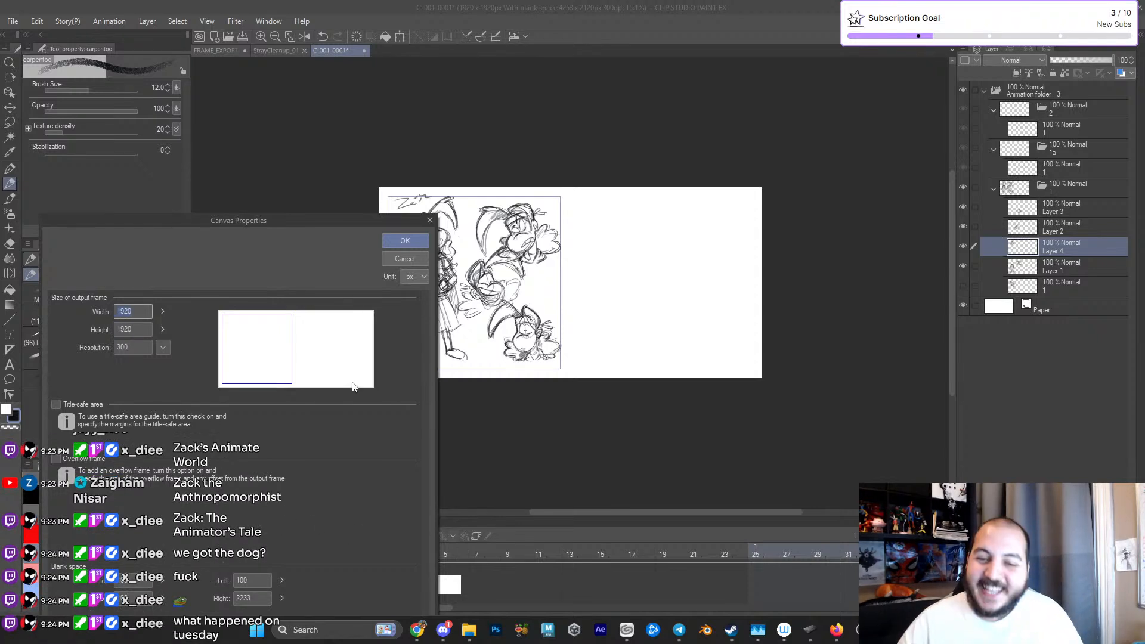
{"action": "key", "text": "Tab"}
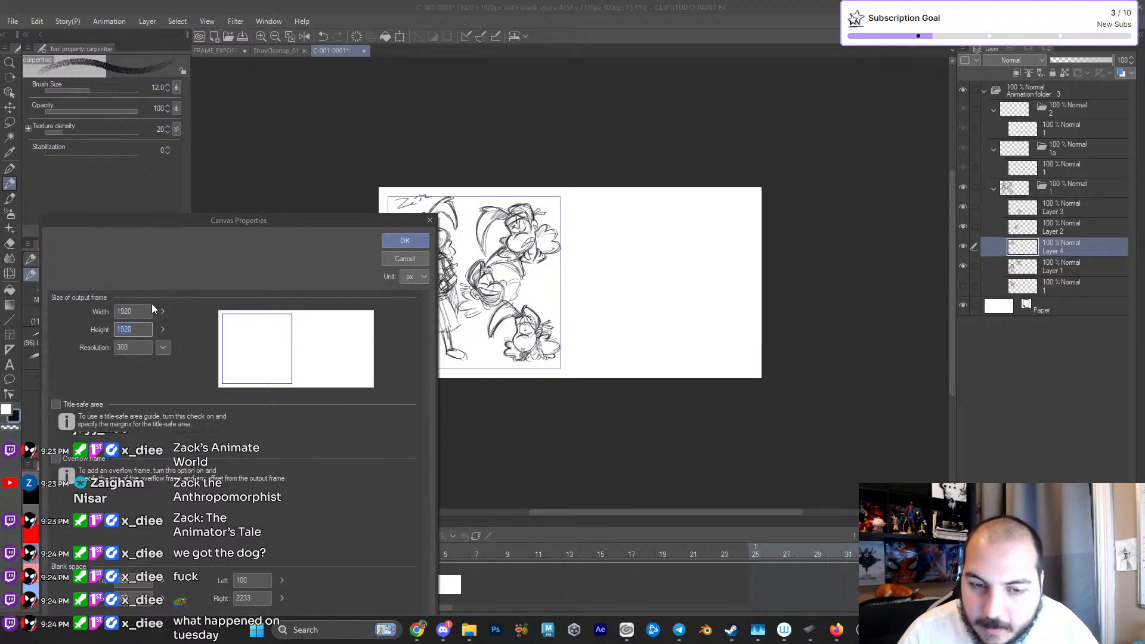
{"action": "type", "text": "1080"}
{"action": "left_click", "coordinate": [405, 240]}
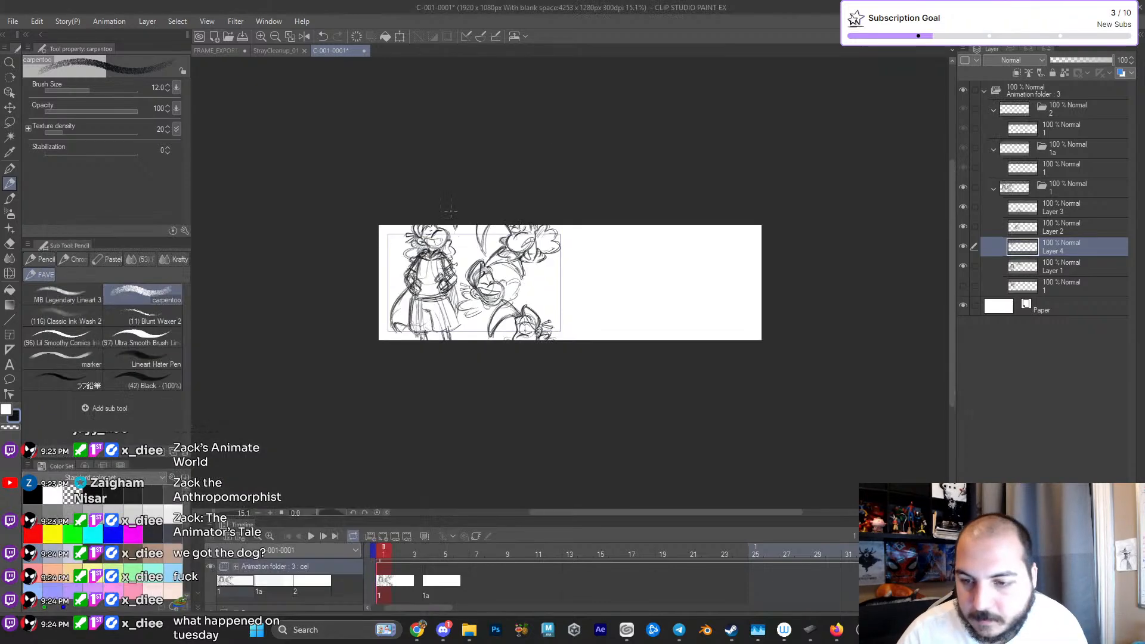
- Undo the output frame height change and the canvas widening
{"action": "left_click_drag", "start_coordinate": [659, 226], "coordinate": [650, 236]}
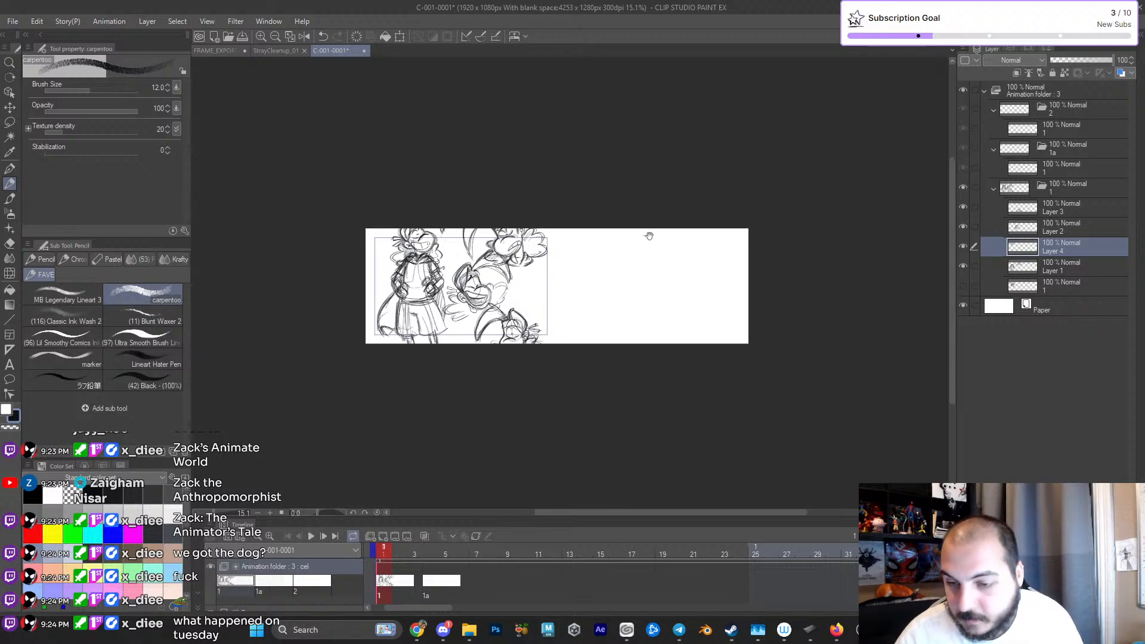
{"action": "key", "text": "ctrl+t"}
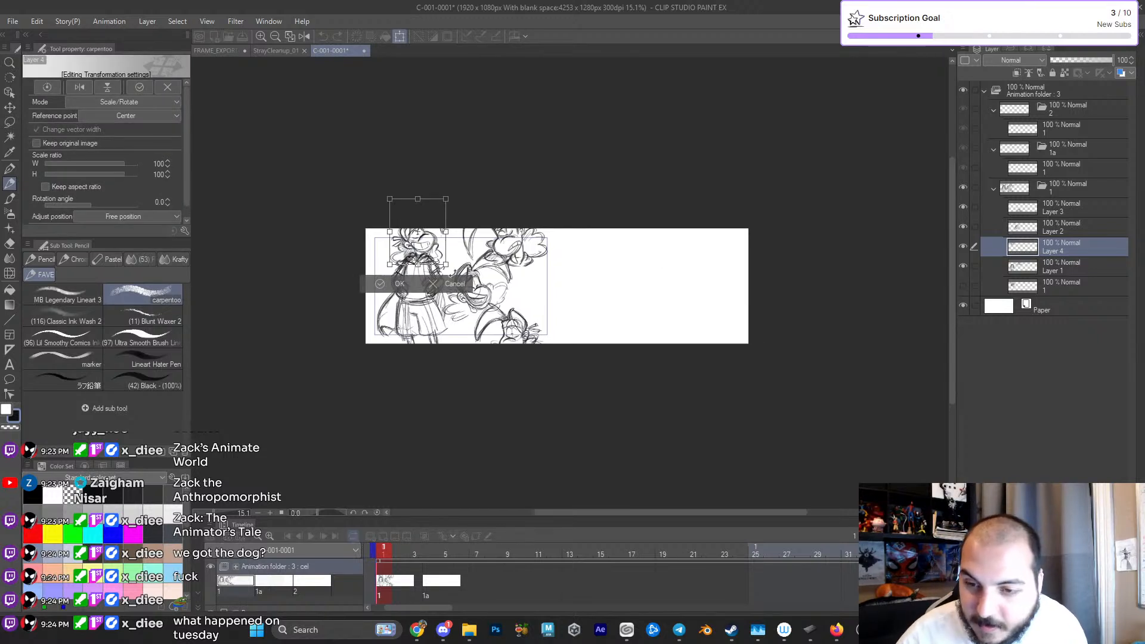
{"action": "left_click", "coordinate": [453, 285]}
{"action": "key", "text": "ctrl+z"}
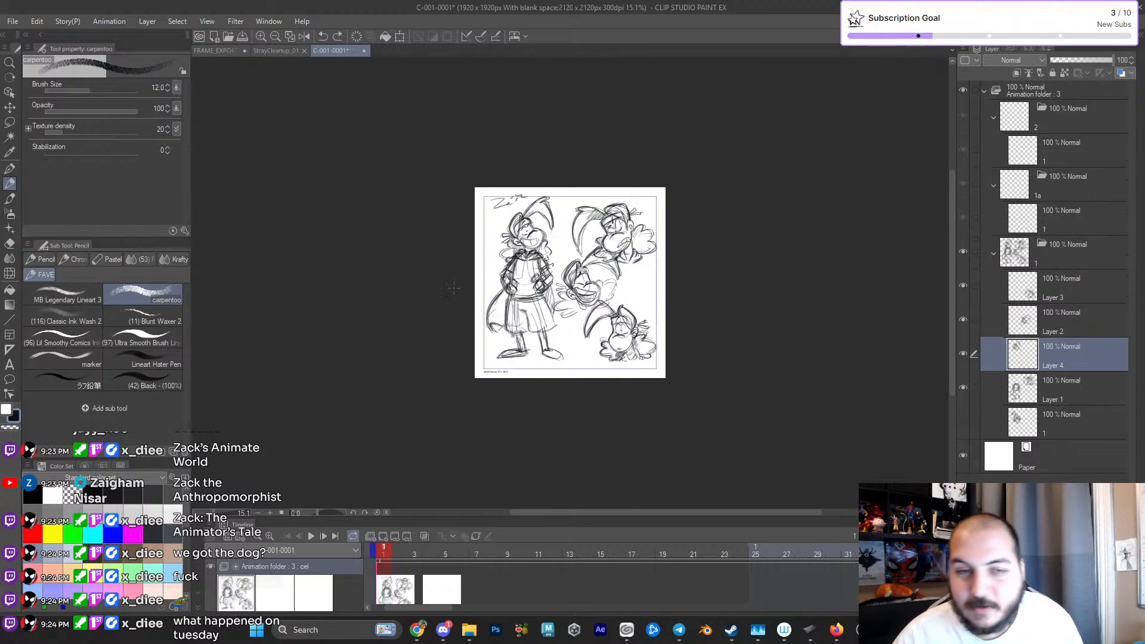
- Scale down all the drawings in cel folder 1 together and place them toward the left side of the canvas
{"action": "left_click", "coordinate": [1067, 244]}
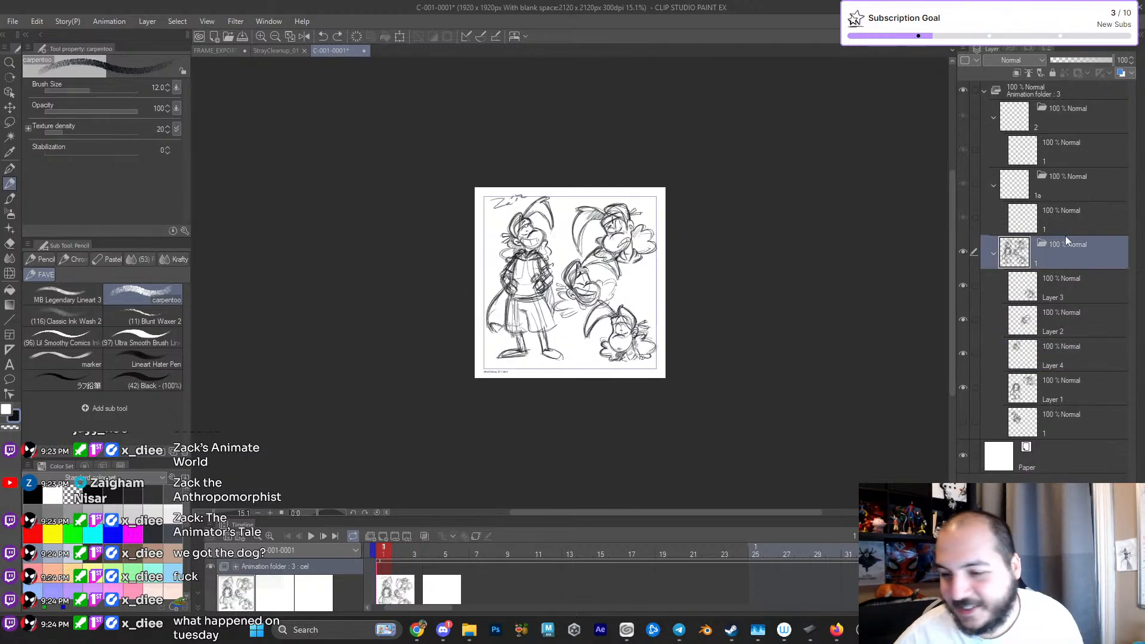
{"action": "key", "text": "ctrl+t"}
{"action": "left_click_drag", "start_coordinate": [658, 193], "coordinate": [619, 231]}
{"action": "left_click_drag", "start_coordinate": [607, 270], "coordinate": [567, 269]}
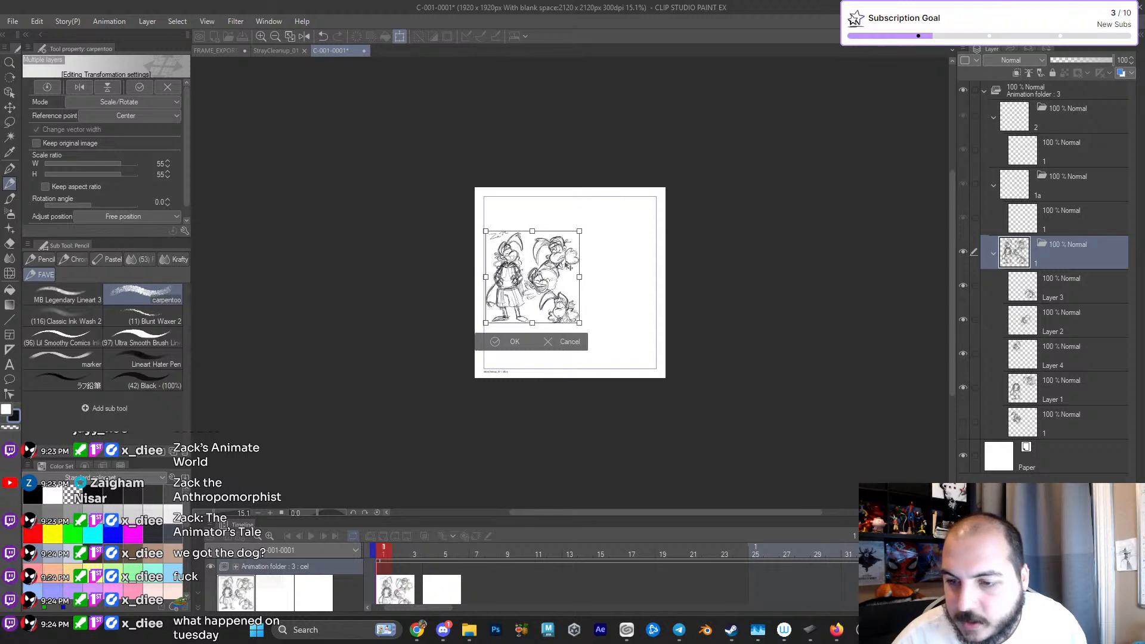
{"action": "left_click_drag", "start_coordinate": [579, 229], "coordinate": [590, 221]}
{"action": "left_click_drag", "start_coordinate": [561, 277], "coordinate": [576, 287]}
{"action": "left_click", "coordinate": [526, 353]}
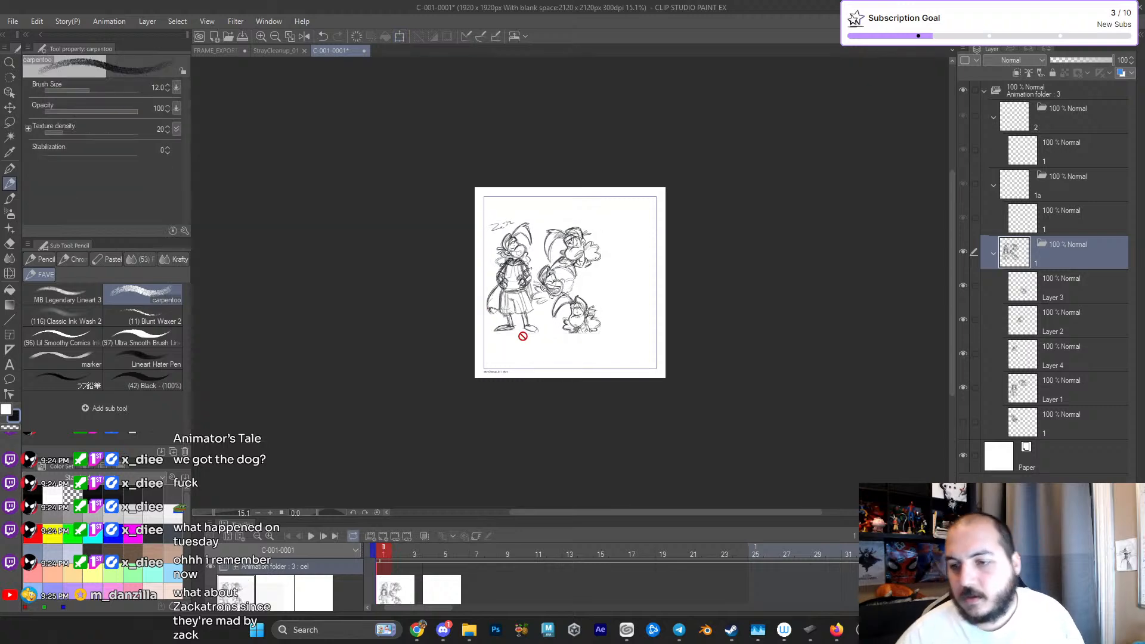
{"action": "left_click", "coordinate": [37, 22]}
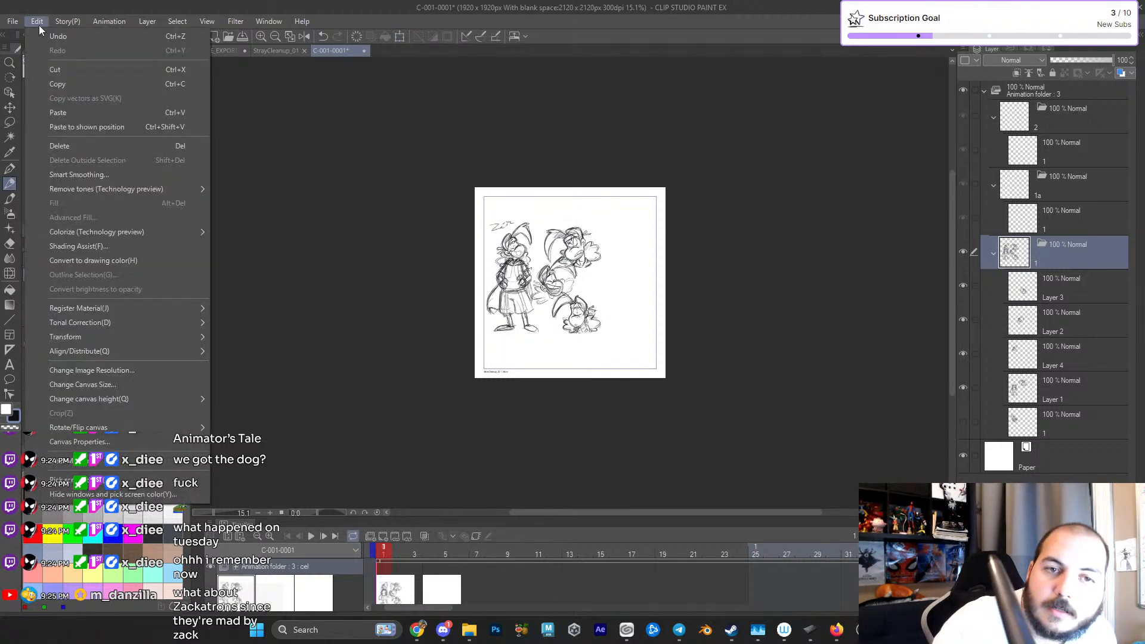
{"action": "left_click", "coordinate": [152, 386]}
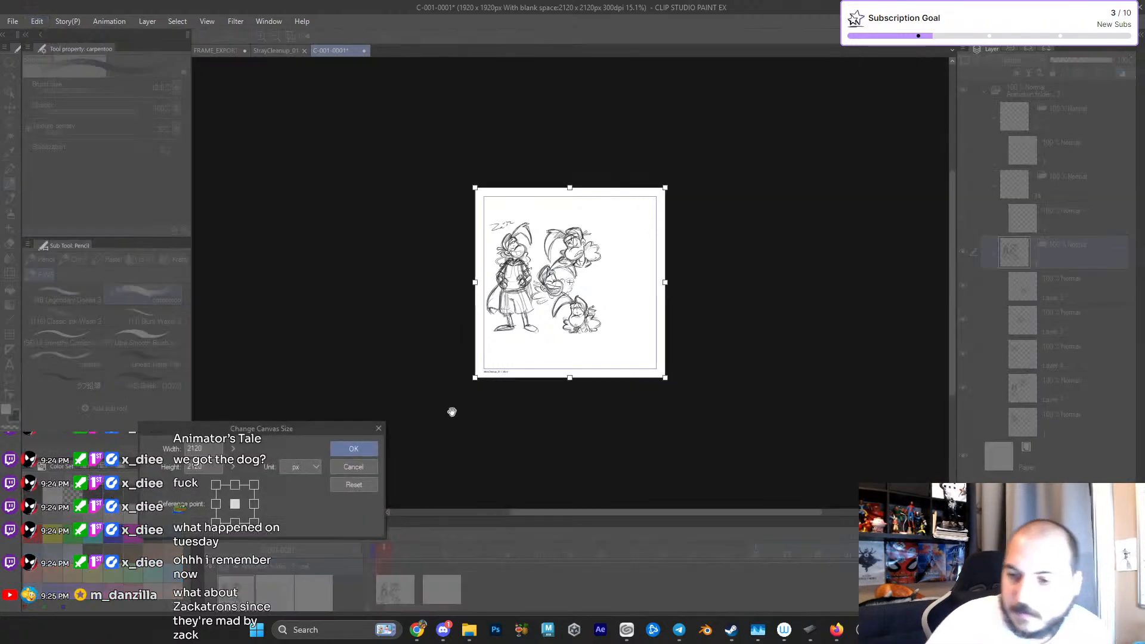
{"action": "left_click", "coordinate": [358, 468]}
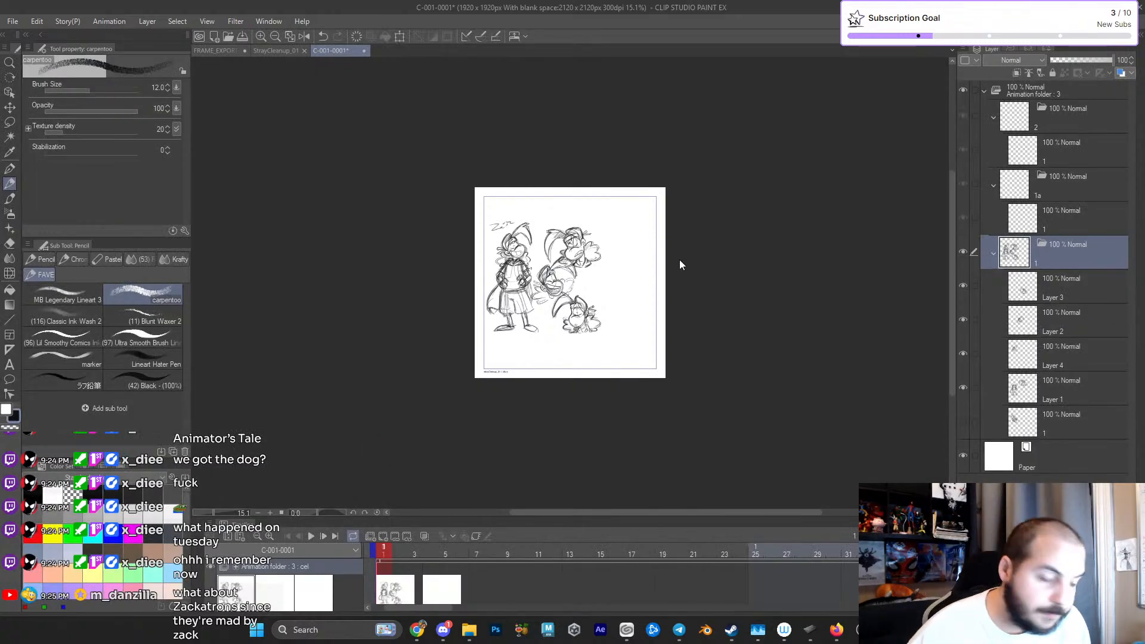
- Create a new animation canvas with an output frame height of 1080 px, keeping the other settings
{"action": "left_click", "coordinate": [13, 21]}
{"action": "left_click", "coordinate": [27, 29]}
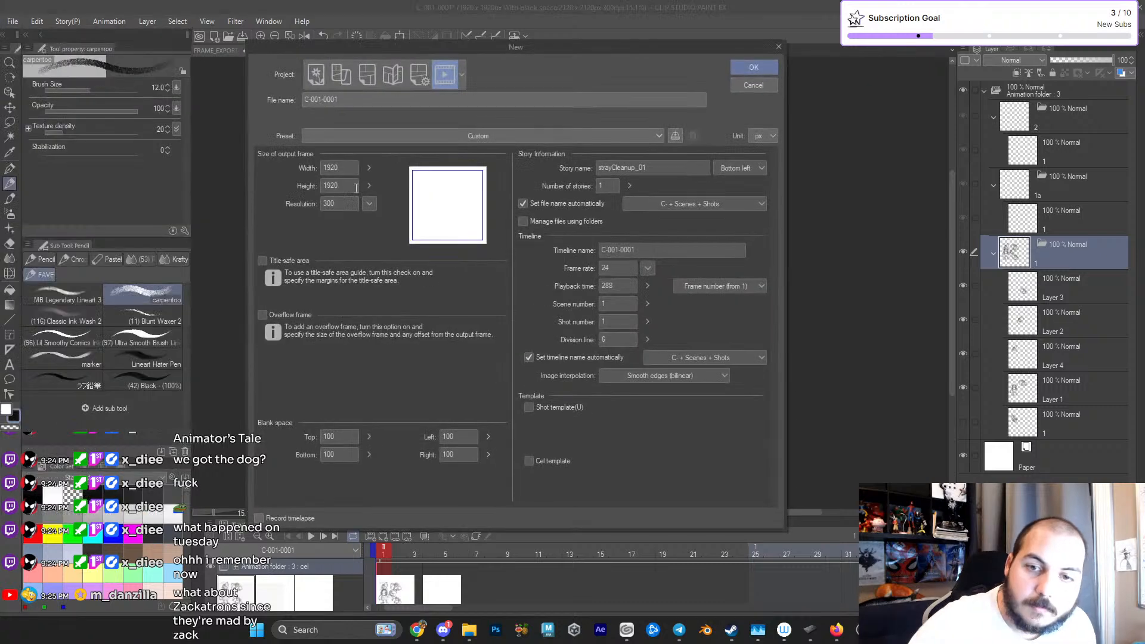
{"action": "left_click", "coordinate": [325, 186]}
{"action": "type", "text": "1080"}
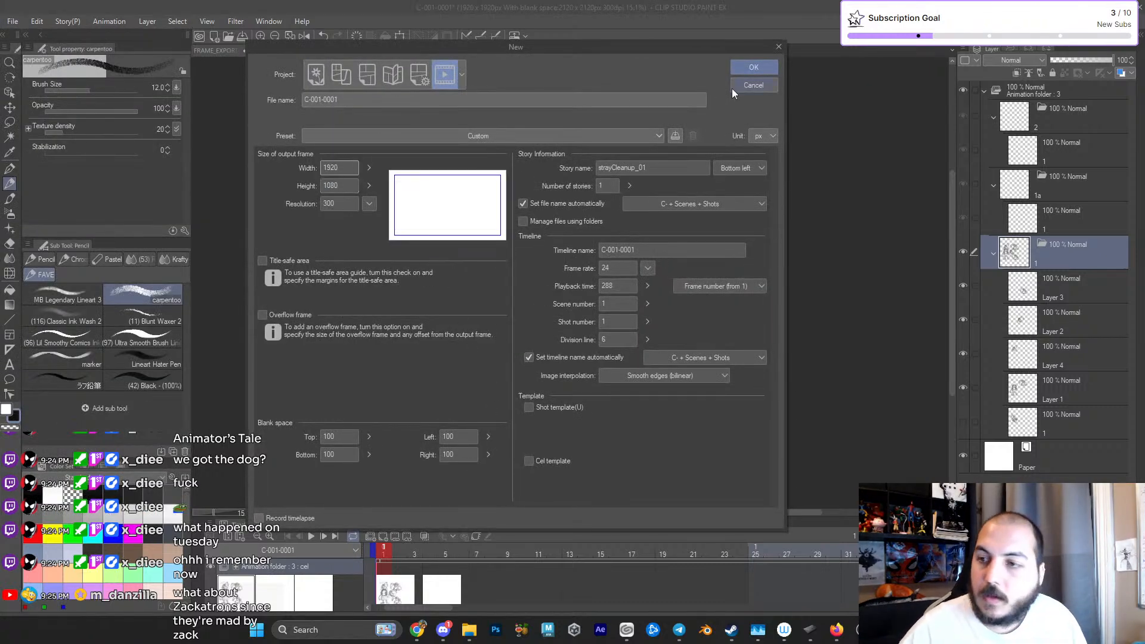
{"action": "left_click", "coordinate": [754, 67]}
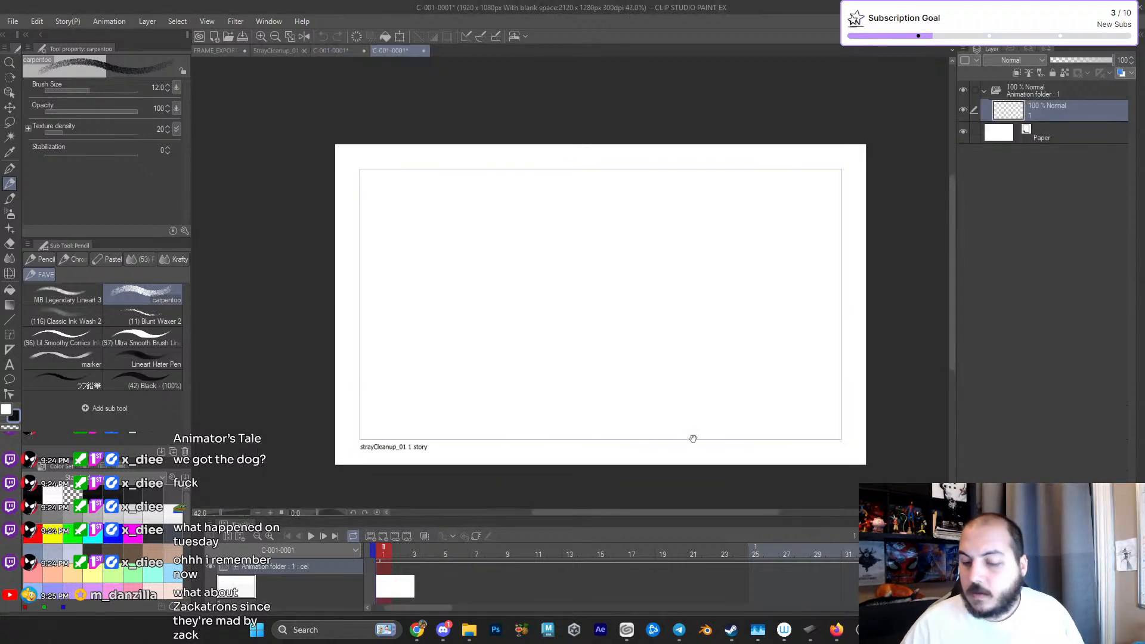
- Put the first layer into a cel folder and add a second animation cel
{"action": "key", "text": "ctrl+g"}
{"action": "left_click_drag", "start_coordinate": [1045, 132], "coordinate": [1053, 111]}
{"action": "key", "text": "alt+n"}
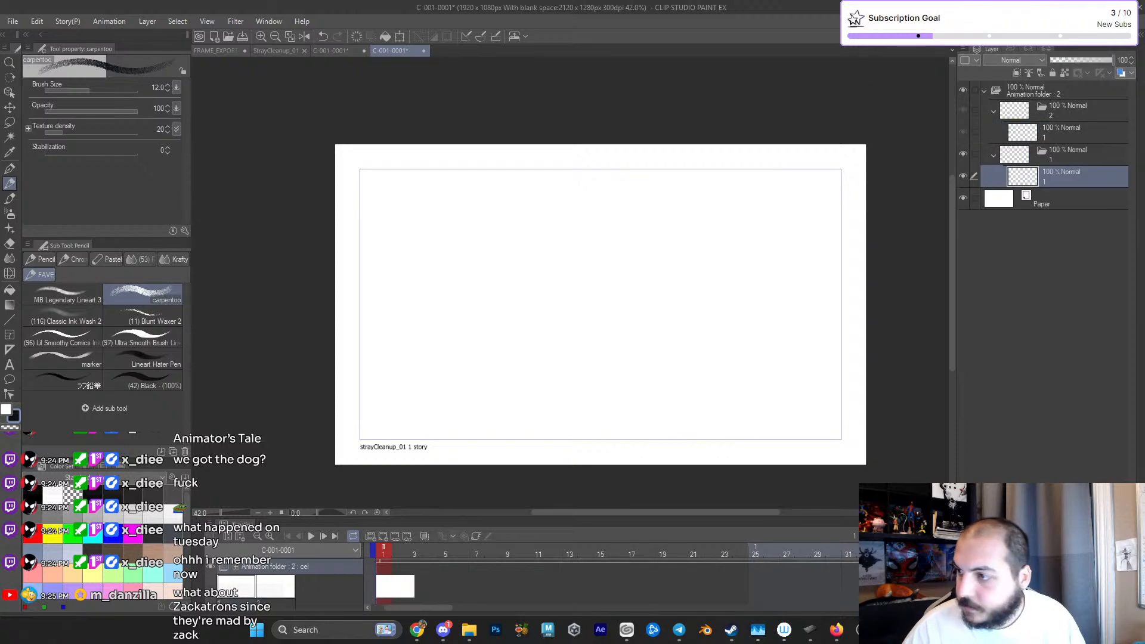
- Paste the Zack drawings into cel 1, scale them to 84%, and fit them inside the left part of the frame
{"action": "key", "text": "ctrl+v"}
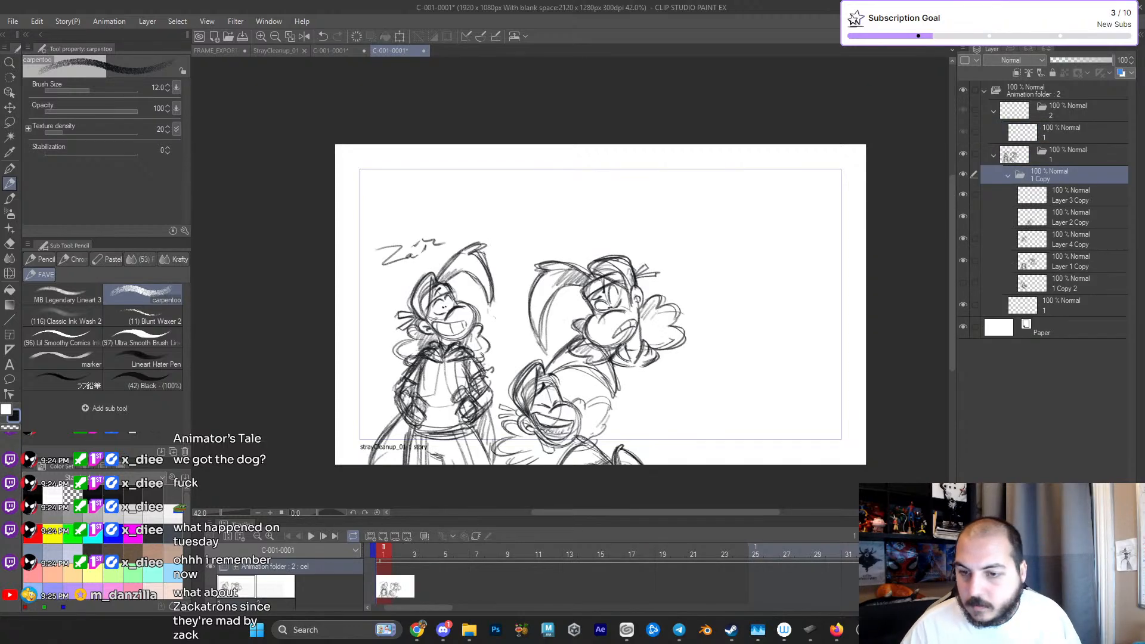
{"action": "key", "text": "ctrl+t"}
{"action": "left_click_drag", "start_coordinate": [672, 356], "coordinate": [675, 273]}
{"action": "left_click_drag", "start_coordinate": [689, 151], "coordinate": [663, 178]}
{"action": "left_click_drag", "start_coordinate": [620, 275], "coordinate": [590, 278]}
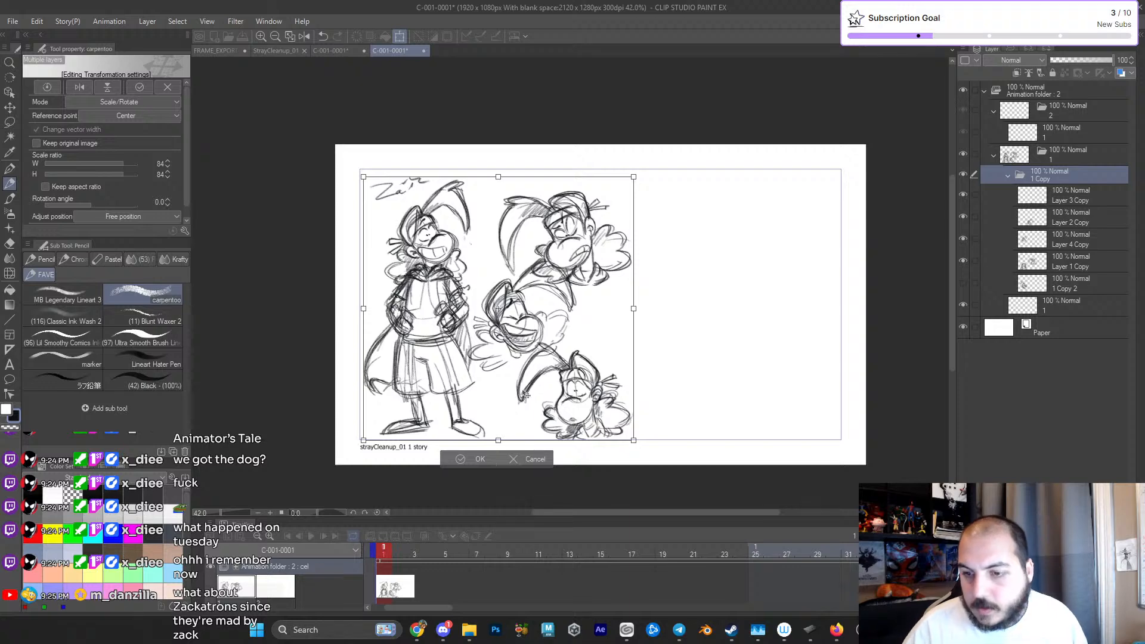
{"action": "left_click", "coordinate": [480, 459]}
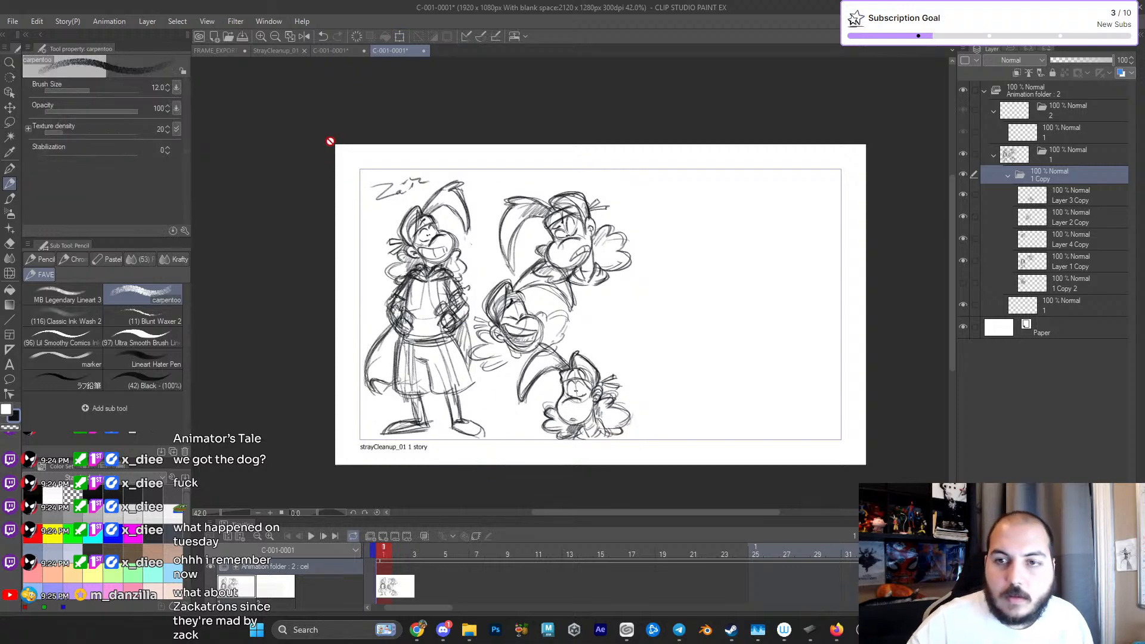
- Start saving the canvas as a new file and create and open a ZackinTimeAssets folder inside ClipStudioProjects
{"action": "left_click", "coordinate": [12, 21]}
{"action": "left_click", "coordinate": [66, 127]}
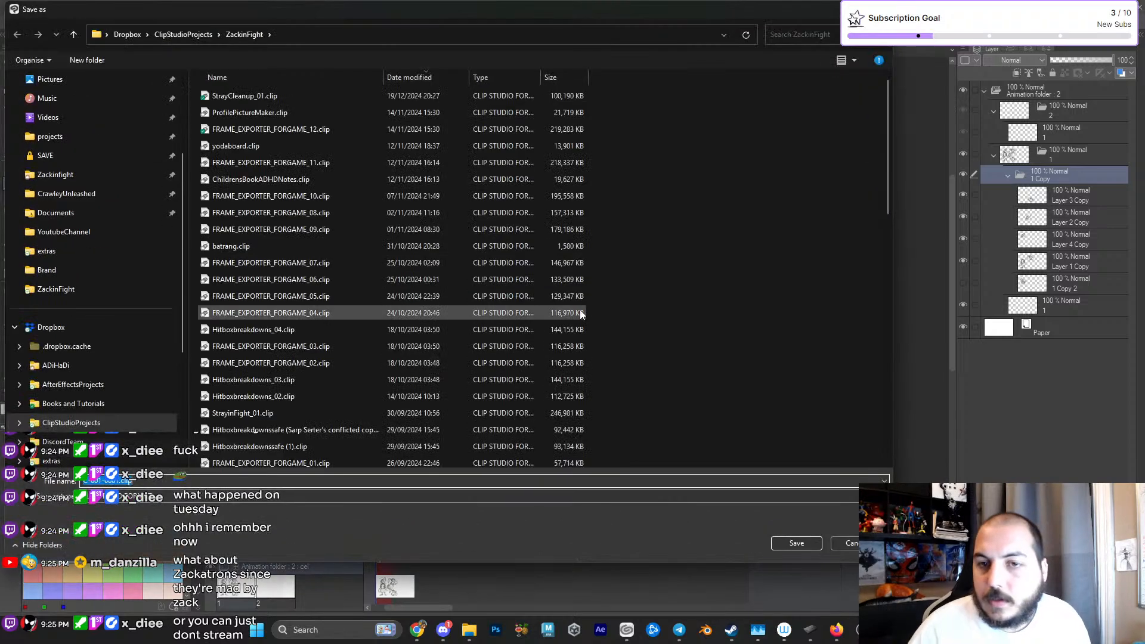
{"action": "left_click", "coordinate": [183, 34]}
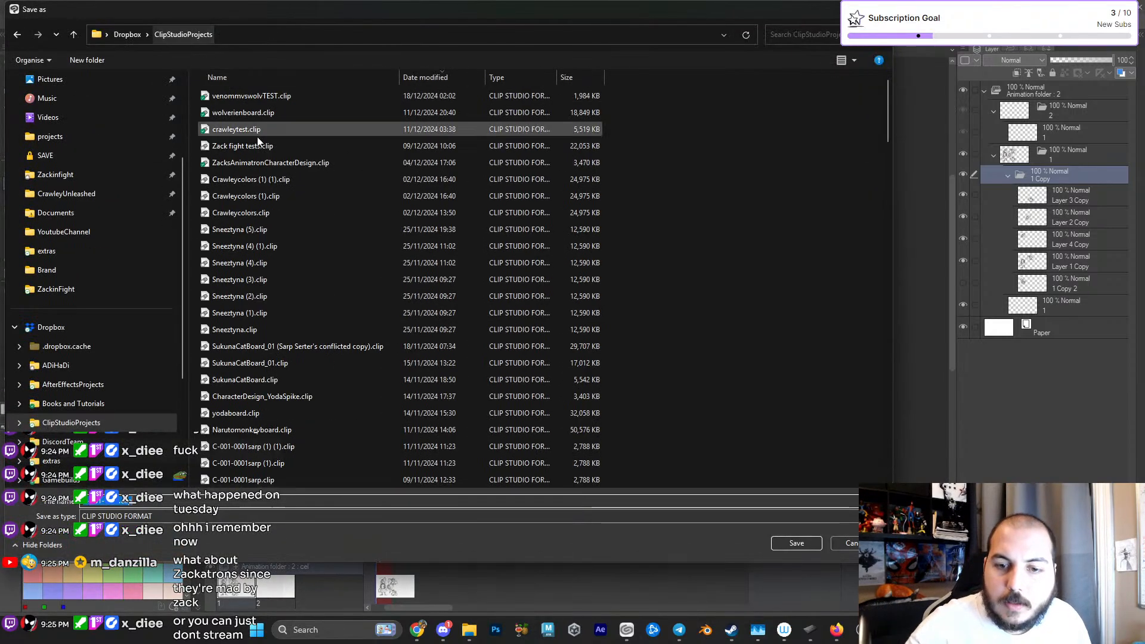
{"action": "right_click", "coordinate": [840, 273]}
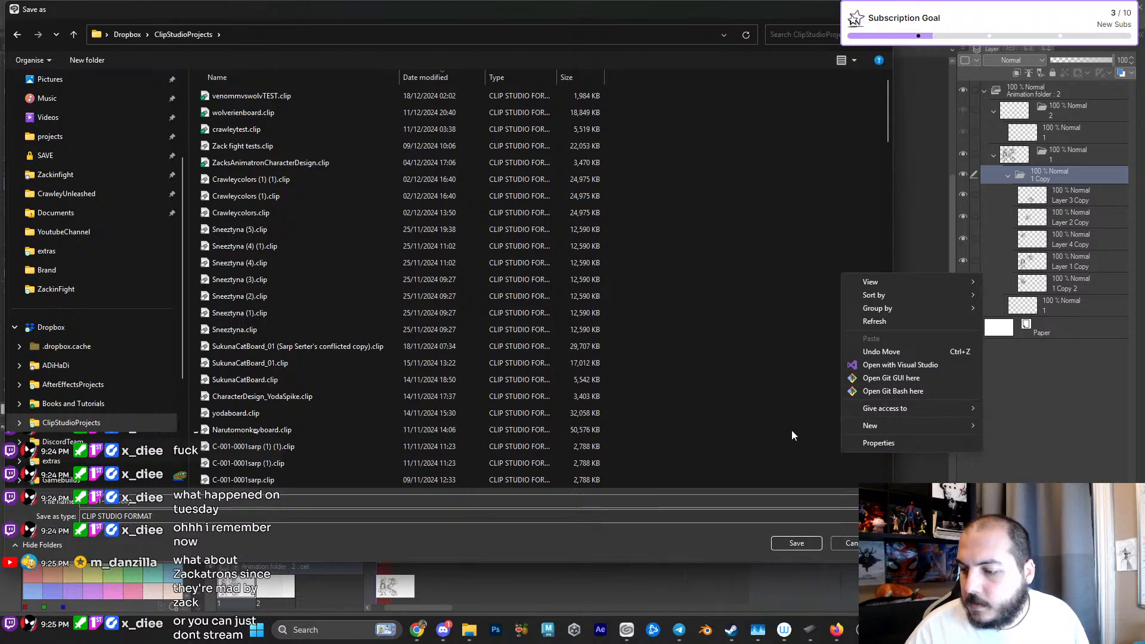
{"action": "mouse_move", "coordinate": [868, 427]}
{"action": "left_click", "coordinate": [823, 427]}
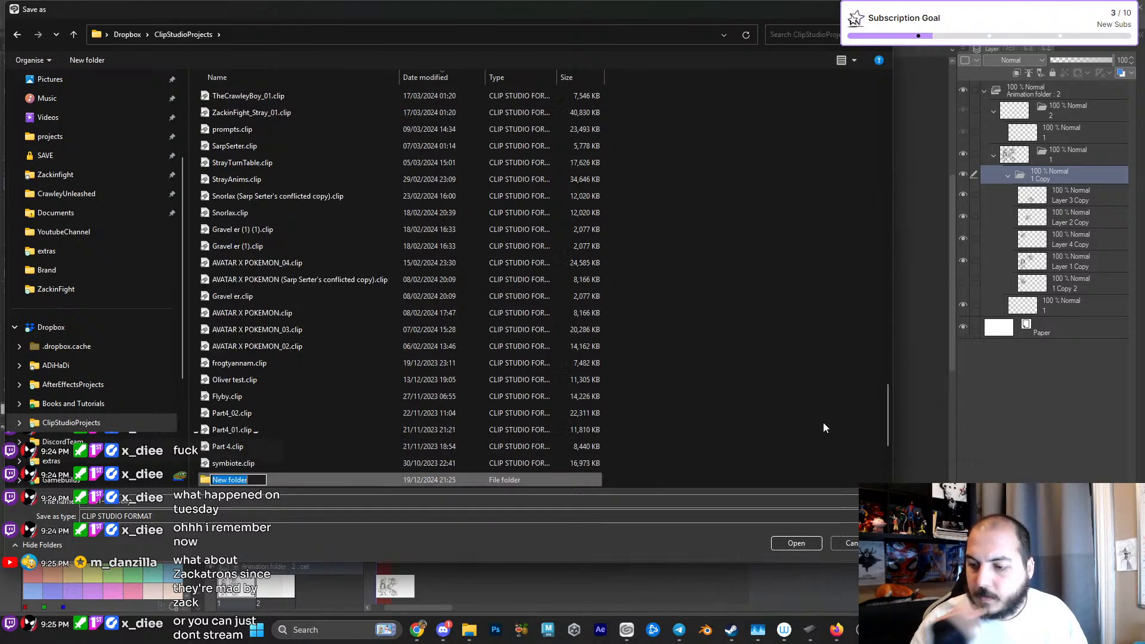
{"action": "type", "text": "ZackinTimeA"}
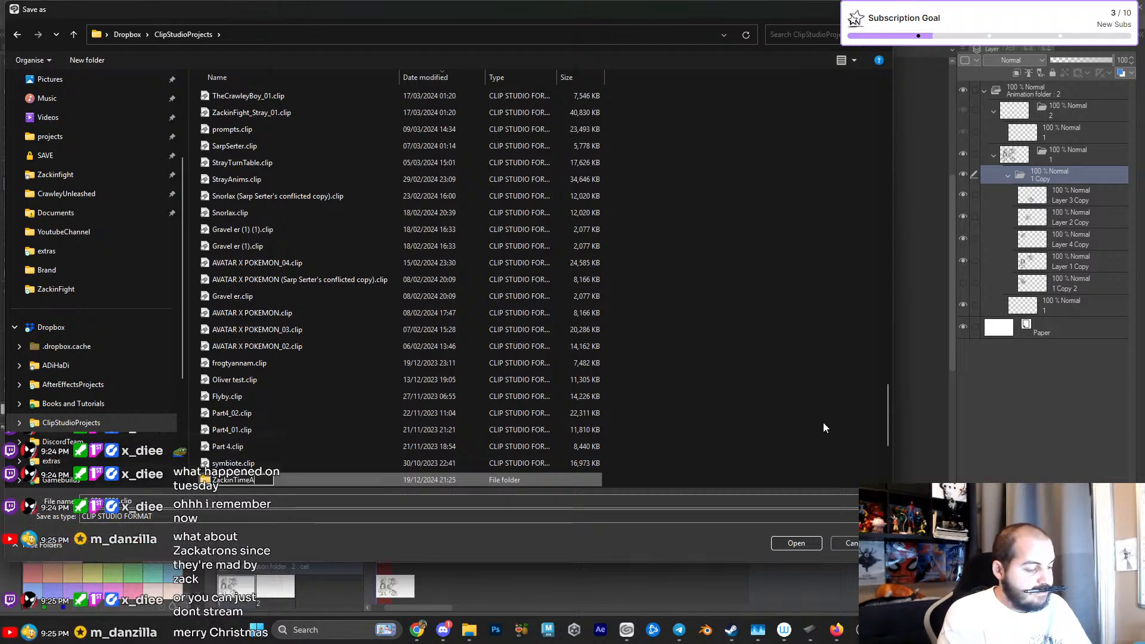
{"action": "key", "text": "Return"}
{"action": "key", "text": "Return"}
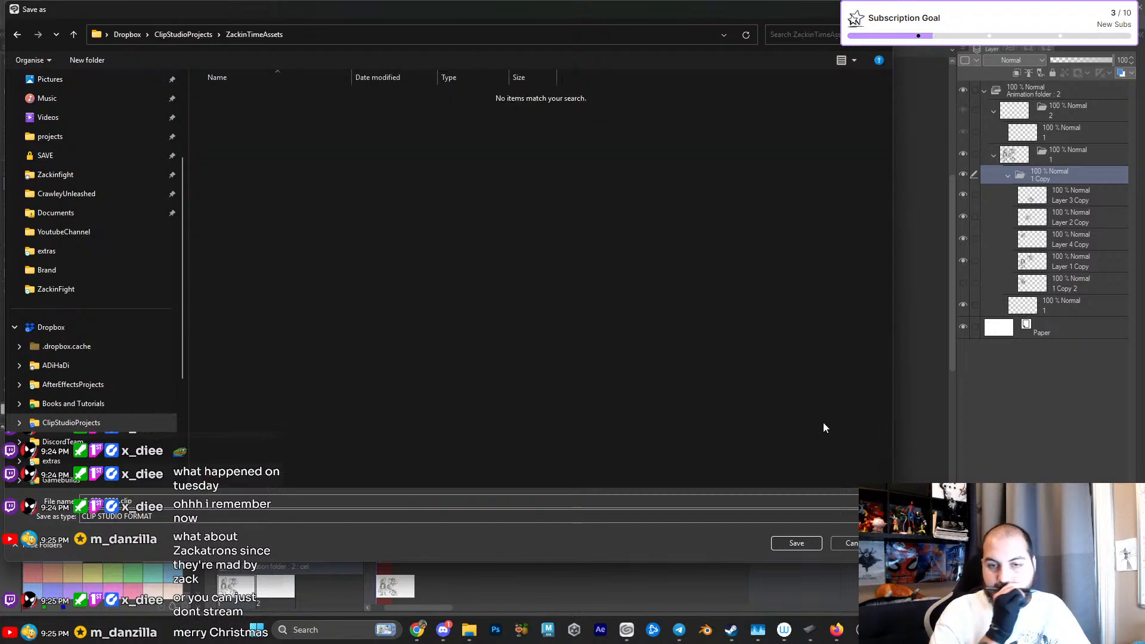
- Save the canvas in CLIP STUDIO FORMAT under the file name ExpressionSheets_Zack_01
{"action": "type", "text": "ZackinTime"}
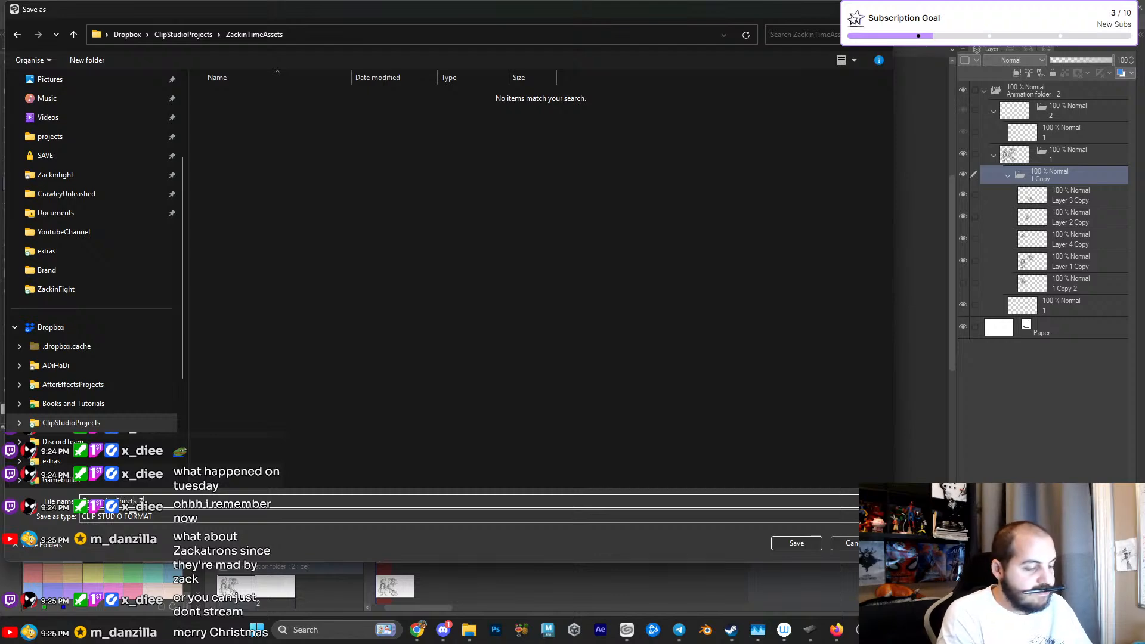
{"action": "type", "text": "_01"}
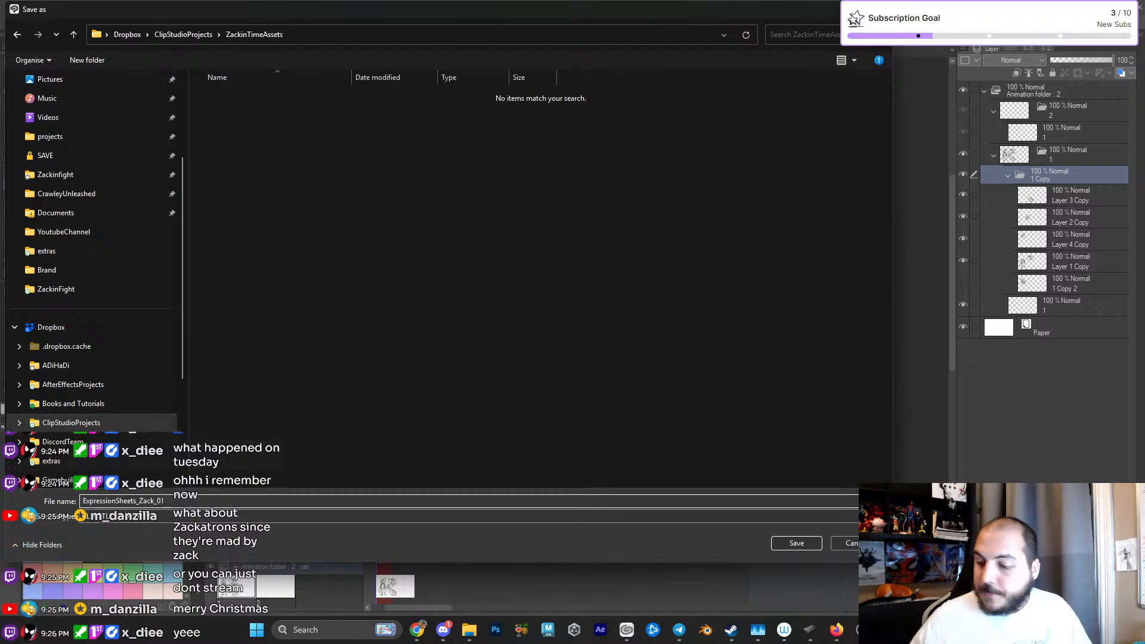
{"action": "left_click", "coordinate": [793, 544]}
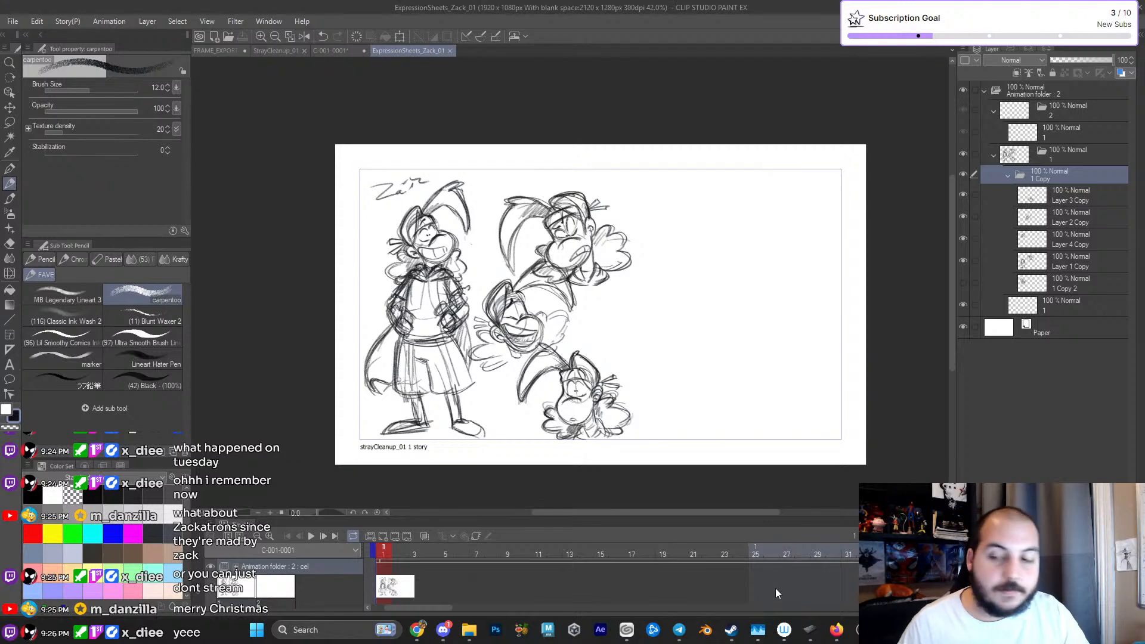
- Lasso the uppermost separate Zack head on Layer 1 Copy and split it off onto its own layer
{"action": "left_click_drag", "start_coordinate": [626, 317], "coordinate": [663, 306]}
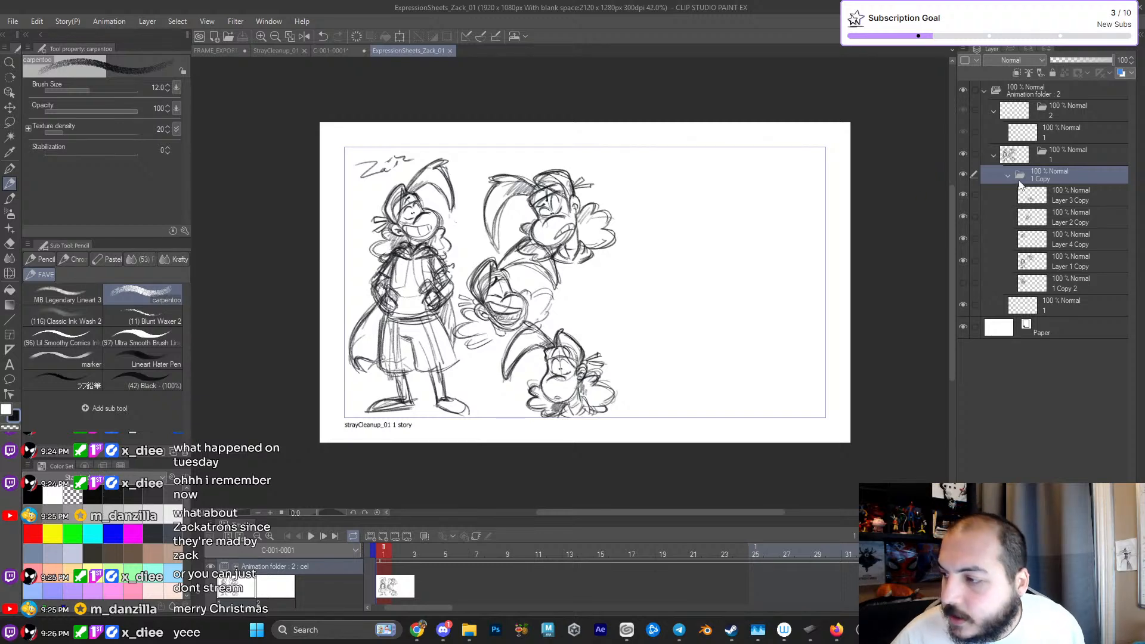
{"action": "left_click", "coordinate": [1035, 202]}
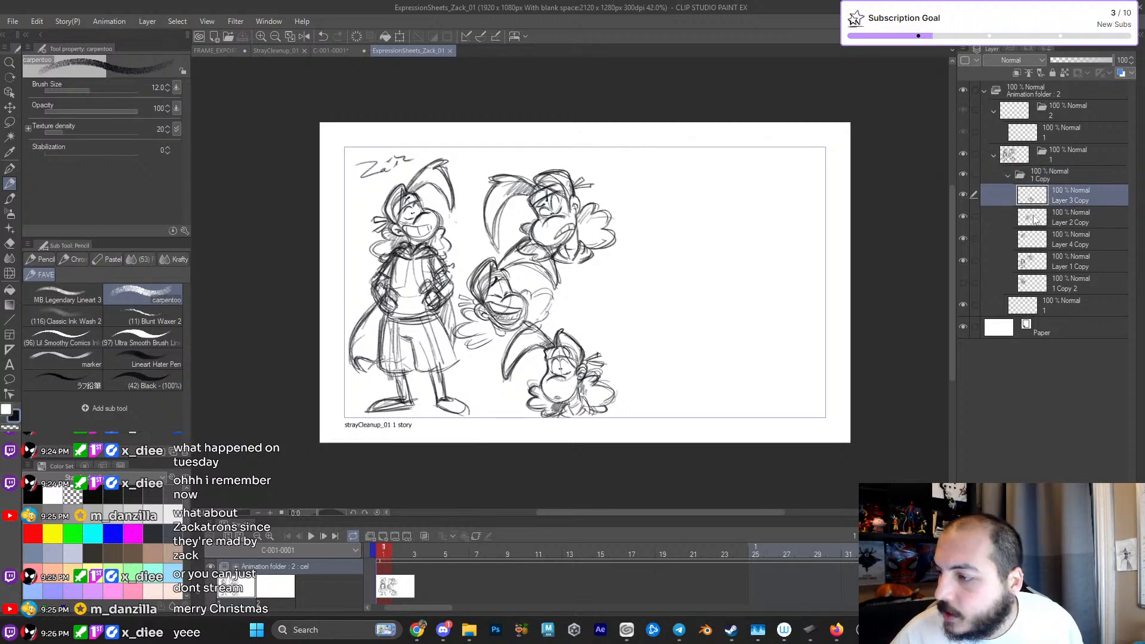
{"action": "left_click", "coordinate": [1027, 263]}
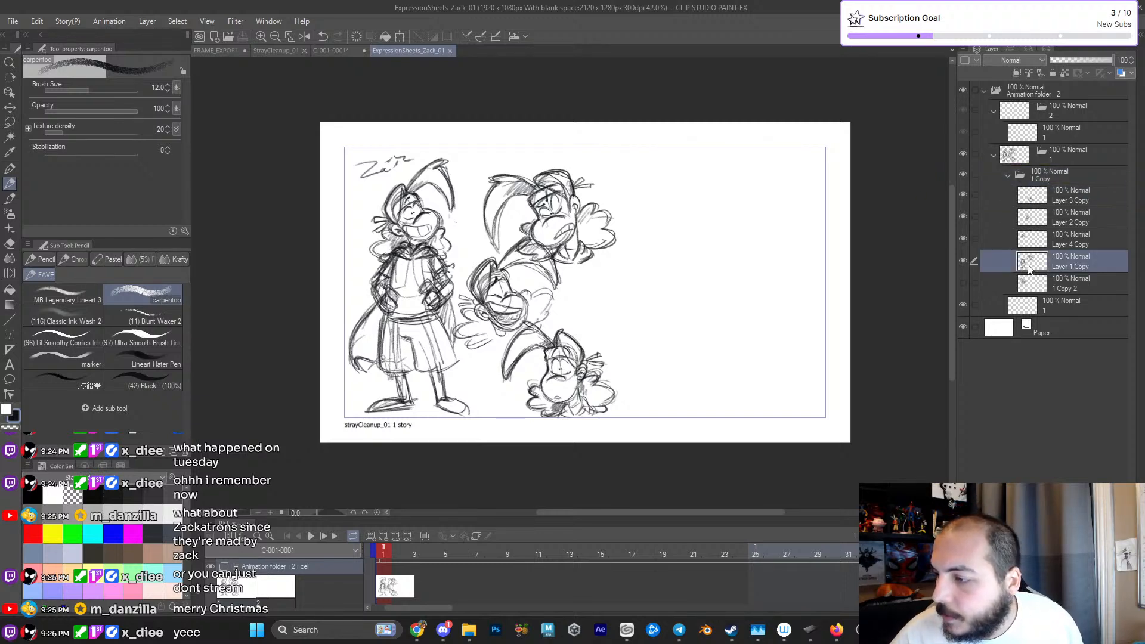
{"action": "left_click", "coordinate": [10, 121]}
{"action": "mouse_move", "coordinate": [599, 116]}
{"action": "left_mouse_down"}
{"action": "mouse_move", "coordinate": [468, 193]}
{"action": "mouse_move", "coordinate": [493, 257]}
{"action": "mouse_move", "coordinate": [648, 201]}
{"action": "left_mouse_up"}
{"action": "key", "text": "Delete"}
{"action": "key", "text": "ctrl+d"}
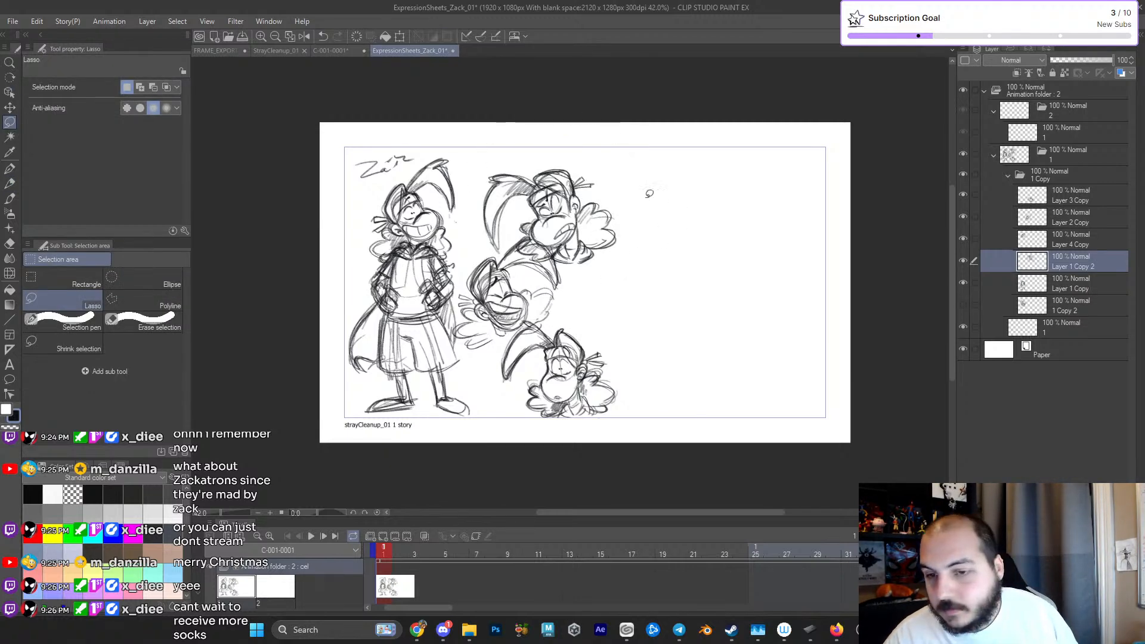
{"action": "left_click", "coordinate": [1036, 285]}
{"action": "key", "text": "e"}
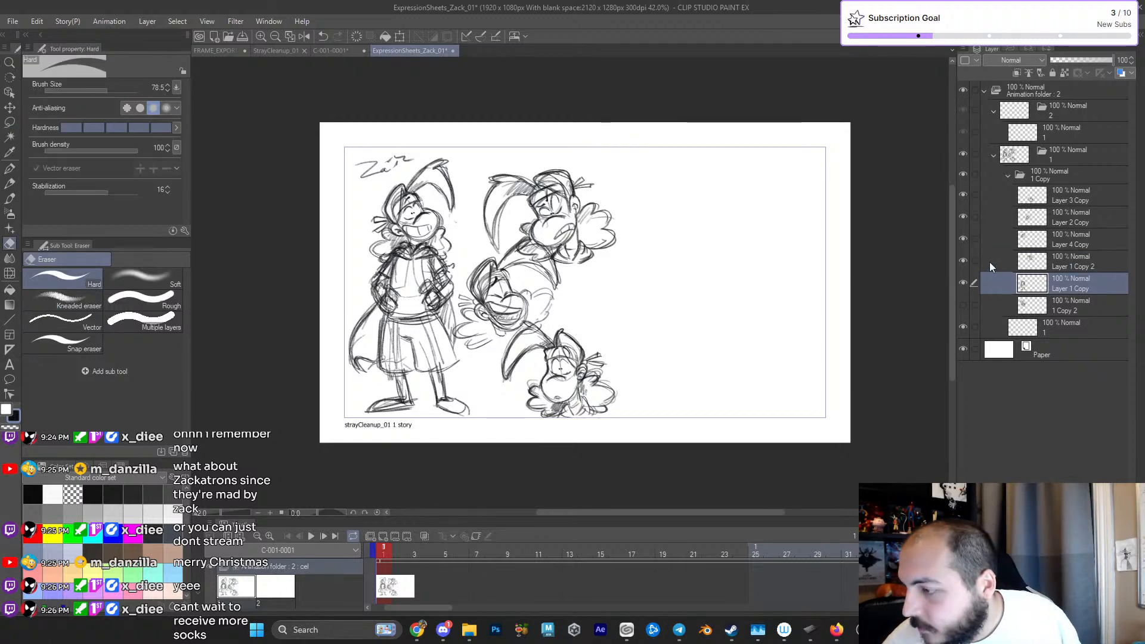
- Examine which Zack drawing each layer in the 1 Copy folder holds by hiding and showing them one by one
{"action": "left_click", "coordinate": [964, 216]}
{"action": "left_click", "coordinate": [964, 215]}
{"action": "left_click", "coordinate": [963, 195]}
{"action": "left_click", "coordinate": [964, 193]}
{"action": "left_click", "coordinate": [964, 238]}
{"action": "left_click", "coordinate": [963, 238]}
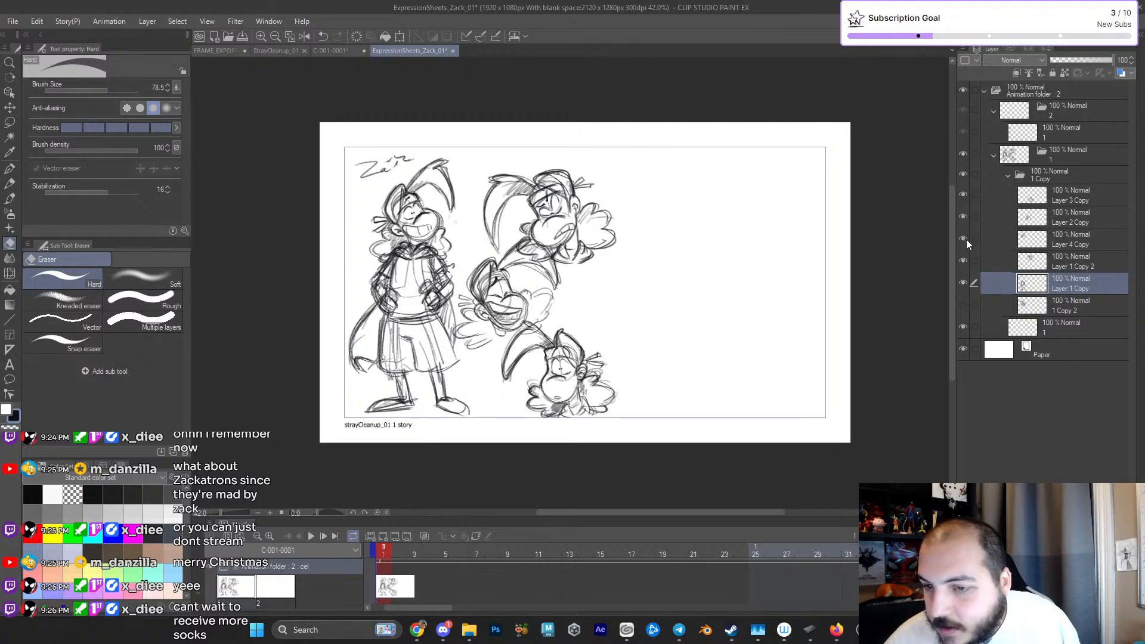
{"action": "left_click", "coordinate": [1028, 244]}
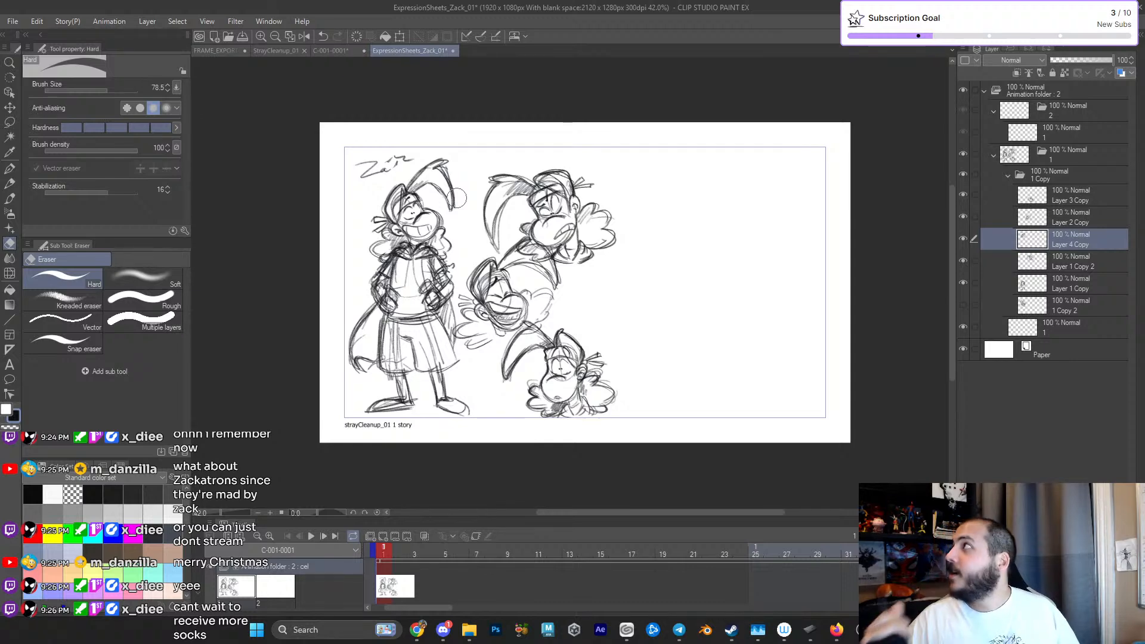
{"action": "left_click", "coordinate": [1049, 200]}
{"action": "left_click", "coordinate": [1045, 222]}
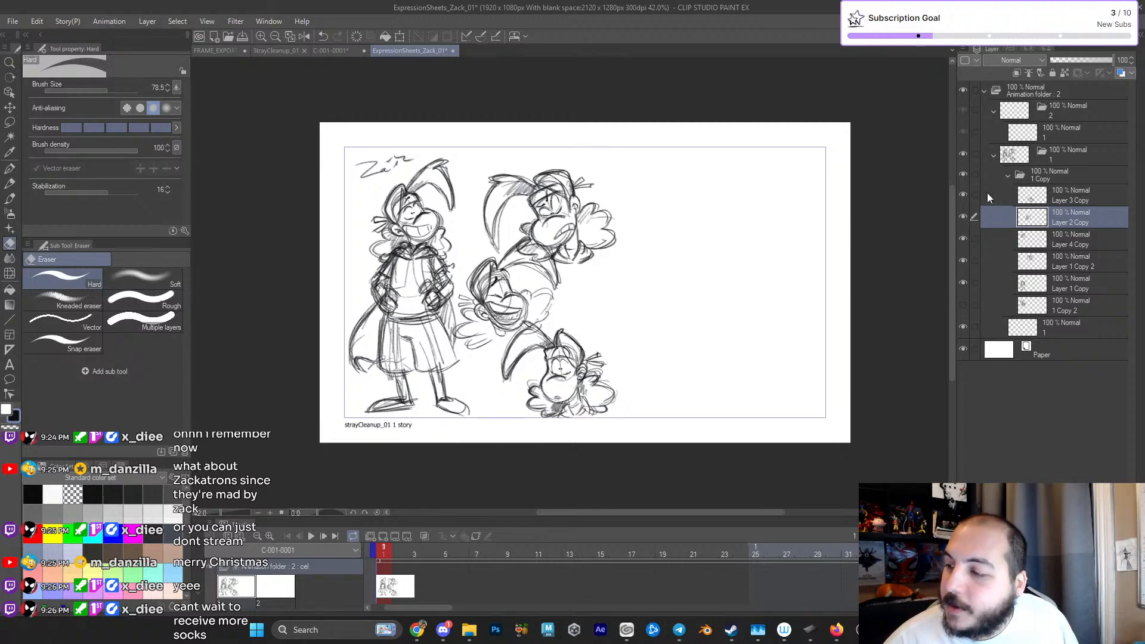
{"action": "left_click", "coordinate": [962, 195]}
{"action": "left_click", "coordinate": [962, 195]}
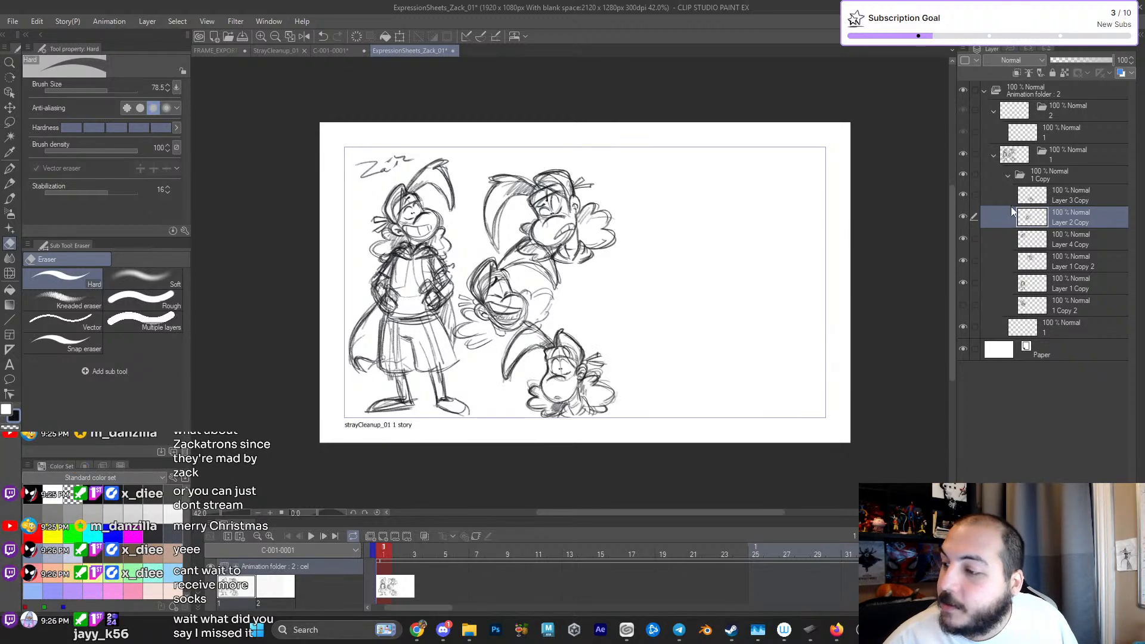
{"action": "left_click", "coordinate": [963, 215]}
{"action": "left_click", "coordinate": [962, 215]}
{"action": "left_click", "coordinate": [961, 236]}
{"action": "left_click", "coordinate": [961, 236]}
{"action": "left_click", "coordinate": [962, 258]}
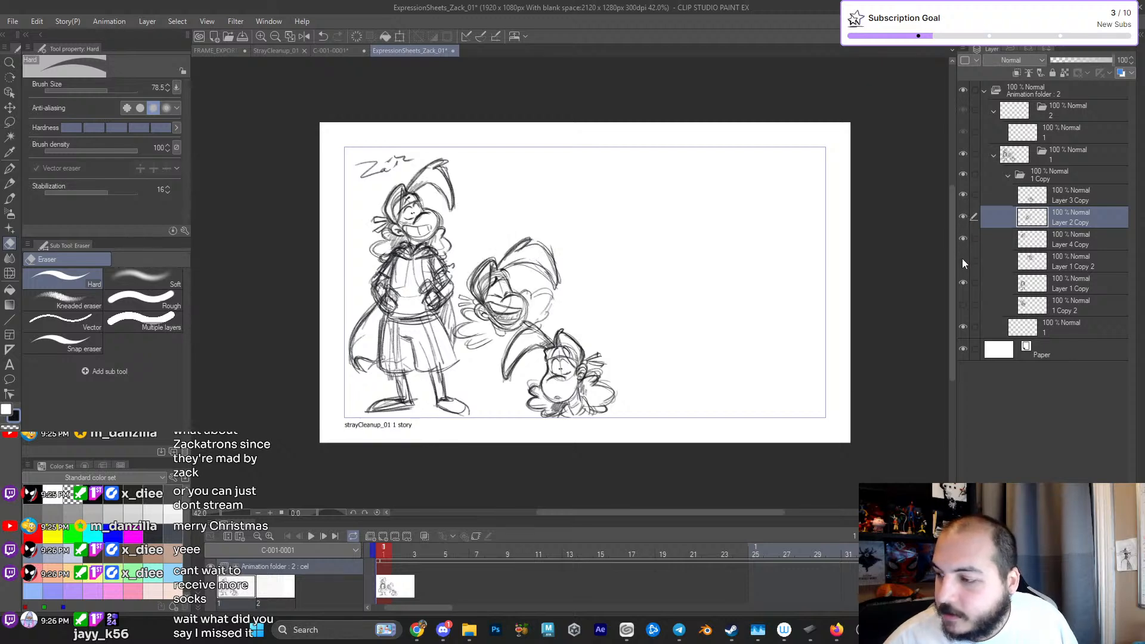
{"action": "left_click", "coordinate": [962, 260]}
{"action": "left_click", "coordinate": [962, 280]}
{"action": "left_click", "coordinate": [962, 279]}
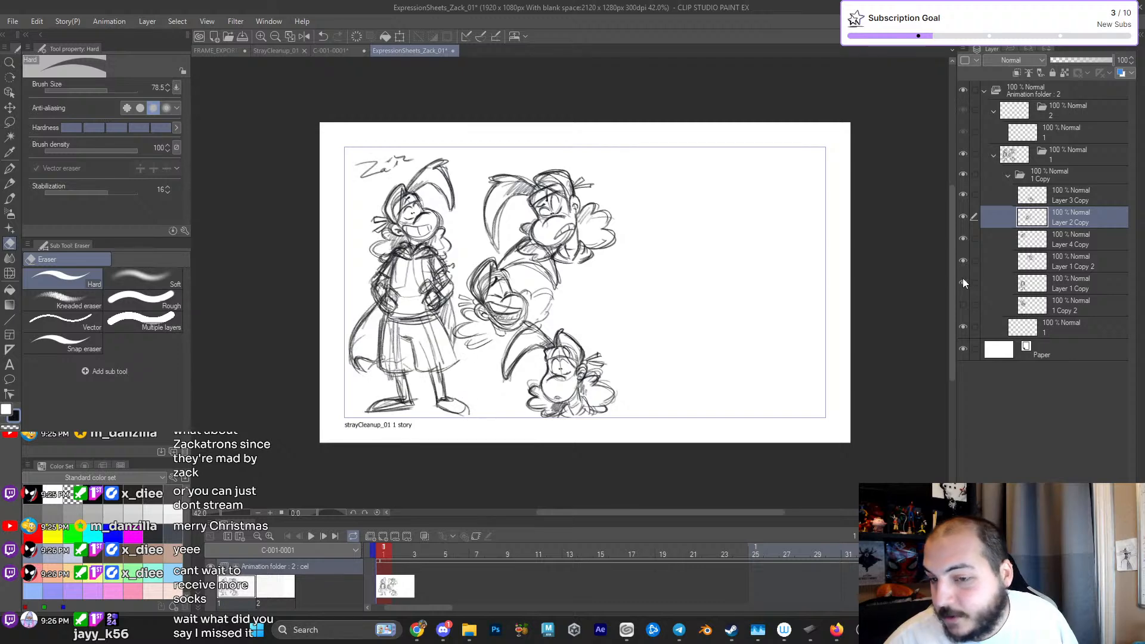
{"action": "left_click", "coordinate": [1034, 257]}
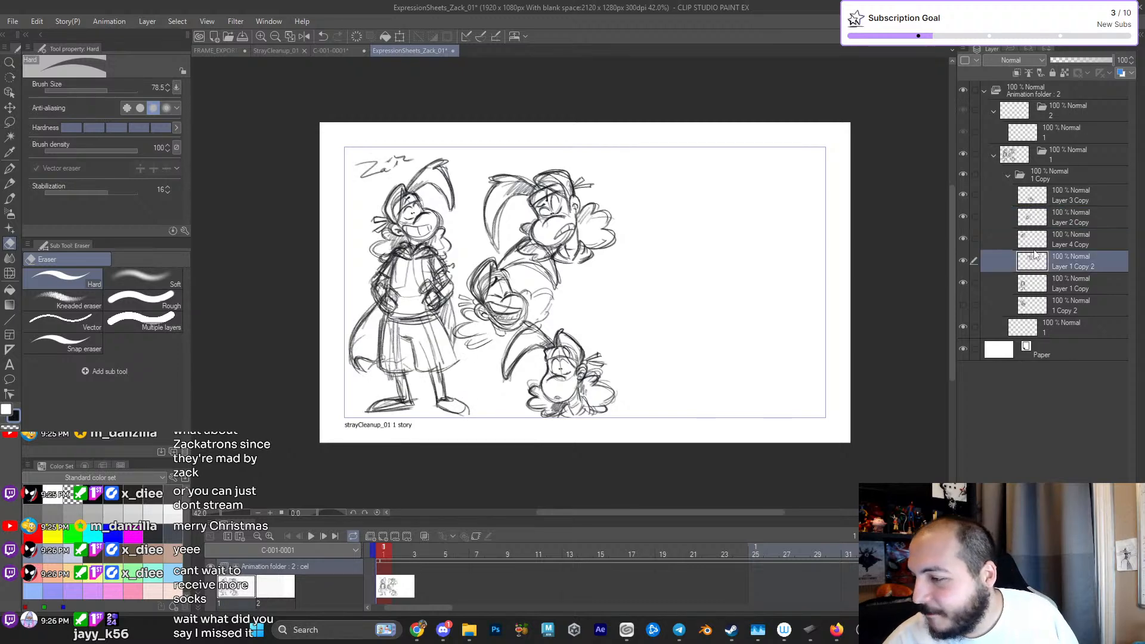
{"action": "left_click", "coordinate": [1040, 201], "text": "shift"}
{"action": "key", "text": "ctrl+t"}
{"action": "left_click_drag", "start_coordinate": [603, 333], "coordinate": [671, 331]}
{"action": "key", "text": "Escape"}
{"action": "left_click", "coordinate": [1035, 220]}
{"action": "left_click", "coordinate": [1034, 255], "text": "shift"}
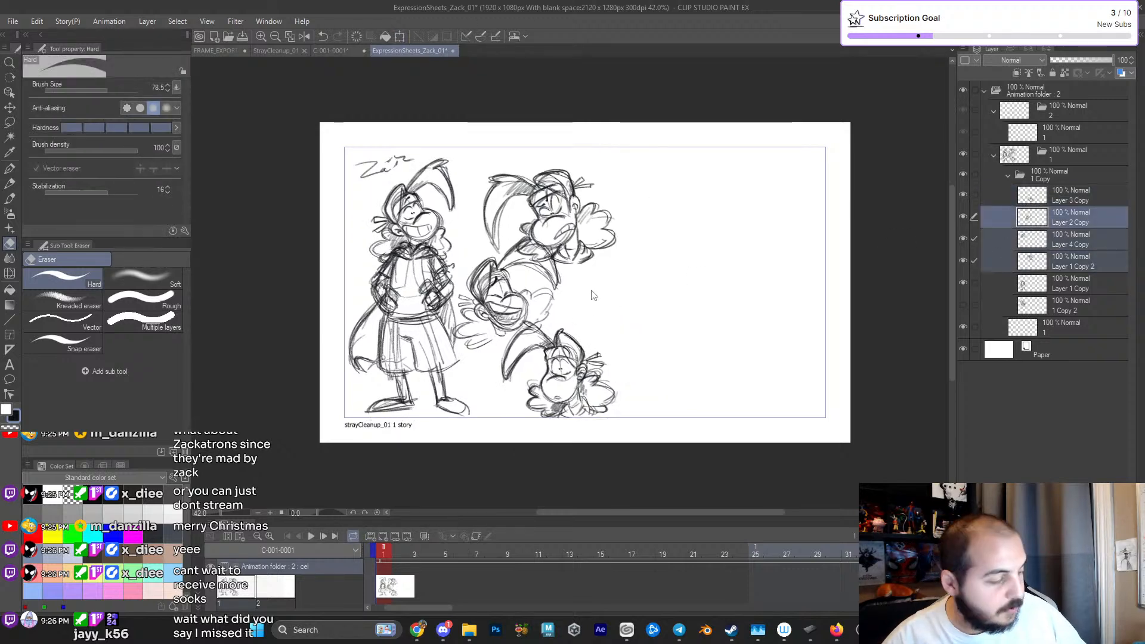
{"action": "key", "text": "ctrl+t"}
{"action": "left_click_drag", "start_coordinate": [557, 248], "coordinate": [622, 247]}
{"action": "key", "text": "Escape"}
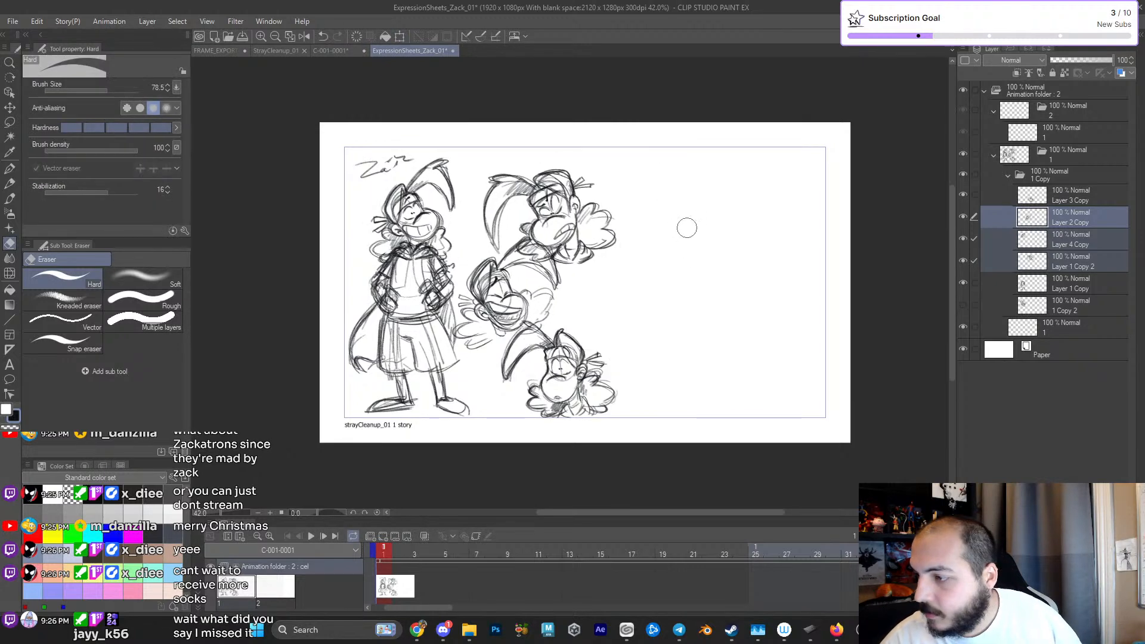
- Identify the layer with the full-body Zack's head and reorder Layer 4 Copy to sit directly above Layer 1 Copy
{"action": "left_click", "coordinate": [1072, 237]}
{"action": "left_click", "coordinate": [963, 282]}
{"action": "left_click", "coordinate": [963, 282]}
{"action": "left_click", "coordinate": [963, 282]}
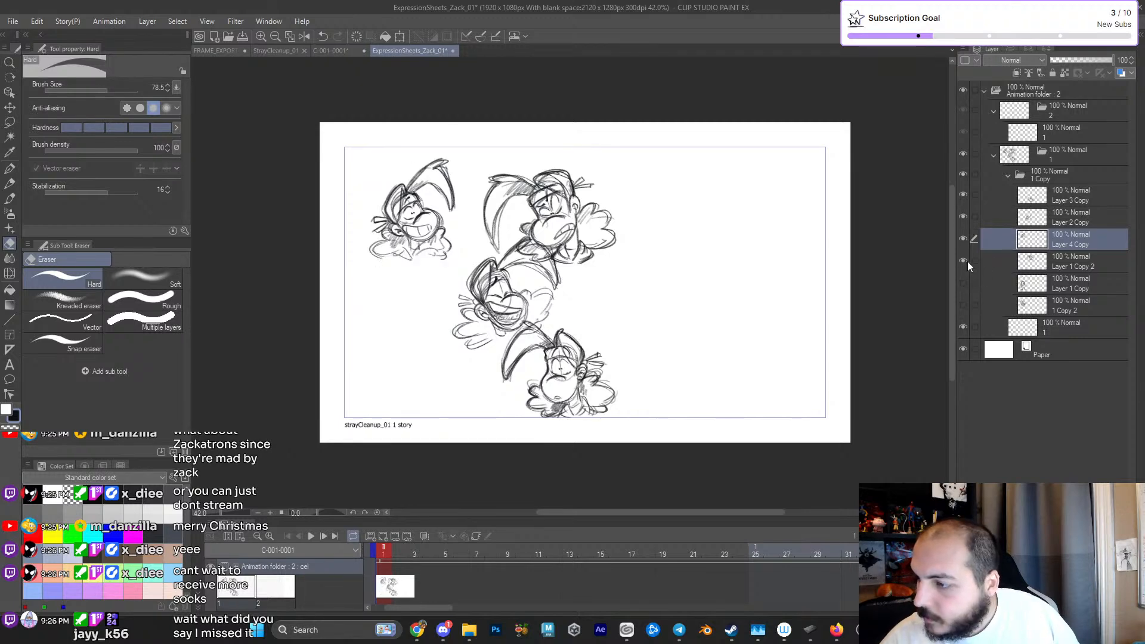
{"action": "left_click", "coordinate": [963, 260]}
{"action": "left_click", "coordinate": [963, 260]}
{"action": "left_click", "coordinate": [962, 237]}
{"action": "left_click", "coordinate": [962, 235]}
{"action": "left_click", "coordinate": [962, 216]}
{"action": "left_click", "coordinate": [963, 216]}
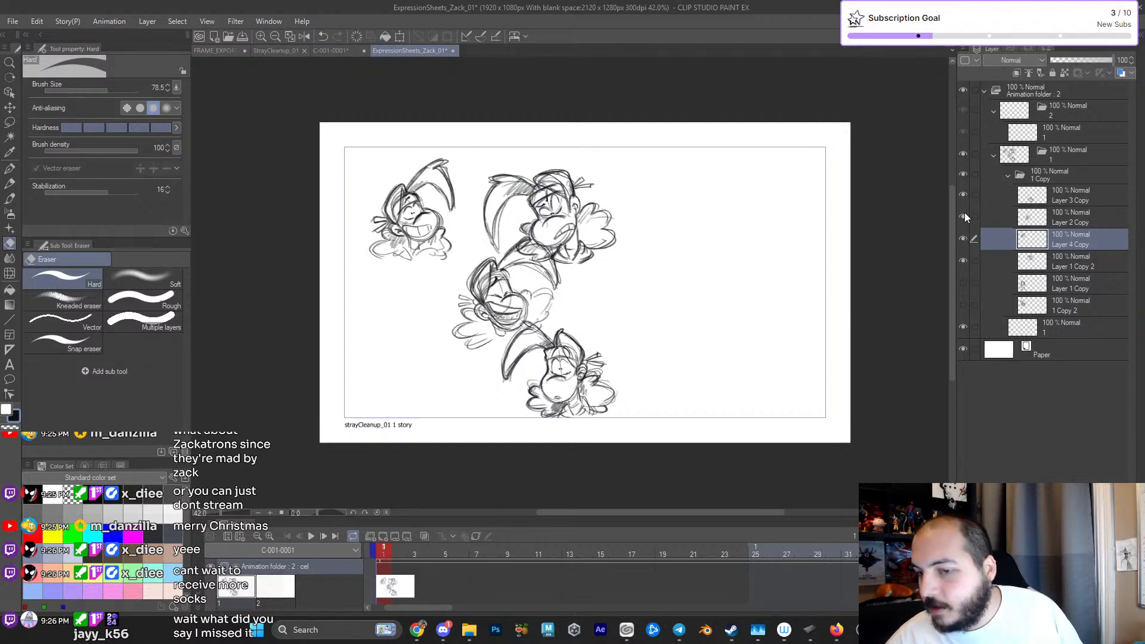
{"action": "left_click_drag", "start_coordinate": [1096, 239], "coordinate": [1086, 271]}
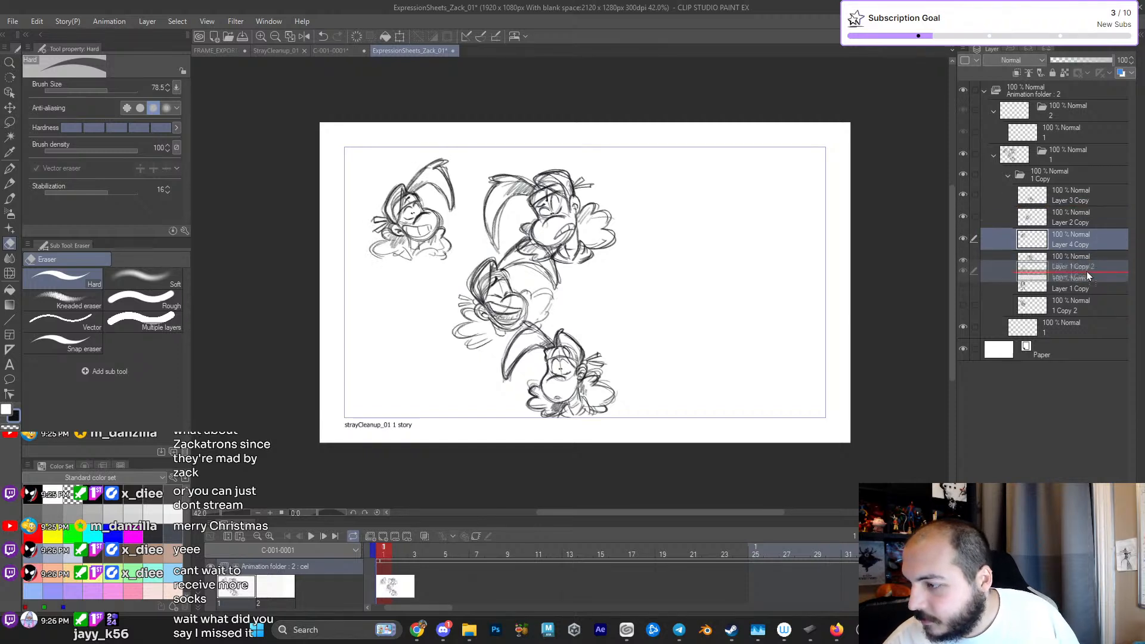
{"action": "left_click", "coordinate": [963, 283]}
- Move the three separate Zack heads together to the right edge of the frame, keeping their scale at 100%
{"action": "left_click", "coordinate": [1037, 241]}
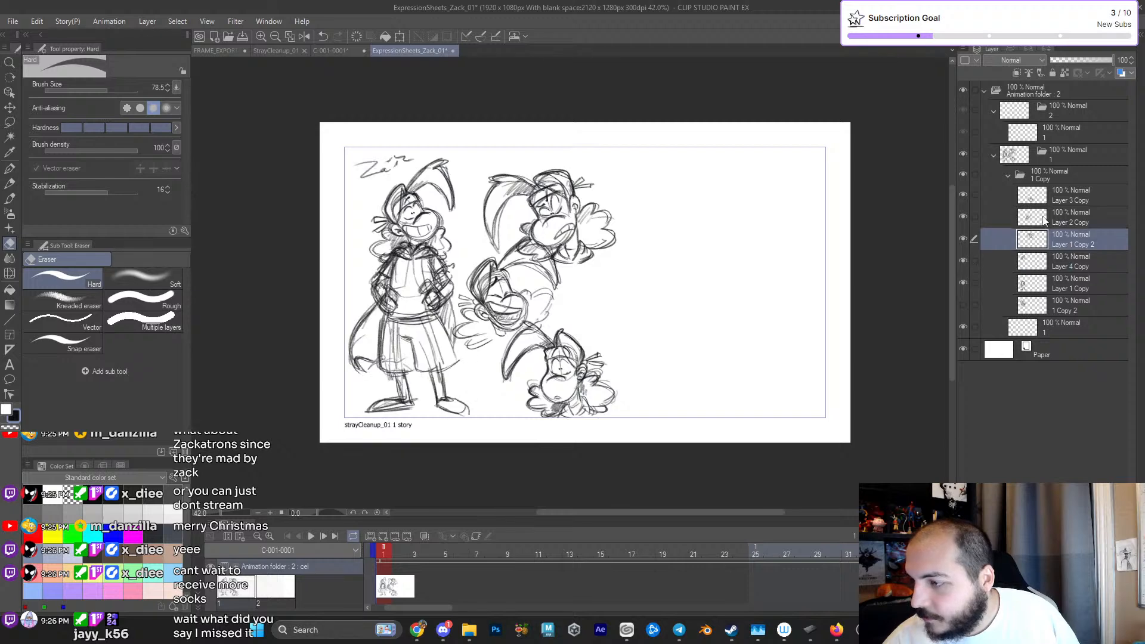
{"action": "left_click", "coordinate": [1032, 194], "text": "shift"}
{"action": "key", "text": "ctrl+t"}
{"action": "mouse_move", "coordinate": [536, 349]}
{"action": "left_mouse_down"}
{"action": "mouse_move", "coordinate": [754, 354]}
{"action": "mouse_move", "coordinate": [742, 358]}
{"action": "left_mouse_up"}
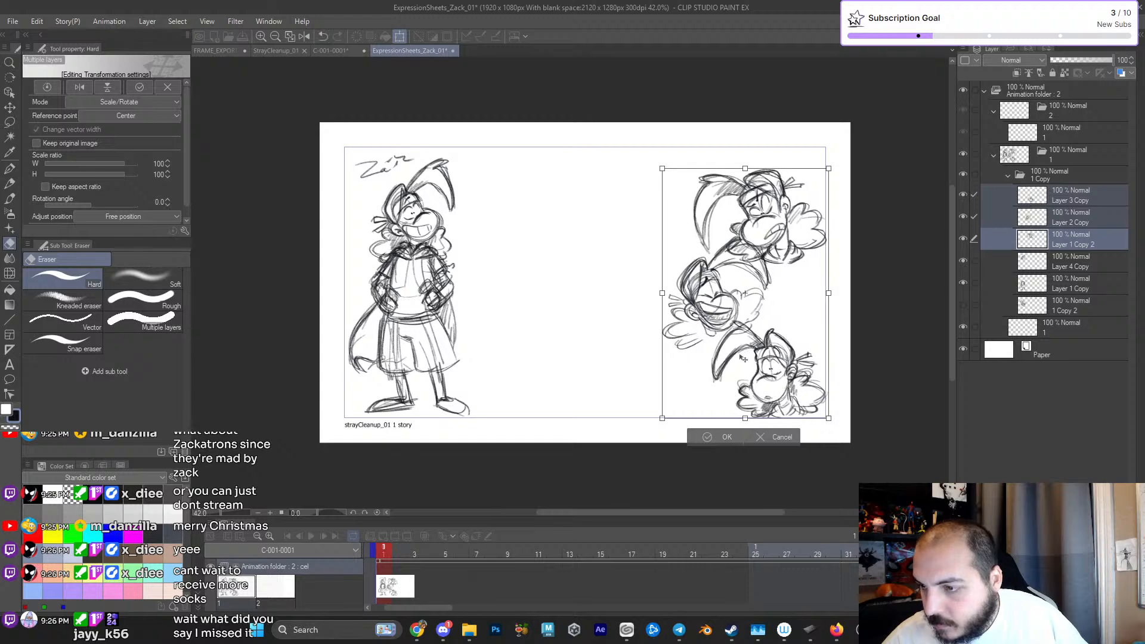
{"action": "left_click", "coordinate": [730, 435]}
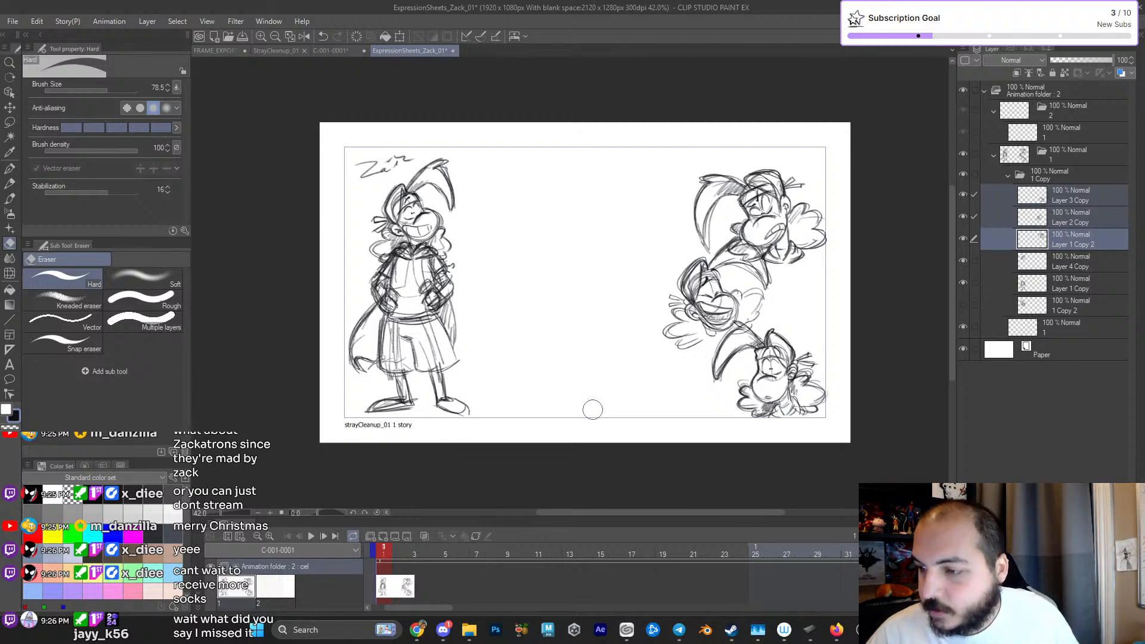
- Add a new raster layer above Layer 4 Copy and get the carpentoo pencil ready for sketching
{"action": "left_click", "coordinate": [1064, 262]}
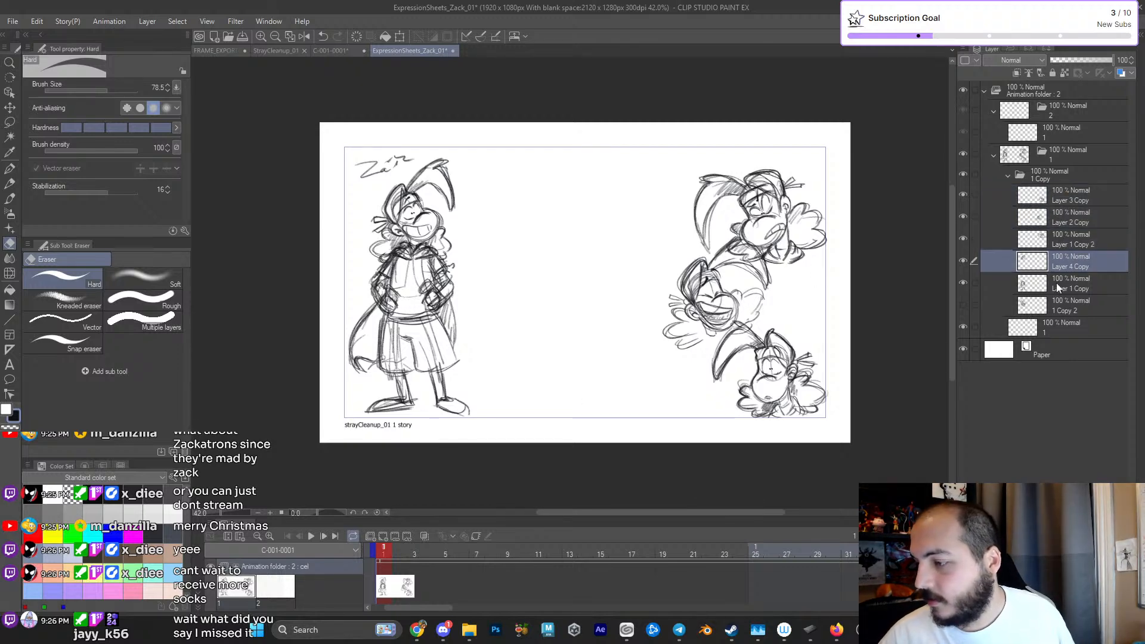
{"action": "key", "text": "ctrl+shift+n"}
{"action": "scroll", "coordinate": [578, 296], "scroll_direction": "up", "scroll_amount": 2}
{"action": "key", "text": "p"}
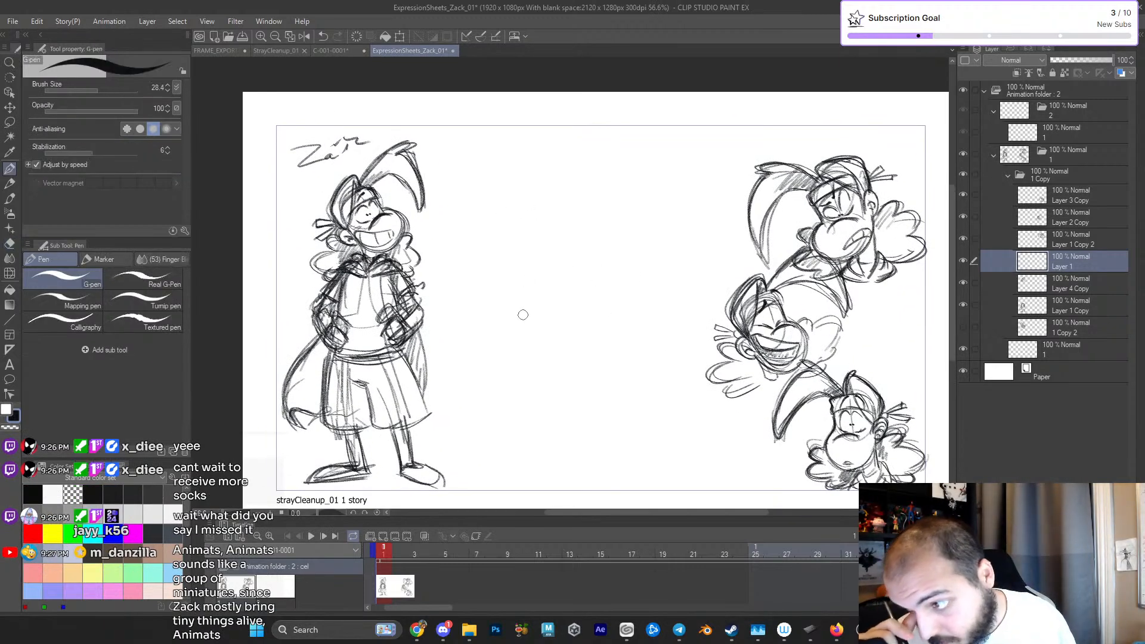
{"action": "left_click_drag", "start_coordinate": [573, 292], "coordinate": [577, 303]}
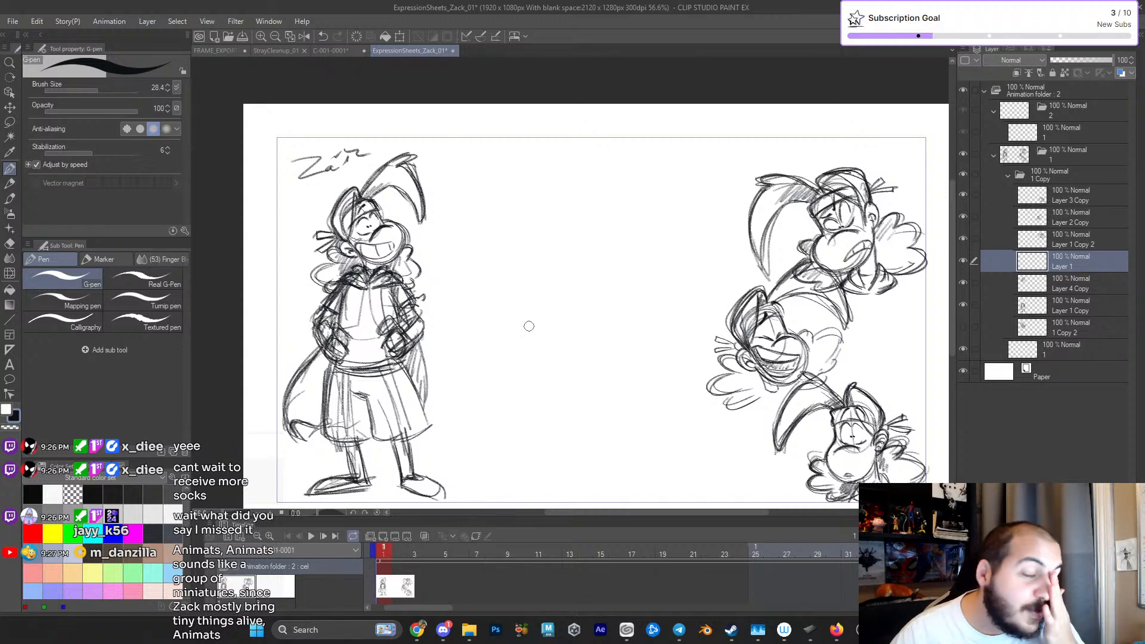
{"action": "left_click", "coordinate": [9, 183]}
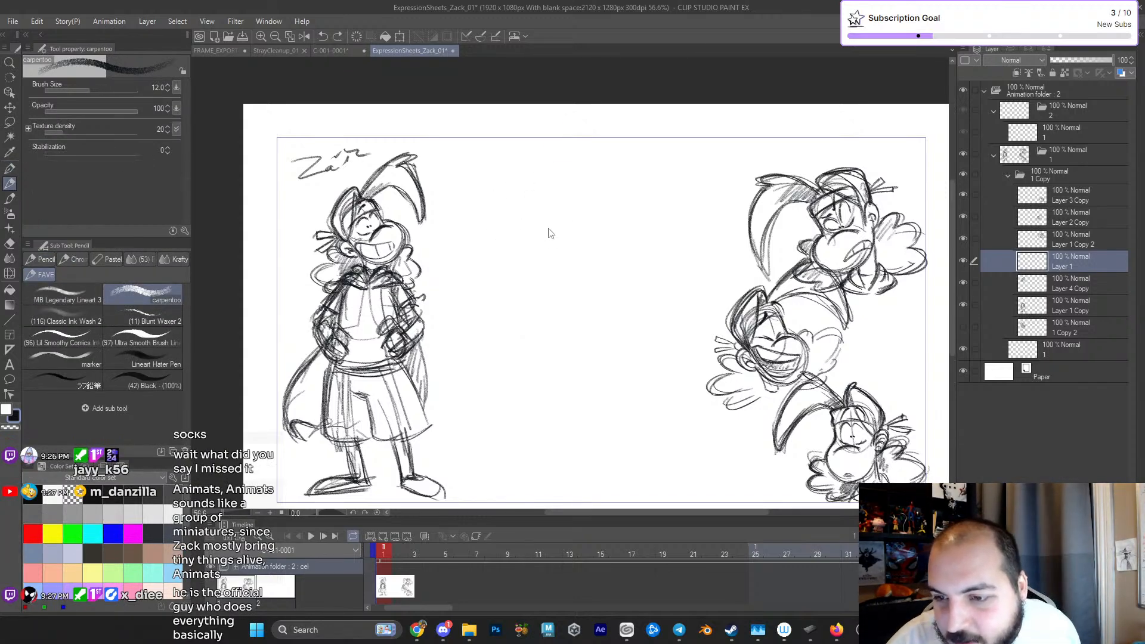
- Rough in a new Zack's head with overlapping circles and a short shoulder stroke in the blank area beside the full-body Zack
{"action": "left_click_drag", "start_coordinate": [547, 236], "coordinate": [511, 239]}
{"action": "scroll", "coordinate": [518, 245], "scroll_direction": "up", "scroll_amount": 2}
{"action": "left_click_drag", "start_coordinate": [479, 197], "coordinate": [471, 233]}
{"action": "mouse_move", "coordinate": [477, 177]}
{"action": "left_mouse_down"}
{"action": "mouse_move", "coordinate": [505, 177]}
{"action": "mouse_move", "coordinate": [489, 220]}
{"action": "mouse_move", "coordinate": [465, 203]}
{"action": "mouse_move", "coordinate": [484, 193]}
{"action": "mouse_move", "coordinate": [517, 207]}
{"action": "mouse_move", "coordinate": [478, 237]}
{"action": "mouse_move", "coordinate": [476, 180]}
{"action": "left_mouse_up"}
{"action": "left_click_drag", "start_coordinate": [475, 289], "coordinate": [481, 300]}
{"action": "left_click_drag", "start_coordinate": [523, 223], "coordinate": [482, 260]}
{"action": "left_click_drag", "start_coordinate": [539, 330], "coordinate": [537, 317]}
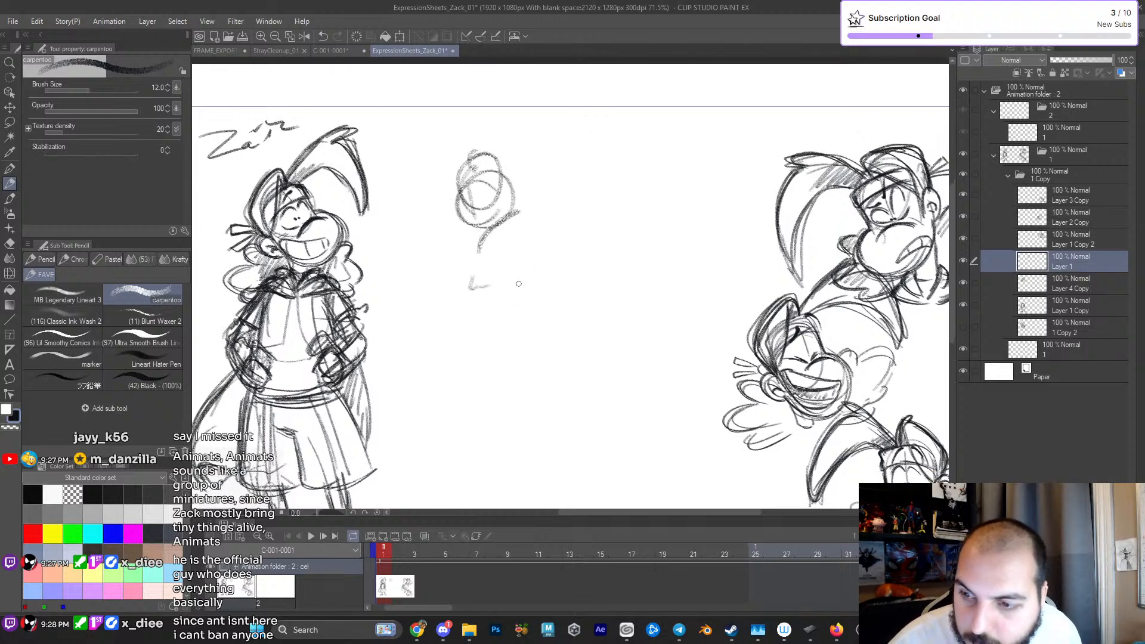
- Sketch a long body arc below the new head and the first guide lines of a limb bent toward the full-body Zack
{"action": "left_click_drag", "start_coordinate": [451, 305], "coordinate": [432, 320]}
{"action": "mouse_move", "coordinate": [411, 389]}
{"action": "left_mouse_down"}
{"action": "mouse_move", "coordinate": [510, 300]}
{"action": "mouse_move", "coordinate": [625, 279]}
{"action": "mouse_move", "coordinate": [664, 283]}
{"action": "mouse_move", "coordinate": [693, 322]}
{"action": "left_mouse_up"}
{"action": "left_click_drag", "start_coordinate": [486, 298], "coordinate": [470, 309]}
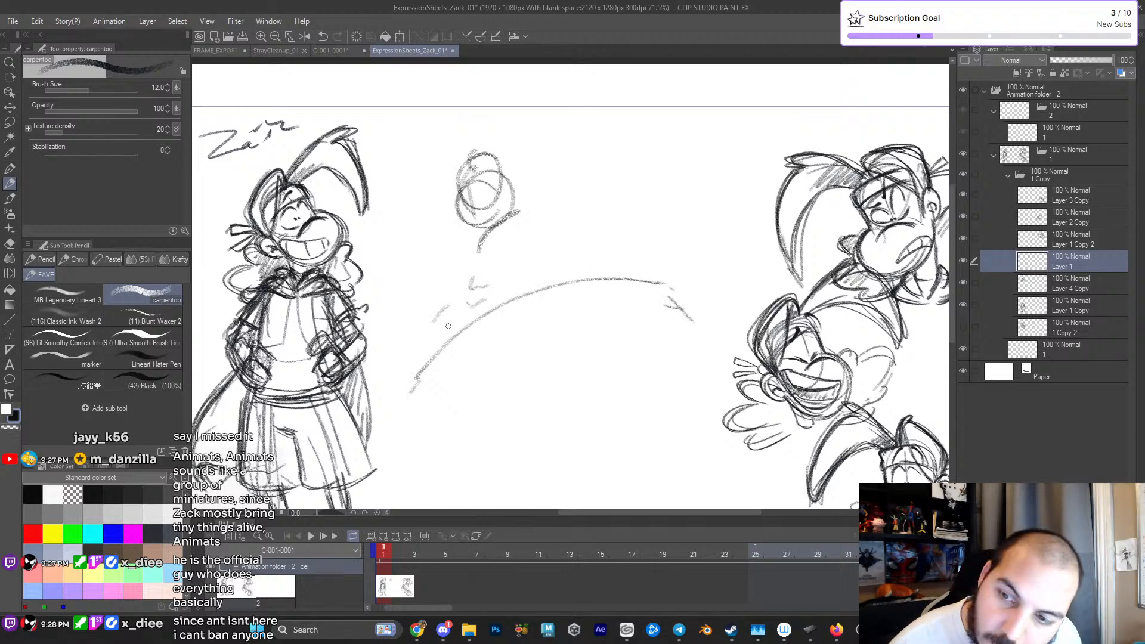
{"action": "mouse_move", "coordinate": [349, 344]}
{"action": "left_mouse_down"}
{"action": "mouse_move", "coordinate": [405, 375]}
{"action": "mouse_move", "coordinate": [343, 358]}
{"action": "left_mouse_up"}
{"action": "mouse_move", "coordinate": [325, 354]}
{"action": "left_mouse_down"}
{"action": "mouse_move", "coordinate": [385, 376]}
{"action": "mouse_move", "coordinate": [446, 306]}
{"action": "left_mouse_up"}
{"action": "mouse_move", "coordinate": [424, 383]}
{"action": "left_mouse_down"}
{"action": "mouse_move", "coordinate": [438, 311]}
{"action": "mouse_move", "coordinate": [529, 295]}
{"action": "mouse_move", "coordinate": [655, 341]}
{"action": "left_mouse_up"}
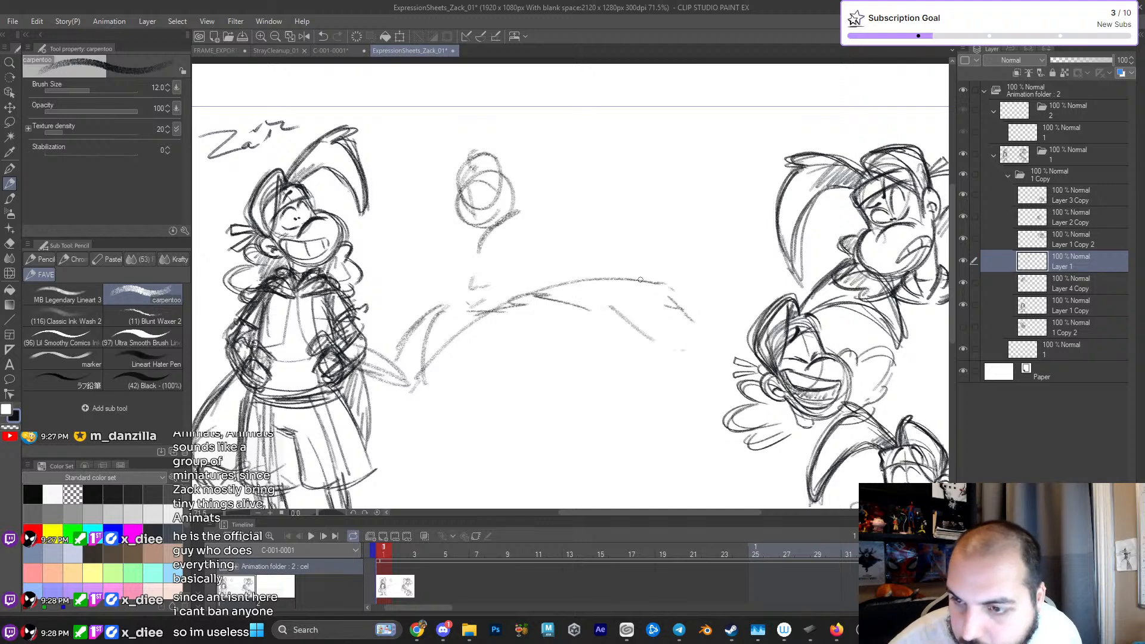
- Rough in the torso and an arm reaching up and outward, with placement marks for the raised hand and the far end of the body
{"action": "mouse_move", "coordinate": [469, 291]}
{"action": "left_mouse_down"}
{"action": "mouse_move", "coordinate": [519, 222]}
{"action": "mouse_move", "coordinate": [558, 237]}
{"action": "left_mouse_up"}
{"action": "mouse_move", "coordinate": [412, 385]}
{"action": "left_mouse_down"}
{"action": "mouse_move", "coordinate": [334, 343]}
{"action": "mouse_move", "coordinate": [451, 280]}
{"action": "left_mouse_up"}
{"action": "mouse_move", "coordinate": [390, 350]}
{"action": "left_mouse_down"}
{"action": "mouse_move", "coordinate": [471, 284]}
{"action": "mouse_move", "coordinate": [520, 286]}
{"action": "left_mouse_up"}
{"action": "left_click_drag", "start_coordinate": [621, 338], "coordinate": [659, 359]}
{"action": "left_click_drag", "start_coordinate": [684, 277], "coordinate": [672, 348]}
{"action": "mouse_move", "coordinate": [507, 272]}
{"action": "left_mouse_down"}
{"action": "mouse_move", "coordinate": [571, 194]}
{"action": "mouse_move", "coordinate": [557, 153]}
{"action": "mouse_move", "coordinate": [599, 122]}
{"action": "mouse_move", "coordinate": [573, 153]}
{"action": "left_mouse_up"}
{"action": "mouse_move", "coordinate": [576, 152]}
{"action": "left_mouse_down"}
{"action": "mouse_move", "coordinate": [589, 120]}
{"action": "mouse_move", "coordinate": [600, 158]}
{"action": "left_mouse_up"}
{"action": "left_click_drag", "start_coordinate": [590, 102], "coordinate": [626, 147]}
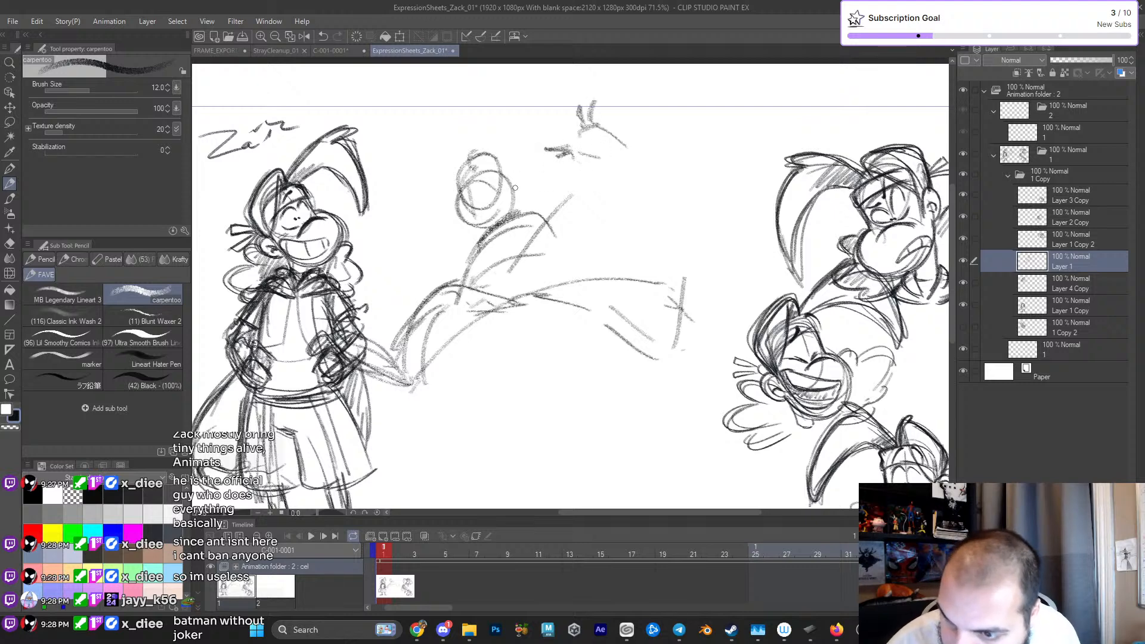
{"action": "left_click_drag", "start_coordinate": [528, 218], "coordinate": [614, 186]}
{"action": "left_click_drag", "start_coordinate": [613, 175], "coordinate": [604, 159]}
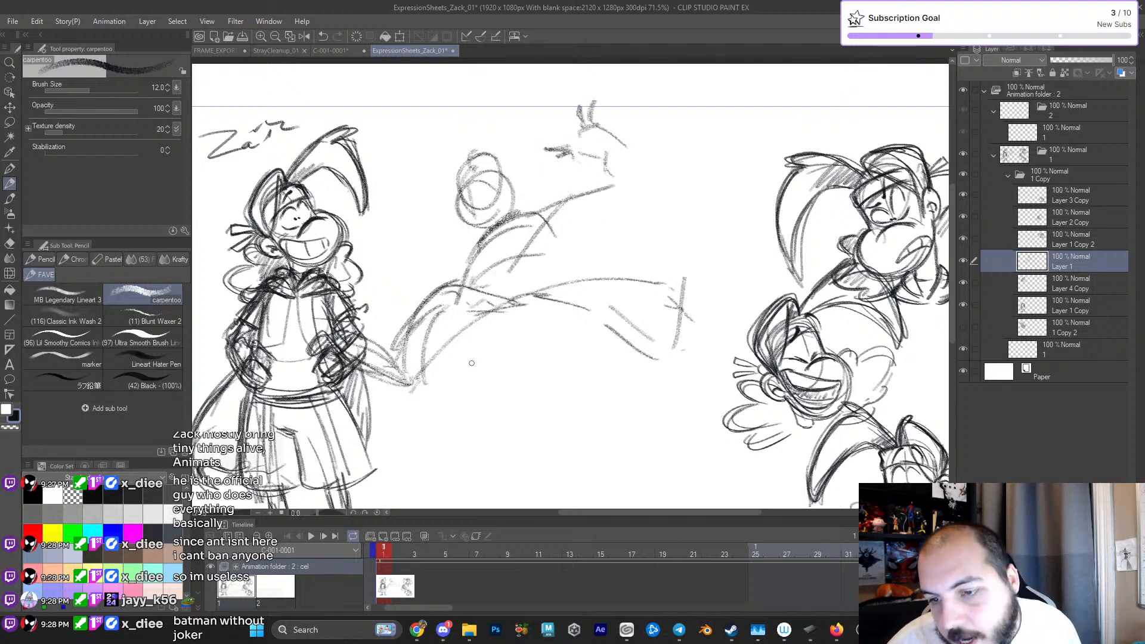
- Strengthen the bent limb's contours beside the full-body Zack and extend two lines from its upper bend into the lower body
{"action": "left_click_drag", "start_coordinate": [356, 338], "coordinate": [414, 399]}
{"action": "left_click_drag", "start_coordinate": [392, 367], "coordinate": [408, 322]}
{"action": "left_click_drag", "start_coordinate": [422, 397], "coordinate": [439, 300]}
{"action": "left_click_drag", "start_coordinate": [397, 350], "coordinate": [442, 284]}
{"action": "mouse_move", "coordinate": [446, 287]}
{"action": "left_mouse_down"}
{"action": "mouse_move", "coordinate": [439, 322]}
{"action": "mouse_move", "coordinate": [501, 351]}
{"action": "left_mouse_up"}
{"action": "mouse_move", "coordinate": [447, 274]}
{"action": "left_mouse_down"}
{"action": "mouse_move", "coordinate": [530, 346]}
{"action": "mouse_move", "coordinate": [466, 293]}
{"action": "mouse_move", "coordinate": [519, 328]}
{"action": "left_mouse_up"}
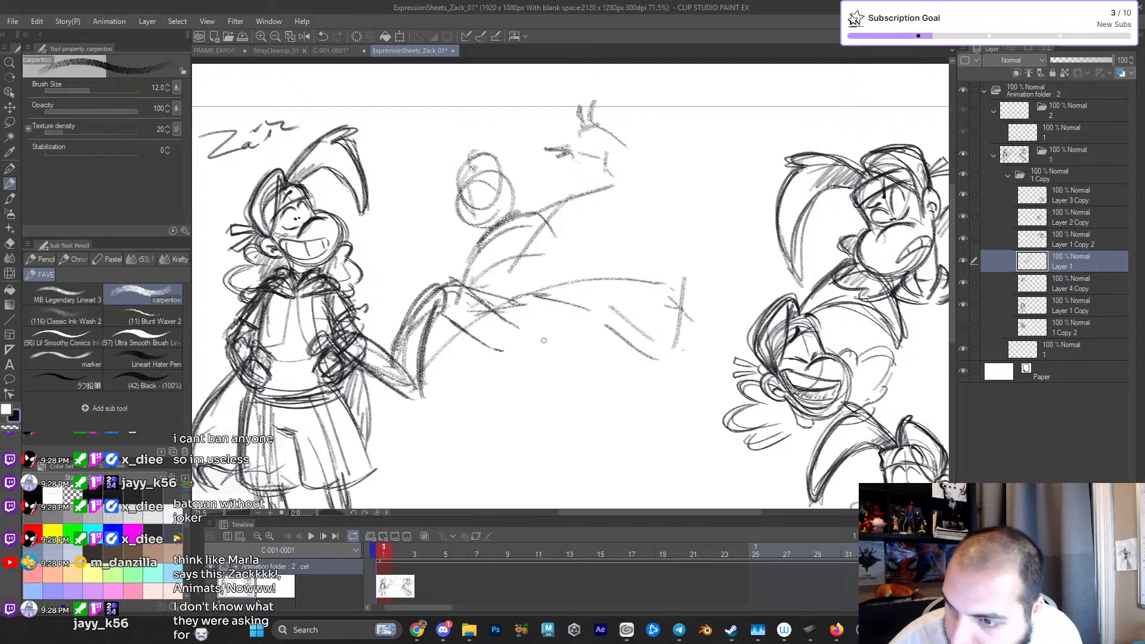
- Firm up the raised forearm's two edges and sketch an open hand with spread fingers at its end
{"action": "left_click_drag", "start_coordinate": [539, 238], "coordinate": [606, 198]}
{"action": "left_click_drag", "start_coordinate": [532, 212], "coordinate": [611, 173]}
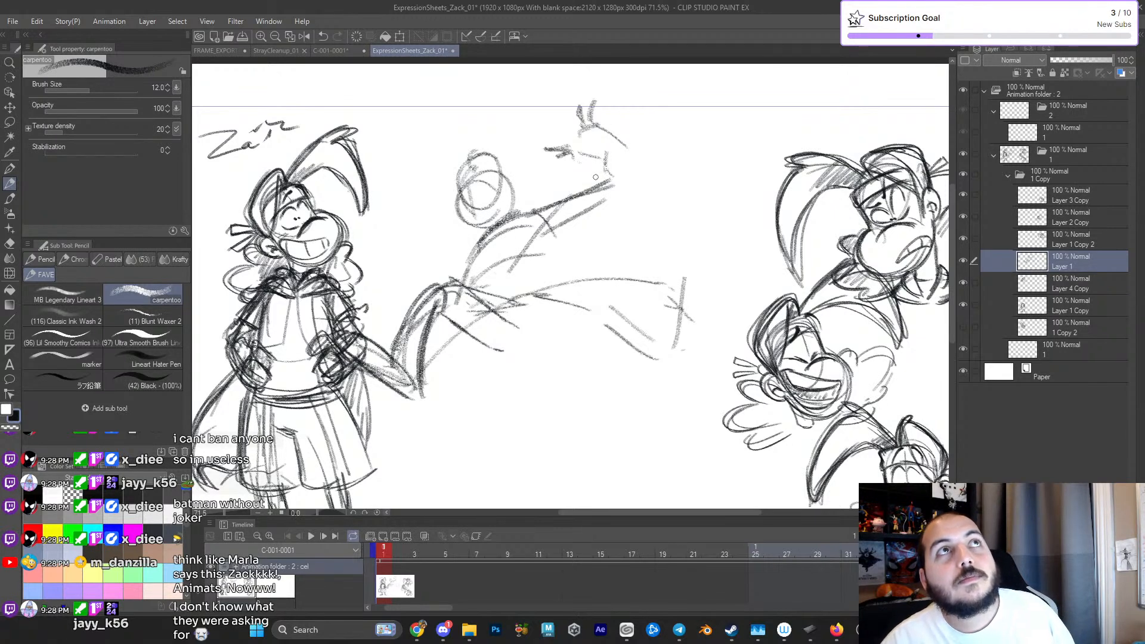
{"action": "mouse_move", "coordinate": [595, 152]}
{"action": "left_mouse_down"}
{"action": "mouse_move", "coordinate": [608, 186]}
{"action": "mouse_move", "coordinate": [627, 185]}
{"action": "mouse_move", "coordinate": [612, 156]}
{"action": "mouse_move", "coordinate": [624, 165]}
{"action": "left_mouse_up"}
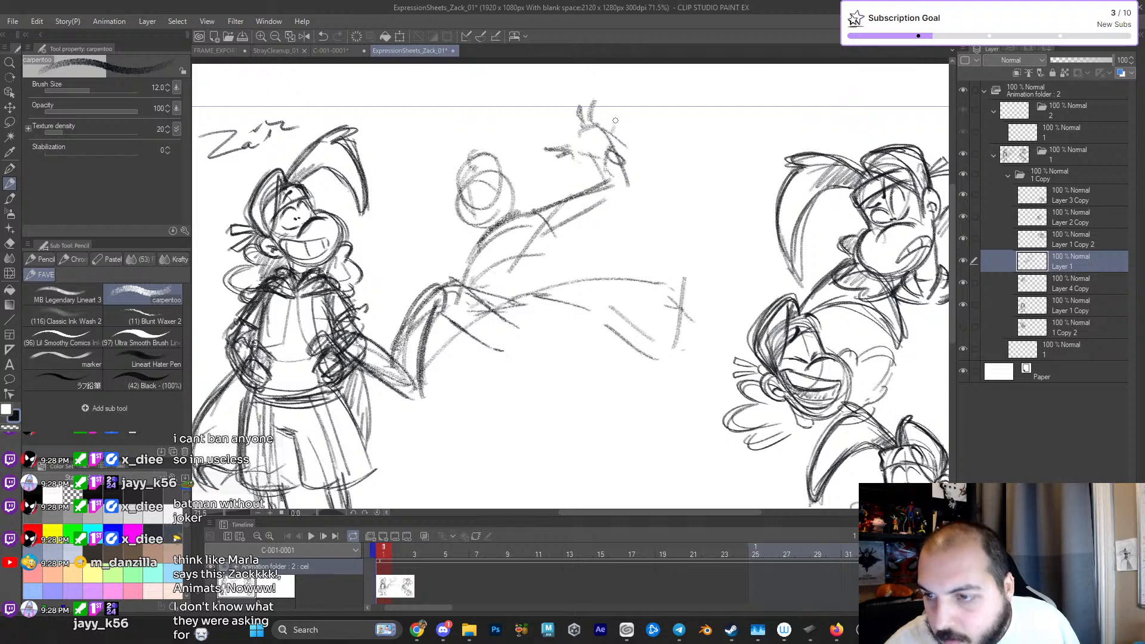
{"action": "mouse_move", "coordinate": [628, 113]}
{"action": "left_mouse_down"}
{"action": "mouse_move", "coordinate": [602, 135]}
{"action": "mouse_move", "coordinate": [594, 93]}
{"action": "mouse_move", "coordinate": [588, 124]}
{"action": "mouse_move", "coordinate": [570, 108]}
{"action": "mouse_move", "coordinate": [587, 142]}
{"action": "mouse_move", "coordinate": [580, 156]}
{"action": "mouse_move", "coordinate": [551, 155]}
{"action": "mouse_move", "coordinate": [579, 152]}
{"action": "mouse_move", "coordinate": [567, 145]}
{"action": "mouse_move", "coordinate": [620, 176]}
{"action": "mouse_move", "coordinate": [619, 189]}
{"action": "mouse_move", "coordinate": [630, 177]}
{"action": "mouse_move", "coordinate": [563, 223]}
{"action": "left_mouse_up"}
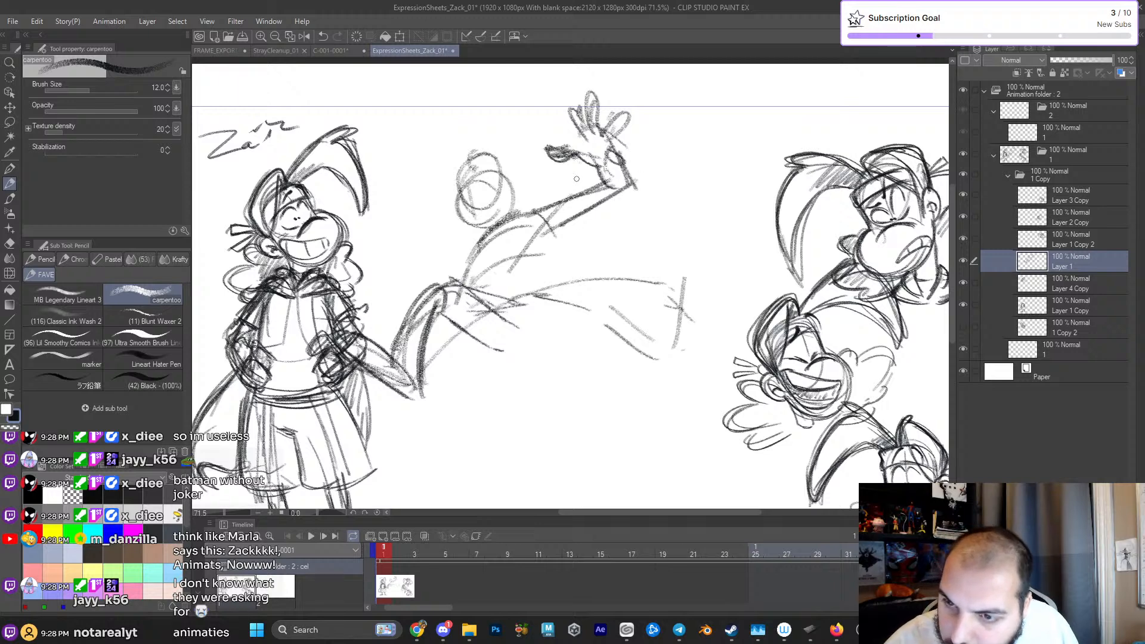
- Erase the raised hand with the Hard eraser down to the wrist
{"action": "key", "text": "e"}
{"action": "mouse_move", "coordinate": [563, 122]}
{"action": "left_mouse_down"}
{"action": "mouse_move", "coordinate": [585, 103]}
{"action": "mouse_move", "coordinate": [638, 108]}
{"action": "mouse_move", "coordinate": [630, 123]}
{"action": "mouse_move", "coordinate": [588, 104]}
{"action": "left_mouse_up"}
{"action": "left_click_drag", "start_coordinate": [531, 157], "coordinate": [560, 137]}
{"action": "left_click_drag", "start_coordinate": [574, 93], "coordinate": [578, 107]}
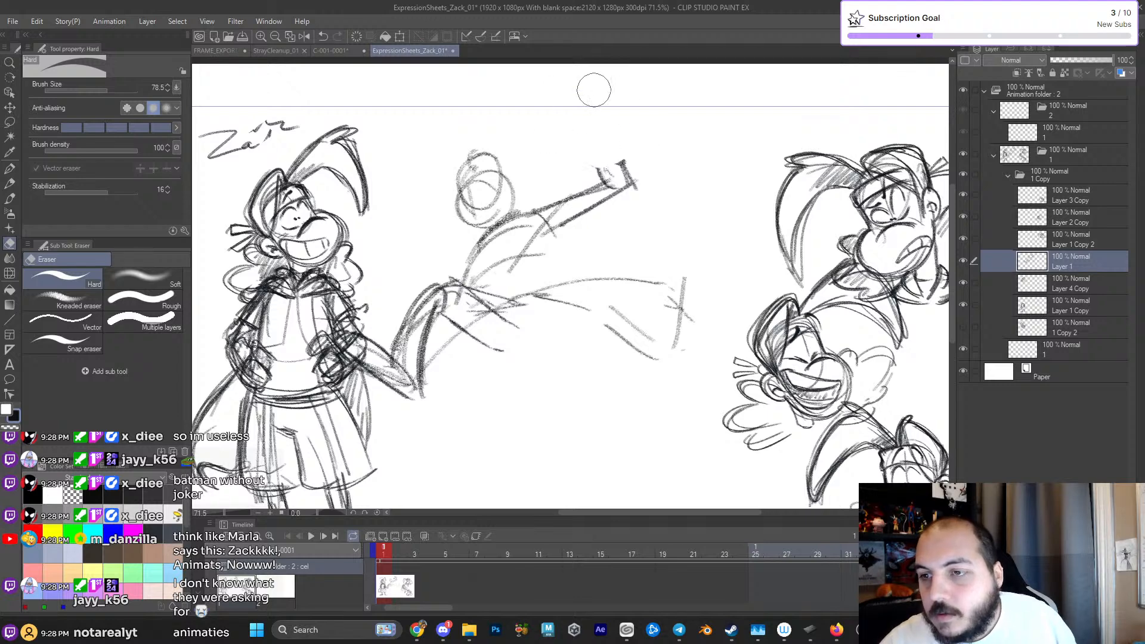
- Redraw the raised hand with the carpentoo pencil as an open palm with widely spread fingers joined to the wrist
{"action": "key", "text": "p"}
{"action": "key", "text": "p"}
{"action": "mouse_move", "coordinate": [581, 165]}
{"action": "left_mouse_down"}
{"action": "mouse_move", "coordinate": [621, 142]}
{"action": "mouse_move", "coordinate": [557, 177]}
{"action": "mouse_move", "coordinate": [611, 163]}
{"action": "mouse_move", "coordinate": [587, 186]}
{"action": "mouse_move", "coordinate": [612, 170]}
{"action": "mouse_move", "coordinate": [615, 197]}
{"action": "mouse_move", "coordinate": [580, 188]}
{"action": "mouse_move", "coordinate": [551, 227]}
{"action": "mouse_move", "coordinate": [609, 172]}
{"action": "left_mouse_up"}
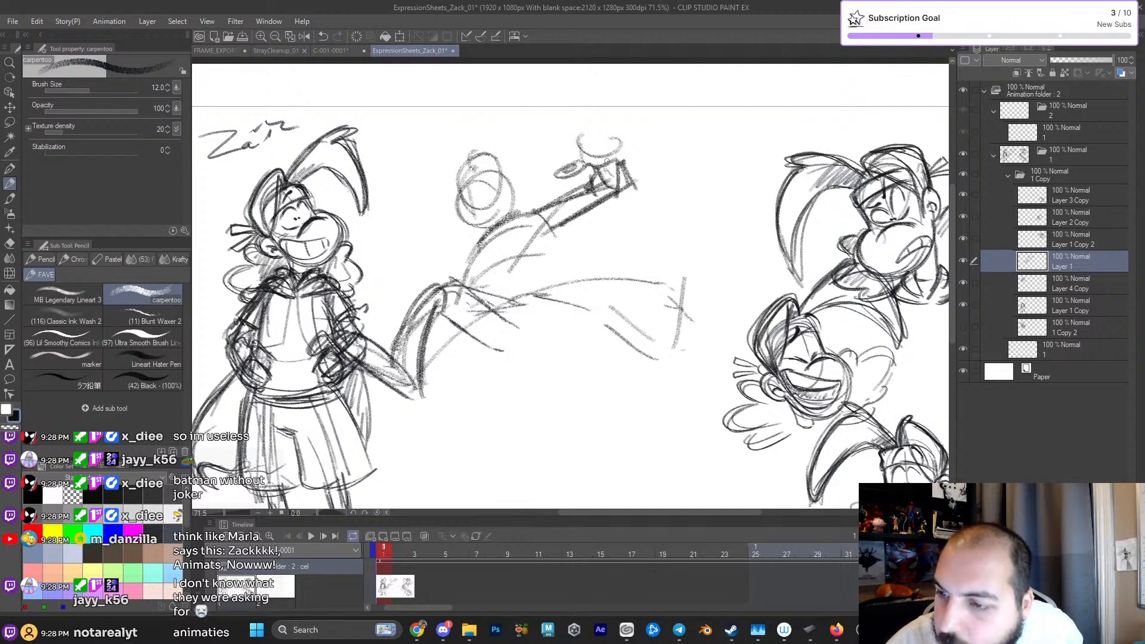
{"action": "mouse_move", "coordinate": [564, 106]}
{"action": "left_mouse_down"}
{"action": "mouse_move", "coordinate": [581, 145]}
{"action": "mouse_move", "coordinate": [649, 161]}
{"action": "mouse_move", "coordinate": [613, 146]}
{"action": "mouse_move", "coordinate": [627, 122]}
{"action": "mouse_move", "coordinate": [609, 147]}
{"action": "mouse_move", "coordinate": [628, 119]}
{"action": "mouse_move", "coordinate": [596, 137]}
{"action": "mouse_move", "coordinate": [607, 110]}
{"action": "mouse_move", "coordinate": [597, 145]}
{"action": "mouse_move", "coordinate": [612, 114]}
{"action": "mouse_move", "coordinate": [626, 133]}
{"action": "mouse_move", "coordinate": [607, 144]}
{"action": "mouse_move", "coordinate": [598, 135]}
{"action": "mouse_move", "coordinate": [566, 178]}
{"action": "mouse_move", "coordinate": [623, 155]}
{"action": "left_mouse_up"}
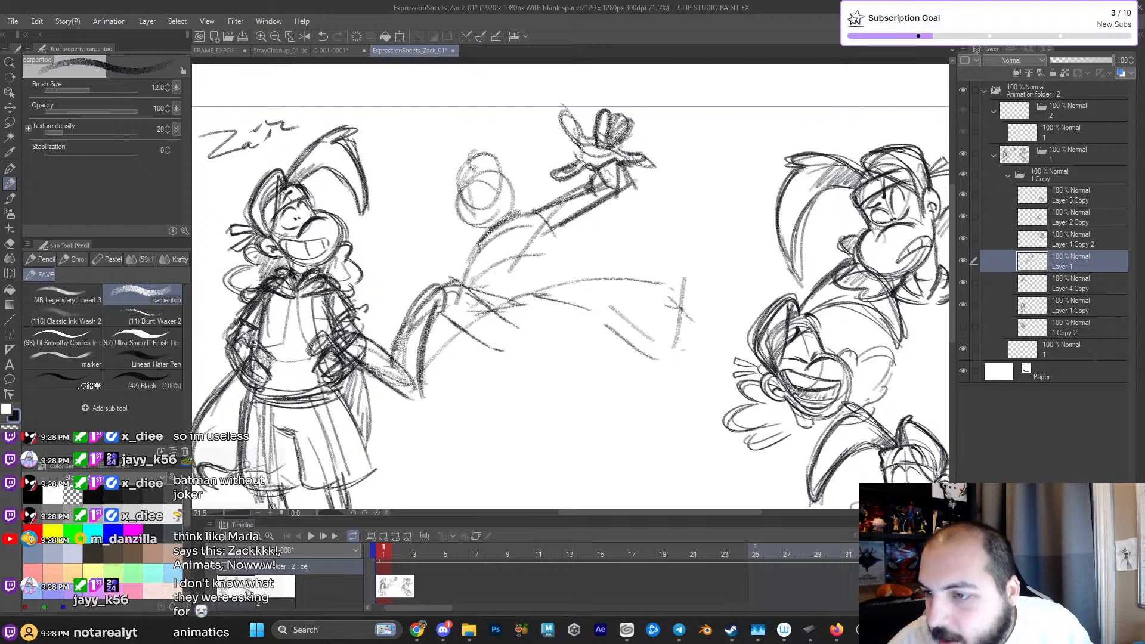
{"action": "left_click_drag", "start_coordinate": [564, 114], "coordinate": [592, 190]}
- Darken the raised arm from shoulder to wrist and add the side contour of the torso beneath it
{"action": "mouse_move", "coordinate": [510, 224]}
{"action": "left_mouse_down"}
{"action": "mouse_move", "coordinate": [494, 239]}
{"action": "mouse_move", "coordinate": [506, 225]}
{"action": "left_mouse_up"}
{"action": "left_click_drag", "start_coordinate": [482, 265], "coordinate": [467, 291]}
{"action": "left_click_drag", "start_coordinate": [525, 215], "coordinate": [473, 288]}
{"action": "left_click_drag", "start_coordinate": [563, 248], "coordinate": [563, 269]}
{"action": "left_click_drag", "start_coordinate": [552, 221], "coordinate": [569, 256]}
{"action": "left_click_drag", "start_coordinate": [557, 198], "coordinate": [508, 233]}
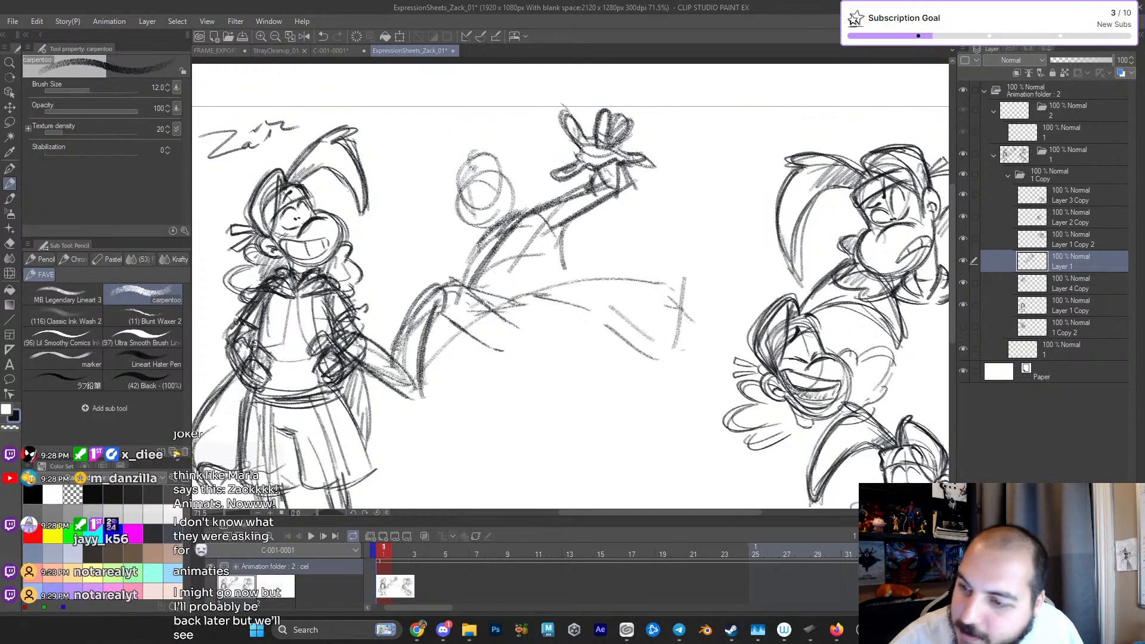
{"action": "mouse_move", "coordinate": [616, 169]}
{"action": "left_mouse_down"}
{"action": "mouse_move", "coordinate": [618, 196]}
{"action": "mouse_move", "coordinate": [605, 202]}
{"action": "left_mouse_up"}
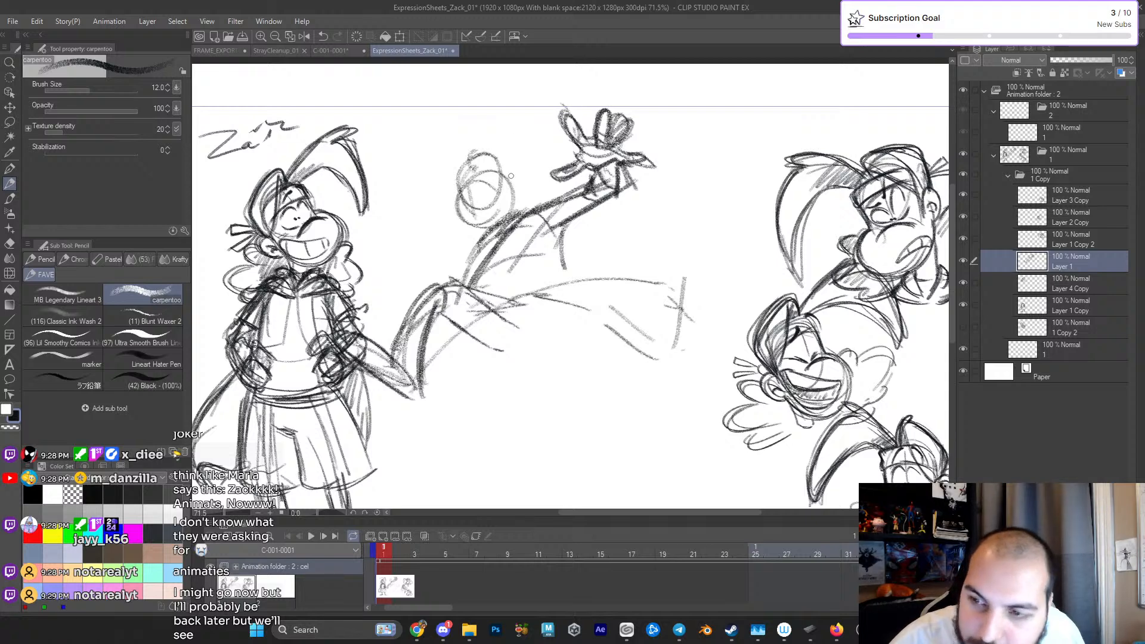
{"action": "mouse_move", "coordinate": [517, 144]}
{"action": "left_mouse_down"}
{"action": "mouse_move", "coordinate": [477, 156]}
{"action": "mouse_move", "coordinate": [494, 163]}
{"action": "mouse_move", "coordinate": [467, 193]}
{"action": "left_mouse_up"}
{"action": "mouse_move", "coordinate": [513, 167]}
{"action": "left_mouse_down"}
{"action": "mouse_move", "coordinate": [461, 179]}
{"action": "mouse_move", "coordinate": [504, 212]}
{"action": "left_mouse_up"}
{"action": "mouse_move", "coordinate": [514, 172]}
{"action": "left_mouse_down"}
{"action": "mouse_move", "coordinate": [464, 204]}
{"action": "mouse_move", "coordinate": [494, 207]}
{"action": "mouse_move", "coordinate": [482, 217]}
{"action": "mouse_move", "coordinate": [478, 208]}
{"action": "mouse_move", "coordinate": [514, 173]}
{"action": "left_mouse_up"}
{"action": "key", "text": "ctrl+z"}
{"action": "key", "text": "ctrl+z"}
{"action": "key", "text": "ctrl+z"}
- Build up the rough head with curly loops around the circles and sketch a loose sleeve under the raised forearm
{"action": "mouse_move", "coordinate": [469, 207]}
{"action": "left_mouse_down"}
{"action": "mouse_move", "coordinate": [525, 181]}
{"action": "mouse_move", "coordinate": [520, 149]}
{"action": "mouse_move", "coordinate": [524, 171]}
{"action": "mouse_move", "coordinate": [545, 169]}
{"action": "mouse_move", "coordinate": [473, 276]}
{"action": "left_mouse_up"}
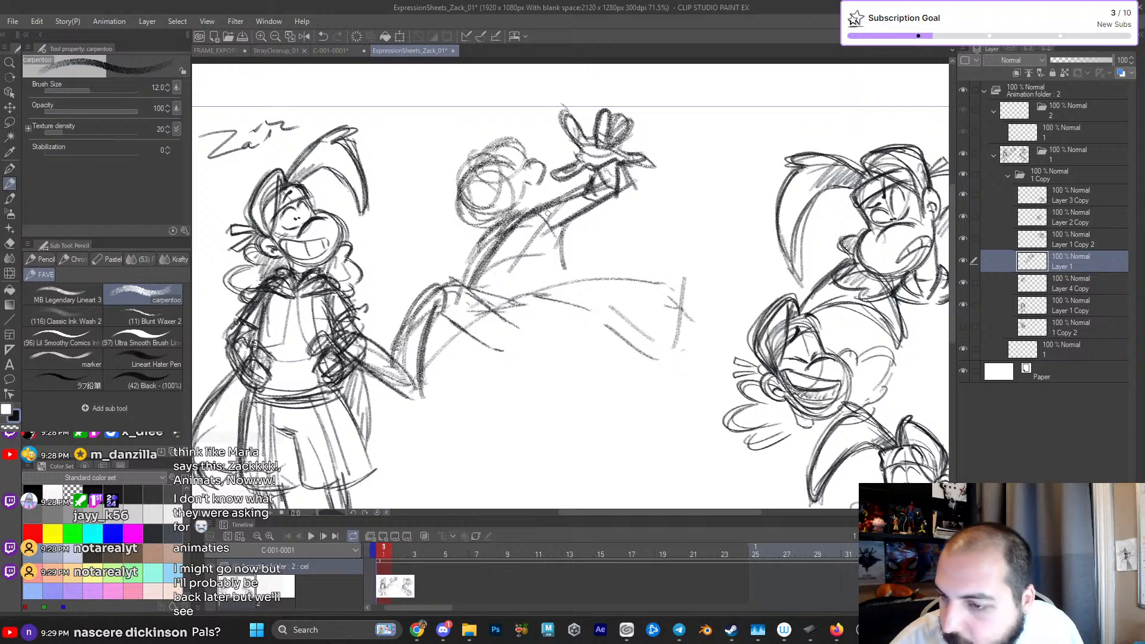
{"action": "mouse_move", "coordinate": [558, 184]}
{"action": "left_mouse_down"}
{"action": "mouse_move", "coordinate": [561, 210]}
{"action": "mouse_move", "coordinate": [590, 212]}
{"action": "mouse_move", "coordinate": [530, 216]}
{"action": "left_mouse_up"}
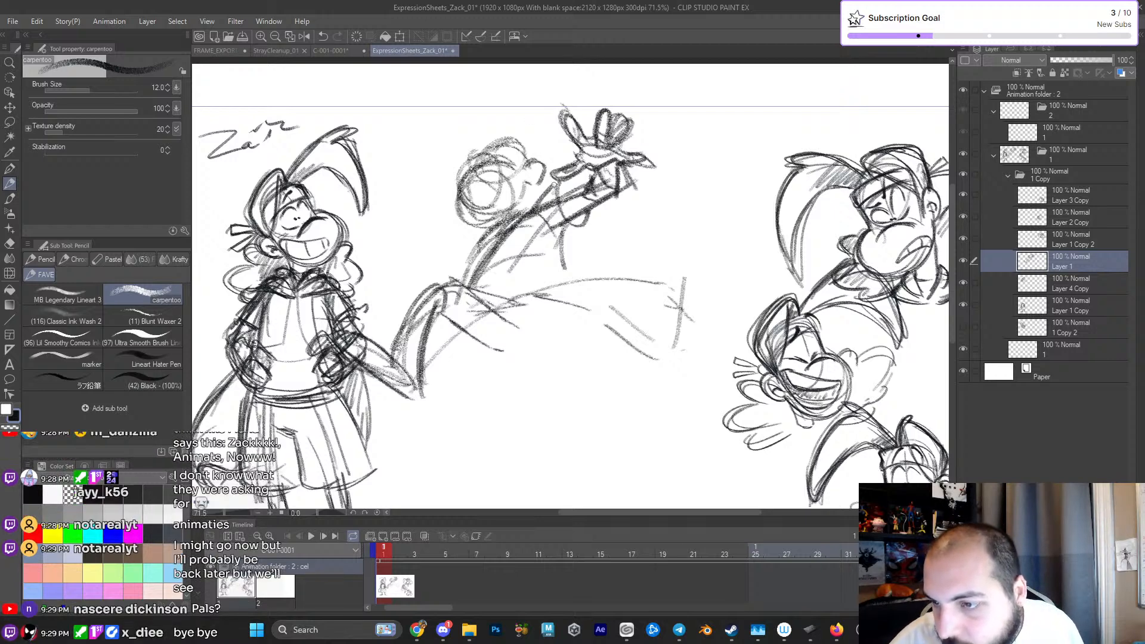
- Reinforce the upper arm's contour and sketch curved lines across the torso and along the top of the lower body
{"action": "scroll", "coordinate": [602, 290], "scroll_direction": "down", "scroll_amount": 3}
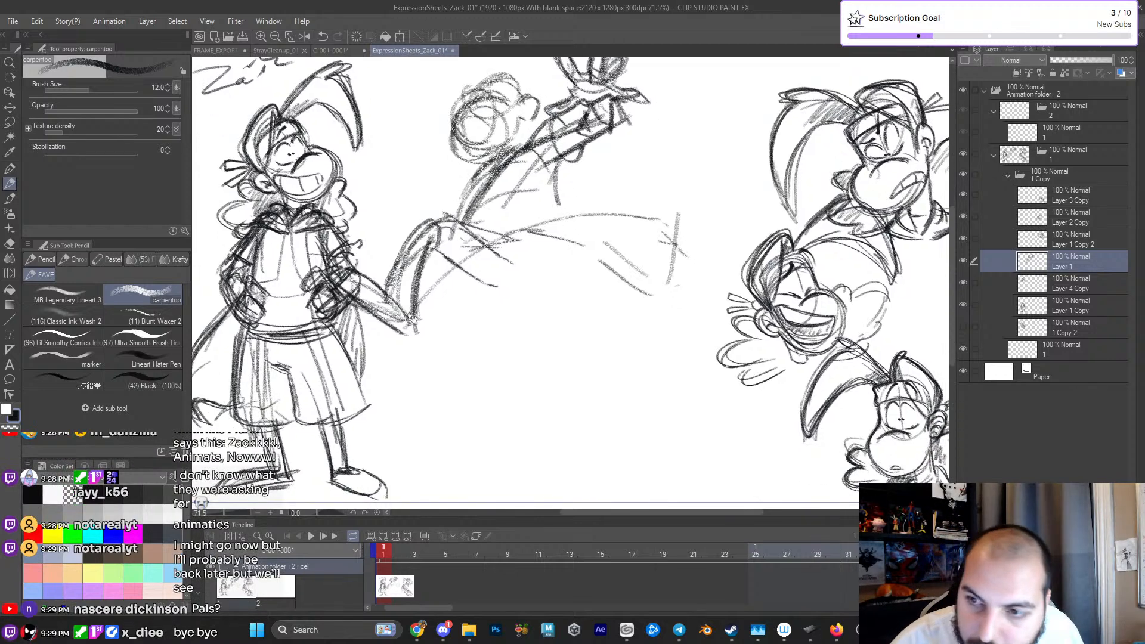
{"action": "mouse_move", "coordinate": [603, 290]}
{"action": "left_mouse_down"}
{"action": "mouse_move", "coordinate": [584, 288]}
{"action": "mouse_move", "coordinate": [621, 295]}
{"action": "left_mouse_up"}
{"action": "left_click_drag", "start_coordinate": [621, 295], "coordinate": [643, 310]}
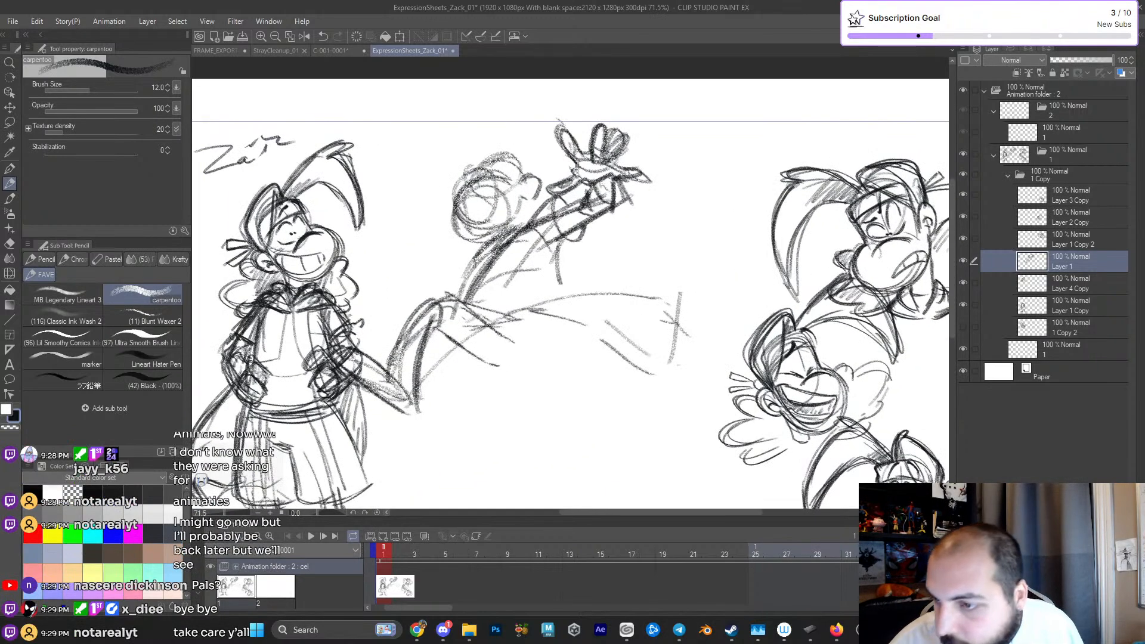
{"action": "left_click_drag", "start_coordinate": [516, 229], "coordinate": [470, 296]}
{"action": "mouse_move", "coordinate": [496, 294]}
{"action": "left_mouse_down"}
{"action": "mouse_move", "coordinate": [471, 325]}
{"action": "mouse_move", "coordinate": [481, 310]}
{"action": "left_mouse_up"}
{"action": "mouse_move", "coordinate": [501, 291]}
{"action": "left_mouse_down"}
{"action": "mouse_move", "coordinate": [587, 277]}
{"action": "mouse_move", "coordinate": [548, 294]}
{"action": "left_mouse_up"}
{"action": "mouse_move", "coordinate": [479, 333]}
{"action": "left_mouse_down"}
{"action": "mouse_move", "coordinate": [539, 305]}
{"action": "mouse_move", "coordinate": [575, 318]}
{"action": "left_mouse_up"}
- Erase the rough head above the raised arm's shoulder with the Hard eraser
{"action": "key", "text": "e"}
{"action": "mouse_move", "coordinate": [522, 205]}
{"action": "left_mouse_down"}
{"action": "mouse_move", "coordinate": [507, 191]}
{"action": "mouse_move", "coordinate": [534, 163]}
{"action": "left_mouse_up"}
{"action": "mouse_move", "coordinate": [534, 212]}
{"action": "left_mouse_down"}
{"action": "mouse_move", "coordinate": [507, 287]}
{"action": "mouse_move", "coordinate": [581, 192]}
{"action": "mouse_move", "coordinate": [561, 174]}
{"action": "mouse_move", "coordinate": [574, 210]}
{"action": "left_mouse_up"}
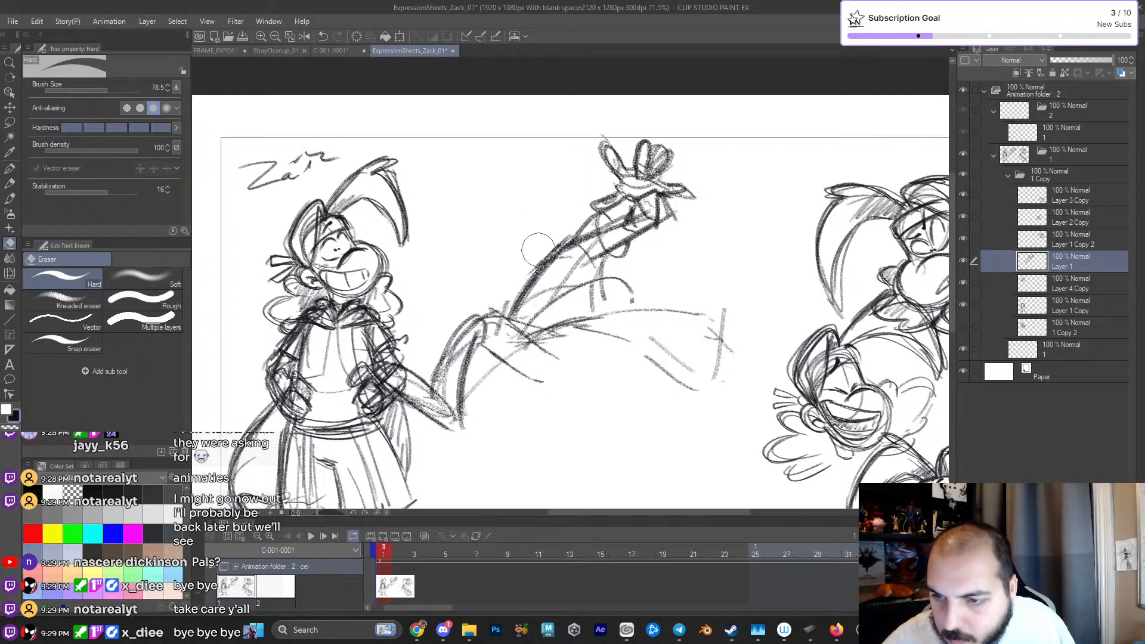
- Redraw the head with the carpentoo pencil as an oval with a vertical centre line, a rounded muzzle and an ear
{"action": "key", "text": "p"}
{"action": "key", "text": "p"}
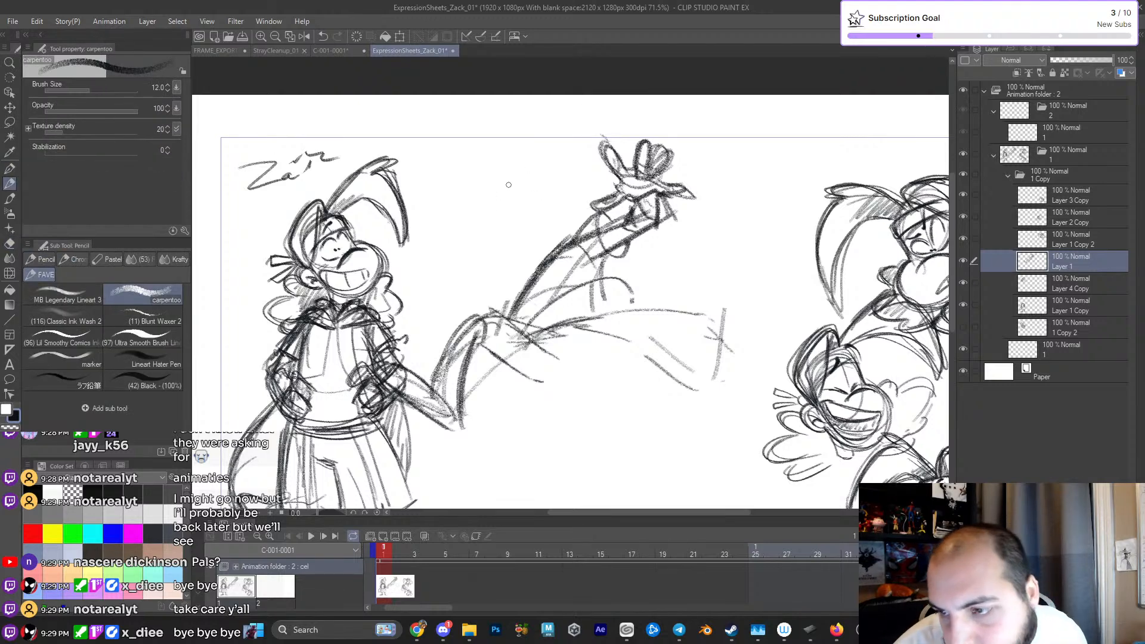
{"action": "mouse_move", "coordinate": [540, 173]}
{"action": "left_mouse_down"}
{"action": "mouse_move", "coordinate": [556, 202]}
{"action": "mouse_move", "coordinate": [528, 182]}
{"action": "mouse_move", "coordinate": [499, 219]}
{"action": "mouse_move", "coordinate": [497, 232]}
{"action": "mouse_move", "coordinate": [533, 255]}
{"action": "left_mouse_up"}
{"action": "mouse_move", "coordinate": [505, 219]}
{"action": "left_mouse_down"}
{"action": "mouse_move", "coordinate": [531, 249]}
{"action": "mouse_move", "coordinate": [552, 242]}
{"action": "mouse_move", "coordinate": [564, 171]}
{"action": "mouse_move", "coordinate": [555, 194]}
{"action": "mouse_move", "coordinate": [569, 191]}
{"action": "mouse_move", "coordinate": [566, 218]}
{"action": "left_mouse_up"}
{"action": "mouse_move", "coordinate": [536, 156]}
{"action": "left_mouse_down"}
{"action": "mouse_move", "coordinate": [534, 210]}
{"action": "mouse_move", "coordinate": [546, 200]}
{"action": "mouse_move", "coordinate": [531, 213]}
{"action": "mouse_move", "coordinate": [533, 185]}
{"action": "mouse_move", "coordinate": [518, 215]}
{"action": "mouse_move", "coordinate": [563, 206]}
{"action": "left_mouse_up"}
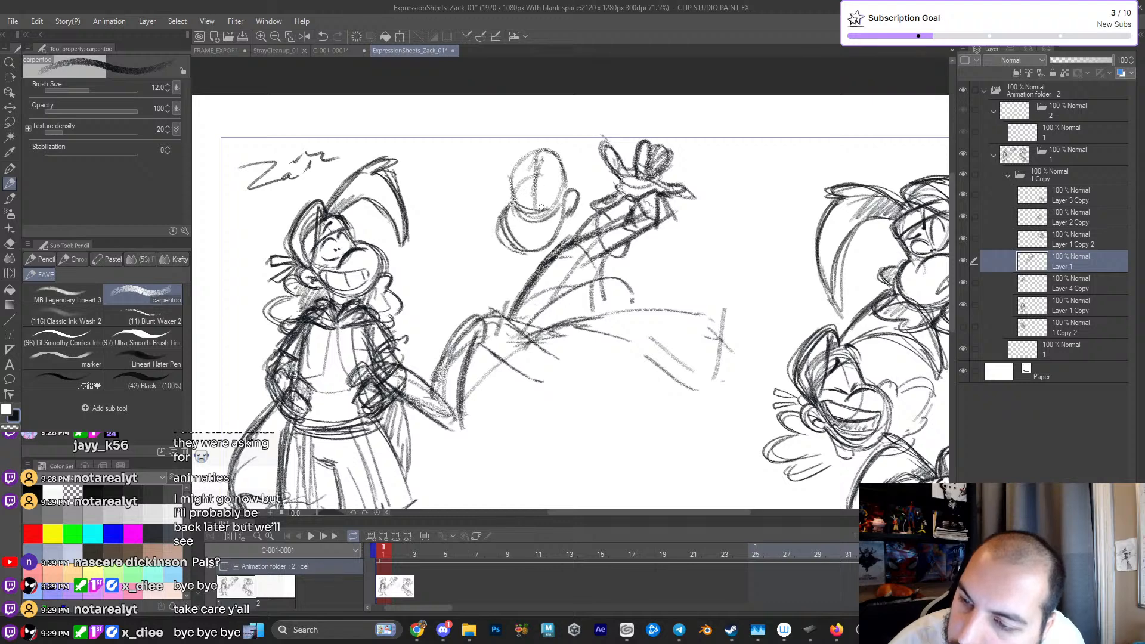
- Sketch the long curved hair tuft sweeping from the forehead toward the full-body Zack and darken the head and ear contours
{"action": "mouse_move", "coordinate": [396, 174]}
{"action": "left_mouse_down"}
{"action": "mouse_move", "coordinate": [438, 138]}
{"action": "mouse_move", "coordinate": [494, 127]}
{"action": "mouse_move", "coordinate": [418, 169]}
{"action": "mouse_move", "coordinate": [492, 150]}
{"action": "left_mouse_up"}
{"action": "mouse_move", "coordinate": [479, 123]}
{"action": "left_mouse_down"}
{"action": "mouse_move", "coordinate": [519, 165]}
{"action": "mouse_move", "coordinate": [496, 132]}
{"action": "left_mouse_up"}
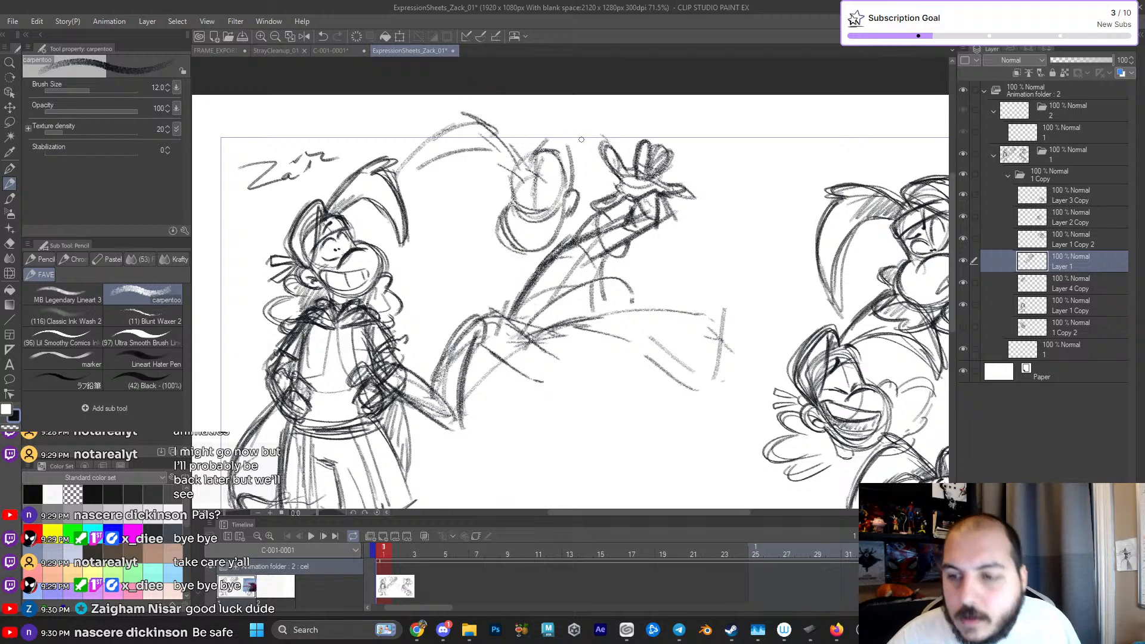
{"action": "left_click_drag", "start_coordinate": [524, 149], "coordinate": [564, 143]}
{"action": "left_click_drag", "start_coordinate": [398, 180], "coordinate": [522, 175]}
{"action": "mouse_move", "coordinate": [496, 137]}
{"action": "left_mouse_down"}
{"action": "mouse_move", "coordinate": [523, 178]}
{"action": "mouse_move", "coordinate": [506, 183]}
{"action": "mouse_move", "coordinate": [508, 218]}
{"action": "mouse_move", "coordinate": [552, 255]}
{"action": "left_mouse_up"}
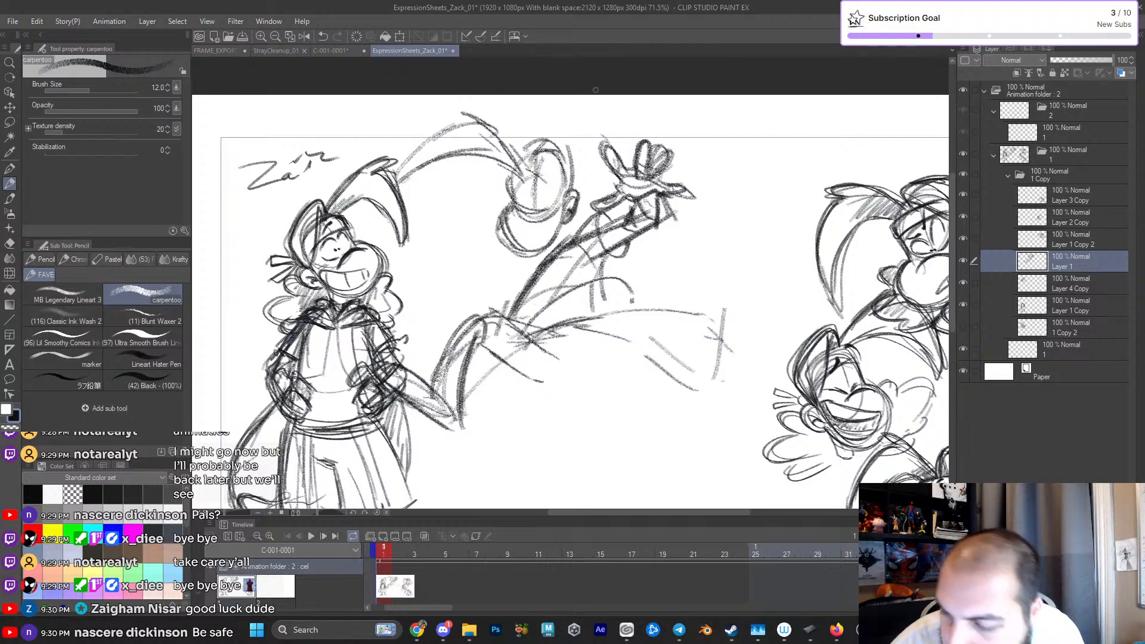
{"action": "left_click_drag", "start_coordinate": [580, 197], "coordinate": [606, 170]}
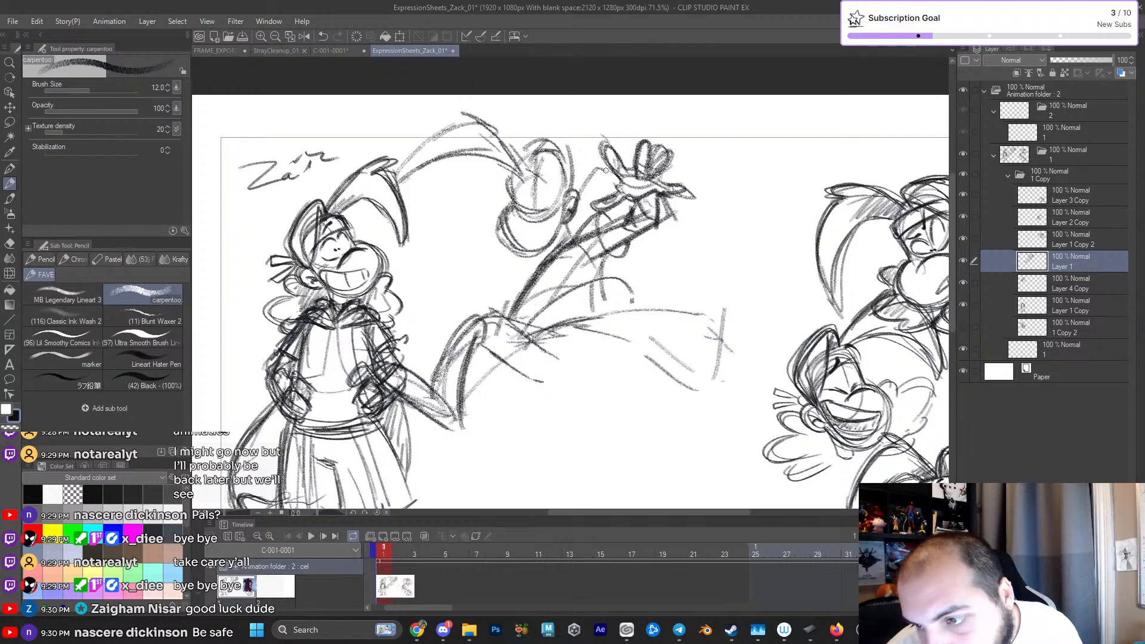
{"action": "key", "text": "ctrl+z"}
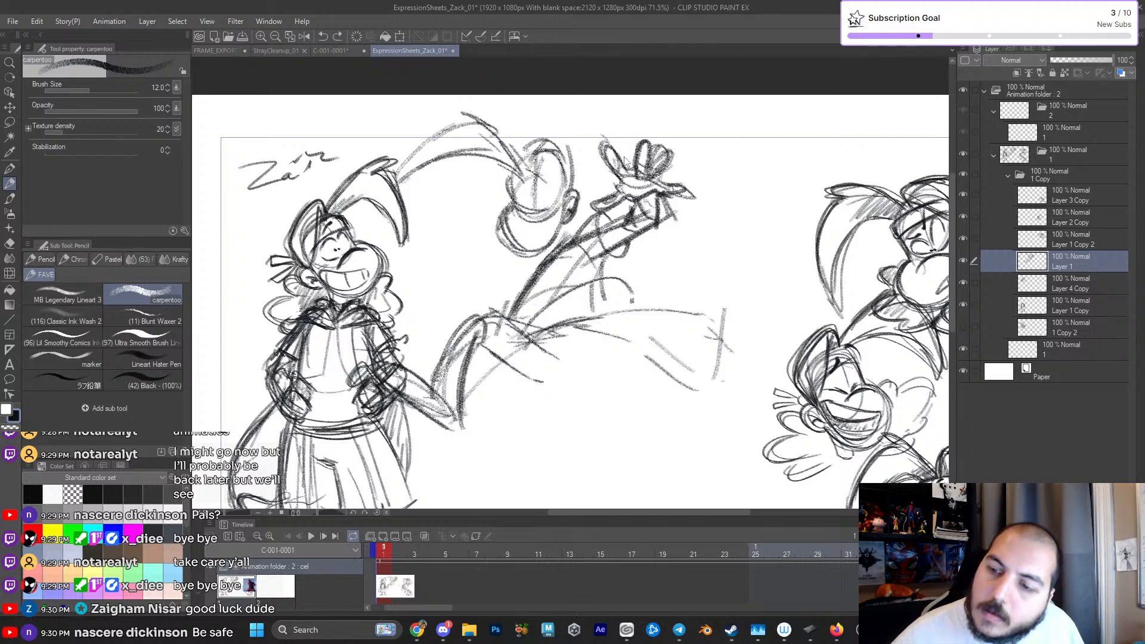
- Lasso the new head with its hair tuft and transform it slightly downward, closer to the shoulder
{"action": "left_click", "coordinate": [10, 122]}
{"action": "mouse_move", "coordinate": [537, 111]}
{"action": "left_mouse_down"}
{"action": "mouse_move", "coordinate": [445, 99]}
{"action": "mouse_move", "coordinate": [514, 267]}
{"action": "mouse_move", "coordinate": [587, 202]}
{"action": "left_mouse_up"}
{"action": "key", "text": "ctrl+t"}
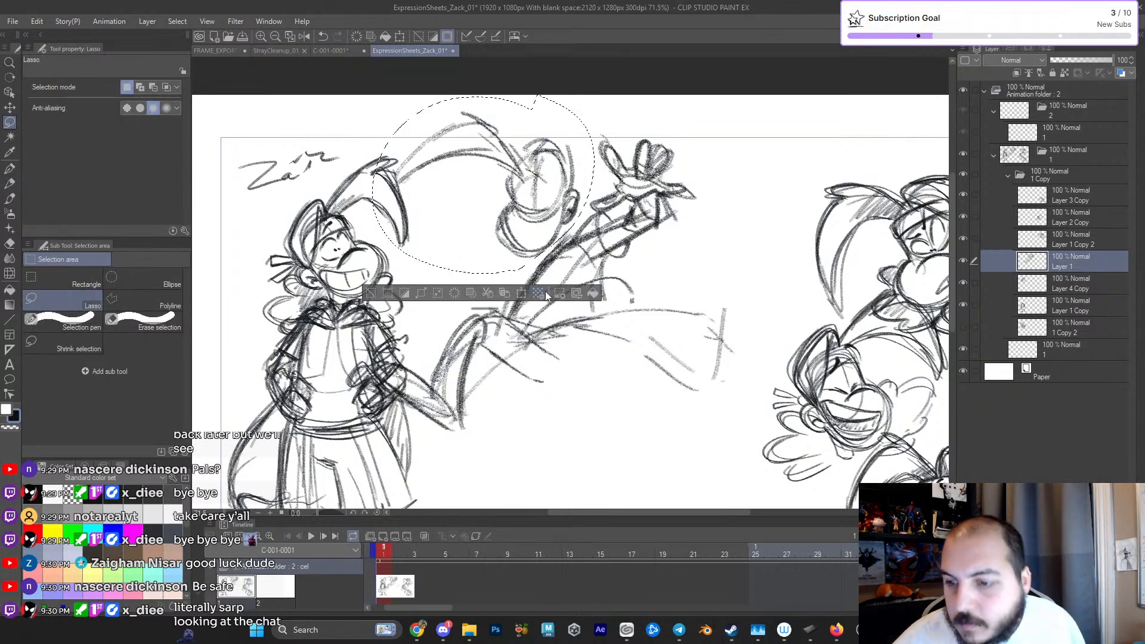
{"action": "left_click_drag", "start_coordinate": [556, 204], "coordinate": [555, 212]}
{"action": "left_click", "coordinate": [469, 298]}
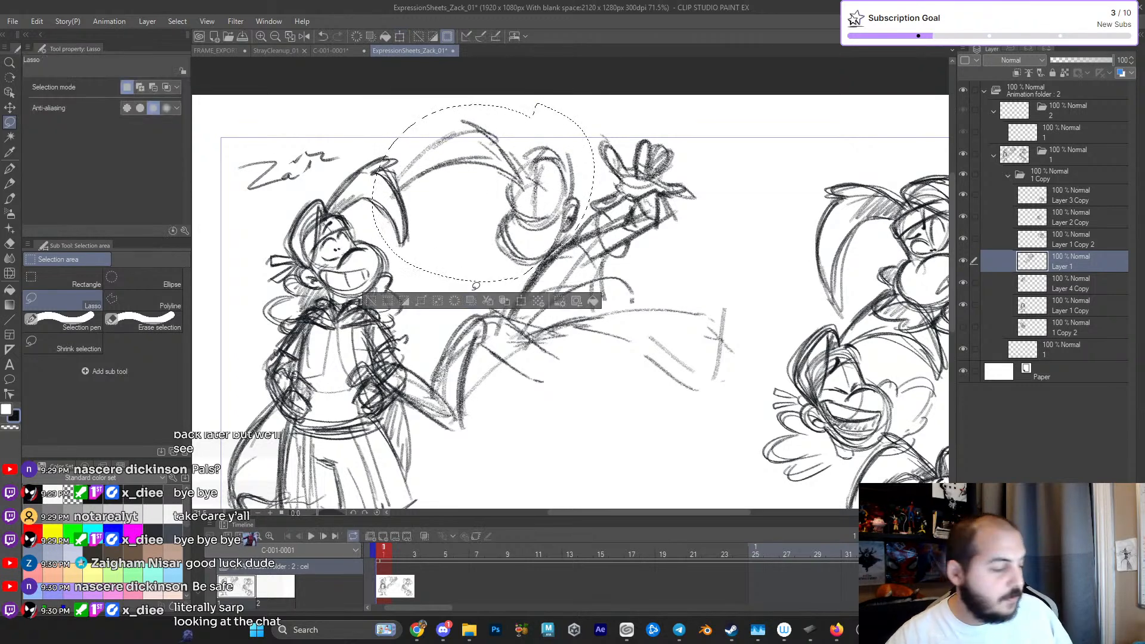
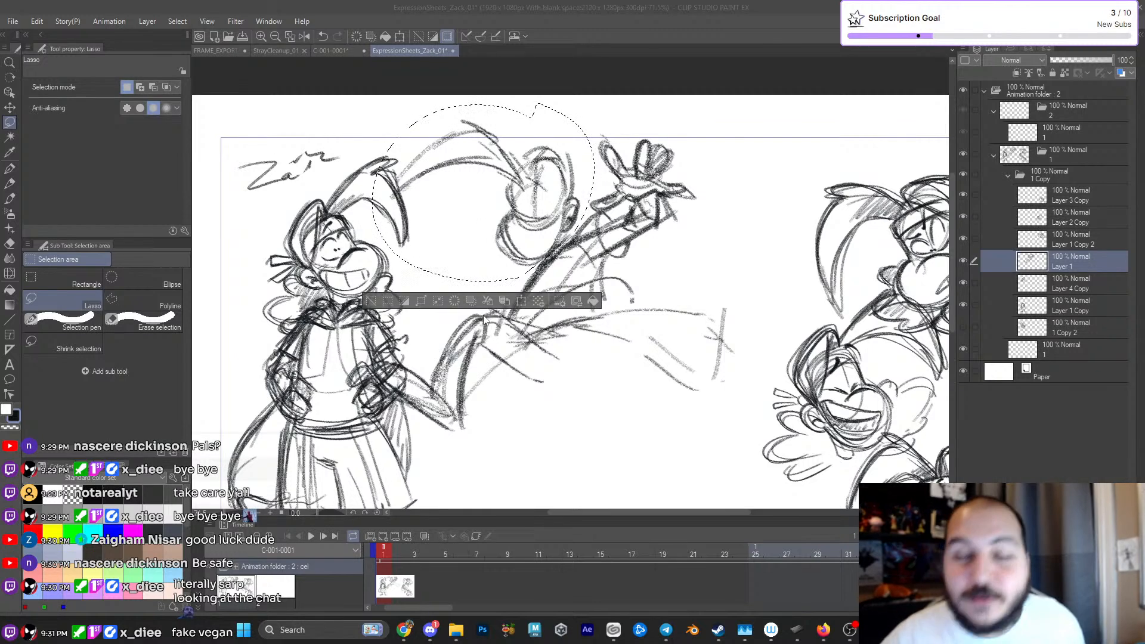
- Clear the lasso selection around the head and erase the leaping figure's bent back leg
{"action": "key", "text": "ctrl+d"}
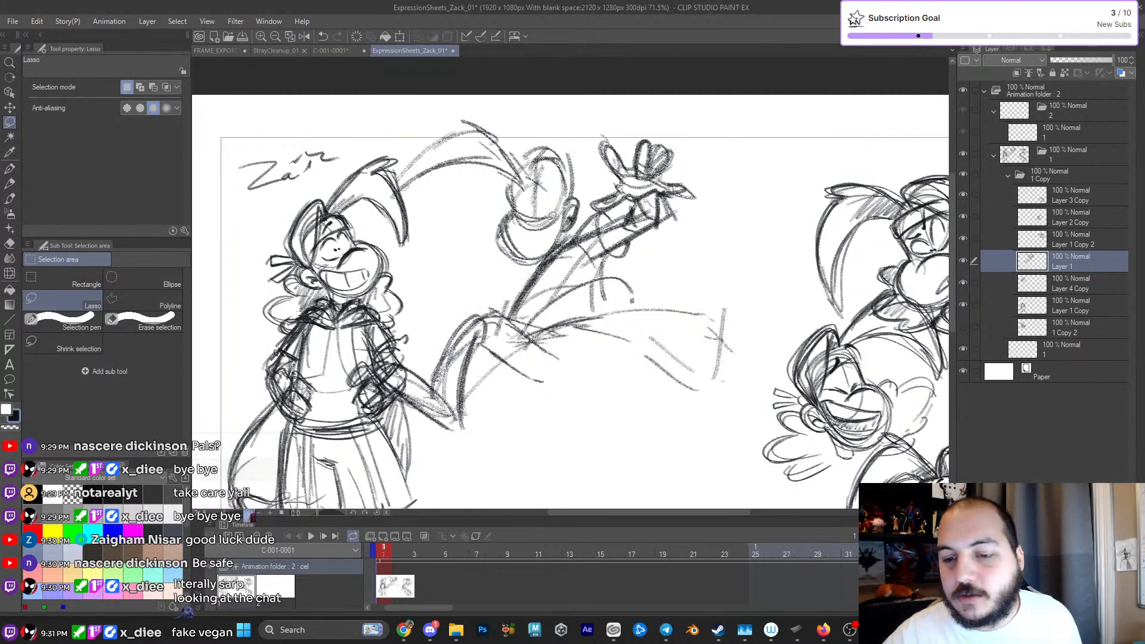
{"action": "key", "text": "p"}
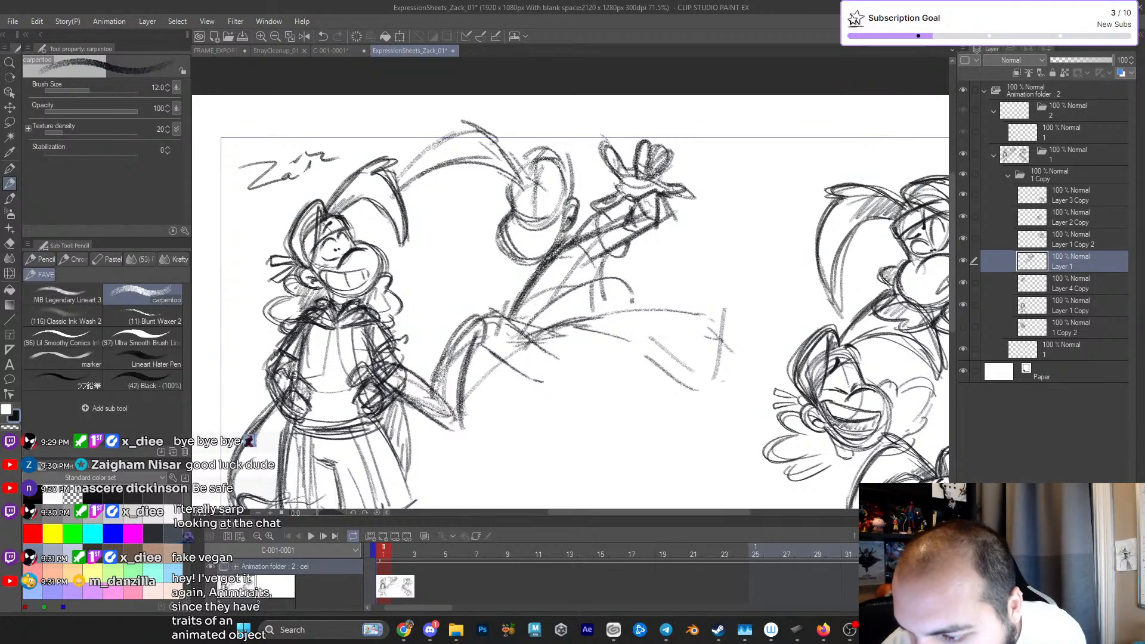
{"action": "left_click_drag", "start_coordinate": [535, 364], "coordinate": [560, 285]}
{"action": "key", "text": "e"}
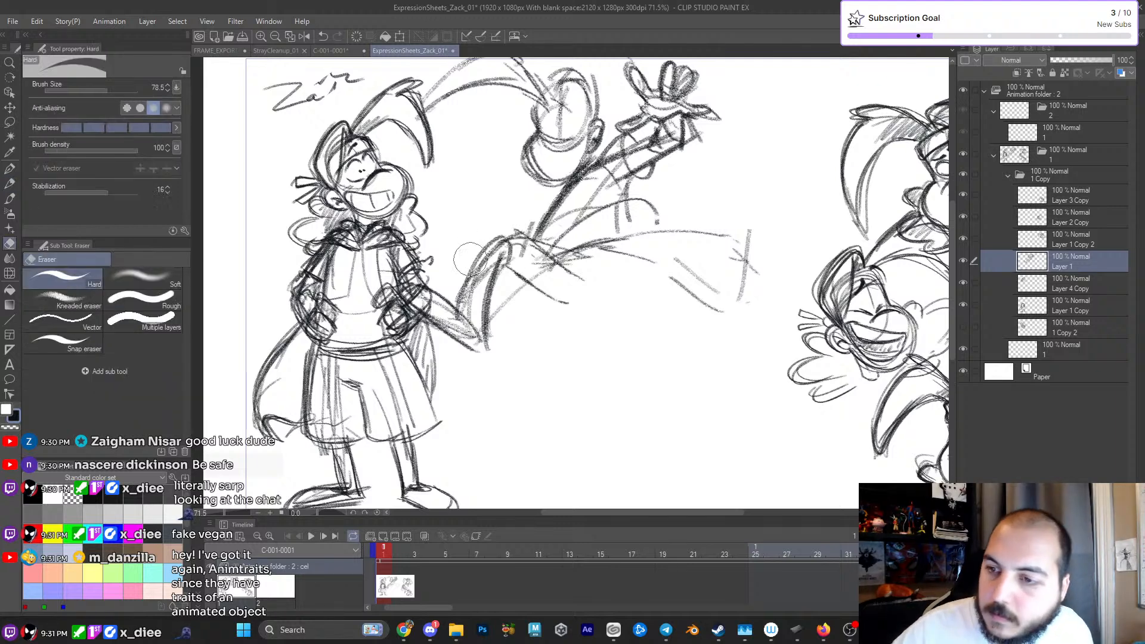
{"action": "mouse_move", "coordinate": [478, 358]}
{"action": "left_mouse_down"}
{"action": "mouse_move", "coordinate": [501, 368]}
{"action": "mouse_move", "coordinate": [468, 290]}
{"action": "mouse_move", "coordinate": [535, 322]}
{"action": "mouse_move", "coordinate": [583, 320]}
{"action": "mouse_move", "coordinate": [506, 224]}
{"action": "mouse_move", "coordinate": [495, 249]}
{"action": "mouse_move", "coordinate": [472, 252]}
{"action": "mouse_move", "coordinate": [485, 291]}
{"action": "mouse_move", "coordinate": [494, 258]}
{"action": "mouse_move", "coordinate": [508, 259]}
{"action": "mouse_move", "coordinate": [565, 322]}
{"action": "mouse_move", "coordinate": [530, 268]}
{"action": "mouse_move", "coordinate": [573, 280]}
{"action": "left_mouse_up"}
- Sketch a rounded hip, a bent back leg and the underside of the outstretched front leg with the carpentoo pencil
{"action": "key", "text": "p"}
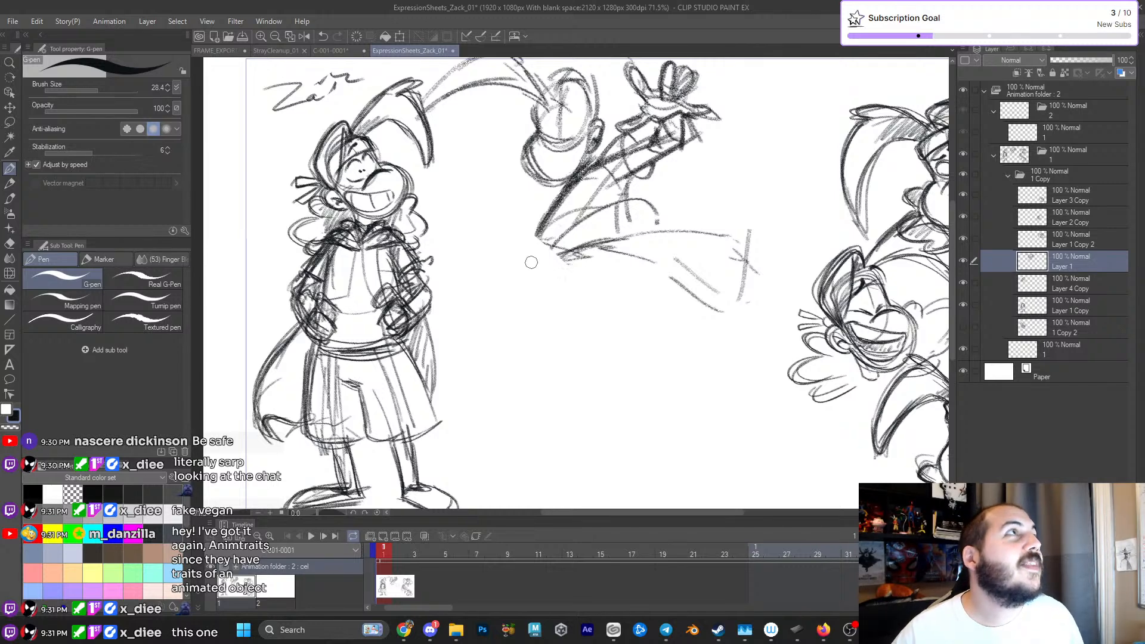
{"action": "key", "text": "p"}
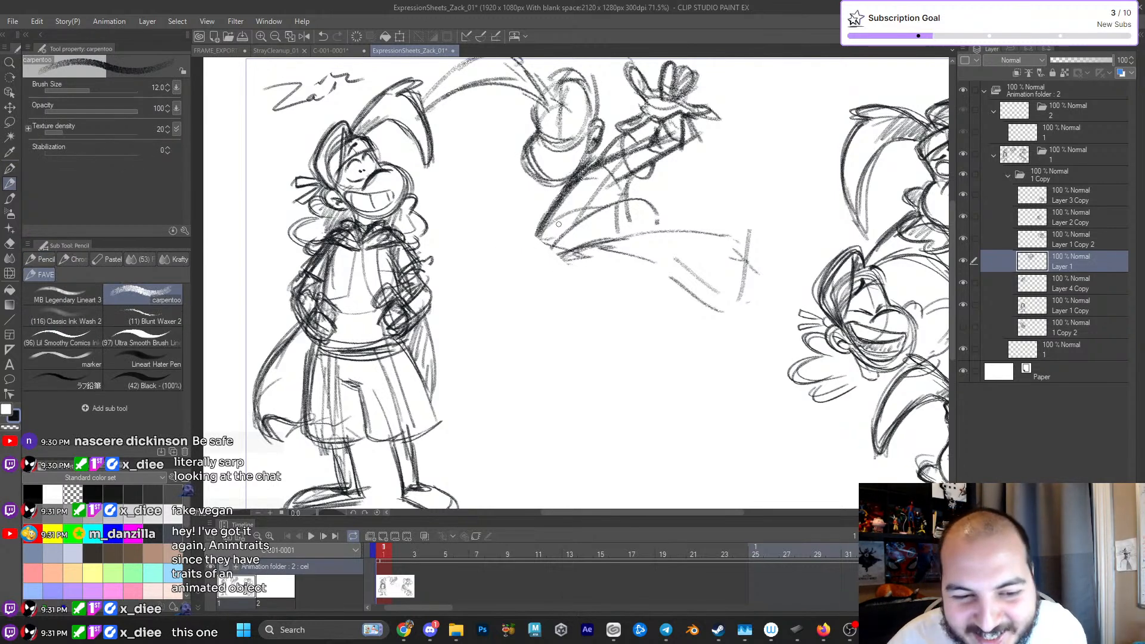
{"action": "mouse_move", "coordinate": [551, 224]}
{"action": "left_mouse_down"}
{"action": "mouse_move", "coordinate": [589, 282]}
{"action": "mouse_move", "coordinate": [544, 310]}
{"action": "mouse_move", "coordinate": [605, 279]}
{"action": "mouse_move", "coordinate": [524, 303]}
{"action": "mouse_move", "coordinate": [520, 280]}
{"action": "mouse_move", "coordinate": [506, 359]}
{"action": "left_mouse_up"}
{"action": "left_click_drag", "start_coordinate": [587, 294], "coordinate": [688, 268]}
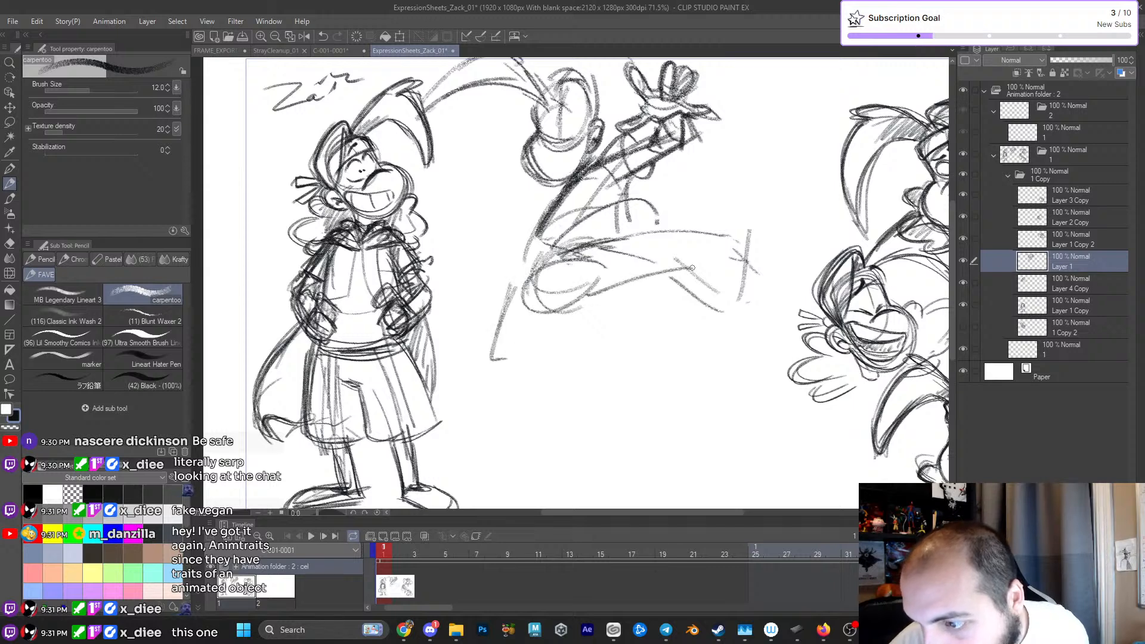
{"action": "mouse_move", "coordinate": [525, 277]}
{"action": "left_mouse_down"}
{"action": "mouse_move", "coordinate": [465, 325]}
{"action": "mouse_move", "coordinate": [534, 358]}
{"action": "mouse_move", "coordinate": [486, 382]}
{"action": "mouse_move", "coordinate": [507, 411]}
{"action": "left_mouse_up"}
{"action": "mouse_move", "coordinate": [543, 328]}
{"action": "left_mouse_down"}
{"action": "mouse_move", "coordinate": [630, 281]}
{"action": "mouse_move", "coordinate": [734, 313]}
{"action": "left_mouse_up"}
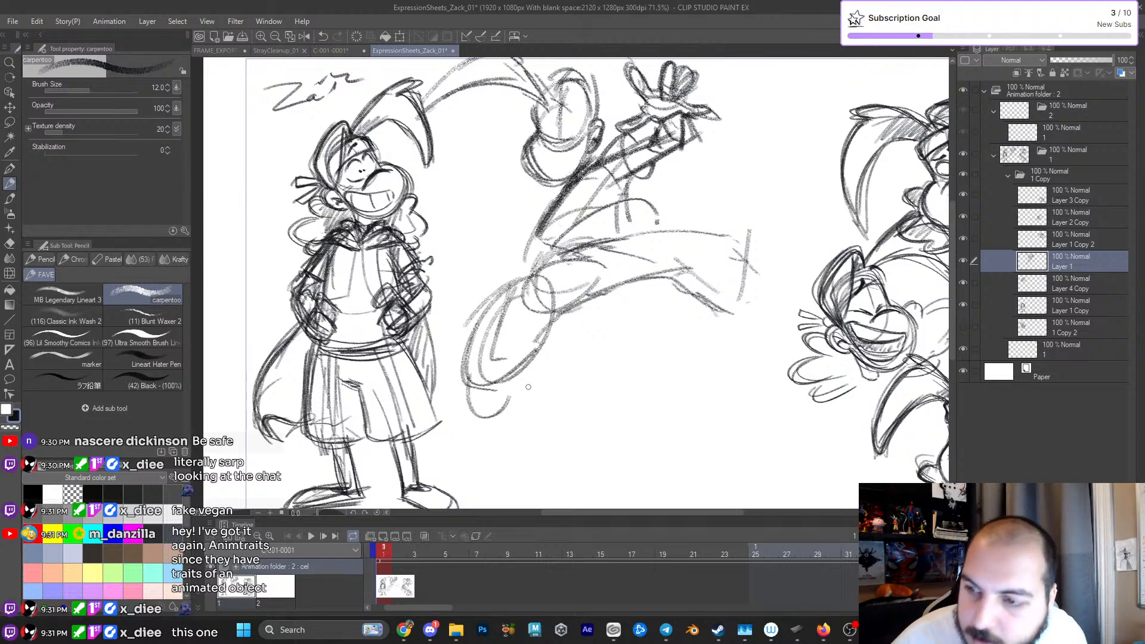
- Reinforce the leaping figure's torso with darker back and belly lines running from the shoulder to the hips
{"action": "left_click_drag", "start_coordinate": [564, 189], "coordinate": [526, 258]}
{"action": "left_click_drag", "start_coordinate": [547, 219], "coordinate": [534, 272]}
{"action": "left_click_drag", "start_coordinate": [607, 212], "coordinate": [536, 272]}
{"action": "mouse_move", "coordinate": [635, 202]}
{"action": "left_mouse_down"}
{"action": "mouse_move", "coordinate": [584, 220]}
{"action": "mouse_move", "coordinate": [535, 274]}
{"action": "left_mouse_up"}
{"action": "left_click_drag", "start_coordinate": [600, 212], "coordinate": [534, 271]}
{"action": "mouse_move", "coordinate": [625, 205]}
{"action": "left_mouse_down"}
{"action": "mouse_move", "coordinate": [610, 241]}
{"action": "mouse_move", "coordinate": [548, 268]}
{"action": "left_mouse_up"}
{"action": "left_click_drag", "start_coordinate": [612, 237], "coordinate": [589, 248]}
- Erase the outstretched front leg and sketch a bent thigh with a large rounded knee in its place
{"action": "key", "text": "e"}
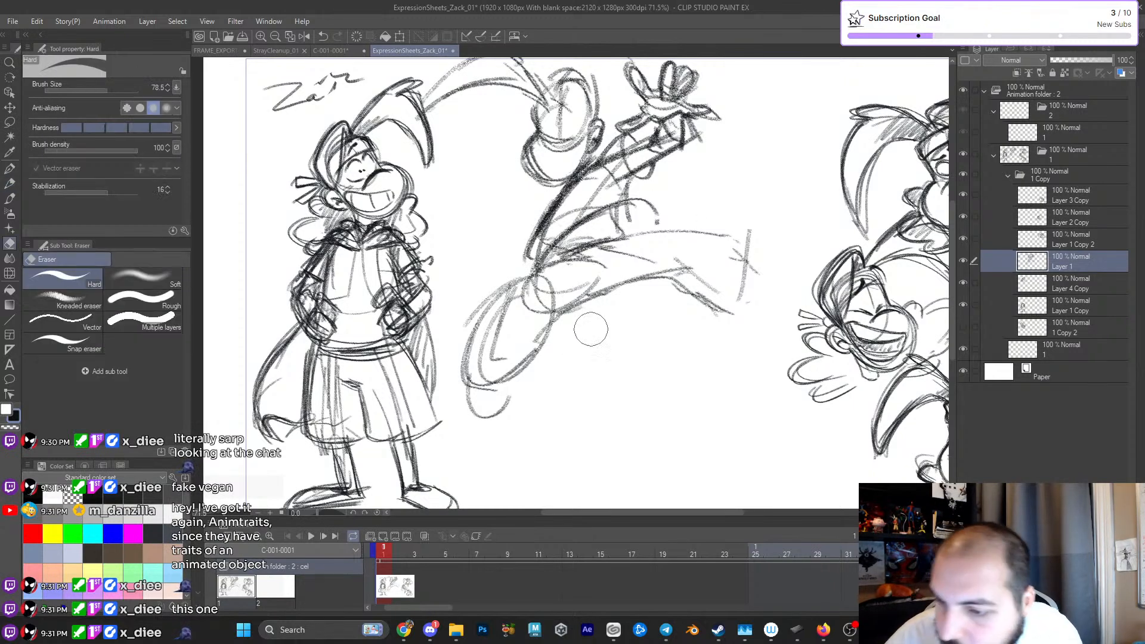
{"action": "mouse_move", "coordinate": [608, 301]}
{"action": "left_mouse_down"}
{"action": "mouse_move", "coordinate": [626, 273]}
{"action": "mouse_move", "coordinate": [610, 271]}
{"action": "mouse_move", "coordinate": [680, 222]}
{"action": "mouse_move", "coordinate": [761, 207]}
{"action": "mouse_move", "coordinate": [750, 222]}
{"action": "mouse_move", "coordinate": [760, 303]}
{"action": "mouse_move", "coordinate": [670, 263]}
{"action": "left_mouse_up"}
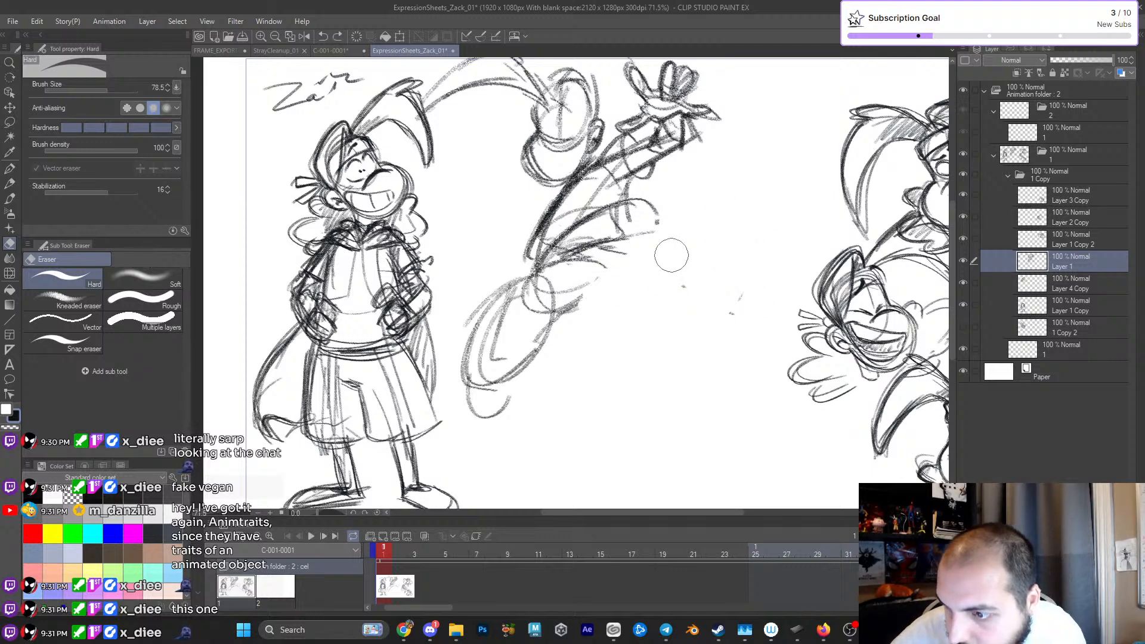
{"action": "key", "text": "p"}
{"action": "left_click_drag", "start_coordinate": [546, 322], "coordinate": [659, 344]}
{"action": "mouse_move", "coordinate": [626, 245]}
{"action": "left_mouse_down"}
{"action": "mouse_move", "coordinate": [674, 284]}
{"action": "mouse_move", "coordinate": [653, 351]}
{"action": "left_mouse_up"}
{"action": "mouse_move", "coordinate": [605, 318]}
{"action": "left_mouse_down"}
{"action": "mouse_move", "coordinate": [624, 351]}
{"action": "mouse_move", "coordinate": [697, 348]}
{"action": "mouse_move", "coordinate": [671, 275]}
{"action": "left_mouse_up"}
{"action": "left_click_drag", "start_coordinate": [692, 313], "coordinate": [653, 268]}
{"action": "mouse_move", "coordinate": [609, 322]}
{"action": "left_mouse_down"}
{"action": "mouse_move", "coordinate": [623, 342]}
{"action": "mouse_move", "coordinate": [676, 366]}
{"action": "mouse_move", "coordinate": [625, 347]}
{"action": "mouse_move", "coordinate": [635, 353]}
{"action": "left_mouse_up"}
{"action": "left_click_drag", "start_coordinate": [632, 335], "coordinate": [650, 363]}
{"action": "mouse_move", "coordinate": [631, 248]}
{"action": "left_mouse_down"}
{"action": "mouse_move", "coordinate": [657, 274]}
{"action": "mouse_move", "coordinate": [650, 261]}
{"action": "left_mouse_up"}
{"action": "left_click_drag", "start_coordinate": [624, 241], "coordinate": [663, 285]}
{"action": "left_click_drag", "start_coordinate": [558, 260], "coordinate": [657, 272]}
- Sketch the front leg's lower part as a narrow tapered shape folded below the knee
{"action": "mouse_move", "coordinate": [612, 325]}
{"action": "left_mouse_down"}
{"action": "mouse_move", "coordinate": [650, 370]}
{"action": "mouse_move", "coordinate": [637, 401]}
{"action": "left_mouse_up"}
{"action": "left_click_drag", "start_coordinate": [614, 351], "coordinate": [641, 414]}
{"action": "left_click_drag", "start_coordinate": [647, 364], "coordinate": [658, 417]}
{"action": "mouse_move", "coordinate": [612, 343]}
{"action": "left_mouse_down"}
{"action": "mouse_move", "coordinate": [630, 393]}
{"action": "mouse_move", "coordinate": [664, 409]}
{"action": "mouse_move", "coordinate": [643, 399]}
{"action": "left_mouse_up"}
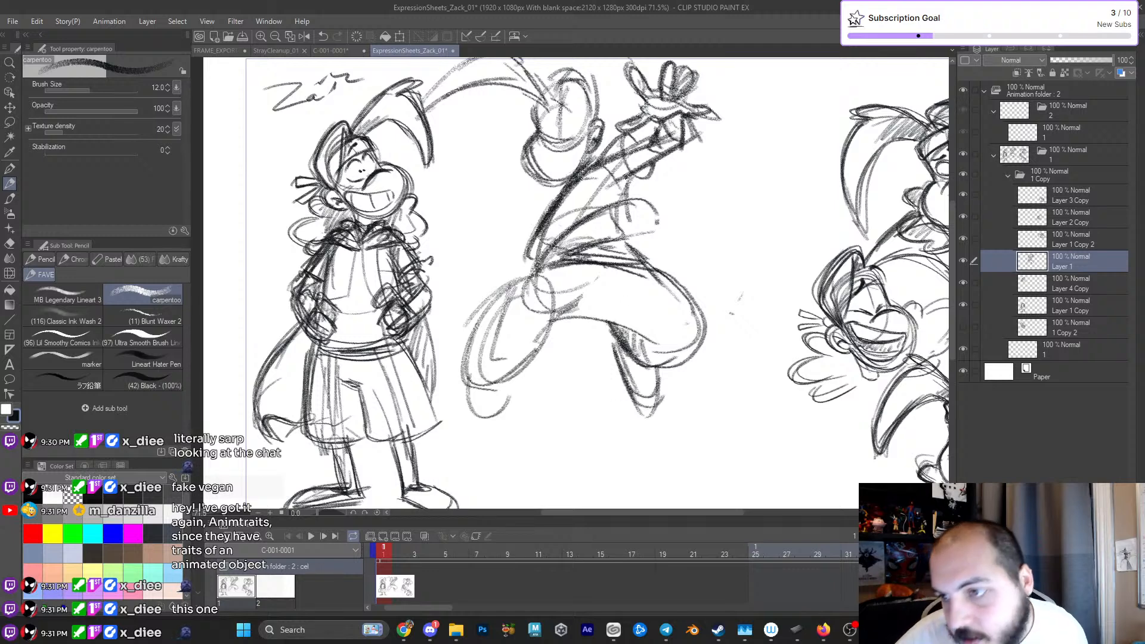
- Erase the back leg's bent sketch and rough in a rounded, foreshortened thigh from the hips
{"action": "key", "text": "e"}
{"action": "mouse_move", "coordinate": [487, 342]}
{"action": "left_mouse_down"}
{"action": "mouse_move", "coordinate": [496, 293]}
{"action": "mouse_move", "coordinate": [476, 406]}
{"action": "mouse_move", "coordinate": [487, 429]}
{"action": "mouse_move", "coordinate": [487, 357]}
{"action": "mouse_move", "coordinate": [527, 384]}
{"action": "mouse_move", "coordinate": [534, 329]}
{"action": "mouse_move", "coordinate": [576, 304]}
{"action": "mouse_move", "coordinate": [564, 293]}
{"action": "mouse_move", "coordinate": [510, 307]}
{"action": "mouse_move", "coordinate": [498, 355]}
{"action": "mouse_move", "coordinate": [487, 351]}
{"action": "mouse_move", "coordinate": [496, 371]}
{"action": "mouse_move", "coordinate": [572, 292]}
{"action": "mouse_move", "coordinate": [479, 306]}
{"action": "left_mouse_up"}
{"action": "key", "text": "p"}
{"action": "mouse_move", "coordinate": [579, 284]}
{"action": "left_mouse_down"}
{"action": "mouse_move", "coordinate": [501, 251]}
{"action": "mouse_move", "coordinate": [495, 301]}
{"action": "mouse_move", "coordinate": [513, 251]}
{"action": "mouse_move", "coordinate": [486, 334]}
{"action": "mouse_move", "coordinate": [519, 254]}
{"action": "left_mouse_up"}
{"action": "left_click_drag", "start_coordinate": [452, 272], "coordinate": [581, 319]}
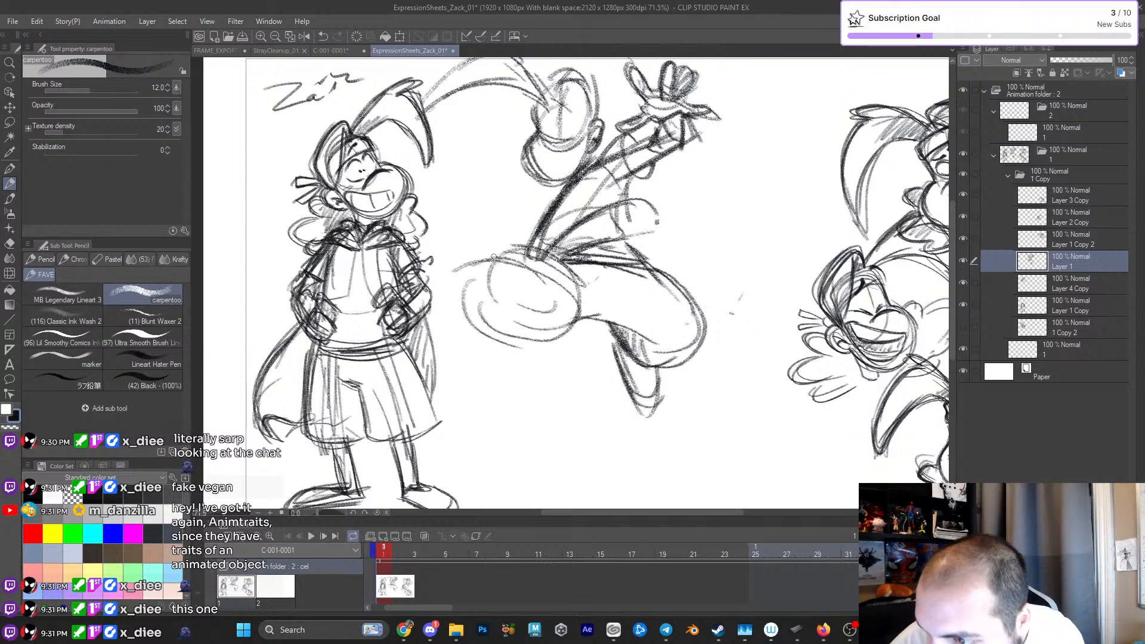
- Darken the top of the back thigh and the outline of the front lower leg
{"action": "left_click_drag", "start_coordinate": [477, 263], "coordinate": [543, 247]}
{"action": "left_click_drag", "start_coordinate": [617, 346], "coordinate": [639, 409]}
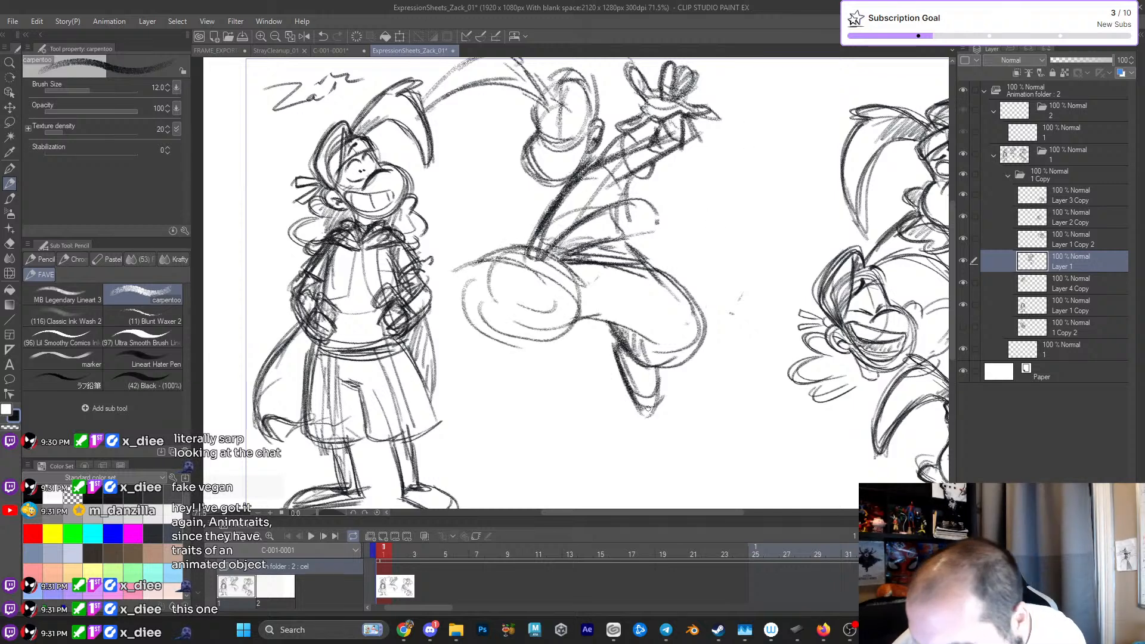
{"action": "left_click_drag", "start_coordinate": [624, 351], "coordinate": [639, 380]}
{"action": "left_click_drag", "start_coordinate": [610, 328], "coordinate": [625, 370]}
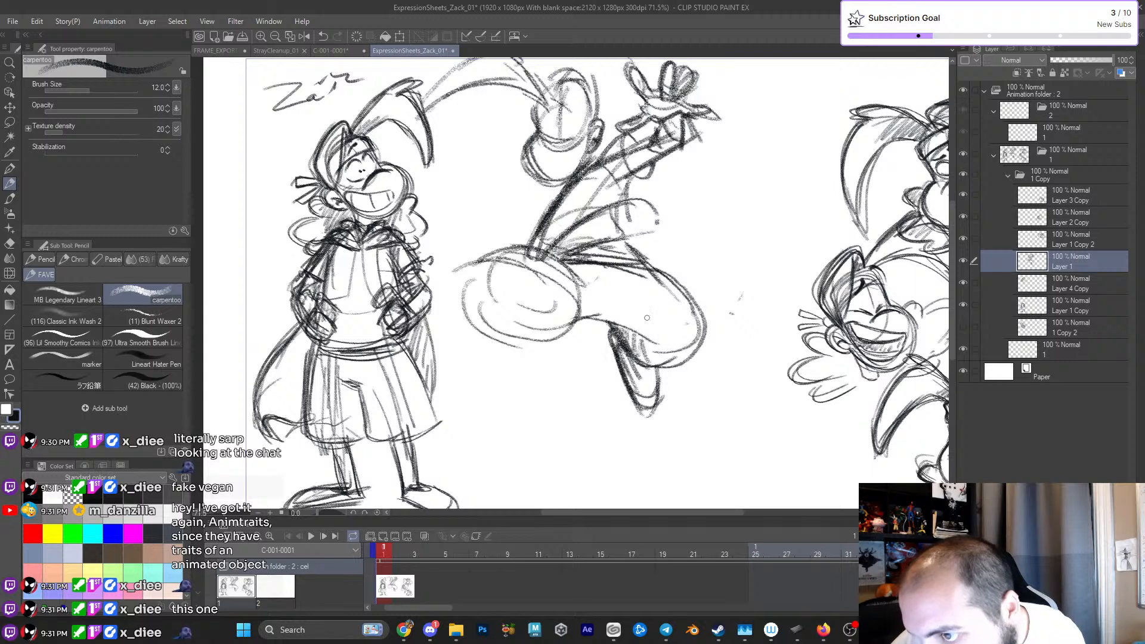
- Sketch the back leg's shin and a long pointed foot below the rounded thigh
{"action": "left_click_drag", "start_coordinate": [480, 363], "coordinate": [507, 423]}
{"action": "mouse_move", "coordinate": [421, 331]}
{"action": "left_mouse_down"}
{"action": "mouse_move", "coordinate": [465, 414]}
{"action": "mouse_move", "coordinate": [516, 430]}
{"action": "mouse_move", "coordinate": [503, 449]}
{"action": "mouse_move", "coordinate": [464, 340]}
{"action": "mouse_move", "coordinate": [436, 386]}
{"action": "left_mouse_up"}
{"action": "left_click_drag", "start_coordinate": [517, 453], "coordinate": [523, 329]}
{"action": "mouse_move", "coordinate": [517, 393]}
{"action": "left_mouse_down"}
{"action": "mouse_move", "coordinate": [548, 315]}
{"action": "mouse_move", "coordinate": [486, 378]}
{"action": "left_mouse_up"}
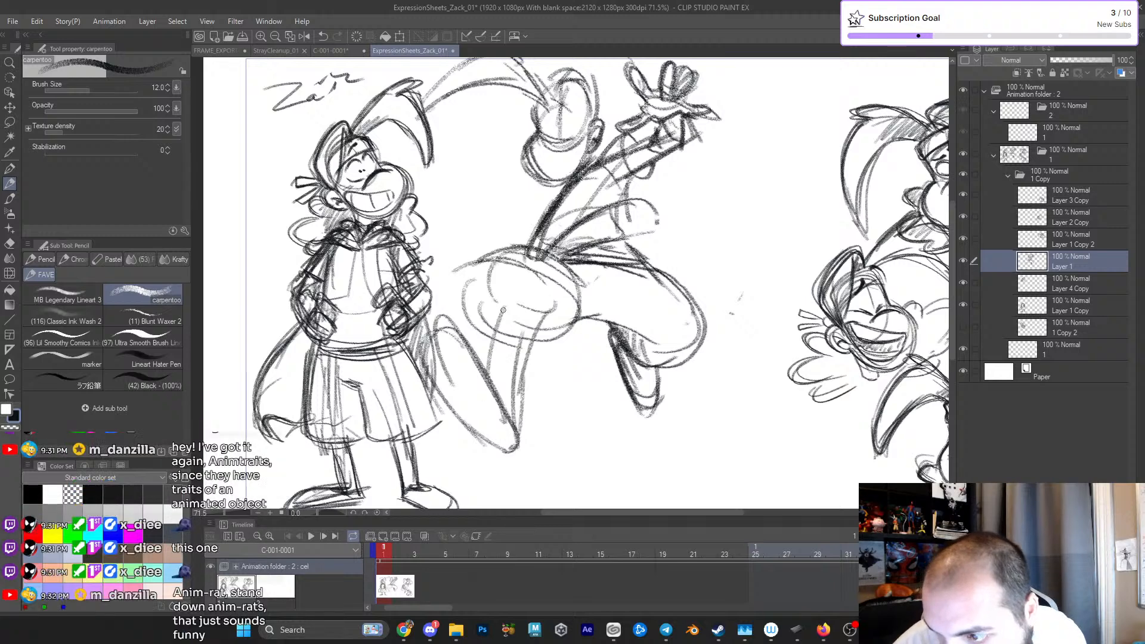
{"action": "left_click_drag", "start_coordinate": [502, 311], "coordinate": [539, 273]}
- Undo the strokes of the back foot, shin and rounded thigh
{"action": "key", "text": "ctrl+z"}
{"action": "key", "text": "ctrl+z"}
{"action": "key", "text": "ctrl+z"}
{"action": "key", "text": "ctrl+z"}
{"action": "key", "text": "ctrl+z"}
{"action": "key", "text": "ctrl+z"}
{"action": "key", "text": "ctrl+z"}
{"action": "key", "text": "ctrl+z"}
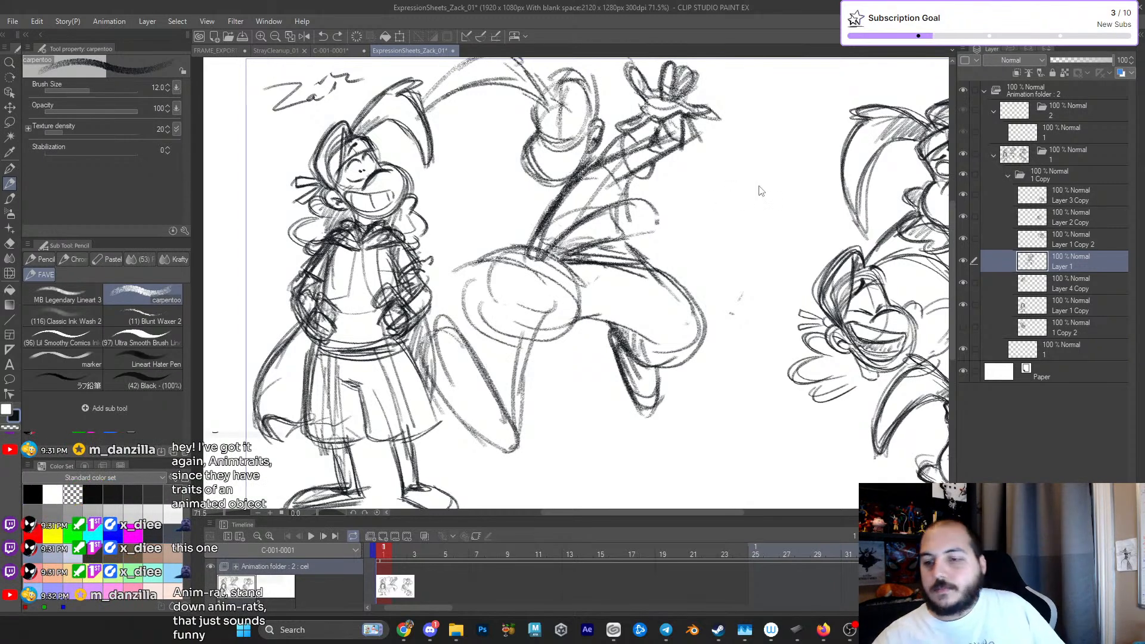
{"action": "key", "text": "ctrl+z"}
{"action": "key", "text": "ctrl+z"}
{"action": "key", "text": "ctrl+z"}
{"action": "key", "text": "ctrl+z"}
{"action": "key", "text": "ctrl+z"}
{"action": "key", "text": "ctrl+z"}
{"action": "key", "text": "ctrl+z"}
{"action": "key", "text": "ctrl+z"}
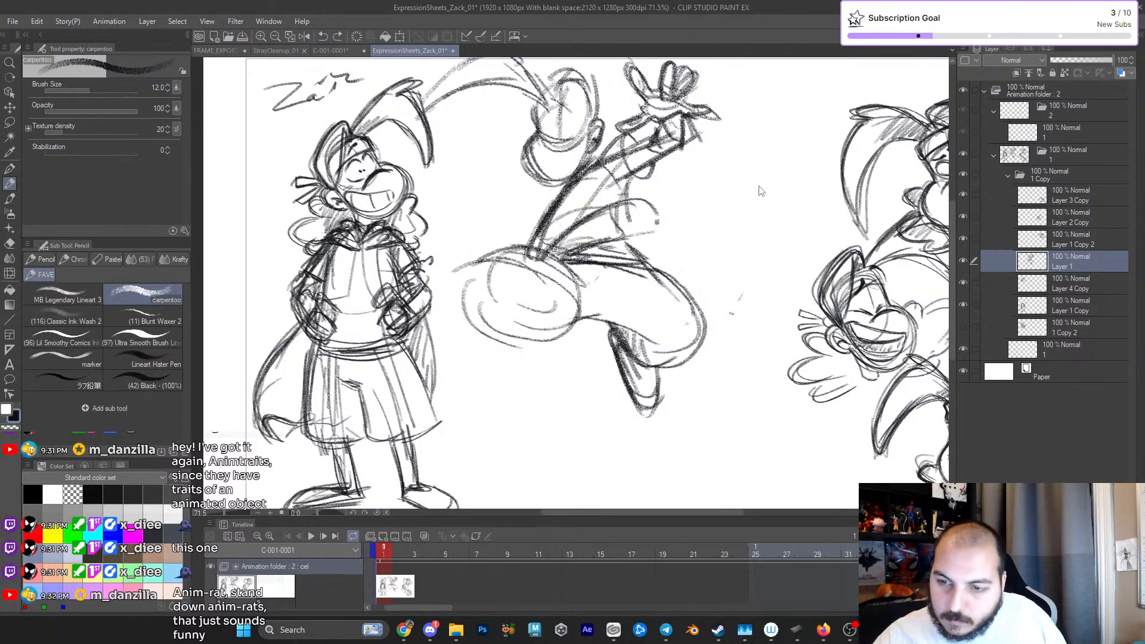
{"action": "key", "text": "ctrl+z"}
{"action": "key", "text": "ctrl+z"}
{"action": "key", "text": "ctrl+z"}
{"action": "key", "text": "ctrl+z"}
{"action": "key", "text": "ctrl+z"}
{"action": "key", "text": "ctrl+z"}
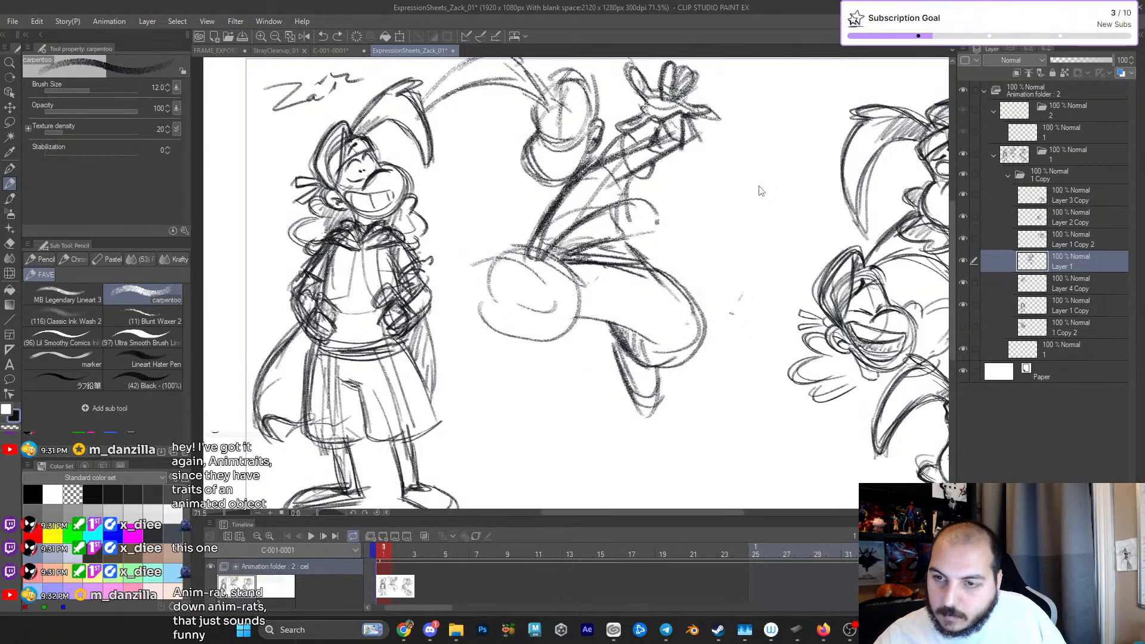
{"action": "key", "text": "ctrl+z"}
{"action": "key", "text": "ctrl+z"}
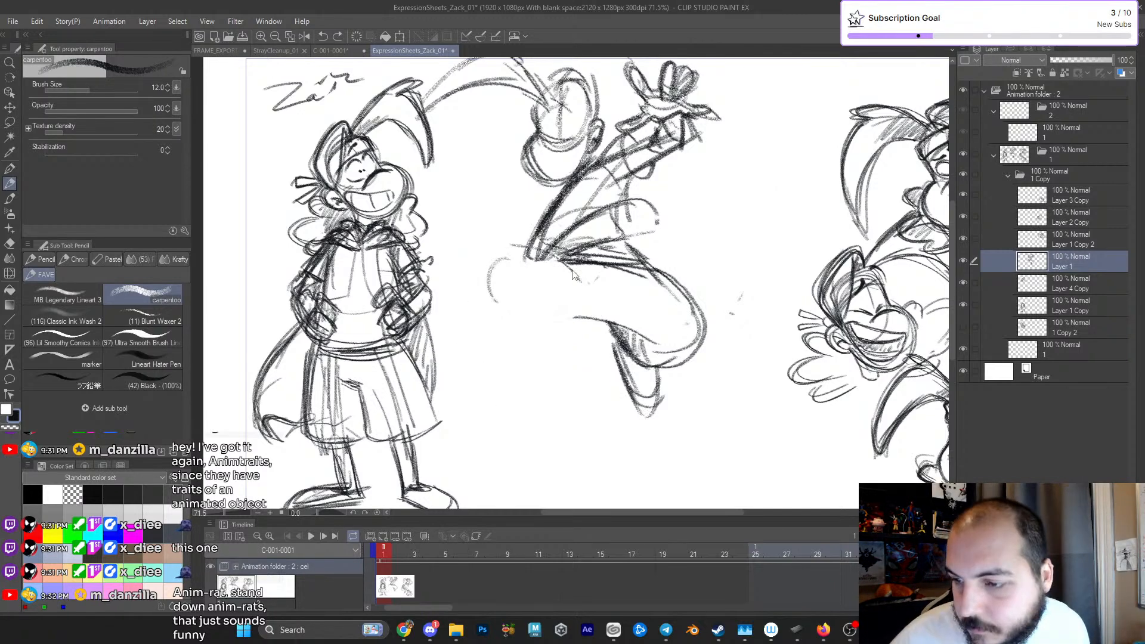
- Sketch new hip lines and light guide strokes for a back leg kicked toward the standing figure
{"action": "mouse_move", "coordinate": [494, 271]}
{"action": "left_mouse_down"}
{"action": "mouse_move", "coordinate": [580, 255]}
{"action": "mouse_move", "coordinate": [600, 308]}
{"action": "left_mouse_up"}
{"action": "left_click_drag", "start_coordinate": [560, 260], "coordinate": [586, 292]}
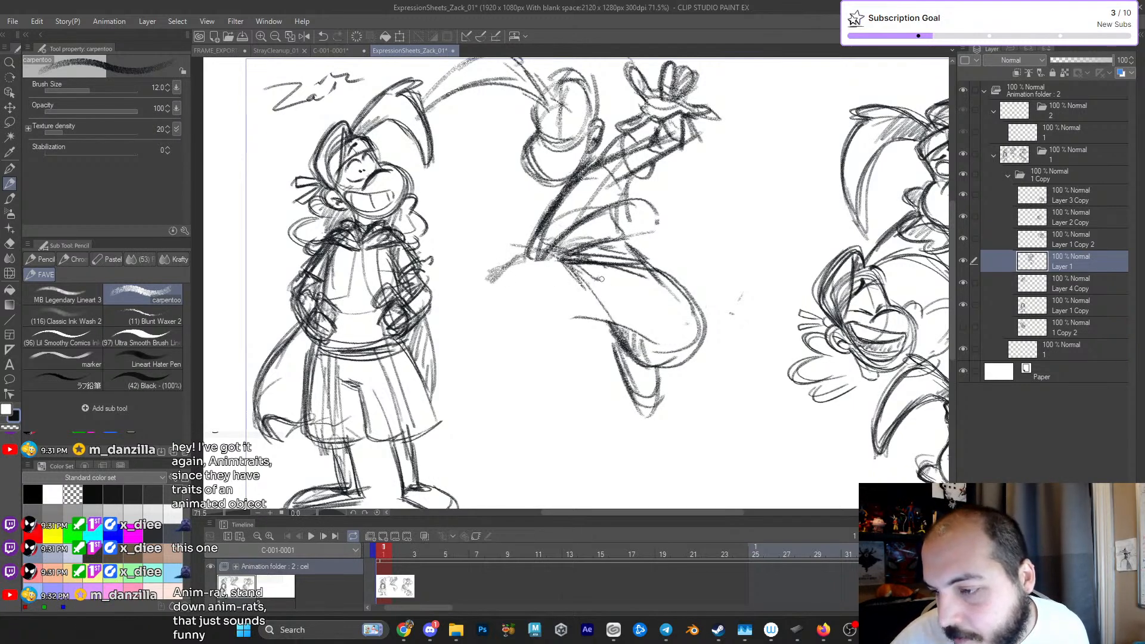
{"action": "mouse_move", "coordinate": [471, 293]}
{"action": "left_mouse_down"}
{"action": "mouse_move", "coordinate": [440, 385]}
{"action": "mouse_move", "coordinate": [455, 379]}
{"action": "mouse_move", "coordinate": [468, 401]}
{"action": "left_mouse_up"}
{"action": "mouse_move", "coordinate": [410, 362]}
{"action": "left_mouse_down"}
{"action": "mouse_move", "coordinate": [456, 425]}
{"action": "mouse_move", "coordinate": [506, 345]}
{"action": "left_mouse_up"}
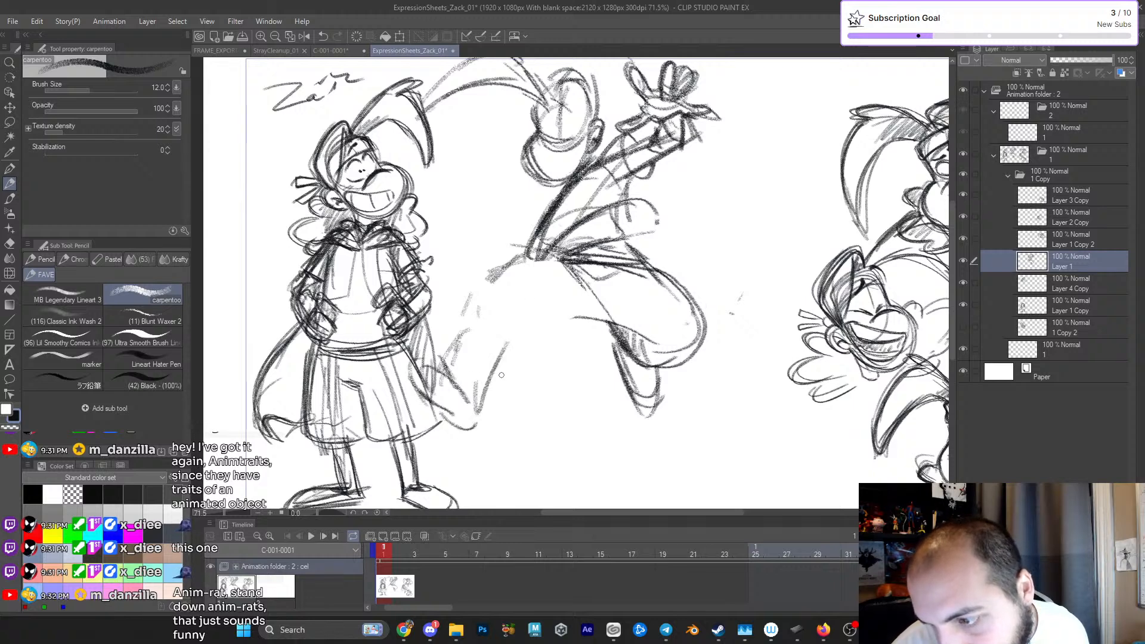
- Sketch the back foot as a long pointed shape beside the standing figure's shorts, joining it to the shin
{"action": "mouse_move", "coordinate": [417, 349]}
{"action": "left_mouse_down"}
{"action": "mouse_move", "coordinate": [464, 391]}
{"action": "mouse_move", "coordinate": [405, 365]}
{"action": "left_mouse_up"}
{"action": "mouse_move", "coordinate": [430, 357]}
{"action": "left_mouse_down"}
{"action": "mouse_move", "coordinate": [461, 406]}
{"action": "mouse_move", "coordinate": [447, 412]}
{"action": "mouse_move", "coordinate": [475, 431]}
{"action": "left_mouse_up"}
{"action": "left_click_drag", "start_coordinate": [460, 391], "coordinate": [476, 425]}
{"action": "mouse_move", "coordinate": [426, 347]}
{"action": "left_mouse_down"}
{"action": "mouse_move", "coordinate": [464, 408]}
{"action": "mouse_move", "coordinate": [474, 323]}
{"action": "left_mouse_up"}
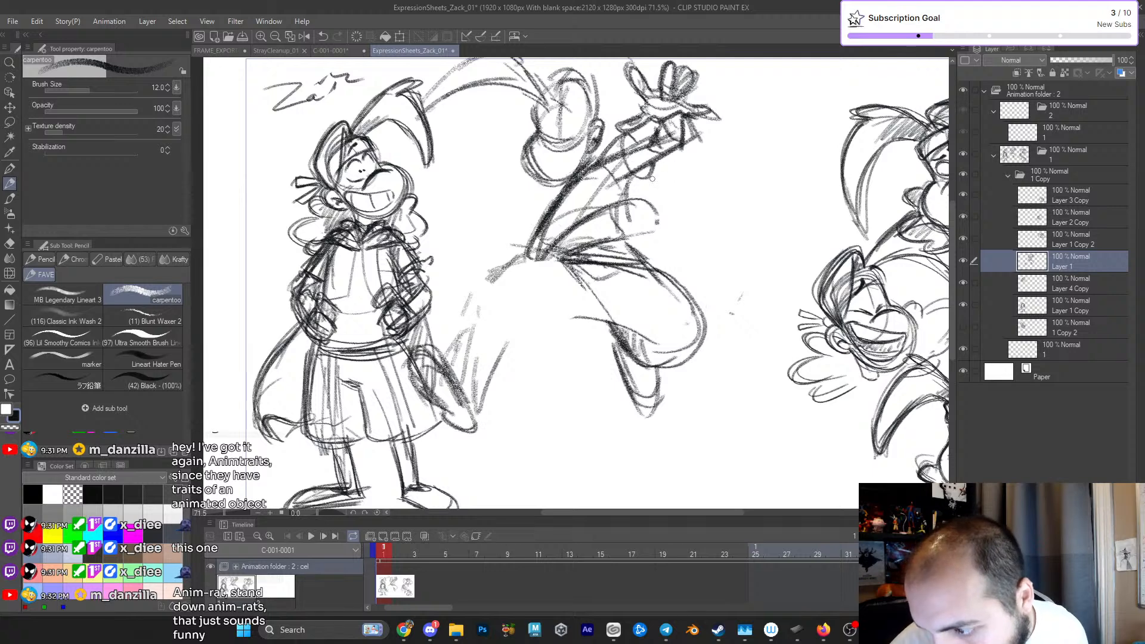
{"action": "mouse_move", "coordinate": [467, 411]}
{"action": "left_mouse_down"}
{"action": "mouse_move", "coordinate": [438, 343]}
{"action": "mouse_move", "coordinate": [461, 382]}
{"action": "left_mouse_up"}
{"action": "mouse_move", "coordinate": [417, 337]}
{"action": "left_mouse_down"}
{"action": "mouse_move", "coordinate": [442, 420]}
{"action": "mouse_move", "coordinate": [466, 437]}
{"action": "mouse_move", "coordinate": [464, 353]}
{"action": "mouse_move", "coordinate": [476, 416]}
{"action": "mouse_move", "coordinate": [459, 332]}
{"action": "left_mouse_up"}
{"action": "mouse_move", "coordinate": [456, 334]}
{"action": "left_mouse_down"}
{"action": "mouse_move", "coordinate": [465, 358]}
{"action": "mouse_move", "coordinate": [503, 345]}
{"action": "left_mouse_up"}
{"action": "left_click_drag", "start_coordinate": [477, 344], "coordinate": [474, 339]}
- Sketch the back leg's raised thigh, its underside and the outer edge of the shin
{"action": "mouse_move", "coordinate": [548, 279]}
{"action": "left_mouse_down"}
{"action": "mouse_move", "coordinate": [510, 239]}
{"action": "mouse_move", "coordinate": [460, 280]}
{"action": "mouse_move", "coordinate": [471, 331]}
{"action": "left_mouse_up"}
{"action": "left_click_drag", "start_coordinate": [513, 362], "coordinate": [589, 320]}
{"action": "mouse_move", "coordinate": [507, 236]}
{"action": "left_mouse_down"}
{"action": "mouse_move", "coordinate": [554, 319]}
{"action": "mouse_move", "coordinate": [512, 353]}
{"action": "left_mouse_up"}
{"action": "mouse_move", "coordinate": [480, 408]}
{"action": "left_mouse_down"}
{"action": "mouse_move", "coordinate": [499, 343]}
{"action": "mouse_move", "coordinate": [489, 300]}
{"action": "mouse_move", "coordinate": [461, 352]}
{"action": "mouse_move", "coordinate": [456, 251]}
{"action": "left_mouse_up"}
{"action": "left_click_drag", "start_coordinate": [465, 263], "coordinate": [524, 239]}
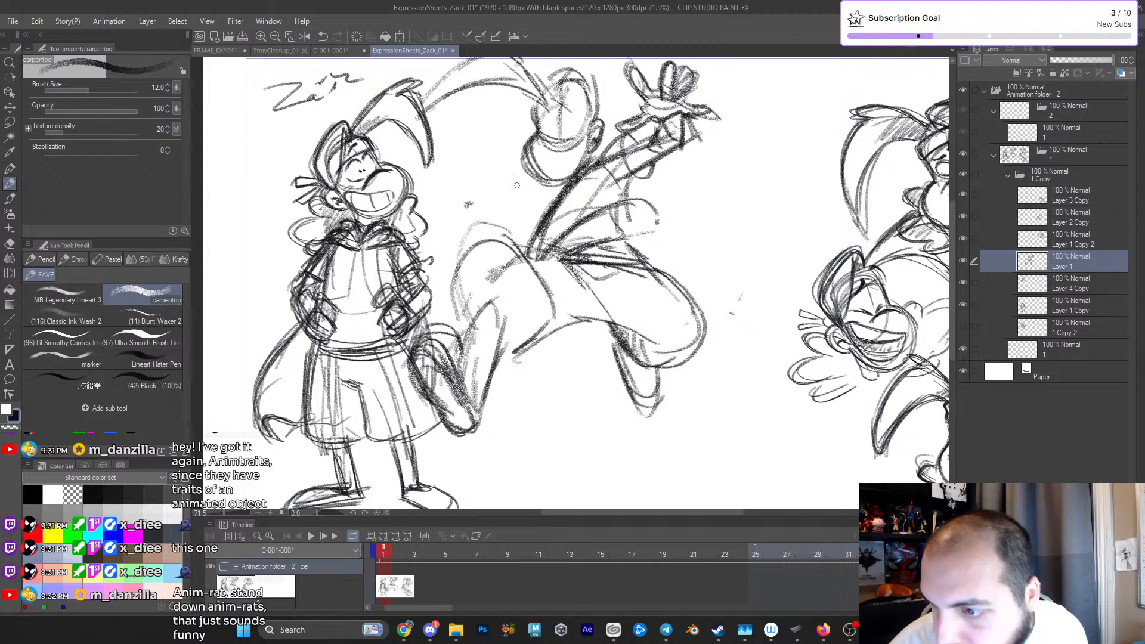
- Darken the back leg's shin, the inner curve of the thigh and the waistline above it
{"action": "mouse_move", "coordinate": [463, 378]}
{"action": "left_mouse_down"}
{"action": "mouse_move", "coordinate": [493, 293]}
{"action": "mouse_move", "coordinate": [474, 428]}
{"action": "left_mouse_up"}
{"action": "mouse_move", "coordinate": [479, 391]}
{"action": "left_mouse_down"}
{"action": "mouse_move", "coordinate": [503, 332]}
{"action": "mouse_move", "coordinate": [542, 298]}
{"action": "left_mouse_up"}
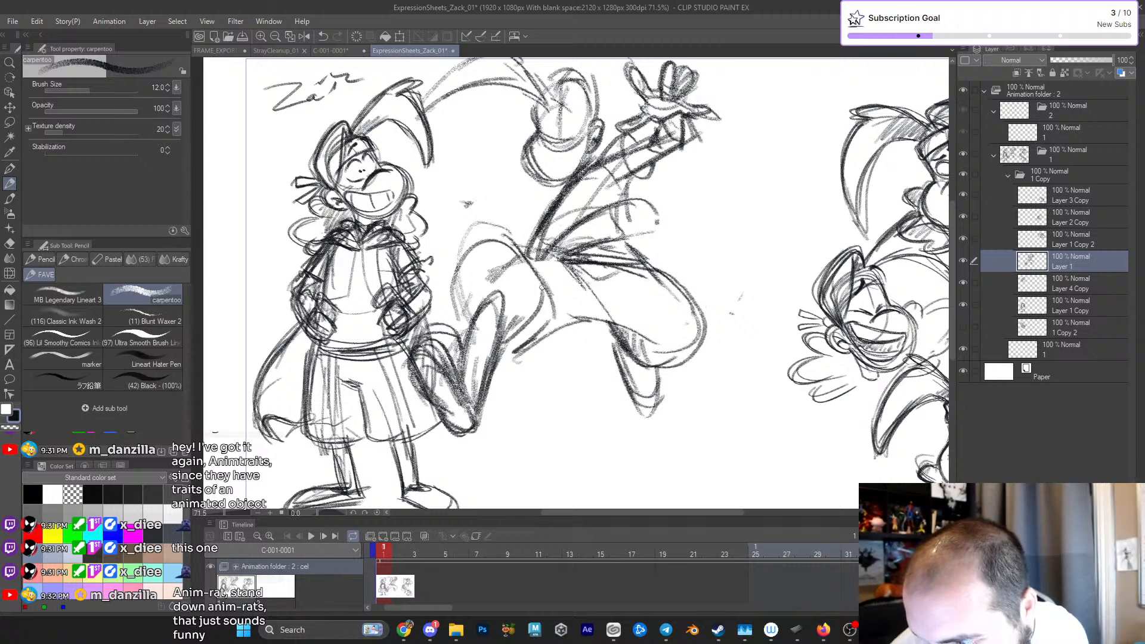
{"action": "left_click_drag", "start_coordinate": [511, 343], "coordinate": [548, 309]}
{"action": "left_click_drag", "start_coordinate": [505, 239], "coordinate": [569, 279]}
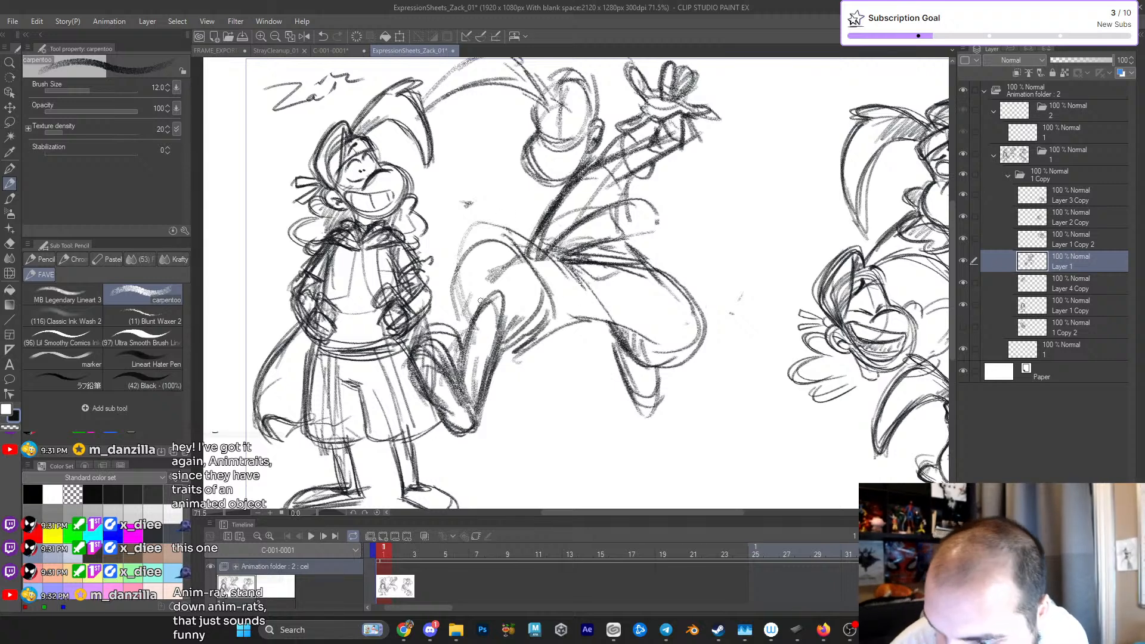
- Hatch the back thigh's shadow and define the shorts' opening and the shin beneath it
{"action": "left_click_drag", "start_coordinate": [486, 289], "coordinate": [531, 285]}
{"action": "mouse_move", "coordinate": [460, 272]}
{"action": "left_mouse_down"}
{"action": "mouse_move", "coordinate": [484, 233]}
{"action": "mouse_move", "coordinate": [460, 276]}
{"action": "left_mouse_up"}
{"action": "left_click_drag", "start_coordinate": [486, 248], "coordinate": [468, 306]}
{"action": "mouse_move", "coordinate": [504, 250]}
{"action": "left_mouse_down"}
{"action": "mouse_move", "coordinate": [478, 300]}
{"action": "mouse_move", "coordinate": [493, 291]}
{"action": "left_mouse_up"}
{"action": "left_click_drag", "start_coordinate": [499, 282], "coordinate": [470, 356]}
{"action": "left_click_drag", "start_coordinate": [503, 322], "coordinate": [480, 420]}
- Add sleeve and shoulder strokes to the raised arm of the leaping figure
{"action": "left_click_drag", "start_coordinate": [697, 315], "coordinate": [643, 365]}
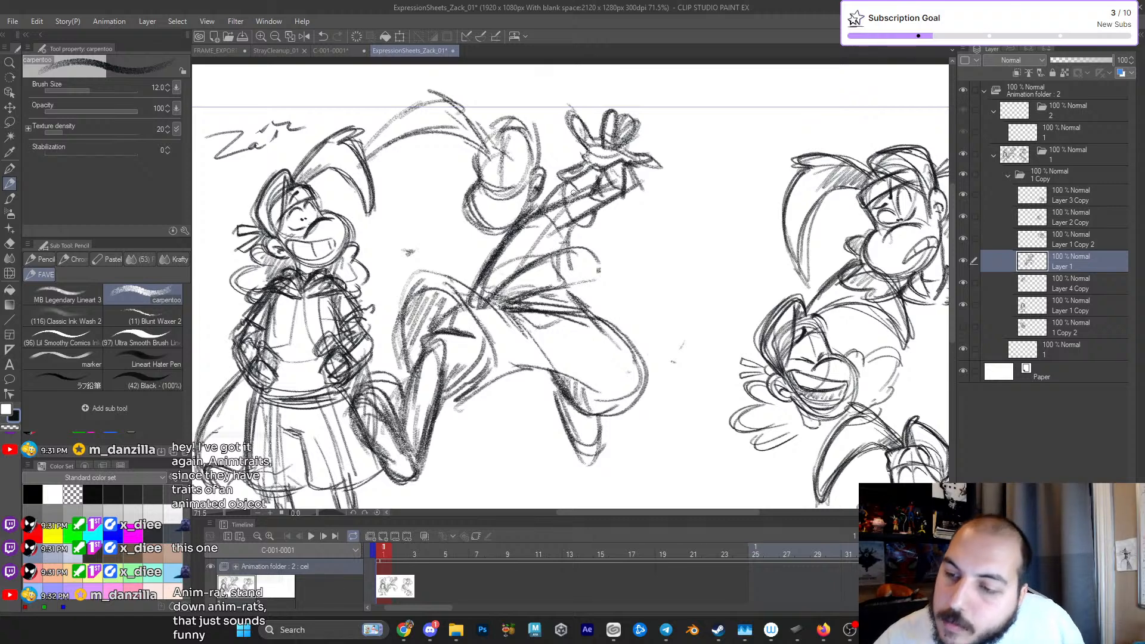
{"action": "left_click_drag", "start_coordinate": [525, 217], "coordinate": [555, 198]}
{"action": "mouse_move", "coordinate": [570, 189]}
{"action": "left_mouse_down"}
{"action": "mouse_move", "coordinate": [564, 202]}
{"action": "mouse_move", "coordinate": [587, 225]}
{"action": "mouse_move", "coordinate": [549, 259]}
{"action": "left_mouse_up"}
{"action": "left_click_drag", "start_coordinate": [563, 214], "coordinate": [596, 224]}
{"action": "left_click_drag", "start_coordinate": [538, 205], "coordinate": [532, 210]}
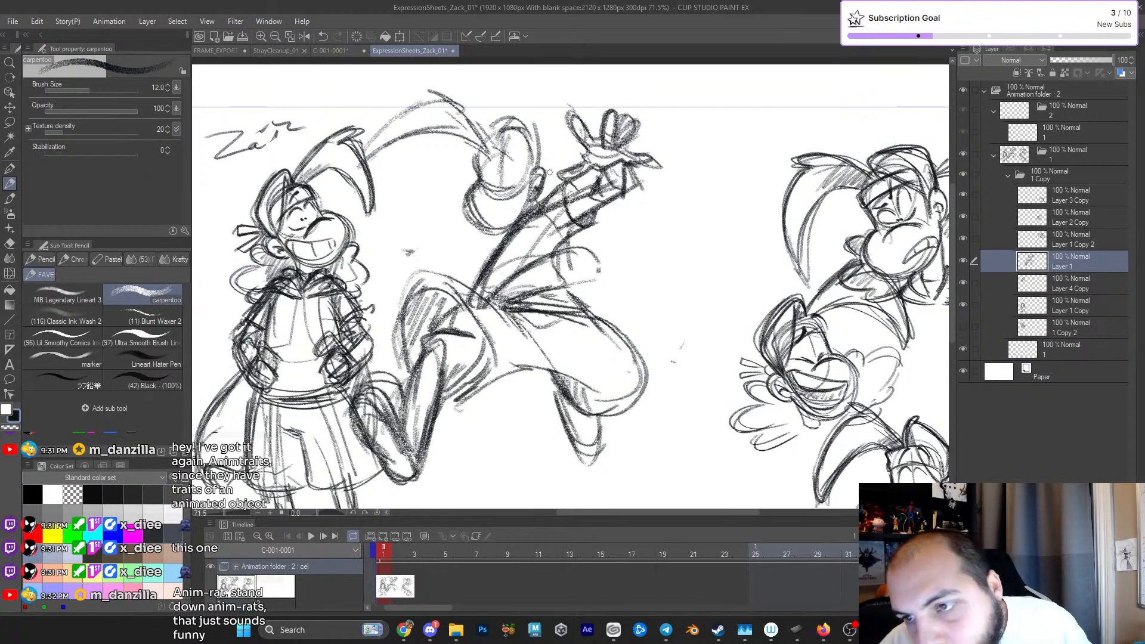
- Sketch face guides and the top of the leaping figure's head, with a hair tuft beside the raised hand
{"action": "left_click_drag", "start_coordinate": [501, 143], "coordinate": [511, 160]}
{"action": "left_click_drag", "start_coordinate": [506, 153], "coordinate": [519, 182]}
{"action": "mouse_move", "coordinate": [498, 144]}
{"action": "left_mouse_down"}
{"action": "mouse_move", "coordinate": [523, 111]}
{"action": "mouse_move", "coordinate": [544, 168]}
{"action": "left_mouse_up"}
{"action": "left_click_drag", "start_coordinate": [478, 128], "coordinate": [527, 111]}
{"action": "left_click_drag", "start_coordinate": [548, 165], "coordinate": [579, 149]}
{"action": "left_click_drag", "start_coordinate": [567, 168], "coordinate": [576, 160]}
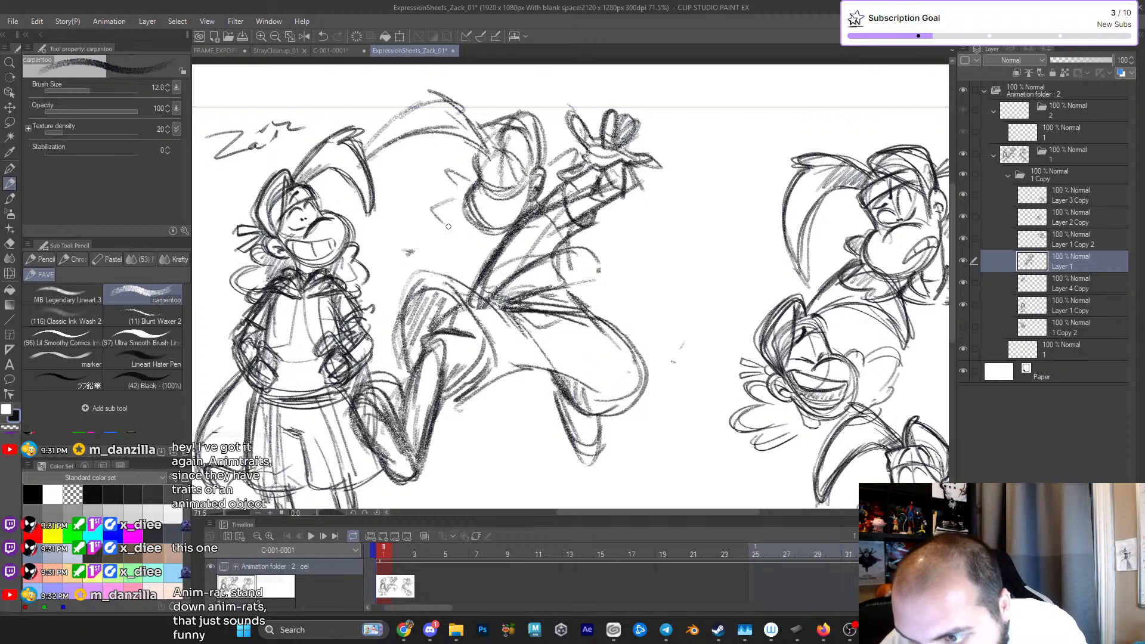
- Sketch pointed hair tufts around the leaping figure's cheek and thicken the hair at the back of the head
{"action": "left_click_drag", "start_coordinate": [466, 235], "coordinate": [492, 239]}
{"action": "left_click_drag", "start_coordinate": [447, 169], "coordinate": [471, 182]}
{"action": "mouse_move", "coordinate": [447, 171]}
{"action": "left_mouse_down"}
{"action": "mouse_move", "coordinate": [461, 197]}
{"action": "mouse_move", "coordinate": [430, 204]}
{"action": "left_mouse_up"}
{"action": "mouse_move", "coordinate": [430, 204]}
{"action": "left_mouse_down"}
{"action": "mouse_move", "coordinate": [500, 241]}
{"action": "mouse_move", "coordinate": [564, 182]}
{"action": "left_mouse_up"}
{"action": "mouse_move", "coordinate": [560, 231]}
{"action": "left_mouse_down"}
{"action": "mouse_move", "coordinate": [582, 182]}
{"action": "mouse_move", "coordinate": [566, 160]}
{"action": "left_mouse_up"}
{"action": "left_click_drag", "start_coordinate": [540, 110], "coordinate": [546, 164]}
{"action": "left_click_drag", "start_coordinate": [523, 111], "coordinate": [543, 152]}
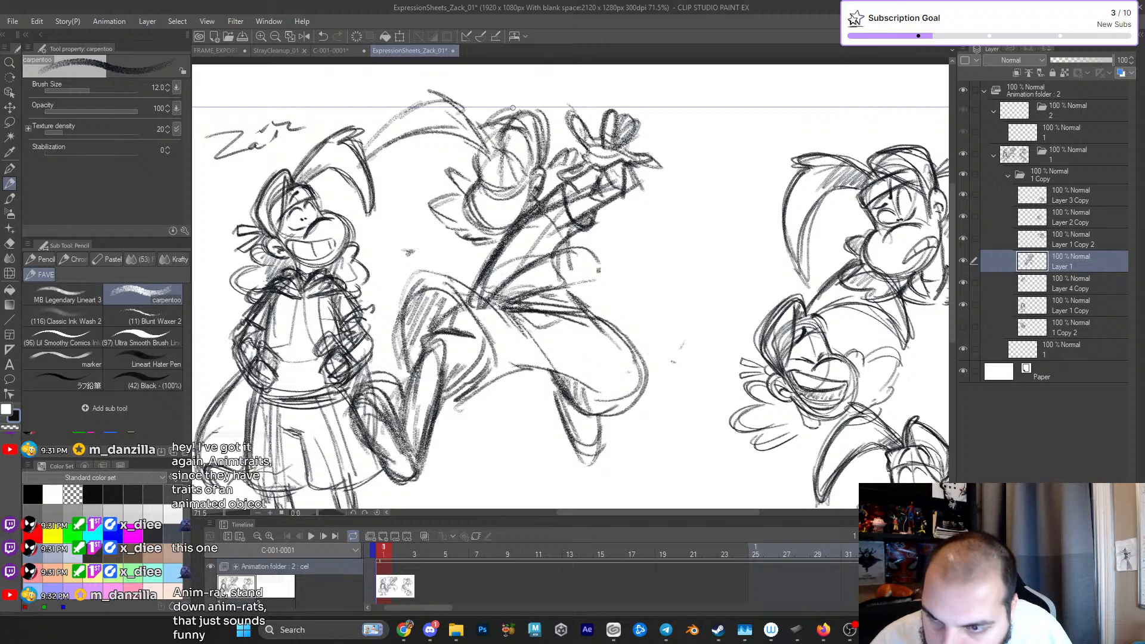
- Darken the leaping figure's lower torso and rough in the other arm reaching toward the standing figure
{"action": "left_click_drag", "start_coordinate": [501, 299], "coordinate": [564, 279]}
{"action": "mouse_move", "coordinate": [575, 265]}
{"action": "left_mouse_down"}
{"action": "mouse_move", "coordinate": [573, 290]}
{"action": "mouse_move", "coordinate": [550, 310]}
{"action": "mouse_move", "coordinate": [573, 297]}
{"action": "mouse_move", "coordinate": [572, 309]}
{"action": "left_mouse_up"}
{"action": "left_click_drag", "start_coordinate": [626, 333], "coordinate": [619, 367]}
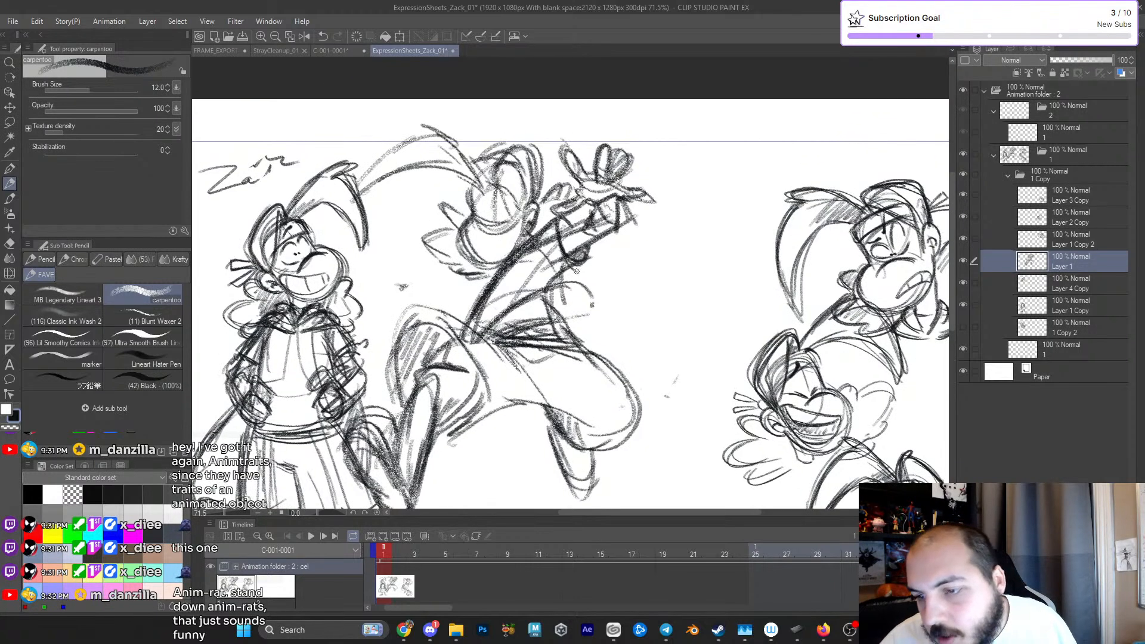
{"action": "left_click_drag", "start_coordinate": [560, 236], "coordinate": [680, 149]}
{"action": "mouse_move", "coordinate": [452, 232]}
{"action": "left_mouse_down"}
{"action": "mouse_move", "coordinate": [469, 239]}
{"action": "mouse_move", "coordinate": [435, 219]}
{"action": "mouse_move", "coordinate": [466, 222]}
{"action": "mouse_move", "coordinate": [444, 212]}
{"action": "mouse_move", "coordinate": [402, 236]}
{"action": "mouse_move", "coordinate": [463, 220]}
{"action": "mouse_move", "coordinate": [459, 239]}
{"action": "mouse_move", "coordinate": [500, 250]}
{"action": "mouse_move", "coordinate": [489, 240]}
{"action": "mouse_move", "coordinate": [513, 222]}
{"action": "left_mouse_up"}
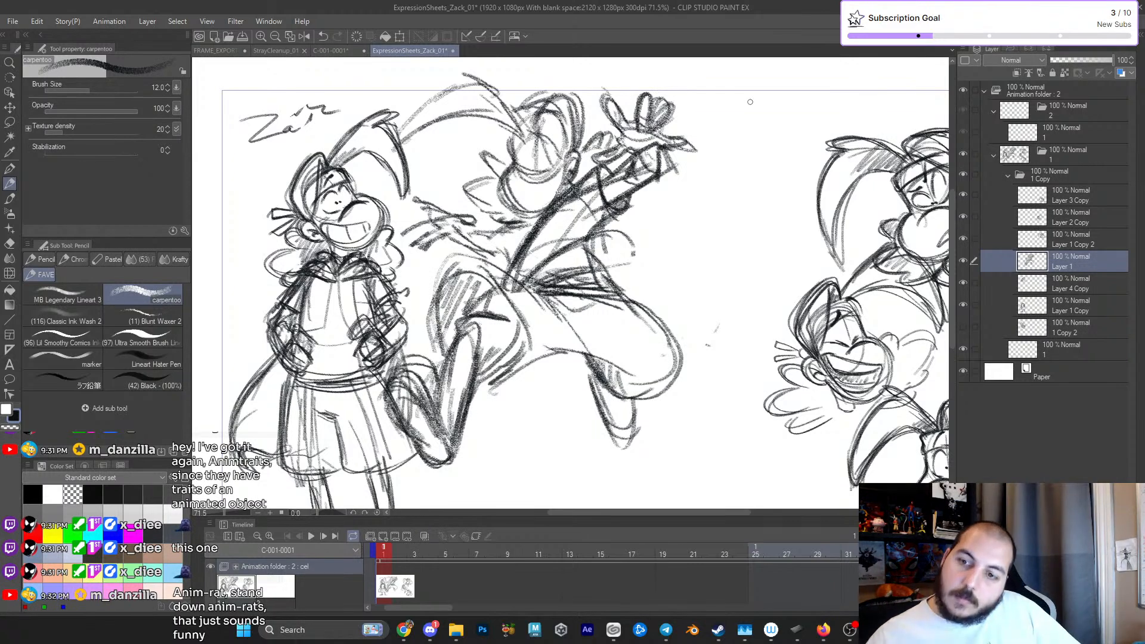
- Undo the latest strokes and erase the heavy torso line between the head and the hips
{"action": "key", "text": "ctrl+z"}
{"action": "key", "text": "ctrl+z"}
{"action": "key", "text": "ctrl+z"}
{"action": "key", "text": "ctrl+z"}
{"action": "key", "text": "ctrl+z"}
{"action": "key", "text": "ctrl+z"}
{"action": "key", "text": "ctrl+z"}
- Undo the last few changes and redraw the underside of the reaching arm up to the shoulder
{"action": "key", "text": "ctrl+z"}
{"action": "key", "text": "e"}
{"action": "left_click_drag", "start_coordinate": [515, 266], "coordinate": [514, 271]}
{"action": "mouse_move", "coordinate": [547, 219]}
{"action": "left_mouse_down"}
{"action": "mouse_move", "coordinate": [513, 248]}
{"action": "mouse_move", "coordinate": [565, 203]}
{"action": "mouse_move", "coordinate": [573, 217]}
{"action": "mouse_move", "coordinate": [557, 244]}
{"action": "mouse_move", "coordinate": [519, 262]}
{"action": "mouse_move", "coordinate": [527, 226]}
{"action": "mouse_move", "coordinate": [555, 207]}
{"action": "mouse_move", "coordinate": [534, 251]}
{"action": "mouse_move", "coordinate": [610, 248]}
{"action": "left_mouse_up"}
{"action": "key", "text": "p"}
{"action": "key", "text": "p"}
{"action": "key", "text": "ctrl+z"}
{"action": "key", "text": "ctrl+z"}
{"action": "key", "text": "ctrl+z"}
{"action": "left_click_drag", "start_coordinate": [470, 233], "coordinate": [490, 228]}
{"action": "left_click_drag", "start_coordinate": [486, 233], "coordinate": [517, 215]}
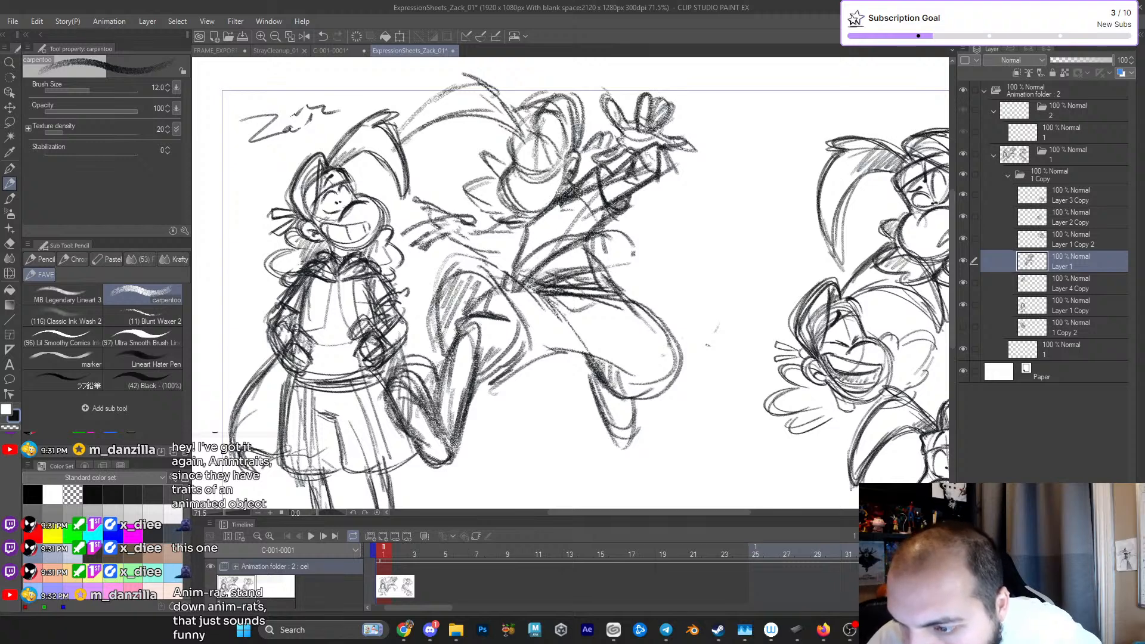
- Sketch the reaching arm's forearm and a hand with spread fingers beside the standing figure's head
{"action": "mouse_move", "coordinate": [450, 242]}
{"action": "left_mouse_down"}
{"action": "mouse_move", "coordinate": [482, 251]}
{"action": "mouse_move", "coordinate": [507, 234]}
{"action": "left_mouse_up"}
{"action": "left_click_drag", "start_coordinate": [419, 190], "coordinate": [444, 219]}
{"action": "mouse_move", "coordinate": [428, 210]}
{"action": "left_mouse_down"}
{"action": "mouse_move", "coordinate": [410, 213]}
{"action": "mouse_move", "coordinate": [449, 211]}
{"action": "left_mouse_up"}
{"action": "mouse_move", "coordinate": [418, 194]}
{"action": "left_mouse_down"}
{"action": "mouse_move", "coordinate": [421, 224]}
{"action": "mouse_move", "coordinate": [449, 244]}
{"action": "mouse_move", "coordinate": [449, 233]}
{"action": "mouse_move", "coordinate": [499, 218]}
{"action": "left_mouse_up"}
{"action": "left_click_drag", "start_coordinate": [704, 251], "coordinate": [729, 243]}
- Define the reaching arm's sleeve and join it to the shoulder below the chin
{"action": "left_click_drag", "start_coordinate": [554, 239], "coordinate": [584, 239]}
{"action": "mouse_move", "coordinate": [491, 238]}
{"action": "left_mouse_down"}
{"action": "mouse_move", "coordinate": [532, 226]}
{"action": "mouse_move", "coordinate": [585, 242]}
{"action": "mouse_move", "coordinate": [583, 218]}
{"action": "mouse_move", "coordinate": [605, 196]}
{"action": "left_mouse_up"}
{"action": "mouse_move", "coordinate": [572, 242]}
{"action": "left_mouse_down"}
{"action": "mouse_move", "coordinate": [630, 211]}
{"action": "mouse_move", "coordinate": [556, 198]}
{"action": "mouse_move", "coordinate": [504, 170]}
{"action": "mouse_move", "coordinate": [471, 205]}
{"action": "mouse_move", "coordinate": [498, 222]}
{"action": "mouse_move", "coordinate": [512, 194]}
{"action": "mouse_move", "coordinate": [522, 202]}
{"action": "mouse_move", "coordinate": [481, 233]}
{"action": "mouse_move", "coordinate": [518, 237]}
{"action": "mouse_move", "coordinate": [531, 218]}
{"action": "mouse_move", "coordinate": [565, 213]}
{"action": "left_mouse_up"}
{"action": "left_click_drag", "start_coordinate": [544, 228], "coordinate": [570, 215]}
- Rework the flared clothing shape behind the leaping figure's waist with additional curved strokes
{"action": "left_click_drag", "start_coordinate": [714, 250], "coordinate": [646, 285]}
{"action": "mouse_move", "coordinate": [510, 280]}
{"action": "left_mouse_down"}
{"action": "mouse_move", "coordinate": [568, 260]}
{"action": "mouse_move", "coordinate": [534, 276]}
{"action": "mouse_move", "coordinate": [560, 226]}
{"action": "mouse_move", "coordinate": [543, 311]}
{"action": "mouse_move", "coordinate": [688, 305]}
{"action": "mouse_move", "coordinate": [676, 316]}
{"action": "left_mouse_up"}
{"action": "mouse_move", "coordinate": [654, 260]}
{"action": "left_mouse_down"}
{"action": "mouse_move", "coordinate": [647, 276]}
{"action": "mouse_move", "coordinate": [663, 285]}
{"action": "left_mouse_up"}
{"action": "left_click_drag", "start_coordinate": [678, 290], "coordinate": [663, 280]}
{"action": "left_click_drag", "start_coordinate": [663, 281], "coordinate": [583, 231]}
- Darken the outline of the leaping figure's back foot beside the standing figure's shorts
{"action": "mouse_move", "coordinate": [440, 357]}
{"action": "left_mouse_down"}
{"action": "mouse_move", "coordinate": [451, 309]}
{"action": "mouse_move", "coordinate": [473, 319]}
{"action": "mouse_move", "coordinate": [452, 394]}
{"action": "left_mouse_up"}
{"action": "left_click_drag", "start_coordinate": [424, 317], "coordinate": [428, 396]}
{"action": "mouse_move", "coordinate": [444, 309]}
{"action": "left_mouse_down"}
{"action": "mouse_move", "coordinate": [412, 369]}
{"action": "mouse_move", "coordinate": [392, 334]}
{"action": "left_mouse_up"}
{"action": "mouse_move", "coordinate": [405, 330]}
{"action": "left_mouse_down"}
{"action": "mouse_move", "coordinate": [392, 365]}
{"action": "mouse_move", "coordinate": [406, 364]}
{"action": "left_mouse_up"}
{"action": "left_click_drag", "start_coordinate": [407, 368], "coordinate": [434, 407]}
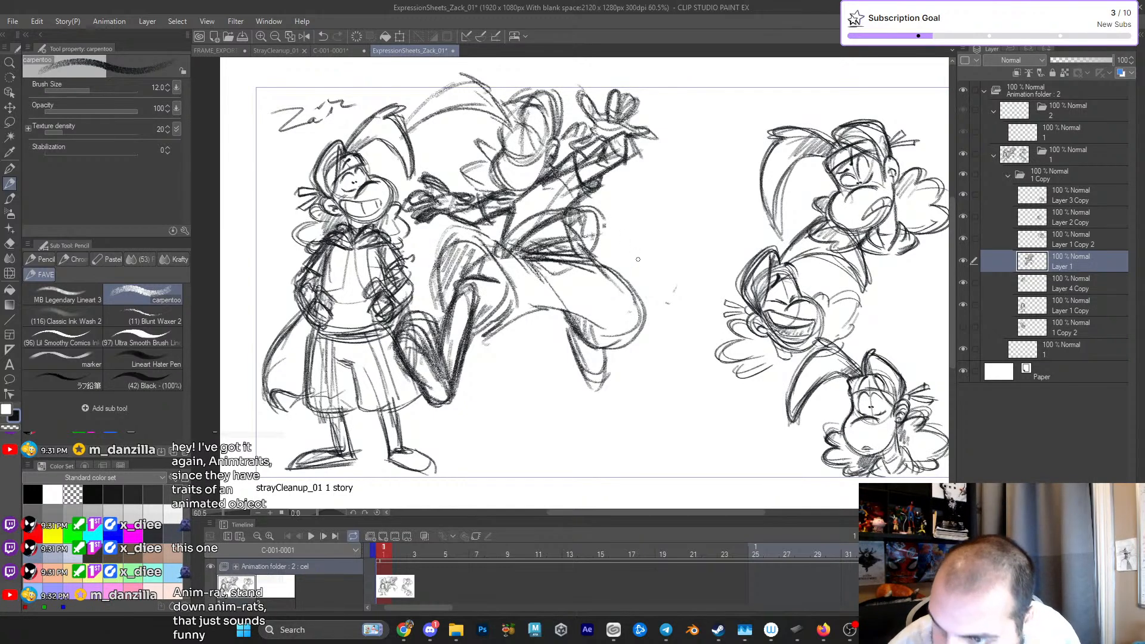
- Redraw the leaping figure's long sweeping hair lock with darker strokes and a rounded tip
{"action": "left_click_drag", "start_coordinate": [639, 262], "coordinate": [638, 330]}
{"action": "left_click_drag", "start_coordinate": [399, 220], "coordinate": [511, 200]}
{"action": "left_click_drag", "start_coordinate": [400, 201], "coordinate": [480, 153]}
{"action": "mouse_move", "coordinate": [478, 157]}
{"action": "left_mouse_down"}
{"action": "mouse_move", "coordinate": [462, 141]}
{"action": "mouse_move", "coordinate": [515, 185]}
{"action": "left_mouse_up"}
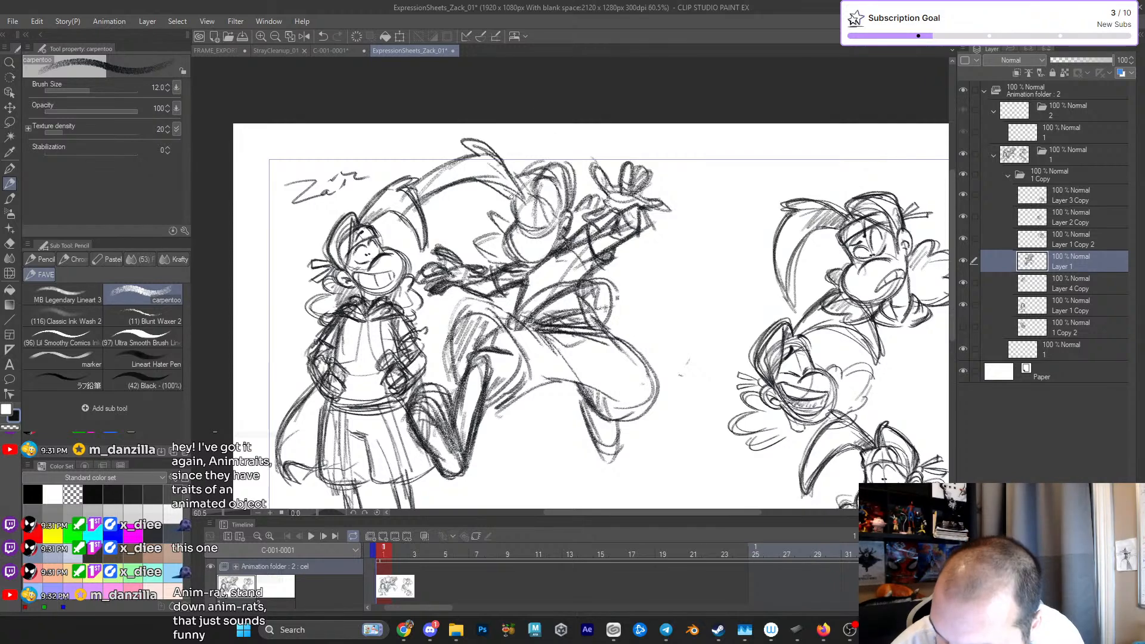
- Sketch a narrow oval collar under the leaping figure's chin, undoing the unwanted strokes
{"action": "scroll", "coordinate": [510, 195], "scroll_direction": "up", "scroll_amount": 4}
{"action": "mouse_move", "coordinate": [484, 208]}
{"action": "left_mouse_down"}
{"action": "mouse_move", "coordinate": [476, 233]}
{"action": "mouse_move", "coordinate": [507, 244]}
{"action": "mouse_move", "coordinate": [533, 217]}
{"action": "left_mouse_up"}
{"action": "mouse_move", "coordinate": [475, 270]}
{"action": "left_mouse_down"}
{"action": "mouse_move", "coordinate": [524, 268]}
{"action": "mouse_move", "coordinate": [484, 327]}
{"action": "mouse_move", "coordinate": [558, 291]}
{"action": "mouse_move", "coordinate": [565, 250]}
{"action": "left_mouse_up"}
{"action": "key", "text": "ctrl+z"}
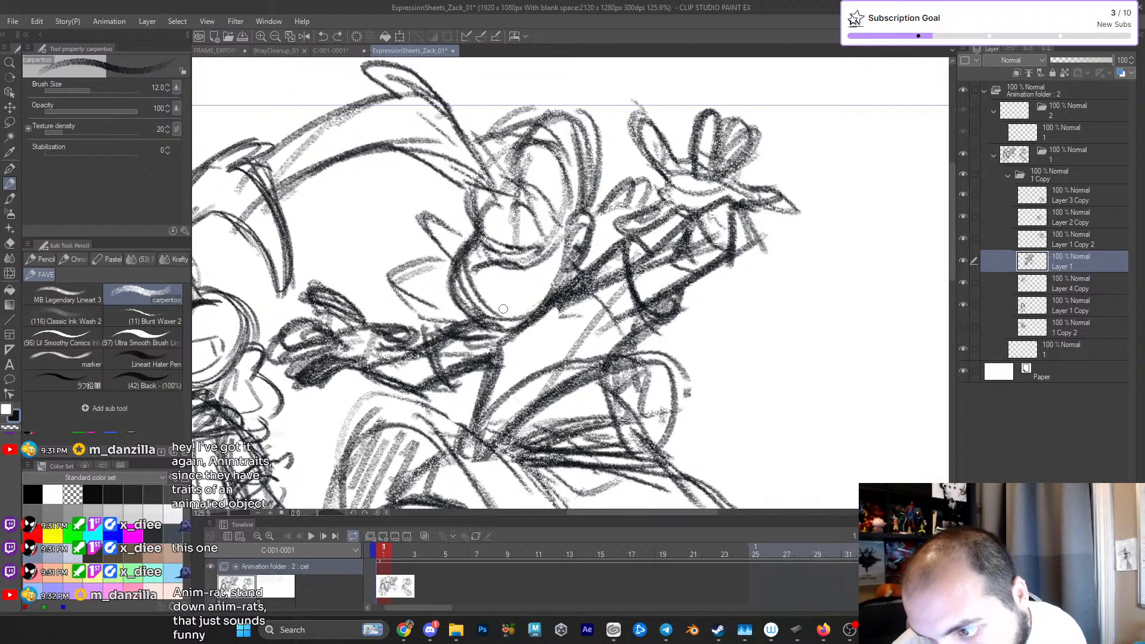
{"action": "mouse_move", "coordinate": [489, 311]}
{"action": "left_mouse_down"}
{"action": "mouse_move", "coordinate": [559, 282]}
{"action": "mouse_move", "coordinate": [529, 310]}
{"action": "mouse_move", "coordinate": [540, 295]}
{"action": "mouse_move", "coordinate": [548, 306]}
{"action": "mouse_move", "coordinate": [498, 316]}
{"action": "mouse_move", "coordinate": [545, 302]}
{"action": "left_mouse_up"}
{"action": "key", "text": "ctrl+z"}
{"action": "key", "text": "ctrl+z"}
{"action": "key", "text": "ctrl+z"}
{"action": "key", "text": "ctrl+z"}
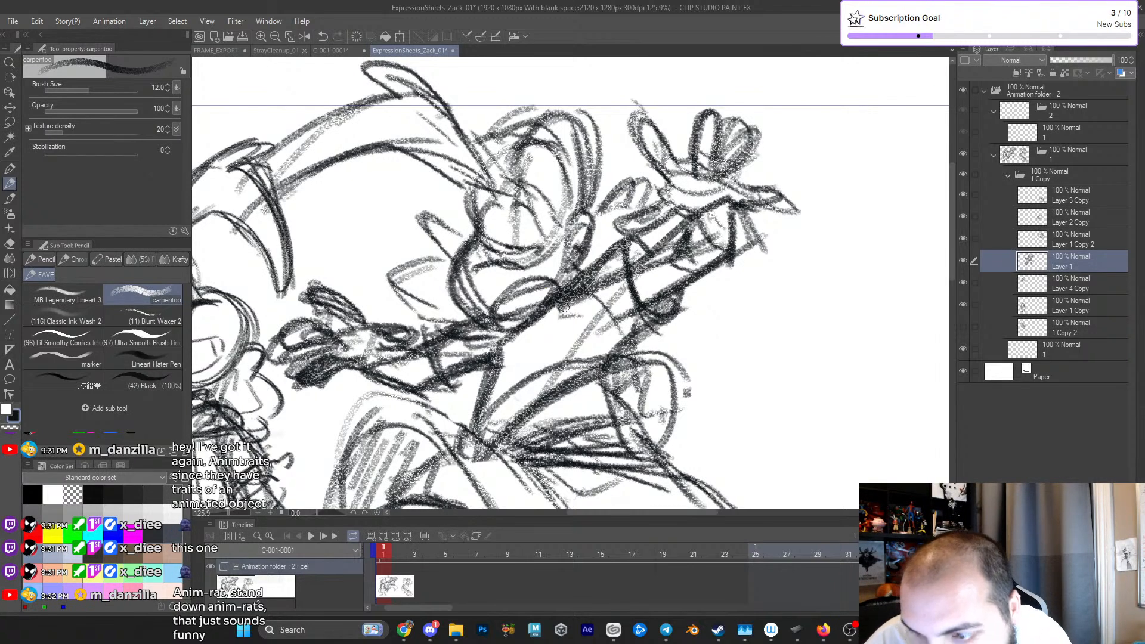
- Rotate the whole leaping figure by about -20.7 degrees, scale it to 86 percent and apply the transformation
{"action": "left_click_drag", "start_coordinate": [557, 309], "coordinate": [510, 312]}
{"action": "left_click_drag", "start_coordinate": [638, 322], "coordinate": [639, 236]}
{"action": "left_click_drag", "start_coordinate": [655, 263], "coordinate": [640, 253]}
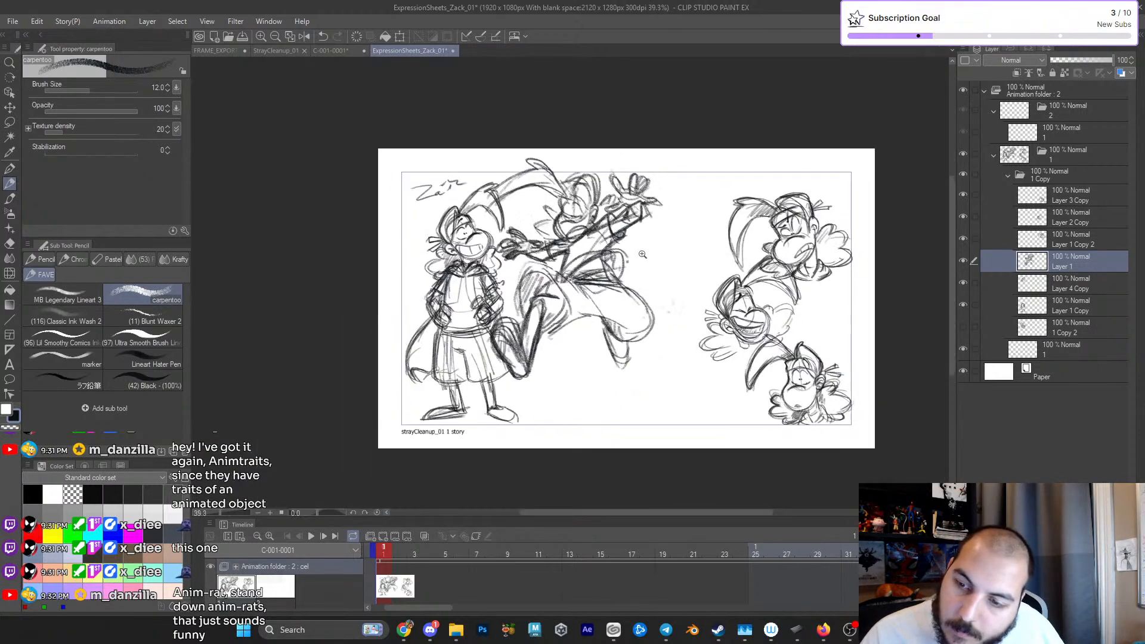
{"action": "key", "text": "ctrl+t"}
{"action": "mouse_move", "coordinate": [679, 157]}
{"action": "left_mouse_down"}
{"action": "mouse_move", "coordinate": [630, 211]}
{"action": "mouse_move", "coordinate": [690, 138]}
{"action": "mouse_move", "coordinate": [658, 100]}
{"action": "left_mouse_up"}
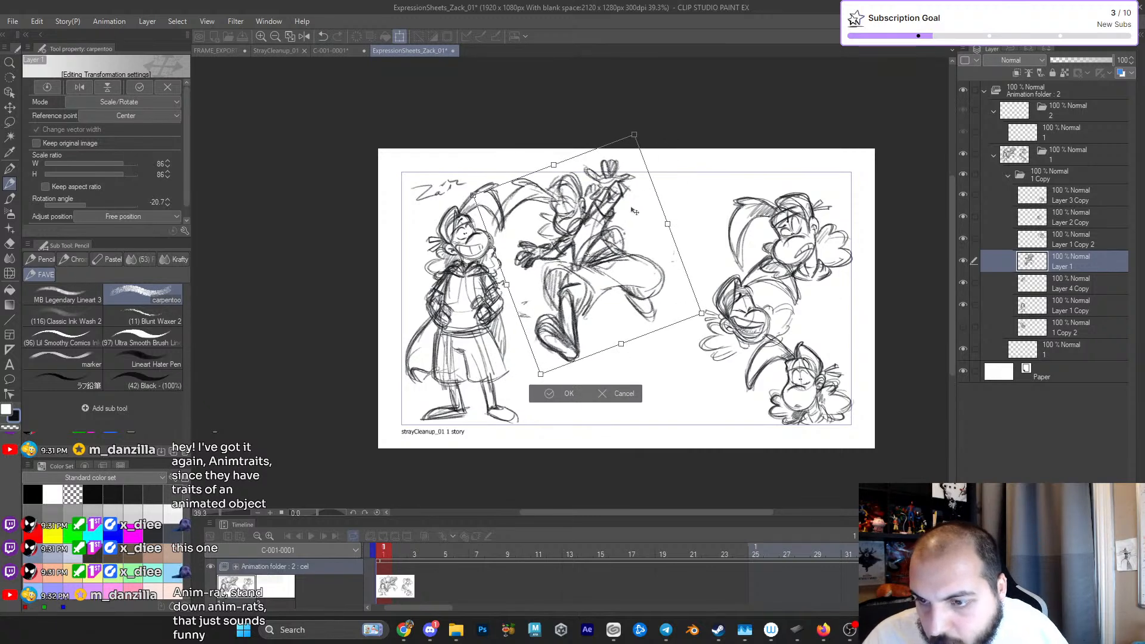
{"action": "left_click", "coordinate": [568, 394]}
{"action": "scroll", "coordinate": [598, 238], "scroll_direction": "up", "scroll_amount": 3}
{"action": "left_click_drag", "start_coordinate": [598, 239], "coordinate": [612, 272]}
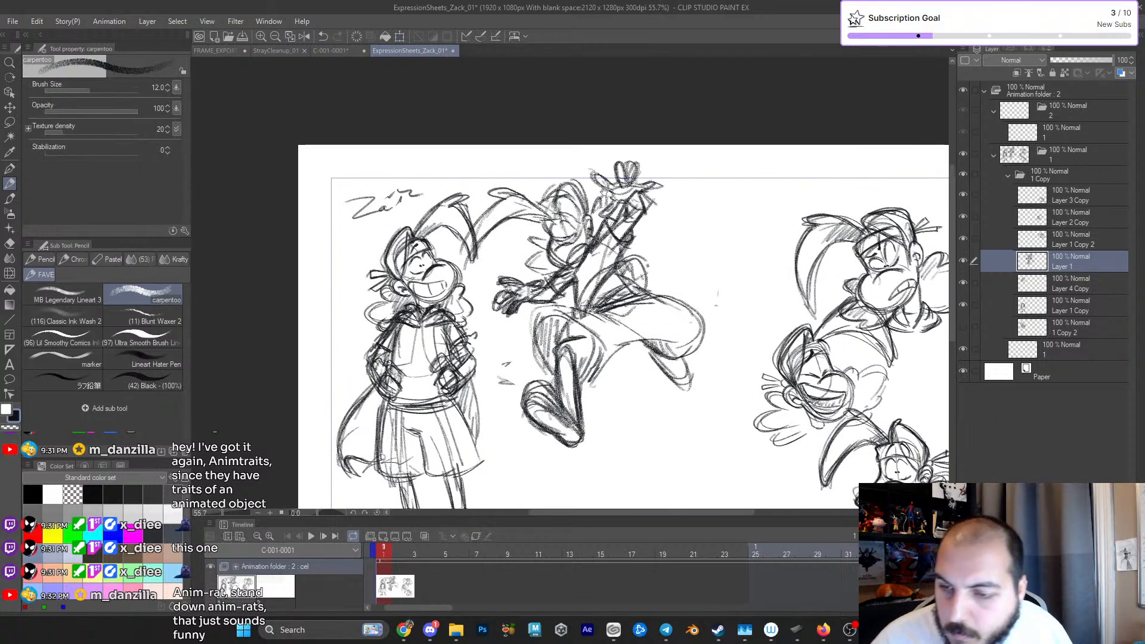
- Lasso the leaping figure's head and long hair lock, reposition them with a transform, and deselect
{"action": "left_click", "coordinate": [9, 122]}
{"action": "mouse_move", "coordinate": [504, 160]}
{"action": "left_mouse_down"}
{"action": "mouse_move", "coordinate": [456, 226]}
{"action": "mouse_move", "coordinate": [517, 261]}
{"action": "mouse_move", "coordinate": [564, 264]}
{"action": "mouse_move", "coordinate": [588, 255]}
{"action": "mouse_move", "coordinate": [601, 226]}
{"action": "left_mouse_up"}
{"action": "left_click_drag", "start_coordinate": [591, 178], "coordinate": [614, 179]}
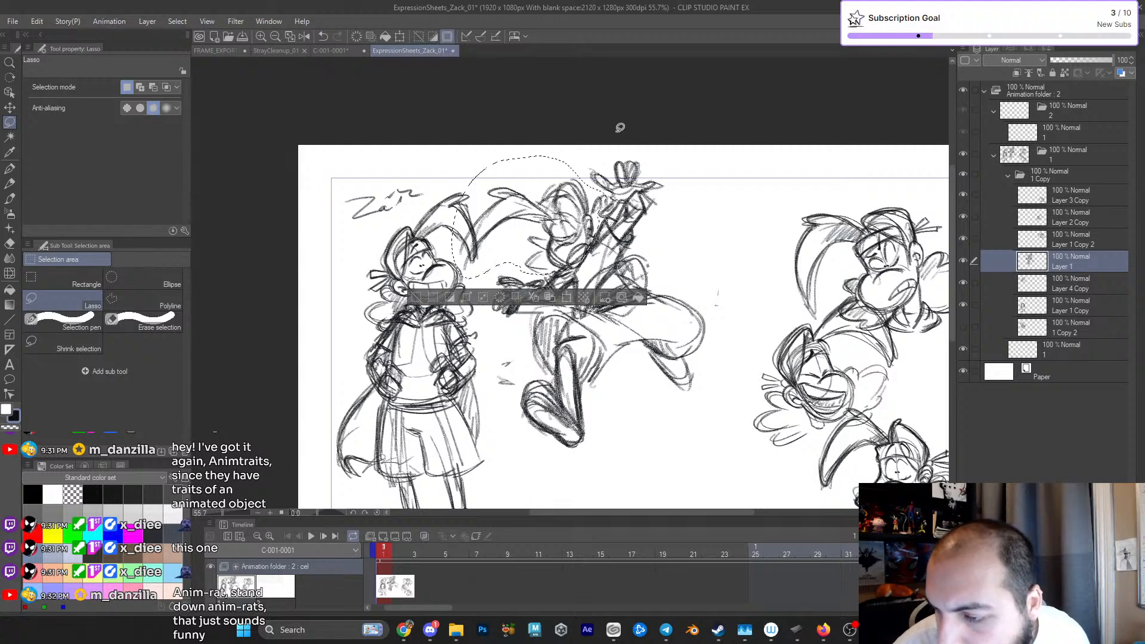
{"action": "left_click", "coordinate": [568, 301]}
{"action": "left_click_drag", "start_coordinate": [704, 156], "coordinate": [705, 159]}
{"action": "left_click_drag", "start_coordinate": [583, 264], "coordinate": [590, 246]}
{"action": "left_click", "coordinate": [515, 296]}
{"action": "scroll", "coordinate": [571, 263], "scroll_direction": "up", "scroll_amount": 2}
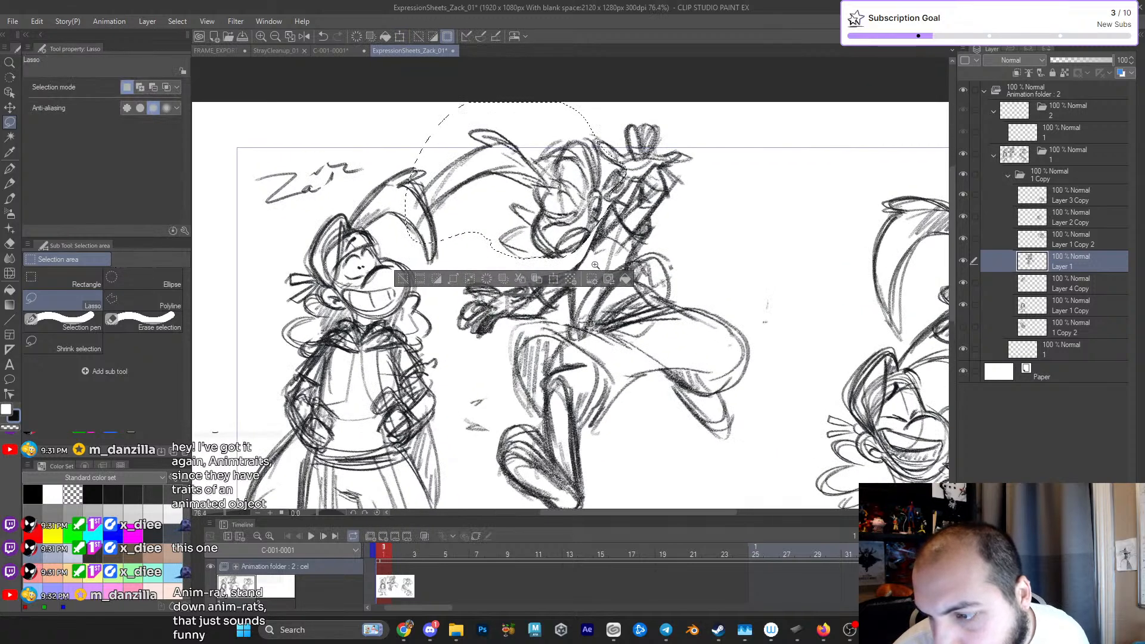
{"action": "key", "text": "ctrl+d"}
- Redraw the leaping figure's eyes, face outline, headband hair and fluffy side tufts with darker pencil strokes
{"action": "scroll", "coordinate": [569, 206], "scroll_direction": "up", "scroll_amount": 2}
{"action": "key", "text": "e"}
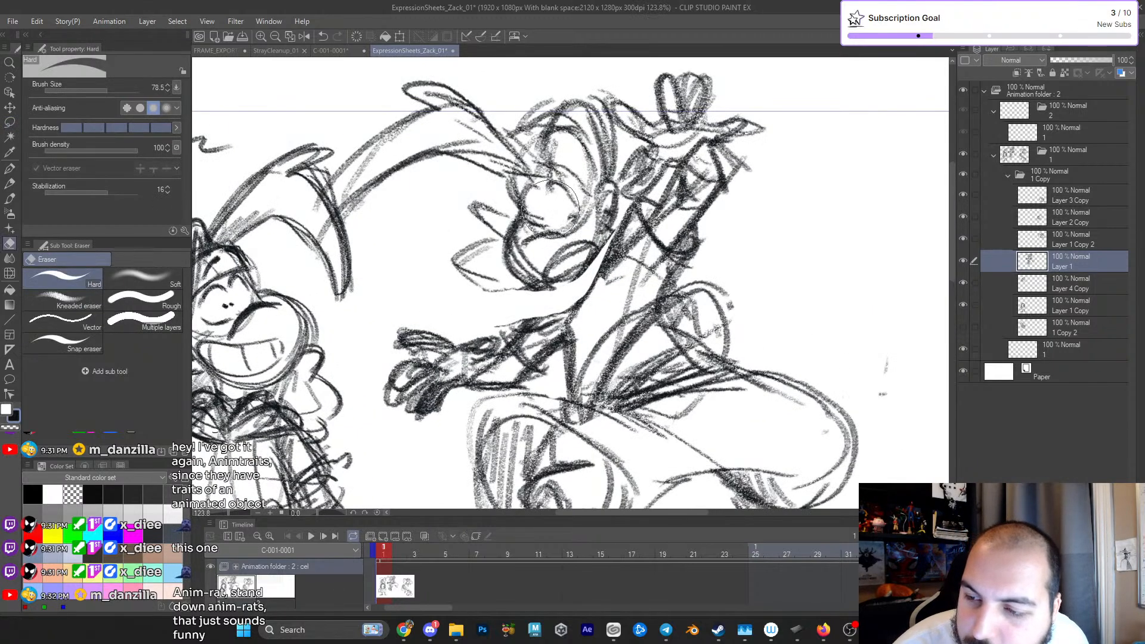
{"action": "key", "text": "p"}
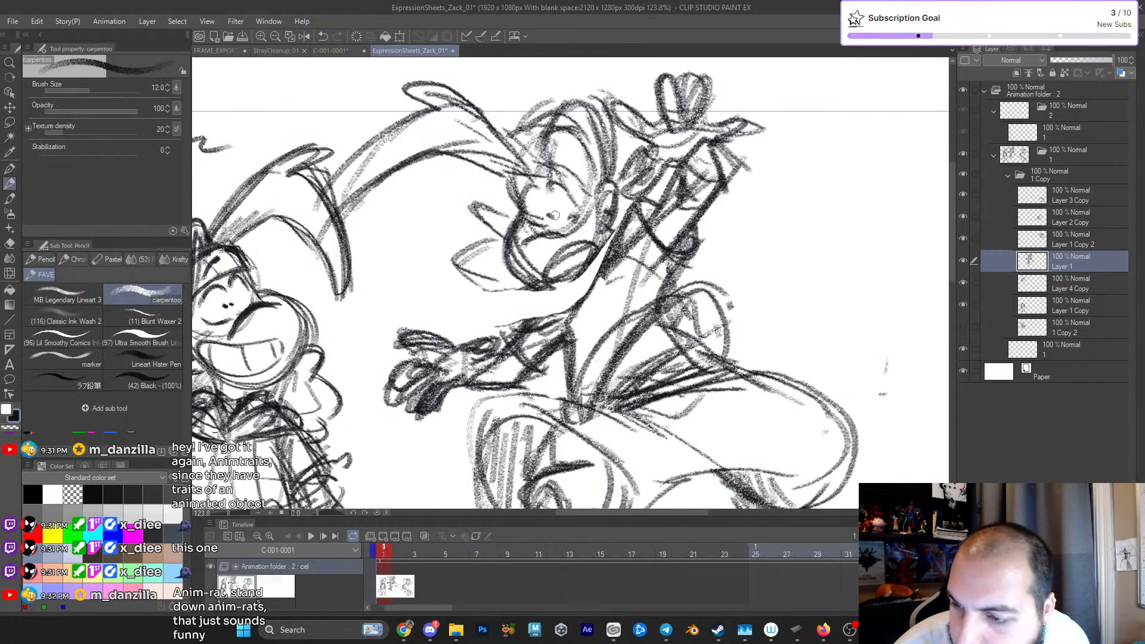
{"action": "key", "text": "ctrl+z"}
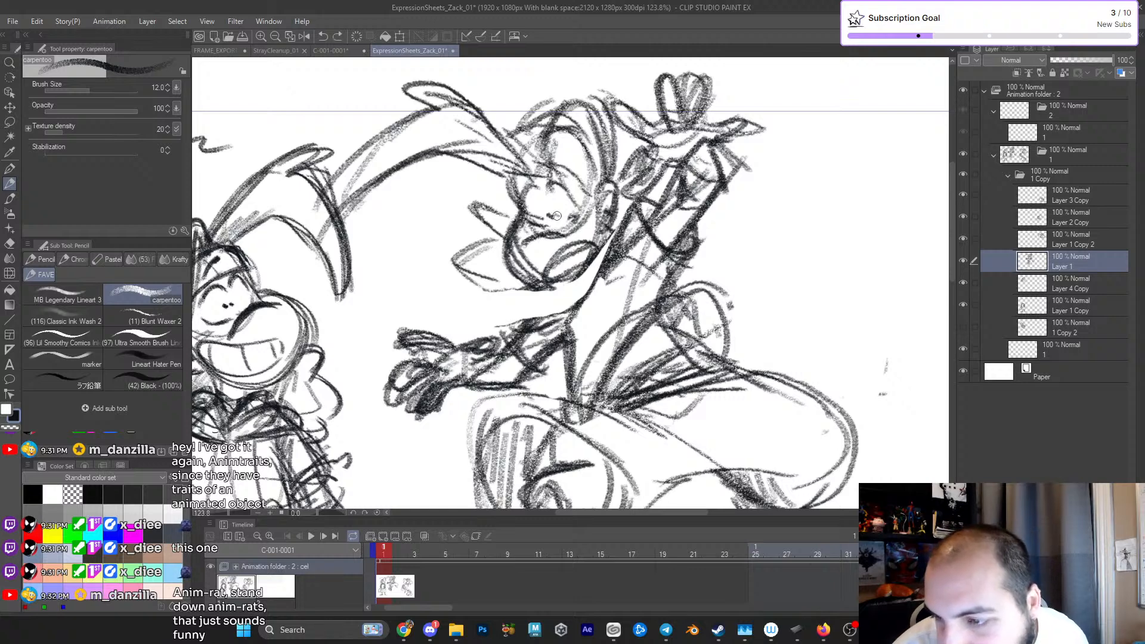
{"action": "mouse_move", "coordinate": [533, 292]}
{"action": "left_mouse_down"}
{"action": "mouse_move", "coordinate": [578, 295]}
{"action": "mouse_move", "coordinate": [581, 276]}
{"action": "mouse_move", "coordinate": [577, 304]}
{"action": "left_mouse_up"}
{"action": "mouse_move", "coordinate": [577, 305]}
{"action": "left_mouse_down"}
{"action": "mouse_move", "coordinate": [600, 258]}
{"action": "mouse_move", "coordinate": [588, 300]}
{"action": "left_mouse_up"}
{"action": "left_click_drag", "start_coordinate": [643, 268], "coordinate": [778, 250]}
{"action": "mouse_move", "coordinate": [543, 280]}
{"action": "left_mouse_down"}
{"action": "mouse_move", "coordinate": [559, 267]}
{"action": "mouse_move", "coordinate": [544, 263]}
{"action": "left_mouse_up"}
{"action": "left_click_drag", "start_coordinate": [540, 275], "coordinate": [513, 287]}
{"action": "mouse_move", "coordinate": [444, 269]}
{"action": "left_mouse_down"}
{"action": "mouse_move", "coordinate": [499, 282]}
{"action": "mouse_move", "coordinate": [531, 274]}
{"action": "mouse_move", "coordinate": [507, 301]}
{"action": "left_mouse_up"}
{"action": "left_click_drag", "start_coordinate": [650, 320], "coordinate": [630, 282]}
{"action": "left_click_drag", "start_coordinate": [630, 282], "coordinate": [698, 271]}
{"action": "left_click_drag", "start_coordinate": [558, 231], "coordinate": [633, 323]}
{"action": "left_click_drag", "start_coordinate": [538, 226], "coordinate": [574, 252]}
{"action": "mouse_move", "coordinate": [529, 218]}
{"action": "left_mouse_down"}
{"action": "mouse_move", "coordinate": [562, 195]}
{"action": "mouse_move", "coordinate": [536, 212]}
{"action": "left_mouse_up"}
{"action": "left_click_drag", "start_coordinate": [501, 256], "coordinate": [532, 313]}
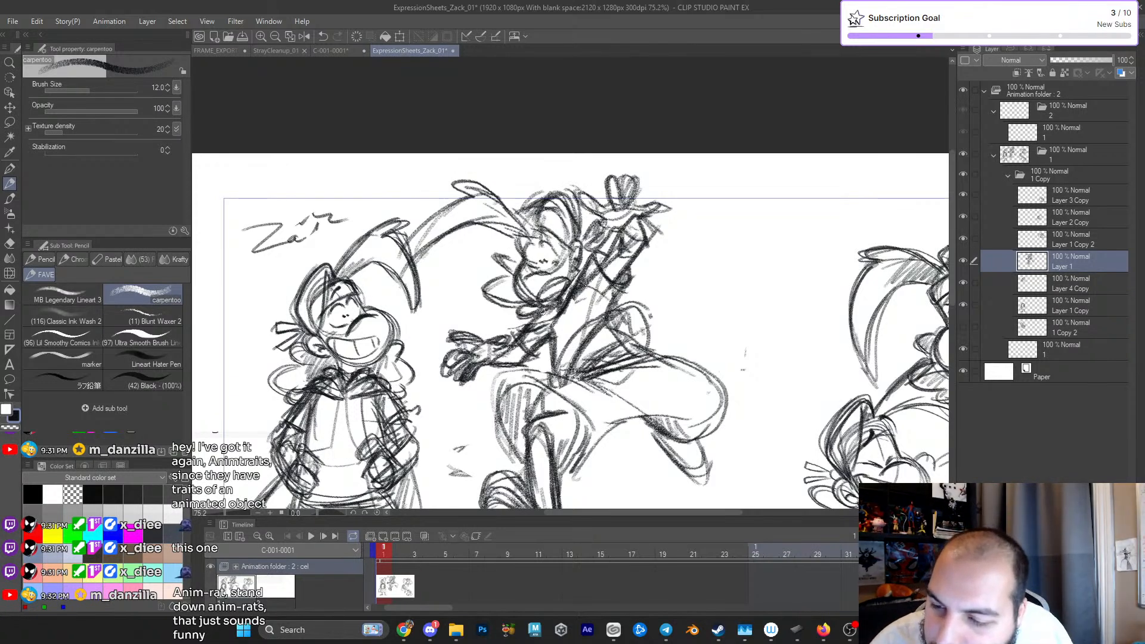
{"action": "scroll", "coordinate": [623, 279], "scroll_direction": "down", "scroll_amount": 2}
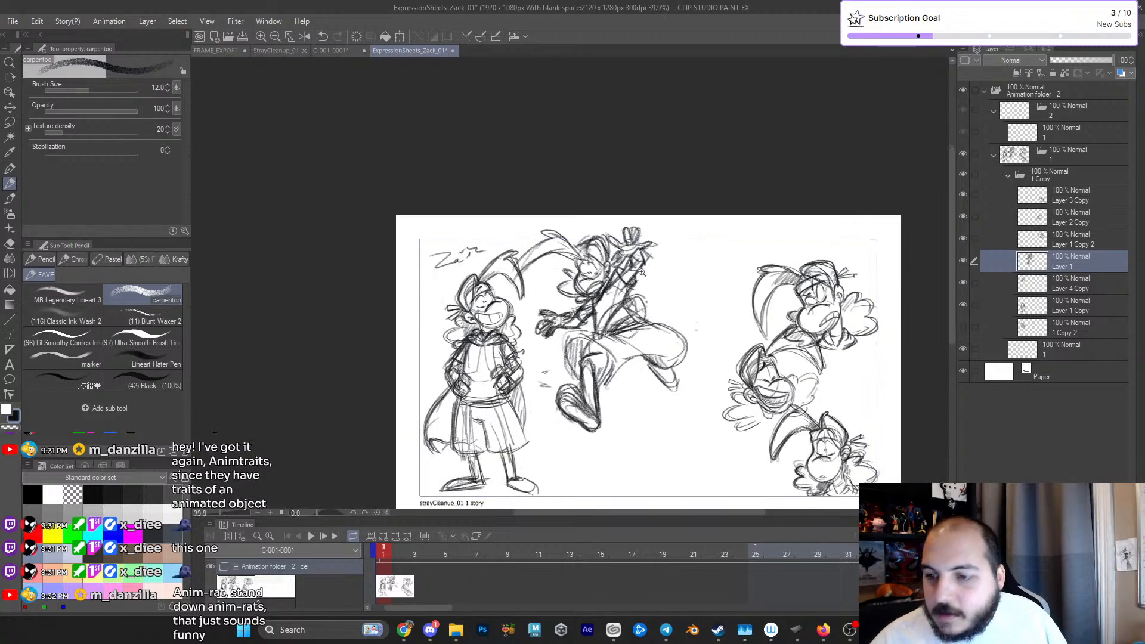
- Lasso the leaping figure's raised hand, rotate it about 15.4 degrees and reposition it above the forearm
{"action": "scroll", "coordinate": [636, 265], "scroll_direction": "up", "scroll_amount": 2}
{"action": "key", "text": "m"}
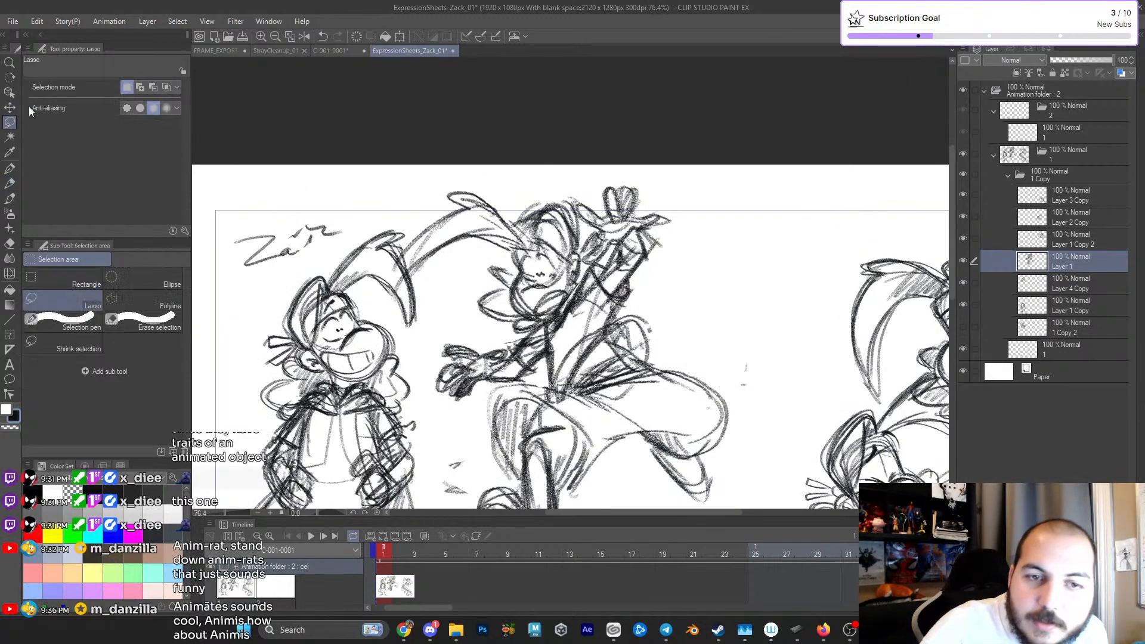
{"action": "mouse_move", "coordinate": [649, 165]}
{"action": "left_mouse_down"}
{"action": "mouse_move", "coordinate": [580, 180]}
{"action": "mouse_move", "coordinate": [585, 222]}
{"action": "left_mouse_up"}
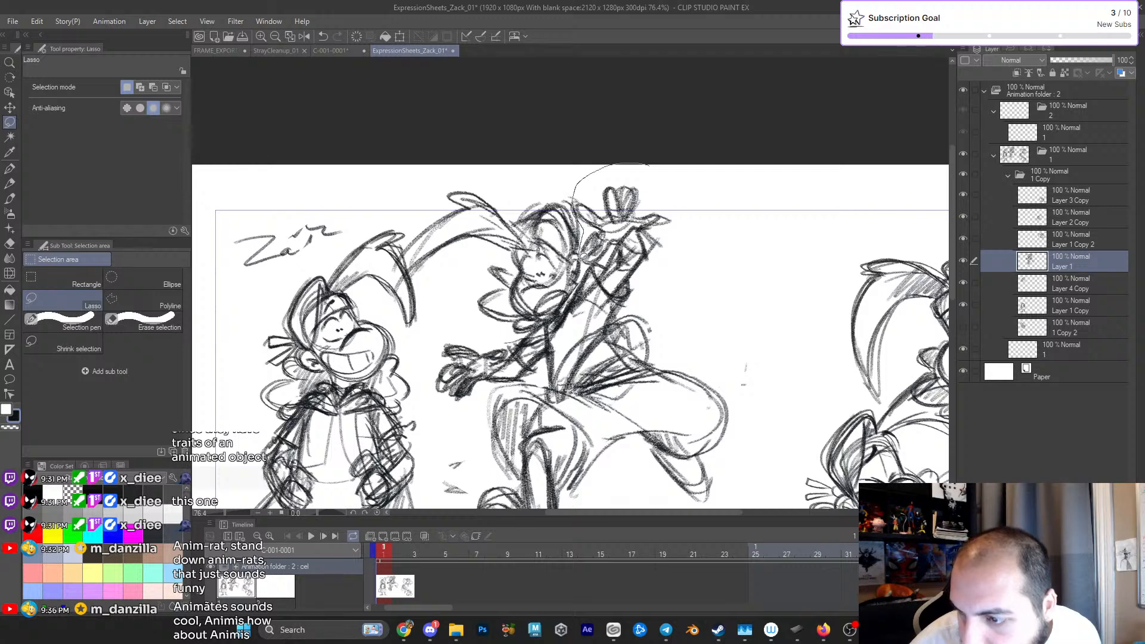
{"action": "left_click_drag", "start_coordinate": [614, 261], "coordinate": [693, 223]}
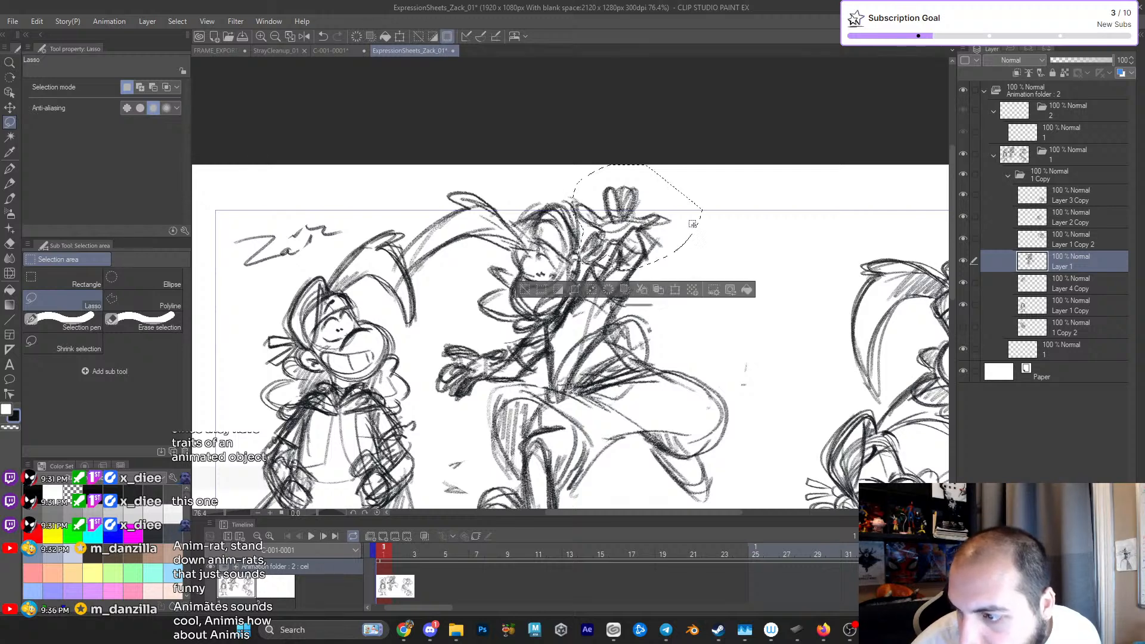
{"action": "left_click", "coordinate": [679, 290]}
{"action": "left_click_drag", "start_coordinate": [789, 194], "coordinate": [792, 230]}
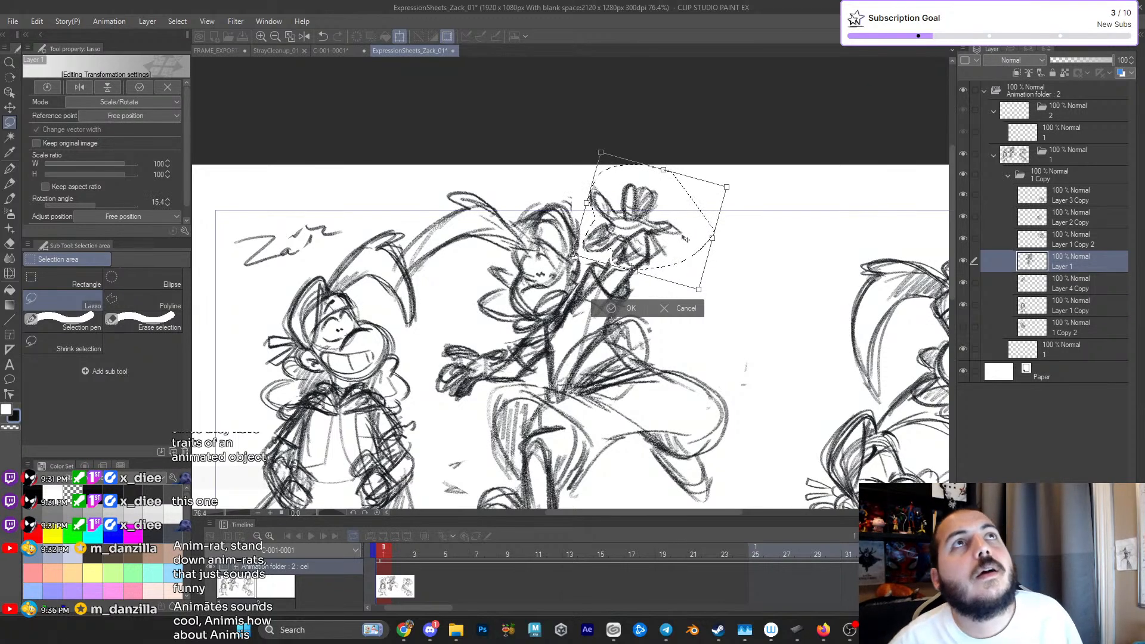
{"action": "left_click_drag", "start_coordinate": [644, 247], "coordinate": [638, 251]}
{"action": "key", "text": "Return"}
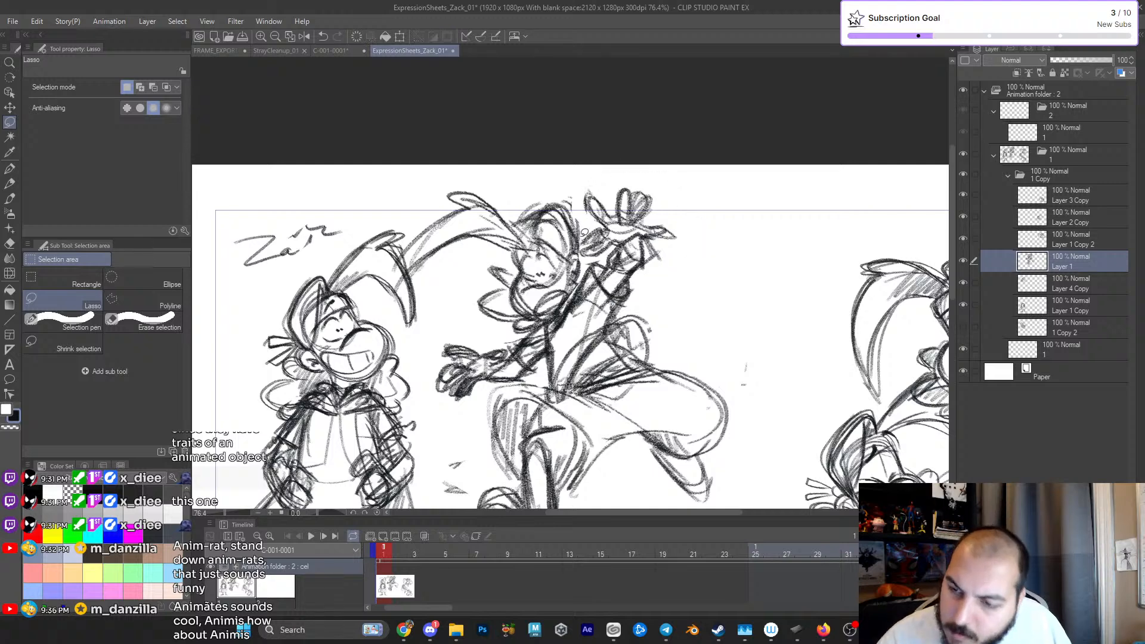
- Refine the fingers and wrist of the leaping figure's raised hand with pencil strokes
{"action": "key", "text": "p"}
{"action": "key", "text": "p"}
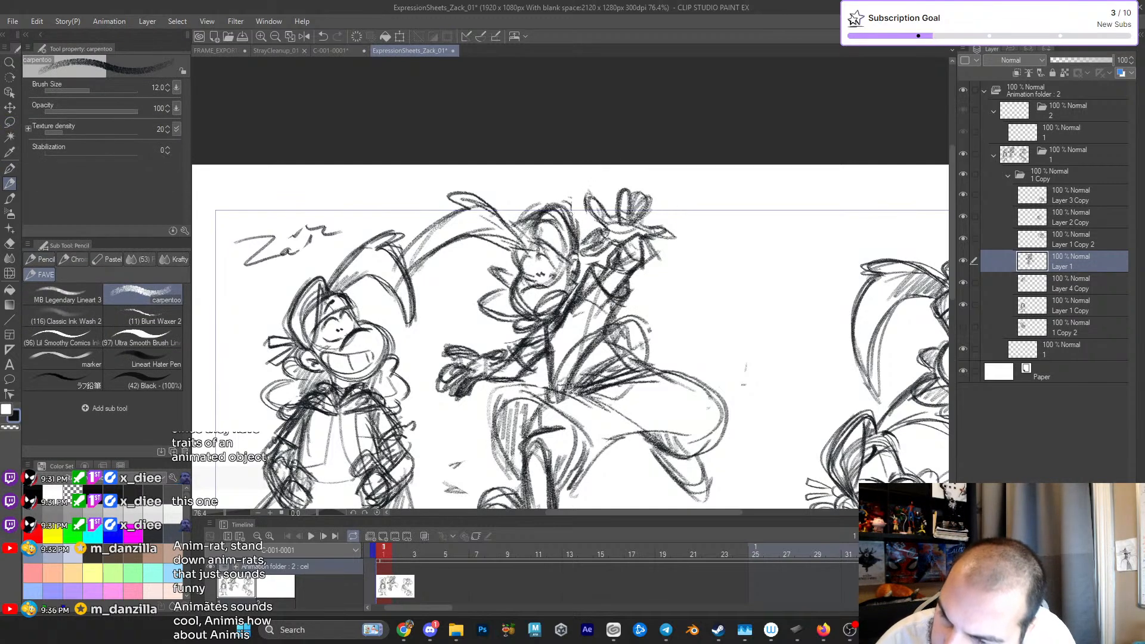
{"action": "mouse_move", "coordinate": [609, 240]}
{"action": "left_mouse_down"}
{"action": "mouse_move", "coordinate": [582, 255]}
{"action": "mouse_move", "coordinate": [624, 239]}
{"action": "mouse_move", "coordinate": [597, 206]}
{"action": "left_mouse_up"}
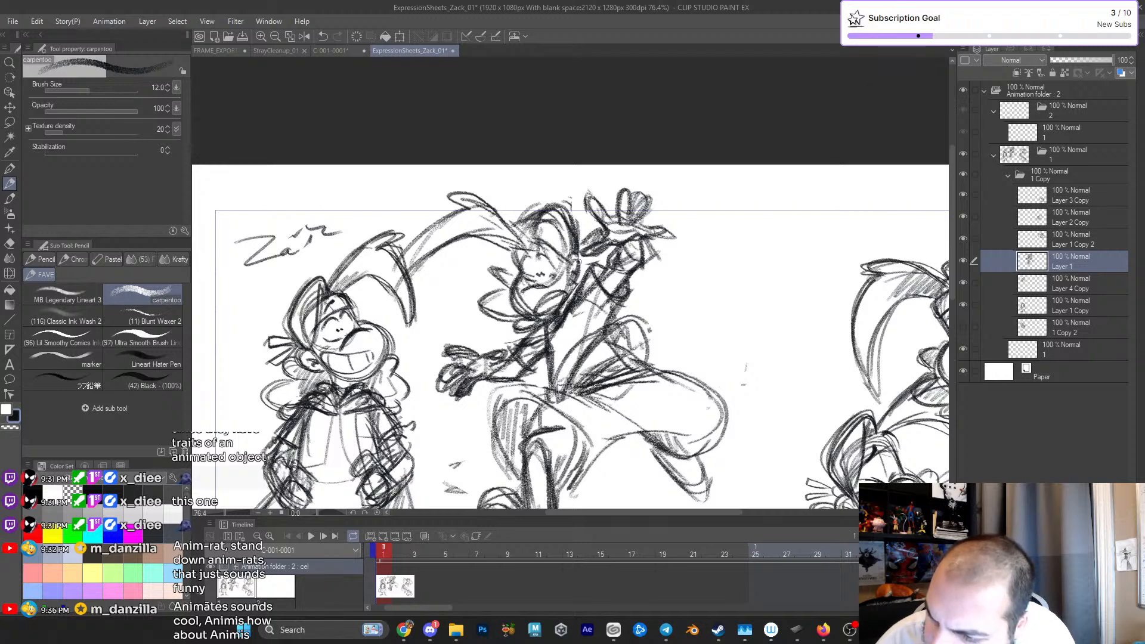
{"action": "mouse_move", "coordinate": [584, 258]}
{"action": "left_mouse_down"}
{"action": "mouse_move", "coordinate": [568, 281]}
{"action": "mouse_move", "coordinate": [607, 254]}
{"action": "left_mouse_up"}
{"action": "left_click_drag", "start_coordinate": [638, 313], "coordinate": [632, 215]}
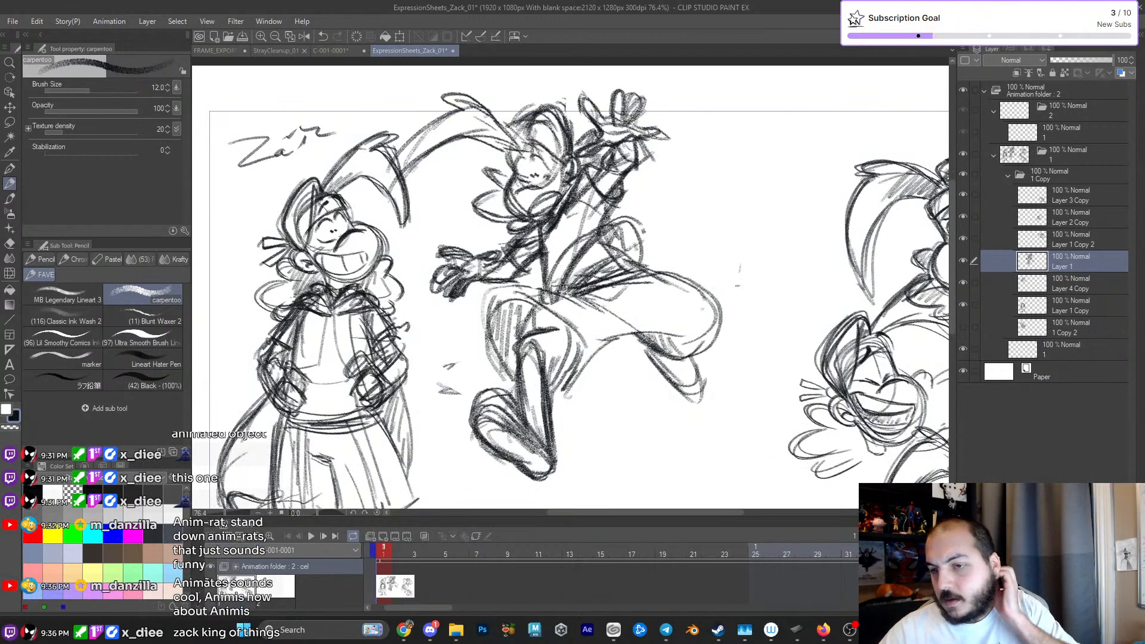
- Strengthen the leaping figure's torso, waist and raised sleeve with additional pencil strokes
{"action": "left_click_drag", "start_coordinate": [537, 227], "coordinate": [557, 290]}
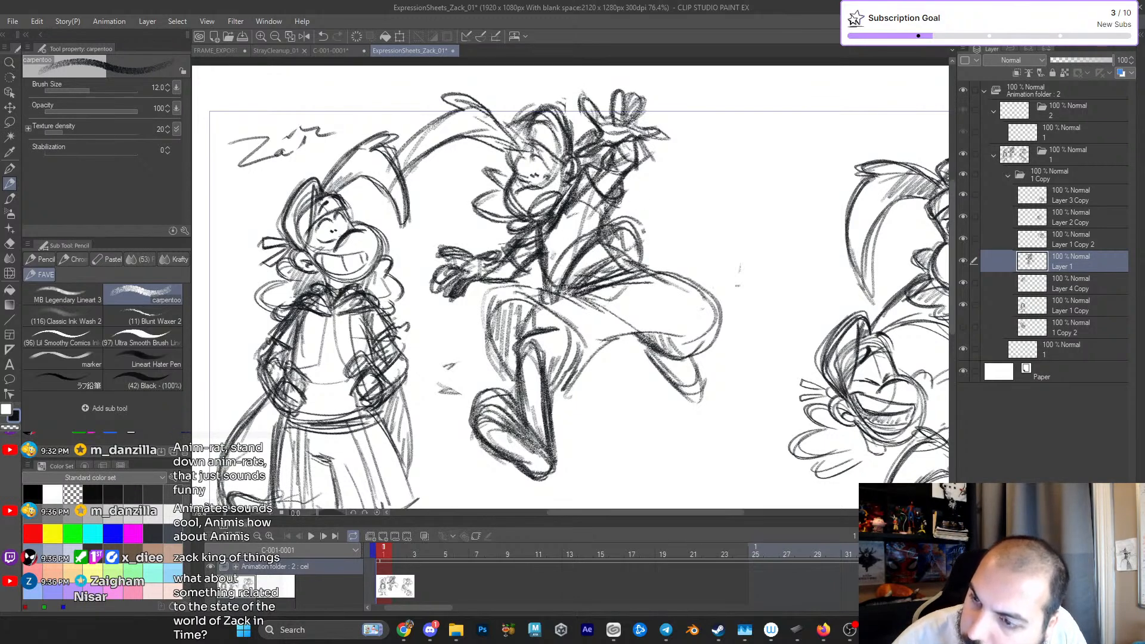
{"action": "left_click_drag", "start_coordinate": [592, 213], "coordinate": [608, 216]}
{"action": "mouse_move", "coordinate": [609, 149]}
{"action": "left_mouse_down"}
{"action": "mouse_move", "coordinate": [600, 171]}
{"action": "mouse_move", "coordinate": [623, 173]}
{"action": "left_mouse_up"}
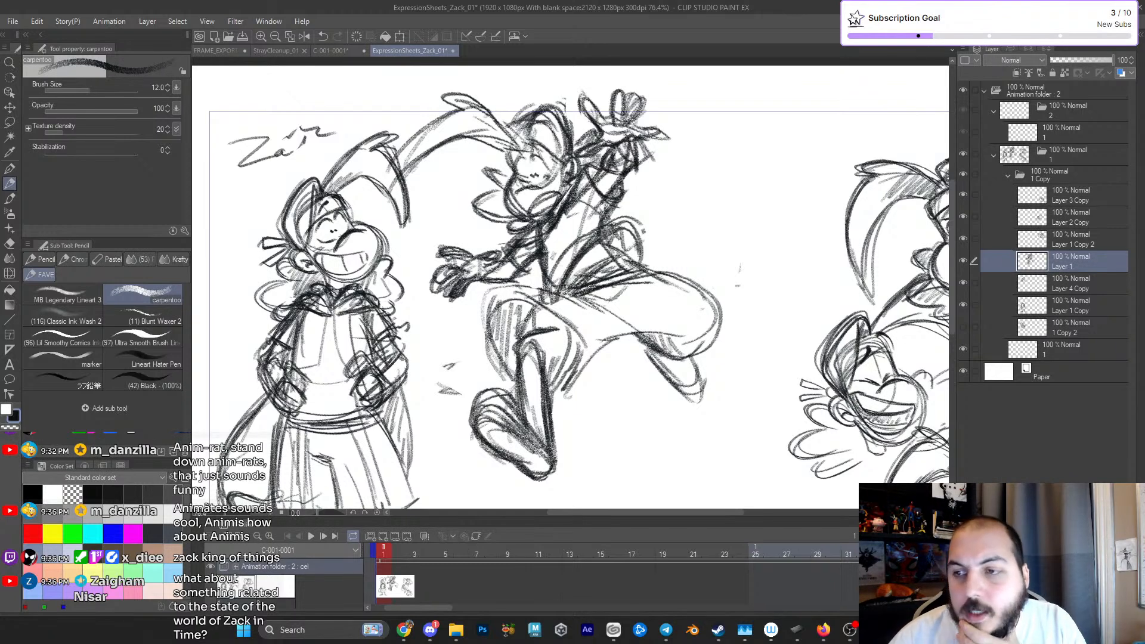
{"action": "mouse_move", "coordinate": [516, 137]}
{"action": "left_mouse_down"}
{"action": "mouse_move", "coordinate": [454, 157]}
{"action": "mouse_move", "coordinate": [518, 137]}
{"action": "mouse_move", "coordinate": [531, 118]}
{"action": "left_mouse_up"}
{"action": "mouse_move", "coordinate": [621, 215]}
{"action": "left_mouse_down"}
{"action": "mouse_move", "coordinate": [570, 346]}
{"action": "mouse_move", "coordinate": [562, 304]}
{"action": "left_mouse_up"}
{"action": "mouse_move", "coordinate": [557, 265]}
{"action": "left_mouse_down"}
{"action": "mouse_move", "coordinate": [562, 337]}
{"action": "mouse_move", "coordinate": [574, 292]}
{"action": "left_mouse_up"}
{"action": "mouse_move", "coordinate": [525, 232]}
{"action": "left_mouse_down"}
{"action": "mouse_move", "coordinate": [567, 253]}
{"action": "mouse_move", "coordinate": [588, 223]}
{"action": "left_mouse_up"}
{"action": "left_click_drag", "start_coordinate": [551, 296], "coordinate": [606, 257]}
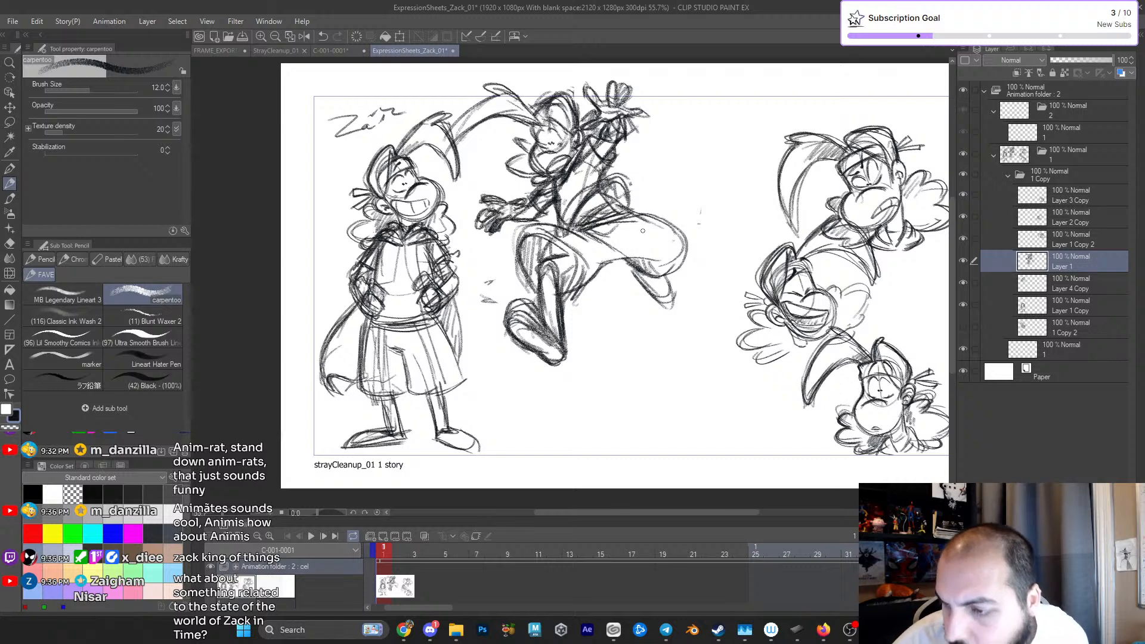
- Lasso the raised hand and forearm, rotate and move them outward away from the head, and deselect
{"action": "scroll", "coordinate": [713, 265], "scroll_direction": "down", "scroll_amount": 1}
{"action": "left_click_drag", "start_coordinate": [739, 225], "coordinate": [727, 250]}
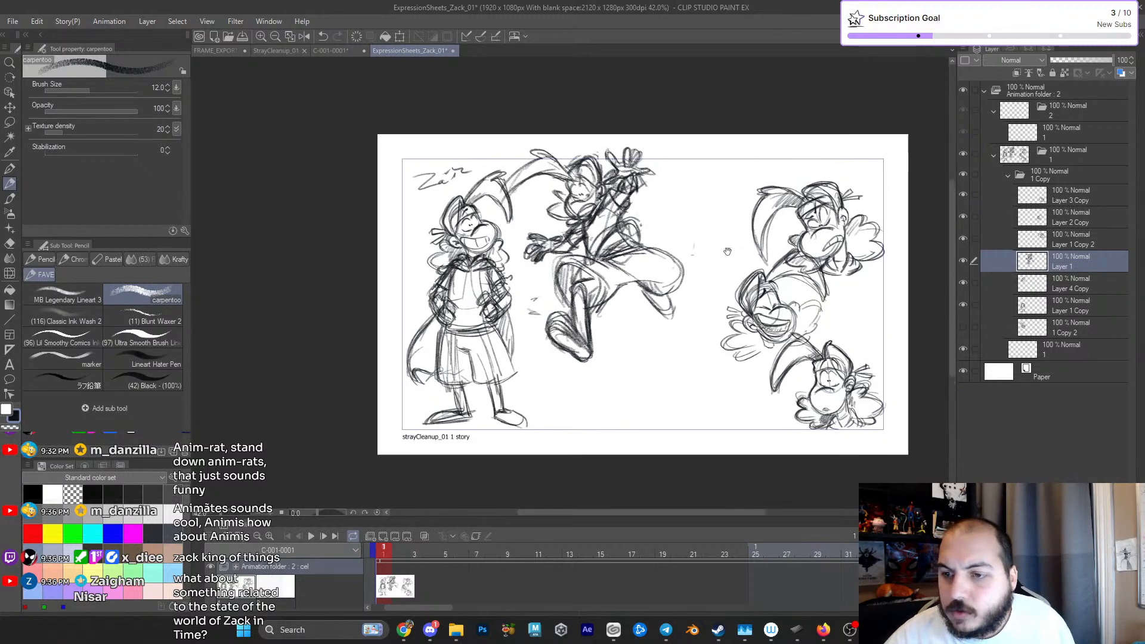
{"action": "scroll", "coordinate": [729, 251], "scroll_direction": "up", "scroll_amount": 1}
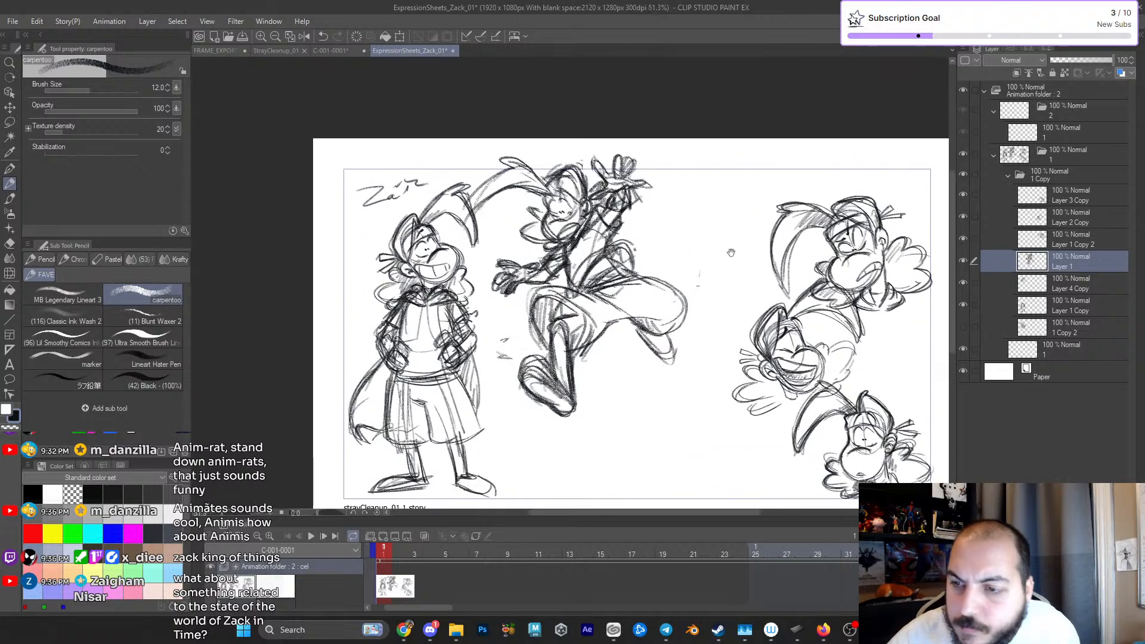
{"action": "left_click", "coordinate": [10, 122]}
{"action": "left_click_drag", "start_coordinate": [678, 268], "coordinate": [700, 284]}
{"action": "scroll", "coordinate": [700, 284], "scroll_direction": "up", "scroll_amount": 2}
{"action": "scroll", "coordinate": [700, 284], "scroll_direction": "up", "scroll_amount": 1}
{"action": "left_click_drag", "start_coordinate": [681, 237], "coordinate": [646, 290]}
{"action": "mouse_move", "coordinate": [626, 159]}
{"action": "left_mouse_down"}
{"action": "mouse_move", "coordinate": [596, 152]}
{"action": "mouse_move", "coordinate": [528, 197]}
{"action": "mouse_move", "coordinate": [536, 242]}
{"action": "mouse_move", "coordinate": [525, 305]}
{"action": "mouse_move", "coordinate": [654, 238]}
{"action": "mouse_move", "coordinate": [636, 170]}
{"action": "left_mouse_up"}
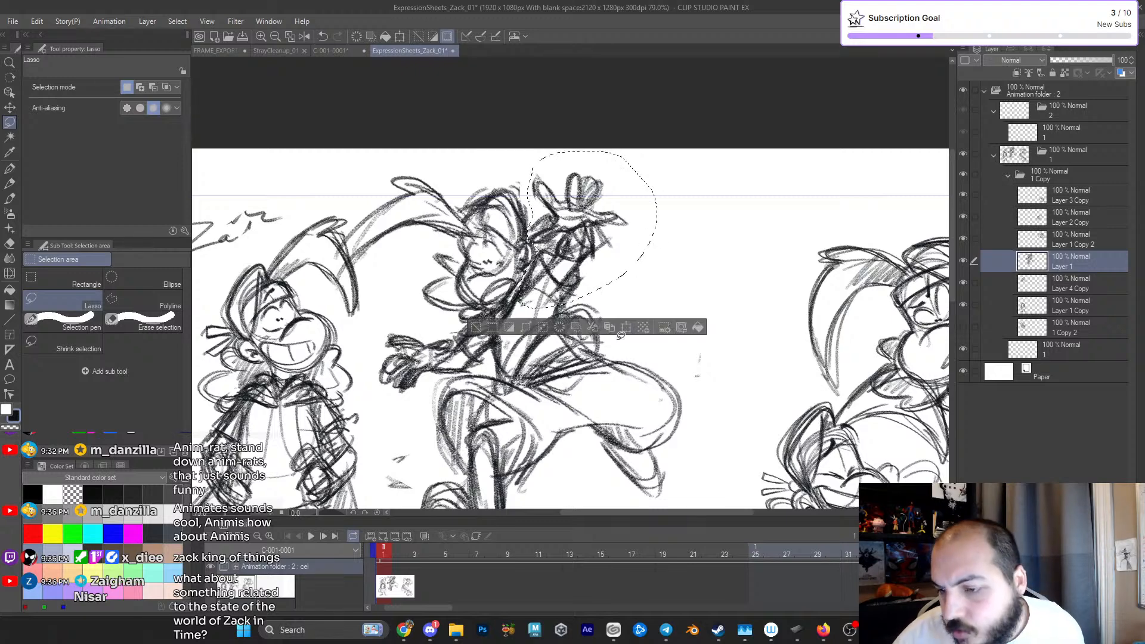
{"action": "left_click", "coordinate": [621, 328]}
{"action": "left_click_drag", "start_coordinate": [533, 304], "coordinate": [532, 303]}
{"action": "left_click_drag", "start_coordinate": [671, 173], "coordinate": [702, 219]}
{"action": "left_click_drag", "start_coordinate": [661, 264], "coordinate": [664, 262]}
{"action": "left_click", "coordinate": [589, 363]}
{"action": "key", "text": "ctrl+d"}
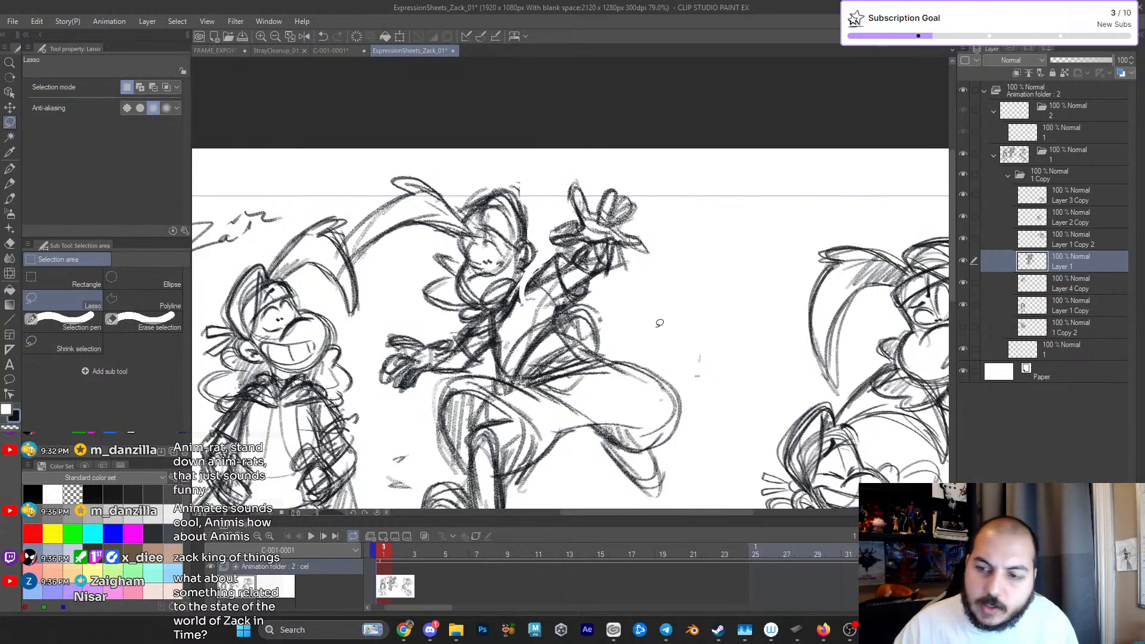
- Redraw the broken lines where the raised arm meets the torso and clean up around the hand
{"action": "key", "text": "p"}
{"action": "key", "text": "p"}
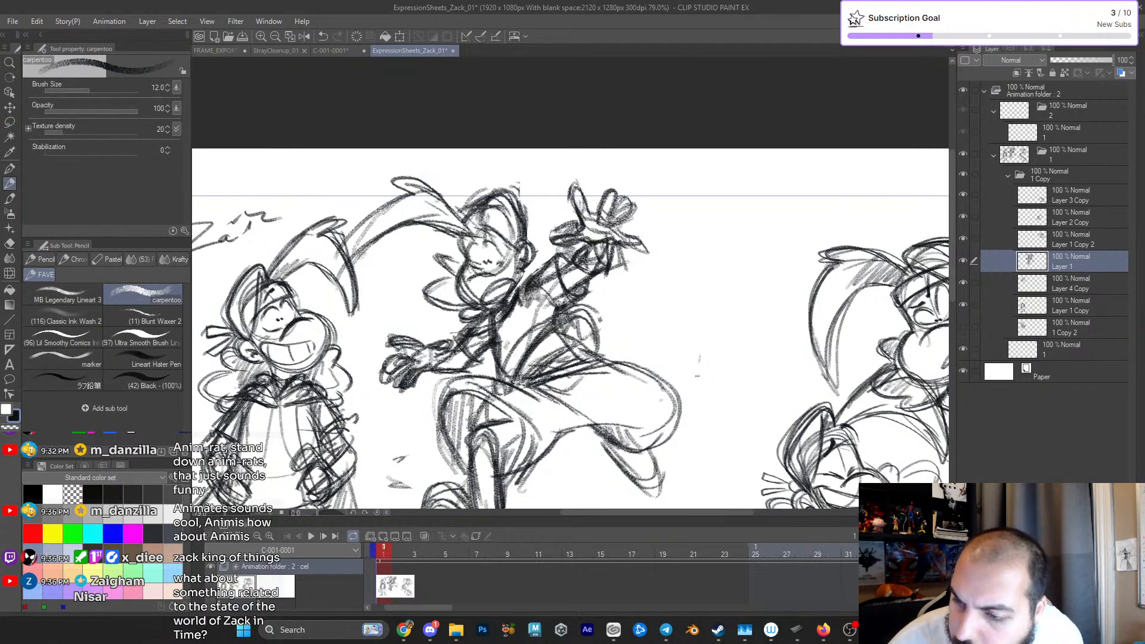
{"action": "key", "text": "e"}
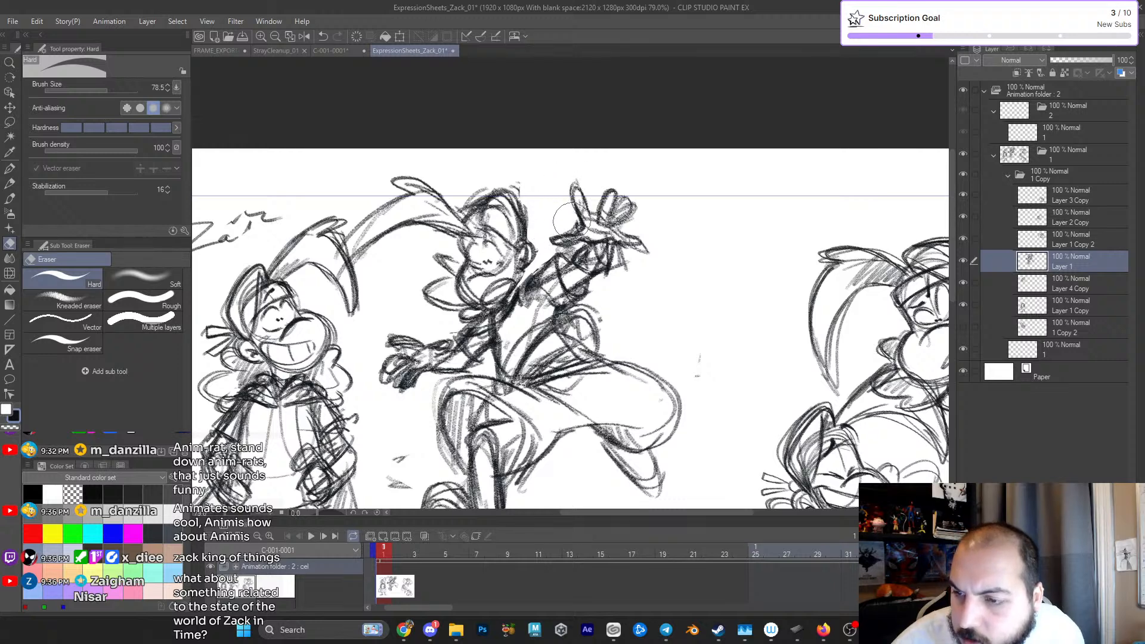
{"action": "scroll", "coordinate": [635, 175], "scroll_direction": "down", "scroll_amount": 4}
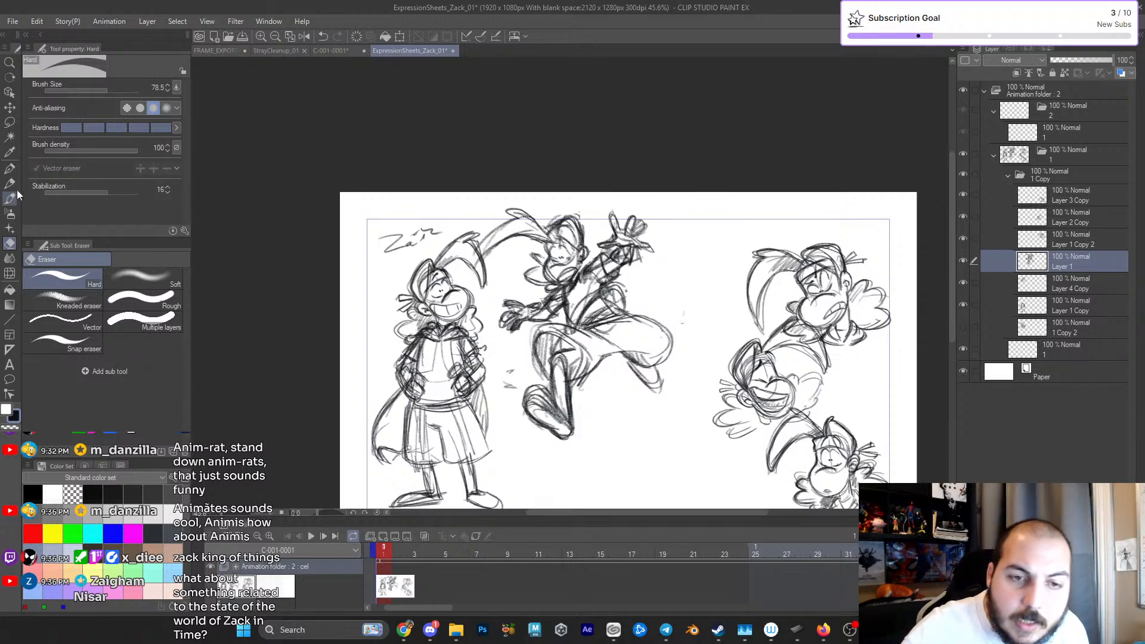
- Sketch the shoulder contour between the leaping figure's head and raised arm and darken the upper arm lines
{"action": "key", "text": "p"}
{"action": "left_click_drag", "start_coordinate": [623, 307], "coordinate": [640, 313]}
{"action": "scroll", "coordinate": [639, 314], "scroll_direction": "up", "scroll_amount": 4}
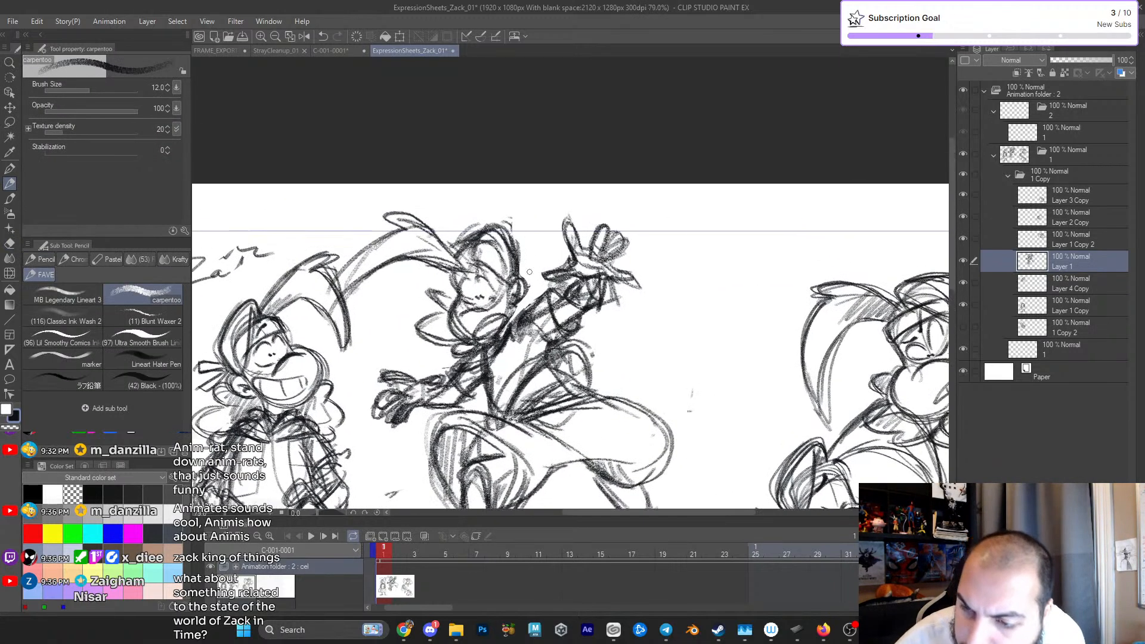
{"action": "left_click_drag", "start_coordinate": [507, 325], "coordinate": [540, 289]}
{"action": "mouse_move", "coordinate": [512, 335]}
{"action": "left_mouse_down"}
{"action": "mouse_move", "coordinate": [536, 302]}
{"action": "mouse_move", "coordinate": [561, 322]}
{"action": "left_mouse_up"}
{"action": "left_click_drag", "start_coordinate": [656, 322], "coordinate": [653, 279]}
{"action": "mouse_move", "coordinate": [441, 267]}
{"action": "left_mouse_down"}
{"action": "mouse_move", "coordinate": [475, 225]}
{"action": "mouse_move", "coordinate": [410, 228]}
{"action": "left_mouse_up"}
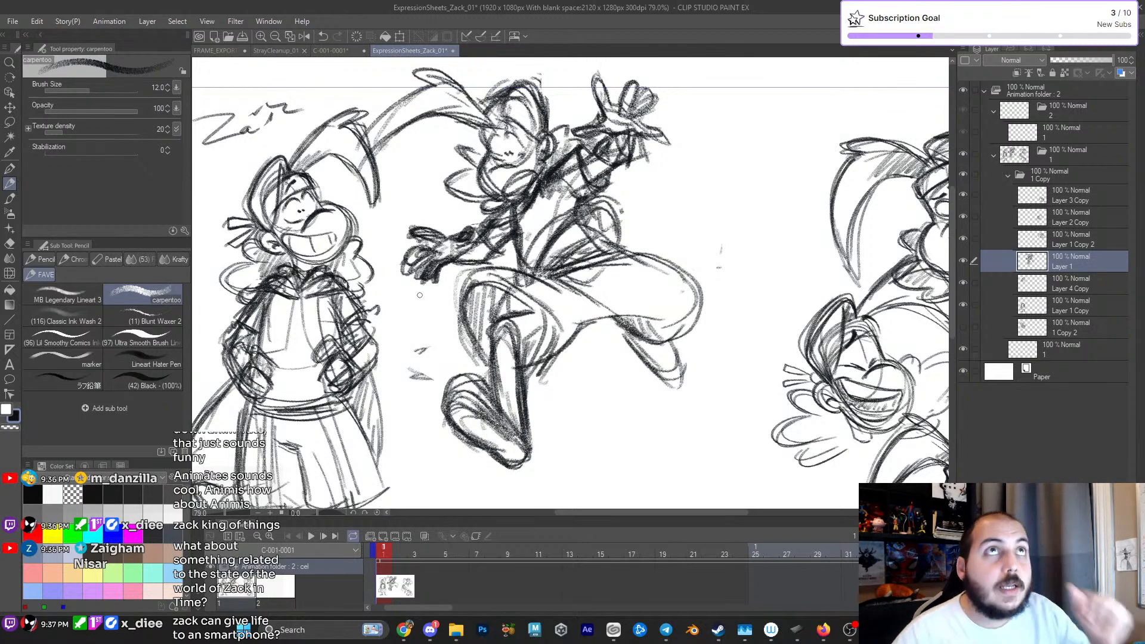
- Scale down the whole leaping figure and place it near the page's upper edge beside the standing character
{"action": "scroll", "coordinate": [420, 295], "scroll_direction": "down", "scroll_amount": 2}
{"action": "mouse_move", "coordinate": [637, 288]}
{"action": "left_mouse_down"}
{"action": "mouse_move", "coordinate": [614, 270]}
{"action": "mouse_move", "coordinate": [661, 282]}
{"action": "mouse_move", "coordinate": [679, 340]}
{"action": "left_mouse_up"}
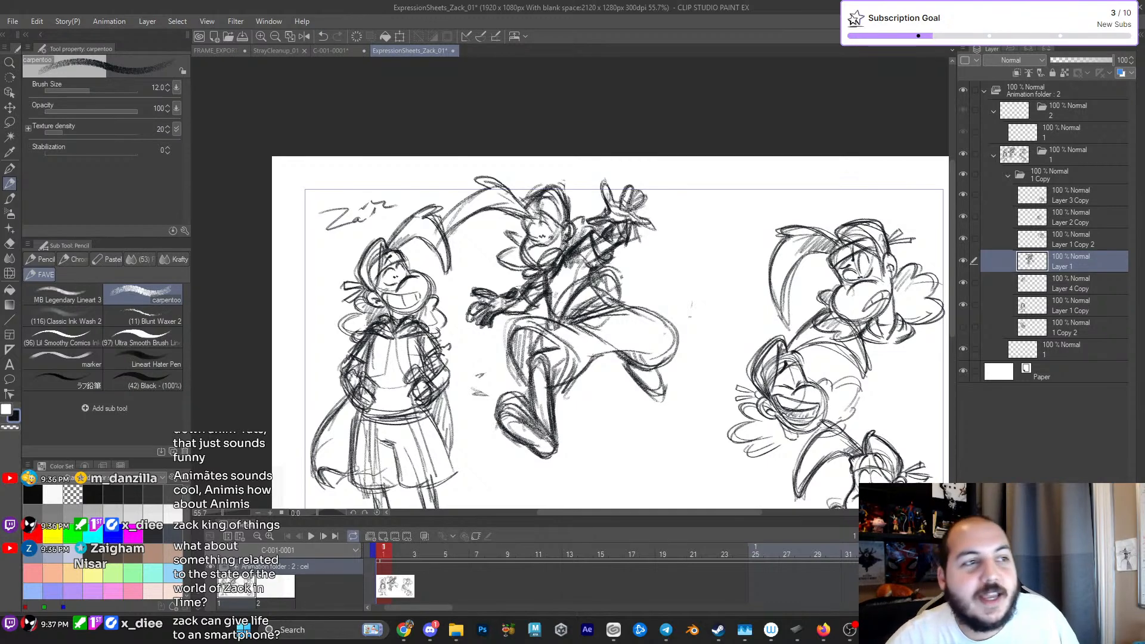
{"action": "scroll", "coordinate": [633, 208], "scroll_direction": "up", "scroll_amount": 3}
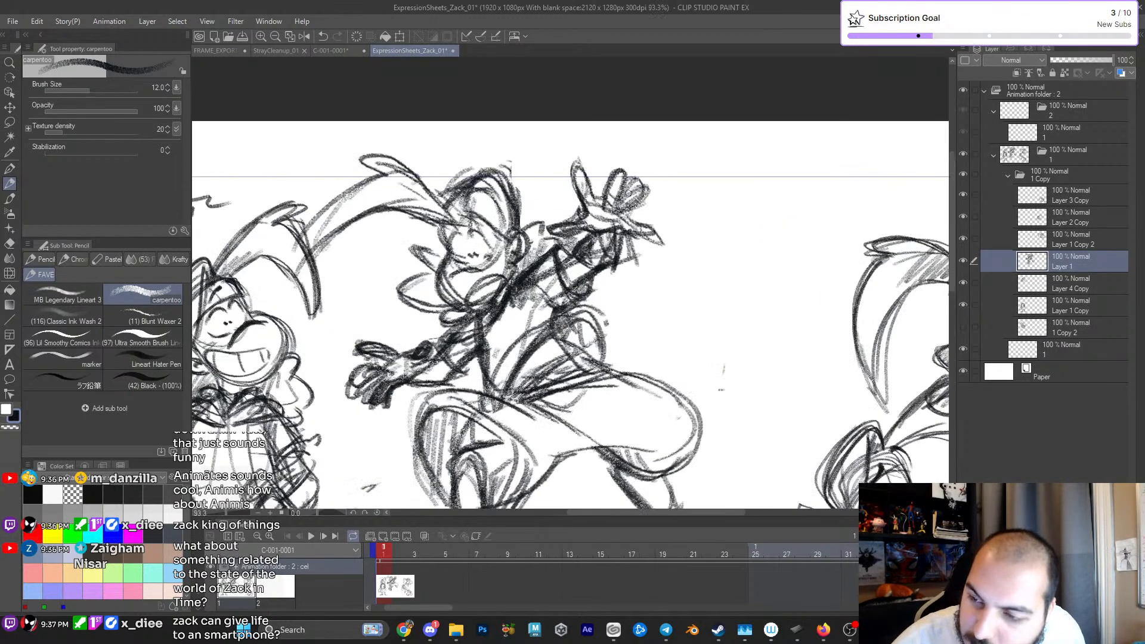
{"action": "scroll", "coordinate": [648, 231], "scroll_direction": "down", "scroll_amount": 5}
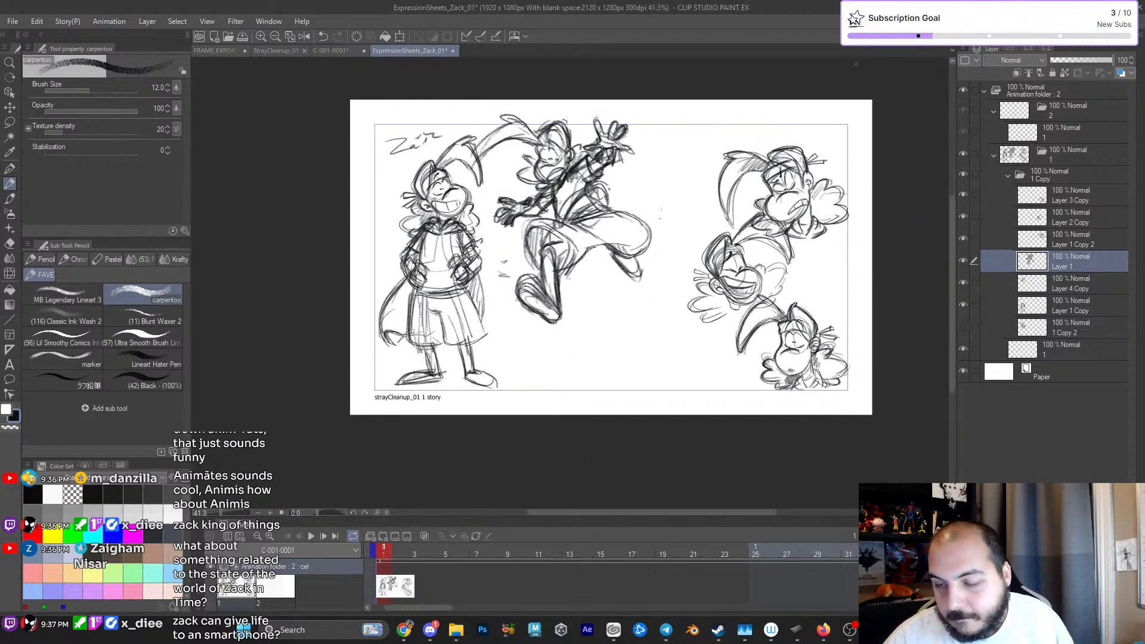
{"action": "key", "text": "ctrl+t"}
{"action": "left_click_drag", "start_coordinate": [658, 111], "coordinate": [623, 141]}
{"action": "left_click_drag", "start_coordinate": [599, 282], "coordinate": [589, 266]}
{"action": "key", "text": "Return"}
{"action": "scroll", "coordinate": [664, 269], "scroll_direction": "up", "scroll_amount": 2}
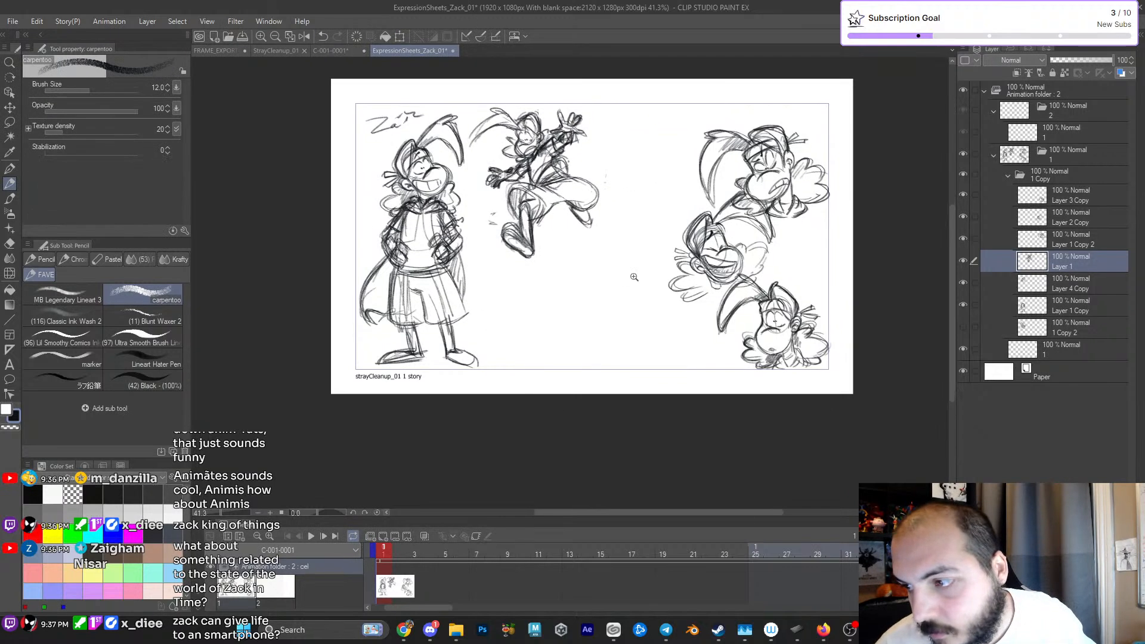
{"action": "left_click_drag", "start_coordinate": [576, 327], "coordinate": [577, 335]}
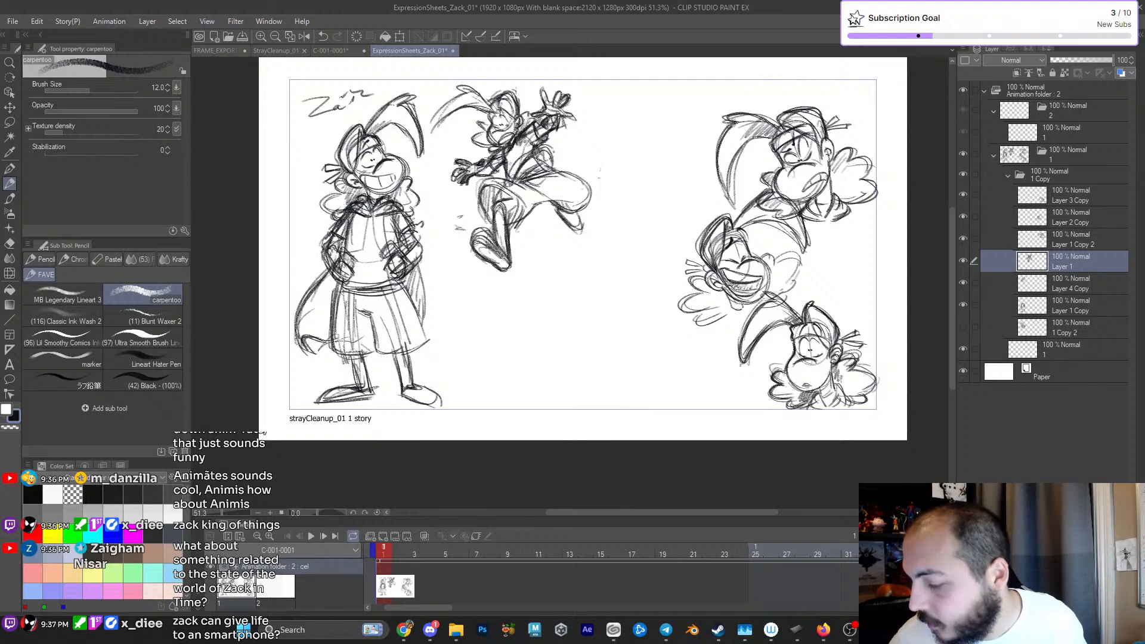
- Add a new layer directly above the leaping pose's layer
{"action": "key", "text": "ctrl+shift+n"}
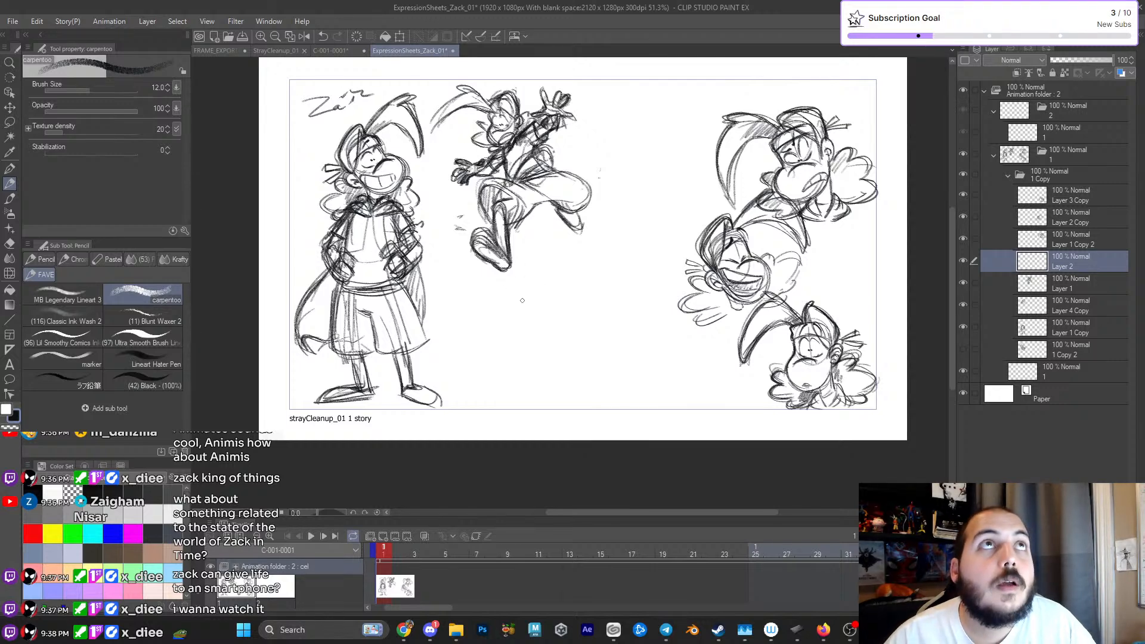
{"action": "mouse_move", "coordinate": [548, 261]}
{"action": "left_mouse_down"}
{"action": "mouse_move", "coordinate": [561, 308]}
{"action": "mouse_move", "coordinate": [537, 267]}
{"action": "mouse_move", "coordinate": [568, 264]}
{"action": "left_mouse_up"}
{"action": "key", "text": "ctrl+z"}
{"action": "key", "text": "ctrl+z"}
{"action": "key", "text": "ctrl+z"}
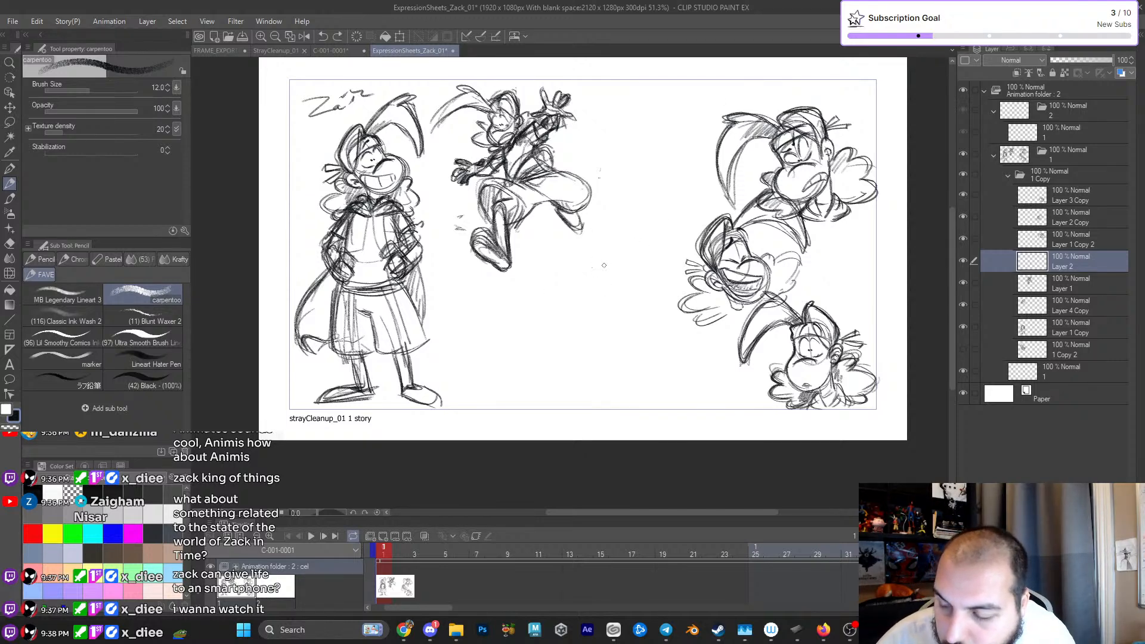
- Block in a new figure's head below the leaping pose, using an upright oval with a rounder muzzle oval and guide lines
{"action": "mouse_move", "coordinate": [588, 263]}
{"action": "left_mouse_down"}
{"action": "mouse_move", "coordinate": [577, 286]}
{"action": "mouse_move", "coordinate": [596, 252]}
{"action": "mouse_move", "coordinate": [576, 288]}
{"action": "mouse_move", "coordinate": [591, 226]}
{"action": "mouse_move", "coordinate": [621, 289]}
{"action": "left_mouse_up"}
{"action": "mouse_move", "coordinate": [576, 225]}
{"action": "left_mouse_down"}
{"action": "mouse_move", "coordinate": [581, 298]}
{"action": "mouse_move", "coordinate": [564, 231]}
{"action": "mouse_move", "coordinate": [587, 280]}
{"action": "mouse_move", "coordinate": [609, 276]}
{"action": "mouse_move", "coordinate": [625, 313]}
{"action": "left_mouse_up"}
{"action": "left_click_drag", "start_coordinate": [619, 275], "coordinate": [614, 325]}
{"action": "mouse_move", "coordinate": [557, 283]}
{"action": "left_mouse_down"}
{"action": "mouse_move", "coordinate": [588, 328]}
{"action": "mouse_move", "coordinate": [622, 297]}
{"action": "left_mouse_up"}
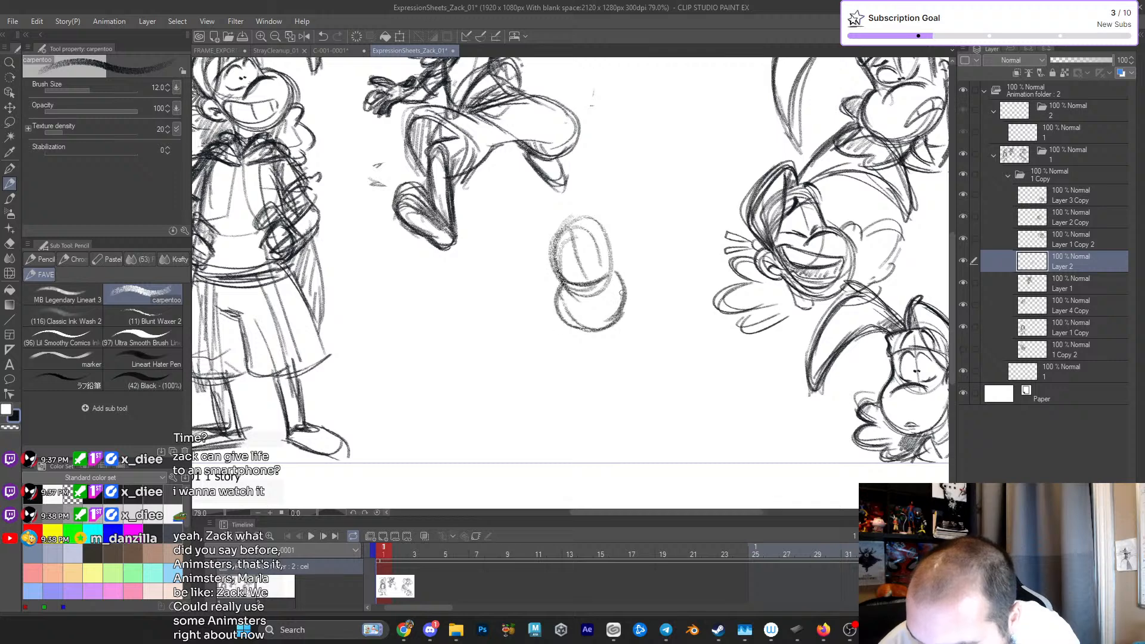
{"action": "mouse_move", "coordinate": [558, 242]}
{"action": "left_mouse_down"}
{"action": "mouse_move", "coordinate": [577, 333]}
{"action": "mouse_move", "coordinate": [612, 262]}
{"action": "left_mouse_up"}
{"action": "left_click_drag", "start_coordinate": [569, 312], "coordinate": [590, 292]}
- Sketch light shoulder and arm guide lines sloping away from both sides of the new head
{"action": "mouse_move", "coordinate": [566, 238]}
{"action": "left_mouse_down"}
{"action": "mouse_move", "coordinate": [513, 274]}
{"action": "mouse_move", "coordinate": [523, 304]}
{"action": "left_mouse_up"}
{"action": "left_click_drag", "start_coordinate": [626, 214], "coordinate": [671, 232]}
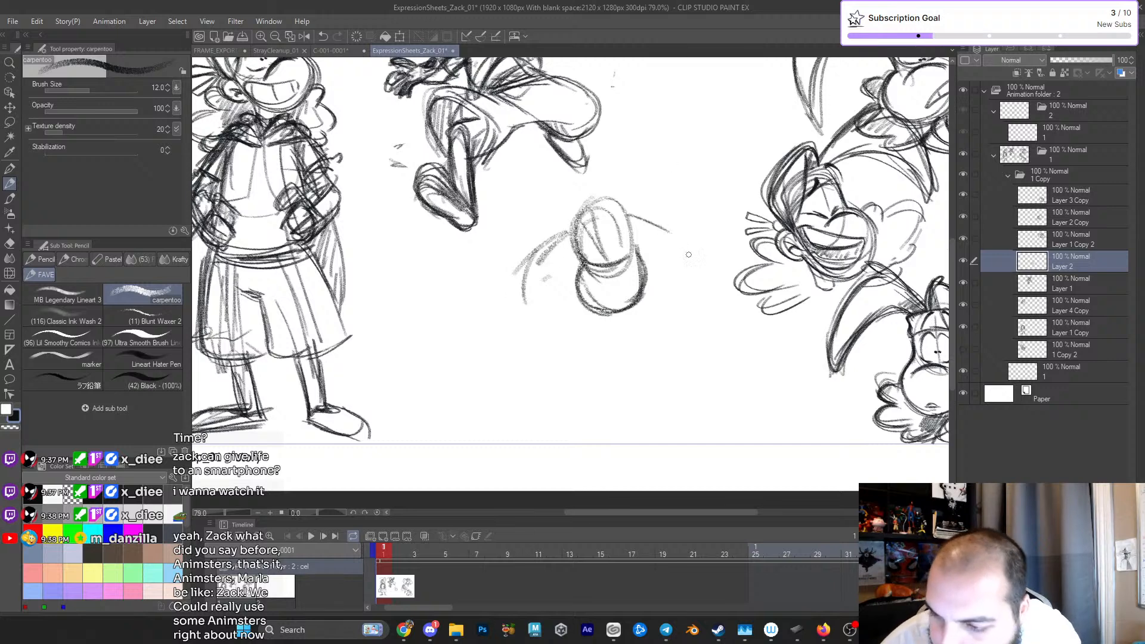
{"action": "left_click_drag", "start_coordinate": [551, 298], "coordinate": [545, 323]}
{"action": "left_click_drag", "start_coordinate": [662, 250], "coordinate": [666, 270]}
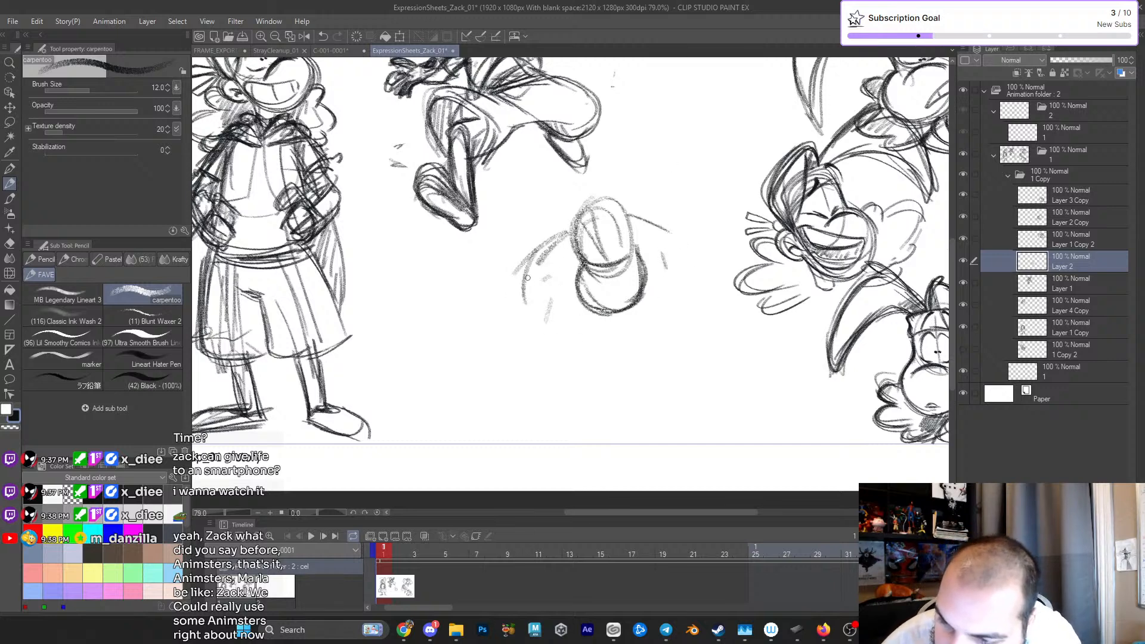
- Rough in the crouching figure's curved back and haunch, a straight arm below the muzzle, and small hand marks on the ground
{"action": "mouse_move", "coordinate": [532, 267]}
{"action": "left_mouse_down"}
{"action": "mouse_move", "coordinate": [506, 293]}
{"action": "mouse_move", "coordinate": [516, 346]}
{"action": "left_mouse_up"}
{"action": "mouse_move", "coordinate": [504, 293]}
{"action": "left_mouse_down"}
{"action": "mouse_move", "coordinate": [546, 241]}
{"action": "mouse_move", "coordinate": [552, 322]}
{"action": "mouse_move", "coordinate": [600, 344]}
{"action": "left_mouse_up"}
{"action": "left_click_drag", "start_coordinate": [573, 289], "coordinate": [567, 301]}
{"action": "left_click_drag", "start_coordinate": [566, 292], "coordinate": [602, 354]}
{"action": "mouse_move", "coordinate": [548, 288]}
{"action": "left_mouse_down"}
{"action": "mouse_move", "coordinate": [594, 375]}
{"action": "mouse_move", "coordinate": [611, 343]}
{"action": "left_mouse_up"}
{"action": "left_click_drag", "start_coordinate": [578, 337], "coordinate": [629, 370]}
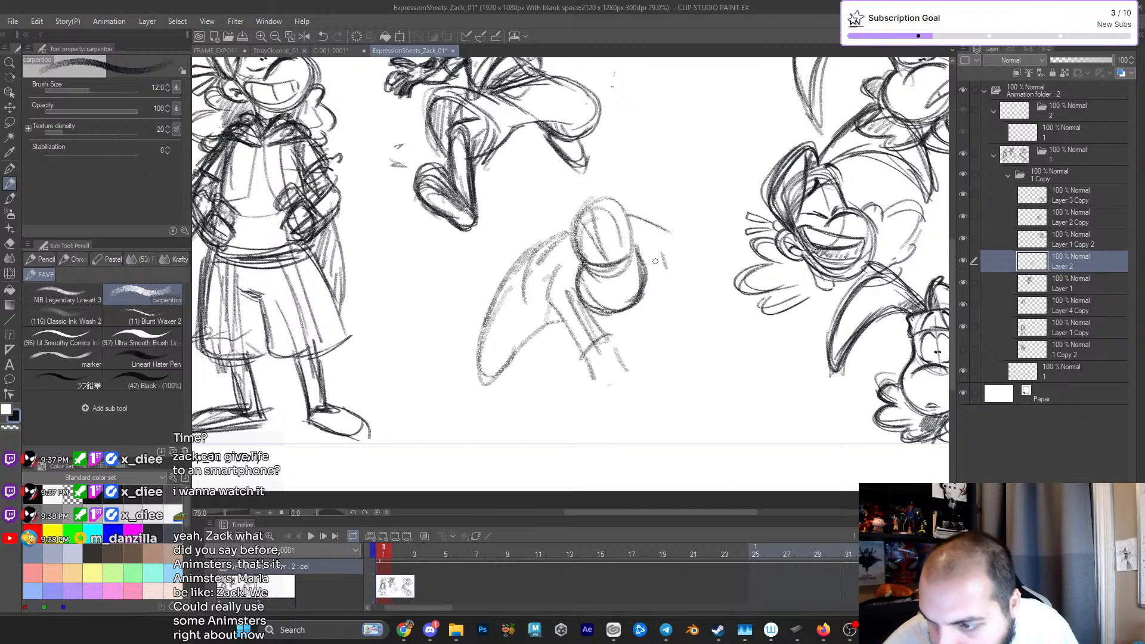
{"action": "mouse_move", "coordinate": [601, 406]}
{"action": "left_mouse_down"}
{"action": "mouse_move", "coordinate": [584, 416]}
{"action": "mouse_move", "coordinate": [656, 406]}
{"action": "mouse_move", "coordinate": [623, 425]}
{"action": "mouse_move", "coordinate": [635, 399]}
{"action": "left_mouse_up"}
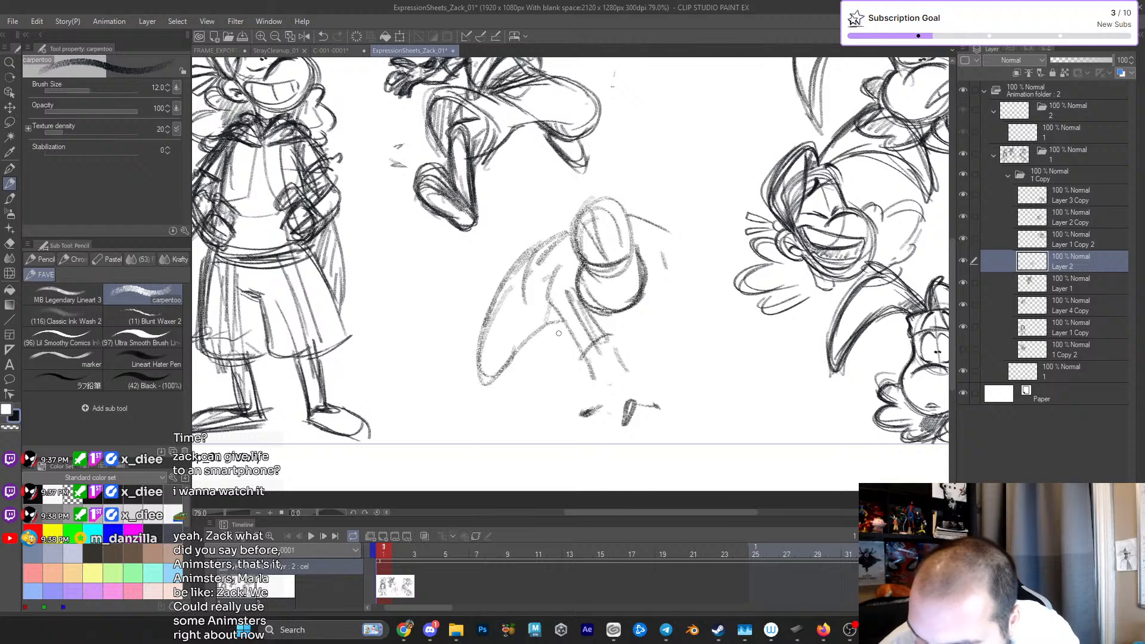
- Erase most of the rough arm lines below the crouching figure's muzzle
{"action": "key", "text": "e"}
{"action": "mouse_move", "coordinate": [607, 333]}
{"action": "left_mouse_down"}
{"action": "mouse_move", "coordinate": [590, 343]}
{"action": "mouse_move", "coordinate": [552, 318]}
{"action": "left_mouse_up"}
{"action": "key", "text": "p"}
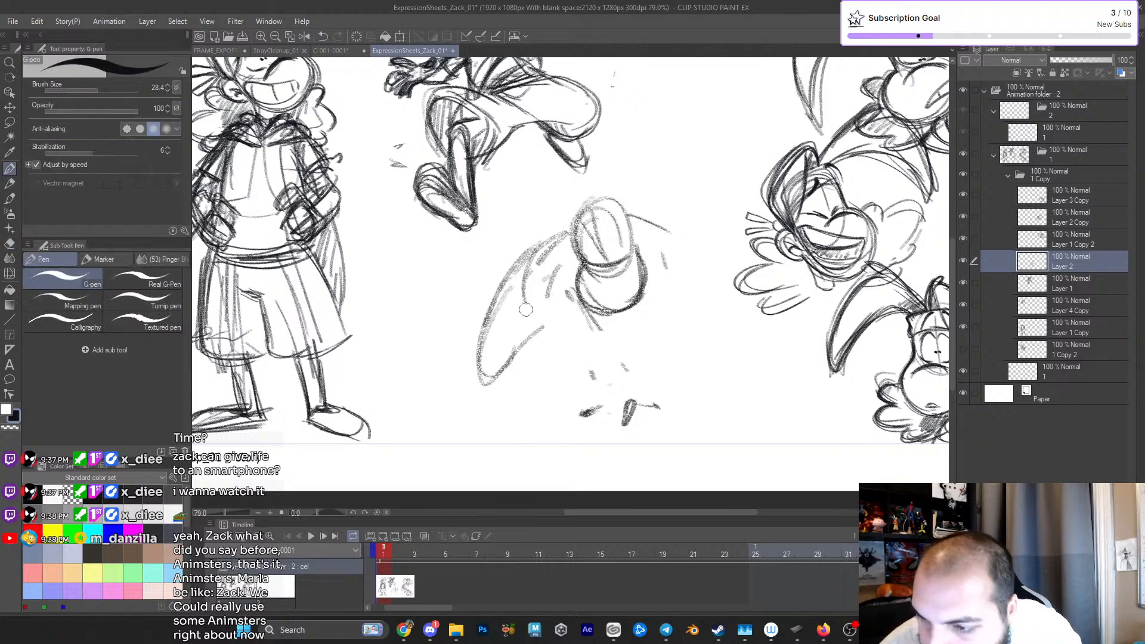
- Sketch the crouching figure's rear lower leg and foot extending behind the haunch
{"action": "left_click_drag", "start_coordinate": [526, 259], "coordinate": [508, 286]}
{"action": "mouse_move", "coordinate": [460, 341]}
{"action": "left_mouse_down"}
{"action": "mouse_move", "coordinate": [412, 394]}
{"action": "mouse_move", "coordinate": [431, 349]}
{"action": "mouse_move", "coordinate": [433, 397]}
{"action": "left_mouse_up"}
{"action": "mouse_move", "coordinate": [436, 346]}
{"action": "left_mouse_down"}
{"action": "mouse_move", "coordinate": [468, 379]}
{"action": "mouse_move", "coordinate": [479, 308]}
{"action": "left_mouse_up"}
{"action": "left_click_drag", "start_coordinate": [478, 369], "coordinate": [560, 323]}
- Erase the leftover ground marks and sketch the near arm reaching down to a planted hand with spread fingers
{"action": "key", "text": "e"}
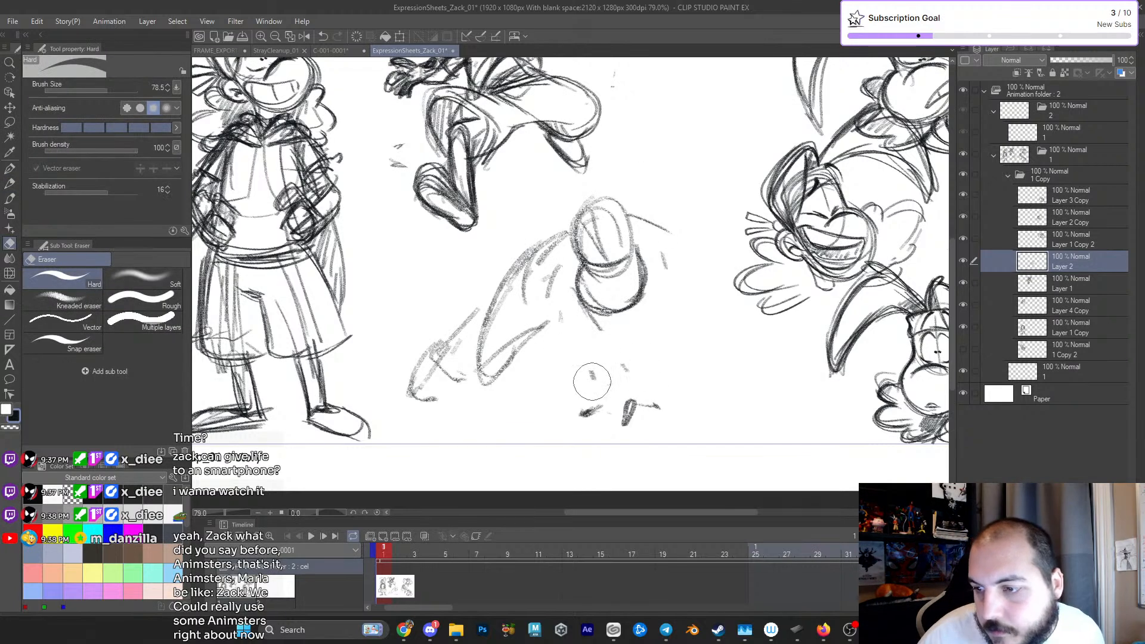
{"action": "mouse_move", "coordinate": [592, 396]}
{"action": "left_mouse_down"}
{"action": "mouse_move", "coordinate": [626, 416]}
{"action": "mouse_move", "coordinate": [652, 390]}
{"action": "left_mouse_up"}
{"action": "key", "text": "p"}
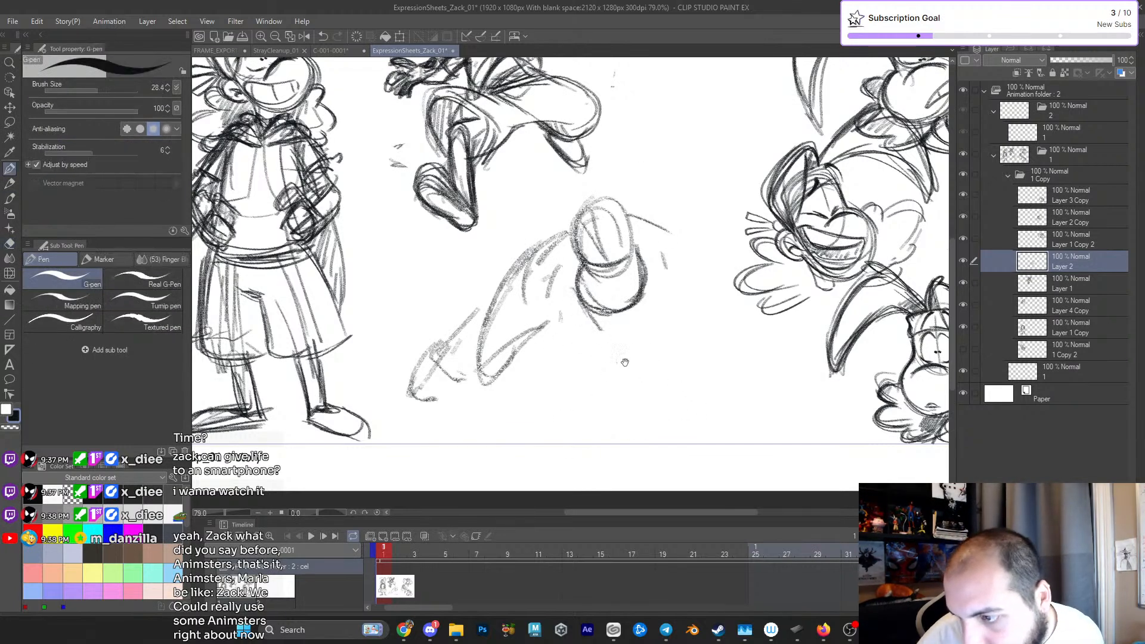
{"action": "scroll", "coordinate": [614, 352], "scroll_direction": "down", "scroll_amount": 2}
{"action": "key", "text": "p"}
{"action": "mouse_move", "coordinate": [596, 275]}
{"action": "left_mouse_down"}
{"action": "mouse_move", "coordinate": [560, 357]}
{"action": "mouse_move", "coordinate": [591, 340]}
{"action": "mouse_move", "coordinate": [587, 374]}
{"action": "mouse_move", "coordinate": [590, 340]}
{"action": "mouse_move", "coordinate": [587, 370]}
{"action": "mouse_move", "coordinate": [538, 376]}
{"action": "left_mouse_up"}
{"action": "mouse_move", "coordinate": [590, 343]}
{"action": "left_mouse_down"}
{"action": "mouse_move", "coordinate": [554, 361]}
{"action": "mouse_move", "coordinate": [626, 359]}
{"action": "left_mouse_up"}
{"action": "left_click_drag", "start_coordinate": [582, 292], "coordinate": [569, 340]}
{"action": "mouse_move", "coordinate": [590, 253]}
{"action": "left_mouse_down"}
{"action": "mouse_move", "coordinate": [563, 307]}
{"action": "mouse_move", "coordinate": [564, 349]}
{"action": "left_mouse_up"}
{"action": "mouse_move", "coordinate": [603, 305]}
{"action": "left_mouse_down"}
{"action": "mouse_move", "coordinate": [584, 343]}
{"action": "mouse_move", "coordinate": [594, 284]}
{"action": "left_mouse_up"}
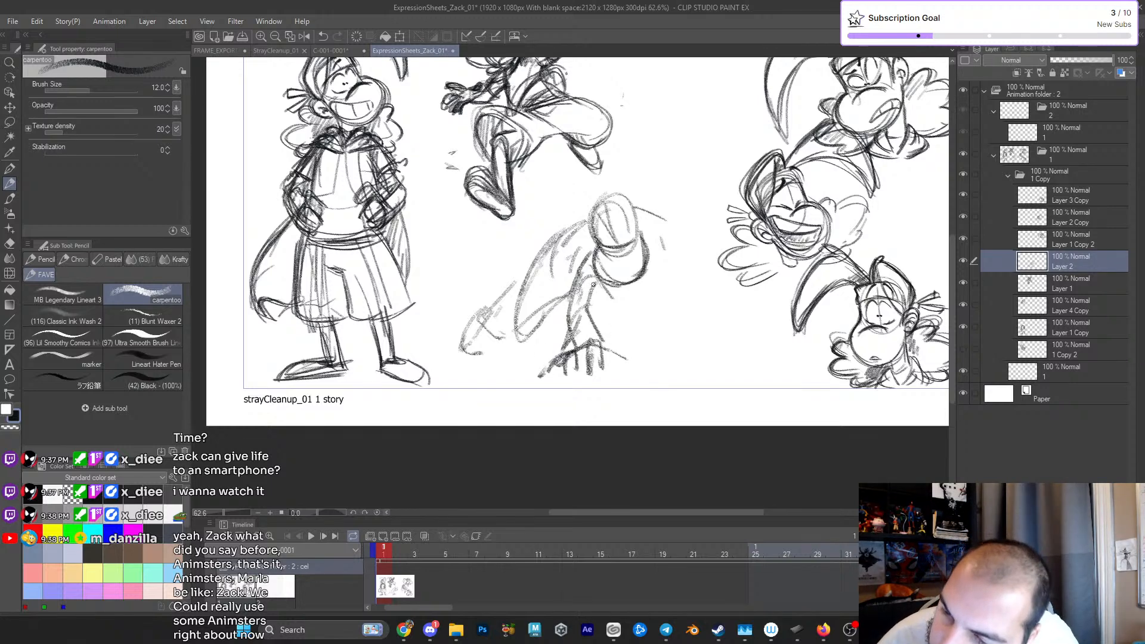
{"action": "left_click_drag", "start_coordinate": [594, 235], "coordinate": [581, 260]}
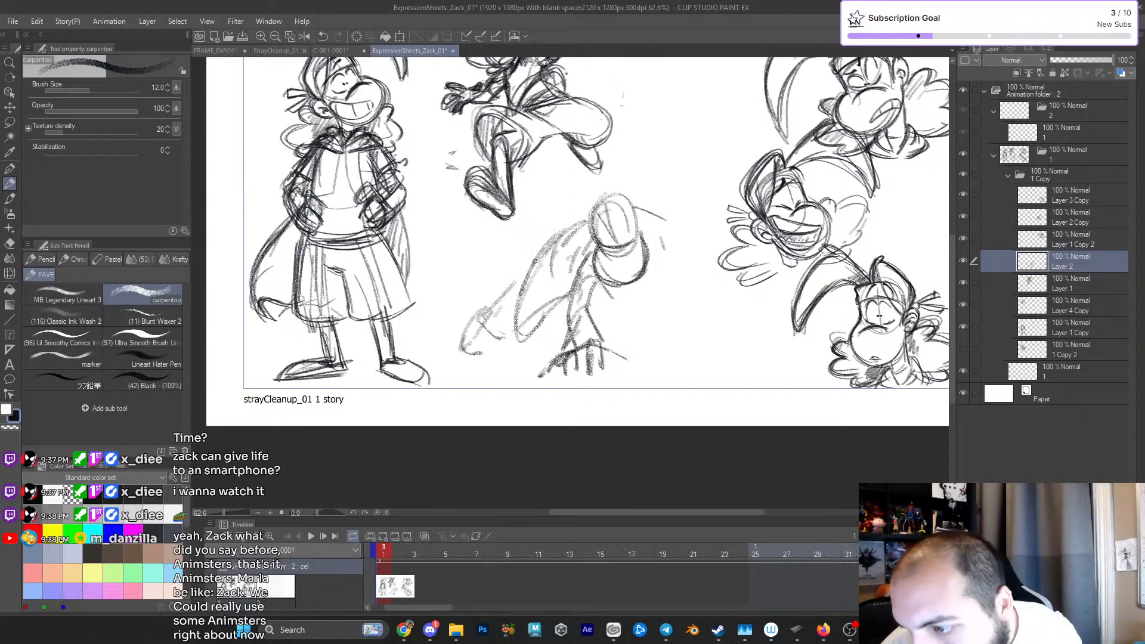
- Draw the long hair strands sweeping back and down from the crouching head, plus the crown outline around the head
{"action": "mouse_move", "coordinate": [548, 209]}
{"action": "left_mouse_down"}
{"action": "mouse_move", "coordinate": [535, 315]}
{"action": "mouse_move", "coordinate": [590, 198]}
{"action": "mouse_move", "coordinate": [539, 276]}
{"action": "left_mouse_up"}
{"action": "mouse_move", "coordinate": [598, 210]}
{"action": "left_mouse_down"}
{"action": "mouse_move", "coordinate": [539, 198]}
{"action": "mouse_move", "coordinate": [557, 197]}
{"action": "left_mouse_up"}
{"action": "left_click_drag", "start_coordinate": [553, 209], "coordinate": [536, 277]}
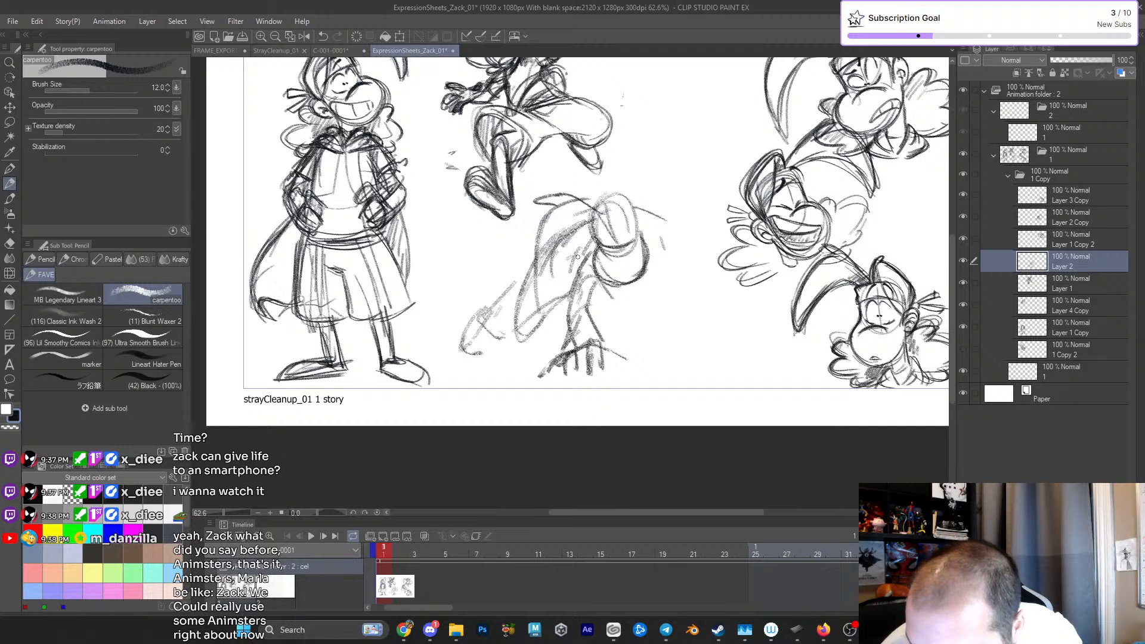
{"action": "left_click_drag", "start_coordinate": [539, 232], "coordinate": [530, 301]}
{"action": "left_click_drag", "start_coordinate": [582, 219], "coordinate": [536, 301]}
{"action": "mouse_move", "coordinate": [593, 204]}
{"action": "left_mouse_down"}
{"action": "mouse_move", "coordinate": [583, 216]}
{"action": "mouse_move", "coordinate": [602, 198]}
{"action": "mouse_move", "coordinate": [640, 231]}
{"action": "mouse_move", "coordinate": [643, 205]}
{"action": "left_mouse_up"}
{"action": "mouse_move", "coordinate": [644, 208]}
{"action": "left_mouse_down"}
{"action": "mouse_move", "coordinate": [642, 235]}
{"action": "mouse_move", "coordinate": [607, 281]}
{"action": "mouse_move", "coordinate": [648, 261]}
{"action": "left_mouse_up"}
- Firm up the near forearm and outline the thumb and fingers of the planted hand
{"action": "mouse_move", "coordinate": [568, 308]}
{"action": "left_mouse_down"}
{"action": "mouse_move", "coordinate": [636, 358]}
{"action": "mouse_move", "coordinate": [603, 345]}
{"action": "left_mouse_up"}
{"action": "left_click_drag", "start_coordinate": [589, 339], "coordinate": [594, 375]}
{"action": "mouse_move", "coordinate": [594, 368]}
{"action": "left_mouse_down"}
{"action": "mouse_move", "coordinate": [605, 374]}
{"action": "mouse_move", "coordinate": [568, 377]}
{"action": "mouse_move", "coordinate": [582, 363]}
{"action": "left_mouse_up"}
{"action": "mouse_move", "coordinate": [575, 357]}
{"action": "left_mouse_down"}
{"action": "mouse_move", "coordinate": [576, 376]}
{"action": "mouse_move", "coordinate": [552, 372]}
{"action": "left_mouse_up"}
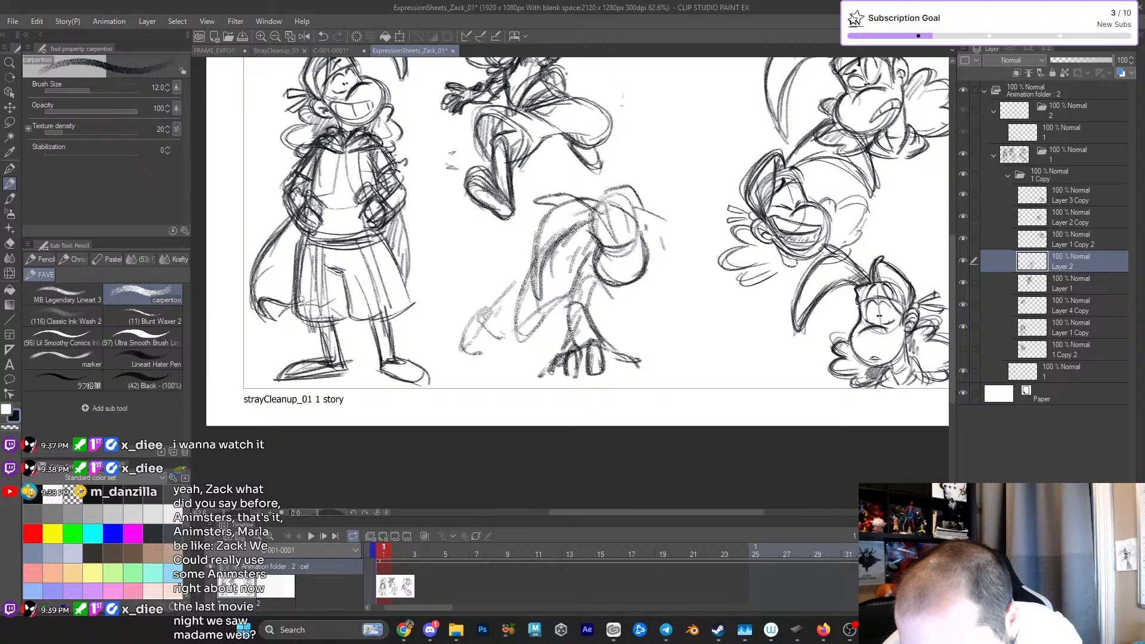
- Darken the crouching figure's haunch, torso and sweeping hair strands and restate the crown of the head
{"action": "mouse_move", "coordinate": [525, 279]}
{"action": "left_mouse_down"}
{"action": "mouse_move", "coordinate": [503, 305]}
{"action": "mouse_move", "coordinate": [506, 346]}
{"action": "mouse_move", "coordinate": [557, 317]}
{"action": "left_mouse_up"}
{"action": "left_click_drag", "start_coordinate": [558, 247], "coordinate": [556, 269]}
{"action": "left_click_drag", "start_coordinate": [571, 300], "coordinate": [556, 261]}
{"action": "left_click_drag", "start_coordinate": [575, 222], "coordinate": [535, 301]}
{"action": "mouse_move", "coordinate": [561, 241]}
{"action": "left_mouse_down"}
{"action": "mouse_move", "coordinate": [587, 226]}
{"action": "mouse_move", "coordinate": [544, 225]}
{"action": "left_mouse_up"}
{"action": "left_click_drag", "start_coordinate": [545, 226], "coordinate": [530, 288]}
{"action": "left_click_drag", "start_coordinate": [561, 195], "coordinate": [542, 208]}
{"action": "mouse_move", "coordinate": [545, 197]}
{"action": "left_mouse_down"}
{"action": "mouse_move", "coordinate": [600, 208]}
{"action": "mouse_move", "coordinate": [639, 233]}
{"action": "left_mouse_up"}
{"action": "left_click_drag", "start_coordinate": [638, 189], "coordinate": [644, 231]}
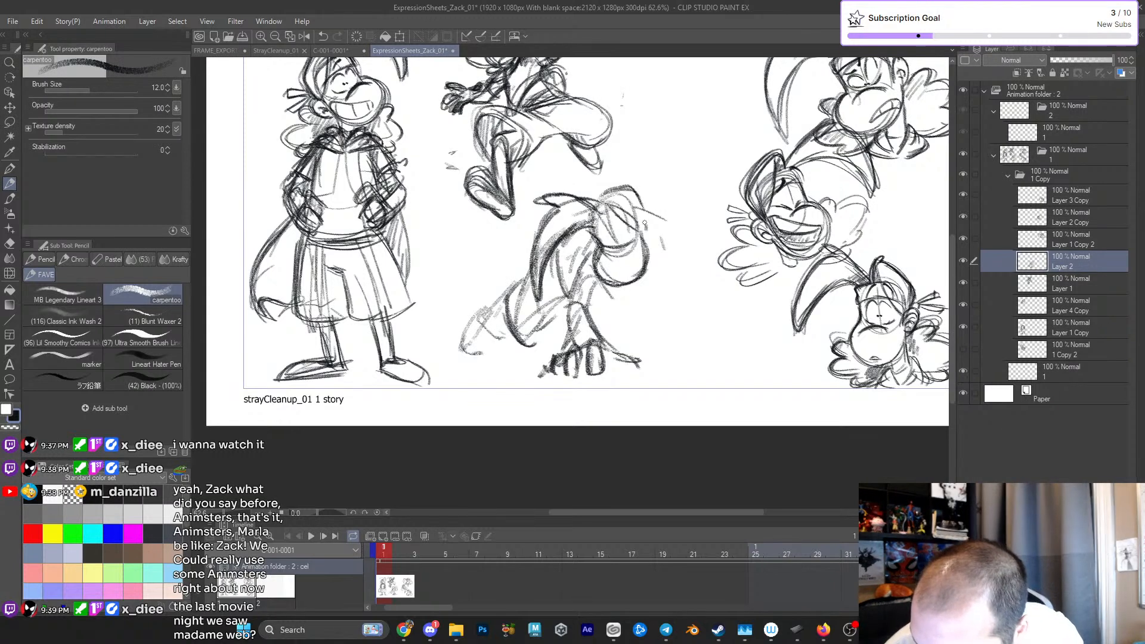
- Hatch the near arm and torso, then define the headband and the ear side of the crouching head
{"action": "mouse_move", "coordinate": [556, 310]}
{"action": "left_mouse_down"}
{"action": "mouse_move", "coordinate": [604, 316]}
{"action": "mouse_move", "coordinate": [571, 328]}
{"action": "left_mouse_up"}
{"action": "left_click_drag", "start_coordinate": [587, 296], "coordinate": [595, 321]}
{"action": "left_click_drag", "start_coordinate": [574, 270], "coordinate": [566, 294]}
{"action": "left_click_drag", "start_coordinate": [590, 248], "coordinate": [573, 275]}
{"action": "scroll", "coordinate": [629, 250], "scroll_direction": "up", "scroll_amount": 1}
{"action": "left_click_drag", "start_coordinate": [598, 198], "coordinate": [641, 228]}
{"action": "left_click_drag", "start_coordinate": [633, 176], "coordinate": [657, 240]}
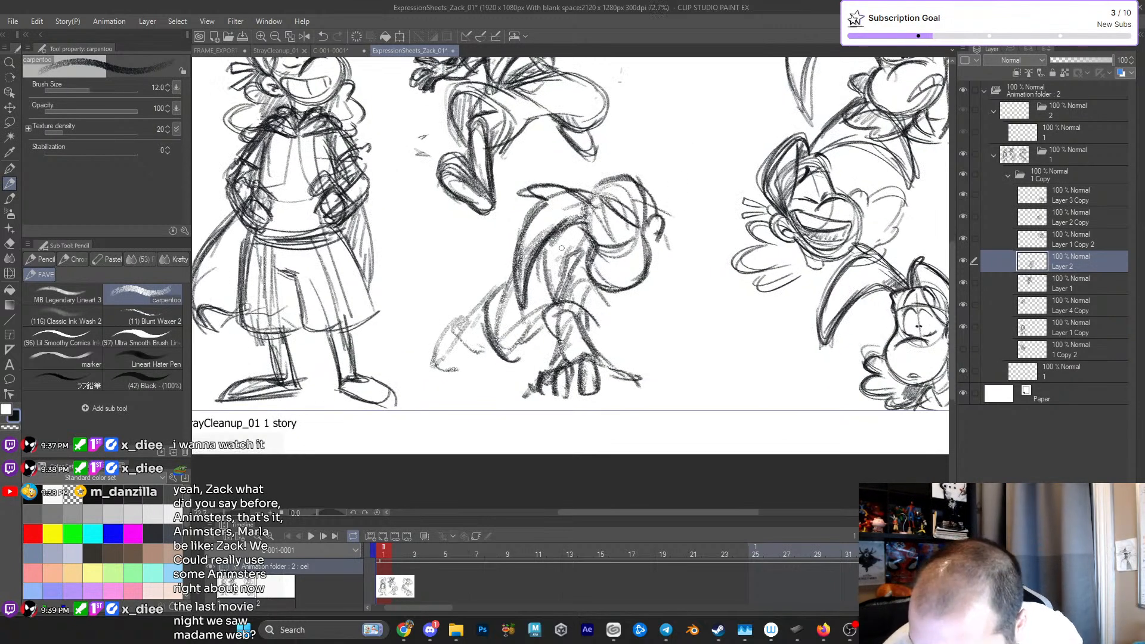
- Darken the rear leg and foot outline and reinforce the forearm above the planted hand
{"action": "mouse_move", "coordinate": [473, 310]}
{"action": "left_mouse_down"}
{"action": "mouse_move", "coordinate": [457, 339]}
{"action": "mouse_move", "coordinate": [459, 323]}
{"action": "left_mouse_up"}
{"action": "mouse_move", "coordinate": [493, 292]}
{"action": "left_mouse_down"}
{"action": "mouse_move", "coordinate": [453, 315]}
{"action": "mouse_move", "coordinate": [426, 372]}
{"action": "left_mouse_up"}
{"action": "mouse_move", "coordinate": [475, 344]}
{"action": "left_mouse_down"}
{"action": "mouse_move", "coordinate": [440, 369]}
{"action": "mouse_move", "coordinate": [479, 374]}
{"action": "left_mouse_up"}
{"action": "mouse_move", "coordinate": [468, 309]}
{"action": "left_mouse_down"}
{"action": "mouse_move", "coordinate": [428, 365]}
{"action": "mouse_move", "coordinate": [443, 328]}
{"action": "mouse_move", "coordinate": [551, 338]}
{"action": "mouse_move", "coordinate": [514, 280]}
{"action": "left_mouse_up"}
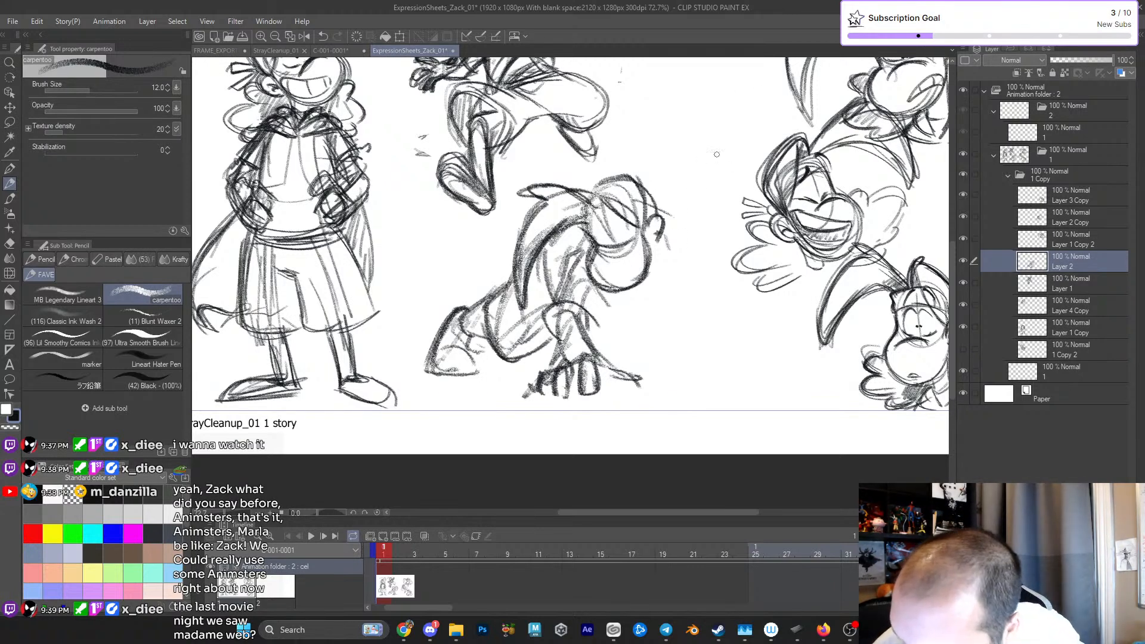
{"action": "mouse_move", "coordinate": [579, 325]}
{"action": "left_mouse_down"}
{"action": "mouse_move", "coordinate": [598, 360]}
{"action": "mouse_move", "coordinate": [554, 361]}
{"action": "mouse_move", "coordinate": [543, 346]}
{"action": "left_mouse_up"}
- Sketch a light hair tuft behind the ear and rough in the far arm stretching outward to a hand on the ground
{"action": "left_click_drag", "start_coordinate": [660, 269], "coordinate": [670, 260]}
{"action": "mouse_move", "coordinate": [662, 210]}
{"action": "left_mouse_down"}
{"action": "mouse_move", "coordinate": [669, 236]}
{"action": "mouse_move", "coordinate": [677, 209]}
{"action": "mouse_move", "coordinate": [659, 178]}
{"action": "left_mouse_up"}
{"action": "left_click_drag", "start_coordinate": [663, 179], "coordinate": [710, 287]}
{"action": "mouse_move", "coordinate": [716, 303]}
{"action": "left_mouse_down"}
{"action": "mouse_move", "coordinate": [744, 365]}
{"action": "mouse_move", "coordinate": [700, 314]}
{"action": "left_mouse_up"}
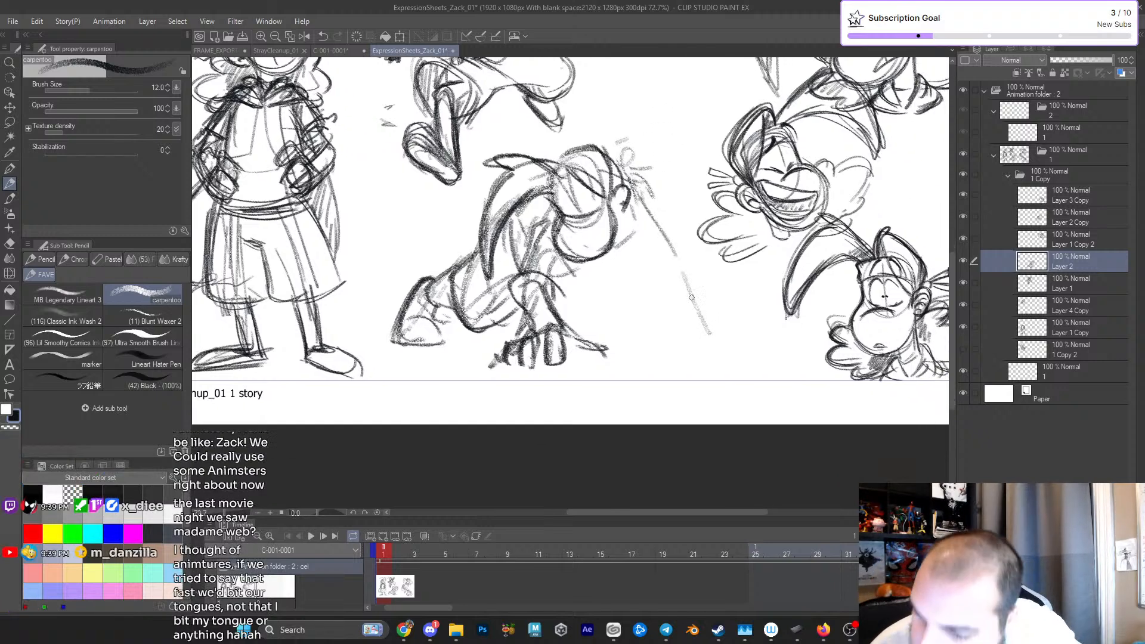
{"action": "scroll", "coordinate": [694, 307], "scroll_direction": "down", "scroll_amount": 2}
{"action": "mouse_move", "coordinate": [649, 241]}
{"action": "left_mouse_down"}
{"action": "mouse_move", "coordinate": [730, 316]}
{"action": "mouse_move", "coordinate": [683, 313]}
{"action": "mouse_move", "coordinate": [679, 329]}
{"action": "mouse_move", "coordinate": [752, 329]}
{"action": "left_mouse_up"}
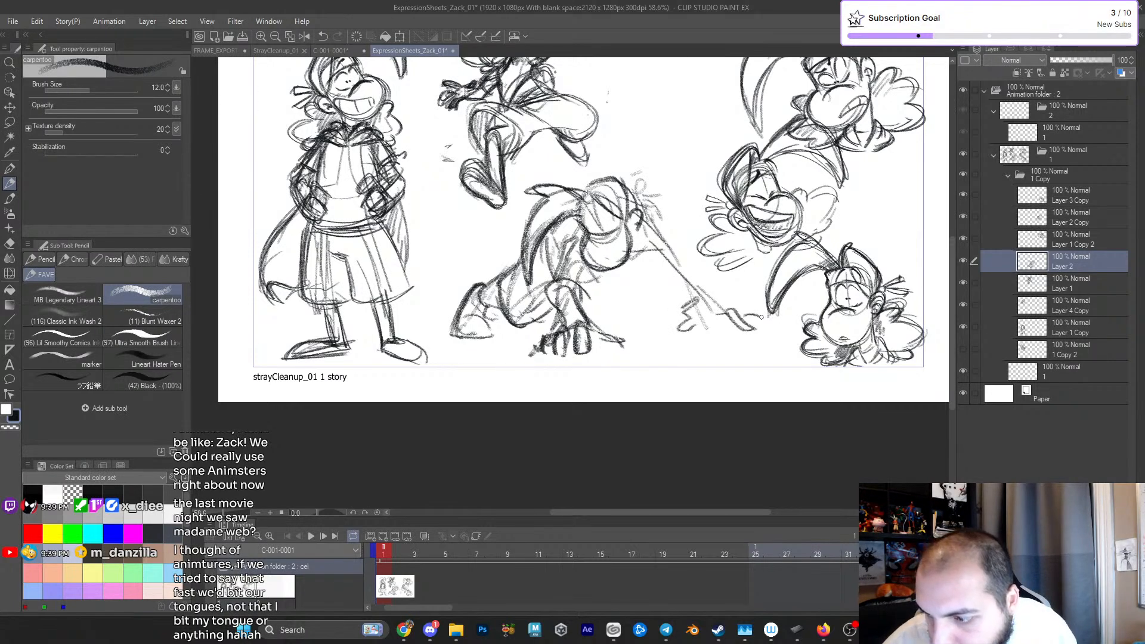
- Give the outstretched far arm its thickness and shoulder line and connect it across the chest
{"action": "mouse_move", "coordinate": [641, 217]}
{"action": "left_mouse_down"}
{"action": "mouse_move", "coordinate": [710, 289]}
{"action": "mouse_move", "coordinate": [683, 299]}
{"action": "left_mouse_up"}
{"action": "left_click_drag", "start_coordinate": [610, 246], "coordinate": [675, 260]}
{"action": "left_click_drag", "start_coordinate": [621, 215], "coordinate": [678, 257]}
{"action": "mouse_move", "coordinate": [650, 254]}
{"action": "left_mouse_down"}
{"action": "mouse_move", "coordinate": [667, 298]}
{"action": "mouse_move", "coordinate": [708, 310]}
{"action": "left_mouse_up"}
{"action": "mouse_move", "coordinate": [681, 270]}
{"action": "left_mouse_down"}
{"action": "mouse_move", "coordinate": [707, 310]}
{"action": "mouse_move", "coordinate": [656, 314]}
{"action": "mouse_move", "coordinate": [724, 327]}
{"action": "left_mouse_up"}
{"action": "left_click_drag", "start_coordinate": [567, 270], "coordinate": [627, 253]}
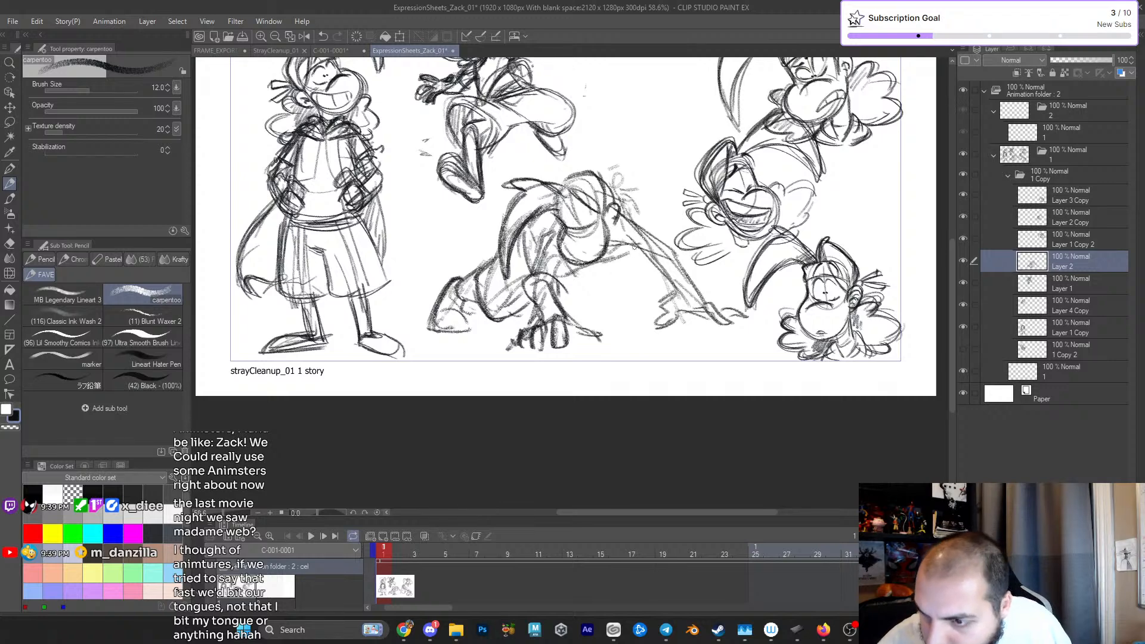
- Sketch the bent far leg beneath the chest, hatch it with shading, and reinforce the near shoulder and arm
{"action": "left_click_drag", "start_coordinate": [577, 284], "coordinate": [616, 311]}
{"action": "mouse_move", "coordinate": [579, 260]}
{"action": "left_mouse_down"}
{"action": "mouse_move", "coordinate": [625, 305]}
{"action": "mouse_move", "coordinate": [571, 312]}
{"action": "mouse_move", "coordinate": [636, 256]}
{"action": "mouse_move", "coordinate": [643, 294]}
{"action": "left_mouse_up"}
{"action": "mouse_move", "coordinate": [541, 276]}
{"action": "left_mouse_down"}
{"action": "mouse_move", "coordinate": [560, 292]}
{"action": "mouse_move", "coordinate": [536, 300]}
{"action": "left_mouse_up"}
{"action": "mouse_move", "coordinate": [531, 282]}
{"action": "left_mouse_down"}
{"action": "mouse_move", "coordinate": [550, 280]}
{"action": "mouse_move", "coordinate": [561, 230]}
{"action": "left_mouse_up"}
{"action": "left_click_drag", "start_coordinate": [564, 281], "coordinate": [571, 287]}
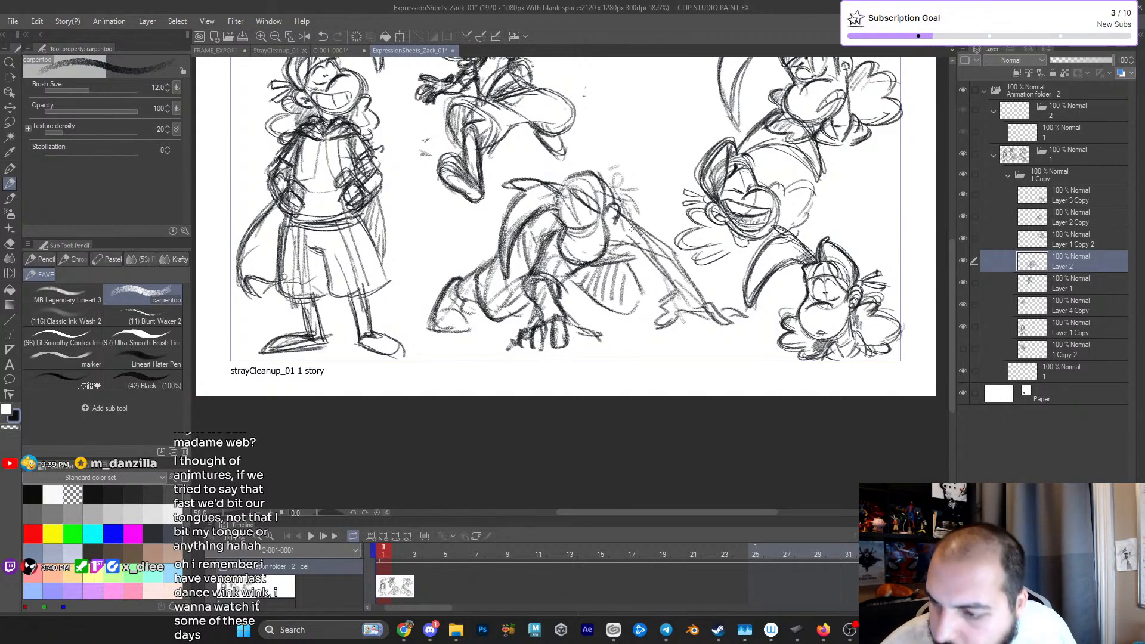
- Darken the ear, far knee's underside and rear foot, and add spiky hair tufts behind the crouching head
{"action": "left_click_drag", "start_coordinate": [613, 231], "coordinate": [607, 208]}
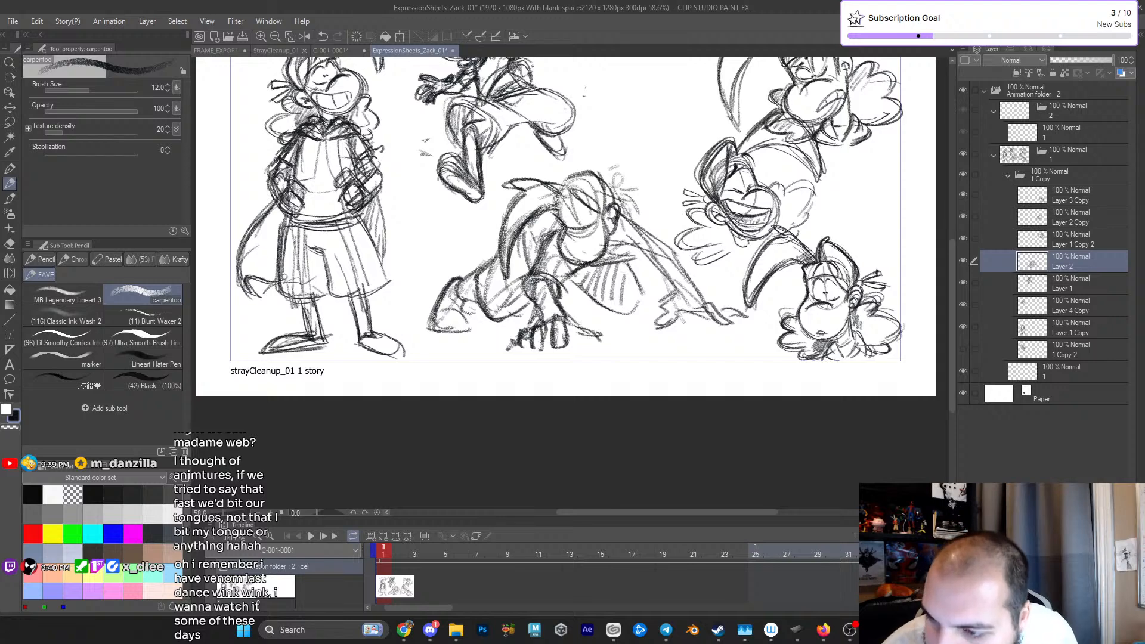
{"action": "left_click_drag", "start_coordinate": [530, 235], "coordinate": [555, 212]}
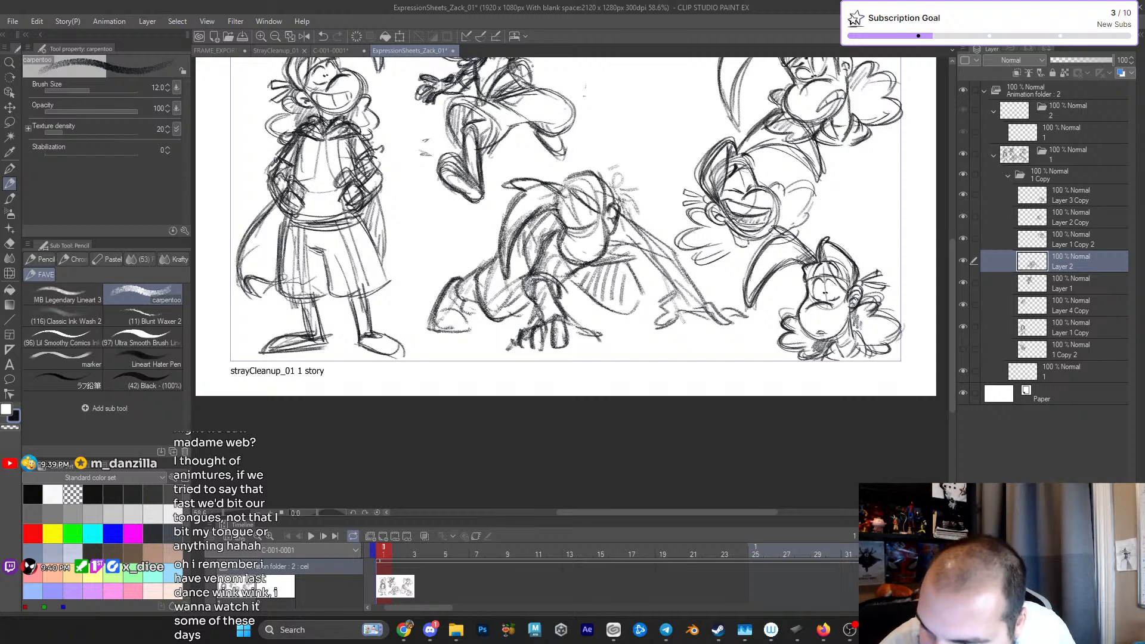
{"action": "mouse_move", "coordinate": [588, 311]}
{"action": "left_mouse_down"}
{"action": "mouse_move", "coordinate": [607, 317]}
{"action": "mouse_move", "coordinate": [645, 302]}
{"action": "left_mouse_up"}
{"action": "mouse_move", "coordinate": [451, 312]}
{"action": "left_mouse_down"}
{"action": "mouse_move", "coordinate": [424, 327]}
{"action": "mouse_move", "coordinate": [465, 279]}
{"action": "left_mouse_up"}
{"action": "mouse_move", "coordinate": [613, 198]}
{"action": "left_mouse_down"}
{"action": "mouse_move", "coordinate": [656, 190]}
{"action": "mouse_move", "coordinate": [624, 169]}
{"action": "mouse_move", "coordinate": [645, 169]}
{"action": "mouse_move", "coordinate": [643, 178]}
{"action": "left_mouse_up"}
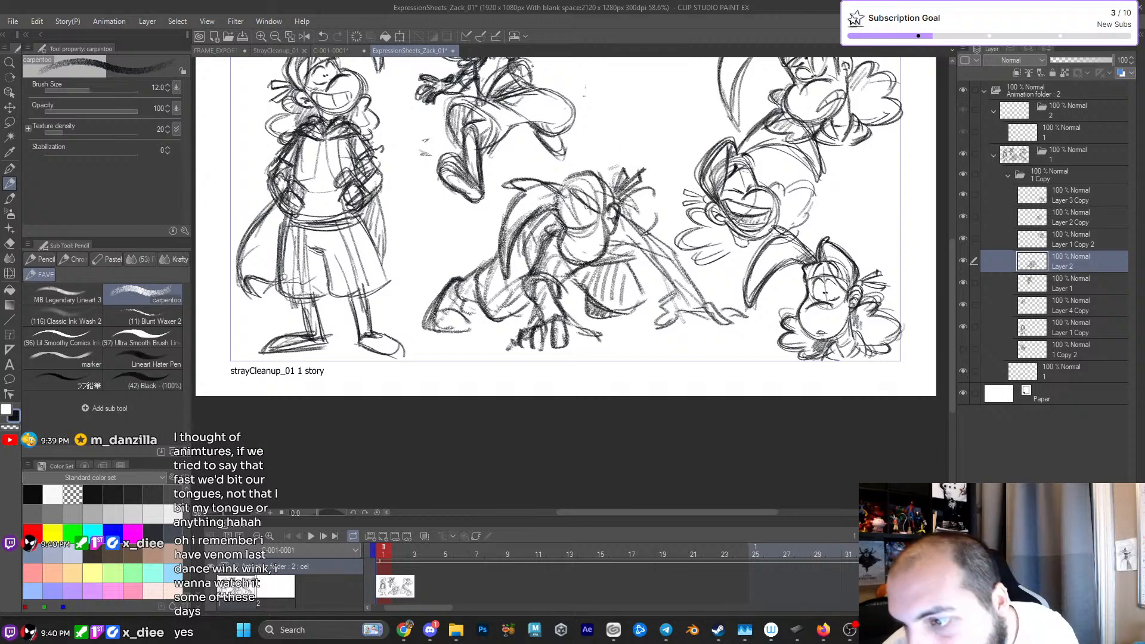
- Round out the far shoulder and darken the outlines of the outstretched arm and both planted hands
{"action": "scroll", "coordinate": [585, 209], "scroll_direction": "up", "scroll_amount": 2}
{"action": "left_click_drag", "start_coordinate": [610, 264], "coordinate": [648, 253]}
{"action": "mouse_move", "coordinate": [626, 210]}
{"action": "left_mouse_down"}
{"action": "mouse_move", "coordinate": [673, 231]}
{"action": "mouse_move", "coordinate": [674, 257]}
{"action": "mouse_move", "coordinate": [632, 270]}
{"action": "mouse_move", "coordinate": [686, 295]}
{"action": "mouse_move", "coordinate": [699, 324]}
{"action": "mouse_move", "coordinate": [675, 335]}
{"action": "mouse_move", "coordinate": [689, 345]}
{"action": "mouse_move", "coordinate": [740, 332]}
{"action": "mouse_move", "coordinate": [759, 352]}
{"action": "mouse_move", "coordinate": [776, 345]}
{"action": "mouse_move", "coordinate": [742, 302]}
{"action": "left_mouse_up"}
{"action": "mouse_move", "coordinate": [547, 350]}
{"action": "left_mouse_down"}
{"action": "mouse_move", "coordinate": [554, 377]}
{"action": "mouse_move", "coordinate": [493, 382]}
{"action": "mouse_move", "coordinate": [563, 382]}
{"action": "left_mouse_up"}
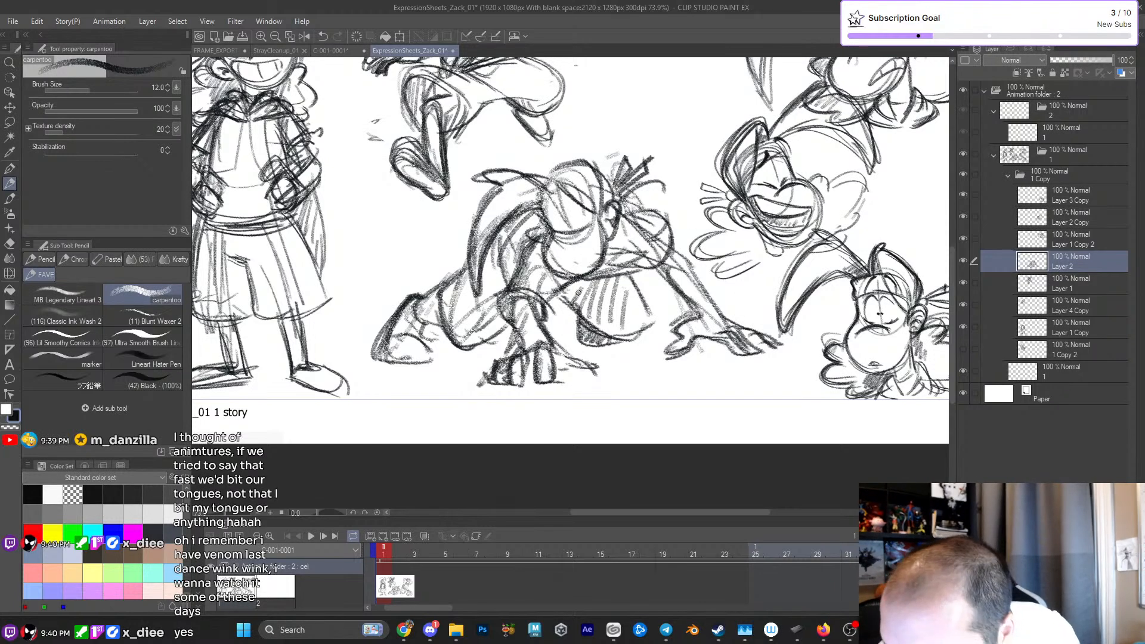
- Draw the crouching figure's eyes, nose contour and ear detail and restate the headband across the forehead
{"action": "scroll", "coordinate": [554, 222], "scroll_direction": "up", "scroll_amount": 3}
{"action": "left_click_drag", "start_coordinate": [554, 223], "coordinate": [574, 251]}
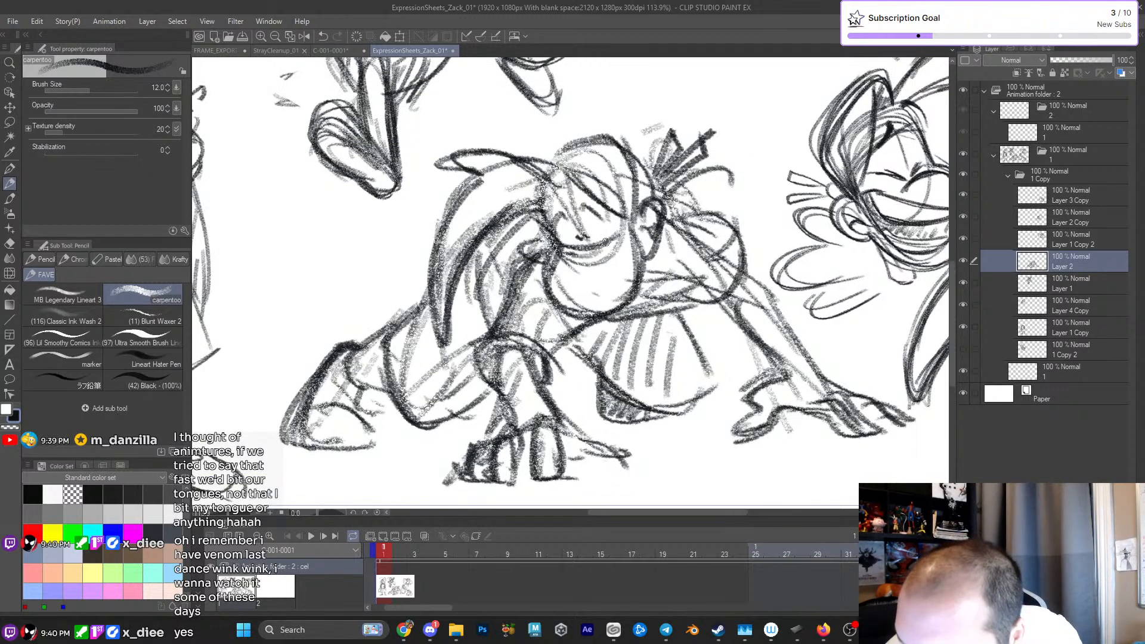
{"action": "mouse_move", "coordinate": [580, 213]}
{"action": "left_mouse_down"}
{"action": "mouse_move", "coordinate": [608, 221]}
{"action": "mouse_move", "coordinate": [567, 254]}
{"action": "mouse_move", "coordinate": [606, 259]}
{"action": "mouse_move", "coordinate": [561, 265]}
{"action": "mouse_move", "coordinate": [607, 259]}
{"action": "mouse_move", "coordinate": [571, 310]}
{"action": "mouse_move", "coordinate": [612, 310]}
{"action": "left_mouse_up"}
{"action": "mouse_move", "coordinate": [644, 217]}
{"action": "left_mouse_down"}
{"action": "mouse_move", "coordinate": [644, 258]}
{"action": "mouse_move", "coordinate": [645, 239]}
{"action": "left_mouse_up"}
{"action": "left_click_drag", "start_coordinate": [565, 168], "coordinate": [598, 199]}
{"action": "mouse_move", "coordinate": [560, 161]}
{"action": "left_mouse_down"}
{"action": "mouse_move", "coordinate": [591, 137]}
{"action": "mouse_move", "coordinate": [642, 201]}
{"action": "left_mouse_up"}
{"action": "mouse_move", "coordinate": [614, 246]}
{"action": "left_mouse_down"}
{"action": "mouse_move", "coordinate": [611, 285]}
{"action": "mouse_move", "coordinate": [626, 281]}
{"action": "mouse_move", "coordinate": [616, 235]}
{"action": "left_mouse_up"}
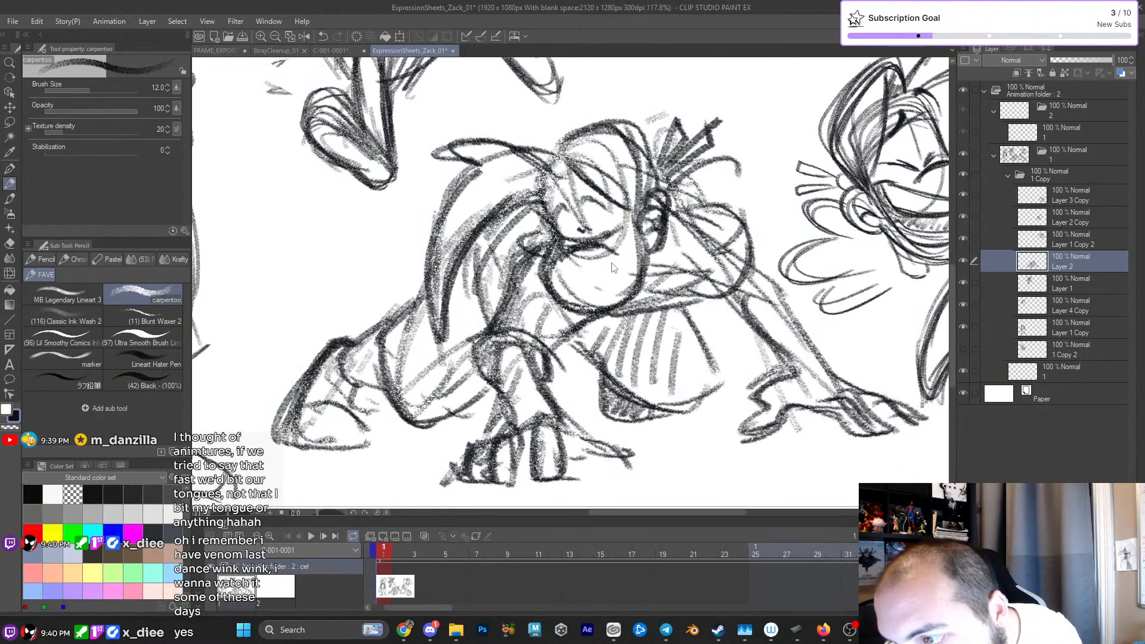
- Add the brow line and sketch a mouth line on the muzzle, undoing the first version and redrawing it at a steeper slant
{"action": "mouse_move", "coordinate": [546, 197]}
{"action": "left_mouse_down"}
{"action": "mouse_move", "coordinate": [580, 216]}
{"action": "mouse_move", "coordinate": [589, 181]}
{"action": "left_mouse_up"}
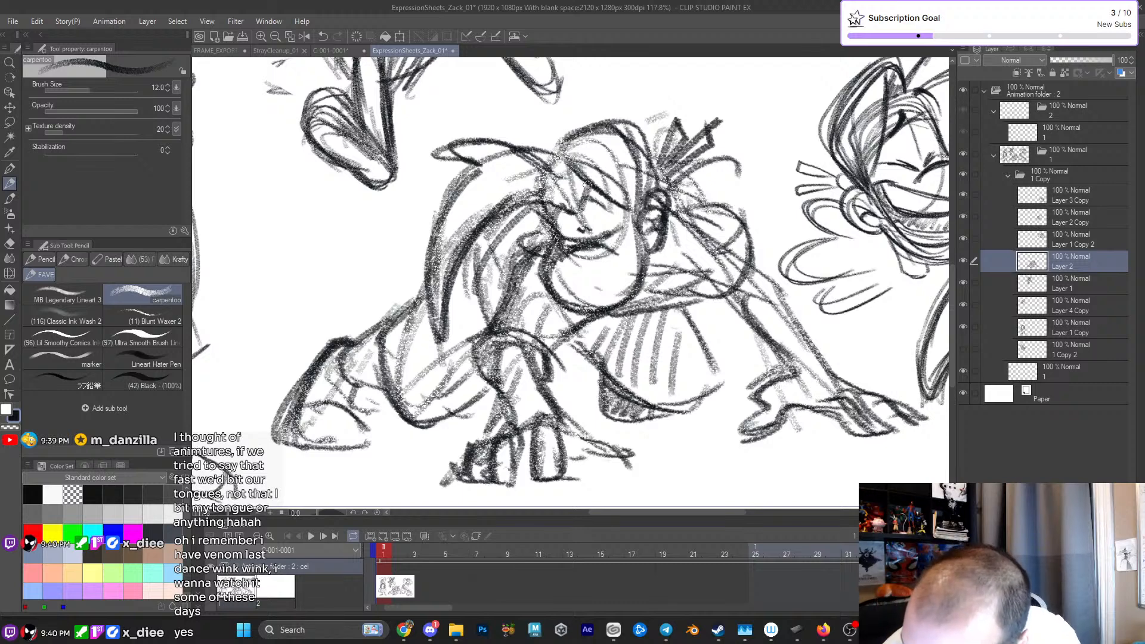
{"action": "mouse_move", "coordinate": [586, 283]}
{"action": "left_mouse_down"}
{"action": "mouse_move", "coordinate": [635, 253]}
{"action": "mouse_move", "coordinate": [602, 287]}
{"action": "mouse_move", "coordinate": [638, 267]}
{"action": "left_mouse_up"}
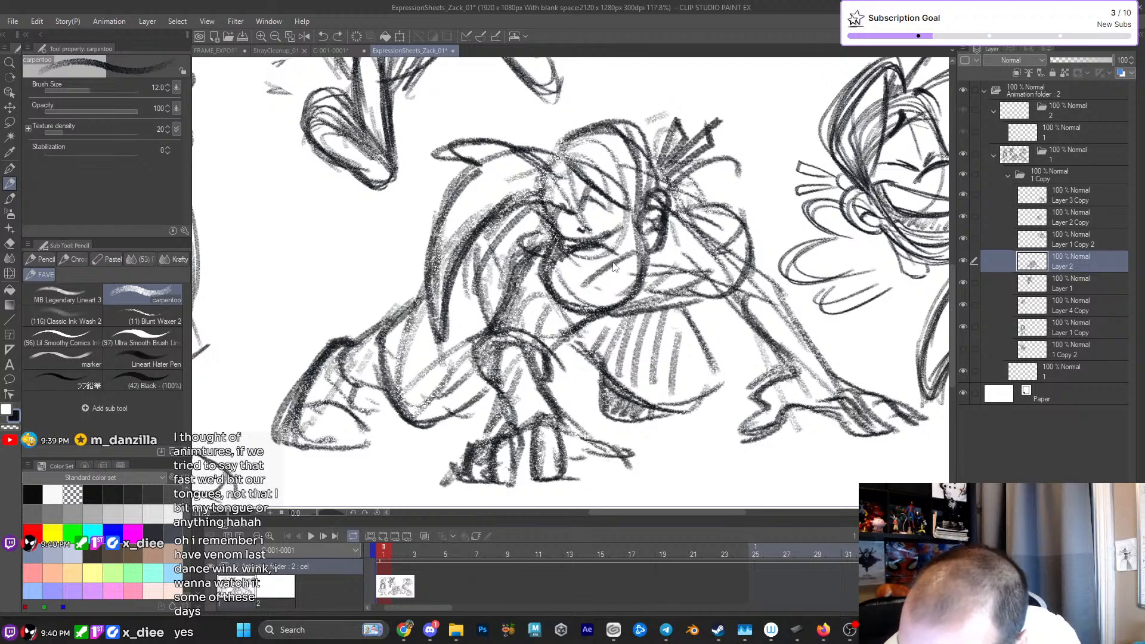
{"action": "key", "text": "ctrl+z"}
{"action": "key", "text": "ctrl+z"}
{"action": "left_click_drag", "start_coordinate": [574, 293], "coordinate": [634, 254]}
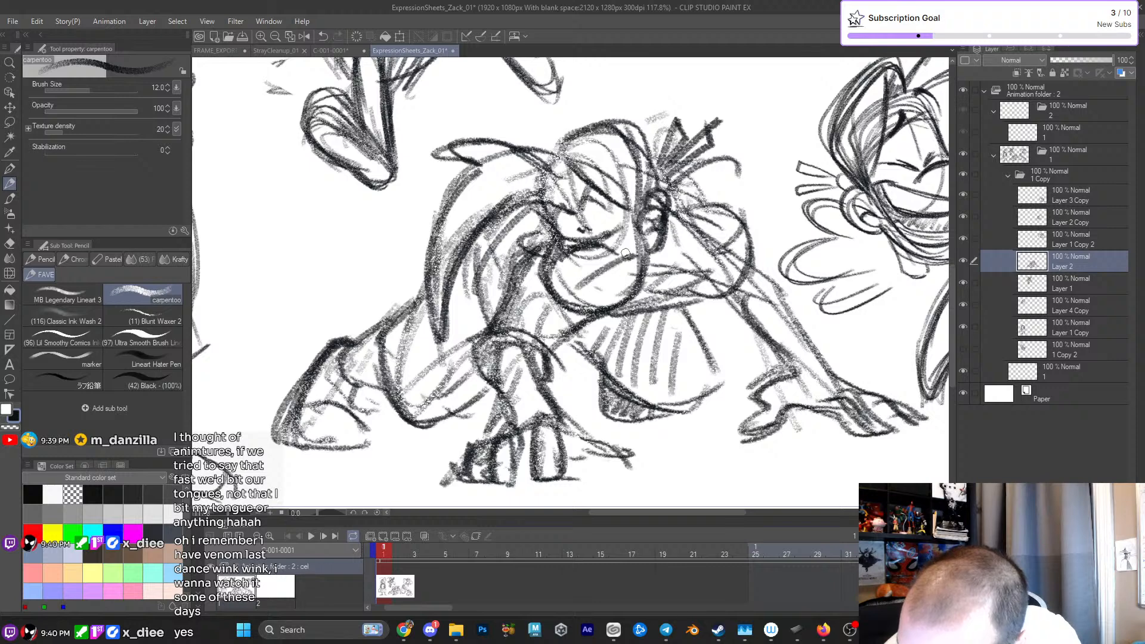
- Darken the angry brows, eyes and headband edge on the crouching face and touch up the hair strand beside it
{"action": "left_click_drag", "start_coordinate": [541, 199], "coordinate": [547, 215]}
{"action": "mouse_move", "coordinate": [562, 200]}
{"action": "left_mouse_down"}
{"action": "mouse_move", "coordinate": [581, 211]}
{"action": "mouse_move", "coordinate": [607, 193]}
{"action": "mouse_move", "coordinate": [583, 168]}
{"action": "left_mouse_up"}
{"action": "left_click_drag", "start_coordinate": [542, 183], "coordinate": [580, 168]}
{"action": "mouse_move", "coordinate": [530, 193]}
{"action": "left_mouse_down"}
{"action": "mouse_move", "coordinate": [544, 218]}
{"action": "mouse_move", "coordinate": [579, 216]}
{"action": "mouse_move", "coordinate": [558, 229]}
{"action": "mouse_move", "coordinate": [614, 234]}
{"action": "left_mouse_up"}
{"action": "scroll", "coordinate": [614, 234], "scroll_direction": "down", "scroll_amount": 2}
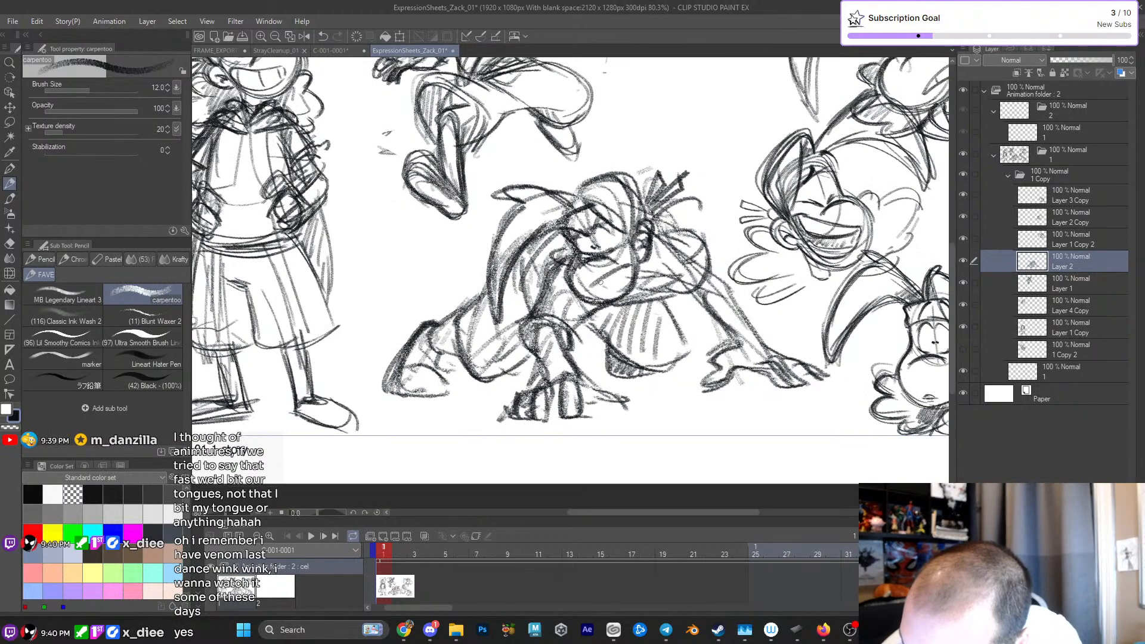
{"action": "left_click_drag", "start_coordinate": [535, 248], "coordinate": [531, 292]}
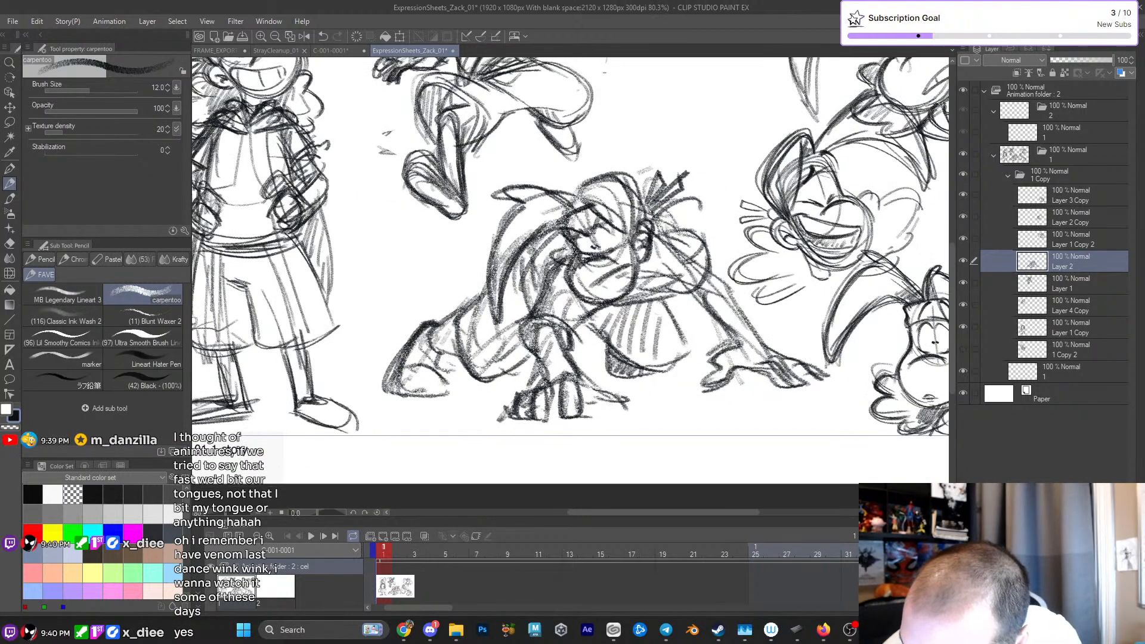
{"action": "scroll", "coordinate": [601, 213], "scroll_direction": "down", "scroll_amount": 3}
{"action": "scroll", "coordinate": [461, 164], "scroll_direction": "up", "scroll_amount": 2}
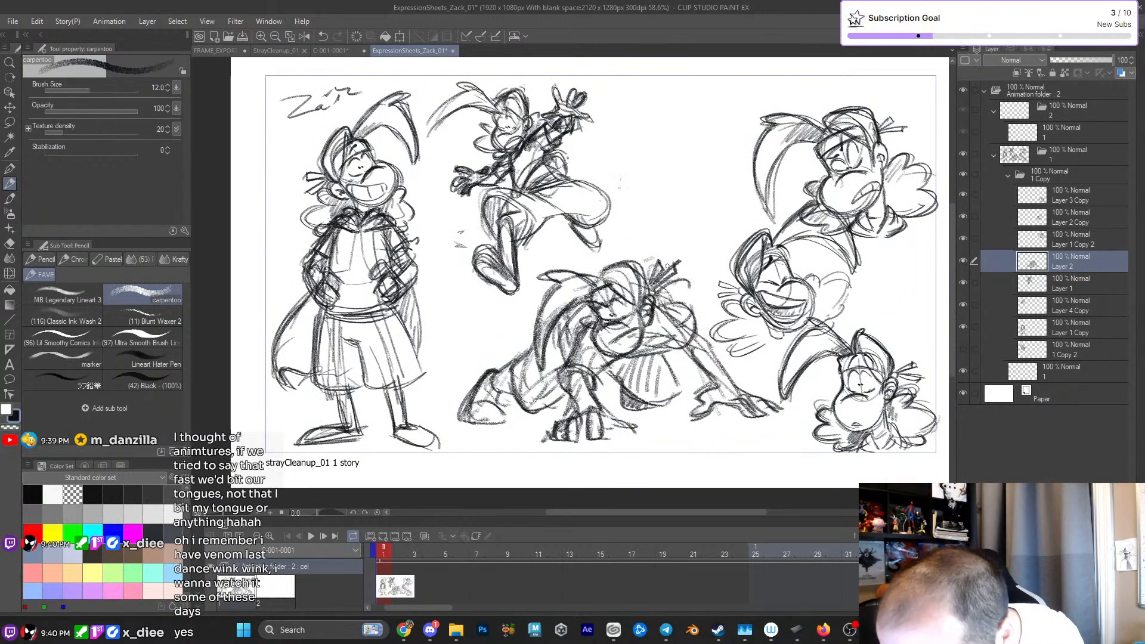
- Rough in a curling cape tail rising behind the crouching figure and a second sweep off its back, and shade the hair and knee
{"action": "left_click_drag", "start_coordinate": [676, 209], "coordinate": [672, 285]}
{"action": "left_click_drag", "start_coordinate": [489, 334], "coordinate": [540, 310]}
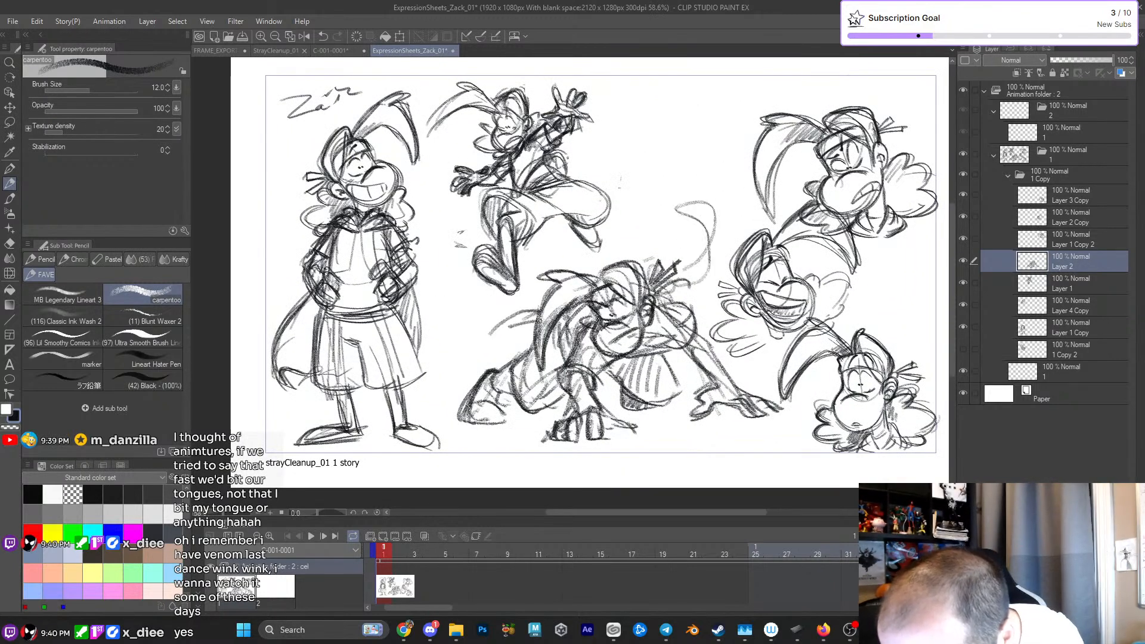
{"action": "mouse_move", "coordinate": [593, 383]}
{"action": "left_mouse_down"}
{"action": "mouse_move", "coordinate": [589, 340]}
{"action": "mouse_move", "coordinate": [677, 334]}
{"action": "left_mouse_up"}
{"action": "left_click_drag", "start_coordinate": [558, 353], "coordinate": [593, 306]}
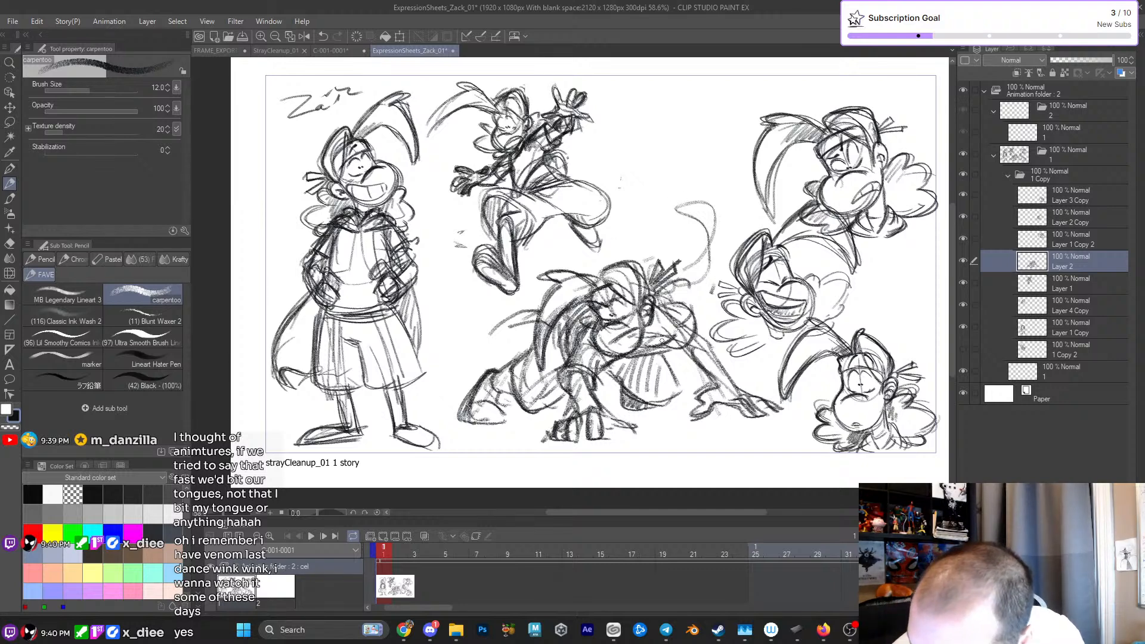
{"action": "left_click_drag", "start_coordinate": [617, 361], "coordinate": [649, 353]}
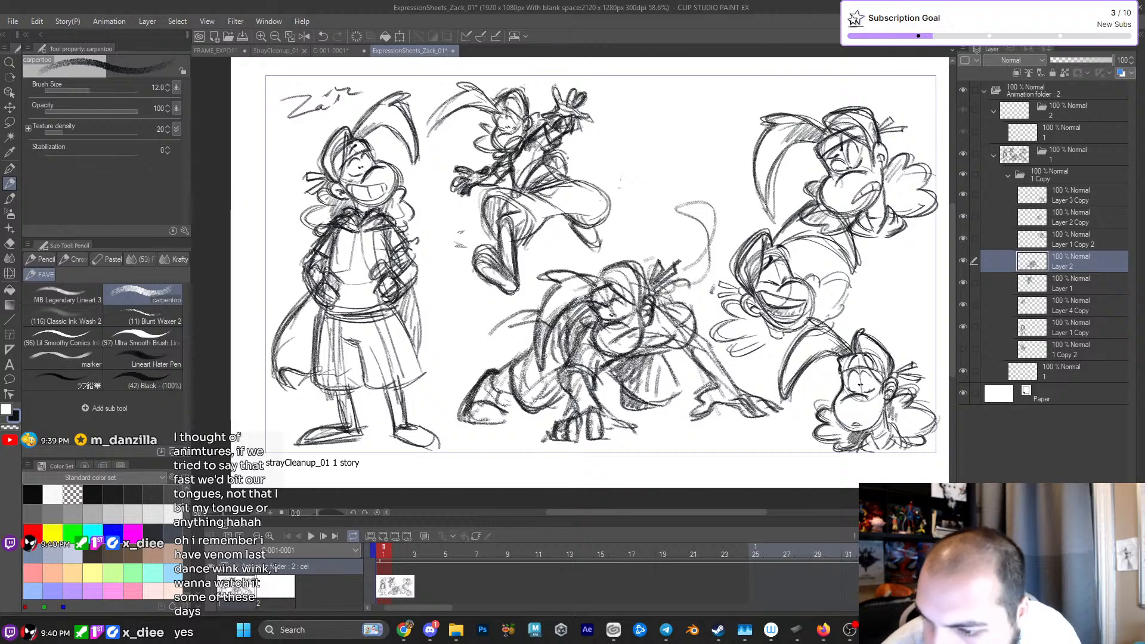
- Redraw the cape's trailing sweep behind the crouching figure's back as a tapered shaded shape and darken the outstretched arm
{"action": "key", "text": "p"}
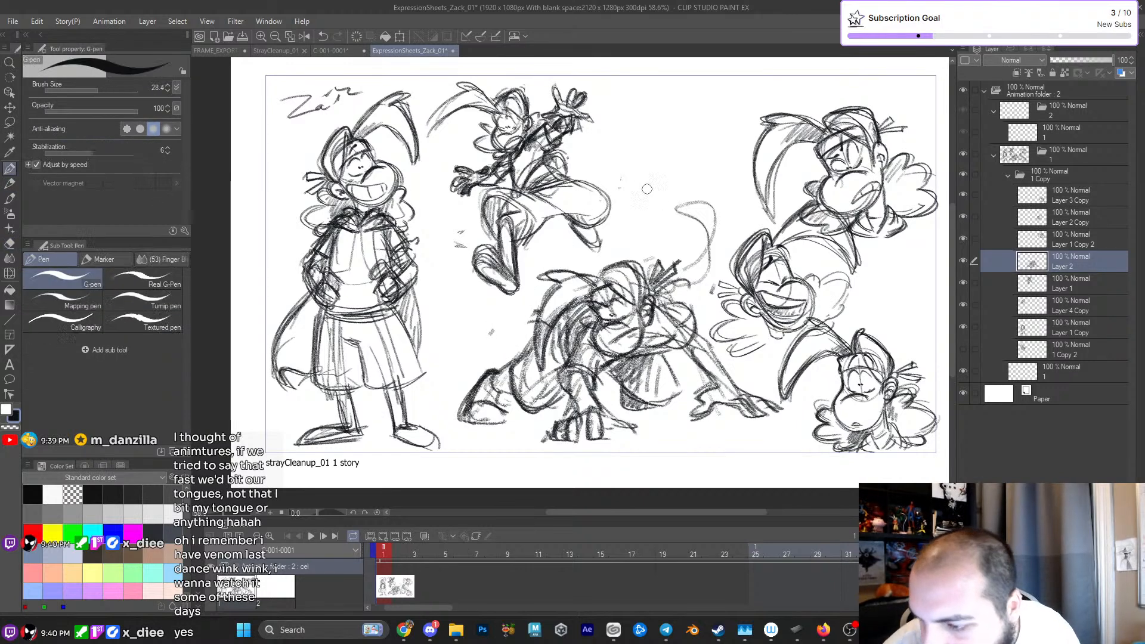
{"action": "left_click_drag", "start_coordinate": [678, 311], "coordinate": [659, 316]}
{"action": "key", "text": "b"}
{"action": "key", "text": "b"}
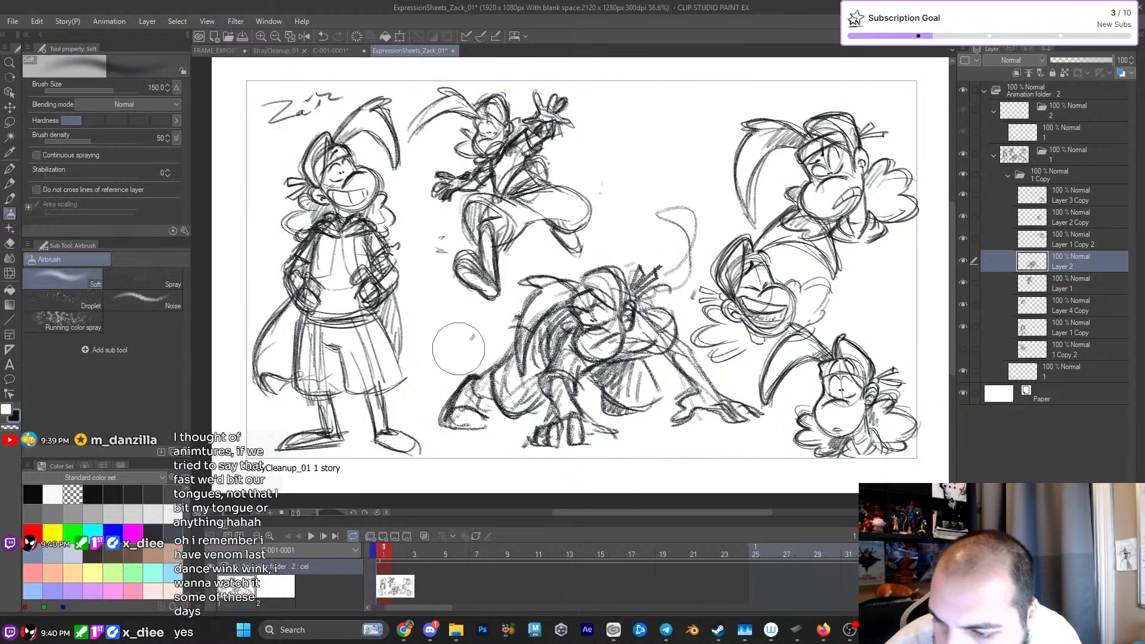
{"action": "left_click_drag", "start_coordinate": [464, 343], "coordinate": [481, 331]}
{"action": "key", "text": "b"}
{"action": "key", "text": "ctrl+z"}
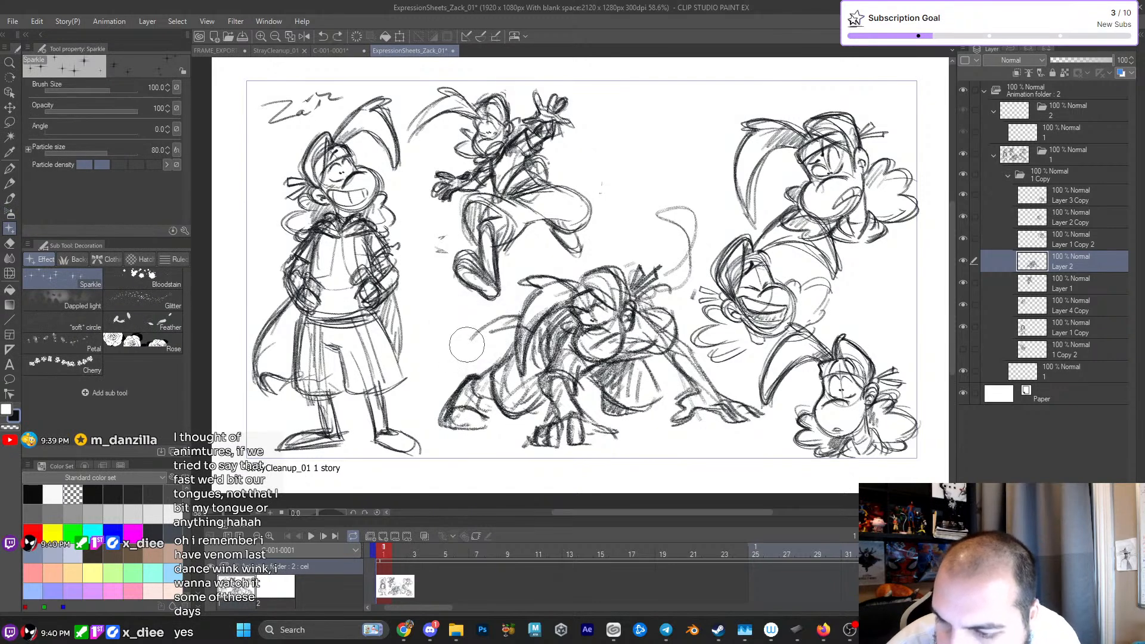
{"action": "key", "text": "p"}
{"action": "left_click_drag", "start_coordinate": [466, 348], "coordinate": [516, 316]}
{"action": "key", "text": "ctrl+z"}
{"action": "key", "text": "p"}
{"action": "mouse_move", "coordinate": [464, 349]}
{"action": "left_mouse_down"}
{"action": "mouse_move", "coordinate": [515, 311]}
{"action": "mouse_move", "coordinate": [505, 320]}
{"action": "mouse_move", "coordinate": [547, 331]}
{"action": "left_mouse_up"}
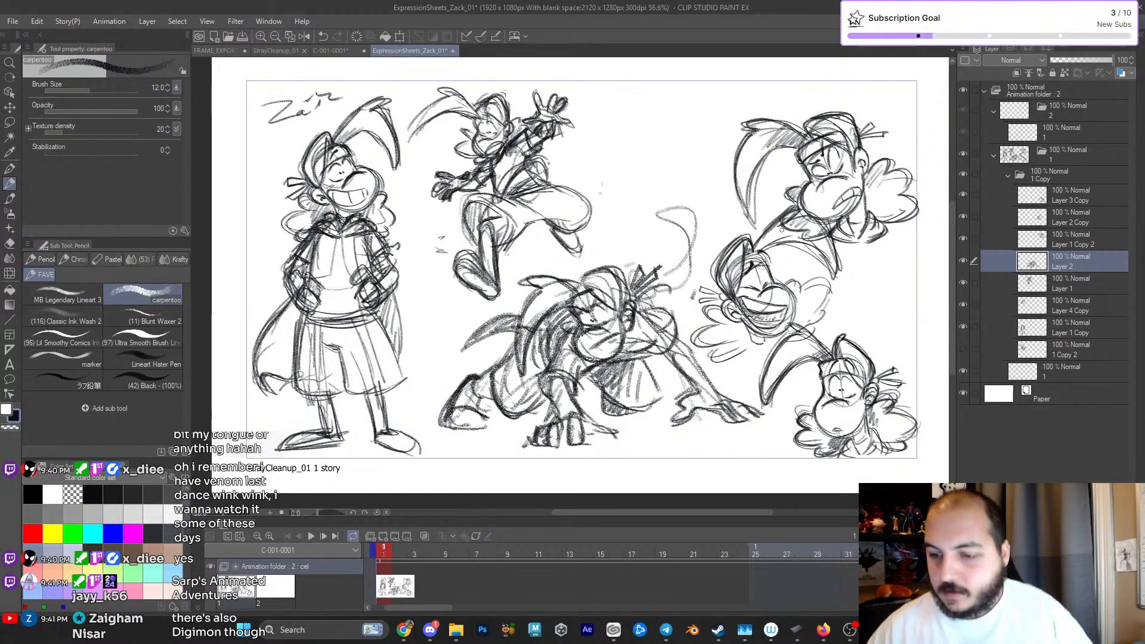
{"action": "mouse_move", "coordinate": [638, 300]}
{"action": "left_mouse_down"}
{"action": "mouse_move", "coordinate": [657, 348]}
{"action": "mouse_move", "coordinate": [674, 331]}
{"action": "mouse_move", "coordinate": [700, 396]}
{"action": "mouse_move", "coordinate": [686, 396]}
{"action": "left_mouse_up"}
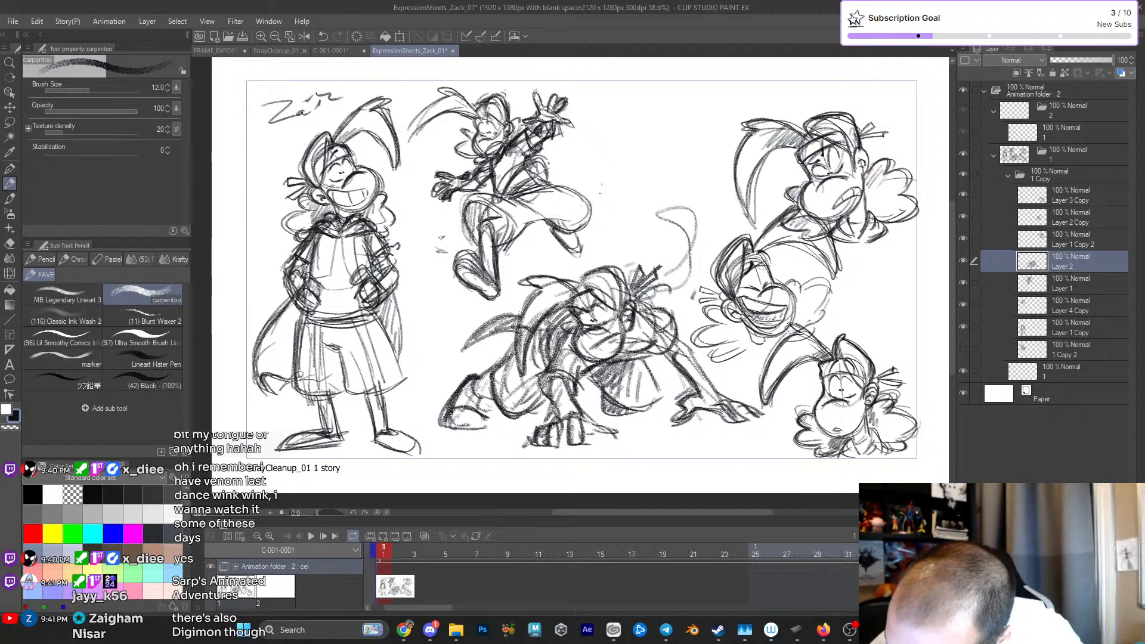
- Scale the crouching figure down slightly and move it toward the feet of the standing character
{"action": "scroll", "coordinate": [771, 388], "scroll_direction": "down", "scroll_amount": 2}
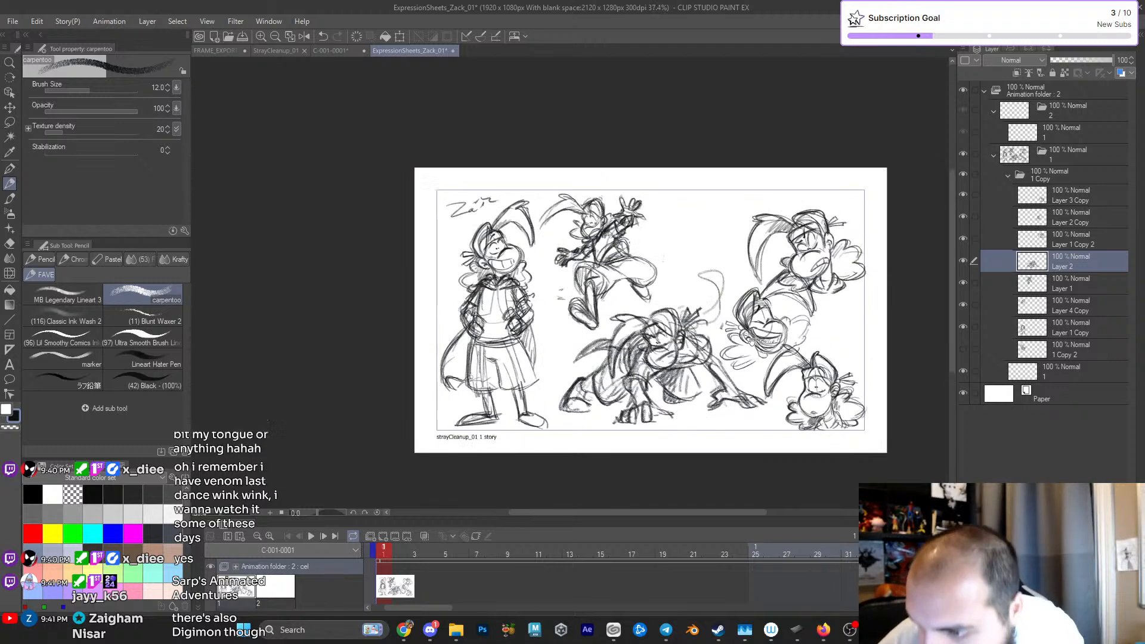
{"action": "scroll", "coordinate": [705, 281], "scroll_direction": "down", "scroll_amount": 1}
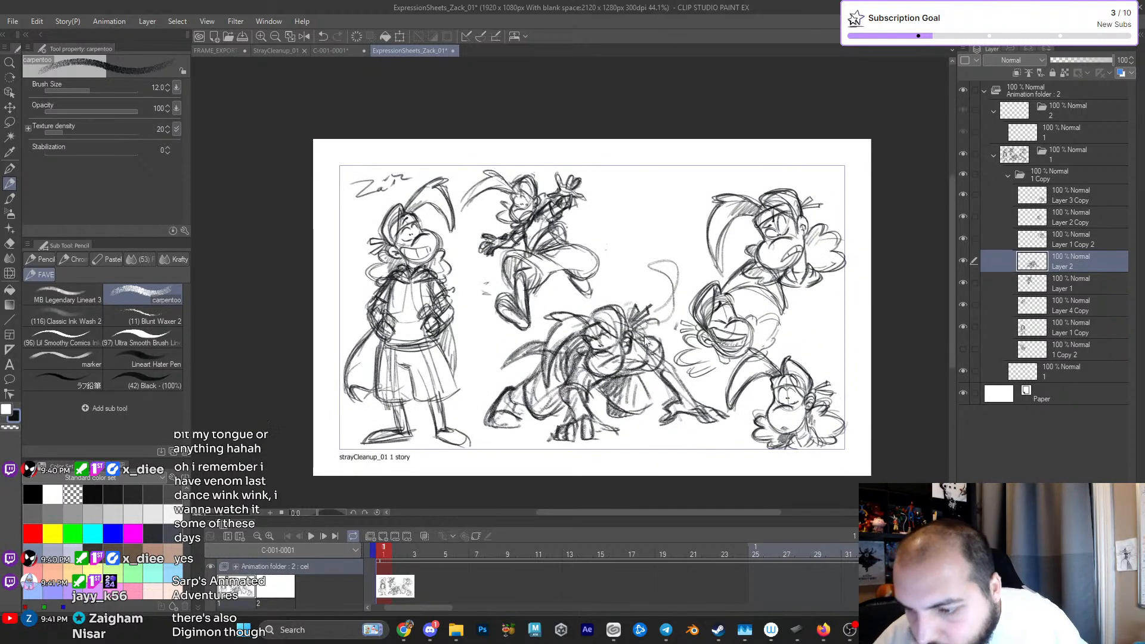
{"action": "key", "text": "ctrl+t"}
{"action": "left_click_drag", "start_coordinate": [730, 260], "coordinate": [710, 275]}
{"action": "left_click_drag", "start_coordinate": [642, 351], "coordinate": [618, 370]}
{"action": "key", "text": "Return"}
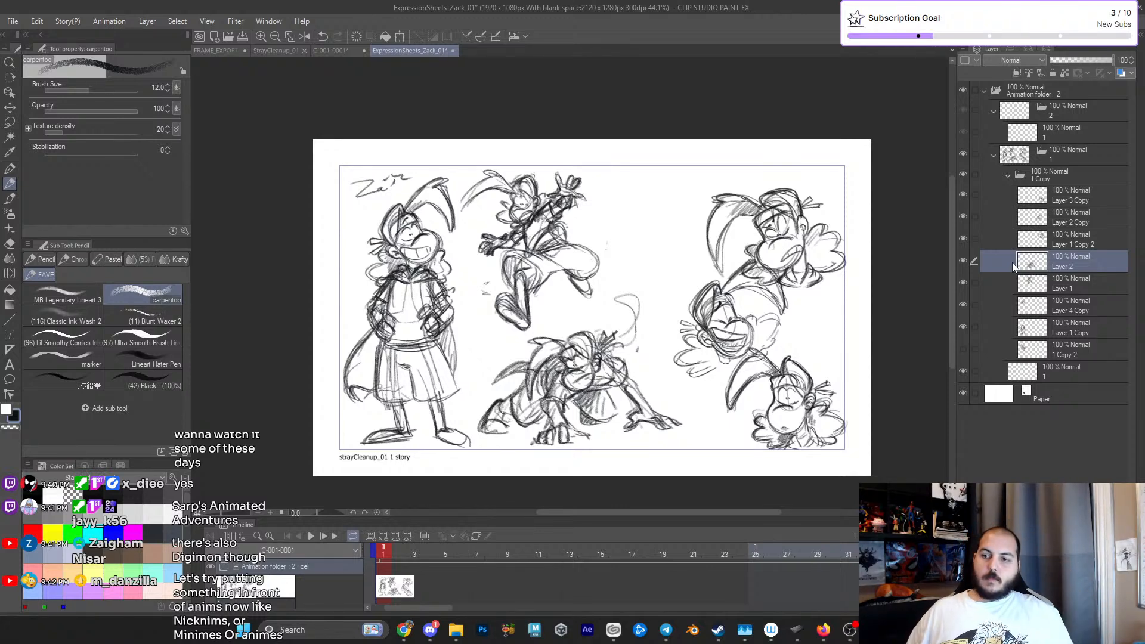
- Thicken and shade the curled cape tail rising behind the crouching figure's far shoulder
{"action": "mouse_move", "coordinate": [635, 311]}
{"action": "left_mouse_down"}
{"action": "mouse_move", "coordinate": [613, 347]}
{"action": "mouse_move", "coordinate": [636, 351]}
{"action": "mouse_move", "coordinate": [617, 355]}
{"action": "left_mouse_up"}
{"action": "mouse_move", "coordinate": [633, 325]}
{"action": "left_mouse_down"}
{"action": "mouse_move", "coordinate": [625, 357]}
{"action": "mouse_move", "coordinate": [637, 314]}
{"action": "left_mouse_up"}
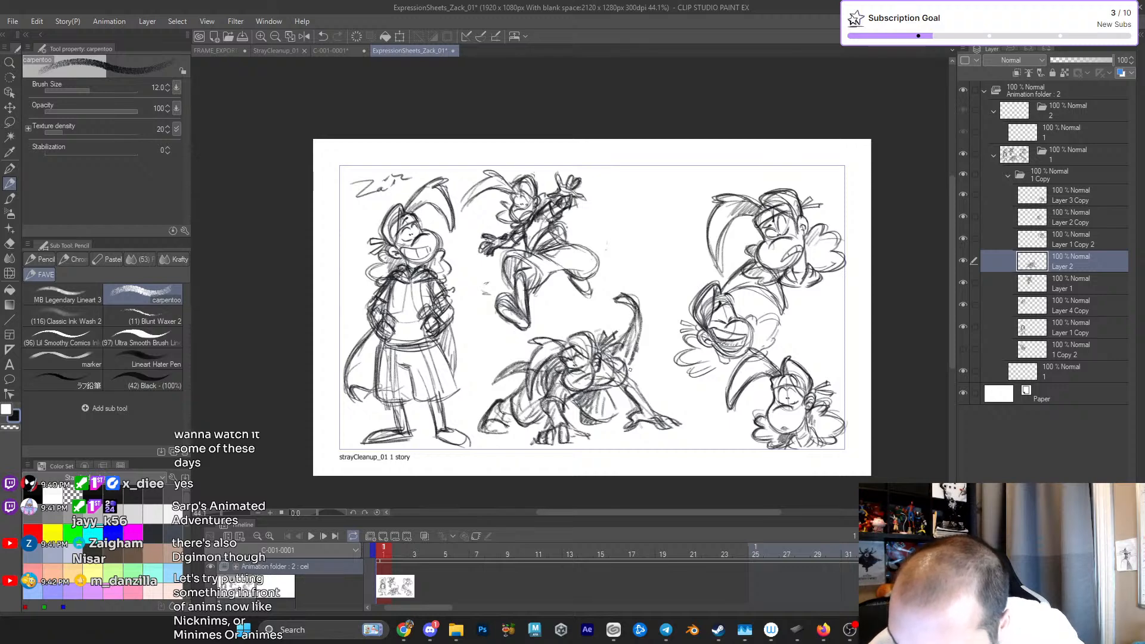
{"action": "mouse_move", "coordinate": [624, 382]}
{"action": "left_mouse_down"}
{"action": "mouse_move", "coordinate": [696, 277]}
{"action": "mouse_move", "coordinate": [673, 334]}
{"action": "left_mouse_up"}
{"action": "scroll", "coordinate": [698, 276], "scroll_direction": "up", "scroll_amount": 3}
{"action": "mouse_move", "coordinate": [652, 224]}
{"action": "left_mouse_down"}
{"action": "mouse_move", "coordinate": [668, 233]}
{"action": "mouse_move", "coordinate": [660, 284]}
{"action": "left_mouse_up"}
{"action": "left_click_drag", "start_coordinate": [808, 176], "coordinate": [794, 192]}
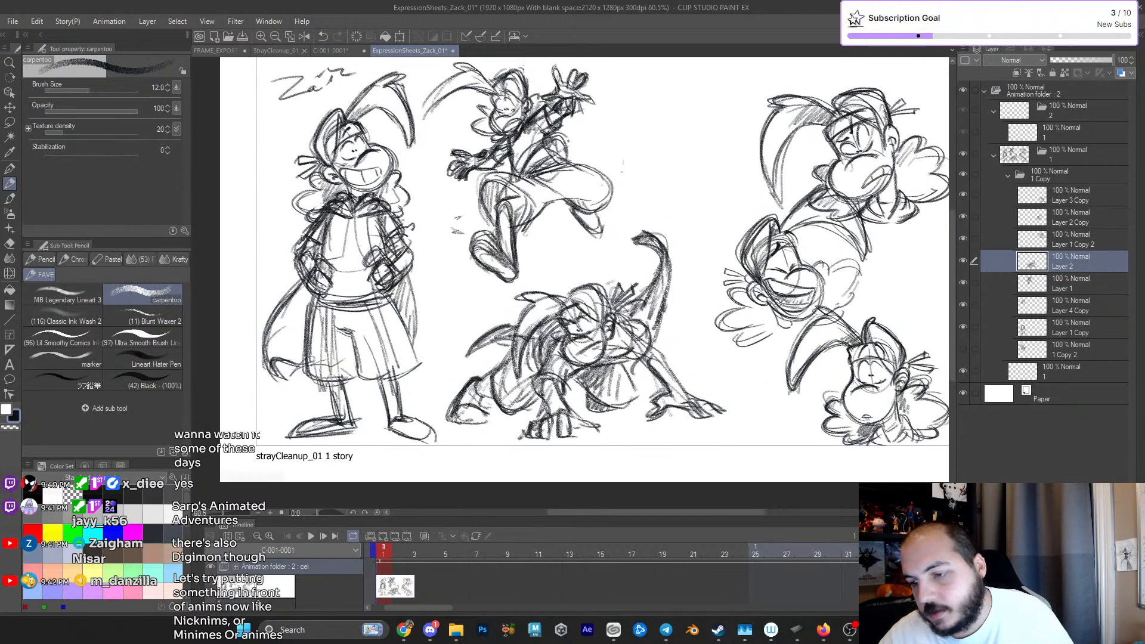
- Reinforce the crouching figure's outstretched arm and add shading lines to the bent legs
{"action": "left_click_drag", "start_coordinate": [664, 363], "coordinate": [685, 398]}
{"action": "left_click_drag", "start_coordinate": [649, 342], "coordinate": [668, 361]}
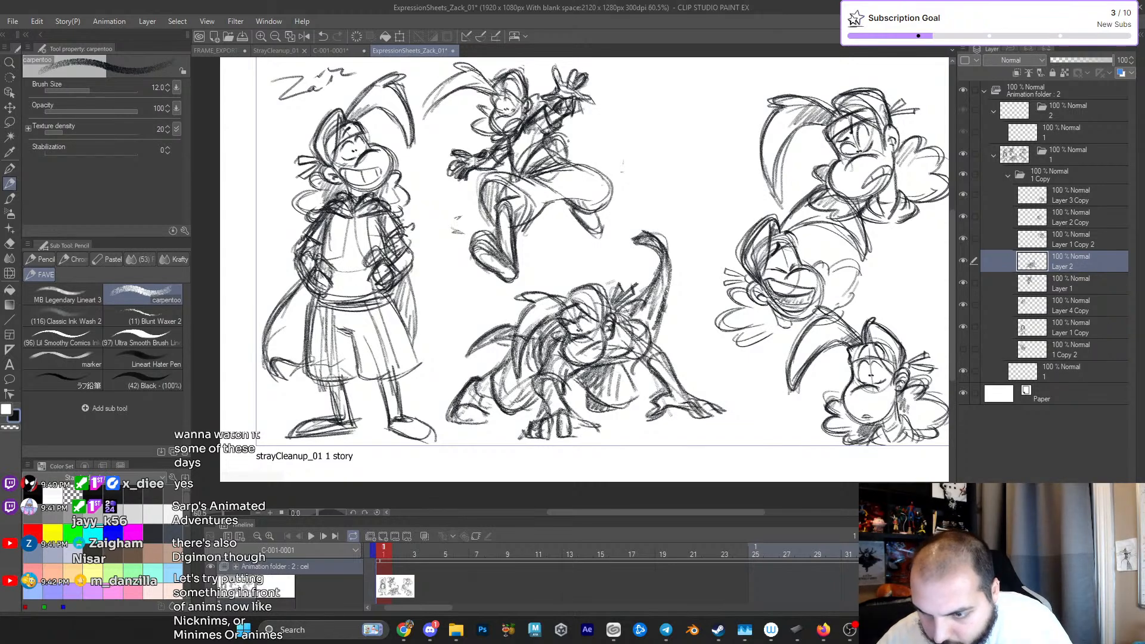
{"action": "left_click_drag", "start_coordinate": [634, 410], "coordinate": [632, 410]}
{"action": "left_click_drag", "start_coordinate": [503, 402], "coordinate": [530, 402]}
{"action": "scroll", "coordinate": [617, 374], "scroll_direction": "down", "scroll_amount": 1}
{"action": "scroll", "coordinate": [620, 375], "scroll_direction": "down", "scroll_amount": 1}
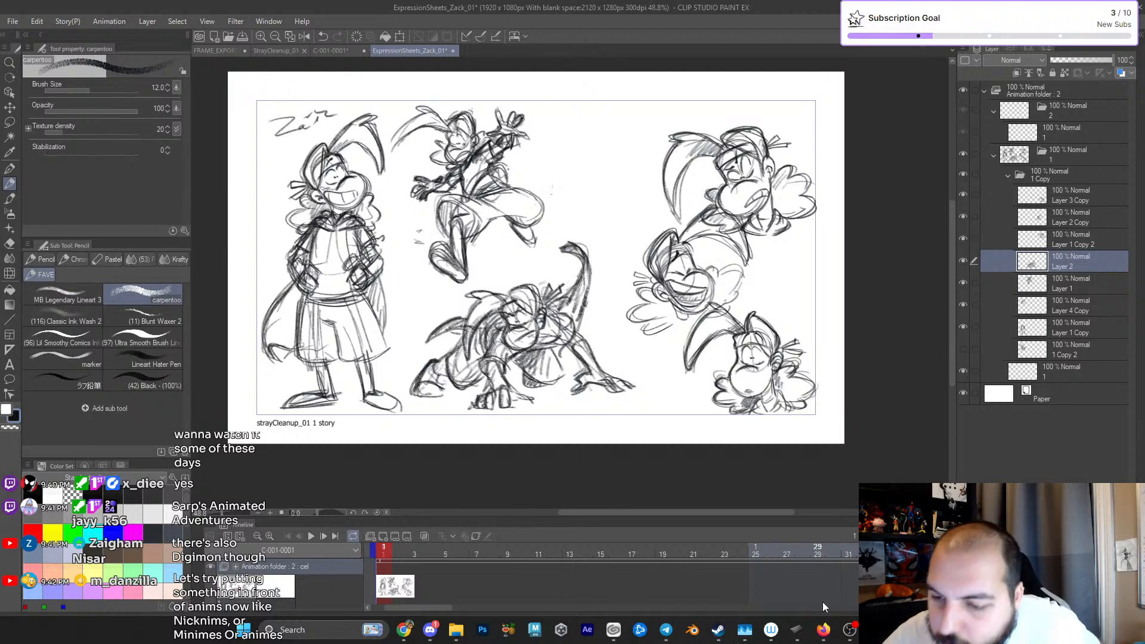
- Touch up the crouching figure's hair, planted arms and bent back leg with darker contour and shading strokes
{"action": "scroll", "coordinate": [519, 368], "scroll_direction": "up", "scroll_amount": 5}
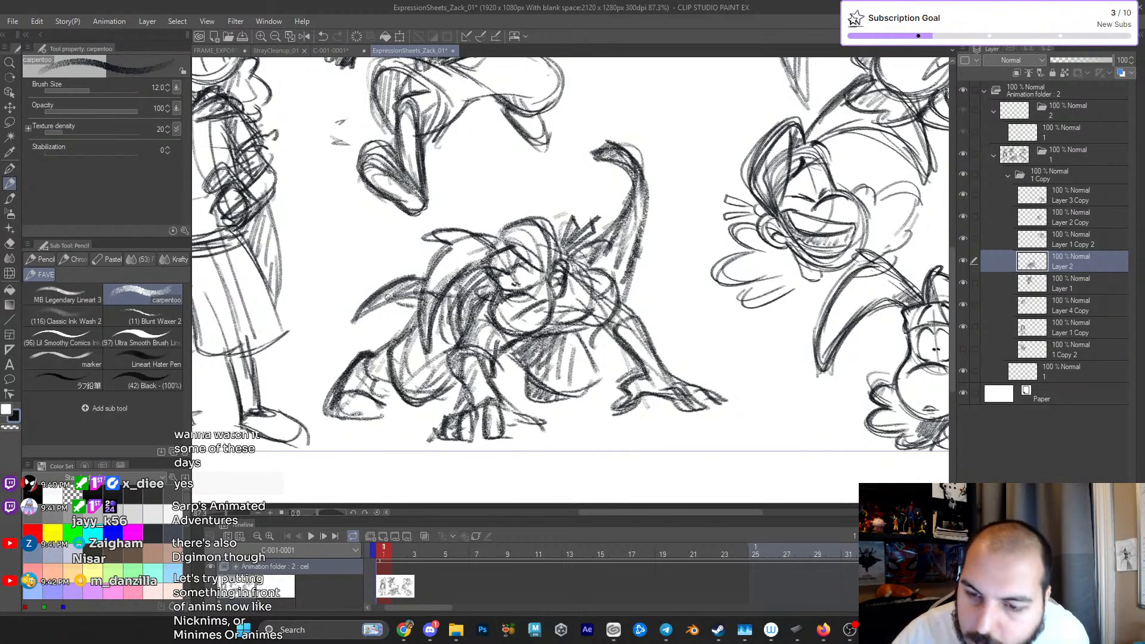
{"action": "left_click_drag", "start_coordinate": [437, 311], "coordinate": [486, 270]}
{"action": "left_click_drag", "start_coordinate": [657, 318], "coordinate": [758, 346]}
{"action": "mouse_move", "coordinate": [504, 360]}
{"action": "left_mouse_down"}
{"action": "mouse_move", "coordinate": [512, 353]}
{"action": "mouse_move", "coordinate": [477, 366]}
{"action": "mouse_move", "coordinate": [479, 381]}
{"action": "left_mouse_up"}
{"action": "mouse_move", "coordinate": [493, 344]}
{"action": "left_mouse_down"}
{"action": "mouse_move", "coordinate": [501, 369]}
{"action": "mouse_move", "coordinate": [398, 383]}
{"action": "left_mouse_up"}
{"action": "mouse_move", "coordinate": [417, 354]}
{"action": "left_mouse_down"}
{"action": "mouse_move", "coordinate": [413, 375]}
{"action": "mouse_move", "coordinate": [422, 353]}
{"action": "left_mouse_up"}
{"action": "left_click_drag", "start_coordinate": [667, 327], "coordinate": [647, 318]}
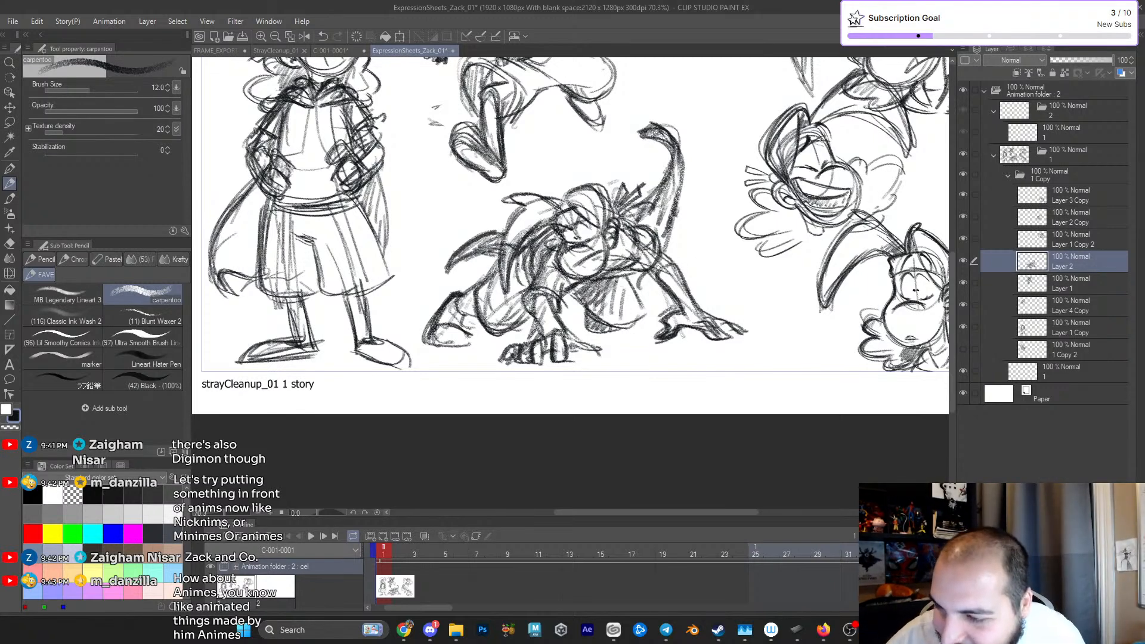
- Hatch extra shading on the crouching figure's far knee and darken the area around the brow and eye
{"action": "scroll", "coordinate": [681, 290], "scroll_direction": "down", "scroll_amount": 3}
{"action": "scroll", "coordinate": [661, 260], "scroll_direction": "up", "scroll_amount": 4}
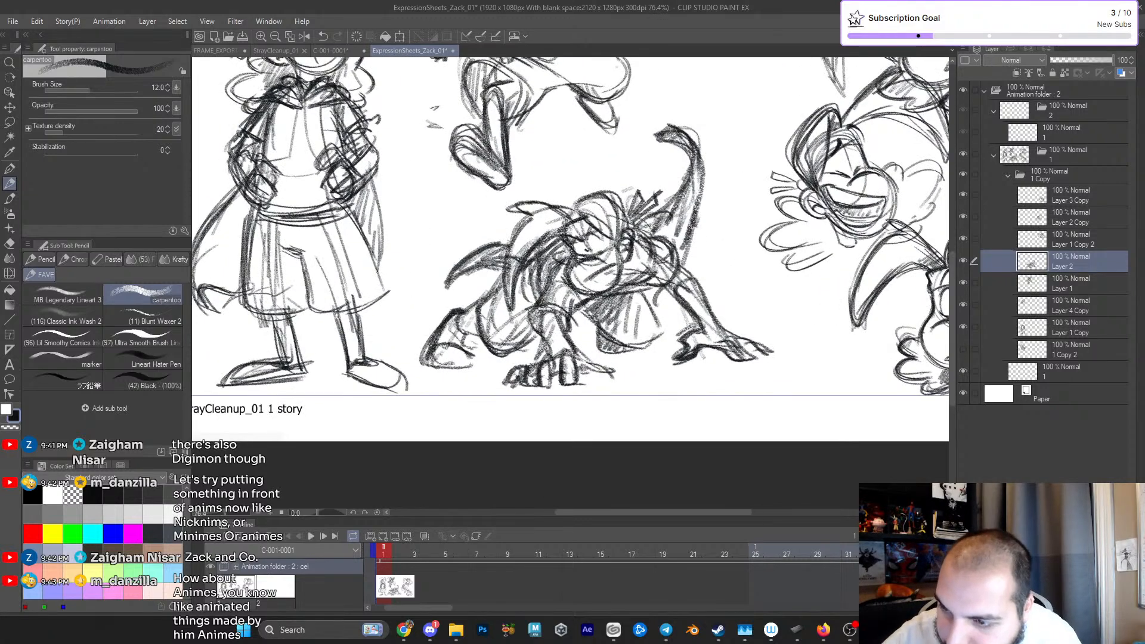
{"action": "scroll", "coordinate": [620, 228], "scroll_direction": "down", "scroll_amount": 3}
{"action": "scroll", "coordinate": [620, 228], "scroll_direction": "down", "scroll_amount": 1}
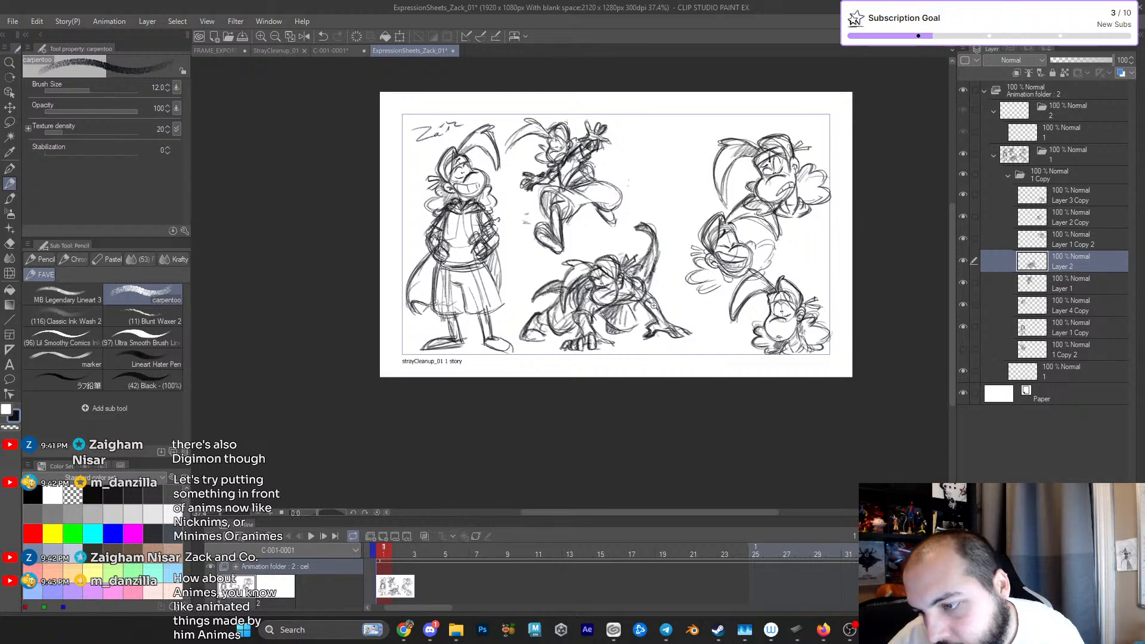
{"action": "scroll", "coordinate": [653, 305], "scroll_direction": "up", "scroll_amount": 3}
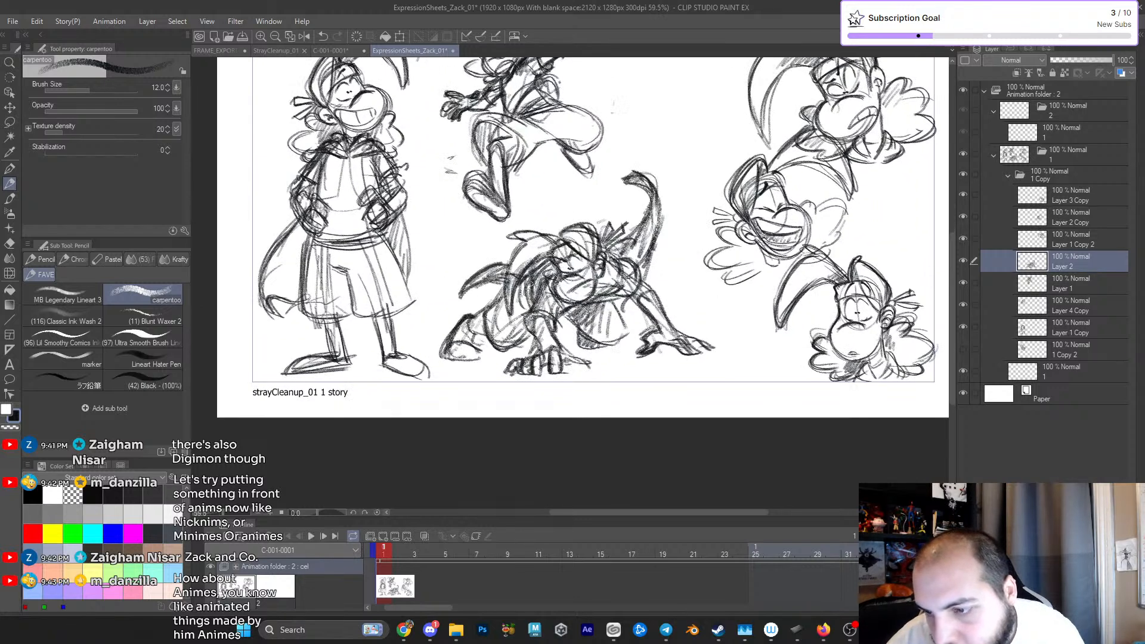
{"action": "scroll", "coordinate": [632, 314], "scroll_direction": "down", "scroll_amount": 2}
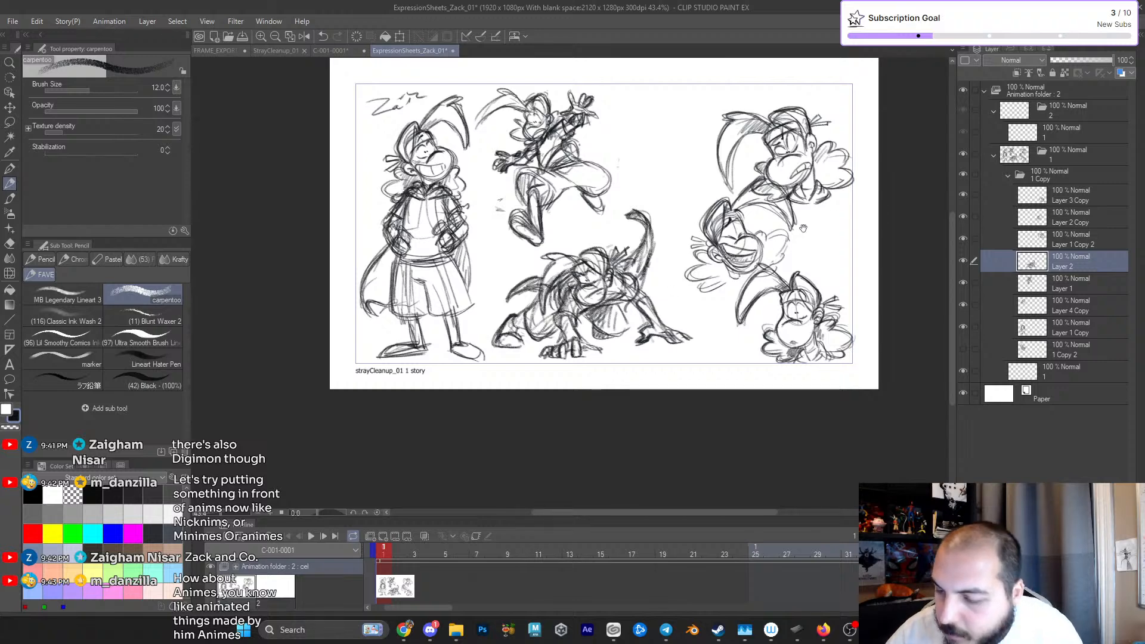
{"action": "left_click_drag", "start_coordinate": [594, 334], "coordinate": [624, 324]}
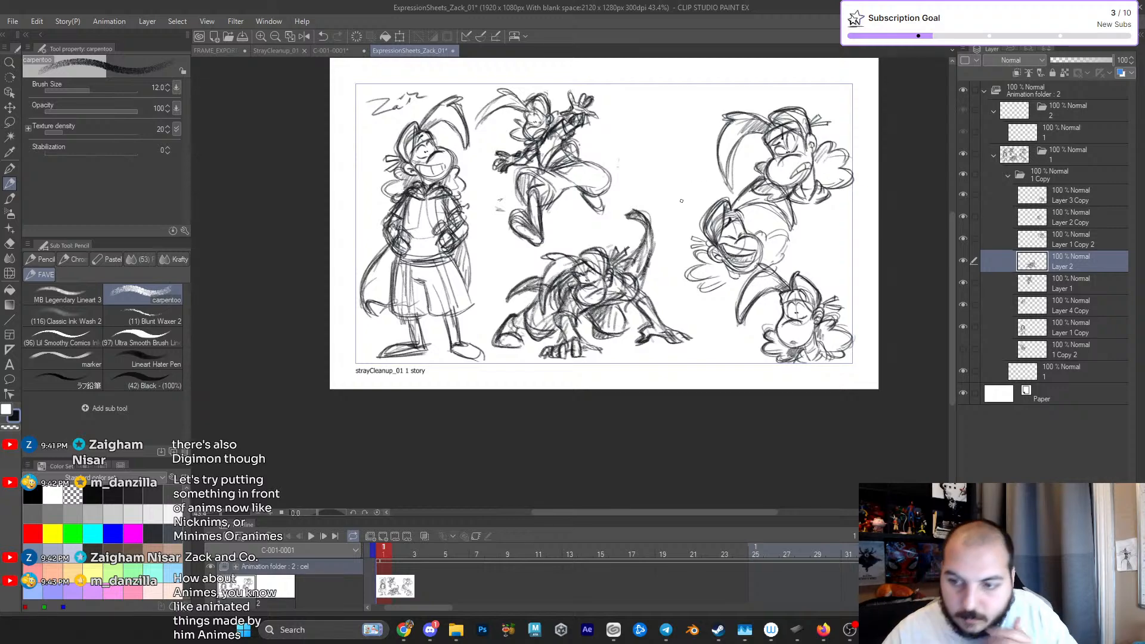
{"action": "scroll", "coordinate": [592, 261], "scroll_direction": "up", "scroll_amount": 4}
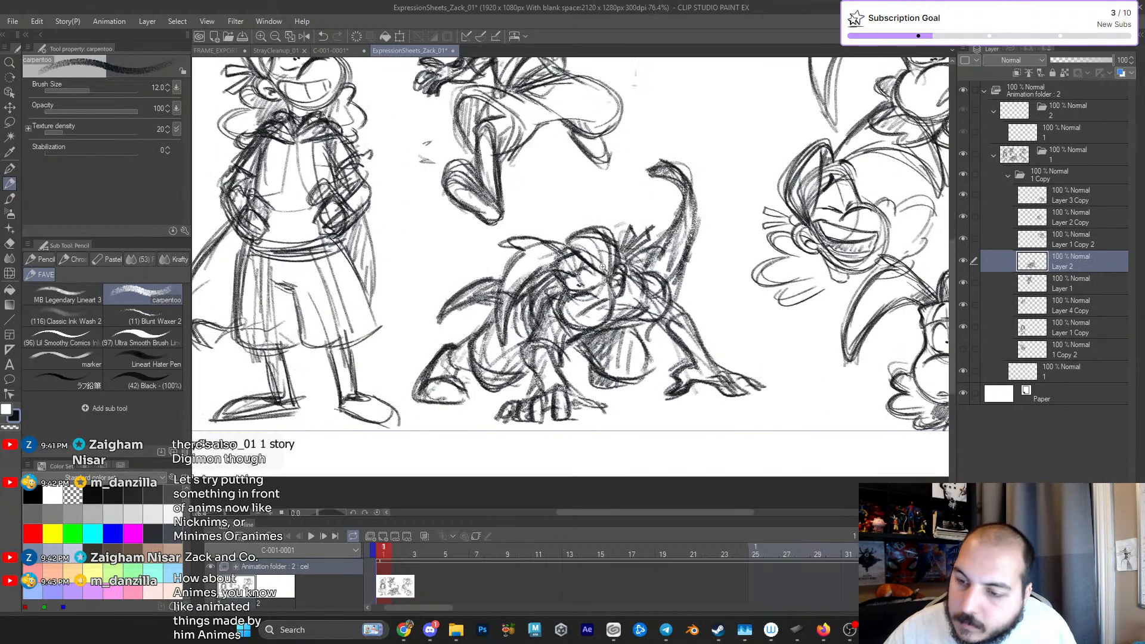
{"action": "left_click_drag", "start_coordinate": [560, 265], "coordinate": [589, 263]}
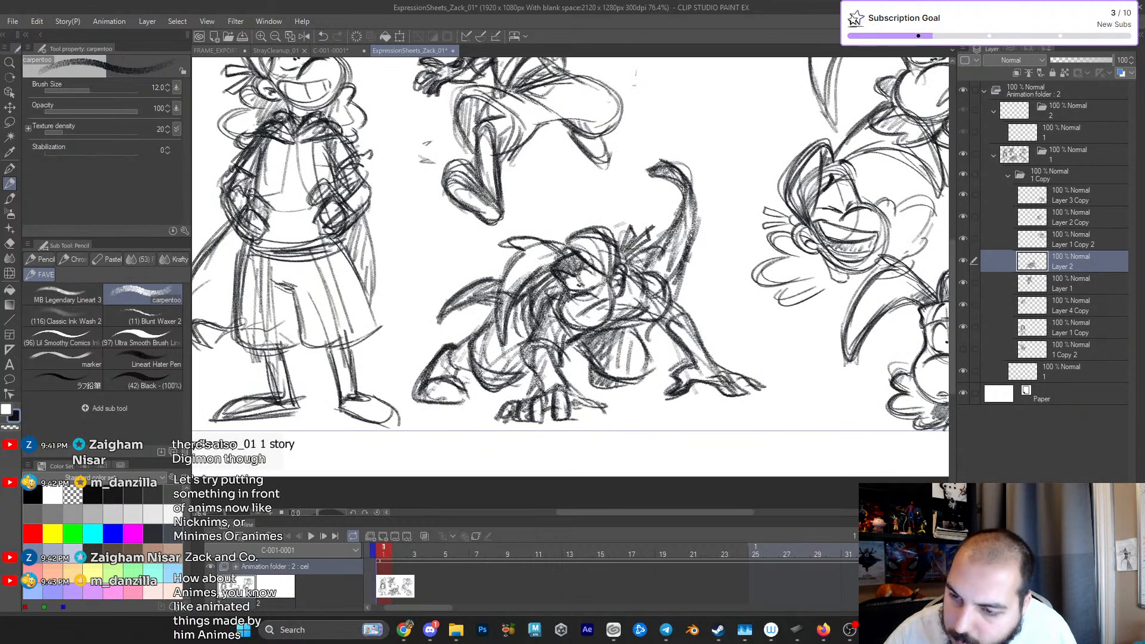
{"action": "scroll", "coordinate": [702, 279], "scroll_direction": "down", "scroll_amount": 3}
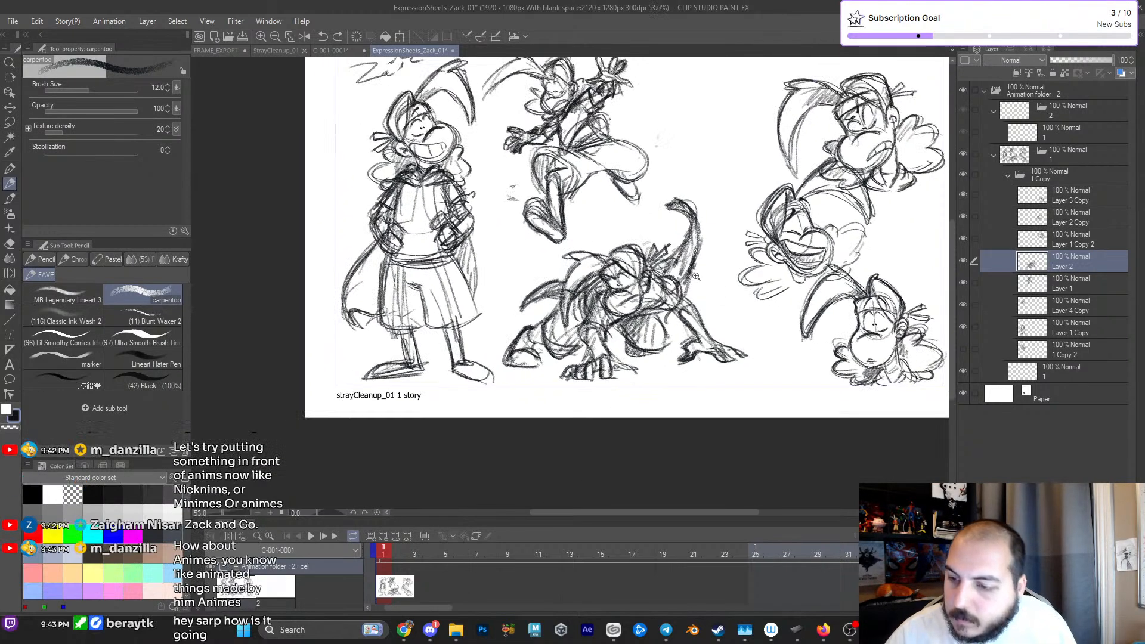
{"action": "scroll", "coordinate": [735, 356], "scroll_direction": "down", "scroll_amount": 1}
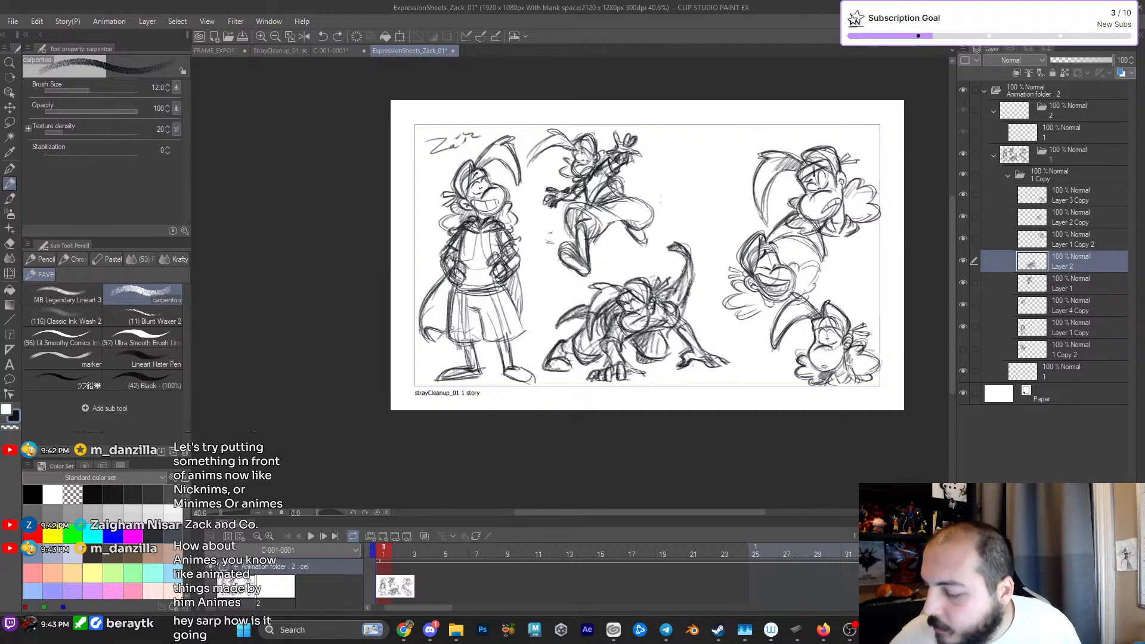
- Create a new empty layer above the crouching figure's layer
{"action": "key", "text": "ctrl+shift+n"}
{"action": "left_click_drag", "start_coordinate": [766, 287], "coordinate": [731, 298]}
{"action": "scroll", "coordinate": [727, 296], "scroll_direction": "up", "scroll_amount": 1}
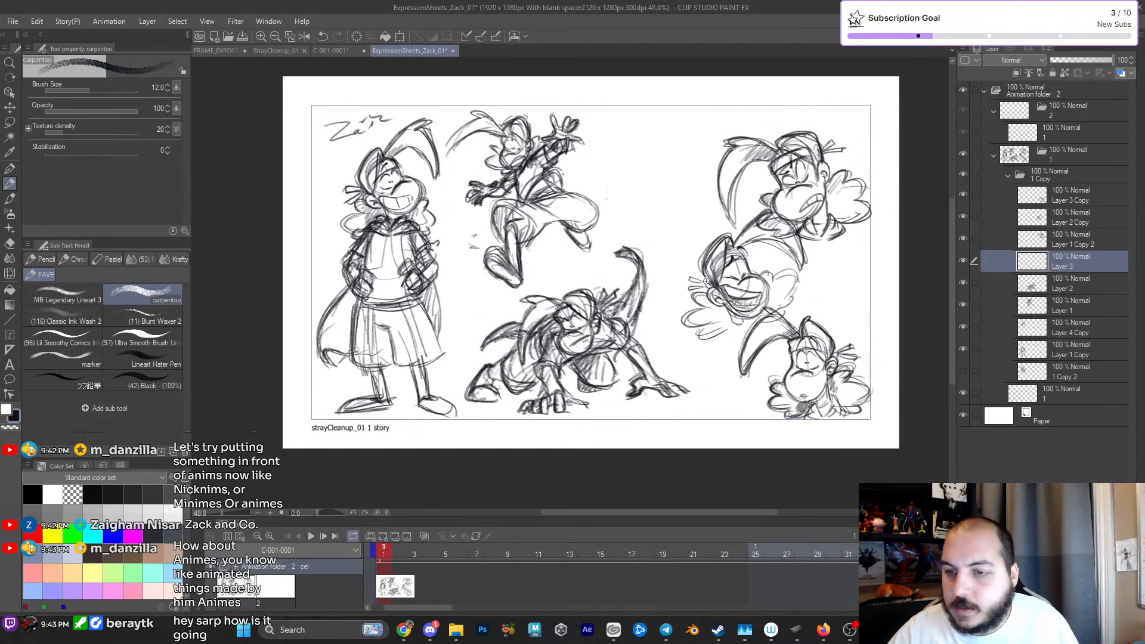
- Shrink the crouching figure on Layer 2 slightly and shift it closer to the standing character
{"action": "left_click", "coordinate": [1047, 277]}
{"action": "key", "text": "ctrl+t"}
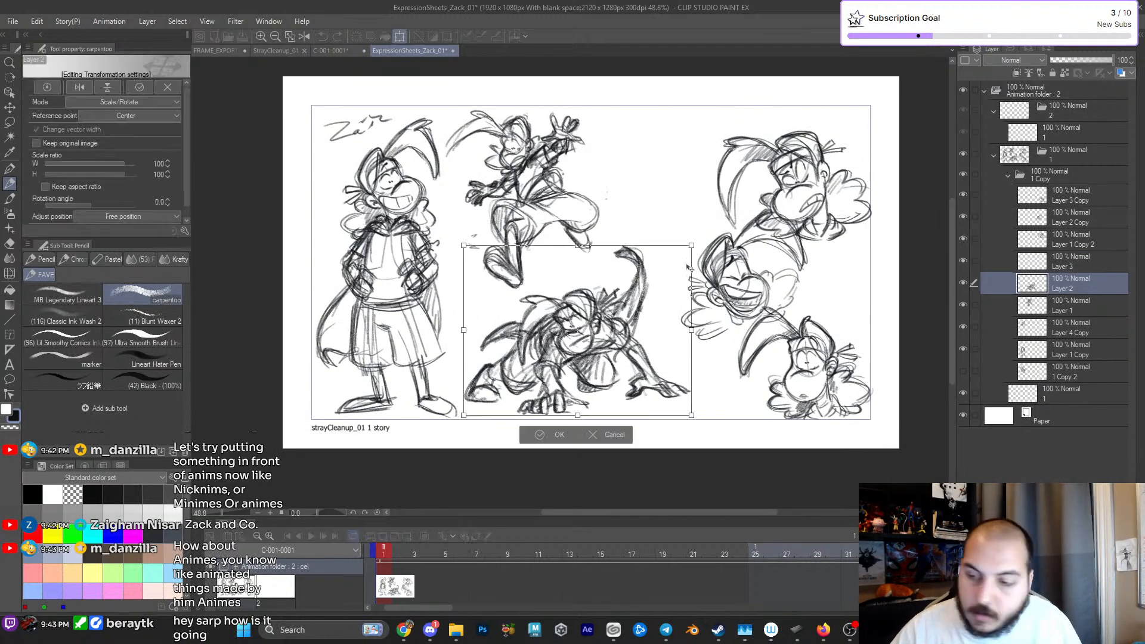
{"action": "left_click_drag", "start_coordinate": [691, 245], "coordinate": [674, 258]}
{"action": "left_click_drag", "start_coordinate": [622, 334], "coordinate": [607, 344]}
{"action": "key", "text": "Return"}
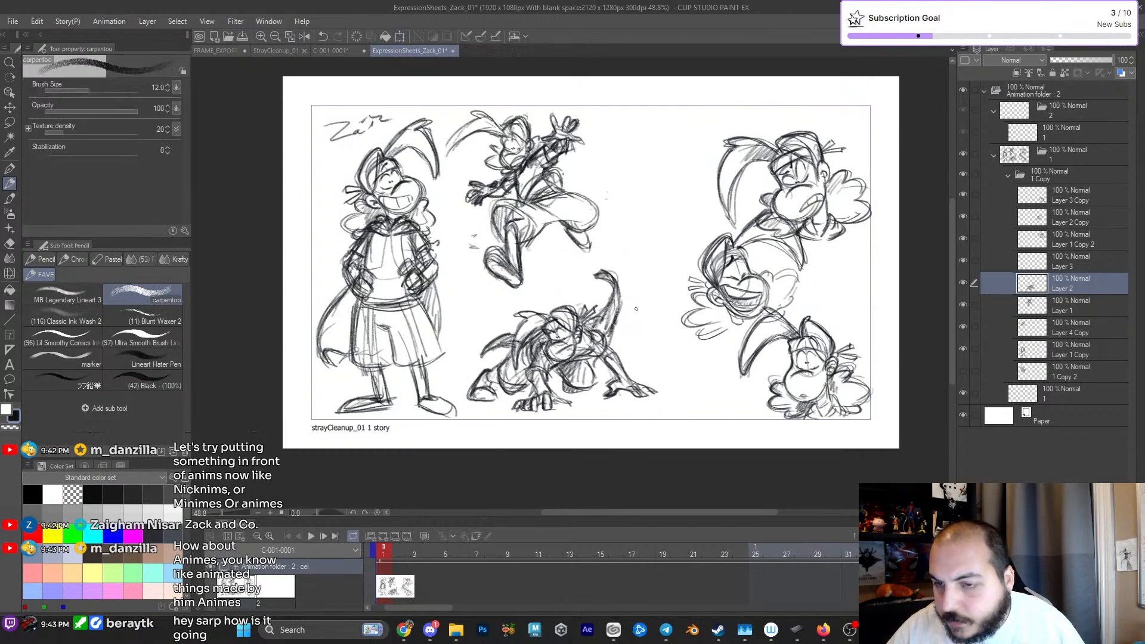
- Scale the leaping figure on Layer 1 down slightly and shift it closer to the standing character
{"action": "left_click", "coordinate": [1041, 306]}
{"action": "key", "text": "e"}
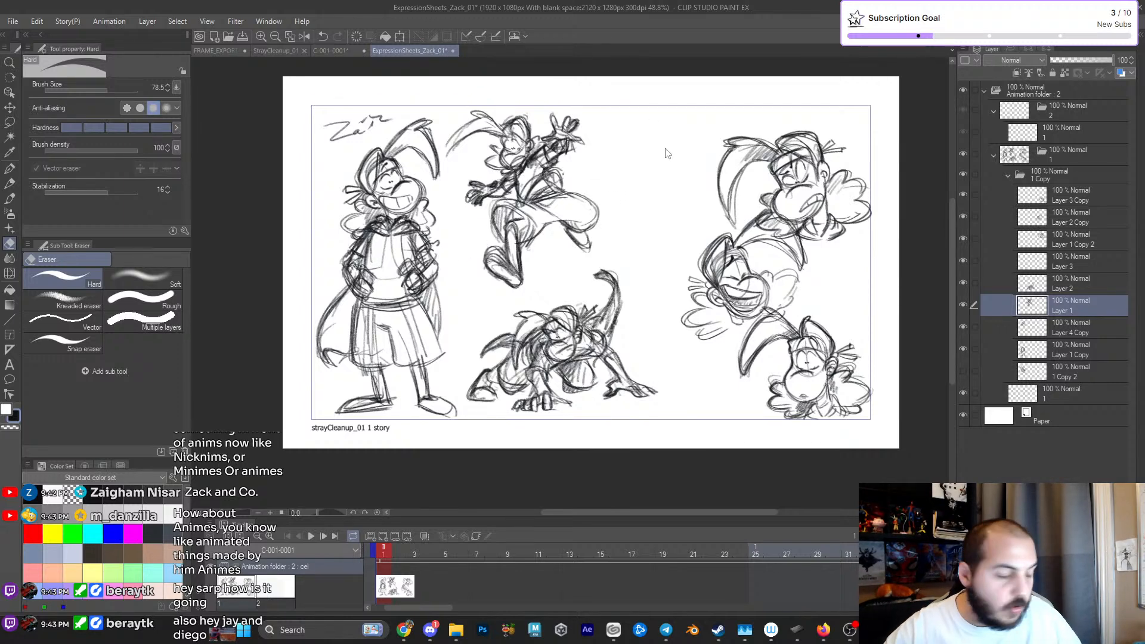
{"action": "key", "text": "ctrl+t"}
{"action": "mouse_move", "coordinate": [595, 115]}
{"action": "left_mouse_down"}
{"action": "mouse_move", "coordinate": [617, 101]}
{"action": "mouse_move", "coordinate": [607, 127]}
{"action": "left_mouse_up"}
{"action": "left_click_drag", "start_coordinate": [569, 211], "coordinate": [555, 212]}
{"action": "left_click", "coordinate": [480, 320]}
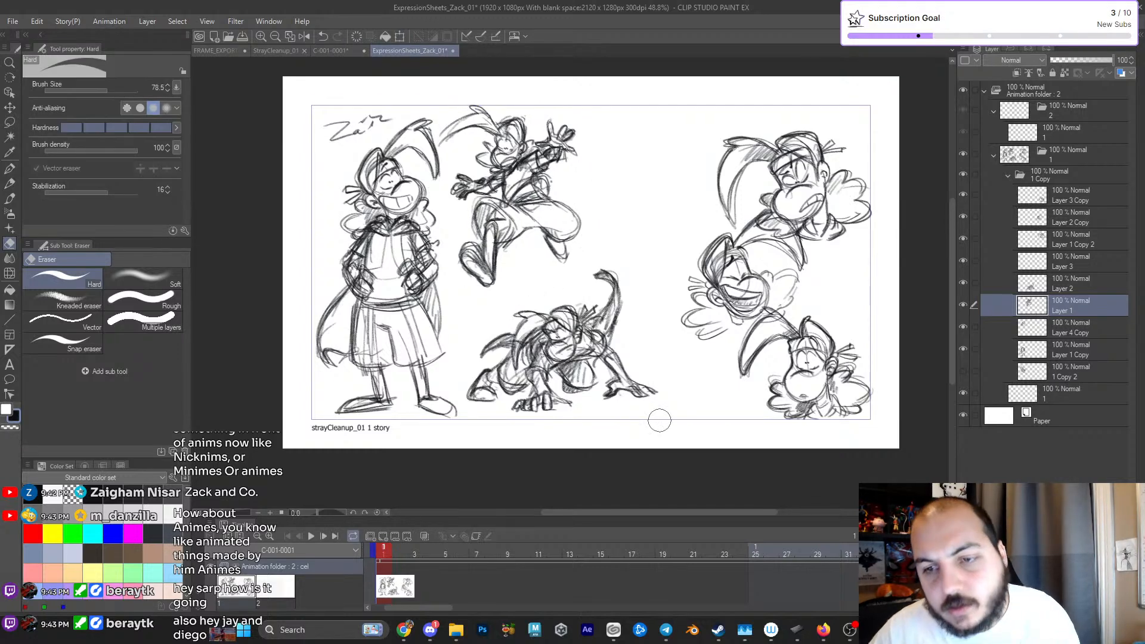
- Select the crouching figure's layer and toggle its visibility to check what it holds
{"action": "left_click_drag", "start_coordinate": [661, 334], "coordinate": [626, 349]}
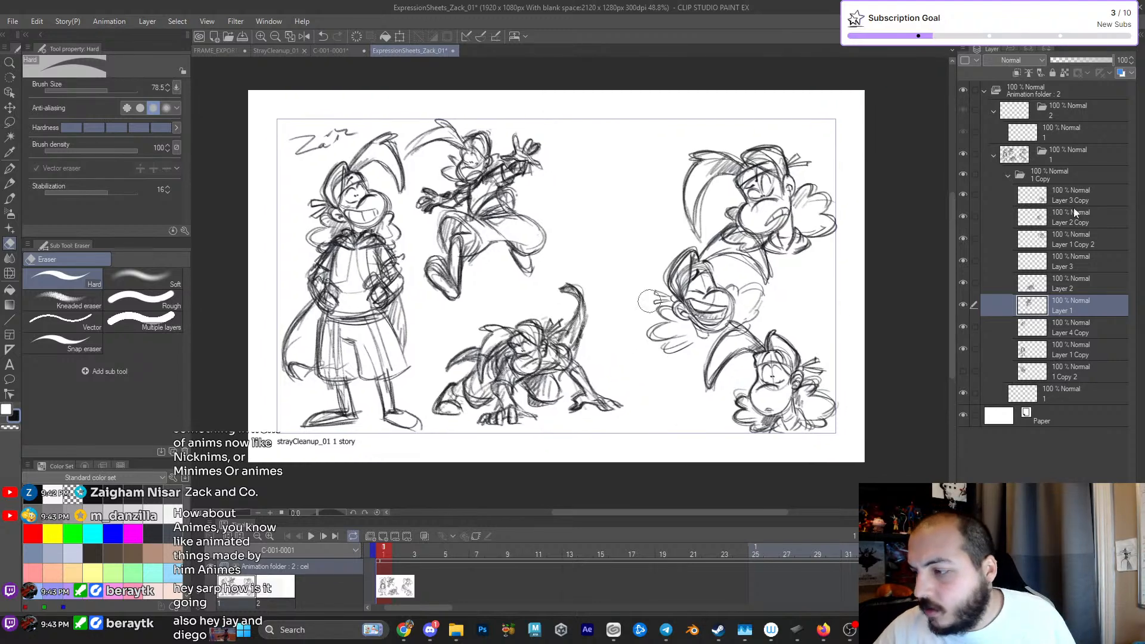
{"action": "left_click_drag", "start_coordinate": [756, 326], "coordinate": [760, 341]}
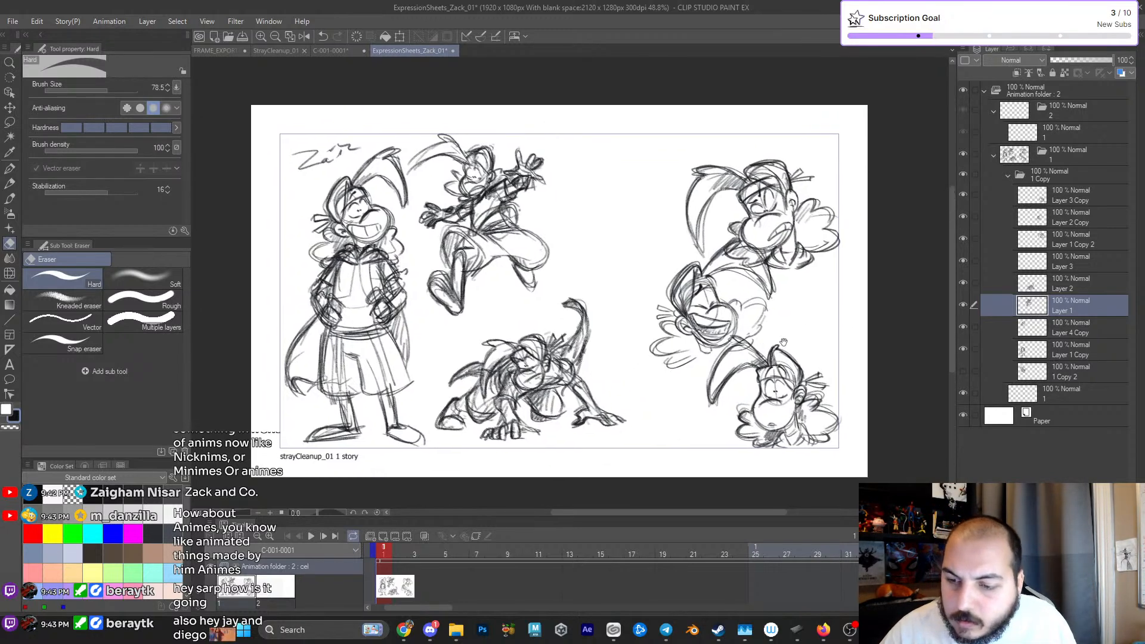
{"action": "left_click", "coordinate": [1027, 289]}
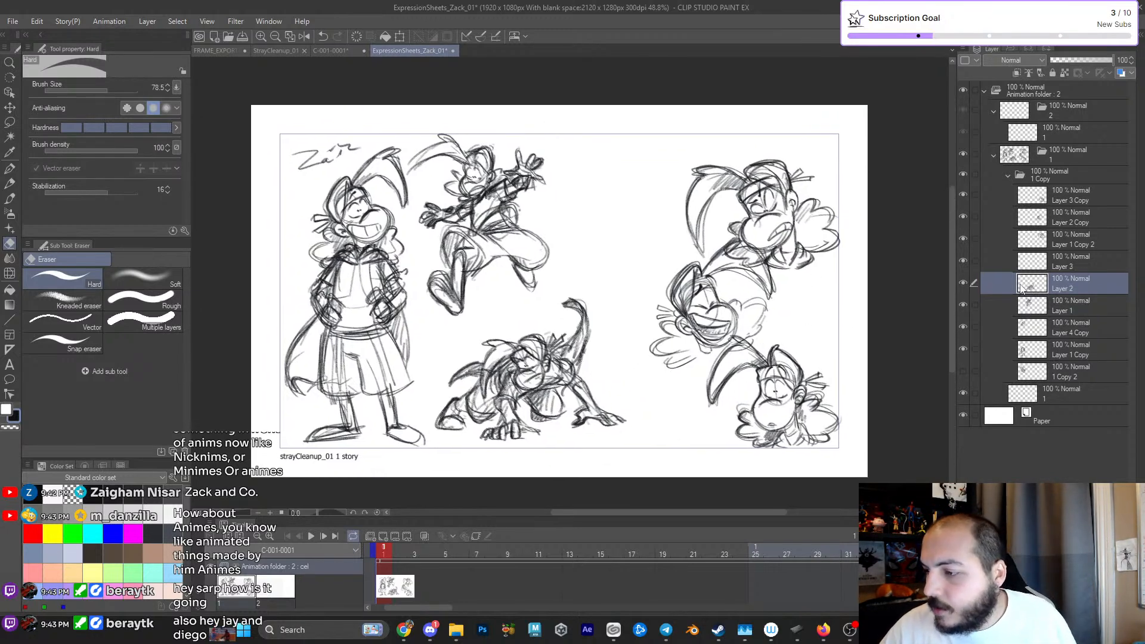
{"action": "left_click", "coordinate": [962, 284]}
{"action": "left_click", "coordinate": [963, 284]}
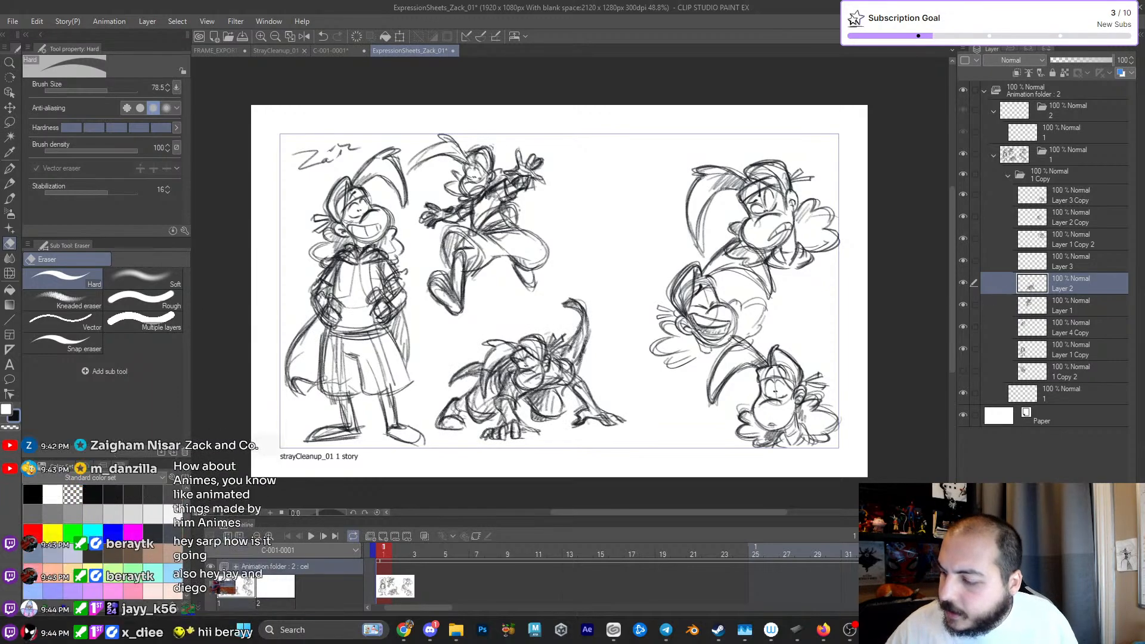
- Add a new empty layer above the crouching figure's layer and switch to the carpentoo pencil for sketching
{"action": "key", "text": "ctrl+shift+n"}
{"action": "key", "text": "p"}
{"action": "scroll", "coordinate": [678, 297], "scroll_direction": "up", "scroll_amount": 2}
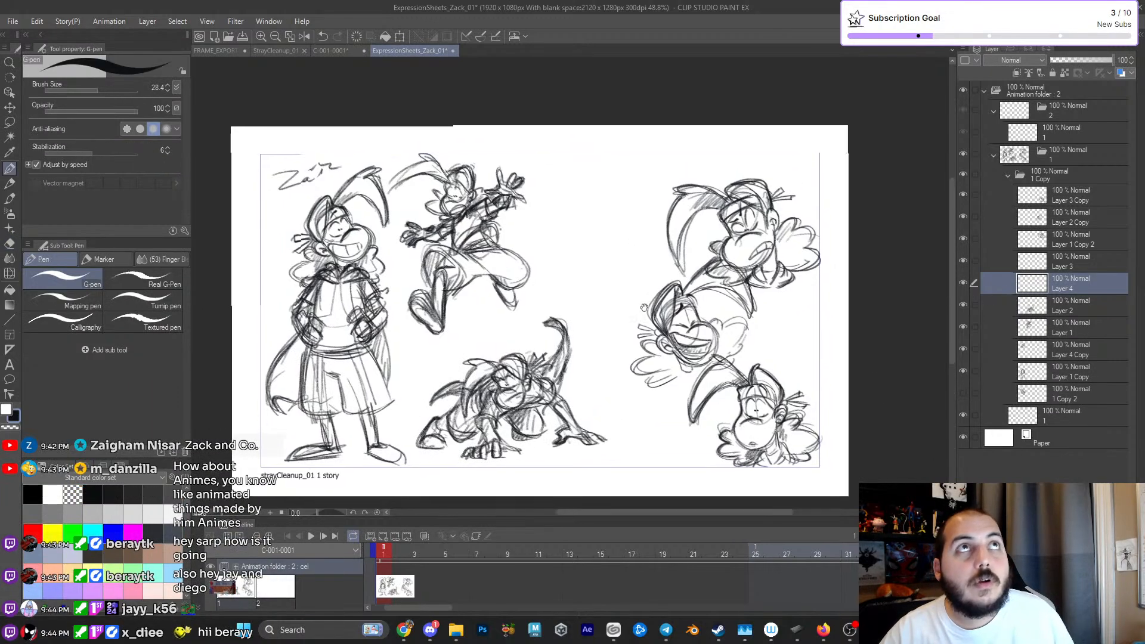
{"action": "scroll", "coordinate": [678, 297], "scroll_direction": "down", "scroll_amount": 3}
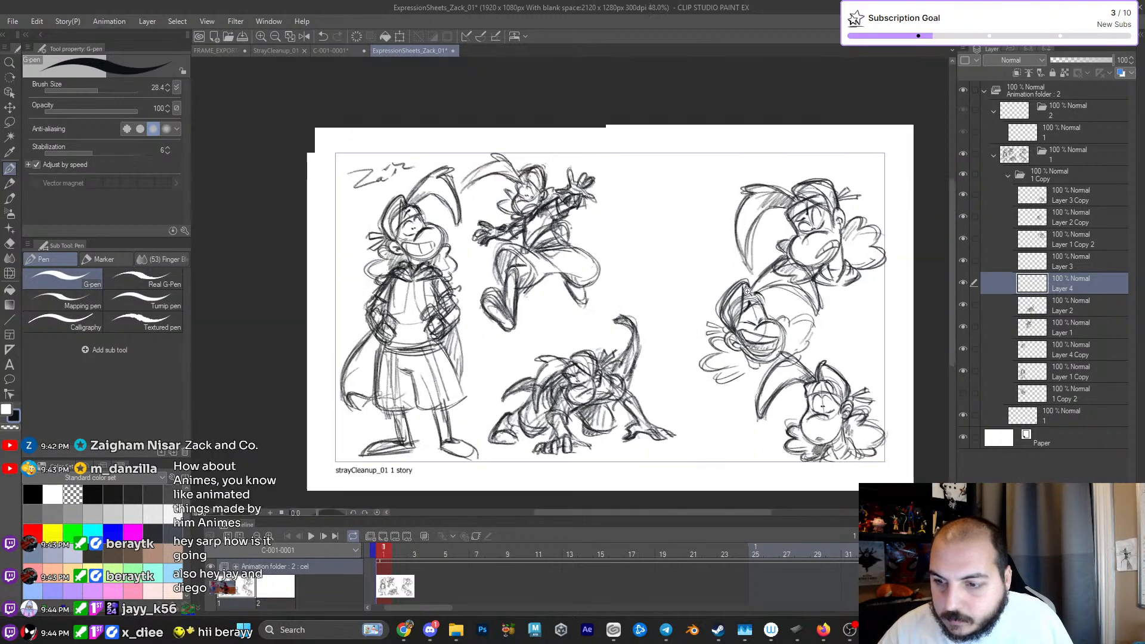
{"action": "scroll", "coordinate": [753, 291], "scroll_direction": "up", "scroll_amount": 1}
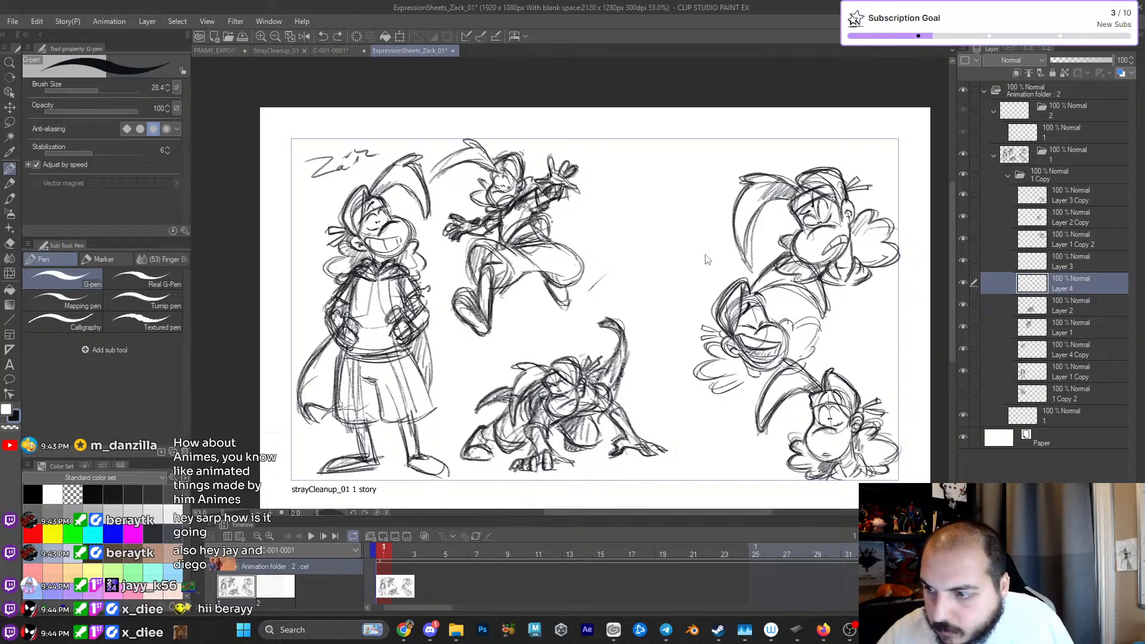
{"action": "key", "text": "p"}
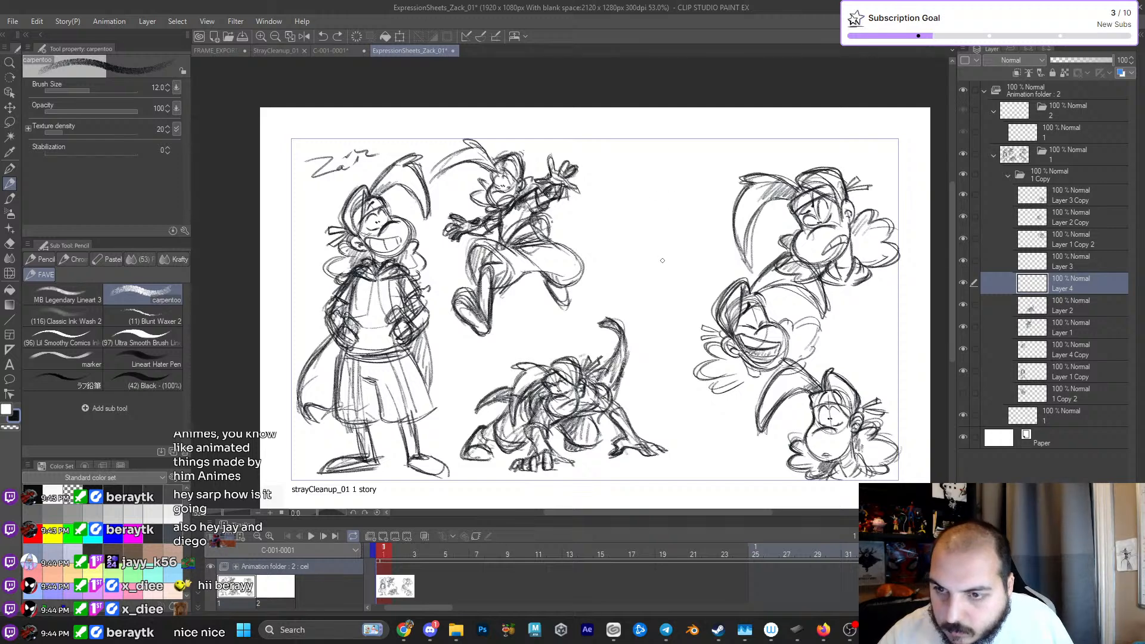
{"action": "left_click_drag", "start_coordinate": [640, 269], "coordinate": [629, 265]}
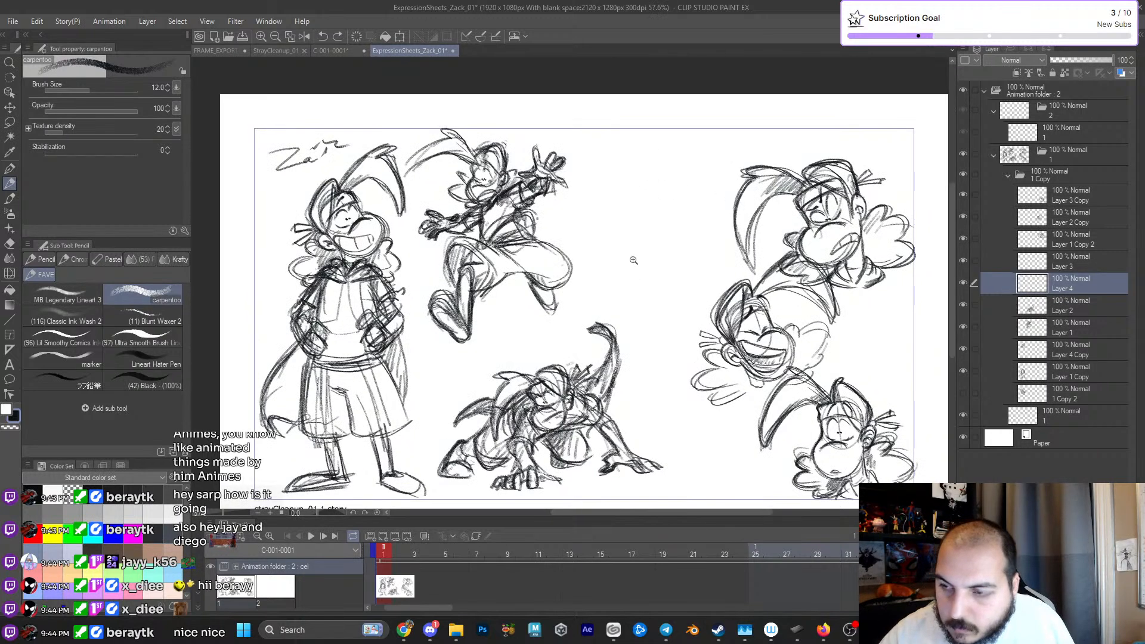
- Sketch flowing scarf lines on both sides of the leaping figure on Layer 1
{"action": "left_click", "coordinate": [964, 327]}
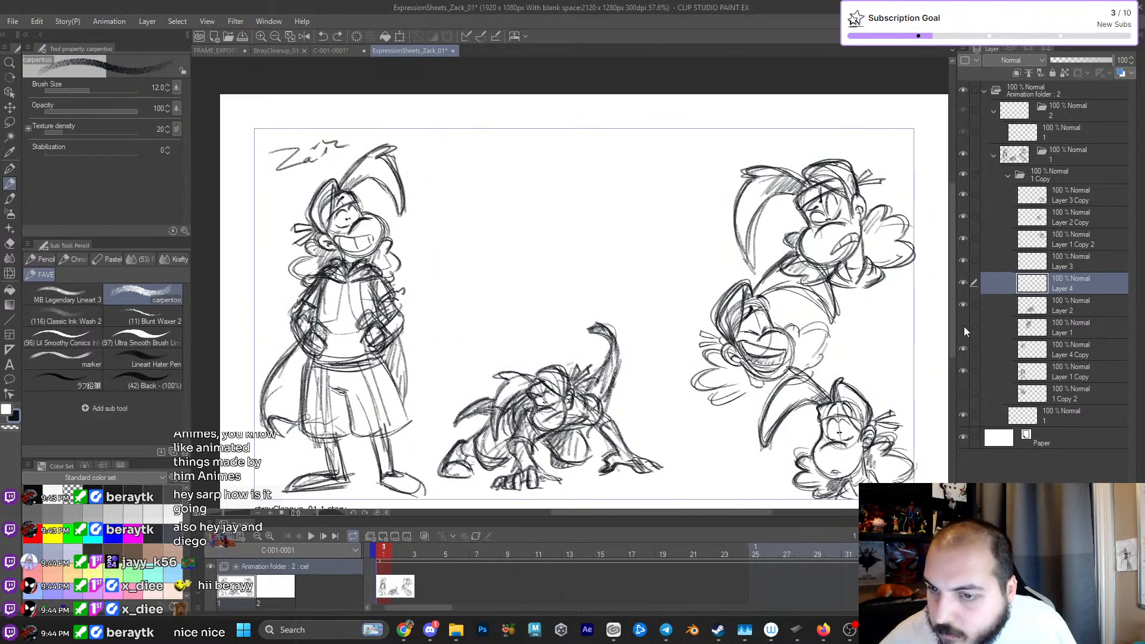
{"action": "left_click", "coordinate": [963, 326]}
{"action": "left_click", "coordinate": [1050, 327]}
{"action": "mouse_move", "coordinate": [405, 206]}
{"action": "left_mouse_down"}
{"action": "mouse_move", "coordinate": [444, 198]}
{"action": "mouse_move", "coordinate": [433, 195]}
{"action": "left_mouse_up"}
{"action": "mouse_move", "coordinate": [552, 238]}
{"action": "left_mouse_down"}
{"action": "mouse_move", "coordinate": [599, 192]}
{"action": "mouse_move", "coordinate": [588, 215]}
{"action": "mouse_move", "coordinate": [548, 205]}
{"action": "mouse_move", "coordinate": [598, 200]}
{"action": "mouse_move", "coordinate": [570, 228]}
{"action": "mouse_move", "coordinate": [602, 219]}
{"action": "left_mouse_up"}
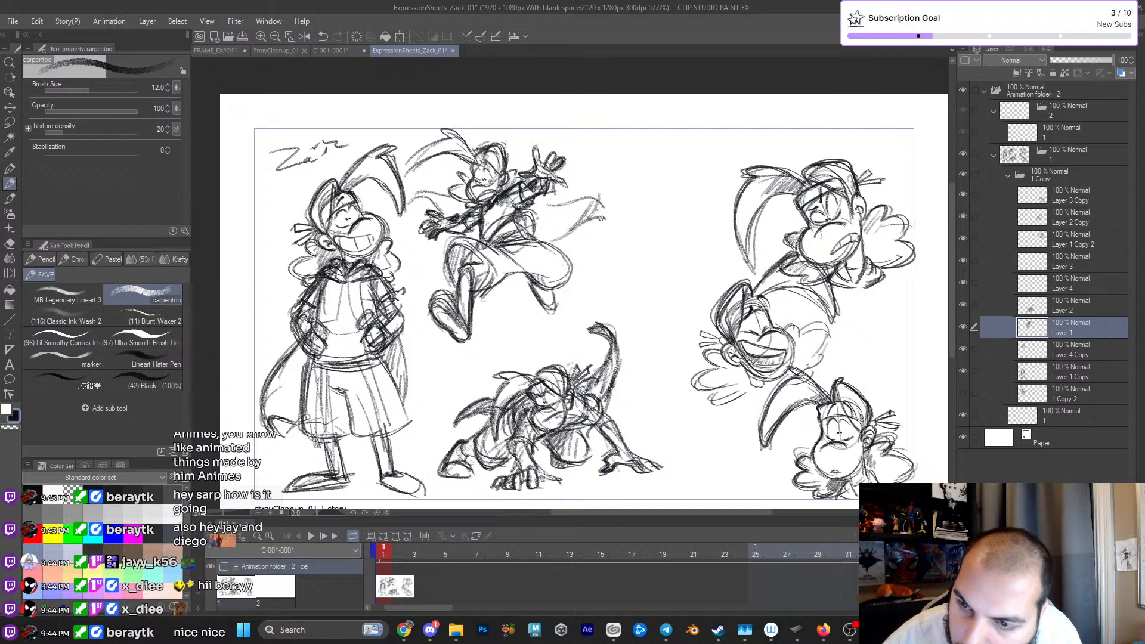
{"action": "left_click_drag", "start_coordinate": [480, 214], "coordinate": [493, 207]}
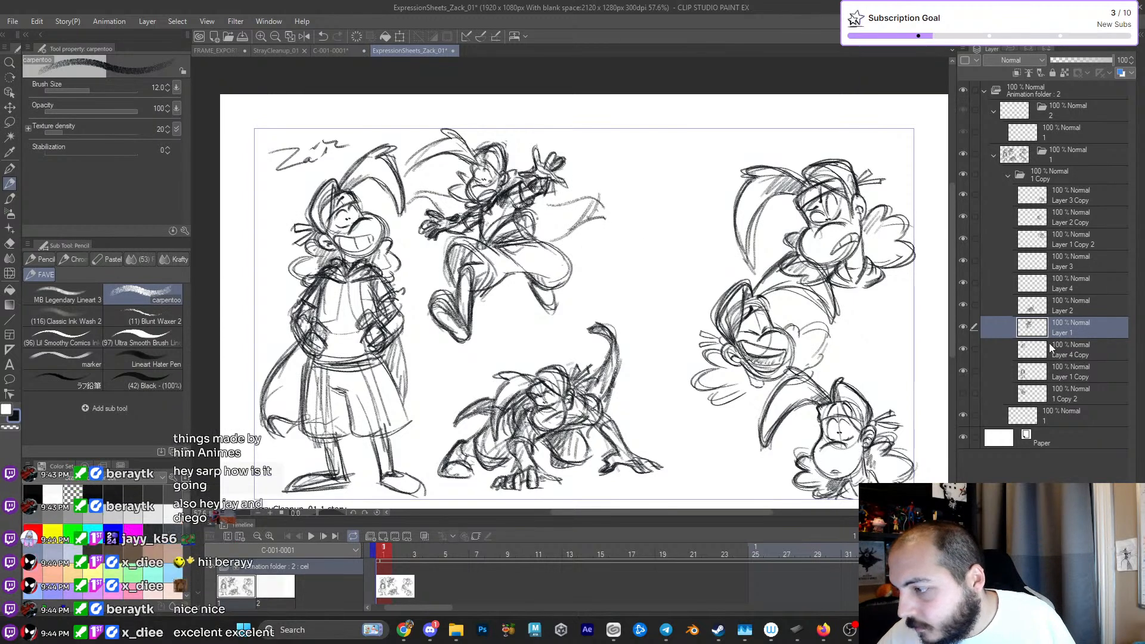
- Make a short pencil mark on Layer 3 in the empty space between the leaping figure and the heads
{"action": "left_click", "coordinate": [1064, 288]}
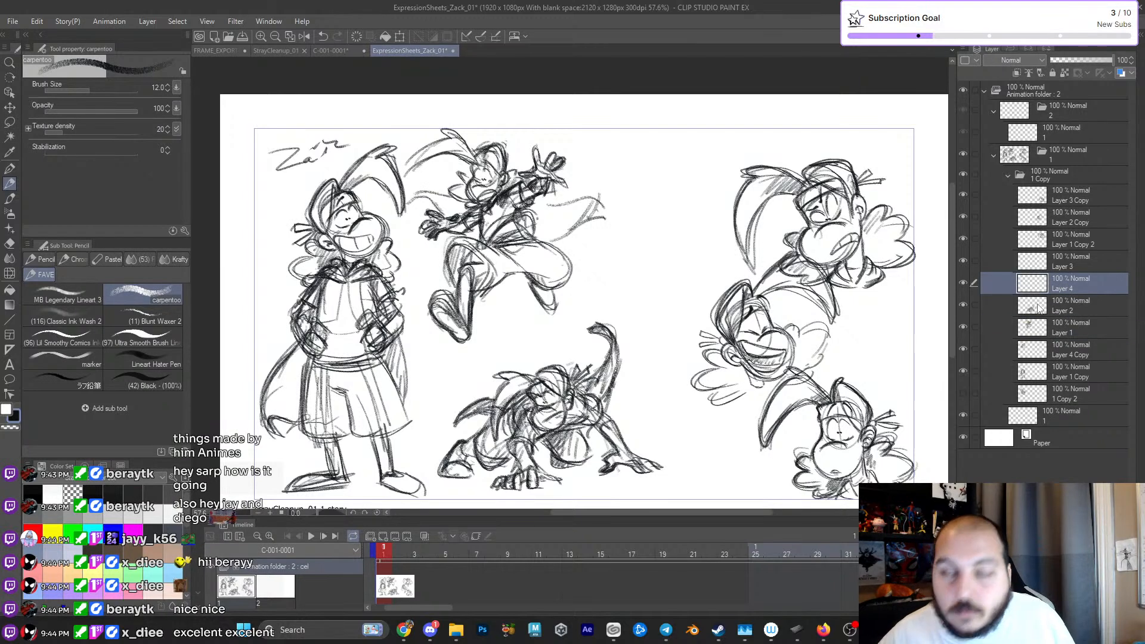
{"action": "left_click", "coordinate": [1067, 266]}
{"action": "left_click_drag", "start_coordinate": [653, 297], "coordinate": [654, 299]}
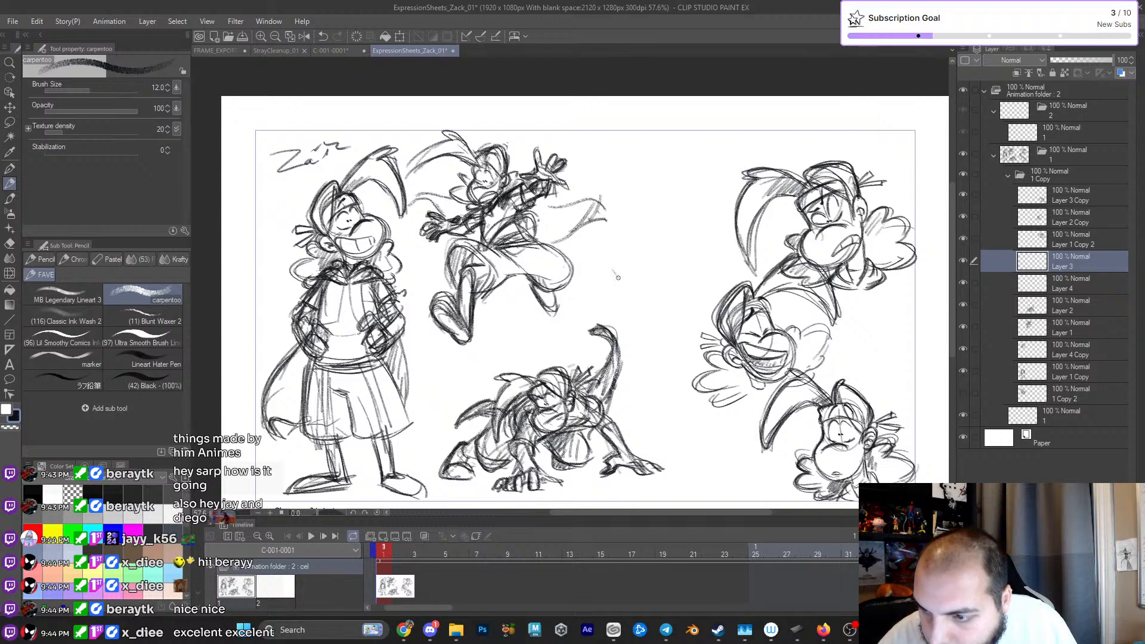
{"action": "mouse_move", "coordinate": [806, 241]}
{"action": "left_mouse_down"}
{"action": "mouse_move", "coordinate": [771, 244]}
{"action": "mouse_move", "coordinate": [789, 231]}
{"action": "left_mouse_up"}
- Scale the three head sketches on Layer 3 Copy, Layer 2 Copy and Layer 1 Copy 2 down together to 83%
{"action": "left_click", "coordinate": [1053, 197]}
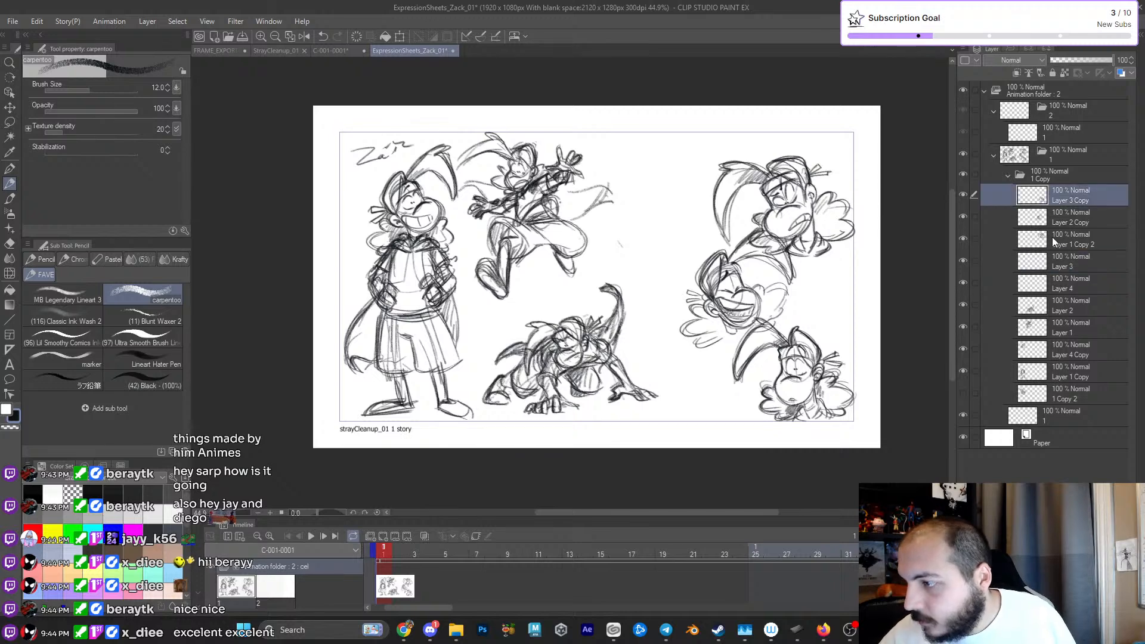
{"action": "left_click", "coordinate": [1053, 239], "text": "shift"}
{"action": "key", "text": "ctrl+t"}
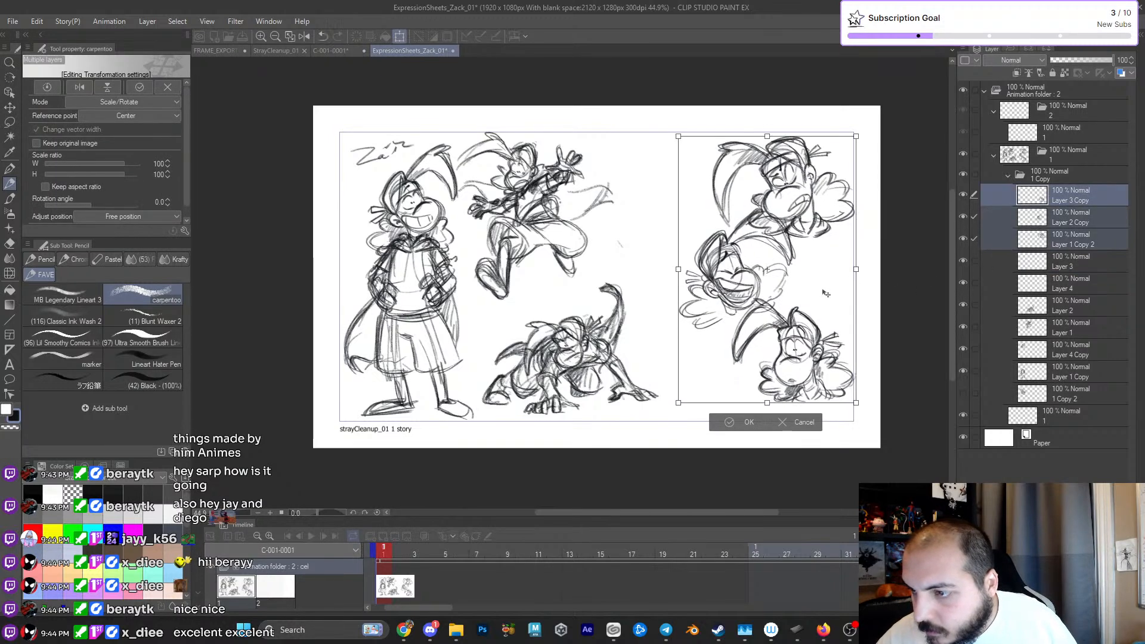
{"action": "left_click_drag", "start_coordinate": [679, 402], "coordinate": [727, 358]}
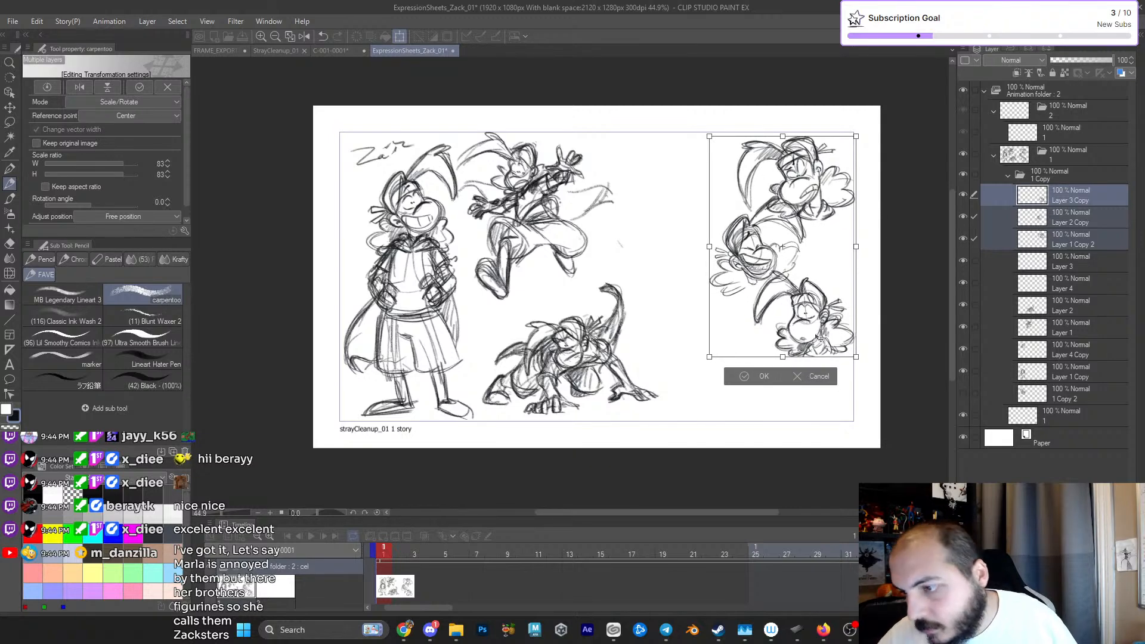
{"action": "key", "text": "Return"}
- Move the crouching figure on Layer 2 across the page, next to the lowest head sketch
{"action": "left_click_drag", "start_coordinate": [768, 368], "coordinate": [744, 370]}
{"action": "left_click", "coordinate": [1059, 311]}
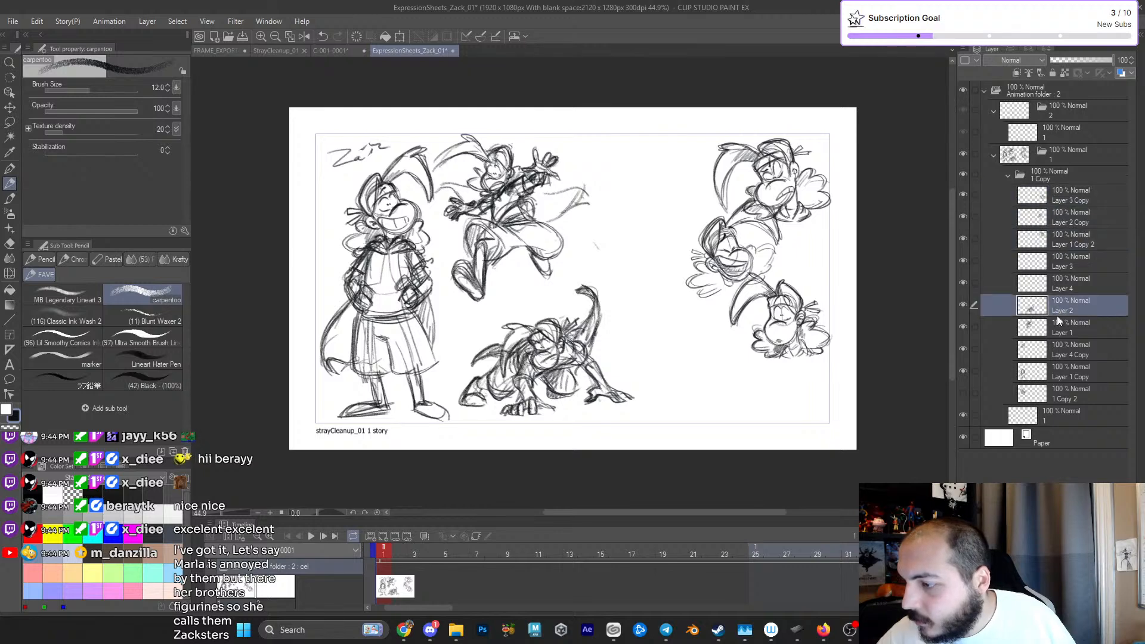
{"action": "left_click", "coordinate": [1060, 330]}
{"action": "left_click", "coordinate": [1053, 352]}
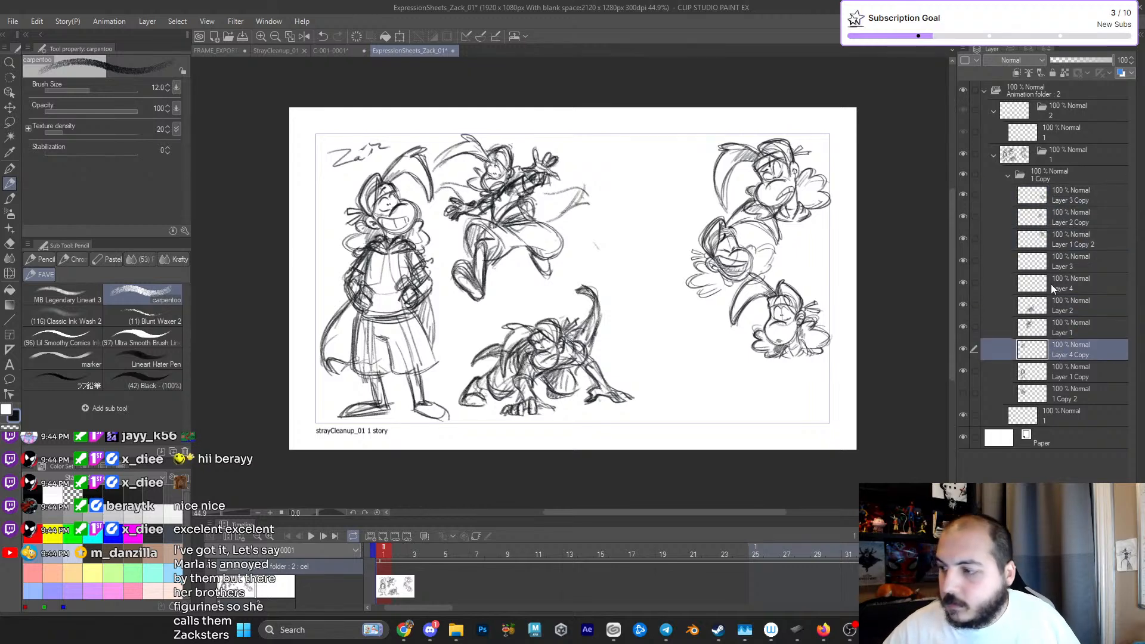
{"action": "left_click", "coordinate": [1054, 307]}
{"action": "key", "text": "ctrl+t"}
{"action": "mouse_move", "coordinate": [555, 390]}
{"action": "left_mouse_down"}
{"action": "mouse_move", "coordinate": [705, 394]}
{"action": "mouse_move", "coordinate": [680, 395]}
{"action": "left_mouse_up"}
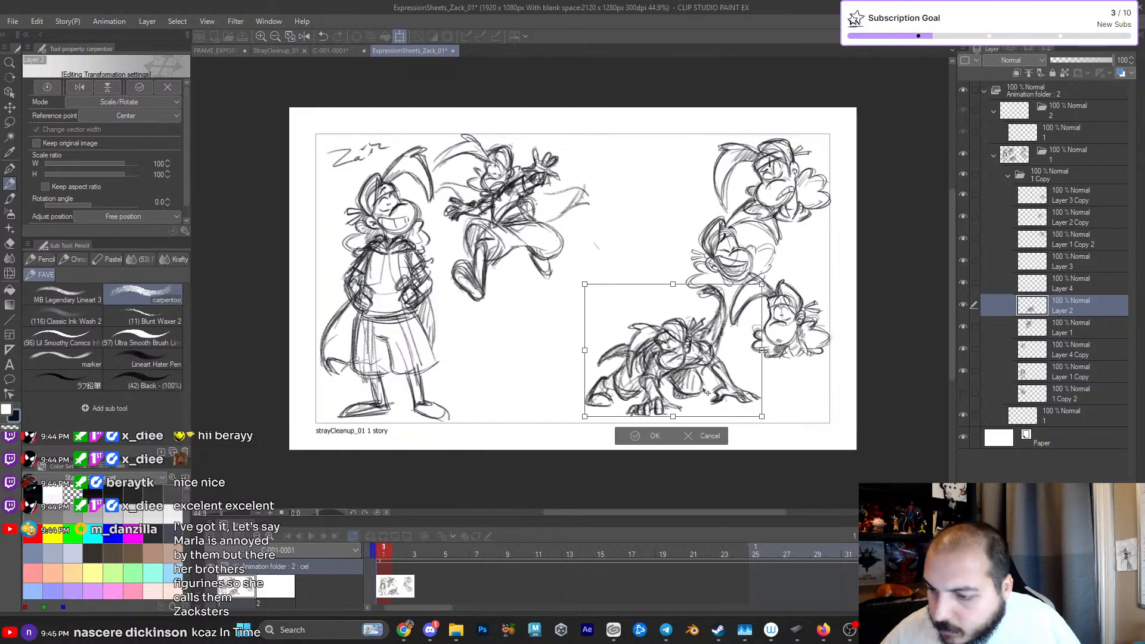
{"action": "key", "text": "Return"}
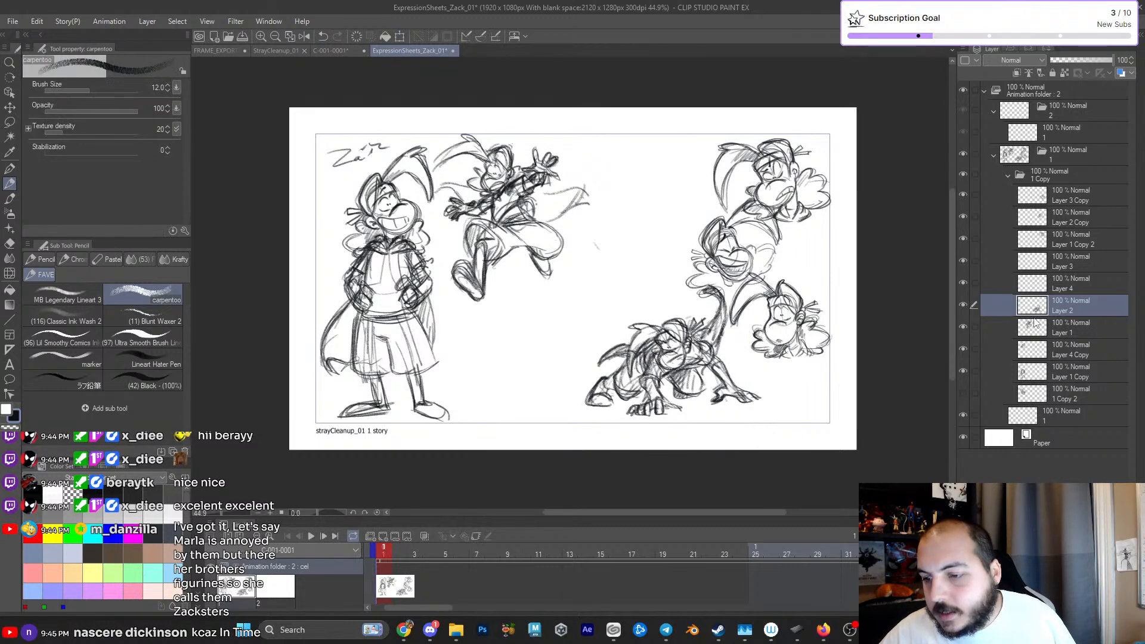
- Move the leaping figure on Layer 1 down into the gap between the standing and crouching figures
{"action": "left_click", "coordinate": [1047, 330]}
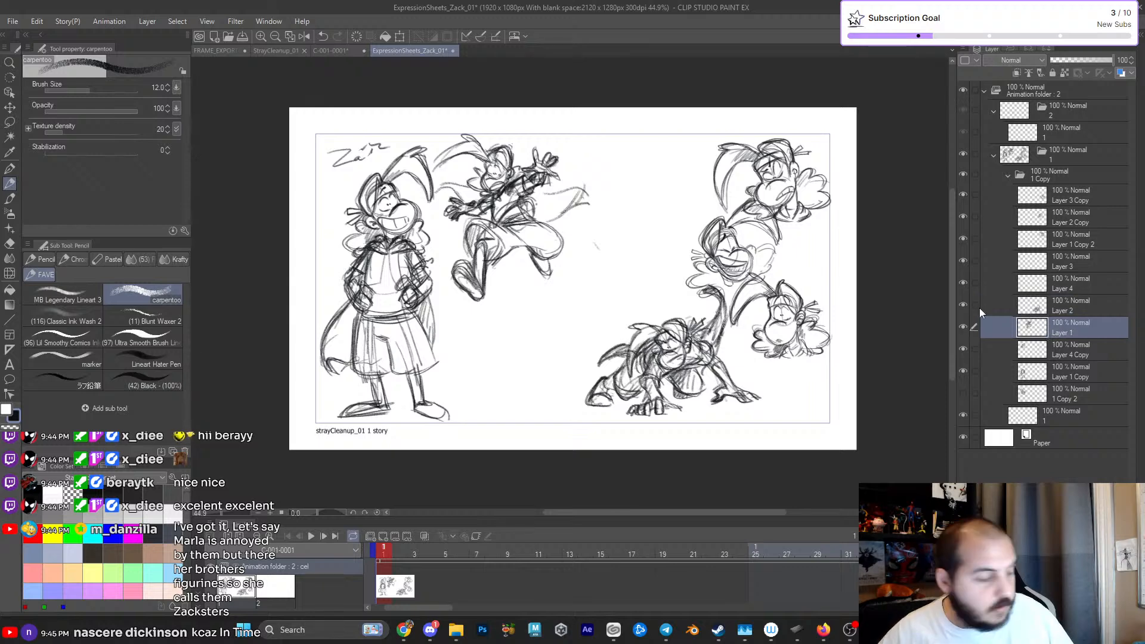
{"action": "key", "text": "ctrl+t"}
{"action": "left_click_drag", "start_coordinate": [548, 247], "coordinate": [556, 360]}
{"action": "key", "text": "Return"}
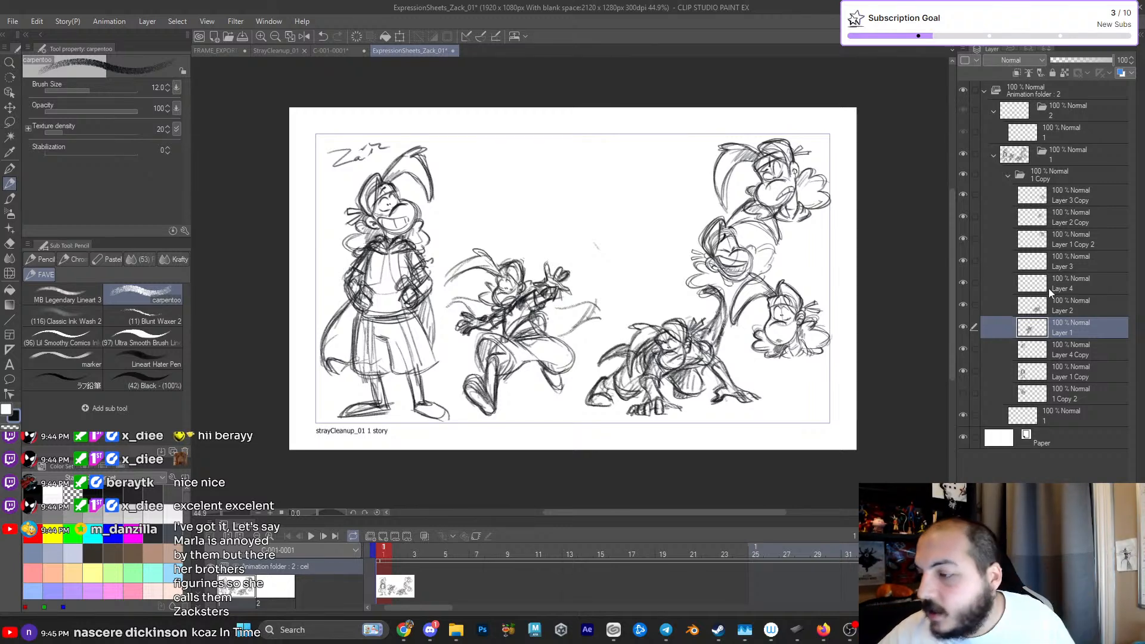
- Look through the figure layers, then make Layer 4 active with the G-pen ready
{"action": "left_click", "coordinate": [1066, 287]}
{"action": "scroll", "coordinate": [617, 220], "scroll_direction": "up", "scroll_amount": 3}
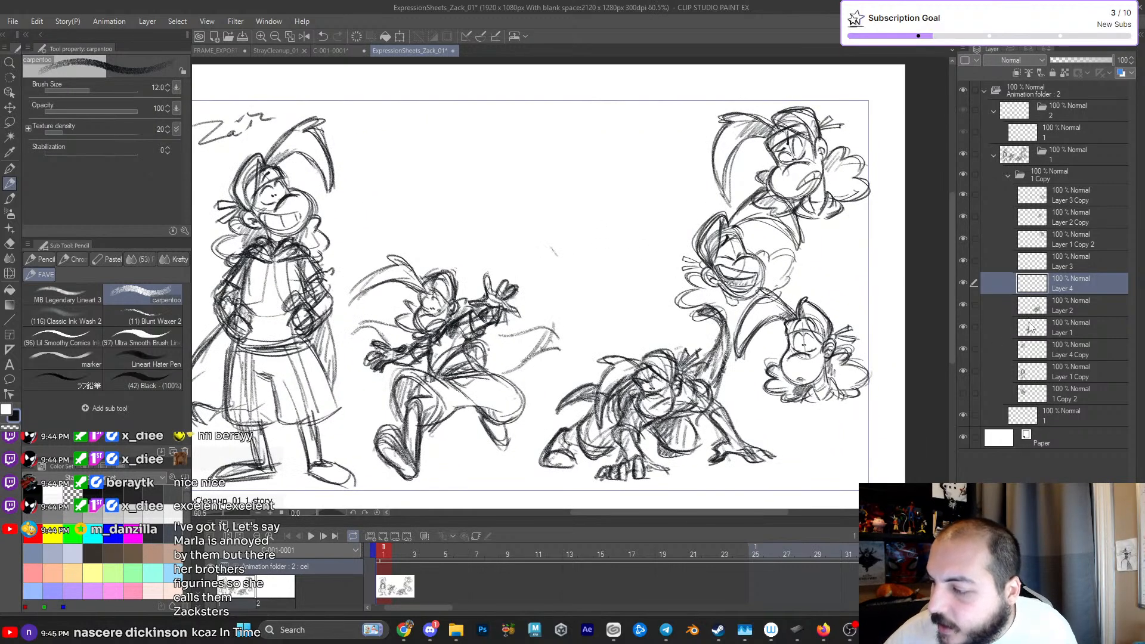
{"action": "left_click", "coordinate": [1003, 332]}
{"action": "key", "text": "e"}
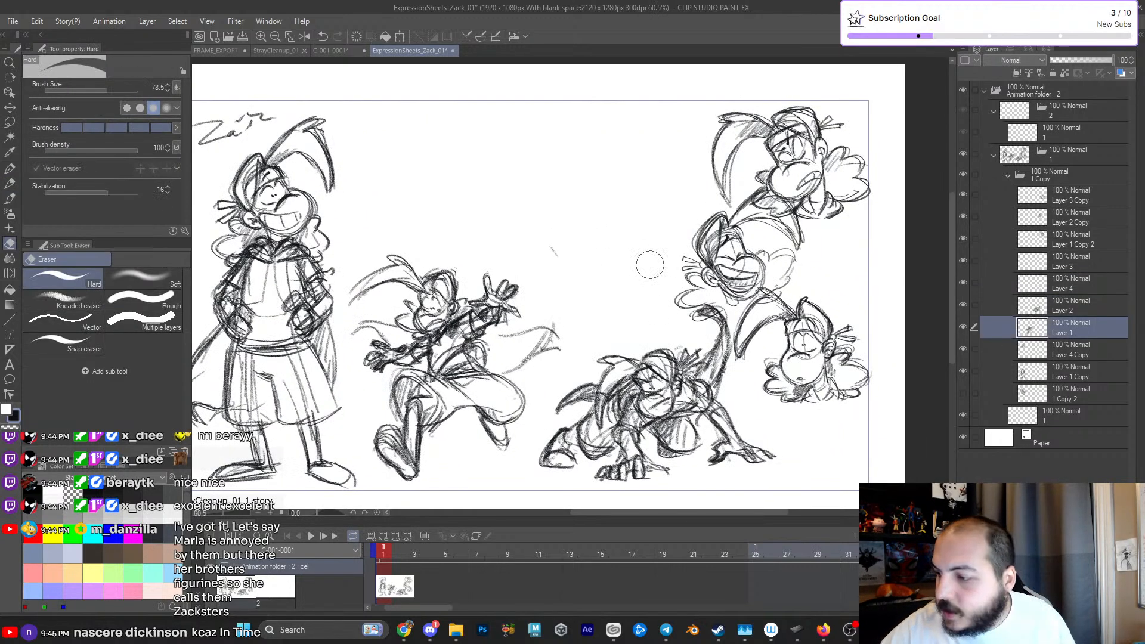
{"action": "left_click", "coordinate": [1026, 310]}
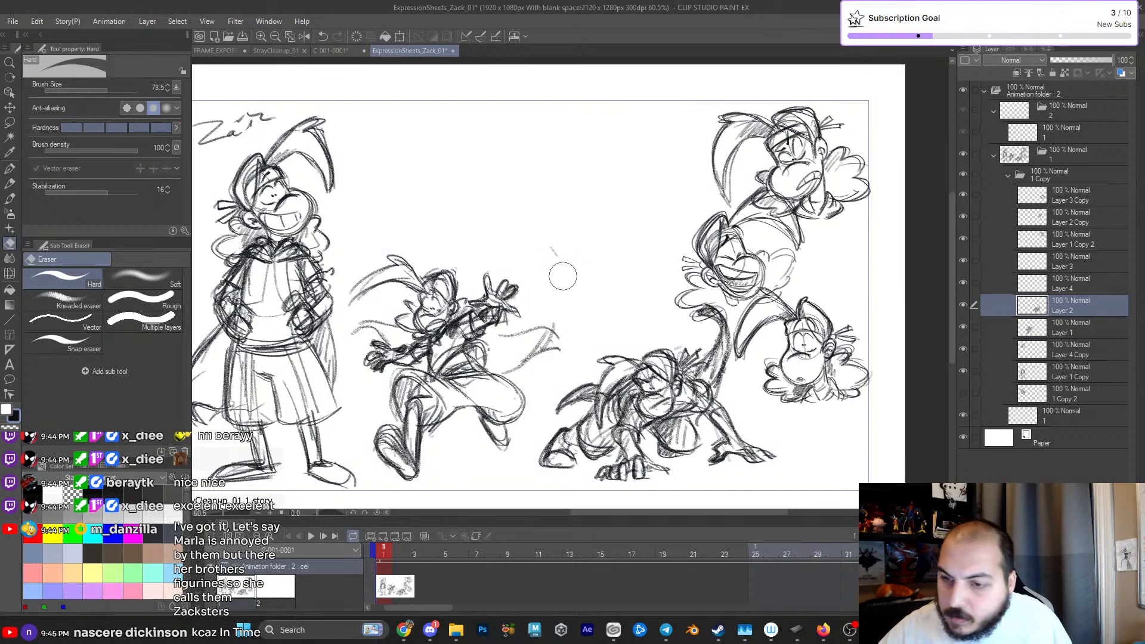
{"action": "left_click", "coordinate": [1036, 353]}
{"action": "left_click", "coordinate": [1044, 373]}
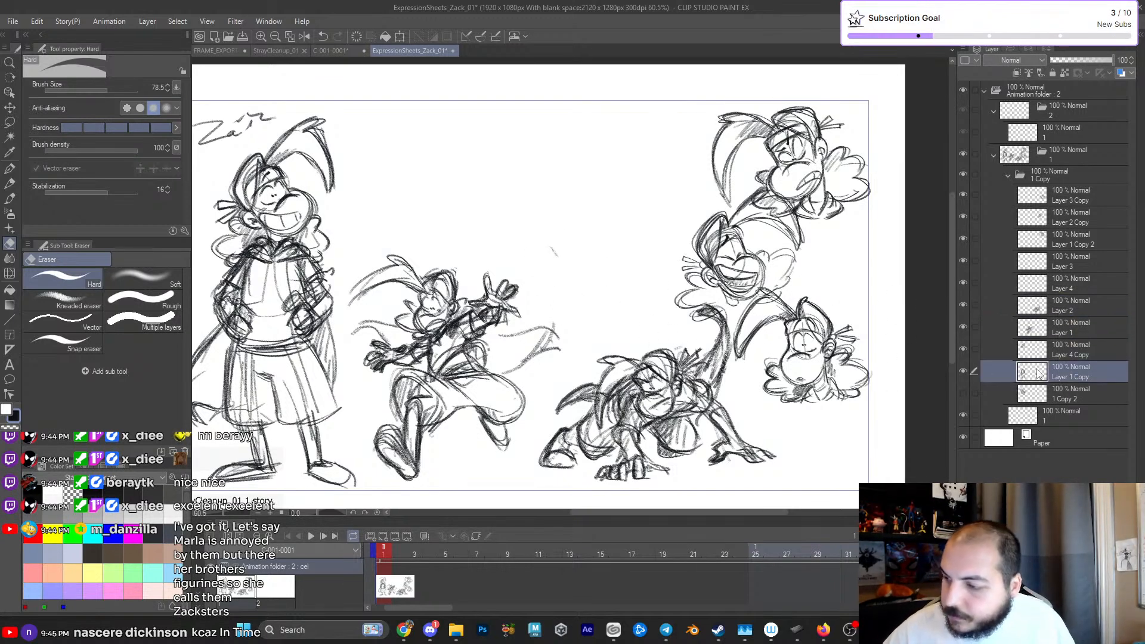
{"action": "left_click", "coordinate": [1044, 306]}
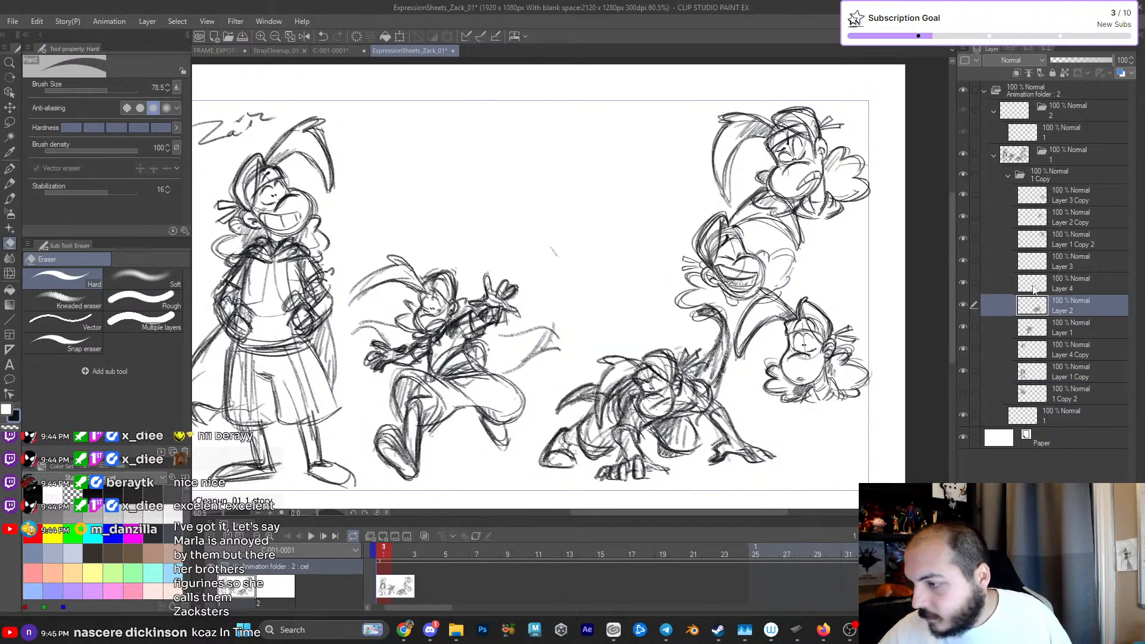
{"action": "left_click", "coordinate": [1014, 280]}
{"action": "key", "text": "p"}
{"action": "left_click_drag", "start_coordinate": [644, 231], "coordinate": [687, 251]}
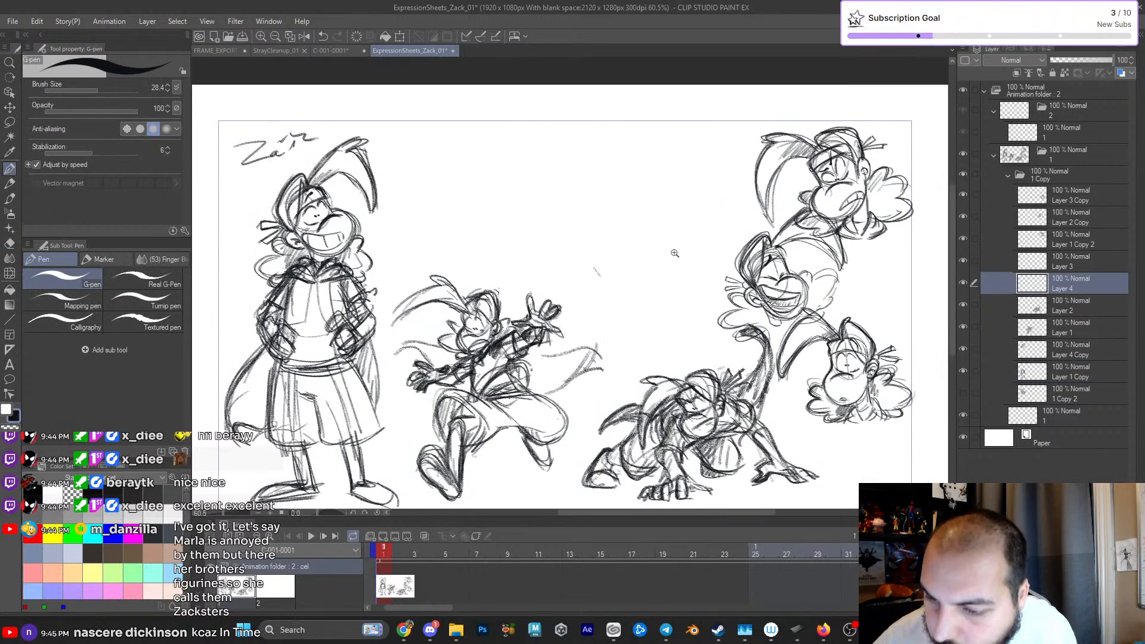
- Toggle the visibility of the figure and head layers one by one to check which drawing each holds
{"action": "left_click", "coordinate": [964, 327]}
{"action": "left_click", "coordinate": [963, 325]}
{"action": "left_click", "coordinate": [964, 349]}
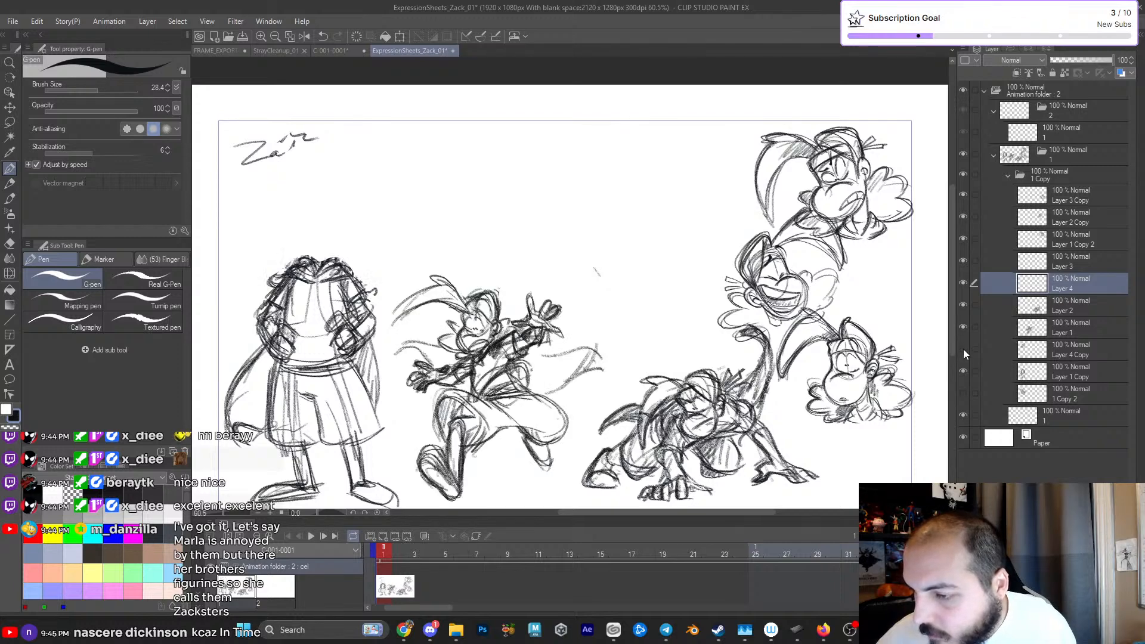
{"action": "left_click", "coordinate": [963, 350]}
{"action": "left_click", "coordinate": [963, 371]}
{"action": "left_click", "coordinate": [963, 371]}
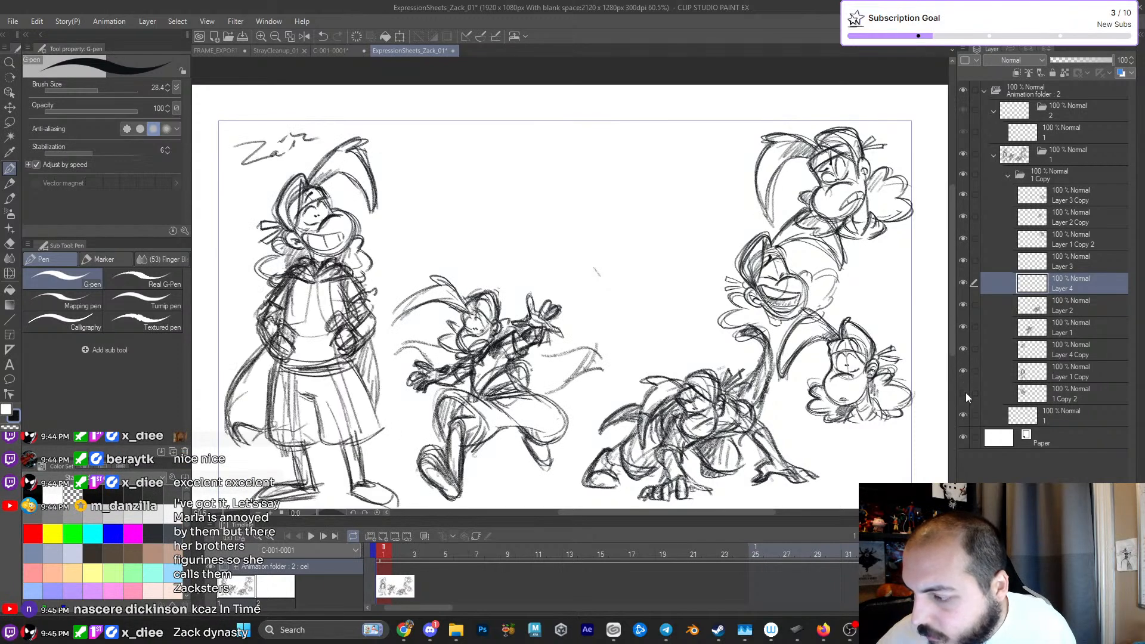
{"action": "left_click", "coordinate": [963, 305]}
{"action": "left_click", "coordinate": [963, 304]}
{"action": "left_click", "coordinate": [964, 281]}
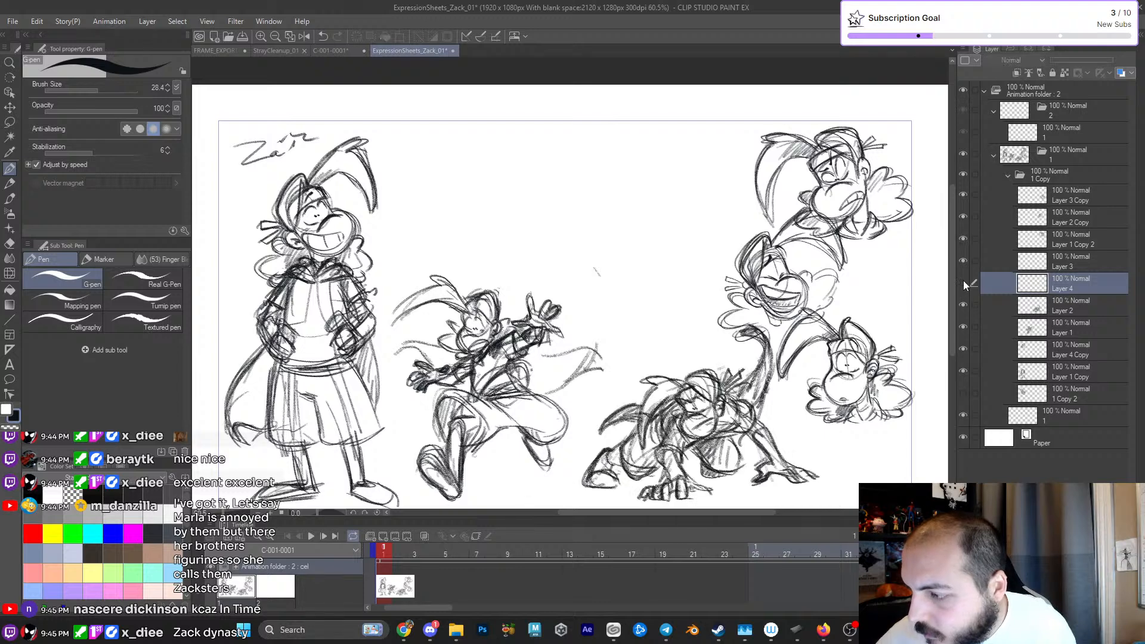
{"action": "left_click", "coordinate": [962, 238]}
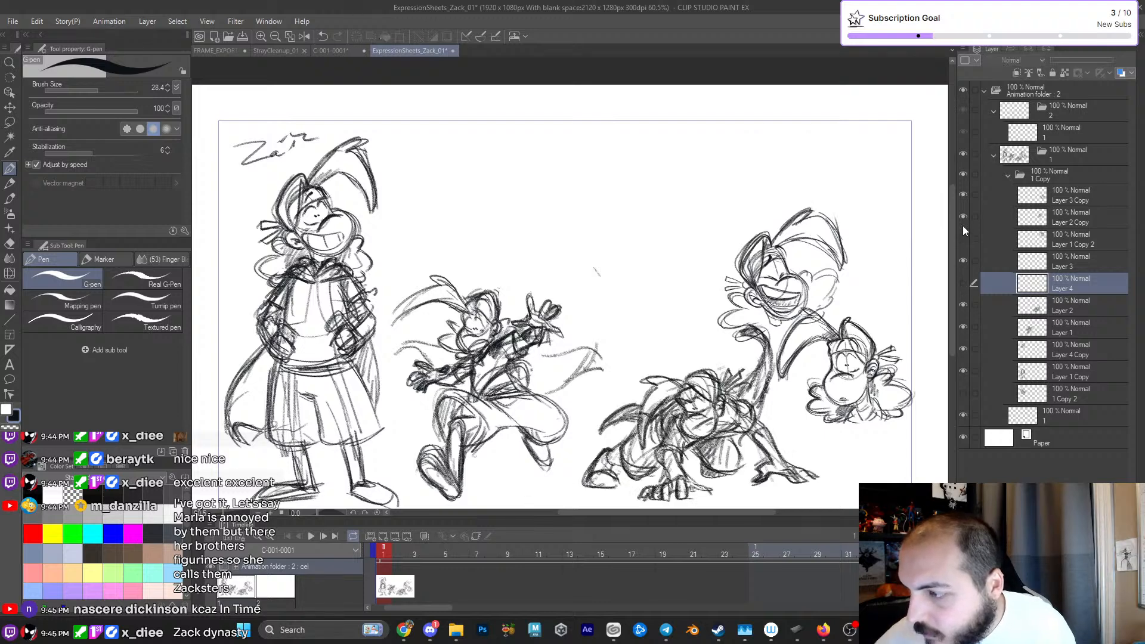
{"action": "left_click", "coordinate": [963, 231]}
{"action": "left_click", "coordinate": [963, 217]}
{"action": "left_click", "coordinate": [963, 216]}
{"action": "left_click", "coordinate": [961, 196]}
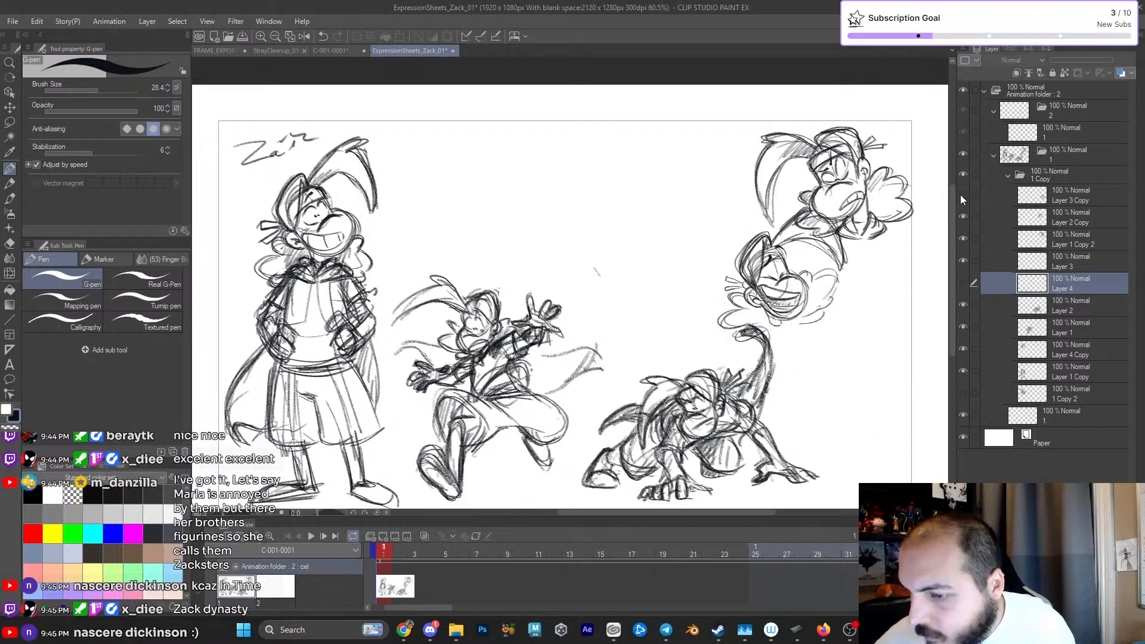
{"action": "left_click", "coordinate": [972, 192]}
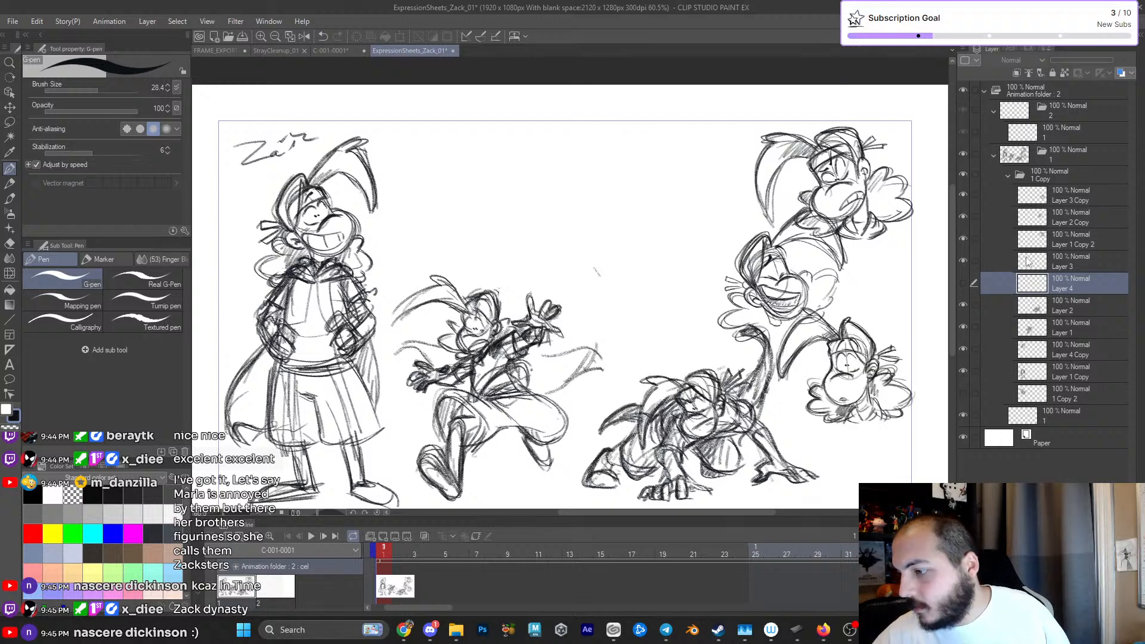
- Hide all the figure and head layers, and make every layer in the 1 Copy folder visible again
{"action": "left_click", "coordinate": [963, 371]}
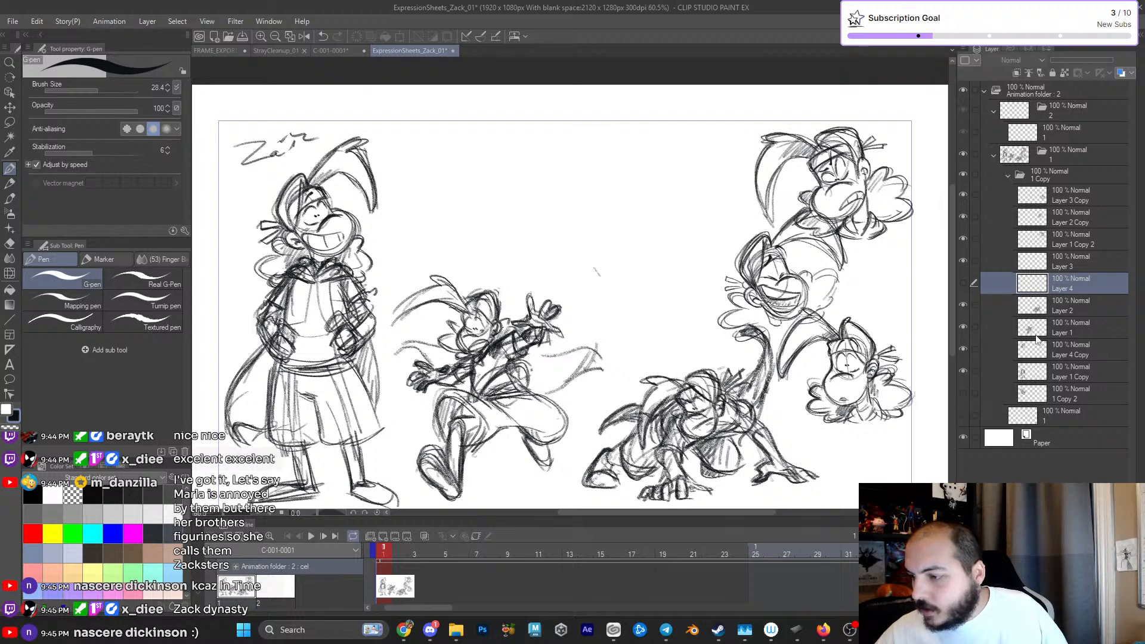
{"action": "left_click", "coordinate": [964, 305]}
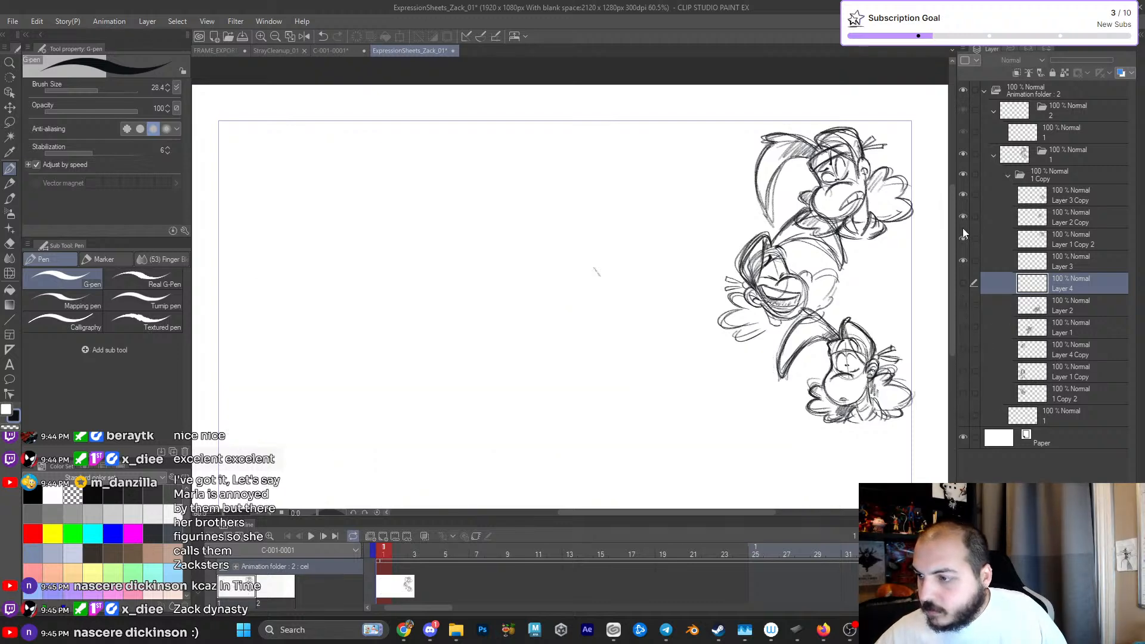
{"action": "left_click", "coordinate": [966, 194]}
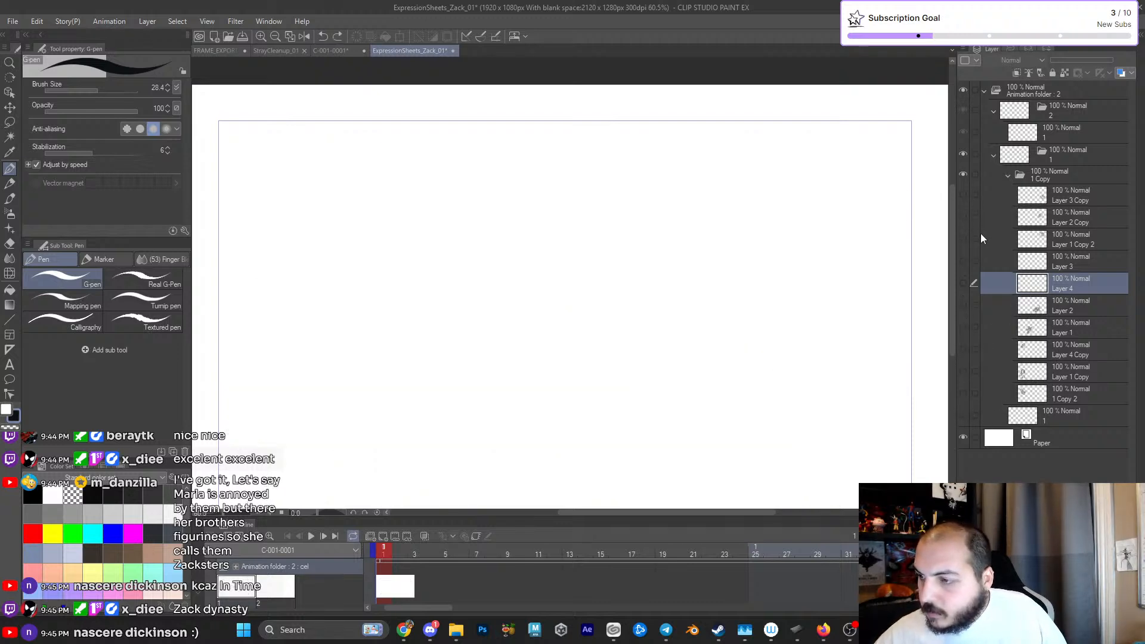
{"action": "left_click_drag", "start_coordinate": [839, 349], "coordinate": [820, 331]}
{"action": "left_click_drag", "start_coordinate": [968, 392], "coordinate": [969, 191]}
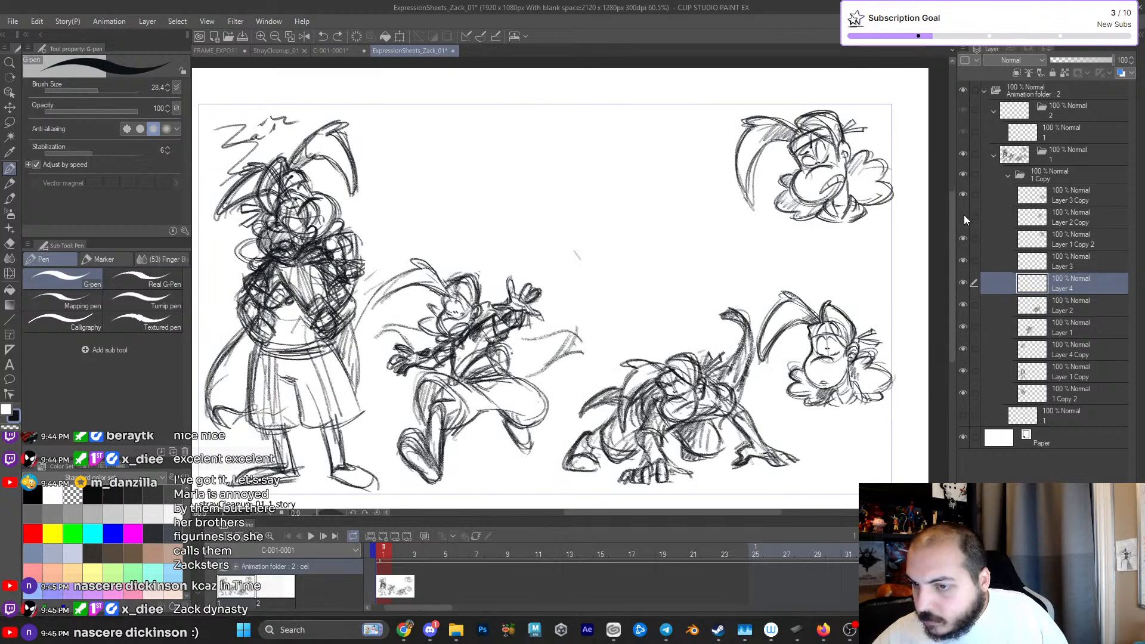
{"action": "left_click", "coordinate": [963, 216]}
{"action": "left_click", "coordinate": [963, 194]}
{"action": "left_click", "coordinate": [964, 194]}
{"action": "left_click", "coordinate": [962, 239]}
{"action": "left_click", "coordinate": [963, 240]}
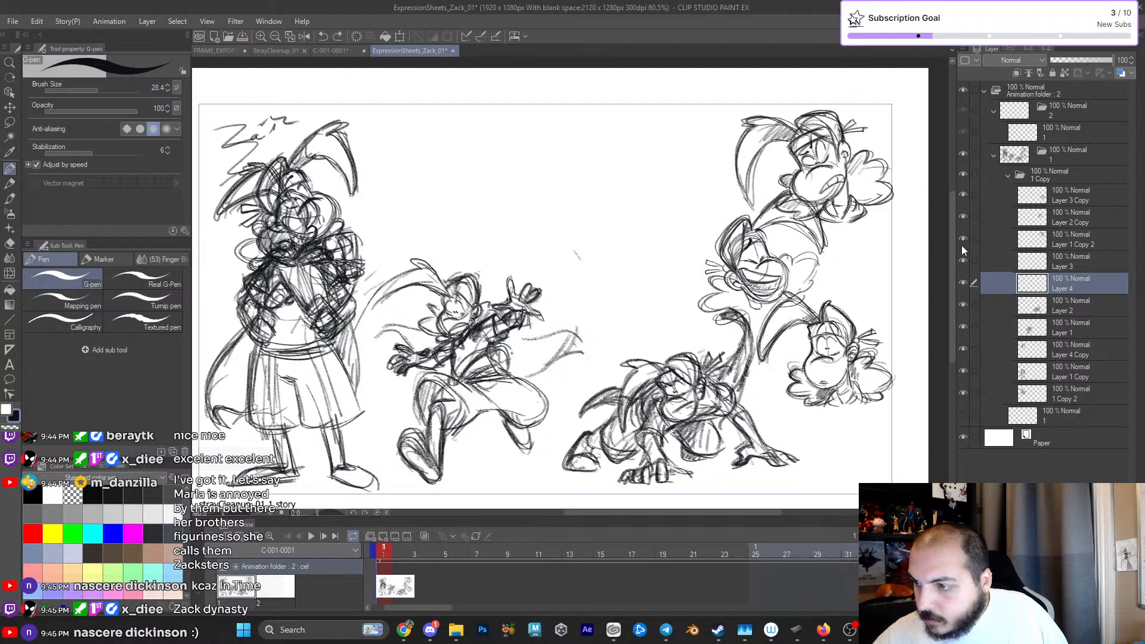
- Make Layer 3 active and erase the stray mark in the empty middle of the page
{"action": "left_click", "coordinate": [1044, 263]}
{"action": "key", "text": "e"}
{"action": "mouse_move", "coordinate": [669, 251]}
{"action": "left_mouse_down"}
{"action": "mouse_move", "coordinate": [738, 253]}
{"action": "mouse_move", "coordinate": [676, 246]}
{"action": "left_mouse_up"}
{"action": "key", "text": "p"}
{"action": "left_click", "coordinate": [714, 247]}
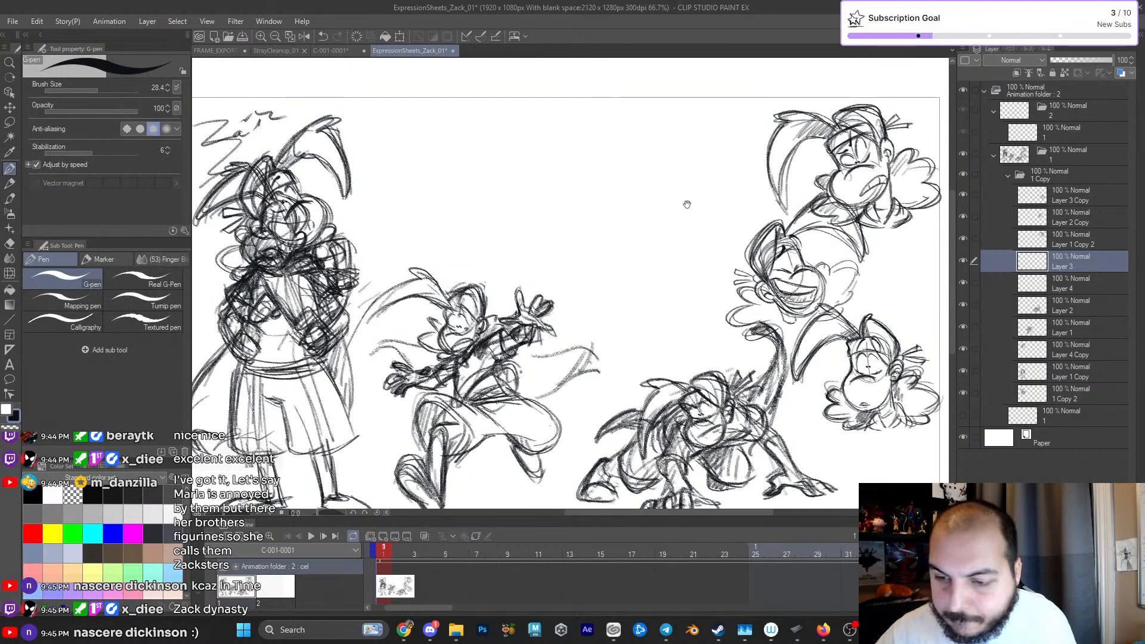
{"action": "left_click_drag", "start_coordinate": [587, 247], "coordinate": [596, 258]}
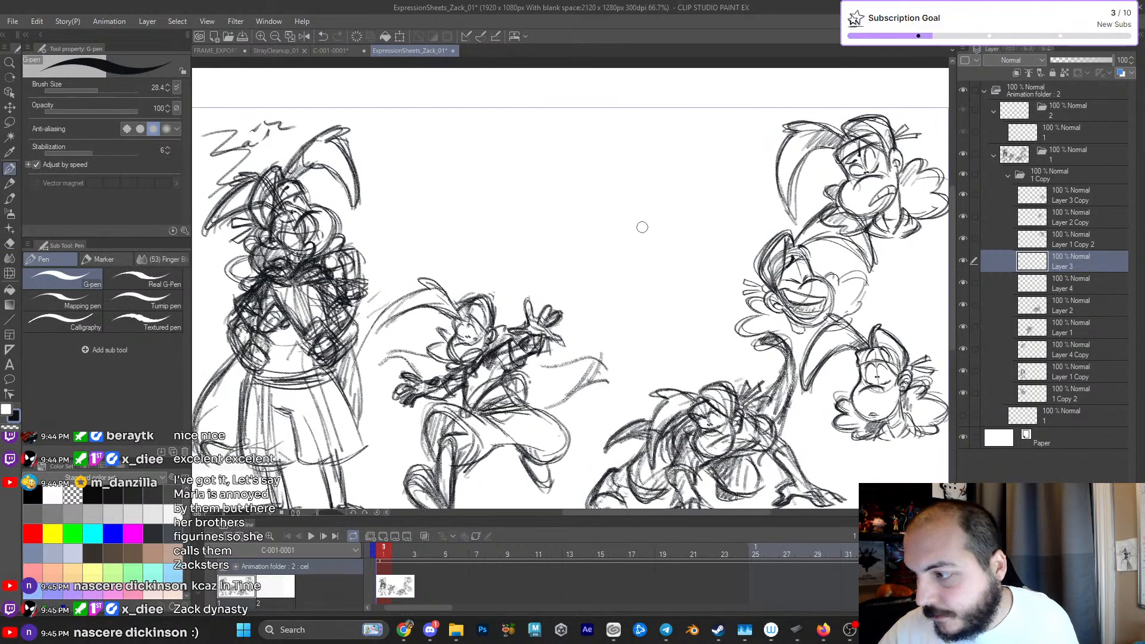
- With the carpentoo pencil, rough in a new forward-leaning figure's back line, chest curve and head marks above the leaping and crouching figures
{"action": "key", "text": "p"}
{"action": "left_click_drag", "start_coordinate": [504, 215], "coordinate": [592, 223]}
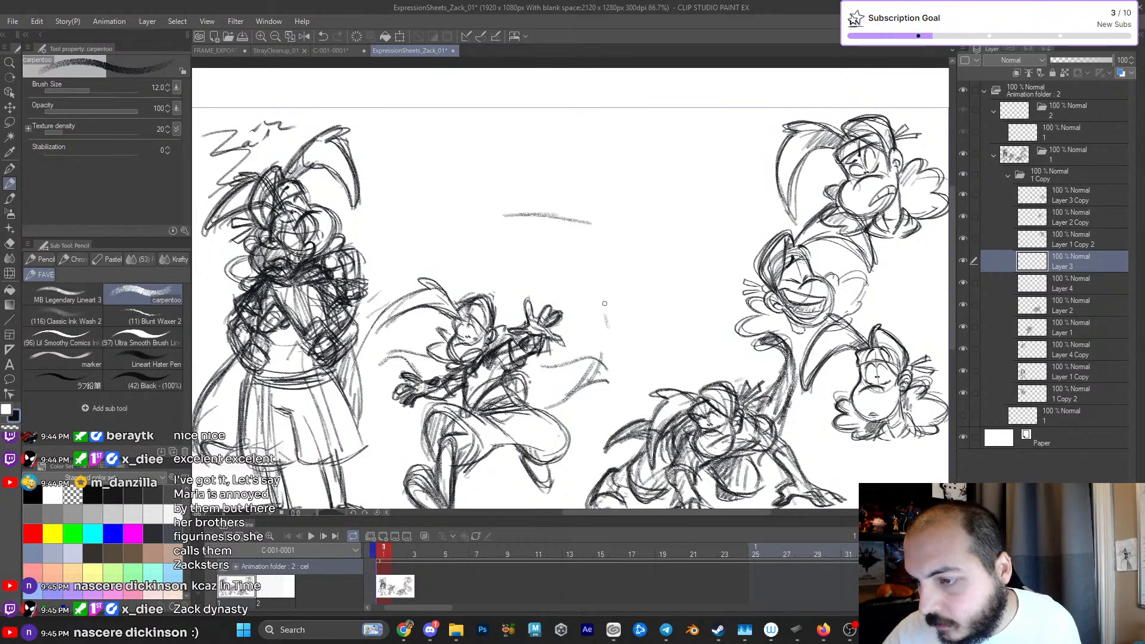
{"action": "left_click_drag", "start_coordinate": [604, 305], "coordinate": [606, 303]}
{"action": "mouse_move", "coordinate": [618, 232]}
{"action": "left_mouse_down"}
{"action": "mouse_move", "coordinate": [615, 267]}
{"action": "mouse_move", "coordinate": [609, 254]}
{"action": "left_mouse_up"}
{"action": "left_click_drag", "start_coordinate": [608, 318], "coordinate": [662, 270]}
{"action": "left_click_drag", "start_coordinate": [575, 254], "coordinate": [635, 243]}
{"action": "left_click_drag", "start_coordinate": [654, 287], "coordinate": [668, 244]}
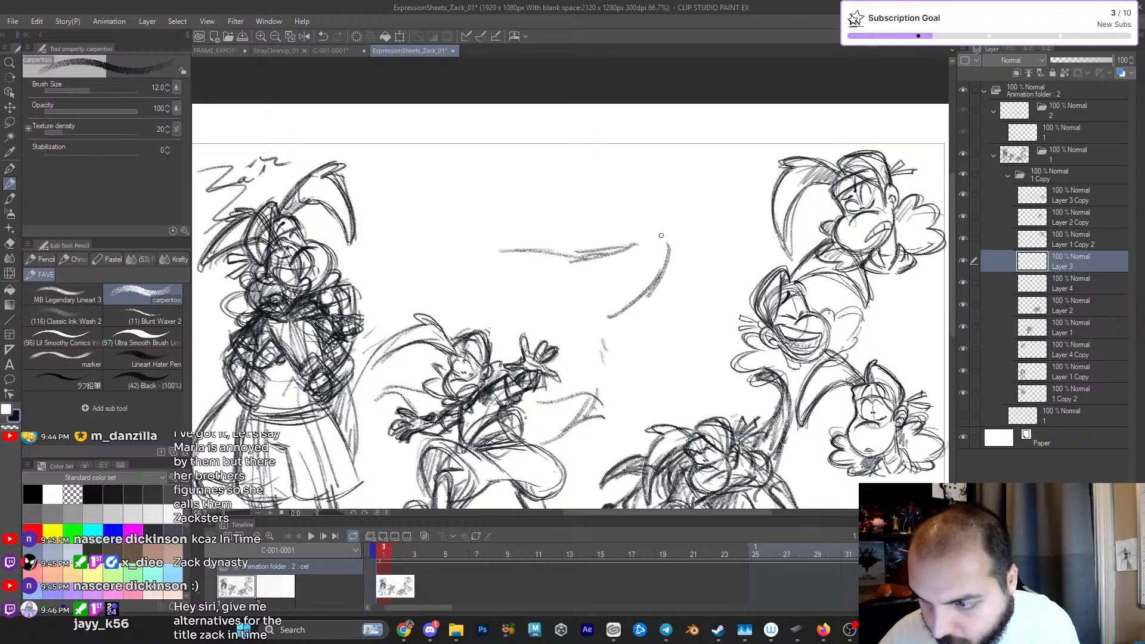
{"action": "left_click_drag", "start_coordinate": [664, 192], "coordinate": [665, 224]}
{"action": "mouse_move", "coordinate": [691, 199]}
{"action": "left_mouse_down"}
{"action": "mouse_move", "coordinate": [659, 196]}
{"action": "mouse_move", "coordinate": [666, 225]}
{"action": "left_mouse_up"}
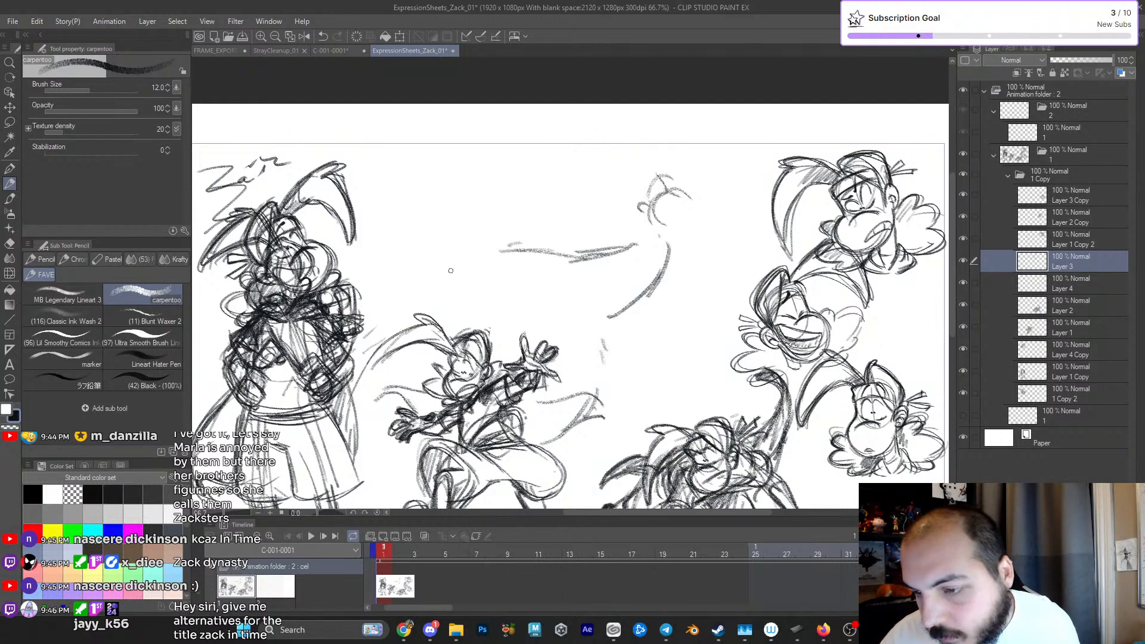
- Sketch the rounded contour of the raised rear leg, the hip lines and the shoulder of the leaning figure
{"action": "left_click_drag", "start_coordinate": [498, 241], "coordinate": [555, 250]}
{"action": "mouse_move", "coordinate": [498, 241]}
{"action": "left_mouse_down"}
{"action": "mouse_move", "coordinate": [540, 248]}
{"action": "mouse_move", "coordinate": [491, 277]}
{"action": "mouse_move", "coordinate": [567, 300]}
{"action": "left_mouse_up"}
{"action": "mouse_move", "coordinate": [551, 298]}
{"action": "left_mouse_down"}
{"action": "mouse_move", "coordinate": [571, 300]}
{"action": "mouse_move", "coordinate": [575, 344]}
{"action": "left_mouse_up"}
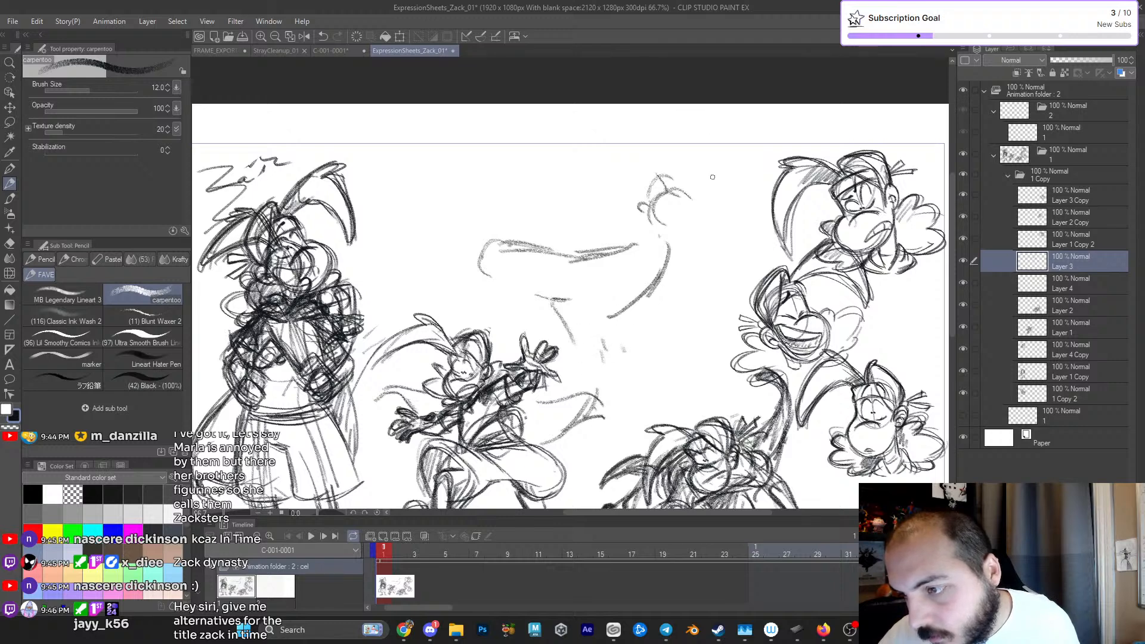
{"action": "left_click_drag", "start_coordinate": [633, 239], "coordinate": [666, 235]}
{"action": "left_click_drag", "start_coordinate": [654, 280], "coordinate": [630, 309]}
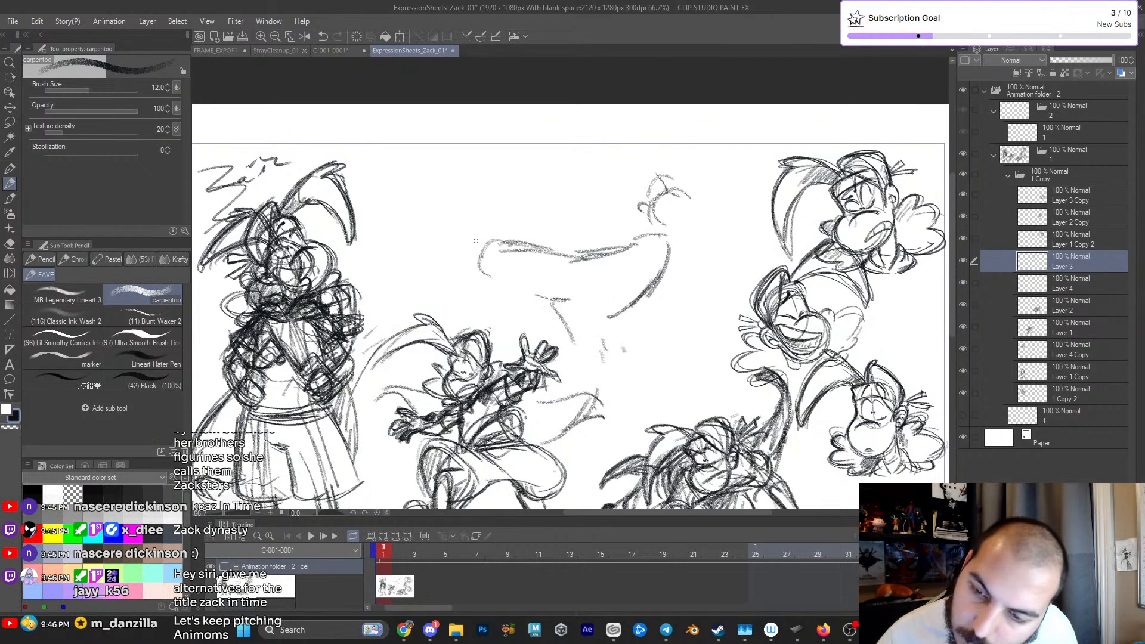
- Sketch the raised foot and the underside of its leg, then close the torso shape at the waist
{"action": "left_click_drag", "start_coordinate": [475, 257], "coordinate": [468, 239]}
{"action": "left_click_drag", "start_coordinate": [475, 241], "coordinate": [499, 230]}
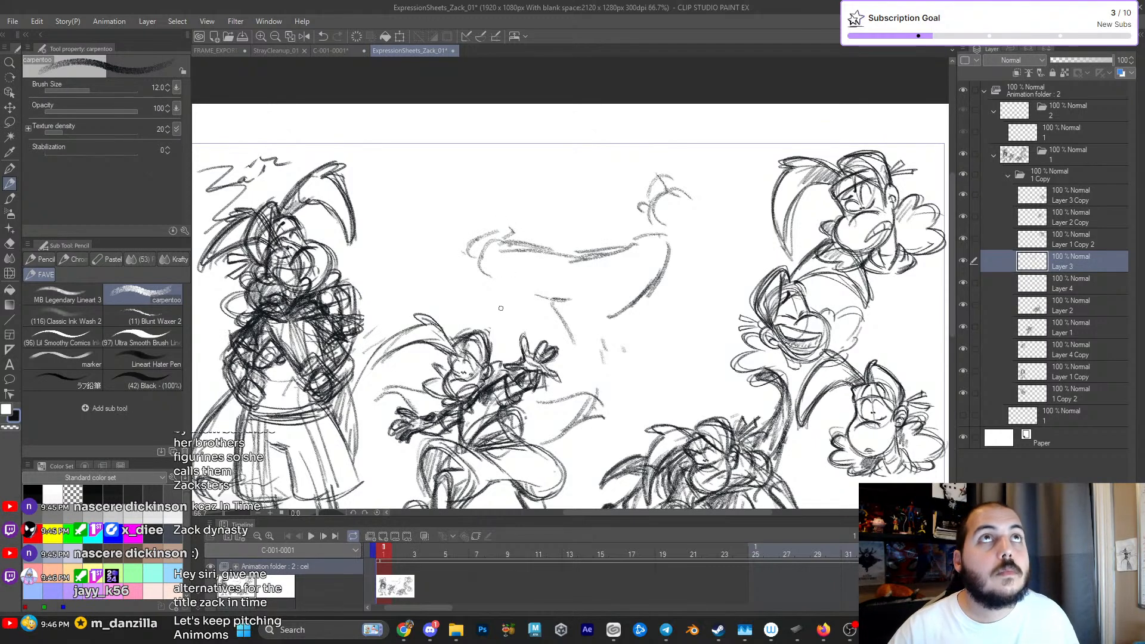
{"action": "mouse_move", "coordinate": [484, 266]}
{"action": "left_mouse_down"}
{"action": "mouse_move", "coordinate": [517, 235]}
{"action": "mouse_move", "coordinate": [478, 263]}
{"action": "mouse_move", "coordinate": [517, 294]}
{"action": "left_mouse_up"}
{"action": "mouse_move", "coordinate": [574, 262]}
{"action": "left_mouse_down"}
{"action": "mouse_move", "coordinate": [612, 312]}
{"action": "mouse_move", "coordinate": [551, 323]}
{"action": "mouse_move", "coordinate": [572, 316]}
{"action": "mouse_move", "coordinate": [579, 346]}
{"action": "left_mouse_up"}
{"action": "left_click_drag", "start_coordinate": [442, 231], "coordinate": [480, 228]}
{"action": "left_click_drag", "start_coordinate": [604, 258], "coordinate": [628, 243]}
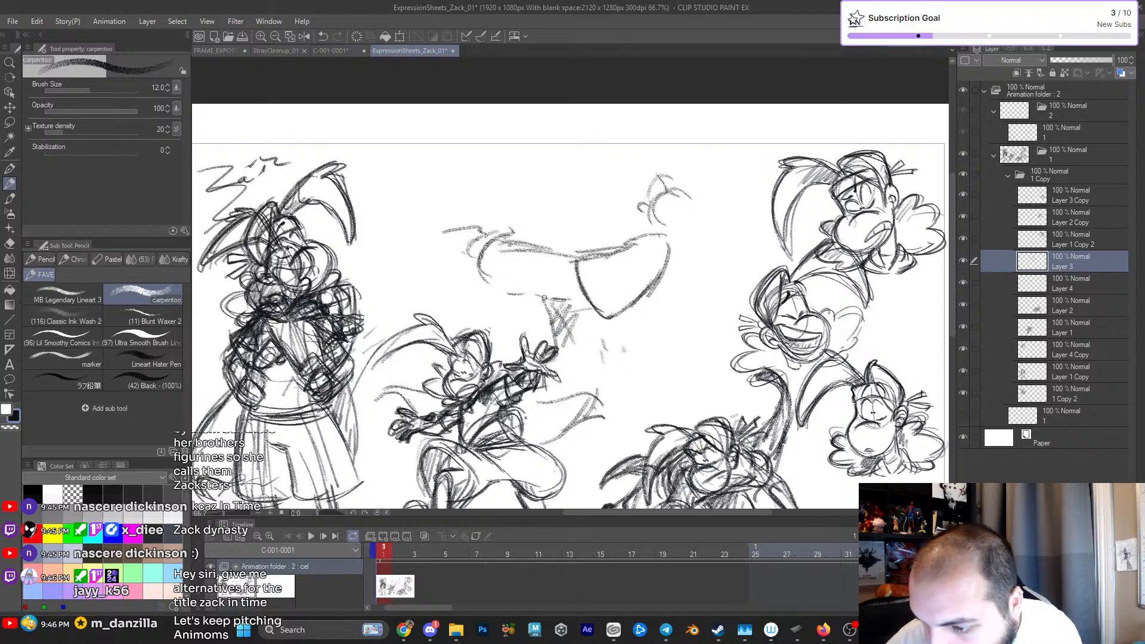
- Sketch the leaning figure's supporting leg with a knee, shin and long shoe beneath the torso
{"action": "mouse_move", "coordinate": [585, 345]}
{"action": "left_mouse_down"}
{"action": "mouse_move", "coordinate": [609, 289]}
{"action": "mouse_move", "coordinate": [603, 375]}
{"action": "left_mouse_up"}
{"action": "left_click_drag", "start_coordinate": [594, 394], "coordinate": [657, 349]}
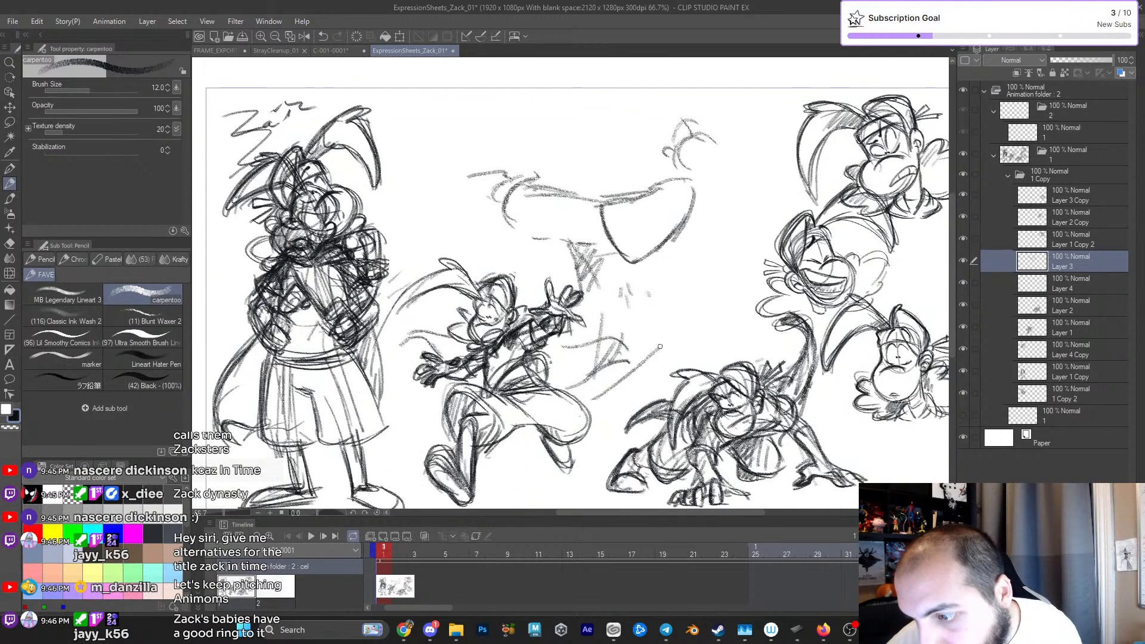
{"action": "mouse_move", "coordinate": [593, 388]}
{"action": "left_mouse_down"}
{"action": "mouse_move", "coordinate": [647, 353]}
{"action": "mouse_move", "coordinate": [646, 371]}
{"action": "left_mouse_up"}
{"action": "left_click_drag", "start_coordinate": [604, 312], "coordinate": [582, 388]}
{"action": "mouse_move", "coordinate": [584, 380]}
{"action": "left_mouse_down"}
{"action": "mouse_move", "coordinate": [600, 302]}
{"action": "mouse_move", "coordinate": [618, 359]}
{"action": "mouse_move", "coordinate": [593, 381]}
{"action": "mouse_move", "coordinate": [651, 347]}
{"action": "left_mouse_up"}
{"action": "mouse_move", "coordinate": [581, 388]}
{"action": "left_mouse_down"}
{"action": "mouse_move", "coordinate": [656, 365]}
{"action": "mouse_move", "coordinate": [649, 382]}
{"action": "mouse_move", "coordinate": [656, 367]}
{"action": "mouse_move", "coordinate": [608, 376]}
{"action": "mouse_move", "coordinate": [661, 353]}
{"action": "mouse_move", "coordinate": [594, 360]}
{"action": "mouse_move", "coordinate": [610, 297]}
{"action": "mouse_move", "coordinate": [574, 320]}
{"action": "mouse_move", "coordinate": [639, 301]}
{"action": "mouse_move", "coordinate": [637, 325]}
{"action": "left_mouse_up"}
{"action": "left_click_drag", "start_coordinate": [570, 333], "coordinate": [599, 329]}
{"action": "left_click_drag", "start_coordinate": [611, 251], "coordinate": [635, 291]}
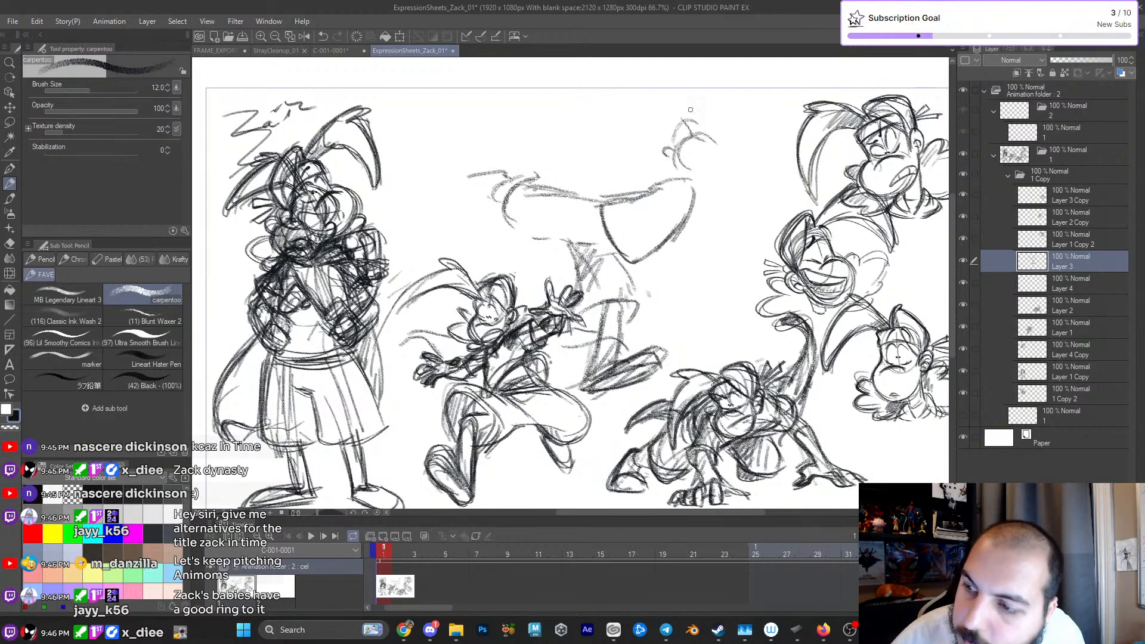
- Define the supporting thigh, the underside of the raised leg and its shaded shoe with heavier pencil lines
{"action": "mouse_move", "coordinate": [567, 251]}
{"action": "left_mouse_down"}
{"action": "mouse_move", "coordinate": [586, 330]}
{"action": "mouse_move", "coordinate": [619, 346]}
{"action": "mouse_move", "coordinate": [600, 338]}
{"action": "left_mouse_up"}
{"action": "mouse_move", "coordinate": [594, 233]}
{"action": "left_mouse_down"}
{"action": "mouse_move", "coordinate": [640, 296]}
{"action": "mouse_move", "coordinate": [634, 311]}
{"action": "left_mouse_up"}
{"action": "mouse_move", "coordinate": [476, 238]}
{"action": "left_mouse_down"}
{"action": "mouse_move", "coordinate": [514, 219]}
{"action": "mouse_move", "coordinate": [501, 221]}
{"action": "mouse_move", "coordinate": [563, 230]}
{"action": "left_mouse_up"}
{"action": "mouse_move", "coordinate": [471, 202]}
{"action": "left_mouse_down"}
{"action": "mouse_move", "coordinate": [520, 205]}
{"action": "mouse_move", "coordinate": [486, 202]}
{"action": "mouse_move", "coordinate": [475, 212]}
{"action": "mouse_move", "coordinate": [521, 206]}
{"action": "mouse_move", "coordinate": [473, 226]}
{"action": "mouse_move", "coordinate": [509, 273]}
{"action": "mouse_move", "coordinate": [569, 270]}
{"action": "mouse_move", "coordinate": [528, 268]}
{"action": "mouse_move", "coordinate": [556, 279]}
{"action": "left_mouse_up"}
{"action": "mouse_move", "coordinate": [547, 273]}
{"action": "left_mouse_down"}
{"action": "mouse_move", "coordinate": [576, 276]}
{"action": "mouse_move", "coordinate": [556, 319]}
{"action": "mouse_move", "coordinate": [579, 334]}
{"action": "left_mouse_up"}
{"action": "left_click_drag", "start_coordinate": [596, 294], "coordinate": [573, 325]}
- Erase the small head marks and part of the shoulder, then redraw the upper back and chest lines
{"action": "key", "text": "e"}
{"action": "mouse_move", "coordinate": [653, 197]}
{"action": "left_mouse_down"}
{"action": "mouse_move", "coordinate": [639, 179]}
{"action": "mouse_move", "coordinate": [656, 212]}
{"action": "mouse_move", "coordinate": [627, 248]}
{"action": "mouse_move", "coordinate": [639, 242]}
{"action": "left_mouse_up"}
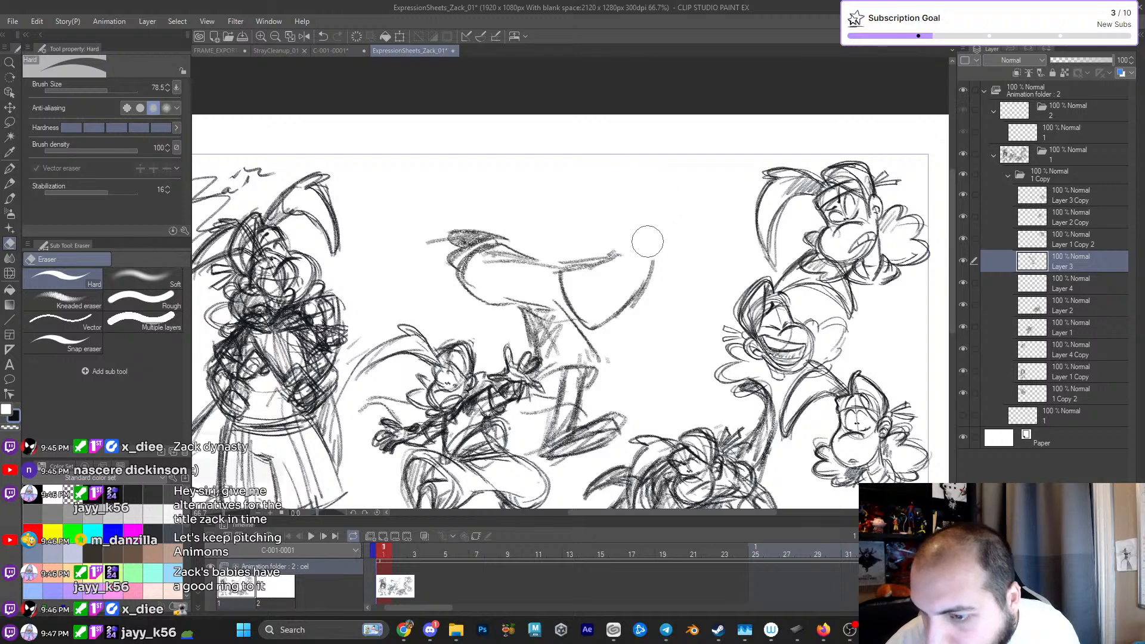
{"action": "key", "text": "p"}
{"action": "mouse_move", "coordinate": [559, 269]}
{"action": "left_mouse_down"}
{"action": "mouse_move", "coordinate": [622, 246]}
{"action": "mouse_move", "coordinate": [642, 254]}
{"action": "left_mouse_up"}
{"action": "left_click_drag", "start_coordinate": [632, 300], "coordinate": [584, 332]}
- Sketch the leaning figure's head above the shoulder as an oval cranium with a rounded muzzle and an ear
{"action": "mouse_move", "coordinate": [620, 216]}
{"action": "left_mouse_down"}
{"action": "mouse_move", "coordinate": [615, 178]}
{"action": "mouse_move", "coordinate": [636, 180]}
{"action": "mouse_move", "coordinate": [614, 202]}
{"action": "mouse_move", "coordinate": [624, 174]}
{"action": "mouse_move", "coordinate": [649, 208]}
{"action": "mouse_move", "coordinate": [612, 199]}
{"action": "mouse_move", "coordinate": [628, 188]}
{"action": "mouse_move", "coordinate": [636, 213]}
{"action": "left_mouse_up"}
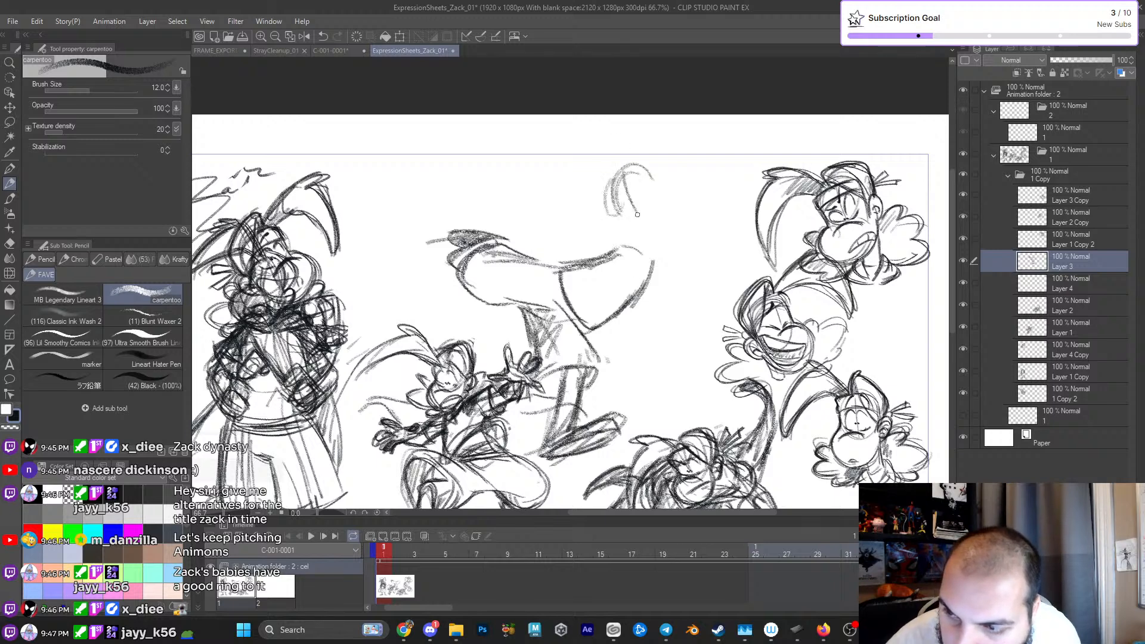
{"action": "left_click_drag", "start_coordinate": [620, 172], "coordinate": [612, 215]}
{"action": "mouse_move", "coordinate": [626, 167]}
{"action": "left_mouse_down"}
{"action": "mouse_move", "coordinate": [650, 190]}
{"action": "mouse_move", "coordinate": [625, 224]}
{"action": "mouse_move", "coordinate": [655, 238]}
{"action": "left_mouse_up"}
{"action": "mouse_move", "coordinate": [617, 204]}
{"action": "left_mouse_down"}
{"action": "mouse_move", "coordinate": [607, 244]}
{"action": "mouse_move", "coordinate": [653, 227]}
{"action": "mouse_move", "coordinate": [642, 186]}
{"action": "mouse_move", "coordinate": [667, 217]}
{"action": "mouse_move", "coordinate": [639, 168]}
{"action": "mouse_move", "coordinate": [648, 272]}
{"action": "left_mouse_up"}
{"action": "mouse_move", "coordinate": [659, 220]}
{"action": "left_mouse_down"}
{"action": "mouse_move", "coordinate": [652, 274]}
{"action": "mouse_move", "coordinate": [607, 324]}
{"action": "left_mouse_up"}
- Try a forward arm that reaches out from the shoulder and bends down at the elbow
{"action": "mouse_move", "coordinate": [702, 272]}
{"action": "left_mouse_down"}
{"action": "mouse_move", "coordinate": [667, 298]}
{"action": "mouse_move", "coordinate": [699, 302]}
{"action": "left_mouse_up"}
{"action": "mouse_move", "coordinate": [689, 256]}
{"action": "left_mouse_down"}
{"action": "mouse_move", "coordinate": [657, 245]}
{"action": "mouse_move", "coordinate": [705, 254]}
{"action": "mouse_move", "coordinate": [685, 274]}
{"action": "left_mouse_up"}
{"action": "left_click_drag", "start_coordinate": [710, 236], "coordinate": [693, 249]}
{"action": "left_click_drag", "start_coordinate": [716, 247], "coordinate": [702, 294]}
{"action": "left_click_drag", "start_coordinate": [656, 245], "coordinate": [697, 238]}
{"action": "left_click_drag", "start_coordinate": [651, 271], "coordinate": [704, 252]}
{"action": "left_click_drag", "start_coordinate": [701, 255], "coordinate": [710, 246]}
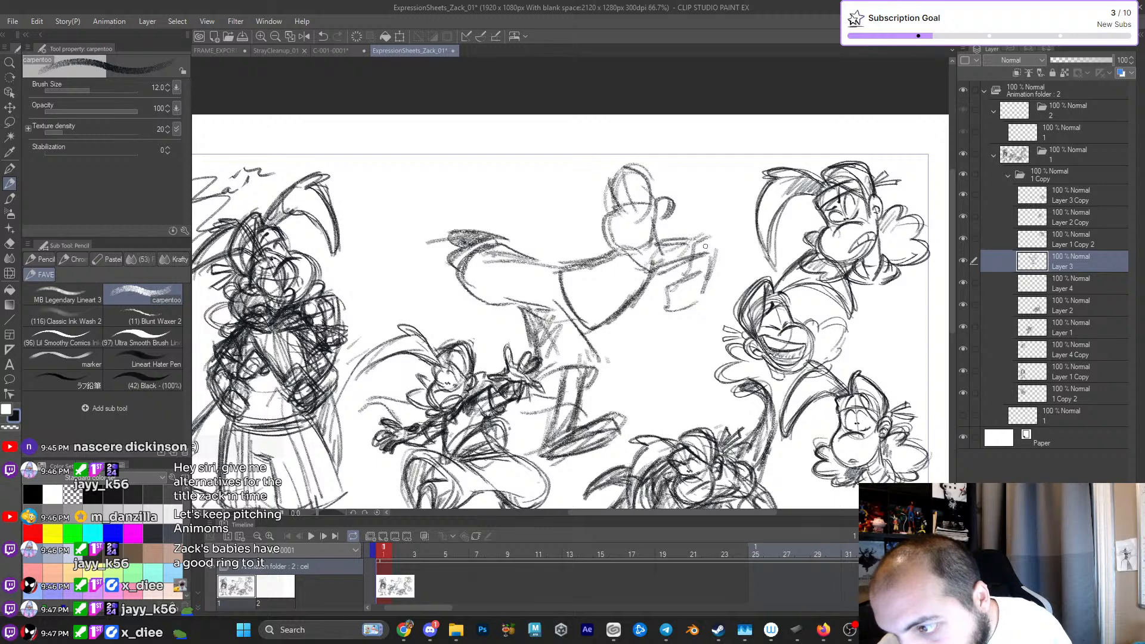
- Add dangling hands with fingers to the forward arm and thicken its outline
{"action": "mouse_move", "coordinate": [664, 279]}
{"action": "left_mouse_down"}
{"action": "mouse_move", "coordinate": [671, 322]}
{"action": "mouse_move", "coordinate": [678, 289]}
{"action": "mouse_move", "coordinate": [690, 311]}
{"action": "mouse_move", "coordinate": [677, 321]}
{"action": "mouse_move", "coordinate": [692, 293]}
{"action": "mouse_move", "coordinate": [684, 284]}
{"action": "mouse_move", "coordinate": [702, 287]}
{"action": "mouse_move", "coordinate": [704, 315]}
{"action": "mouse_move", "coordinate": [711, 285]}
{"action": "left_mouse_up"}
{"action": "left_click_drag", "start_coordinate": [651, 315], "coordinate": [691, 281]}
{"action": "left_click_drag", "start_coordinate": [679, 284], "coordinate": [697, 247]}
{"action": "left_click_drag", "start_coordinate": [712, 257], "coordinate": [633, 300]}
{"action": "left_click_drag", "start_coordinate": [656, 230], "coordinate": [691, 238]}
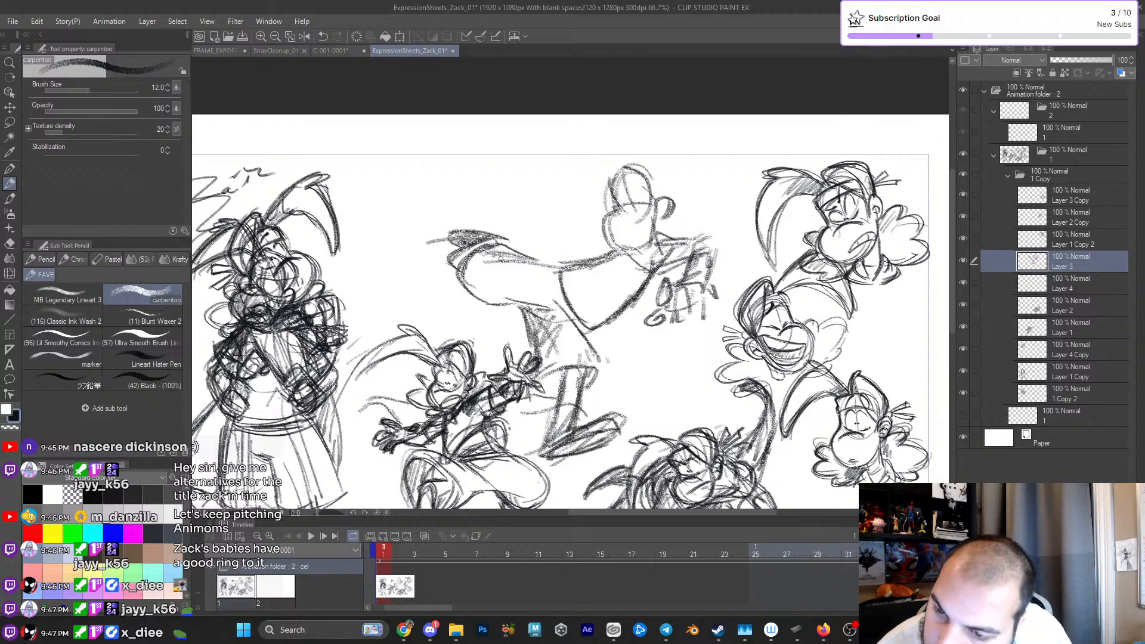
{"action": "left_click_drag", "start_coordinate": [463, 243], "coordinate": [529, 318]}
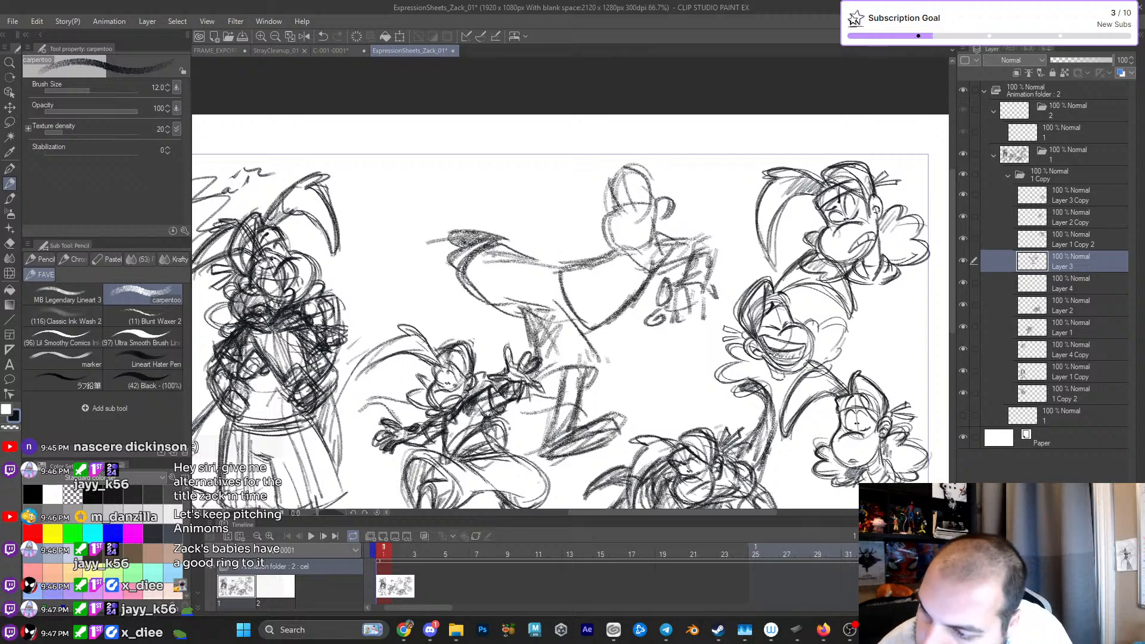
{"action": "mouse_move", "coordinate": [651, 270]}
{"action": "left_mouse_down"}
{"action": "mouse_move", "coordinate": [683, 241]}
{"action": "mouse_move", "coordinate": [721, 240]}
{"action": "left_mouse_up"}
{"action": "left_click_drag", "start_coordinate": [719, 252], "coordinate": [709, 274]}
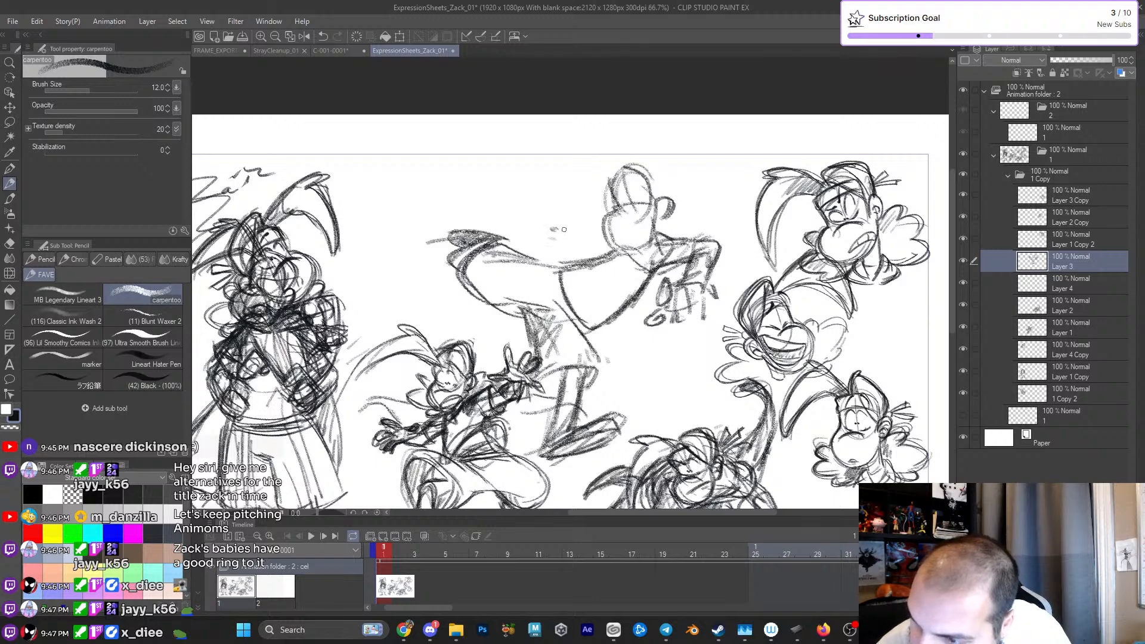
- Try light marks for a second arm raised behind the back, and undo the last stroke
{"action": "left_click_drag", "start_coordinate": [564, 303], "coordinate": [603, 328]}
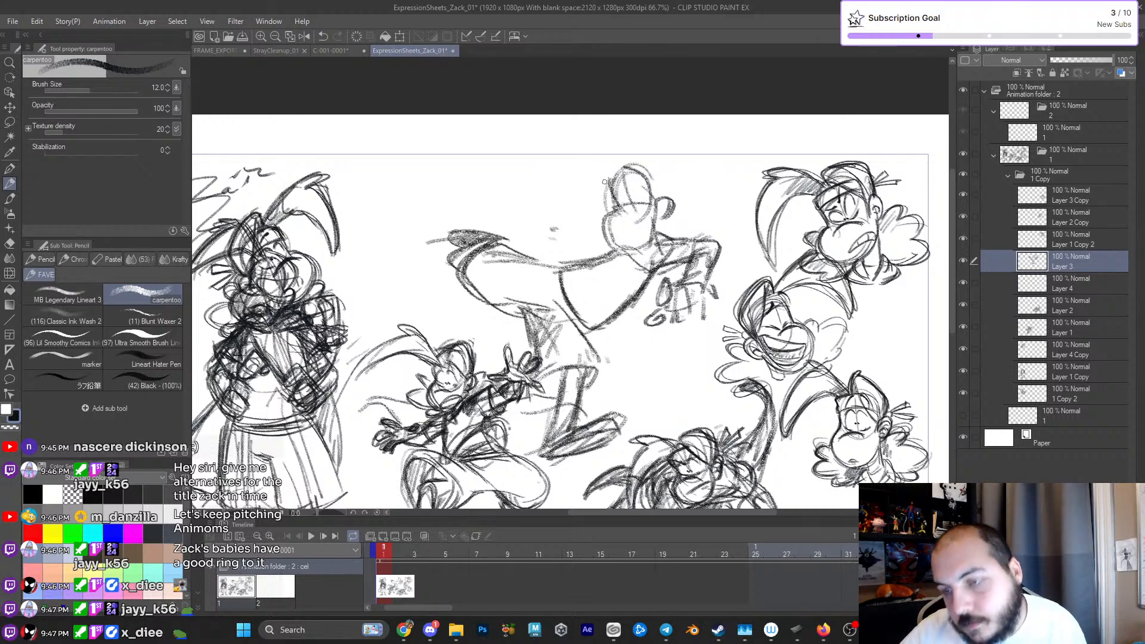
{"action": "left_click_drag", "start_coordinate": [532, 222], "coordinate": [571, 203]}
{"action": "mouse_move", "coordinate": [540, 215]}
{"action": "left_mouse_down"}
{"action": "mouse_move", "coordinate": [536, 229]}
{"action": "mouse_move", "coordinate": [559, 209]}
{"action": "left_mouse_up"}
{"action": "mouse_move", "coordinate": [536, 215]}
{"action": "left_mouse_down"}
{"action": "mouse_move", "coordinate": [543, 227]}
{"action": "mouse_move", "coordinate": [594, 200]}
{"action": "left_mouse_up"}
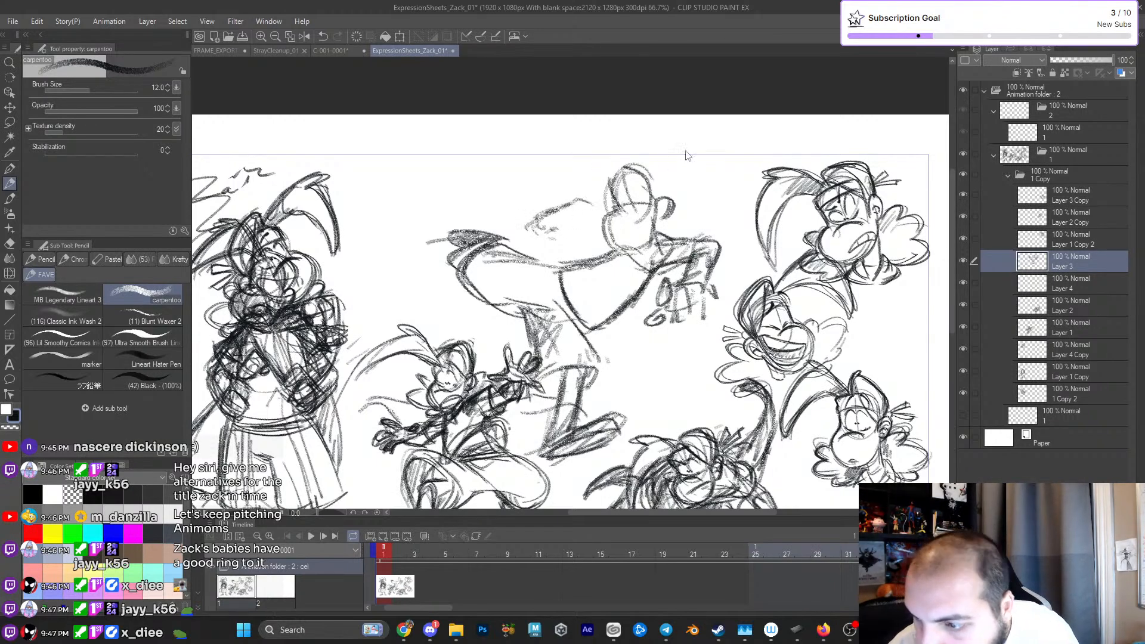
{"action": "key", "text": "ctrl+z"}
- Erase the forward arm and its hands from the leaning figure
{"action": "key", "text": "e"}
{"action": "mouse_move", "coordinate": [669, 281]}
{"action": "left_mouse_down"}
{"action": "mouse_move", "coordinate": [668, 308]}
{"action": "mouse_move", "coordinate": [685, 254]}
{"action": "mouse_move", "coordinate": [707, 280]}
{"action": "mouse_move", "coordinate": [680, 302]}
{"action": "mouse_move", "coordinate": [710, 291]}
{"action": "mouse_move", "coordinate": [708, 238]}
{"action": "left_mouse_up"}
{"action": "left_click_drag", "start_coordinate": [712, 313], "coordinate": [709, 261]}
{"action": "left_click_drag", "start_coordinate": [713, 281], "coordinate": [706, 260]}
{"action": "key", "text": "p"}
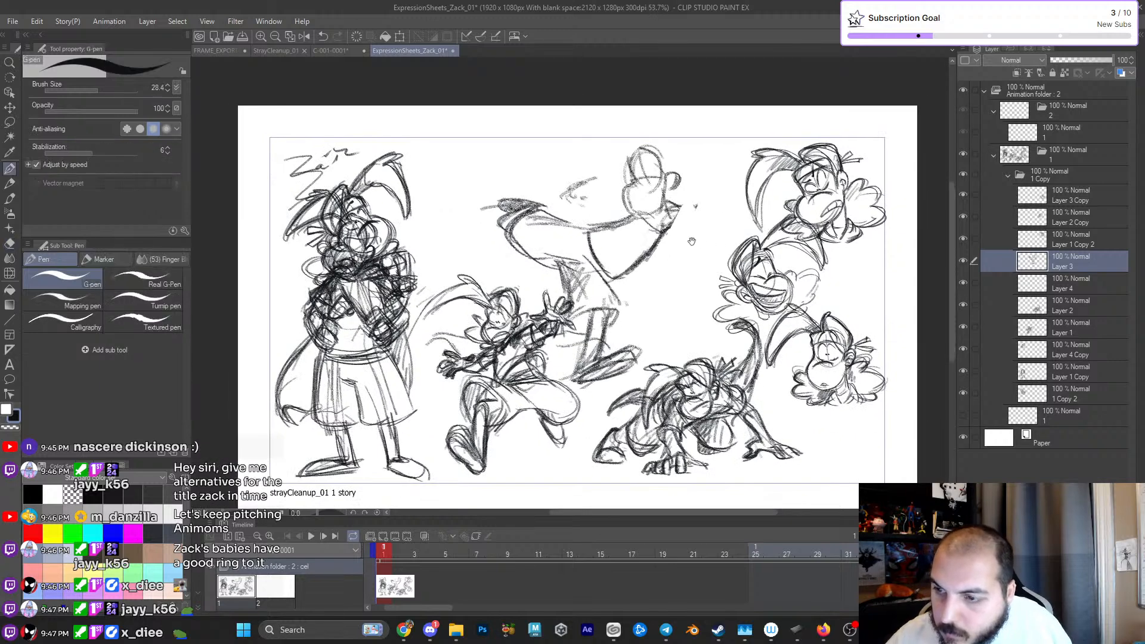
- Erase the leftover arm strokes in front of the shoulder and the light marks above the back
{"action": "scroll", "coordinate": [692, 250], "scroll_direction": "up", "scroll_amount": 3}
{"action": "mouse_move", "coordinate": [659, 188]}
{"action": "left_mouse_down"}
{"action": "mouse_move", "coordinate": [676, 210]}
{"action": "mouse_move", "coordinate": [677, 180]}
{"action": "mouse_move", "coordinate": [649, 227]}
{"action": "mouse_move", "coordinate": [606, 206]}
{"action": "left_mouse_up"}
{"action": "key", "text": "p"}
{"action": "key", "text": "e"}
{"action": "key", "text": "p"}
{"action": "key", "text": "p"}
{"action": "mouse_move", "coordinate": [627, 157]}
{"action": "left_mouse_down"}
{"action": "mouse_move", "coordinate": [601, 206]}
{"action": "mouse_move", "coordinate": [626, 221]}
{"action": "mouse_move", "coordinate": [640, 205]}
{"action": "left_mouse_up"}
{"action": "key", "text": "e"}
{"action": "mouse_move", "coordinate": [561, 152]}
{"action": "left_mouse_down"}
{"action": "mouse_move", "coordinate": [531, 158]}
{"action": "mouse_move", "coordinate": [529, 174]}
{"action": "mouse_move", "coordinate": [565, 184]}
{"action": "left_mouse_up"}
- Try a new arm pose with the carpentoo pencil, one arm reaching forward with a drooping hand and one behind the back
{"action": "key", "text": "p"}
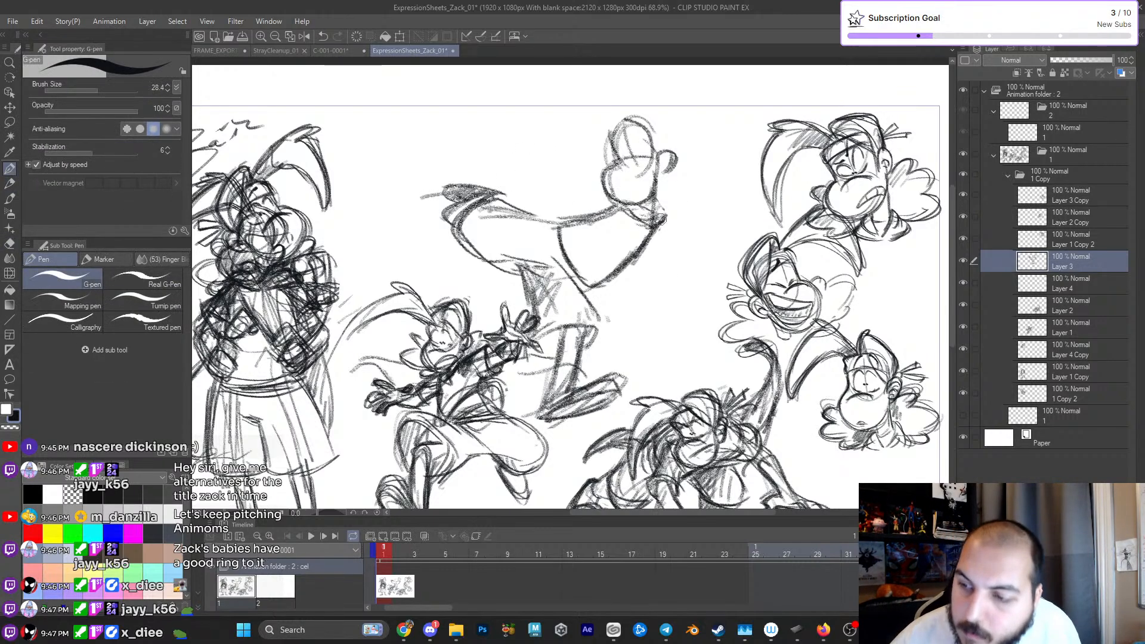
{"action": "key", "text": "p"}
{"action": "mouse_move", "coordinate": [659, 230]}
{"action": "left_mouse_down"}
{"action": "mouse_move", "coordinate": [663, 218]}
{"action": "mouse_move", "coordinate": [678, 245]}
{"action": "left_mouse_up"}
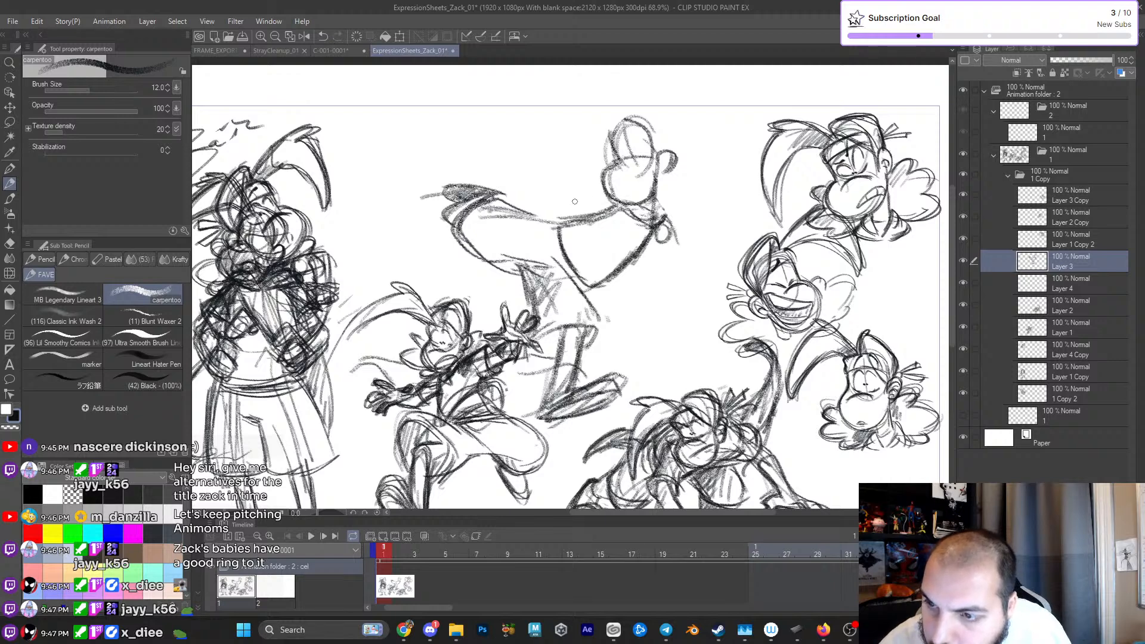
{"action": "mouse_move", "coordinate": [667, 205]}
{"action": "left_mouse_down"}
{"action": "mouse_move", "coordinate": [680, 238]}
{"action": "mouse_move", "coordinate": [701, 217]}
{"action": "mouse_move", "coordinate": [707, 251]}
{"action": "mouse_move", "coordinate": [684, 231]}
{"action": "mouse_move", "coordinate": [703, 213]}
{"action": "mouse_move", "coordinate": [710, 258]}
{"action": "mouse_move", "coordinate": [707, 239]}
{"action": "mouse_move", "coordinate": [686, 266]}
{"action": "left_mouse_up"}
{"action": "mouse_move", "coordinate": [662, 230]}
{"action": "left_mouse_down"}
{"action": "mouse_move", "coordinate": [674, 223]}
{"action": "mouse_move", "coordinate": [656, 226]}
{"action": "left_mouse_up"}
{"action": "left_click_drag", "start_coordinate": [647, 242], "coordinate": [714, 234]}
{"action": "mouse_move", "coordinate": [555, 184]}
{"action": "left_mouse_down"}
{"action": "mouse_move", "coordinate": [548, 192]}
{"action": "mouse_move", "coordinate": [569, 217]}
{"action": "left_mouse_up"}
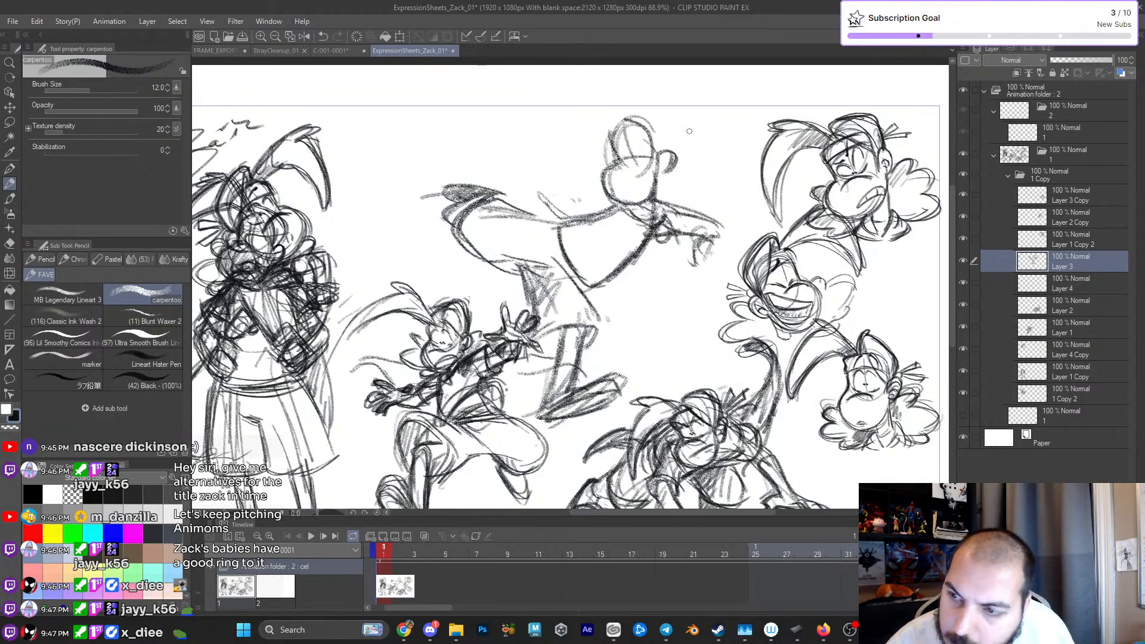
- Undo the last arm strokes and erase the rest of the forward arm at the shoulder
{"action": "key", "text": "ctrl+z"}
{"action": "key", "text": "ctrl+z"}
{"action": "key", "text": "e"}
{"action": "mouse_move", "coordinate": [672, 226]}
{"action": "left_mouse_down"}
{"action": "mouse_move", "coordinate": [695, 255]}
{"action": "mouse_move", "coordinate": [715, 227]}
{"action": "mouse_move", "coordinate": [675, 222]}
{"action": "mouse_move", "coordinate": [657, 243]}
{"action": "left_mouse_up"}
{"action": "key", "text": "p"}
- Darken the neck and ear lines, and outline the supporting leg's shorts with a shaded hem opening
{"action": "mouse_move", "coordinate": [614, 204]}
{"action": "left_mouse_down"}
{"action": "mouse_move", "coordinate": [659, 158]}
{"action": "mouse_move", "coordinate": [673, 169]}
{"action": "left_mouse_up"}
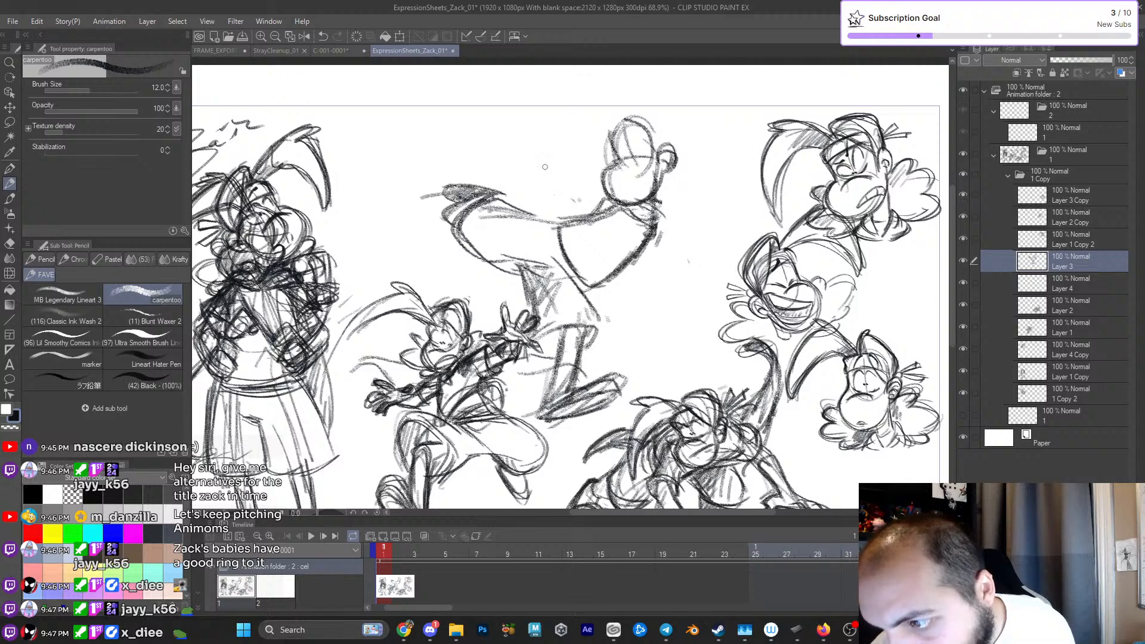
{"action": "mouse_move", "coordinate": [516, 268]}
{"action": "left_mouse_down"}
{"action": "mouse_move", "coordinate": [545, 367]}
{"action": "mouse_move", "coordinate": [600, 319]}
{"action": "left_mouse_up"}
{"action": "left_click_drag", "start_coordinate": [536, 363], "coordinate": [557, 356]}
{"action": "left_click_drag", "start_coordinate": [574, 279], "coordinate": [594, 313]}
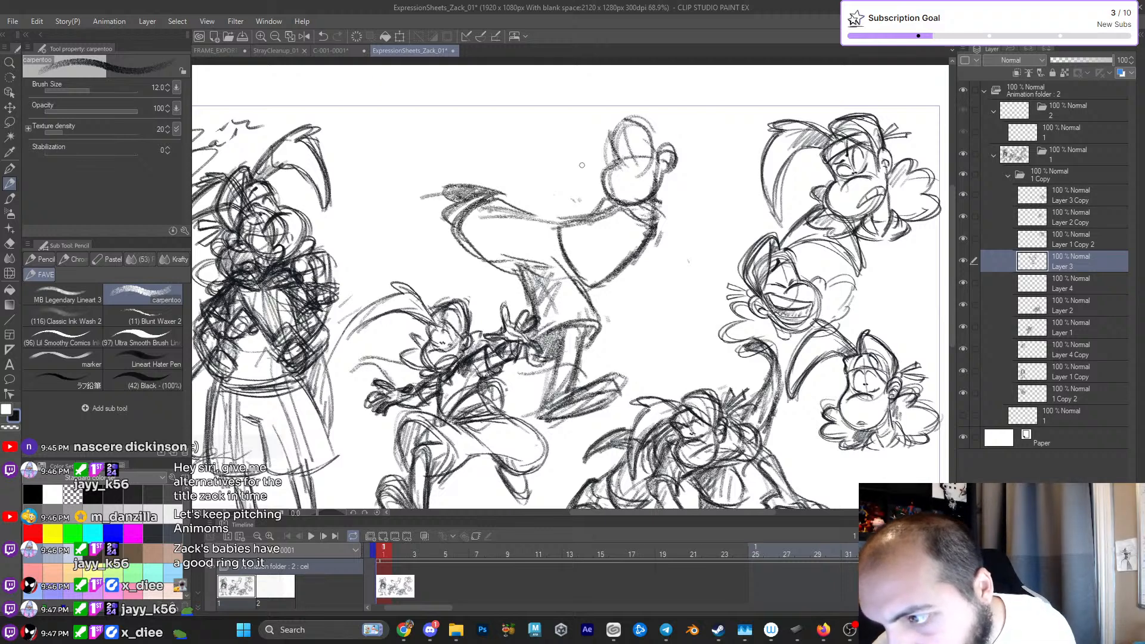
- Reinforce the chest and lower-back lines of the torso and touch up the hem of the shorts
{"action": "left_click_drag", "start_coordinate": [655, 206], "coordinate": [604, 283]}
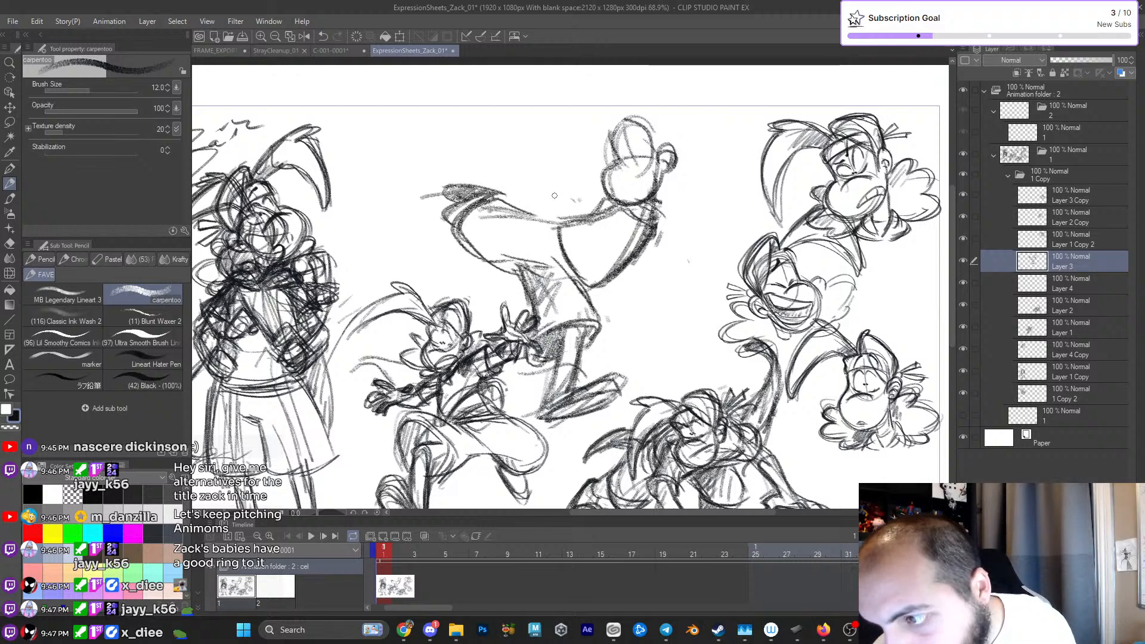
{"action": "mouse_move", "coordinate": [508, 209]}
{"action": "left_mouse_down"}
{"action": "mouse_move", "coordinate": [563, 220]}
{"action": "mouse_move", "coordinate": [574, 265]}
{"action": "left_mouse_up"}
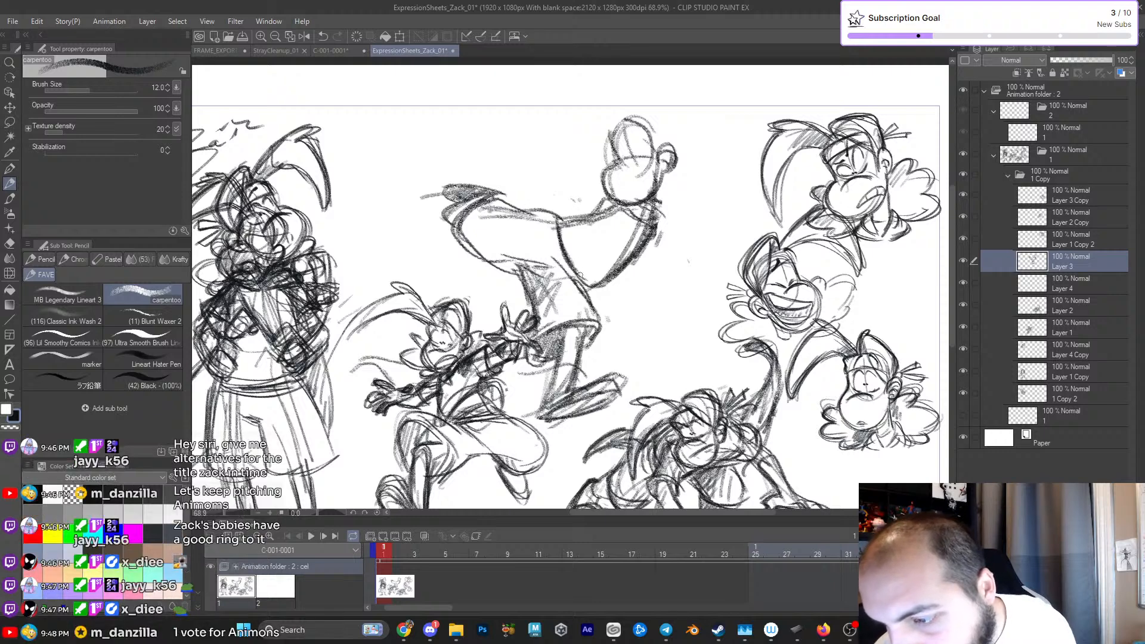
{"action": "left_click_drag", "start_coordinate": [522, 346], "coordinate": [530, 366]}
{"action": "left_click_drag", "start_coordinate": [602, 319], "coordinate": [582, 354]}
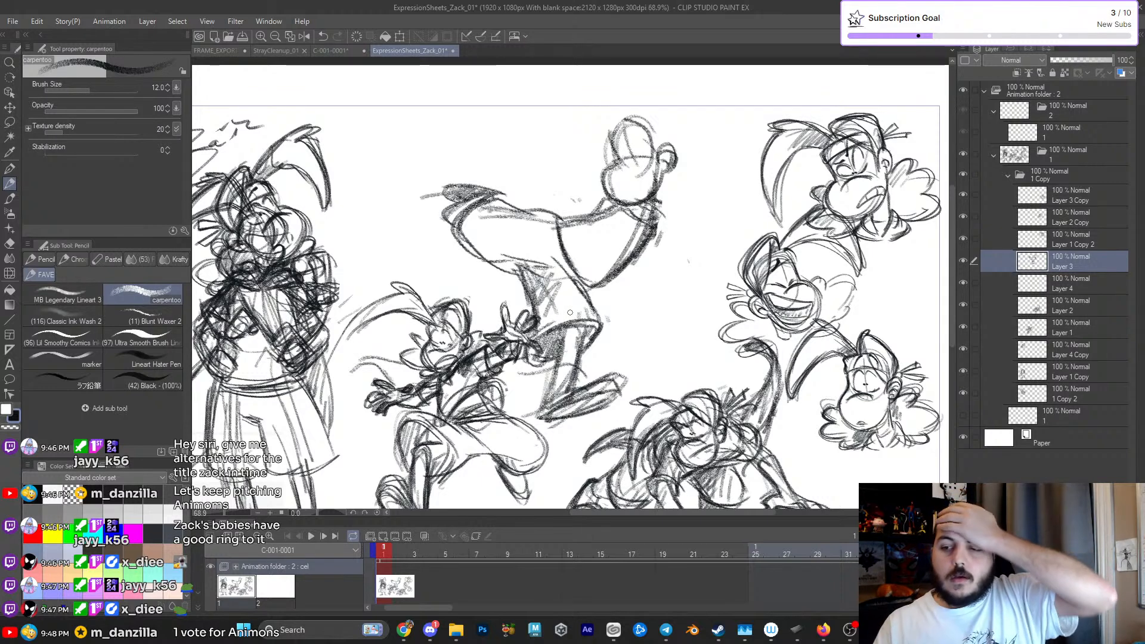
- Sketch an arm swept behind the back with a large rounded hand, and darken the chest edge below the neck
{"action": "mouse_move", "coordinate": [532, 173]}
{"action": "left_mouse_down"}
{"action": "mouse_move", "coordinate": [551, 177]}
{"action": "mouse_move", "coordinate": [540, 189]}
{"action": "mouse_move", "coordinate": [584, 186]}
{"action": "mouse_move", "coordinate": [539, 193]}
{"action": "mouse_move", "coordinate": [588, 200]}
{"action": "mouse_move", "coordinate": [521, 187]}
{"action": "mouse_move", "coordinate": [546, 183]}
{"action": "left_mouse_up"}
{"action": "mouse_move", "coordinate": [525, 179]}
{"action": "left_mouse_down"}
{"action": "mouse_move", "coordinate": [562, 166]}
{"action": "mouse_move", "coordinate": [572, 203]}
{"action": "left_mouse_up"}
{"action": "mouse_move", "coordinate": [568, 202]}
{"action": "left_mouse_down"}
{"action": "mouse_move", "coordinate": [587, 193]}
{"action": "mouse_move", "coordinate": [546, 198]}
{"action": "left_mouse_up"}
{"action": "mouse_move", "coordinate": [573, 170]}
{"action": "left_mouse_down"}
{"action": "mouse_move", "coordinate": [535, 185]}
{"action": "mouse_move", "coordinate": [605, 191]}
{"action": "mouse_move", "coordinate": [561, 225]}
{"action": "mouse_move", "coordinate": [589, 208]}
{"action": "mouse_move", "coordinate": [581, 186]}
{"action": "mouse_move", "coordinate": [554, 220]}
{"action": "left_mouse_up"}
{"action": "left_click_drag", "start_coordinate": [650, 205], "coordinate": [609, 282]}
{"action": "mouse_move", "coordinate": [516, 163]}
{"action": "left_mouse_down"}
{"action": "mouse_move", "coordinate": [551, 174]}
{"action": "mouse_move", "coordinate": [536, 196]}
{"action": "left_mouse_up"}
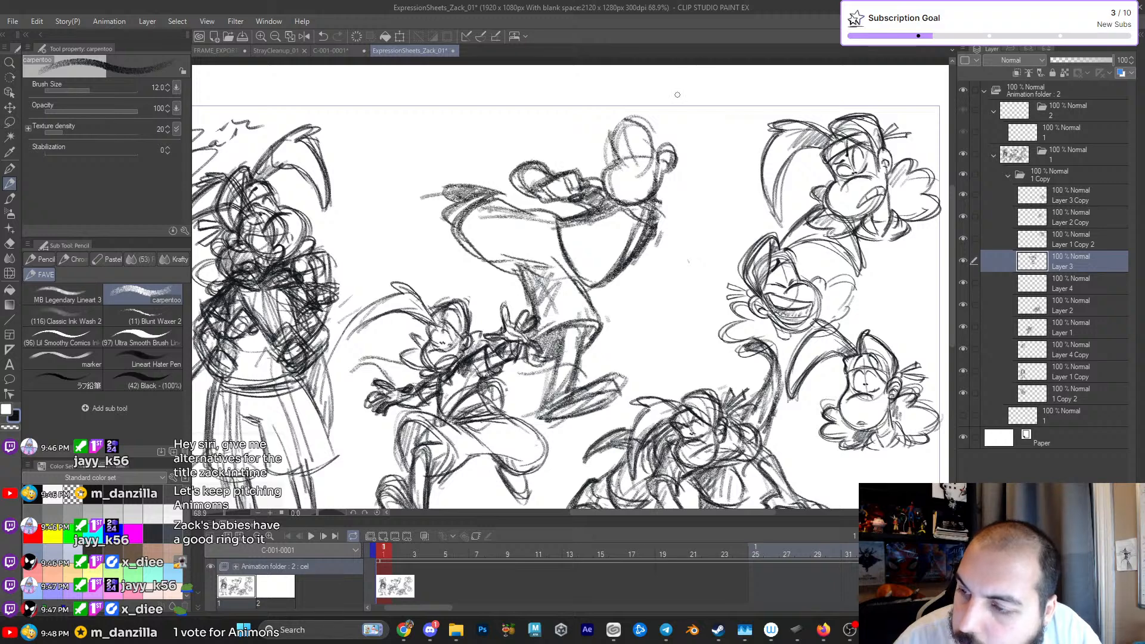
{"action": "left_click_drag", "start_coordinate": [657, 206], "coordinate": [634, 257]}
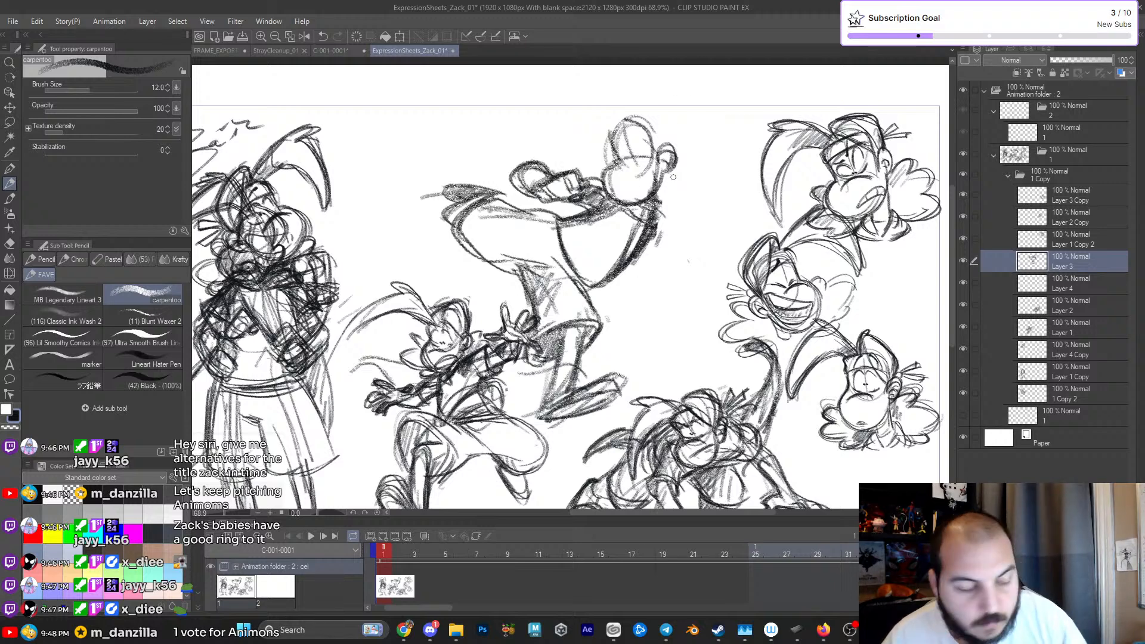
- Erase the stray marks beside the running figure's chest and darken the fingers of the hand behind the back
{"action": "key", "text": "e"}
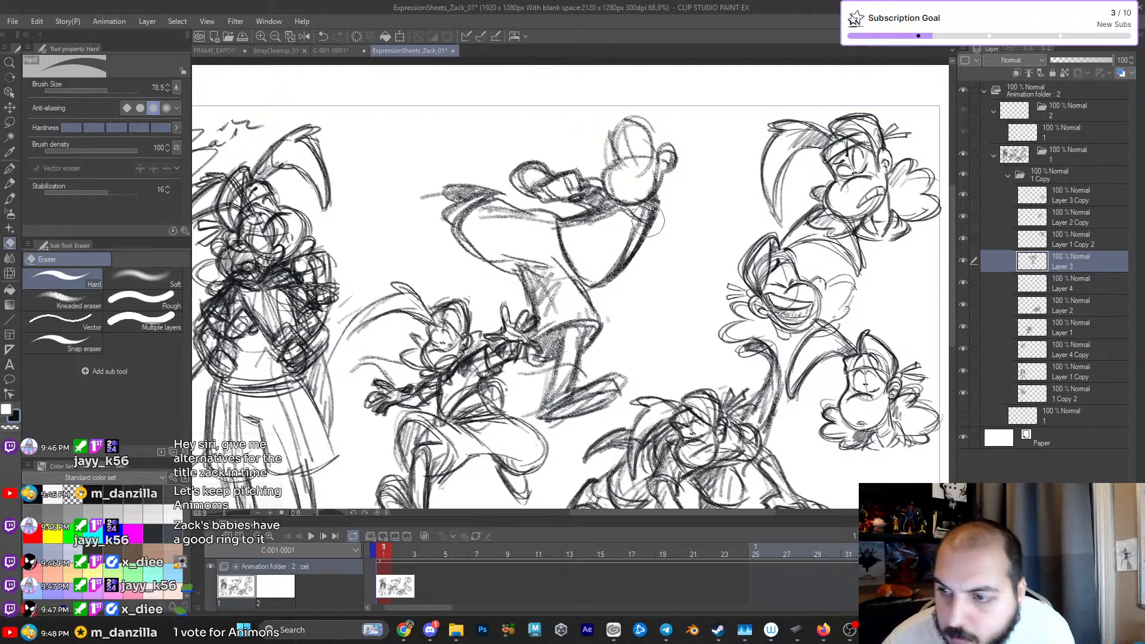
{"action": "key", "text": "p"}
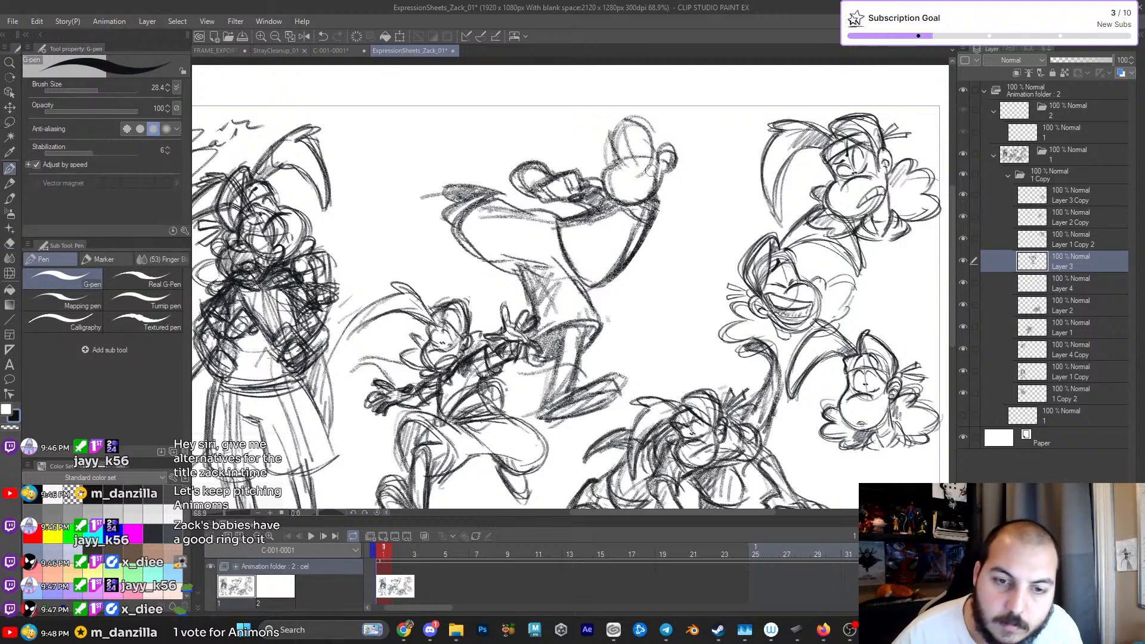
{"action": "key", "text": "p"}
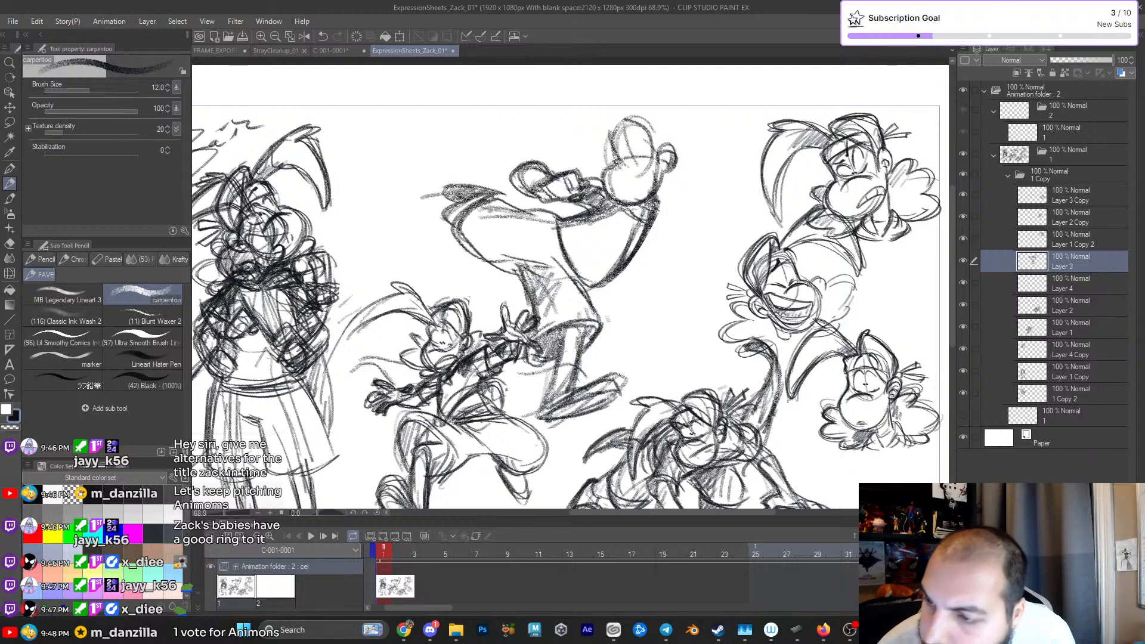
{"action": "mouse_move", "coordinate": [538, 189]}
{"action": "left_mouse_down"}
{"action": "mouse_move", "coordinate": [569, 171]}
{"action": "mouse_move", "coordinate": [580, 185]}
{"action": "mouse_move", "coordinate": [564, 195]}
{"action": "mouse_move", "coordinate": [511, 180]}
{"action": "left_mouse_up"}
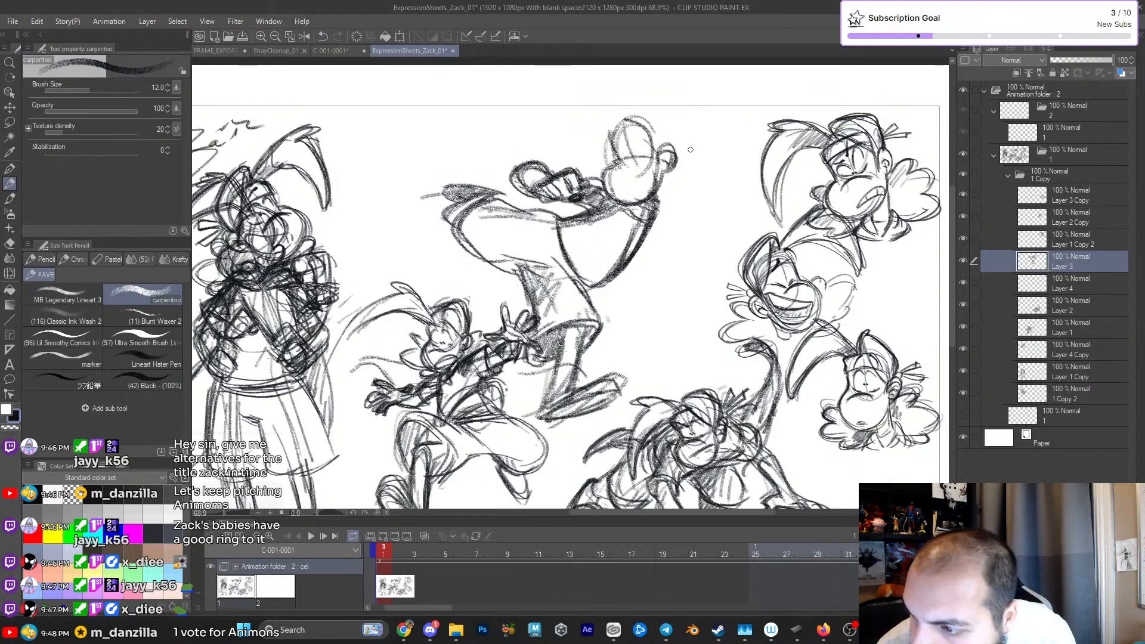
- Shade both shoes, reinforce the raised leg's outline and shorts, and add an inner contour line down the torso
{"action": "mouse_move", "coordinate": [560, 368]}
{"action": "left_mouse_down"}
{"action": "mouse_move", "coordinate": [538, 425]}
{"action": "mouse_move", "coordinate": [579, 414]}
{"action": "mouse_move", "coordinate": [583, 395]}
{"action": "mouse_move", "coordinate": [602, 393]}
{"action": "mouse_move", "coordinate": [603, 374]}
{"action": "left_mouse_up"}
{"action": "left_click_drag", "start_coordinate": [441, 221], "coordinate": [509, 186]}
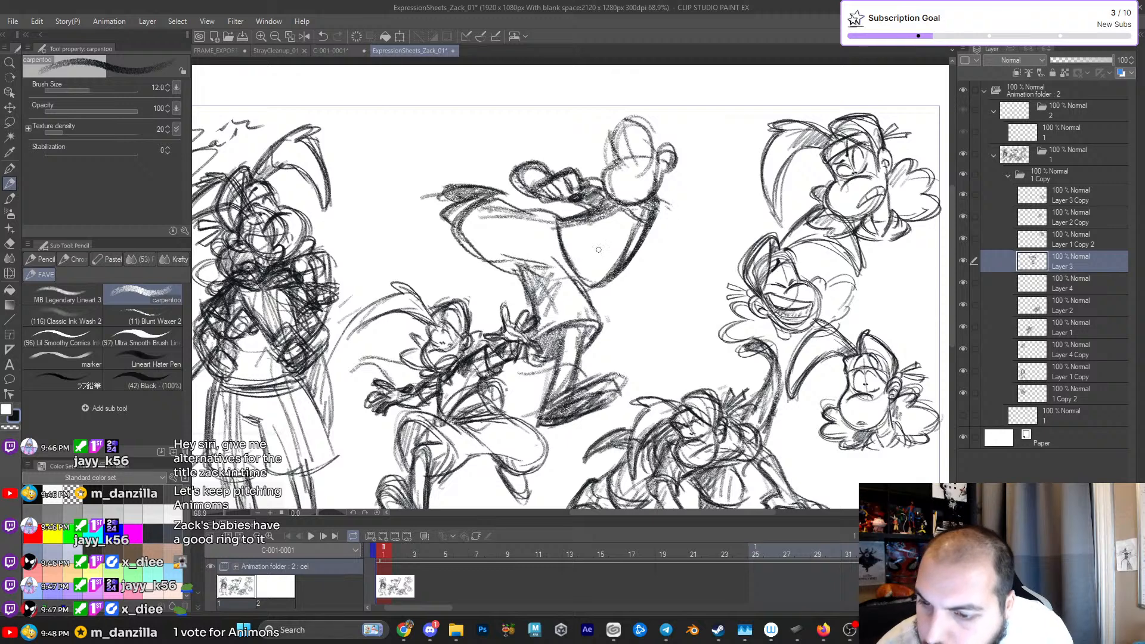
{"action": "left_click_drag", "start_coordinate": [472, 201], "coordinate": [522, 266]}
{"action": "left_click_drag", "start_coordinate": [481, 259], "coordinate": [538, 264]}
{"action": "mouse_move", "coordinate": [468, 212]}
{"action": "left_mouse_down"}
{"action": "mouse_move", "coordinate": [500, 201]}
{"action": "mouse_move", "coordinate": [549, 216]}
{"action": "mouse_move", "coordinate": [513, 201]}
{"action": "left_mouse_up"}
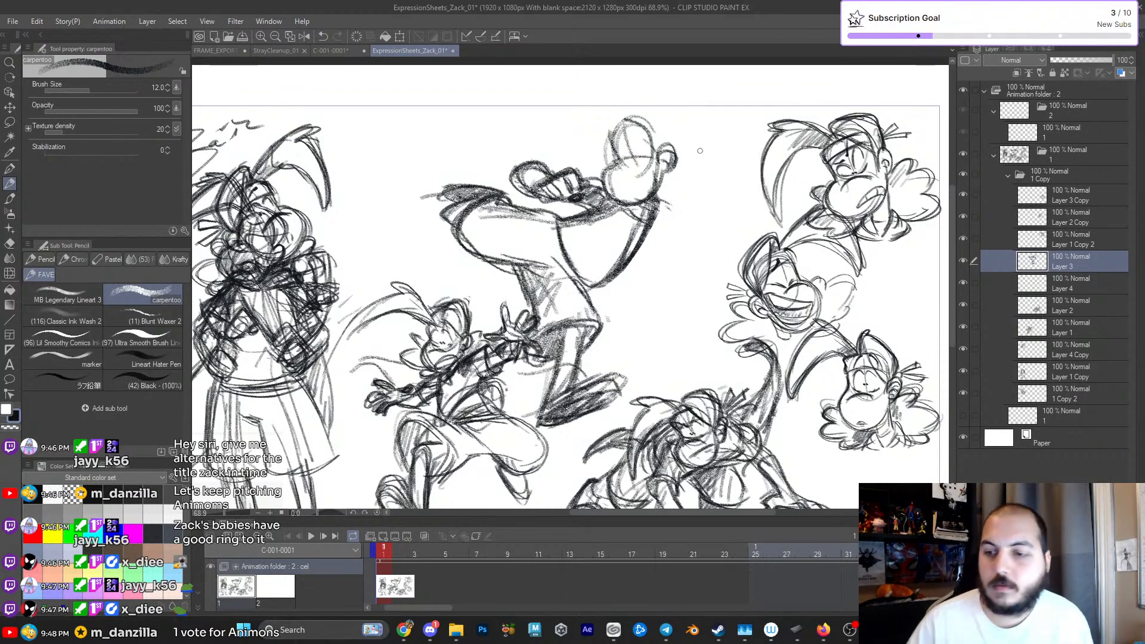
{"action": "mouse_move", "coordinate": [559, 221]}
{"action": "left_mouse_down"}
{"action": "mouse_move", "coordinate": [606, 300]}
{"action": "mouse_move", "coordinate": [583, 218]}
{"action": "mouse_move", "coordinate": [549, 247]}
{"action": "mouse_move", "coordinate": [552, 216]}
{"action": "left_mouse_up"}
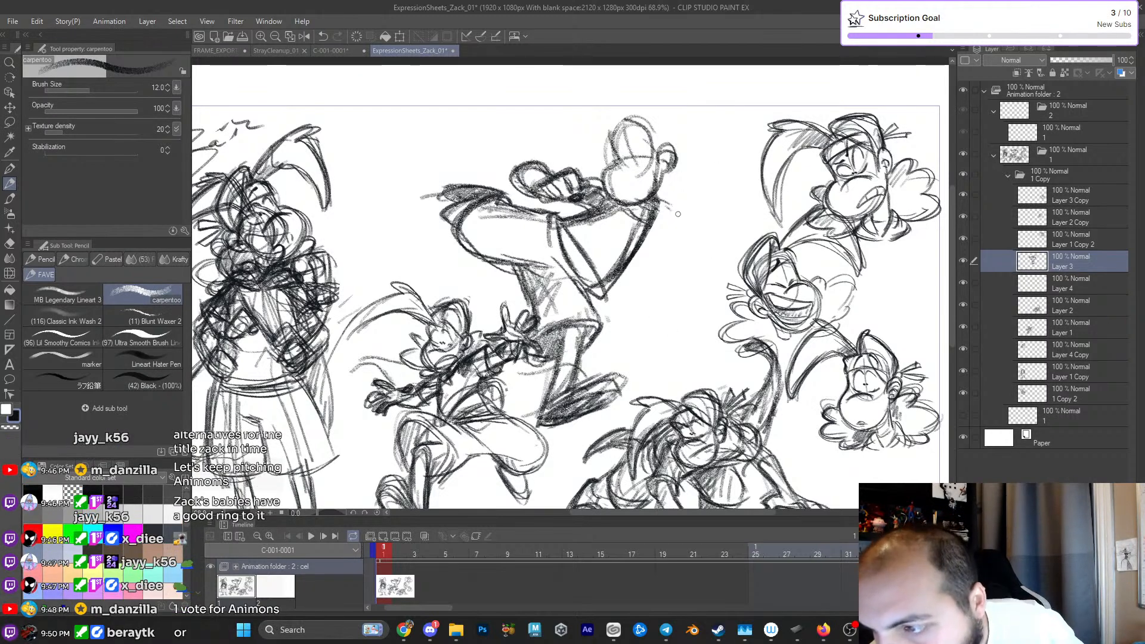
- Sketch the forward arm reaching out from the shoulder, ending in an open hand with spread fingers above the grinning head
{"action": "left_click_drag", "start_coordinate": [661, 186], "coordinate": [677, 192]}
{"action": "mouse_move", "coordinate": [656, 220]}
{"action": "left_mouse_down"}
{"action": "mouse_move", "coordinate": [708, 190]}
{"action": "mouse_move", "coordinate": [732, 191]}
{"action": "mouse_move", "coordinate": [723, 189]}
{"action": "mouse_move", "coordinate": [736, 208]}
{"action": "mouse_move", "coordinate": [710, 220]}
{"action": "mouse_move", "coordinate": [761, 219]}
{"action": "mouse_move", "coordinate": [722, 240]}
{"action": "mouse_move", "coordinate": [746, 199]}
{"action": "mouse_move", "coordinate": [762, 203]}
{"action": "mouse_move", "coordinate": [781, 237]}
{"action": "left_mouse_up"}
{"action": "left_click_drag", "start_coordinate": [748, 234], "coordinate": [741, 244]}
{"action": "left_click_drag", "start_coordinate": [731, 233], "coordinate": [708, 257]}
{"action": "mouse_move", "coordinate": [736, 234]}
{"action": "left_mouse_down"}
{"action": "mouse_move", "coordinate": [723, 252]}
{"action": "mouse_move", "coordinate": [736, 220]}
{"action": "mouse_move", "coordinate": [759, 240]}
{"action": "left_mouse_up"}
{"action": "left_click_drag", "start_coordinate": [740, 238], "coordinate": [761, 218]}
{"action": "mouse_move", "coordinate": [753, 230]}
{"action": "left_mouse_down"}
{"action": "mouse_move", "coordinate": [783, 218]}
{"action": "mouse_move", "coordinate": [756, 210]}
{"action": "mouse_move", "coordinate": [722, 237]}
{"action": "left_mouse_up"}
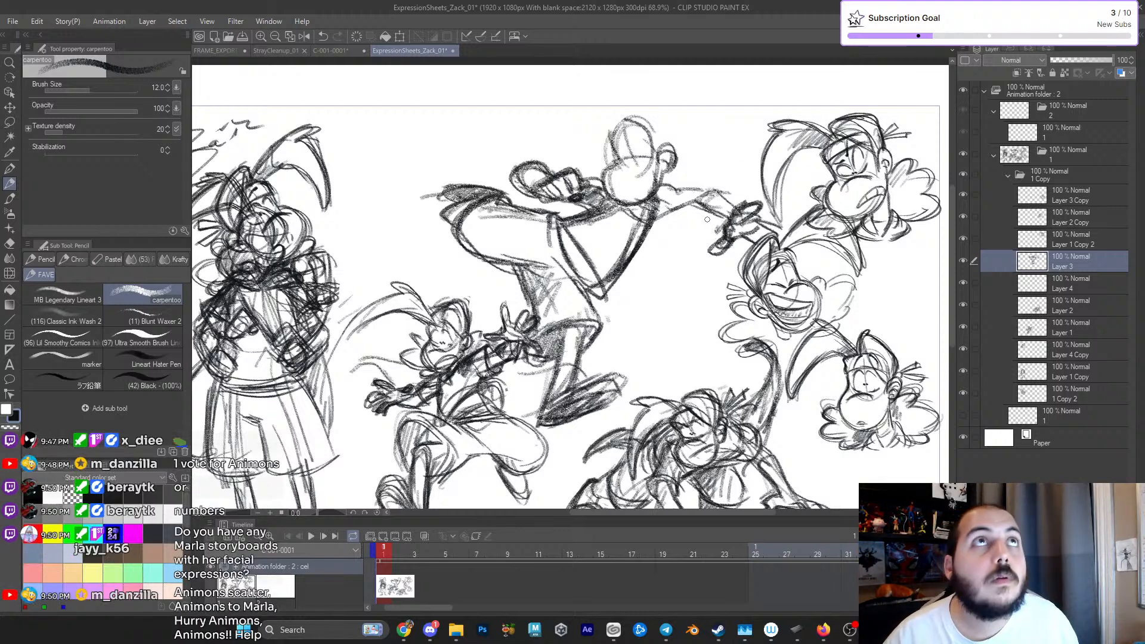
- Reinforce the forward arm near the shoulder and add a small rounded form above it beside the face
{"action": "left_click_drag", "start_coordinate": [650, 223], "coordinate": [691, 209]}
{"action": "mouse_move", "coordinate": [690, 175]}
{"action": "left_mouse_down"}
{"action": "mouse_move", "coordinate": [698, 194]}
{"action": "mouse_move", "coordinate": [675, 185]}
{"action": "left_mouse_up"}
{"action": "mouse_move", "coordinate": [680, 186]}
{"action": "left_mouse_down"}
{"action": "mouse_move", "coordinate": [687, 175]}
{"action": "mouse_move", "coordinate": [667, 186]}
{"action": "left_mouse_up"}
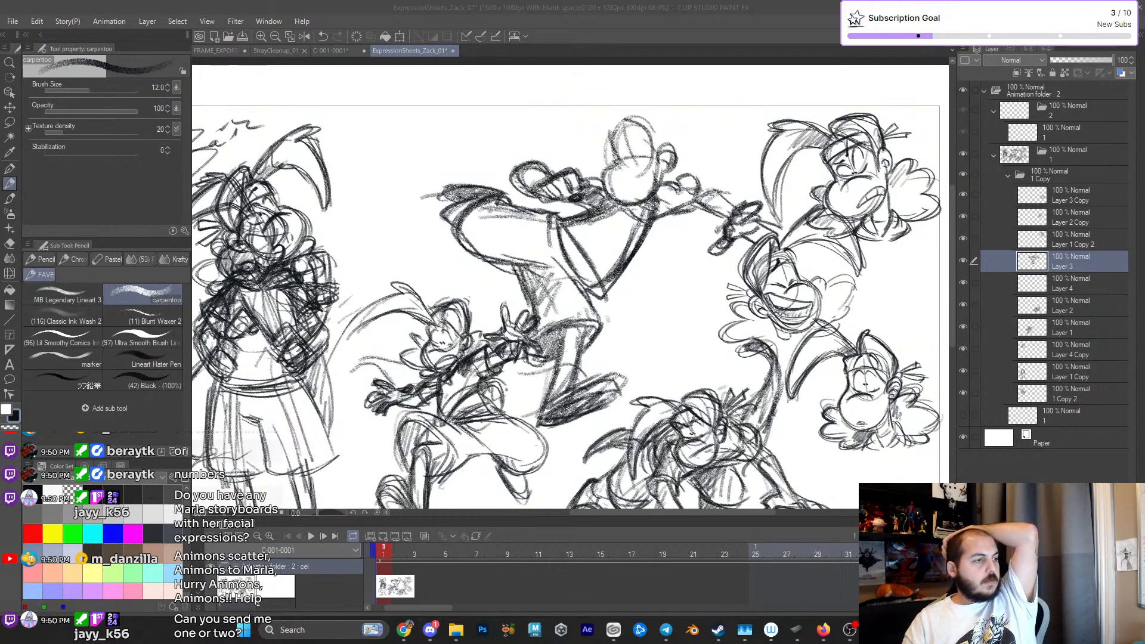
- Switch to Firefox, maximize the window with the saved Epidemic Sound tracks, and minimize the Downloads folder window
{"action": "left_click", "coordinate": [614, 629]}
{"action": "left_click", "coordinate": [614, 630]}
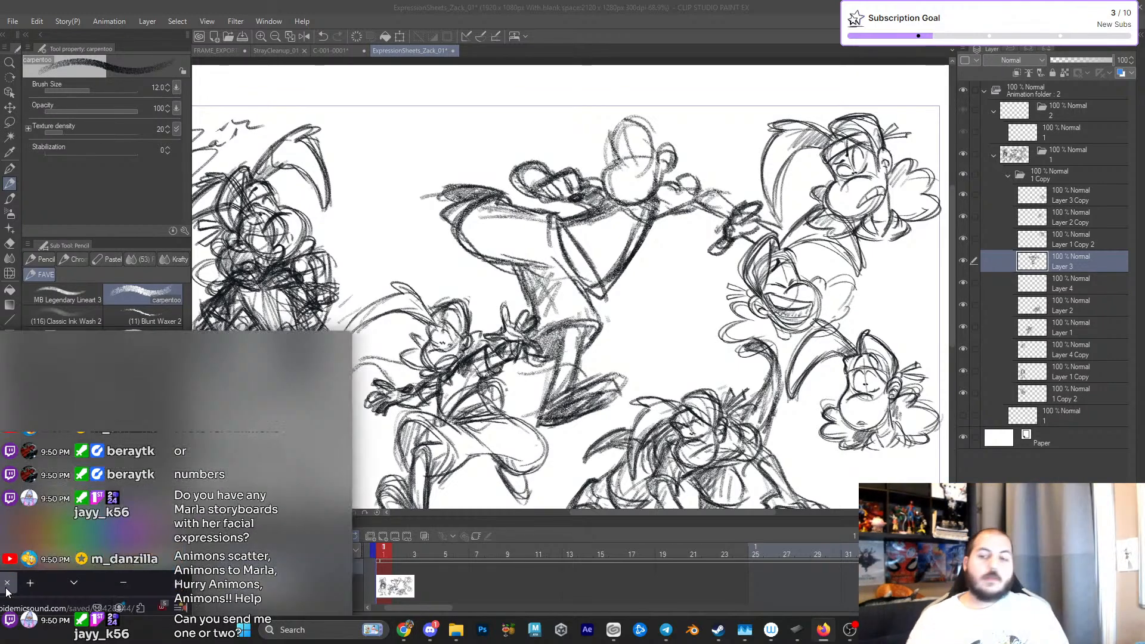
{"action": "left_click", "coordinate": [823, 630]}
{"action": "left_click_drag", "start_coordinate": [460, 238], "coordinate": [496, 188]}
{"action": "left_click", "coordinate": [556, 183]}
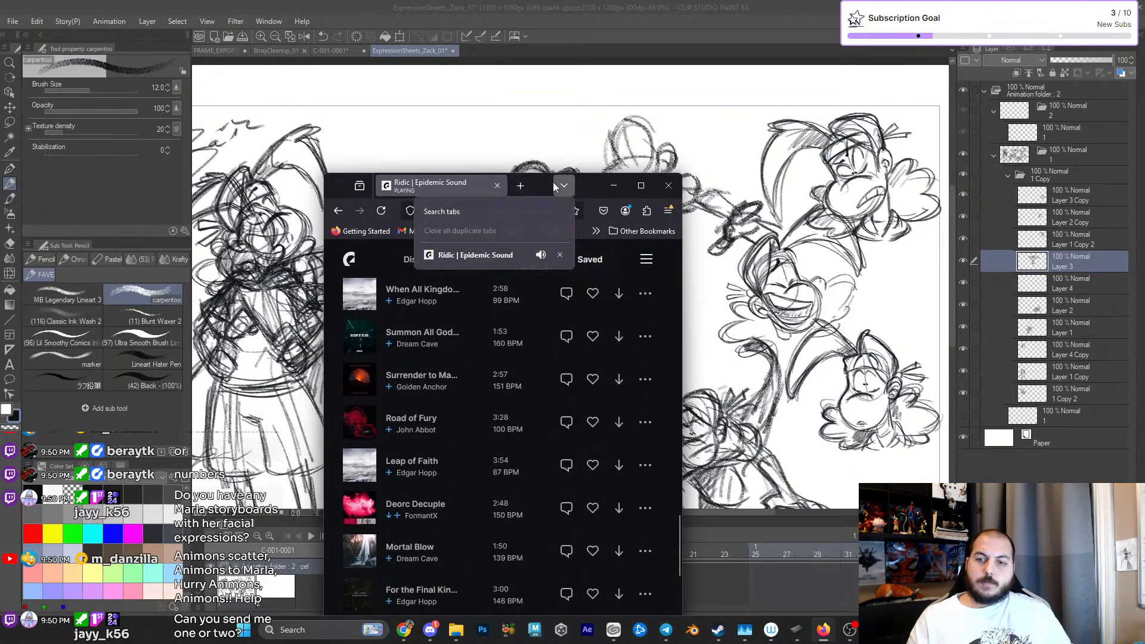
{"action": "left_click", "coordinate": [590, 186]}
{"action": "double_click", "coordinate": [588, 185]}
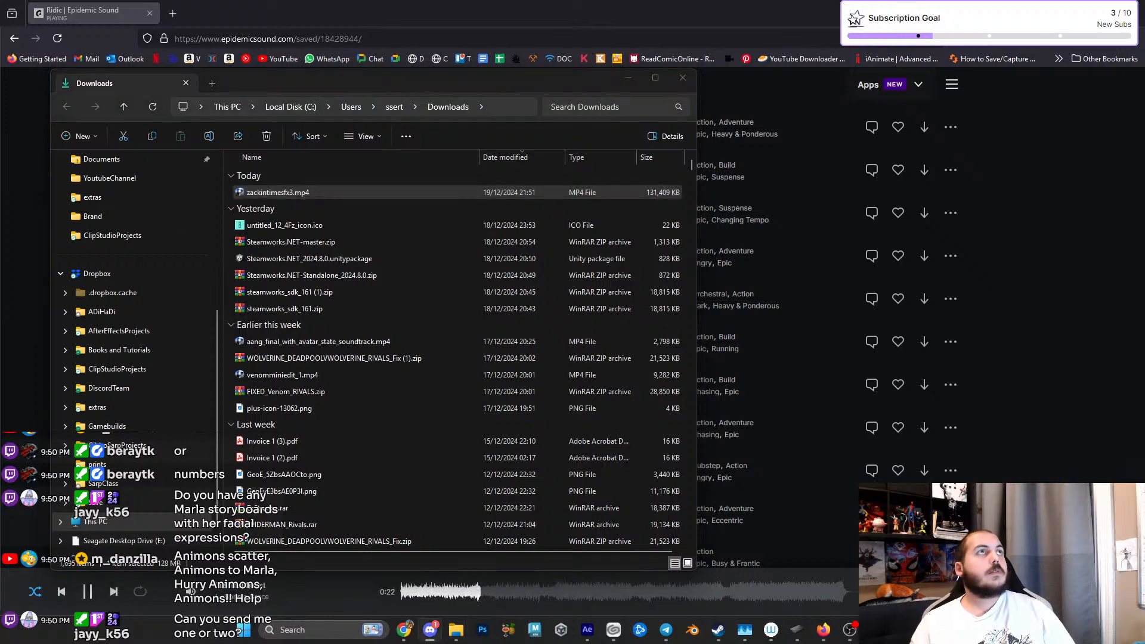
{"action": "left_click", "coordinate": [629, 79]}
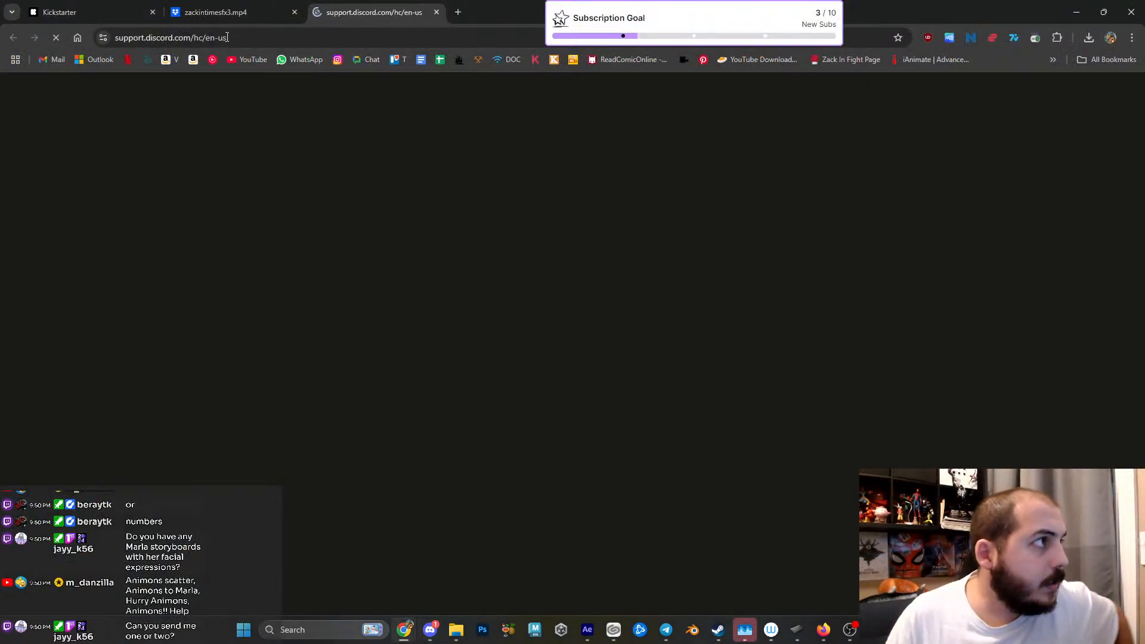
- Switch to the zackintimesfx3 video on Dropbox in Chrome, play its opening seconds and pause it
{"action": "left_click", "coordinate": [235, 17]}
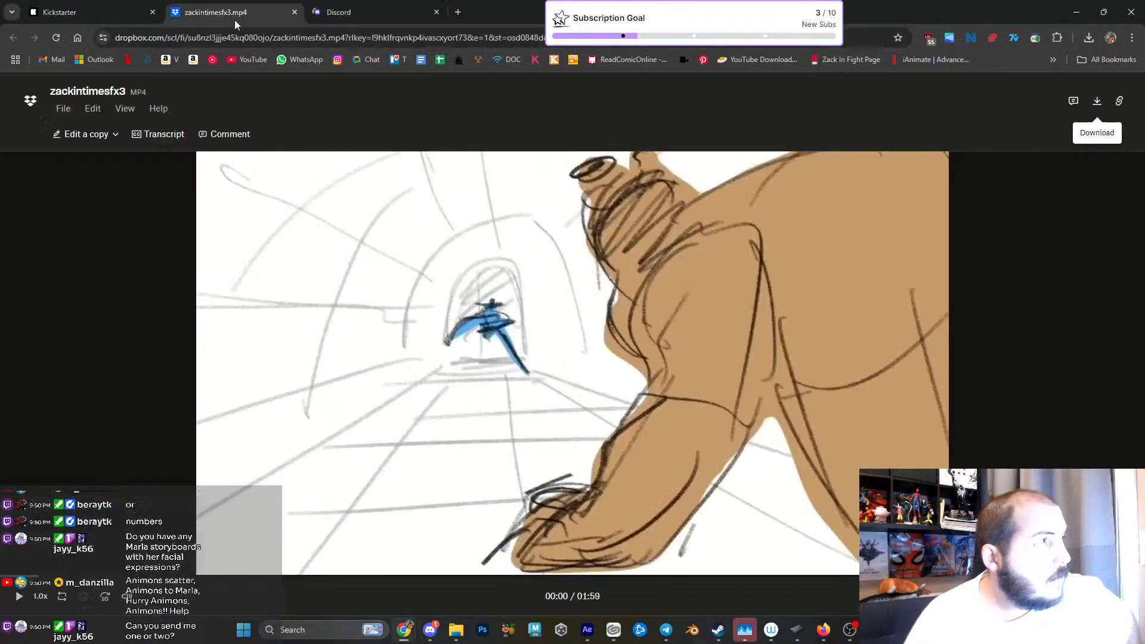
{"action": "left_click", "coordinate": [544, 356]}
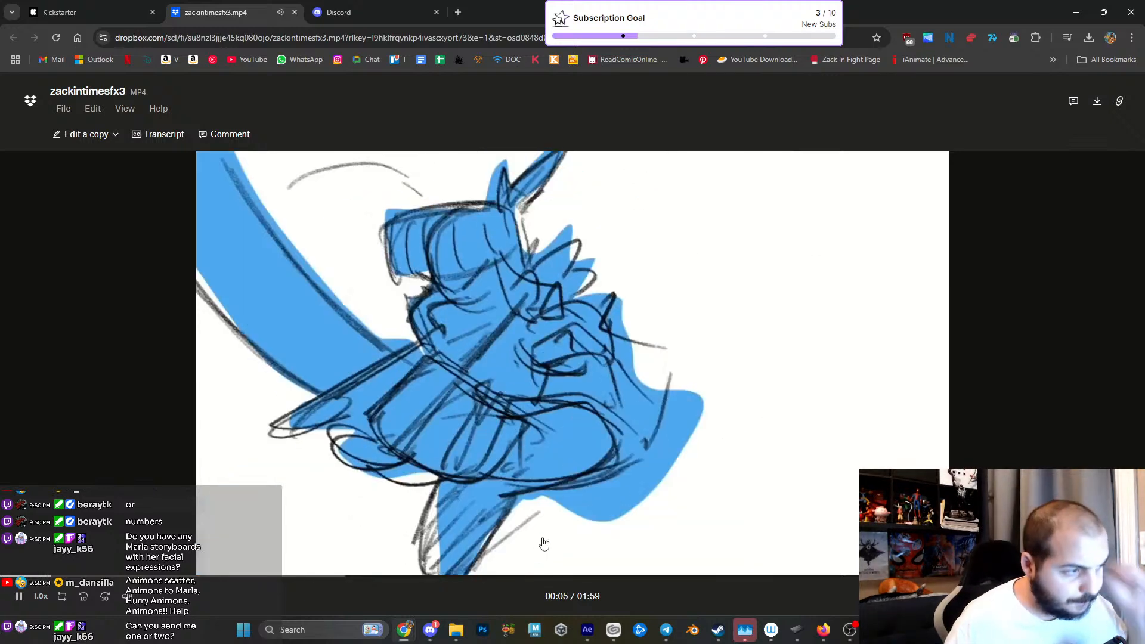
{"action": "left_click", "coordinate": [19, 596]}
- Switch to After Effects, start a new project, import zackintimesfx3.mp4 and create a composition from it
{"action": "left_click", "coordinate": [582, 634]}
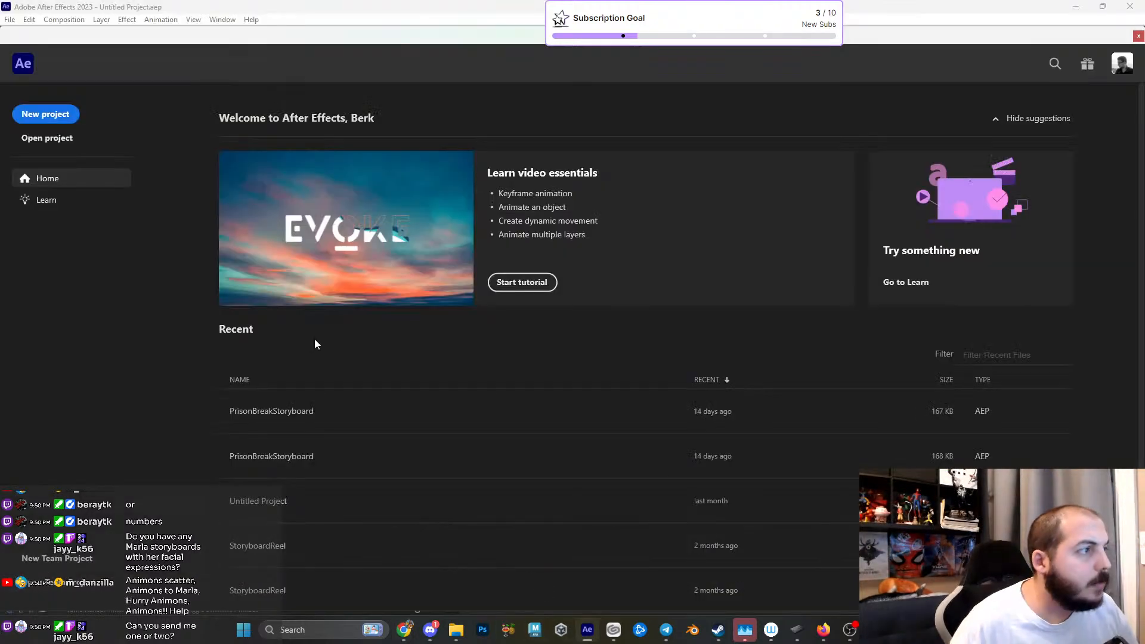
{"action": "left_click", "coordinate": [60, 115]}
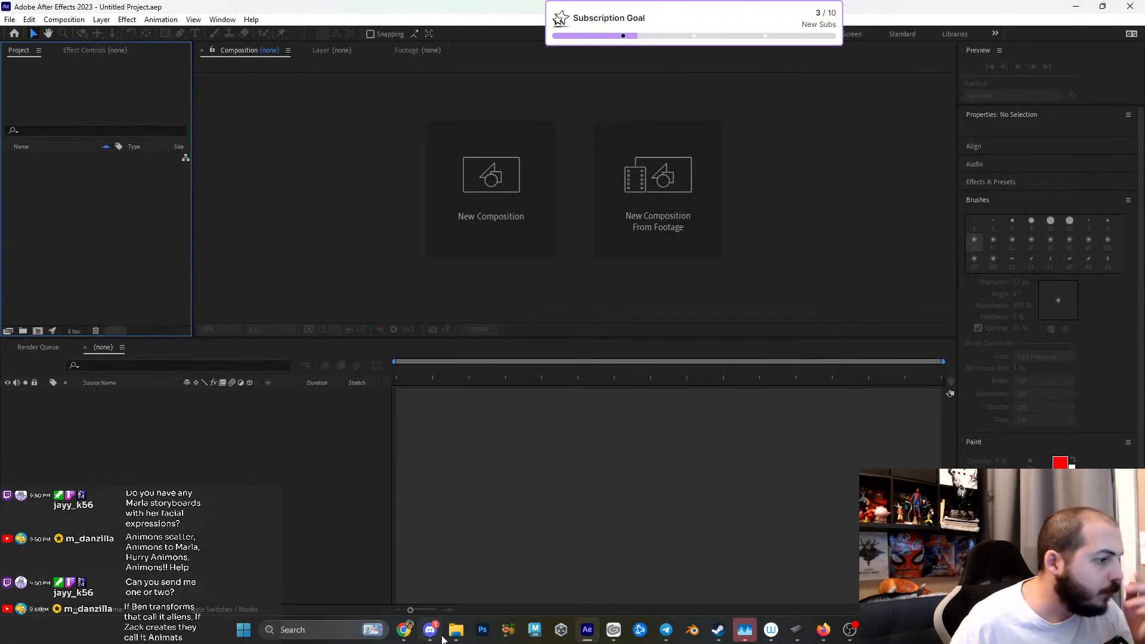
{"action": "mouse_move", "coordinate": [455, 631]}
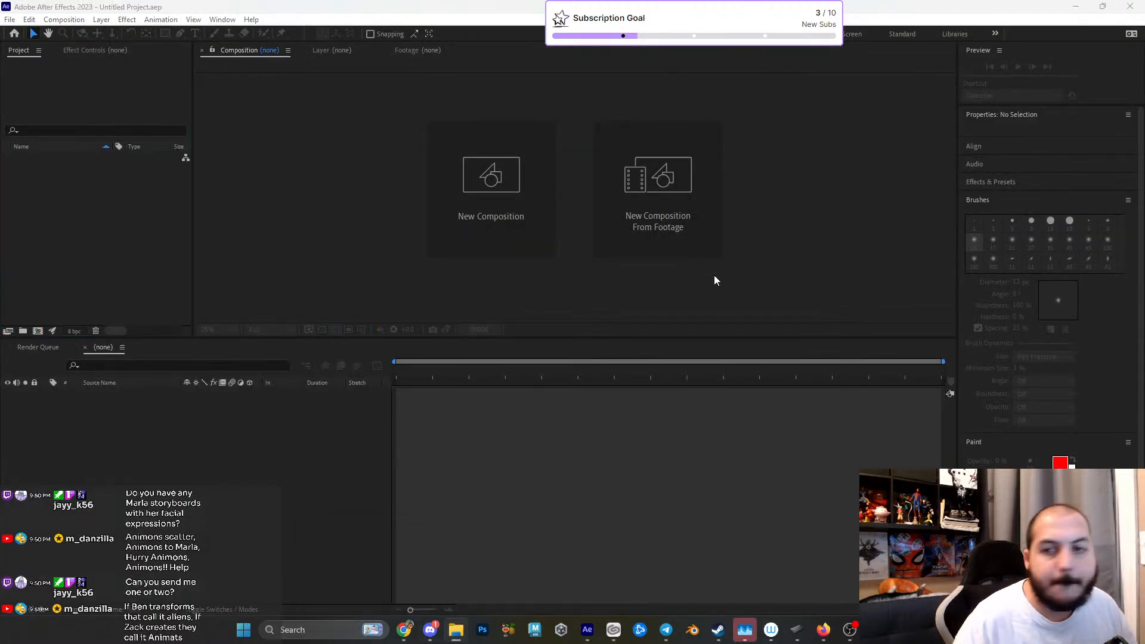
{"action": "left_click_drag", "start_coordinate": [664, 260], "coordinate": [128, 235]}
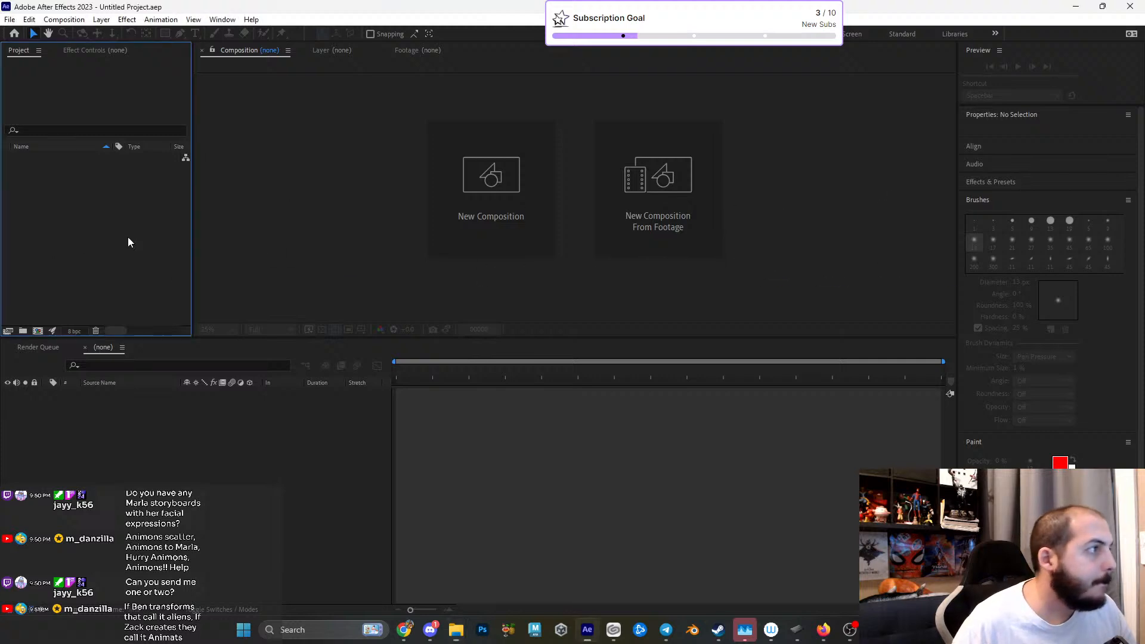
{"action": "right_click", "coordinate": [90, 159]}
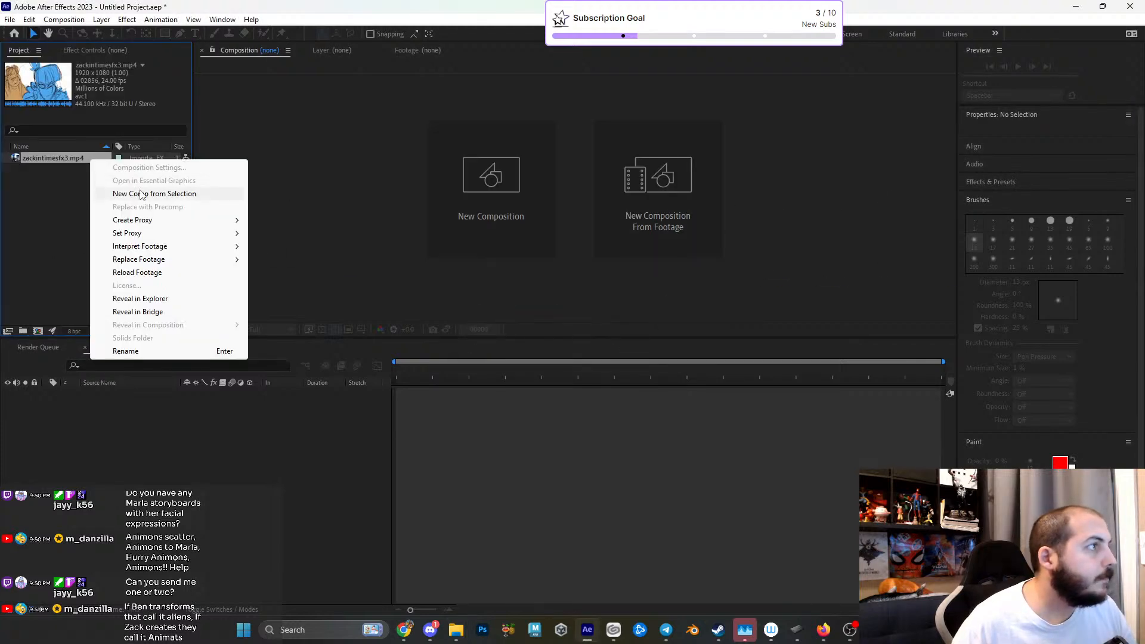
{"action": "left_click", "coordinate": [140, 192]}
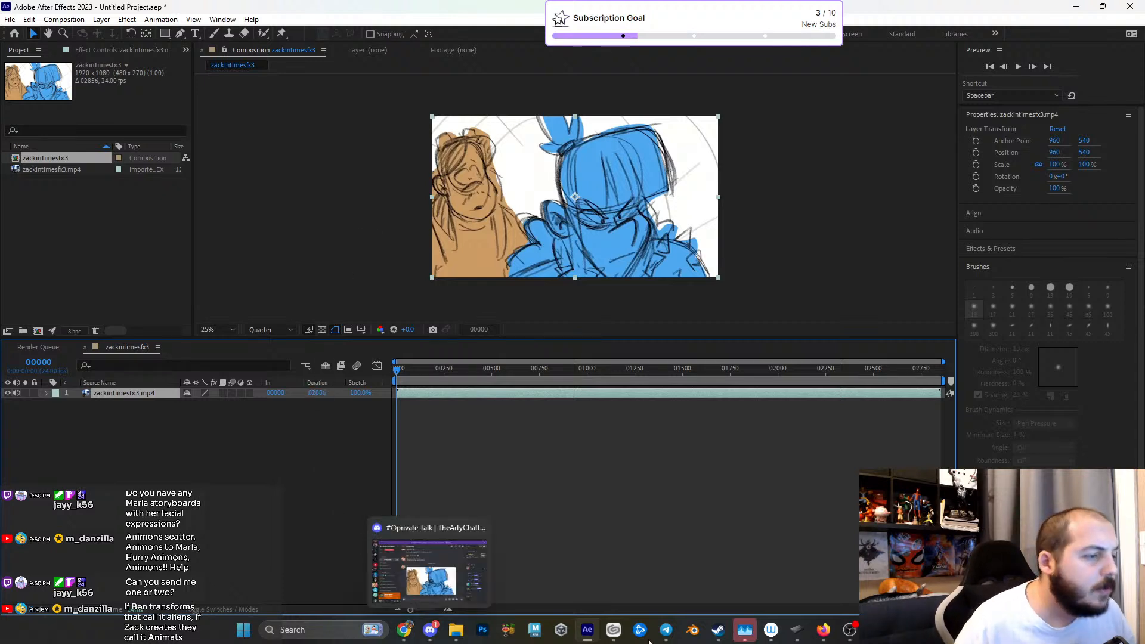
- Add the ES_The Triumph MP3 track to the timeline above the video layer and play the preview
{"action": "left_click", "coordinate": [823, 630]}
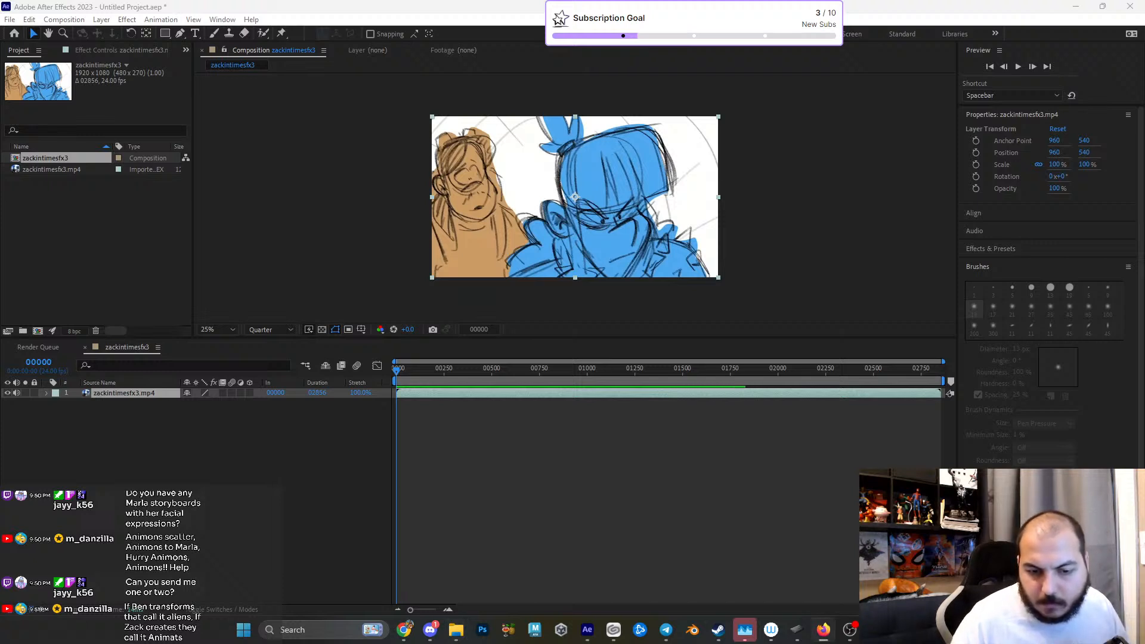
{"action": "left_click_drag", "start_coordinate": [769, 483], "coordinate": [201, 506]}
{"action": "key", "text": "space"}
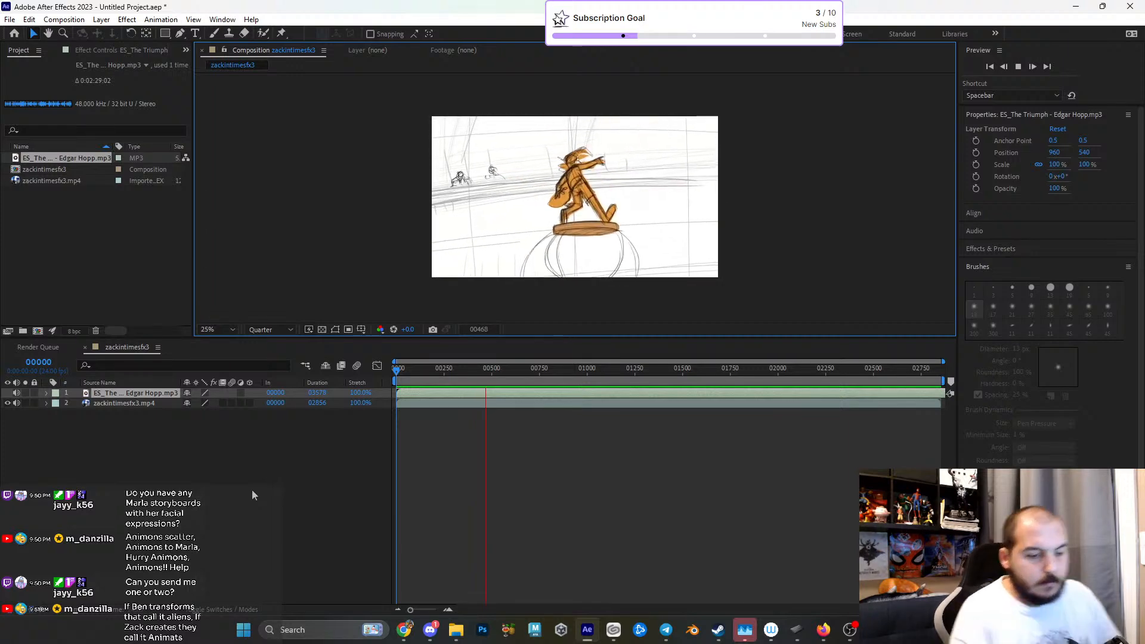
- Lower the system volume to 46 during the preview playback
{"action": "key", "text": "XF86AudioRaiseVolume"}
{"action": "key", "text": "XF86AudioLowerVolume"}
{"action": "key", "text": "XF86AudioLowerVolume"}
{"action": "key", "text": "XF86AudioLowerVolume"}
{"action": "key", "text": "XF86AudioLowerVolume"}
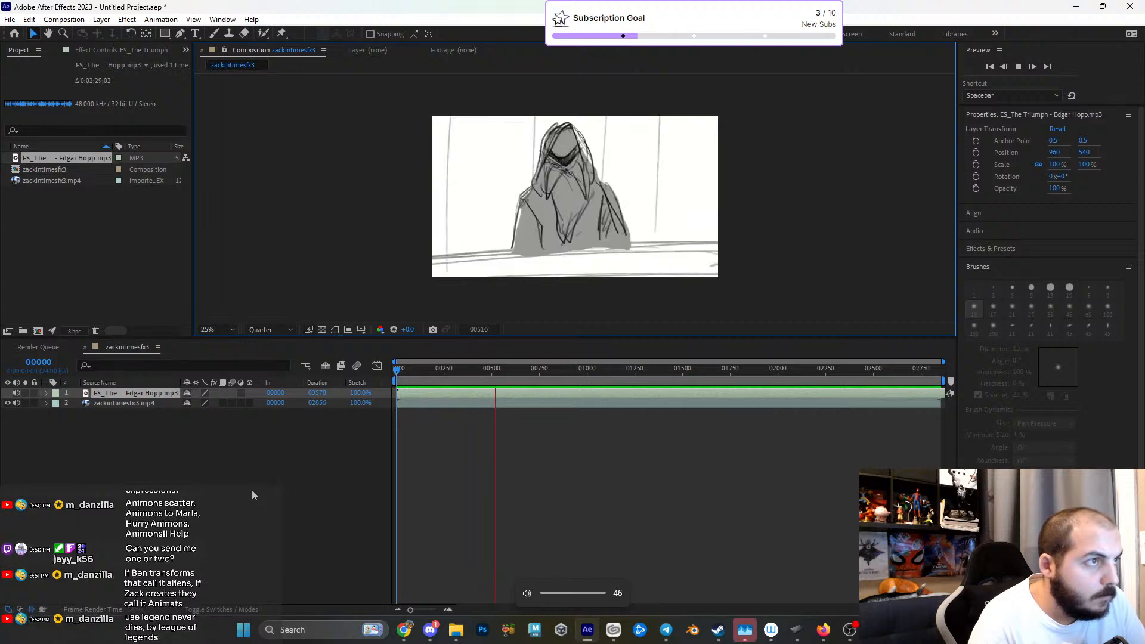
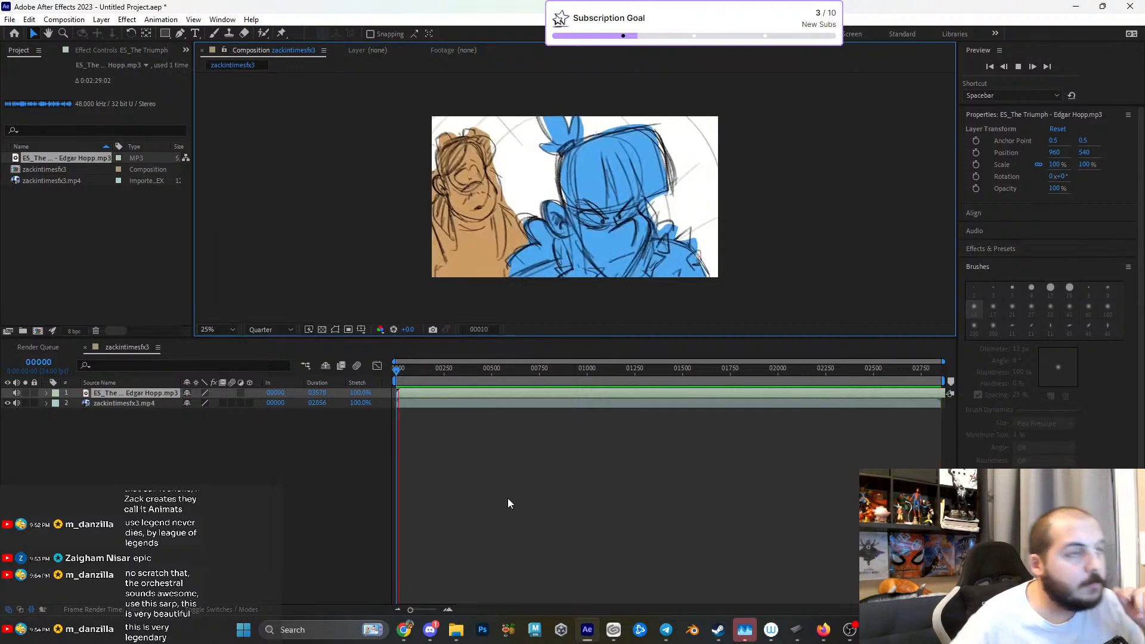
- Stop the preview and scrub through the second half of the storyboard video, ending at frame 2259
{"action": "left_click", "coordinate": [384, 370]}
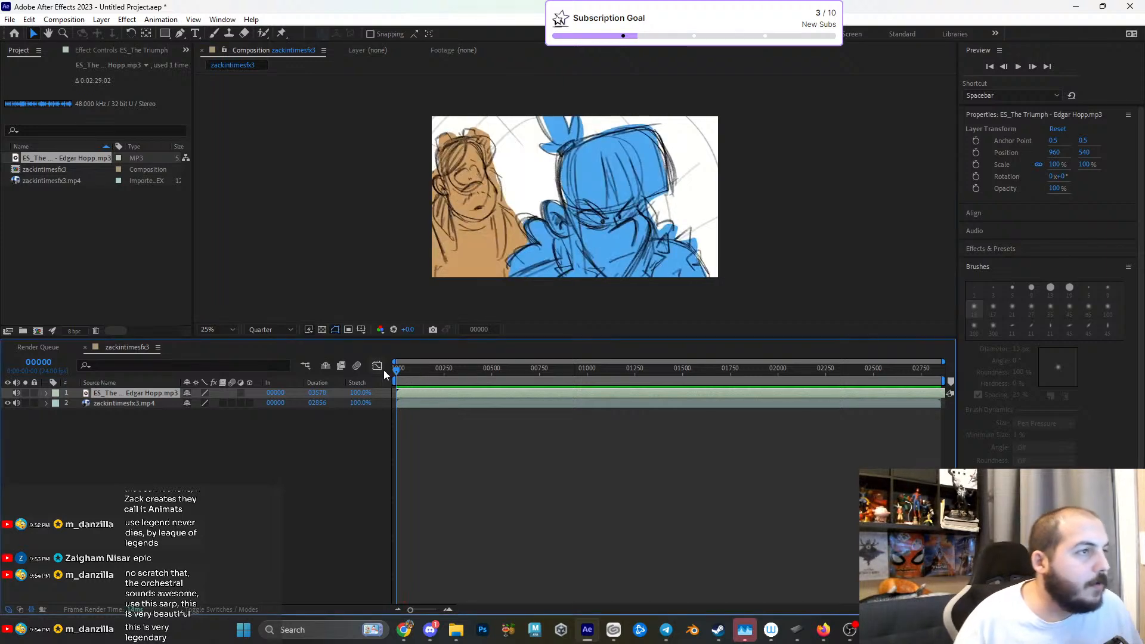
{"action": "left_click", "coordinate": [11, 19]}
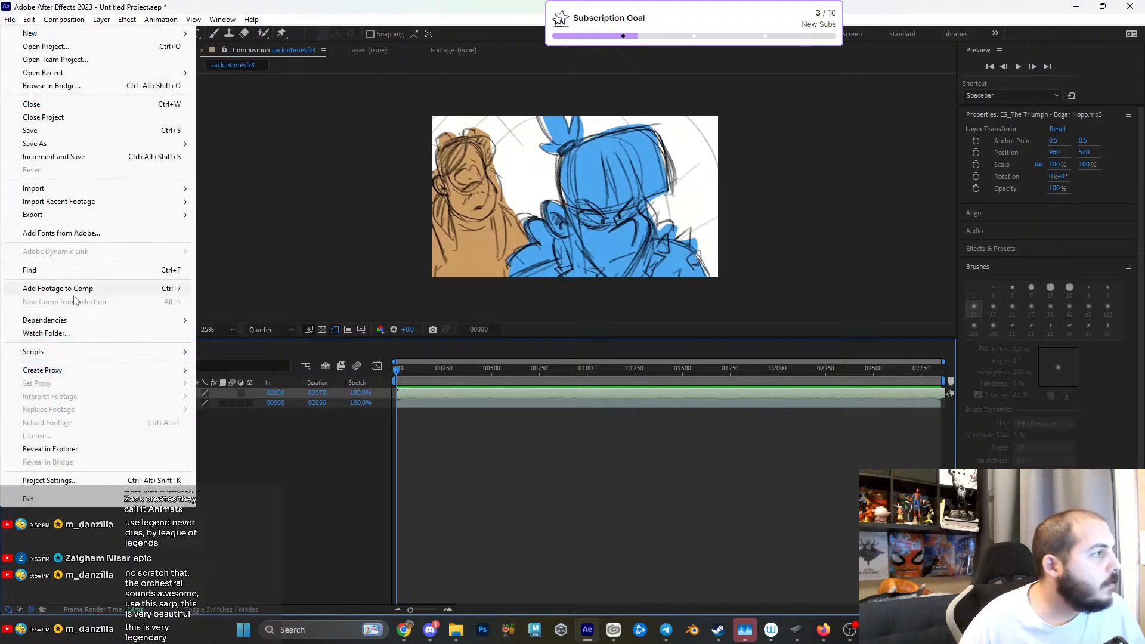
{"action": "mouse_move", "coordinate": [68, 324]}
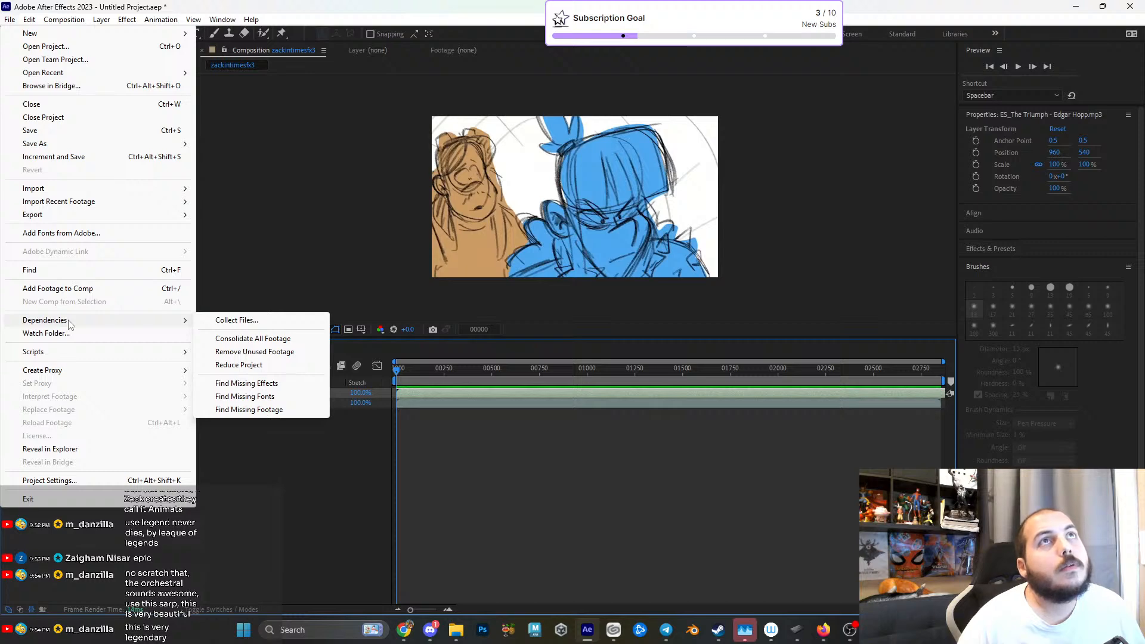
{"action": "left_click", "coordinate": [509, 411]}
{"action": "mouse_move", "coordinate": [471, 370]}
{"action": "left_mouse_down"}
{"action": "mouse_move", "coordinate": [579, 377]}
{"action": "mouse_move", "coordinate": [768, 364]}
{"action": "mouse_move", "coordinate": [735, 366]}
{"action": "left_mouse_up"}
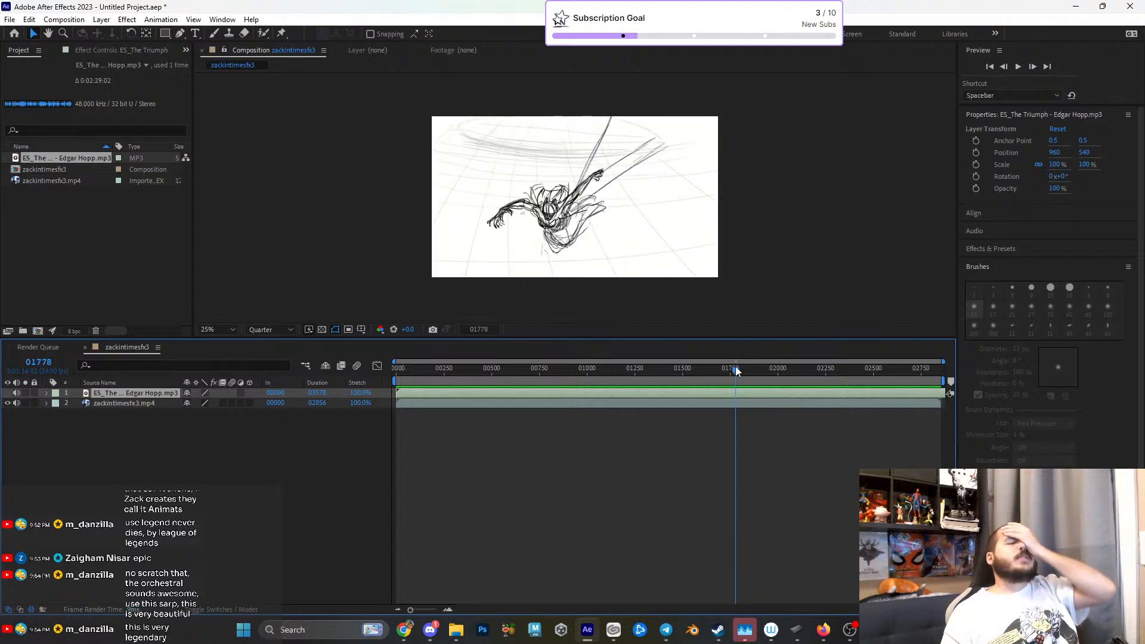
{"action": "mouse_move", "coordinate": [735, 366]}
{"action": "left_mouse_down"}
{"action": "mouse_move", "coordinate": [804, 376]}
{"action": "mouse_move", "coordinate": [742, 385]}
{"action": "mouse_move", "coordinate": [760, 389]}
{"action": "mouse_move", "coordinate": [957, 409]}
{"action": "mouse_move", "coordinate": [659, 401]}
{"action": "mouse_move", "coordinate": [725, 399]}
{"action": "left_mouse_up"}
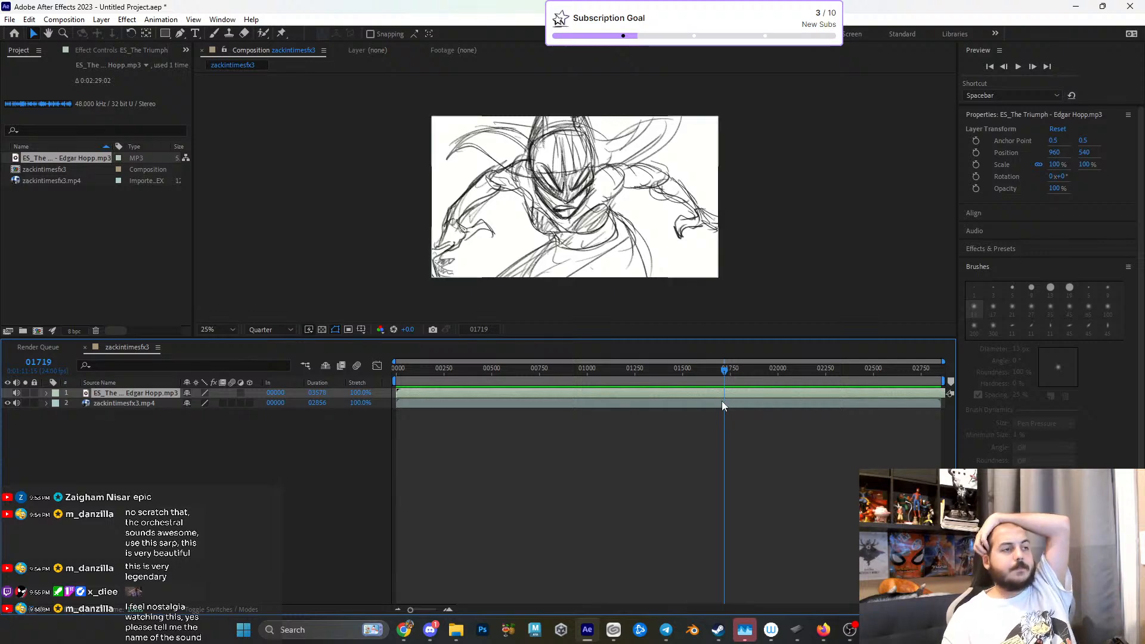
{"action": "mouse_move", "coordinate": [724, 371]}
{"action": "left_mouse_down"}
{"action": "mouse_move", "coordinate": [861, 376]}
{"action": "mouse_move", "coordinate": [827, 377]}
{"action": "left_mouse_up"}
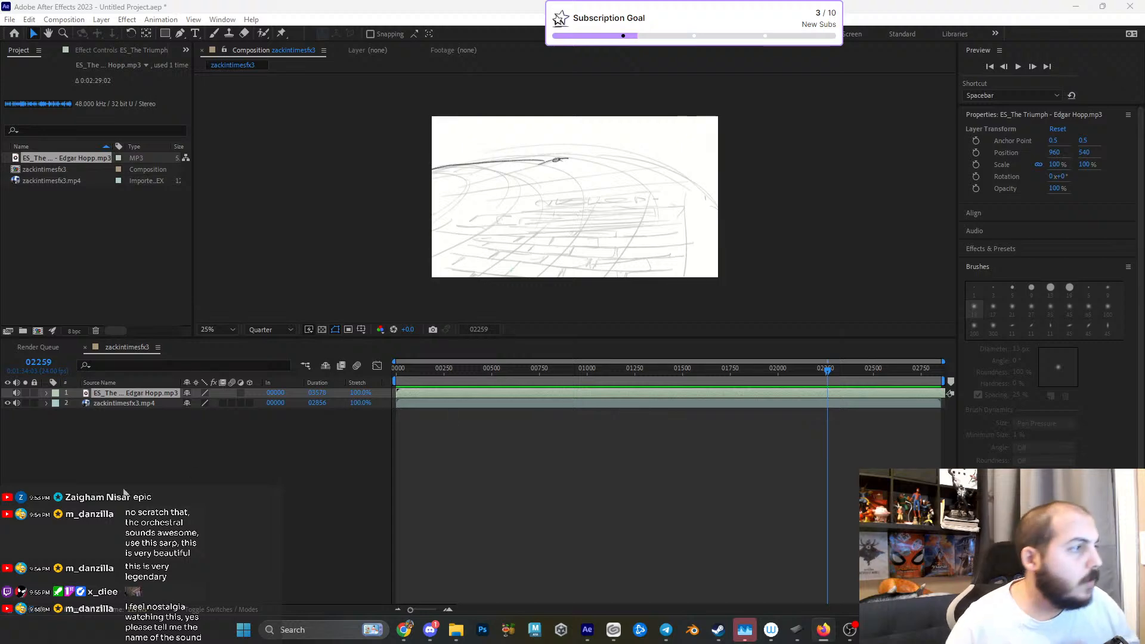
- Add the zackintimesfx3 composition to the render queue and open its output destination dialog, enlarged for browsing
{"action": "left_click", "coordinate": [153, 414]}
{"action": "left_click", "coordinate": [64, 20]}
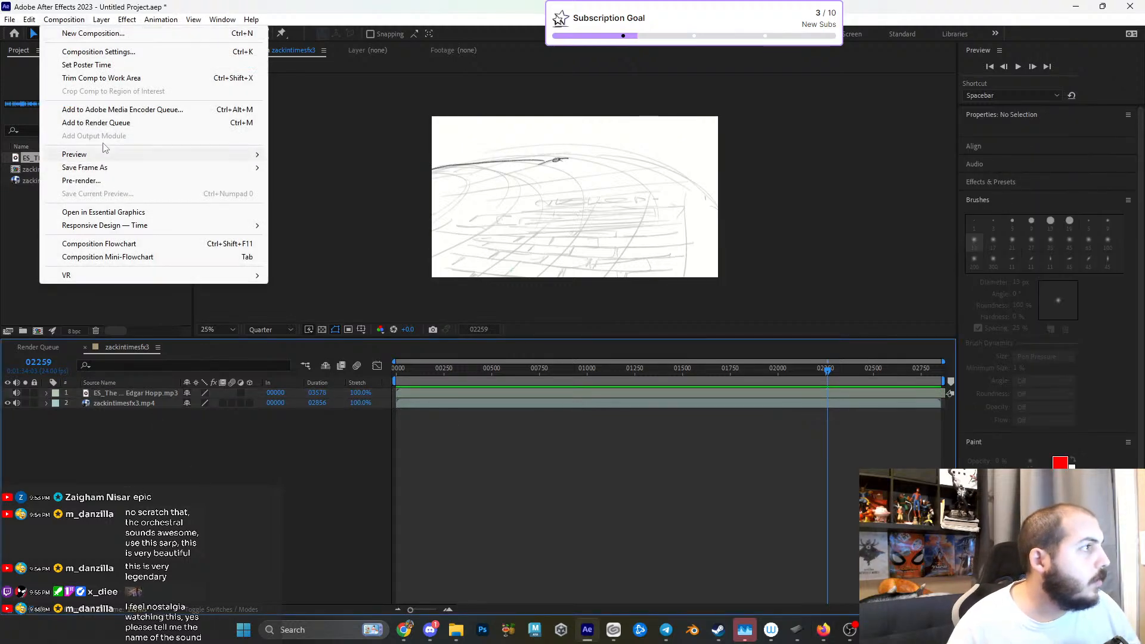
{"action": "left_click", "coordinate": [95, 122]}
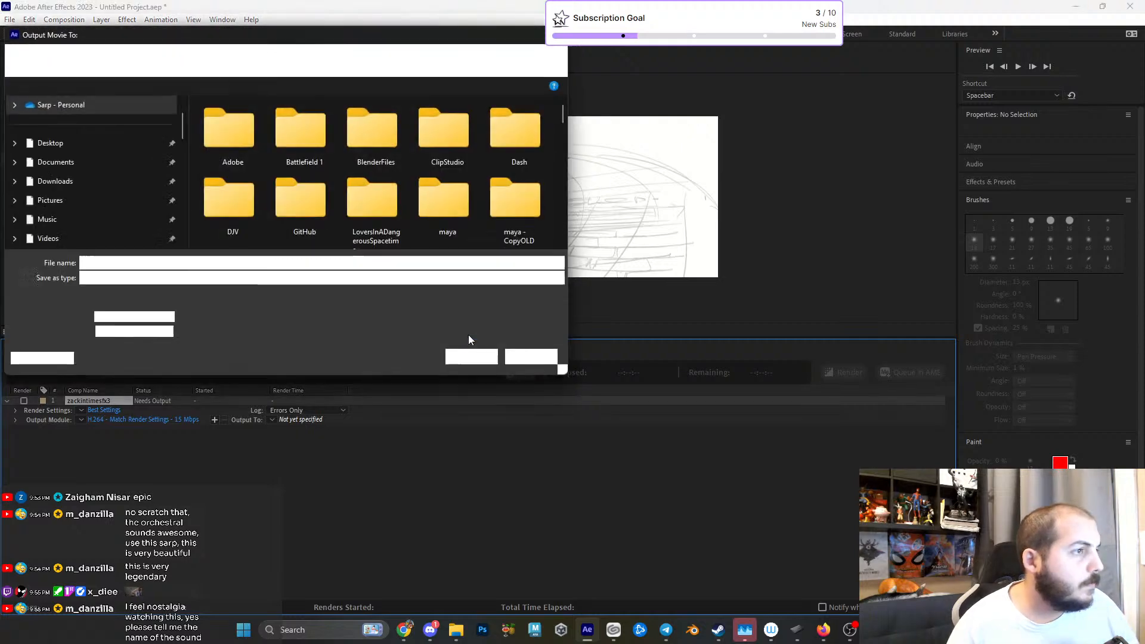
{"action": "left_click_drag", "start_coordinate": [560, 372], "coordinate": [842, 575]}
- Set the render's output location to SarpBACKUP > SAVE > Work > Storyboards on the Seagate Desktop Drive (E:)
{"action": "left_click", "coordinate": [74, 273]}
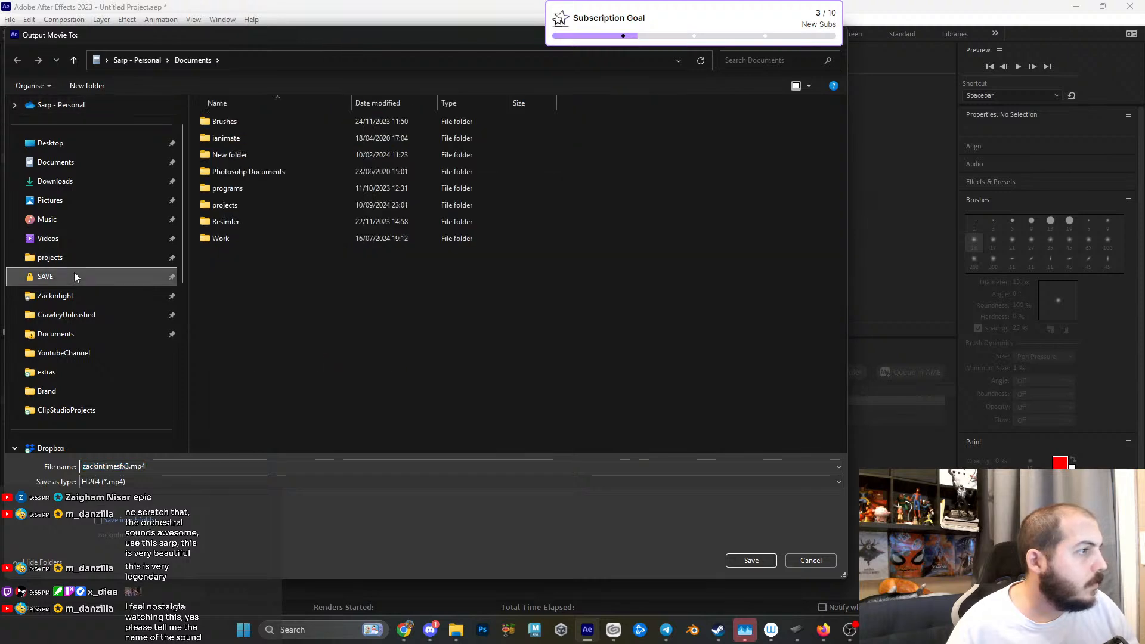
{"action": "double_click", "coordinate": [221, 238]}
{"action": "scroll", "coordinate": [325, 292], "scroll_direction": "down", "scroll_amount": 3}
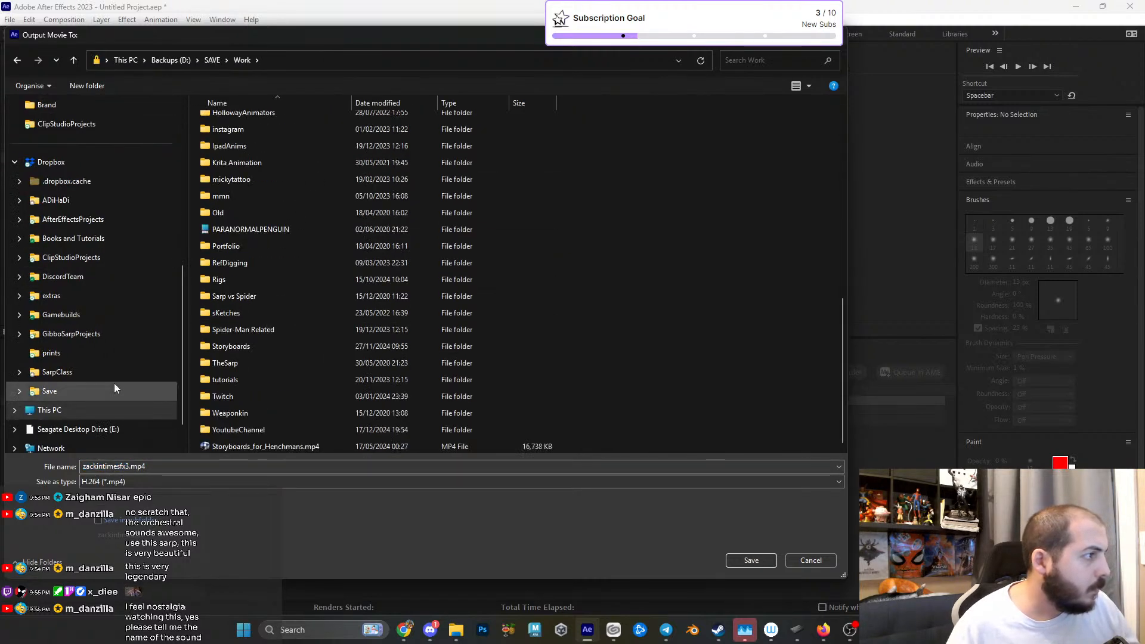
{"action": "scroll", "coordinate": [113, 385], "scroll_direction": "down", "scroll_amount": 1}
{"action": "left_click", "coordinate": [95, 391]}
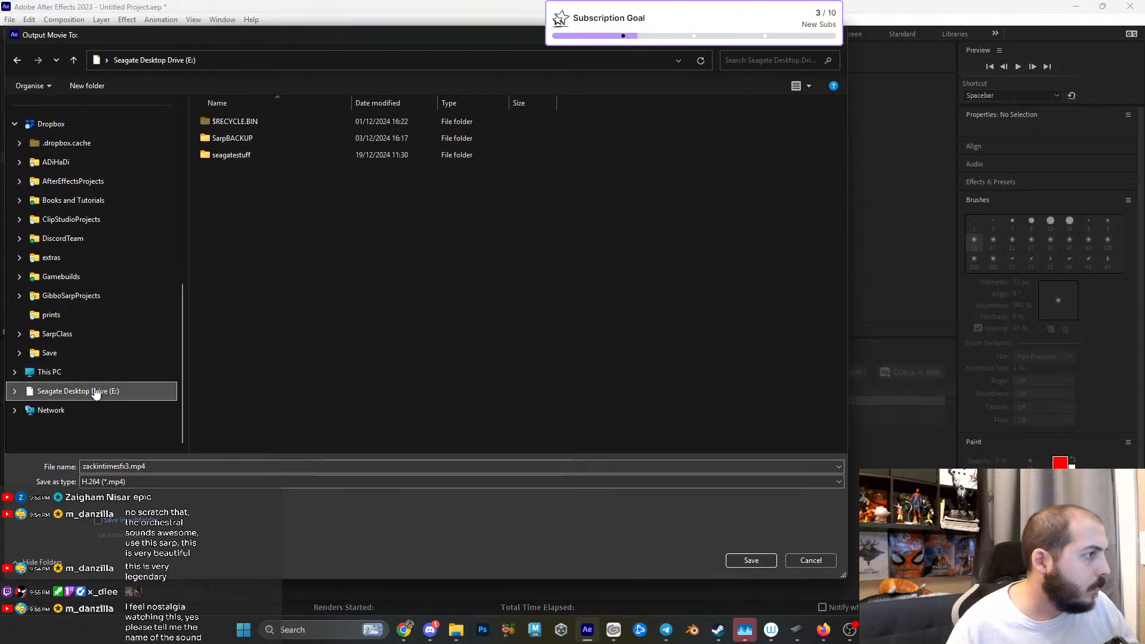
{"action": "left_click", "coordinate": [257, 138]}
{"action": "double_click", "coordinate": [231, 276]}
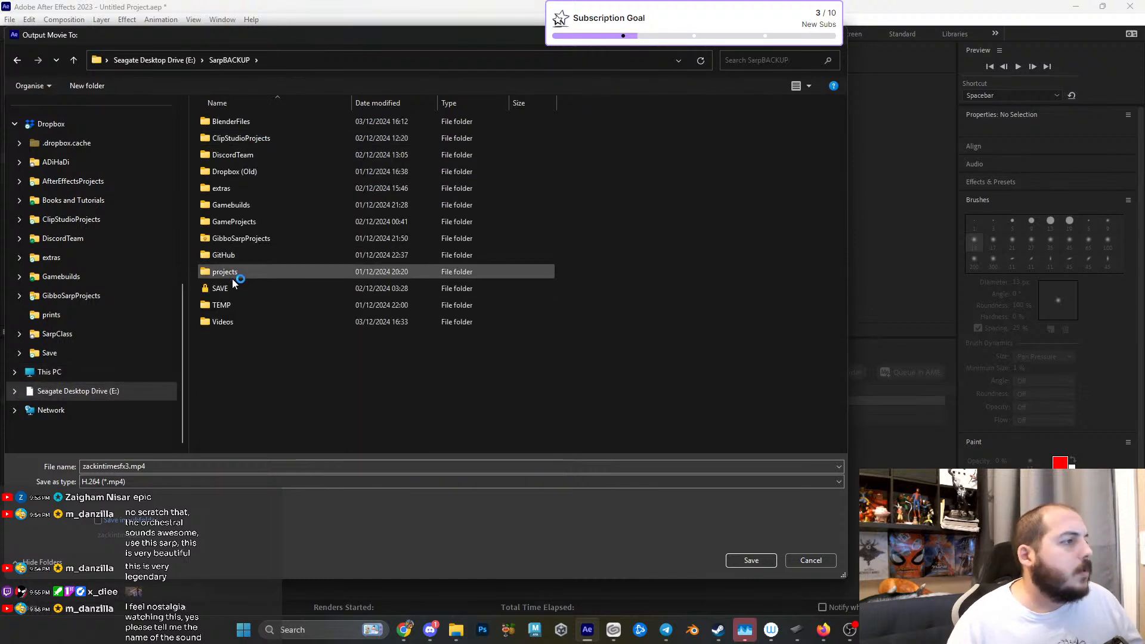
{"action": "double_click", "coordinate": [238, 238]}
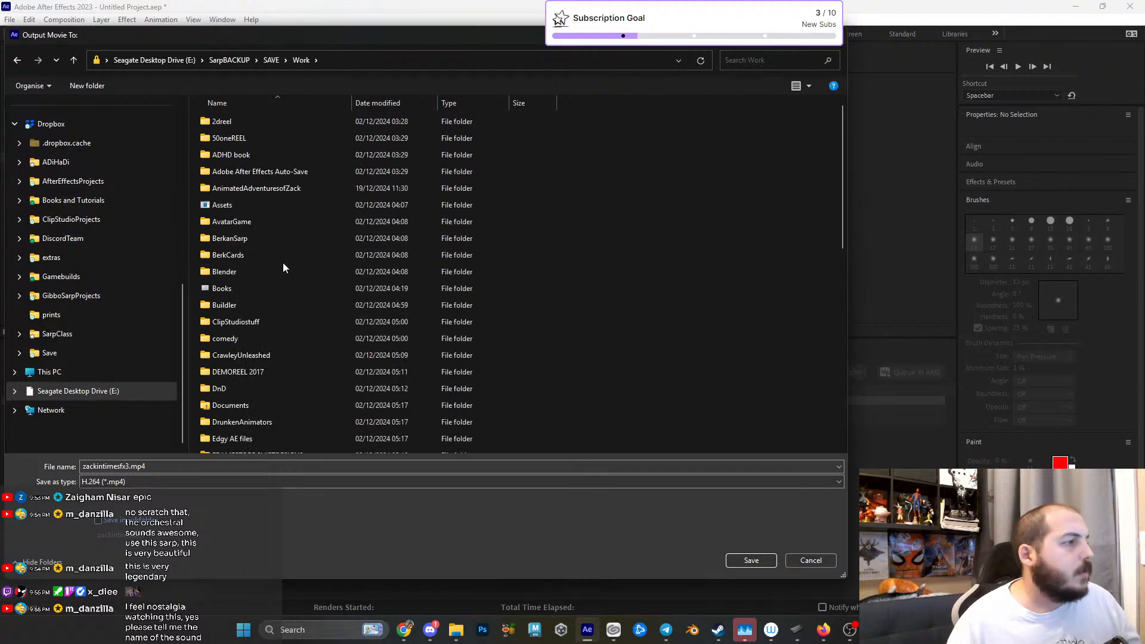
{"action": "scroll", "coordinate": [283, 262], "scroll_direction": "down", "scroll_amount": 3}
{"action": "left_click", "coordinate": [264, 279]}
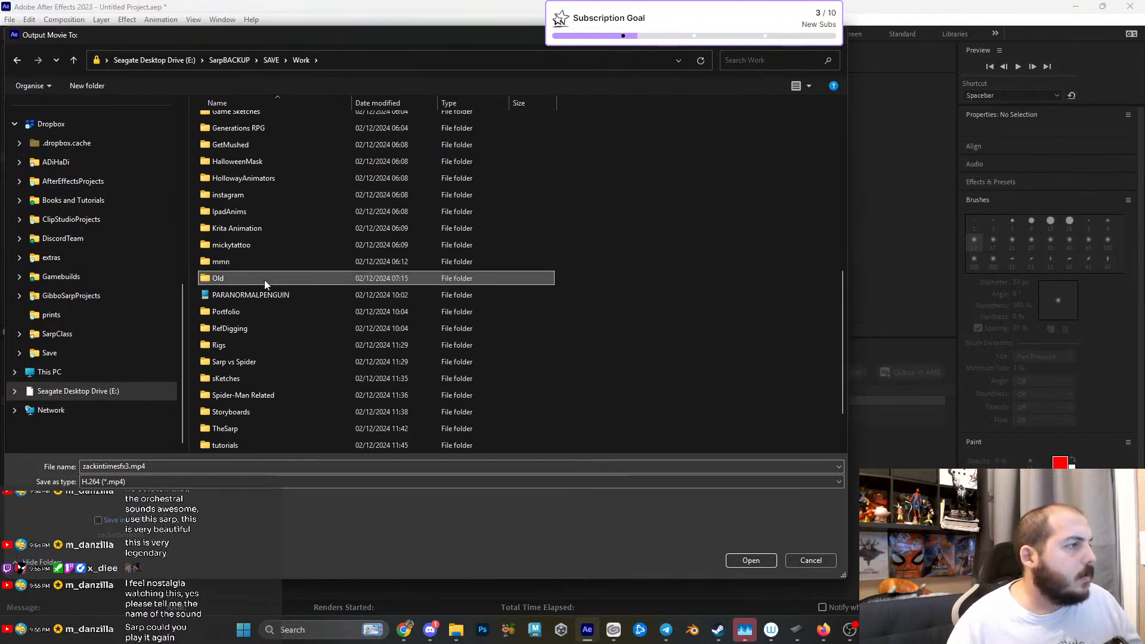
{"action": "left_click", "coordinate": [249, 411]}
{"action": "double_click", "coordinate": [249, 412]}
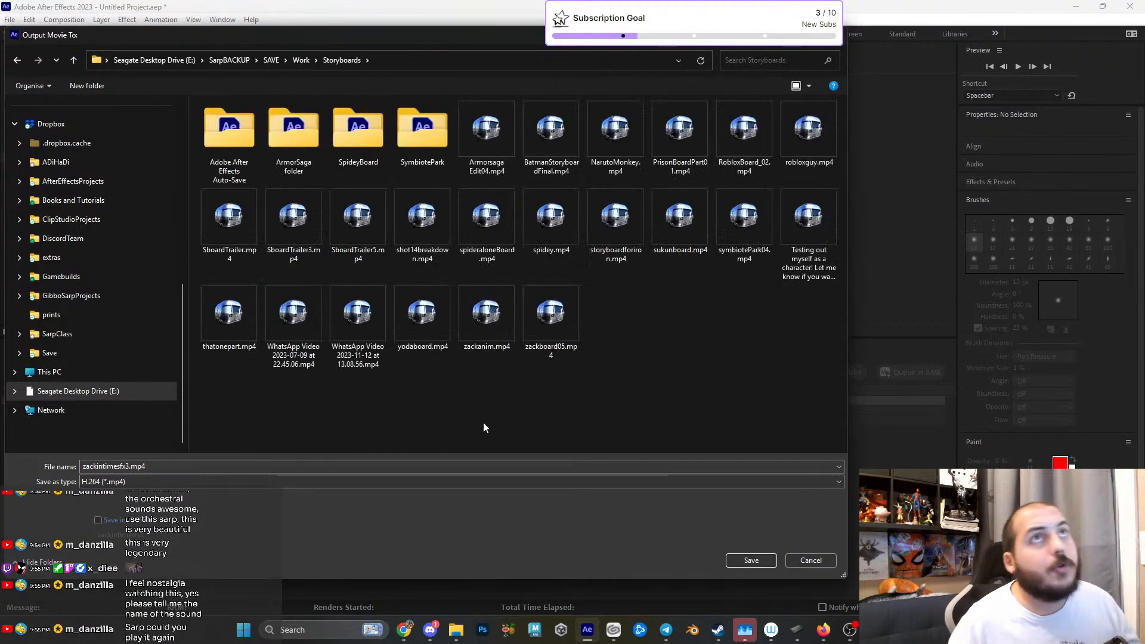
{"action": "left_click", "coordinate": [434, 467]}
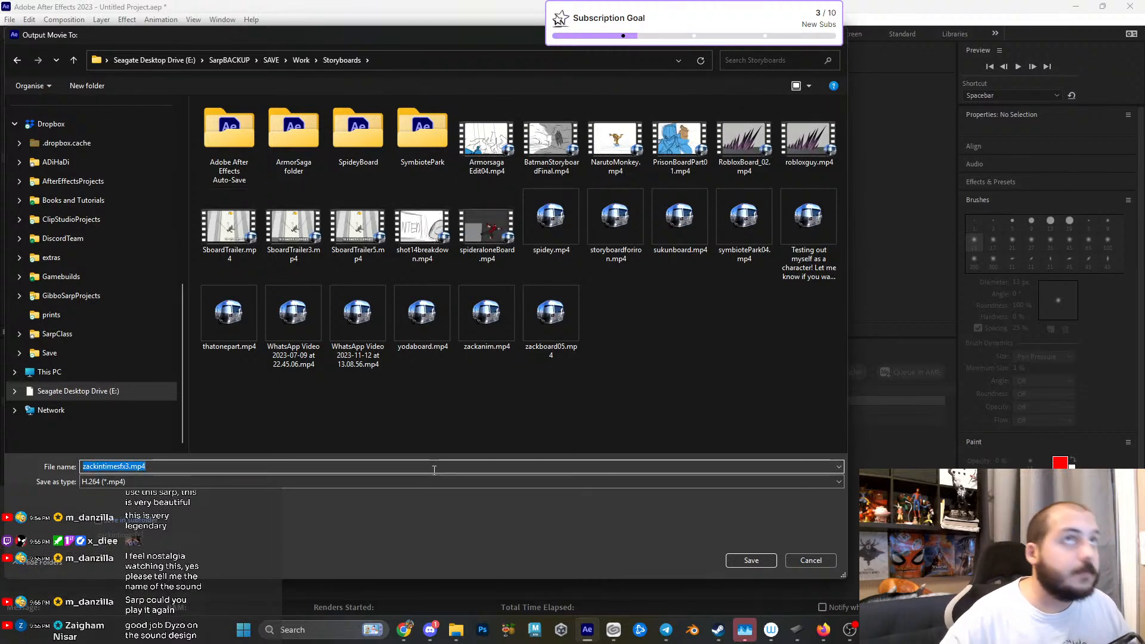
{"action": "left_click", "coordinate": [434, 469]}
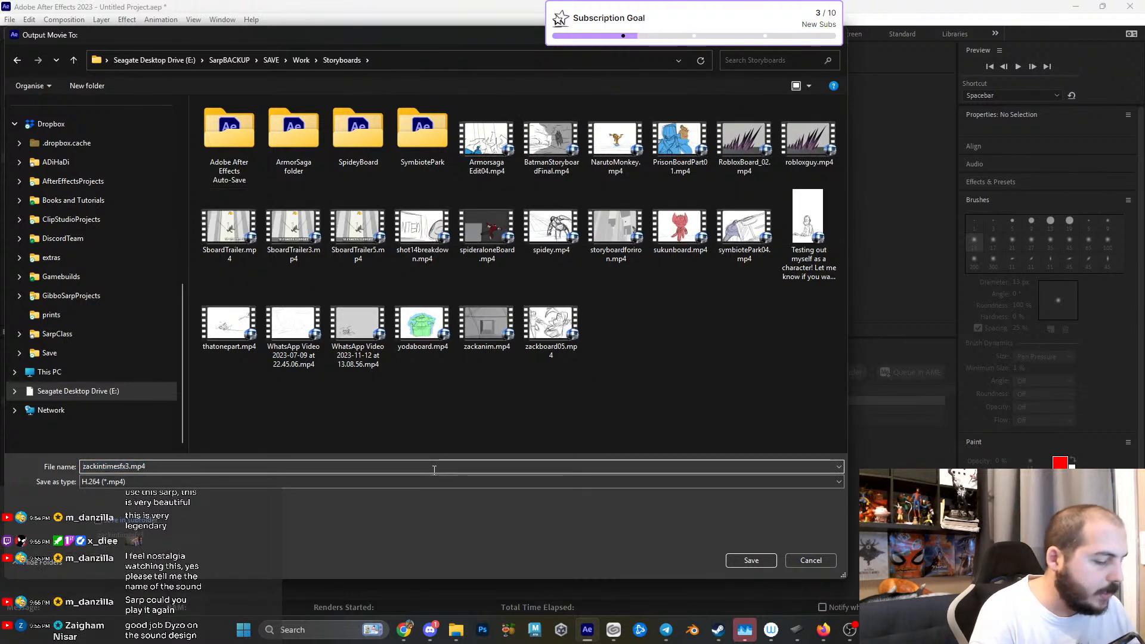
{"action": "double_click", "coordinate": [434, 470]}
{"action": "type", "text": "ZackinT"}
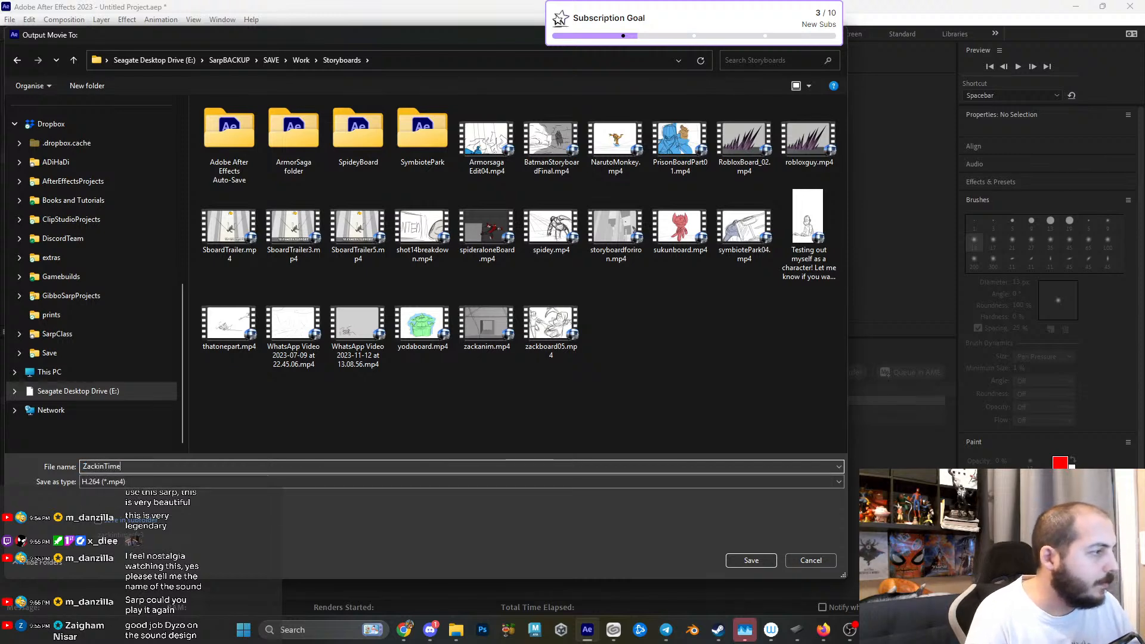
{"action": "type", "text": "im"}
{"action": "key", "text": "BackSpace"}
{"action": "key", "text": "BackSpace"}
{"action": "key", "text": "BackSpace"}
{"action": "key", "text": "BackSpace"}
{"action": "key", "text": "BackSpace"}
{"action": "key", "text": "BackSpace"}
{"action": "key", "text": "BackSpace"}
{"action": "key", "text": "BackSpace"}
{"action": "key", "text": "BackSpace"}
{"action": "type", "text": "Kingof"}
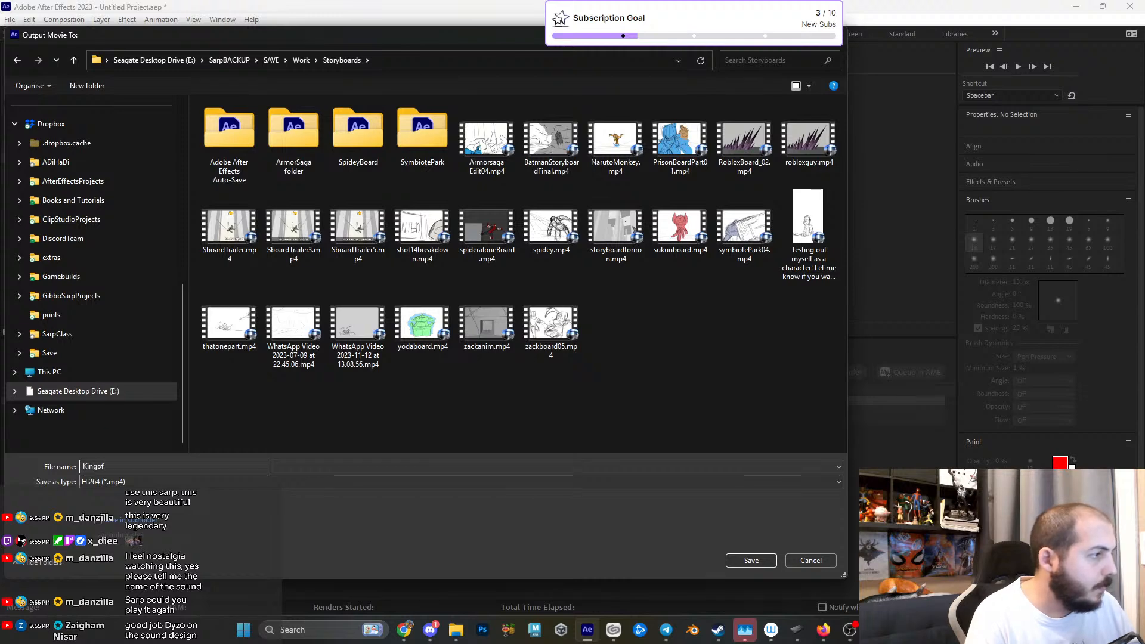
- Name the output movie ZacktheKingofAnimons_PrisonBreak_StoryBoard_01 and save the destination as H.264
{"action": "key", "text": "ctrl+a"}
{"action": "key", "text": "BackSpace"}
{"action": "type", "text": "Zack"}
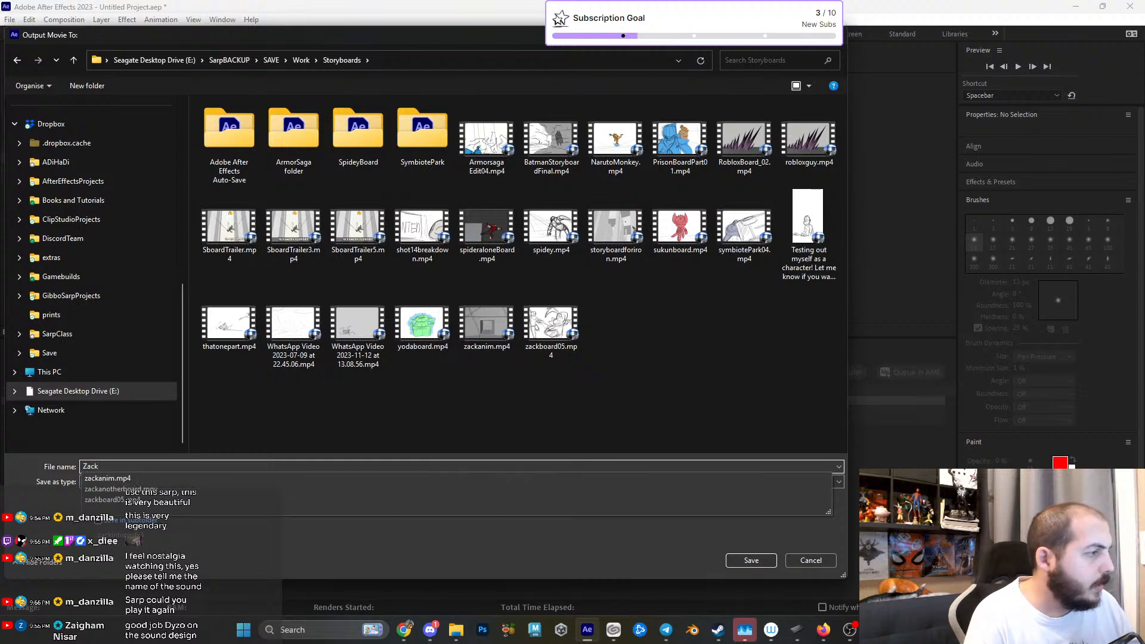
{"action": "type", "text": "the"}
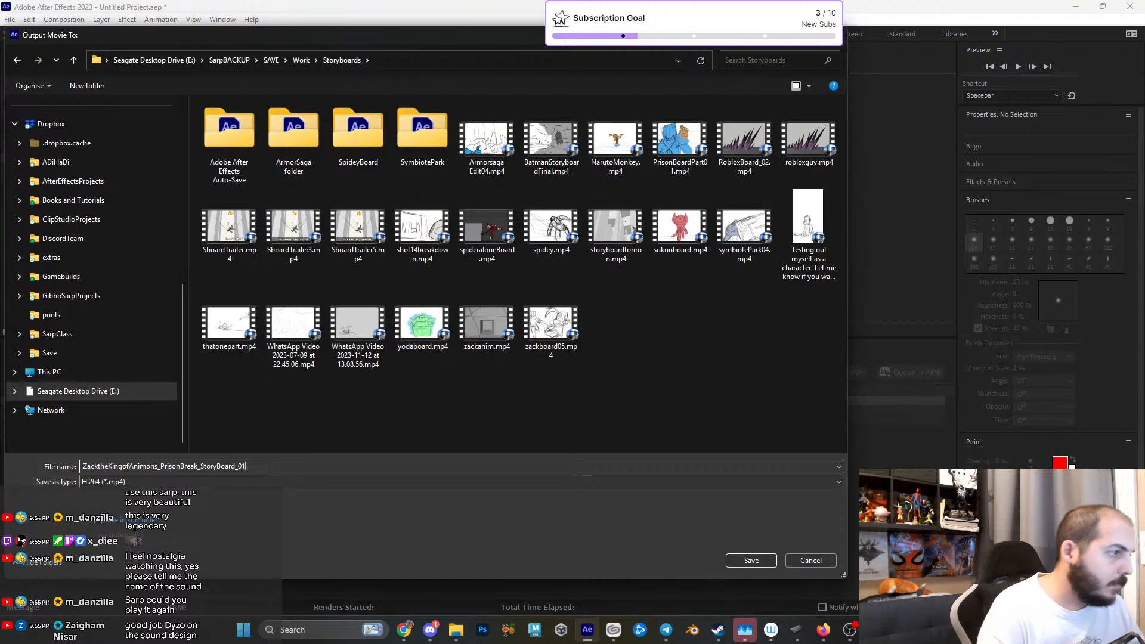
{"action": "left_click", "coordinate": [752, 561]}
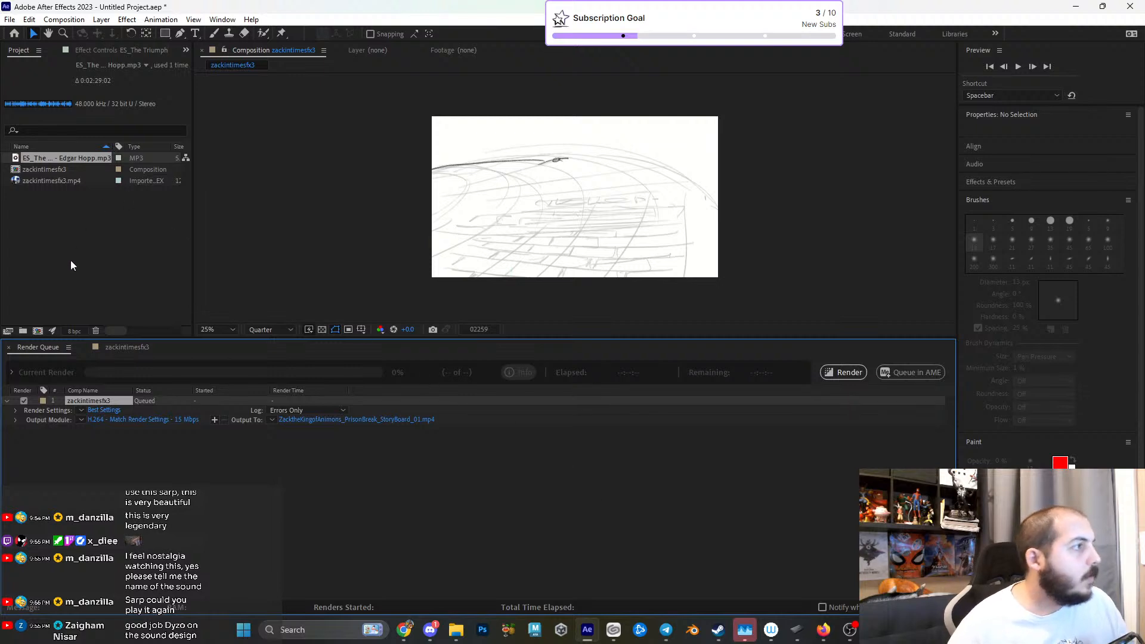
- Create a new vertical composition 1080 px wide and 1920 px high with the default name Comp 1
{"action": "right_click", "coordinate": [71, 265]}
{"action": "left_click", "coordinate": [130, 269]}
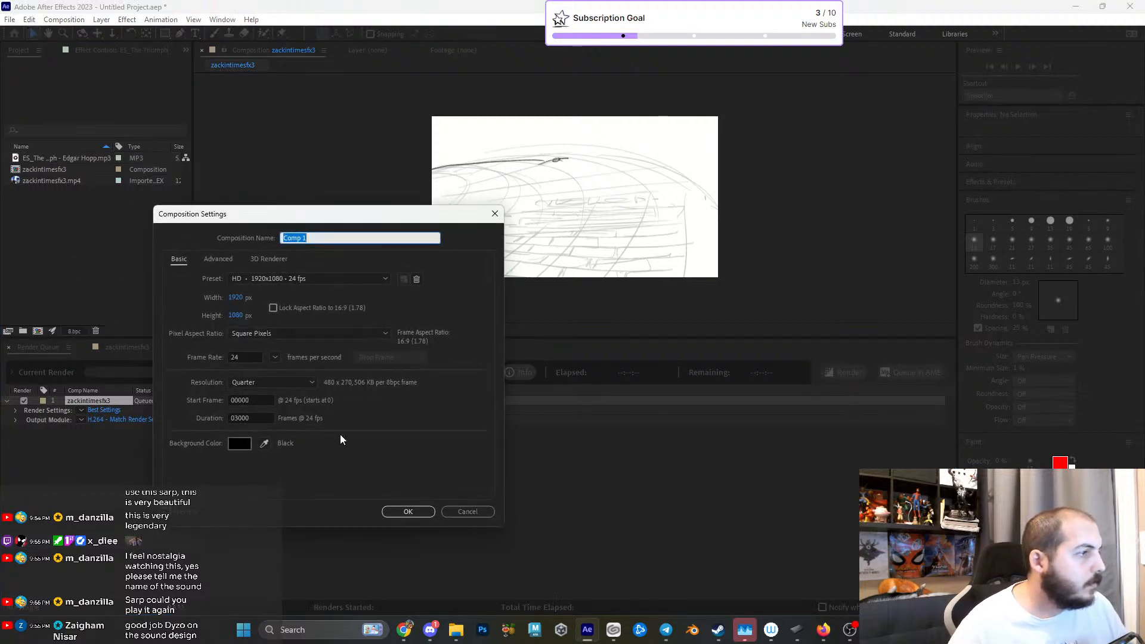
{"action": "left_click", "coordinate": [236, 297]}
{"action": "type", "text": "1080"}
{"action": "key", "text": "Tab"}
{"action": "type", "text": "1920"}
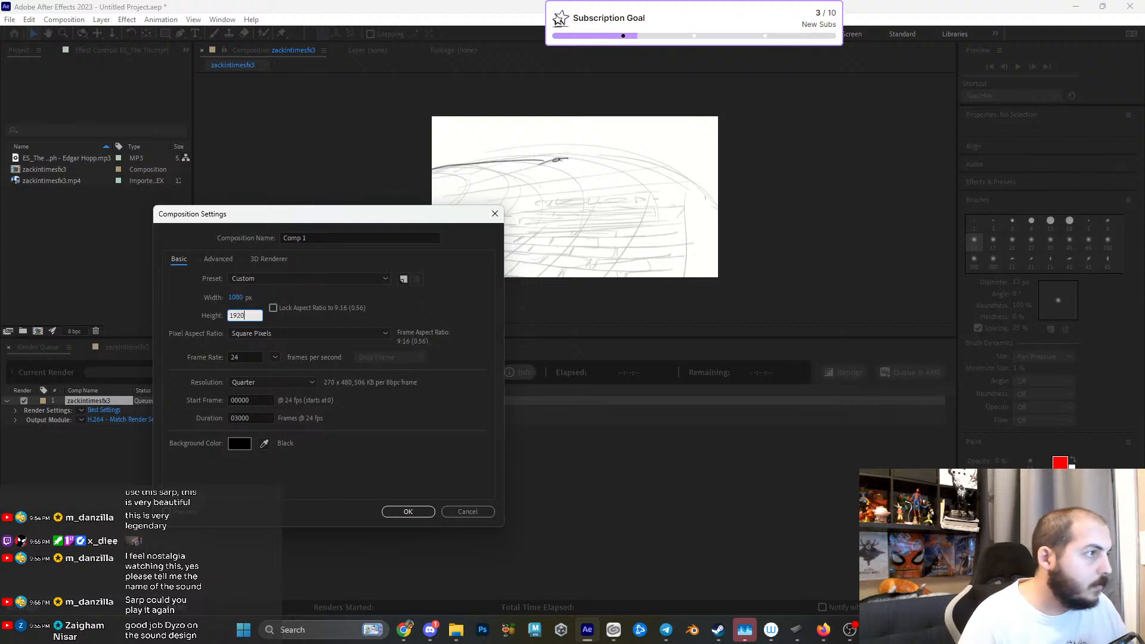
{"action": "key", "text": "Return"}
- Place the zackintimesfx3 composition in Comp 1 and scale it down to fit the vertical frame's width
{"action": "left_click_drag", "start_coordinate": [25, 177], "coordinate": [149, 410]}
{"action": "left_click_drag", "start_coordinate": [431, 278], "coordinate": [495, 239]}
{"action": "left_click", "coordinate": [427, 266]}
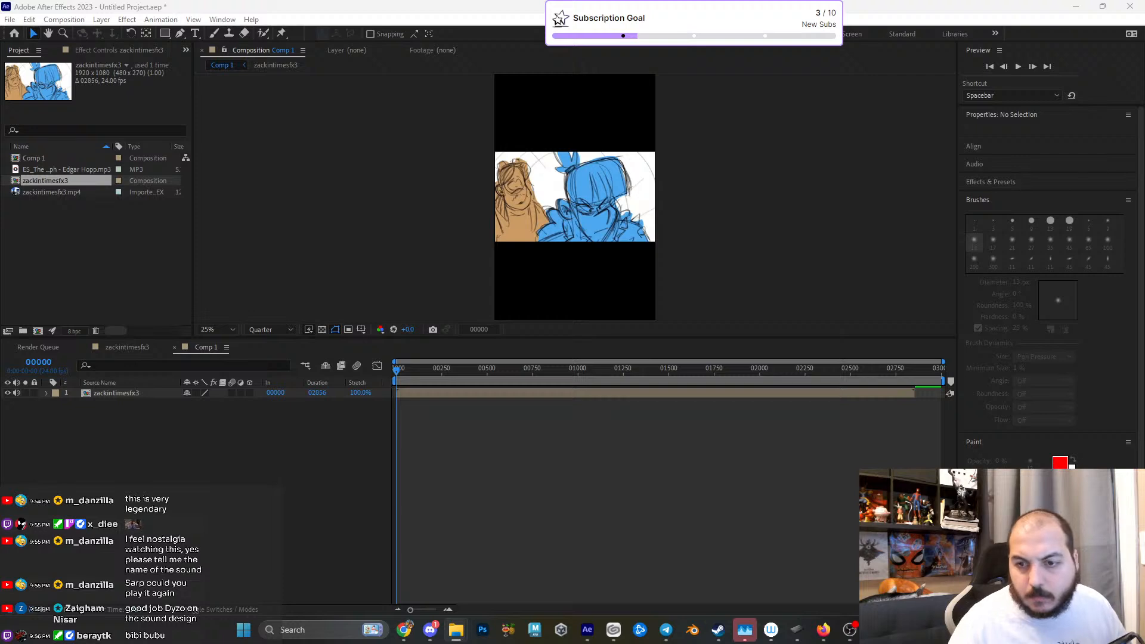
- Add ZIT_Logo.png to Comp 1 and position it in the black area above the video
{"action": "left_click_drag", "start_coordinate": [1144, 507], "coordinate": [424, 525]}
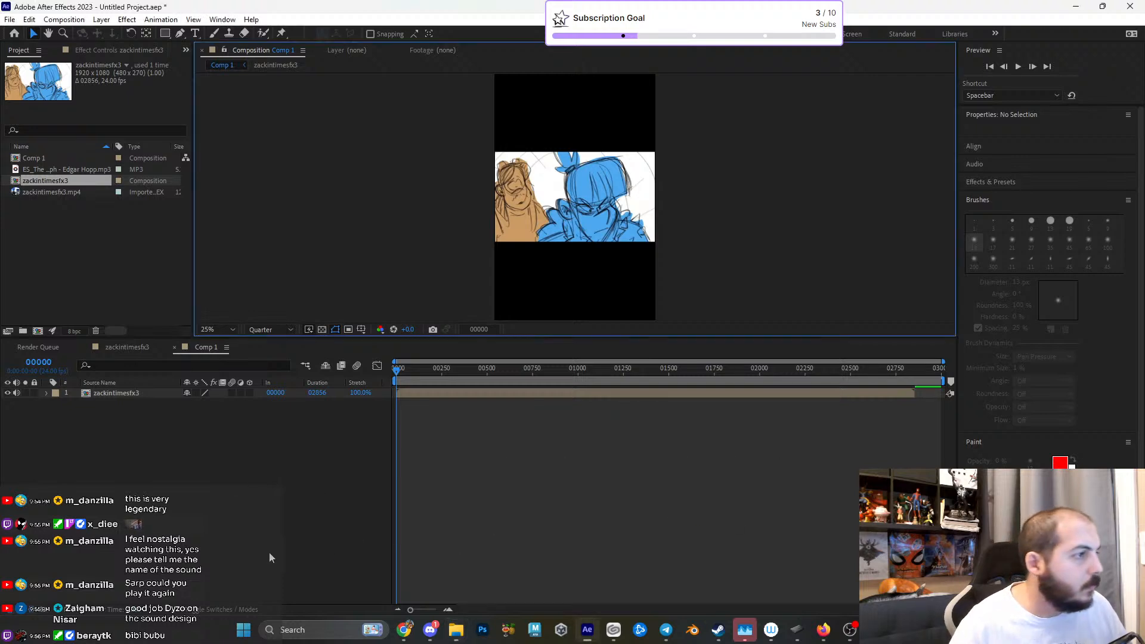
{"action": "left_click_drag", "start_coordinate": [607, 194], "coordinate": [607, 116]}
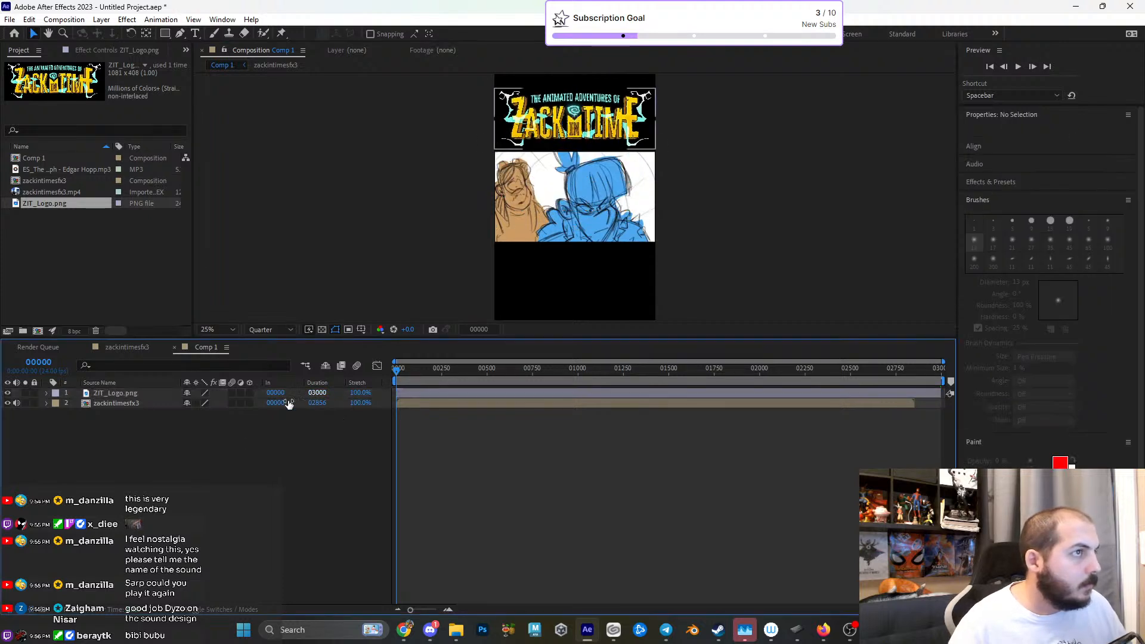
{"action": "right_click", "coordinate": [138, 446]}
{"action": "mouse_move", "coordinate": [191, 450]}
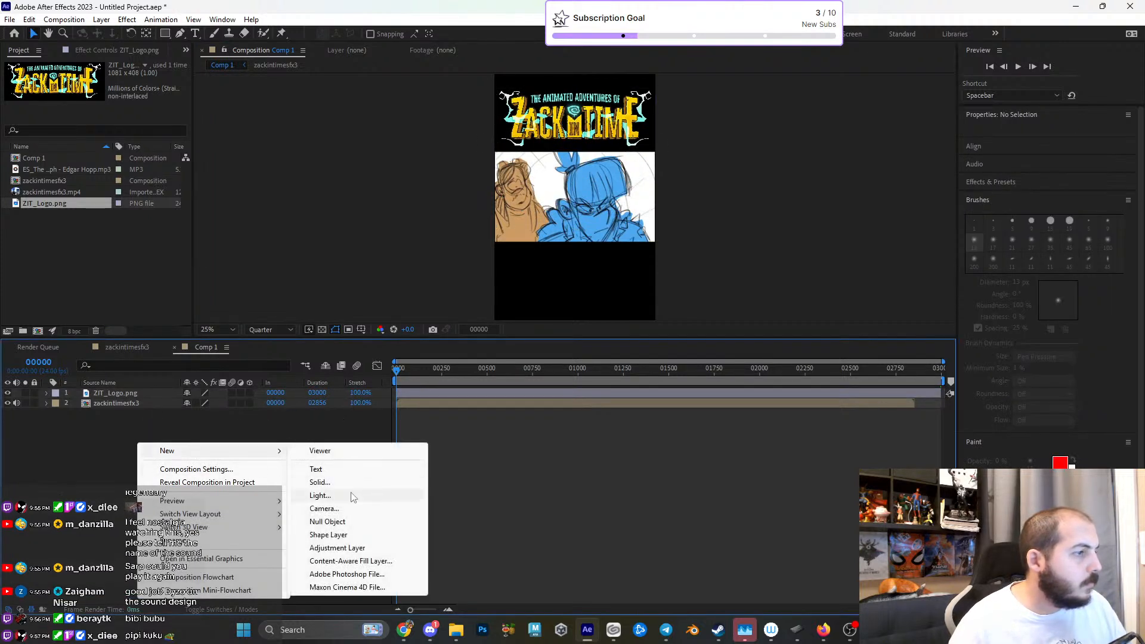
{"action": "left_click", "coordinate": [331, 485]}
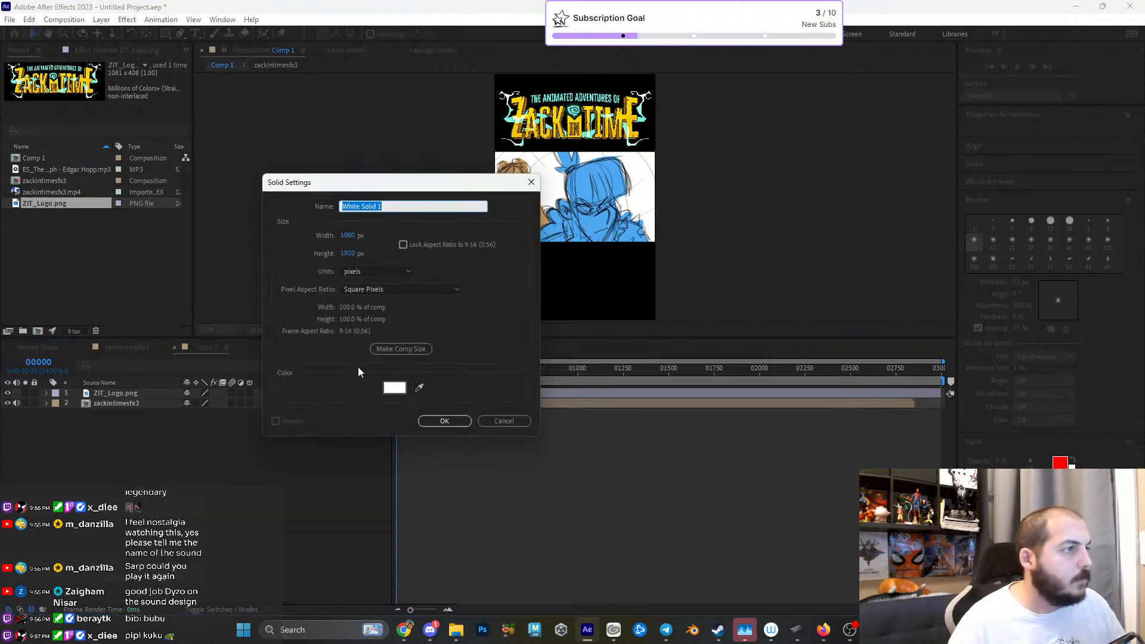
{"action": "left_click", "coordinate": [395, 388]}
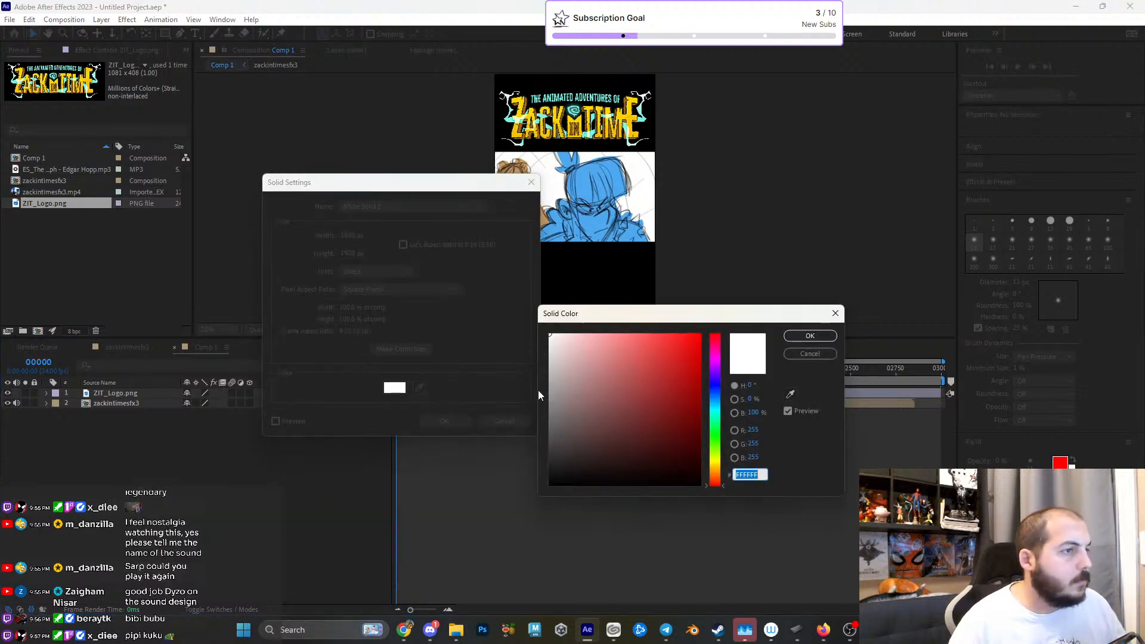
{"action": "left_click_drag", "start_coordinate": [610, 430], "coordinate": [435, 537]}
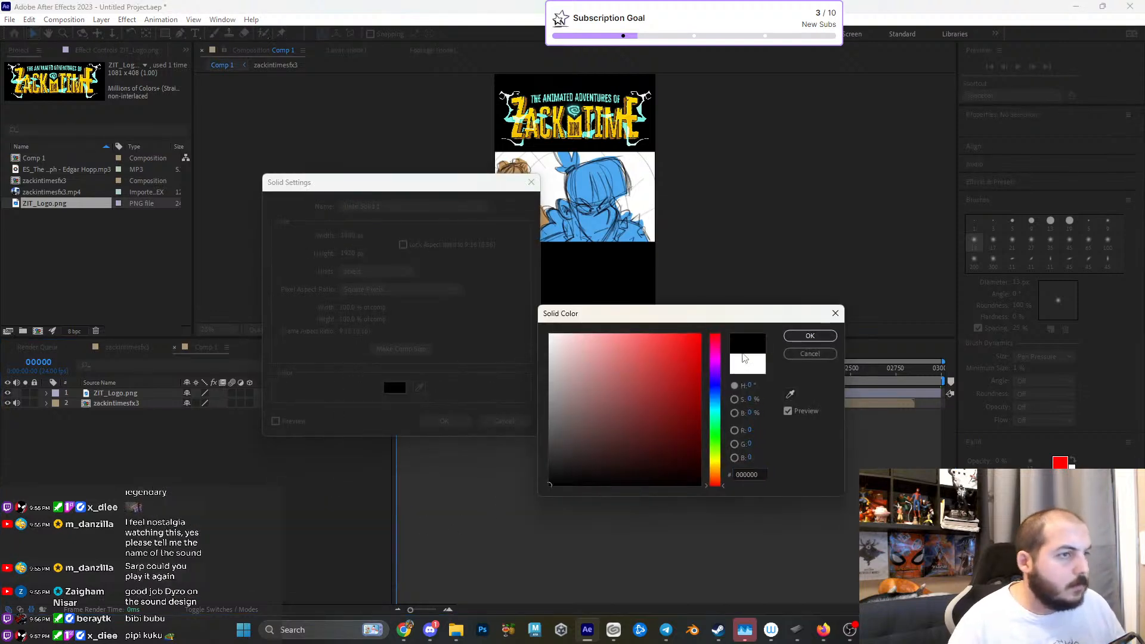
{"action": "left_click", "coordinate": [810, 353]}
{"action": "key", "text": "Escape"}
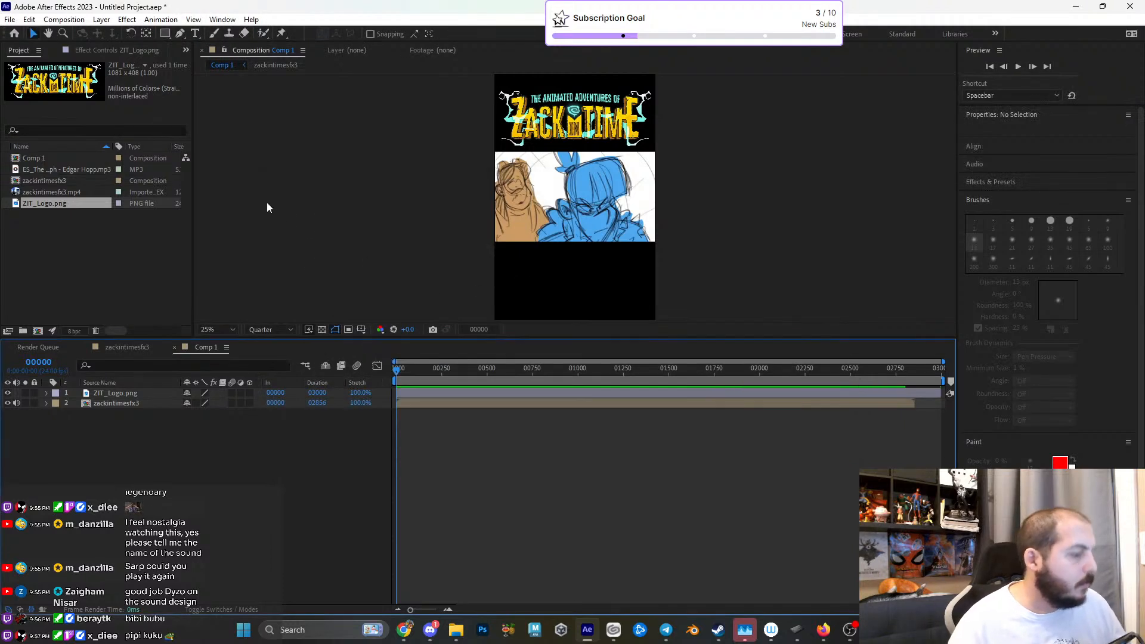
- Add a text layer in the black area below the video with the first line "StoryBoard Test"
{"action": "key", "text": "t"}
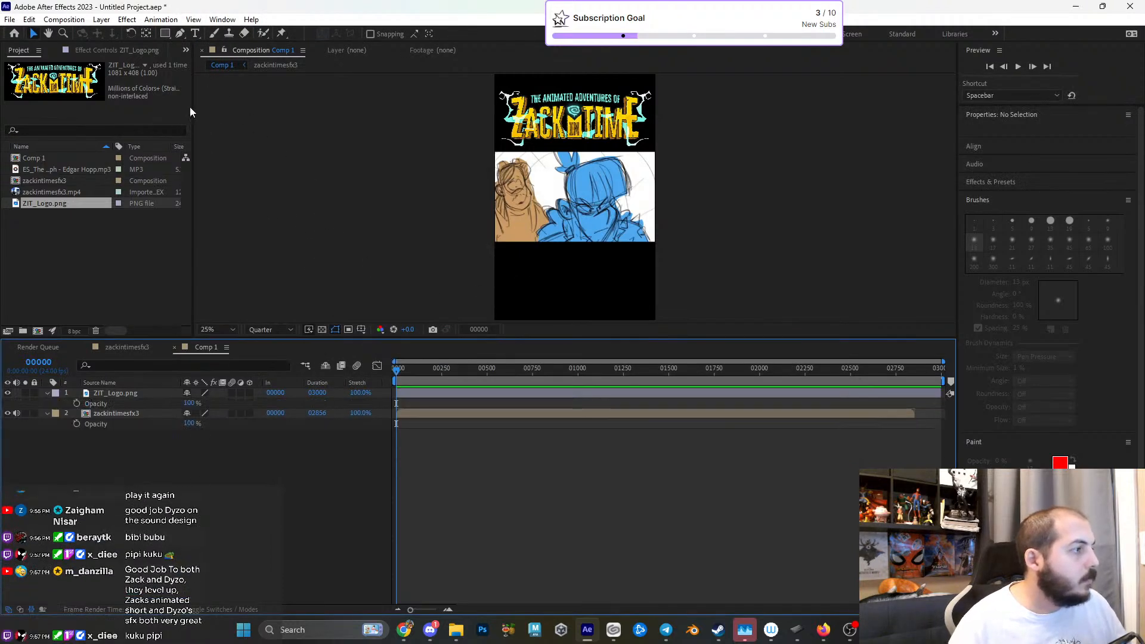
{"action": "left_click", "coordinate": [195, 34]}
{"action": "left_click", "coordinate": [522, 271]}
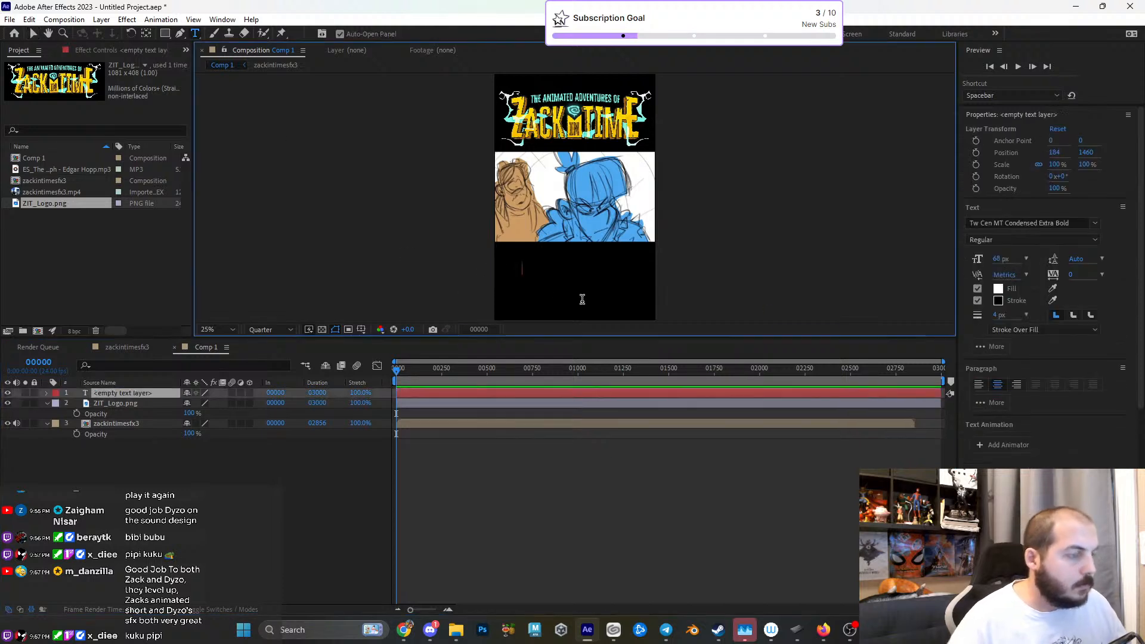
{"action": "type", "text": "Sor"}
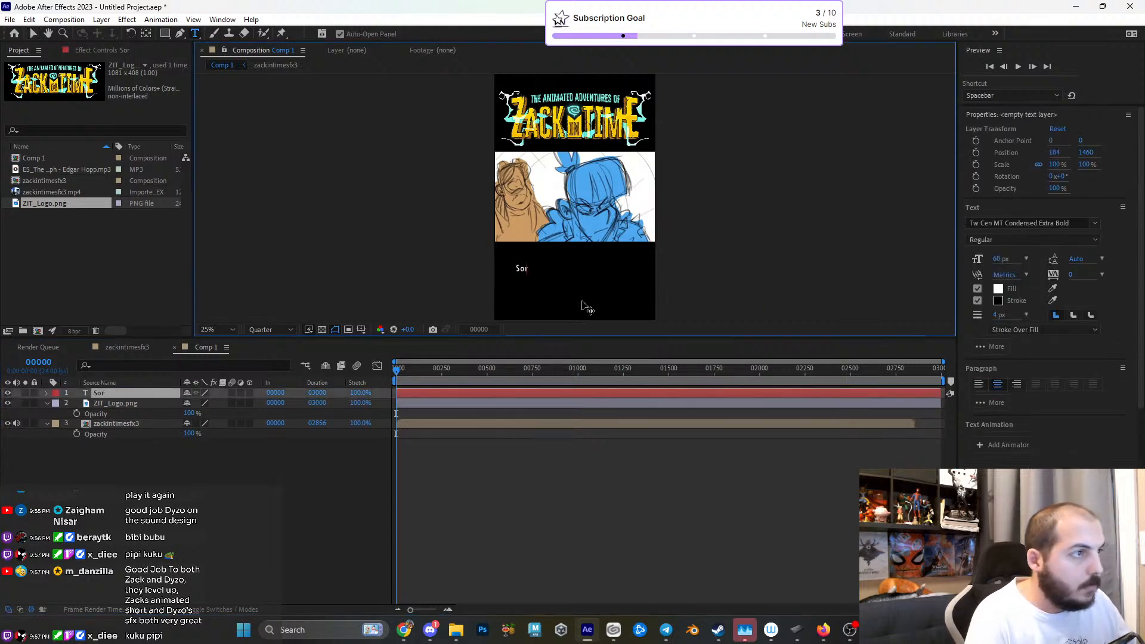
{"action": "type", "text": "oryBoard"}
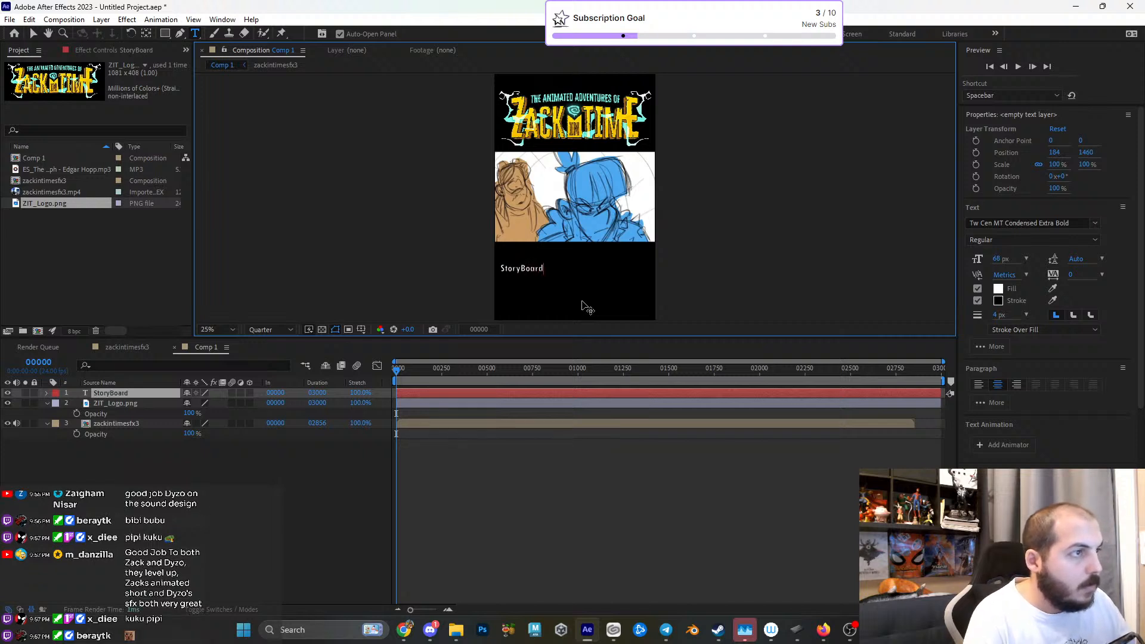
{"action": "type", "text": " TEsts"}
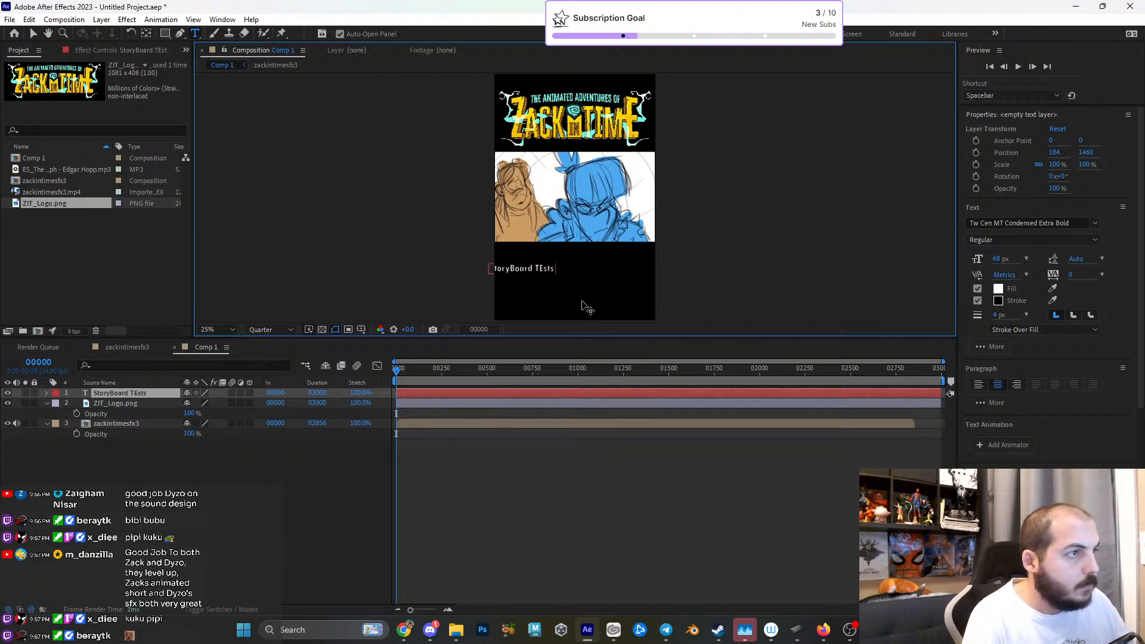
{"action": "key", "text": "BackSpace"}
{"action": "key", "text": "BackSpace"}
{"action": "key", "text": "BackSpace"}
{"action": "type", "text": "etst"}
{"action": "key", "text": "BackSpace"}
{"action": "key", "text": "BackSpace"}
{"action": "key", "text": "BackSpace"}
{"action": "type", "text": "st"}
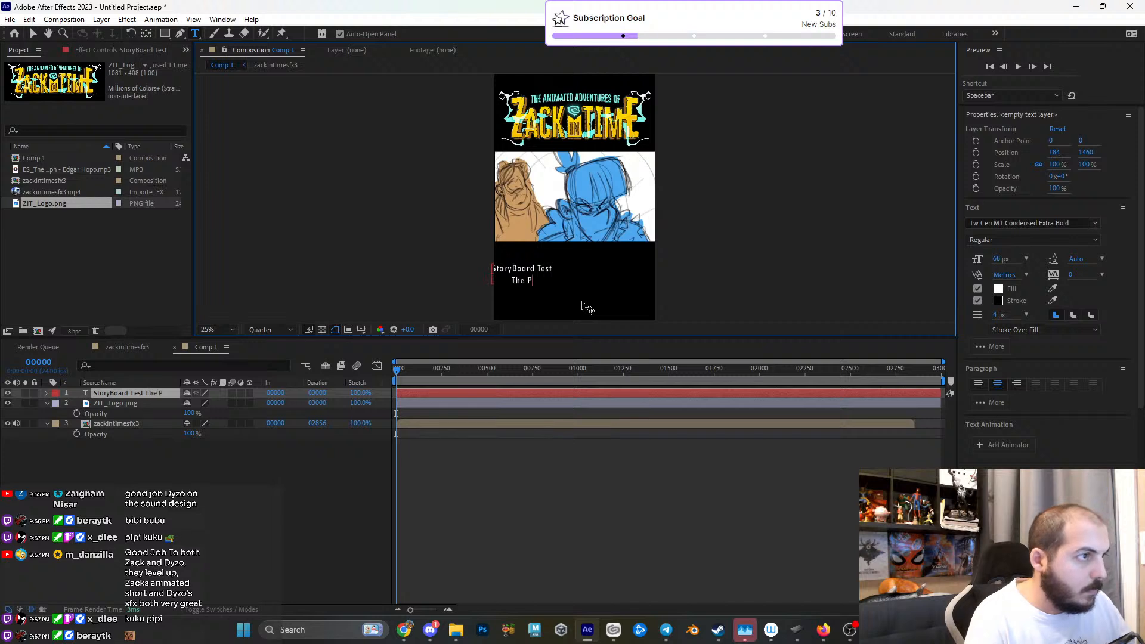
{"action": "type", "text": "The PrisonBr"}
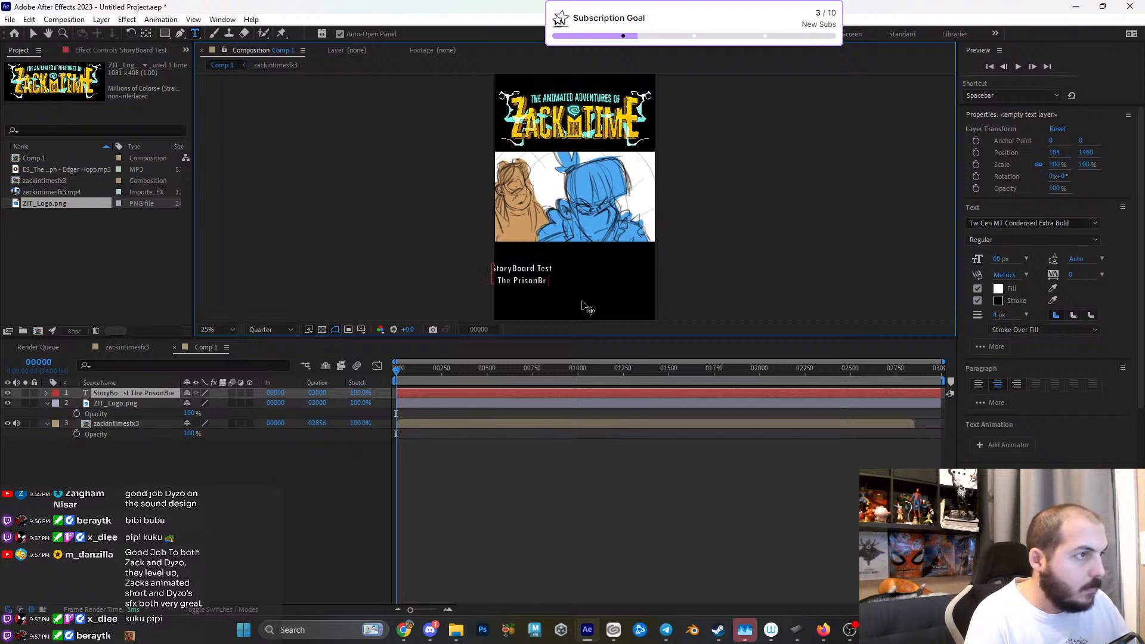
{"action": "type", "text": "eak Sequence"}
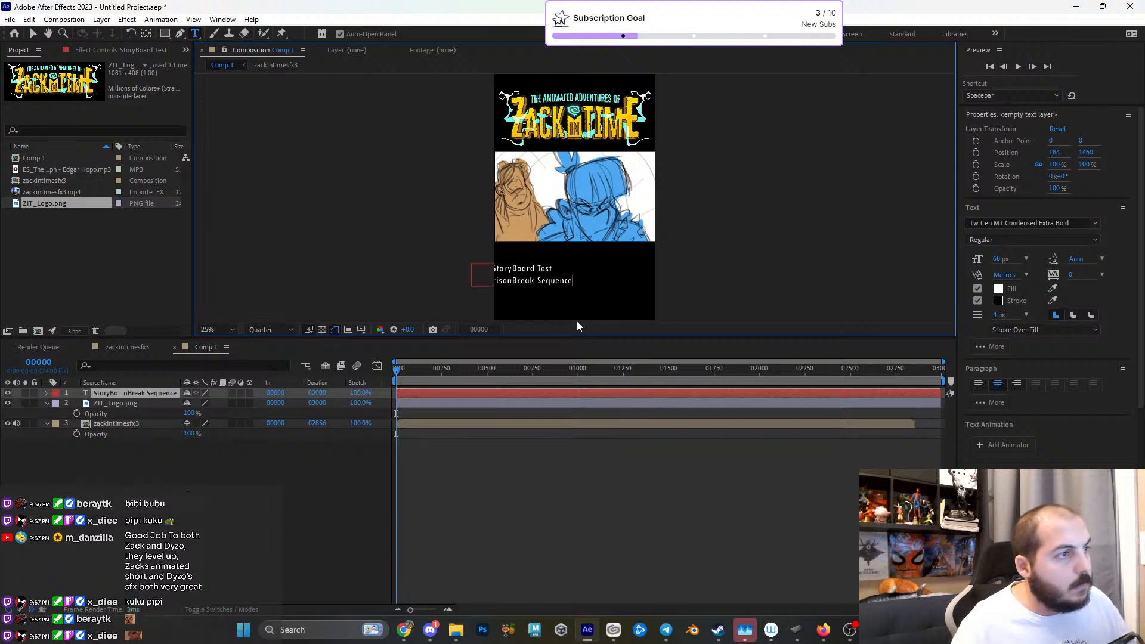
- Add the second text line "The PrisonBreak Sequence" and move the text block roughly to the middle, just under the video
{"action": "left_click_drag", "start_coordinate": [576, 320], "coordinate": [619, 312]}
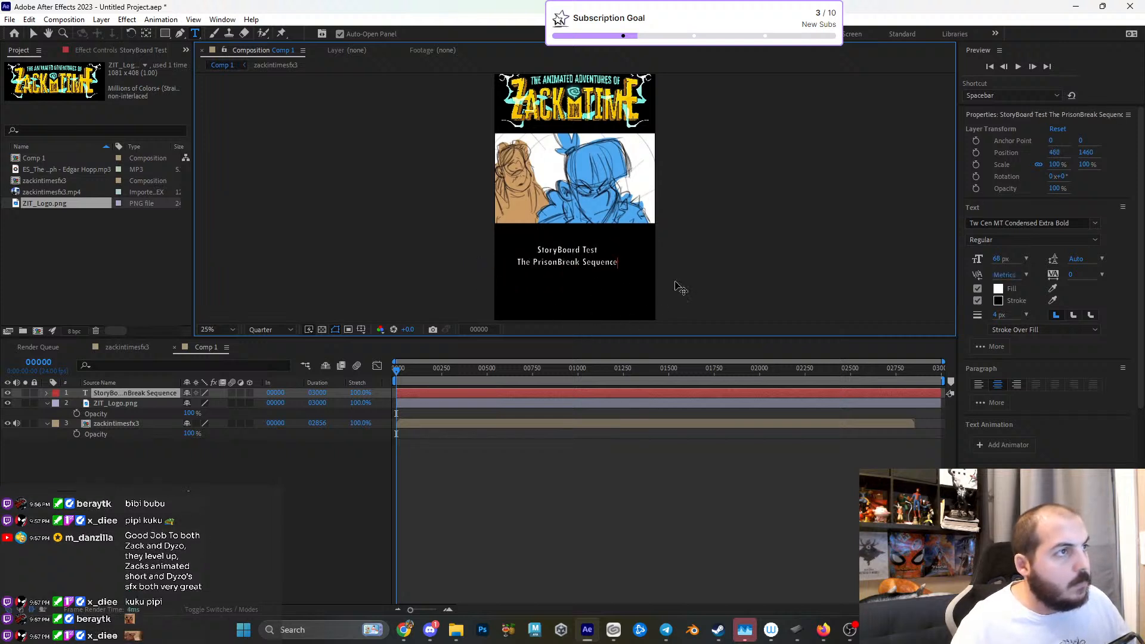
{"action": "scroll", "coordinate": [748, 280], "scroll_direction": "down", "scroll_amount": 7}
{"action": "scroll", "coordinate": [748, 280], "scroll_direction": "up", "scroll_amount": 7}
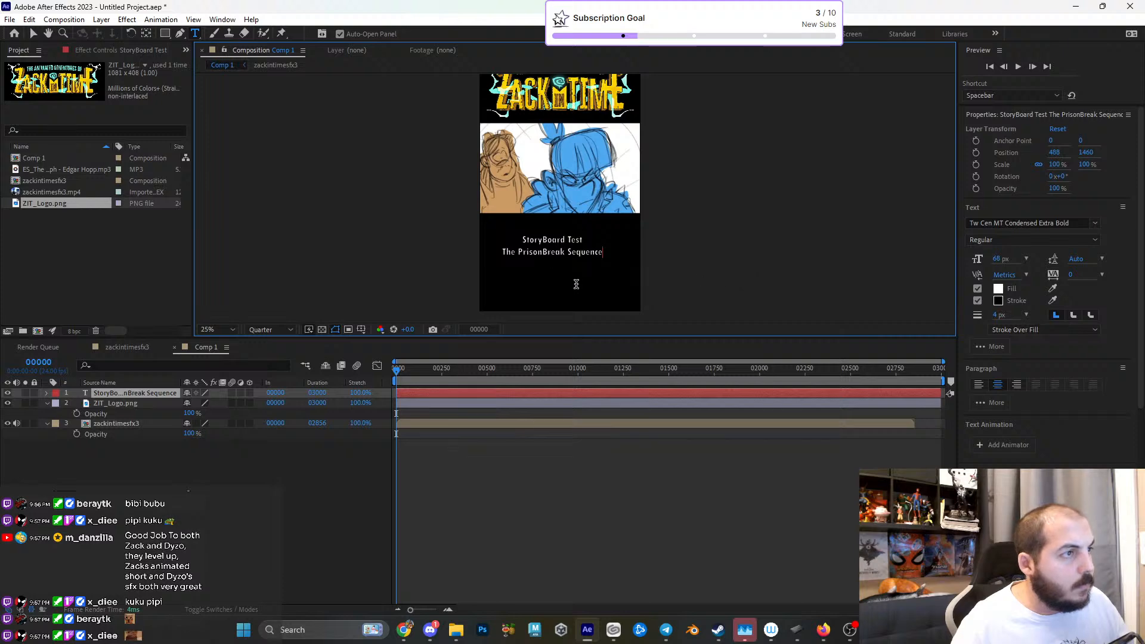
{"action": "left_click_drag", "start_coordinate": [591, 300], "coordinate": [588, 290]}
{"action": "scroll", "coordinate": [736, 263], "scroll_direction": "up", "scroll_amount": 3}
{"action": "scroll", "coordinate": [736, 263], "scroll_direction": "down", "scroll_amount": 5}
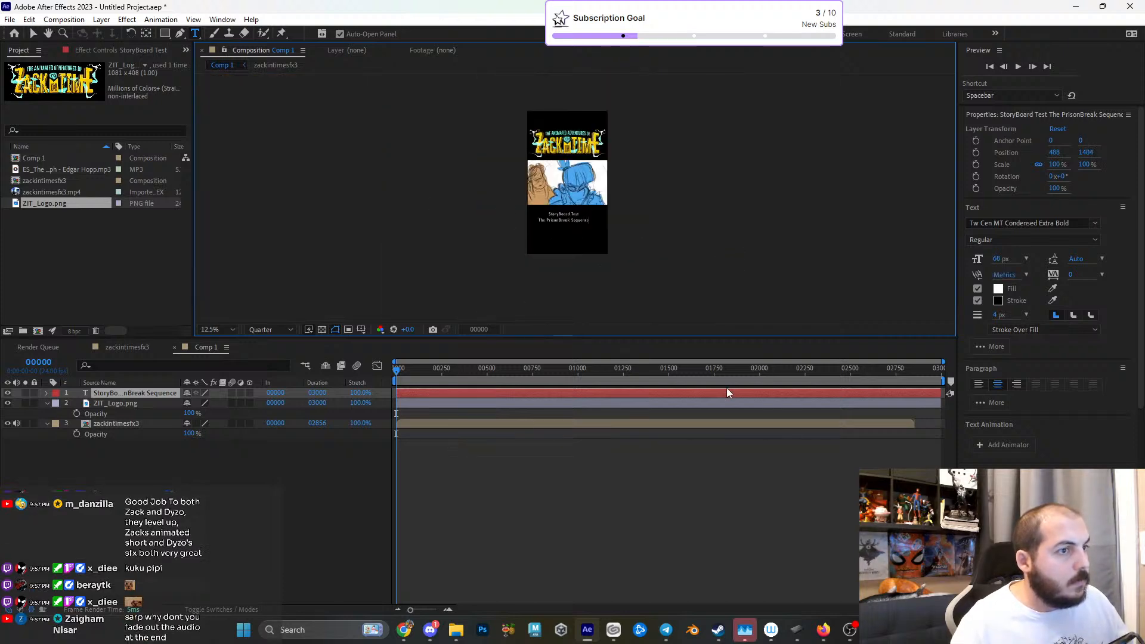
- End Comp 1's work area at frame 2855, where the video layer ends, and preview the closing frames
{"action": "left_click_drag", "start_coordinate": [864, 383], "coordinate": [914, 386]}
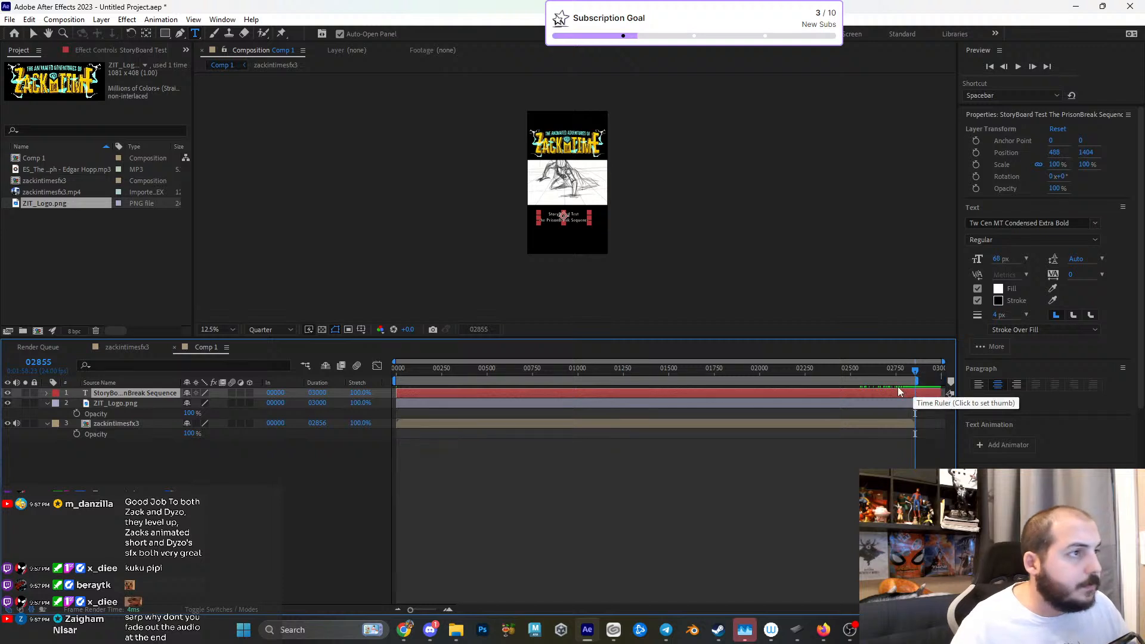
{"action": "left_click", "coordinate": [891, 374]}
{"action": "key", "text": "space"}
{"action": "scroll", "coordinate": [575, 197], "scroll_direction": "up", "scroll_amount": 4}
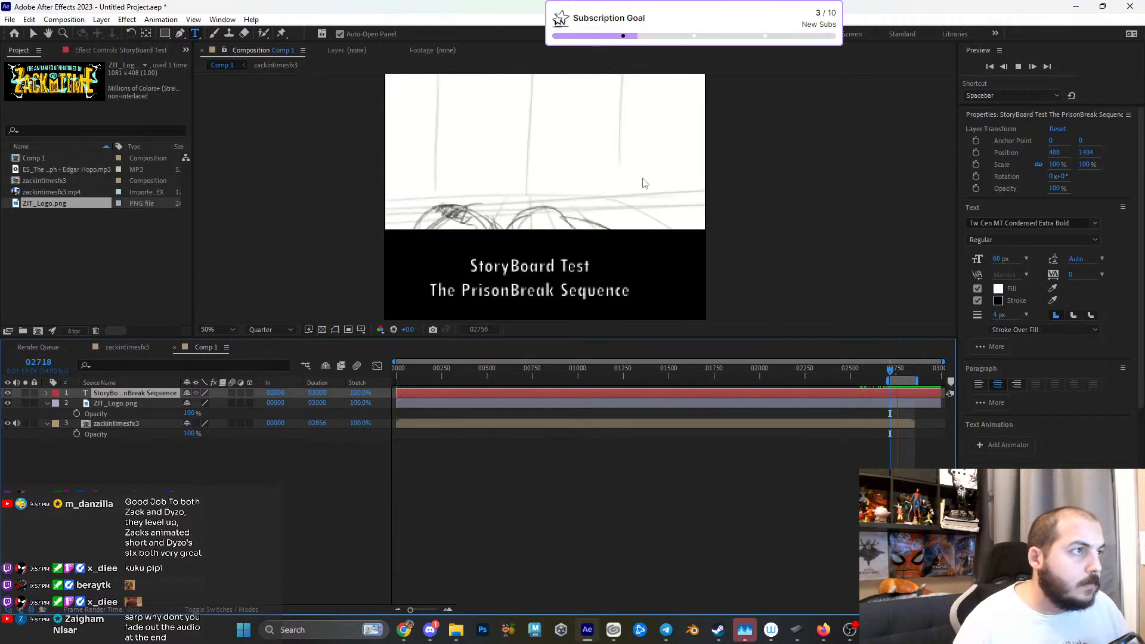
{"action": "scroll", "coordinate": [762, 189], "scroll_direction": "down", "scroll_amount": 2}
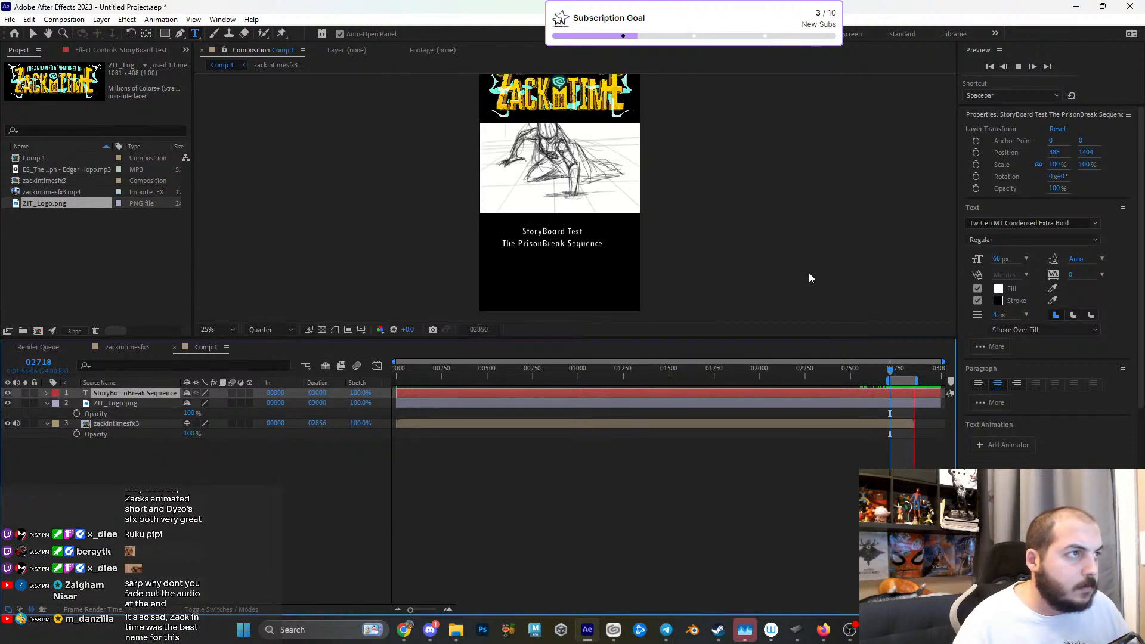
- Set Comp 1's work area to start at frame 0 and add the composition to the render queue
{"action": "left_click_drag", "start_coordinate": [860, 372], "coordinate": [300, 405]}
{"action": "key", "text": "b"}
{"action": "left_click", "coordinate": [306, 500]}
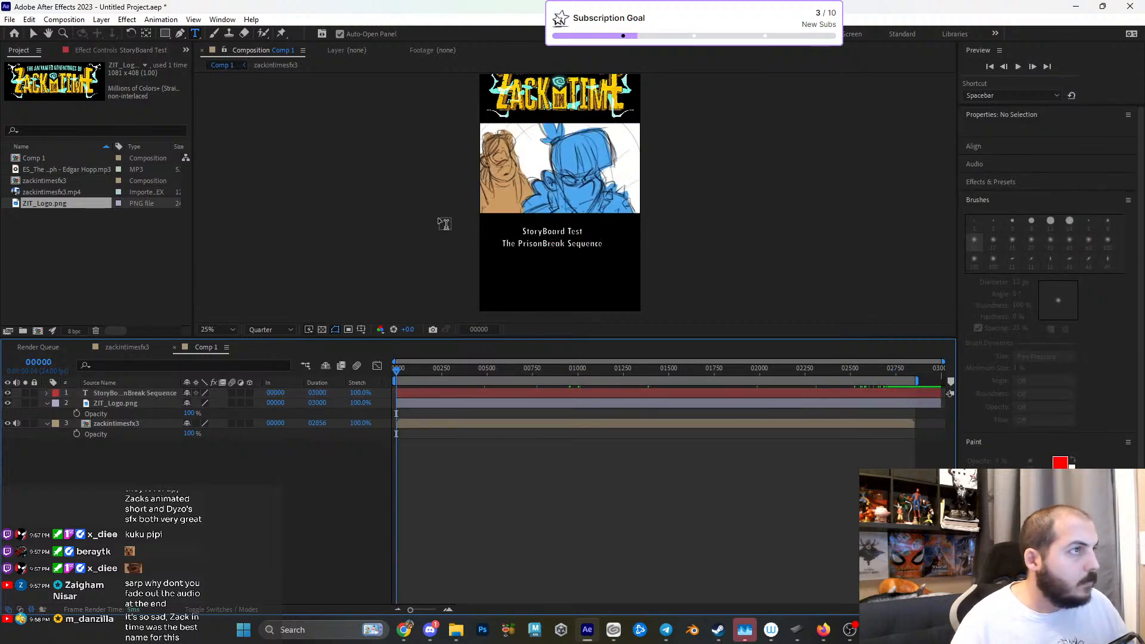
{"action": "key", "text": "comma"}
{"action": "left_click", "coordinate": [63, 19]}
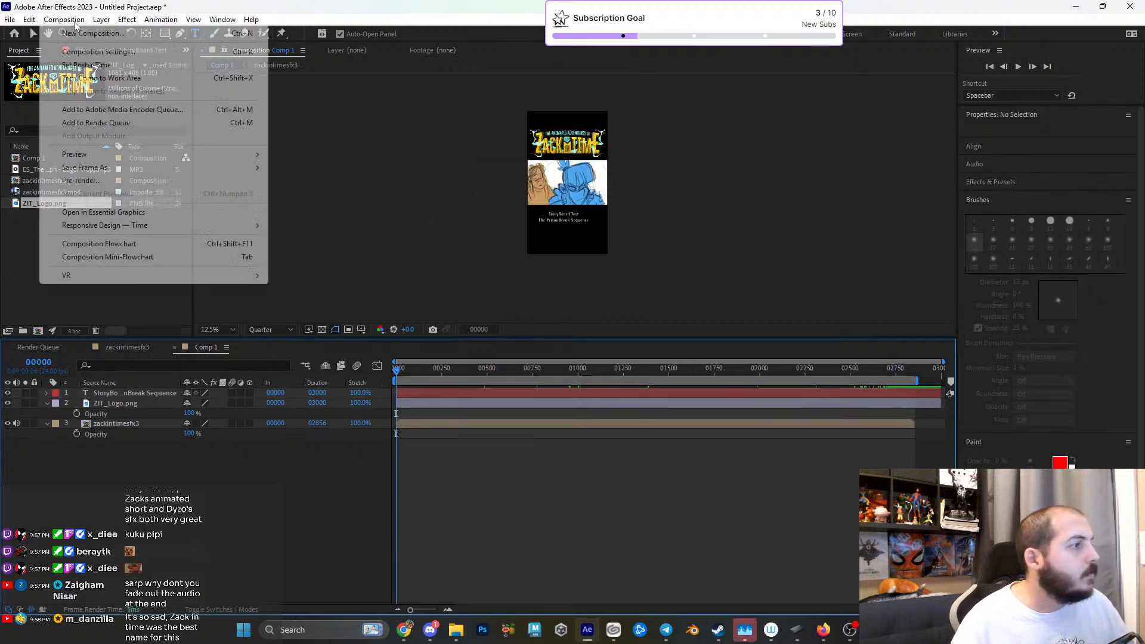
{"action": "left_click", "coordinate": [133, 122]}
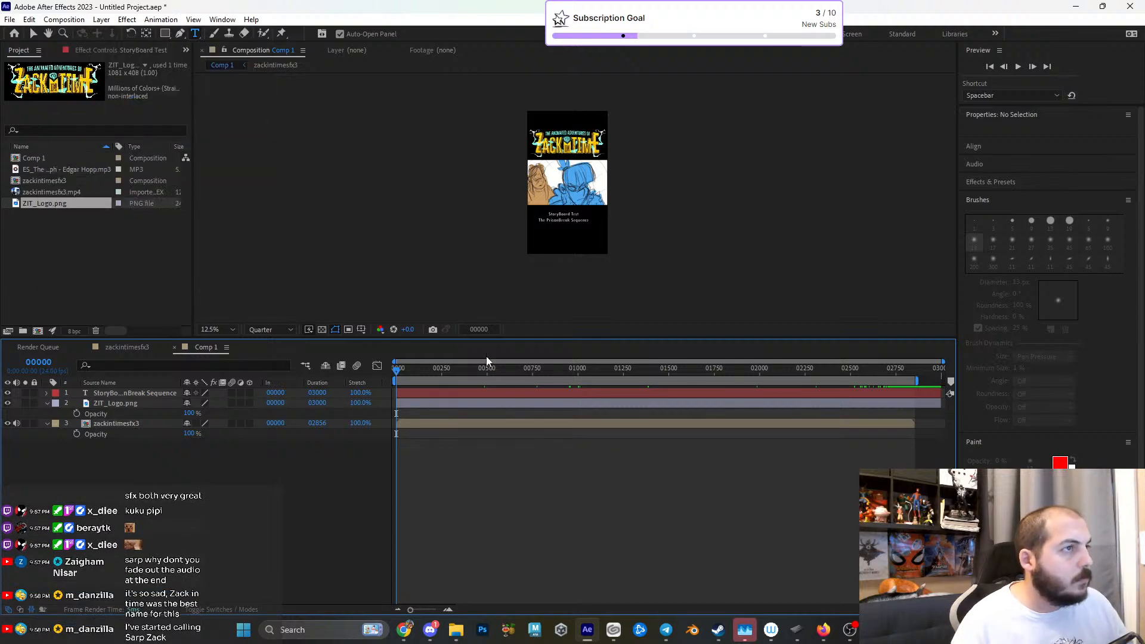
- Set Comp 1's output file to verticalZack.mp4 in the YoutubeChannel folder and start rendering the queue
{"action": "left_click", "coordinate": [297, 449]}
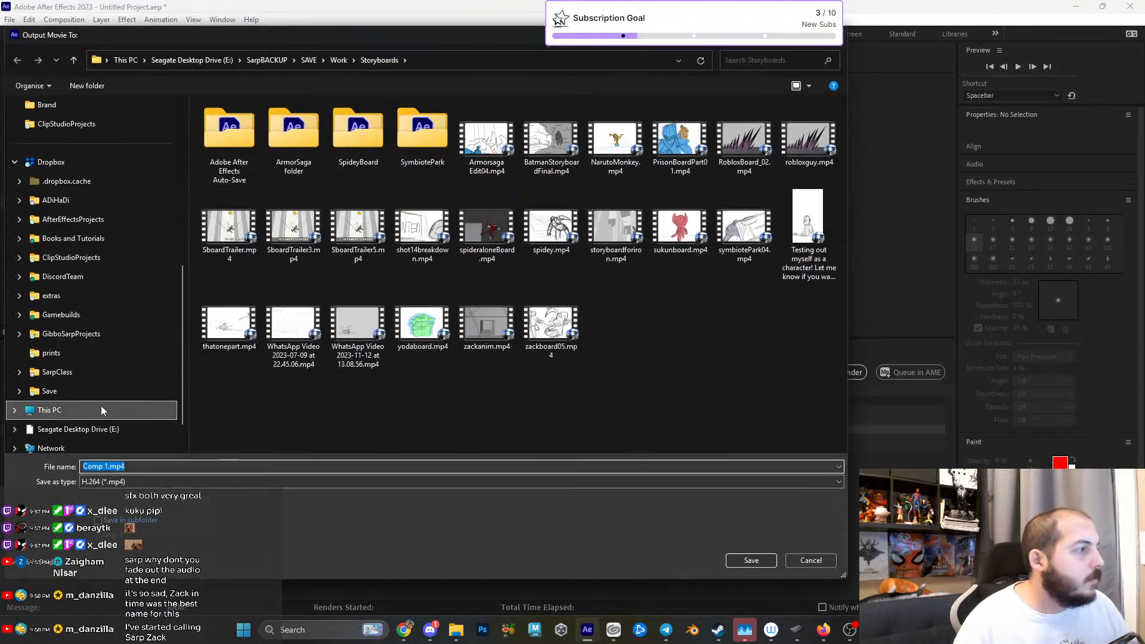
{"action": "scroll", "coordinate": [80, 255], "scroll_direction": "up", "scroll_amount": 3}
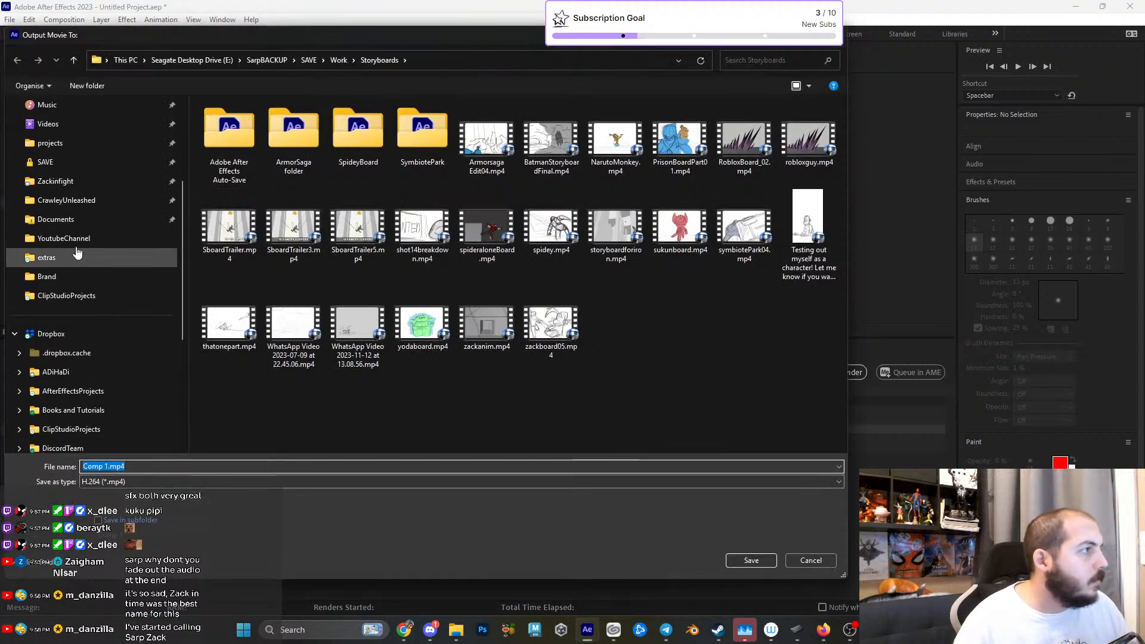
{"action": "left_click", "coordinate": [65, 238]}
{"action": "left_click", "coordinate": [154, 465]}
{"action": "type", "text": "verticalZack"}
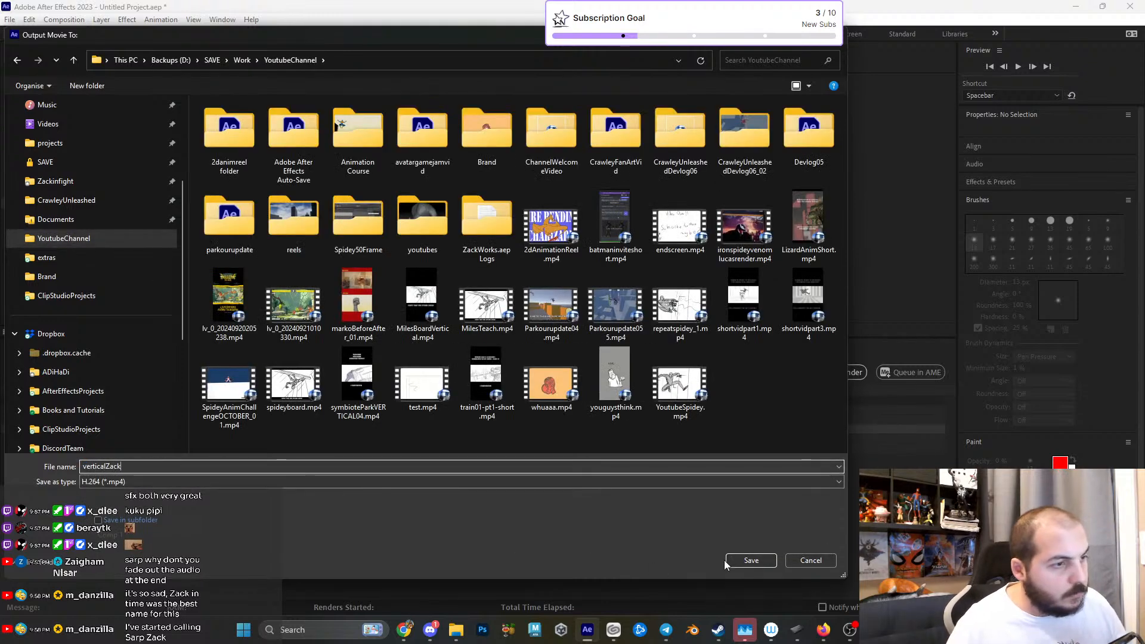
{"action": "left_click", "coordinate": [727, 563]}
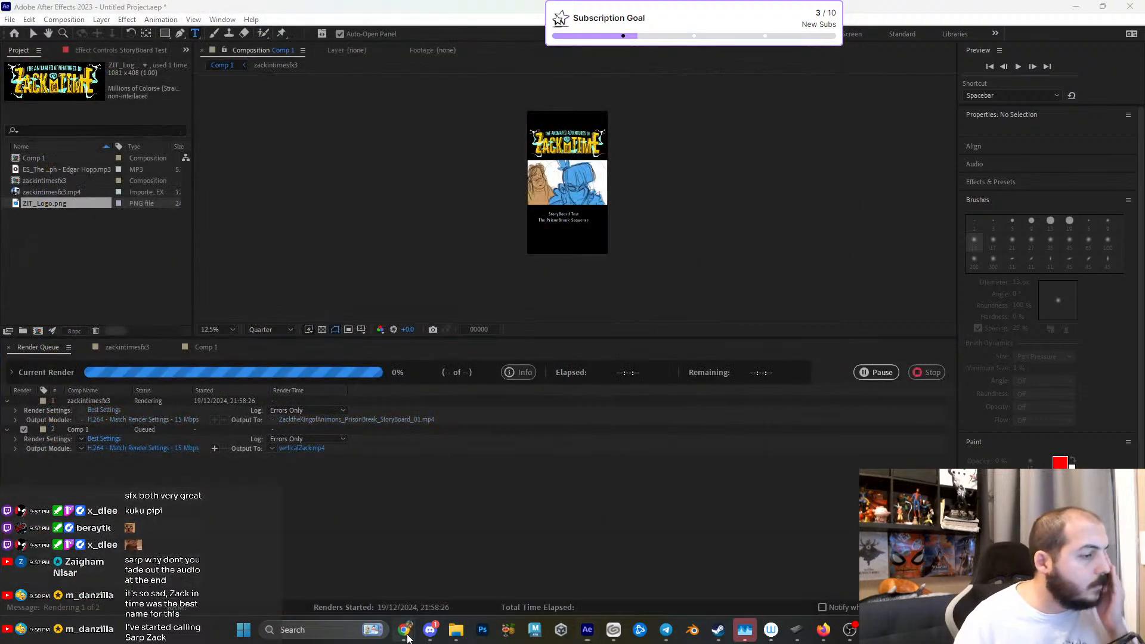
- Switch to Chrome and open Instagram in the Twitch tab
{"action": "left_click", "coordinate": [253, 580]}
{"action": "left_click", "coordinate": [477, 34]}
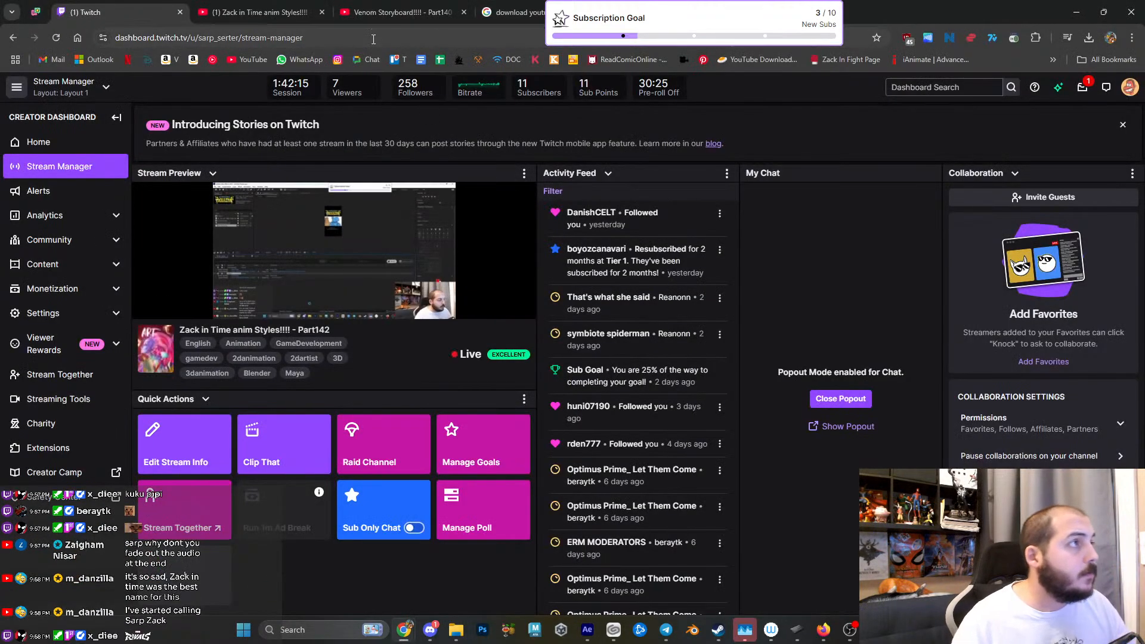
{"action": "type", "text": "instagram.com"}
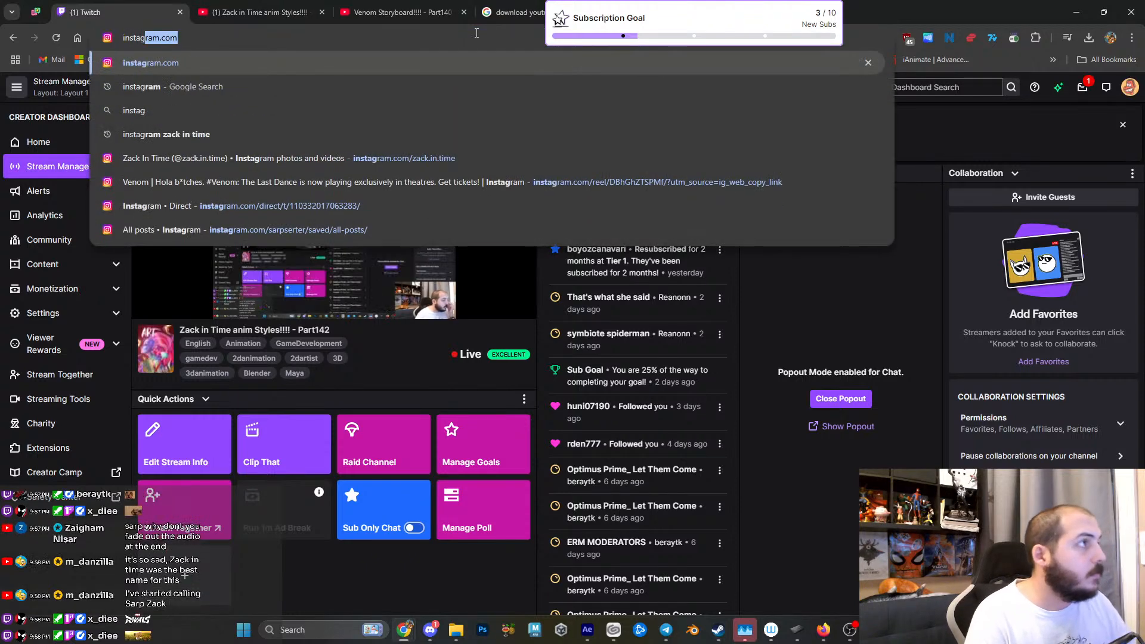
{"action": "key", "text": "Return"}
- Move the "download youtube" search tab beside the Instagram tab and load TikTok in it
{"action": "left_click_drag", "start_coordinate": [512, 12], "coordinate": [233, 16]}
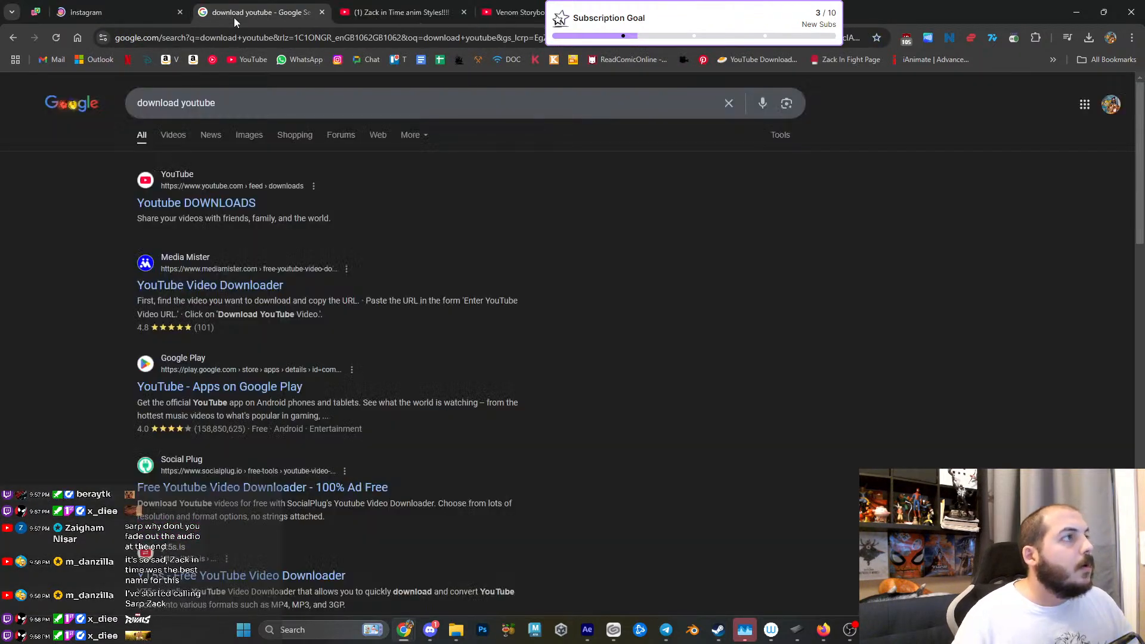
{"action": "left_click", "coordinate": [254, 37]}
{"action": "type", "text": "tiktok.com"}
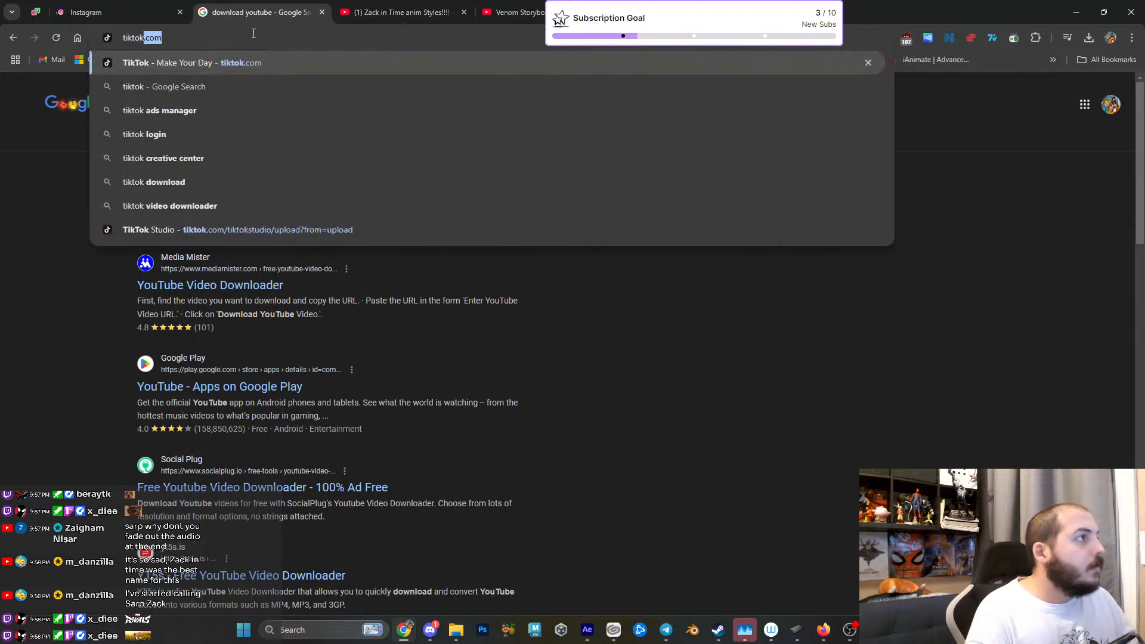
{"action": "key", "text": "Return"}
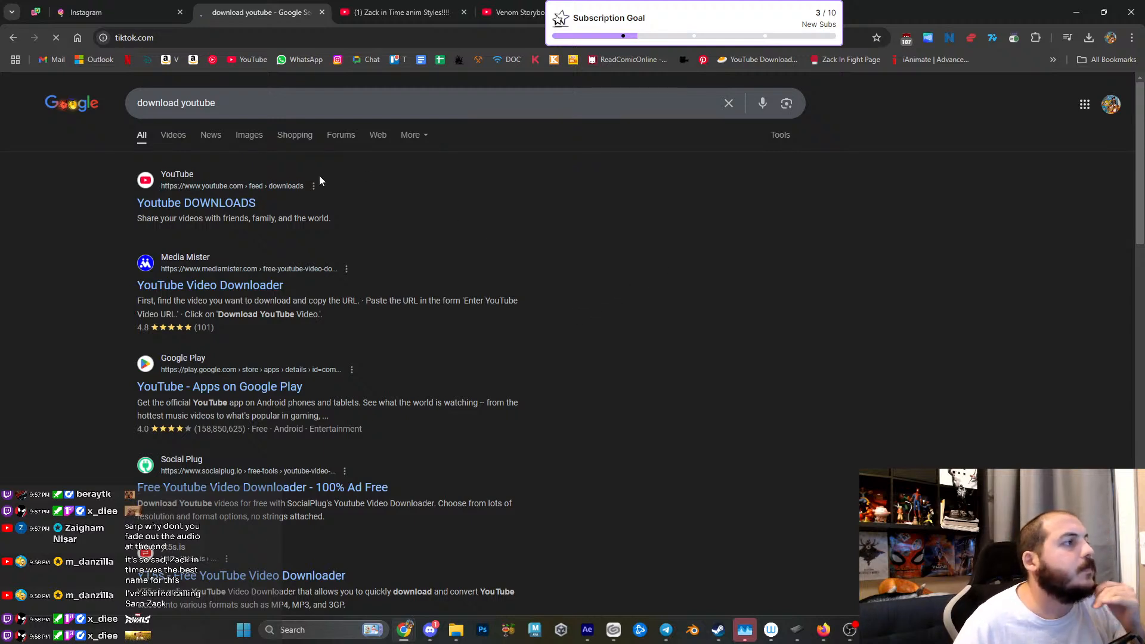
- Check the Zack in Time Part142 YouTube stream page, and switch to After Effects to check the render progress
{"action": "left_click", "coordinate": [357, 18]}
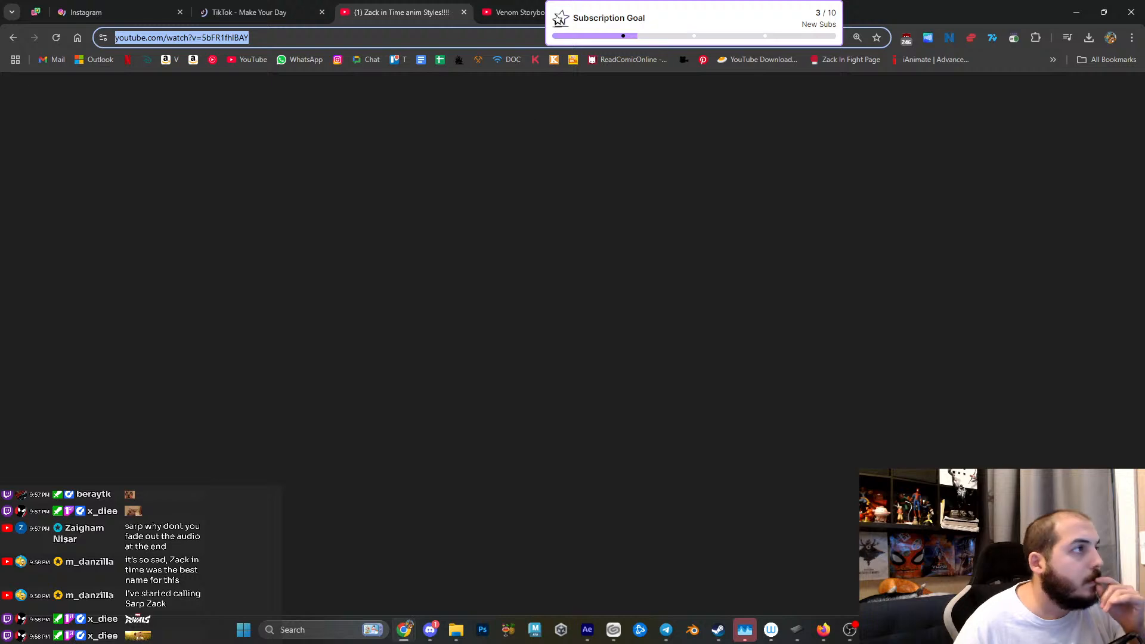
{"action": "mouse_move", "coordinate": [875, 630]}
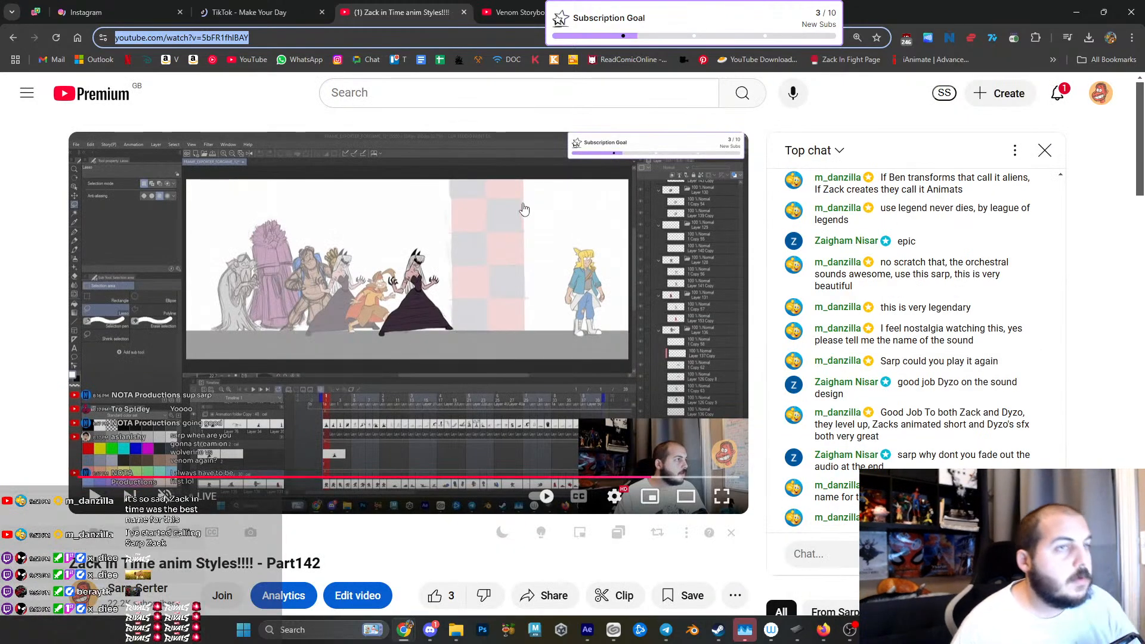
{"action": "left_click", "coordinate": [540, 126]}
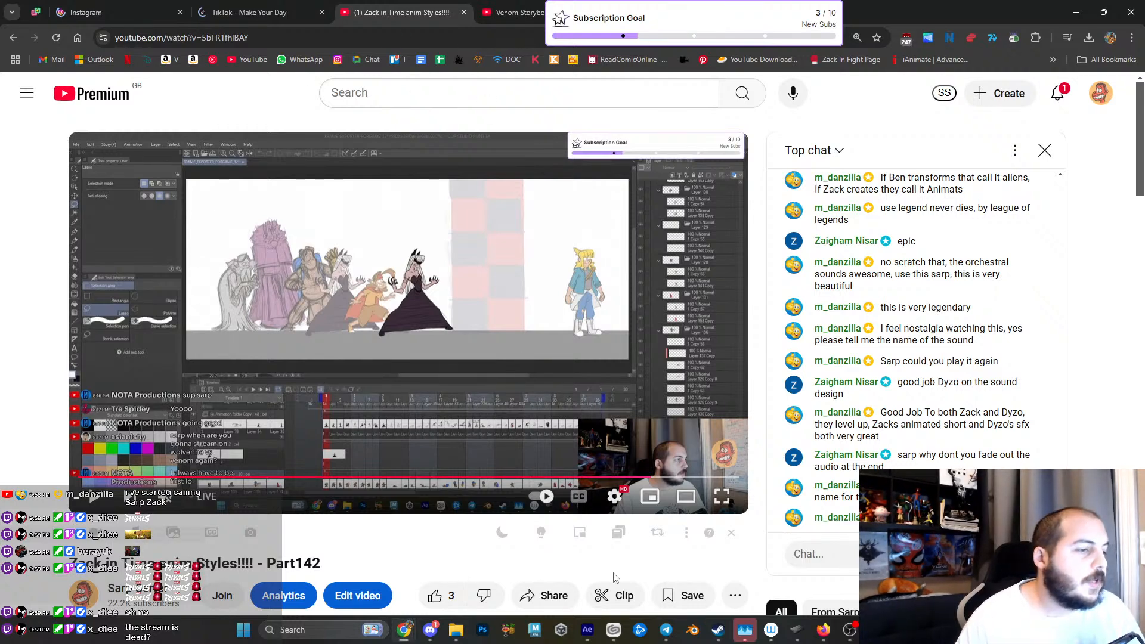
{"action": "left_click", "coordinate": [588, 626]}
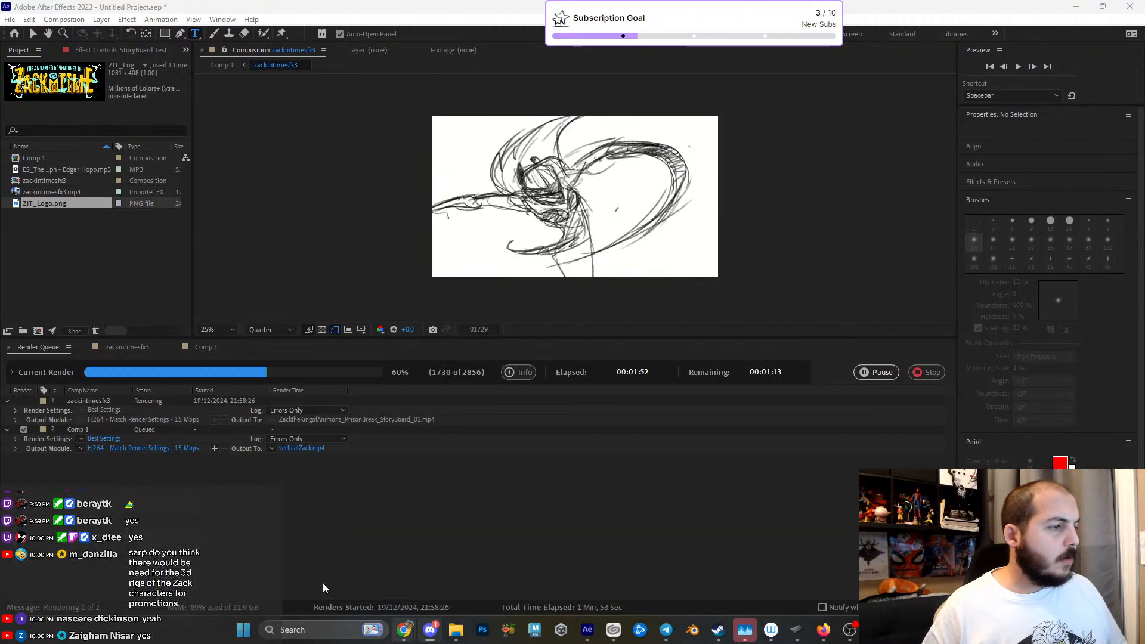
- Return to Chrome and close the TikTok and Zack in Time Part142 tabs
{"action": "mouse_move", "coordinate": [409, 631]}
{"action": "left_click", "coordinate": [418, 567]}
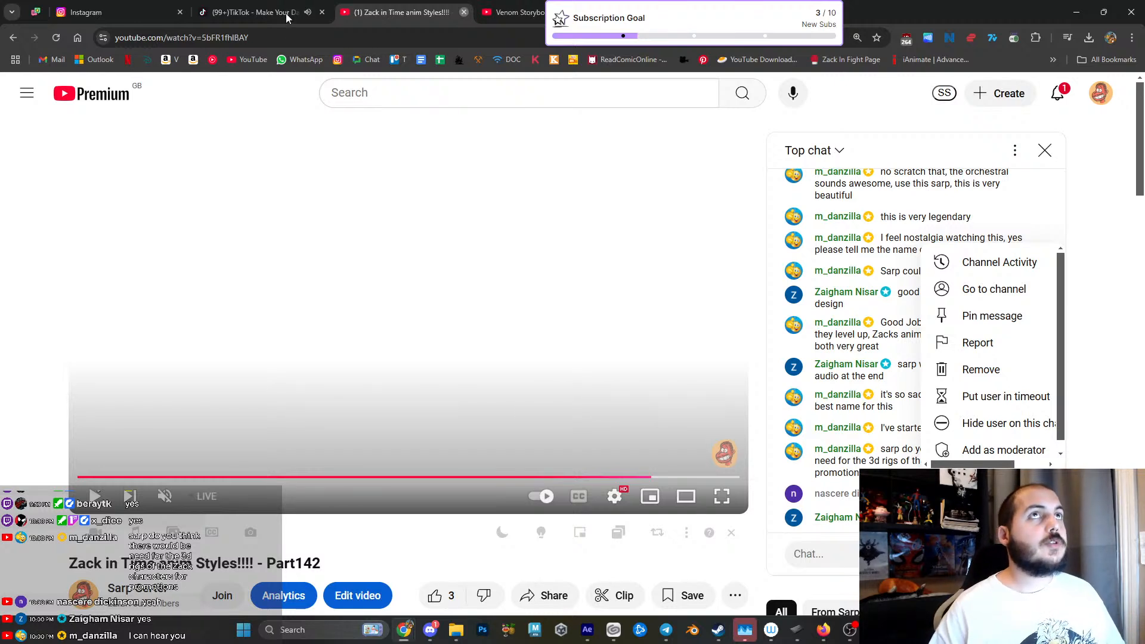
{"action": "middle_click", "coordinate": [285, 14]}
{"action": "middle_click", "coordinate": [286, 13]}
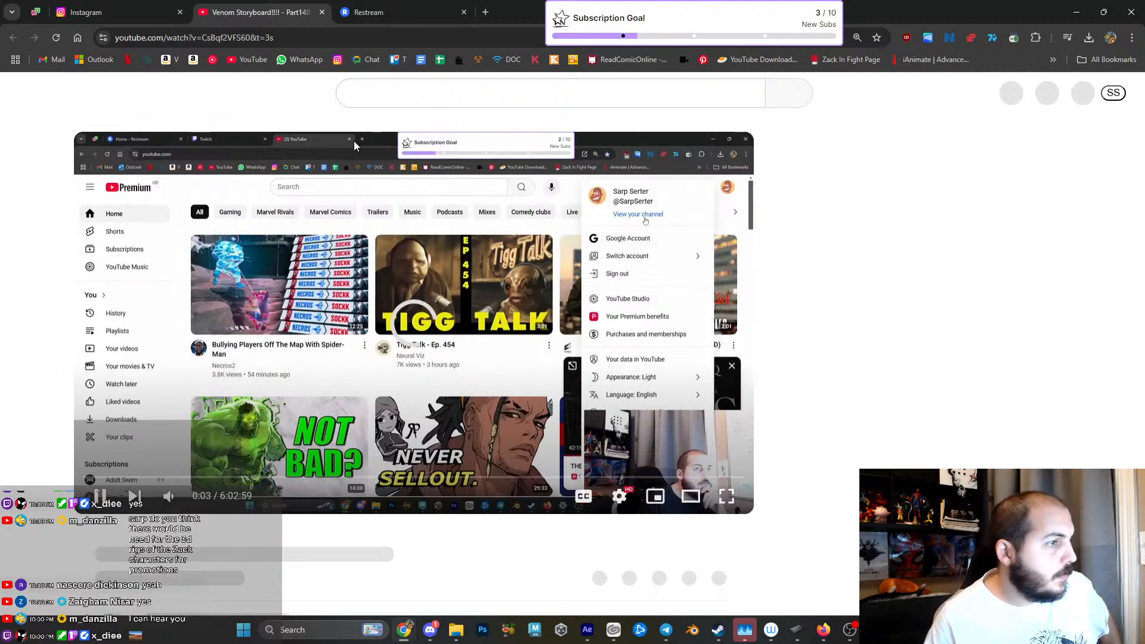
{"action": "left_click", "coordinate": [289, 39]}
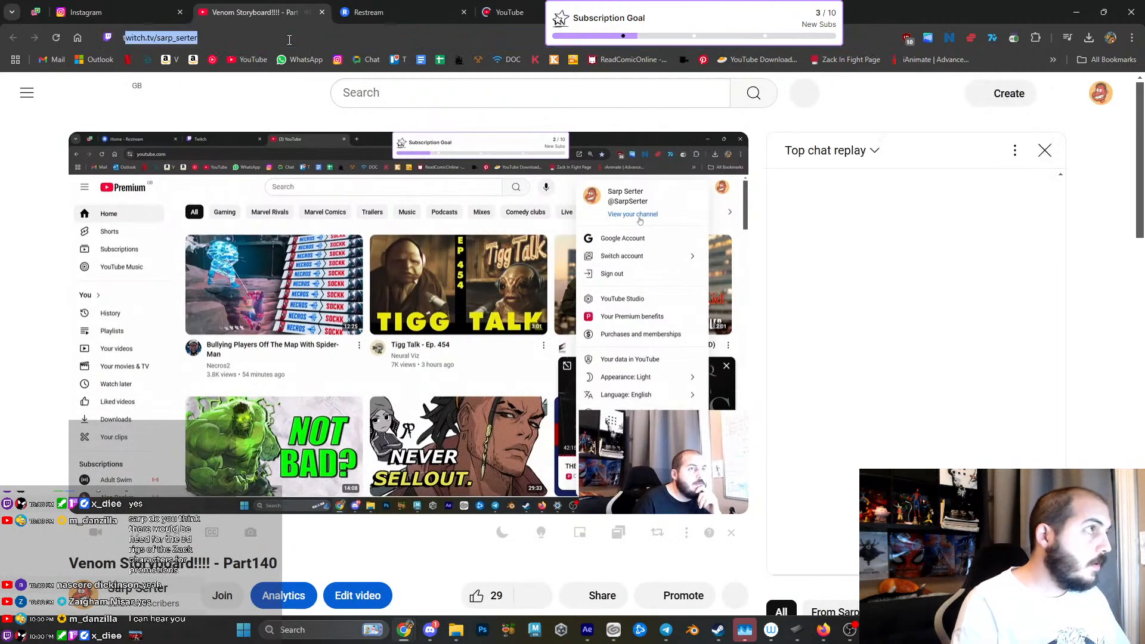
{"action": "type", "text": "tik"}
{"action": "left_click", "coordinate": [201, 298]}
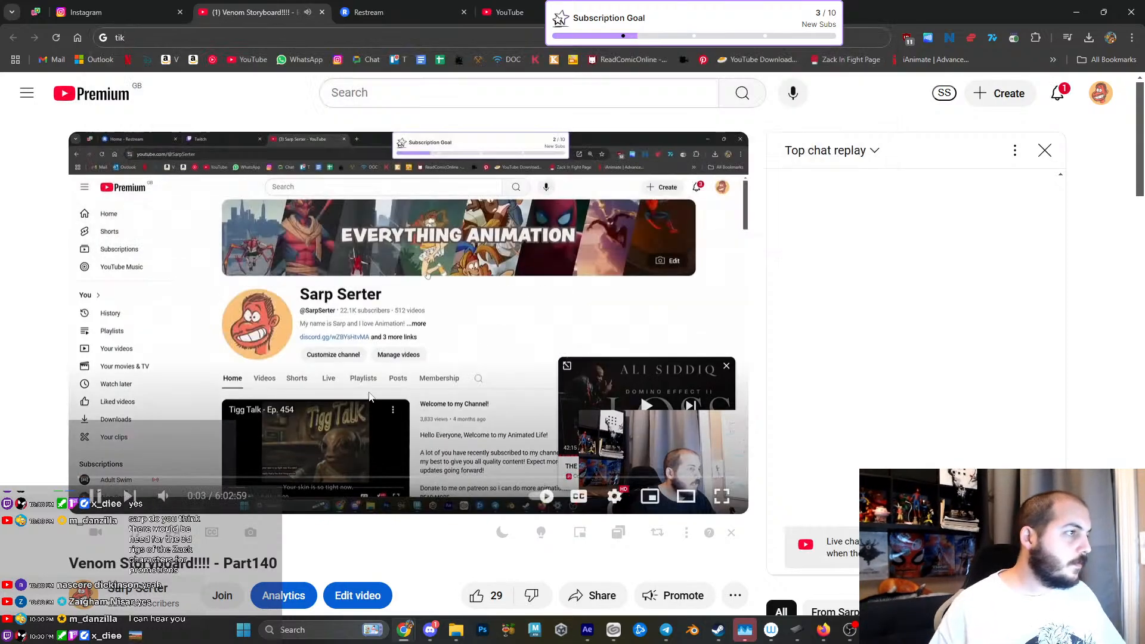
{"action": "left_click", "coordinate": [56, 38]}
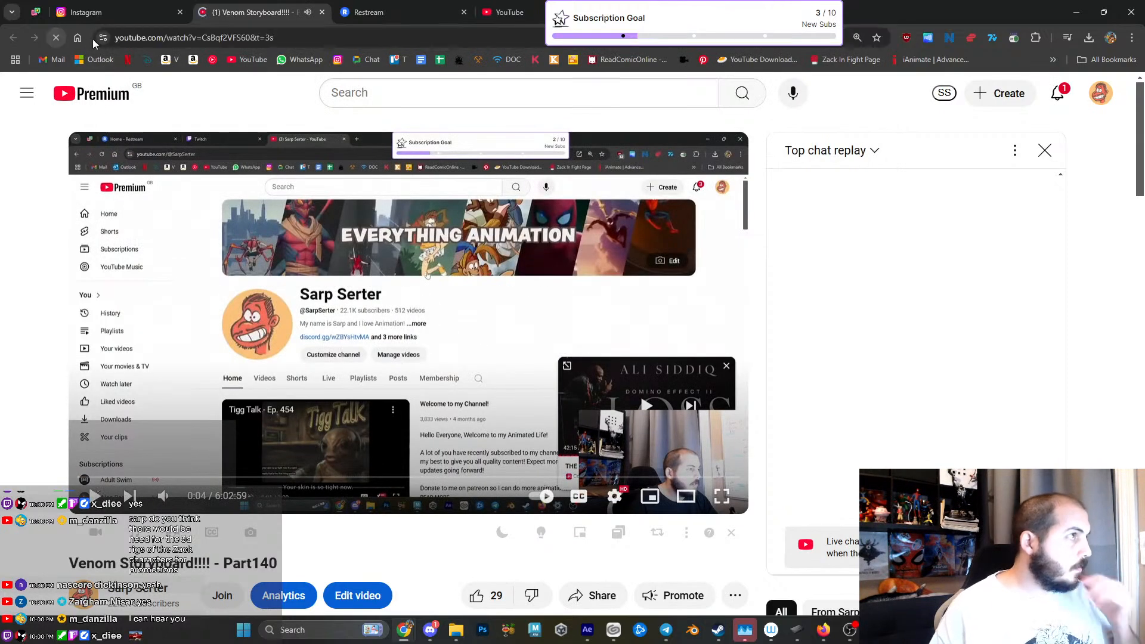
{"action": "left_click", "coordinate": [168, 37]}
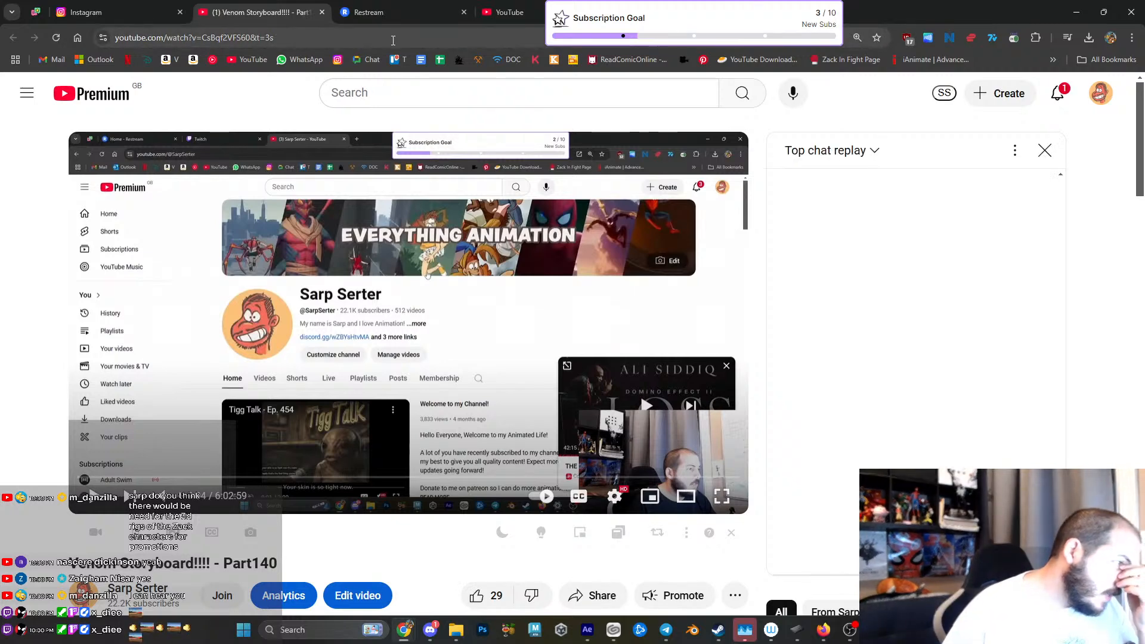
- Check the streaming status of the connected channels for the live Zack in Time show in Restream
{"action": "left_click", "coordinate": [421, 14]}
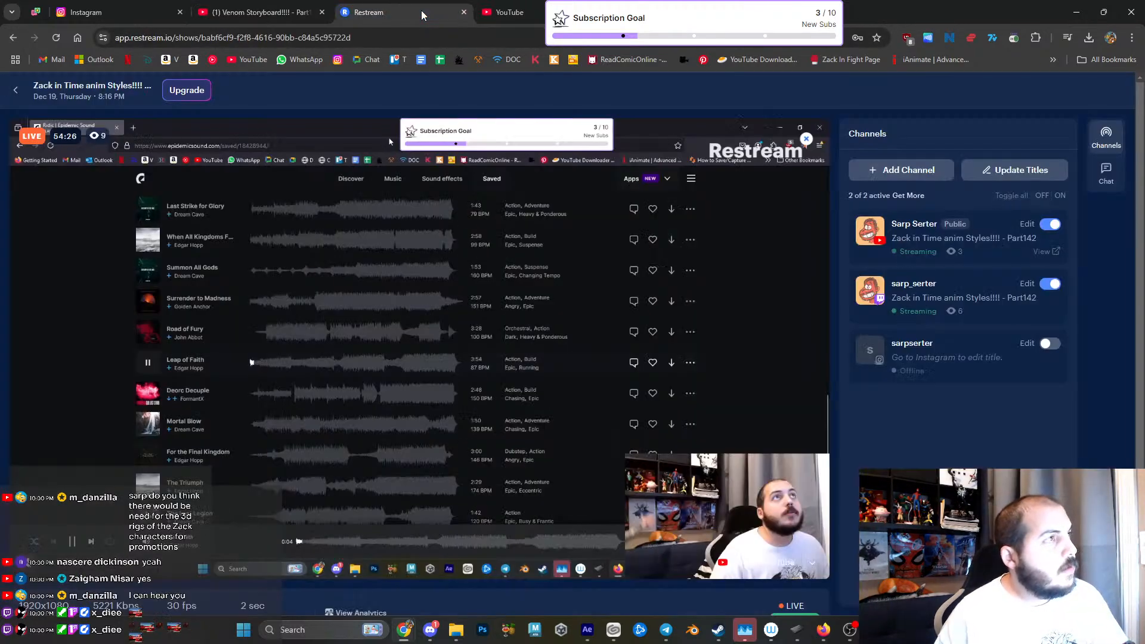
{"action": "scroll", "coordinate": [950, 388], "scroll_direction": "down", "scroll_amount": 1}
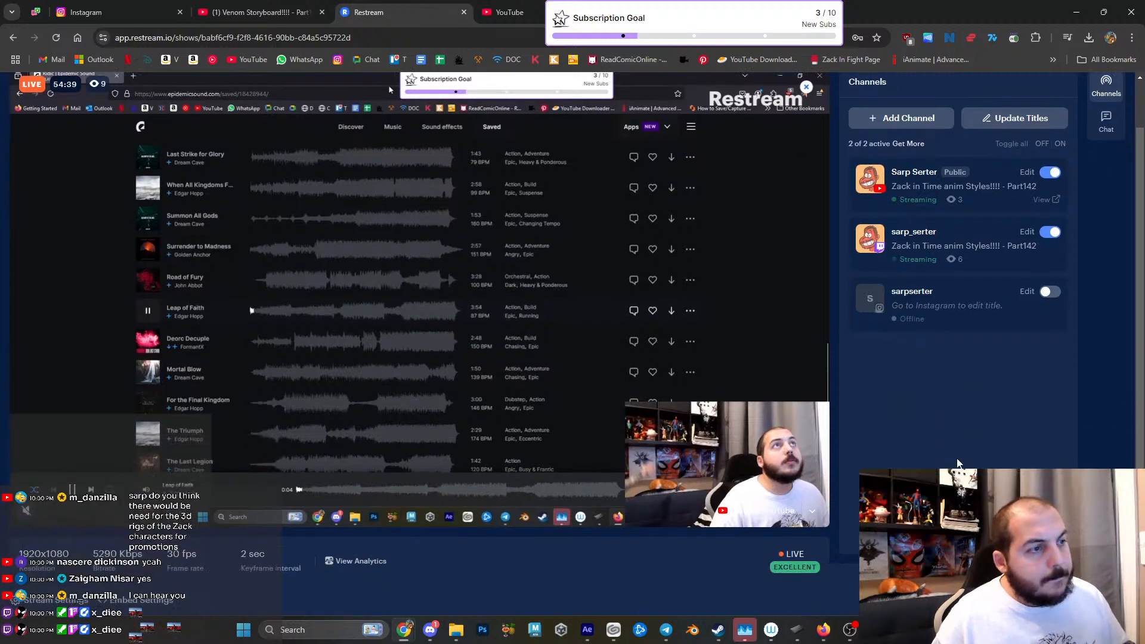
{"action": "scroll", "coordinate": [395, 577], "scroll_direction": "up", "scroll_amount": 1}
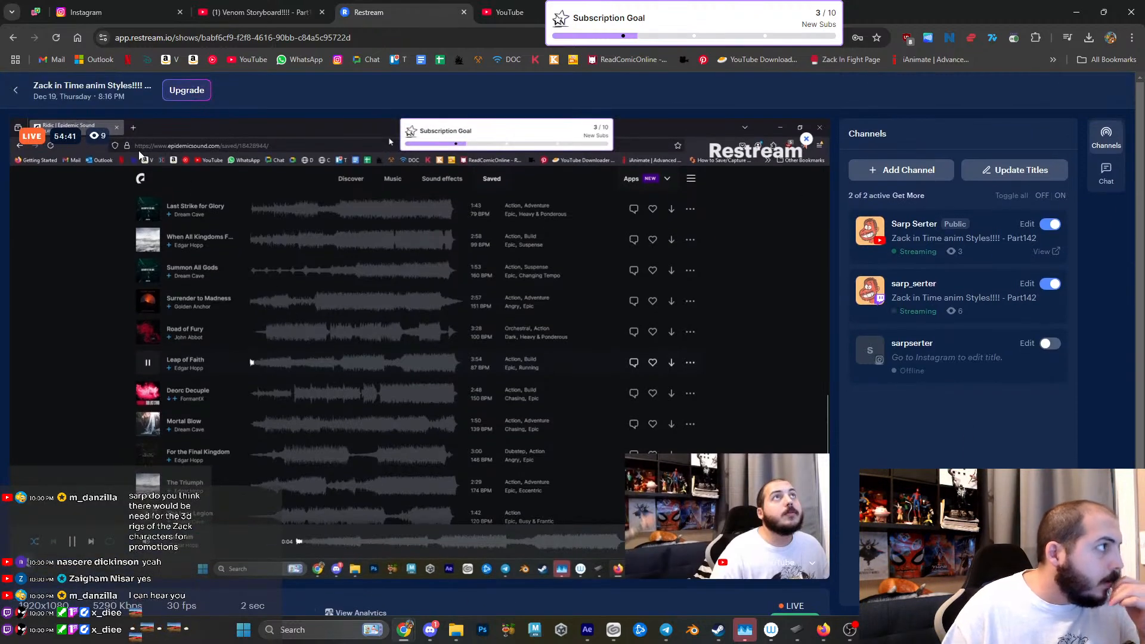
- Leave the live show for the past streams list and view the available options for Venom Storyboard Part140
{"action": "left_click", "coordinate": [16, 91]}
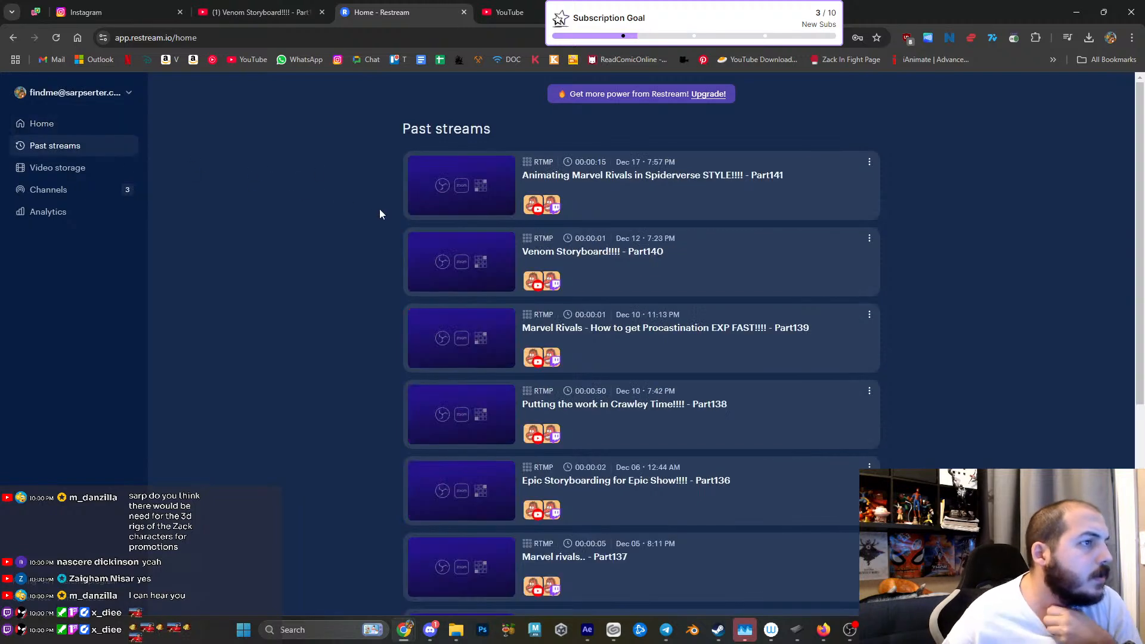
{"action": "left_click", "coordinate": [870, 239]}
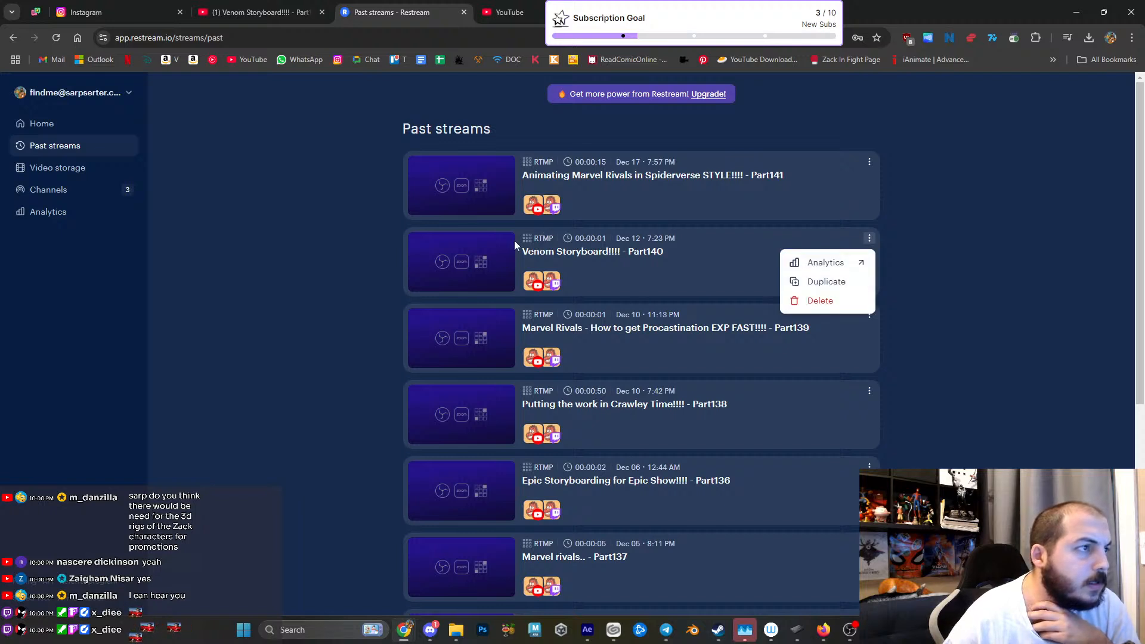
{"action": "left_click", "coordinate": [498, 258]}
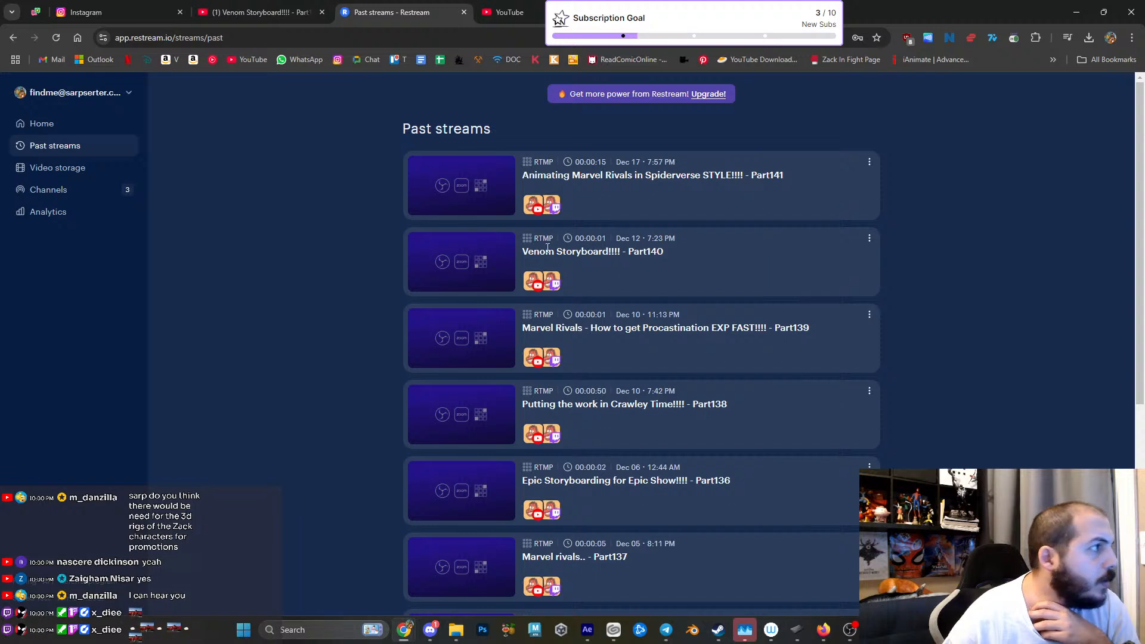
- Check the uploads and recordings in Restream's video storage, and return to the past streams list
{"action": "left_click", "coordinate": [60, 168]}
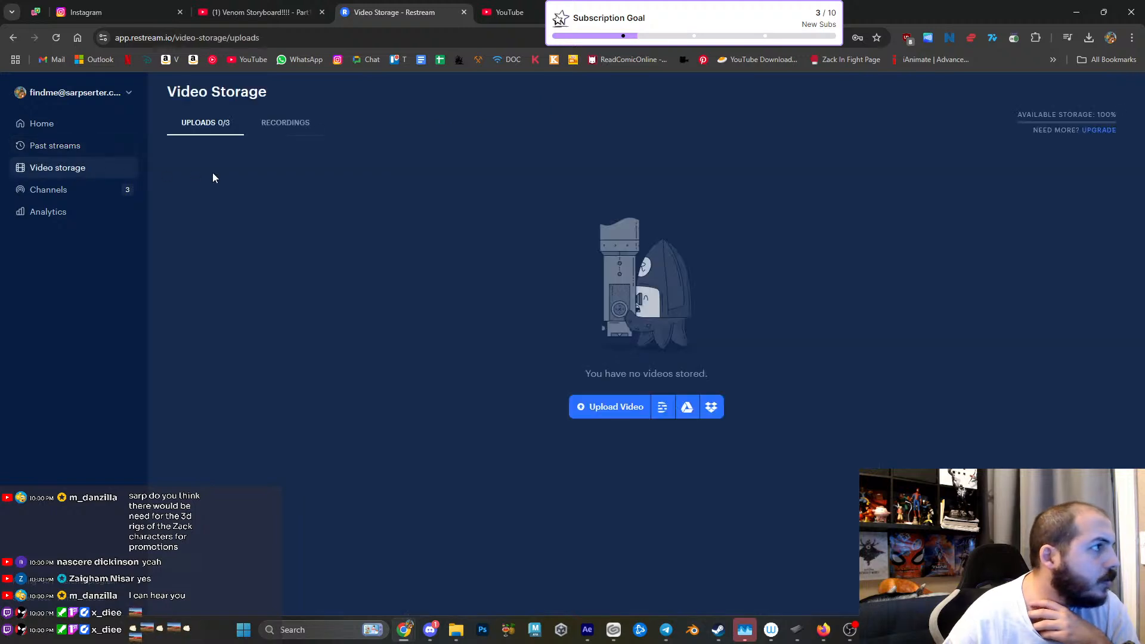
{"action": "left_click", "coordinate": [278, 127]}
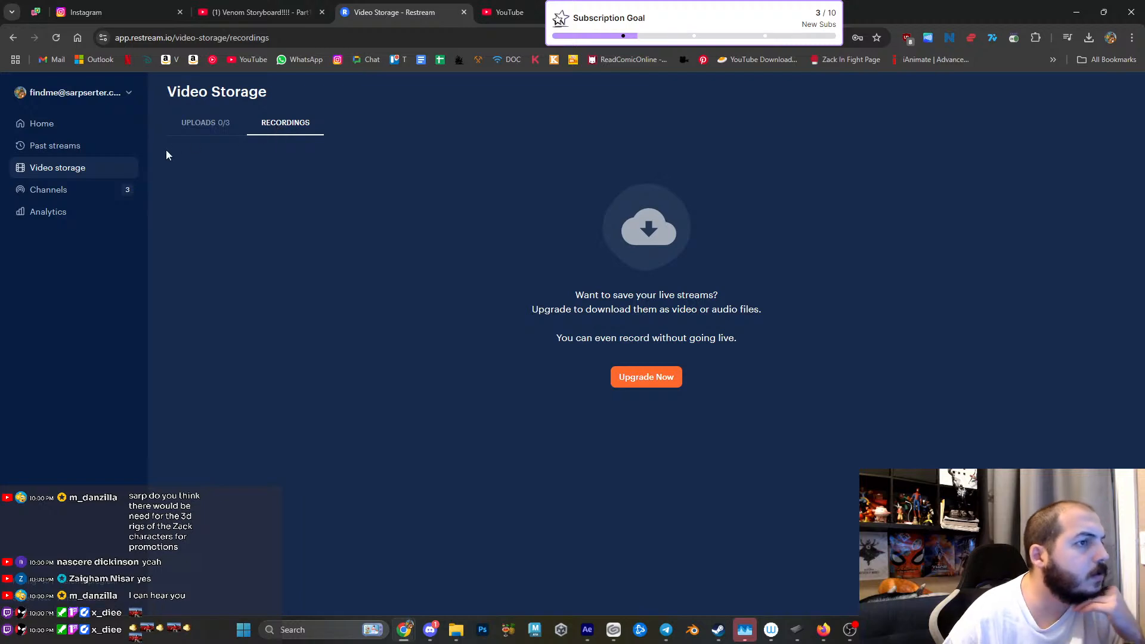
{"action": "left_click", "coordinate": [92, 154]}
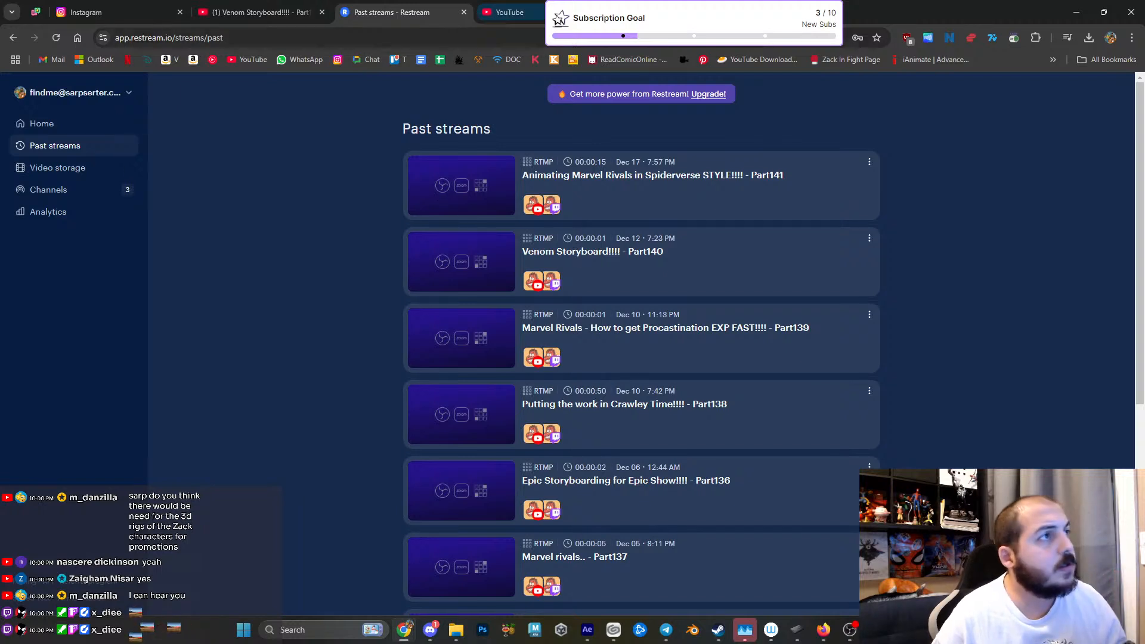
- Look at the YouTube home page and the Venom Storyboard Part140 video, and return to Restream's past streams
{"action": "left_click", "coordinate": [507, 12]}
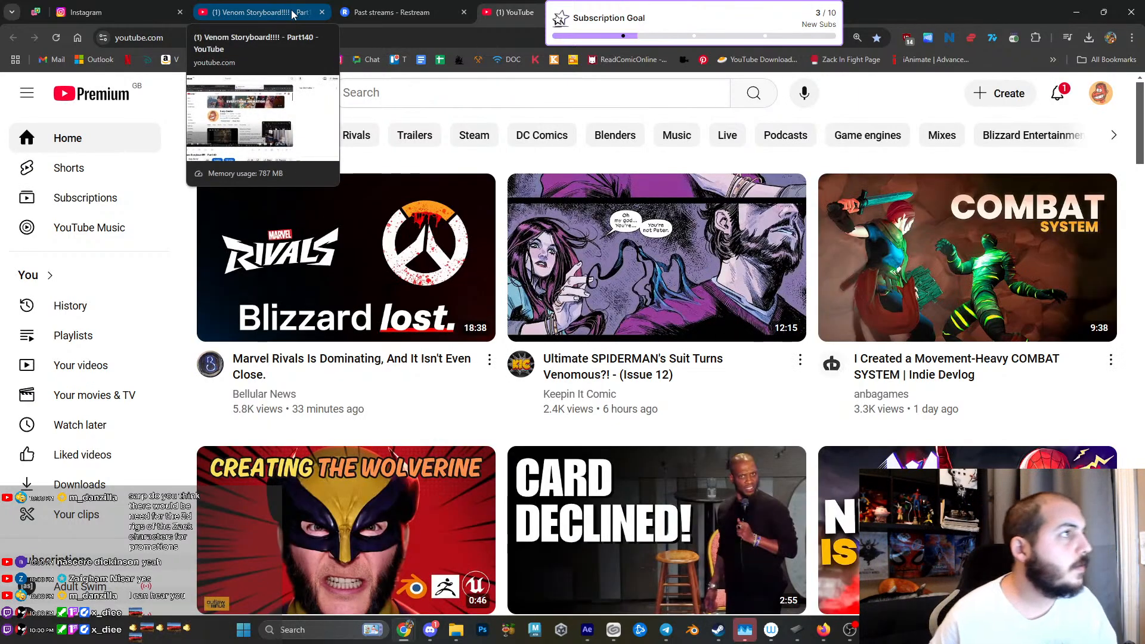
{"action": "left_click", "coordinate": [295, 13]}
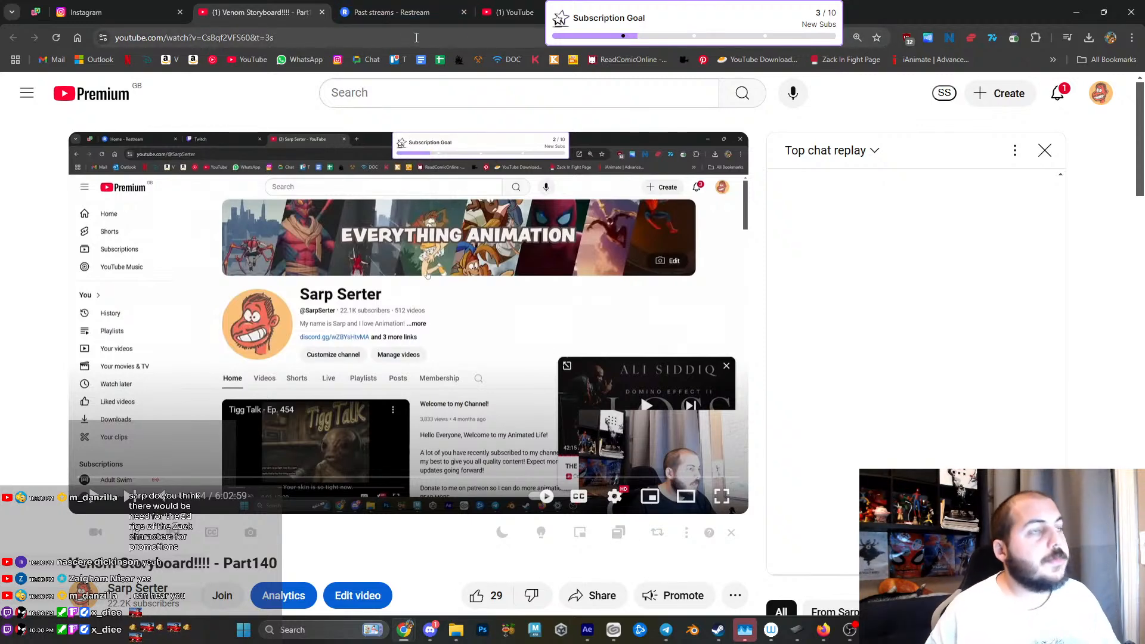
{"action": "left_click", "coordinate": [392, 20]}
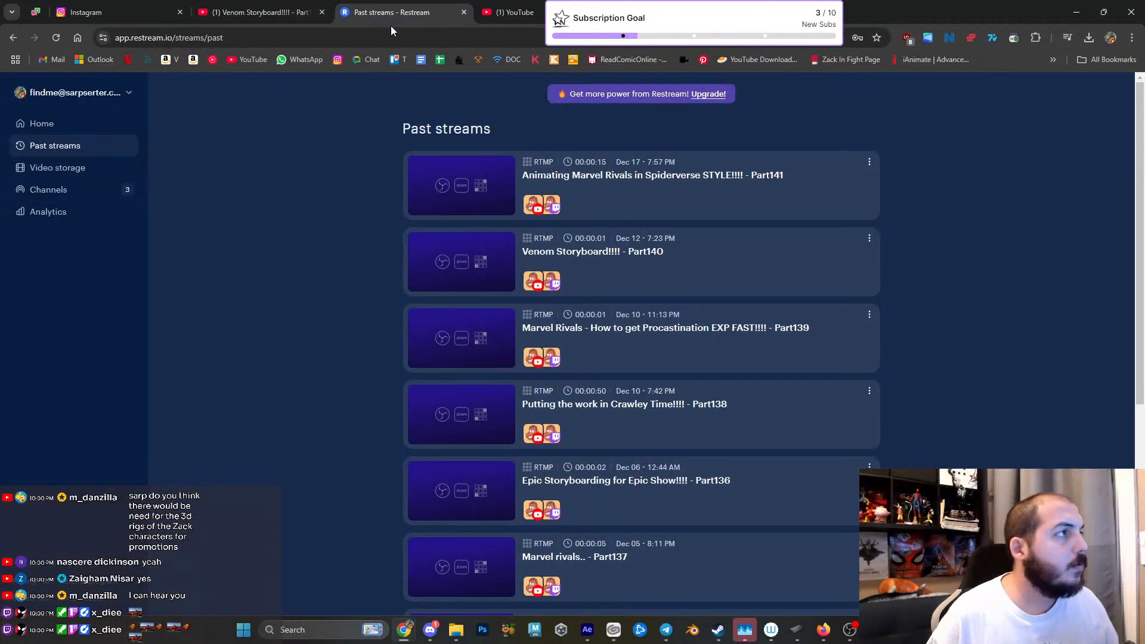
- Switch to Instagram, like the Secret Santa drawing post in the home feed, and return to the start of the feed
{"action": "left_click", "coordinate": [96, 14]}
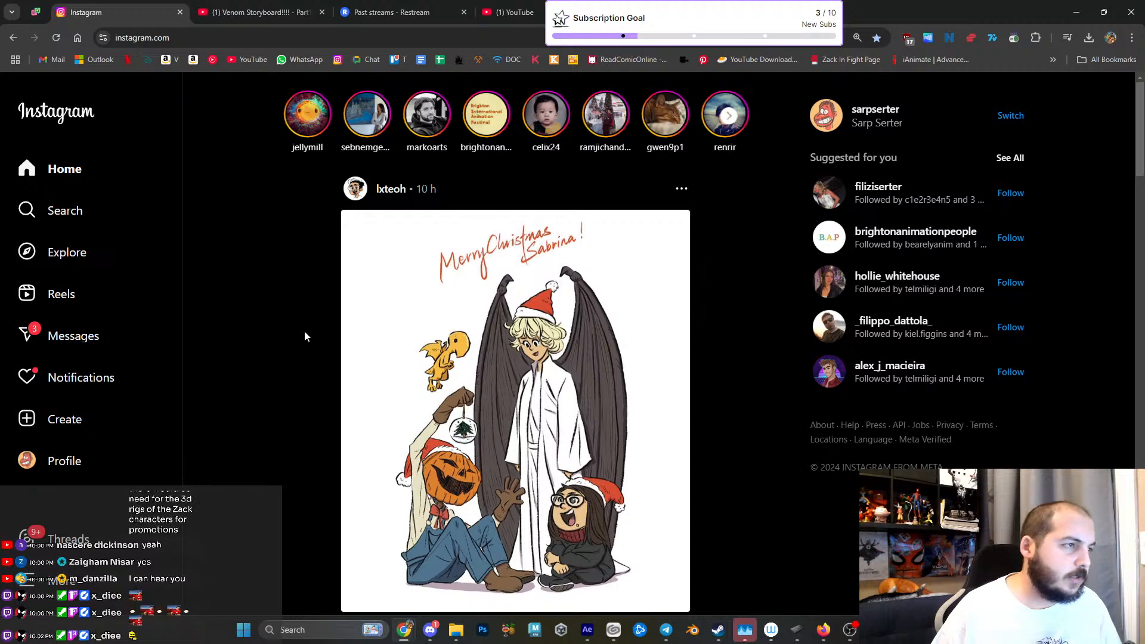
{"action": "scroll", "coordinate": [323, 319], "scroll_direction": "down", "scroll_amount": 6}
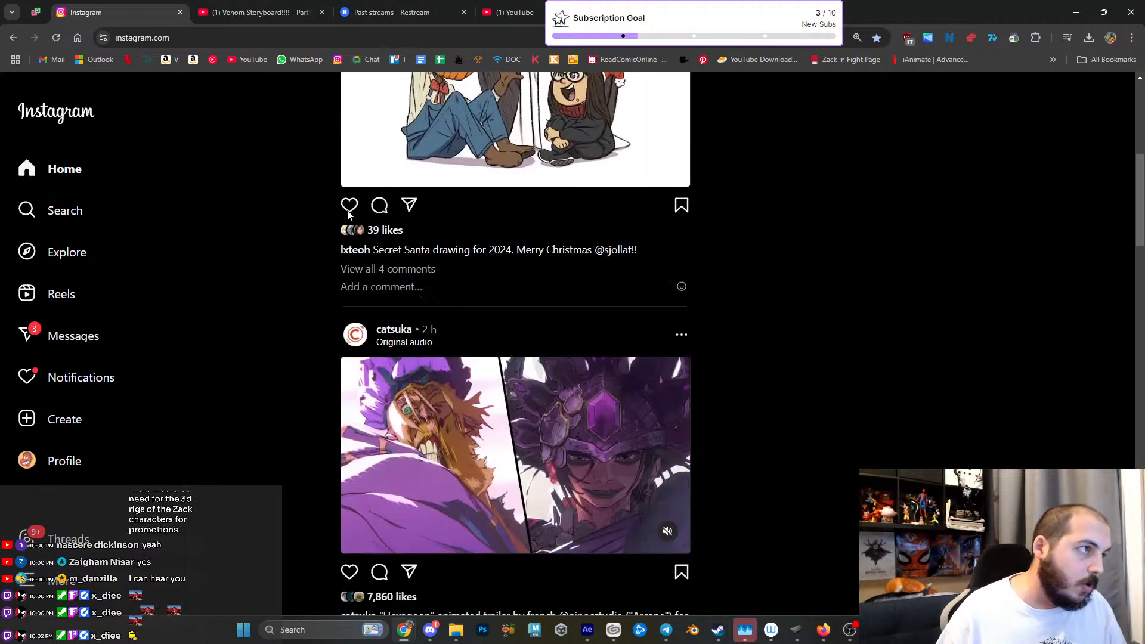
{"action": "scroll", "coordinate": [360, 144], "scroll_direction": "down", "scroll_amount": 2}
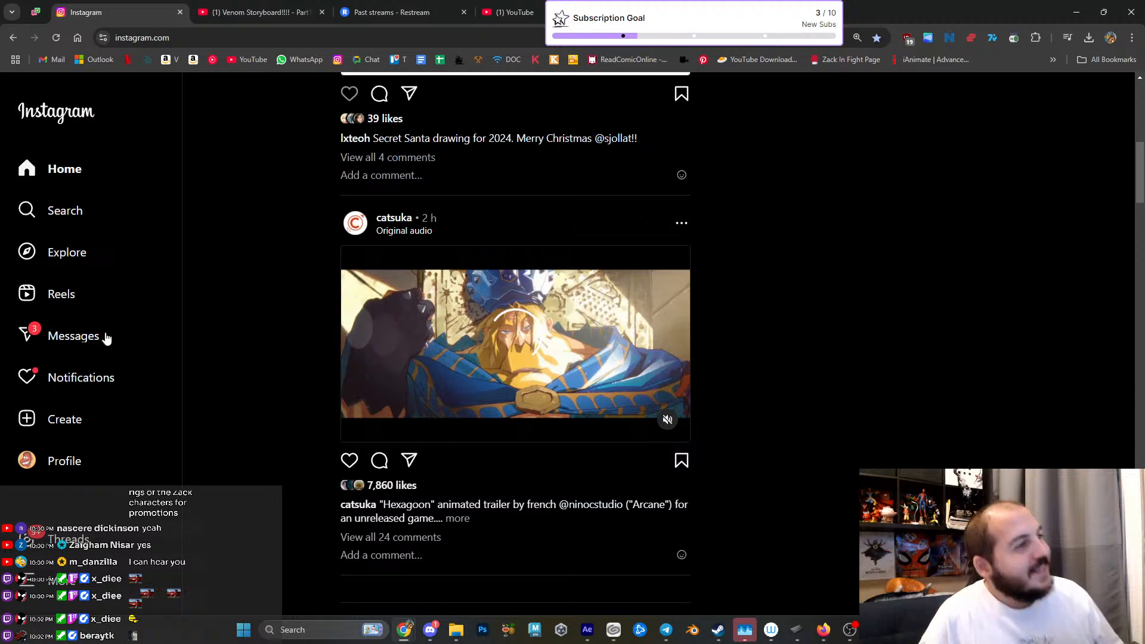
{"action": "left_click", "coordinate": [350, 94]}
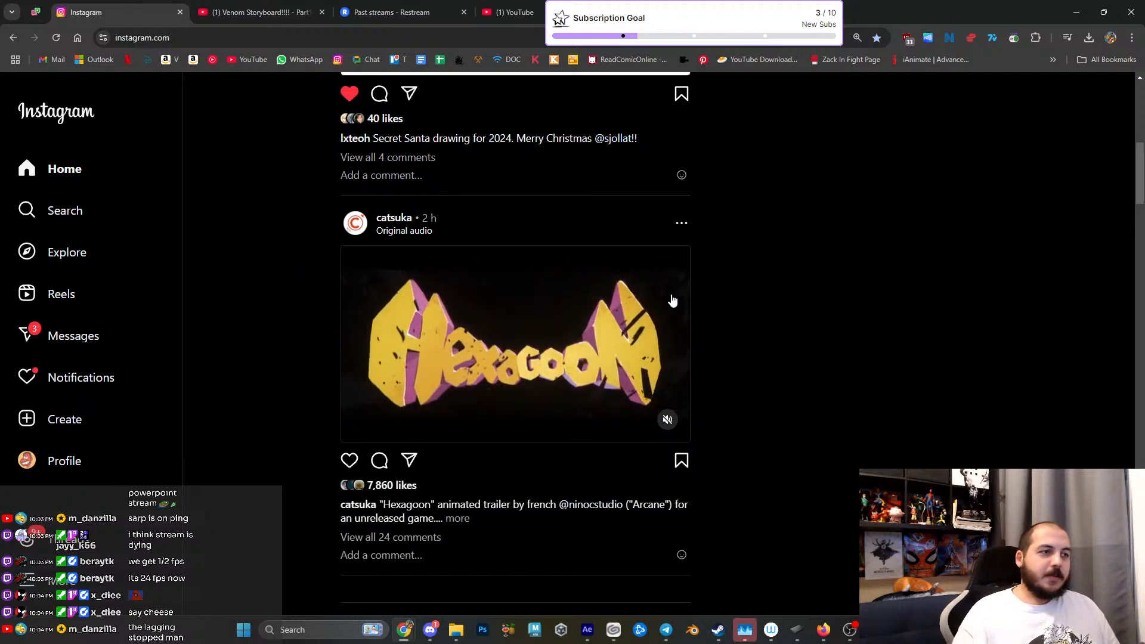
{"action": "scroll", "coordinate": [244, 179], "scroll_direction": "up", "scroll_amount": 8}
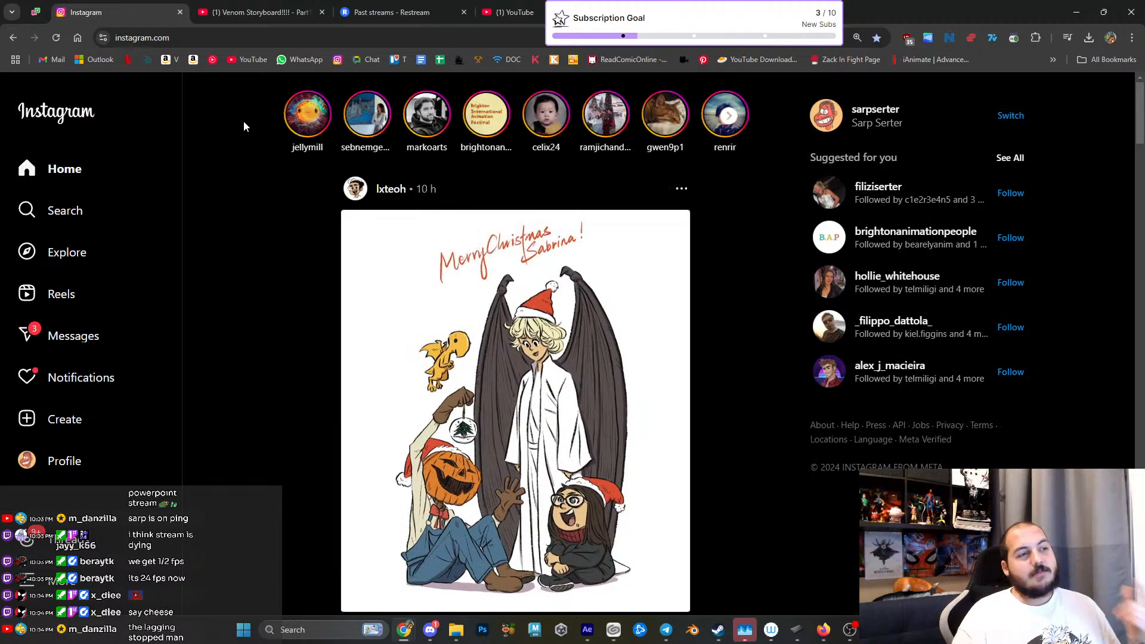